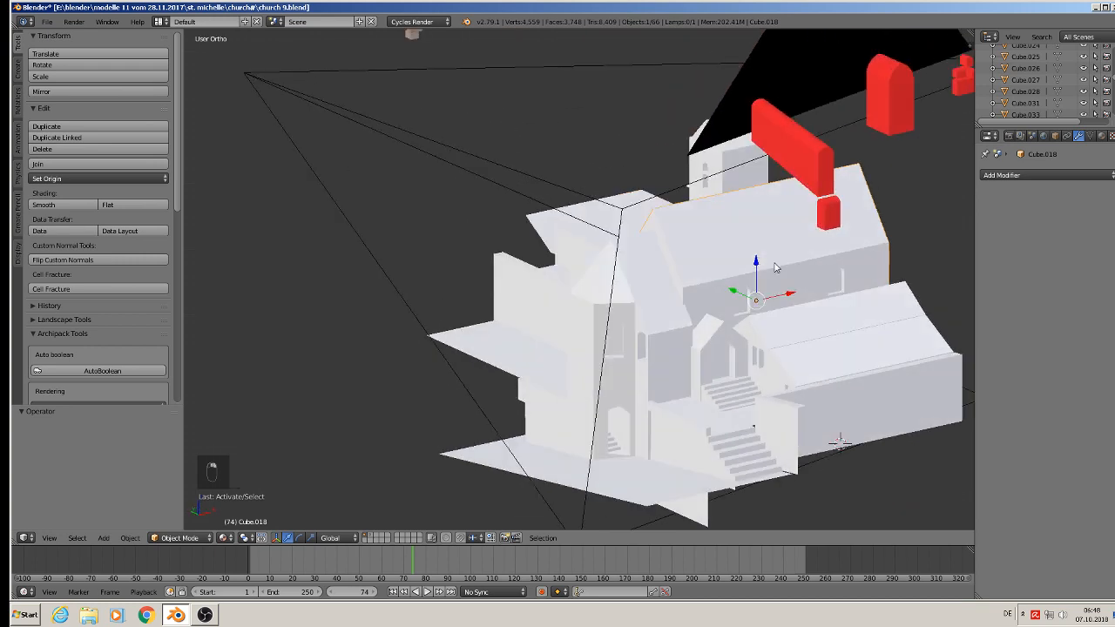
Create a new material named "roof" on the selected main building of the church.
{"action": "scroll", "coordinate": [780, 263], "scroll_direction": "up", "scroll_amount": 2}
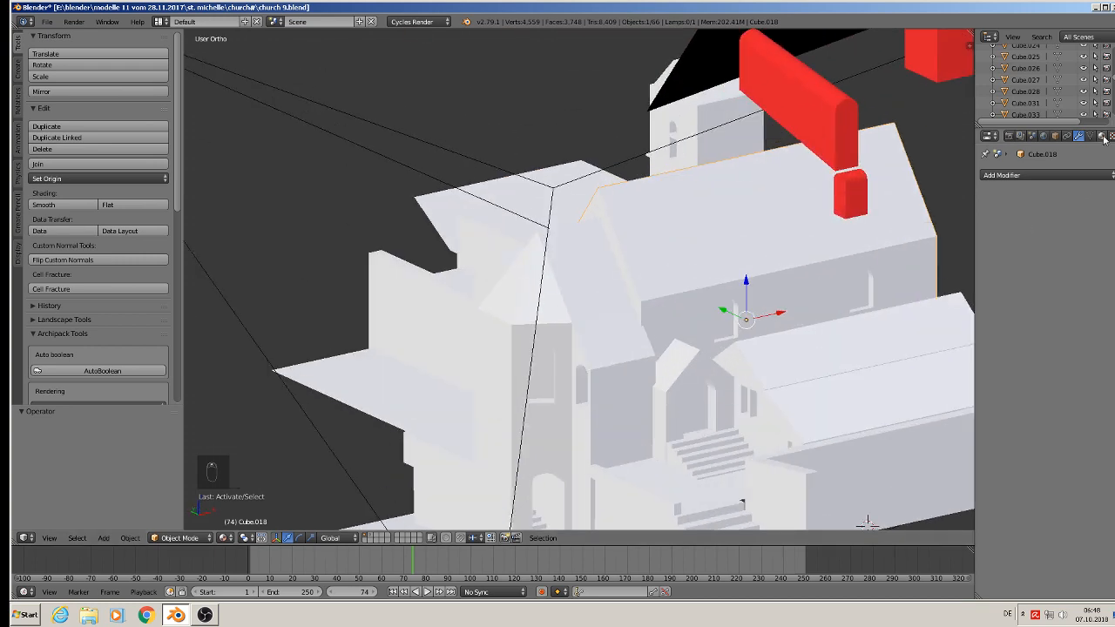
{"action": "left_click", "coordinate": [1102, 136]}
{"action": "left_click", "coordinate": [1015, 213]}
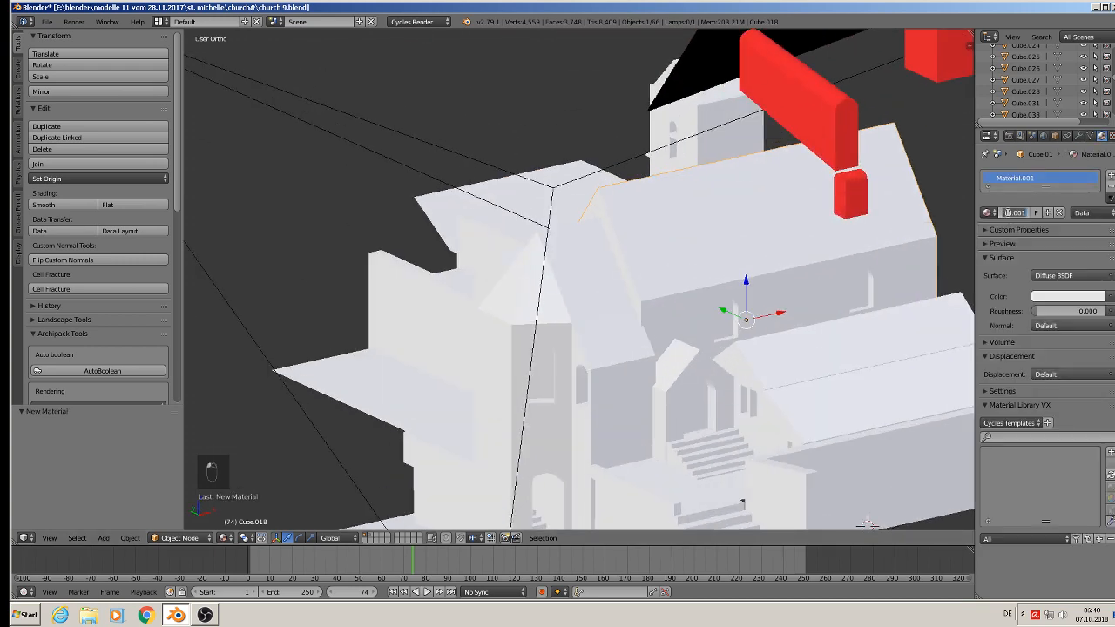
{"action": "type", "text": "roof"}
{"action": "key", "text": "Return"}
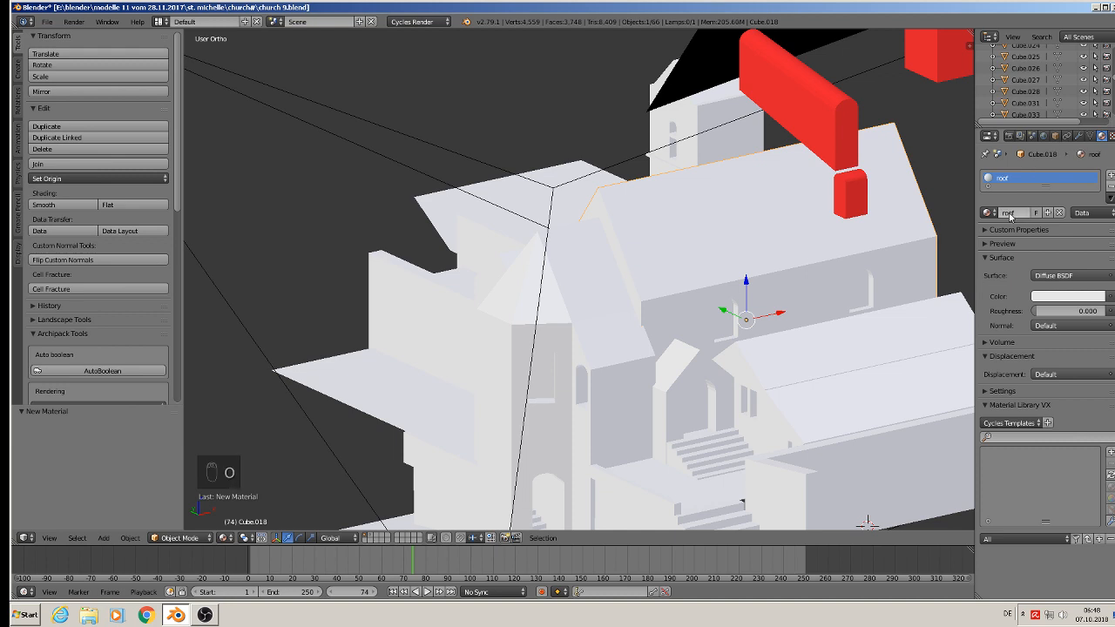
Set the roof material's surface to Principled BSDF and assign an Image Texture to its base color.
{"action": "left_click", "coordinate": [1070, 275]}
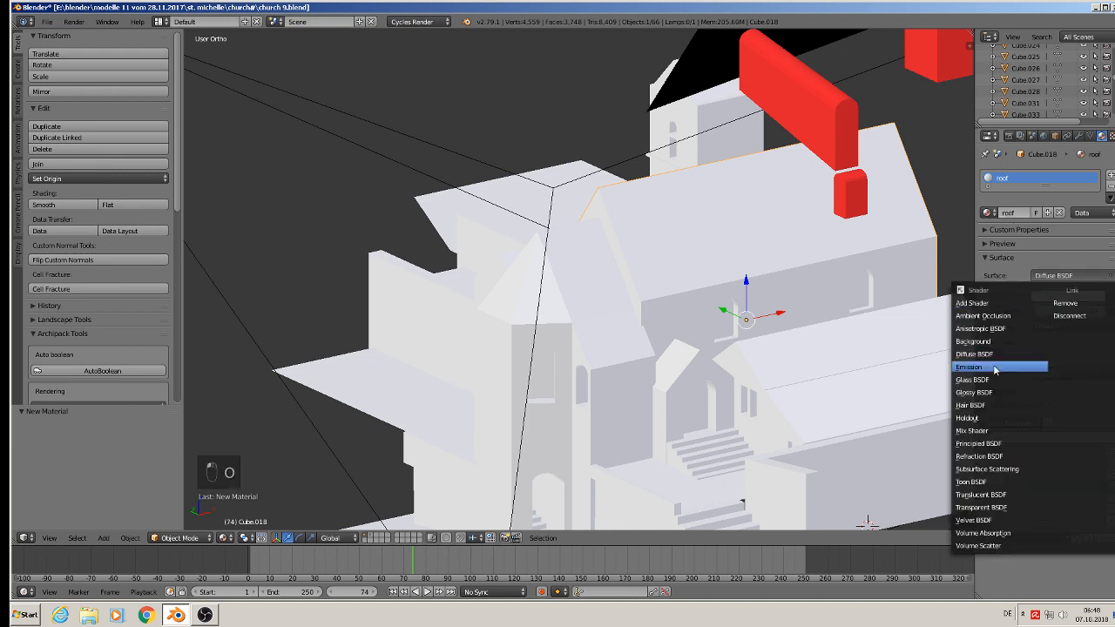
{"action": "left_click", "coordinate": [999, 444]}
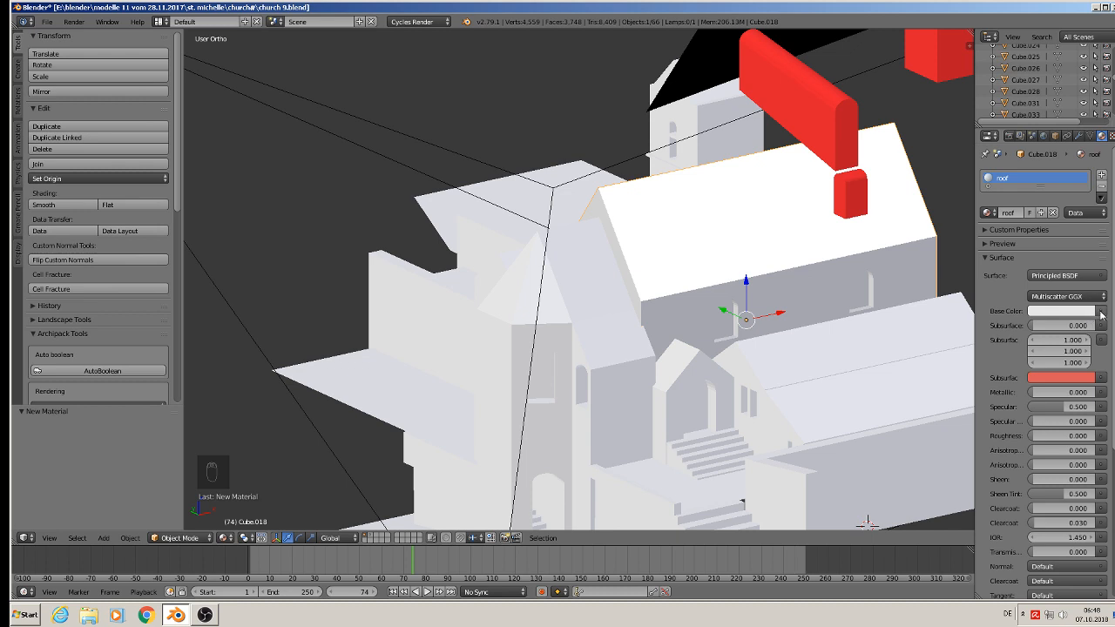
{"action": "left_click", "coordinate": [1101, 315]}
{"action": "left_click", "coordinate": [881, 214]}
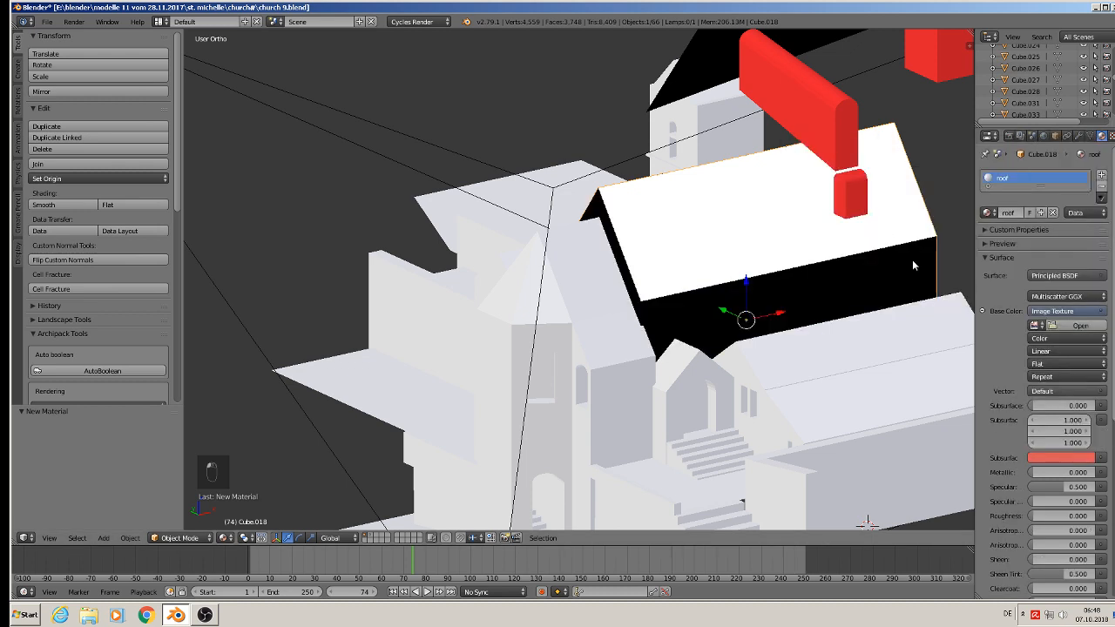
Browse for the base color image in E:\blender\modelle 11 vom 28.11.2017\st. michelle\textur, with files shown as thumbnails.
{"action": "left_click", "coordinate": [1057, 326]}
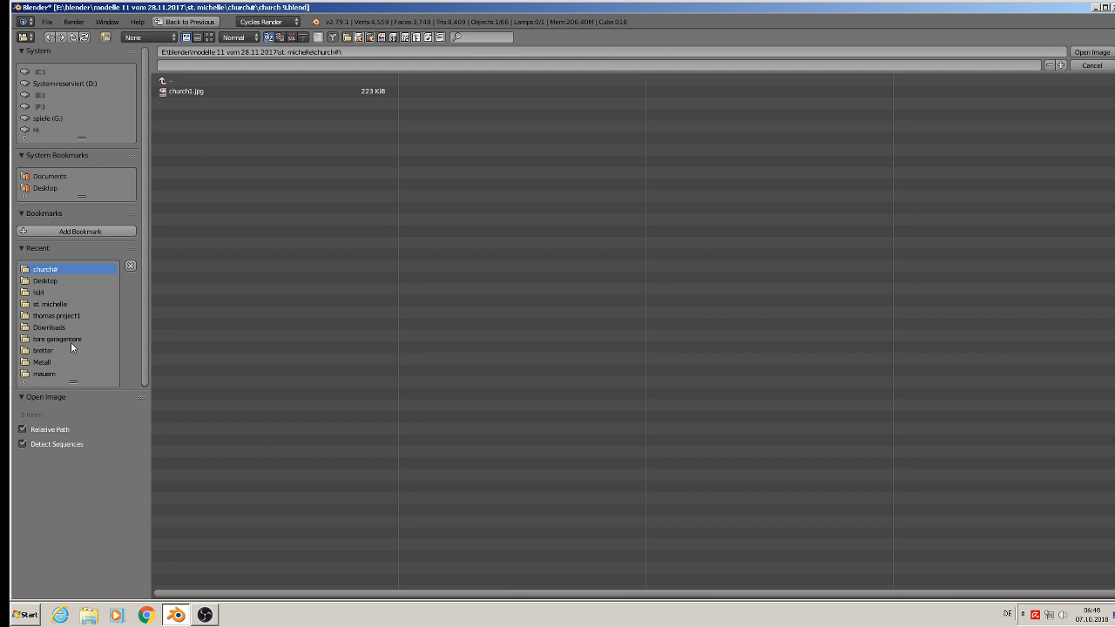
{"action": "left_click", "coordinate": [55, 304]}
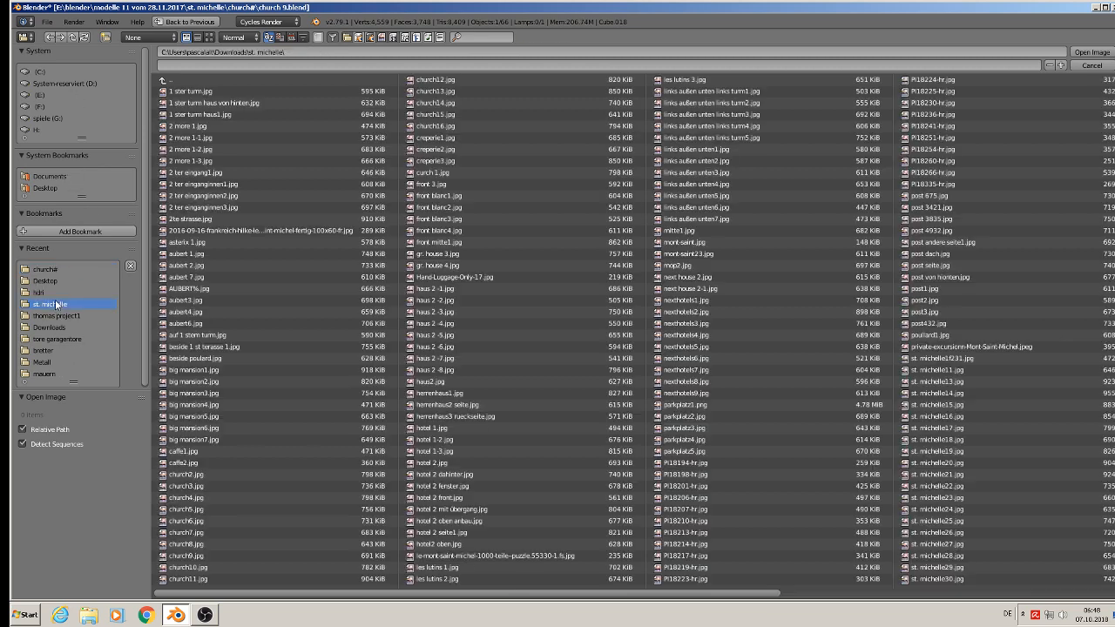
{"action": "left_click", "coordinate": [209, 37]}
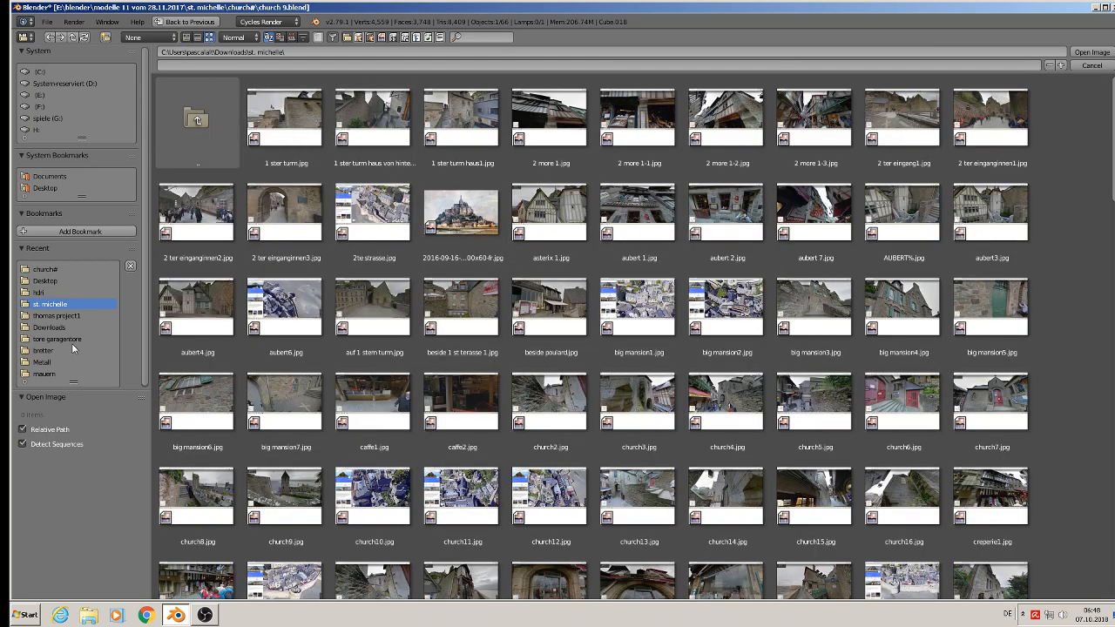
{"action": "left_click", "coordinate": [39, 95]}
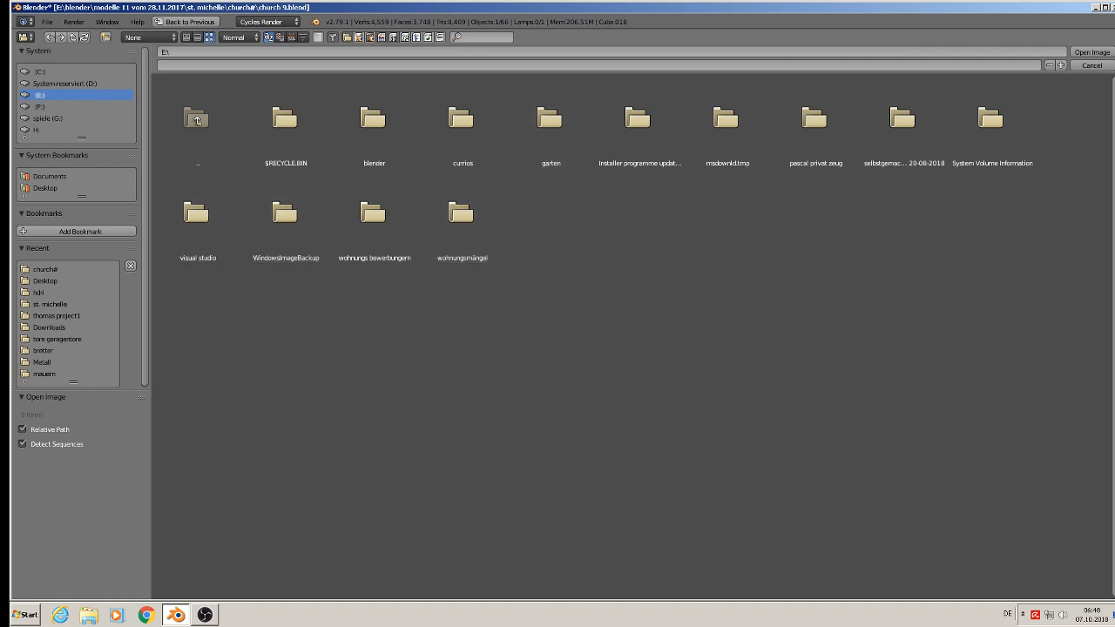
{"action": "left_click", "coordinate": [358, 140]}
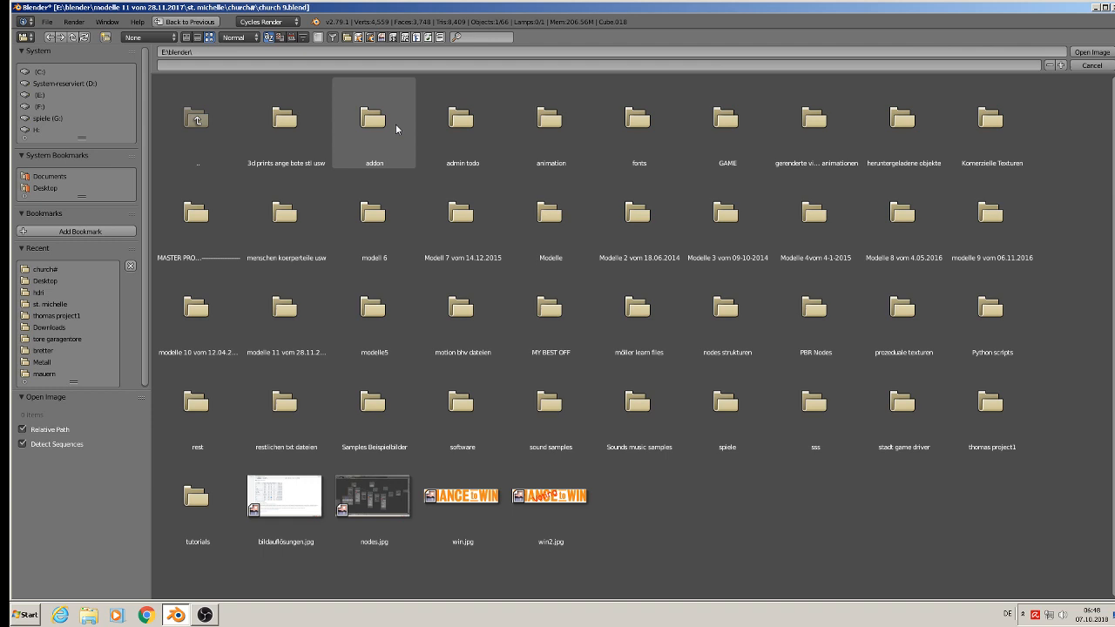
{"action": "left_click", "coordinate": [303, 331]}
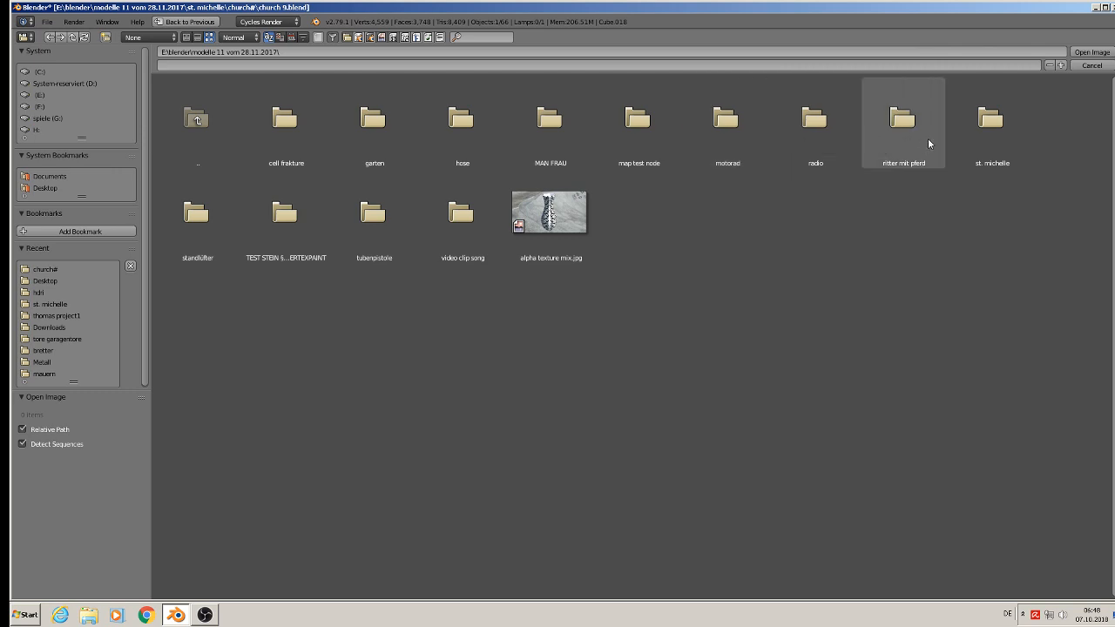
{"action": "left_click", "coordinate": [1006, 138]}
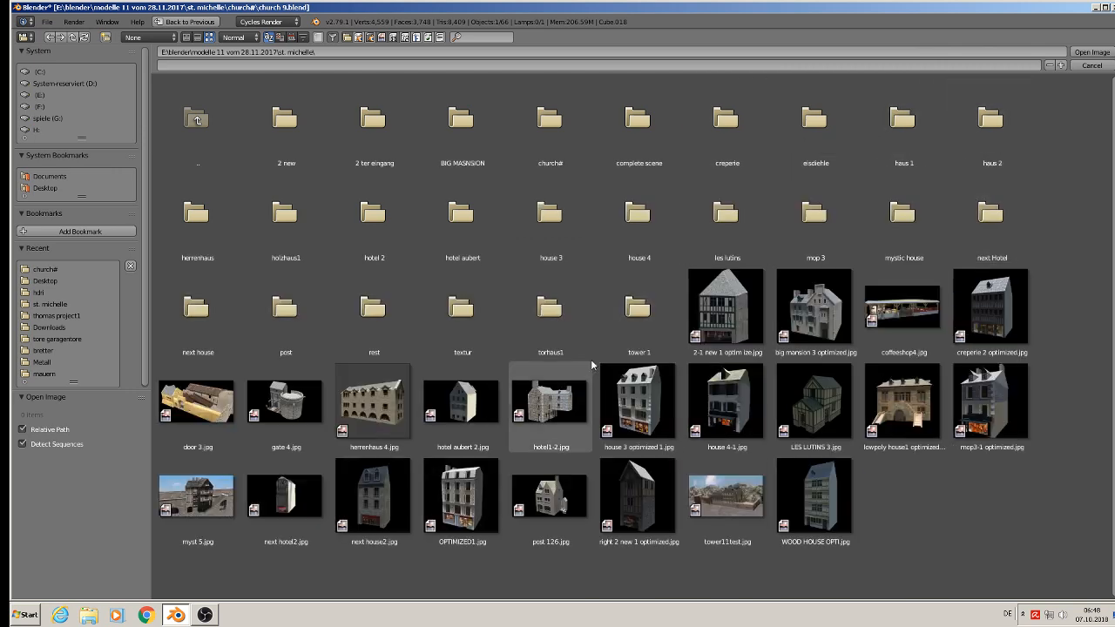
{"action": "left_click", "coordinate": [464, 346]}
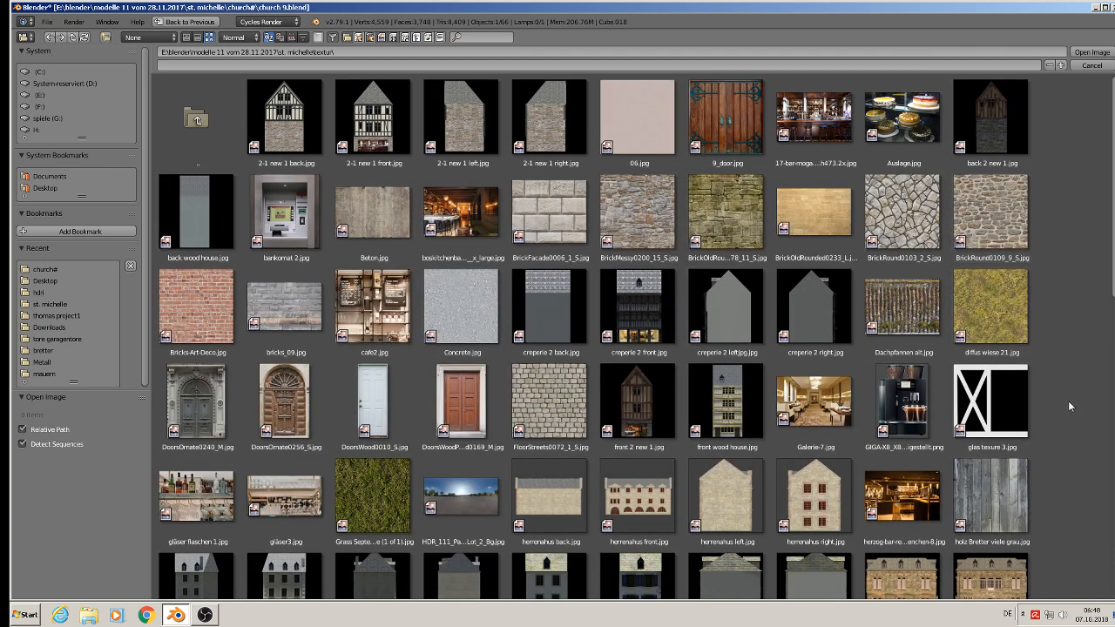
Load the seamless grey scalloped roof-tile image as the base color texture.
{"action": "scroll", "coordinate": [1082, 428], "scroll_direction": "down", "scroll_amount": 6}
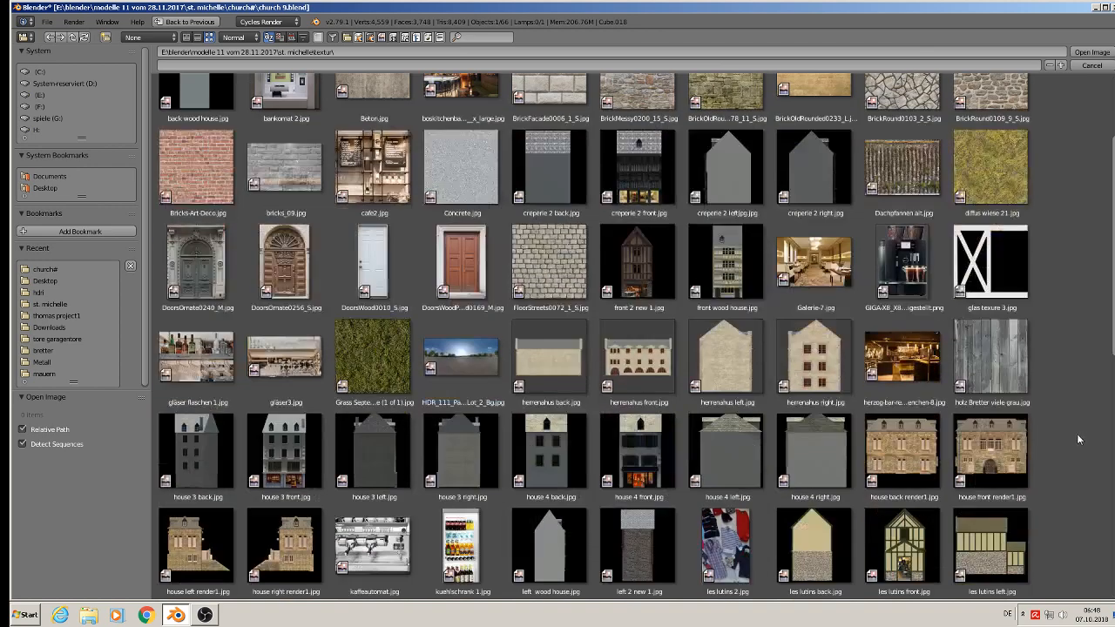
{"action": "scroll", "coordinate": [1073, 437], "scroll_direction": "down", "scroll_amount": 6}
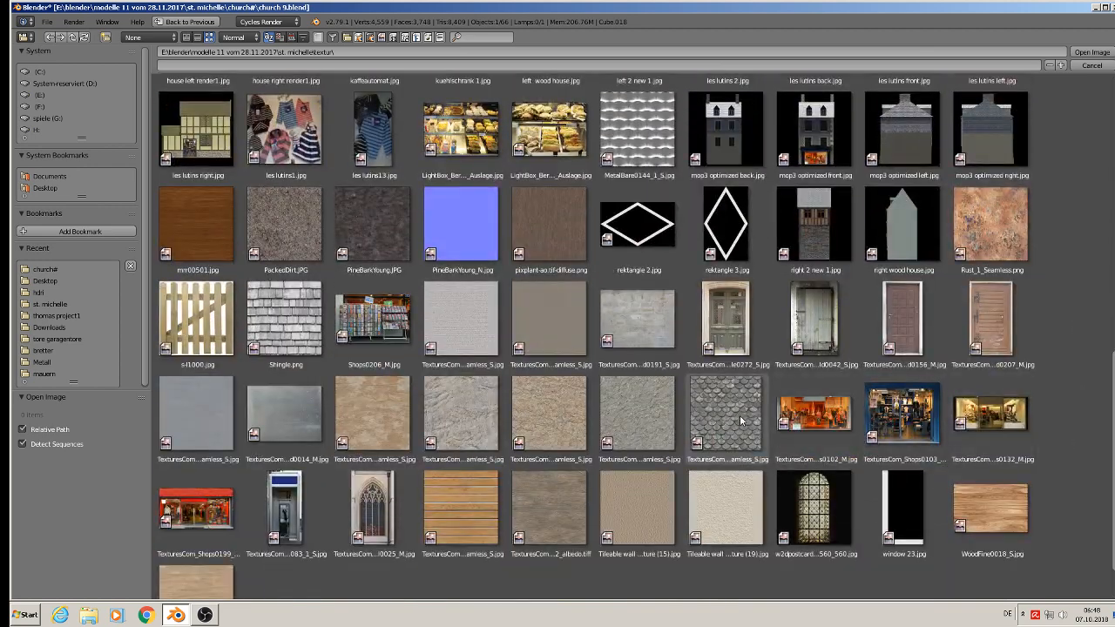
{"action": "double_click", "coordinate": [740, 414]}
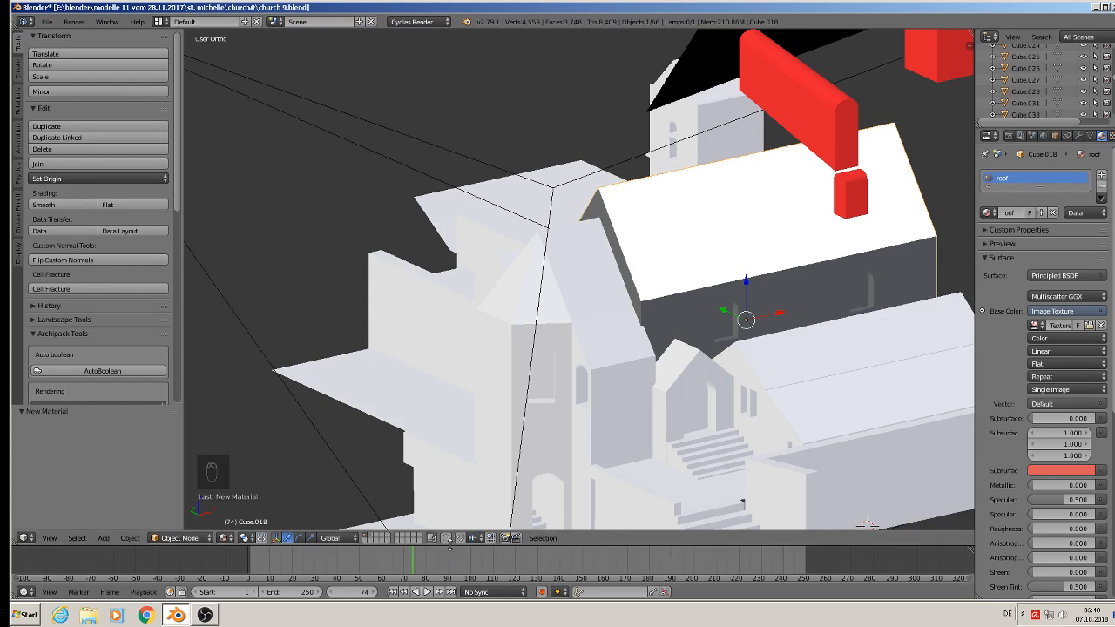
Enlarge the timeline area, switch it to the Node Editor and hide its properties sidebar.
{"action": "left_click_drag", "start_coordinate": [452, 545], "coordinate": [452, 372]}
{"action": "left_click", "coordinate": [26, 592]}
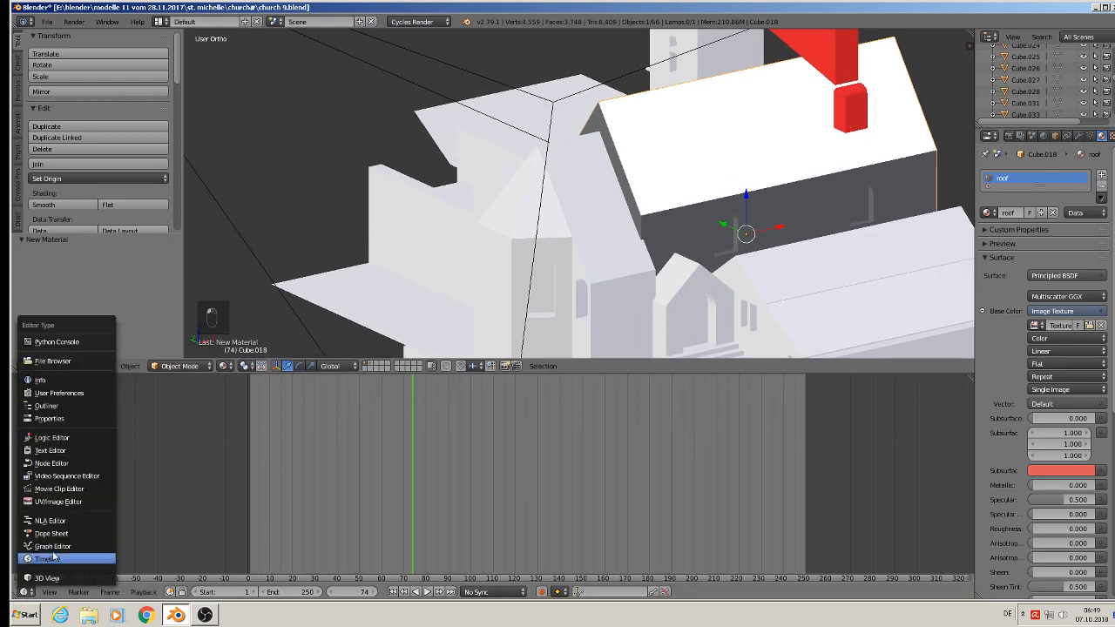
{"action": "left_click", "coordinate": [58, 464]}
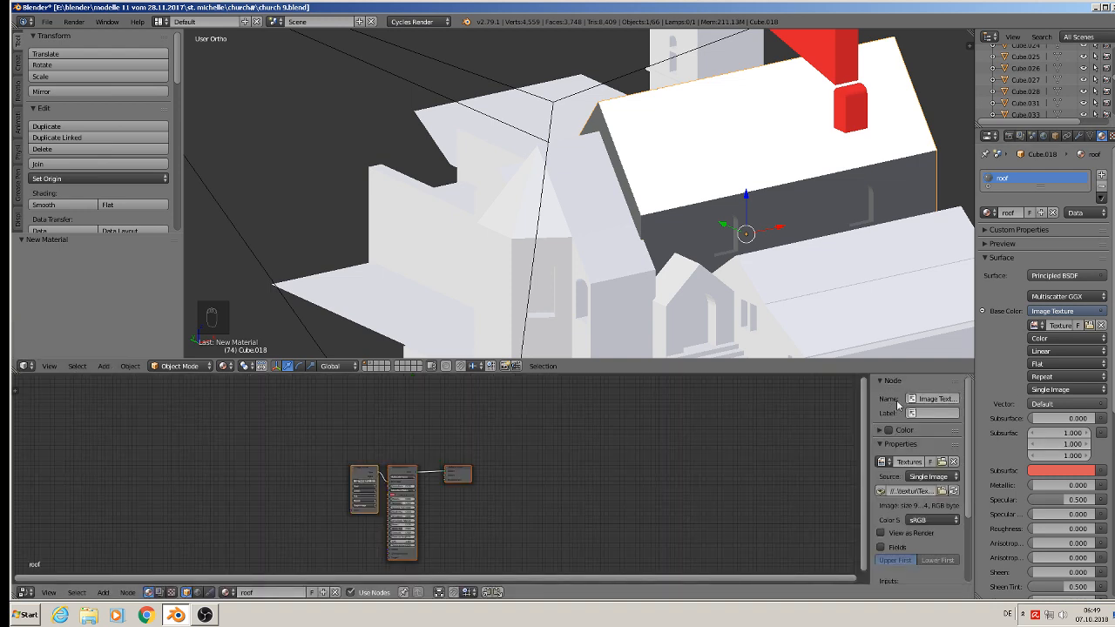
{"action": "key", "text": "n"}
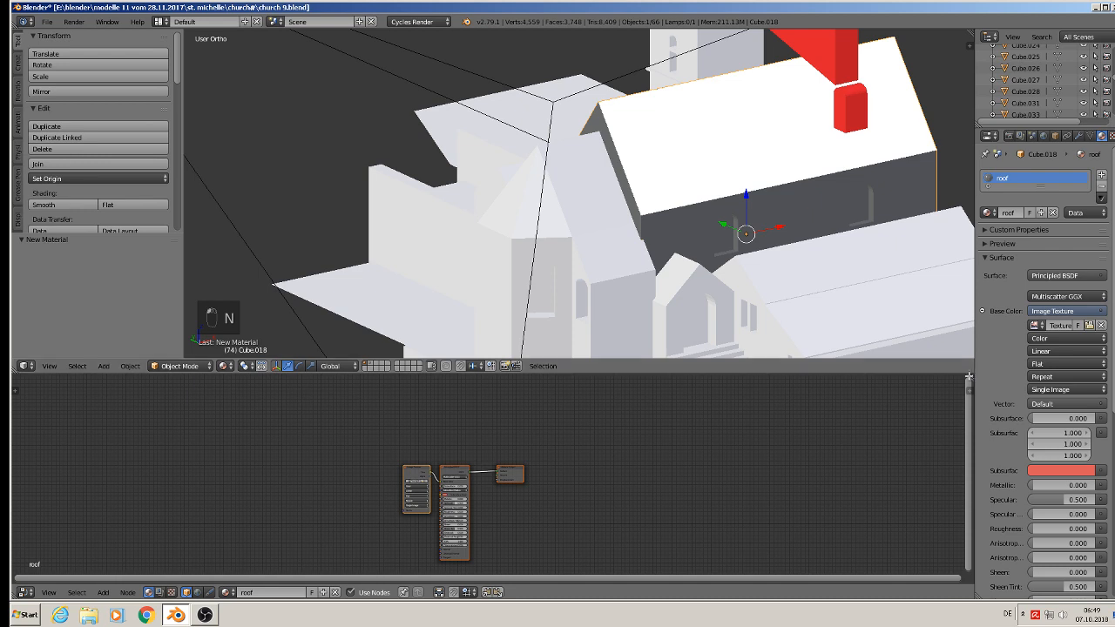
Split the Node Editor into two halves and make the second one a UV/Image Editor.
{"action": "left_click_drag", "start_coordinate": [969, 376], "coordinate": [540, 383]}
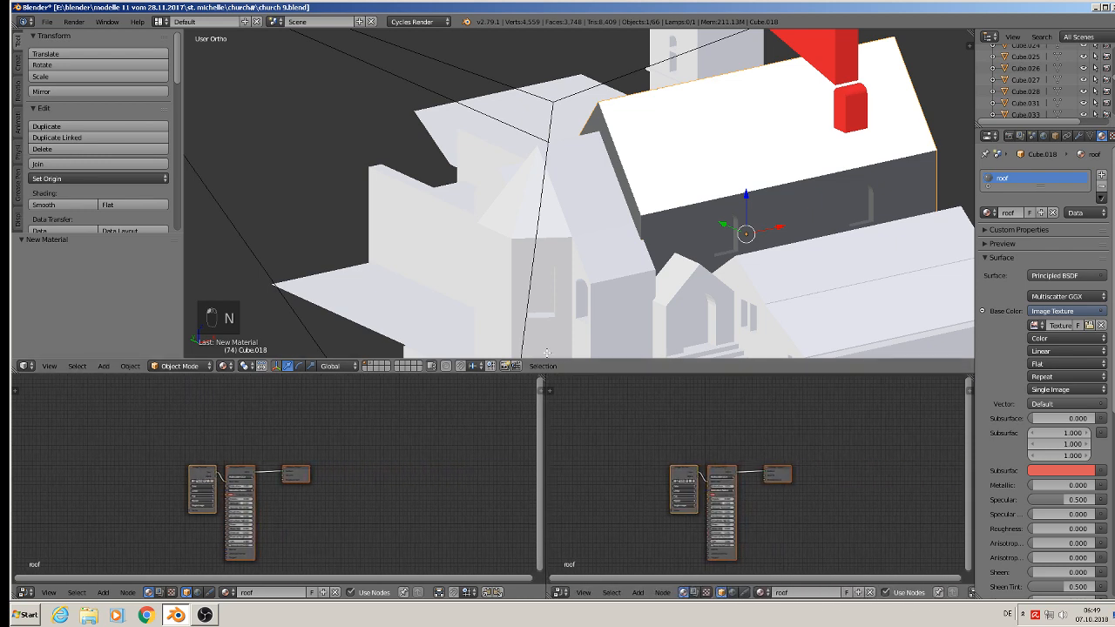
{"action": "left_click", "coordinate": [560, 593]}
{"action": "left_click", "coordinate": [582, 504]}
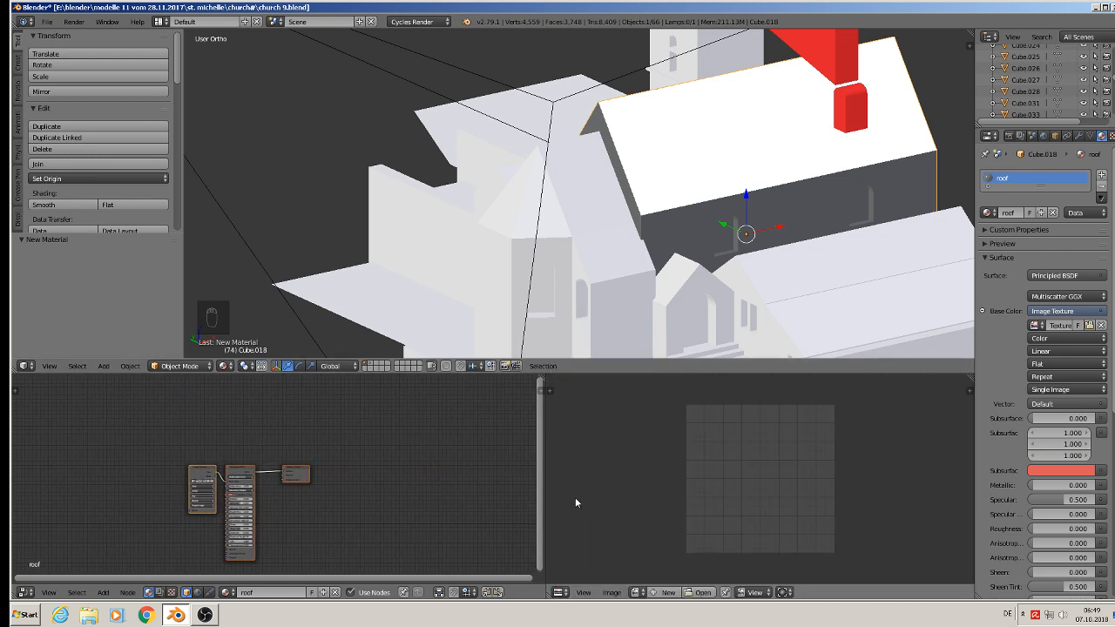
Add a Texture Coordinate node well to the left of the Image Texture node.
{"action": "scroll", "coordinate": [250, 493], "scroll_direction": "up", "scroll_amount": 3}
{"action": "middle_click_drag", "start_coordinate": [250, 490], "coordinate": [392, 473]}
{"action": "scroll", "coordinate": [319, 489], "scroll_direction": "down", "scroll_amount": 3}
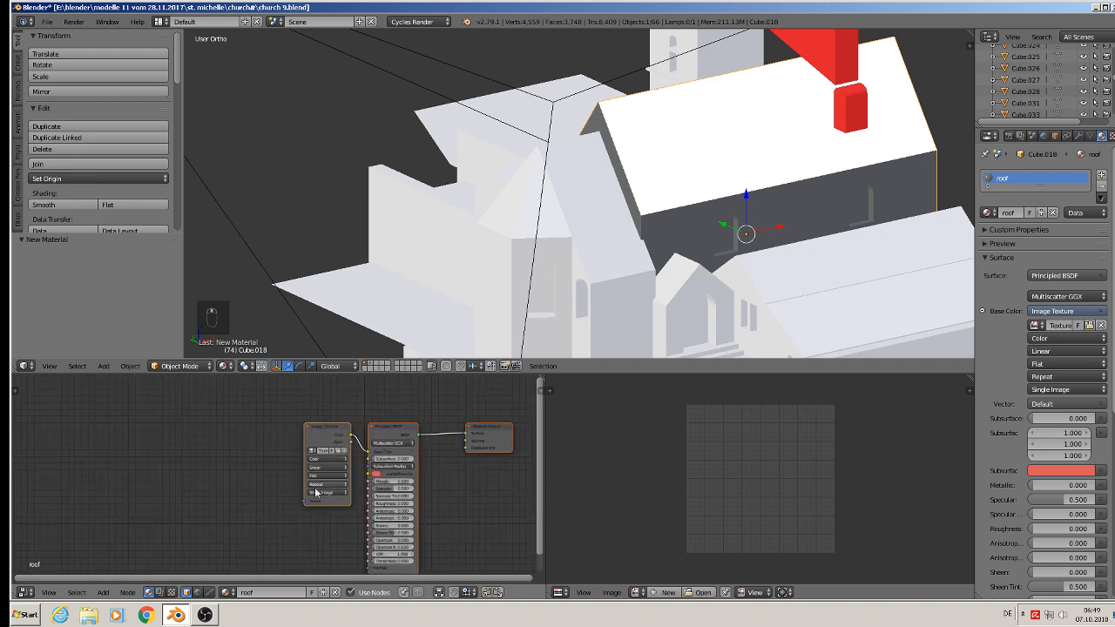
{"action": "left_click", "coordinate": [104, 594]}
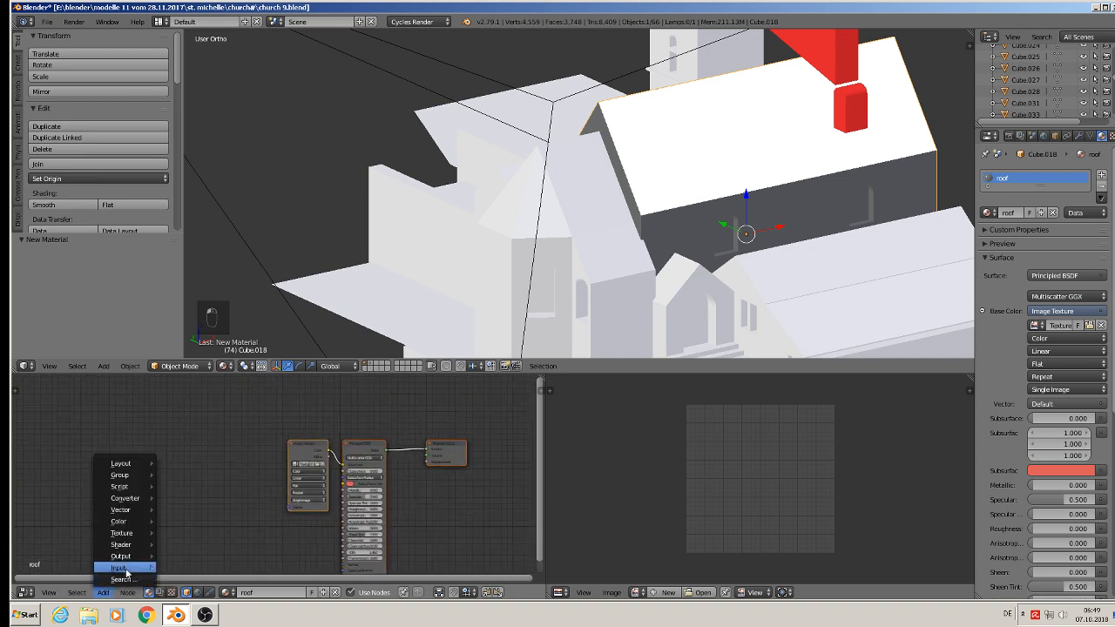
{"action": "mouse_move", "coordinate": [120, 567]}
{"action": "left_click", "coordinate": [217, 529]}
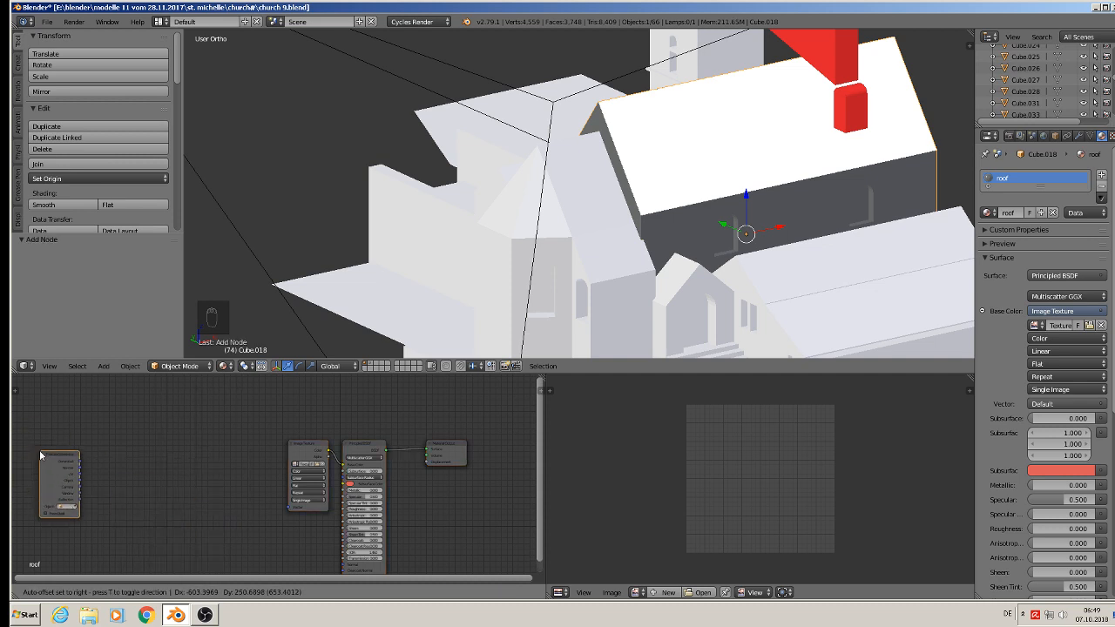
{"action": "left_click", "coordinate": [40, 451]}
Add a Mapping node between the Texture Coordinate and Image Texture nodes.
{"action": "left_click", "coordinate": [103, 593]}
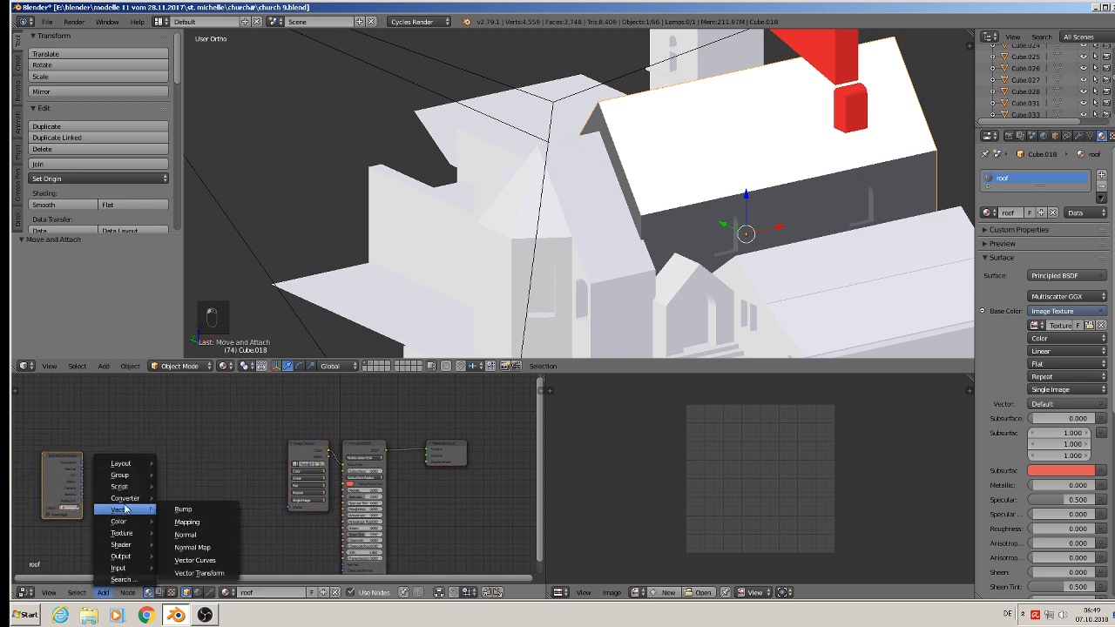
{"action": "mouse_move", "coordinate": [125, 511]}
{"action": "left_click", "coordinate": [186, 522]}
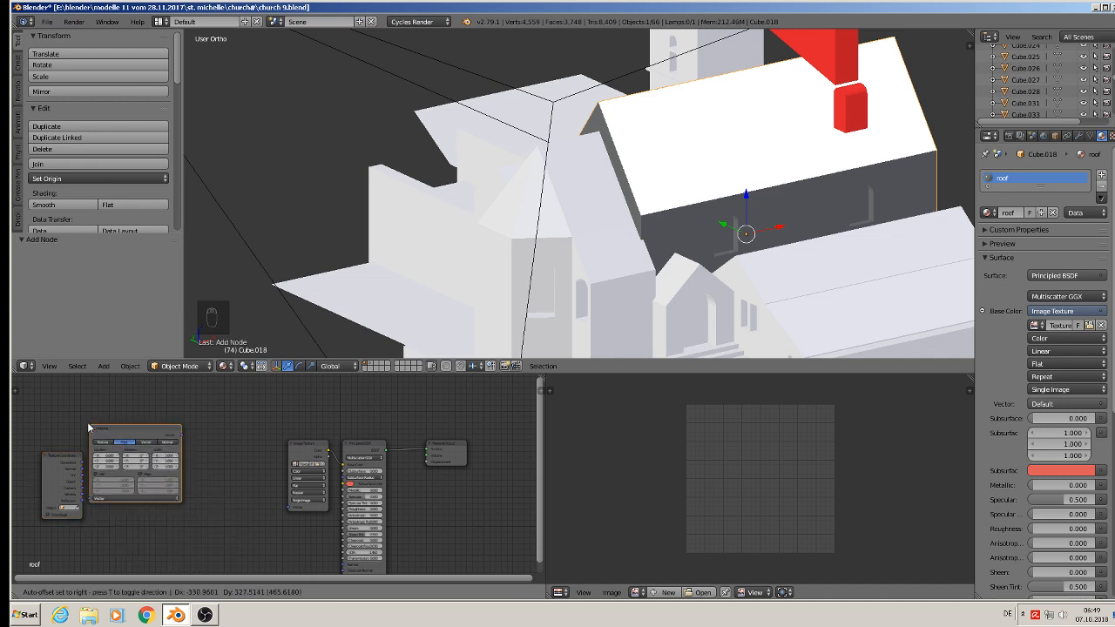
{"action": "left_click", "coordinate": [99, 457]}
Link the UV coordinates through the Mapping node, set to Texture type, into the Image Texture's vector input.
{"action": "scroll", "coordinate": [99, 457], "scroll_direction": "up", "scroll_amount": 3}
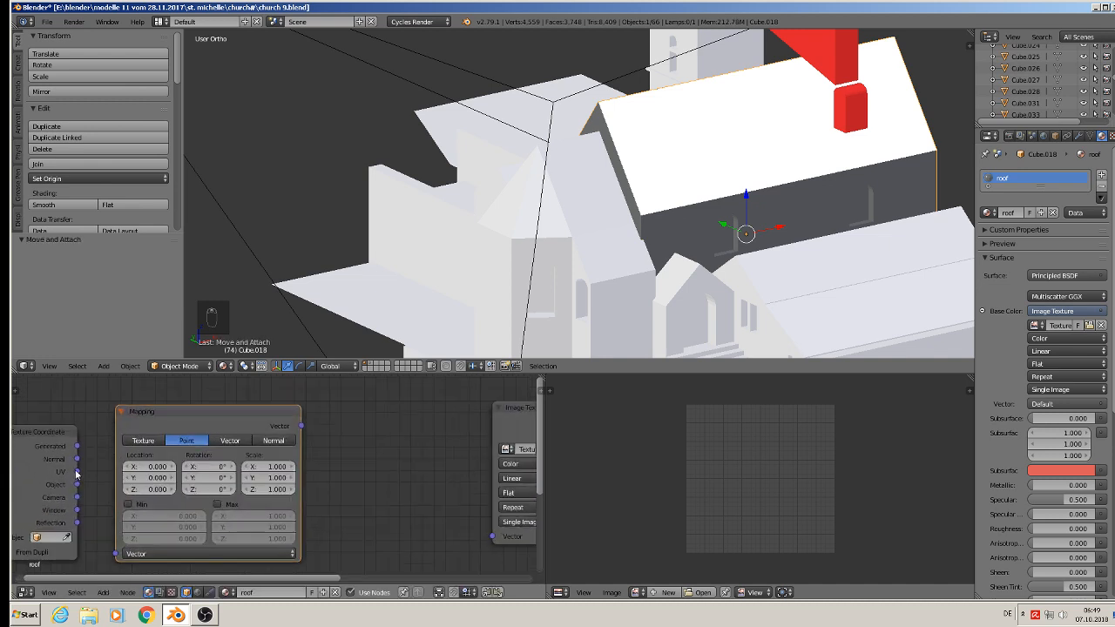
{"action": "left_click_drag", "start_coordinate": [76, 471], "coordinate": [118, 556]}
{"action": "left_click", "coordinate": [141, 441]}
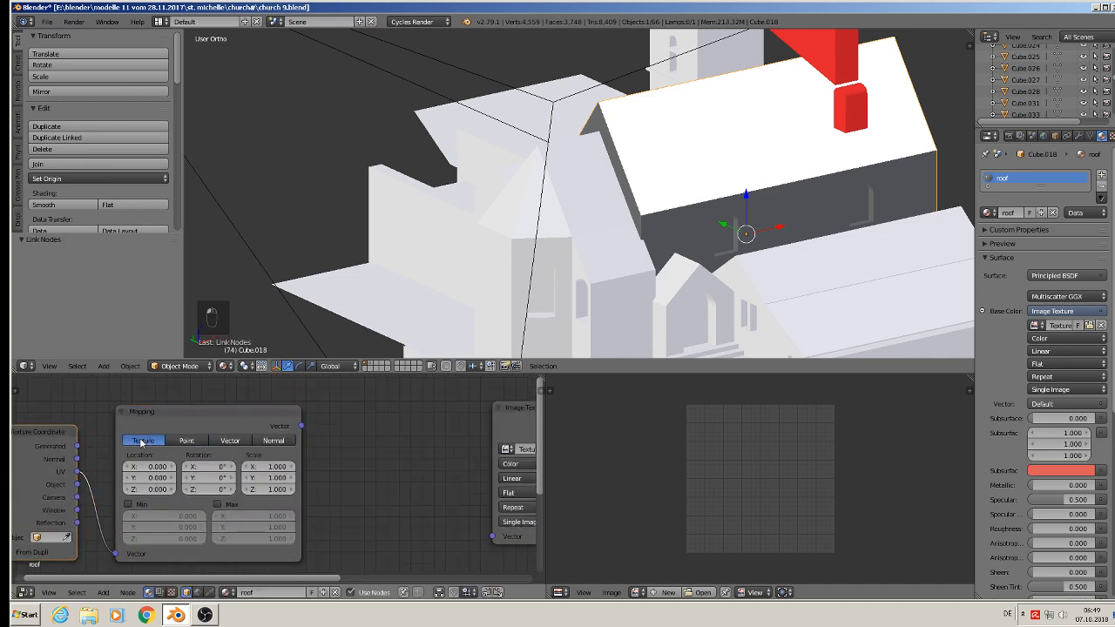
{"action": "left_click_drag", "start_coordinate": [300, 426], "coordinate": [491, 537]}
Move the Material Output node farther right to make room beside the Principled BSDF node.
{"action": "scroll", "coordinate": [486, 536], "scroll_direction": "down", "scroll_amount": 1}
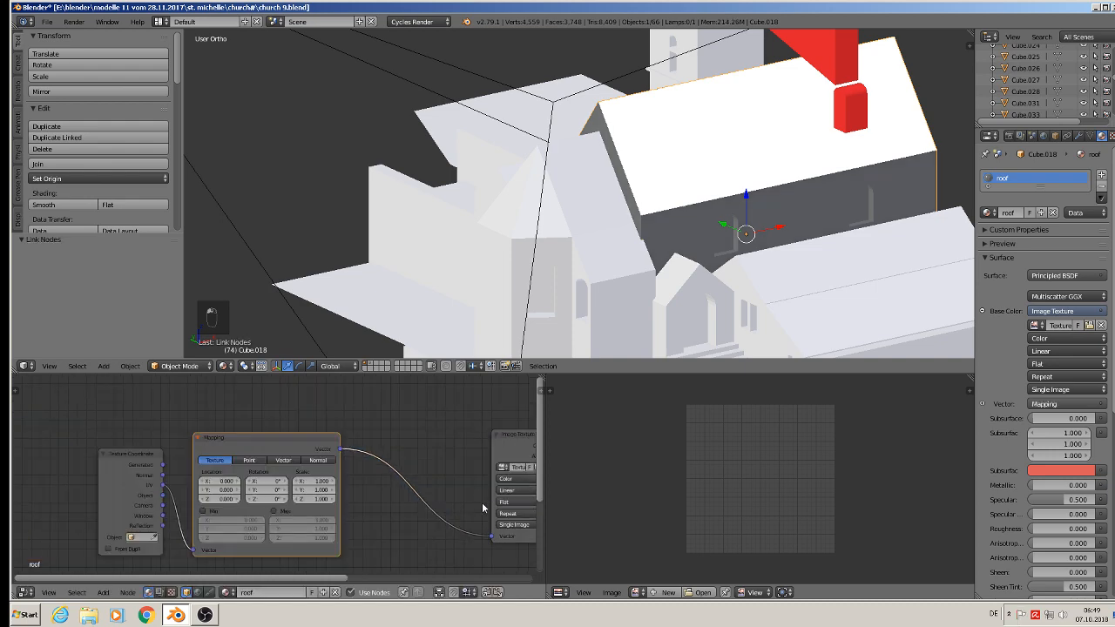
{"action": "middle_click_drag", "start_coordinate": [481, 501], "coordinate": [68, 455]}
{"action": "scroll", "coordinate": [322, 474], "scroll_direction": "down", "scroll_amount": 1}
{"action": "left_click_drag", "start_coordinate": [336, 436], "coordinate": [508, 440]}
Add a Math node and route the Image Texture's color through it into the Material Output's displacement.
{"action": "left_click", "coordinate": [102, 592]}
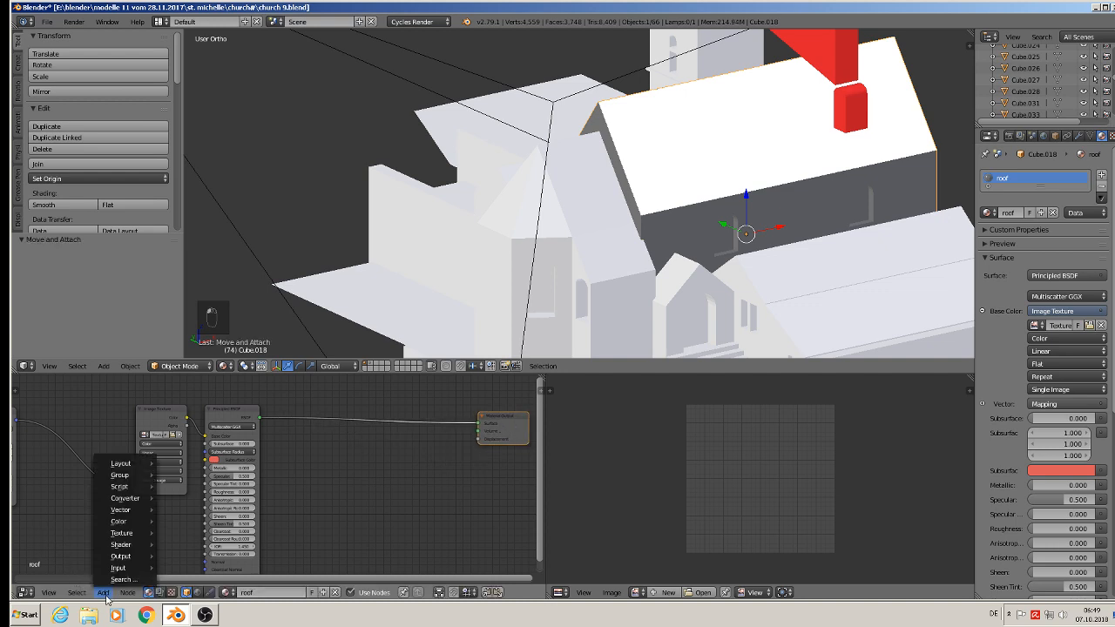
{"action": "mouse_move", "coordinate": [124, 497]}
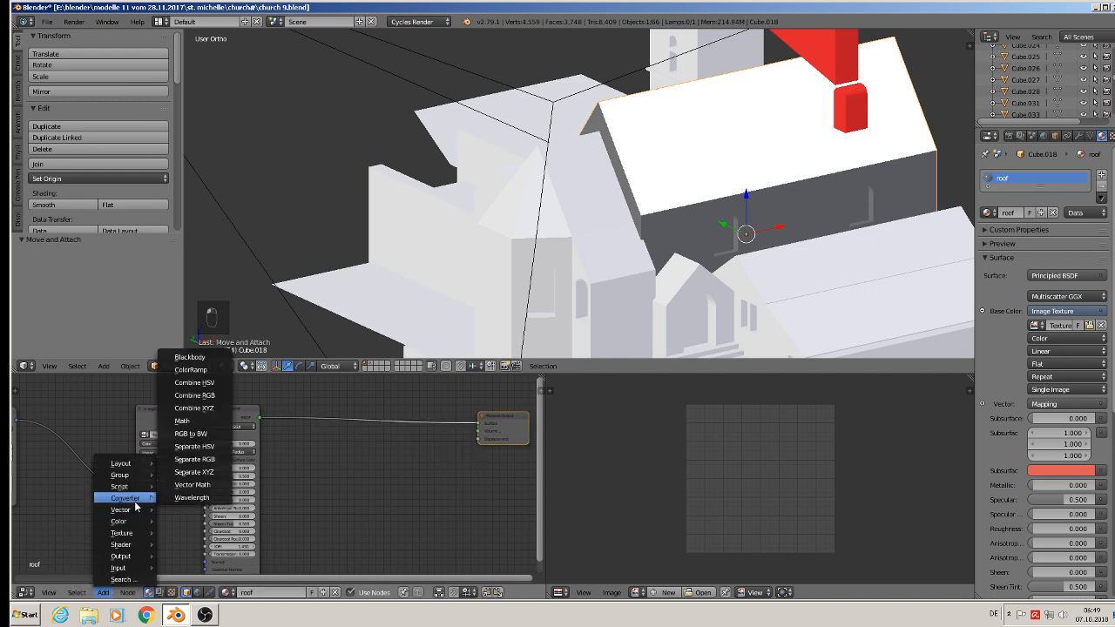
{"action": "left_click", "coordinate": [195, 421]}
{"action": "left_click", "coordinate": [396, 450]}
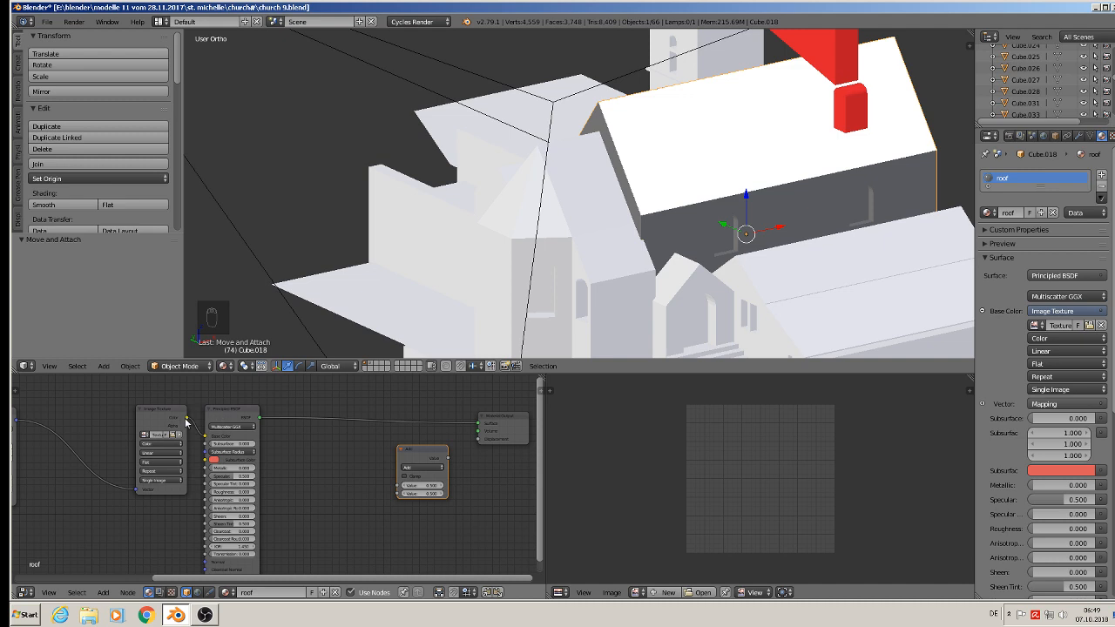
{"action": "left_click_drag", "start_coordinate": [187, 417], "coordinate": [484, 447]}
{"action": "scroll", "coordinate": [490, 453], "scroll_direction": "up", "scroll_amount": 3}
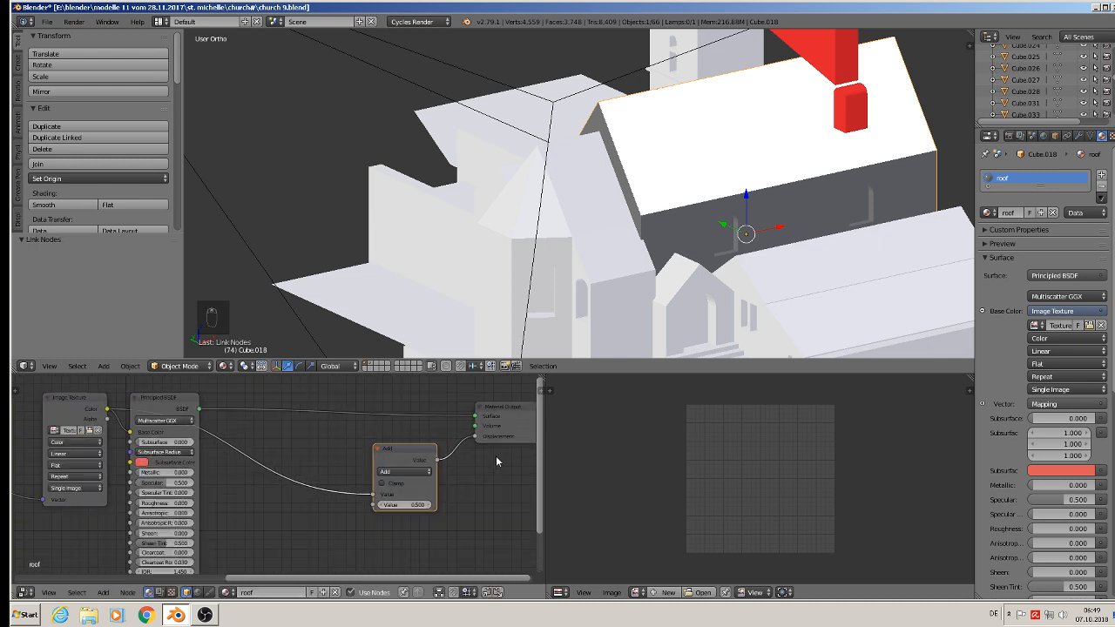
Set the Math node's operation to Multiply and move the node slightly lower, below the Material Output.
{"action": "left_click", "coordinate": [381, 475]}
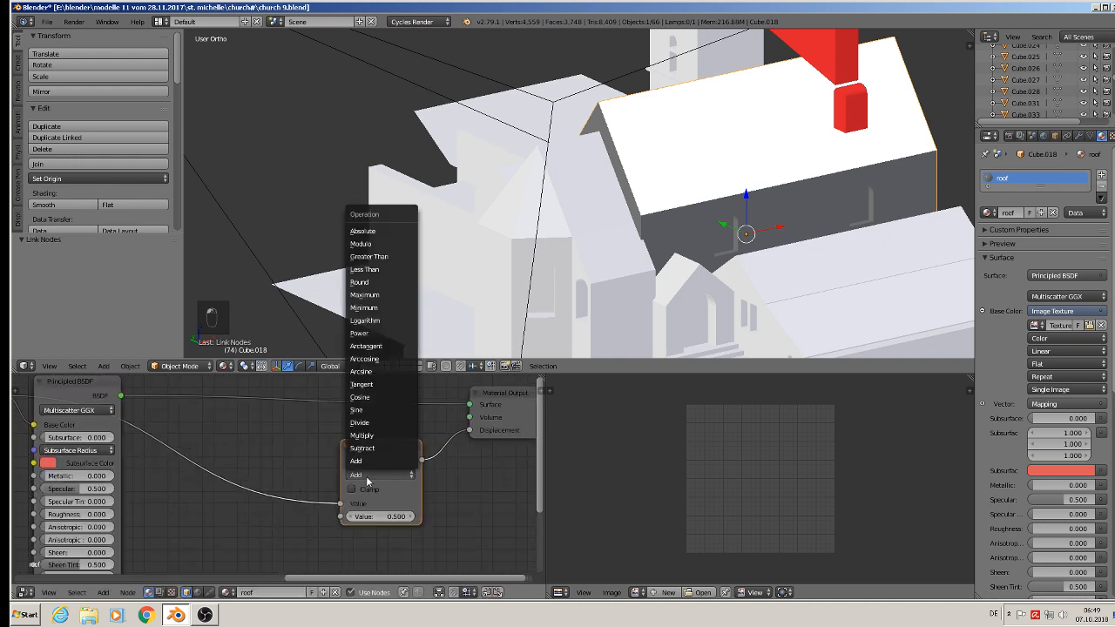
{"action": "left_click", "coordinate": [389, 436]}
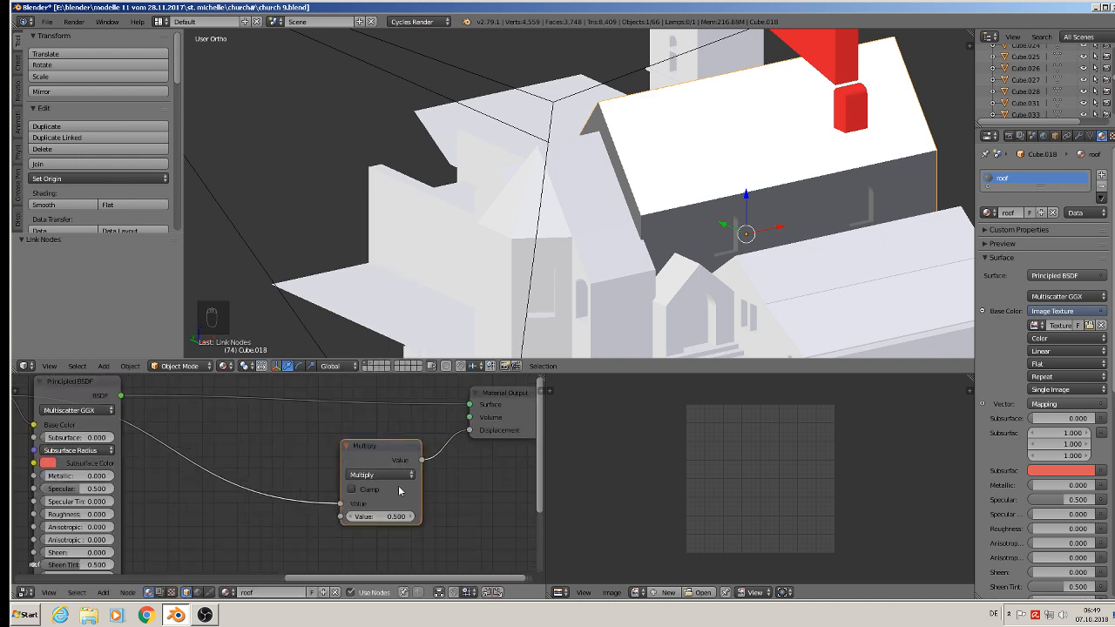
{"action": "left_click_drag", "start_coordinate": [411, 445], "coordinate": [422, 486]}
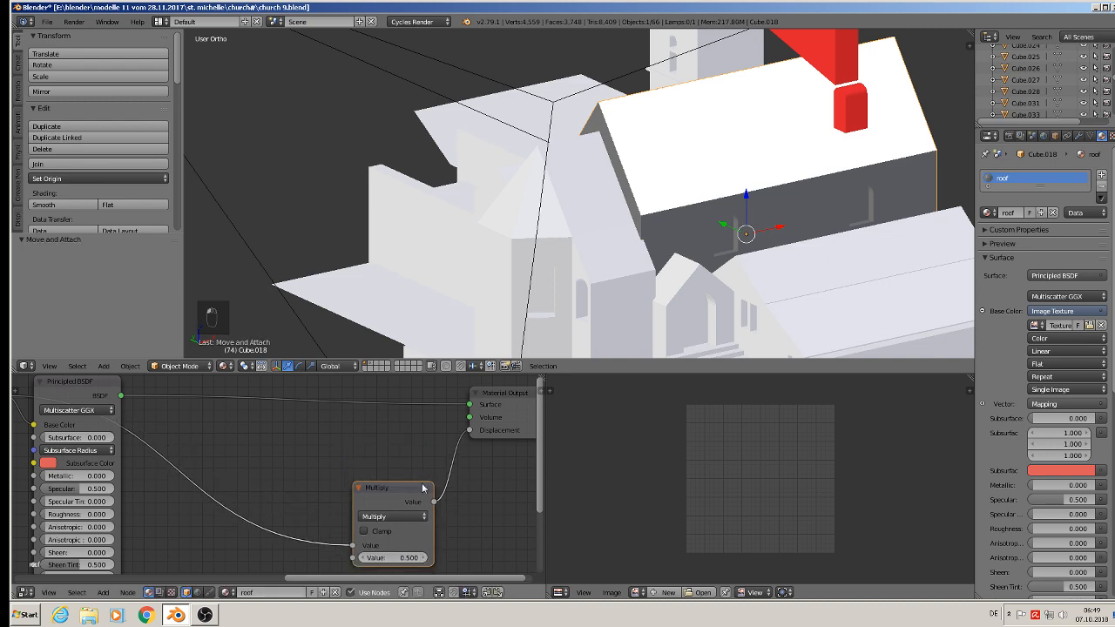
Add a Glossy BSDF node beside the lower part of the Principled BSDF.
{"action": "scroll", "coordinate": [387, 509], "scroll_direction": "down", "scroll_amount": 4}
{"action": "middle_click_drag", "start_coordinate": [287, 566], "coordinate": [232, 483]}
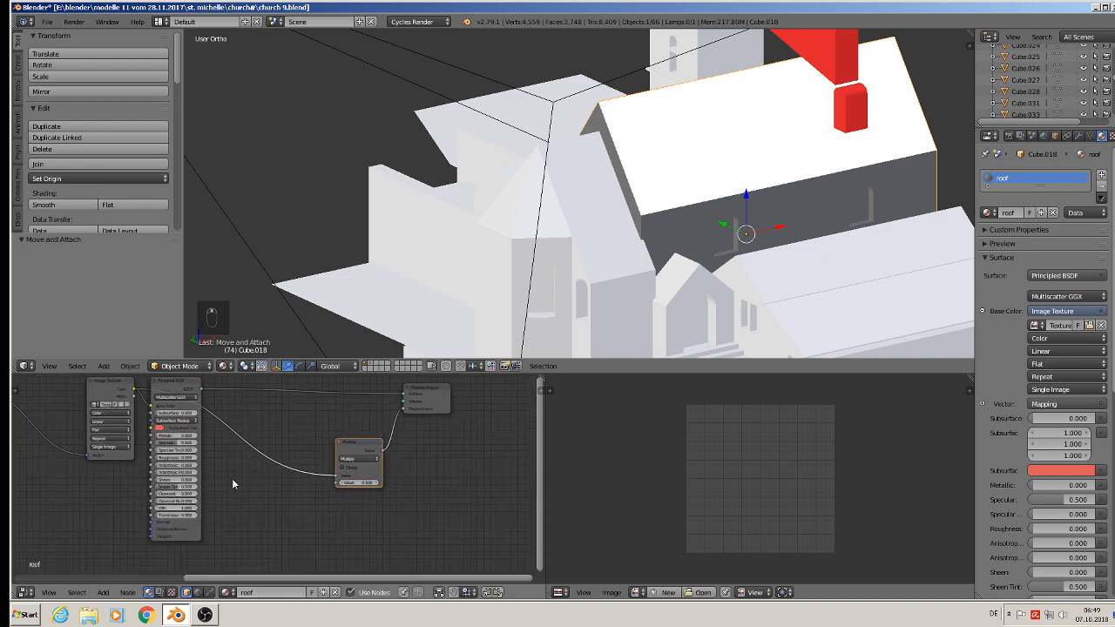
{"action": "scroll", "coordinate": [231, 483], "scroll_direction": "down", "scroll_amount": 1}
{"action": "left_click", "coordinate": [102, 592]}
{"action": "mouse_move", "coordinate": [123, 541]}
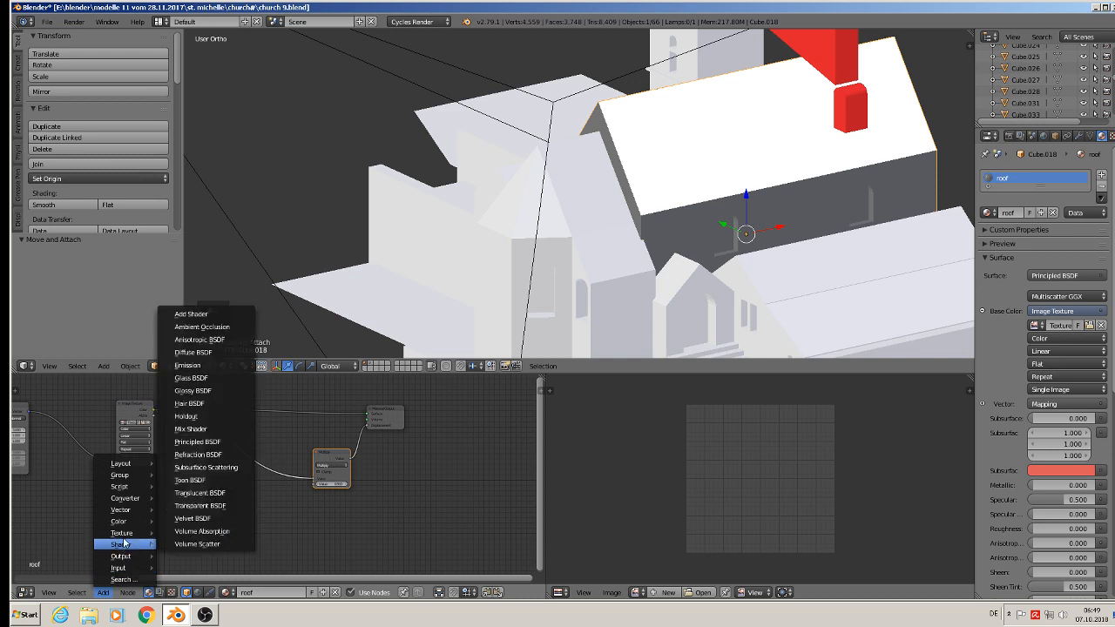
{"action": "left_click", "coordinate": [218, 391]}
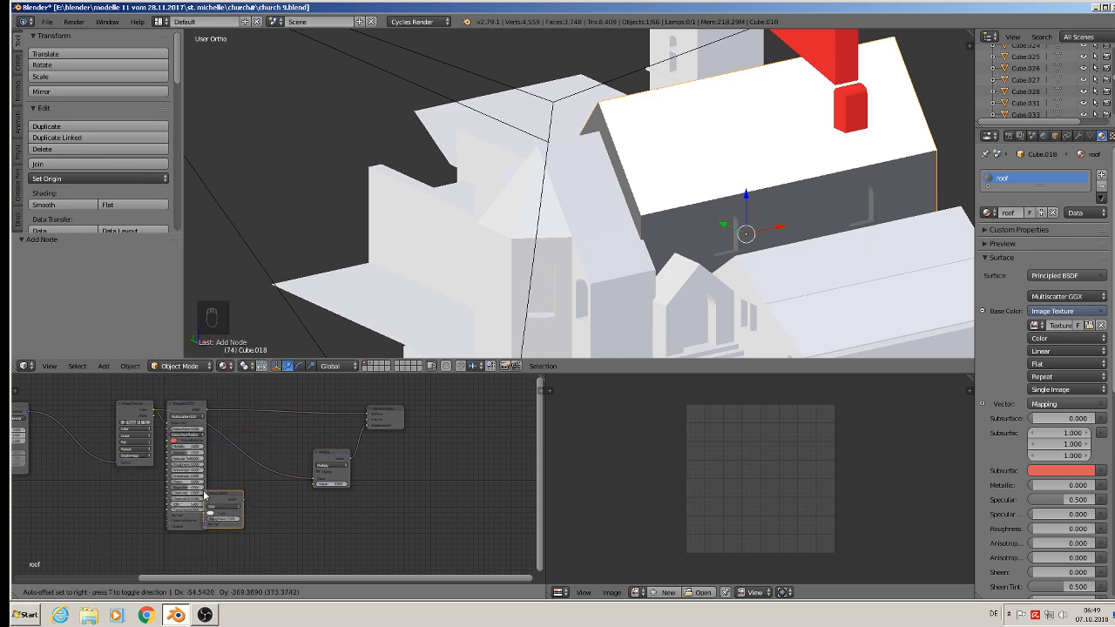
{"action": "left_click", "coordinate": [231, 486]}
Insert a Mix Shader between the Principled BSDF and Material Output, and link the Glossy BSDF into its second shader input.
{"action": "left_click", "coordinate": [105, 593]}
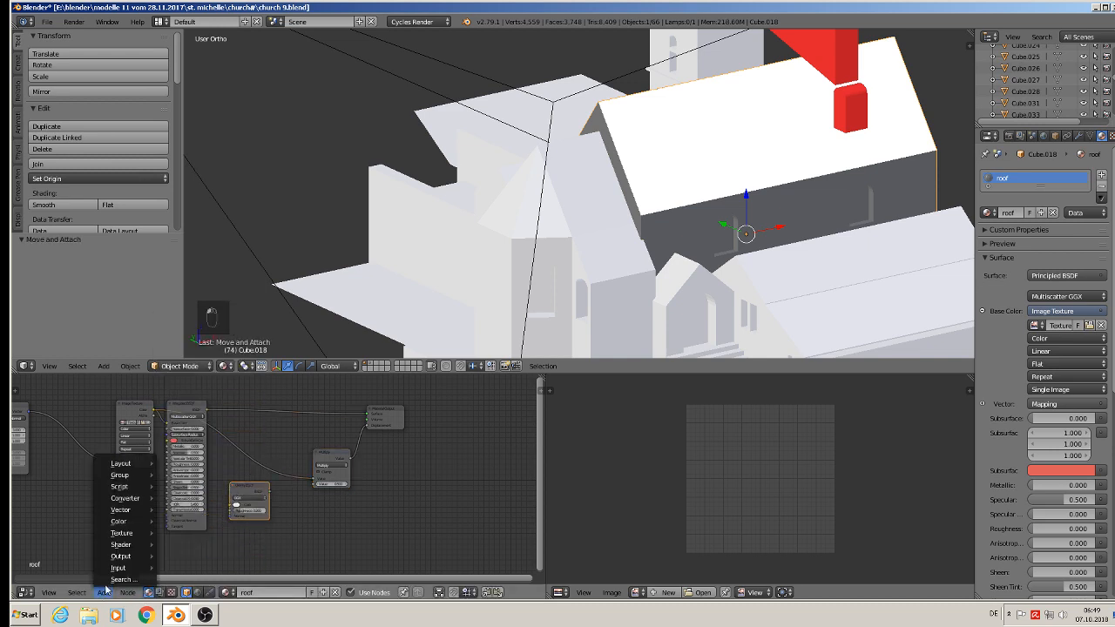
{"action": "mouse_move", "coordinate": [129, 544]}
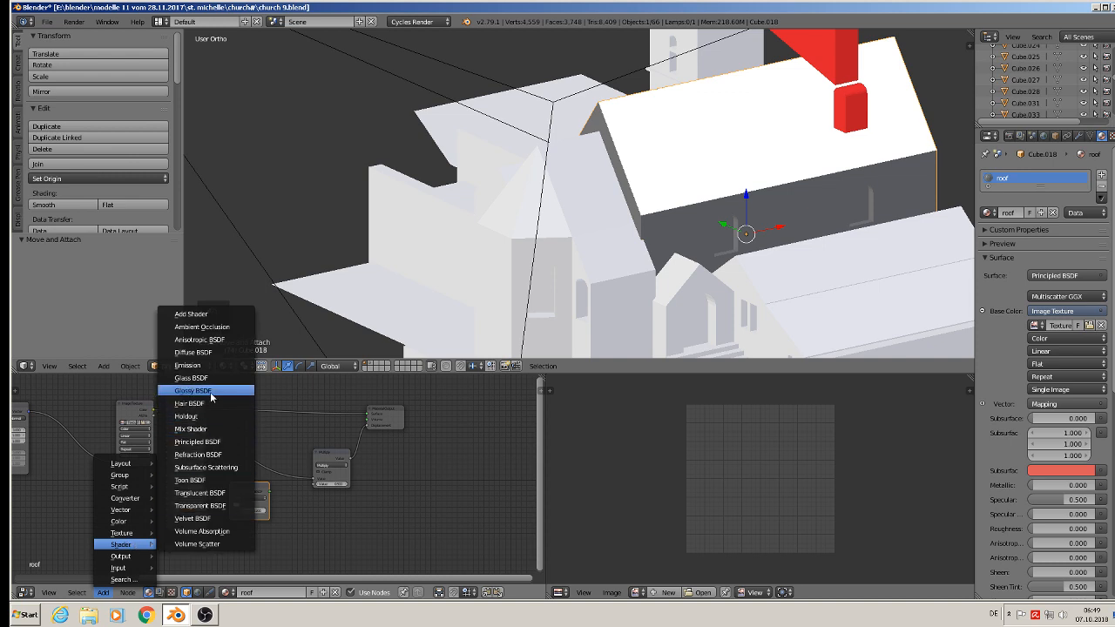
{"action": "left_click", "coordinate": [202, 440]}
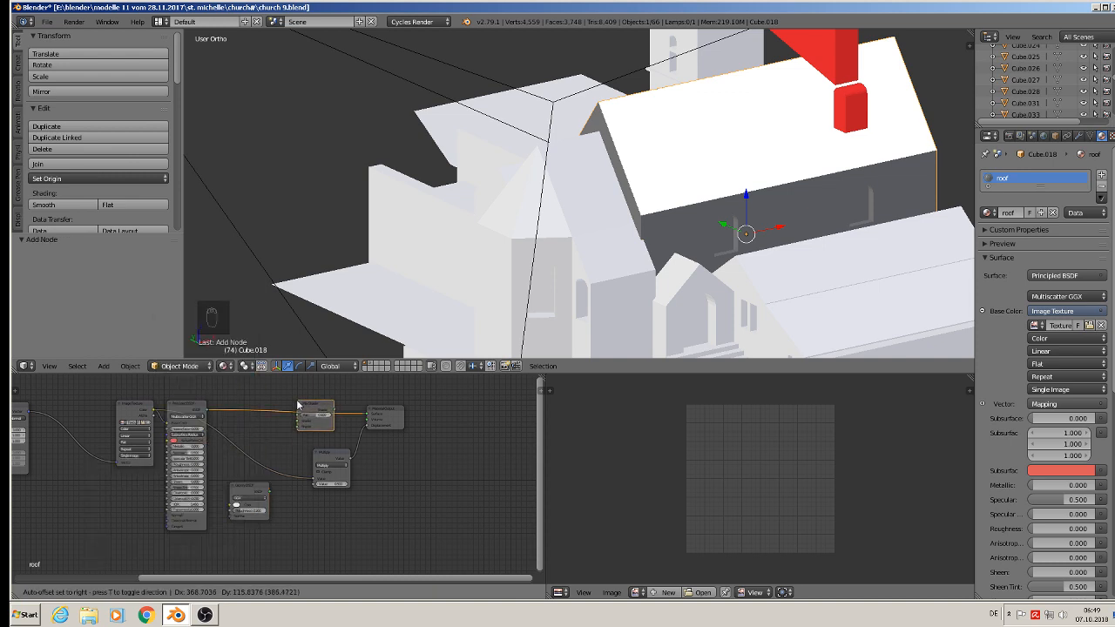
{"action": "left_click", "coordinate": [297, 404]}
{"action": "scroll", "coordinate": [313, 439], "scroll_direction": "up", "scroll_amount": 2}
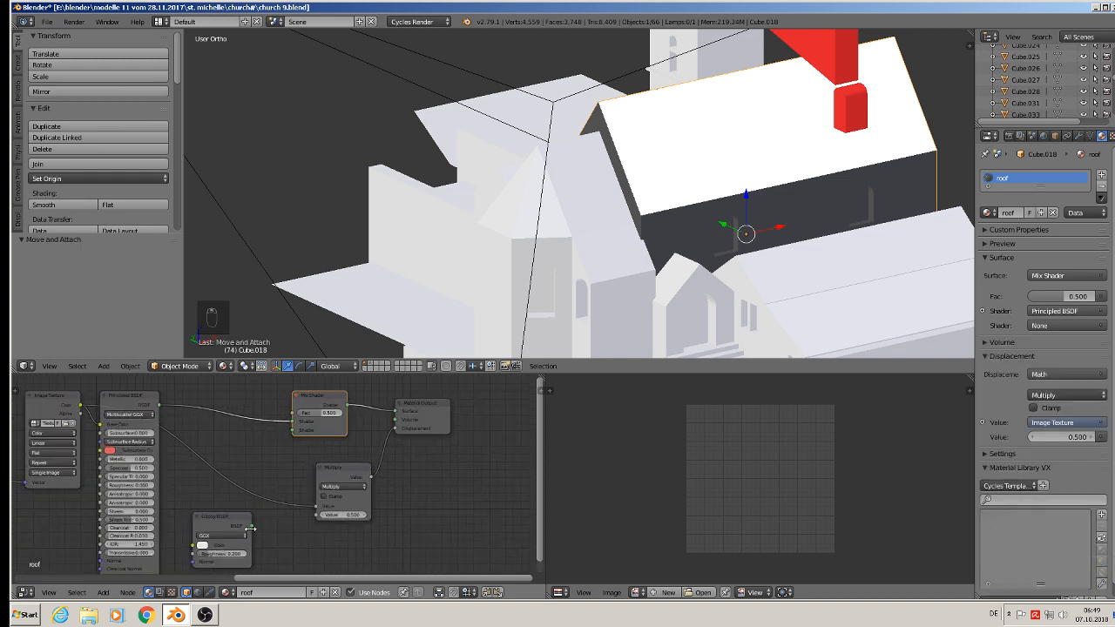
{"action": "left_click_drag", "start_coordinate": [250, 528], "coordinate": [294, 436]}
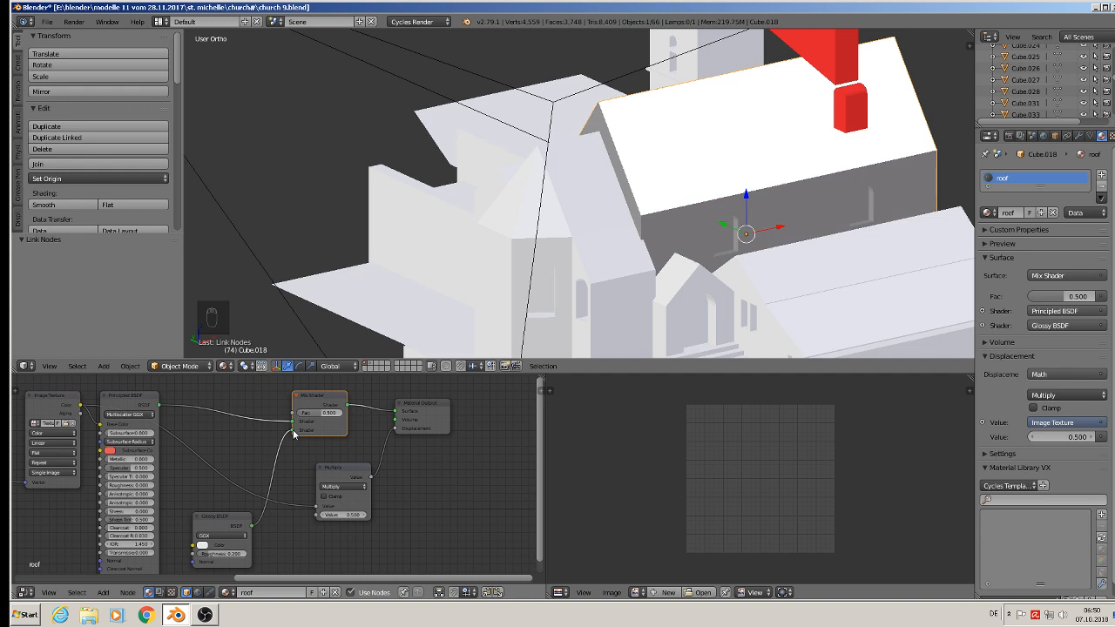
Show the material preview and raise the Principled BSDF's roughness to about 0.8.
{"action": "left_click", "coordinate": [985, 244]}
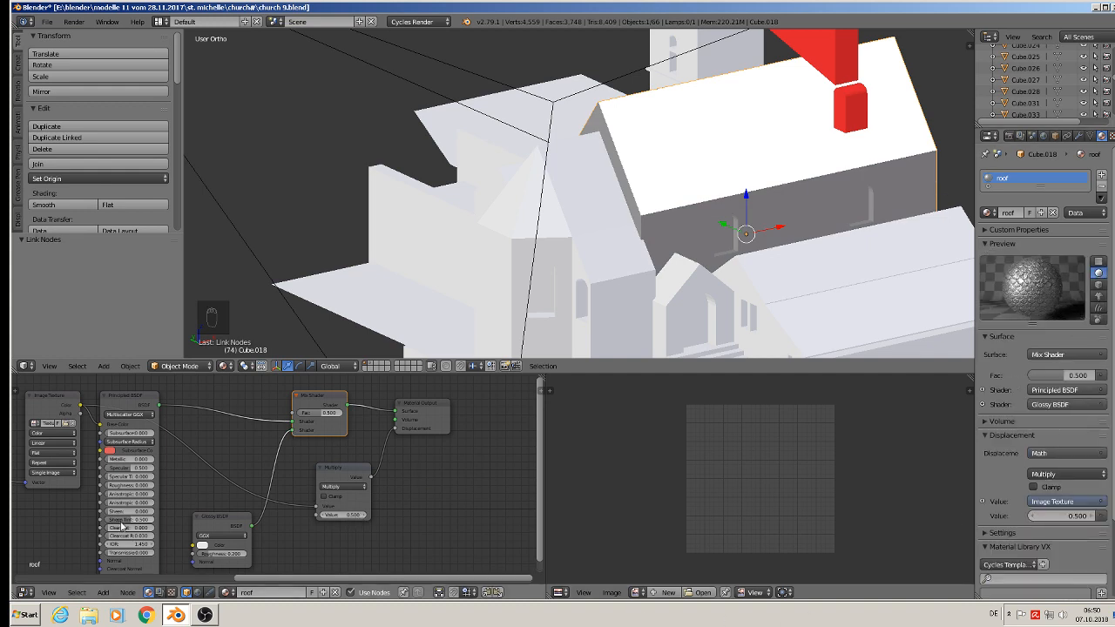
{"action": "scroll", "coordinate": [122, 522], "scroll_direction": "up", "scroll_amount": 3}
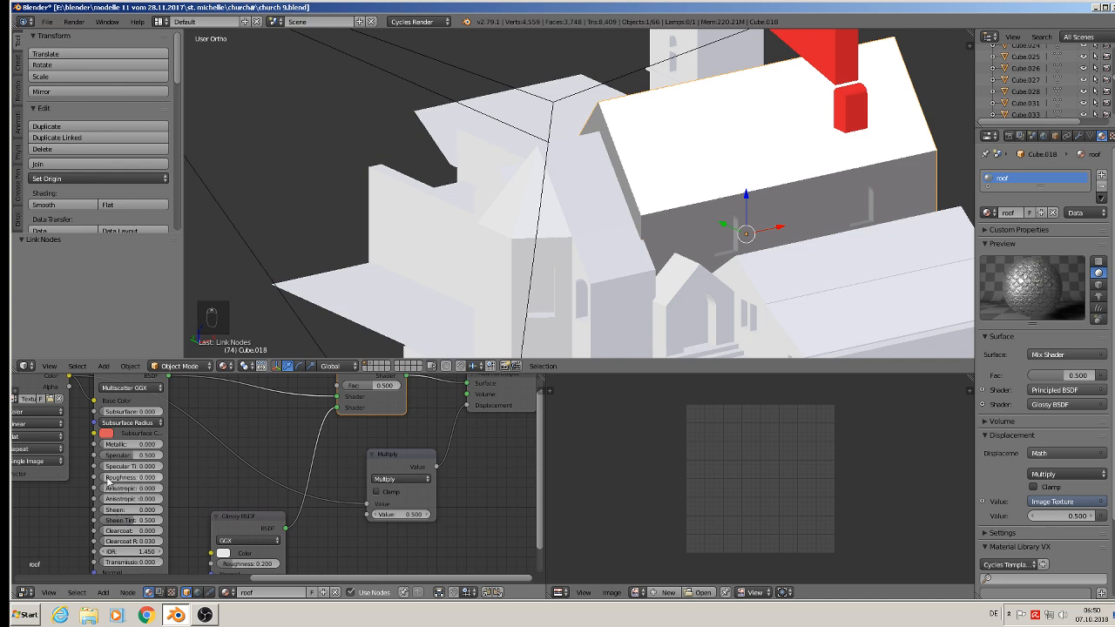
{"action": "left_click_drag", "start_coordinate": [109, 480], "coordinate": [175, 481]}
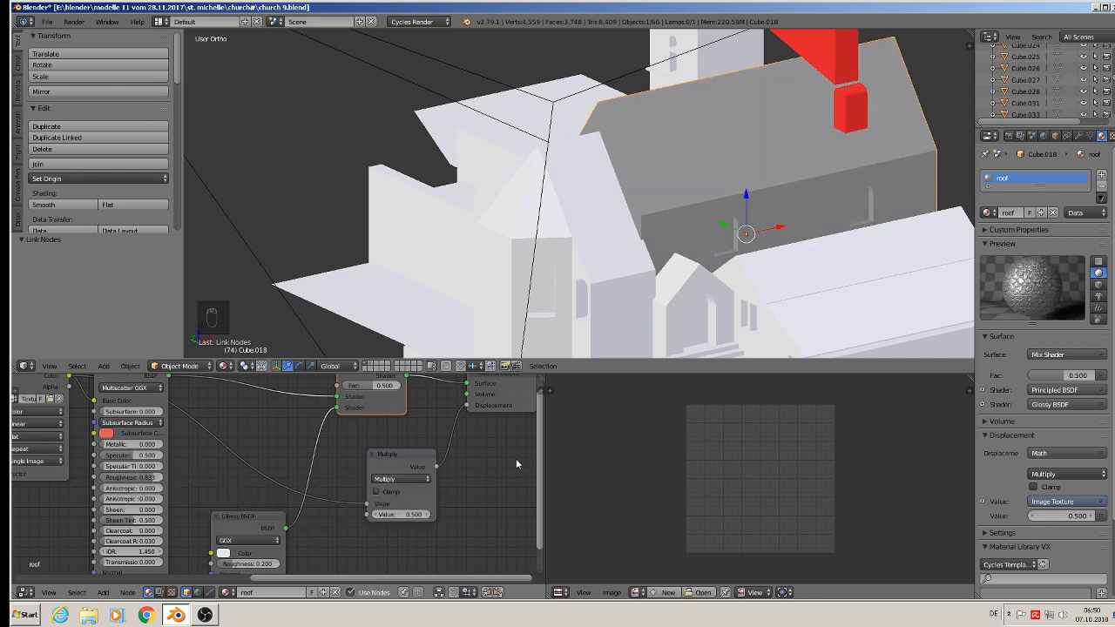
Link the Image Texture's color to the Glossy BSDF's color and to the Mix Shader's factor.
{"action": "scroll", "coordinate": [336, 536], "scroll_direction": "down", "scroll_amount": 3}
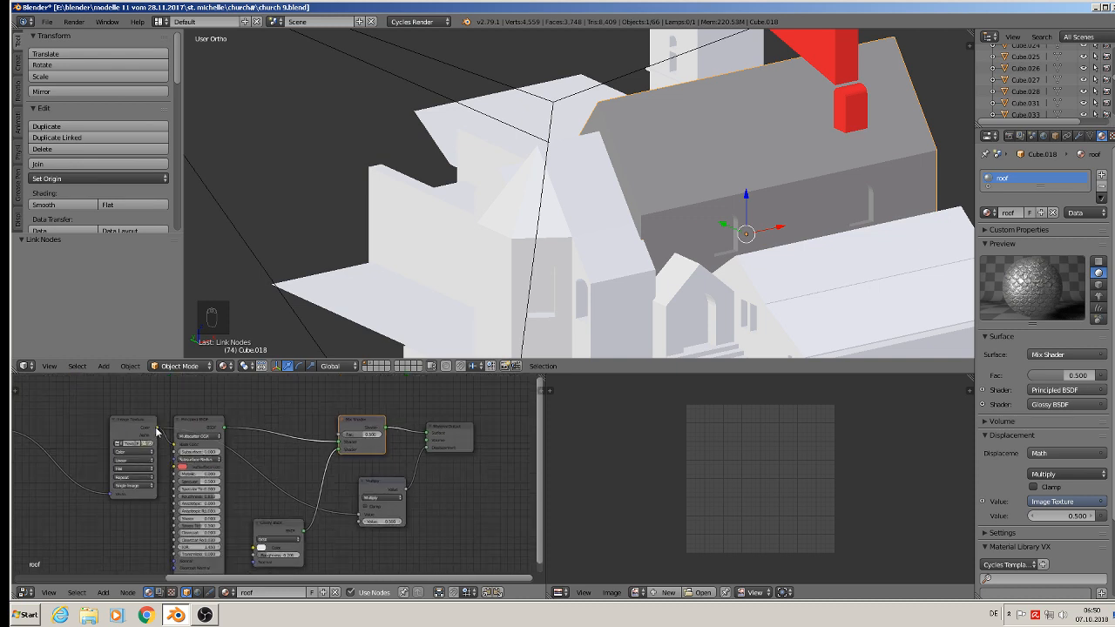
{"action": "left_click_drag", "start_coordinate": [158, 431], "coordinate": [261, 550]}
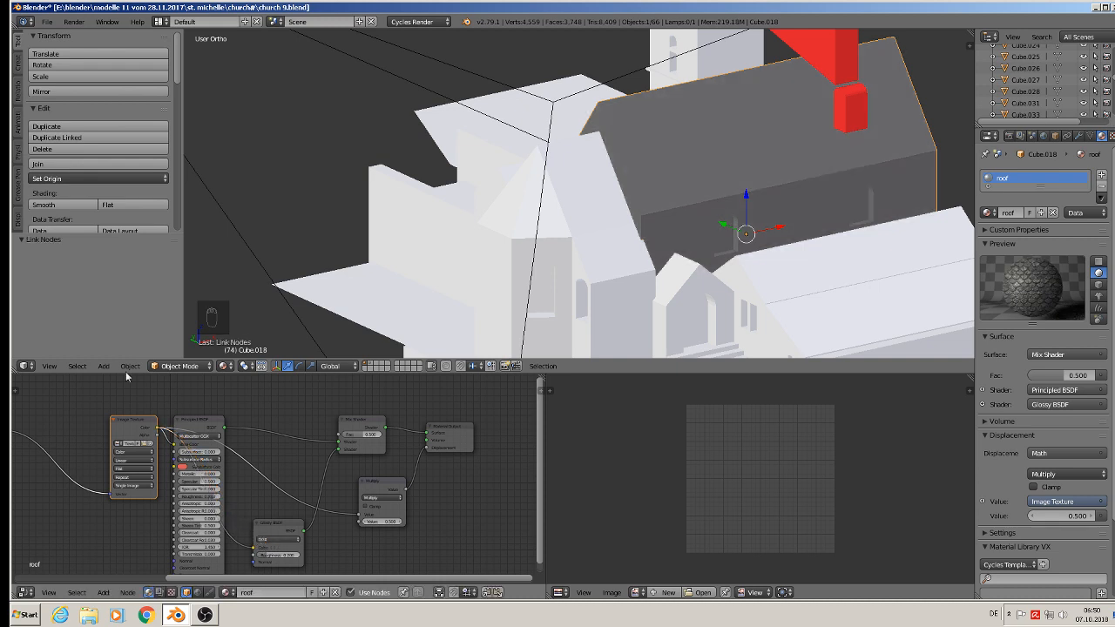
{"action": "left_click_drag", "start_coordinate": [159, 430], "coordinate": [338, 442]}
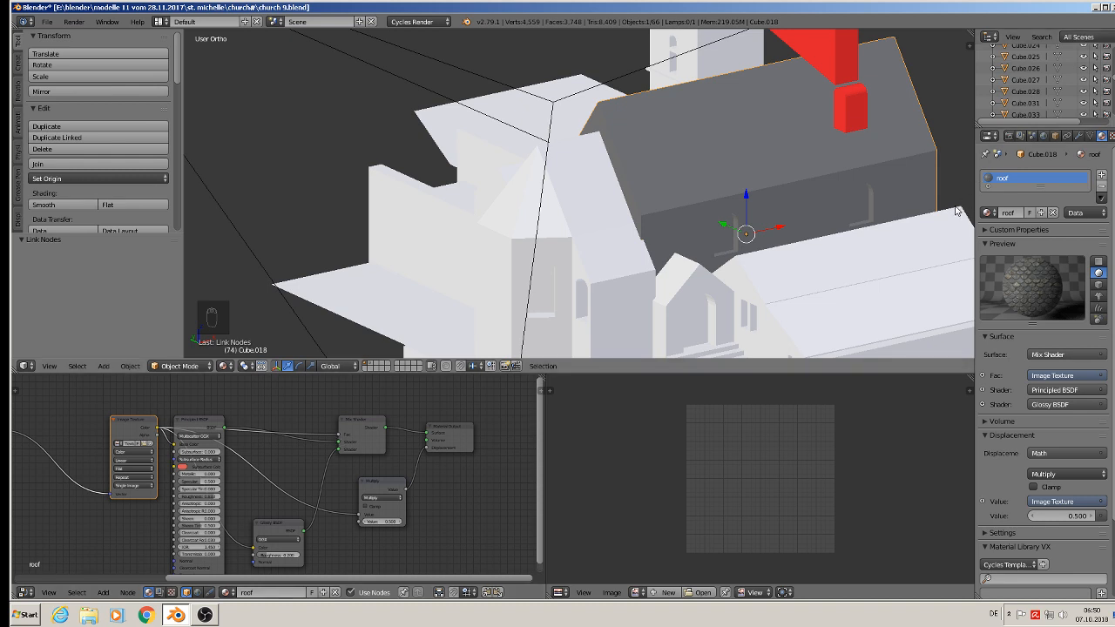
Enlarge the material slot list, and select both sloped roof faces of the main church building in face select mode.
{"action": "middle_click_drag", "start_coordinate": [811, 201], "coordinate": [769, 206]}
{"action": "scroll", "coordinate": [769, 205], "scroll_direction": "down", "scroll_amount": 2}
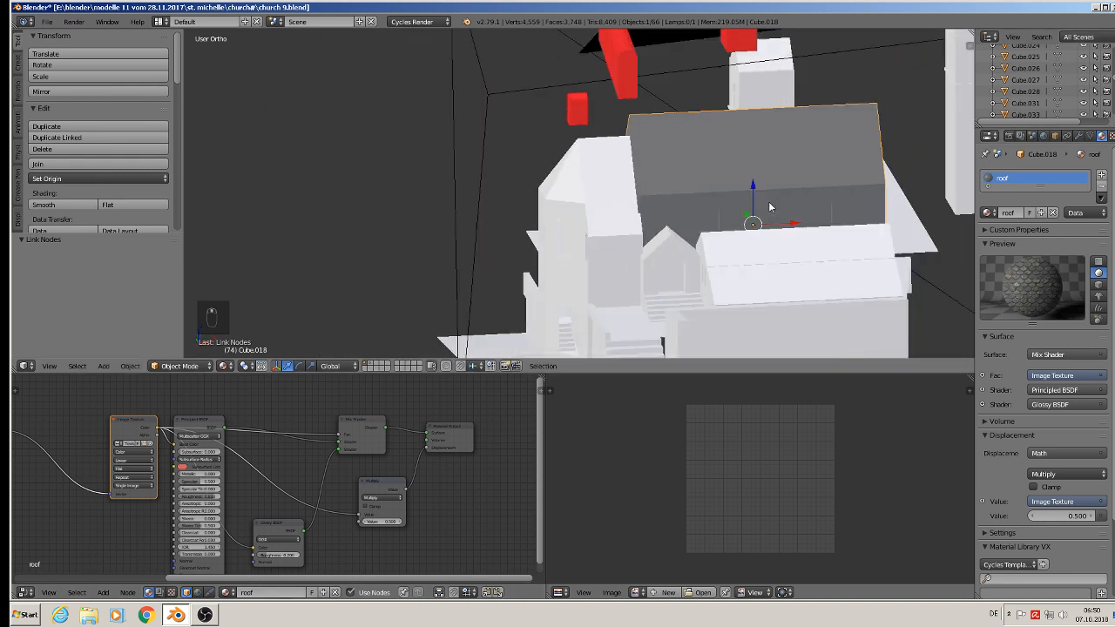
{"action": "left_click_drag", "start_coordinate": [1039, 186], "coordinate": [1039, 243]}
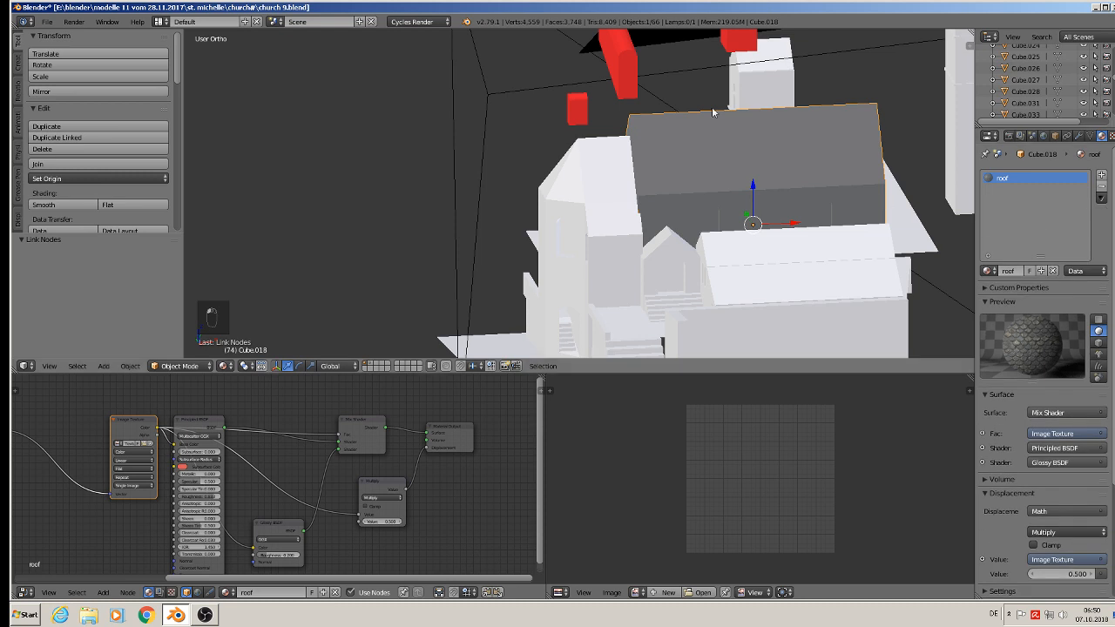
{"action": "key", "text": "KP_1"}
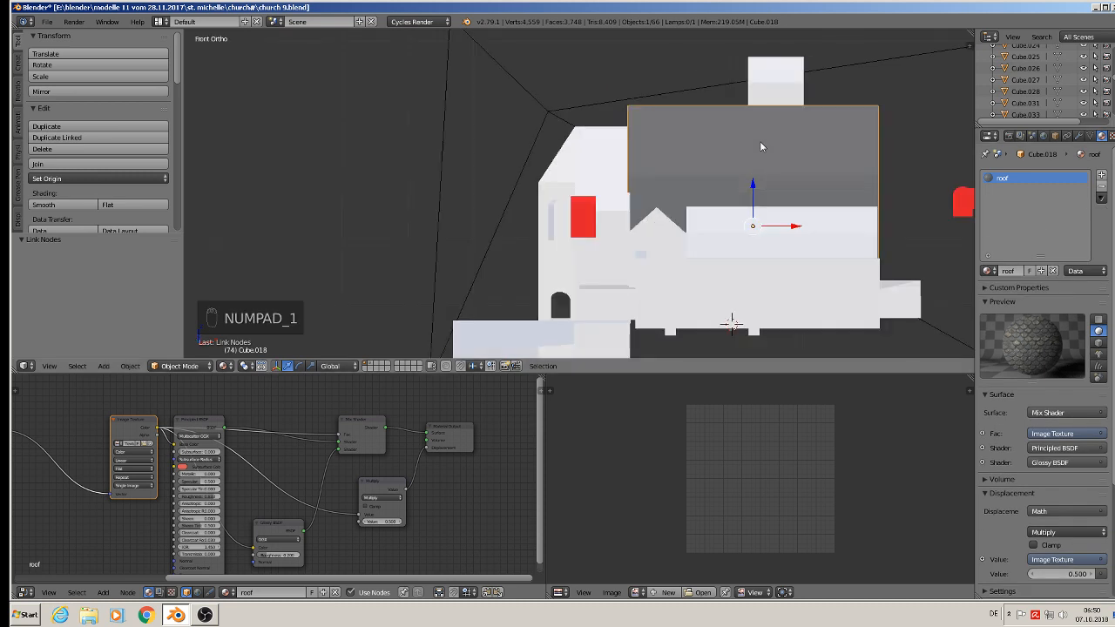
{"action": "key", "text": "Tab"}
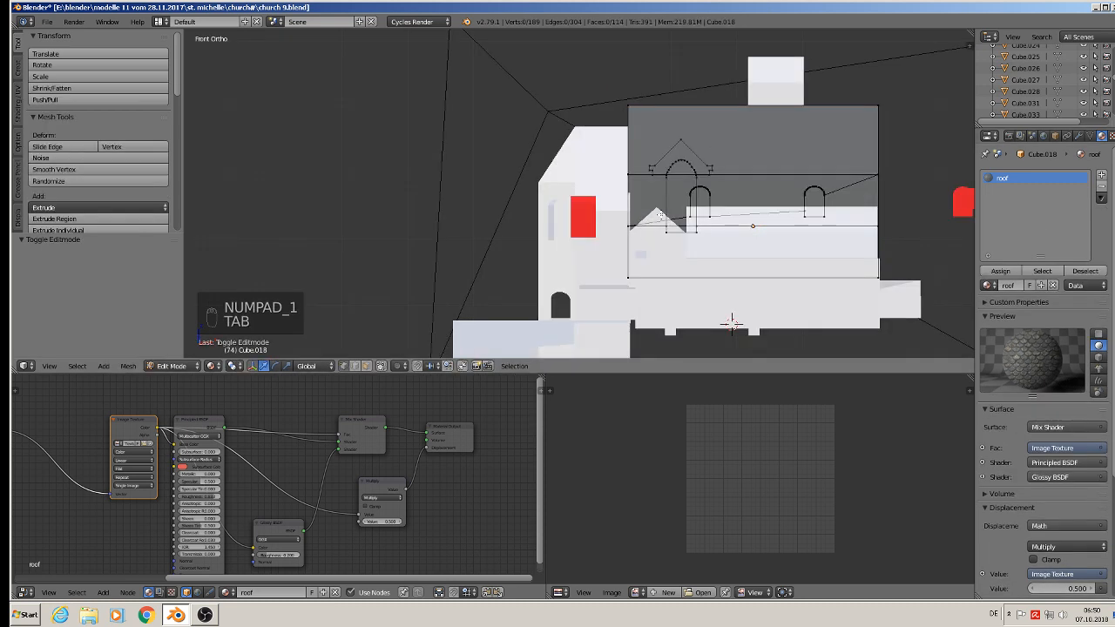
{"action": "left_click", "coordinate": [367, 366]}
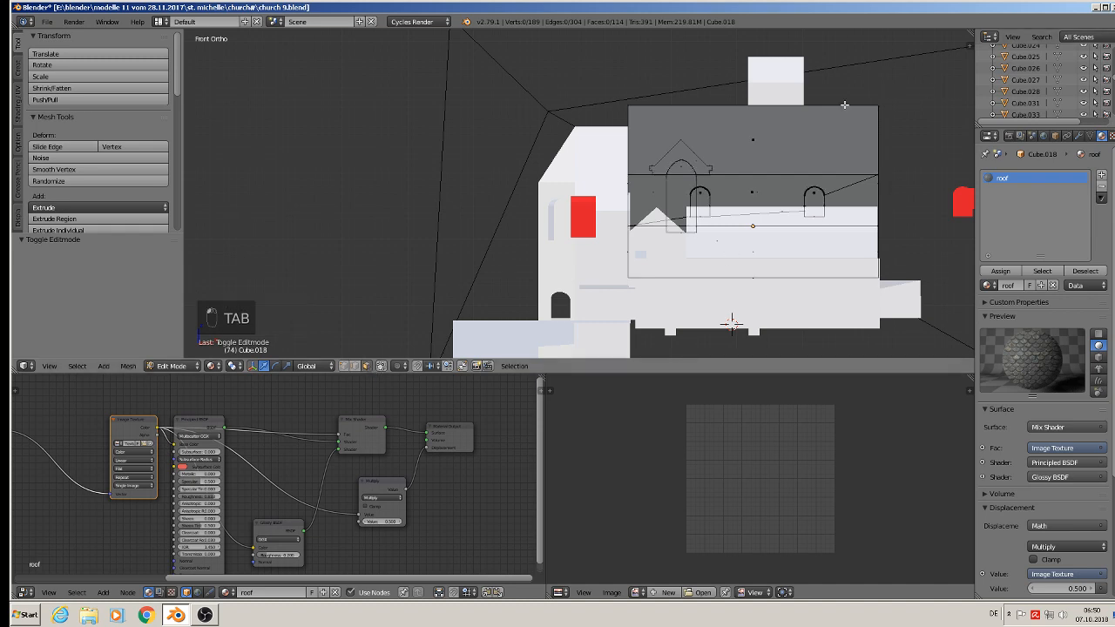
{"action": "left_click", "coordinate": [751, 142]}
{"action": "middle_click_drag", "start_coordinate": [788, 239], "coordinate": [784, 200]}
{"action": "left_click", "coordinate": [707, 158], "text": "shift"}
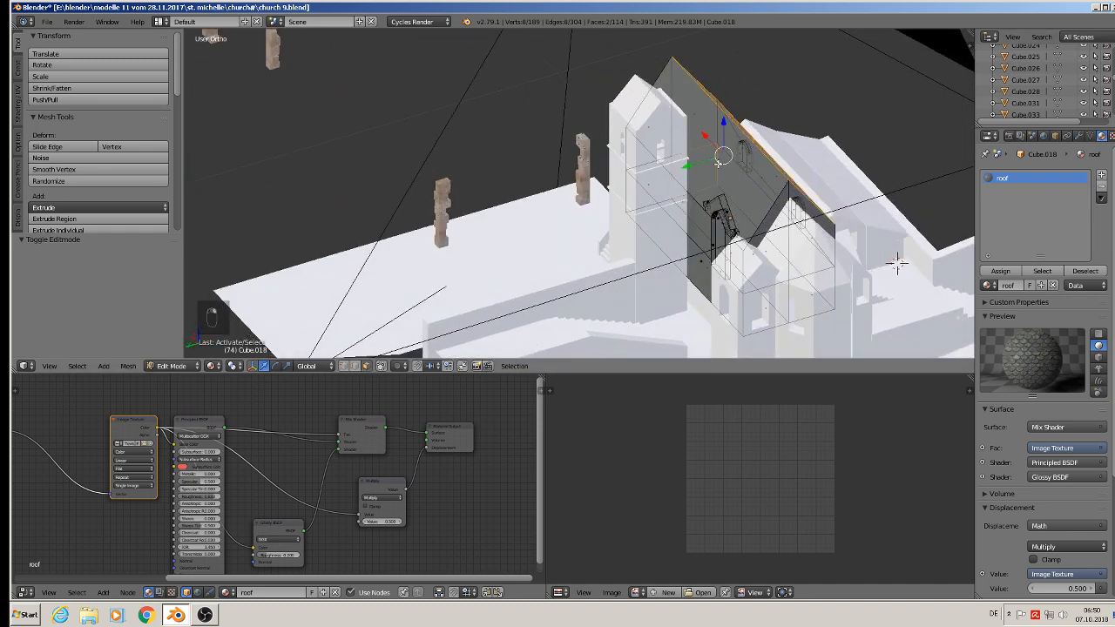
{"action": "key", "text": "ctrl+z"}
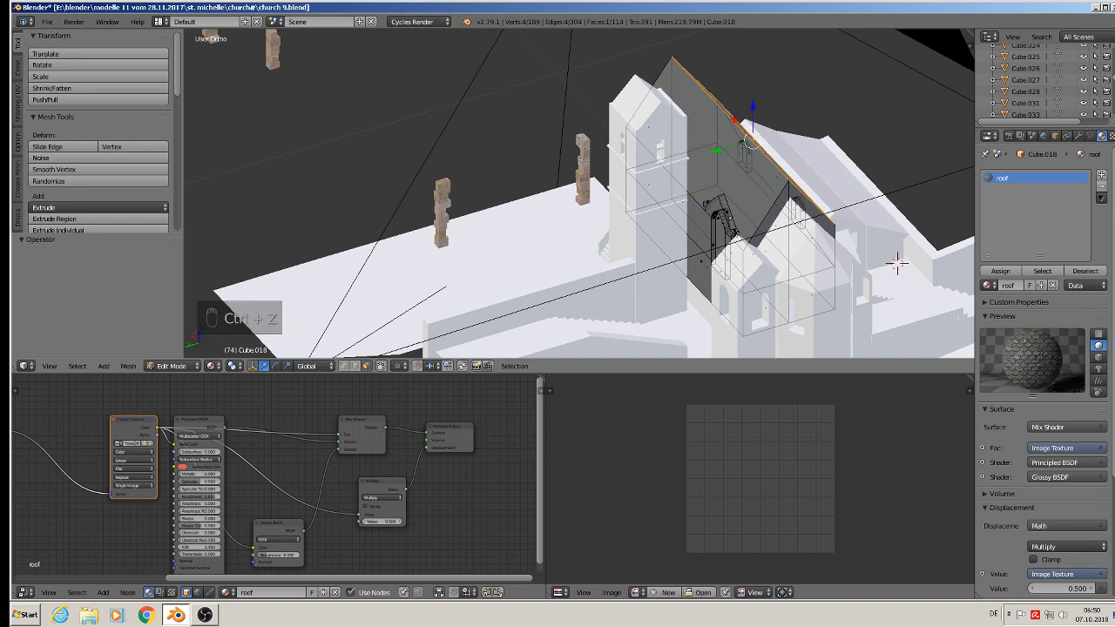
{"action": "left_click", "coordinate": [714, 152], "text": "shift"}
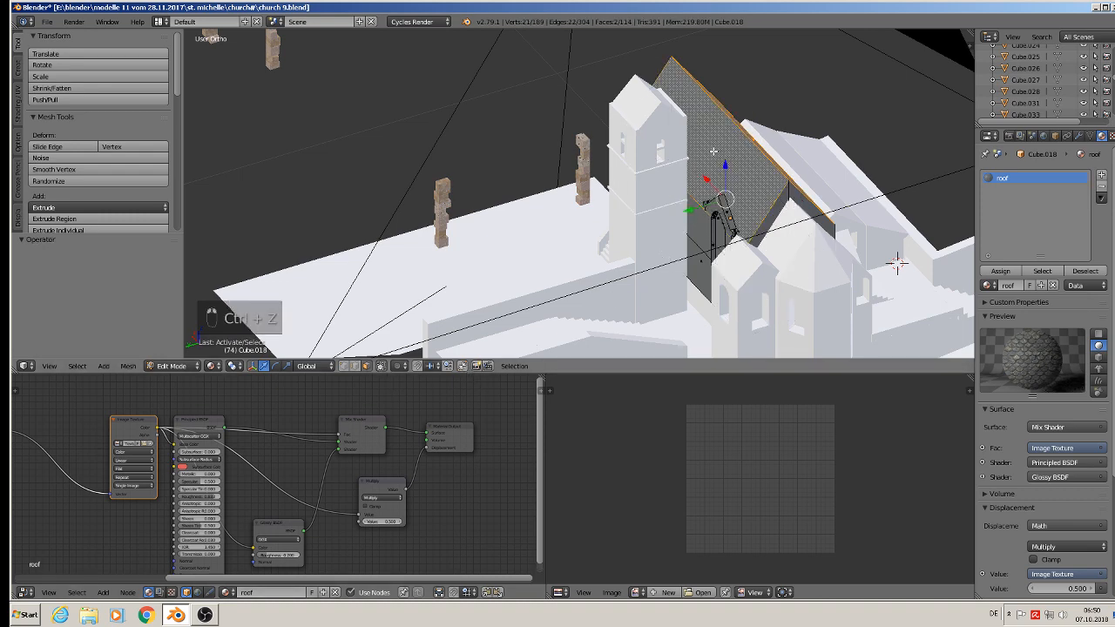
UV-map the selected roof faces with Project From View, using the front orthographic view.
{"action": "middle_click_drag", "start_coordinate": [897, 263], "coordinate": [663, 229]}
{"action": "key", "text": "KP_3"}
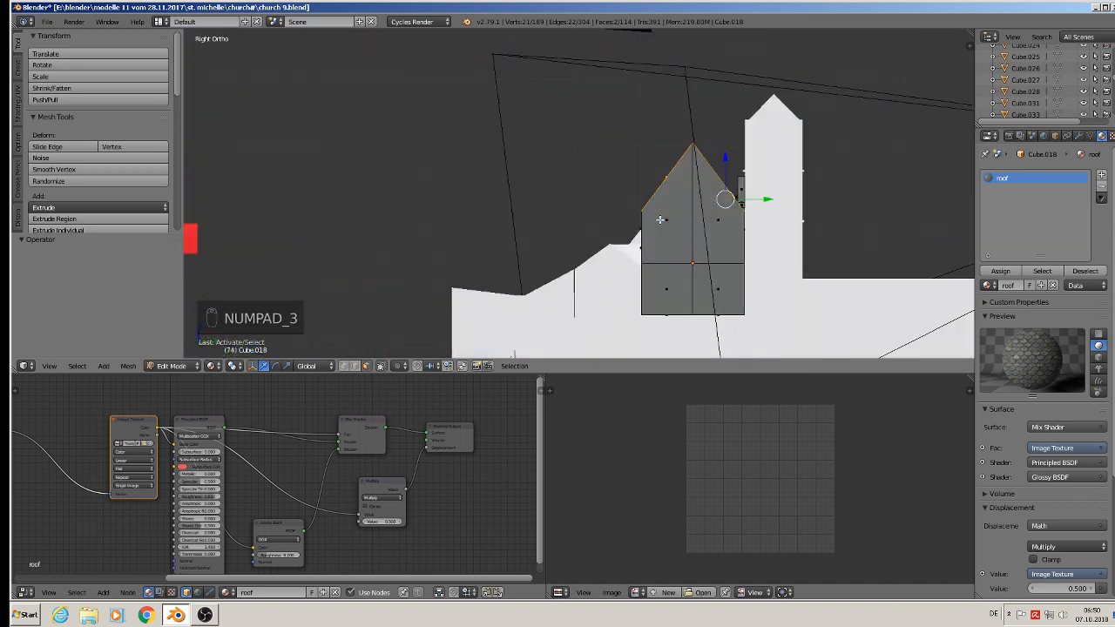
{"action": "key", "text": "KP_1"}
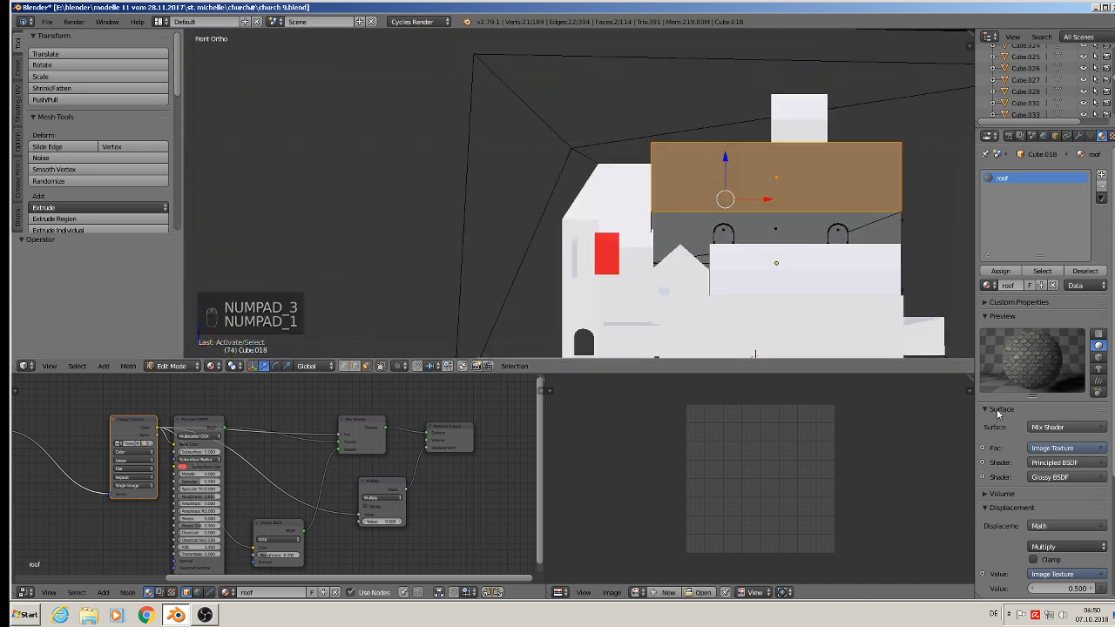
{"action": "key", "text": "u"}
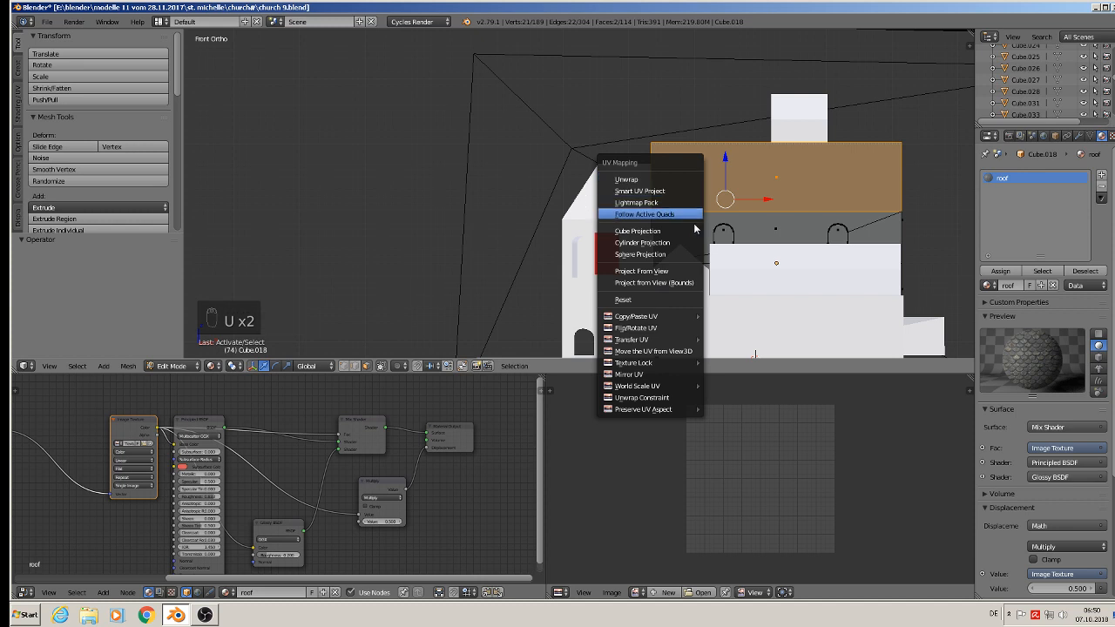
{"action": "left_click", "coordinate": [671, 271]}
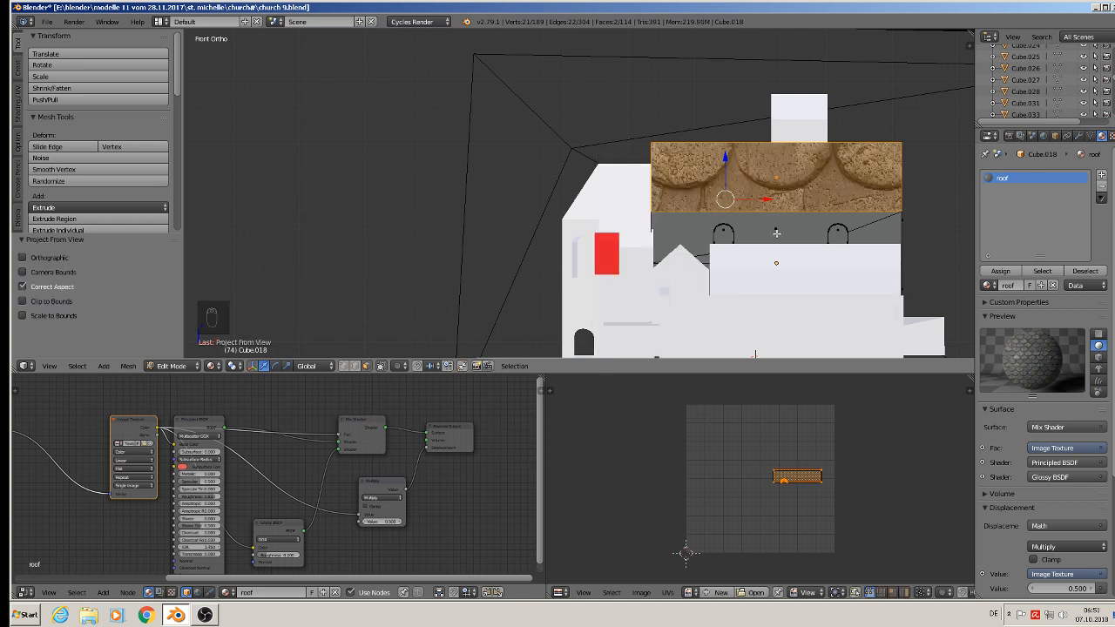
Scale the roof faces' UVs up about 15.8 times to shrink the tiles, and return to Object Mode.
{"action": "middle_click_drag", "start_coordinate": [776, 232], "coordinate": [933, 299]}
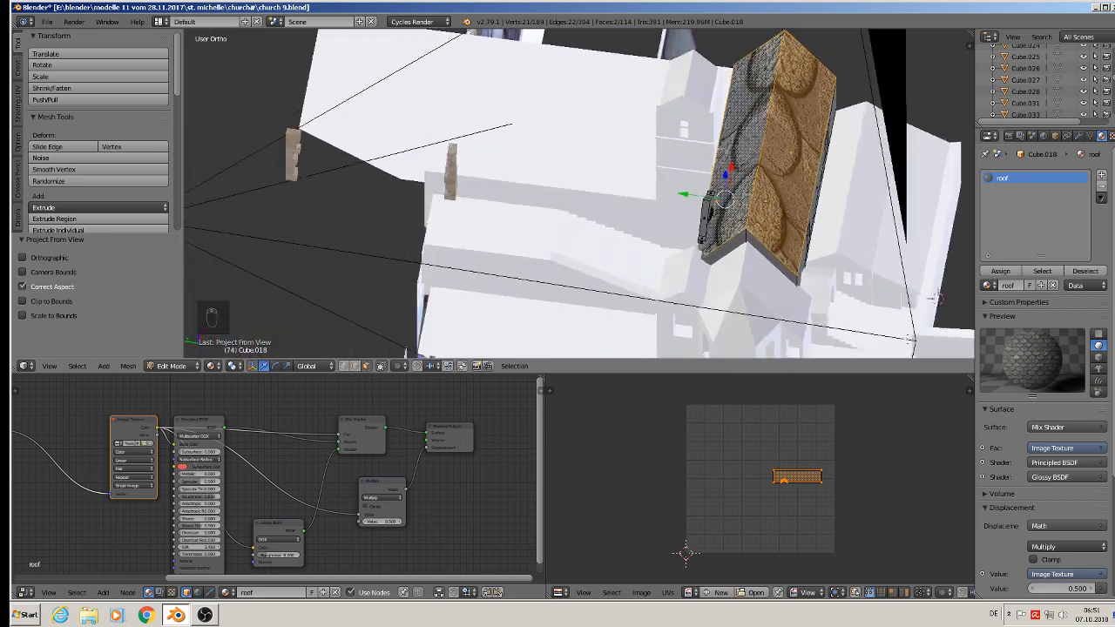
{"action": "scroll", "coordinate": [932, 298], "scroll_direction": "up", "scroll_amount": 3}
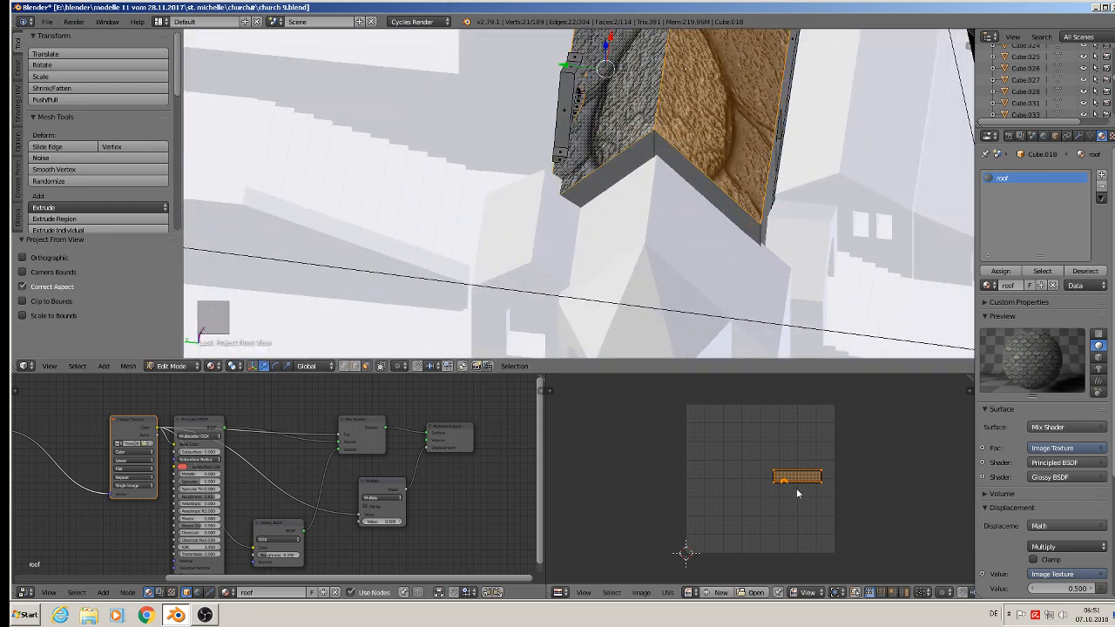
{"action": "scroll", "coordinate": [794, 495], "scroll_direction": "up", "scroll_amount": 7}
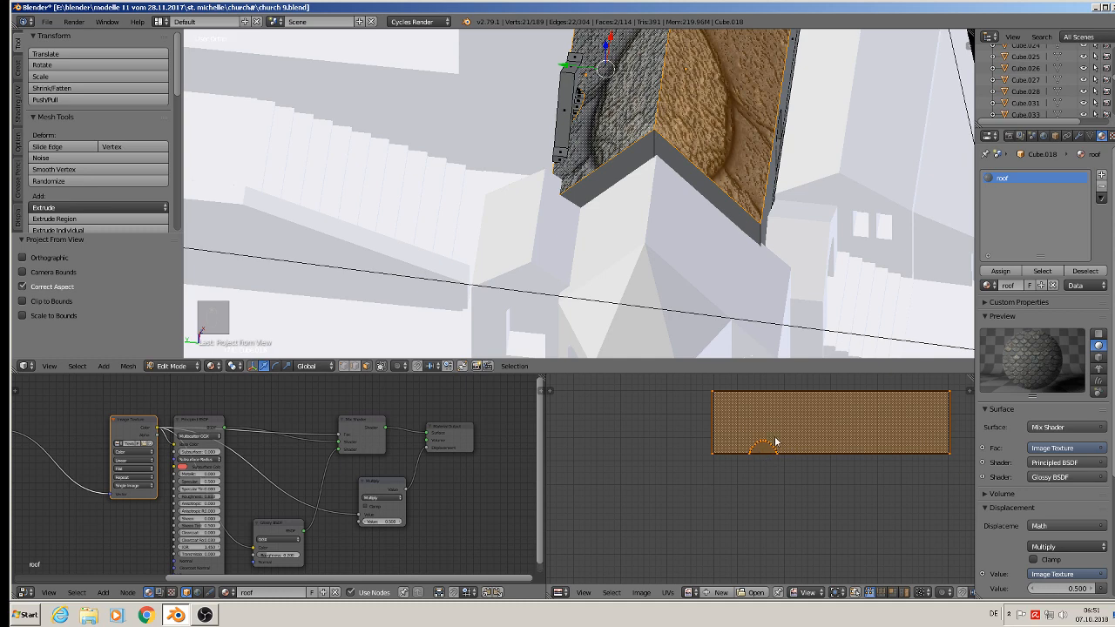
{"action": "scroll", "coordinate": [784, 462], "scroll_direction": "down", "scroll_amount": 3}
{"action": "scroll", "coordinate": [566, 270], "scroll_direction": "down", "scroll_amount": 3}
{"action": "middle_click_drag", "start_coordinate": [545, 261], "coordinate": [666, 161]}
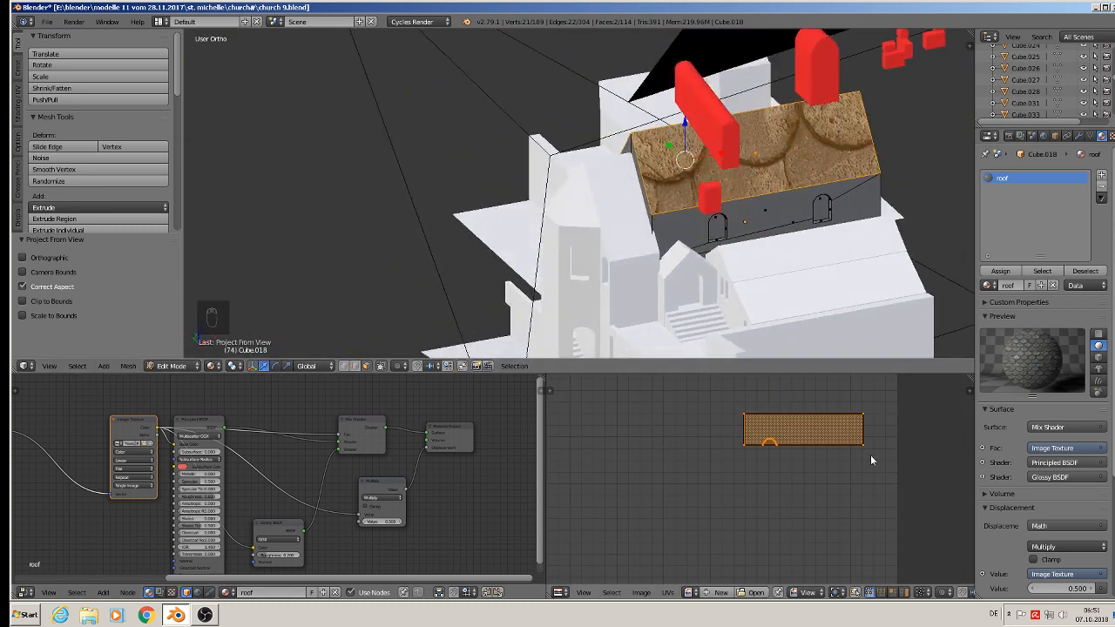
{"action": "key", "text": "s"}
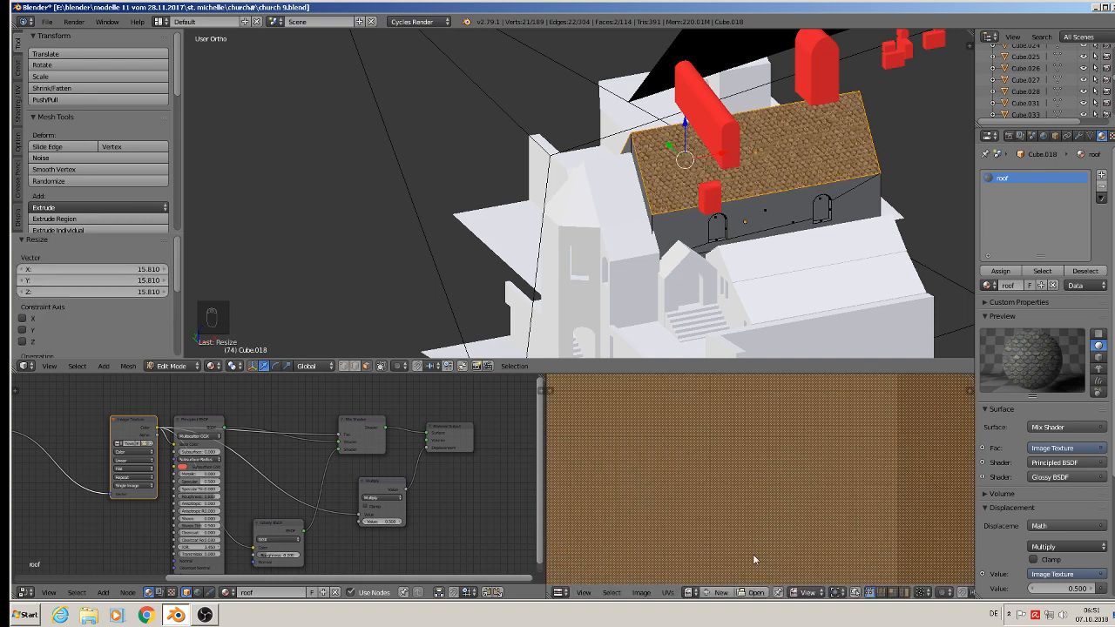
{"action": "key", "text": "Tab"}
{"action": "scroll", "coordinate": [670, 168], "scroll_direction": "up", "scroll_amount": 2}
{"action": "scroll", "coordinate": [666, 177], "scroll_direction": "down", "scroll_amount": 4}
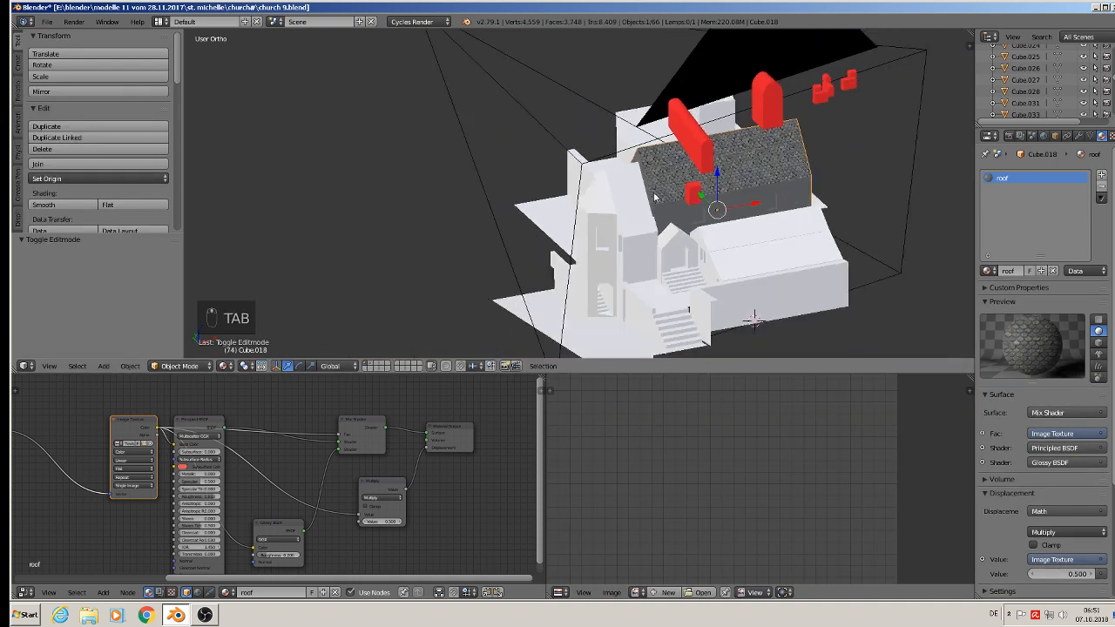
Open the polygonal apse mesh at the church's end in Edit Mode and clear its face selection.
{"action": "scroll", "coordinate": [410, 465], "scroll_direction": "down", "scroll_amount": 2}
{"action": "scroll", "coordinate": [416, 455], "scroll_direction": "down", "scroll_amount": 1}
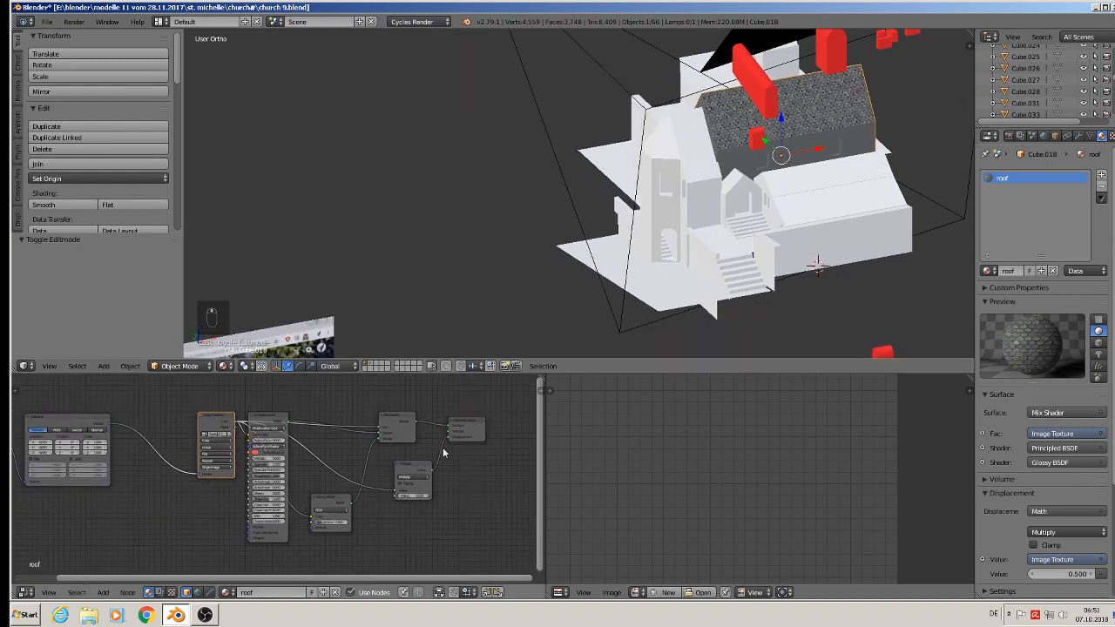
{"action": "scroll", "coordinate": [694, 163], "scroll_direction": "up", "scroll_amount": 5}
{"action": "right_click", "coordinate": [693, 164]}
{"action": "key", "text": "Tab"}
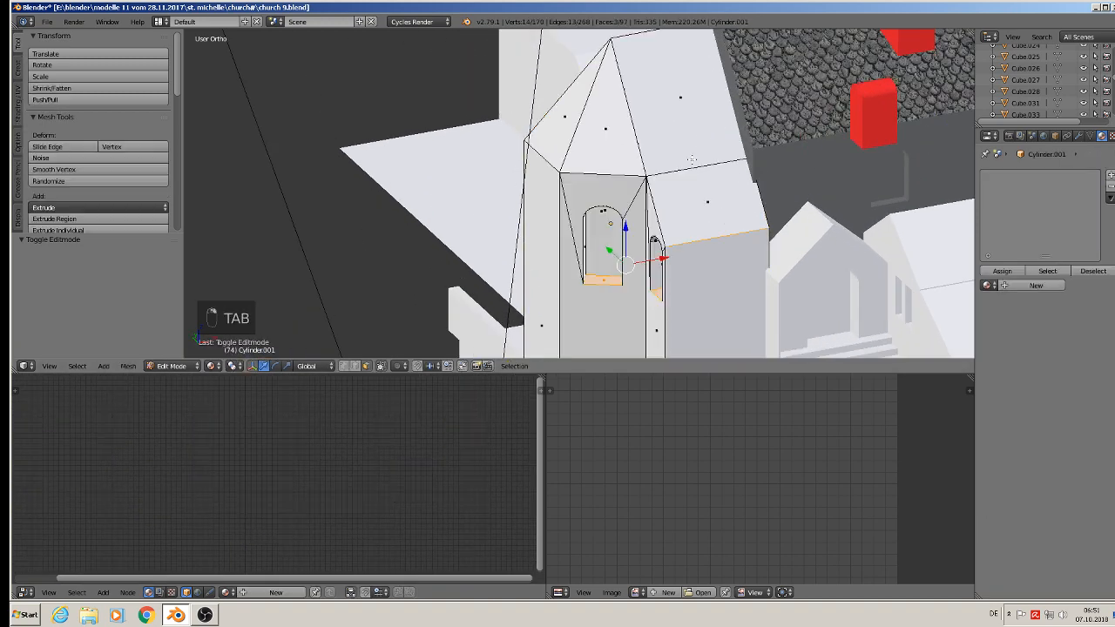
{"action": "middle_click_drag", "start_coordinate": [693, 164], "coordinate": [667, 139]}
{"action": "right_click", "coordinate": [670, 139], "text": "shift"}
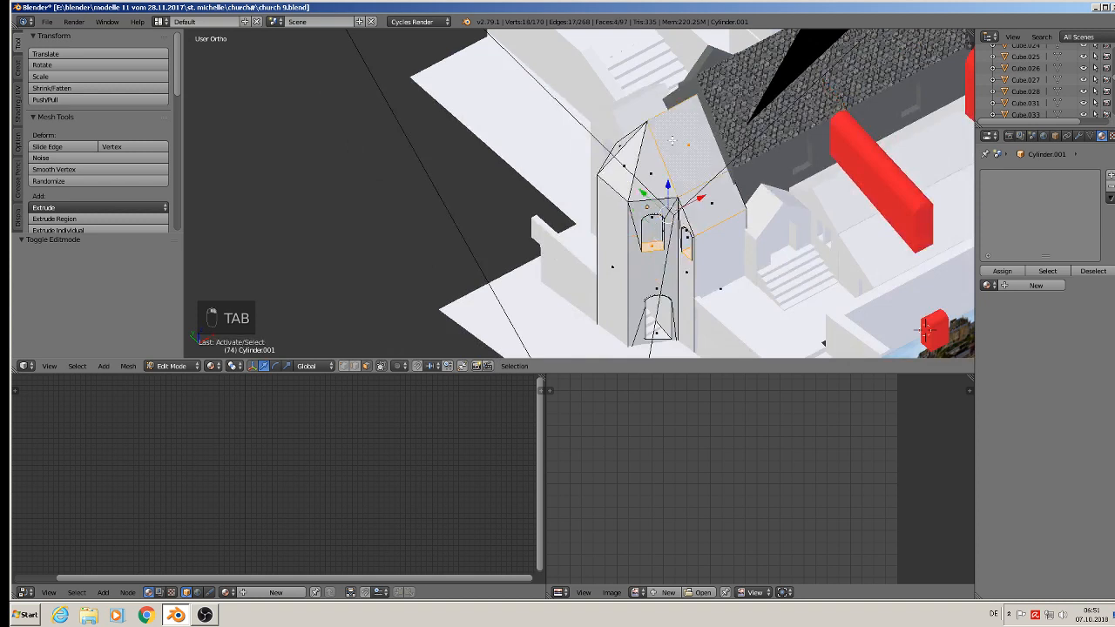
{"action": "key", "text": "a"}
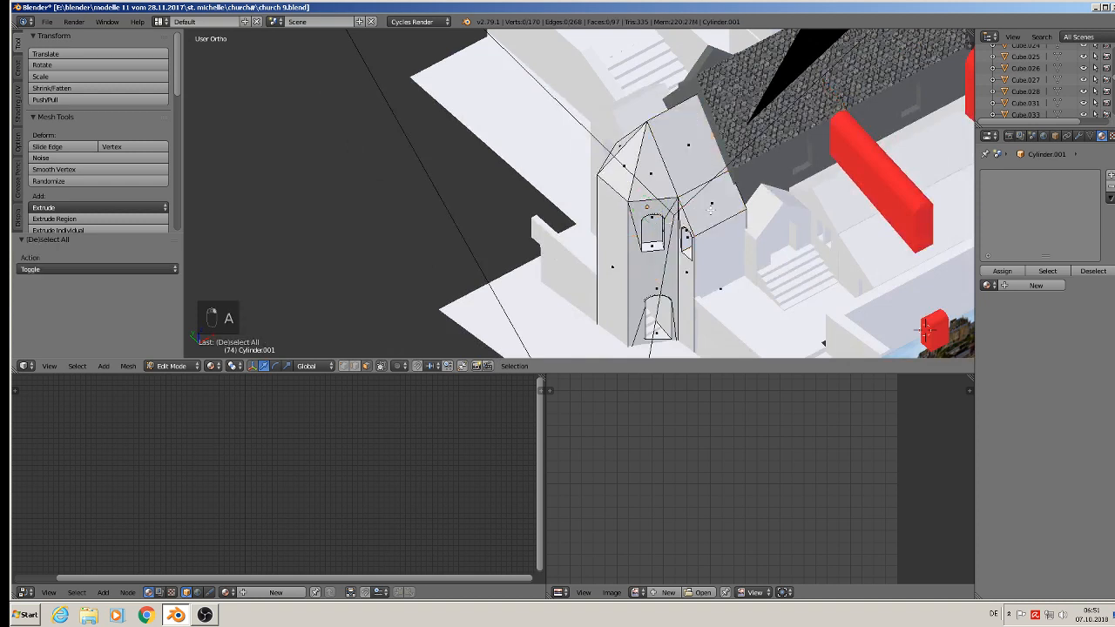
Select the apse roof's four-sided sloped faces on both sides of the ridge, leaving the triangular end faces unselected.
{"action": "right_click", "coordinate": [710, 204]}
{"action": "right_click", "coordinate": [679, 146], "text": "shift"}
{"action": "right_click", "coordinate": [648, 162], "text": "shift"}
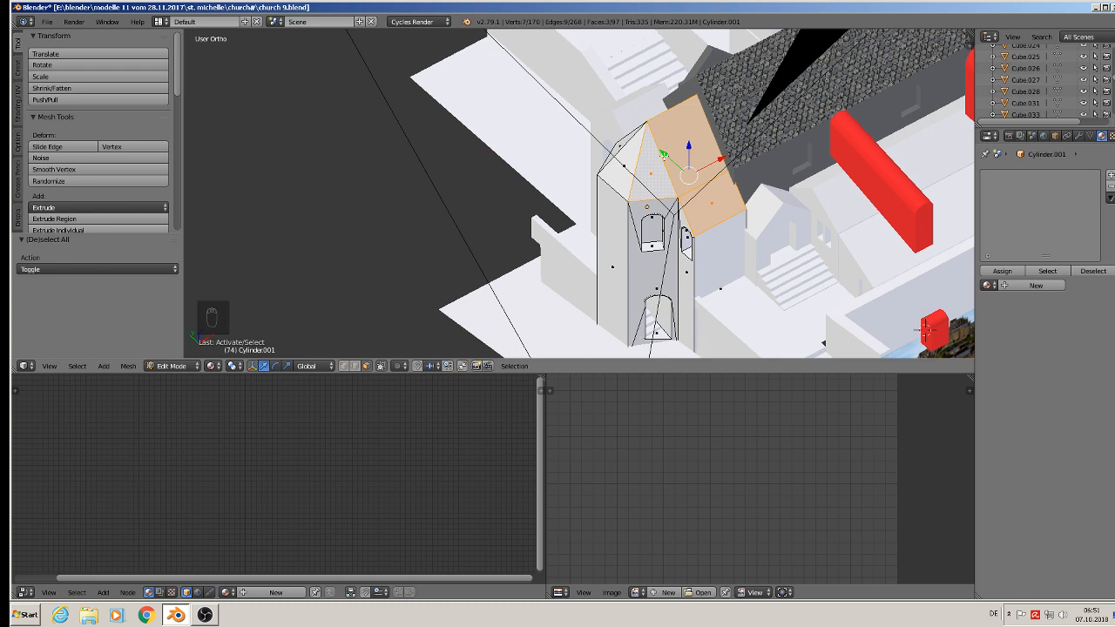
{"action": "right_click", "coordinate": [650, 180]}
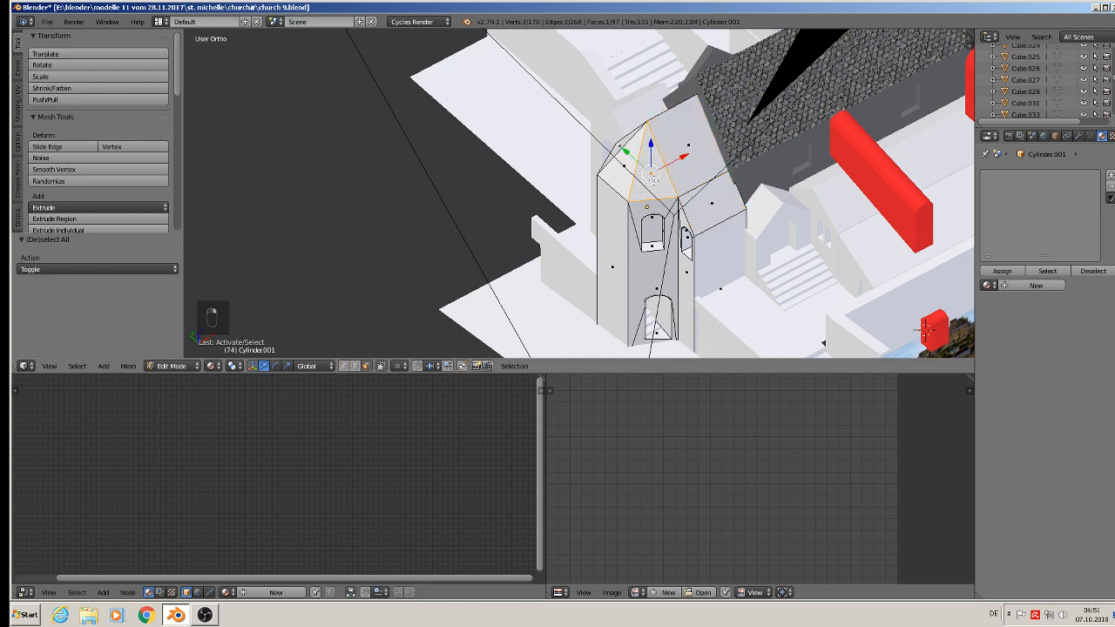
{"action": "right_click", "coordinate": [690, 152], "text": "shift"}
{"action": "right_click", "coordinate": [714, 203], "text": "shift"}
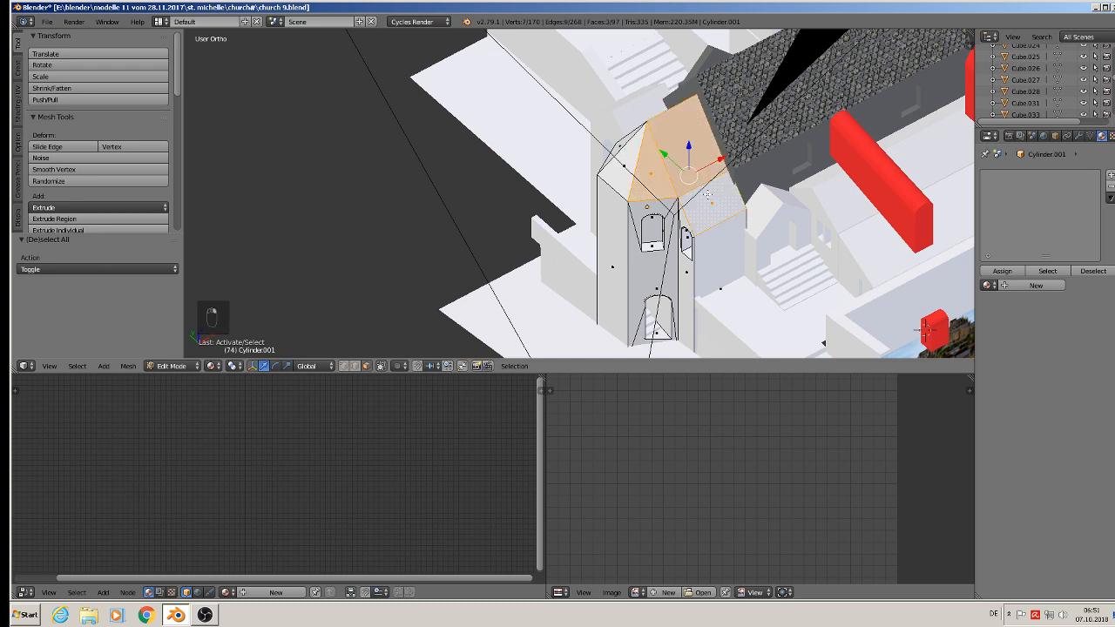
{"action": "middle_click_drag", "start_coordinate": [714, 203], "coordinate": [695, 128]}
{"action": "right_click", "coordinate": [695, 140], "text": "shift"}
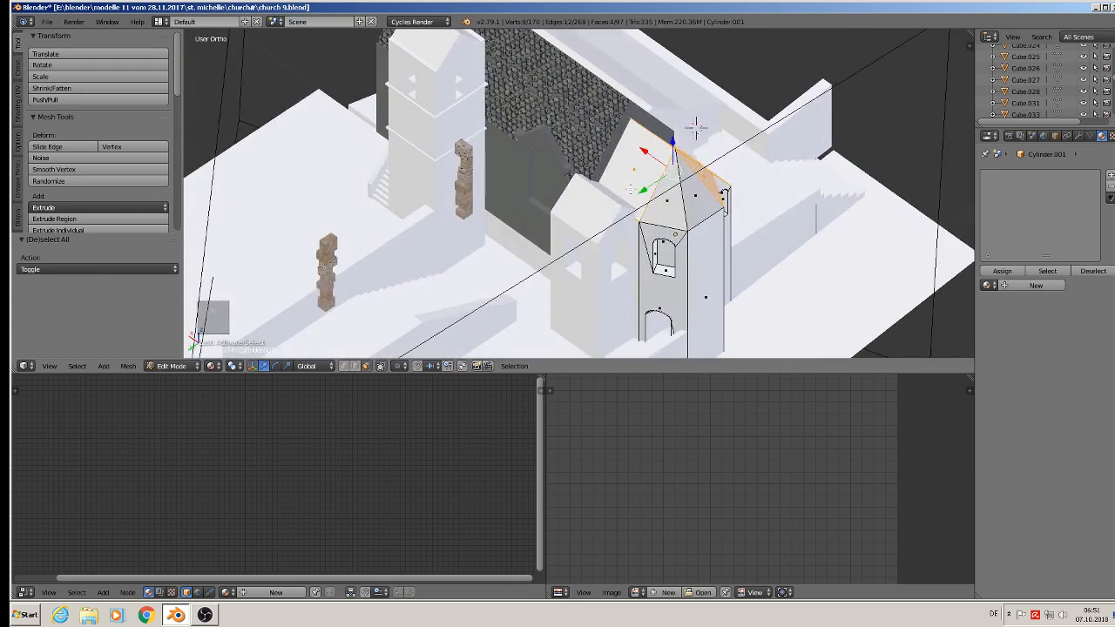
{"action": "right_click", "coordinate": [695, 129], "text": "shift"}
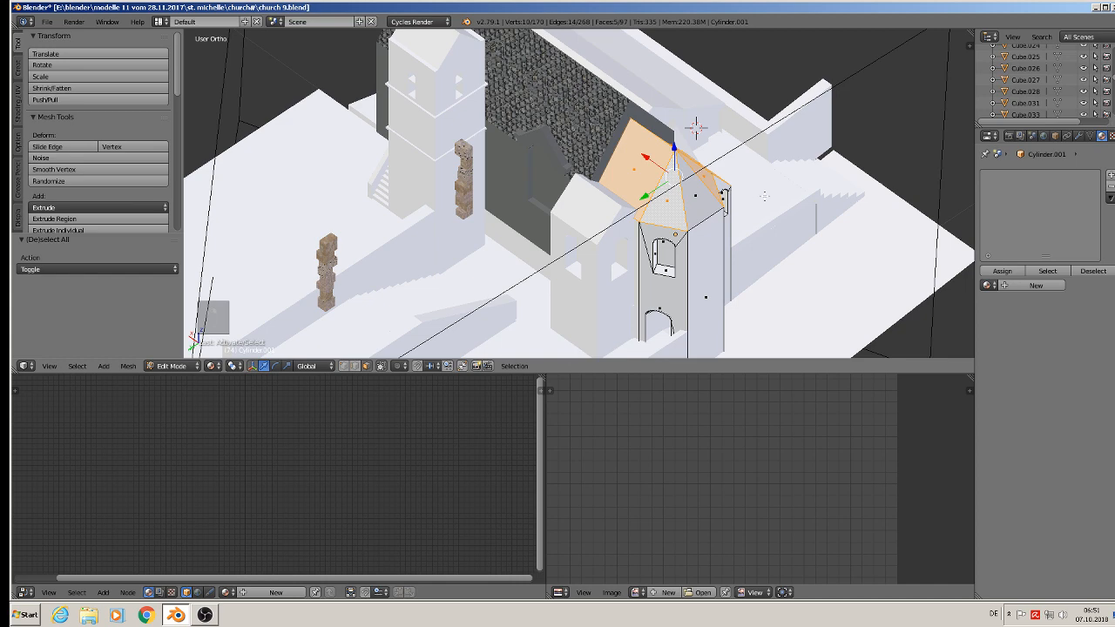
{"action": "right_click", "coordinate": [667, 199], "text": "shift"}
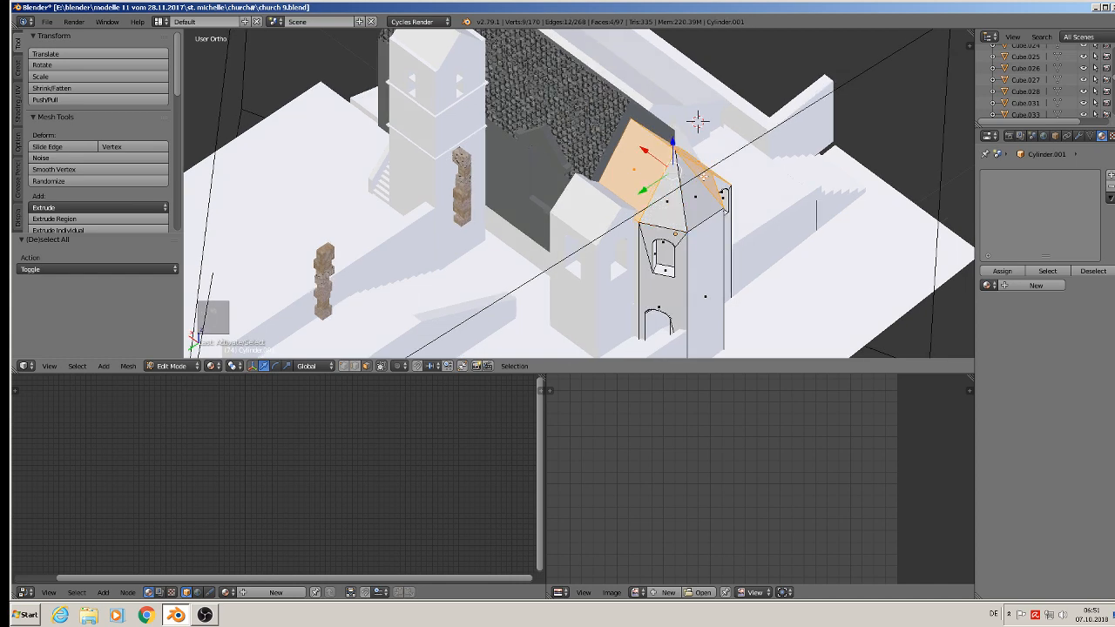
{"action": "right_click", "coordinate": [704, 176], "text": "shift"}
{"action": "middle_click_drag", "start_coordinate": [714, 176], "coordinate": [550, 151]}
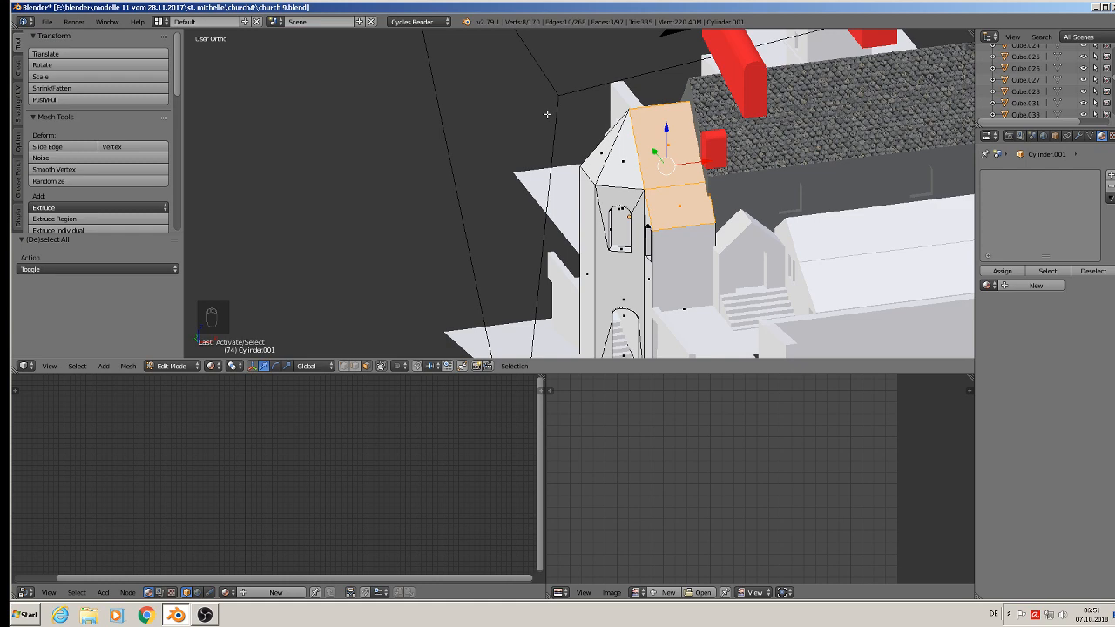
UV-map the selected apse roof faces with Project From View, using the front orthographic view.
{"action": "key", "text": "KP_3"}
{"action": "key", "text": "KP_1"}
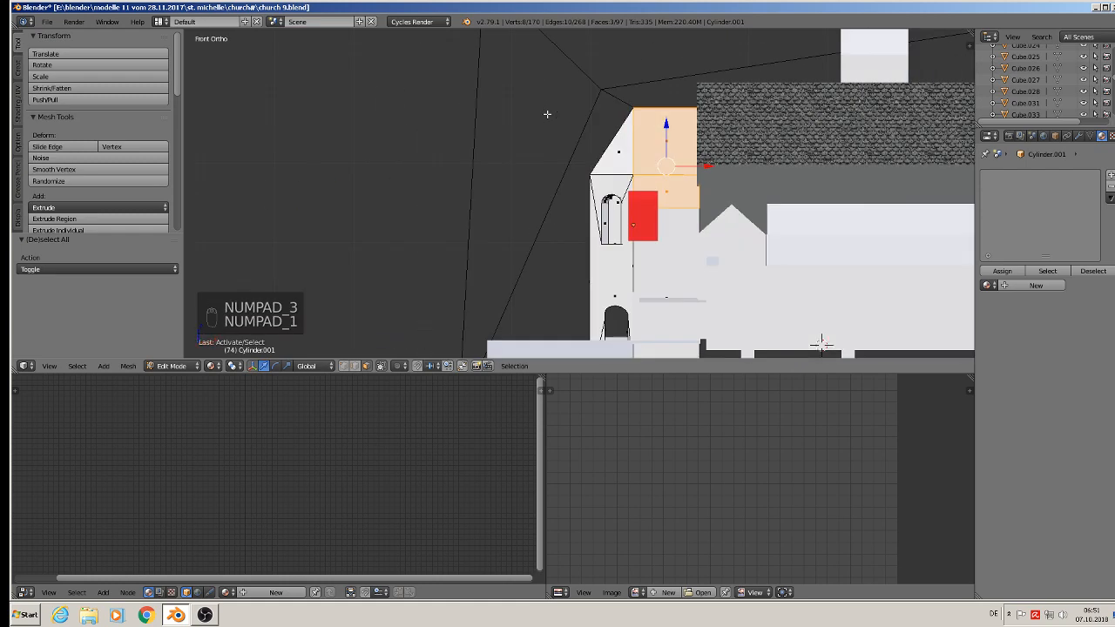
{"action": "key", "text": "u"}
{"action": "left_click", "coordinate": [701, 193]}
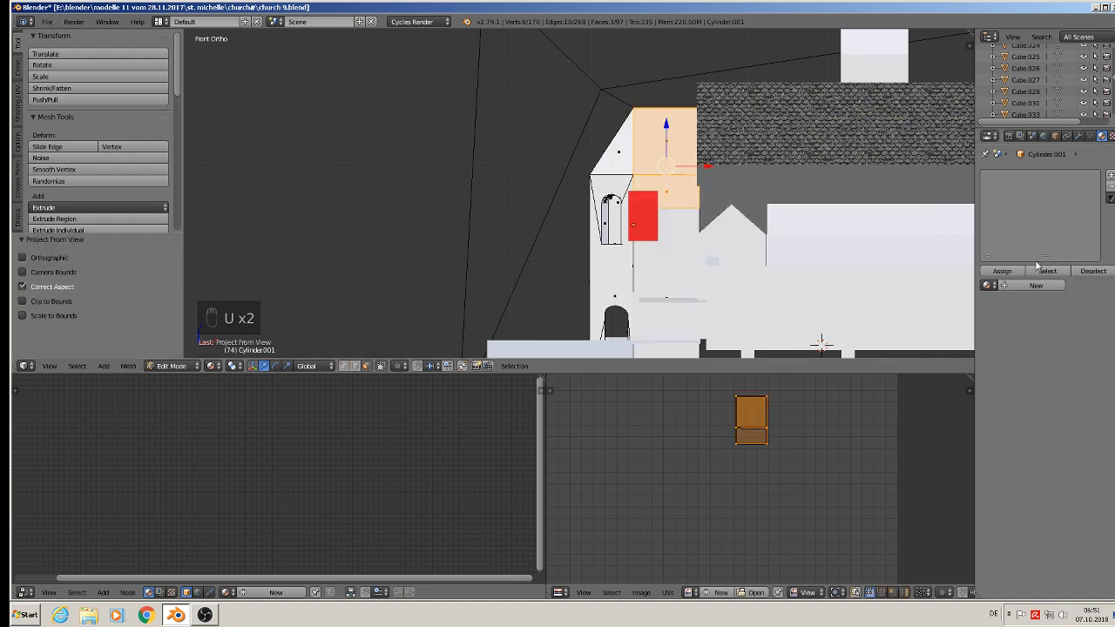
Give the apse object the existing "roof" material.
{"action": "left_click", "coordinate": [987, 284]}
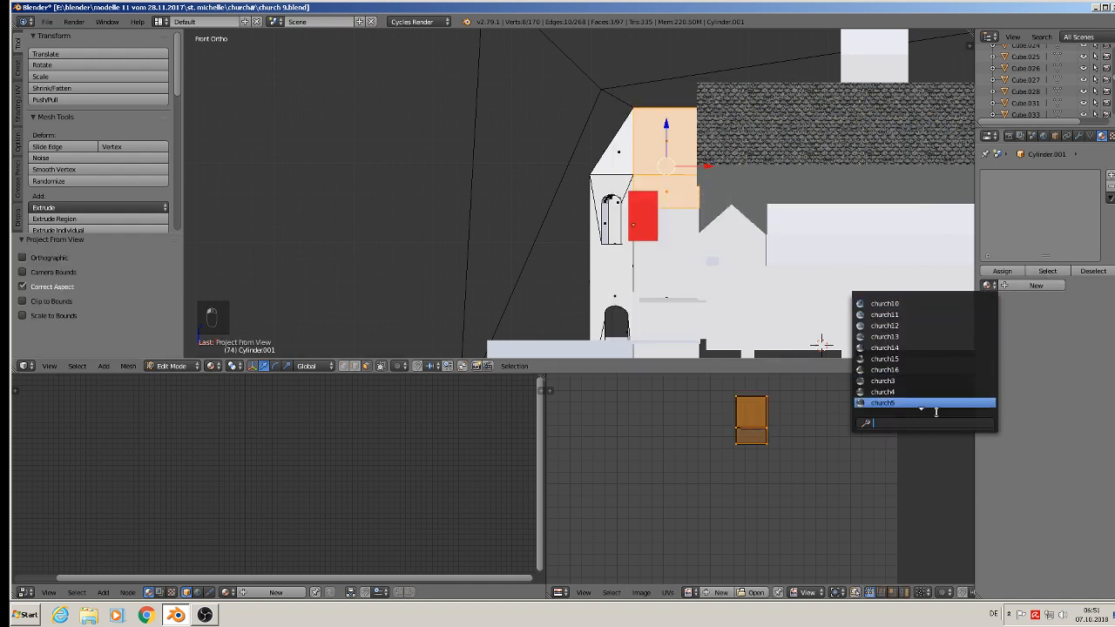
{"action": "scroll", "coordinate": [955, 398], "scroll_direction": "down", "scroll_amount": 10}
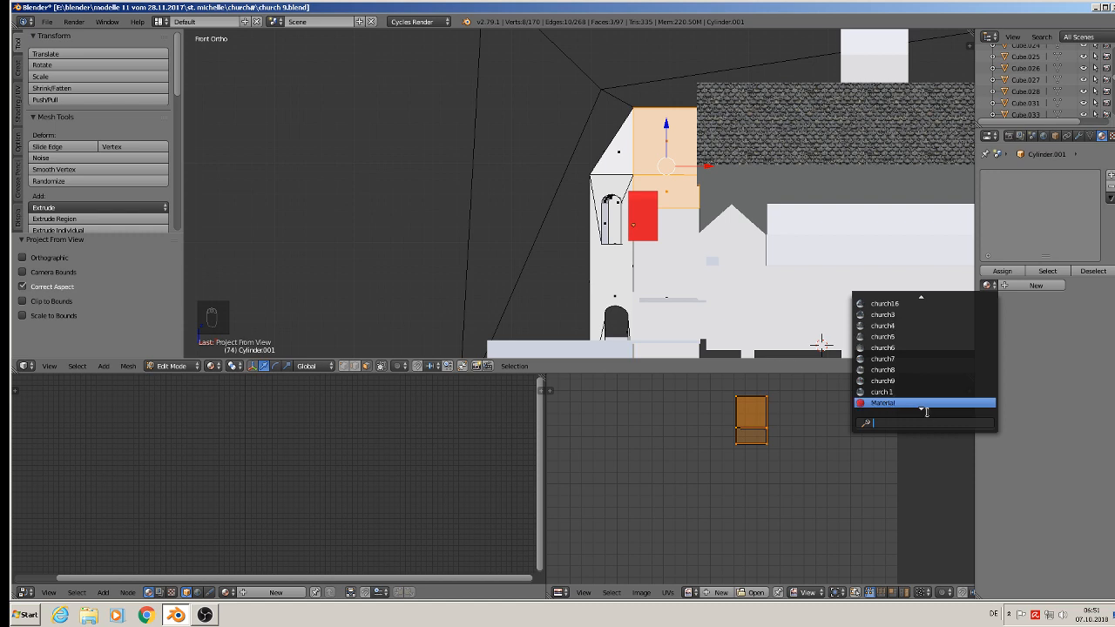
{"action": "left_click", "coordinate": [897, 348]}
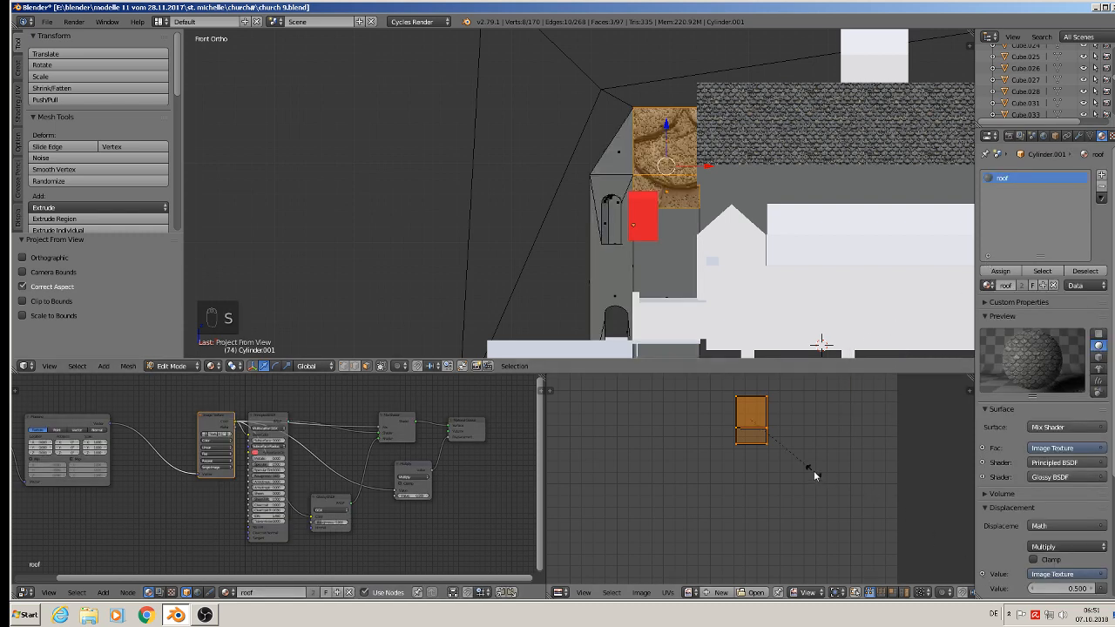
Scale the selected apse roof faces' UVs up about 13.7 times and check the tiles in Object Mode.
{"action": "key", "text": "s"}
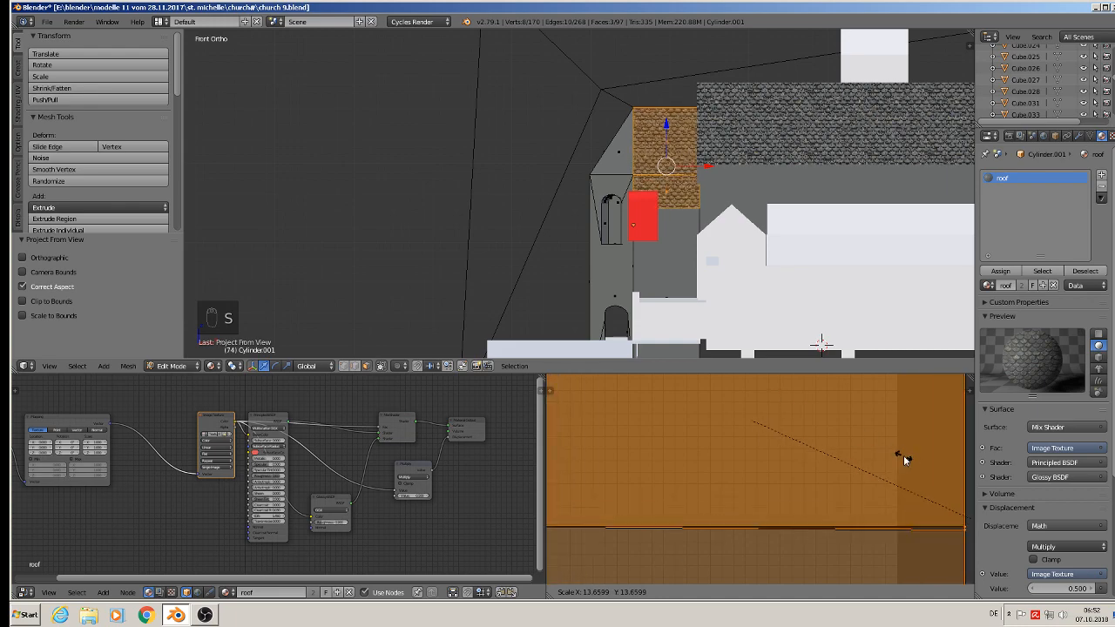
{"action": "left_click", "coordinate": [903, 455]}
{"action": "key", "text": "Tab"}
{"action": "middle_click_drag", "start_coordinate": [822, 343], "coordinate": [749, 238]}
{"action": "scroll", "coordinate": [631, 170], "scroll_direction": "up", "scroll_amount": 2}
UV-map the triangular apse roof face beside the tiled slope with Project From View, and scale its UVs up 8.033 times.
{"action": "key", "text": "Tab"}
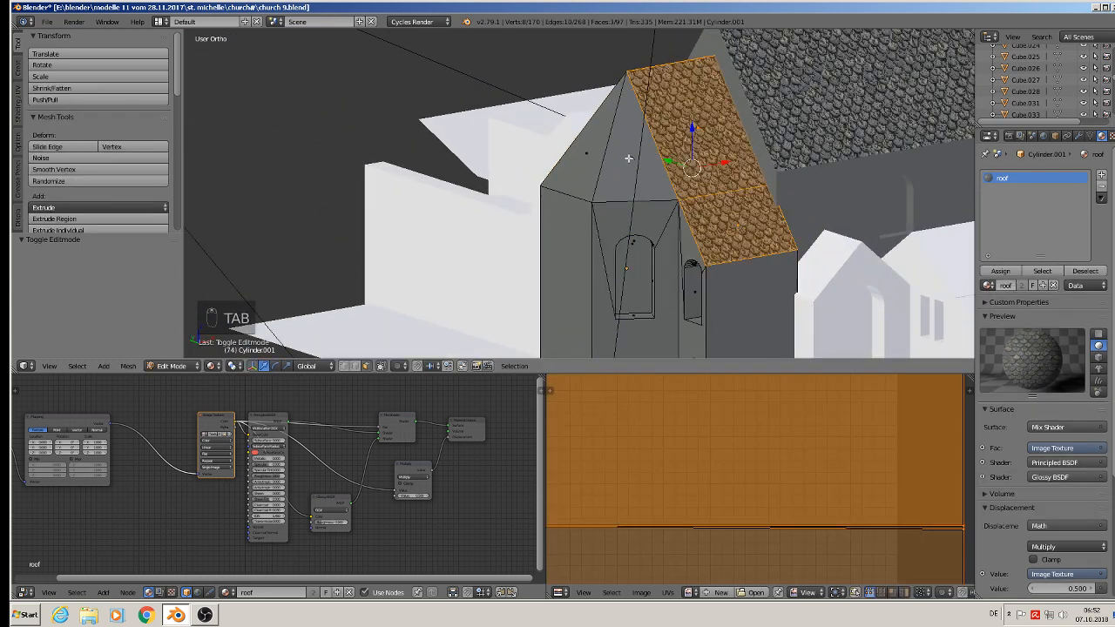
{"action": "right_click", "coordinate": [625, 178]}
{"action": "scroll", "coordinate": [625, 178], "scroll_direction": "up", "scroll_amount": 2}
{"action": "middle_click_drag", "start_coordinate": [625, 178], "coordinate": [624, 153]}
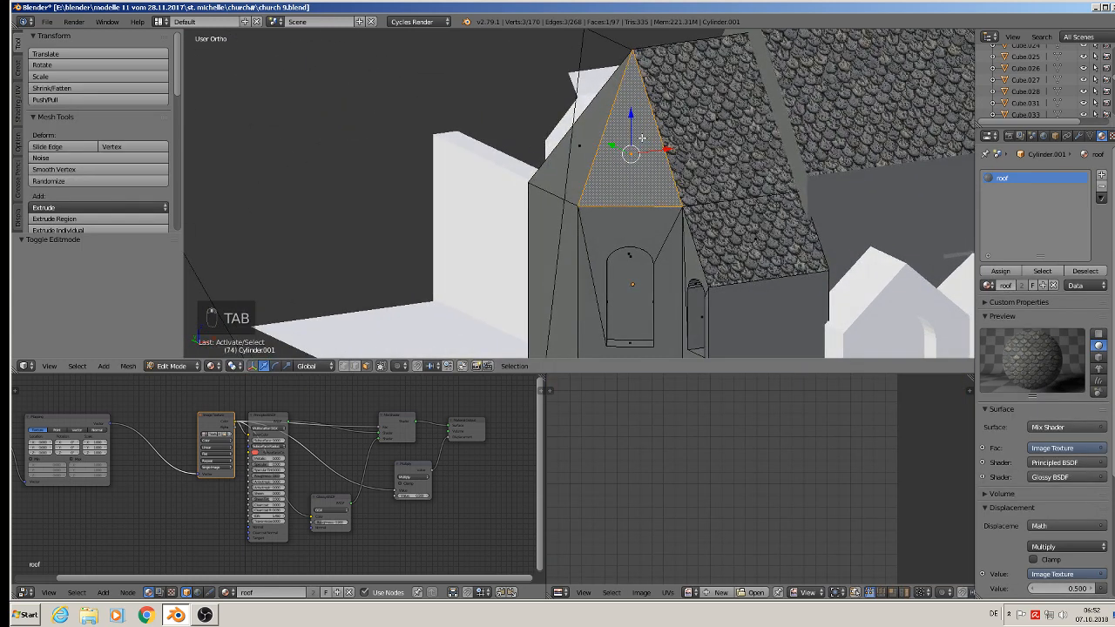
{"action": "key", "text": "u"}
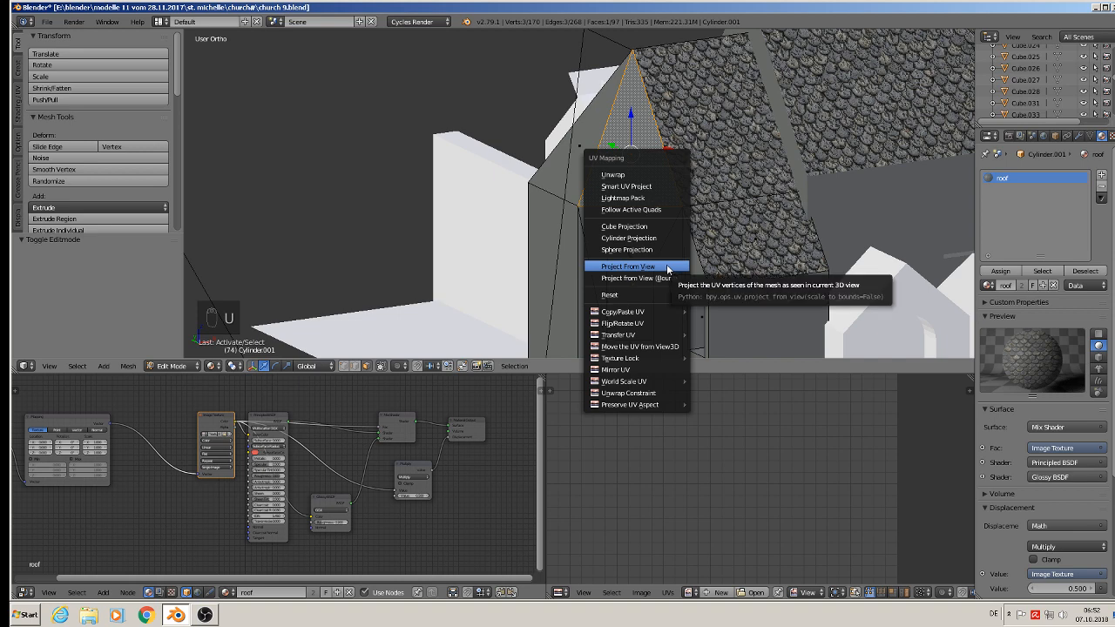
{"action": "left_click", "coordinate": [670, 265]}
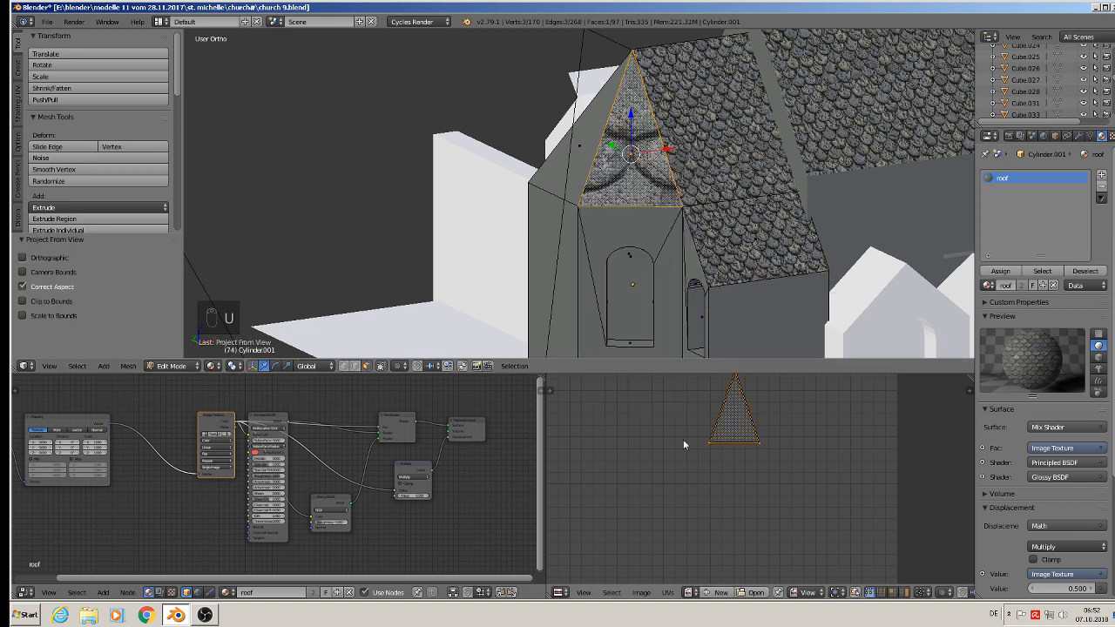
{"action": "key", "text": "s"}
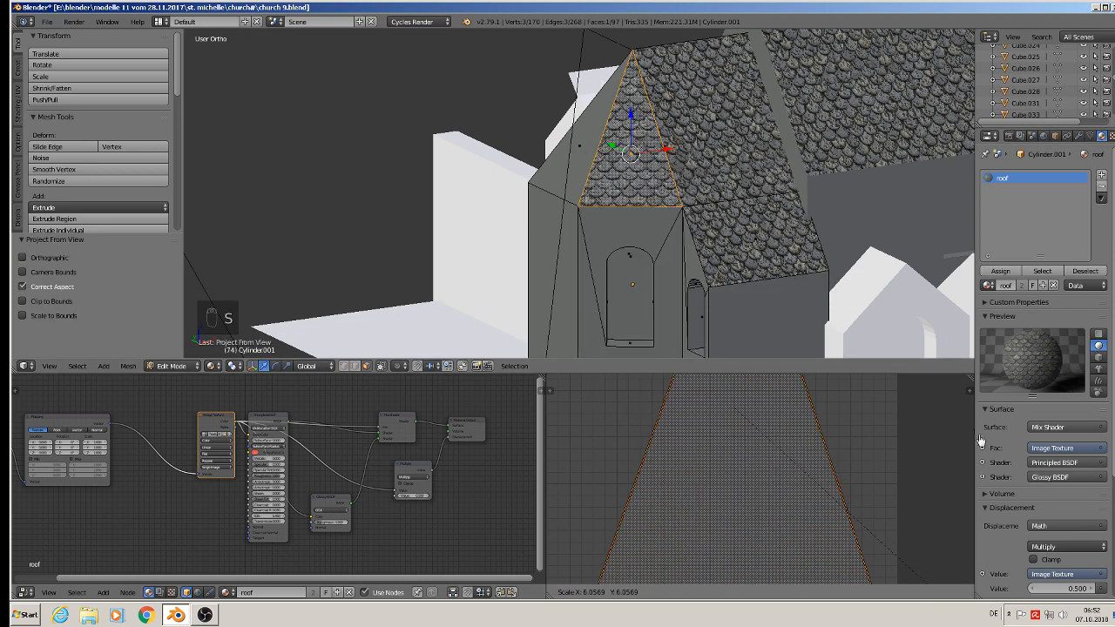
{"action": "left_click", "coordinate": [924, 536]}
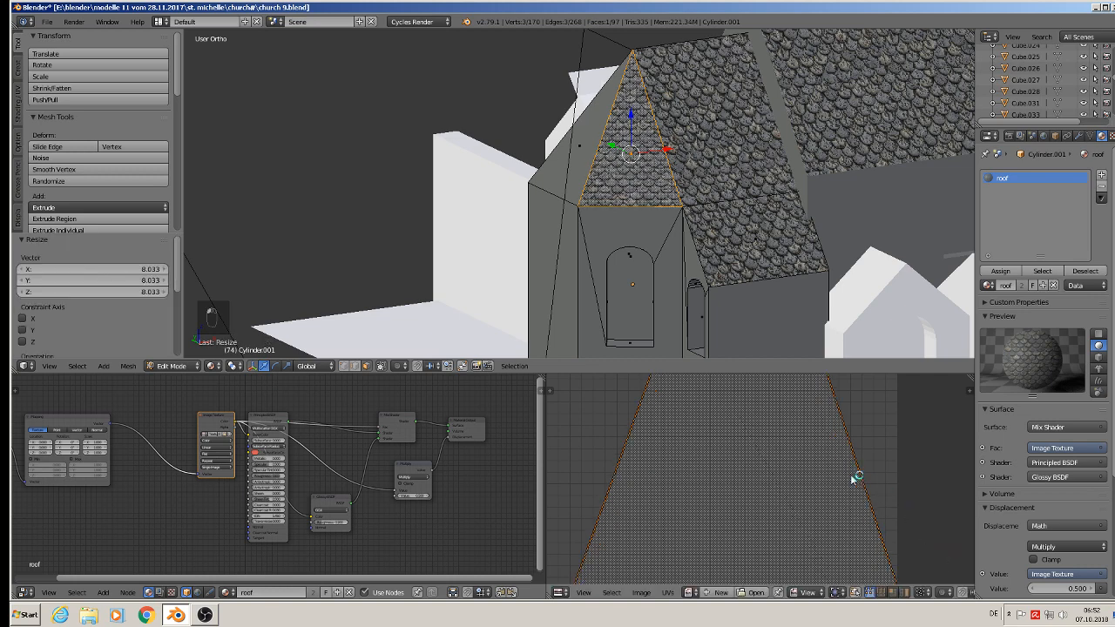
Select the middle triangular face of the apse roof, and switch back to Blender from the Avira web page.
{"action": "middle_click_drag", "start_coordinate": [593, 152], "coordinate": [574, 157]}
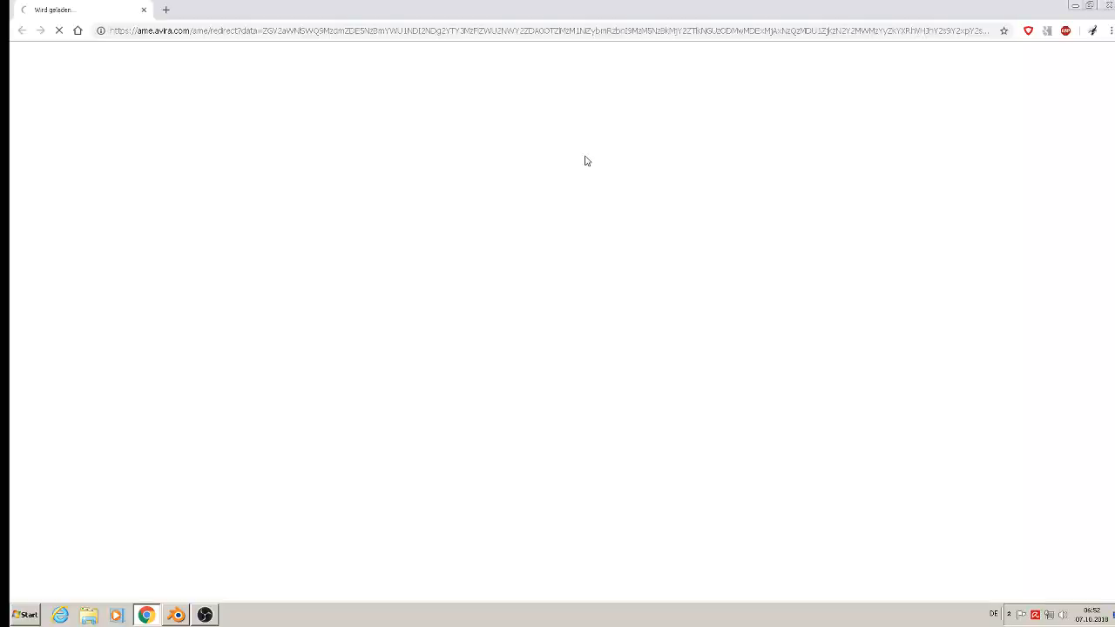
{"action": "right_click", "coordinate": [585, 160]}
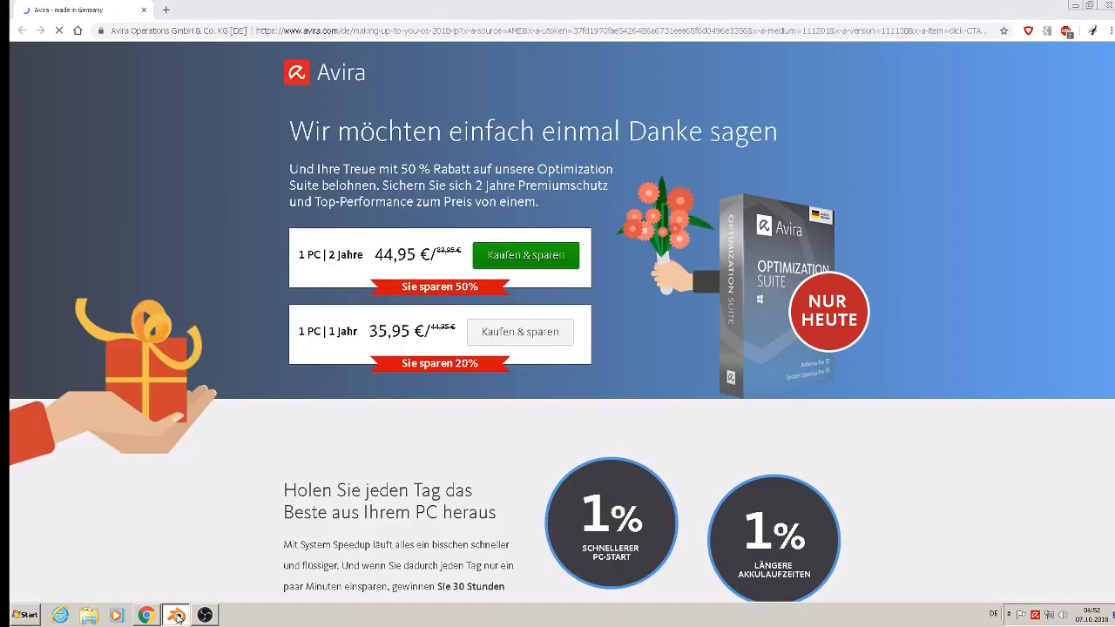
{"action": "left_click", "coordinate": [176, 617]}
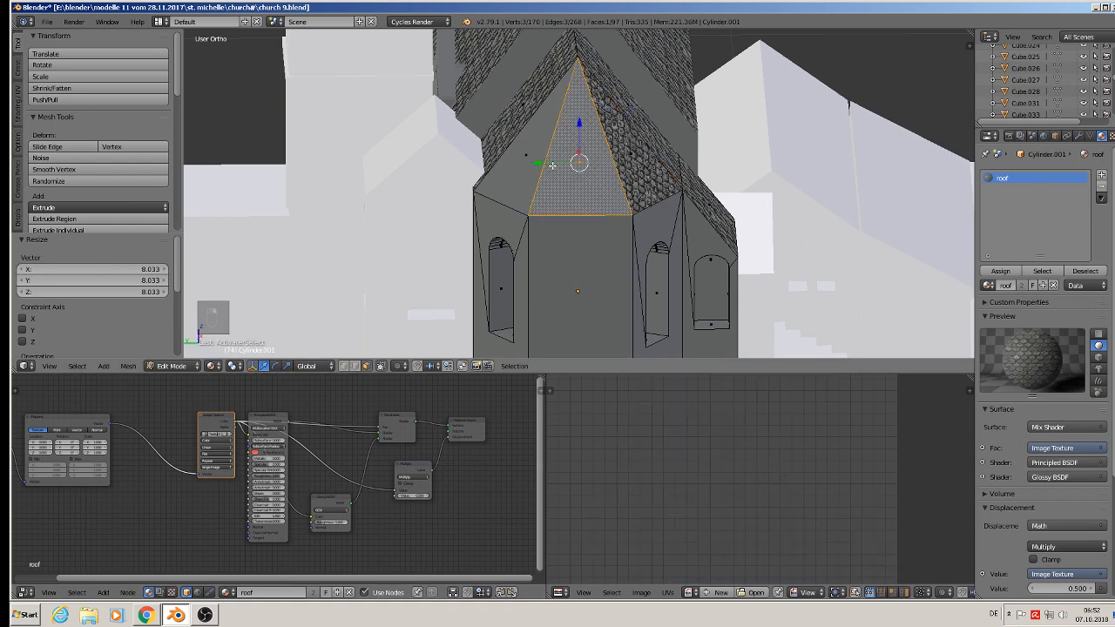
UV-map the middle triangular roof face with Project From View, enlarge its UVs to shrink the tiles, and return to Object Mode.
{"action": "key", "text": "u"}
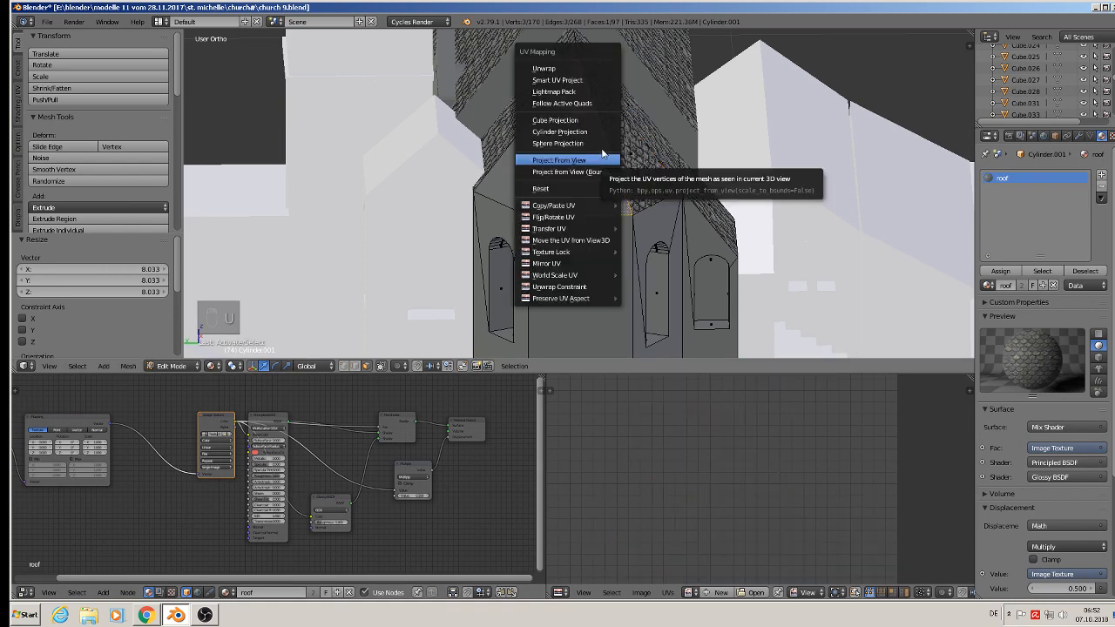
{"action": "left_click", "coordinate": [600, 160]}
{"action": "key", "text": "s"}
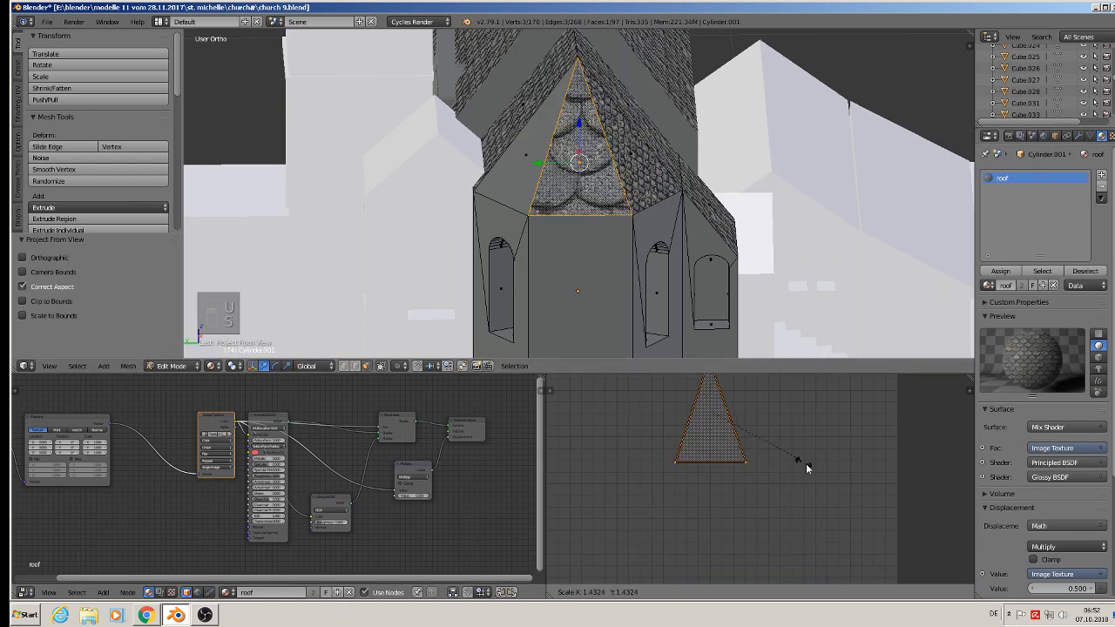
{"action": "left_click", "coordinate": [829, 479]}
{"action": "key", "text": "Tab"}
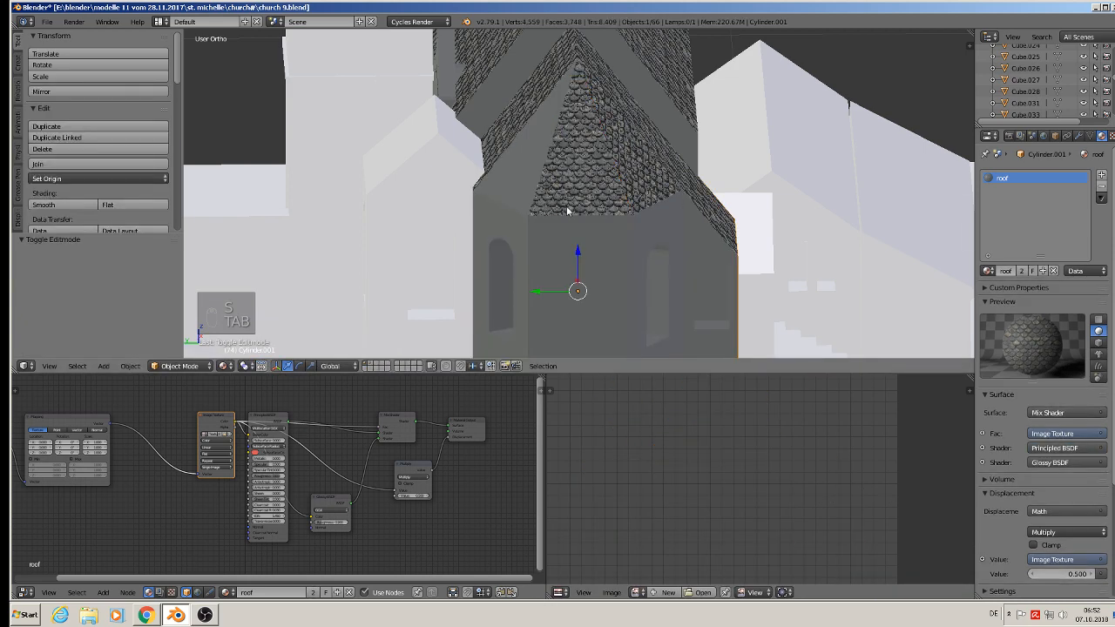
UV-map the remaining untiled triangular apse roof face with Project From View, and scale its UVs up 8.294 times.
{"action": "middle_click_drag", "start_coordinate": [569, 209], "coordinate": [662, 210]}
{"action": "key", "text": "Tab"}
{"action": "right_click", "coordinate": [621, 165]}
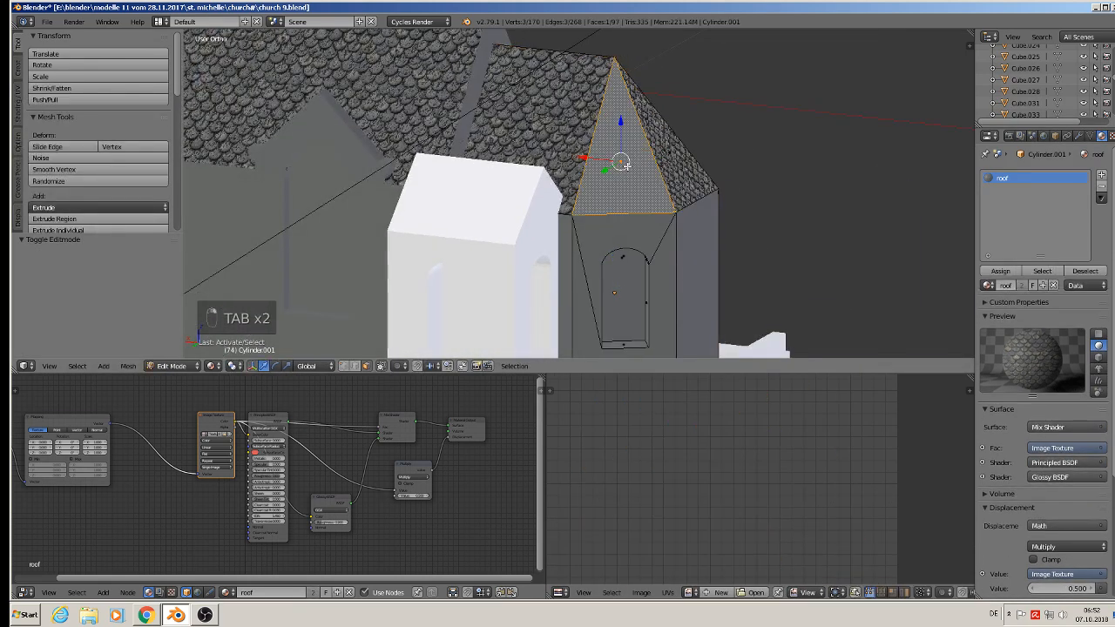
{"action": "middle_click_drag", "start_coordinate": [590, 176], "coordinate": [566, 159]}
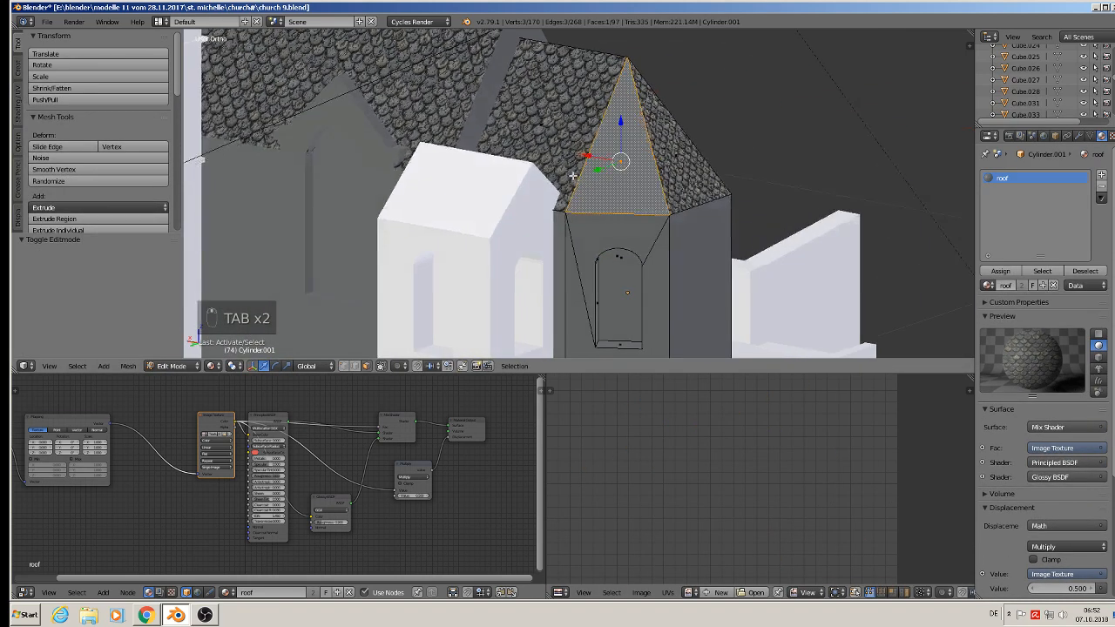
{"action": "key", "text": "u"}
{"action": "left_click", "coordinate": [560, 157]}
{"action": "key", "text": "s"}
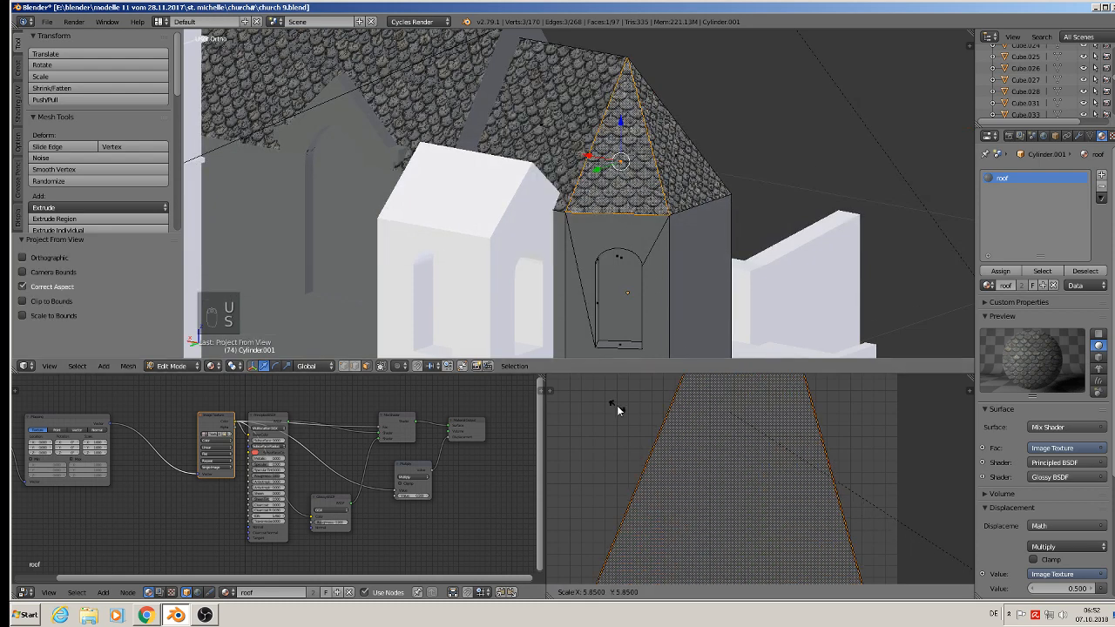
{"action": "left_click", "coordinate": [744, 486]}
Scale the adjoining four-sided apse roof face's UVs up 1.388 times, and return to Object Mode.
{"action": "right_click", "coordinate": [524, 119]}
{"action": "key", "text": "s"}
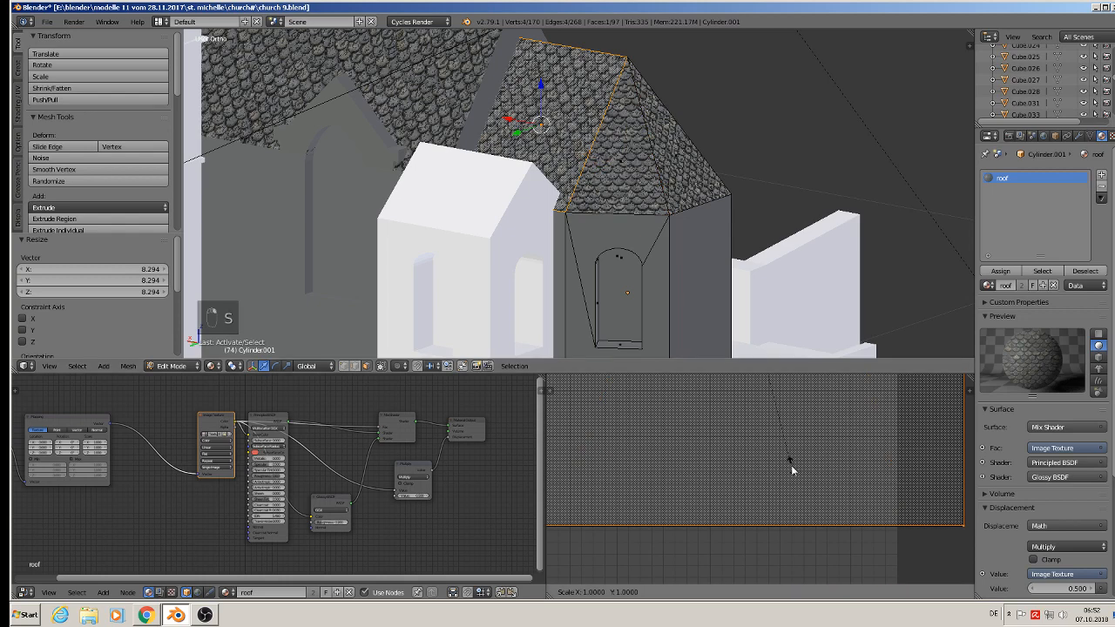
{"action": "left_click", "coordinate": [837, 515]}
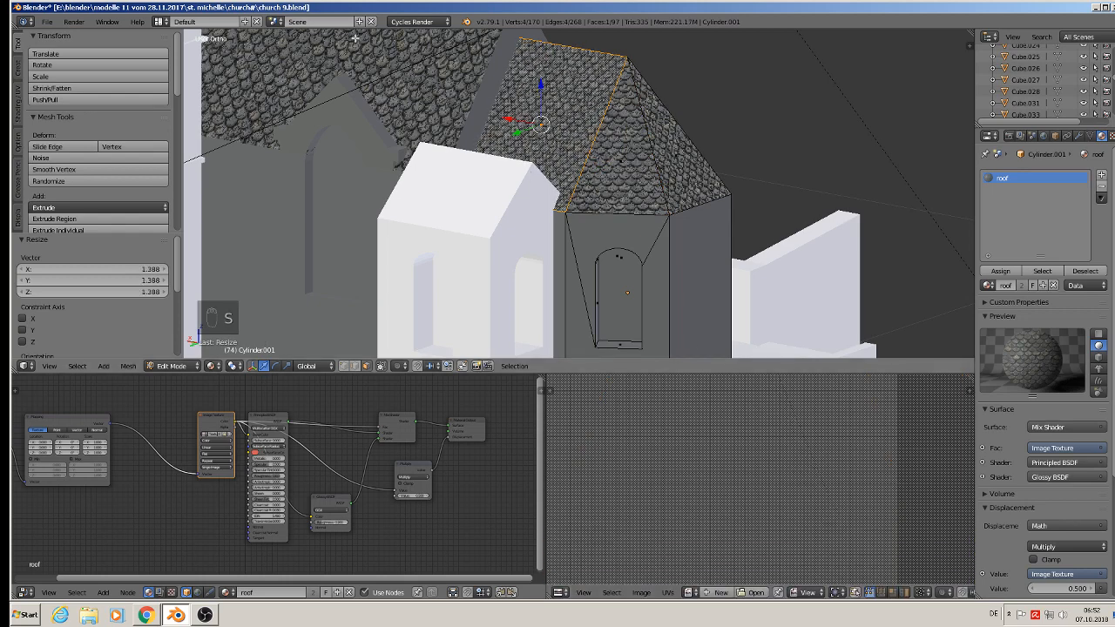
{"action": "key", "text": "Tab"}
{"action": "scroll", "coordinate": [485, 117], "scroll_direction": "down", "scroll_amount": 2}
{"action": "scroll", "coordinate": [465, 122], "scroll_direction": "down", "scroll_amount": 2}
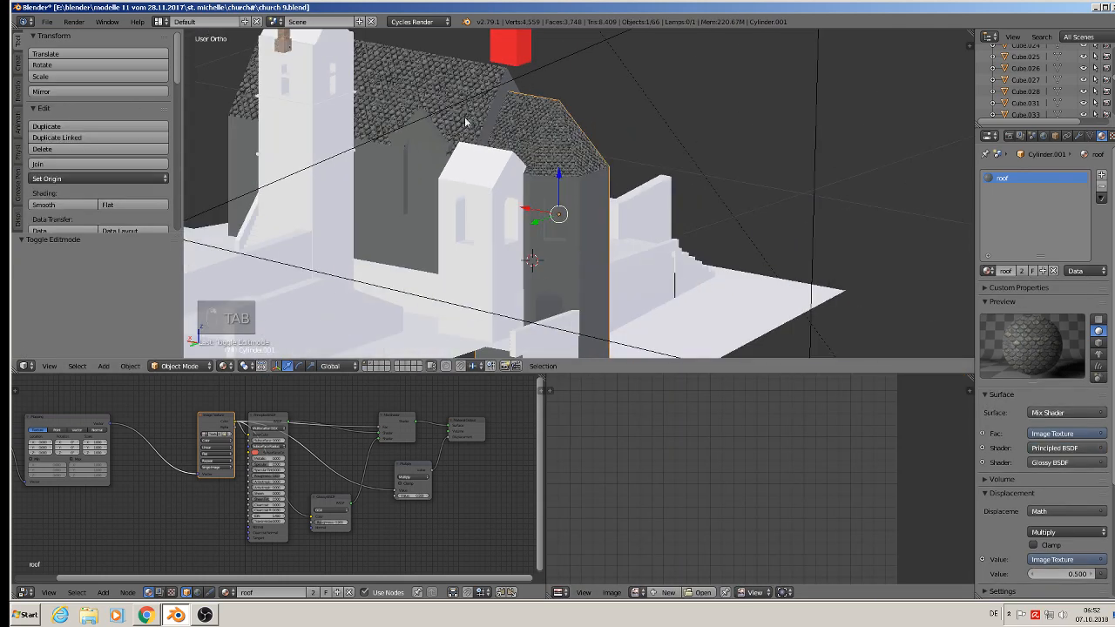
Select both upper roof faces of the low side building and UV-map them with Project From View from the front.
{"action": "middle_click_drag", "start_coordinate": [486, 157], "coordinate": [582, 226]}
{"action": "middle_click_drag", "start_coordinate": [721, 158], "coordinate": [599, 179], "text": "shift"}
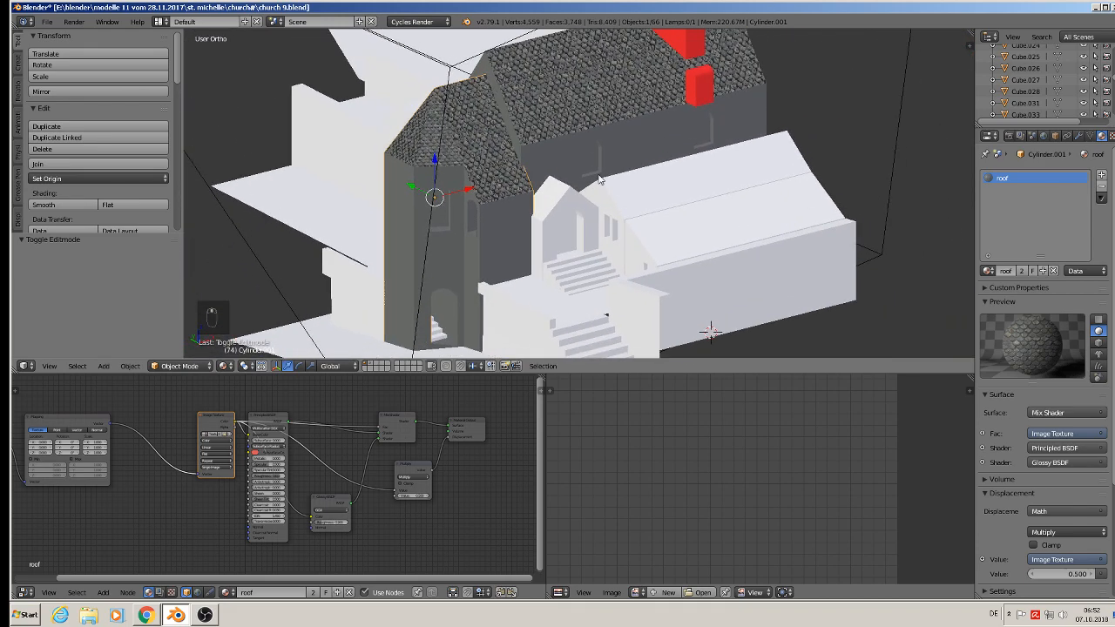
{"action": "right_click", "coordinate": [684, 197]}
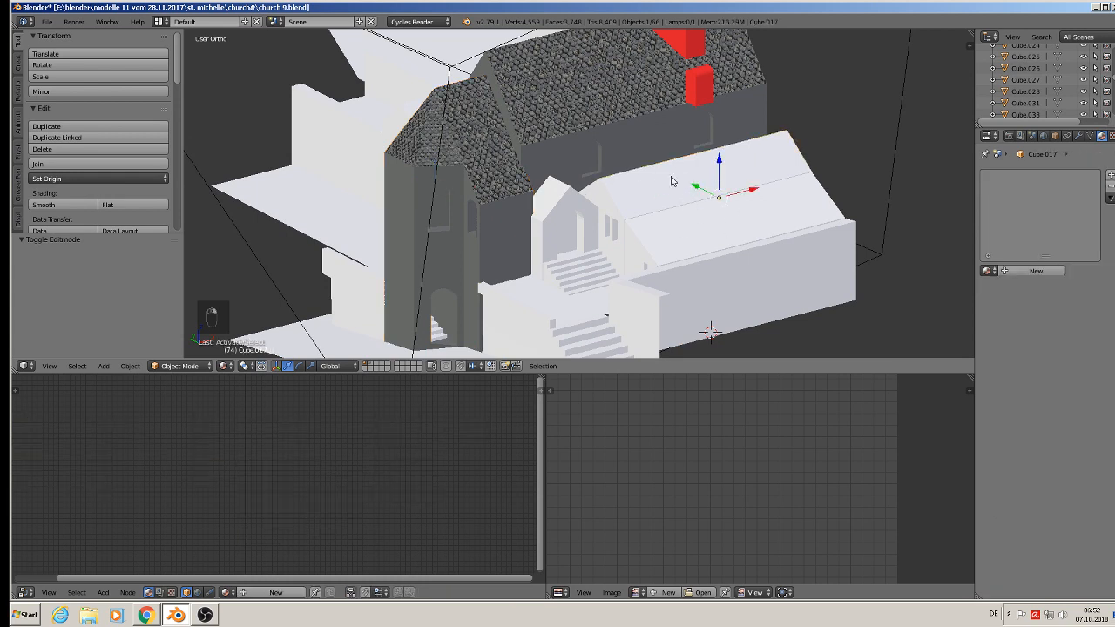
{"action": "mouse_move", "coordinate": [667, 176]}
{"action": "middle_mouse_down"}
{"action": "mouse_move", "coordinate": [678, 191]}
{"action": "mouse_move", "coordinate": [668, 187]}
{"action": "middle_mouse_up"}
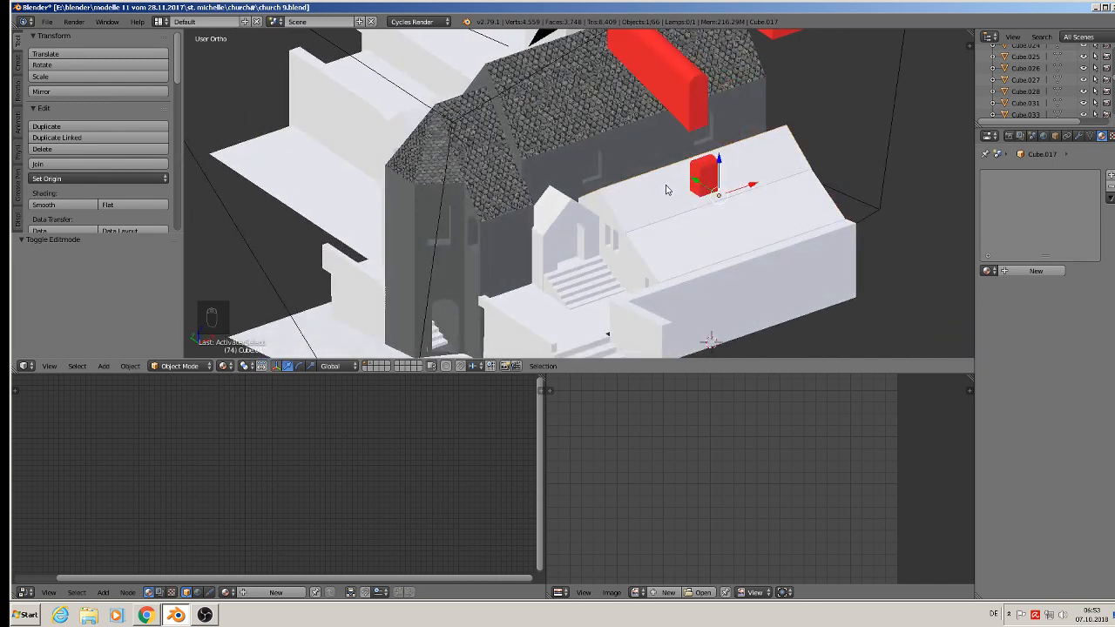
{"action": "key", "text": "Tab"}
{"action": "right_click", "coordinate": [676, 192]}
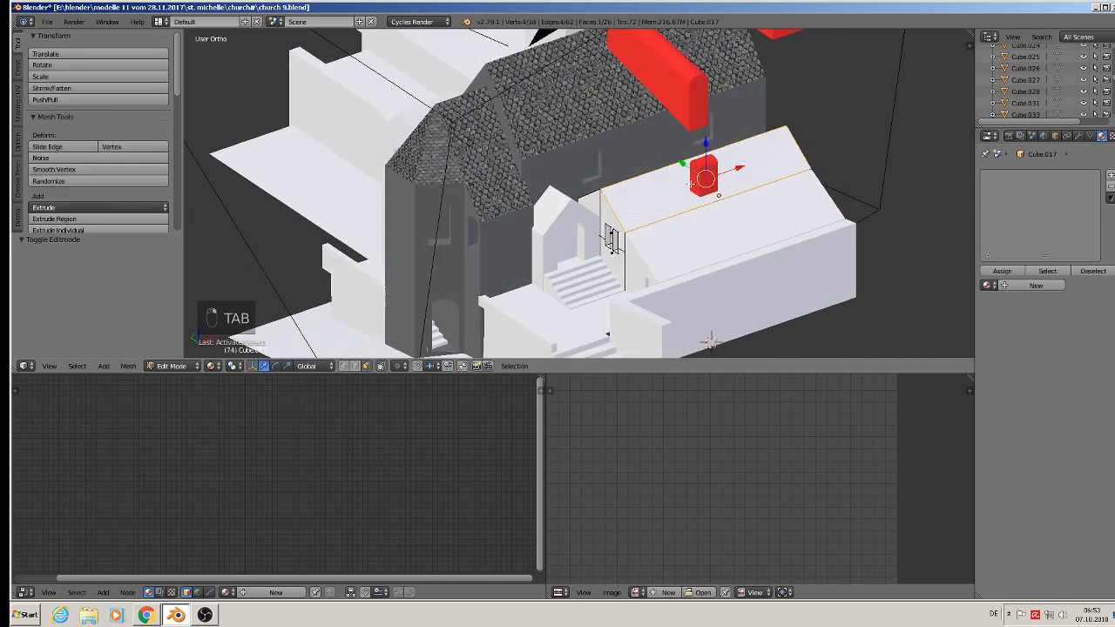
{"action": "mouse_move", "coordinate": [688, 184]}
{"action": "middle_mouse_down"}
{"action": "mouse_move", "coordinate": [702, 206]}
{"action": "mouse_move", "coordinate": [702, 183]}
{"action": "middle_mouse_up"}
{"action": "right_click", "coordinate": [702, 184], "text": "shift"}
{"action": "key", "text": "KP_1"}
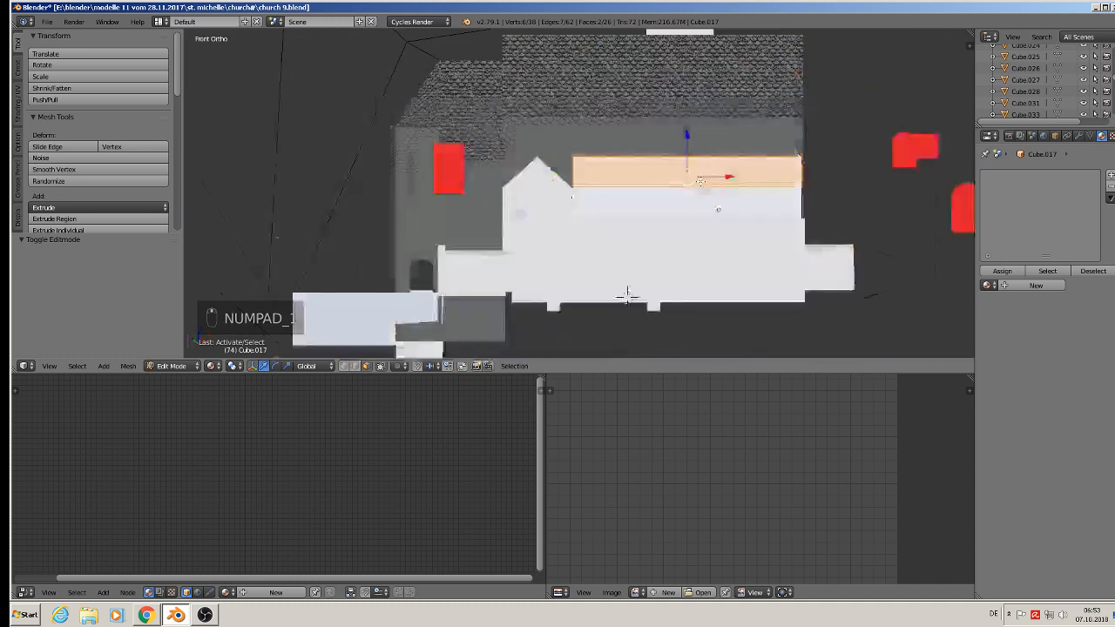
{"action": "key", "text": "u"}
{"action": "left_click", "coordinate": [699, 181]}
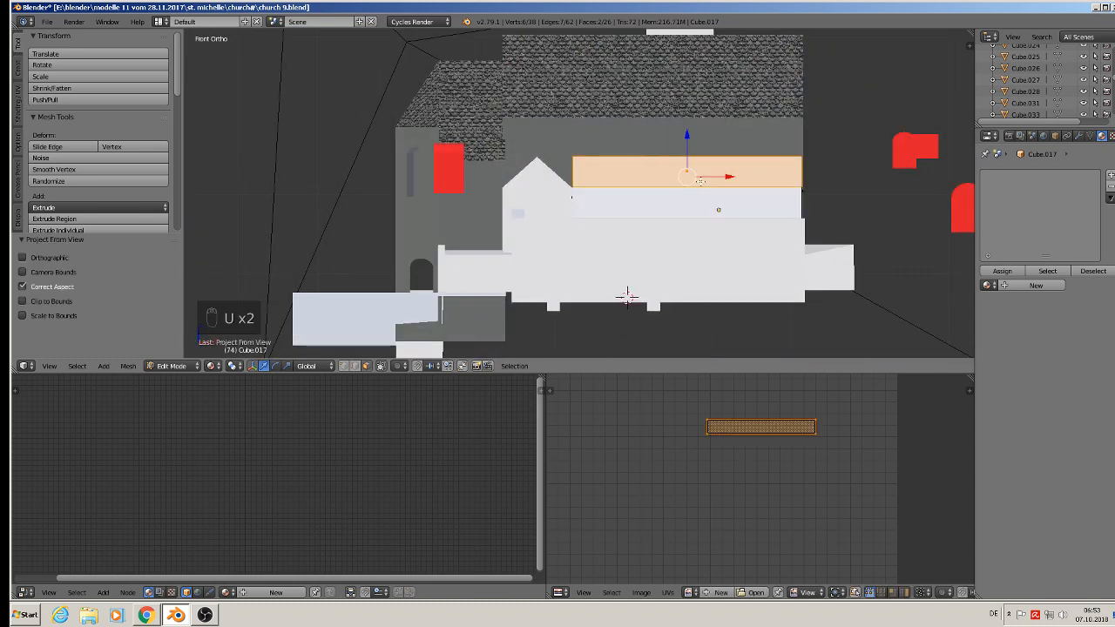
Assign the roof material to the side building's upper roof, scale its UVs up 11.493 times, and return to Object Mode.
{"action": "left_click", "coordinate": [987, 286]}
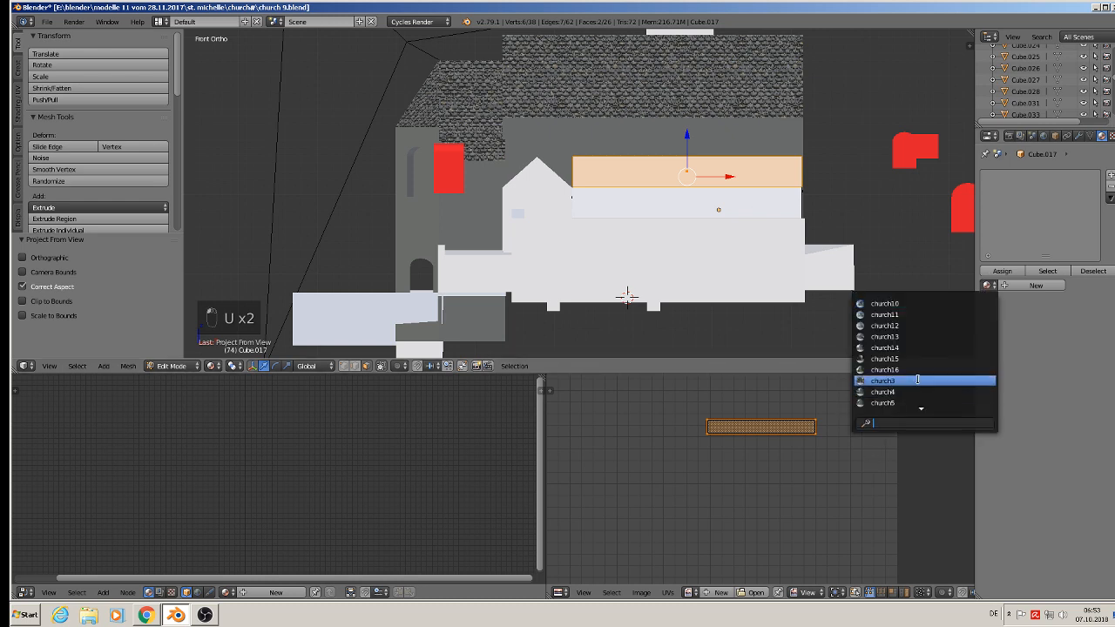
{"action": "type", "text": "ro"}
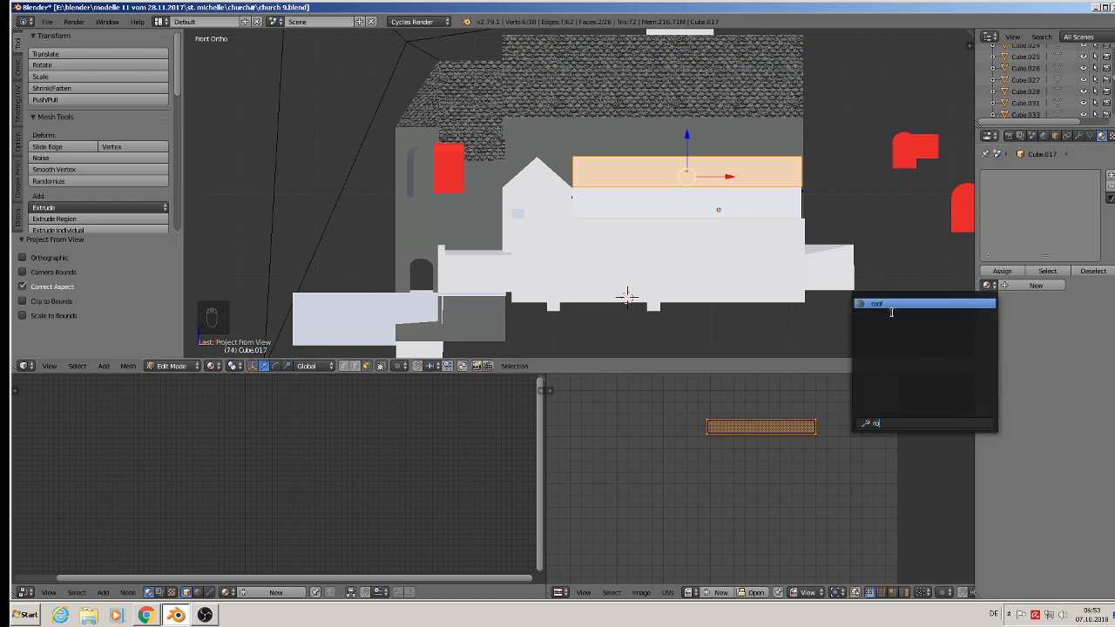
{"action": "key", "text": "Return"}
{"action": "key", "text": "s"}
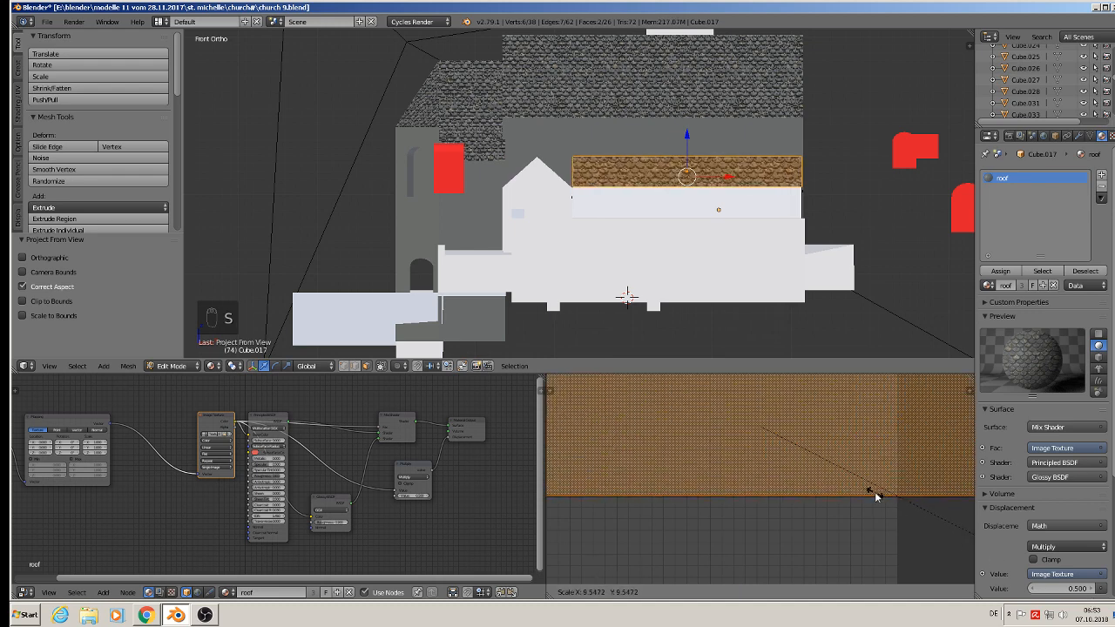
{"action": "left_click", "coordinate": [554, 551]}
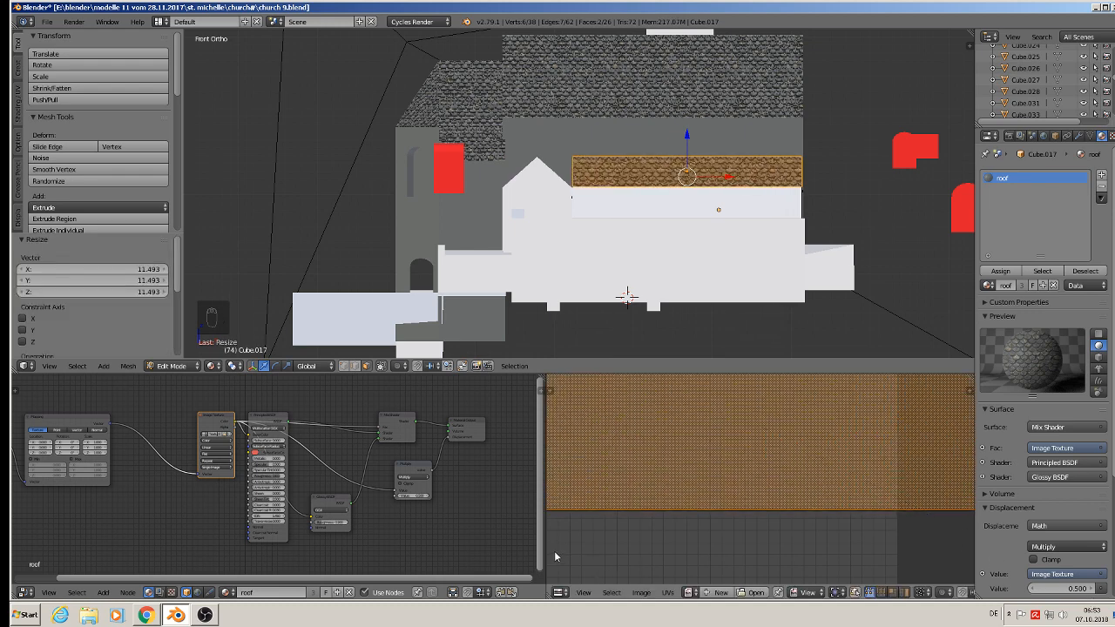
{"action": "key", "text": "Tab"}
Select the side building's untextured lower roof face and UV-map it with Project From View from the front.
{"action": "middle_click_drag", "start_coordinate": [446, 188], "coordinate": [711, 271]}
{"action": "scroll", "coordinate": [694, 226], "scroll_direction": "up", "scroll_amount": 2}
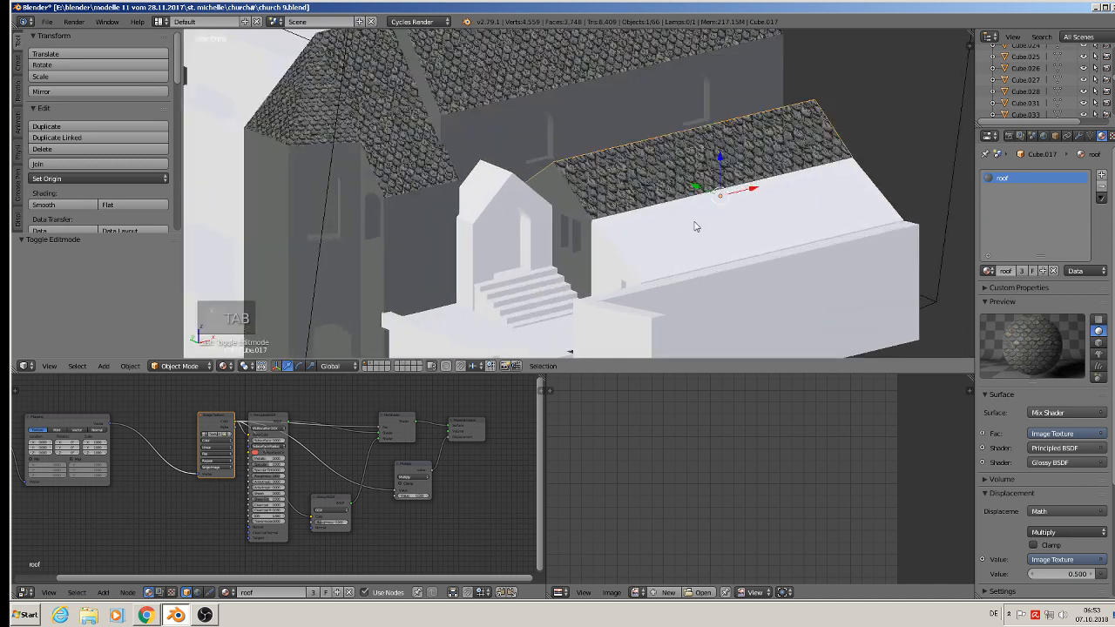
{"action": "key", "text": "Tab"}
{"action": "key", "text": "Tab"}
{"action": "right_click", "coordinate": [682, 230]}
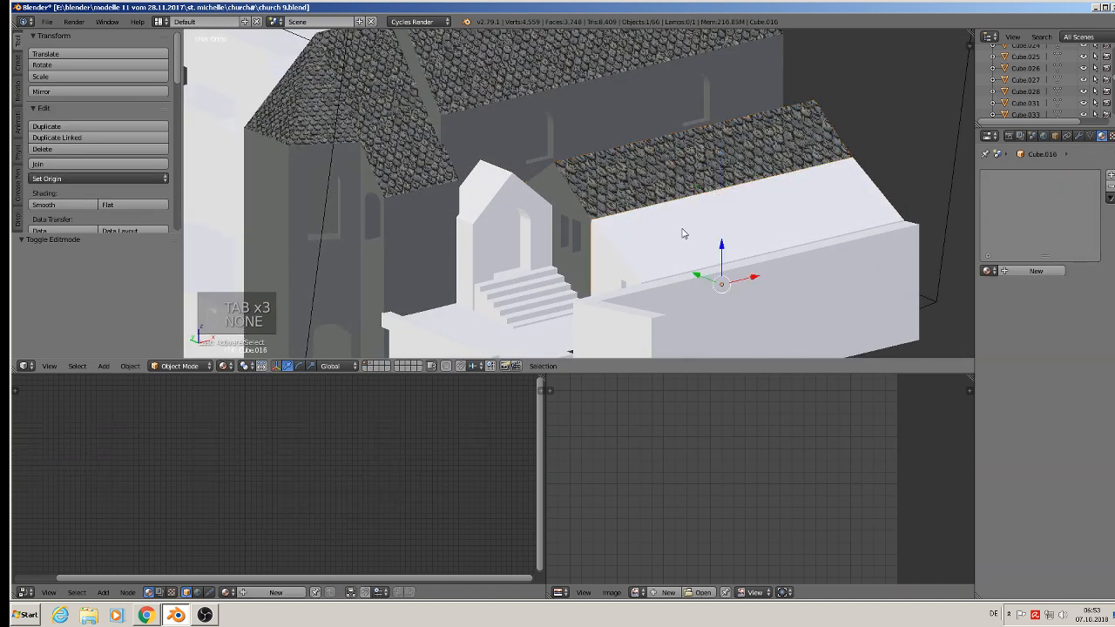
{"action": "key", "text": "Tab"}
{"action": "right_click", "coordinate": [712, 231]}
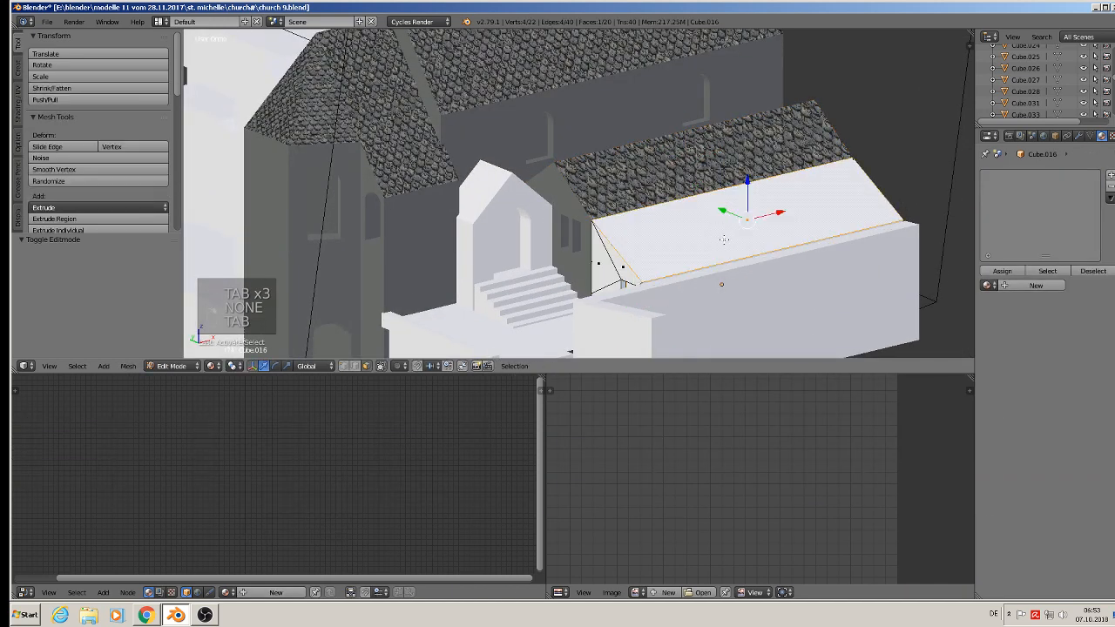
{"action": "key", "text": "KP_1"}
{"action": "key", "text": "u"}
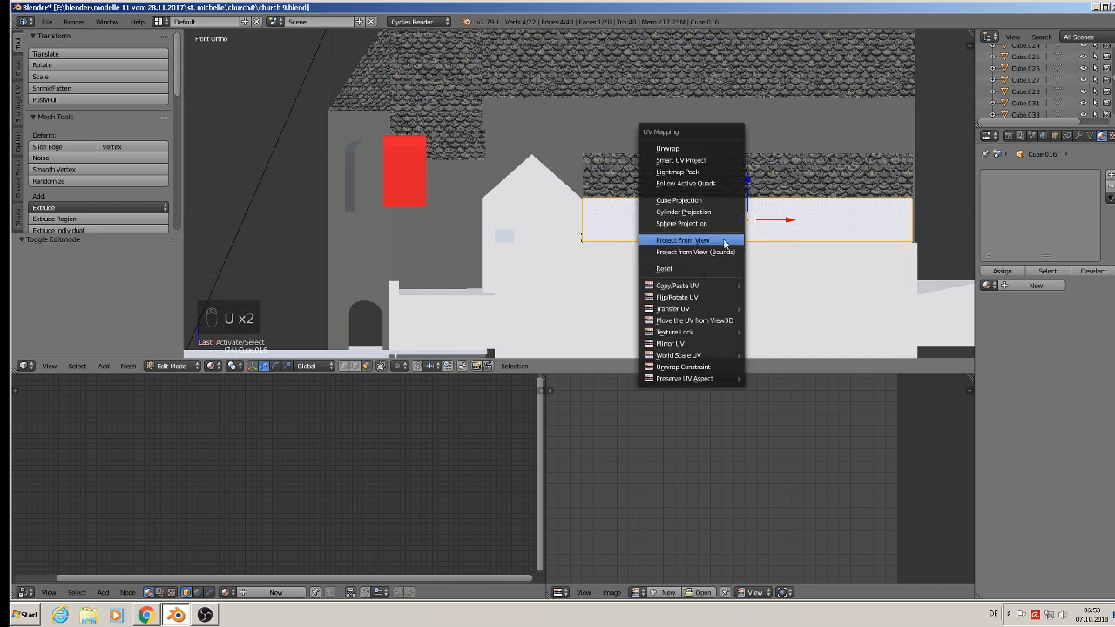
{"action": "left_click", "coordinate": [724, 243]}
Assign the roof material to the lower roof section, scale its UVs up 7.342 times, and return to Object Mode.
{"action": "left_click", "coordinate": [988, 285]}
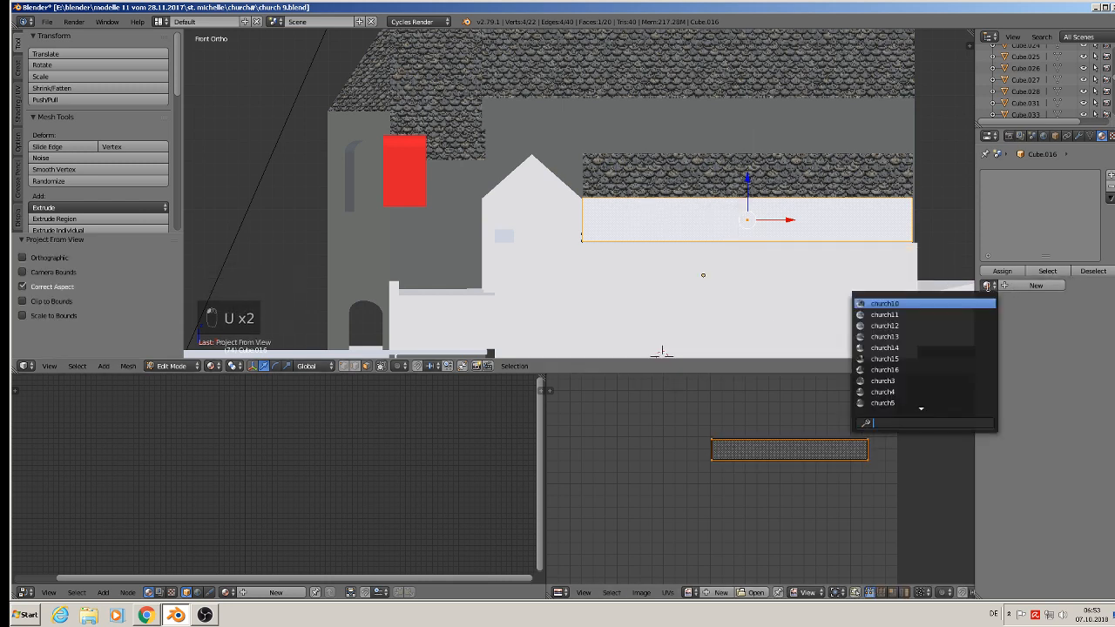
{"action": "type", "text": "RO"}
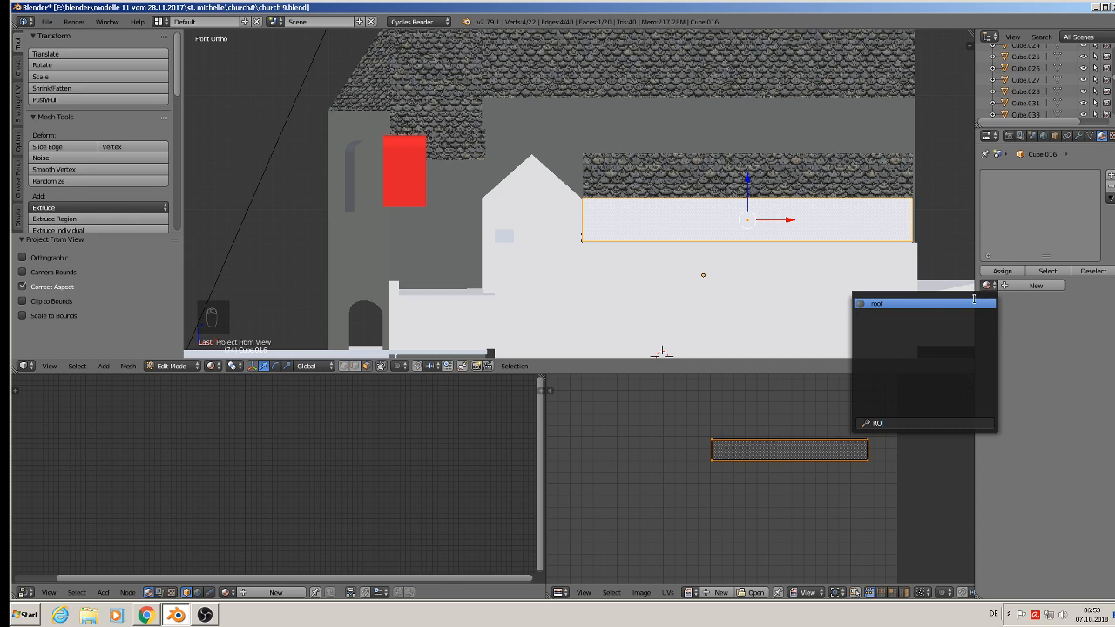
{"action": "left_click", "coordinate": [957, 303]}
{"action": "key", "text": "s"}
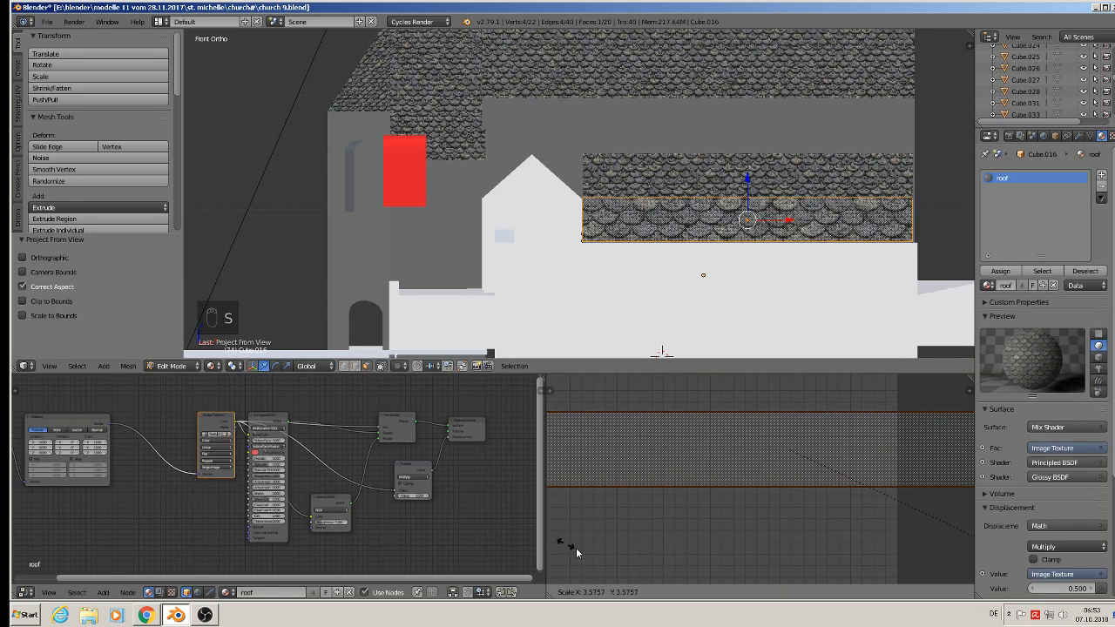
{"action": "left_click", "coordinate": [792, 564]}
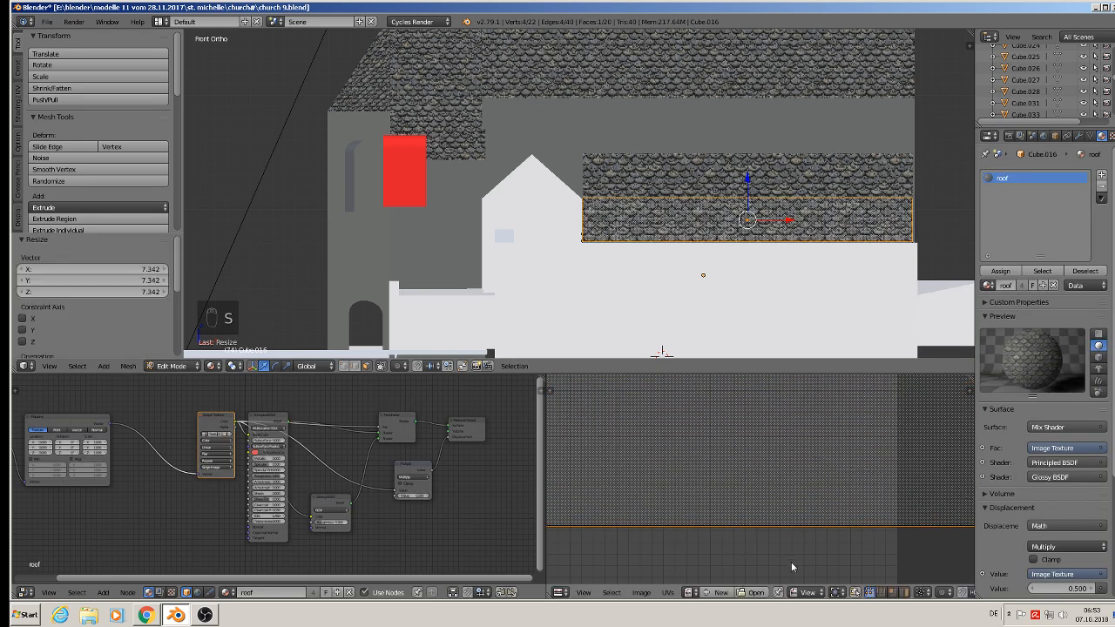
{"action": "key", "text": "Tab"}
Select both sloped roof faces of the small entrance porch and UV-map them with Project From View from the right side.
{"action": "middle_click_drag", "start_coordinate": [662, 273], "coordinate": [671, 298]}
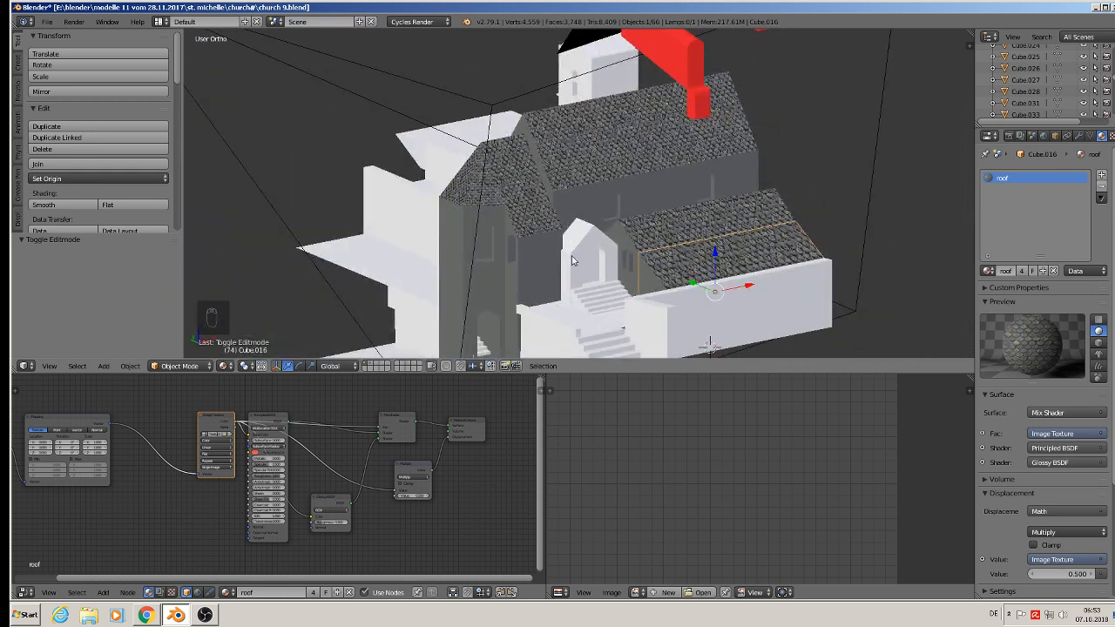
{"action": "scroll", "coordinate": [577, 248], "scroll_direction": "down", "scroll_amount": 5}
{"action": "key", "text": "KP_1"}
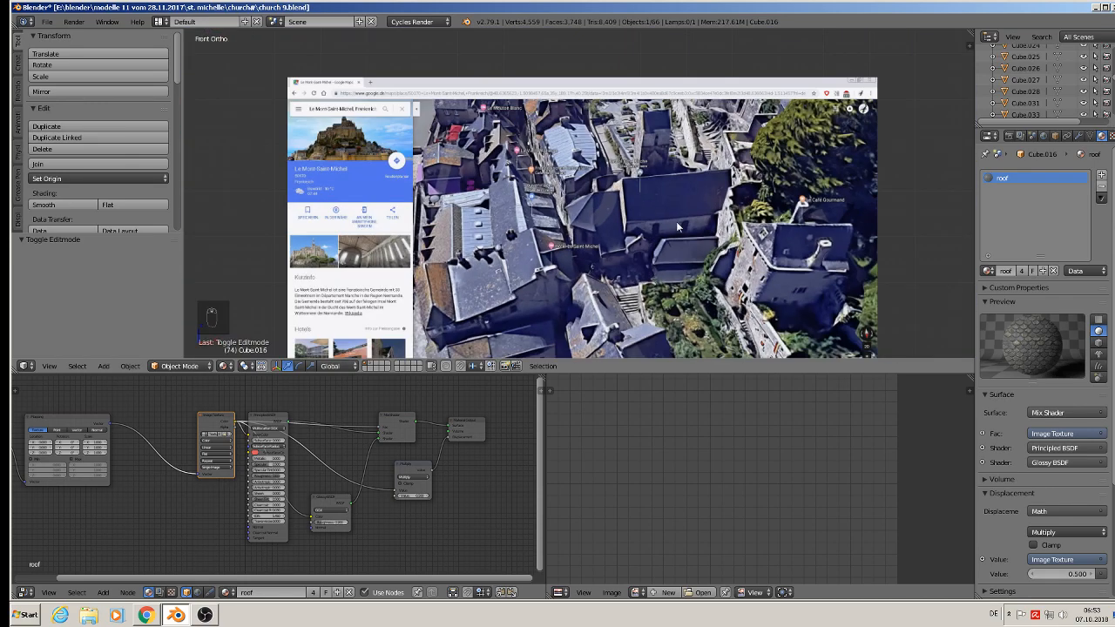
{"action": "scroll", "coordinate": [741, 200], "scroll_direction": "up", "scroll_amount": 4}
{"action": "scroll", "coordinate": [742, 201], "scroll_direction": "up", "scroll_amount": 3}
{"action": "middle_click_drag", "start_coordinate": [742, 201], "coordinate": [496, 241]}
{"action": "scroll", "coordinate": [538, 182], "scroll_direction": "up", "scroll_amount": 3}
{"action": "right_click", "coordinate": [550, 155]}
{"action": "key", "text": "Tab"}
{"action": "right_click", "coordinate": [563, 194], "text": "shift"}
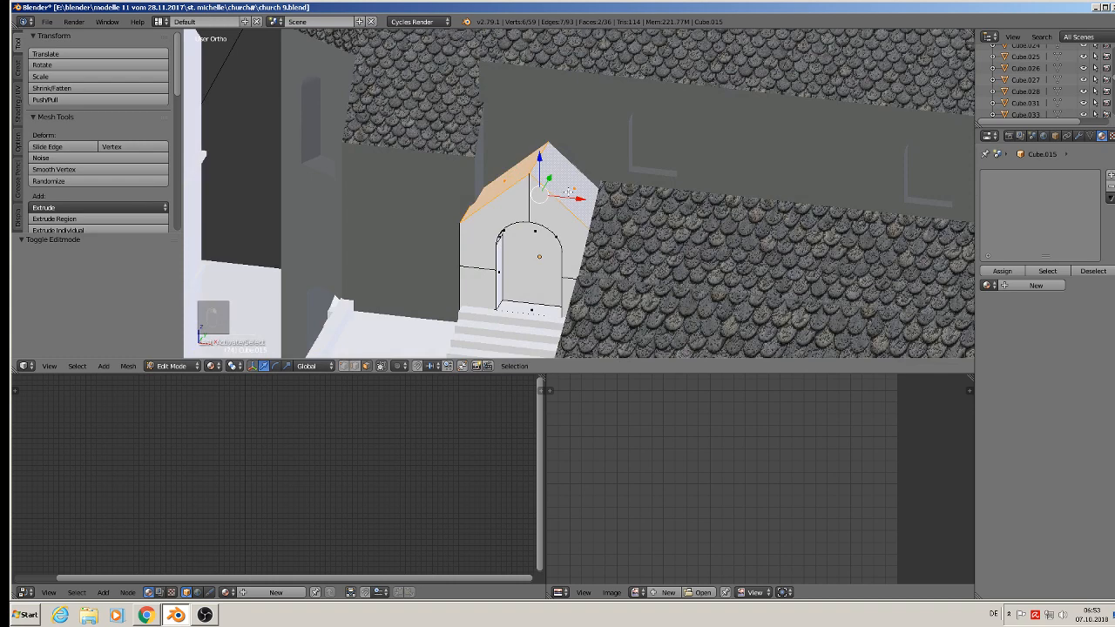
{"action": "key", "text": "KP_3"}
{"action": "key", "text": "u"}
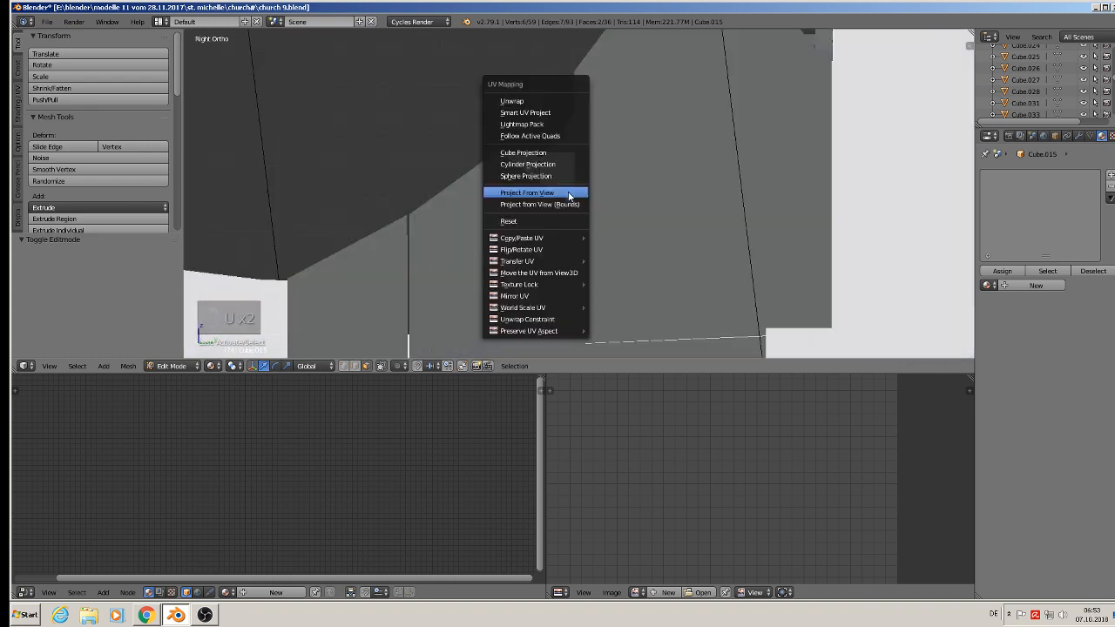
{"action": "key", "text": "u"}
Assign the roof material to the entrance porch and scale its roof UVs up 10.909 times.
{"action": "left_click", "coordinate": [984, 285]}
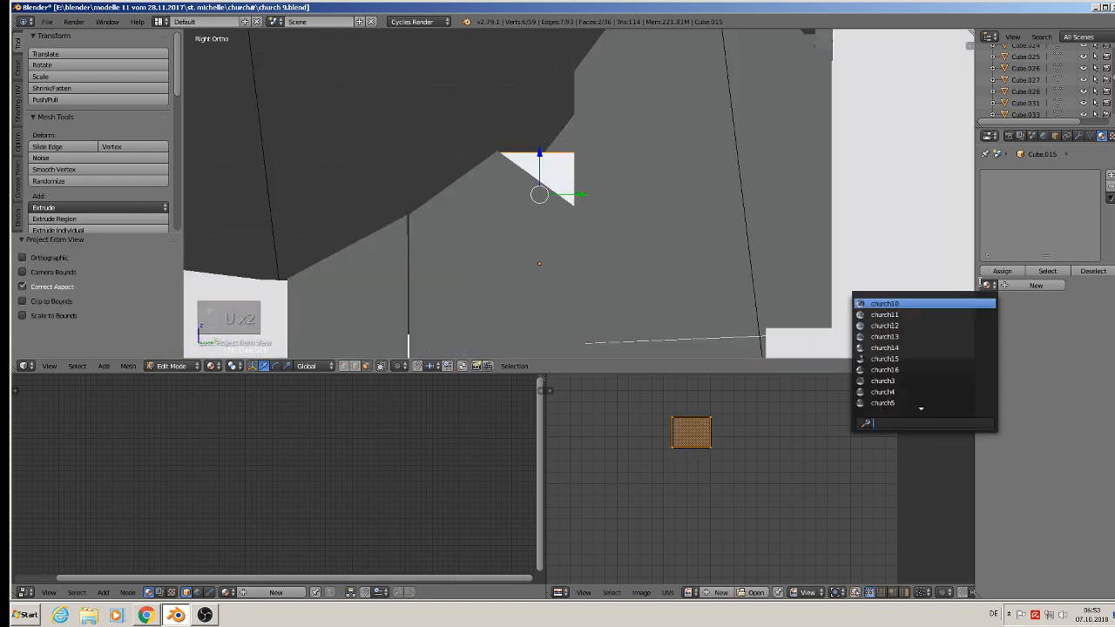
{"action": "type", "text": "8O"}
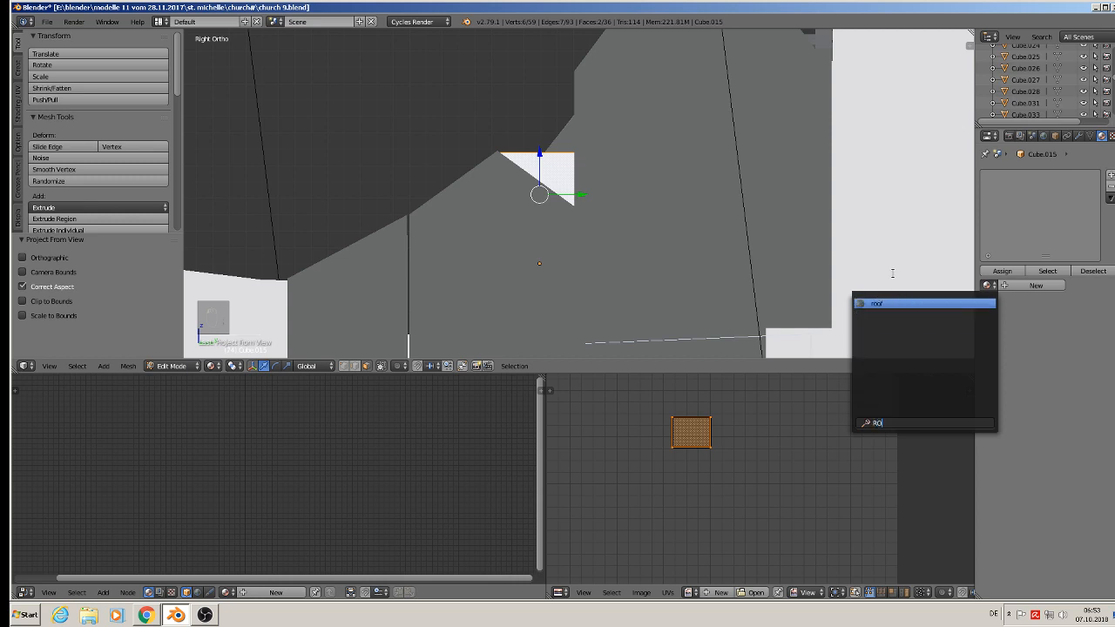
{"action": "left_click", "coordinate": [880, 304]}
{"action": "key", "text": "s"}
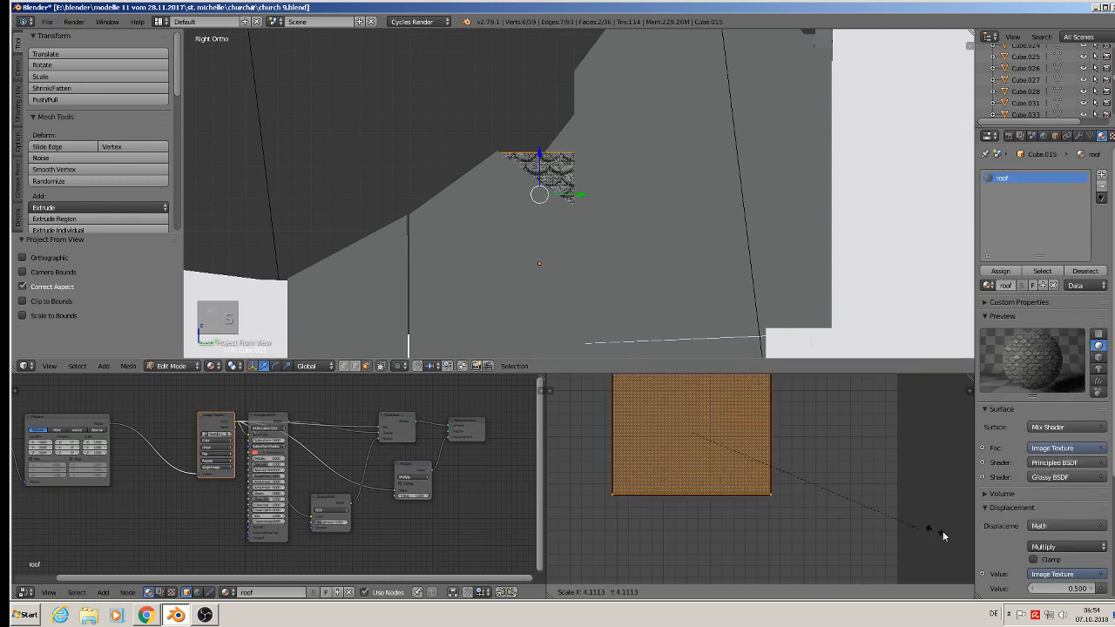
{"action": "left_click", "coordinate": [906, 377]}
Enlarge the porch roof tiles by scaling their UVs to 0.660, and return to Object Mode.
{"action": "middle_click_drag", "start_coordinate": [701, 154], "coordinate": [719, 227]}
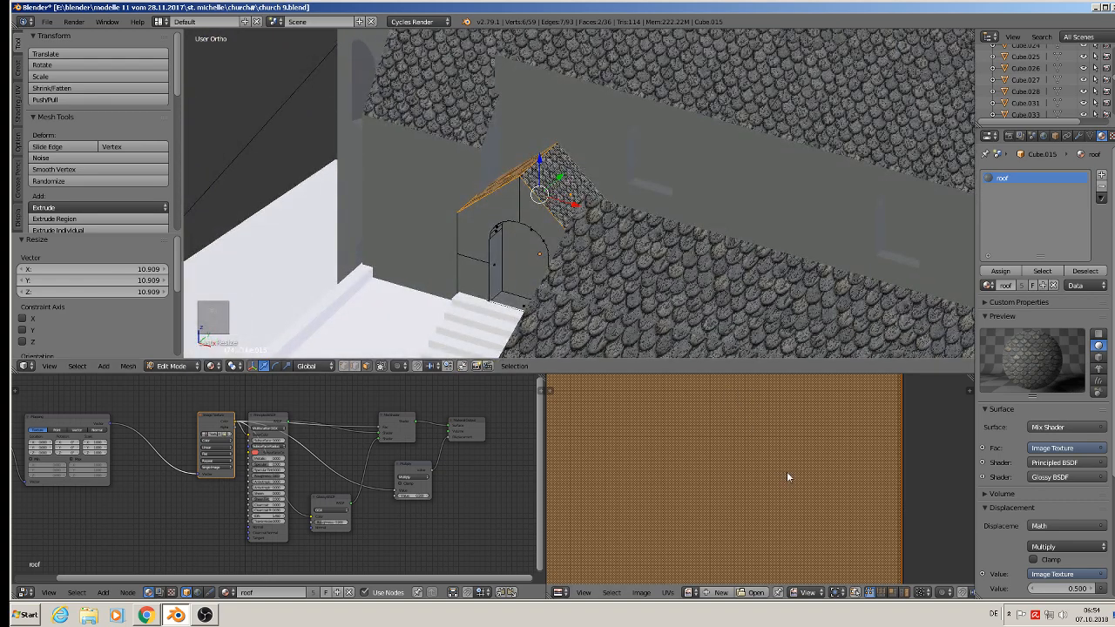
{"action": "key", "text": "s"}
{"action": "left_click", "coordinate": [759, 464]}
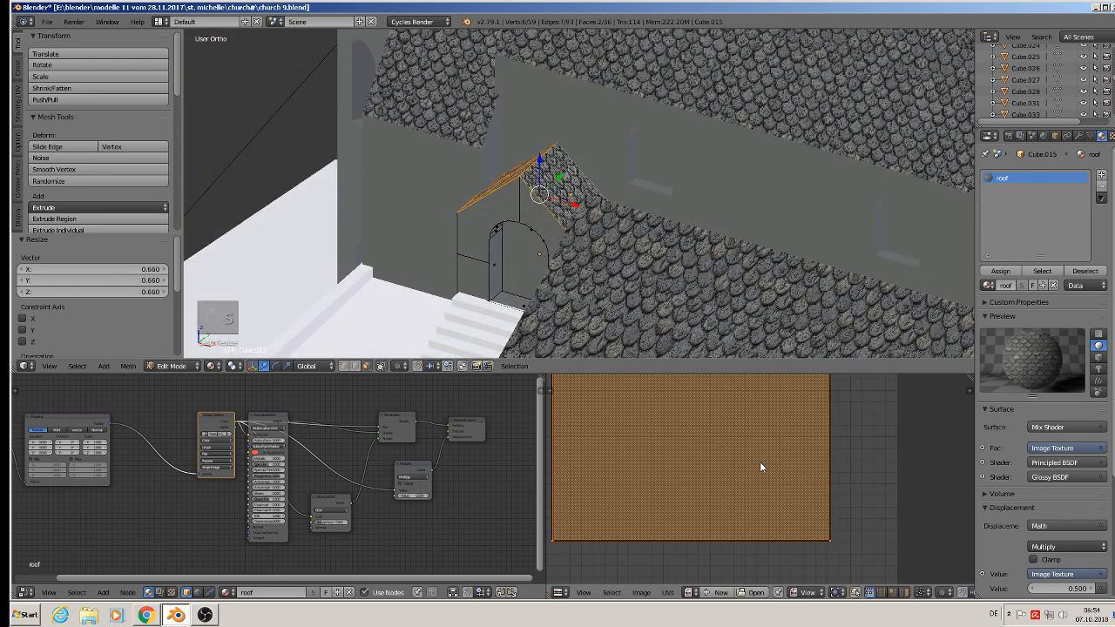
{"action": "key", "text": "Tab"}
Save the scene as a new file named church 10.blend in the church# folder.
{"action": "scroll", "coordinate": [635, 224], "scroll_direction": "down", "scroll_amount": 2}
{"action": "middle_click_drag", "start_coordinate": [638, 230], "coordinate": [676, 201]}
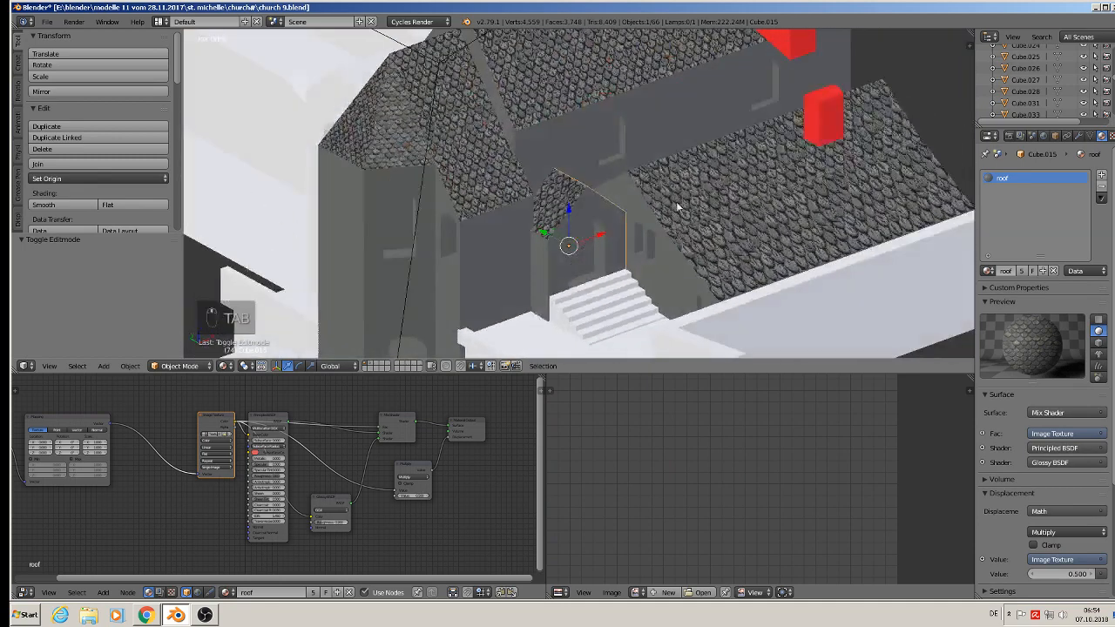
{"action": "scroll", "coordinate": [676, 201], "scroll_direction": "down", "scroll_amount": 4}
{"action": "left_click", "coordinate": [48, 23]}
{"action": "left_click", "coordinate": [84, 123]}
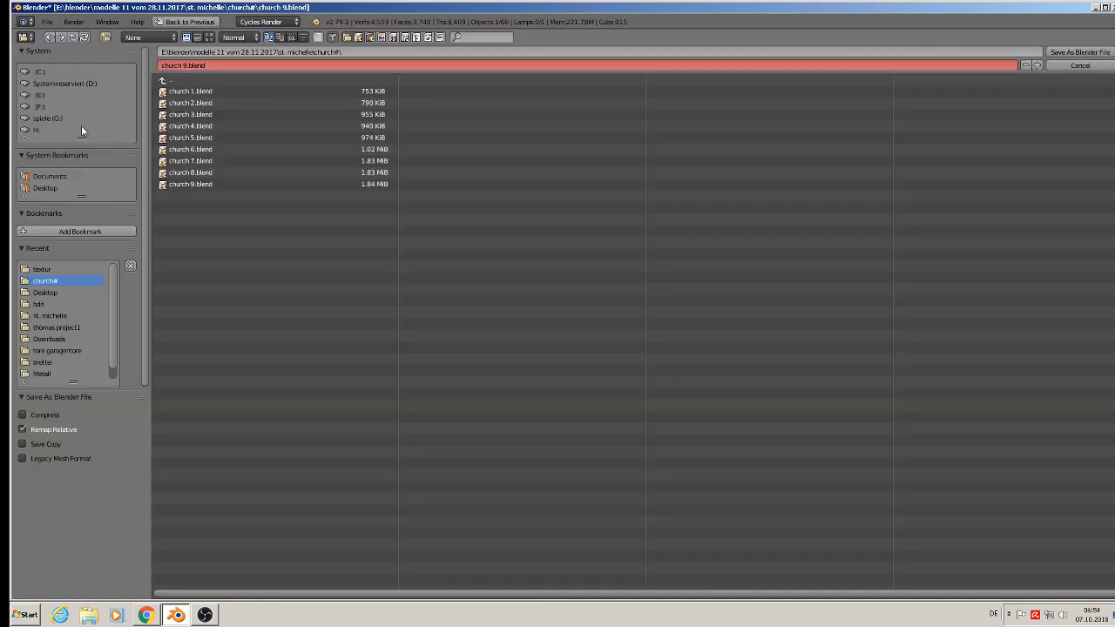
{"action": "left_click", "coordinate": [181, 66]}
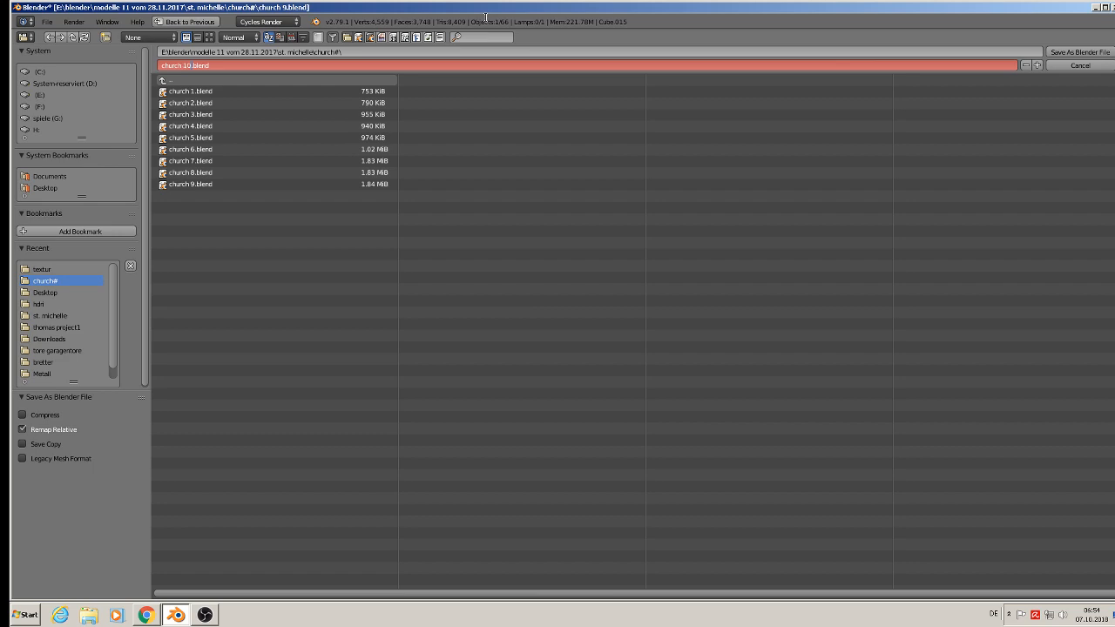
{"action": "left_click", "coordinate": [1094, 51]}
{"action": "left_click", "coordinate": [1095, 51]}
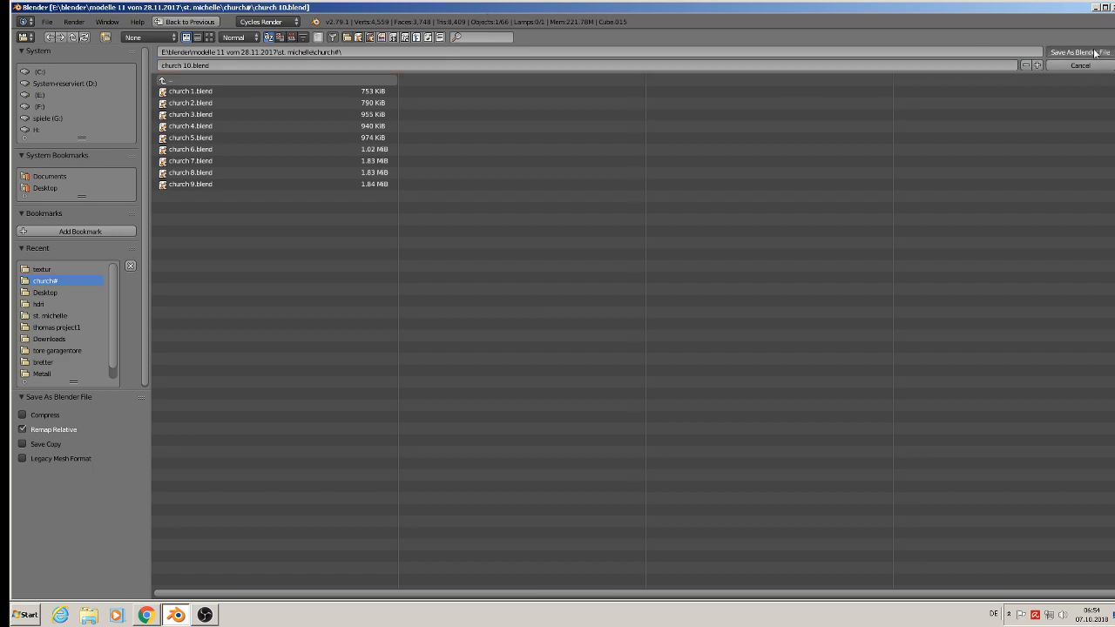
Select both sloped roof faces of the small gabled annex beside the apse and UV-map them with Project From View from the front.
{"action": "middle_click_drag", "start_coordinate": [615, 142], "coordinate": [544, 256]}
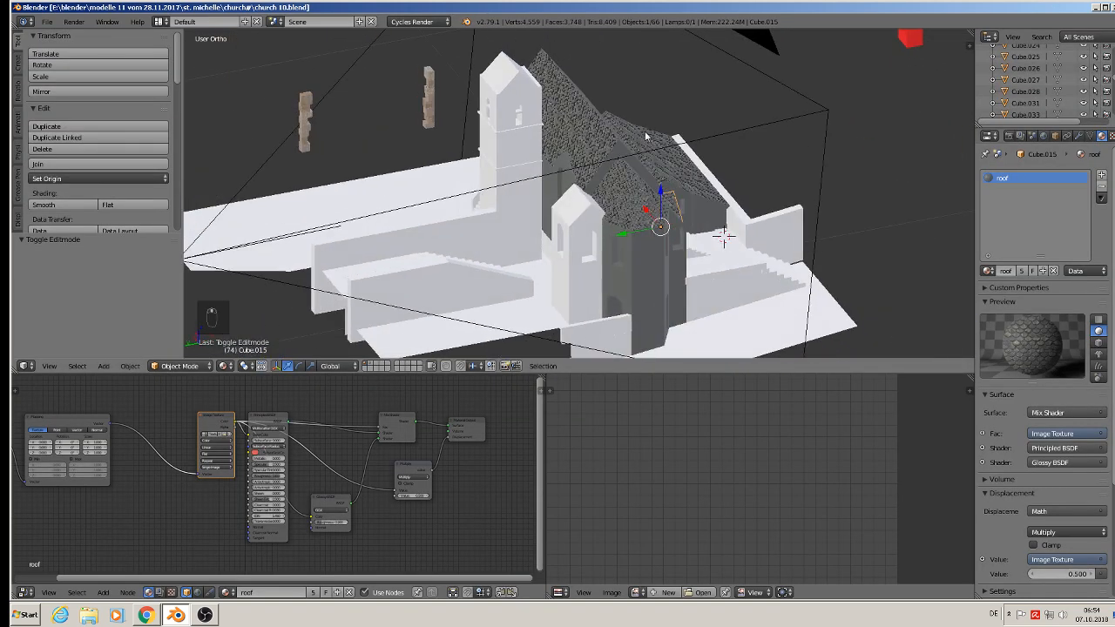
{"action": "scroll", "coordinate": [544, 255], "scroll_direction": "up", "scroll_amount": 3}
{"action": "right_click", "coordinate": [564, 244]}
{"action": "key", "text": "Tab"}
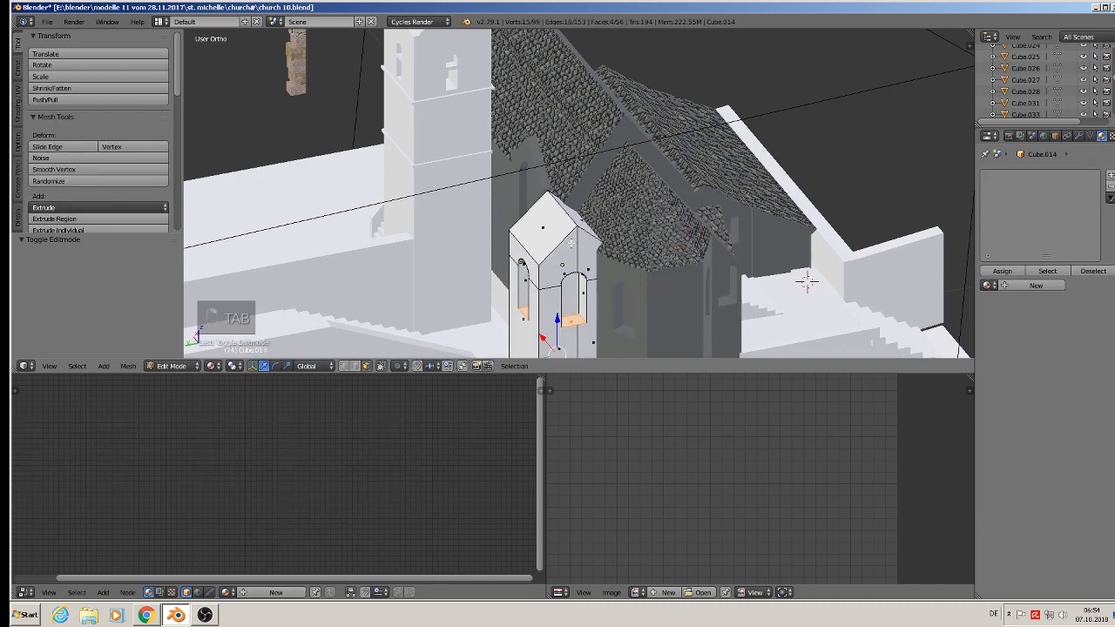
{"action": "right_click", "coordinate": [547, 228]}
{"action": "right_click", "coordinate": [581, 215], "text": "shift"}
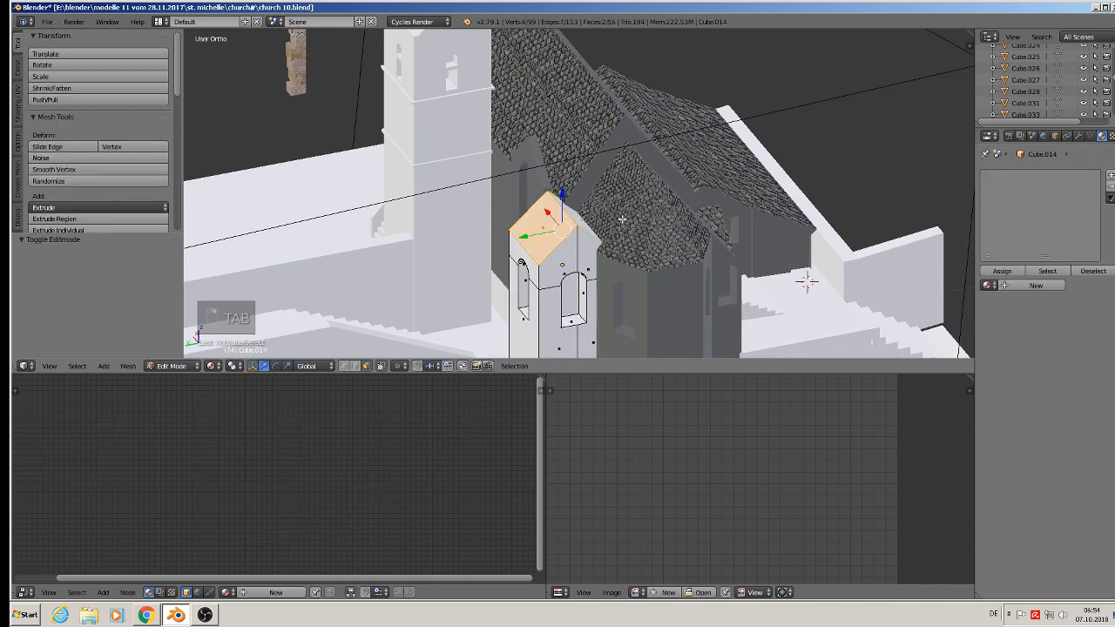
{"action": "key", "text": "KP_1"}
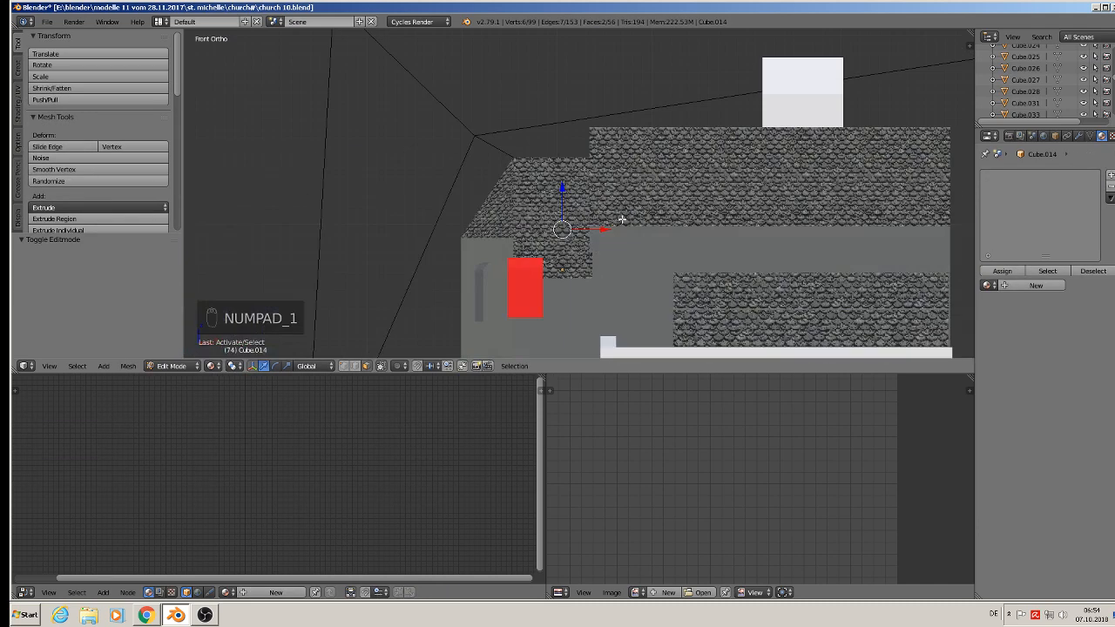
{"action": "key", "text": "u"}
{"action": "key", "text": "u"}
{"action": "left_click", "coordinate": [621, 220]}
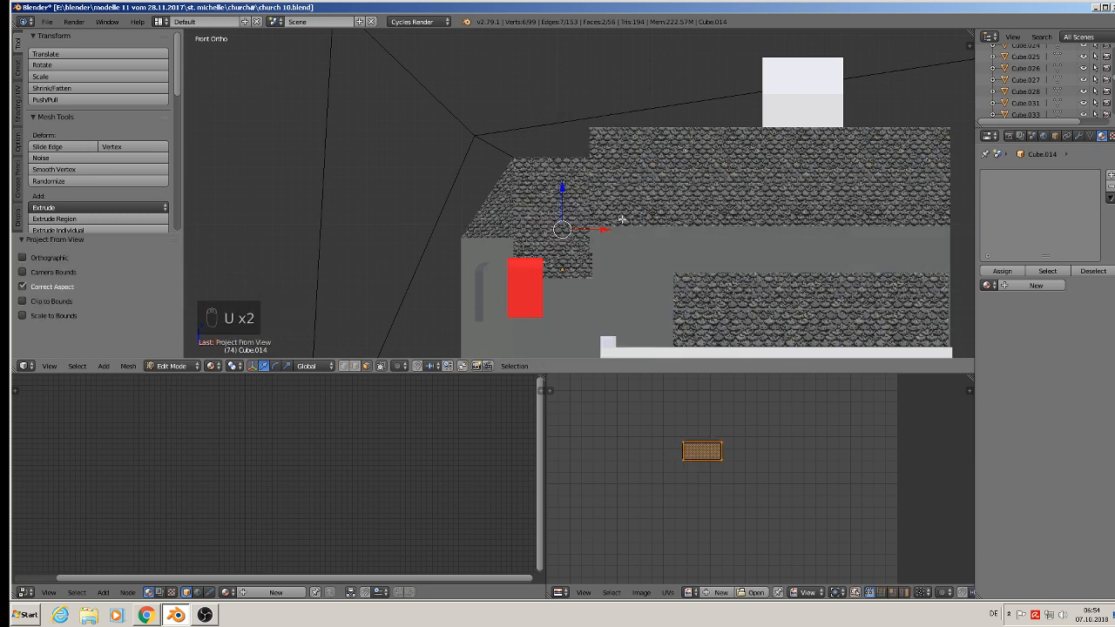
Assign the roof material to the gabled annex, scale its roof UVs up about 7.7 times, and return to Object Mode.
{"action": "left_click", "coordinate": [987, 285]}
{"action": "type", "text": "ro"}
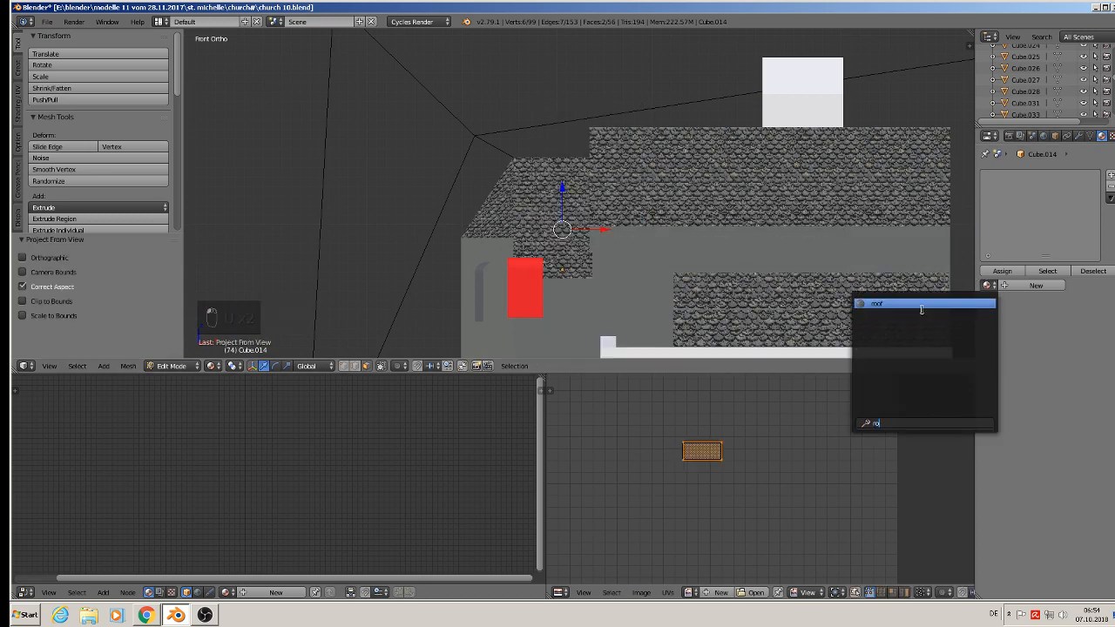
{"action": "left_click", "coordinate": [919, 304]}
{"action": "middle_click_drag", "start_coordinate": [704, 309], "coordinate": [803, 199]}
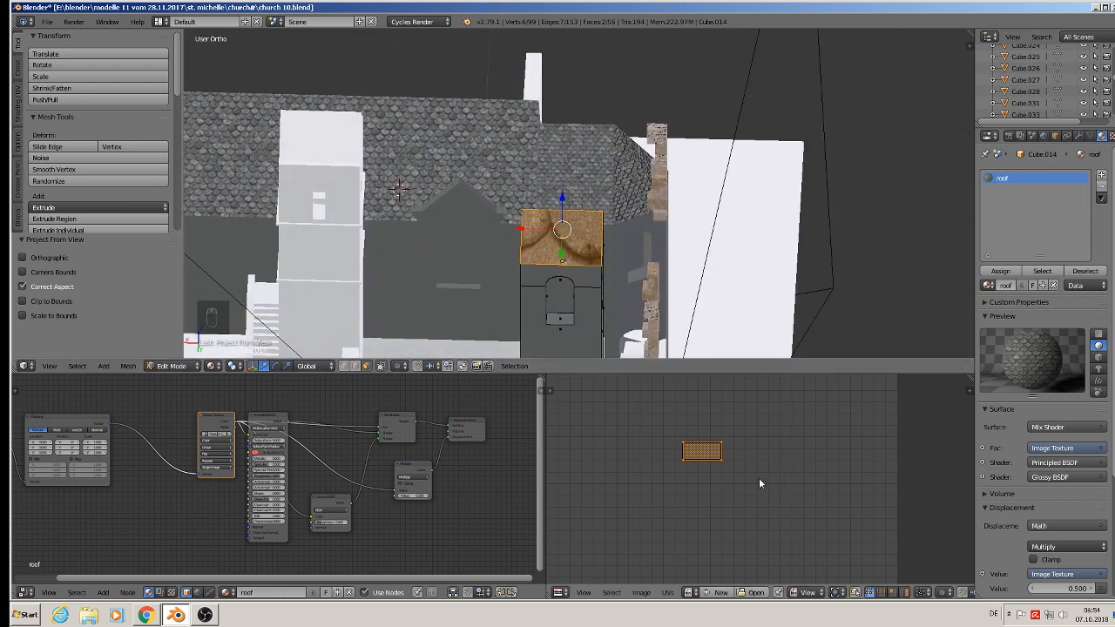
{"action": "key", "text": "s"}
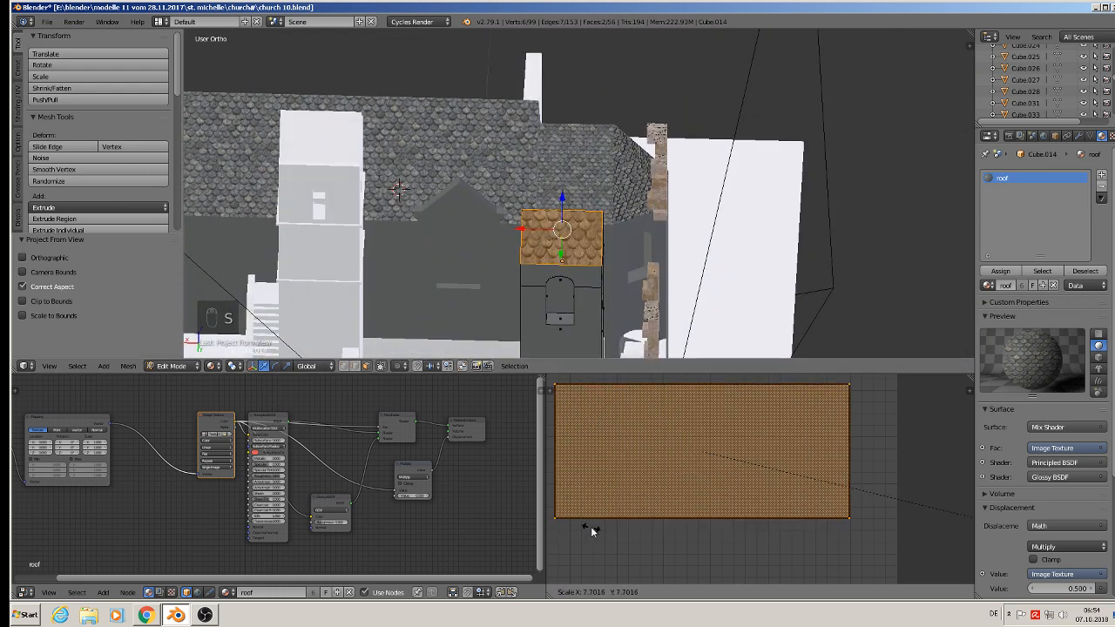
{"action": "left_click", "coordinate": [836, 446]}
{"action": "middle_click_drag", "start_coordinate": [584, 225], "coordinate": [505, 175]}
{"action": "key", "text": "Tab"}
Select only the two sloped roof faces of the tall bell tower and UV-map them with Project From View from the front.
{"action": "scroll", "coordinate": [481, 137], "scroll_direction": "up", "scroll_amount": 5}
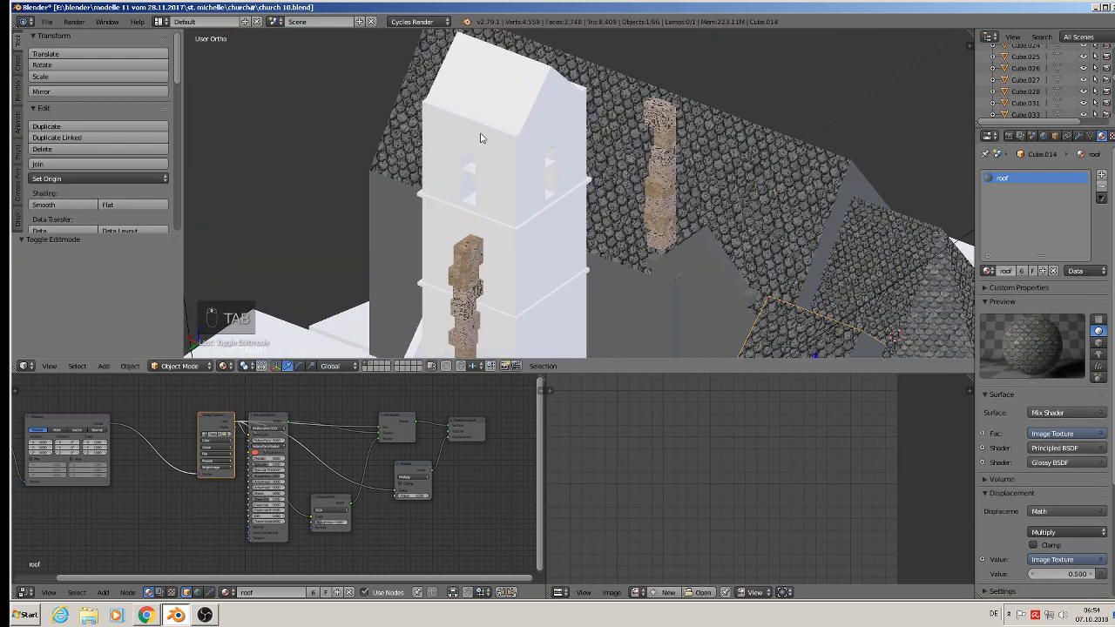
{"action": "right_click", "coordinate": [480, 138]}
{"action": "key", "text": "Tab"}
{"action": "right_click", "coordinate": [485, 114]}
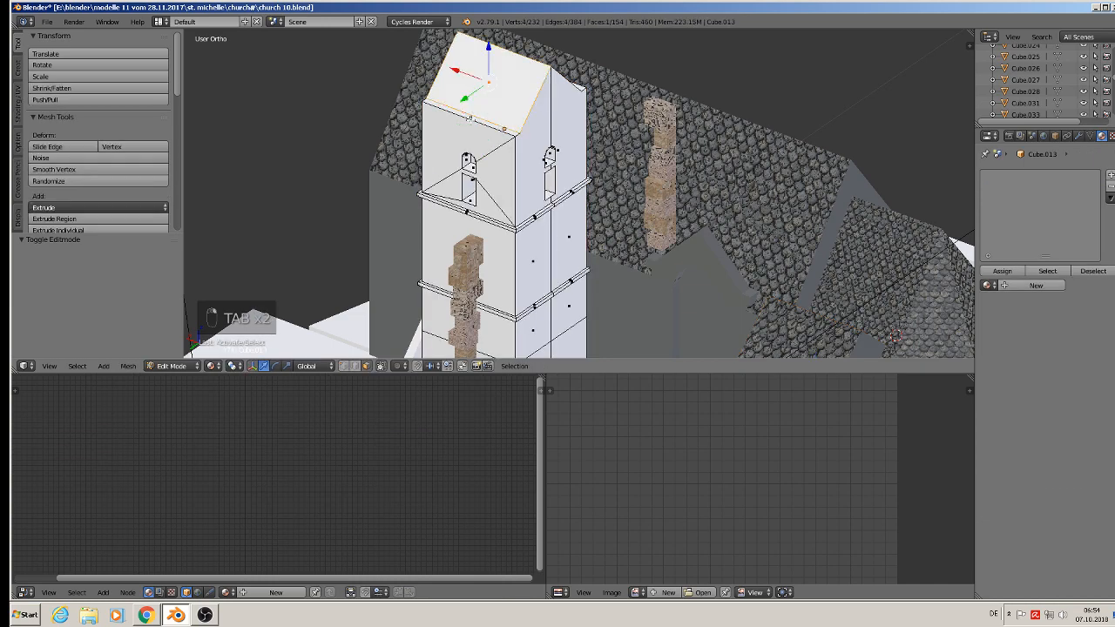
{"action": "right_click", "coordinate": [469, 116], "text": "shift"}
{"action": "middle_click_drag", "start_coordinate": [565, 111], "coordinate": [470, 111]}
{"action": "right_click", "coordinate": [541, 86], "text": "shift"}
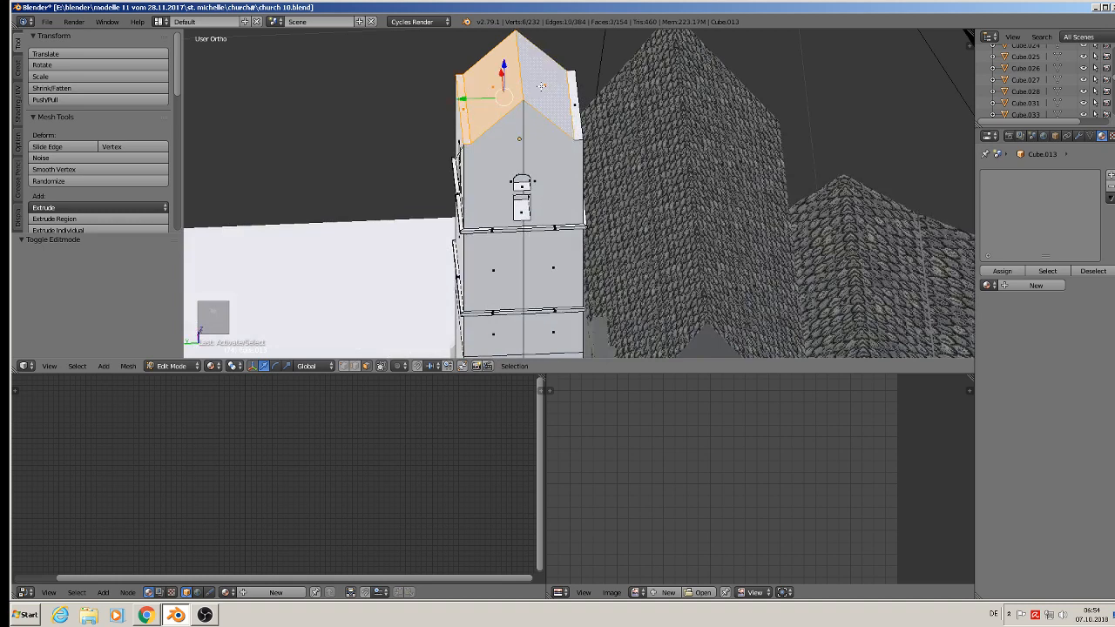
{"action": "right_click", "coordinate": [463, 109], "text": "shift"}
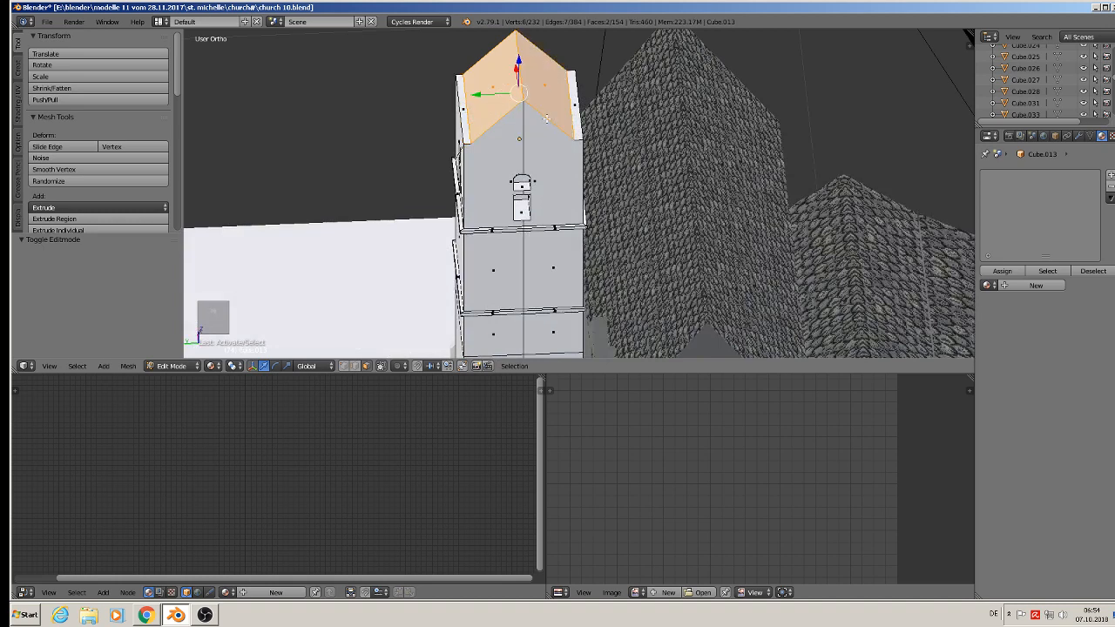
{"action": "key", "text": "KP_1"}
{"action": "key", "text": "u"}
{"action": "key", "text": "u"}
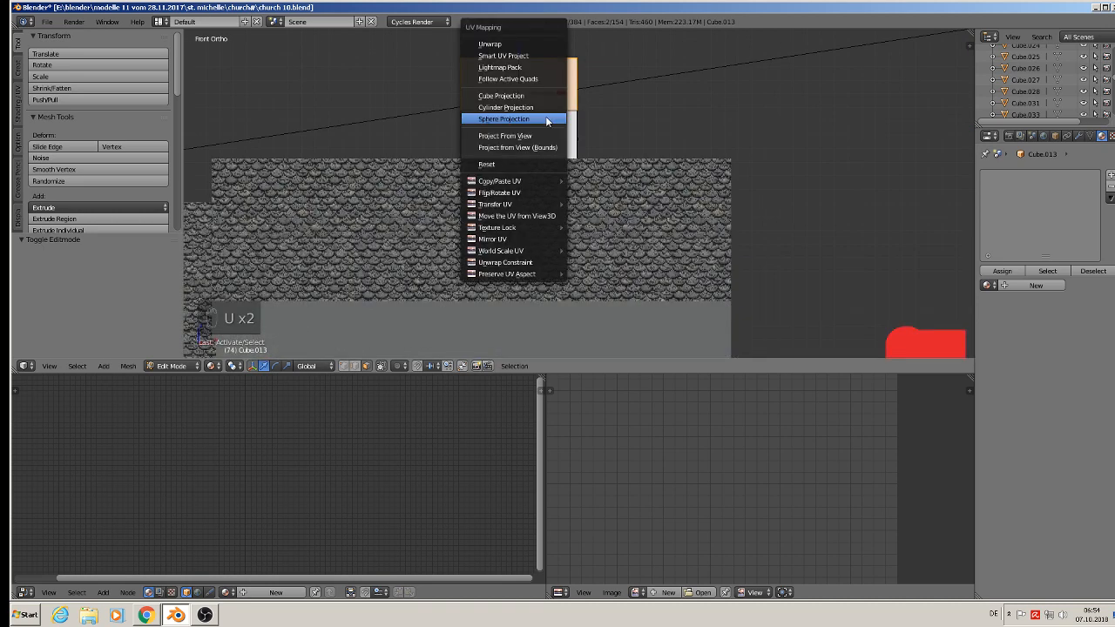
{"action": "left_click", "coordinate": [538, 136]}
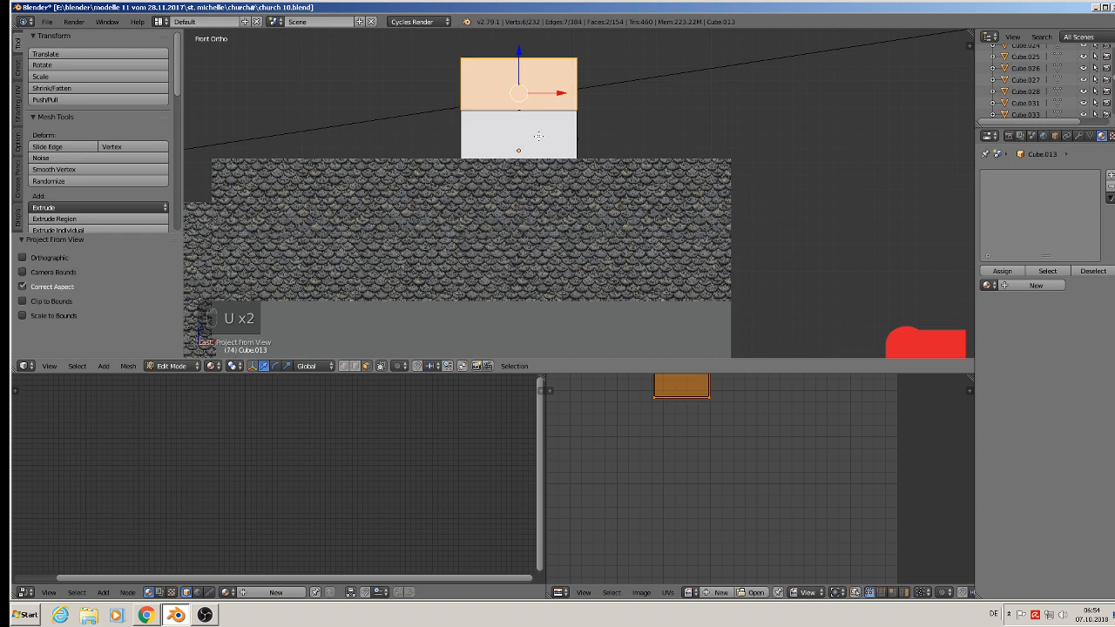
Assign the roof material to the bell tower, scale its roof UVs up about 10.9 times, and return to Object Mode.
{"action": "left_click", "coordinate": [987, 285]}
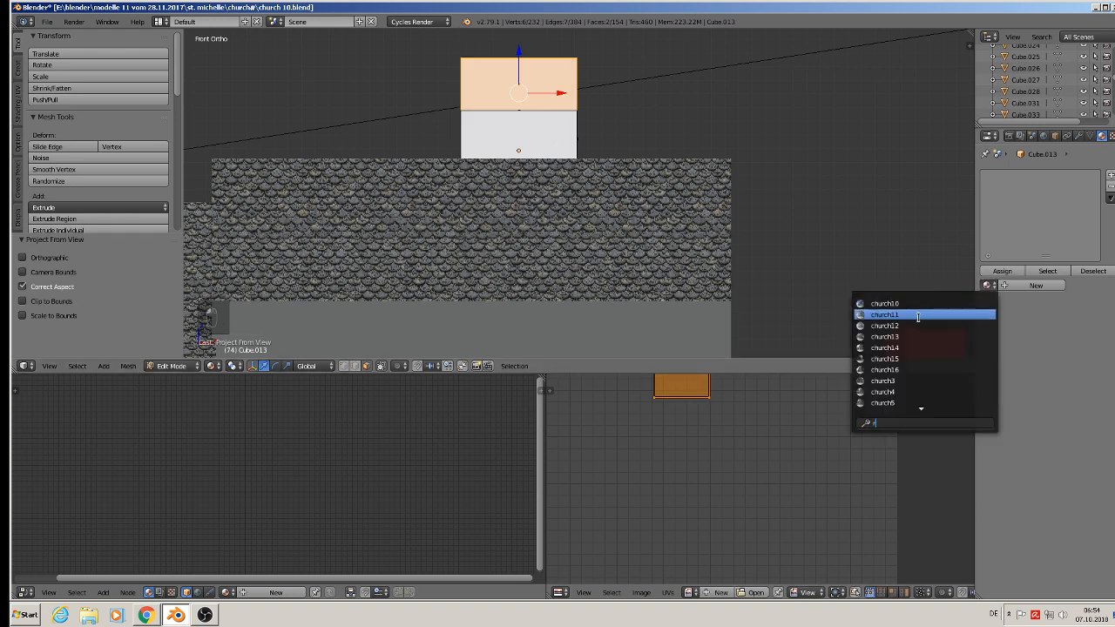
{"action": "type", "text": "ro"}
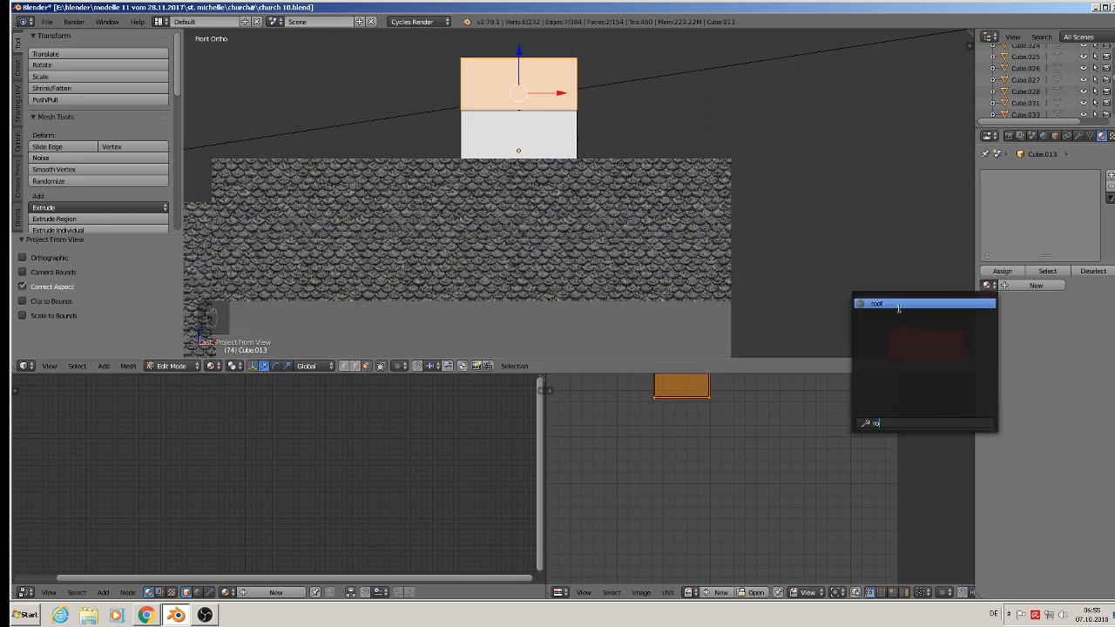
{"action": "left_click", "coordinate": [898, 307]}
{"action": "key", "text": "s"}
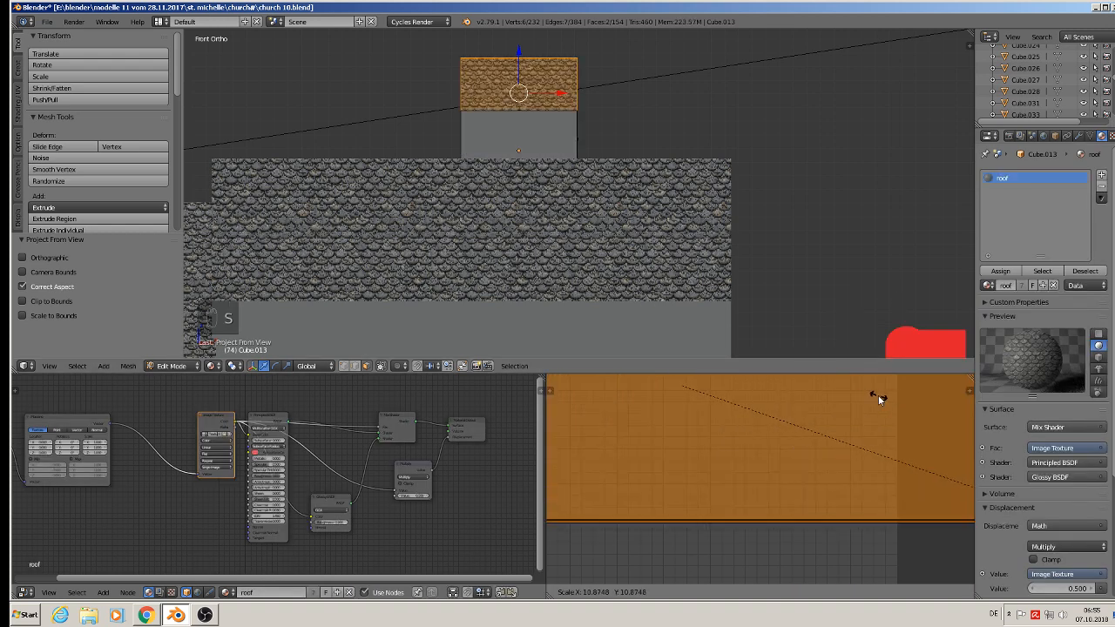
{"action": "left_click", "coordinate": [835, 393]}
{"action": "key", "text": "a"}
{"action": "key", "text": "Tab"}
{"action": "middle_click_drag", "start_coordinate": [550, 110], "coordinate": [619, 164]}
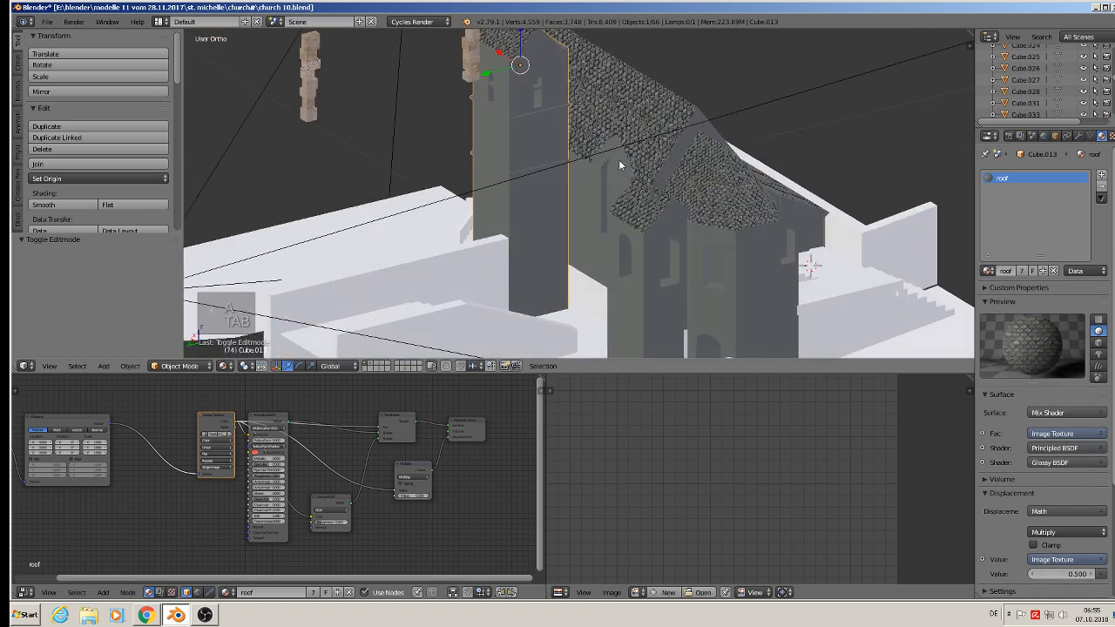
Save the current scene to the existing church 10.blend file.
{"action": "scroll", "coordinate": [618, 160], "scroll_direction": "down", "scroll_amount": 4}
{"action": "left_click", "coordinate": [47, 21]}
{"action": "left_click", "coordinate": [62, 111]}
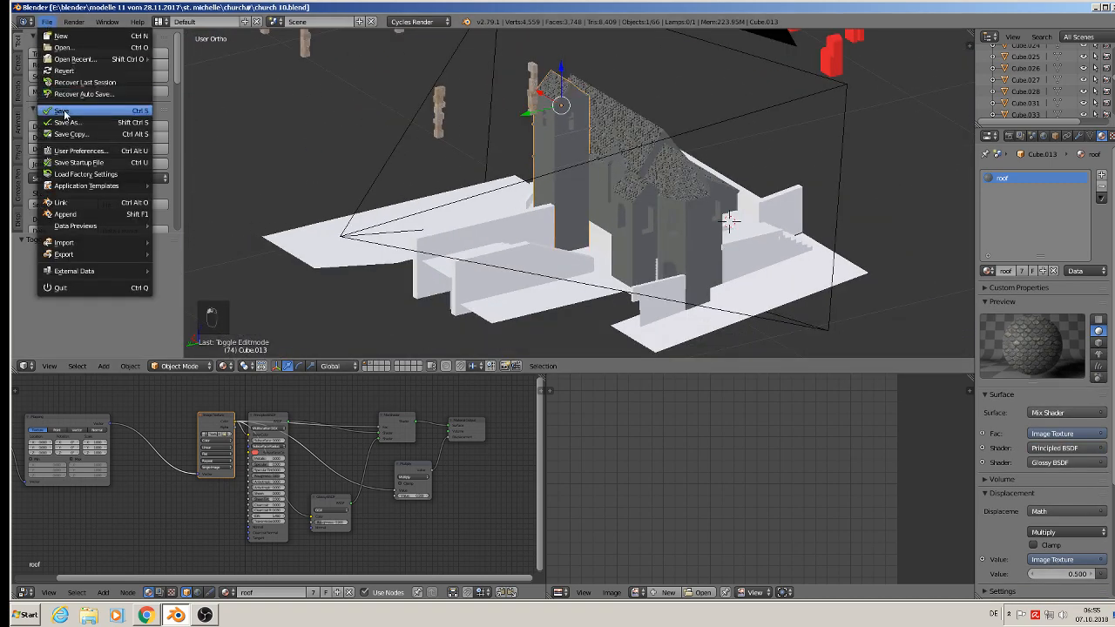
Add a second material slot to the bell tower and create a new material in it named stonewallmaterial.
{"action": "scroll", "coordinate": [561, 208], "scroll_direction": "up", "scroll_amount": 4}
{"action": "scroll", "coordinate": [561, 208], "scroll_direction": "down", "scroll_amount": 4}
{"action": "scroll", "coordinate": [756, 249], "scroll_direction": "up", "scroll_amount": 3}
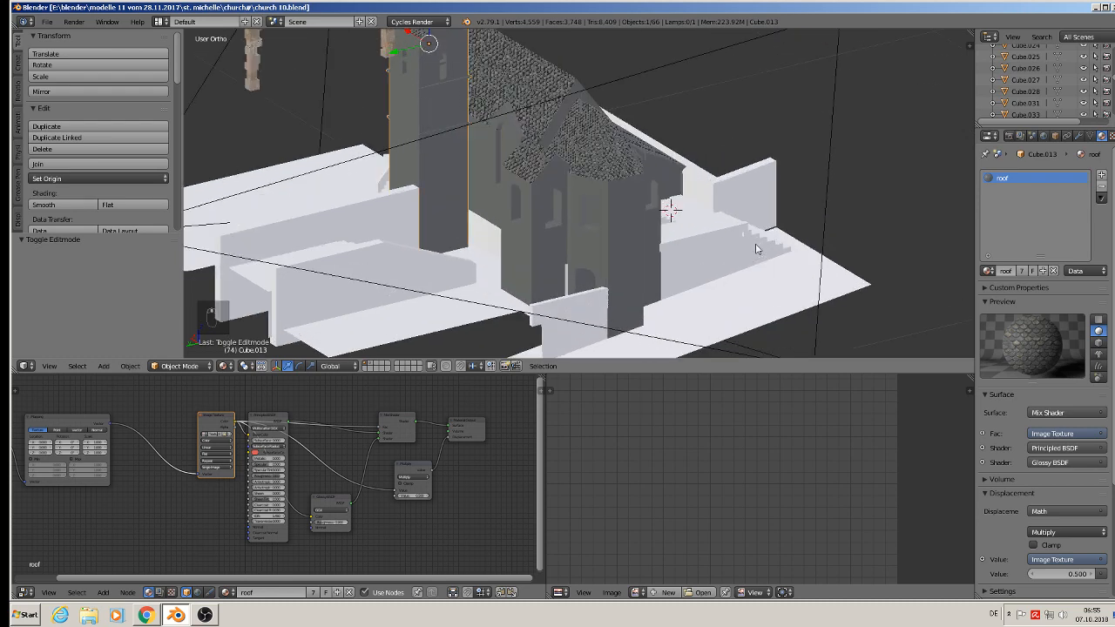
{"action": "middle_click_drag", "start_coordinate": [737, 239], "coordinate": [775, 243]}
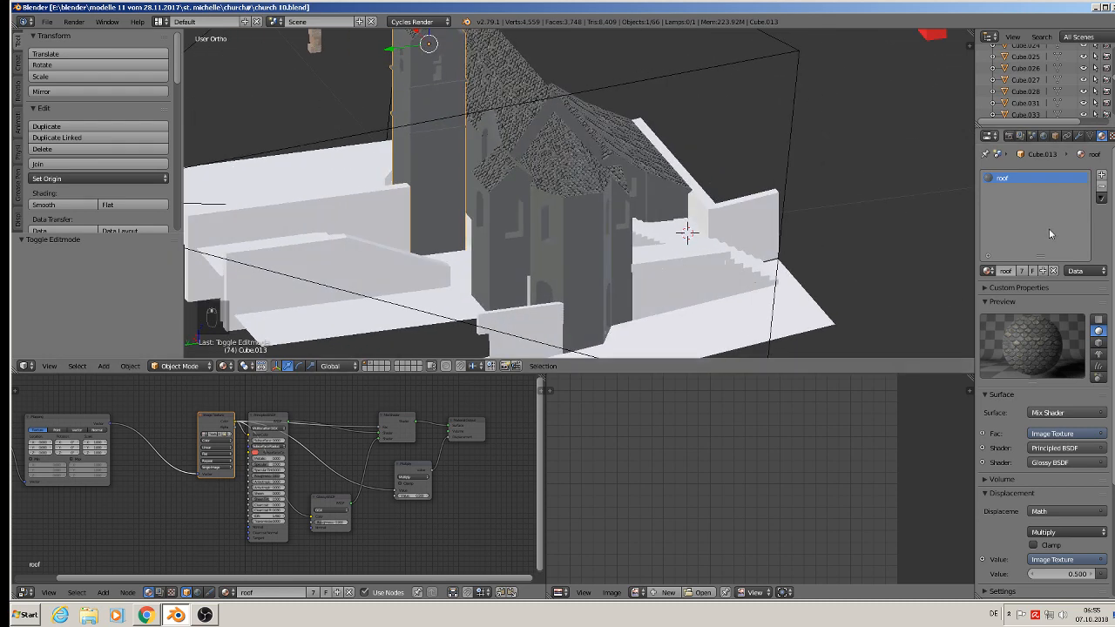
{"action": "left_click", "coordinate": [1102, 176]}
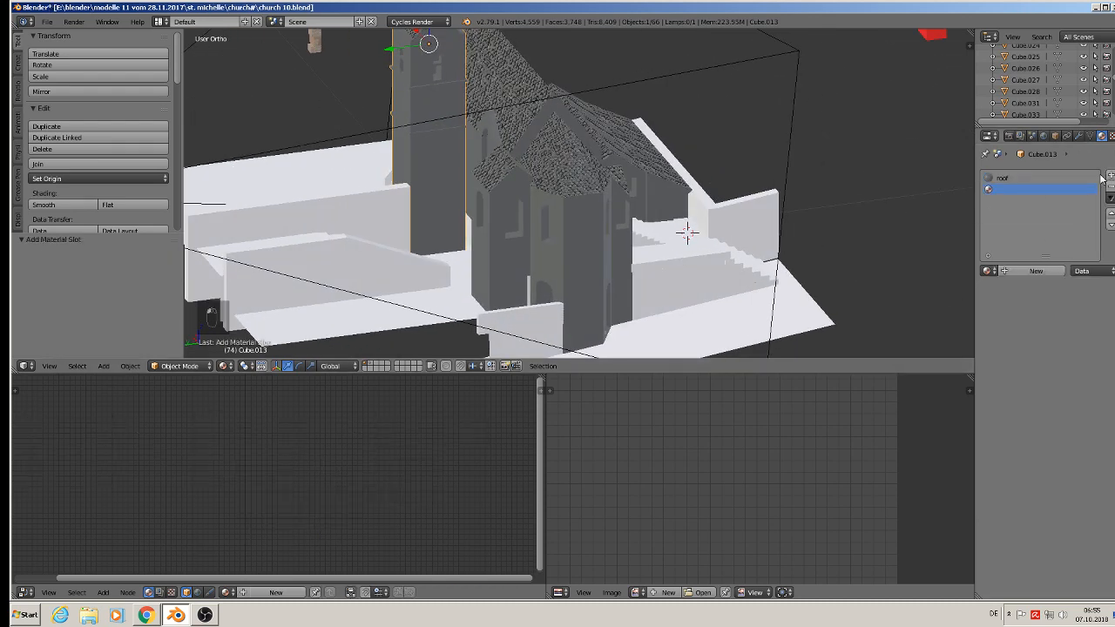
{"action": "left_click", "coordinate": [1018, 271]}
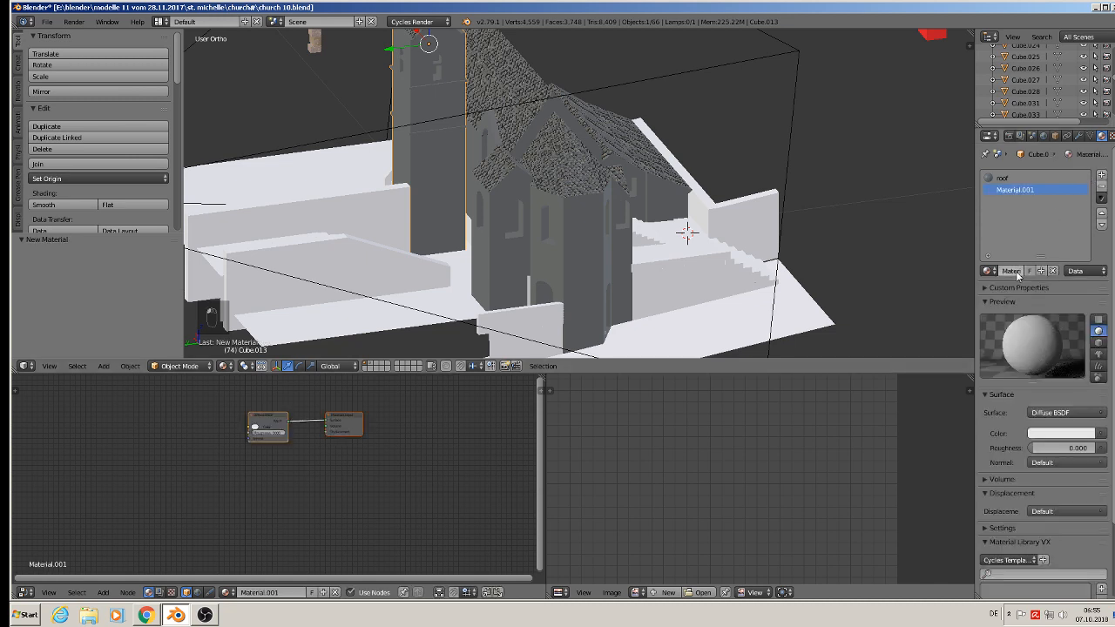
{"action": "double_click", "coordinate": [1013, 271]}
{"action": "key", "text": "BackSpace"}
{"action": "type", "text": "`"}
{"action": "key", "text": "BackSpace"}
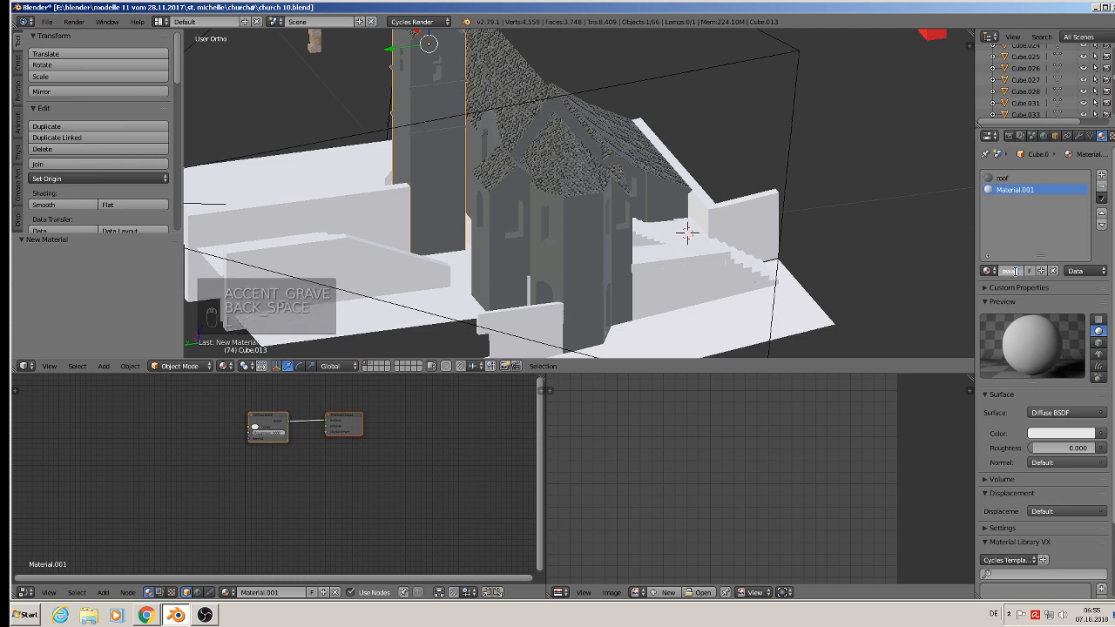
{"action": "type", "text": "stonewallmaterial"}
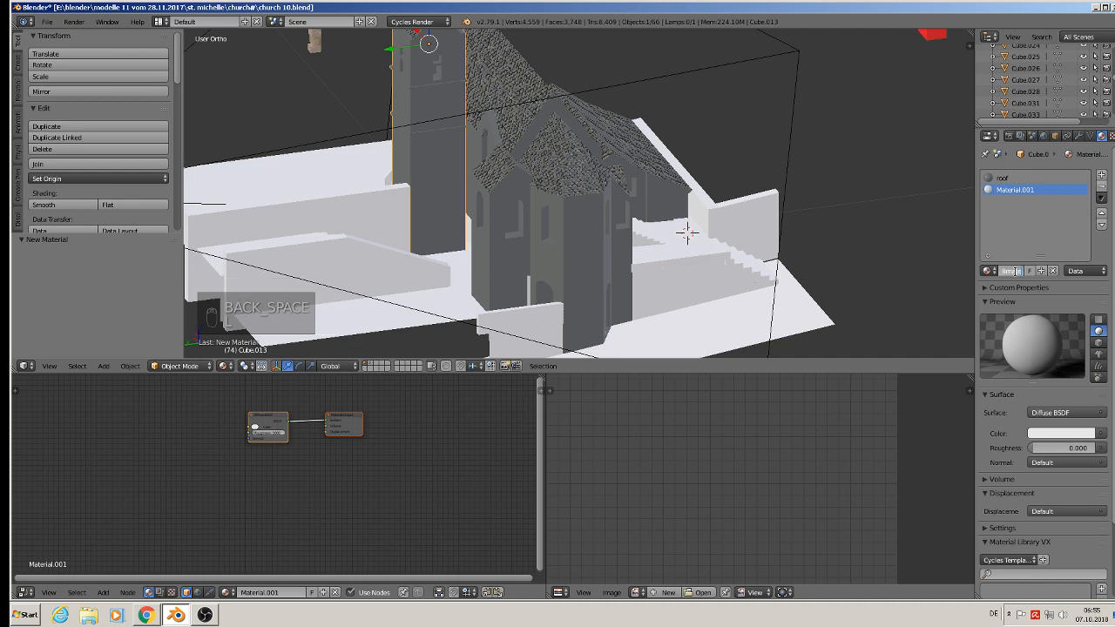
{"action": "key", "text": "Return"}
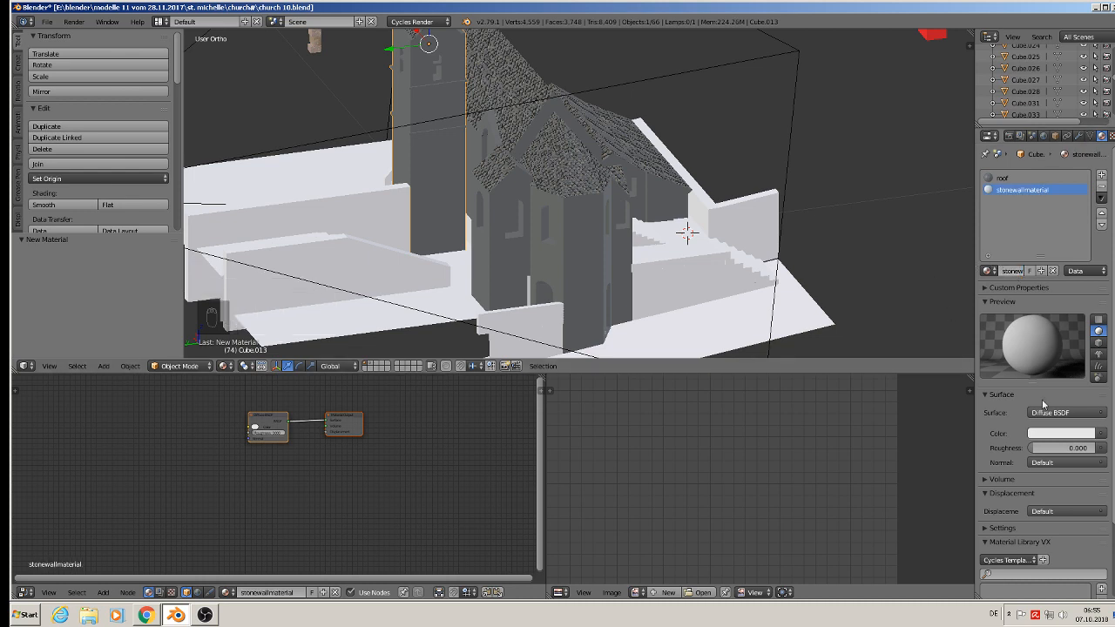
Copy all nodes of the roof material and paste them into stonewallmaterial.
{"action": "left_click", "coordinate": [1086, 412]}
{"action": "left_click", "coordinate": [1003, 179]}
{"action": "scroll", "coordinate": [327, 477], "scroll_direction": "down", "scroll_amount": 2}
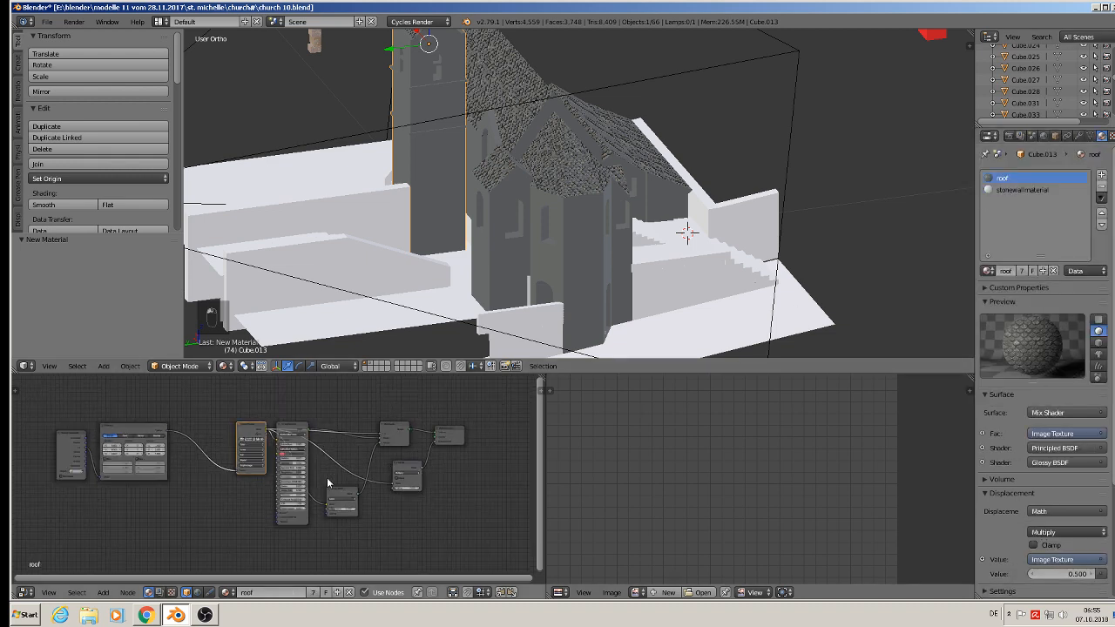
{"action": "scroll", "coordinate": [242, 479], "scroll_direction": "up", "scroll_amount": 1}
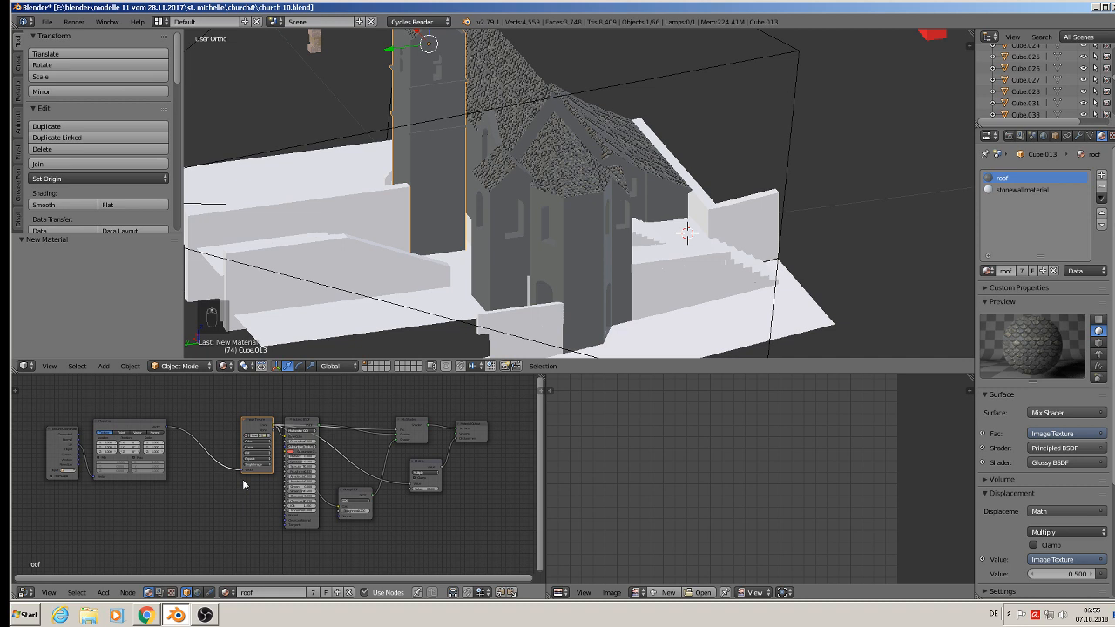
{"action": "key", "text": "a"}
{"action": "key", "text": "a"}
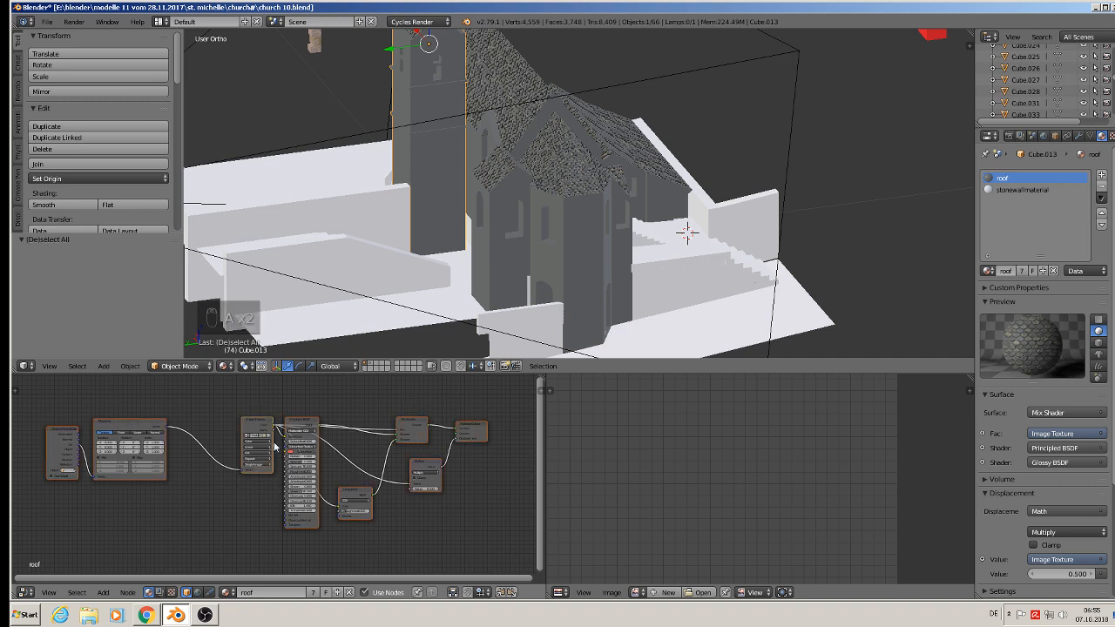
{"action": "key", "text": "ctrl+c"}
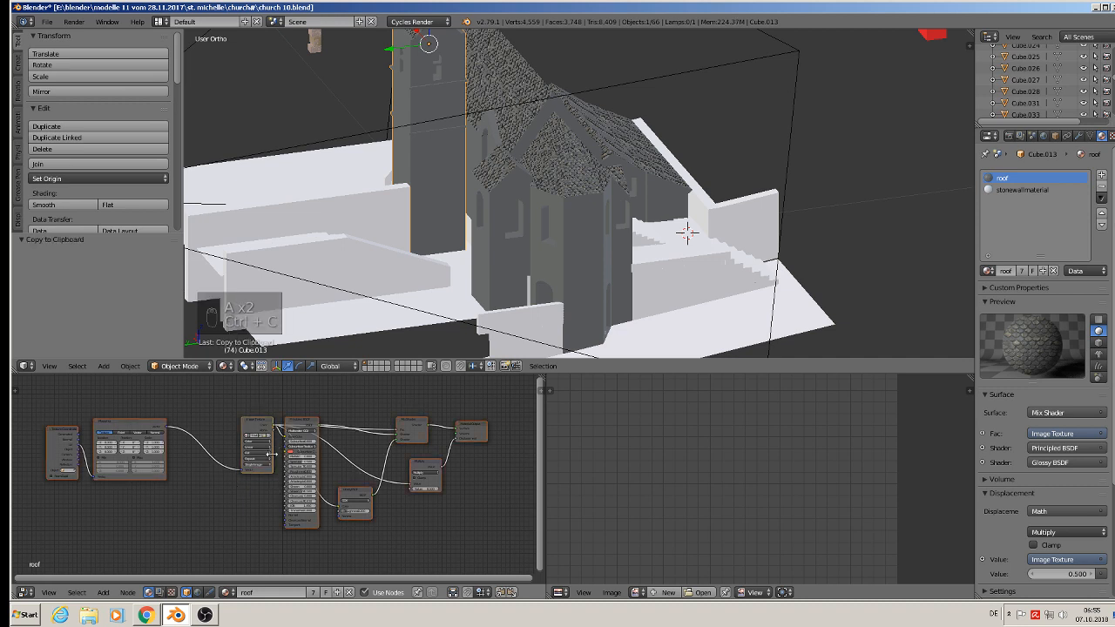
{"action": "left_click", "coordinate": [1010, 193]}
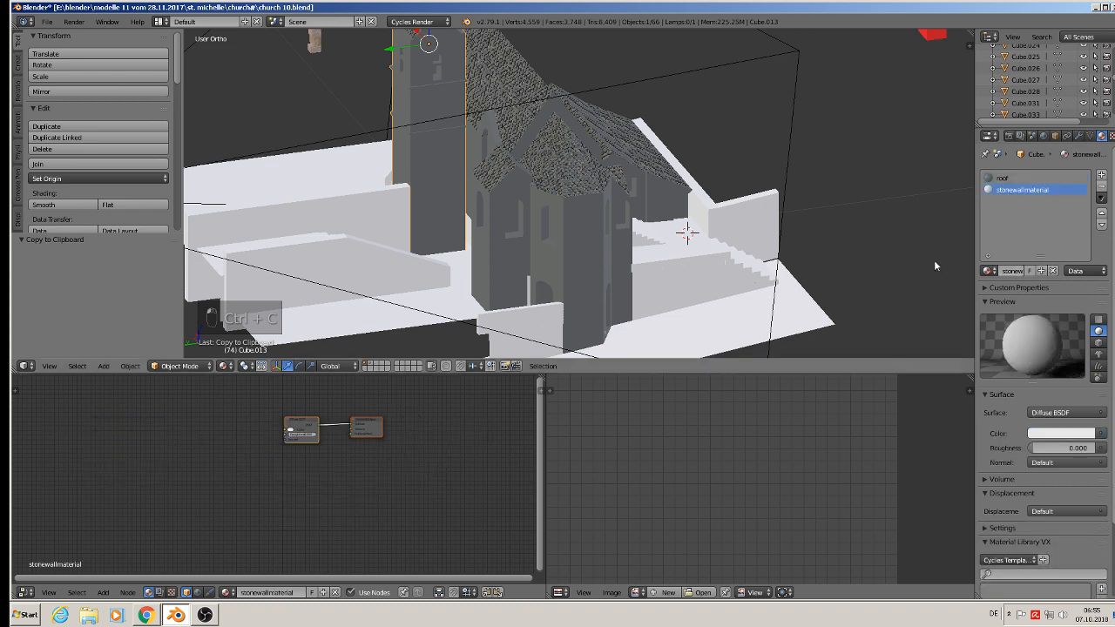
{"action": "key", "text": "ctrl+v"}
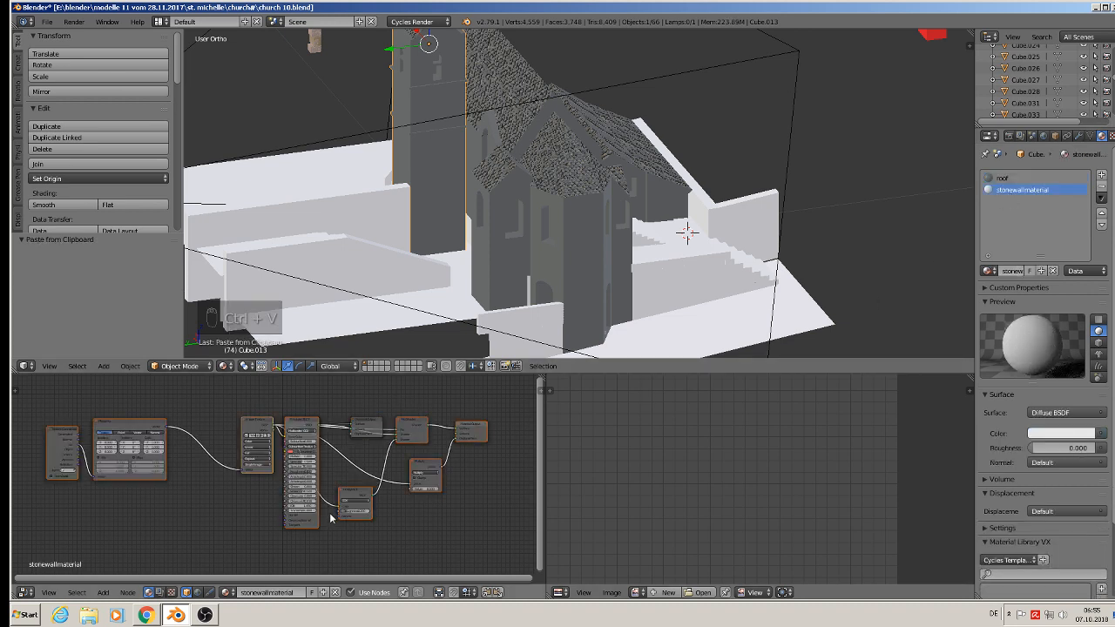
Delete the leftover default Material Output and Diffuse BSDF nodes from stonewallmaterial.
{"action": "left_click_drag", "start_coordinate": [365, 423], "coordinate": [309, 408]}
{"action": "scroll", "coordinate": [334, 409], "scroll_direction": "up", "scroll_amount": 2}
{"action": "key", "text": "x"}
{"action": "key", "text": "x"}
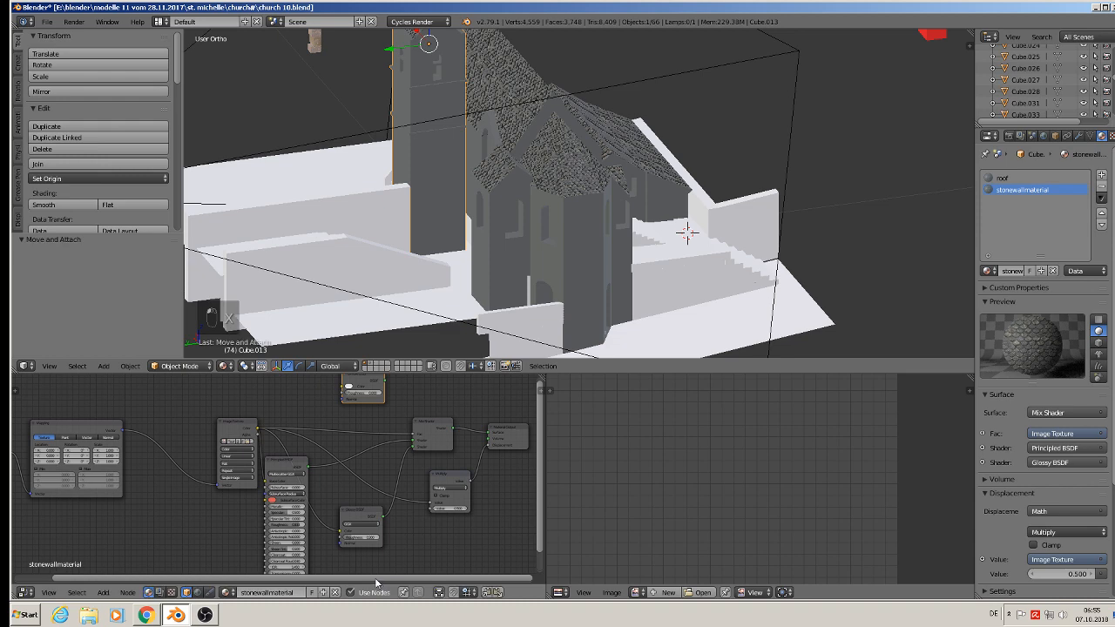
Move the Principled BSDF node further away from the Image Texture node in the stonewallmaterial node tree.
{"action": "left_click_drag", "start_coordinate": [296, 467], "coordinate": [315, 464]}
{"action": "scroll", "coordinate": [316, 491], "scroll_direction": "up", "scroll_amount": 3}
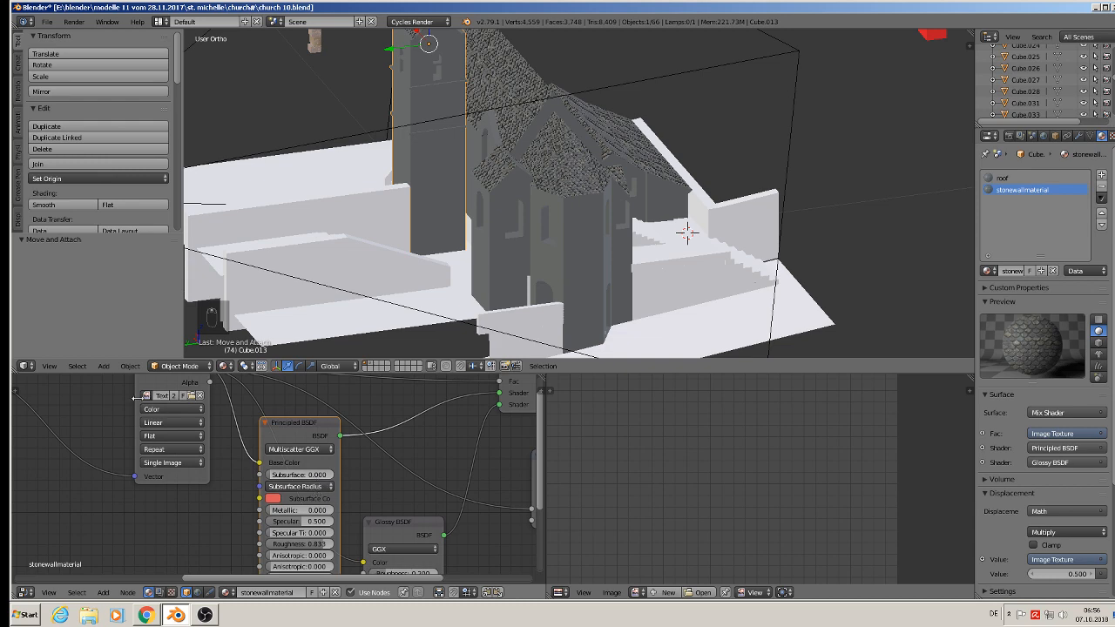
{"action": "middle_click_drag", "start_coordinate": [202, 409], "coordinate": [259, 461]}
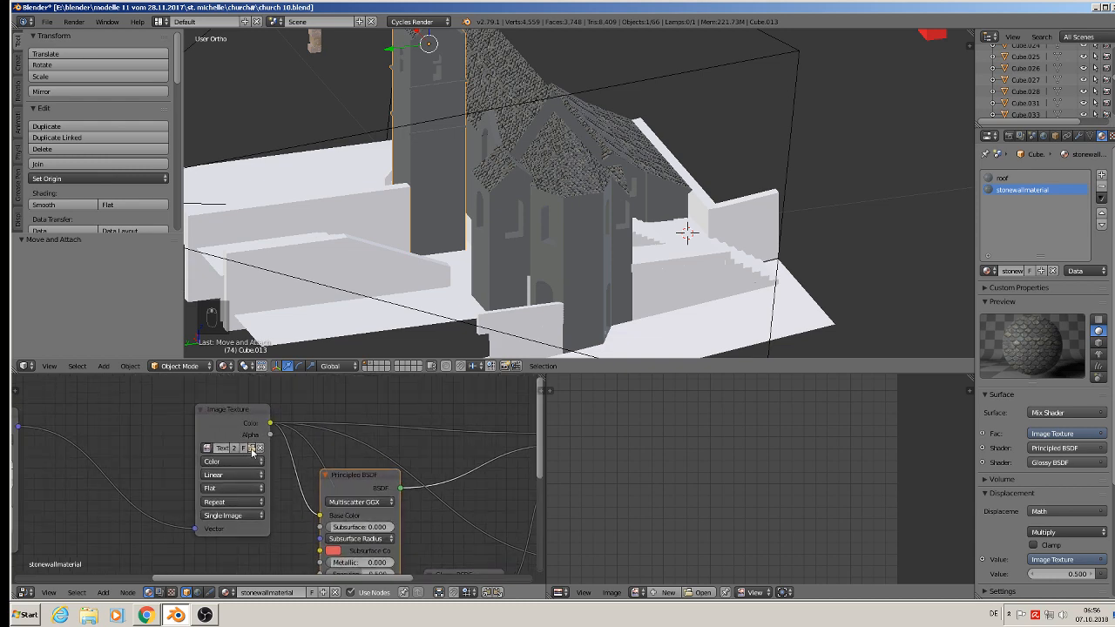
Replace the image in stonewallmaterial's Image Texture node with BrickMessy0200_15_S.jpg, choosing it from the file thumbnails.
{"action": "left_click", "coordinate": [251, 448]}
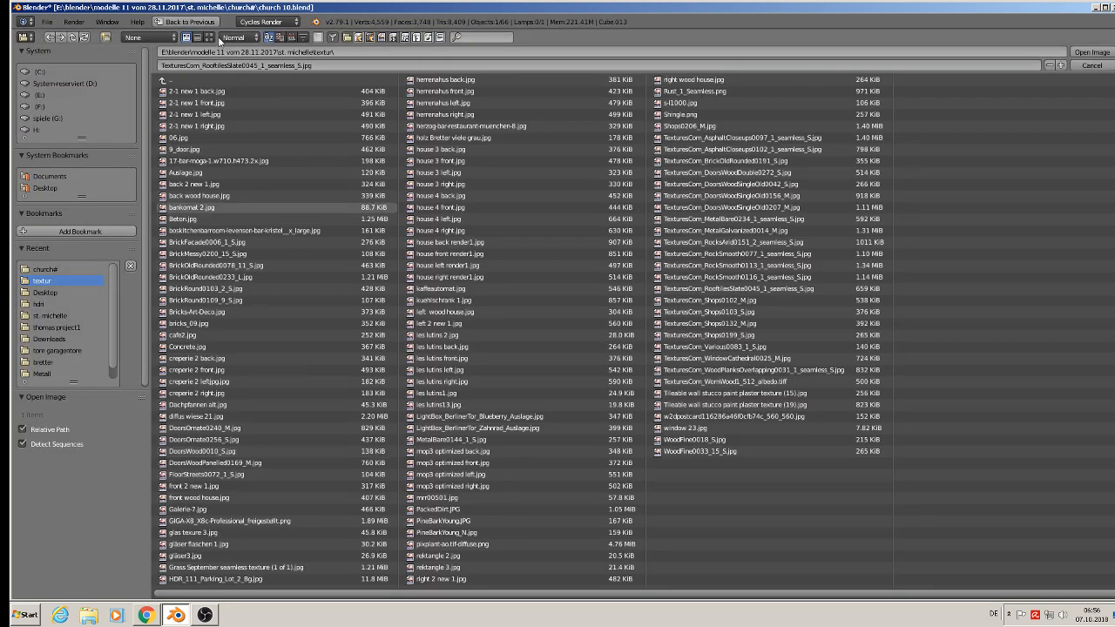
{"action": "left_click", "coordinate": [209, 36]}
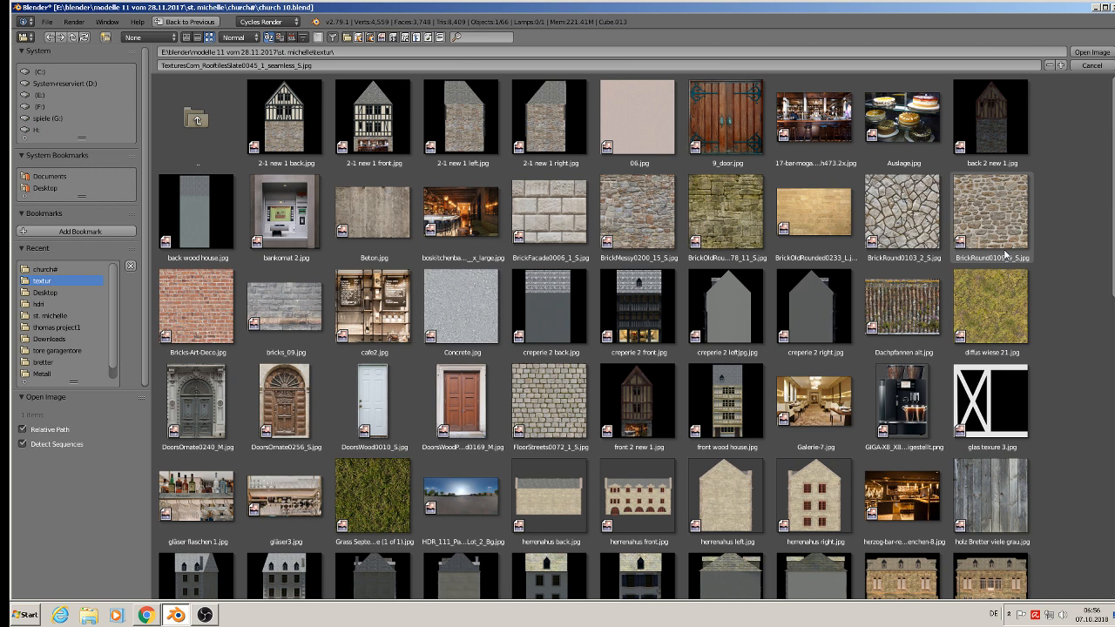
{"action": "double_click", "coordinate": [637, 235]}
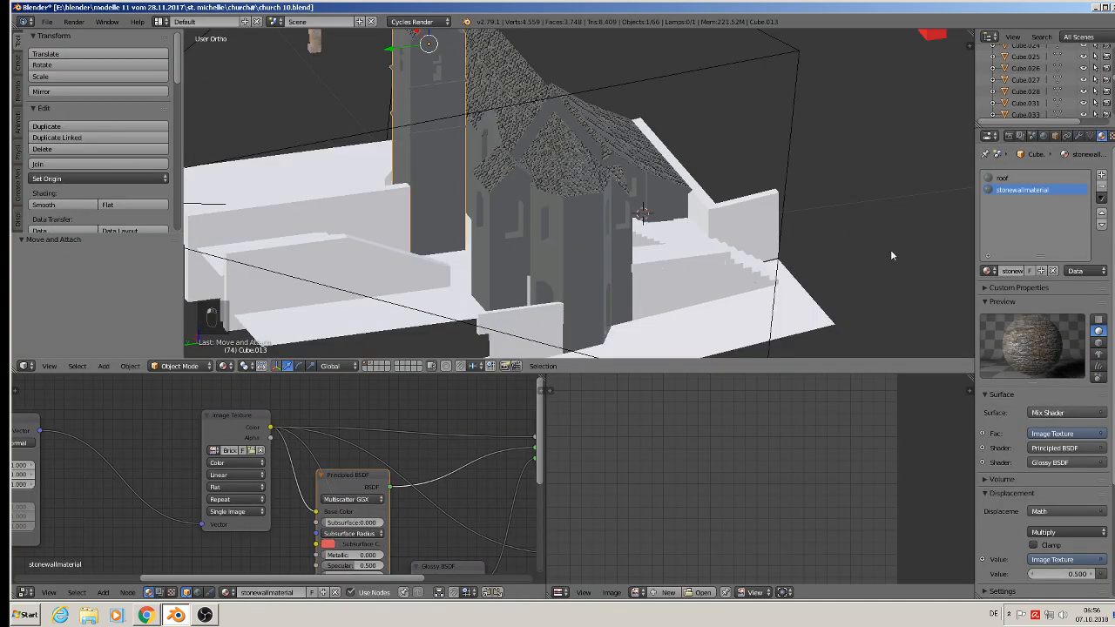
Select the three faces that make up the nave's front side wall around the arched windows in edit mode.
{"action": "scroll", "coordinate": [894, 262], "scroll_direction": "up", "scroll_amount": 2}
{"action": "middle_click_drag", "start_coordinate": [868, 270], "coordinate": [675, 222]}
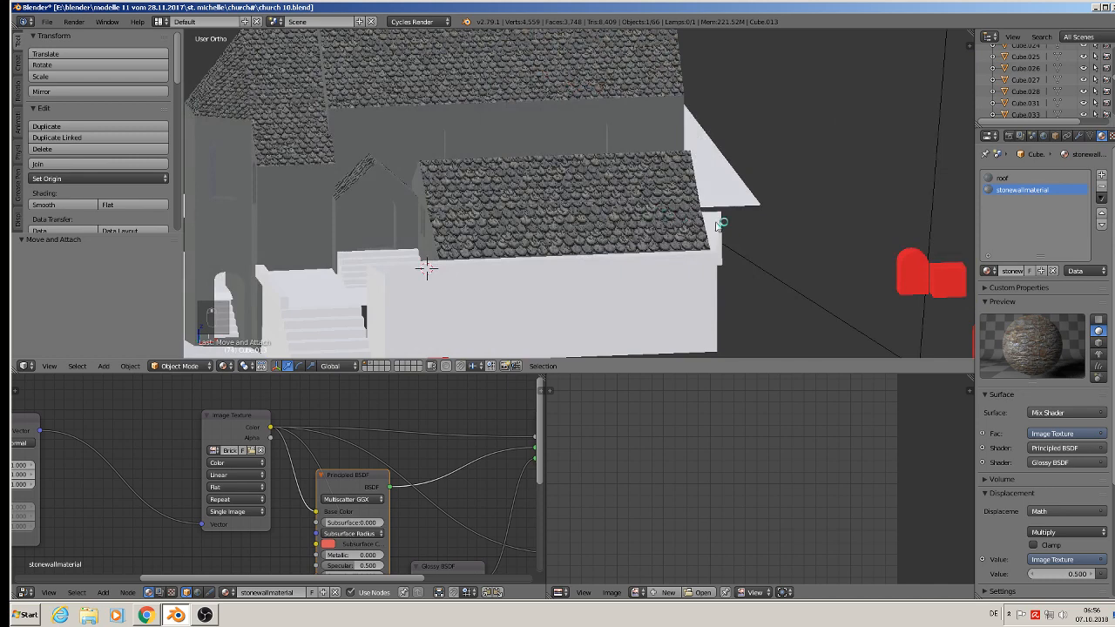
{"action": "key", "text": "KP_1"}
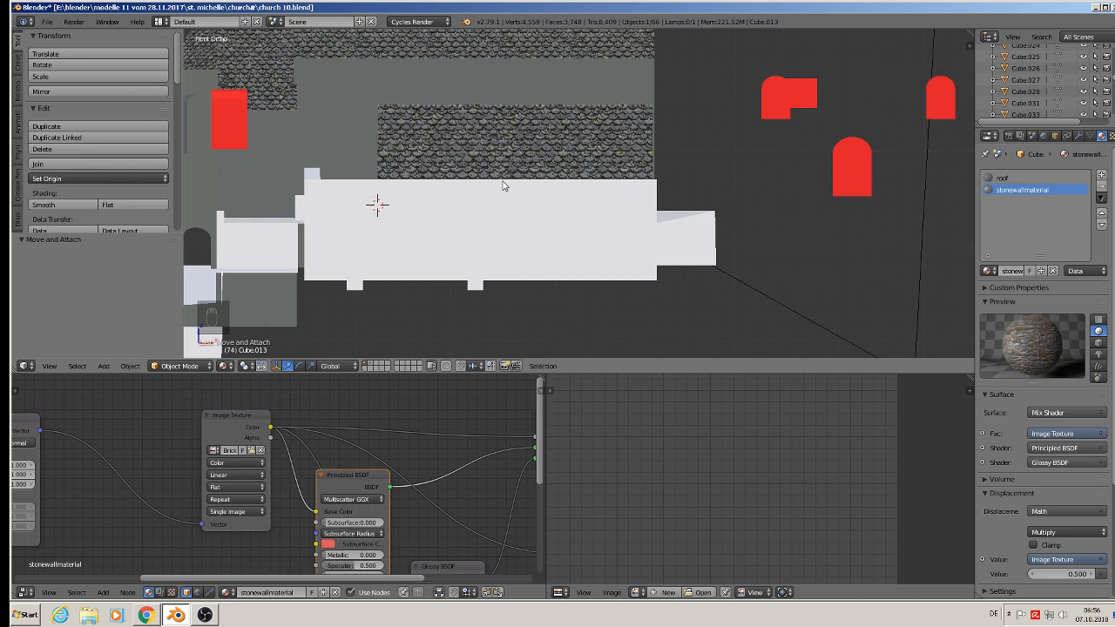
{"action": "key", "text": "Tab"}
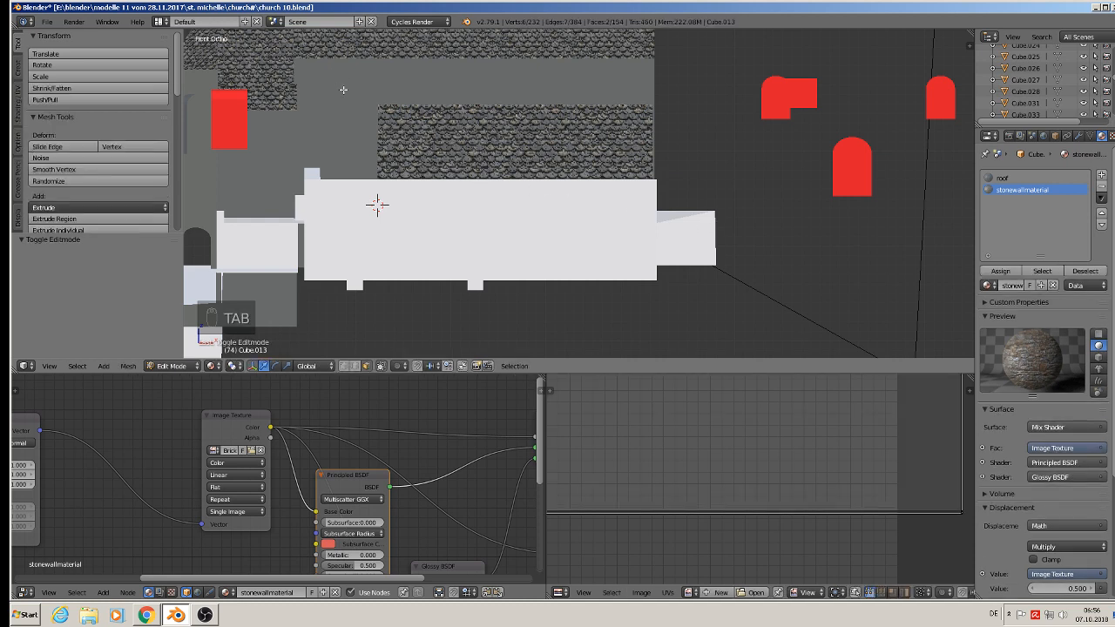
{"action": "key", "text": "Tab"}
{"action": "right_click", "coordinate": [347, 87]}
{"action": "key", "text": "Tab"}
{"action": "right_click", "coordinate": [365, 69]}
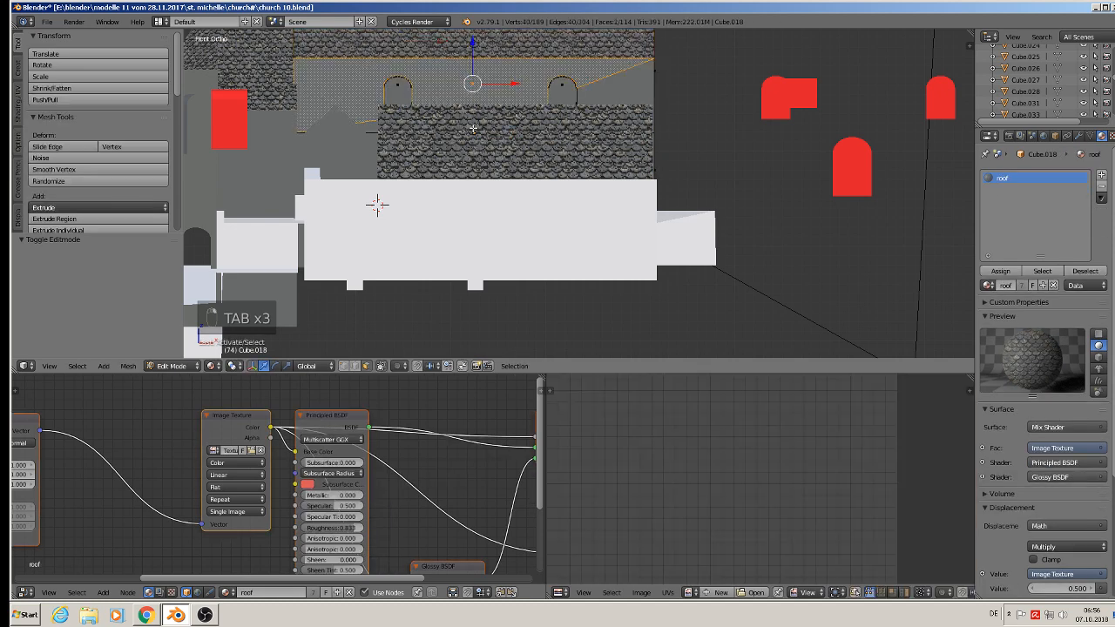
{"action": "middle_click_drag", "start_coordinate": [473, 128], "coordinate": [491, 155]}
{"action": "right_click", "coordinate": [611, 93], "text": "shift"}
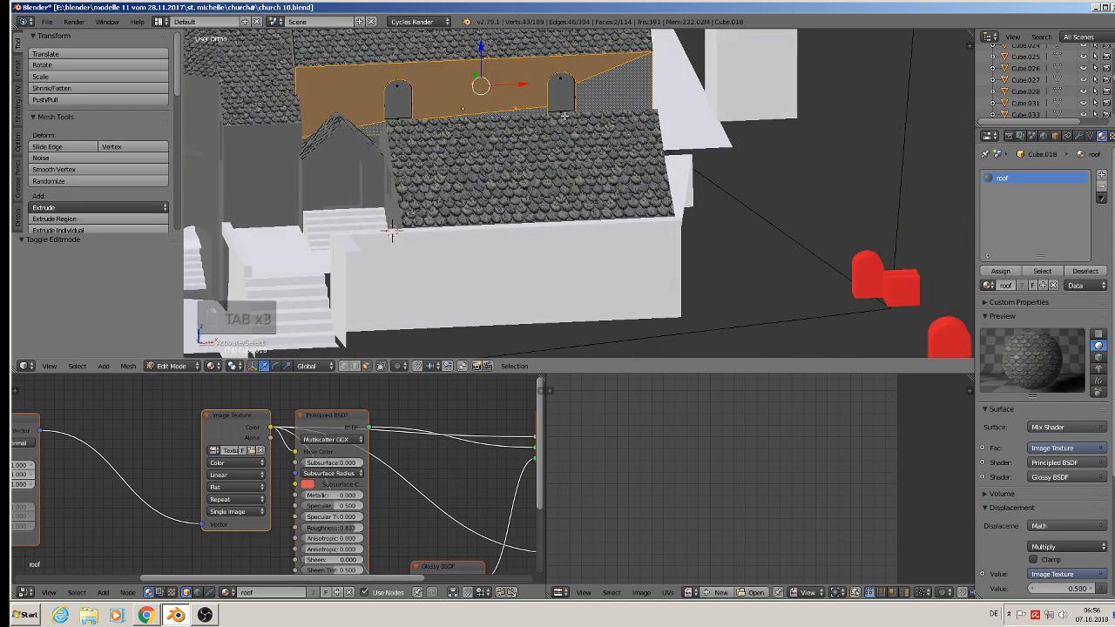
{"action": "scroll", "coordinate": [406, 161], "scroll_direction": "up", "scroll_amount": 1}
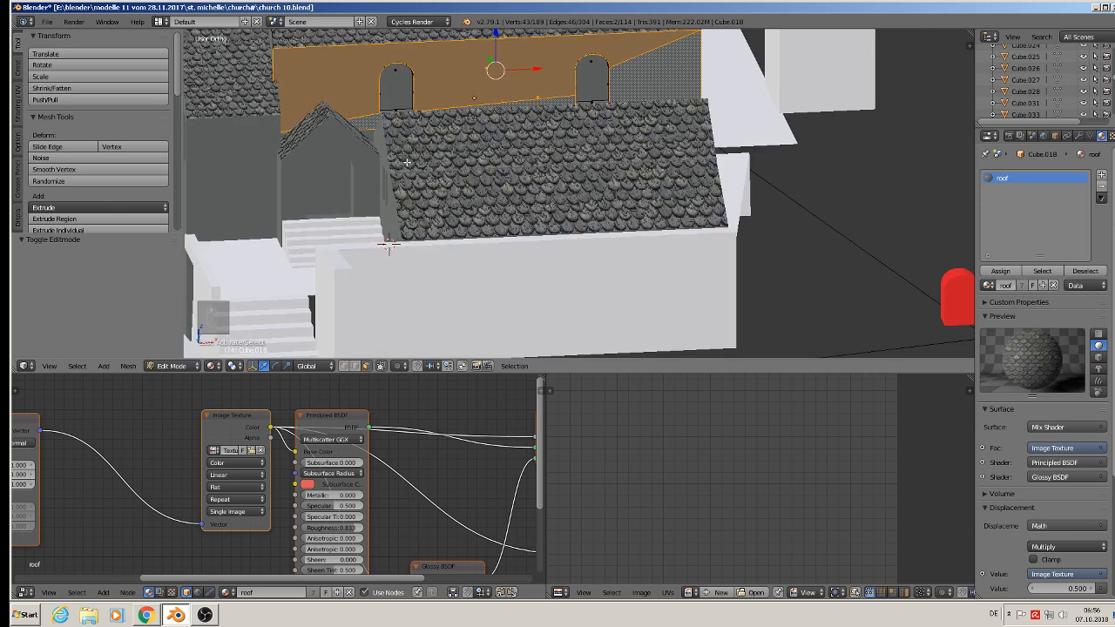
{"action": "right_click", "coordinate": [369, 134], "text": "shift"}
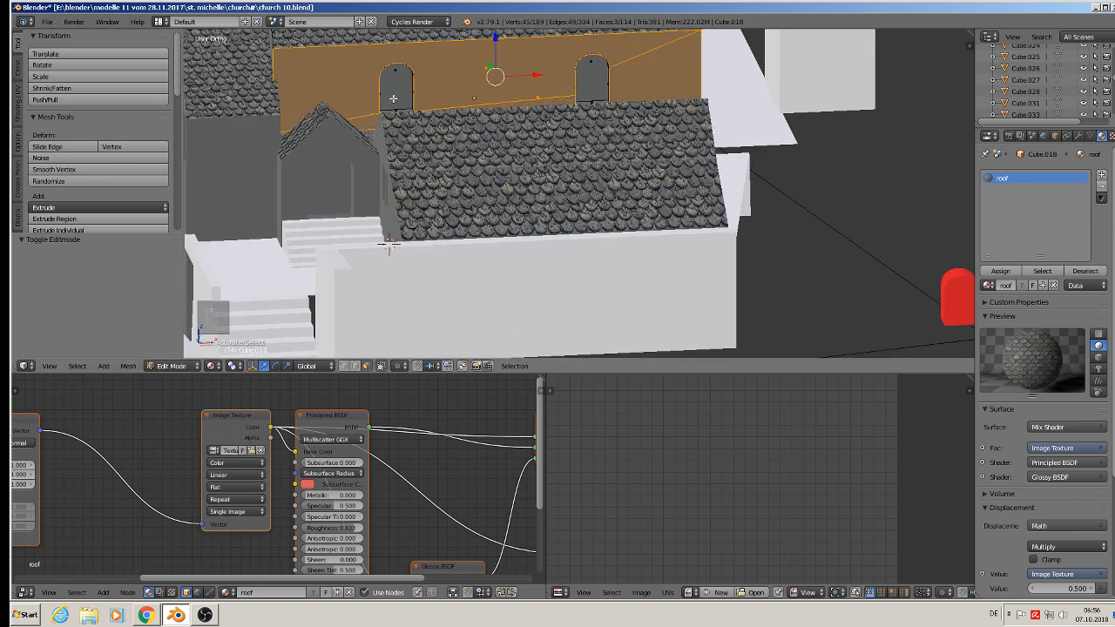
Add the nave's opposite side wall faces around the arched opening to the selection and return to the front view.
{"action": "middle_click_drag", "start_coordinate": [374, 132], "coordinate": [585, 93]}
{"action": "scroll", "coordinate": [583, 92], "scroll_direction": "up", "scroll_amount": 3}
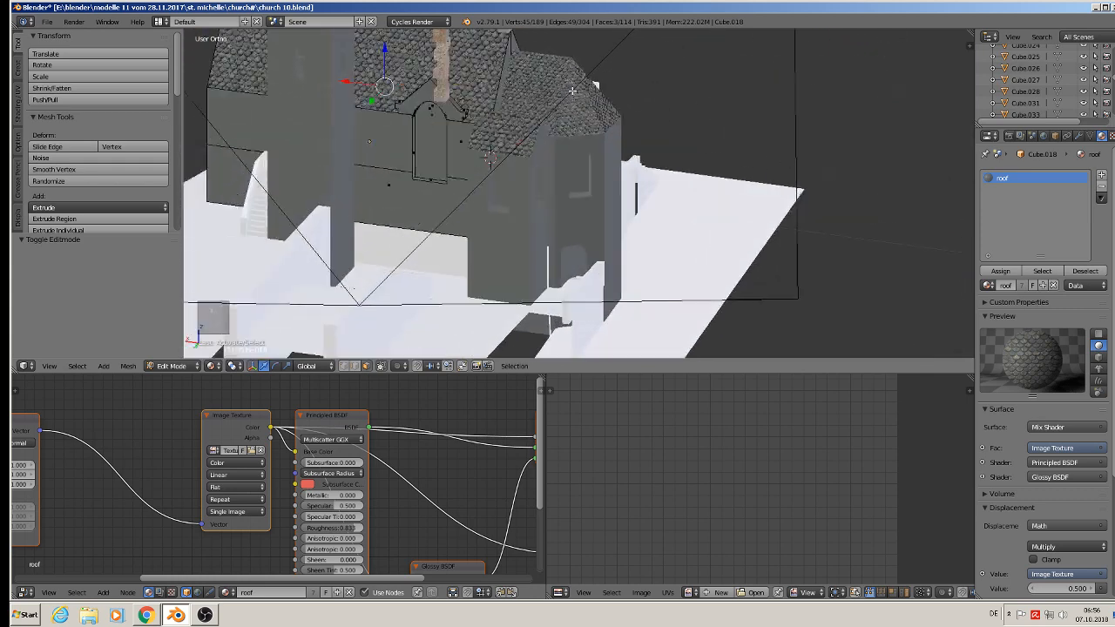
{"action": "right_click", "coordinate": [354, 151], "text": "shift"}
{"action": "right_click", "coordinate": [356, 218], "text": "shift"}
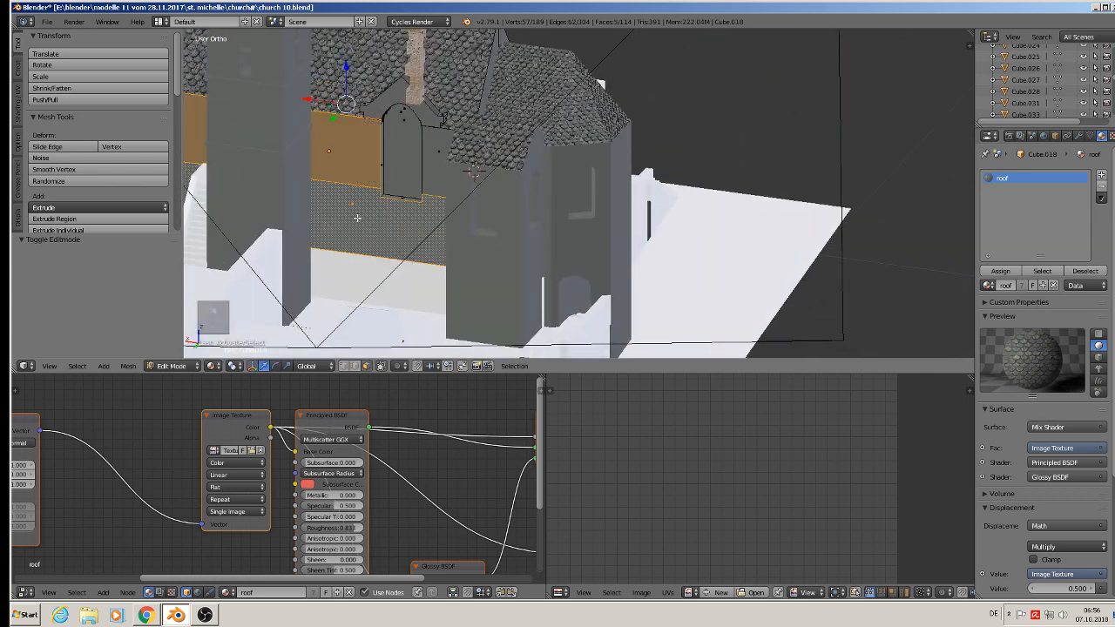
{"action": "right_click", "coordinate": [439, 166], "text": "shift"}
{"action": "middle_click_drag", "start_coordinate": [460, 216], "coordinate": [418, 188]}
{"action": "key", "text": "KP_1"}
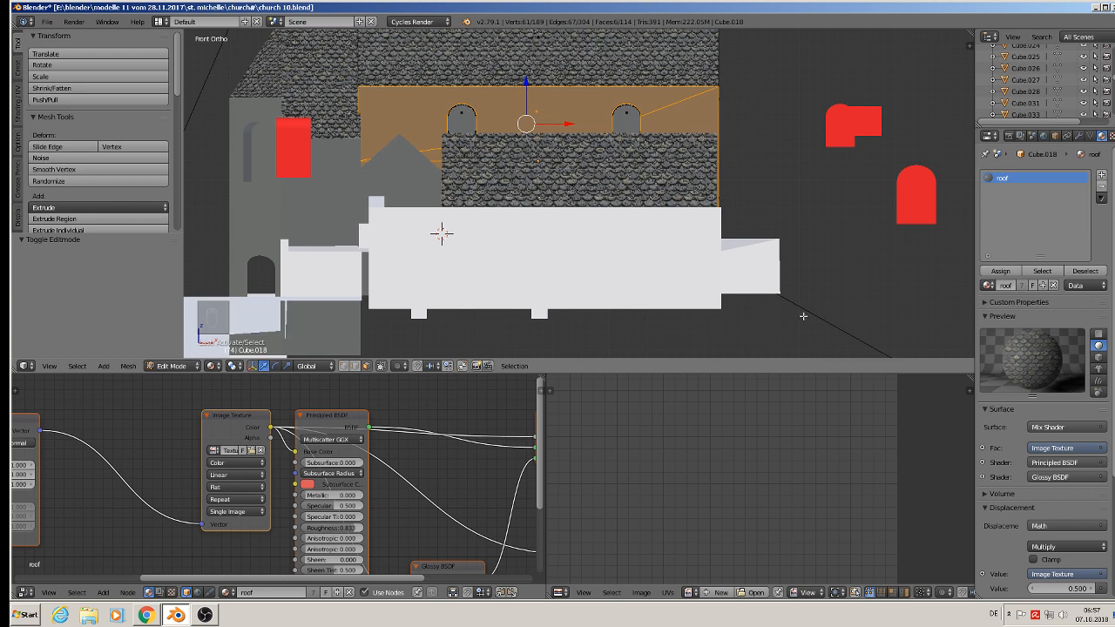
{"action": "left_click", "coordinate": [989, 287]}
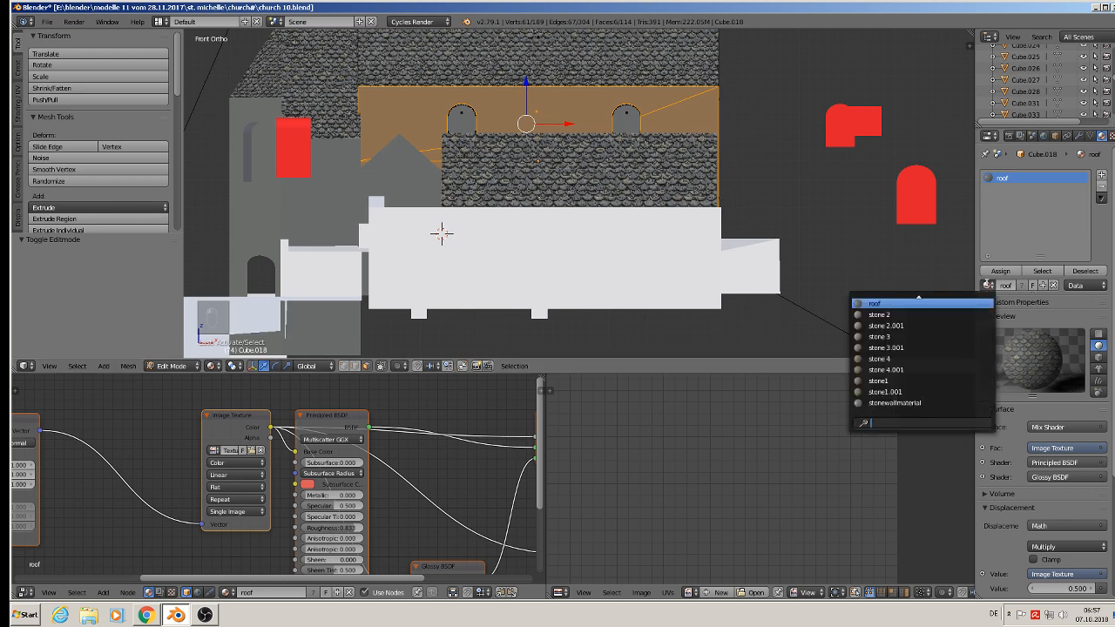
{"action": "left_click", "coordinate": [953, 403]}
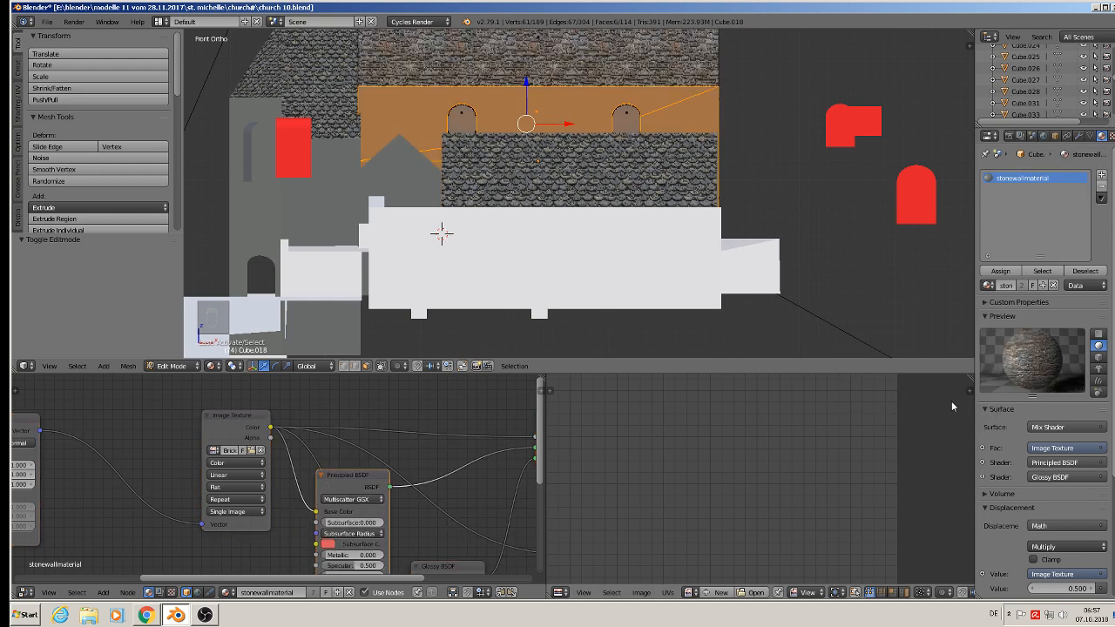
{"action": "key", "text": "ctrl+z"}
{"action": "key", "text": "ctrl+z"}
{"action": "key", "text": "ctrl+z"}
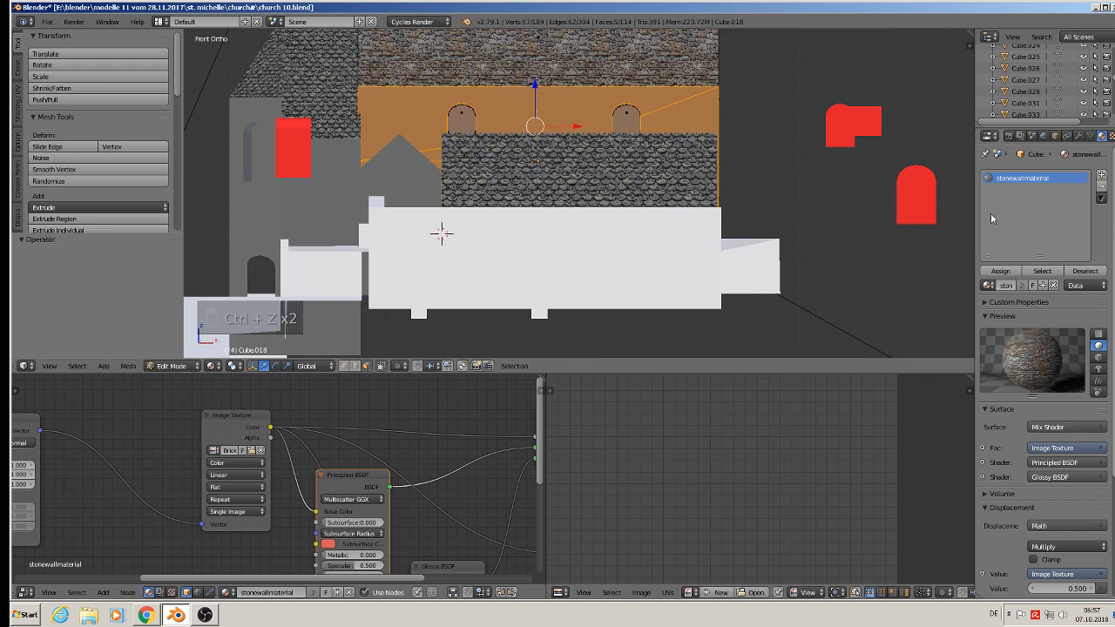
{"action": "left_click", "coordinate": [988, 285]}
{"action": "left_click", "coordinate": [972, 303]}
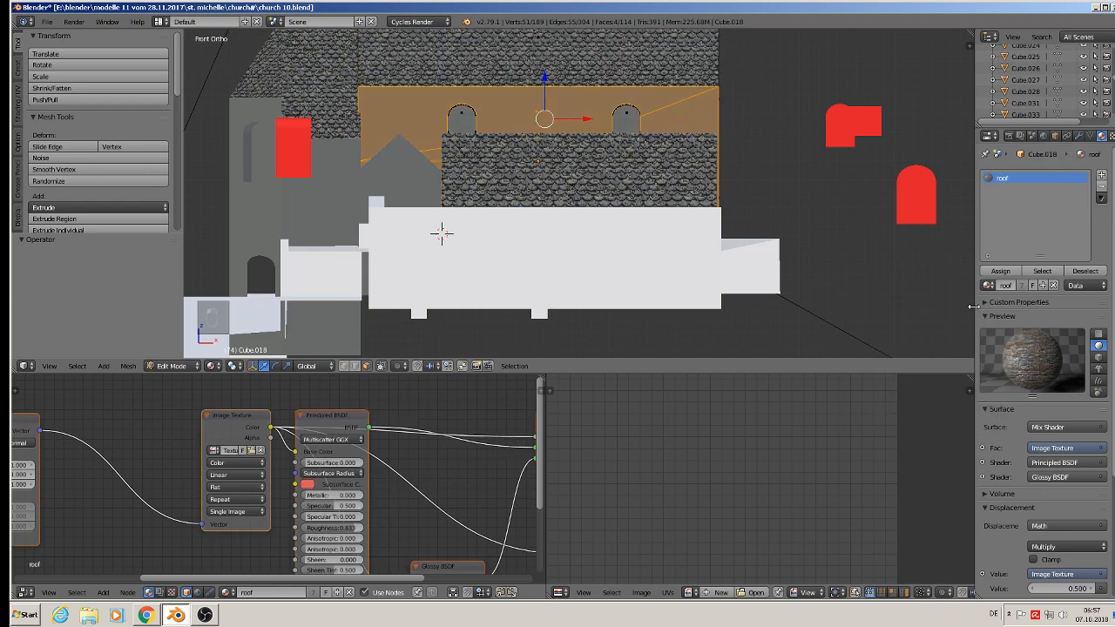
Add a second material slot with stonewallmaterial to the nave and assign it to the side wall faces on both sides.
{"action": "middle_click_drag", "start_coordinate": [610, 235], "coordinate": [941, 209]}
{"action": "right_click", "coordinate": [612, 188], "text": "shift"}
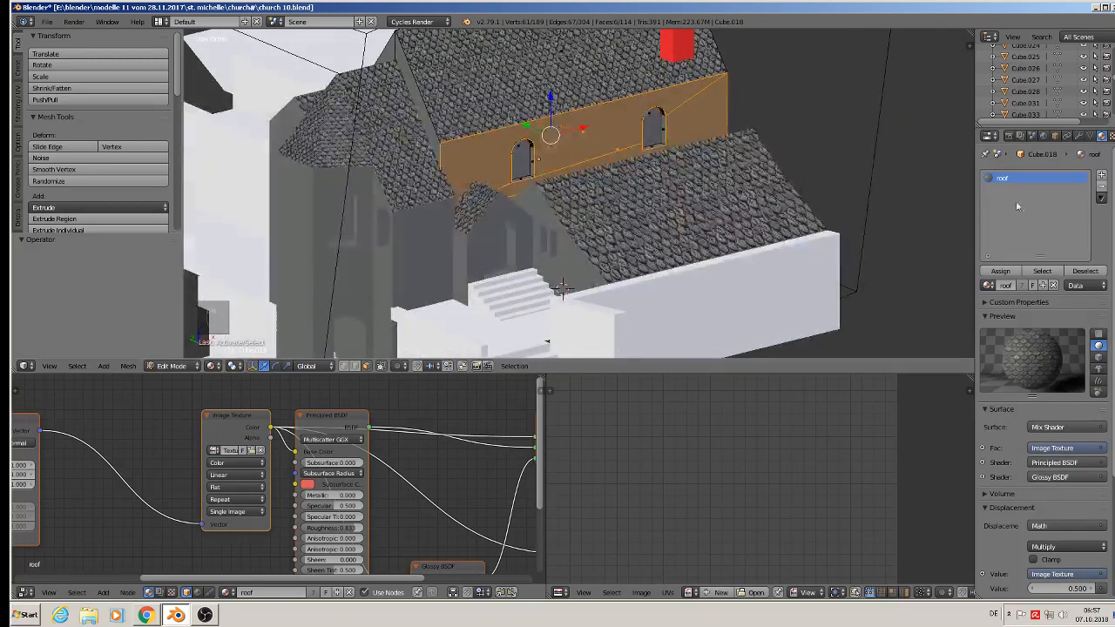
{"action": "left_click", "coordinate": [1101, 177]}
{"action": "key", "text": "KP_1"}
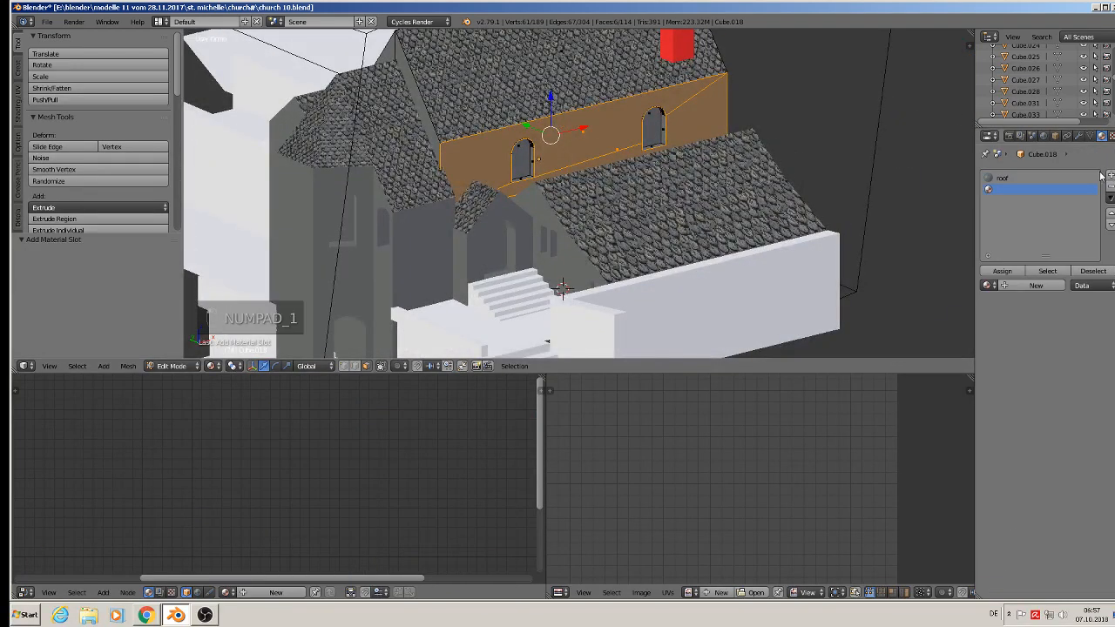
{"action": "key", "text": "KP_1"}
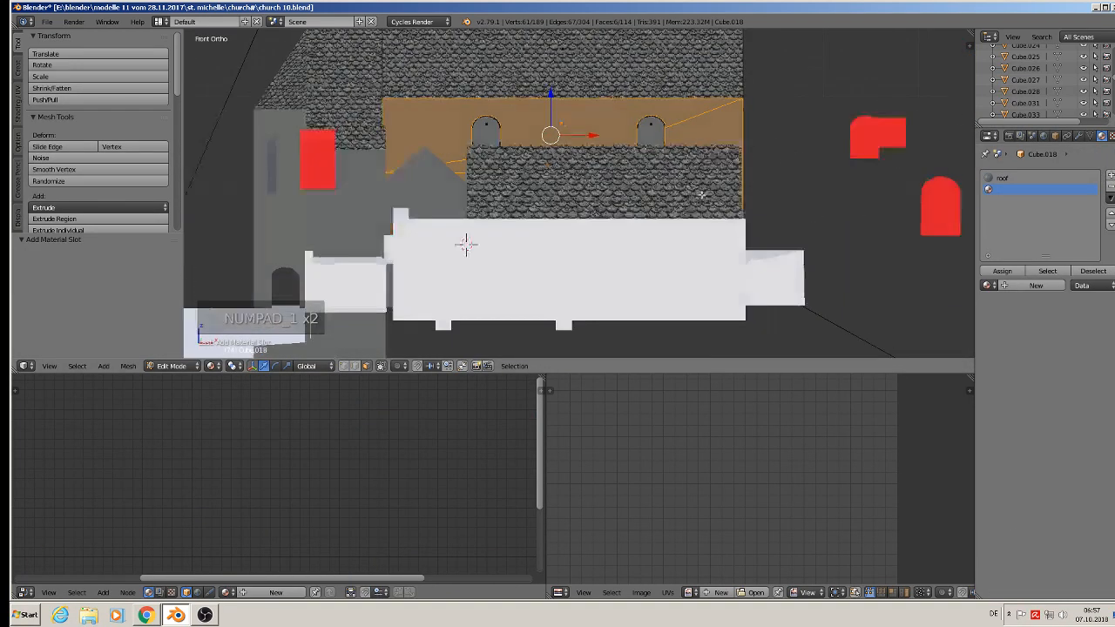
{"action": "left_click", "coordinate": [988, 285]}
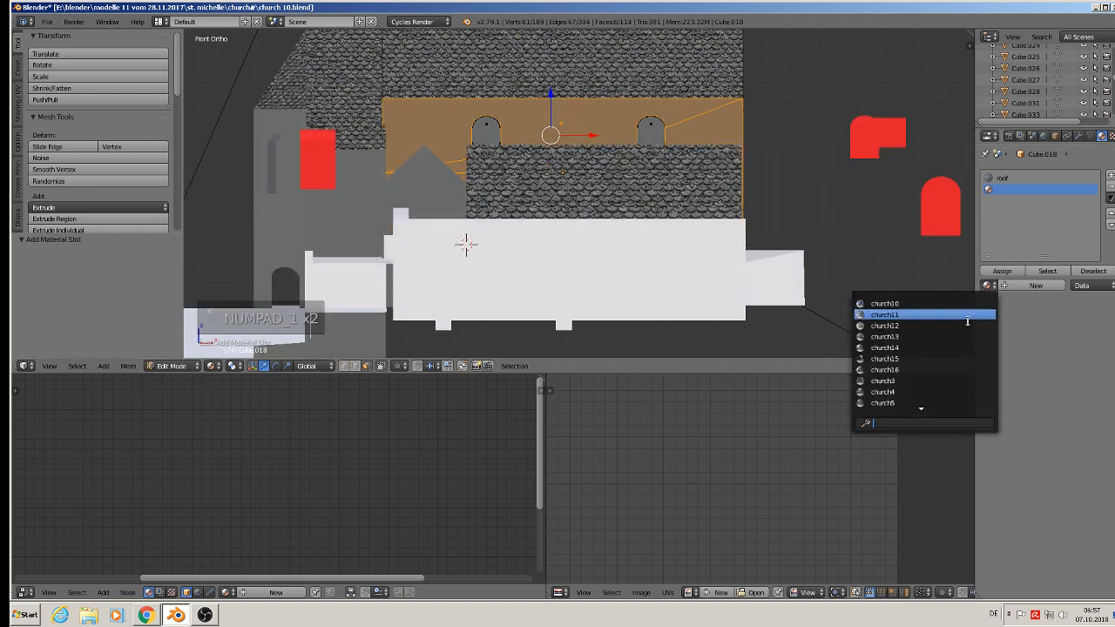
{"action": "type", "text": "s"}
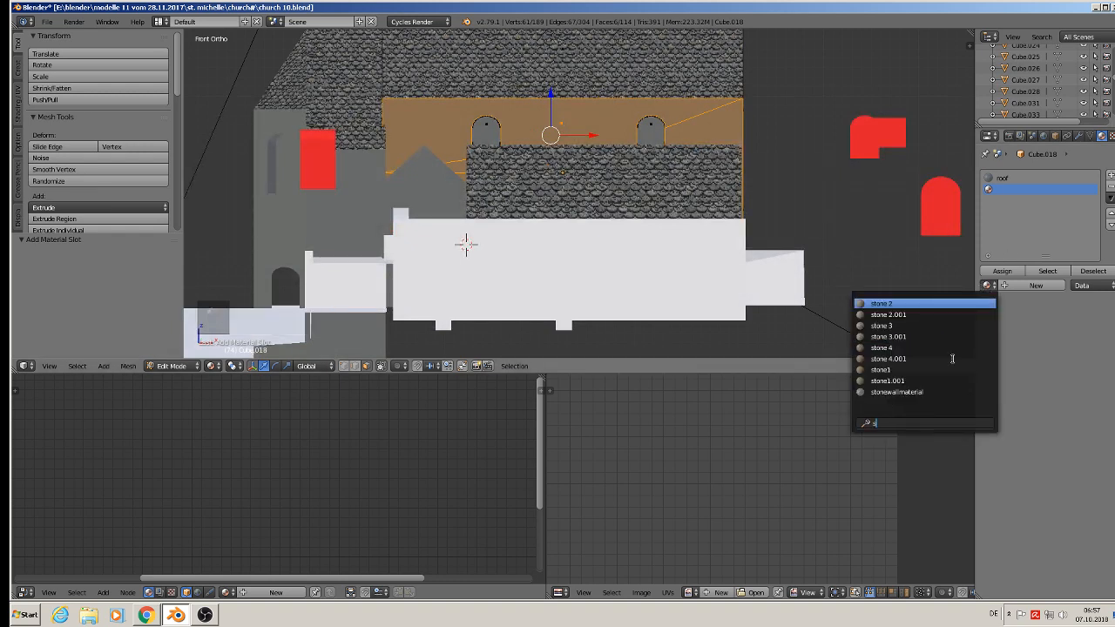
{"action": "left_click", "coordinate": [924, 391]}
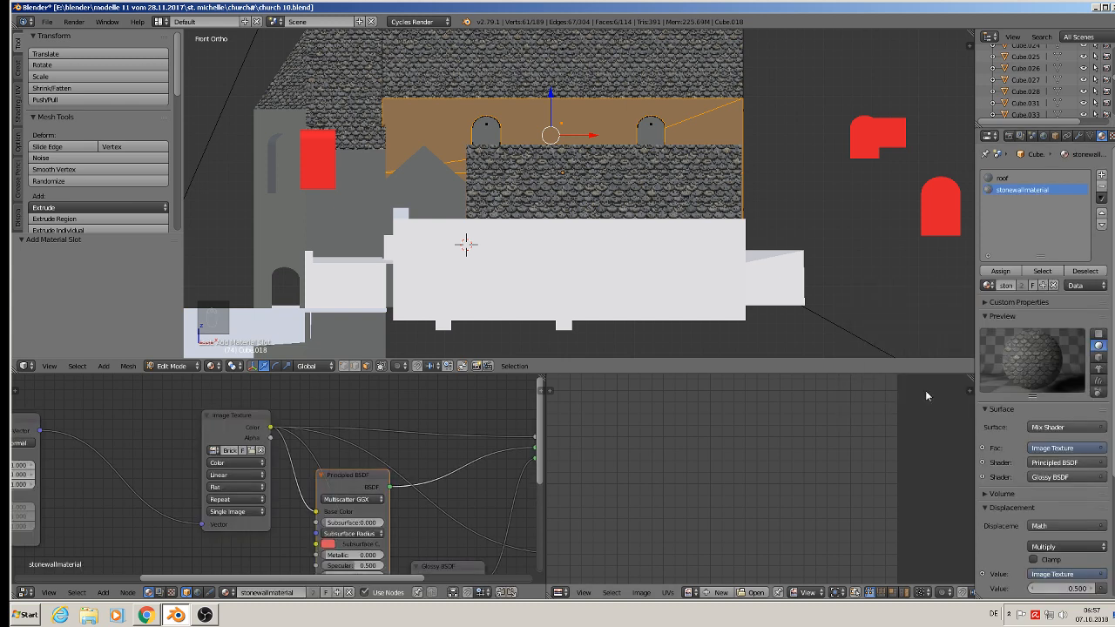
{"action": "left_click", "coordinate": [1001, 272]}
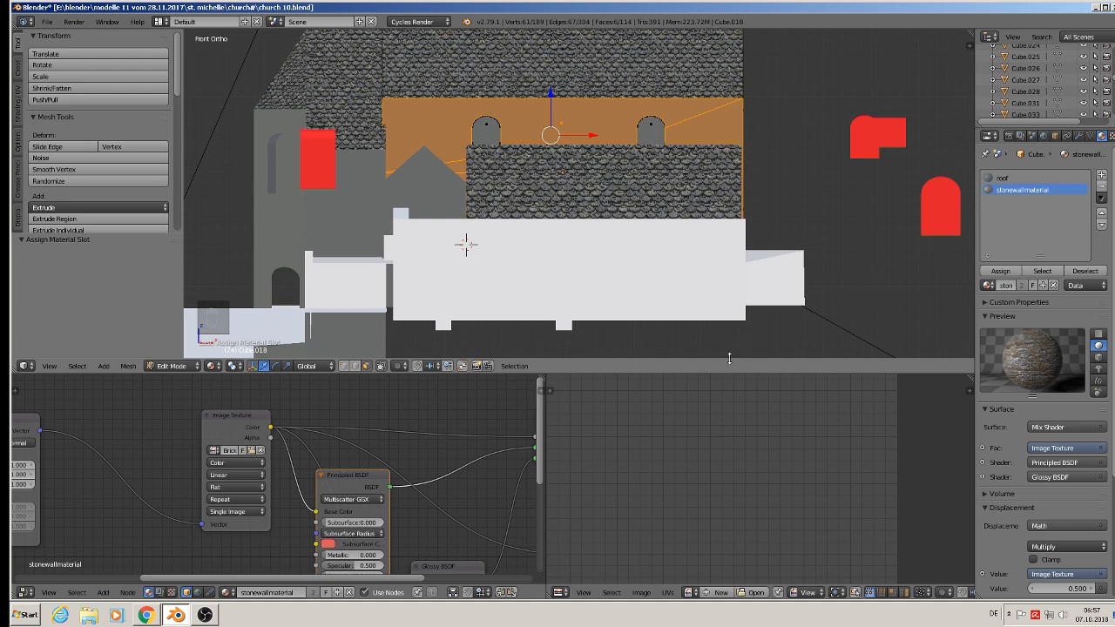
Unwrap the selected nave wall faces with Project From View in the front view.
{"action": "scroll", "coordinate": [708, 182], "scroll_direction": "down", "scroll_amount": 3}
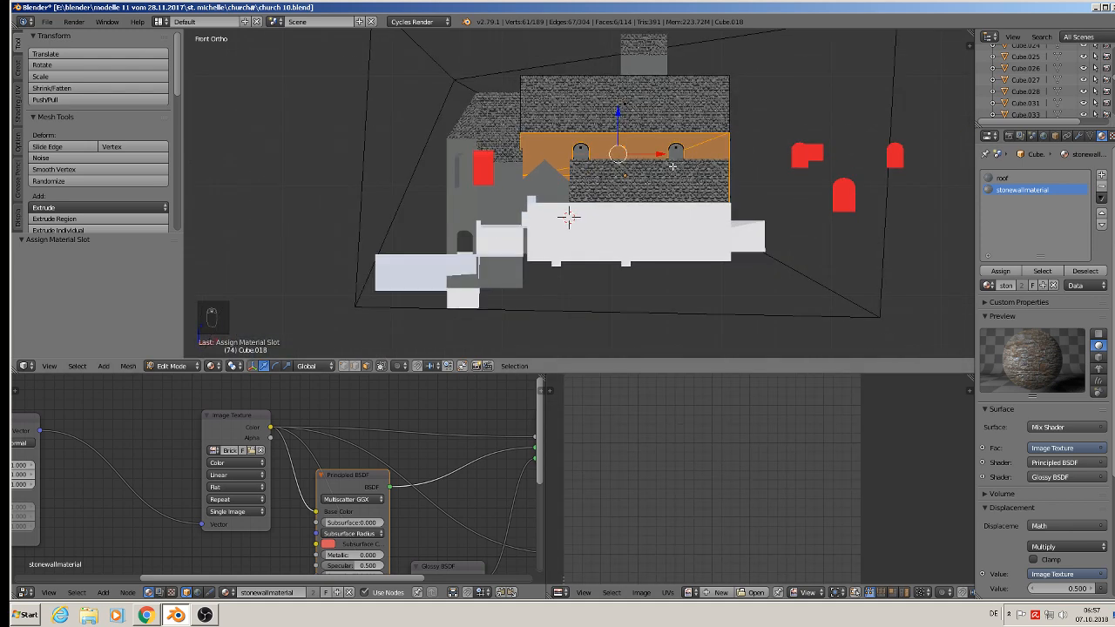
{"action": "key", "text": "u"}
{"action": "left_click", "coordinate": [672, 166]}
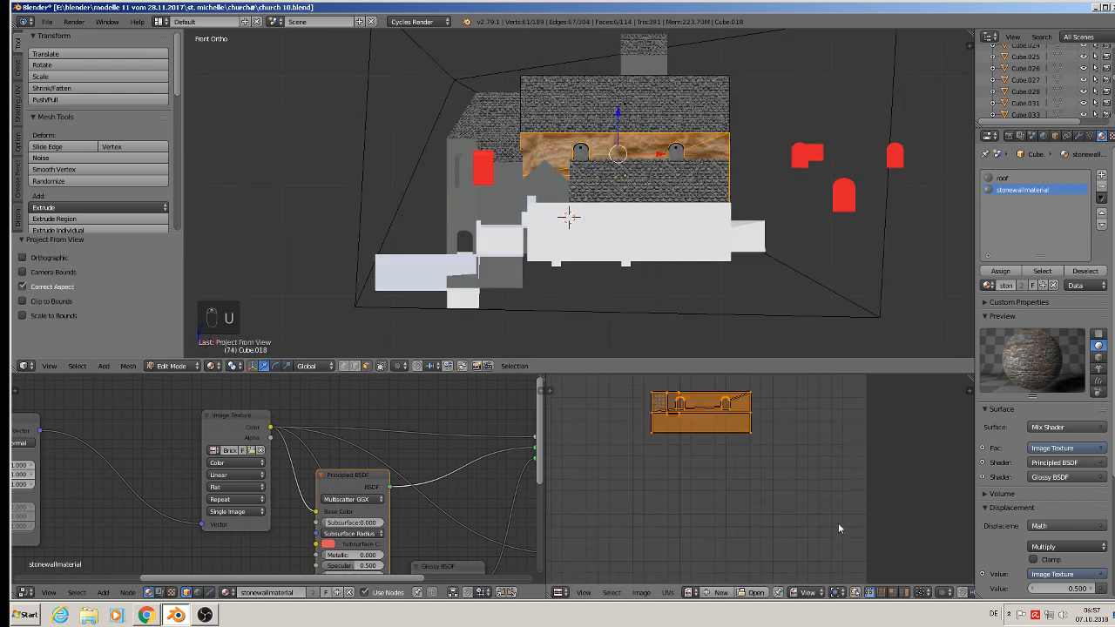
Scale up the nave walls' UVs by about 7.77 and again by about 2.65, and leave edit mode.
{"action": "middle_click_drag", "start_coordinate": [752, 441], "coordinate": [764, 506]}
{"action": "scroll", "coordinate": [762, 496], "scroll_direction": "up", "scroll_amount": 3}
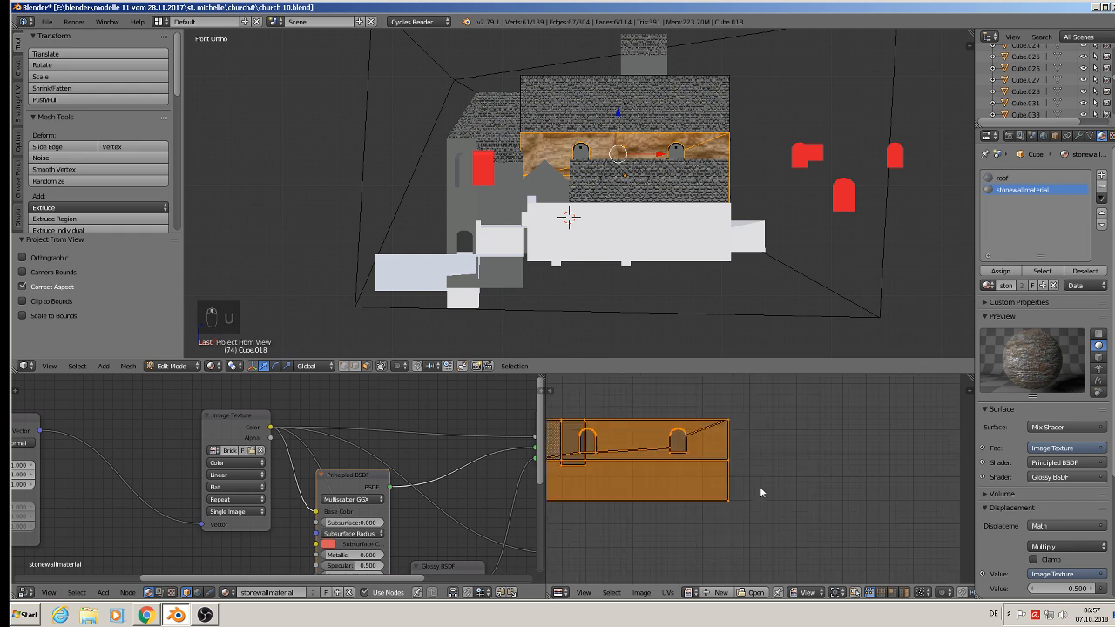
{"action": "key", "text": "s"}
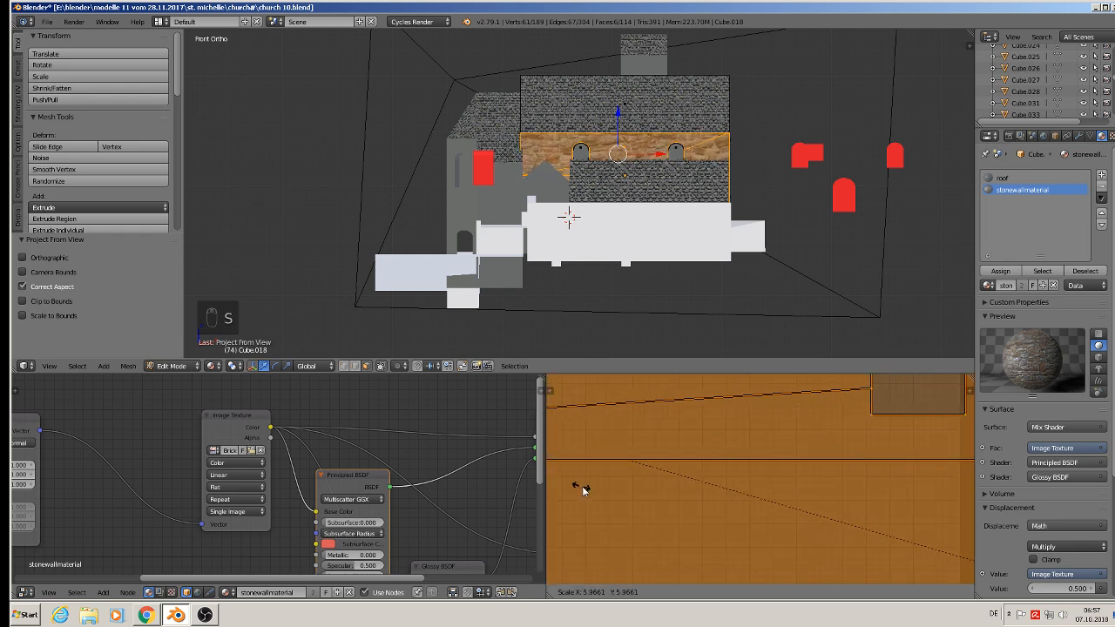
{"action": "left_click", "coordinate": [661, 440]}
{"action": "key", "text": "s"}
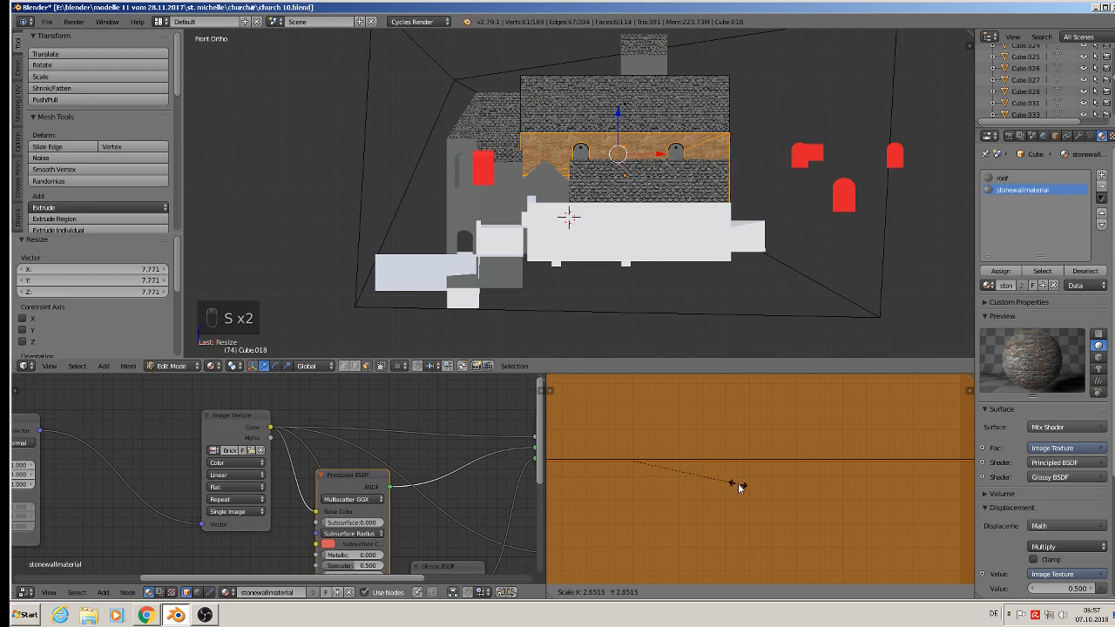
{"action": "left_click", "coordinate": [738, 483]}
{"action": "scroll", "coordinate": [618, 221], "scroll_direction": "up", "scroll_amount": 3}
{"action": "key", "text": "Tab"}
{"action": "middle_click_drag", "start_coordinate": [602, 224], "coordinate": [614, 245]}
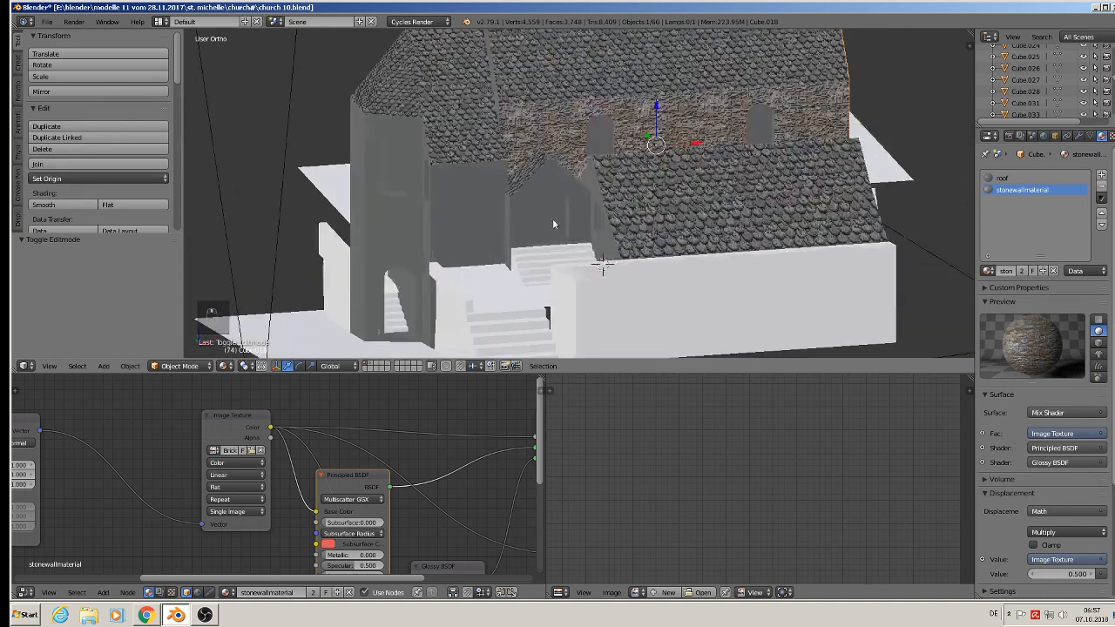
In edit mode on the apse, select its side wall and the angled wall faces around the arched windows and doorways.
{"action": "right_click", "coordinate": [426, 168]}
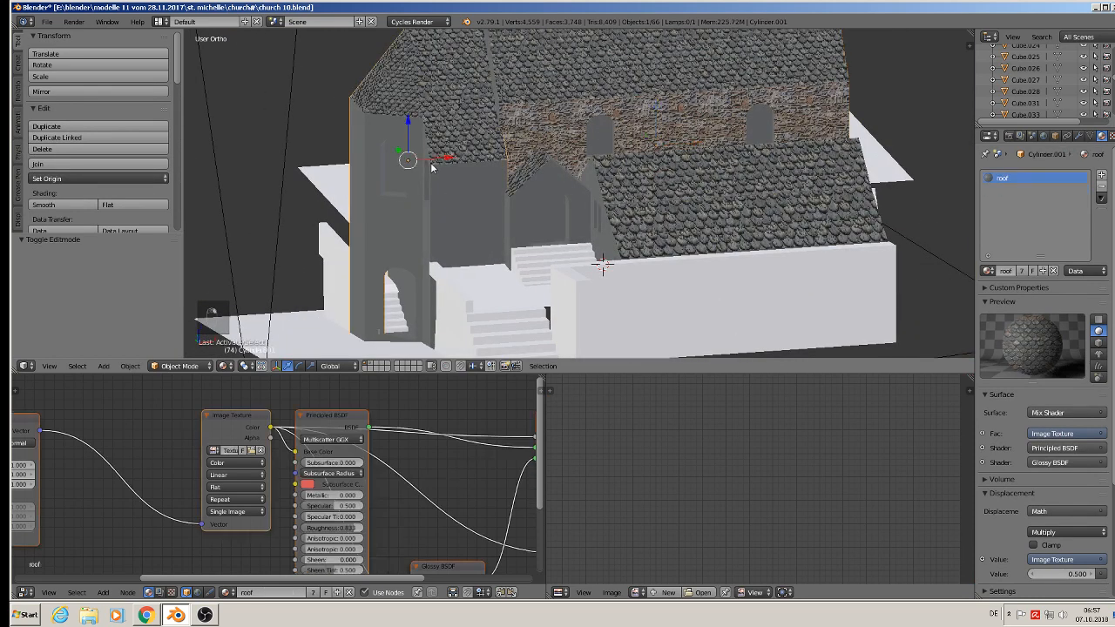
{"action": "key", "text": "Tab"}
{"action": "right_click", "coordinate": [459, 194]}
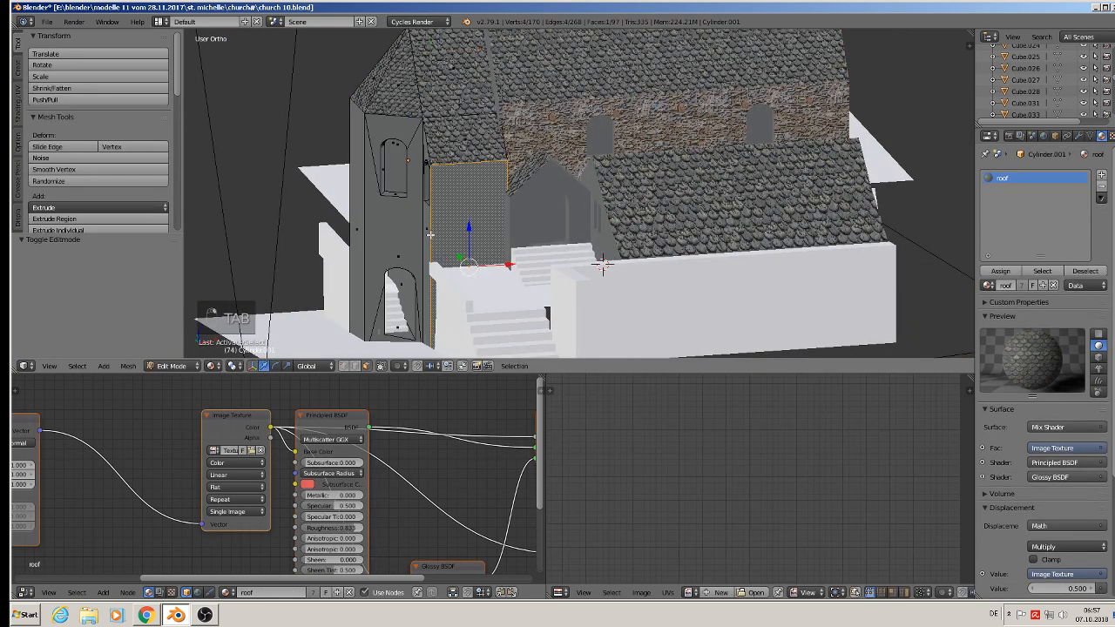
{"action": "middle_click_drag", "start_coordinate": [398, 226], "coordinate": [598, 264], "text": "shift"}
{"action": "right_click", "coordinate": [465, 233], "text": "shift"}
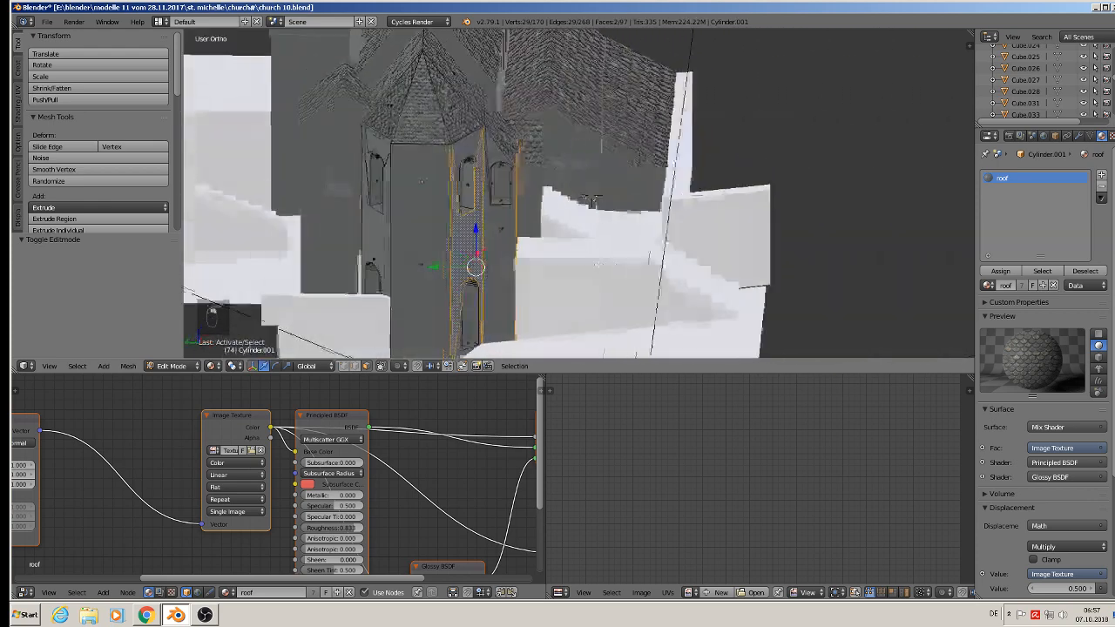
{"action": "middle_click_drag", "start_coordinate": [592, 200], "coordinate": [599, 255]}
{"action": "right_click", "coordinate": [438, 270], "text": "shift"}
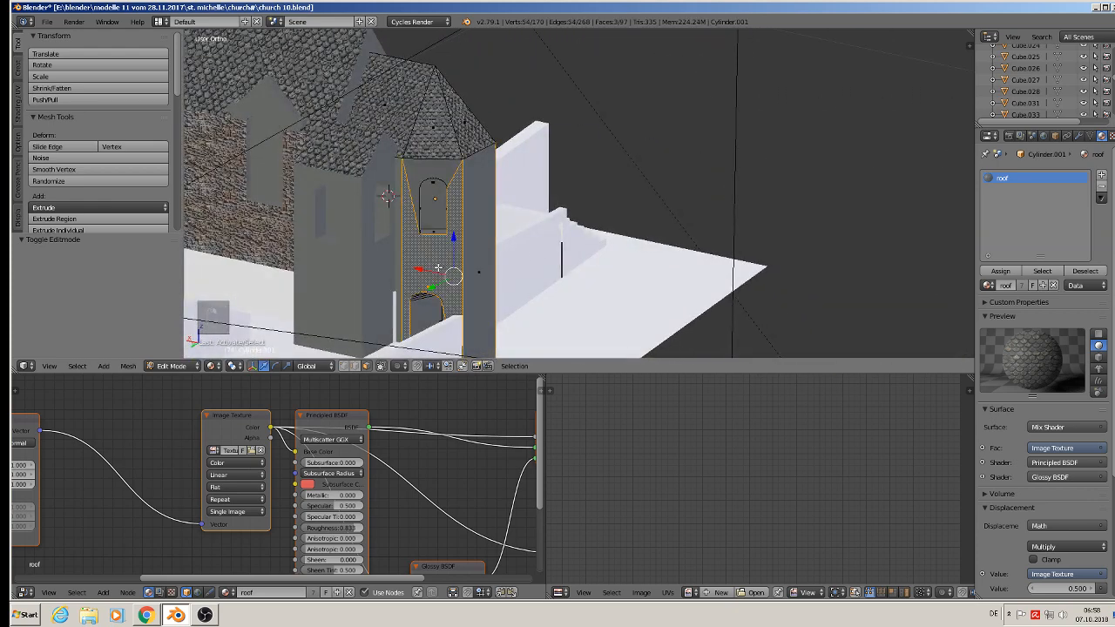
{"action": "right_click", "coordinate": [396, 178], "text": "shift"}
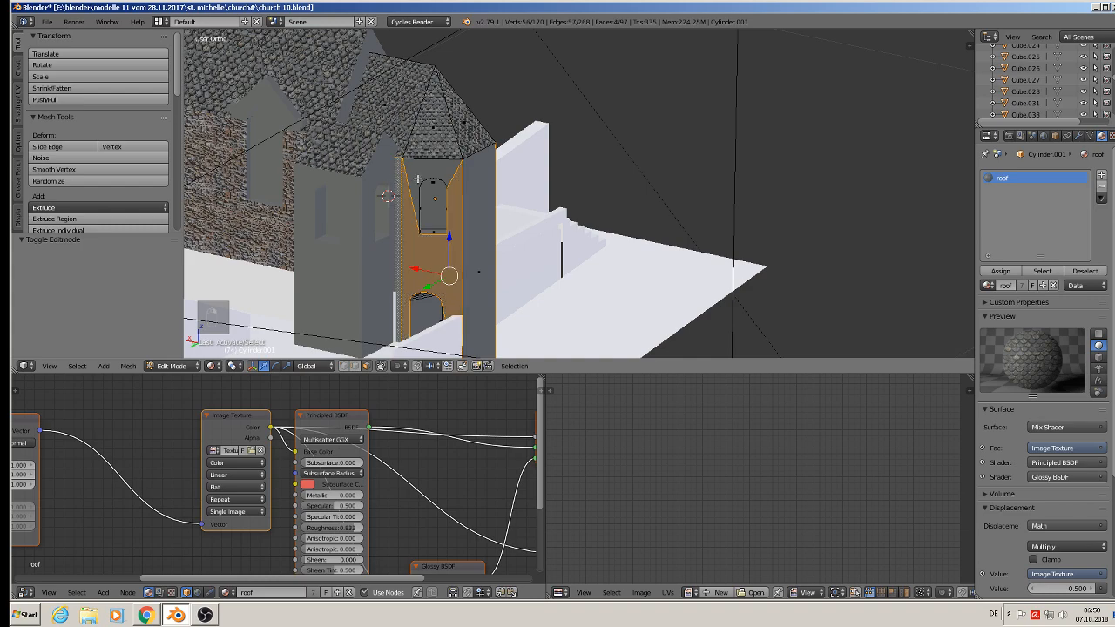
{"action": "middle_click_drag", "start_coordinate": [509, 290], "coordinate": [476, 263]}
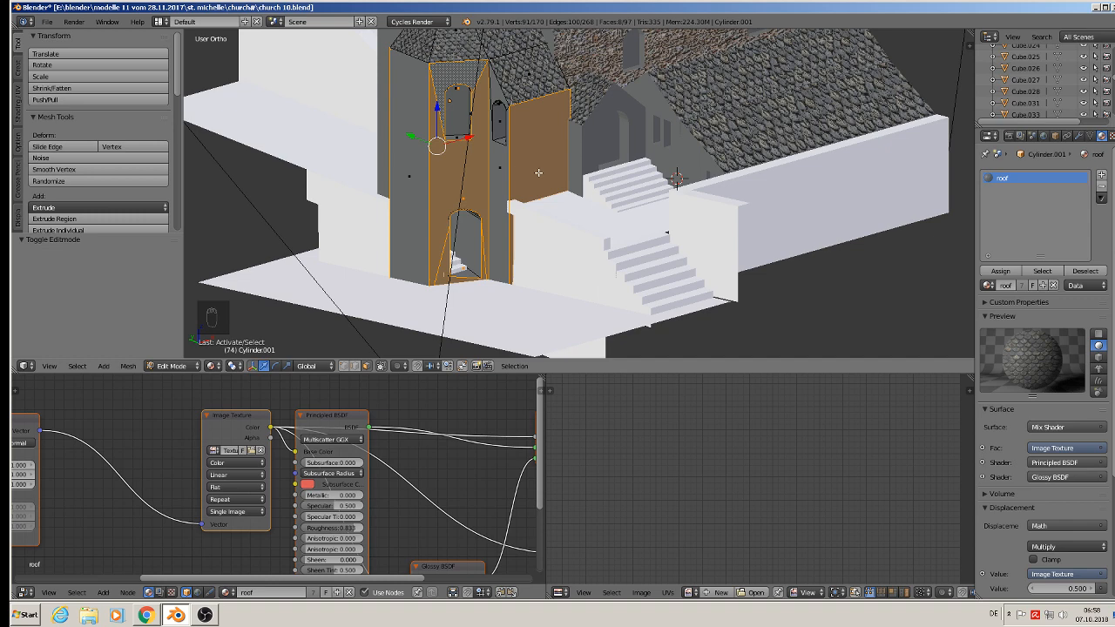
Unwrap the selected apse walls with Project From View in the front view, and assign them stonewallmaterial in a new second slot.
{"action": "key", "text": "KP_1"}
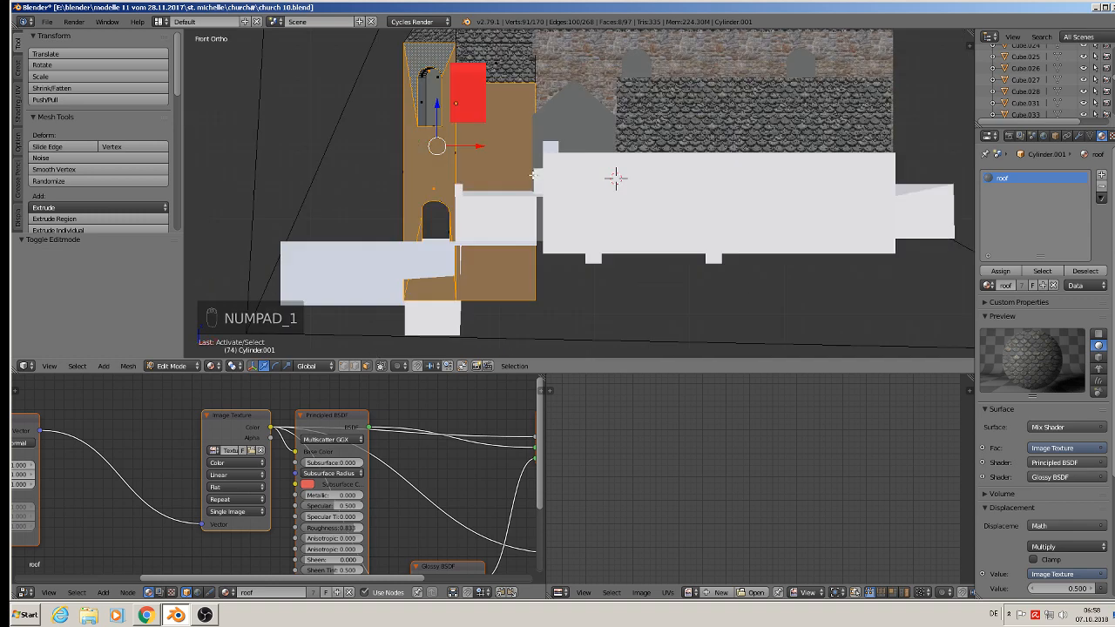
{"action": "key", "text": "u"}
{"action": "left_click", "coordinate": [615, 178]}
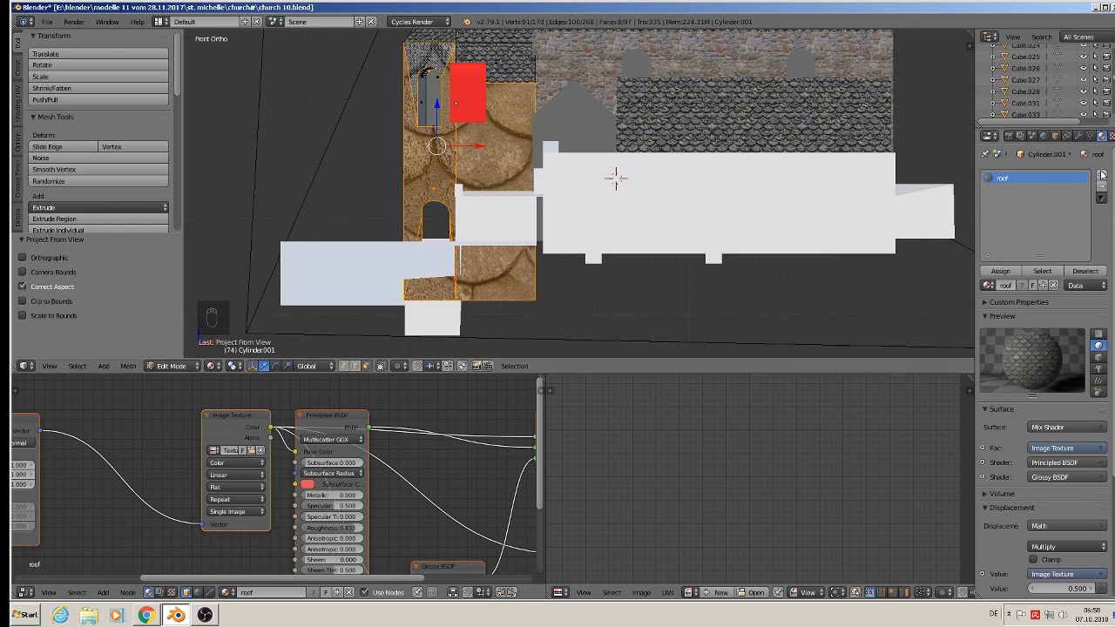
{"action": "left_click", "coordinate": [1101, 175]}
{"action": "left_click", "coordinate": [986, 286]}
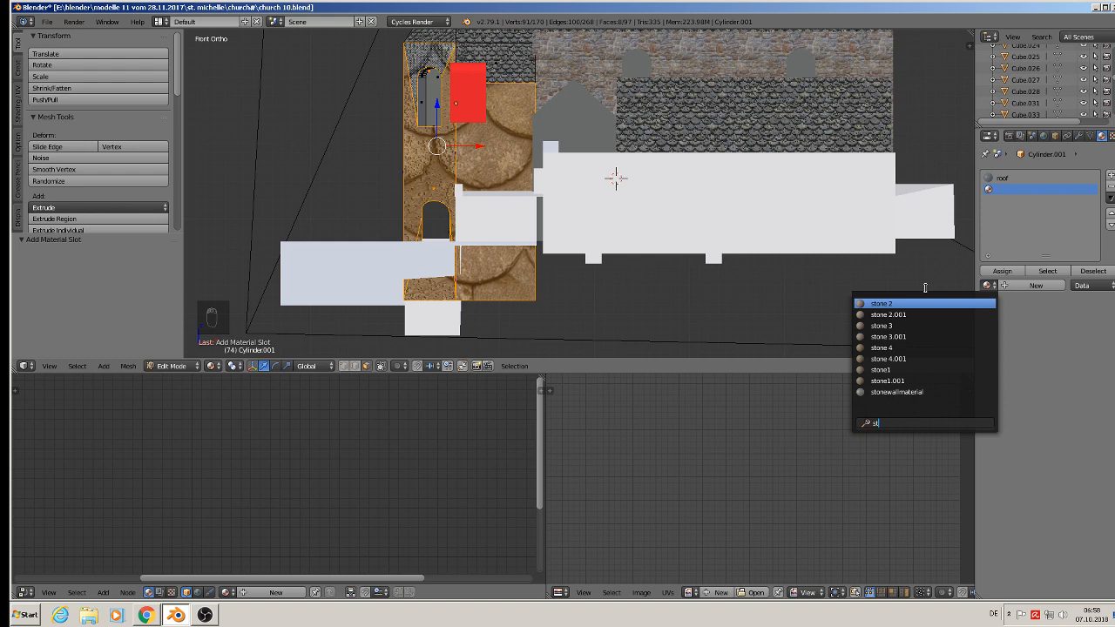
{"action": "left_click", "coordinate": [897, 392]}
{"action": "left_click", "coordinate": [1000, 270]}
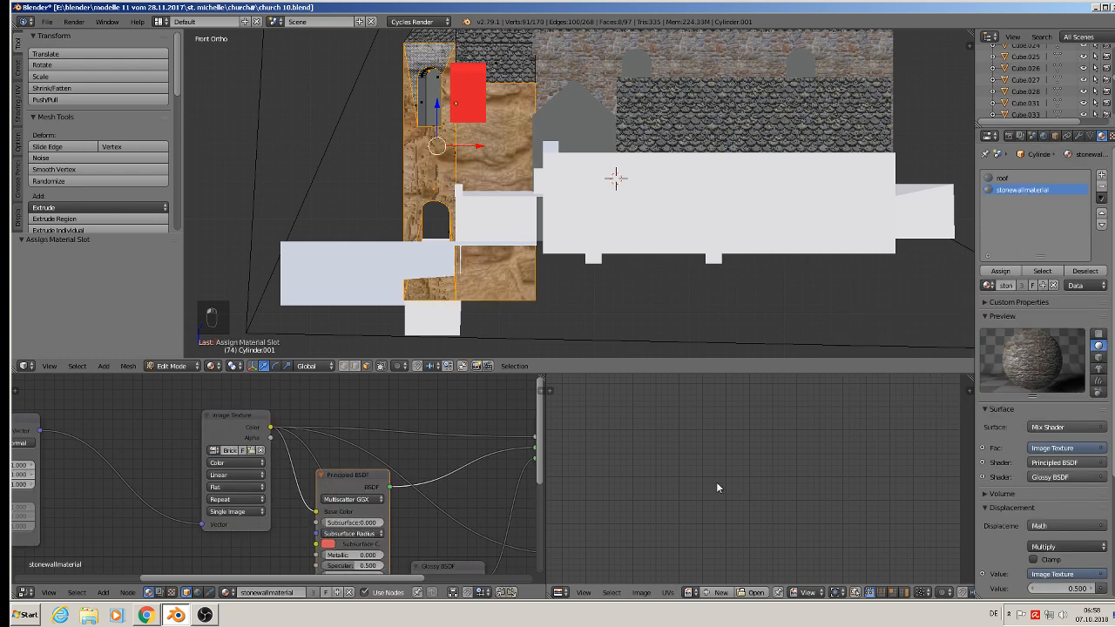
Scale up the UVs of the apse's side and angled walls, and leave edit mode.
{"action": "key", "text": "s"}
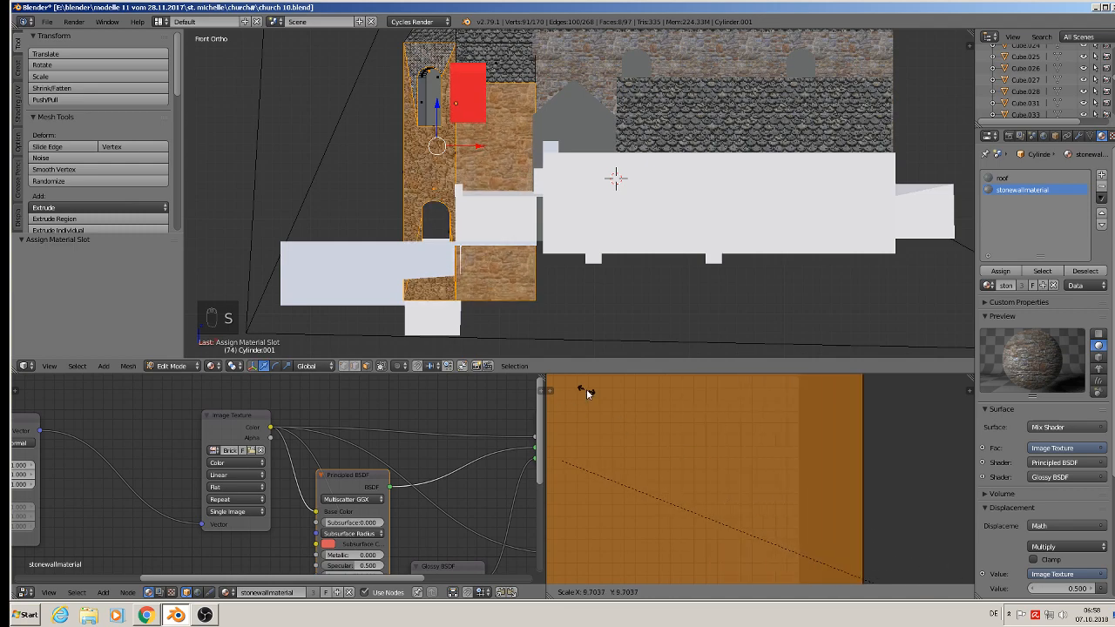
{"action": "left_click", "coordinate": [627, 397]}
{"action": "key", "text": "Tab"}
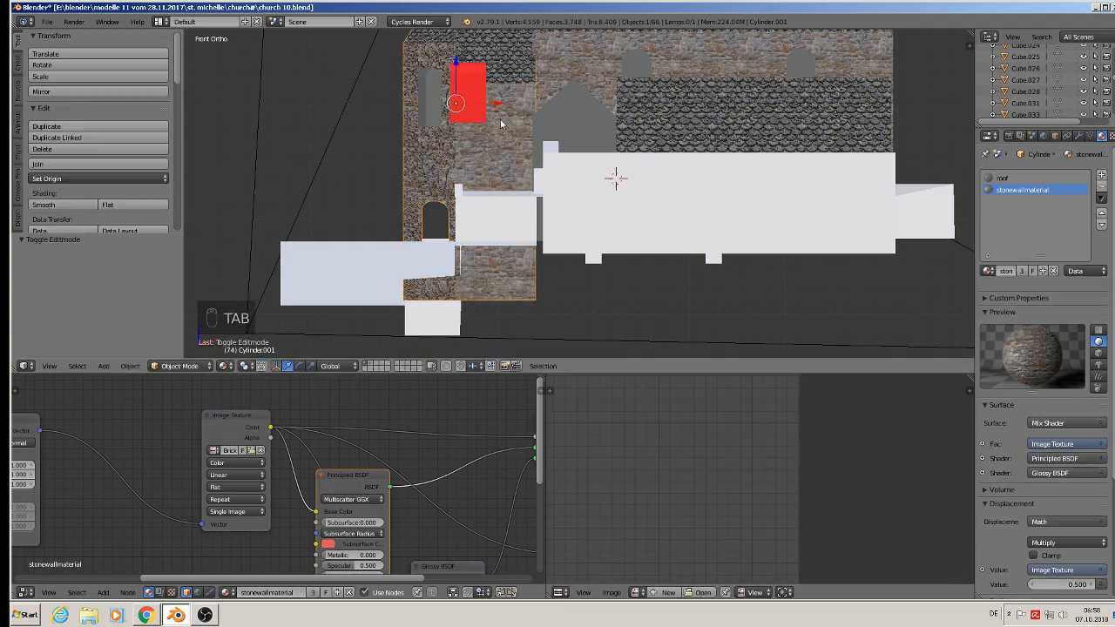
Back in edit mode, select the apse's flat end wall and the neighbouring wall face around its arched window.
{"action": "middle_click_drag", "start_coordinate": [443, 167], "coordinate": [488, 170]}
{"action": "scroll", "coordinate": [477, 179], "scroll_direction": "down", "scroll_amount": 2}
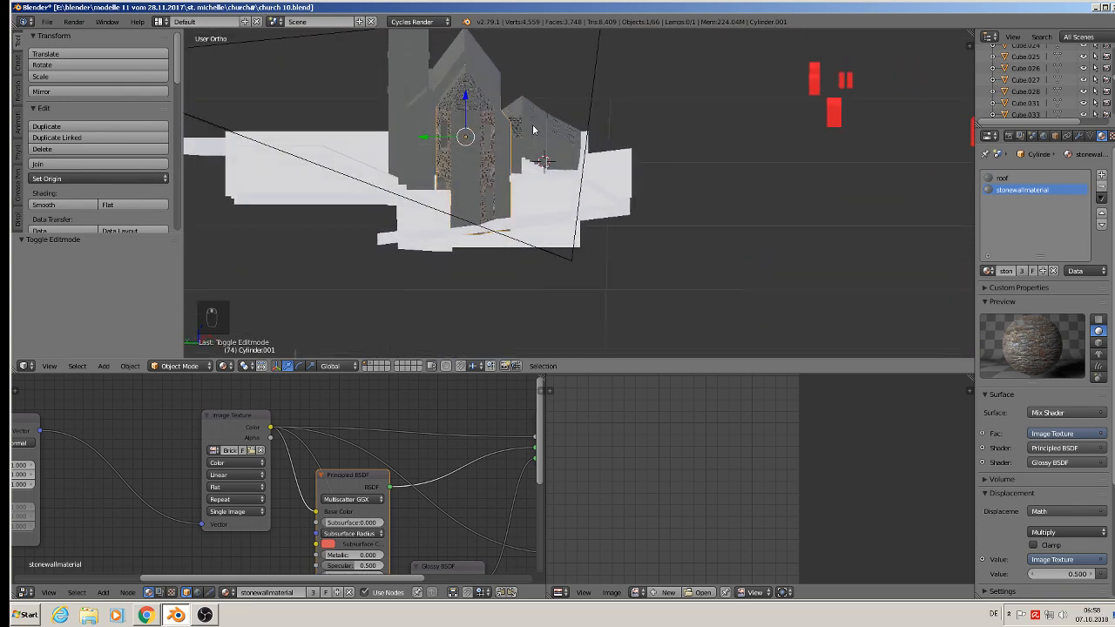
{"action": "scroll", "coordinate": [470, 183], "scroll_direction": "up", "scroll_amount": 5}
{"action": "key", "text": "Tab"}
{"action": "right_click", "coordinate": [459, 190]}
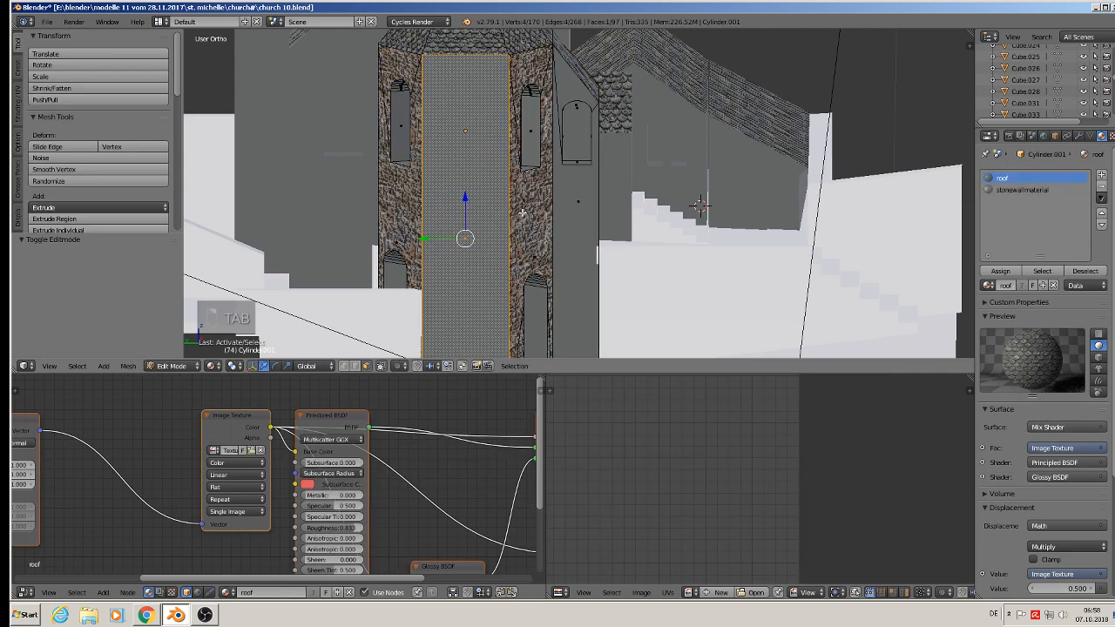
{"action": "right_click", "coordinate": [567, 206], "text": "shift"}
{"action": "right_click", "coordinate": [569, 91], "text": "shift"}
{"action": "scroll", "coordinate": [562, 177], "scroll_direction": "down", "scroll_amount": 4}
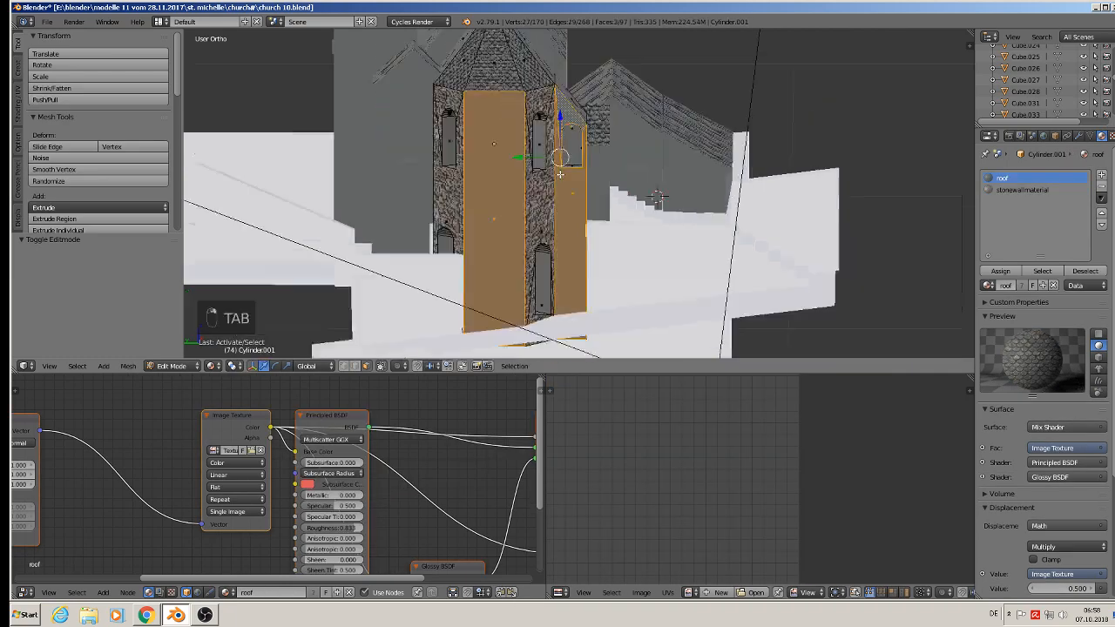
Add the panels inside the apse's arched windows and doorways to the face selection.
{"action": "middle_click_drag", "start_coordinate": [555, 214], "coordinate": [475, 264]}
{"action": "scroll", "coordinate": [537, 227], "scroll_direction": "up", "scroll_amount": 2}
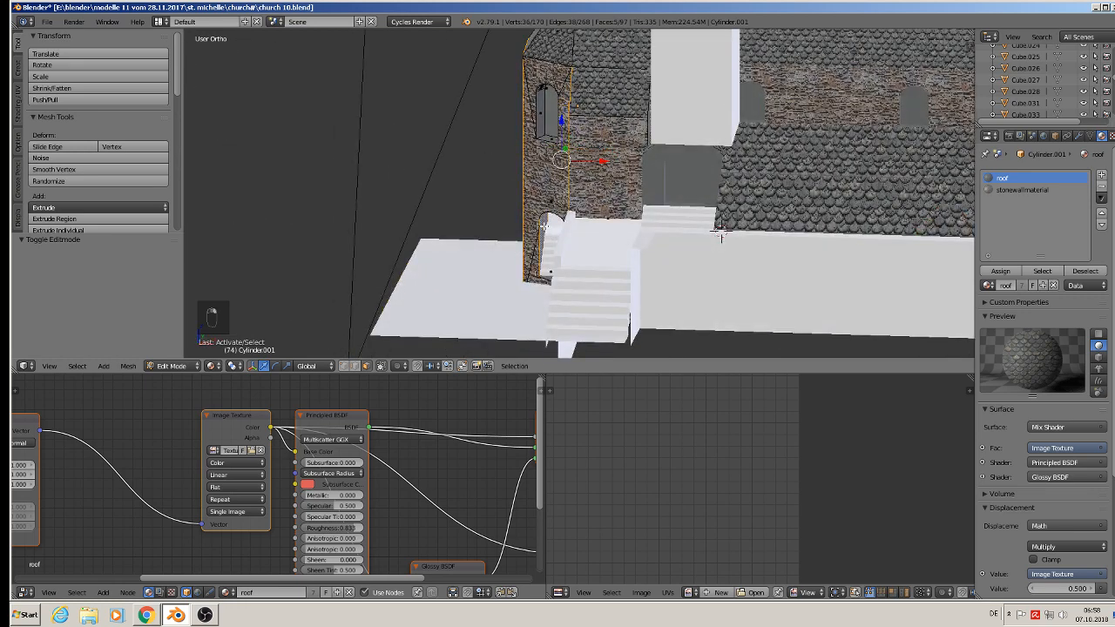
{"action": "middle_click_drag", "start_coordinate": [563, 134], "coordinate": [654, 128]}
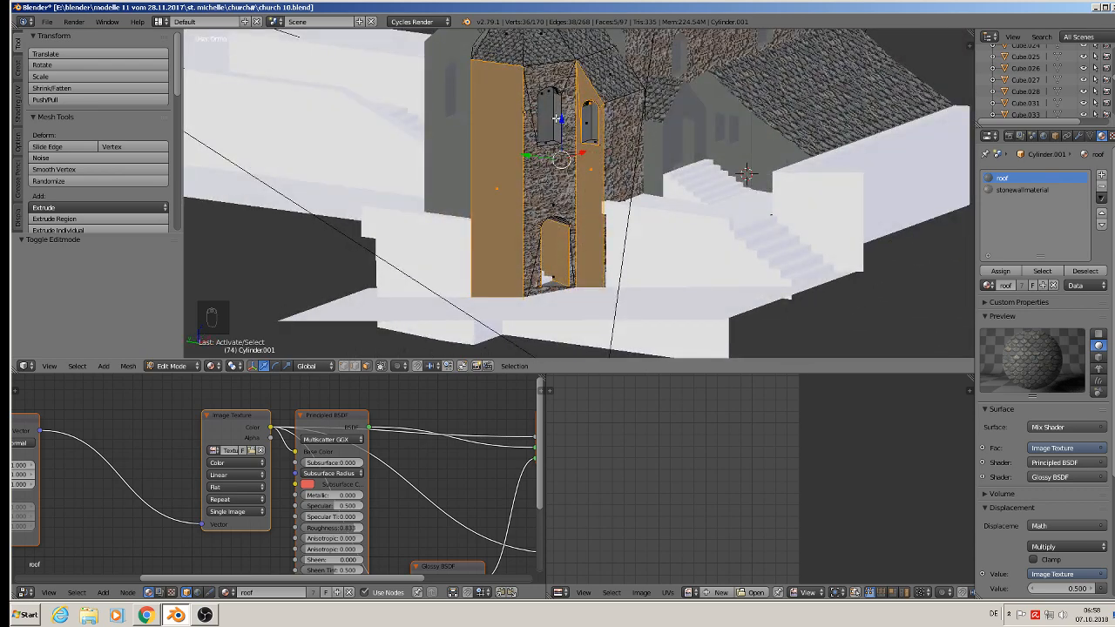
{"action": "middle_click_drag", "start_coordinate": [744, 175], "coordinate": [740, 222]}
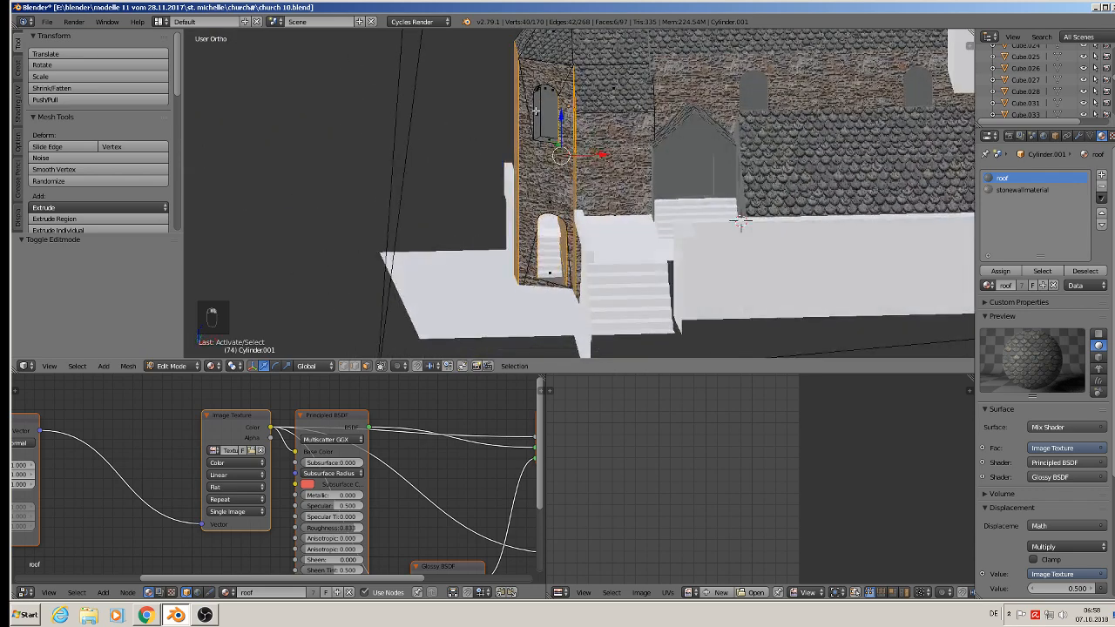
{"action": "middle_click_drag", "start_coordinate": [536, 110], "coordinate": [656, 148]}
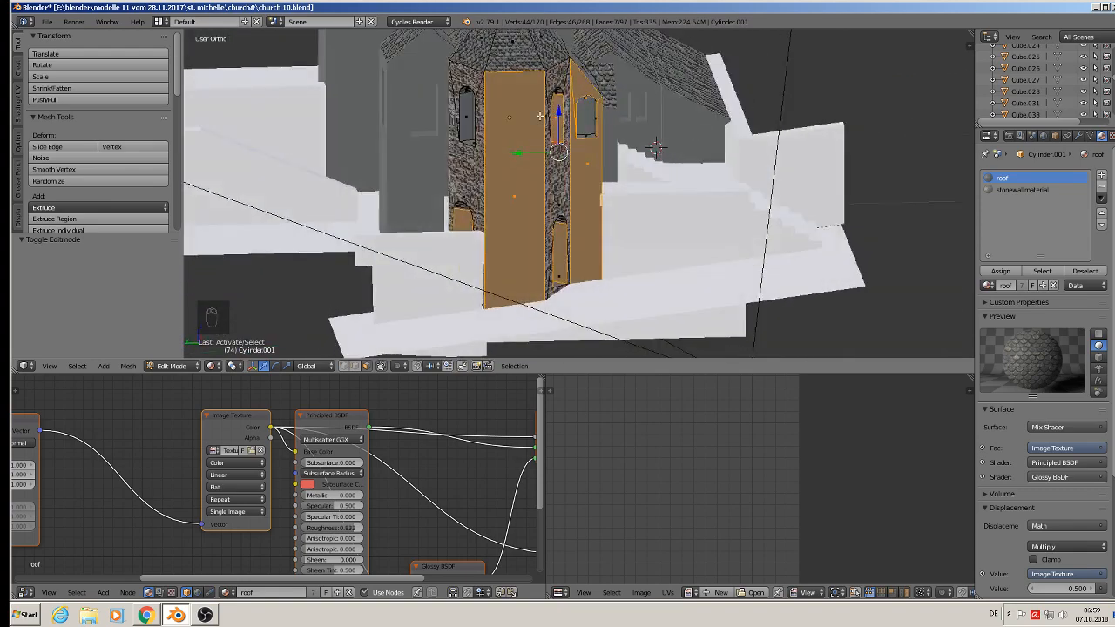
{"action": "middle_click_drag", "start_coordinate": [465, 114], "coordinate": [606, 131]}
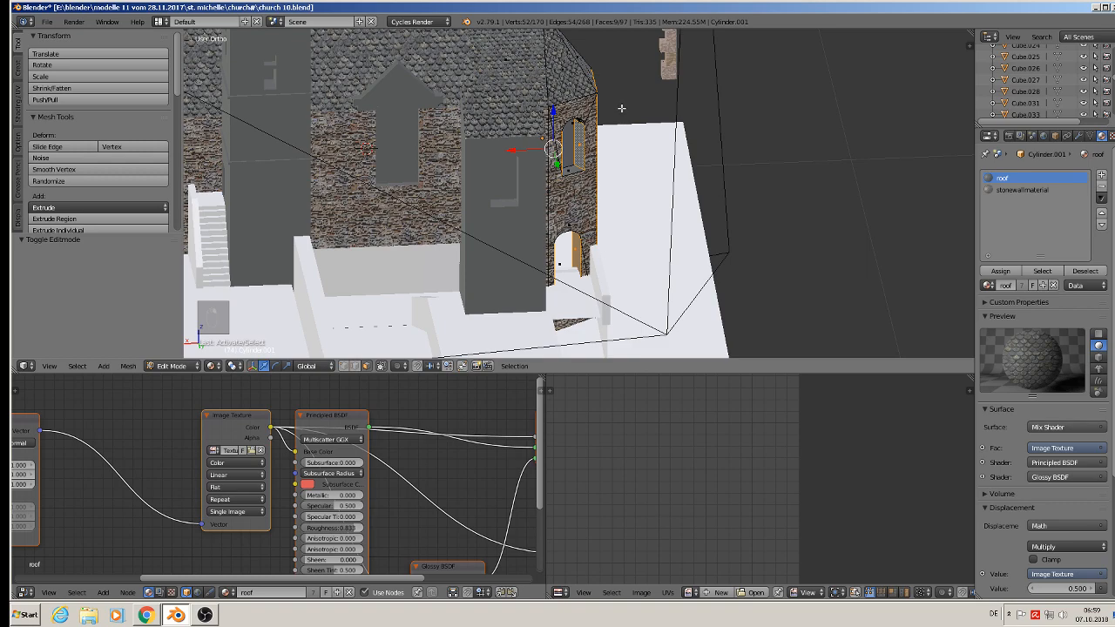
Unwrap the selected faces with Project From View while facing the apse's end wall, and assign them the existing stonewallmaterial slot.
{"action": "key", "text": "KP_3"}
{"action": "key", "text": "KP_1"}
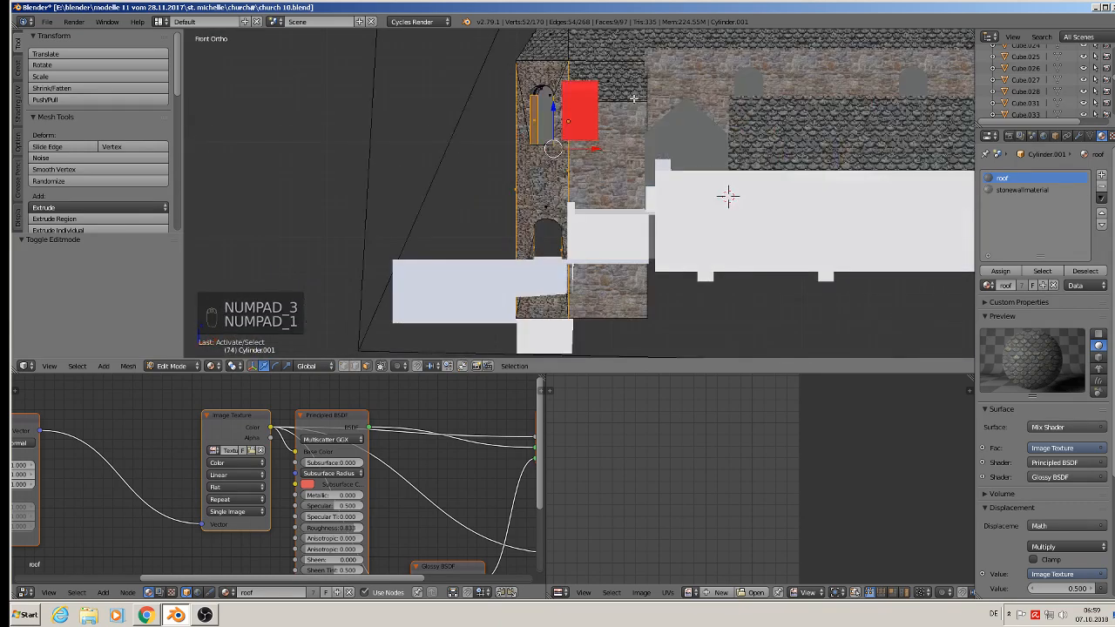
{"action": "middle_click_drag", "start_coordinate": [727, 196], "coordinate": [671, 184]}
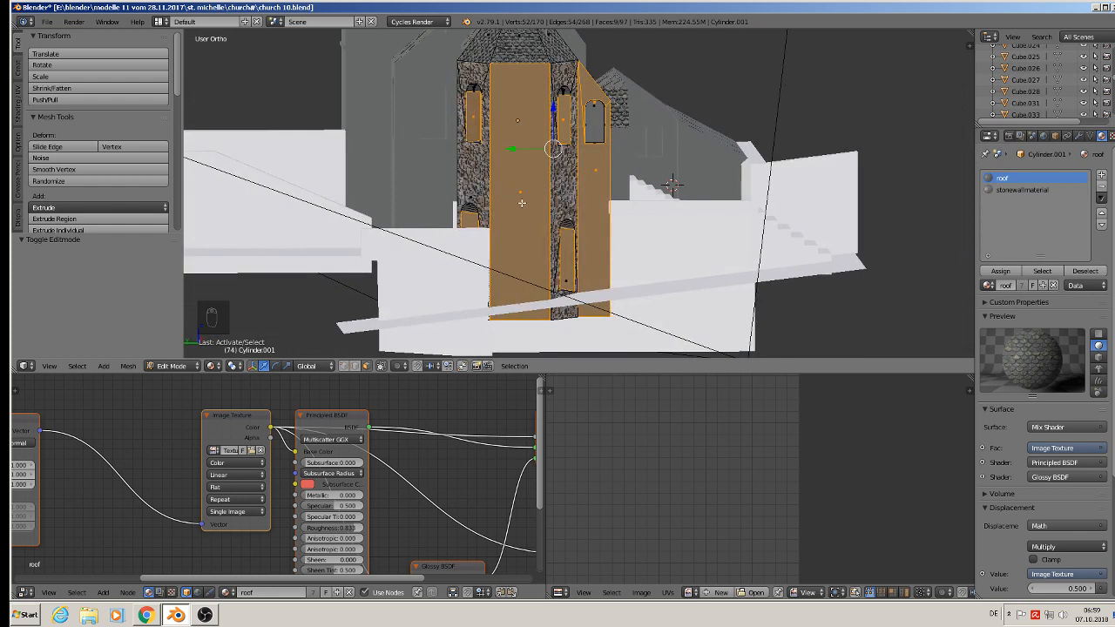
{"action": "key", "text": "u"}
{"action": "left_click", "coordinate": [521, 203]}
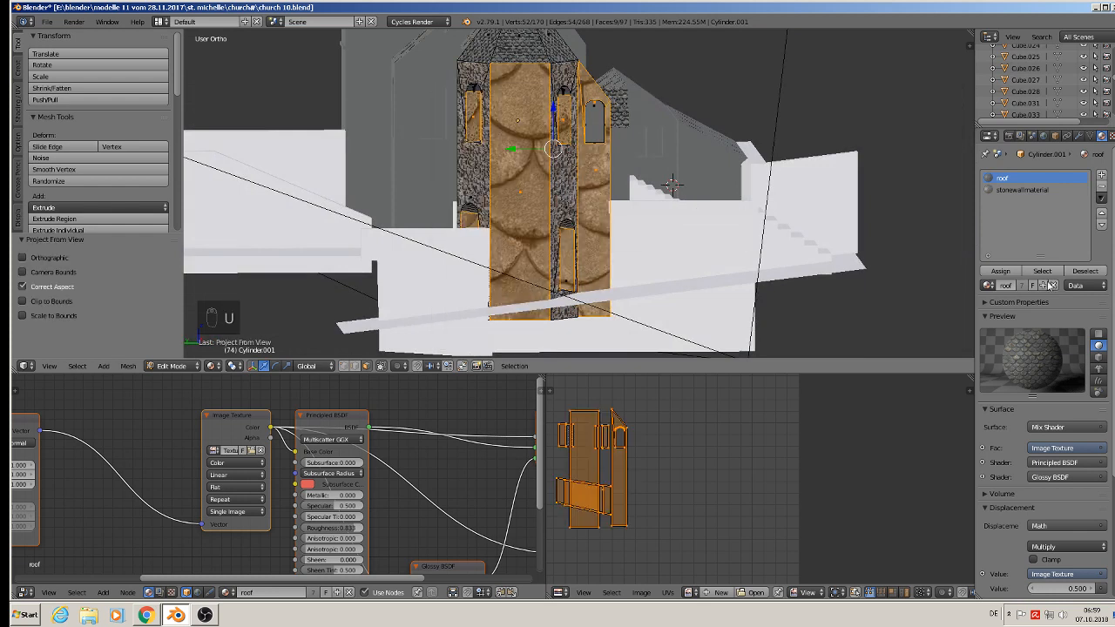
{"action": "left_click", "coordinate": [1024, 189]}
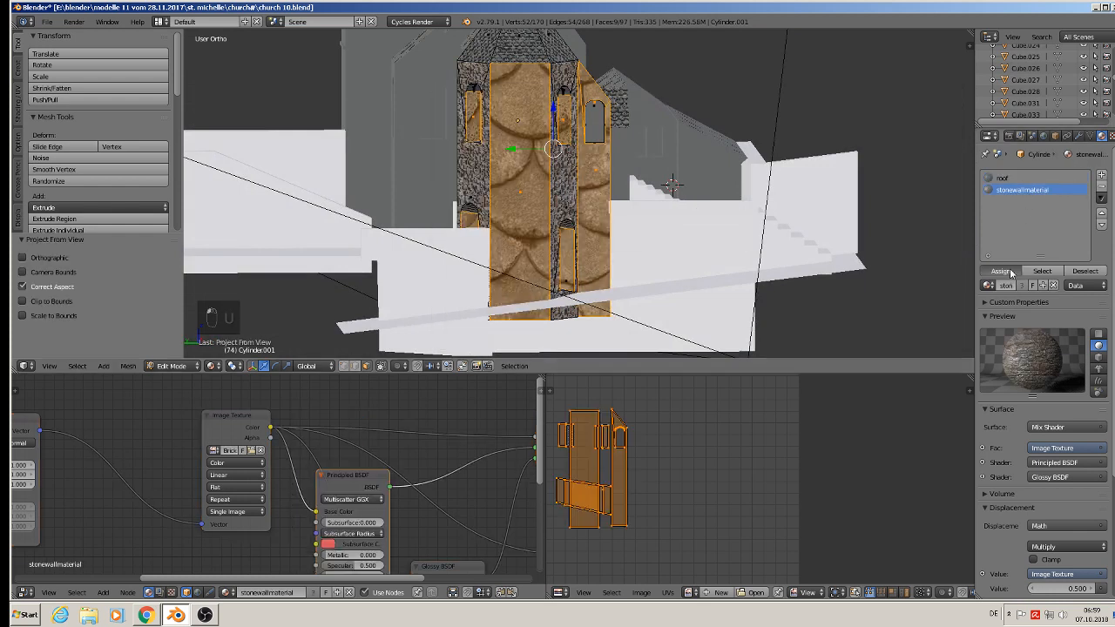
{"action": "left_click", "coordinate": [1001, 271]}
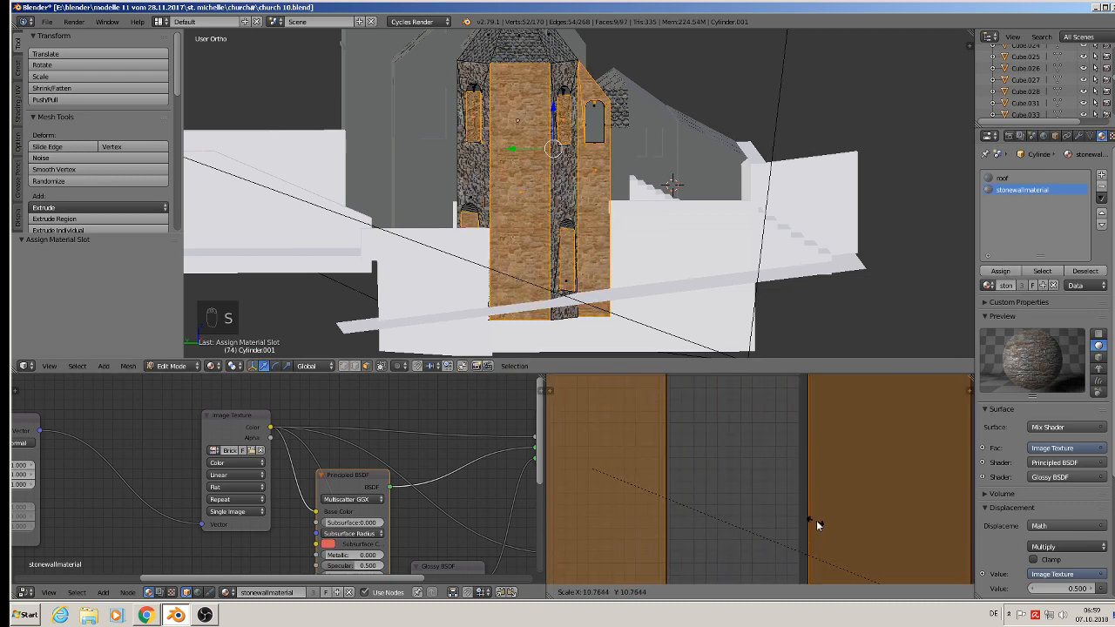
Scale the end-wall and panel UVs up by about 12.66, enlarge them slightly again, and leave edit mode.
{"action": "left_click", "coordinate": [928, 563]}
{"action": "middle_click_drag", "start_coordinate": [746, 272], "coordinate": [658, 270]}
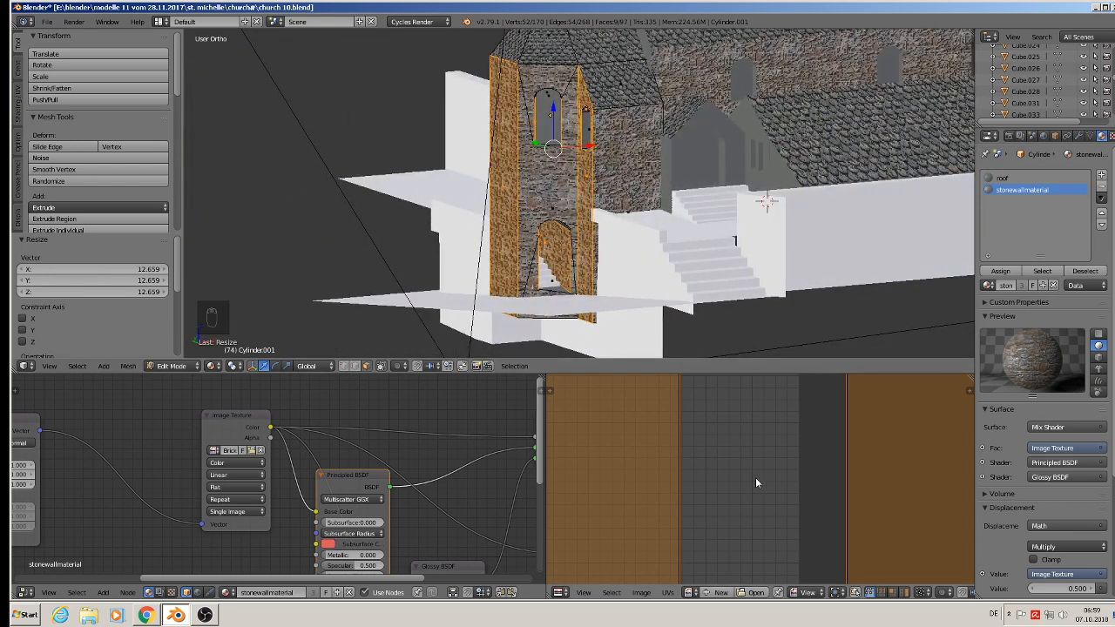
{"action": "key", "text": "s"}
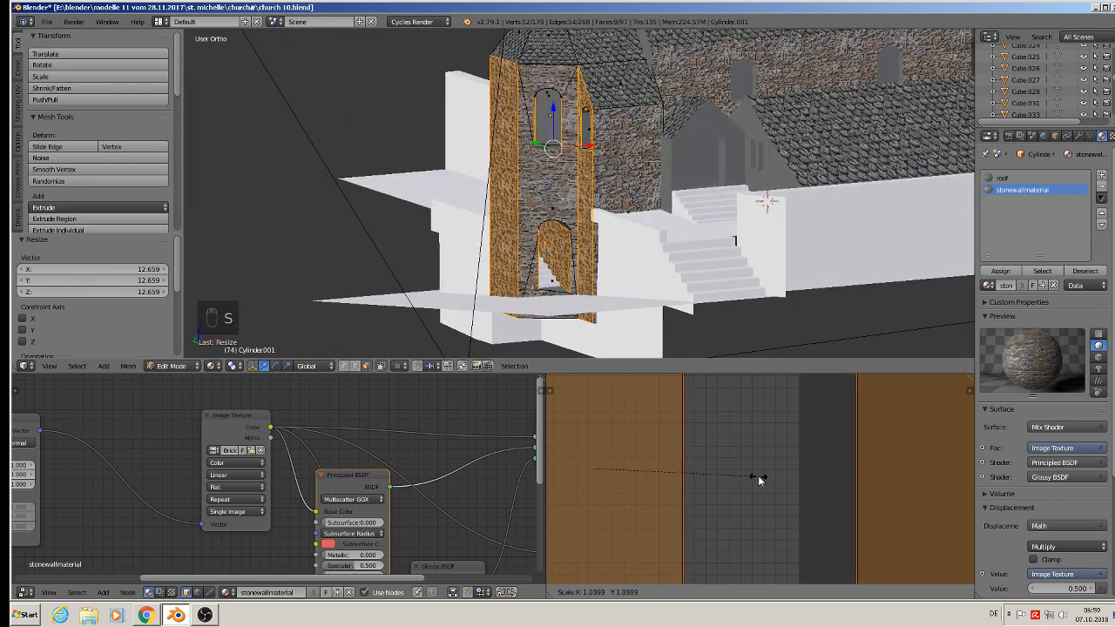
{"action": "left_click", "coordinate": [786, 490]}
{"action": "key", "text": "Tab"}
Enter edit mode on the apse again and select the reveal faces of the arched doorway and the sill of the window above.
{"action": "middle_click_drag", "start_coordinate": [652, 269], "coordinate": [747, 269]}
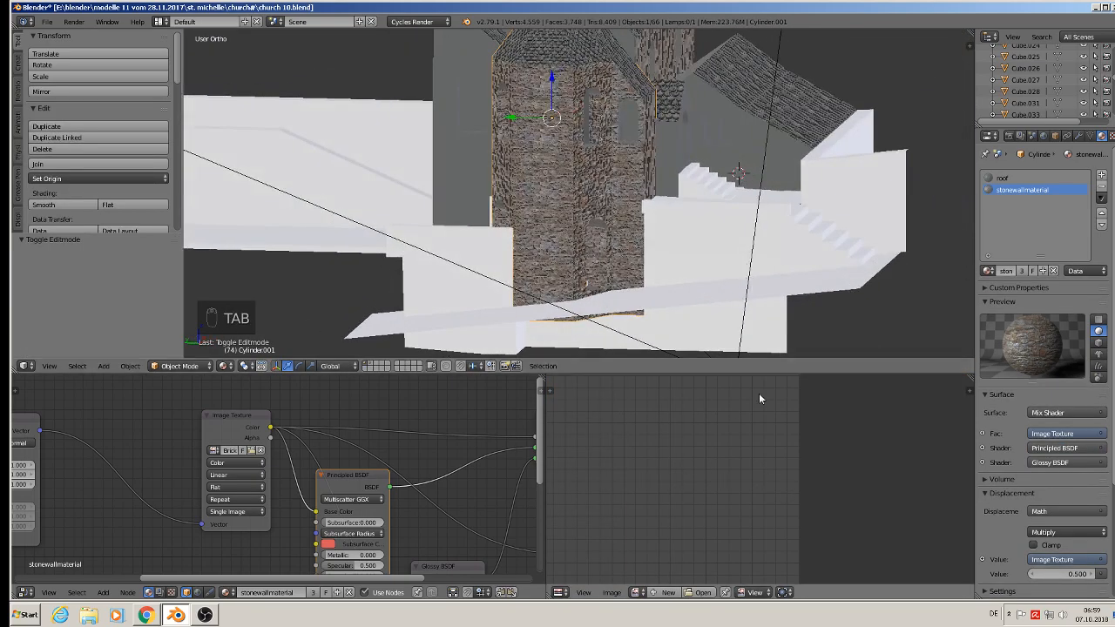
{"action": "scroll", "coordinate": [610, 239], "scroll_direction": "up", "scroll_amount": 2}
{"action": "middle_click_drag", "start_coordinate": [632, 257], "coordinate": [501, 239]}
{"action": "scroll", "coordinate": [574, 288], "scroll_direction": "up", "scroll_amount": 2}
{"action": "key", "text": "Tab"}
{"action": "right_click", "coordinate": [562, 289]}
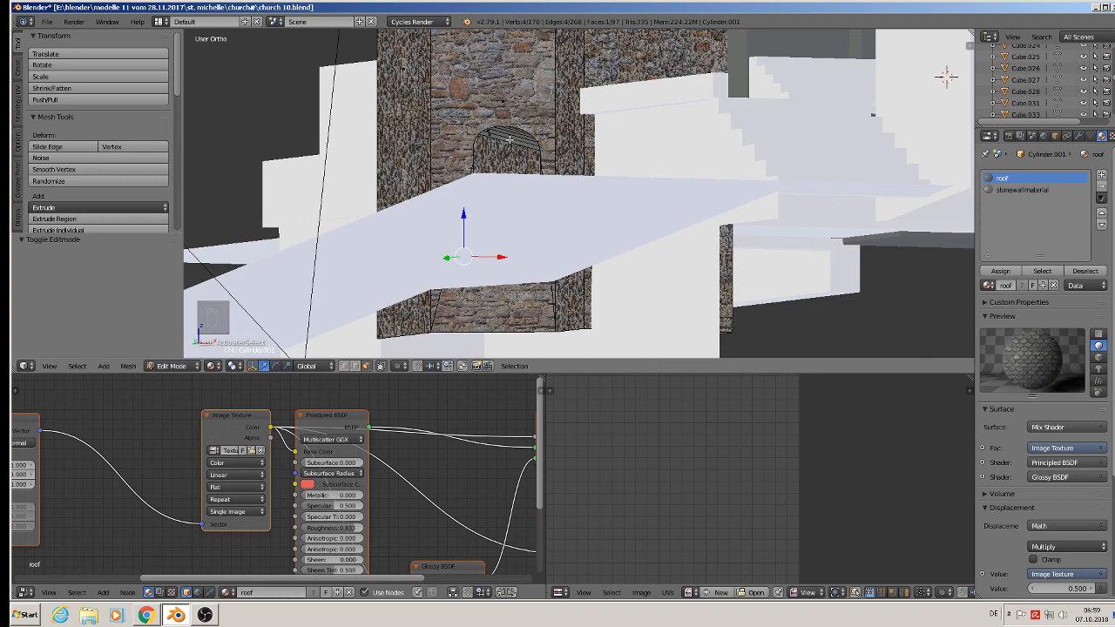
{"action": "middle_click_drag", "start_coordinate": [524, 186], "coordinate": [458, 236]}
{"action": "right_click", "coordinate": [535, 242], "text": "shift"}
{"action": "middle_click_drag", "start_coordinate": [431, 196], "coordinate": [528, 123]}
{"action": "right_click", "coordinate": [527, 186], "text": "shift"}
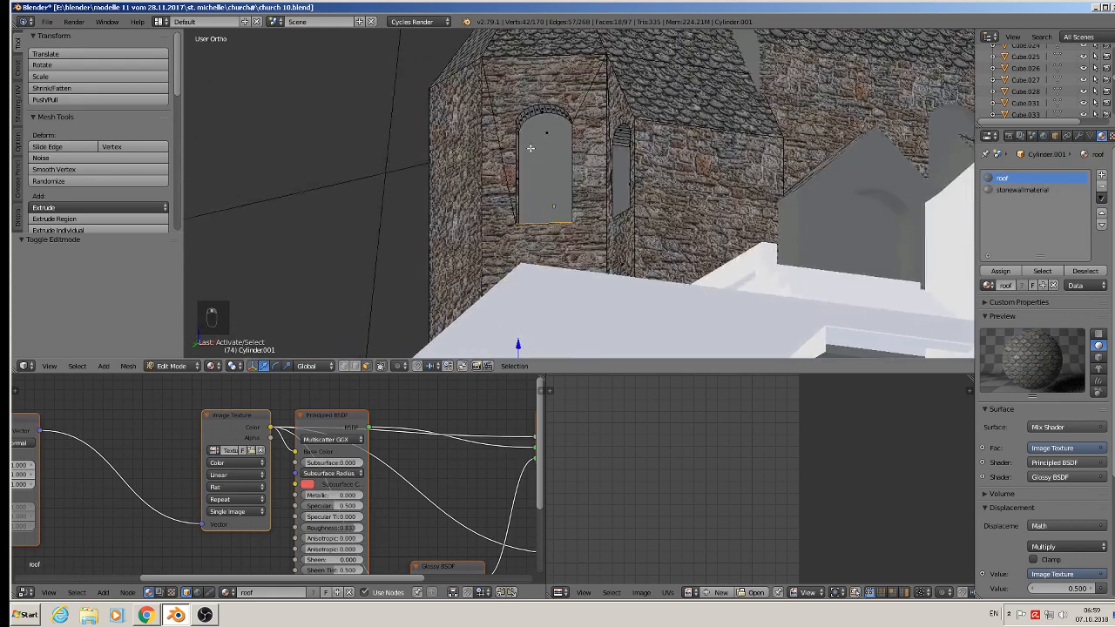
Loop-select the reveal faces around the apse's arched window, and add the reveal loop of the neighbouring window.
{"action": "scroll", "coordinate": [527, 122], "scroll_direction": "up", "scroll_amount": 3}
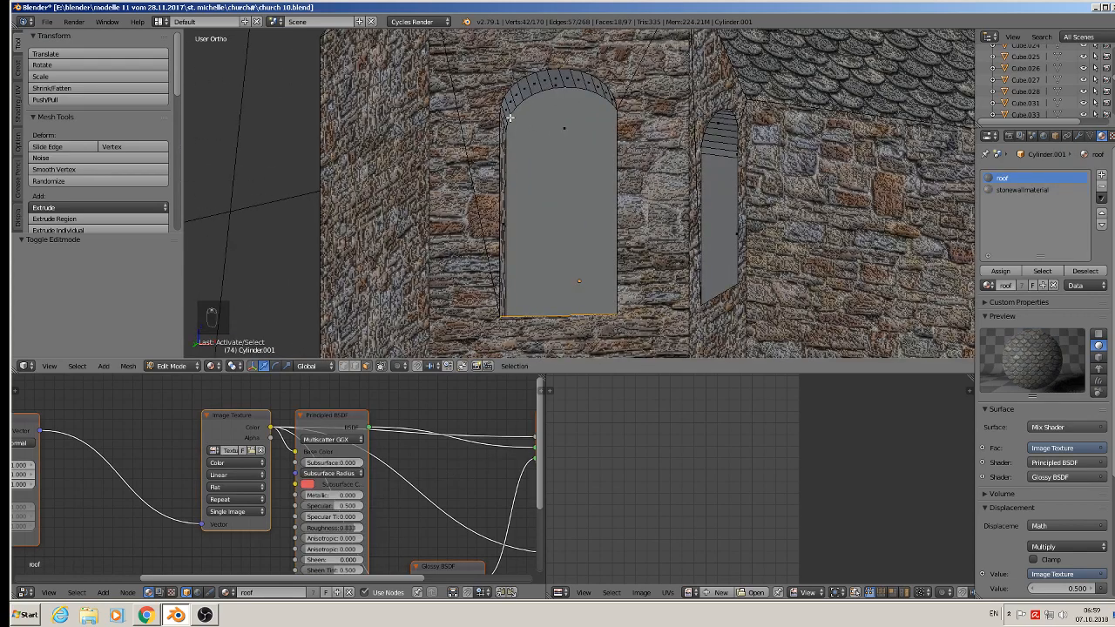
{"action": "right_click", "coordinate": [504, 116], "text": "ctrl+shift"}
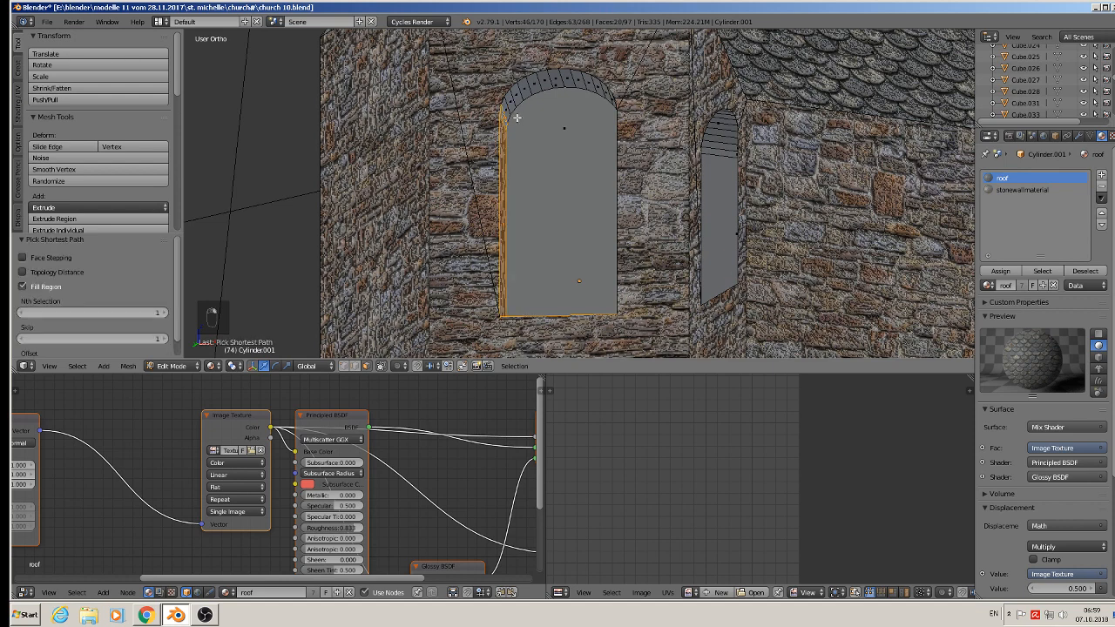
{"action": "middle_click_drag", "start_coordinate": [516, 119], "coordinate": [595, 168], "text": "shift"}
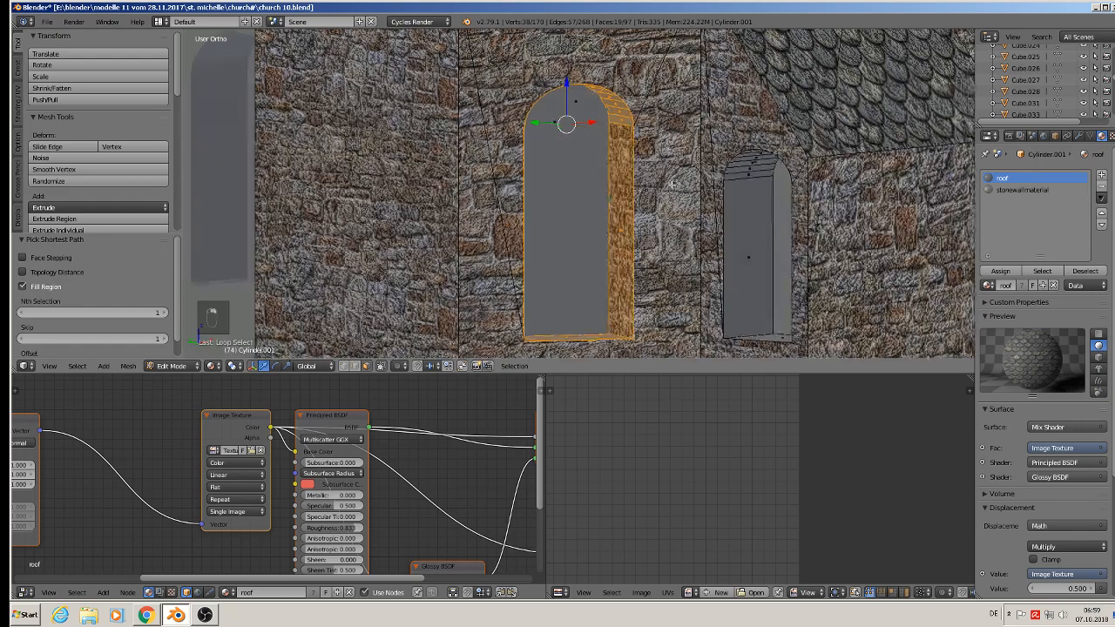
{"action": "right_click", "coordinate": [739, 175], "text": "alt+shift"}
Add the reveal faces of the apse's remaining arched openings to the selection.
{"action": "scroll", "coordinate": [739, 177], "scroll_direction": "down", "scroll_amount": 3}
{"action": "middle_click_drag", "start_coordinate": [701, 183], "coordinate": [689, 233]}
{"action": "right_click", "coordinate": [661, 208], "text": "shift"}
{"action": "scroll", "coordinate": [599, 211], "scroll_direction": "up", "scroll_amount": 6}
{"action": "right_click", "coordinate": [595, 209], "text": "shift"}
{"action": "middle_click_drag", "start_coordinate": [800, 226], "coordinate": [563, 209]}
{"action": "middle_click_drag", "start_coordinate": [675, 190], "coordinate": [804, 200]}
Finish refining the reveal selection at the apse windows and switch to the top view.
{"action": "left_click", "coordinate": [887, 240], "text": "shift"}
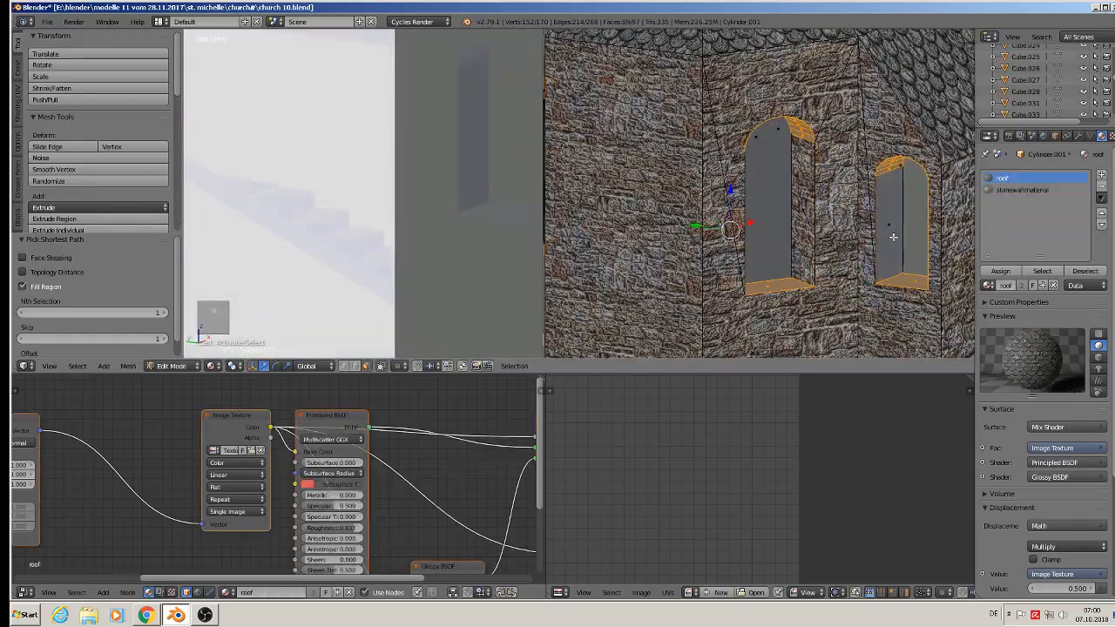
{"action": "middle_click_drag", "start_coordinate": [888, 242], "coordinate": [652, 191]}
{"action": "scroll", "coordinate": [910, 209], "scroll_direction": "down", "scroll_amount": 2}
{"action": "middle_click_drag", "start_coordinate": [714, 138], "coordinate": [789, 197]}
{"action": "key", "text": "KP_7"}
{"action": "scroll", "coordinate": [751, 189], "scroll_direction": "down", "scroll_amount": 2}
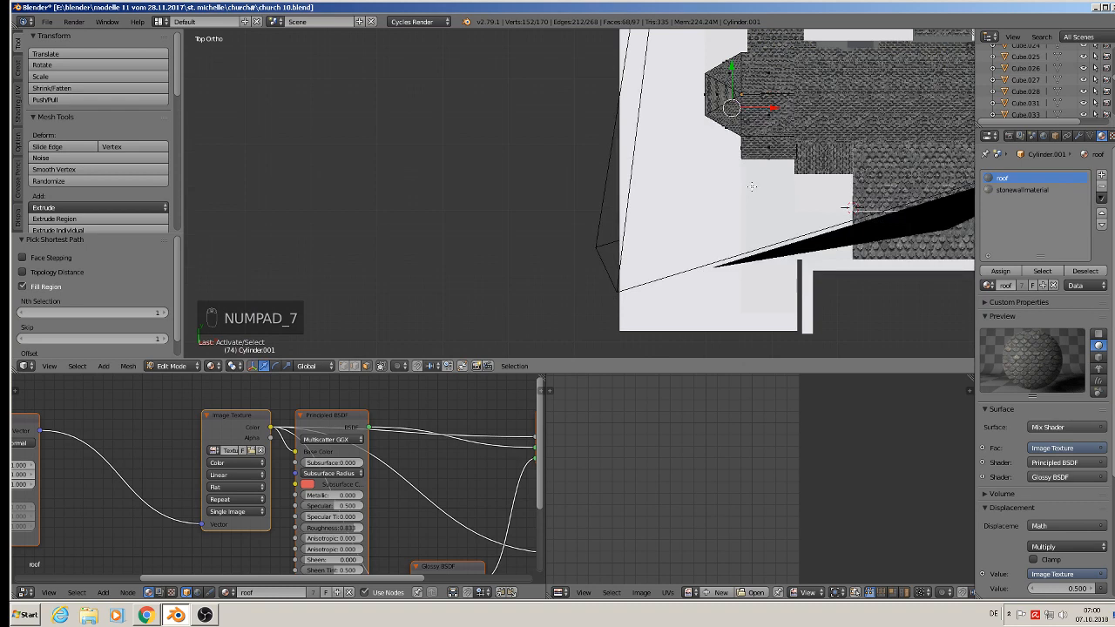
Project the UVs of the selected apse reveal faces from the top view and assign stonewallmaterial to them.
{"action": "key", "text": "u"}
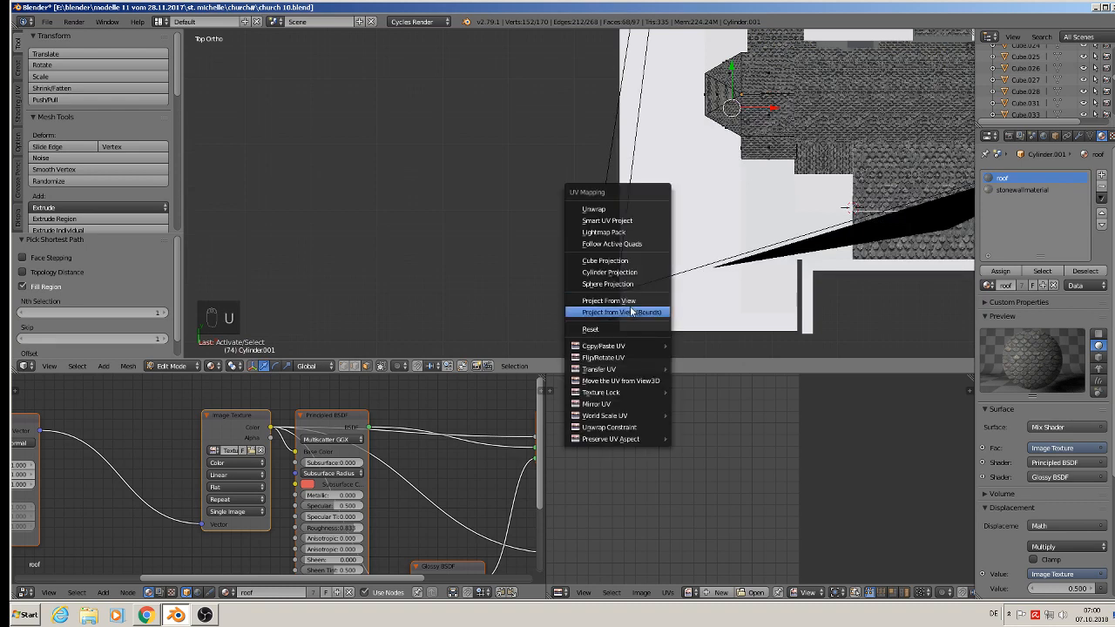
{"action": "left_click", "coordinate": [629, 301]}
{"action": "left_click", "coordinate": [1029, 192]}
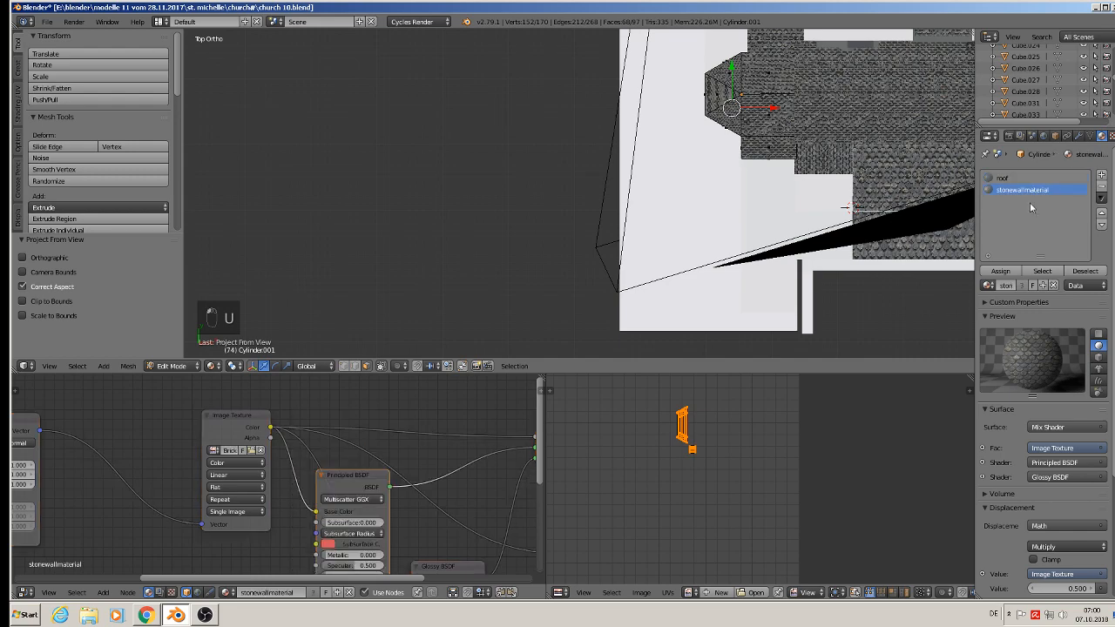
{"action": "left_click", "coordinate": [1002, 271]}
Scale the reveal faces' UVs by about 40.35 and leave edit mode on the apse.
{"action": "middle_click_drag", "start_coordinate": [659, 218], "coordinate": [766, 375]}
{"action": "key", "text": "s"}
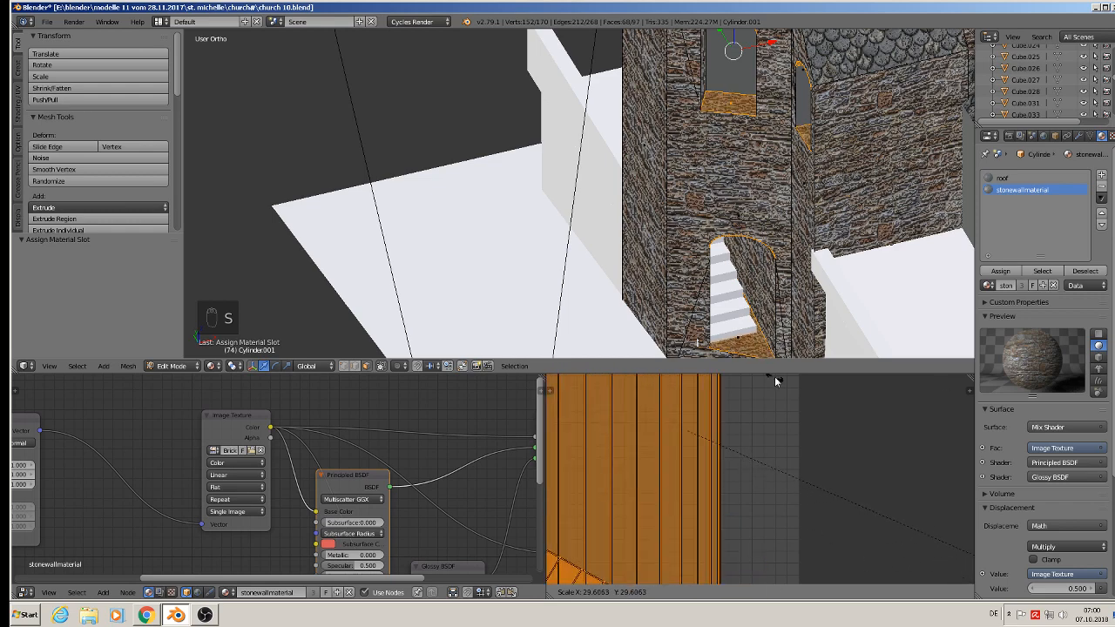
{"action": "left_click", "coordinate": [970, 524]}
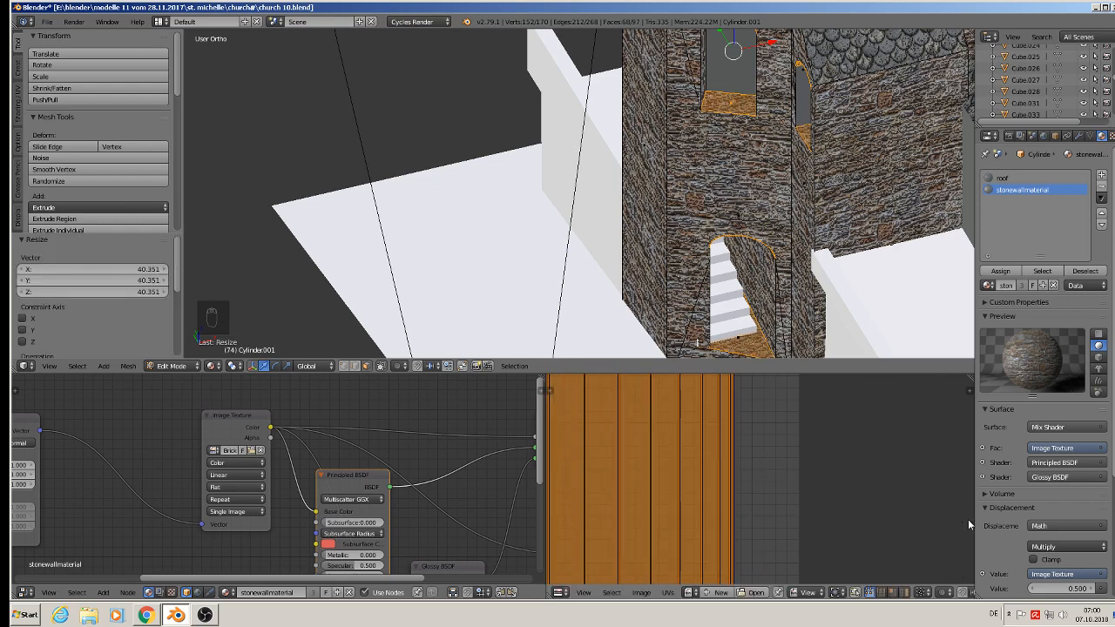
{"action": "key", "text": "Tab"}
{"action": "scroll", "coordinate": [756, 206], "scroll_direction": "down", "scroll_amount": 3}
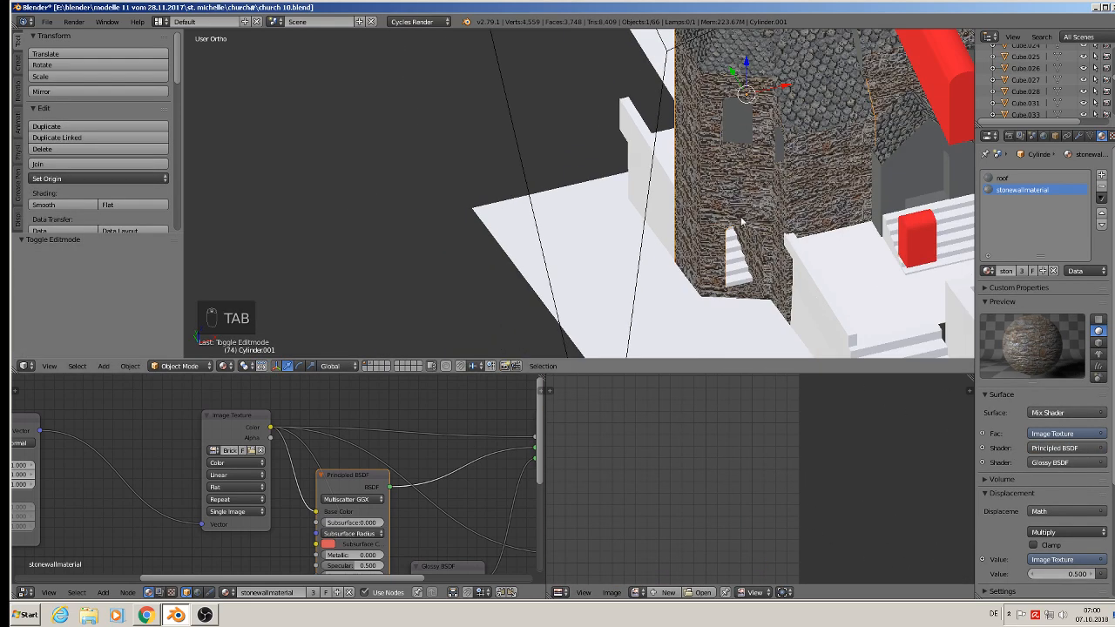
Select the vertical side reveals of the apse's arched window, project their UVs from a side view and assign stonewallmaterial.
{"action": "middle_click_drag", "start_coordinate": [741, 223], "coordinate": [798, 121]}
{"action": "scroll", "coordinate": [799, 188], "scroll_direction": "up", "scroll_amount": 5}
{"action": "key", "text": "Tab"}
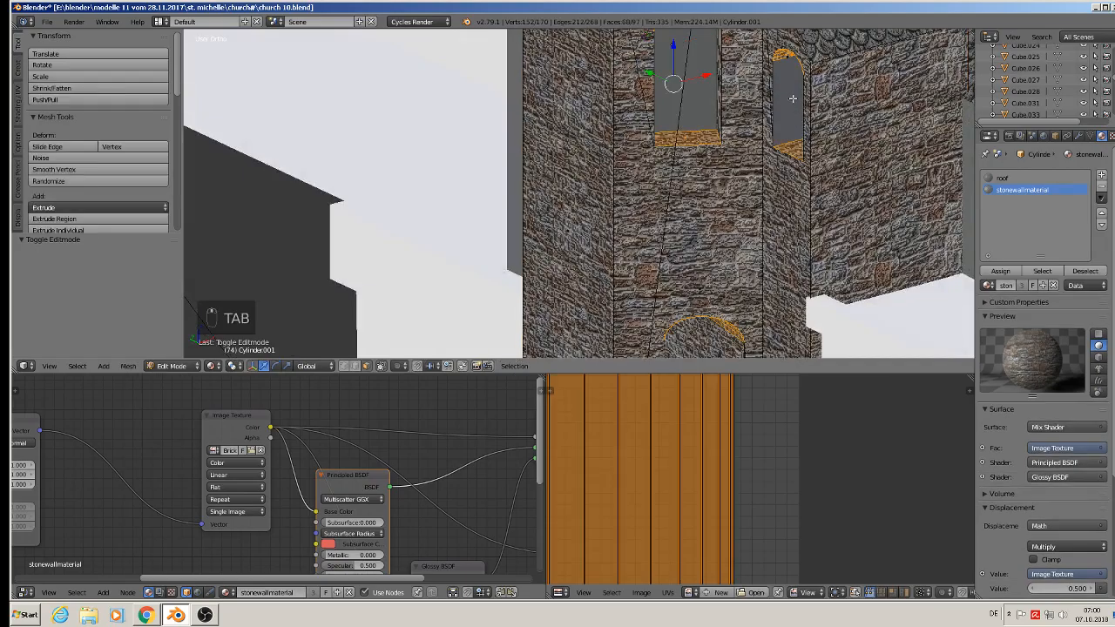
{"action": "key", "text": "KP_Decimal"}
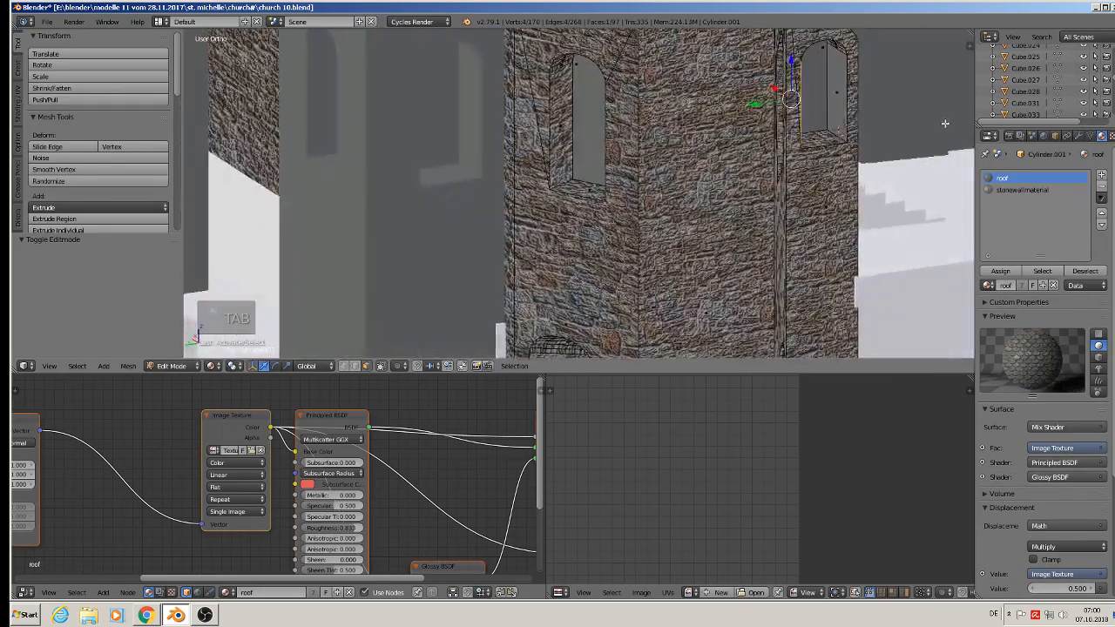
{"action": "right_click", "coordinate": [849, 93], "text": "shift"}
{"action": "middle_click_drag", "start_coordinate": [849, 93], "coordinate": [714, 175]}
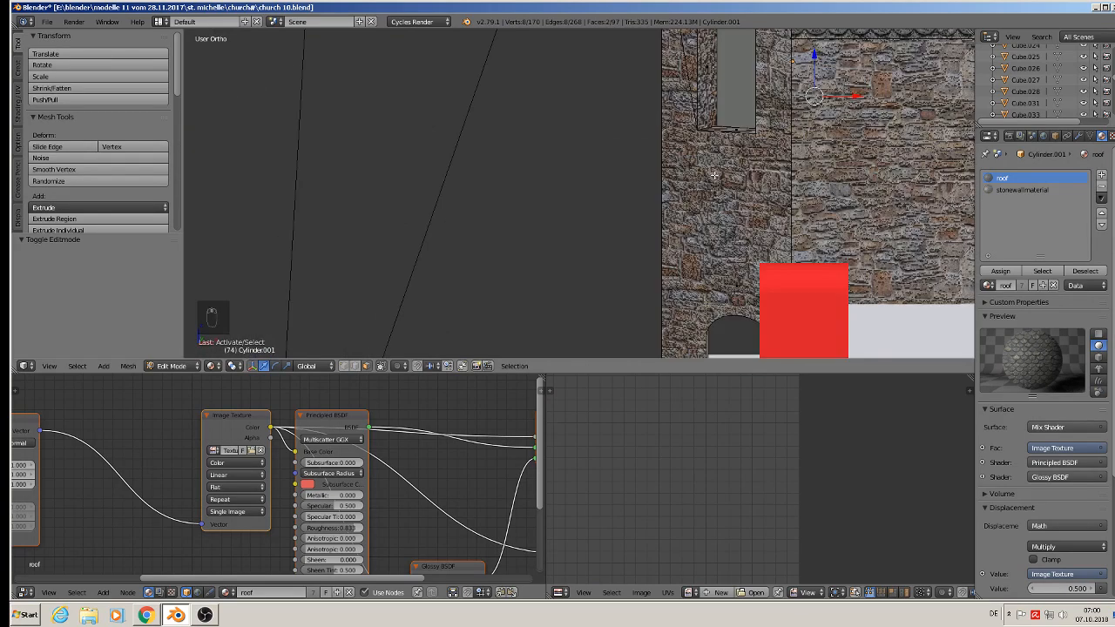
{"action": "key", "text": "u"}
{"action": "left_click", "coordinate": [824, 167]}
{"action": "left_click", "coordinate": [1050, 190]}
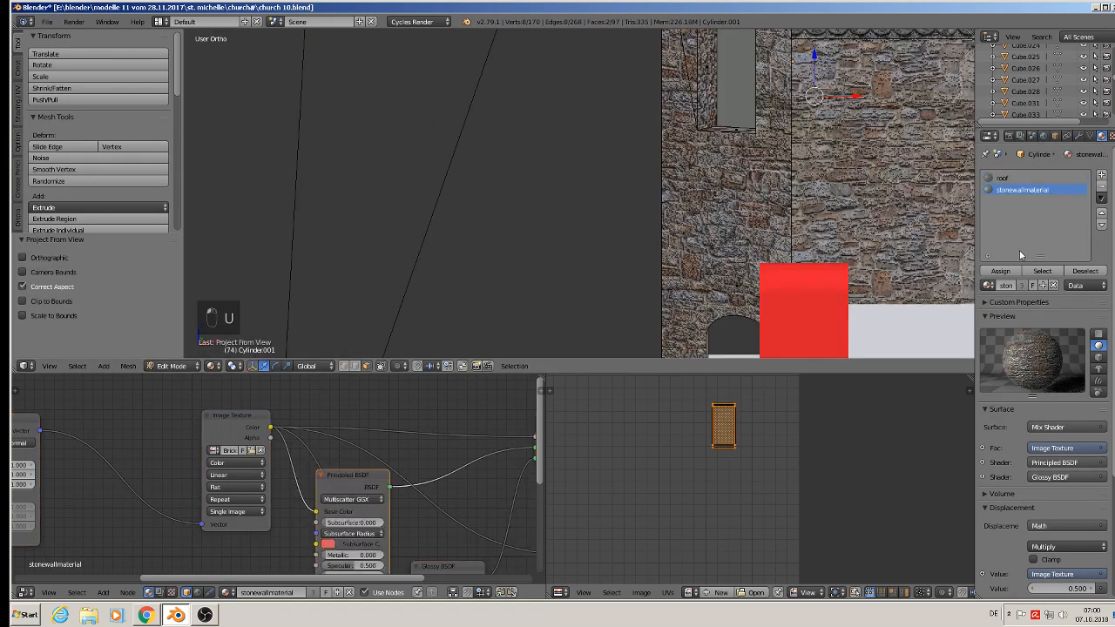
{"action": "left_click", "coordinate": [1000, 271]}
Scale the UVs of the window's side reveals by about 9.95 and return to object mode.
{"action": "middle_click_drag", "start_coordinate": [757, 209], "coordinate": [843, 240]}
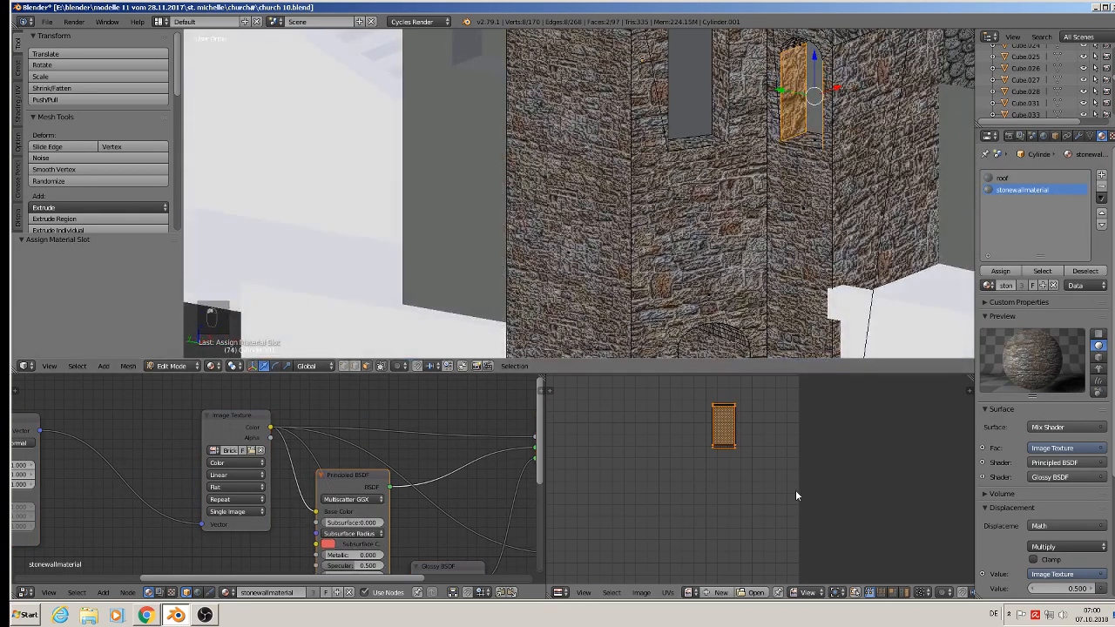
{"action": "key", "text": "s"}
{"action": "left_click", "coordinate": [770, 374]}
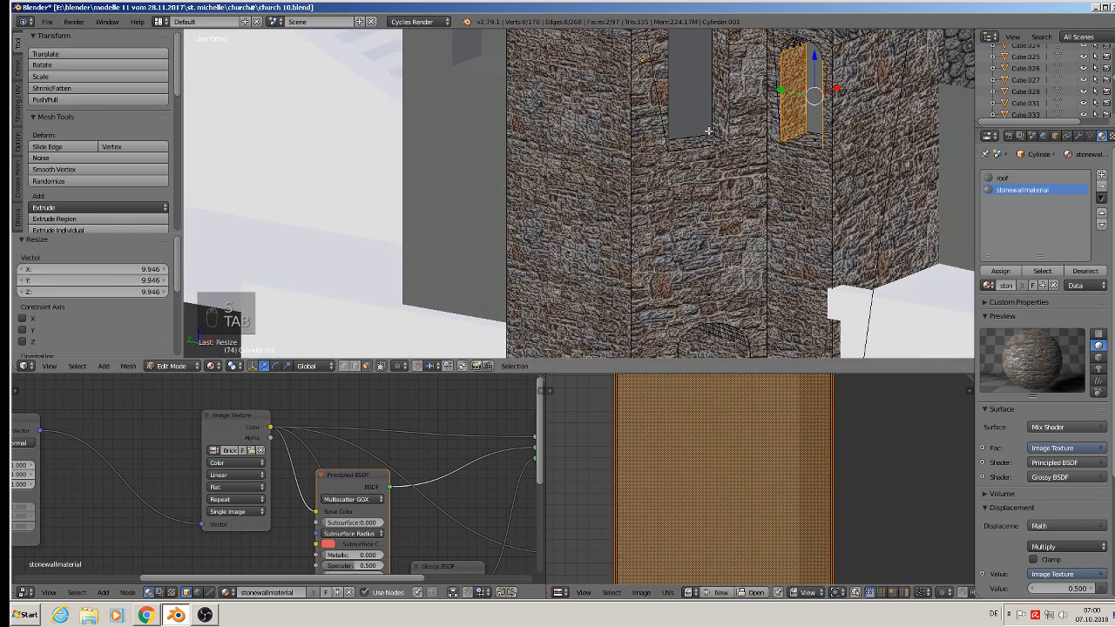
{"action": "scroll", "coordinate": [709, 131], "scroll_direction": "down", "scroll_amount": 4}
{"action": "key", "text": "Tab"}
Save the church file.
{"action": "middle_click_drag", "start_coordinate": [712, 212], "coordinate": [822, 222]}
{"action": "scroll", "coordinate": [714, 164], "scroll_direction": "down", "scroll_amount": 4}
{"action": "middle_click_drag", "start_coordinate": [692, 137], "coordinate": [519, 121]}
{"action": "scroll", "coordinate": [841, 168], "scroll_direction": "up", "scroll_amount": 2}
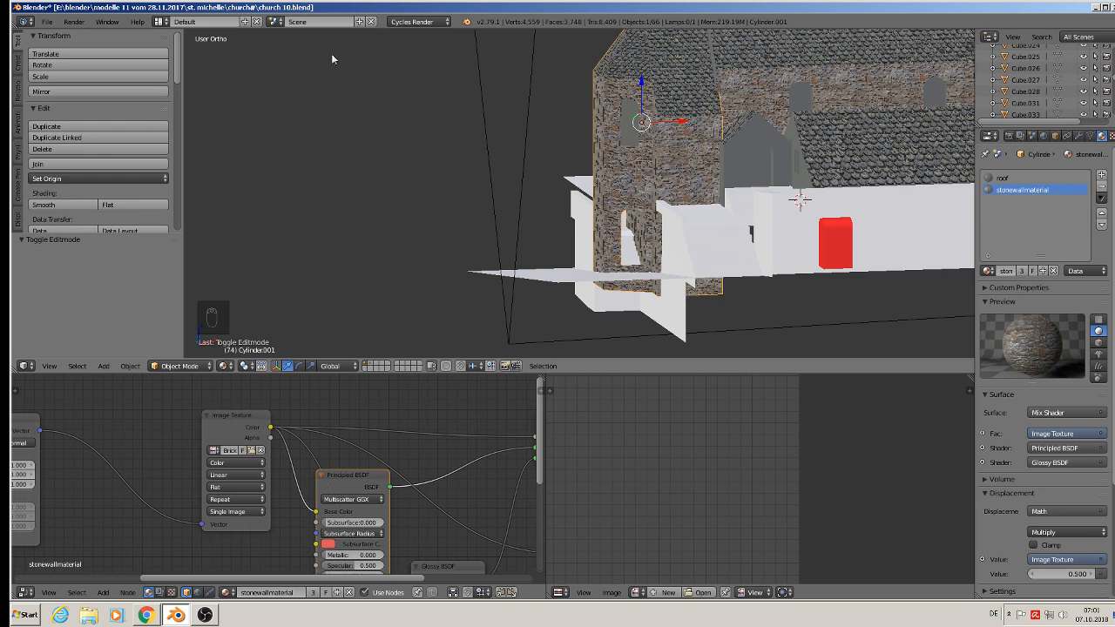
{"action": "left_click", "coordinate": [40, 23]}
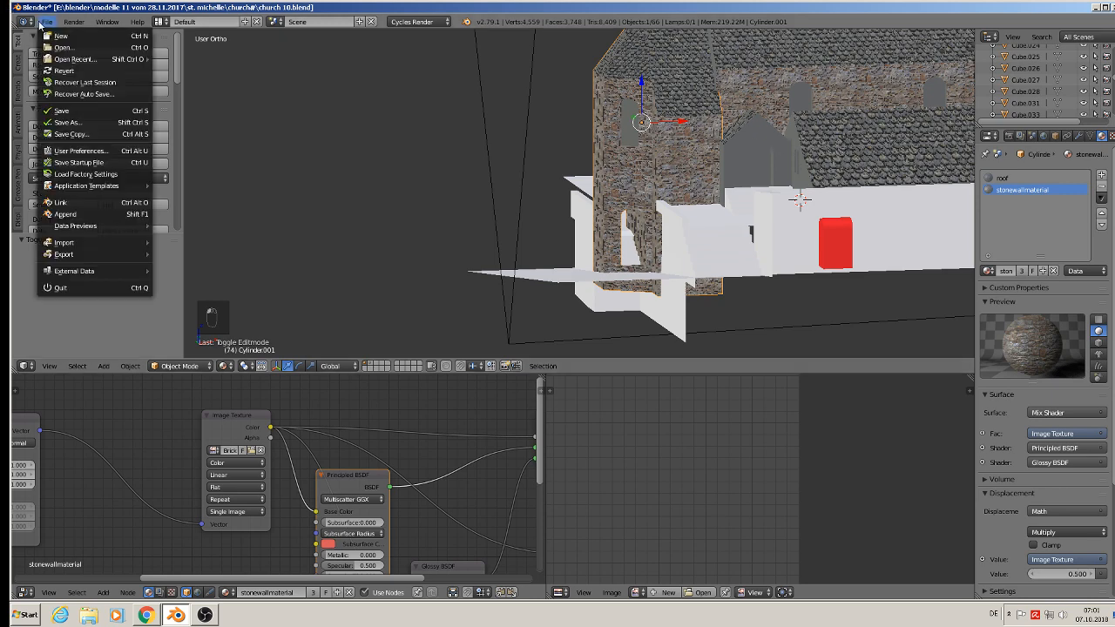
{"action": "left_click", "coordinate": [75, 111]}
Enter edit mode on the small gabled porch beside the apse and select the four front faces around its arched doorway.
{"action": "scroll", "coordinate": [773, 179], "scroll_direction": "up", "scroll_amount": 2}
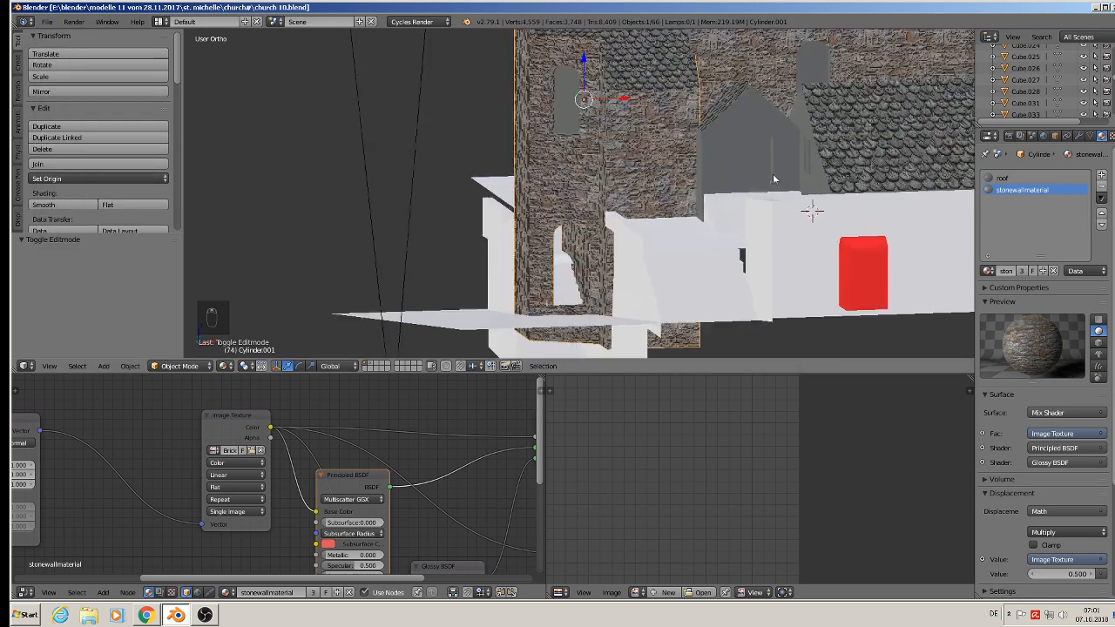
{"action": "right_click", "coordinate": [748, 120]}
{"action": "scroll", "coordinate": [754, 127], "scroll_direction": "up", "scroll_amount": 2}
{"action": "key", "text": "Tab"}
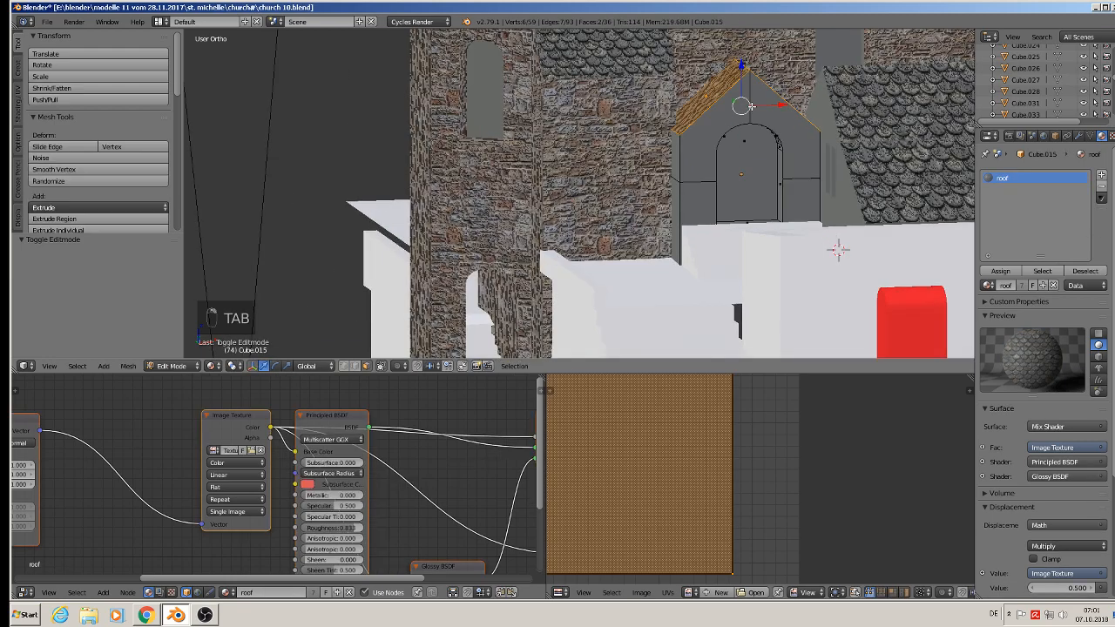
{"action": "right_click", "coordinate": [754, 129]}
{"action": "right_click", "coordinate": [789, 120], "text": "shift"}
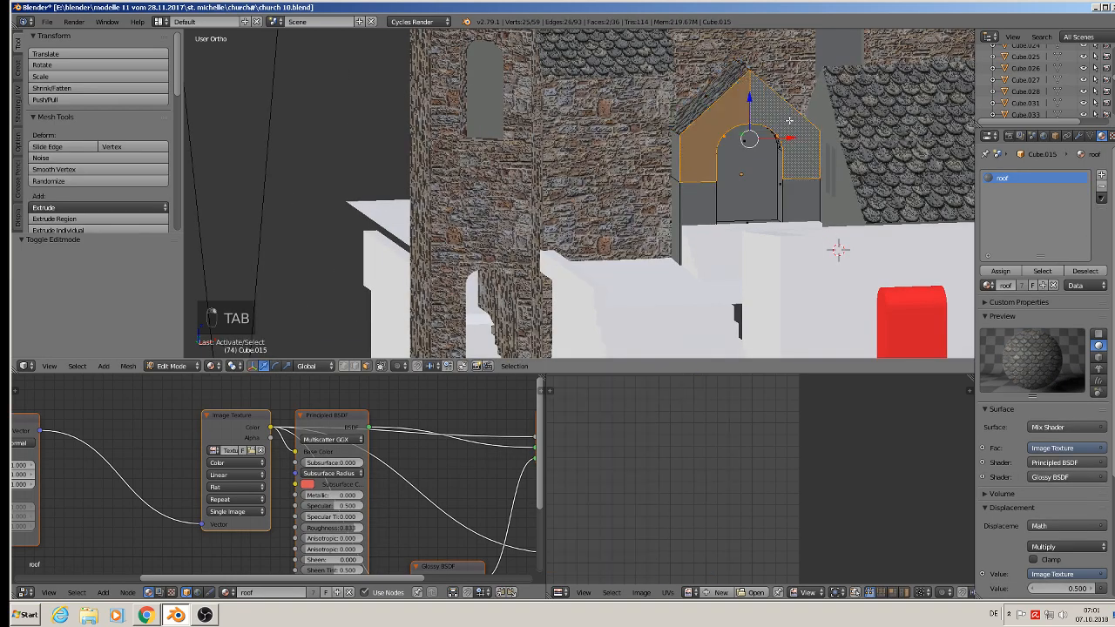
{"action": "right_click", "coordinate": [705, 198], "text": "shift"}
{"action": "right_click", "coordinate": [789, 207], "text": "shift"}
{"action": "middle_click_drag", "start_coordinate": [794, 211], "coordinate": [812, 269]}
{"action": "middle_click_drag", "start_coordinate": [833, 263], "coordinate": [819, 235]}
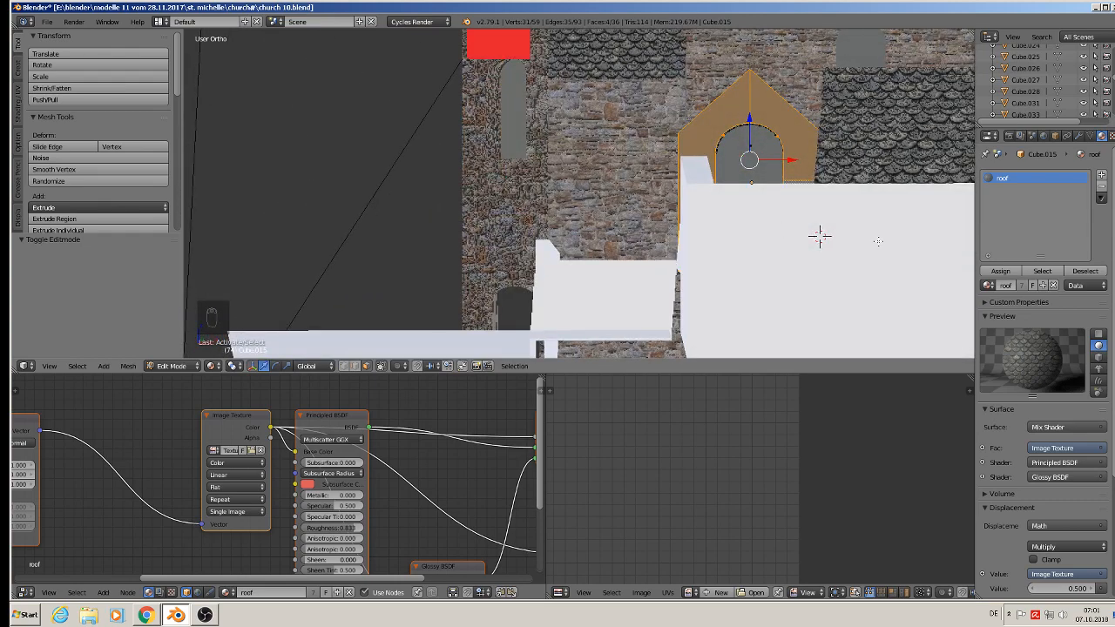
Project the porch front's UVs from the current view, add a material slot with stonewallmaterial and assign it to these faces.
{"action": "key", "text": "u"}
{"action": "left_click", "coordinate": [729, 196]}
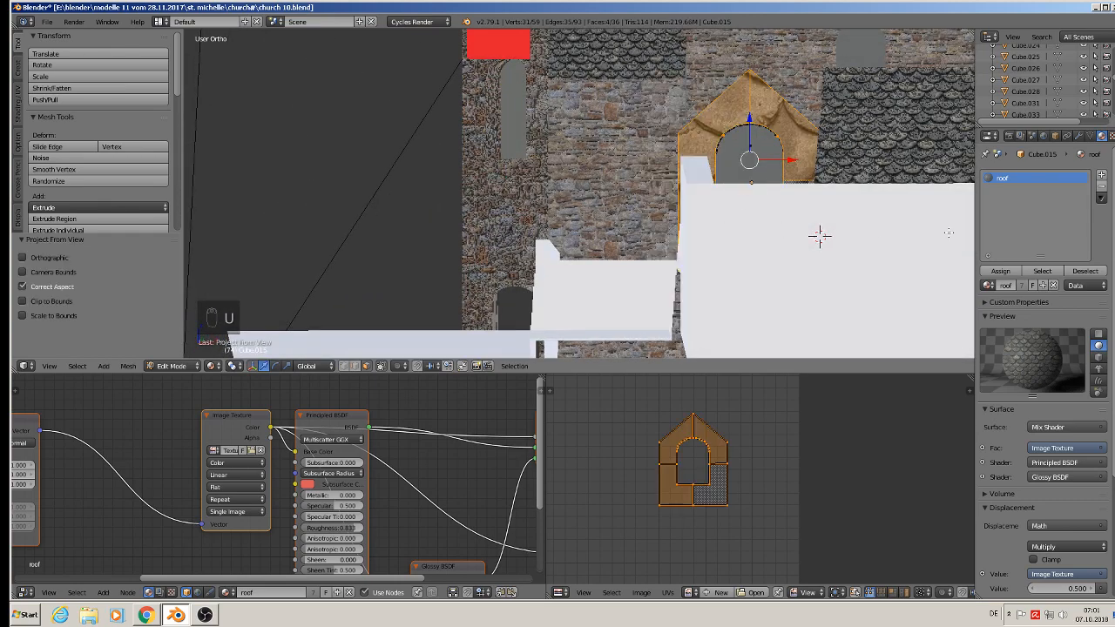
{"action": "left_click", "coordinate": [1109, 175]}
{"action": "left_click", "coordinate": [986, 286]}
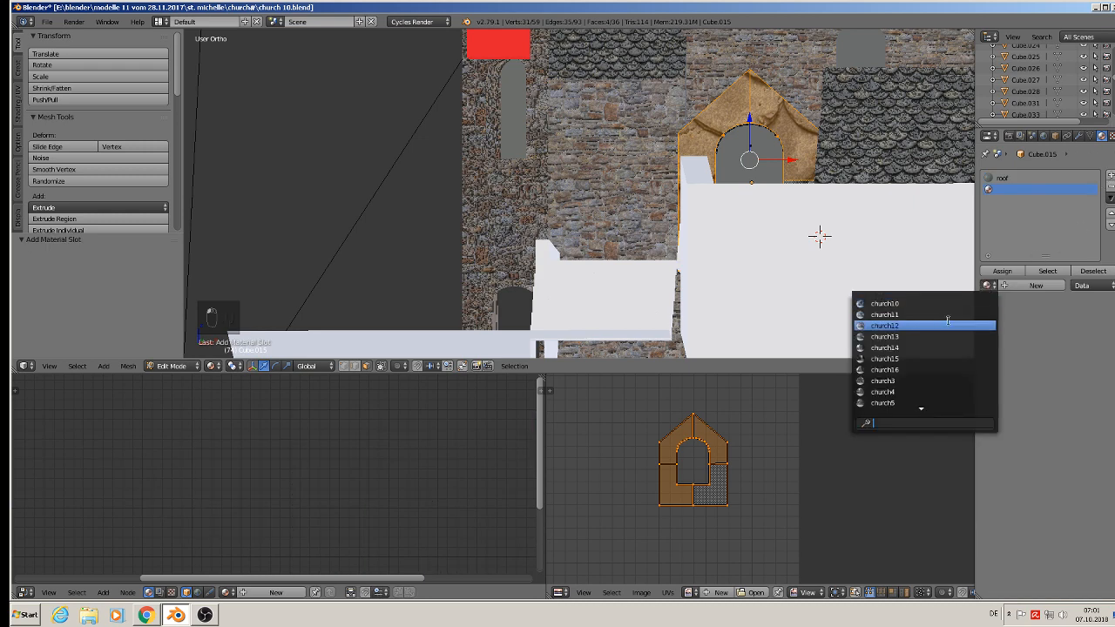
{"action": "type", "text": "sst"}
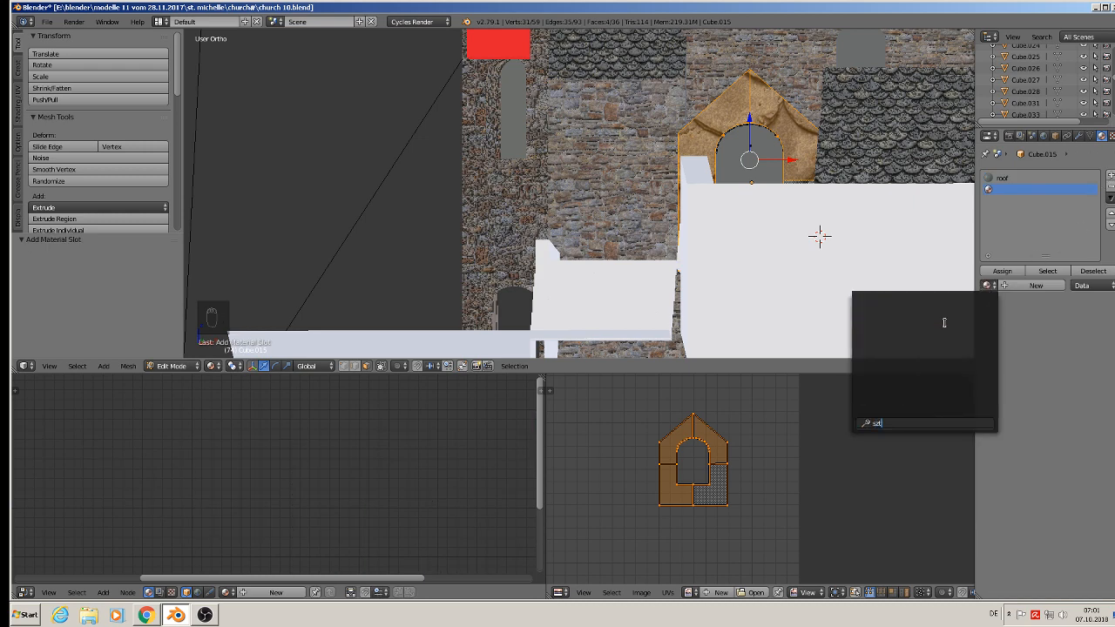
{"action": "key", "text": "BackSpace"}
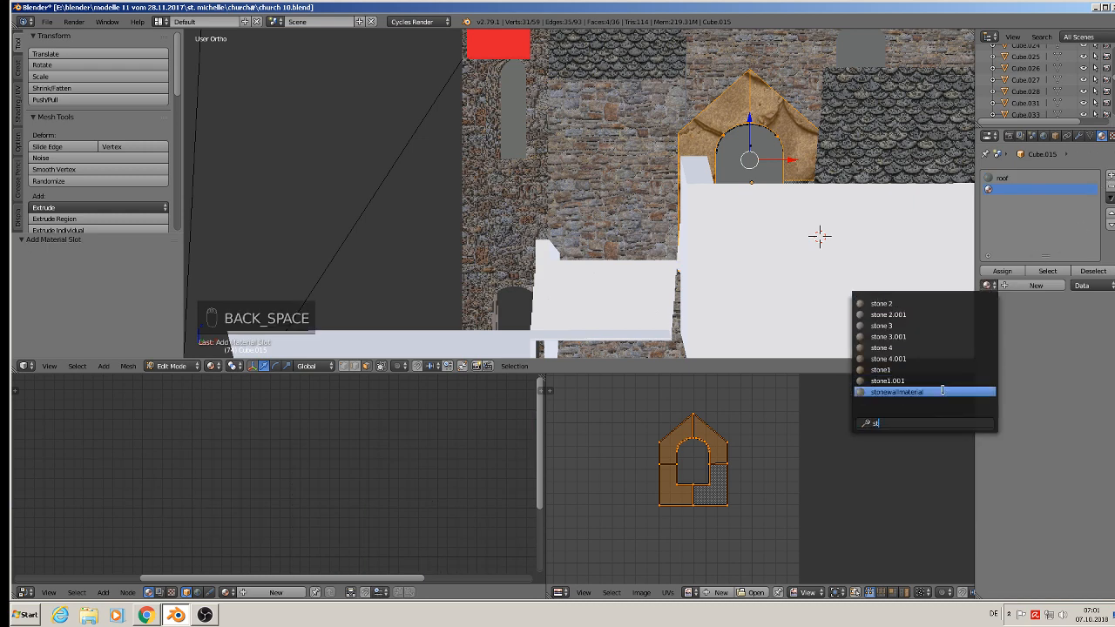
{"action": "left_click", "coordinate": [897, 391]}
{"action": "left_click", "coordinate": [1001, 271]}
Scale the UVs of the porch's front faces by about 6.73.
{"action": "key", "text": "s"}
{"action": "key", "text": "s"}
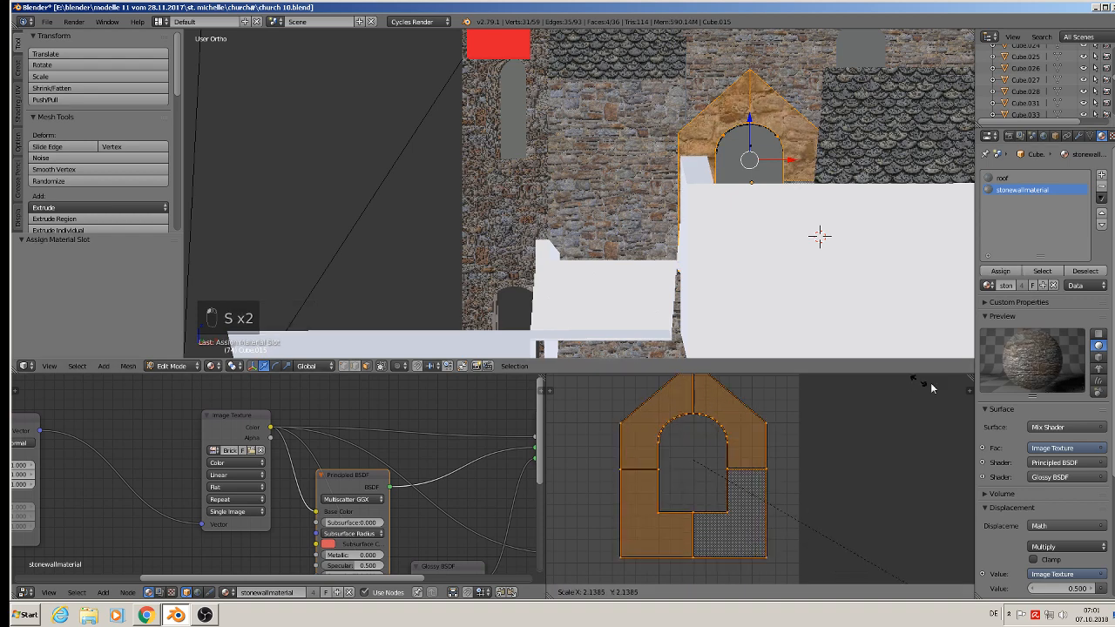
{"action": "left_click", "coordinate": [560, 578]}
{"action": "middle_click_drag", "start_coordinate": [679, 322], "coordinate": [887, 324]}
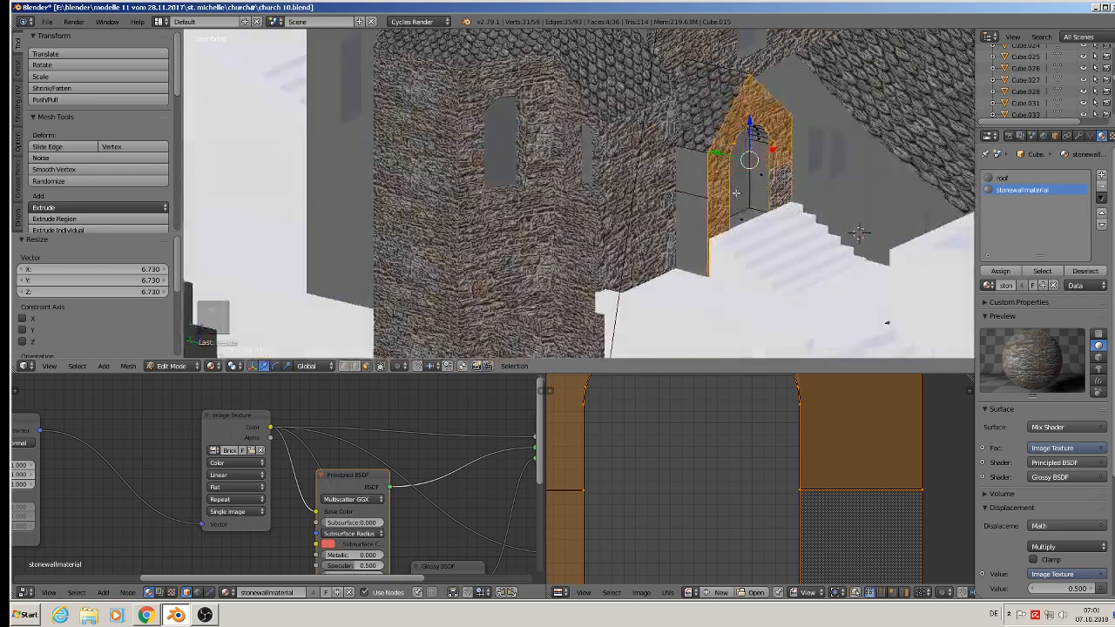
Select the porch's side wall and doorway side reveals, project their UVs from the right view and assign stonewallmaterial.
{"action": "right_click", "coordinate": [693, 180]}
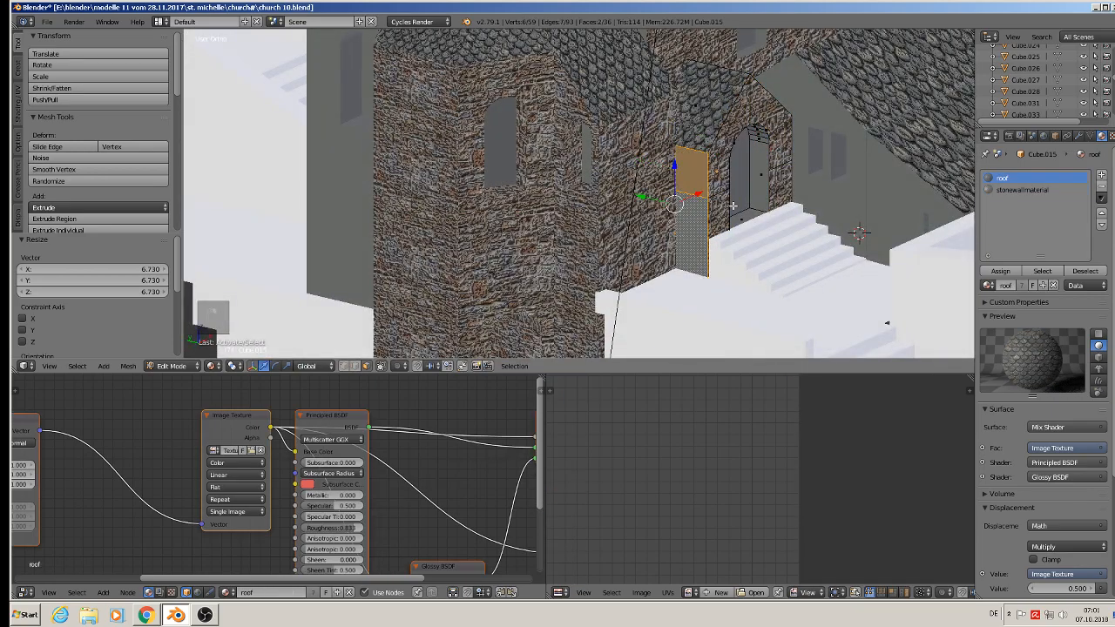
{"action": "right_click", "coordinate": [756, 171], "text": "shift"}
{"action": "middle_click_drag", "start_coordinate": [757, 172], "coordinate": [833, 219]}
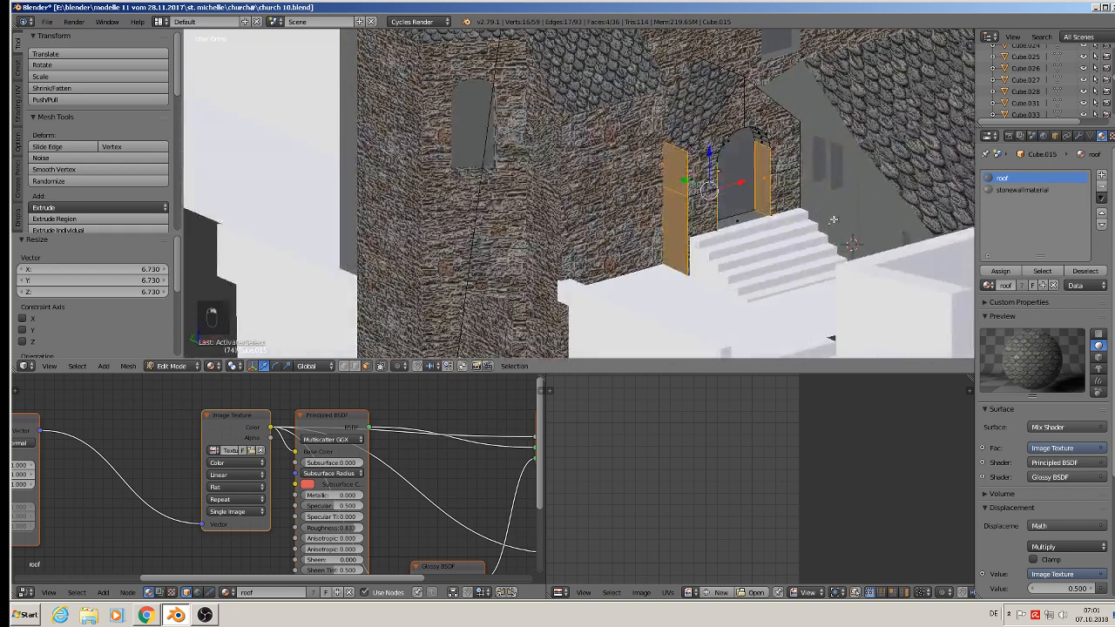
{"action": "key", "text": "KP_3"}
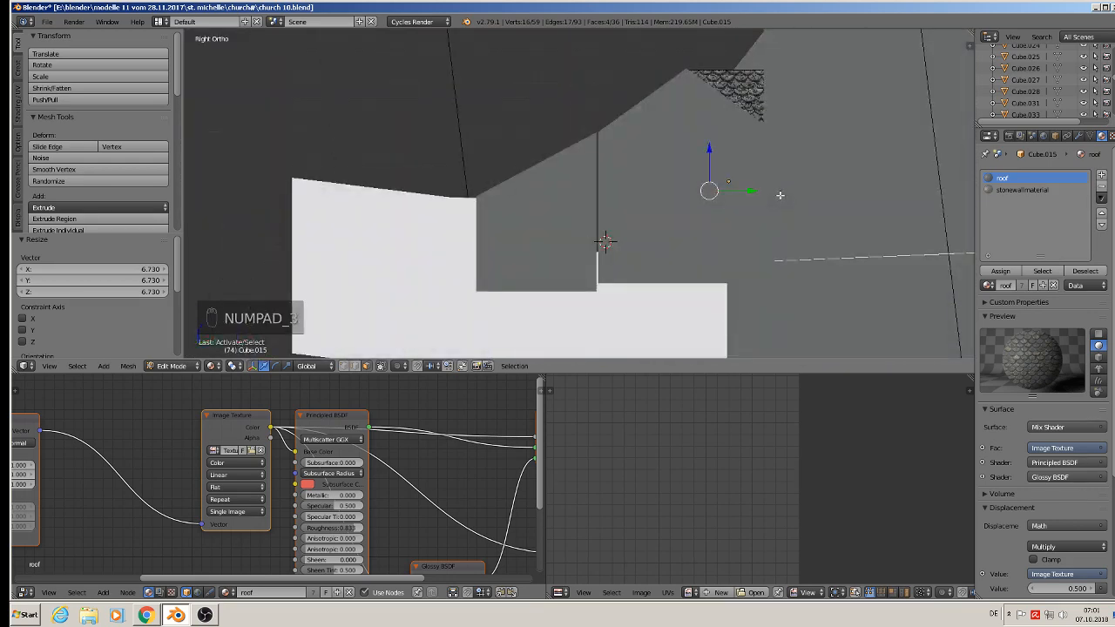
{"action": "key", "text": "u"}
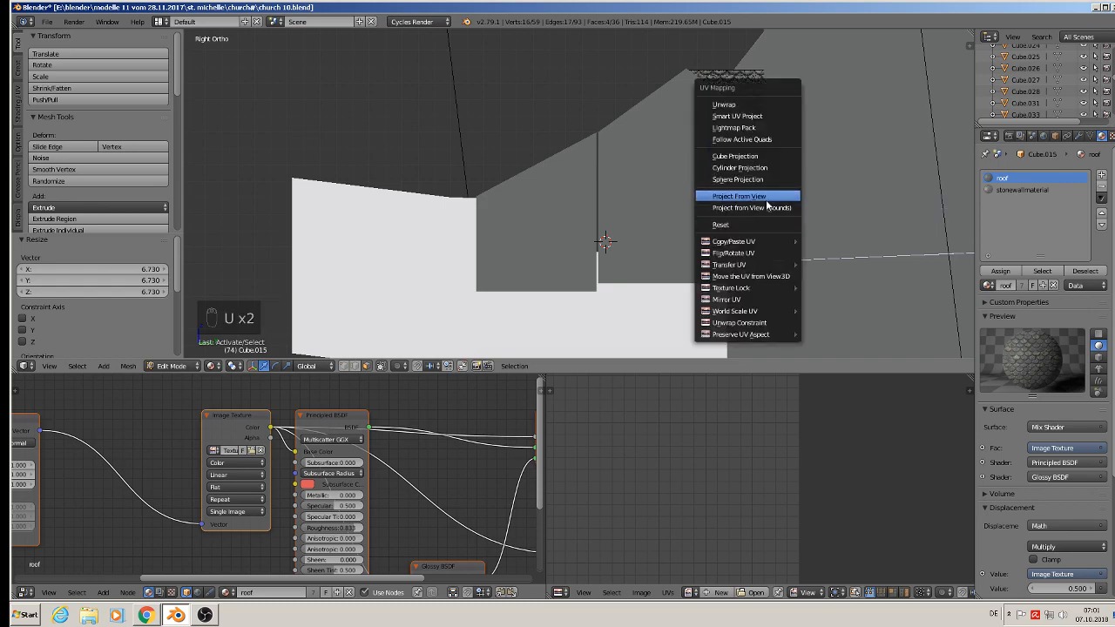
{"action": "left_click", "coordinate": [764, 197]}
{"action": "left_click", "coordinate": [1023, 190]}
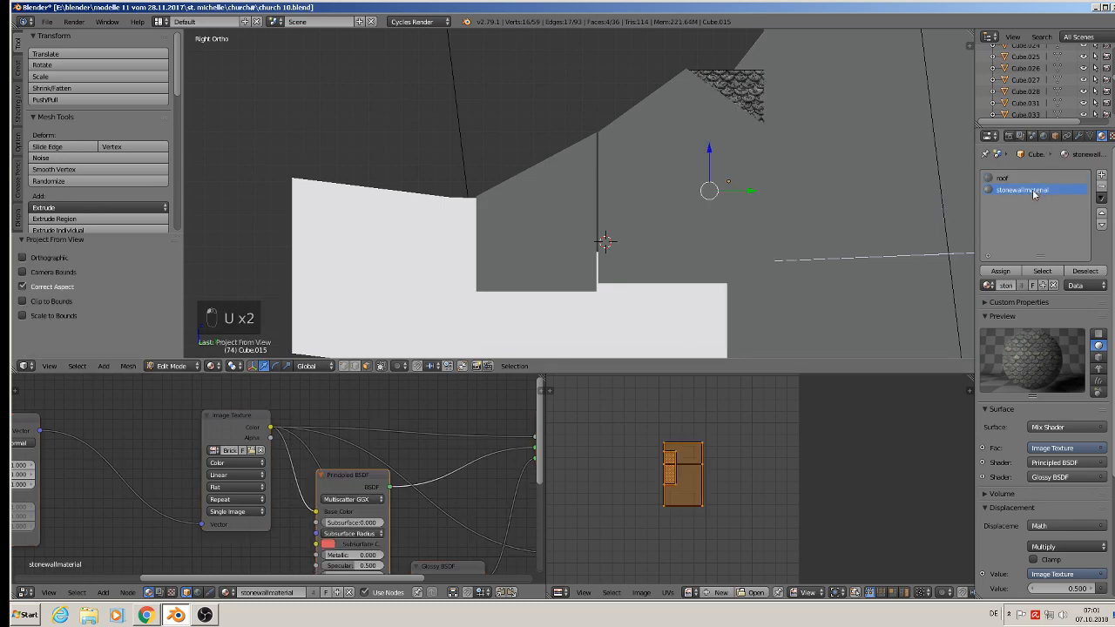
{"action": "left_click", "coordinate": [1001, 274]}
Scale the UVs of the porch's side faces by about 9.25 and leave edit mode.
{"action": "middle_click_drag", "start_coordinate": [594, 124], "coordinate": [819, 144]}
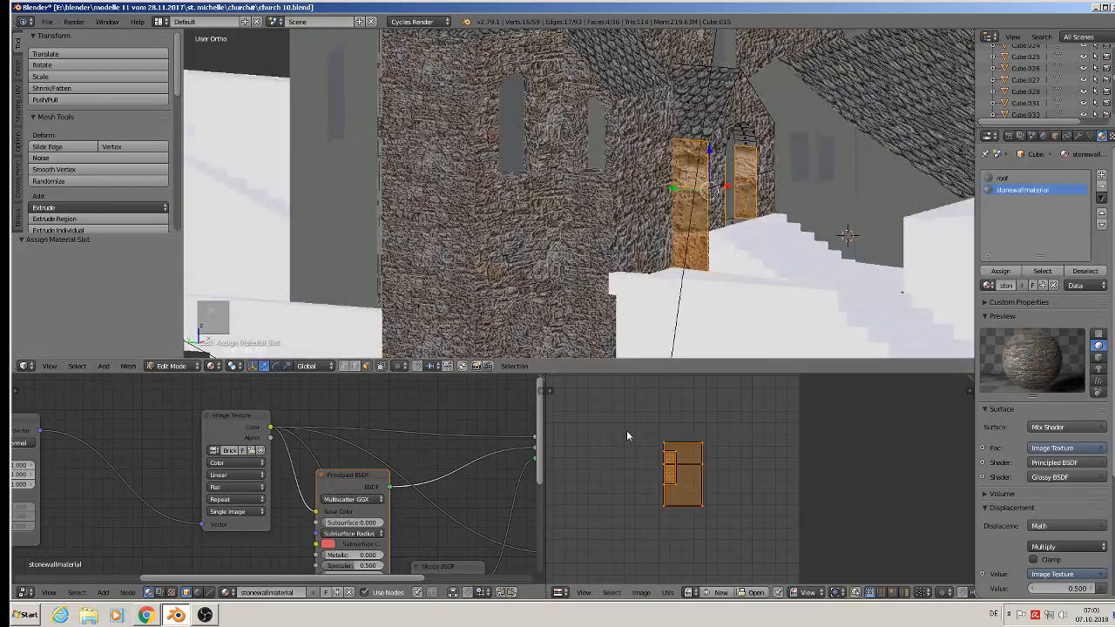
{"action": "key", "text": "s"}
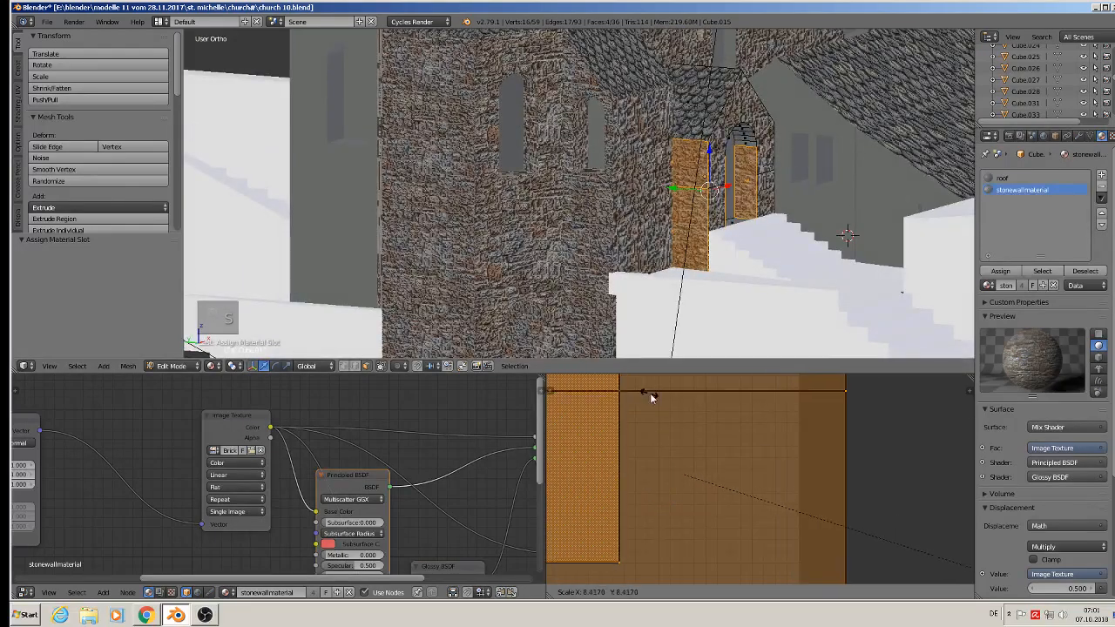
{"action": "left_click", "coordinate": [809, 461]}
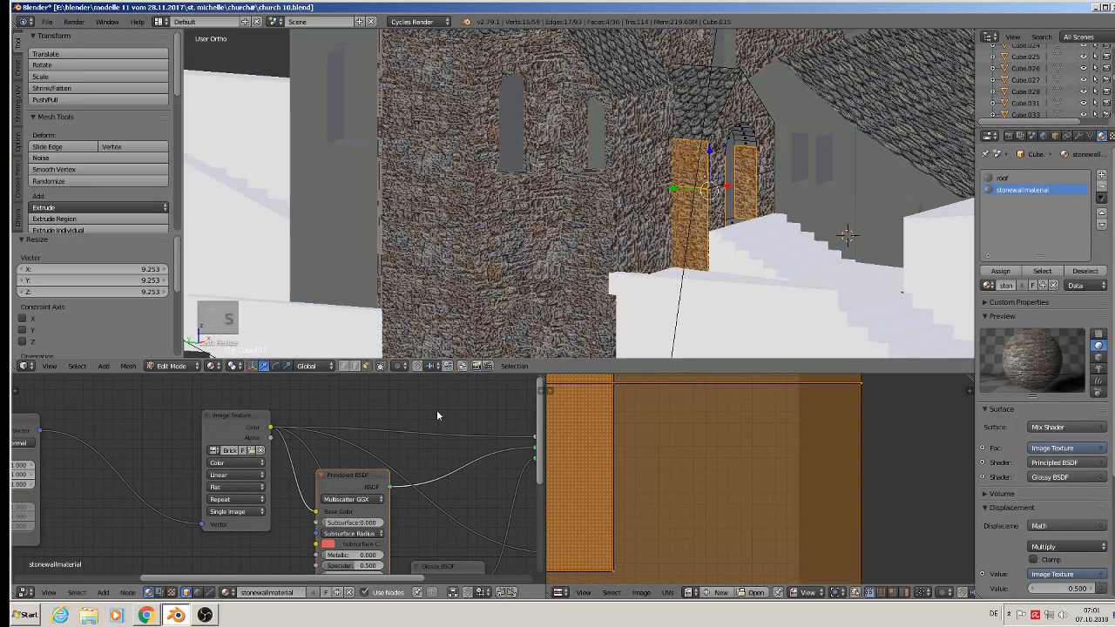
{"action": "middle_click_drag", "start_coordinate": [558, 331], "coordinate": [694, 199]}
{"action": "key", "text": "Tab"}
Select the arch reveal faces and sill of the porch doorway in edit mode and project their UVs from the top view.
{"action": "key", "text": "Tab"}
{"action": "right_click", "coordinate": [639, 143], "text": "alt"}
{"action": "middle_click_drag", "start_coordinate": [751, 265], "coordinate": [803, 240]}
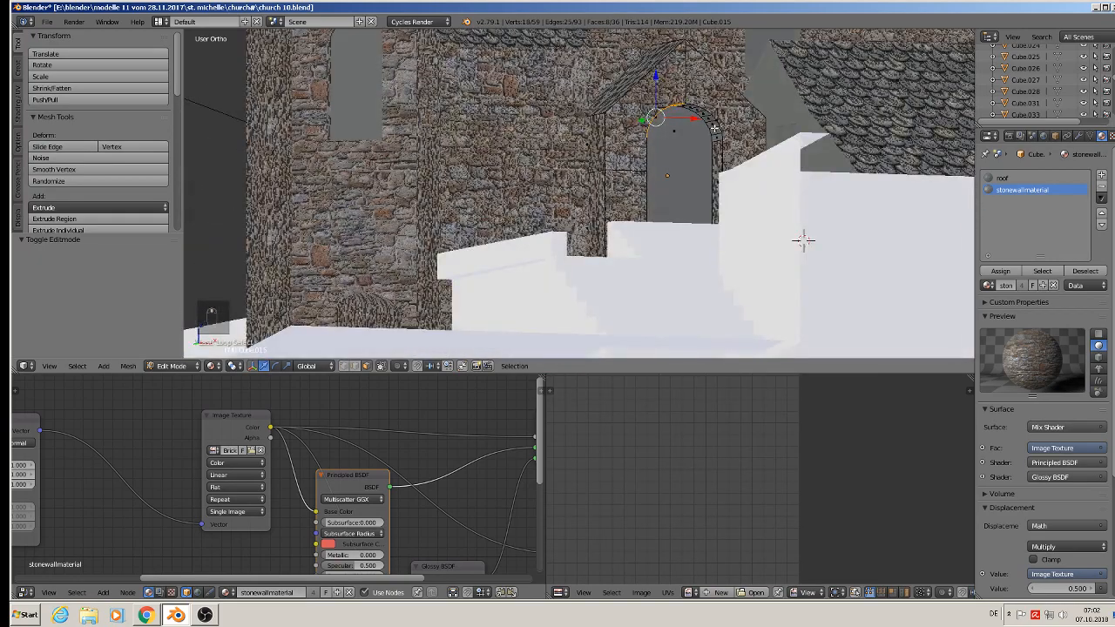
{"action": "right_click", "coordinate": [714, 129], "text": "alt+shift"}
{"action": "middle_click_drag", "start_coordinate": [720, 185], "coordinate": [672, 207]}
{"action": "right_click", "coordinate": [672, 207], "text": "shift"}
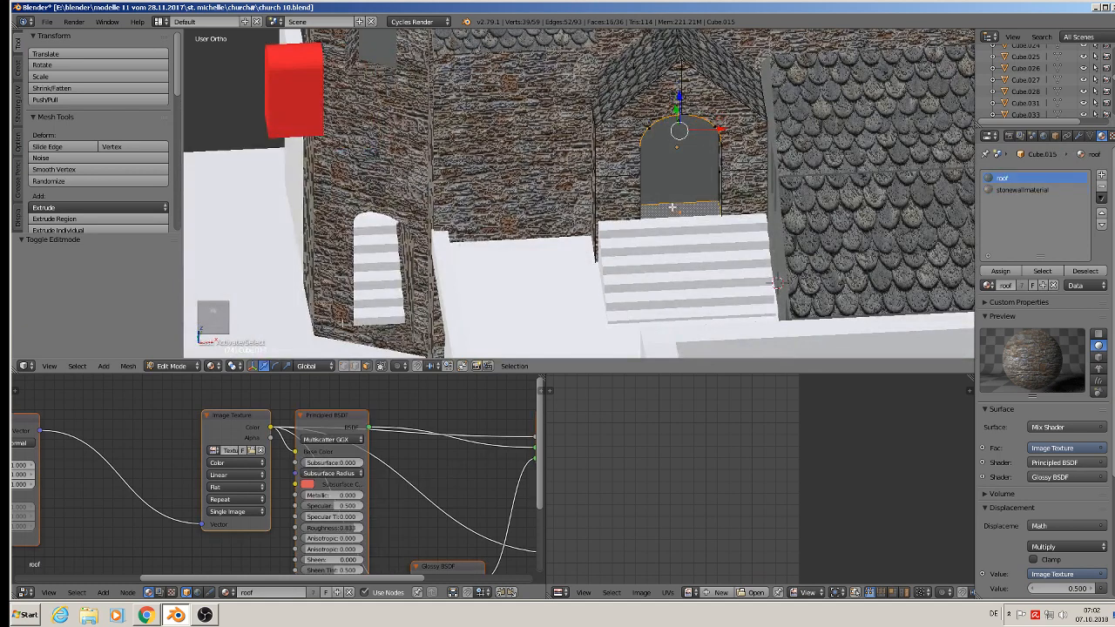
{"action": "key", "text": "KP_7"}
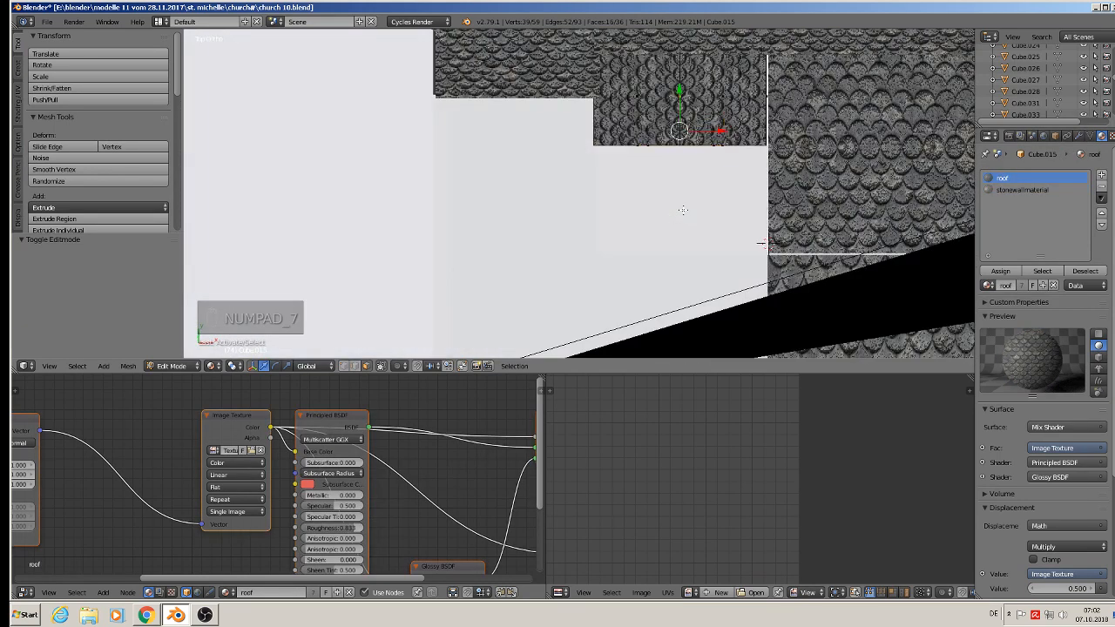
{"action": "key", "text": "u"}
{"action": "key", "text": "u"}
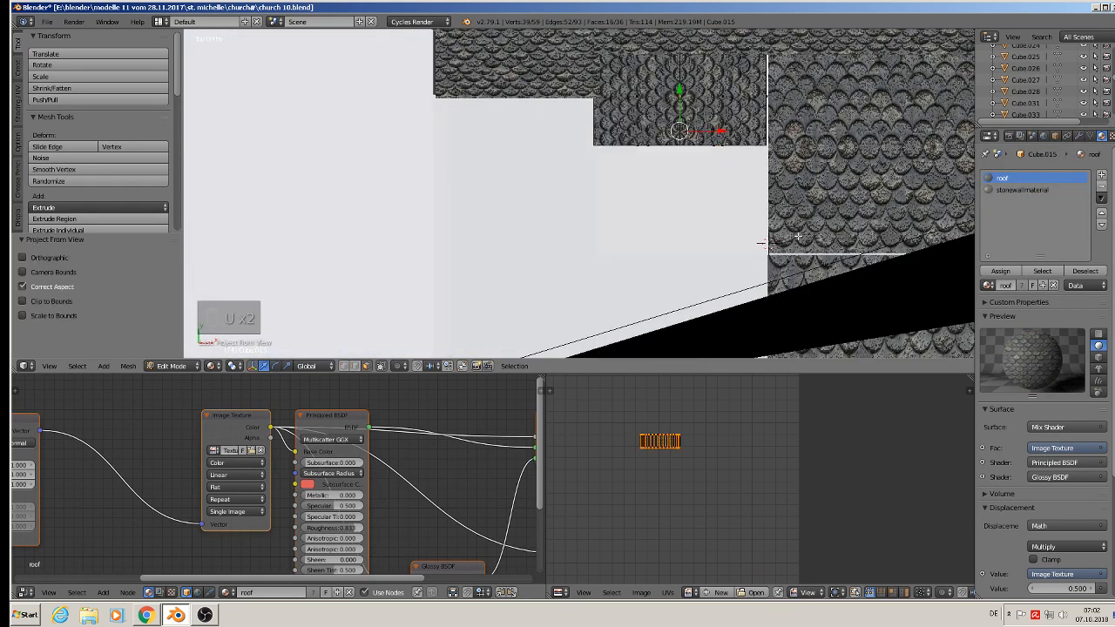
Assign stonewallmaterial to the porch doorway's arch reveal and sill, enlarge their UVs to match the neighbouring stonework and leave edit mode.
{"action": "left_click", "coordinate": [1014, 190]}
{"action": "left_click", "coordinate": [1000, 270]}
{"action": "middle_click_drag", "start_coordinate": [871, 261], "coordinate": [860, 331]}
{"action": "key", "text": "s"}
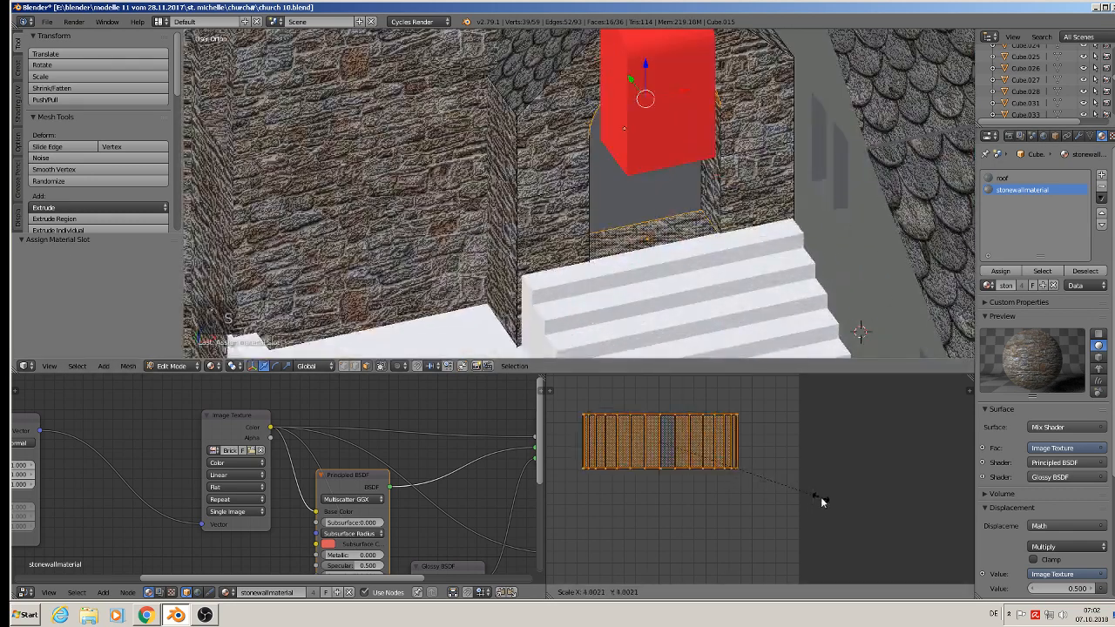
{"action": "left_click", "coordinate": [658, 582]}
{"action": "key", "text": "Tab"}
{"action": "scroll", "coordinate": [699, 273], "scroll_direction": "down", "scroll_amount": 6}
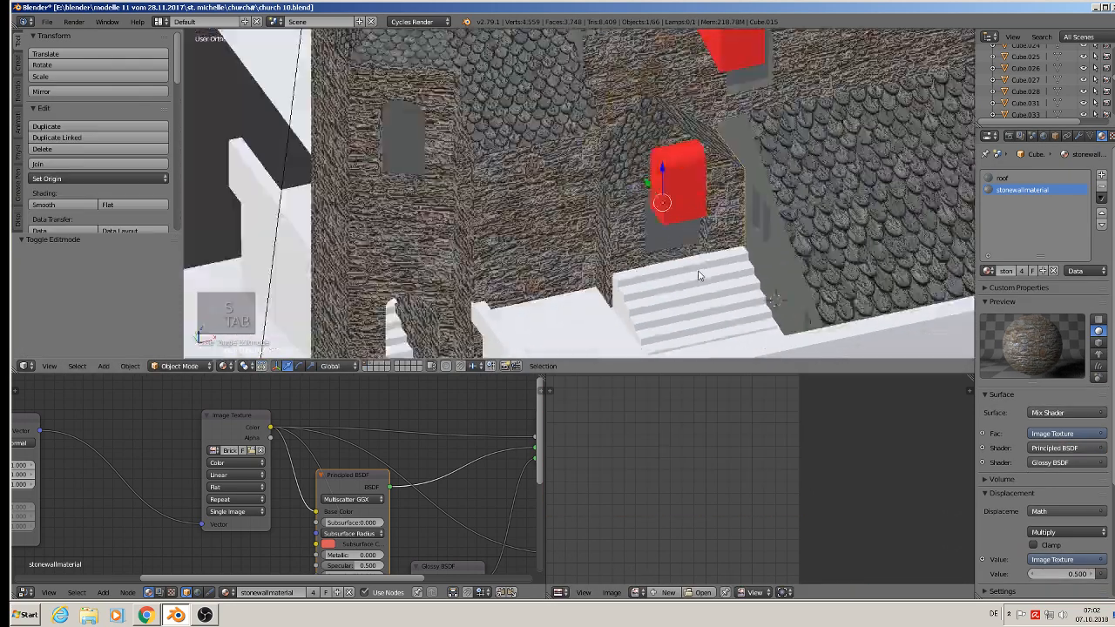
{"action": "middle_click_drag", "start_coordinate": [700, 270], "coordinate": [721, 244]}
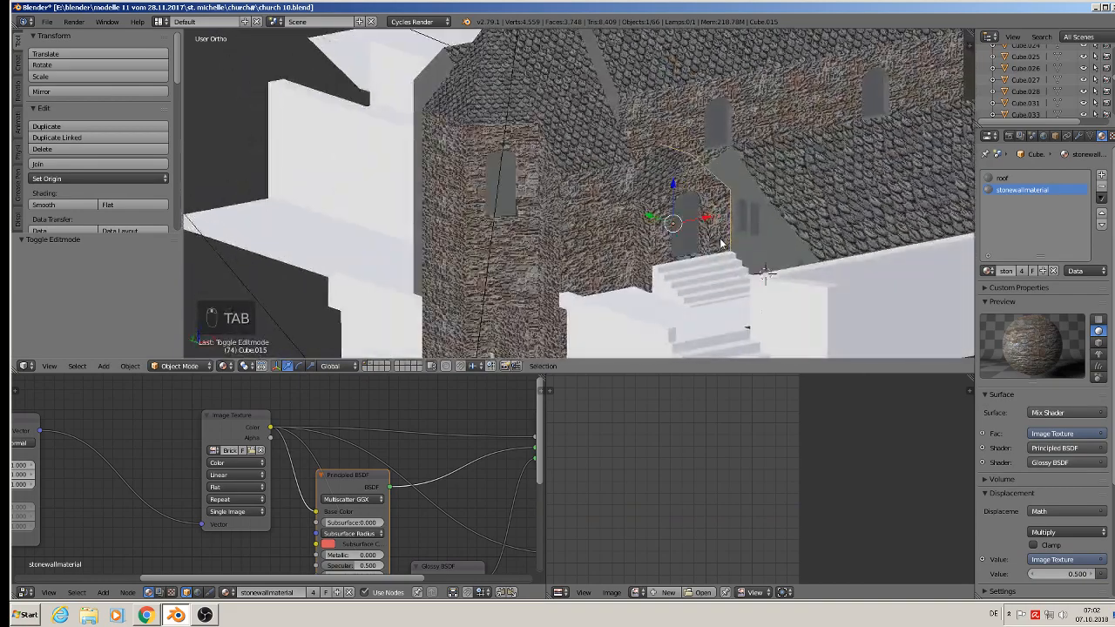
{"action": "scroll", "coordinate": [667, 124], "scroll_direction": "up", "scroll_amount": 3}
{"action": "scroll", "coordinate": [635, 148], "scroll_direction": "down", "scroll_amount": 3}
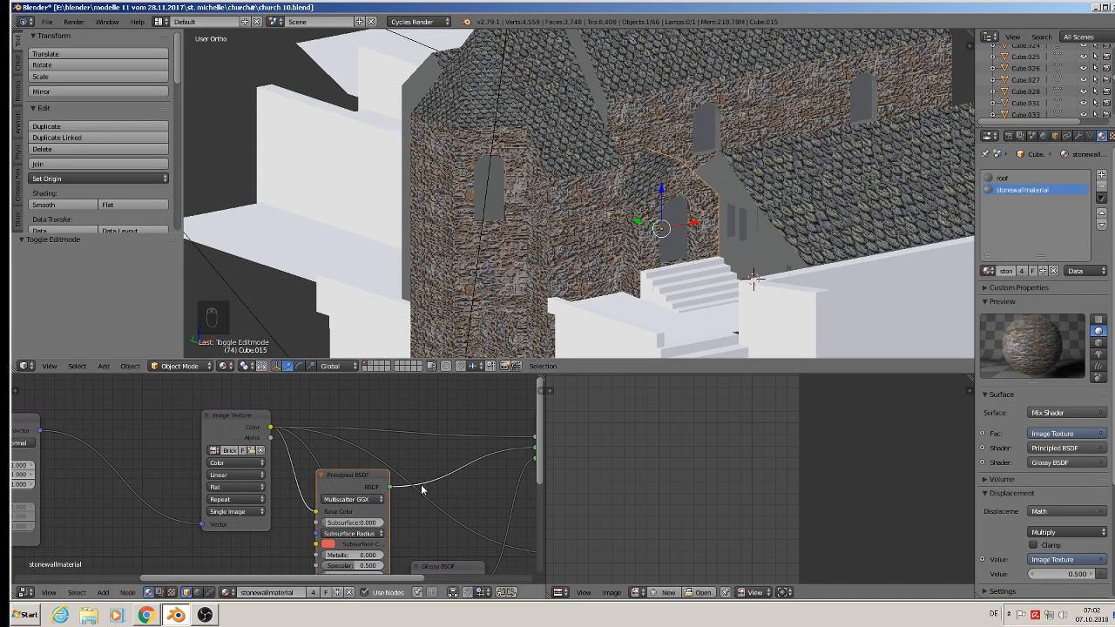
{"action": "scroll", "coordinate": [423, 488], "scroll_direction": "down", "scroll_amount": 3}
{"action": "middle_click_drag", "start_coordinate": [497, 483], "coordinate": [367, 461]}
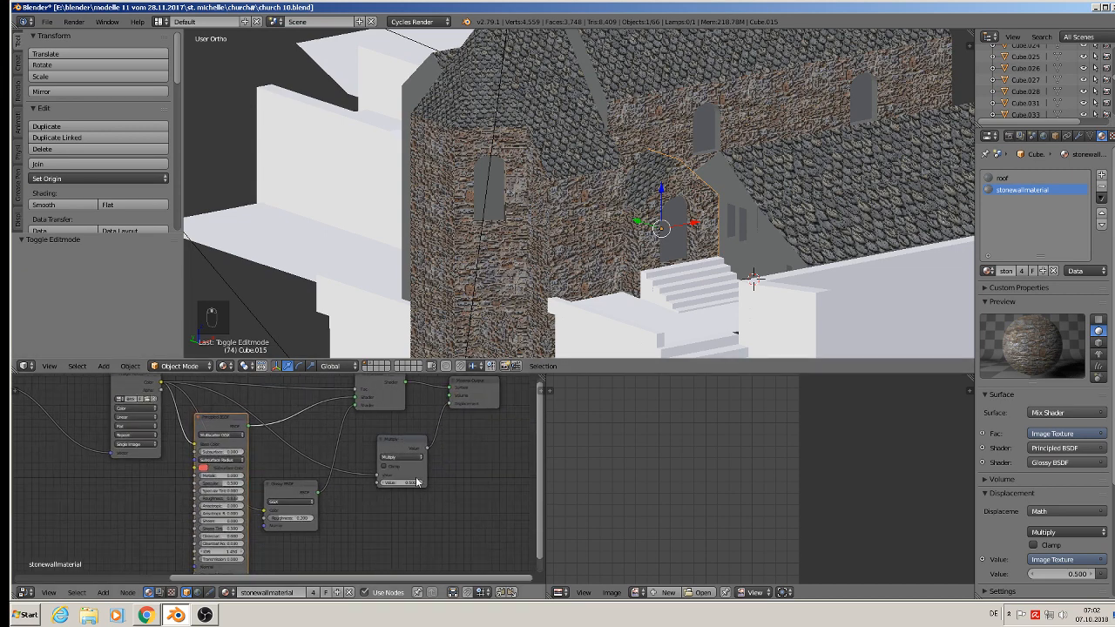
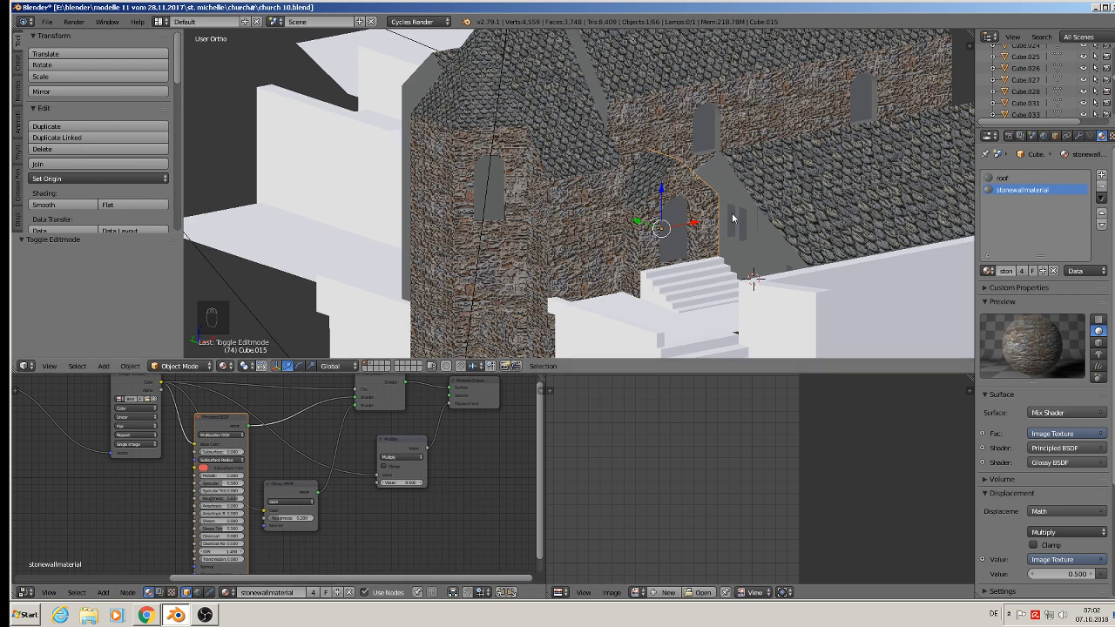
Select the nave's two gable strips above the apse roof and all four wall faces of its opposite gable end in edit mode.
{"action": "middle_click_drag", "start_coordinate": [718, 153], "coordinate": [669, 217]}
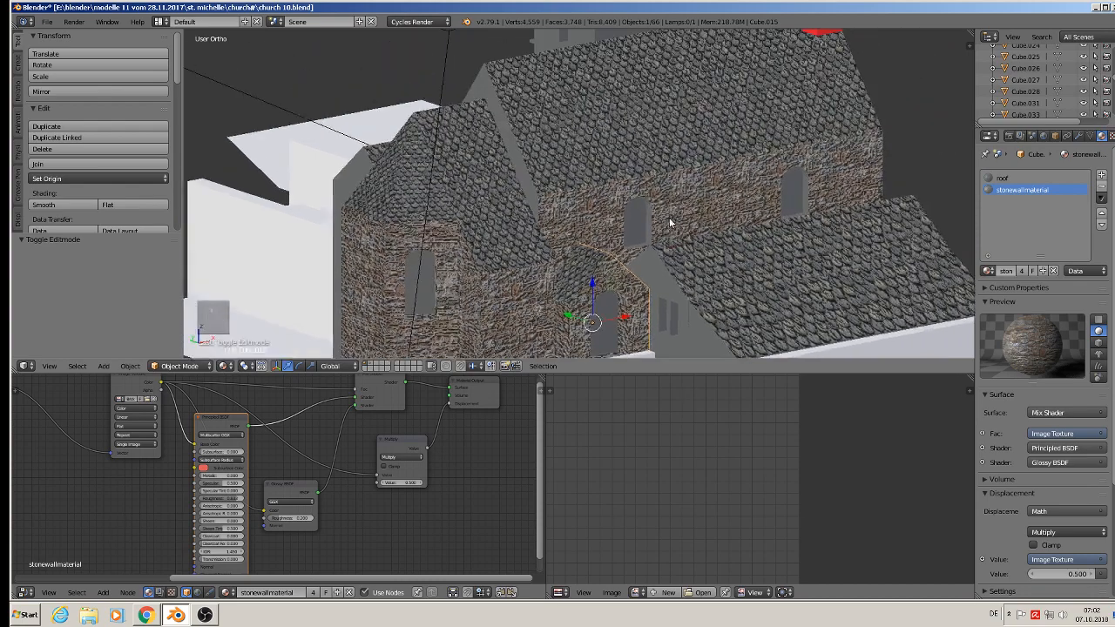
{"action": "right_click", "coordinate": [620, 132]}
{"action": "key", "text": "Tab"}
{"action": "middle_click_drag", "start_coordinate": [602, 157], "coordinate": [629, 155]}
{"action": "right_click", "coordinate": [637, 146]}
{"action": "right_click", "coordinate": [593, 125], "text": "shift"}
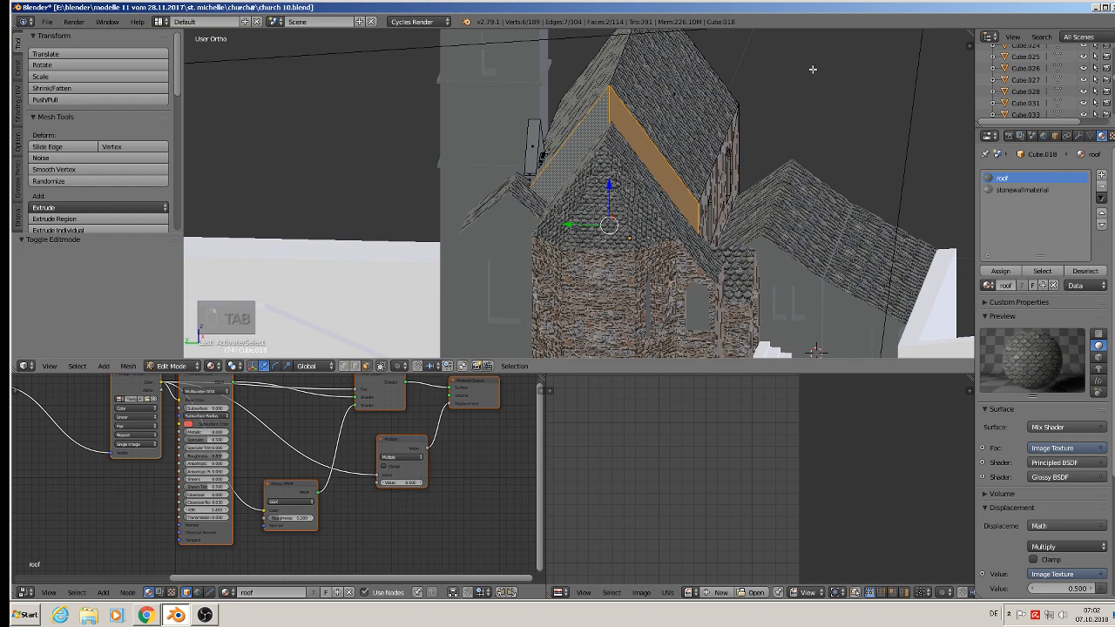
{"action": "middle_click_drag", "start_coordinate": [812, 69], "coordinate": [607, 98]}
{"action": "right_click", "coordinate": [658, 266], "text": "shift"}
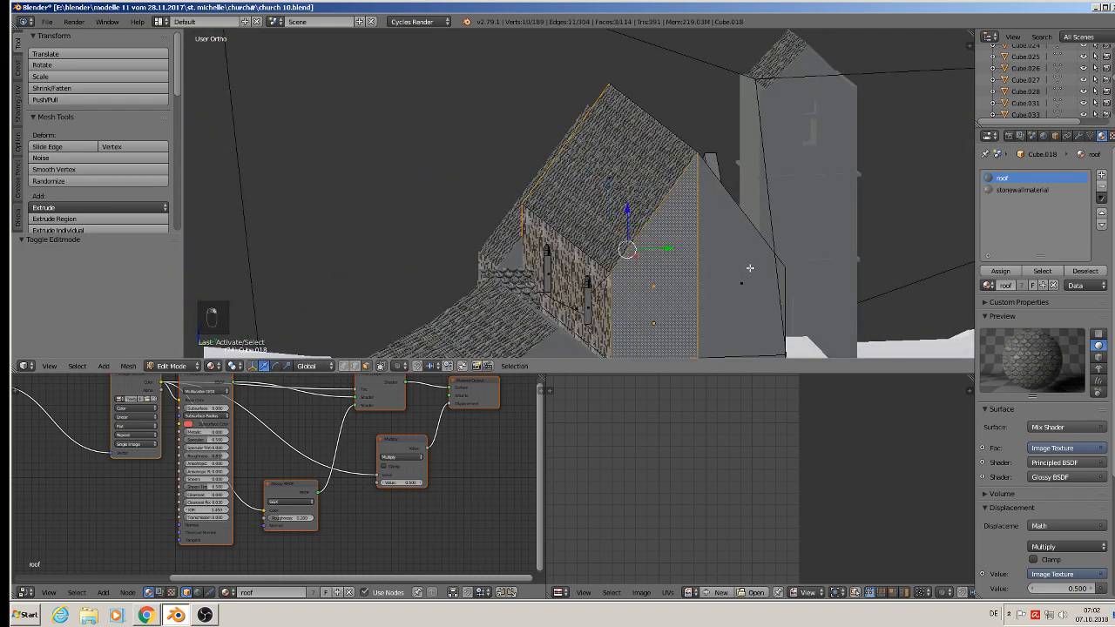
{"action": "right_click", "coordinate": [736, 279], "text": "shift"}
{"action": "middle_click_drag", "start_coordinate": [727, 286], "coordinate": [624, 102]}
{"action": "right_click", "coordinate": [570, 201], "text": "shift"}
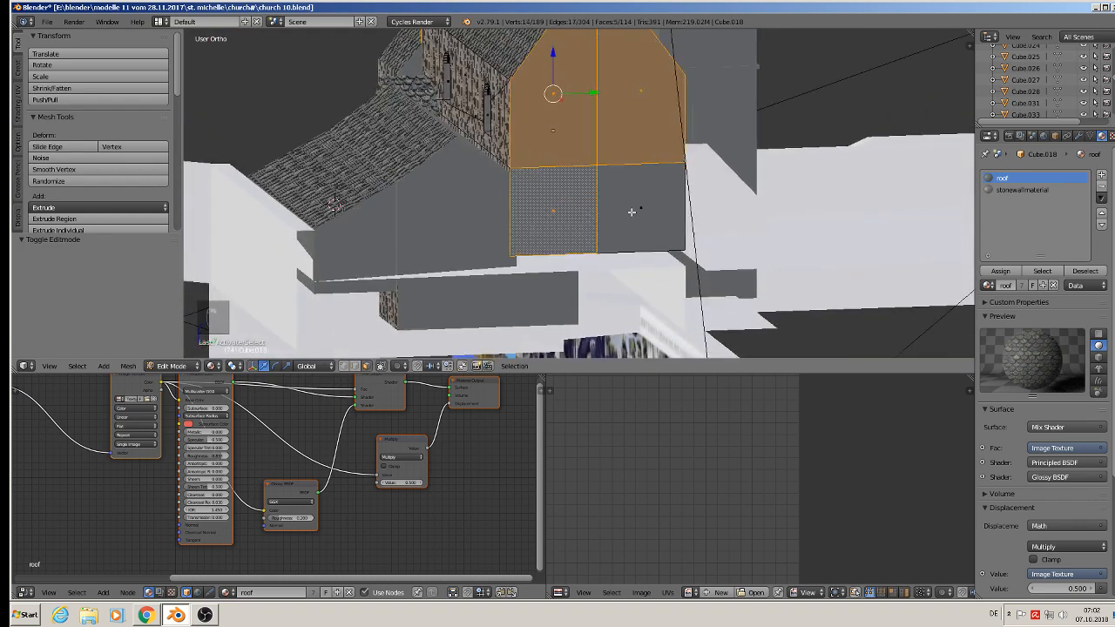
{"action": "right_click", "coordinate": [632, 212], "text": "shift"}
{"action": "scroll", "coordinate": [529, 131], "scroll_direction": "up", "scroll_amount": 4}
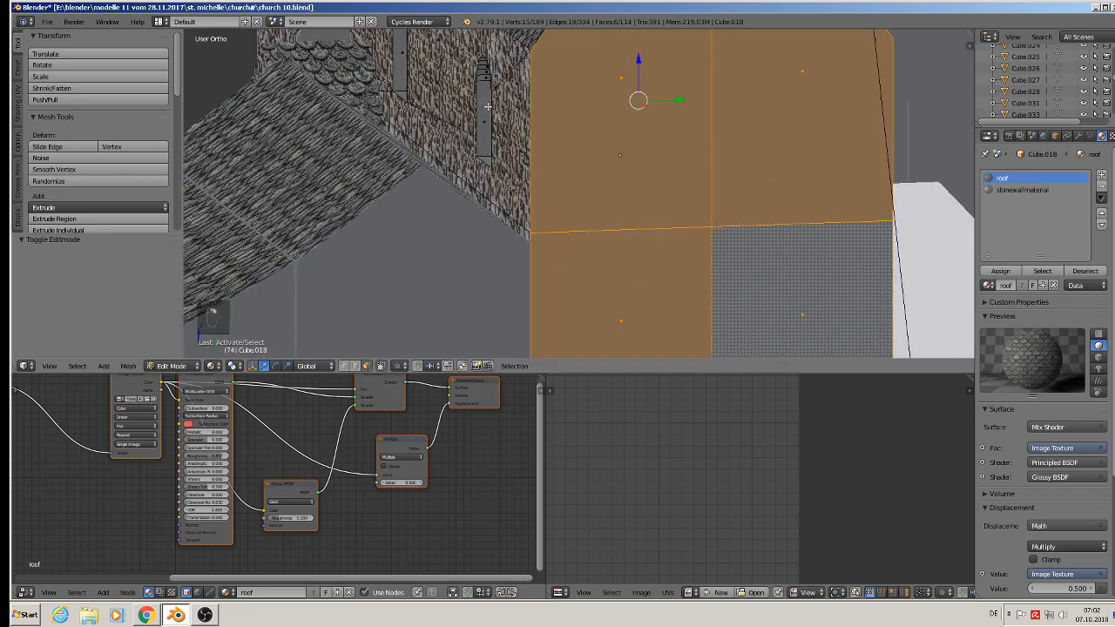
Add the vertical side reveals of the nave's windows on both long walls to the face selection.
{"action": "right_click", "coordinate": [401, 71], "text": "shift"}
{"action": "middle_click_drag", "start_coordinate": [401, 71], "coordinate": [542, 220]}
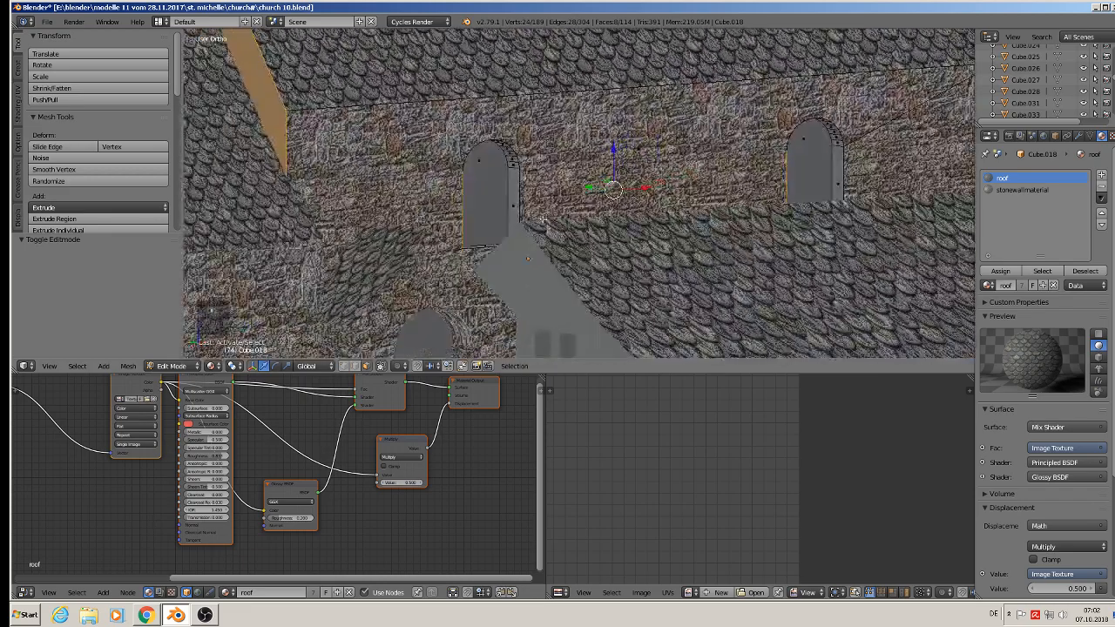
{"action": "right_click", "coordinate": [838, 172], "text": "shift"}
{"action": "middle_click_drag", "start_coordinate": [838, 172], "coordinate": [570, 183]}
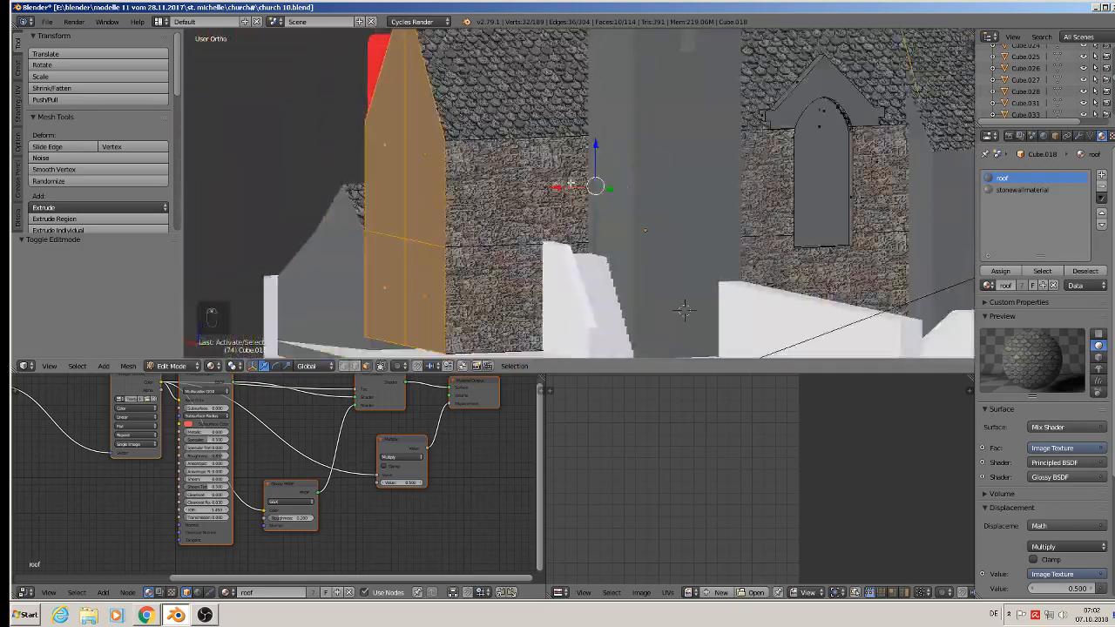
{"action": "right_click", "coordinate": [852, 169], "text": "shift"}
{"action": "middle_click_drag", "start_coordinate": [862, 188], "coordinate": [715, 219]}
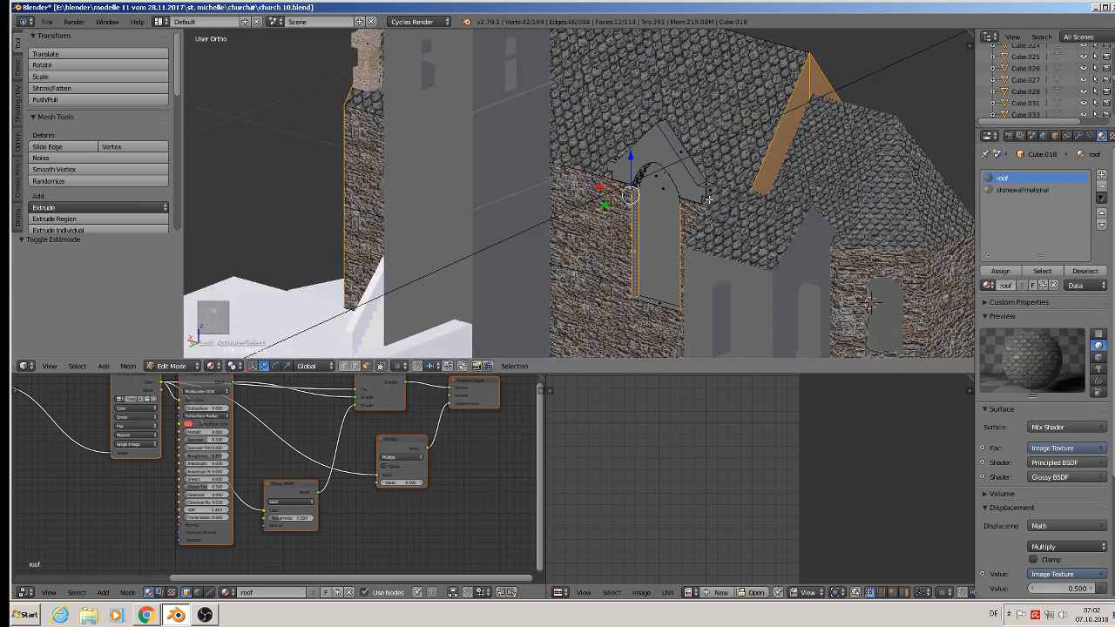
Project the selected nave faces' UVs from a view facing the gable end and assign stonewallmaterial to them.
{"action": "middle_click_drag", "start_coordinate": [485, 216], "coordinate": [687, 191]}
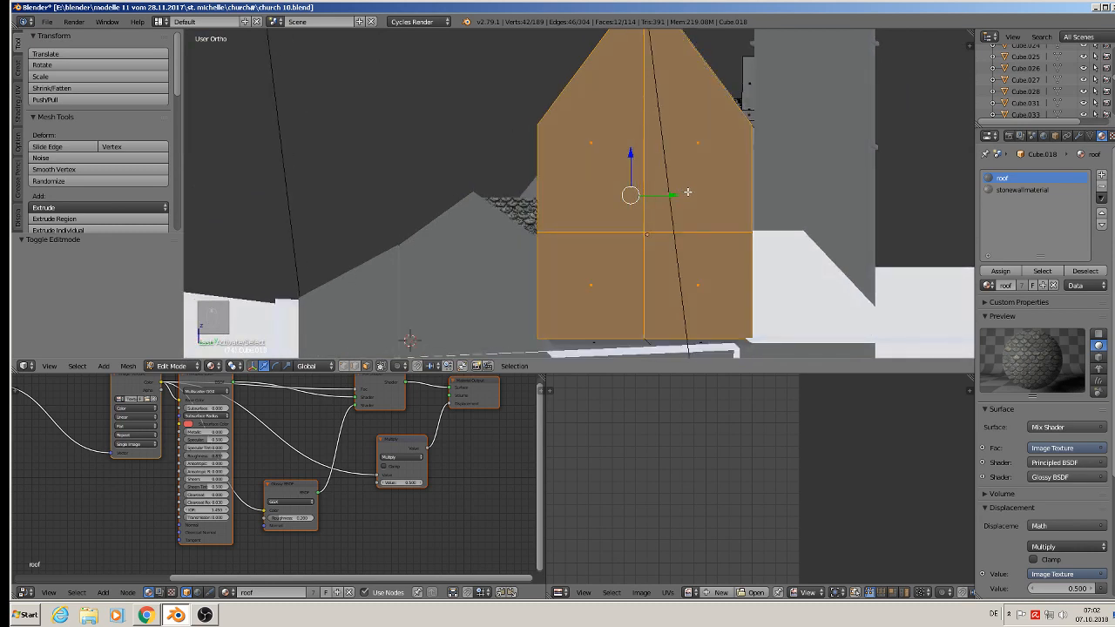
{"action": "key", "text": "u"}
{"action": "left_click", "coordinate": [594, 203]}
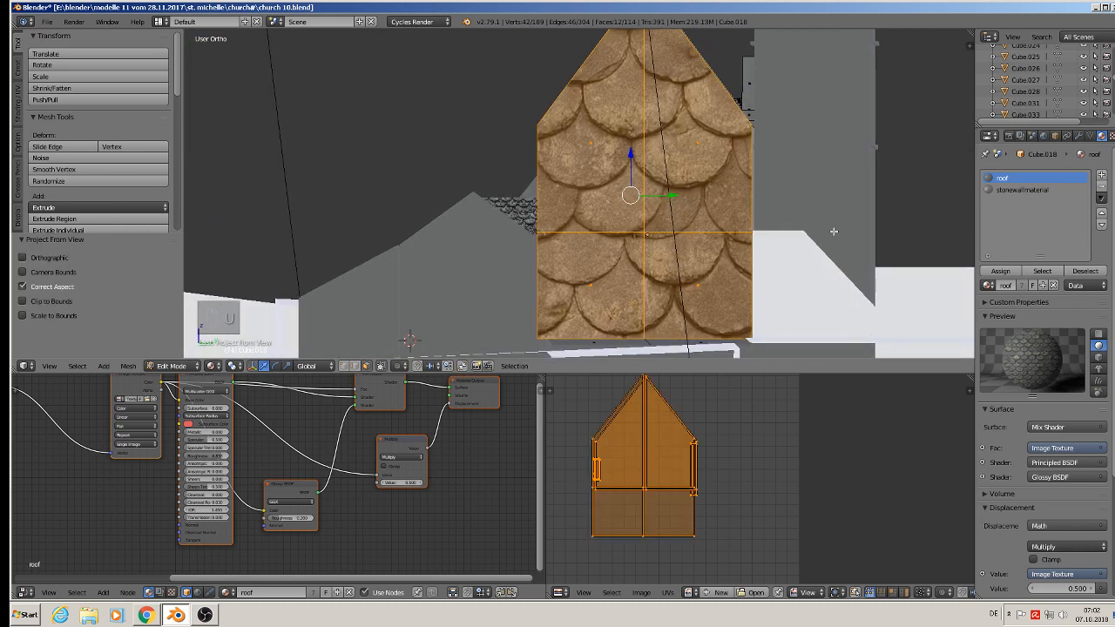
{"action": "left_click", "coordinate": [1019, 190]}
{"action": "left_click", "coordinate": [999, 270]}
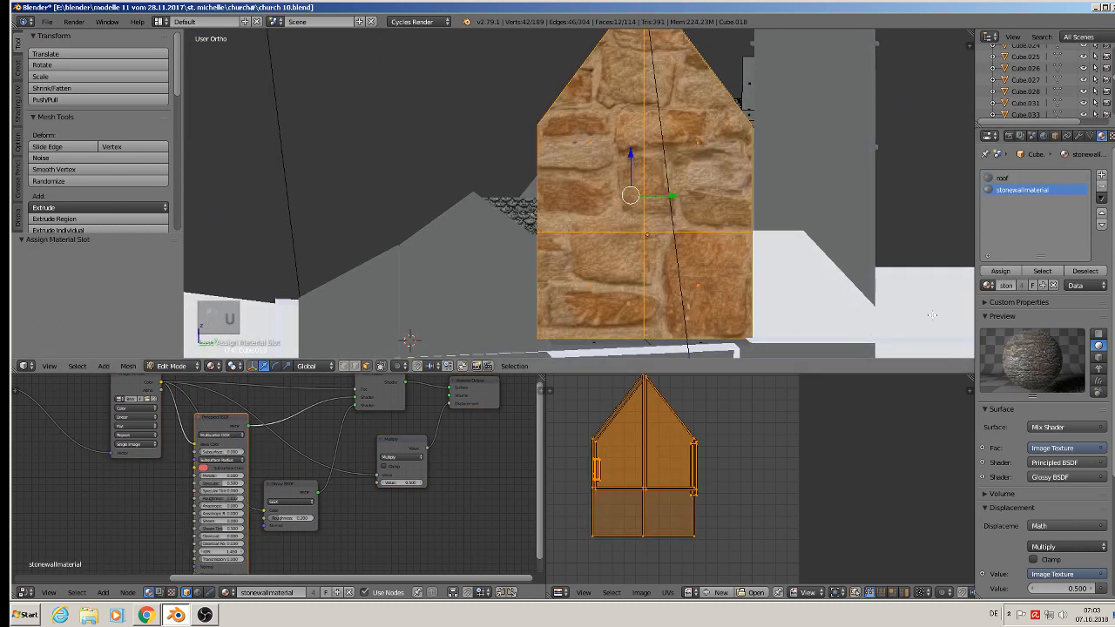
Enlarge the nave gable and window reveal UVs until the stones match the other walls' size, and leave edit mode.
{"action": "key", "text": "s"}
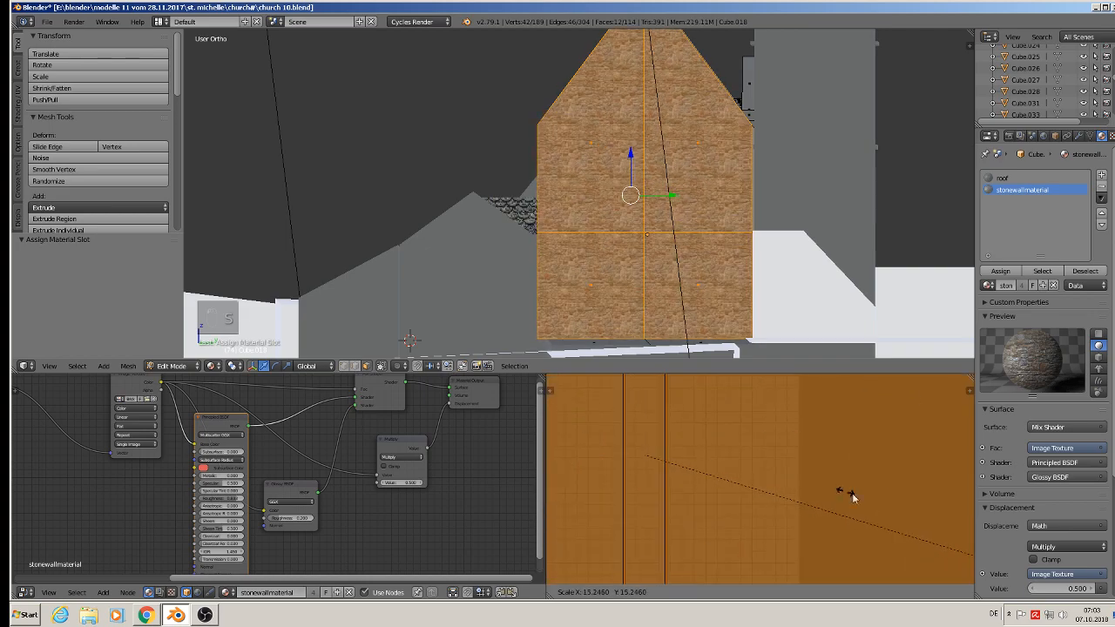
{"action": "left_click", "coordinate": [590, 556]}
{"action": "key", "text": "Tab"}
{"action": "middle_click_drag", "start_coordinate": [593, 276], "coordinate": [803, 276]}
{"action": "scroll", "coordinate": [803, 282], "scroll_direction": "down", "scroll_amount": 4}
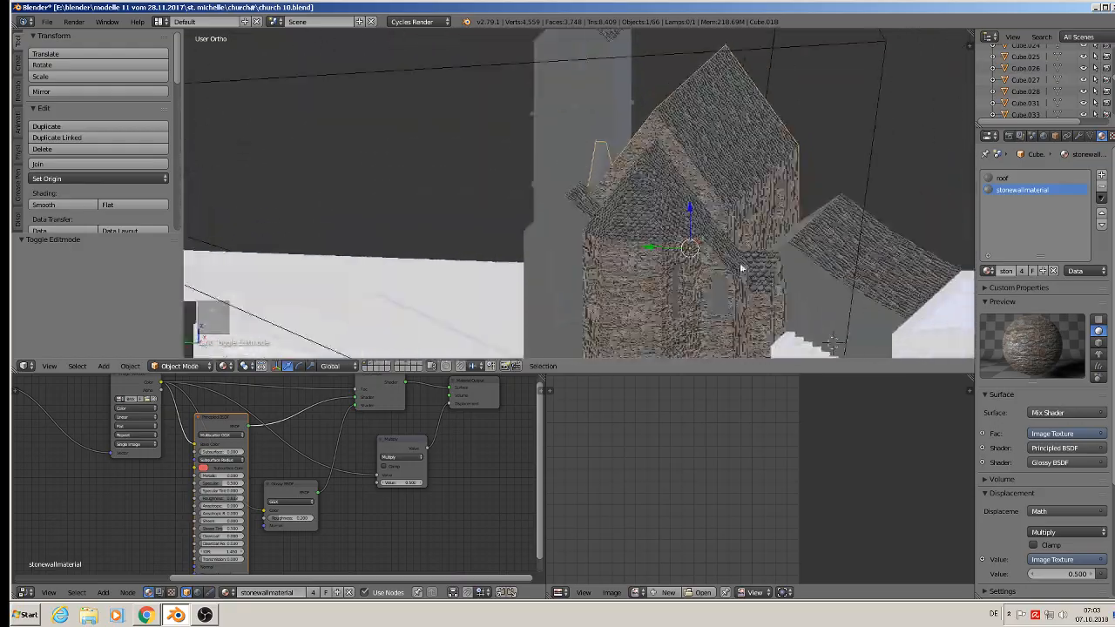
Deselect all objects and save the church 10.blend file.
{"action": "key", "text": "a"}
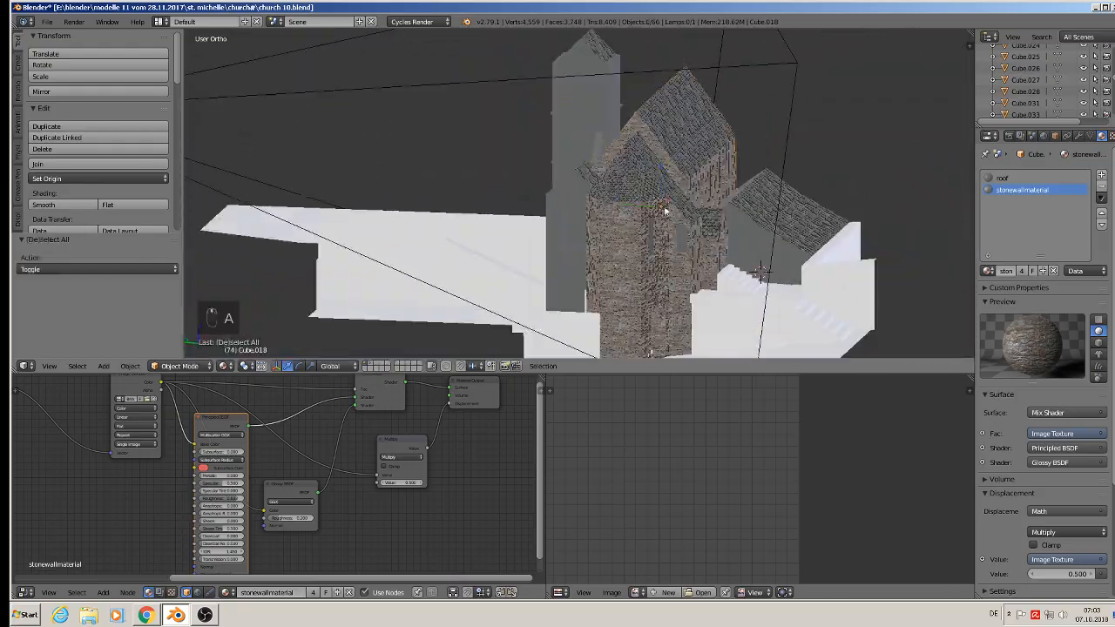
{"action": "left_click", "coordinate": [47, 24]}
{"action": "left_click", "coordinate": [71, 112]}
Examine the street-level reference photos of the church entrance and its side building in the front view.
{"action": "scroll", "coordinate": [784, 274], "scroll_direction": "up", "scroll_amount": 3}
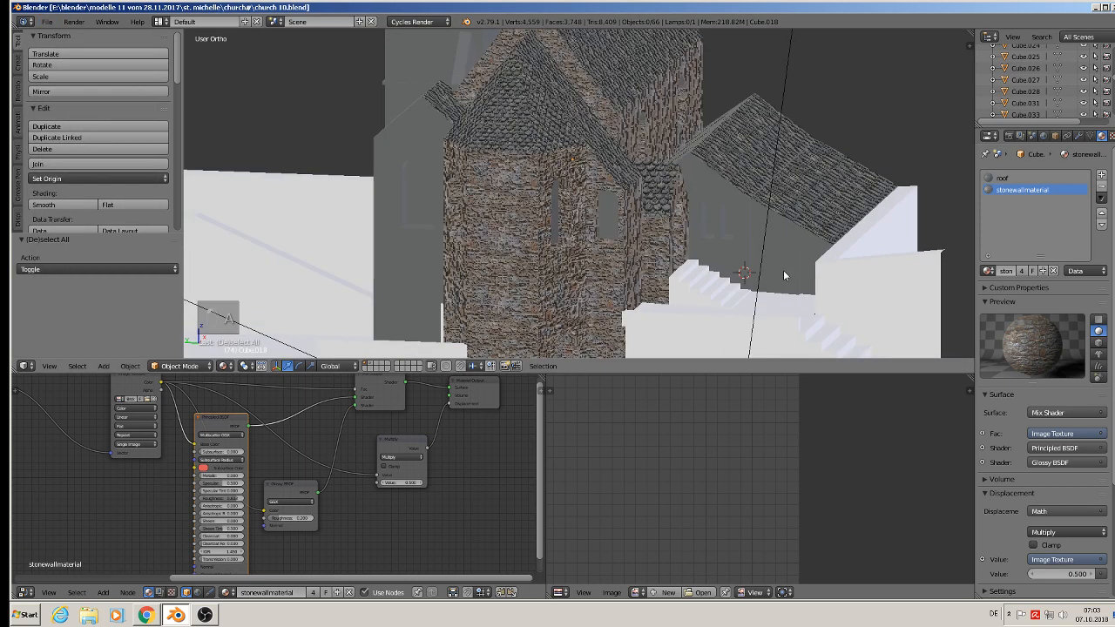
{"action": "scroll", "coordinate": [741, 308], "scroll_direction": "down", "scroll_amount": 5}
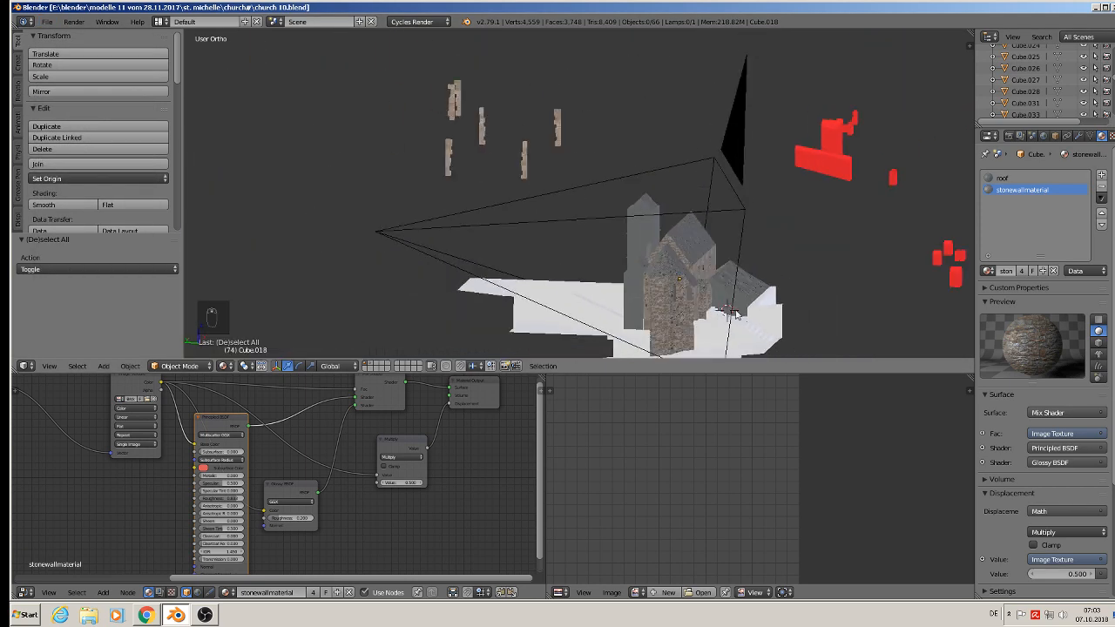
{"action": "key", "text": "KP_1"}
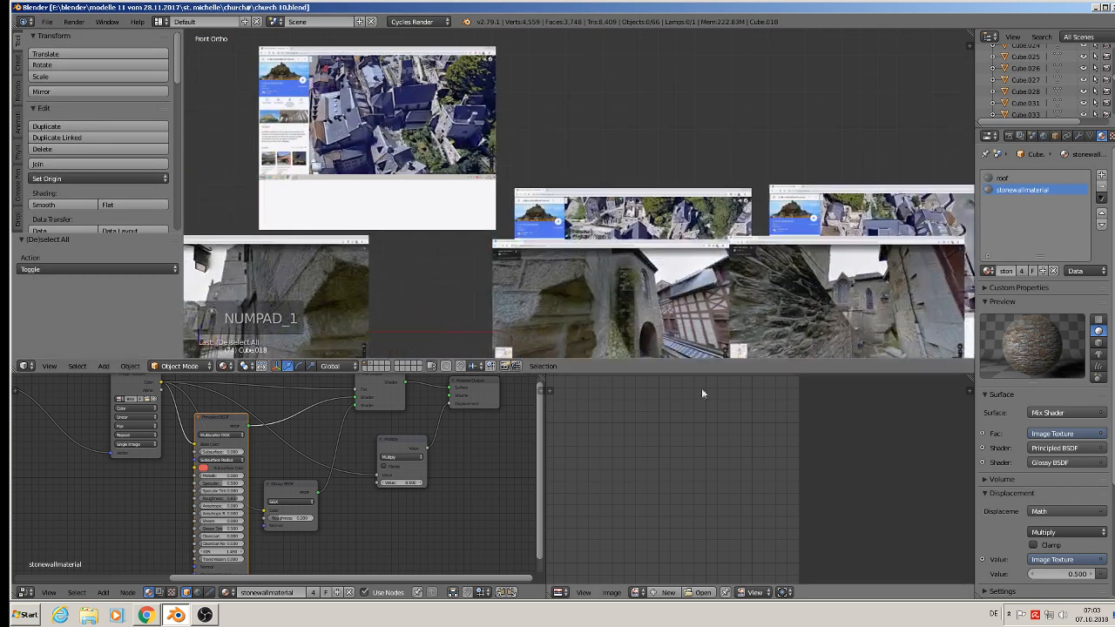
{"action": "scroll", "coordinate": [632, 155], "scroll_direction": "up", "scroll_amount": 2}
{"action": "scroll", "coordinate": [632, 155], "scroll_direction": "up", "scroll_amount": 3}
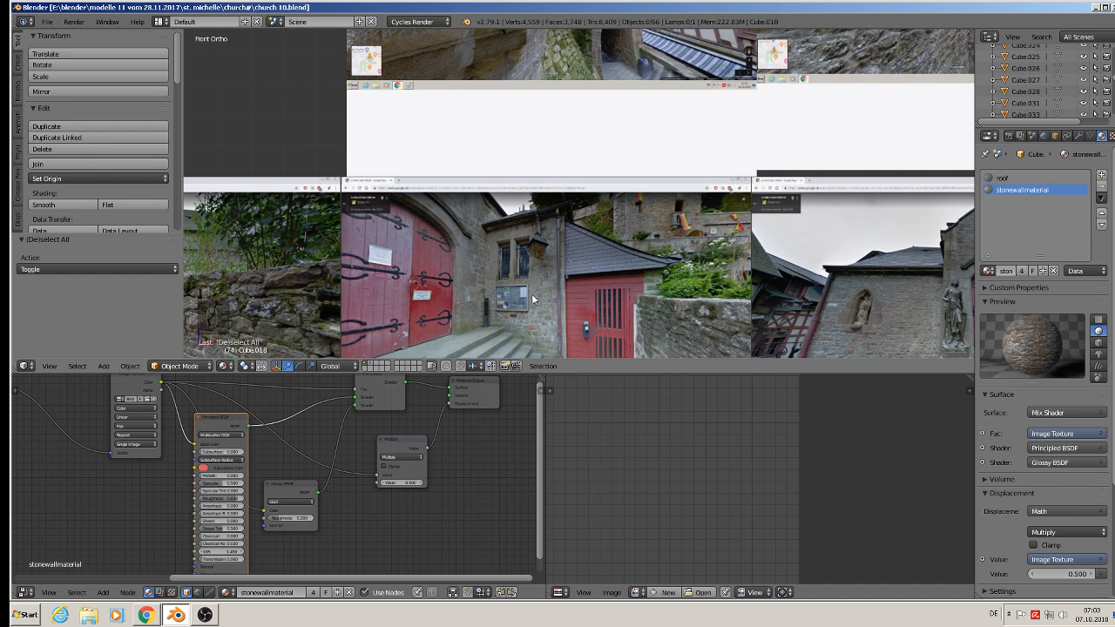
{"action": "scroll", "coordinate": [542, 311], "scroll_direction": "down", "scroll_amount": 3}
{"action": "middle_click_drag", "start_coordinate": [680, 164], "coordinate": [588, 136]}
{"action": "scroll", "coordinate": [739, 181], "scroll_direction": "down", "scroll_amount": 5}
{"action": "scroll", "coordinate": [541, 225], "scroll_direction": "up", "scroll_amount": 3}
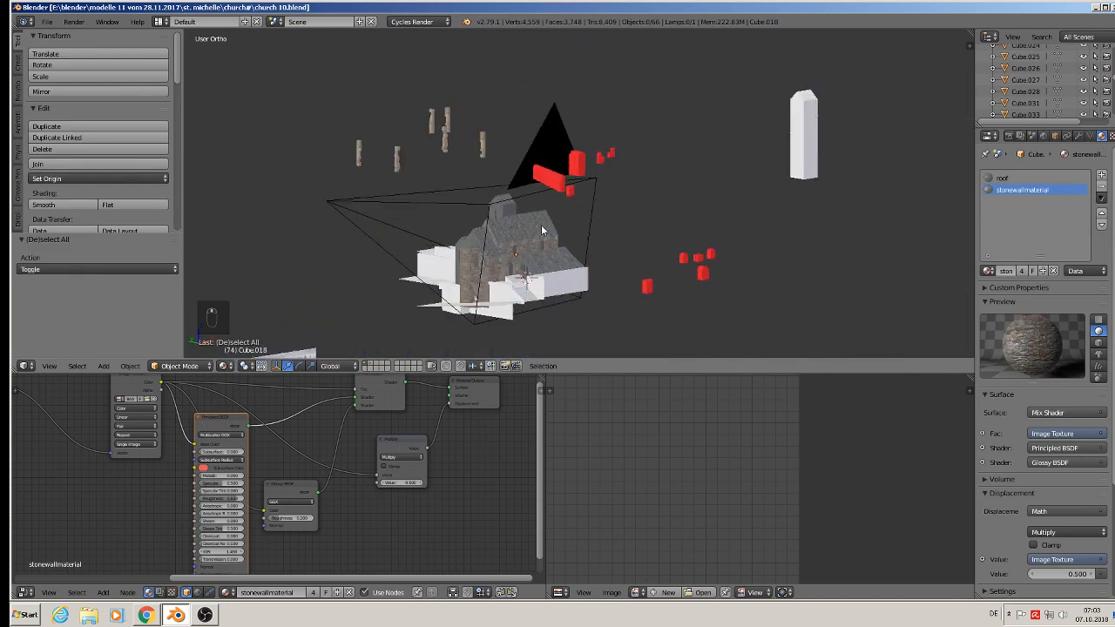
Select the wall faces around the two small windows on the side building's gable beside the stairs in edit mode.
{"action": "scroll", "coordinate": [506, 302], "scroll_direction": "up", "scroll_amount": 4}
{"action": "scroll", "coordinate": [522, 174], "scroll_direction": "up", "scroll_amount": 3}
{"action": "scroll", "coordinate": [528, 75], "scroll_direction": "up", "scroll_amount": 3}
{"action": "right_click", "coordinate": [533, 56]}
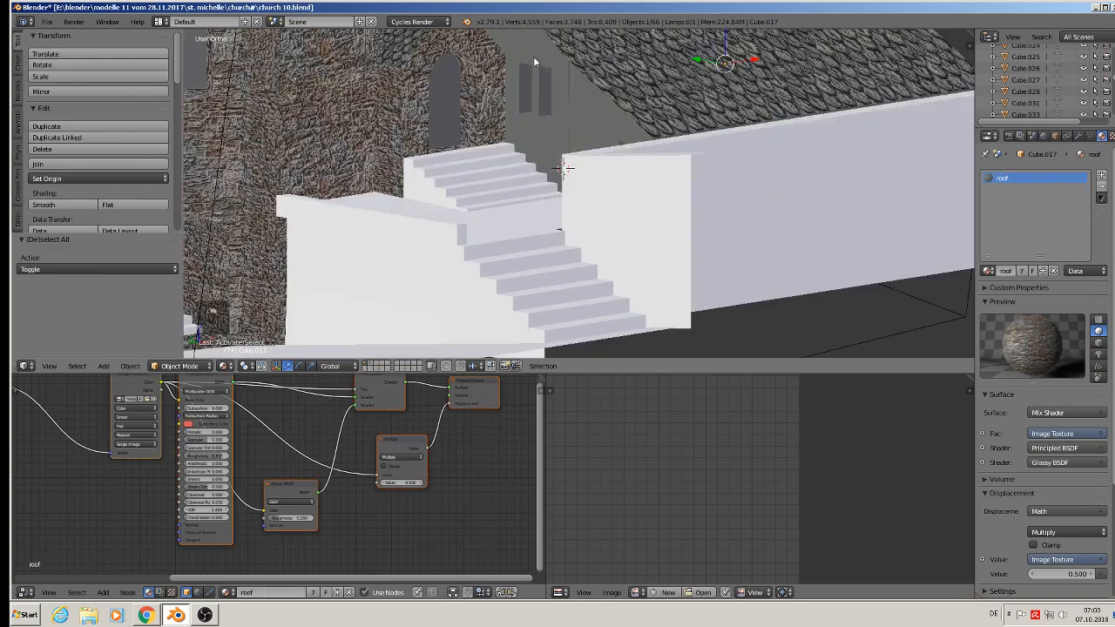
{"action": "key", "text": "Tab"}
{"action": "middle_click_drag", "start_coordinate": [543, 155], "coordinate": [625, 258], "text": "shift"}
{"action": "middle_click_drag", "start_coordinate": [625, 258], "coordinate": [663, 274]}
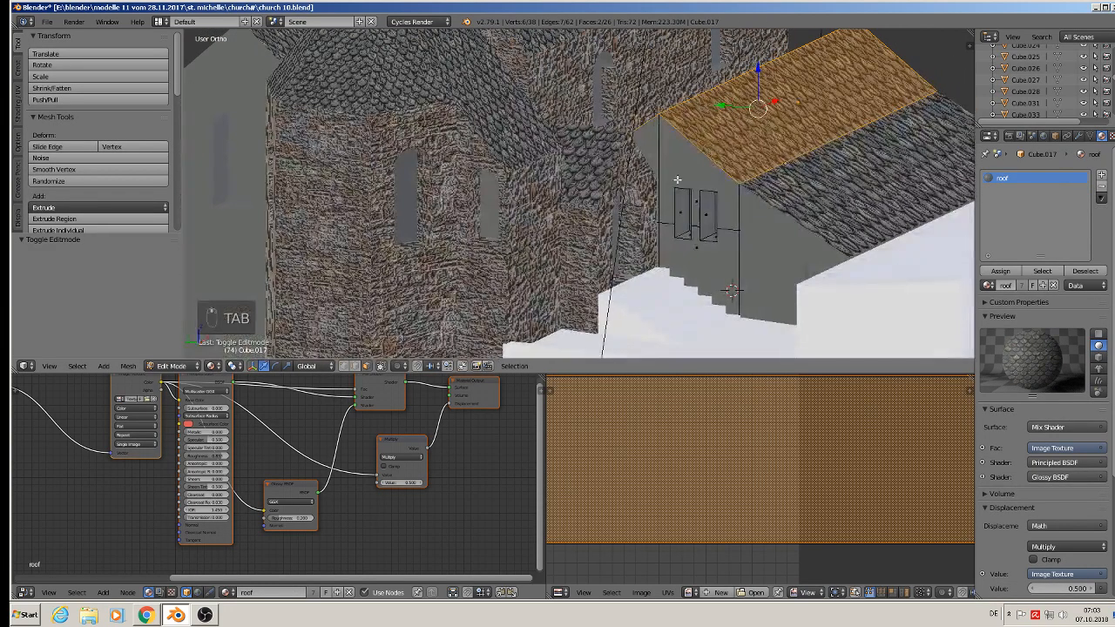
{"action": "right_click", "coordinate": [682, 175]}
{"action": "right_click", "coordinate": [643, 151], "text": "shift"}
{"action": "right_click", "coordinate": [690, 261], "text": "shift"}
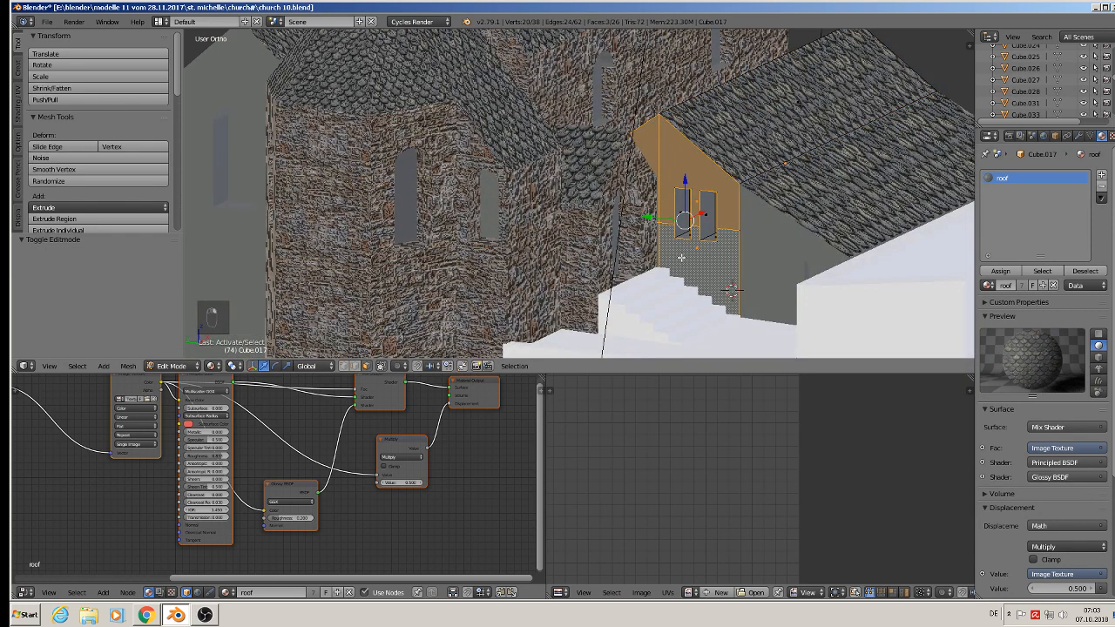
{"action": "right_click", "coordinate": [678, 248], "text": "shift"}
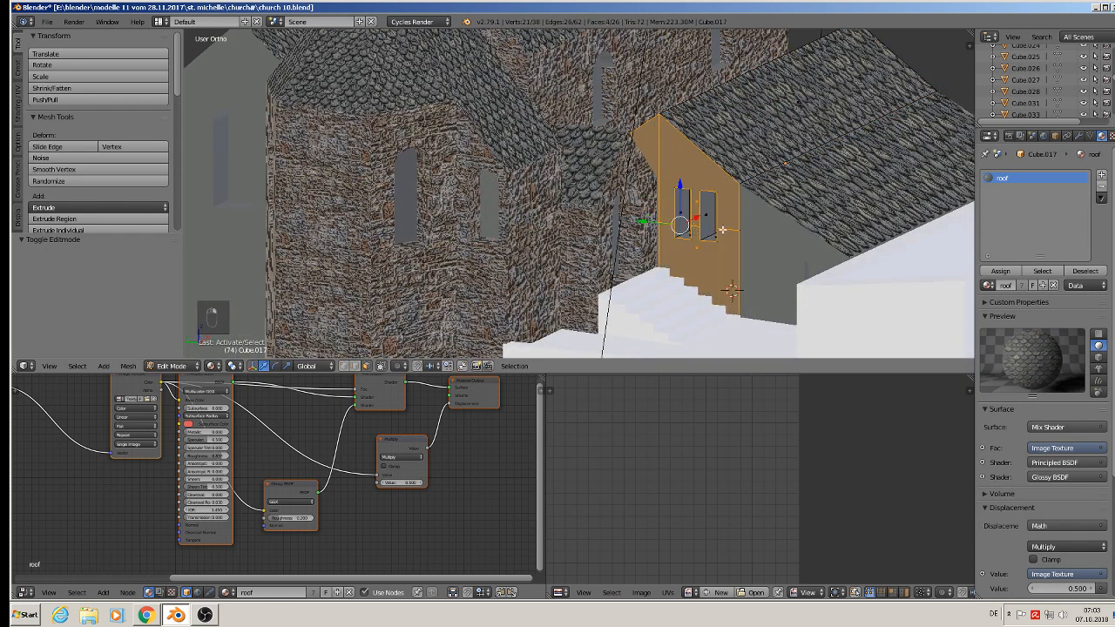
{"action": "middle_click_drag", "start_coordinate": [722, 230], "coordinate": [731, 234]}
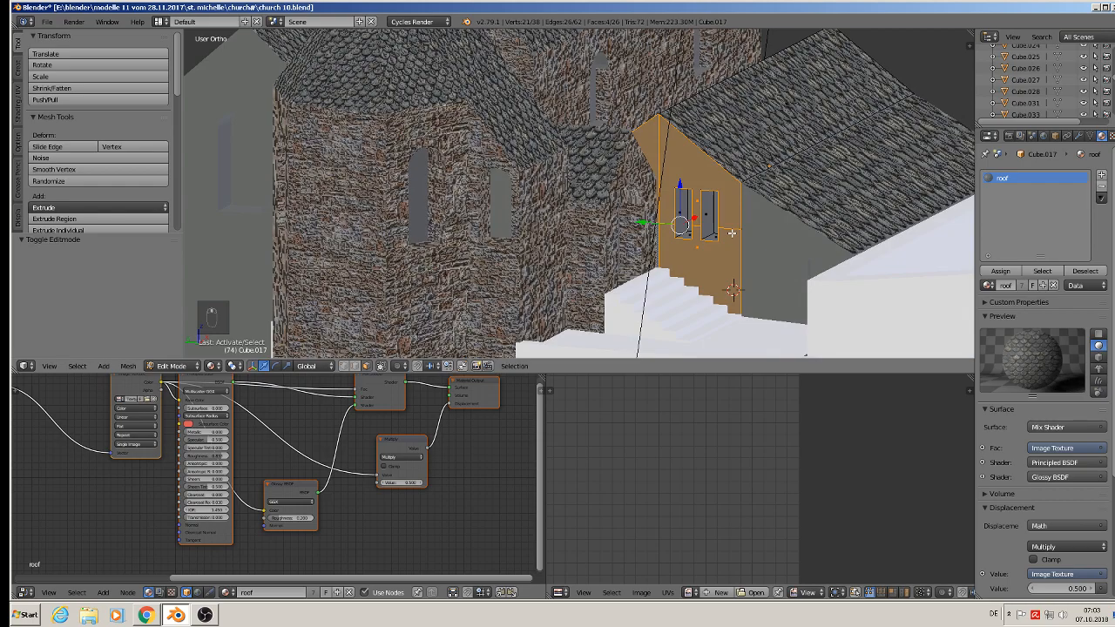
Add the four wall faces of the side building's opposite gable to the selection and project the UVs from a view facing that gable.
{"action": "middle_click_drag", "start_coordinate": [882, 170], "coordinate": [651, 160]}
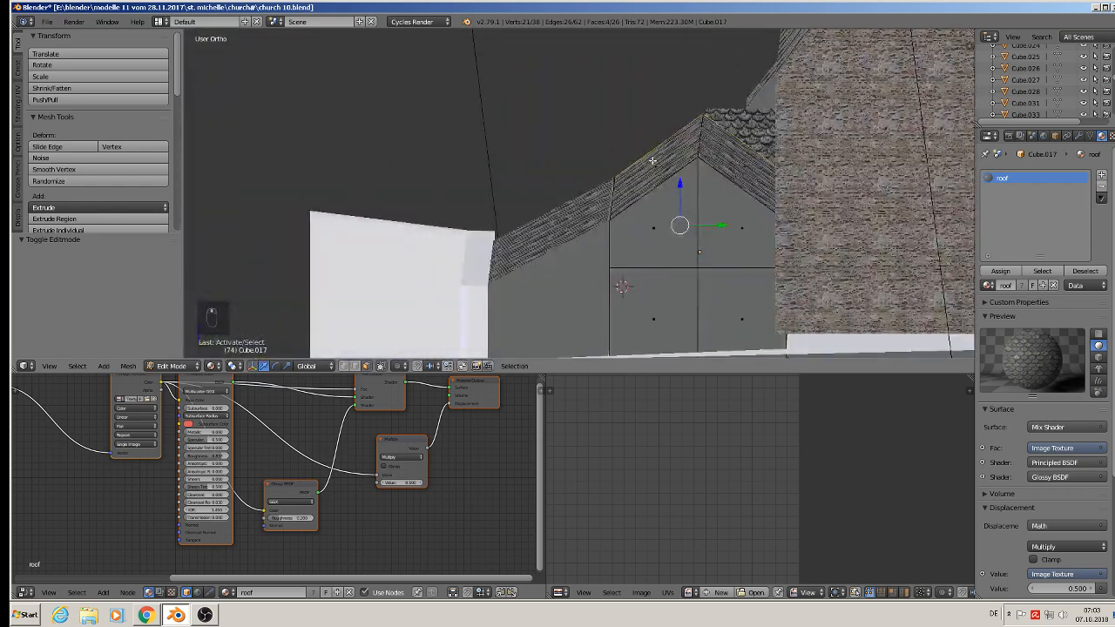
{"action": "right_click", "coordinate": [654, 226], "text": "shift"}
{"action": "right_click", "coordinate": [734, 245], "text": "shift"}
{"action": "right_click", "coordinate": [686, 292], "text": "shift"}
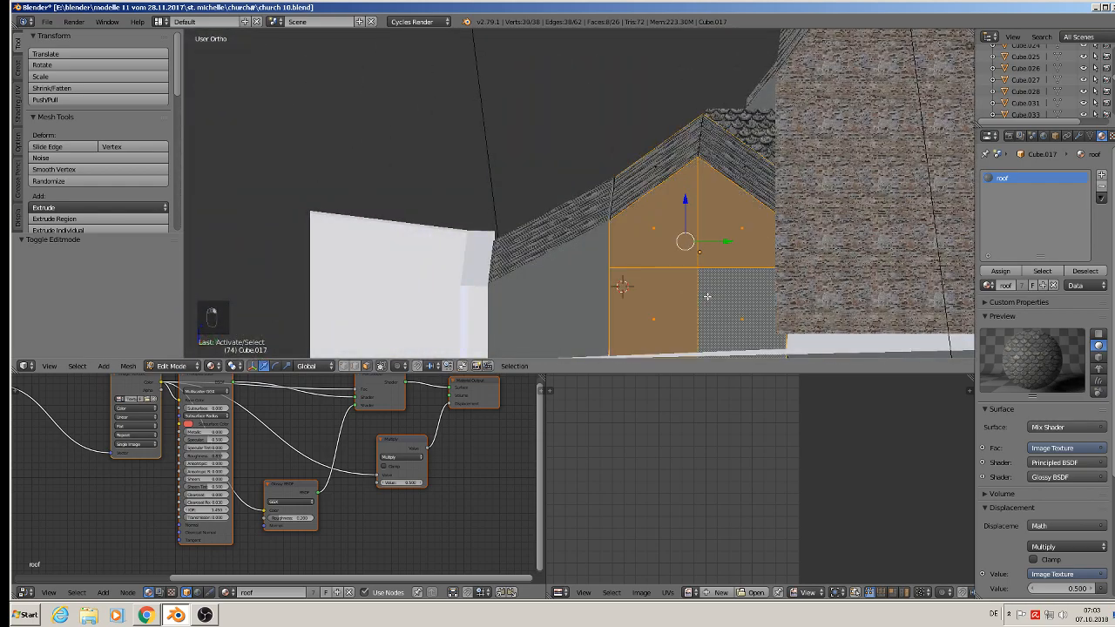
{"action": "middle_click_drag", "start_coordinate": [707, 298], "coordinate": [711, 286]}
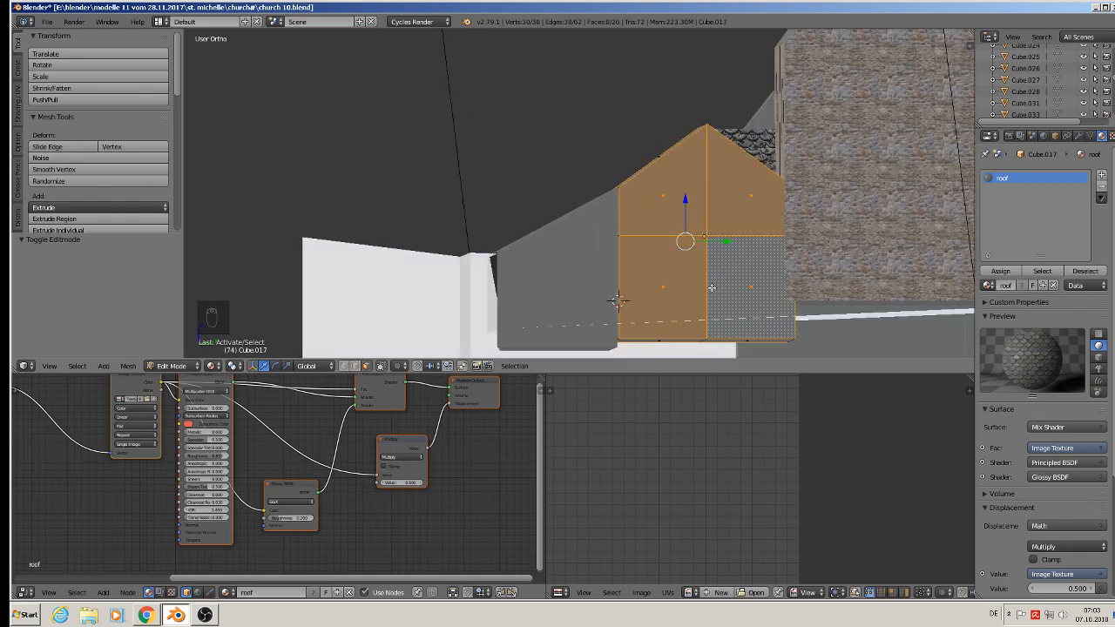
{"action": "key", "text": "u"}
{"action": "left_click", "coordinate": [714, 289]}
Add a second material slot to the side building and assign stonewallmaterial to the selected gable faces.
{"action": "left_click", "coordinate": [1101, 172]}
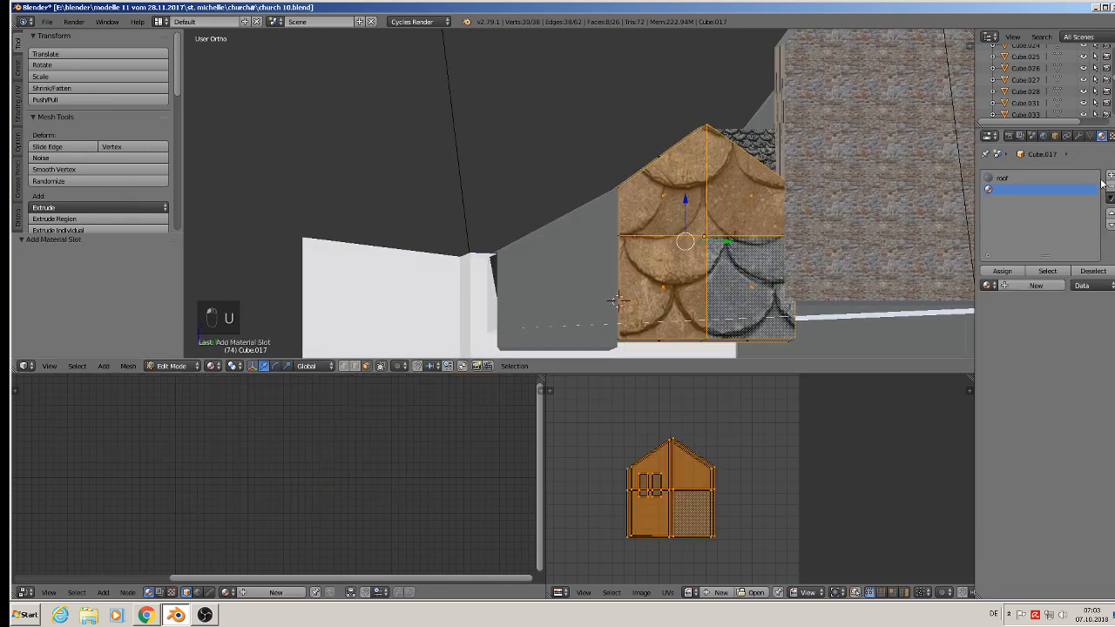
{"action": "left_click", "coordinate": [989, 286]}
{"action": "type", "text": "st"}
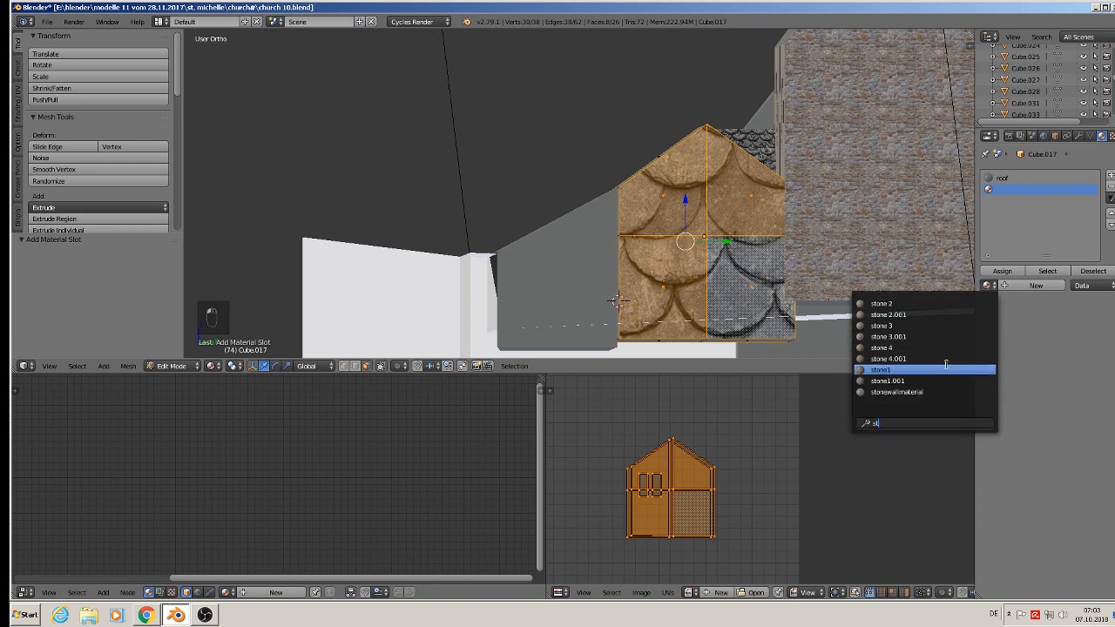
{"action": "left_click", "coordinate": [935, 391]}
{"action": "left_click", "coordinate": [1001, 271]}
Scale the gable faces' UVs up about 12.24 times, return to object mode and save the file.
{"action": "key", "text": "s"}
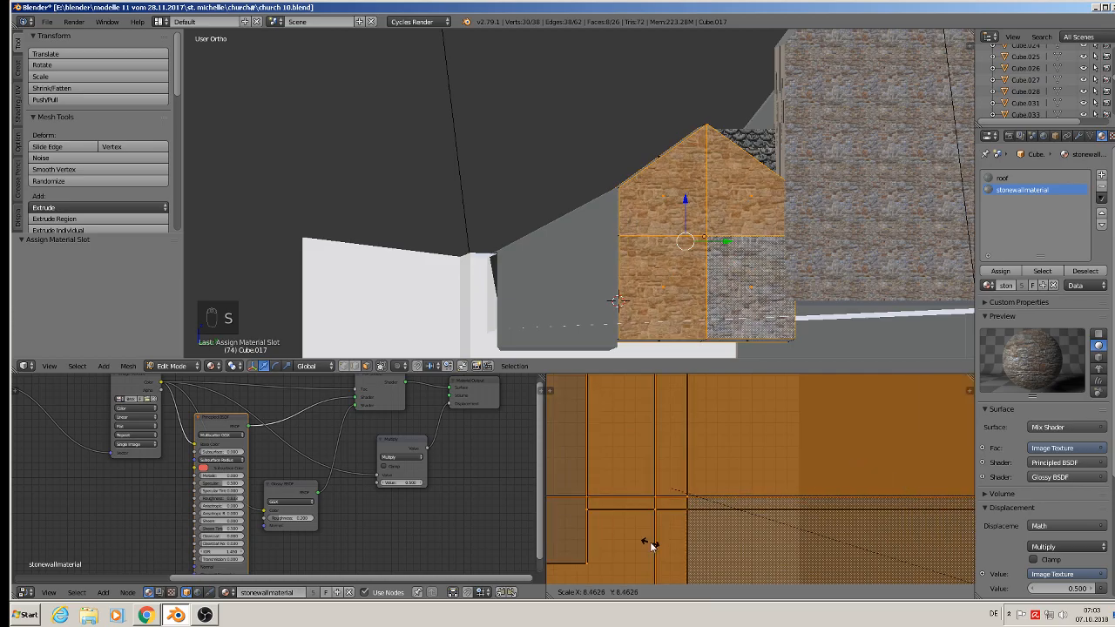
{"action": "left_click", "coordinate": [584, 484]}
{"action": "key", "text": "Tab"}
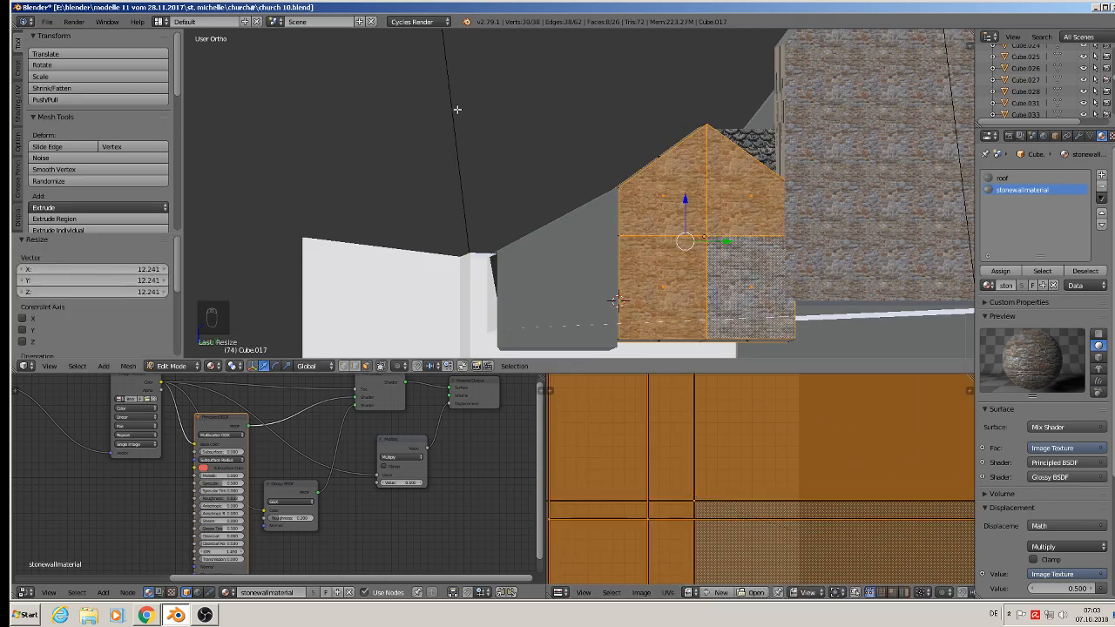
{"action": "middle_click_drag", "start_coordinate": [549, 173], "coordinate": [713, 128]}
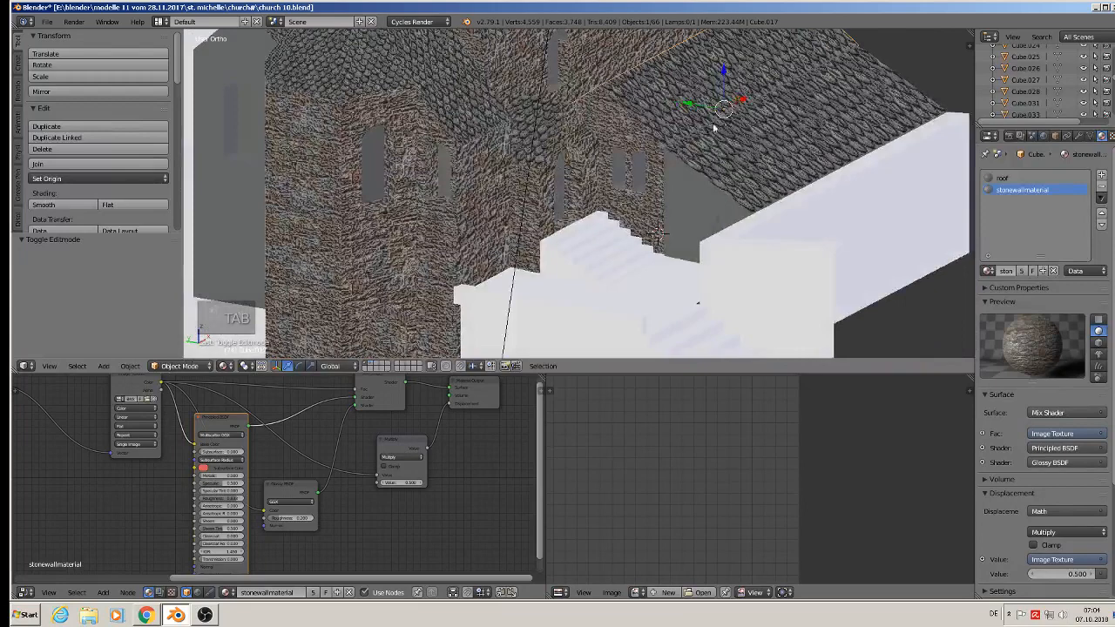
{"action": "left_click", "coordinate": [47, 21]}
{"action": "left_click", "coordinate": [65, 112]}
Select the four side reveal faces of the gable's two small windows and project their UVs from a side-on view.
{"action": "scroll", "coordinate": [620, 200], "scroll_direction": "up", "scroll_amount": 4}
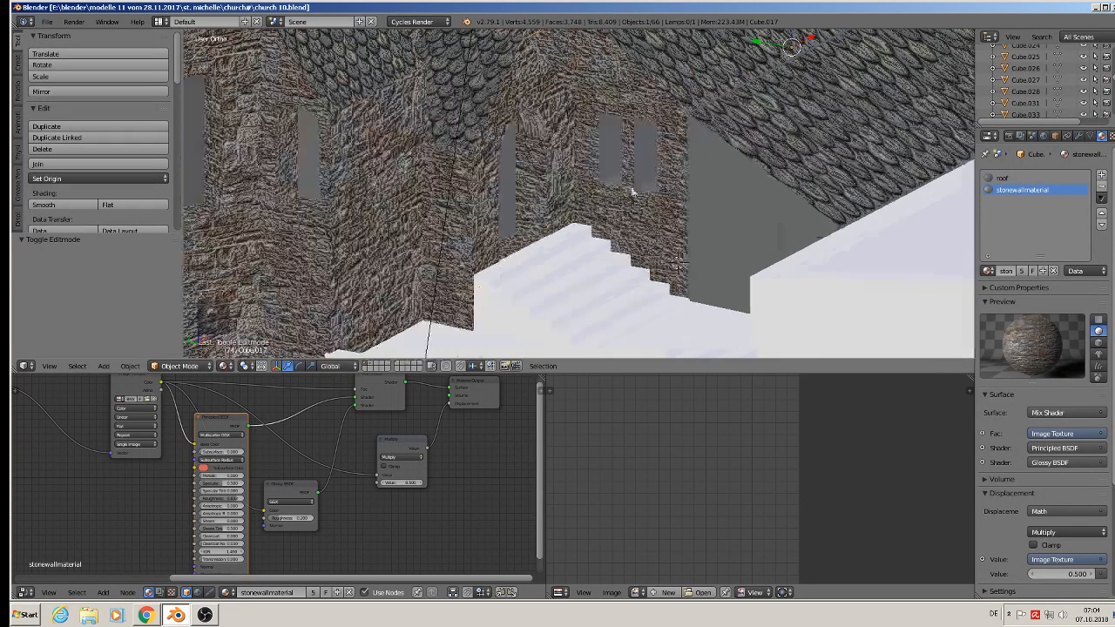
{"action": "key", "text": "Tab"}
{"action": "right_click", "coordinate": [612, 144]}
{"action": "right_click", "coordinate": [649, 145], "text": "shift"}
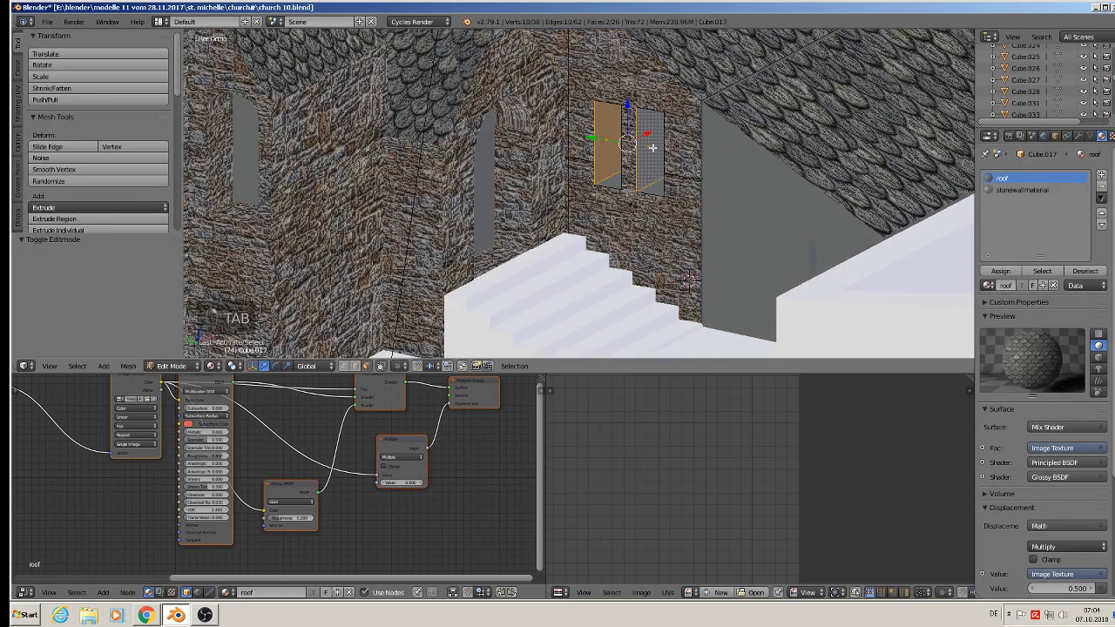
{"action": "mouse_move", "coordinate": [649, 145]}
{"action": "middle_mouse_down"}
{"action": "mouse_move", "coordinate": [627, 140]}
{"action": "mouse_move", "coordinate": [637, 137]}
{"action": "middle_mouse_up"}
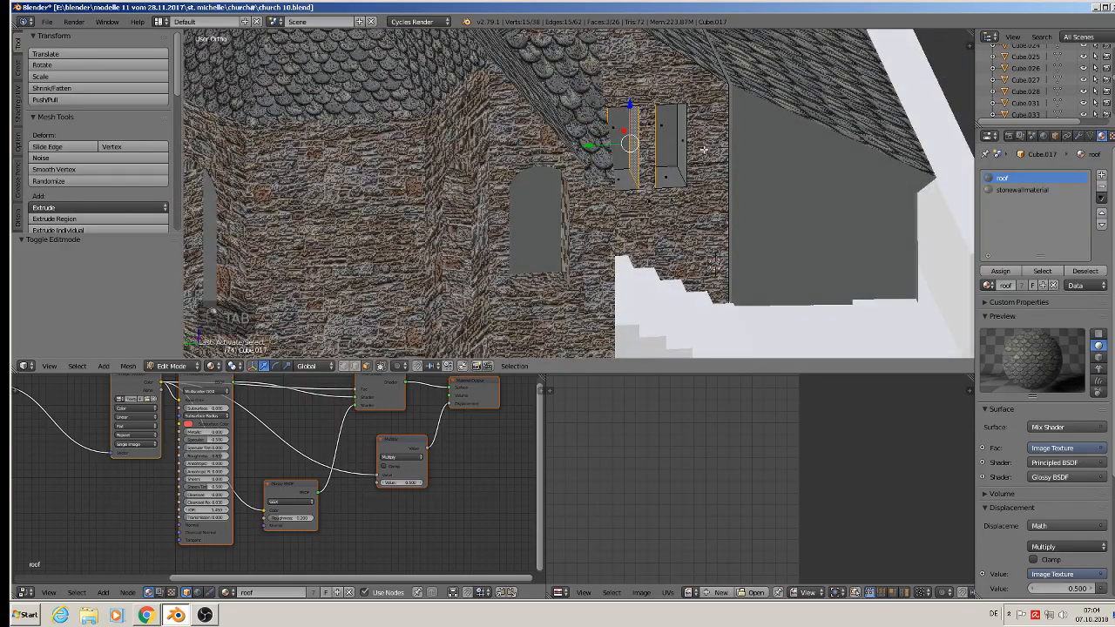
{"action": "scroll", "coordinate": [711, 150], "scroll_direction": "up", "scroll_amount": 6}
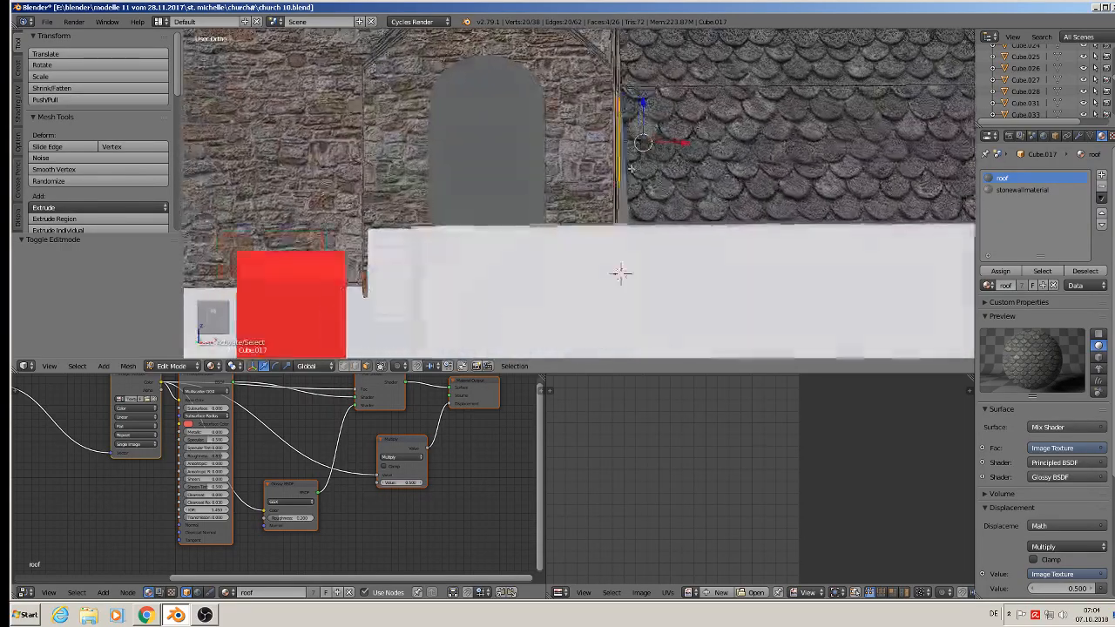
{"action": "key", "text": "u"}
{"action": "left_click", "coordinate": [632, 165]}
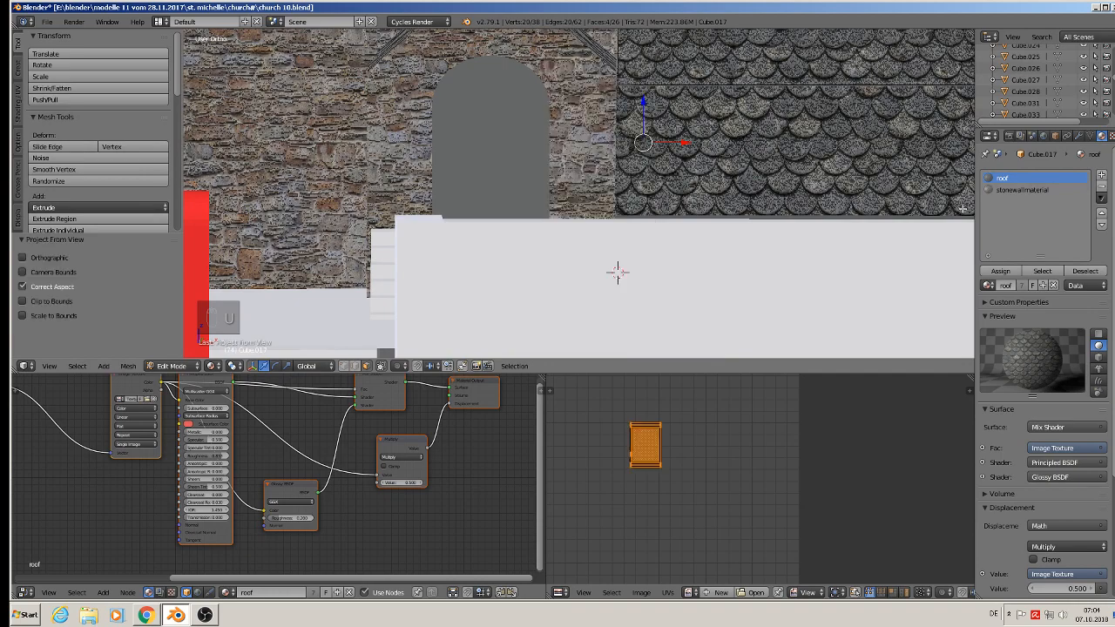
Assign stonewallmaterial to the windows' side reveals and scale their UVs up about 9.83 times.
{"action": "left_click", "coordinate": [1022, 189]}
{"action": "left_click", "coordinate": [999, 271]}
{"action": "scroll", "coordinate": [853, 340], "scroll_direction": "down", "scroll_amount": 4}
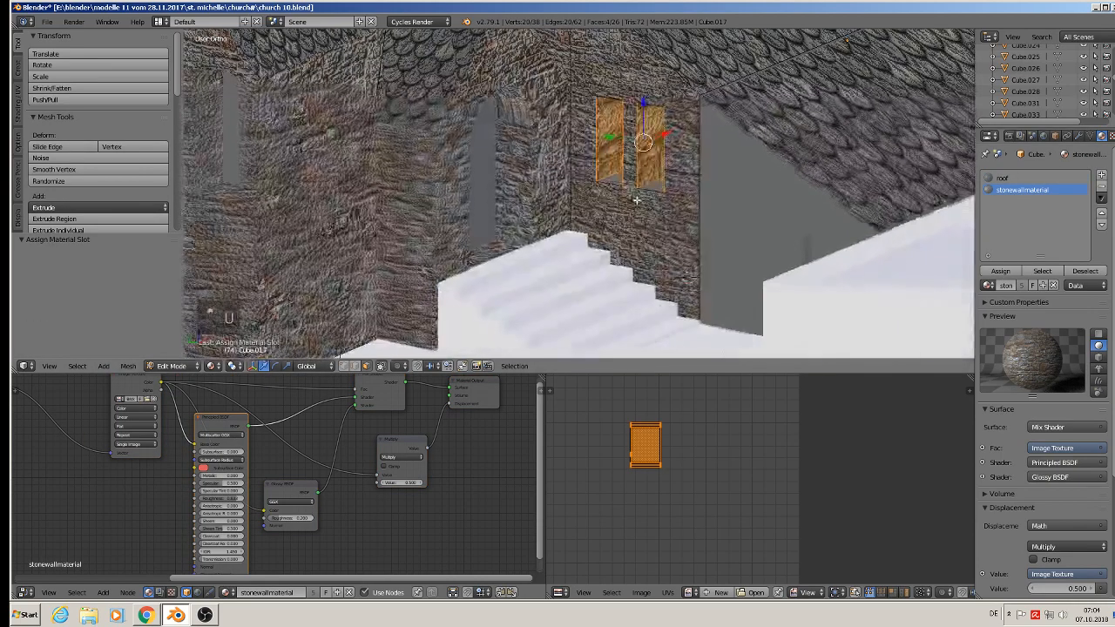
{"action": "key", "text": "s"}
{"action": "left_click", "coordinate": [905, 408]}
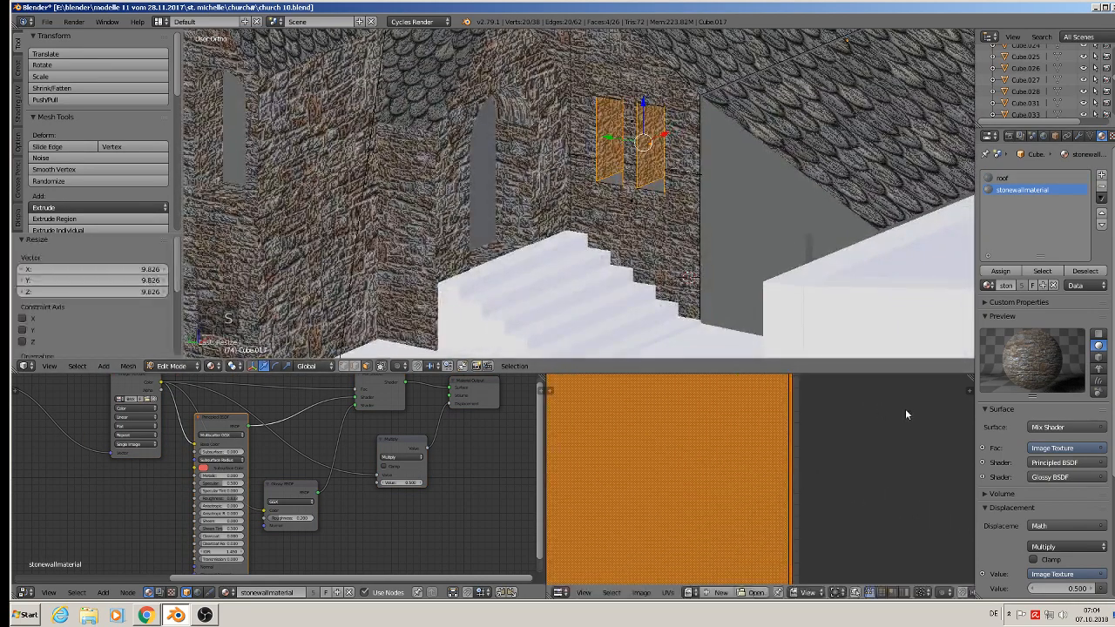
Select the upper and lower reveal faces of both small windows and project their UVs from the top view.
{"action": "middle_click_drag", "start_coordinate": [784, 288], "coordinate": [707, 256]}
{"action": "middle_click_drag", "start_coordinate": [706, 84], "coordinate": [706, 67]}
{"action": "right_click", "coordinate": [618, 98]}
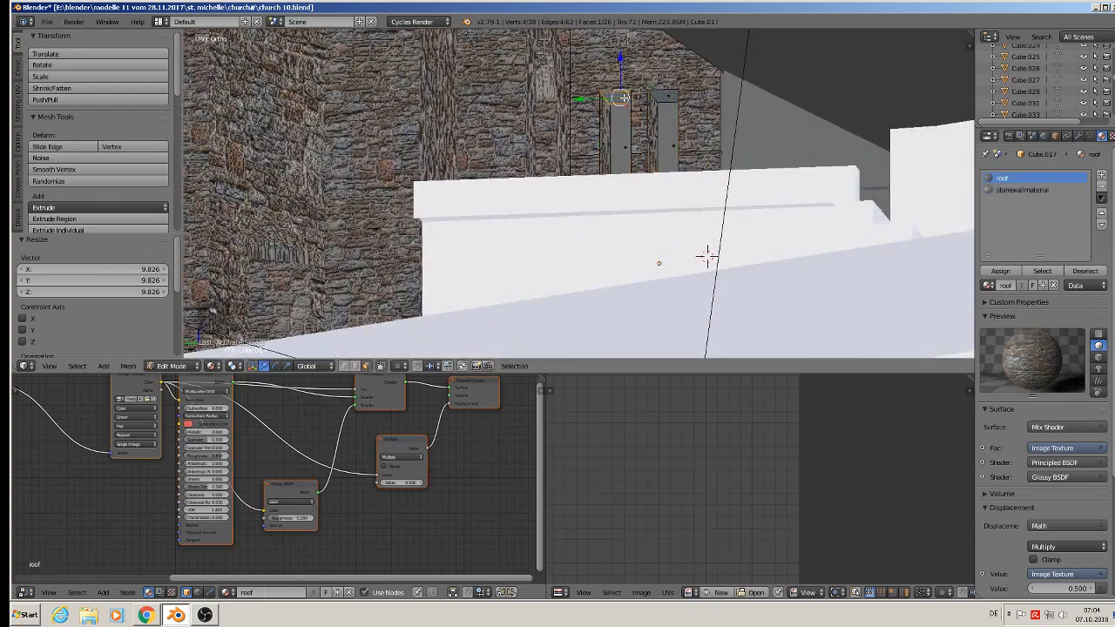
{"action": "right_click", "coordinate": [666, 98], "text": "shift"}
{"action": "middle_click_drag", "start_coordinate": [667, 99], "coordinate": [637, 175]}
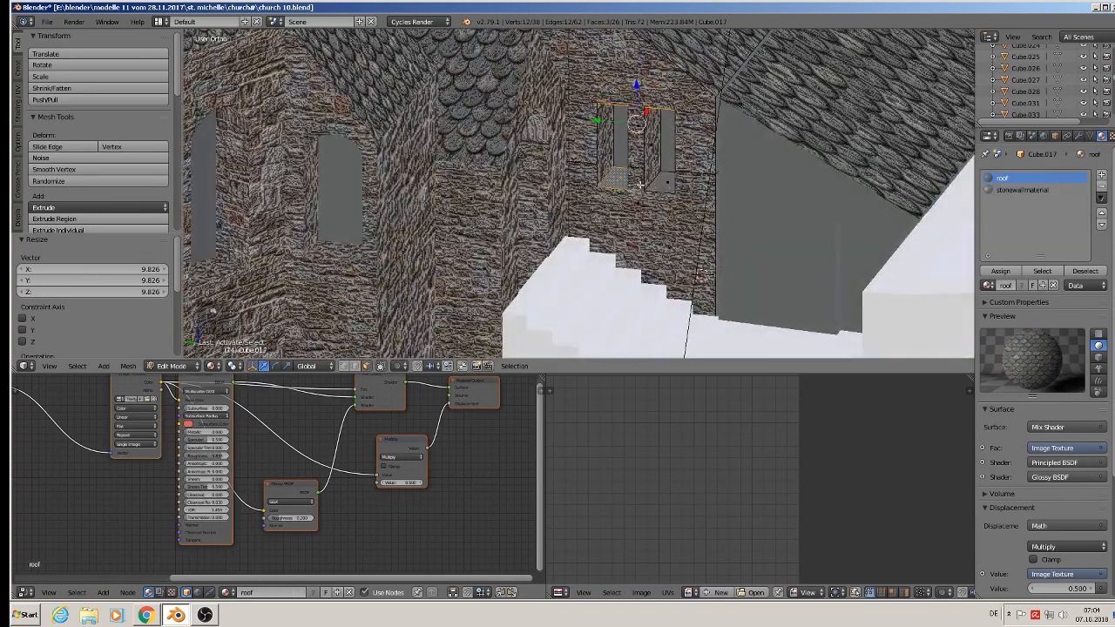
{"action": "key", "text": "KP_7"}
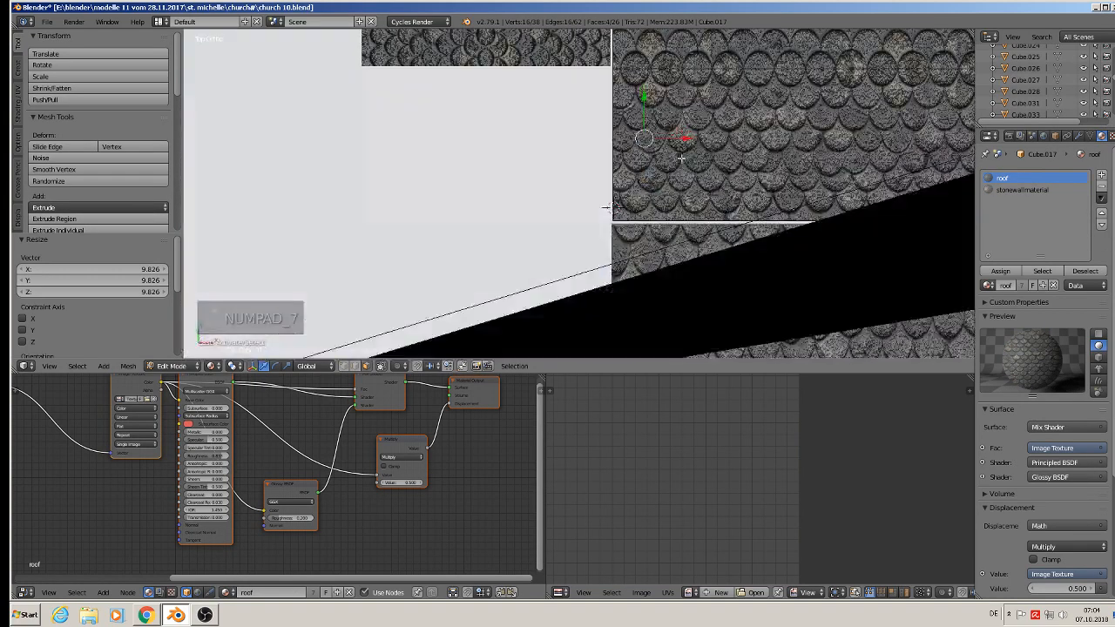
{"action": "key", "text": "u"}
{"action": "key", "text": "u"}
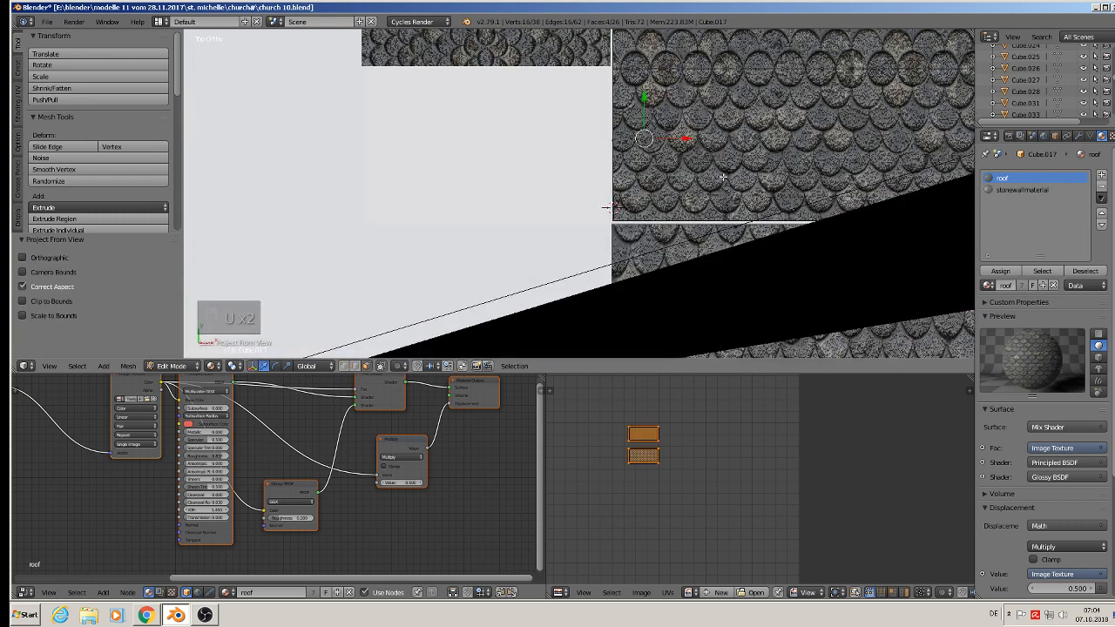
Assign stonewallmaterial to the windows' upper and lower reveals and scale their UVs up about 9.43 times.
{"action": "left_click", "coordinate": [1024, 192]}
{"action": "left_click", "coordinate": [1001, 271]}
{"action": "middle_click_drag", "start_coordinate": [688, 197], "coordinate": [739, 129]}
{"action": "scroll", "coordinate": [733, 133], "scroll_direction": "up", "scroll_amount": 3}
{"action": "key", "text": "s"}
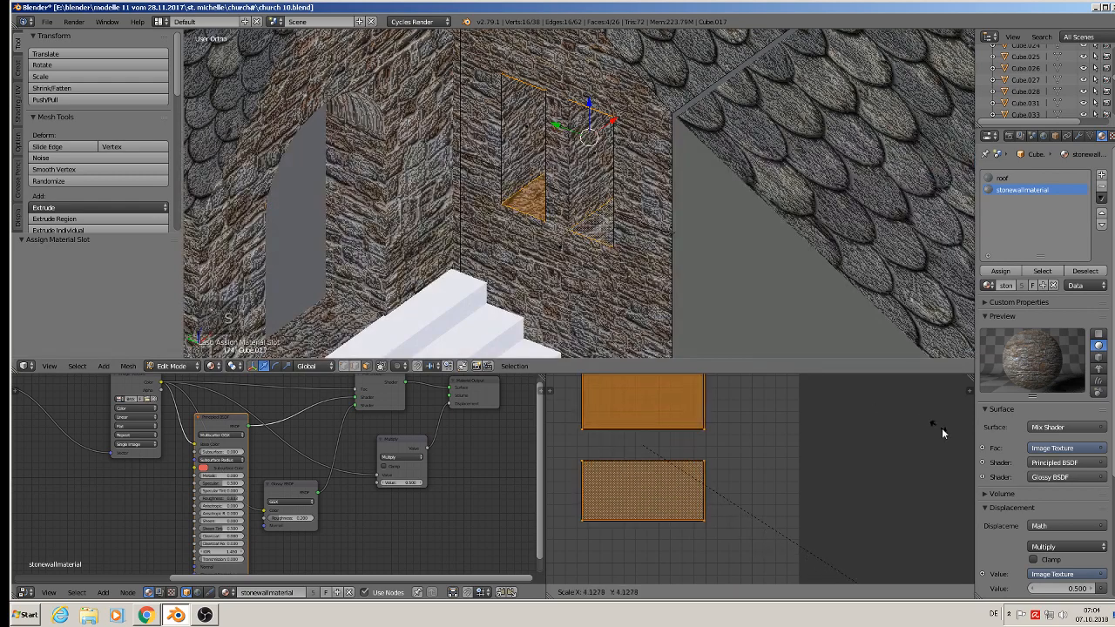
{"action": "left_click", "coordinate": [919, 381]}
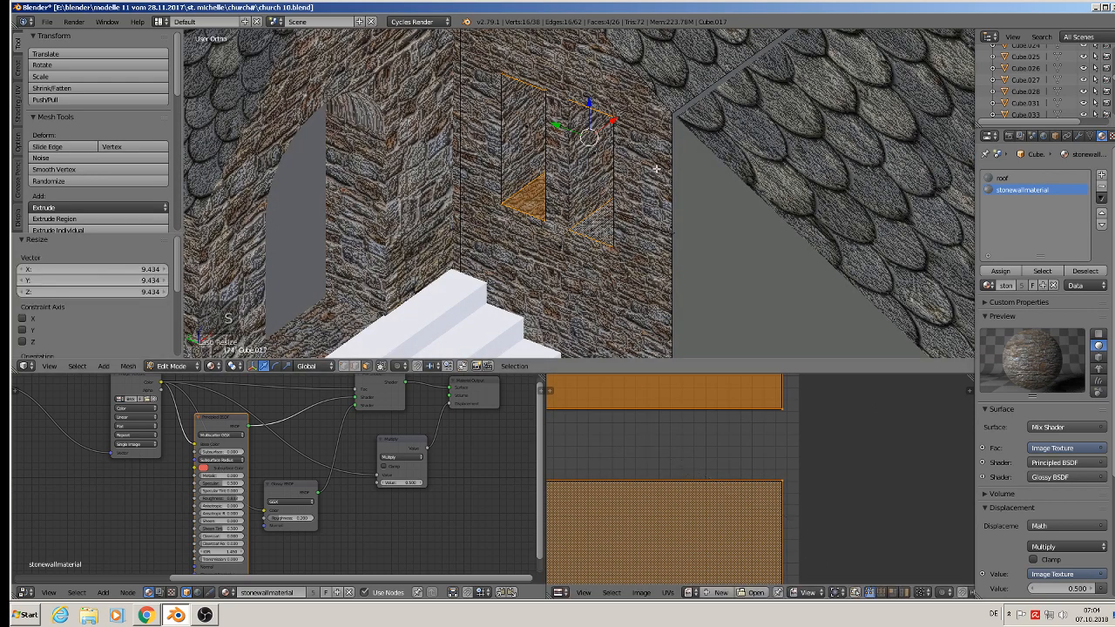
Return to object mode and save the model as a new file named church 11.blend.
{"action": "scroll", "coordinate": [632, 211], "scroll_direction": "down", "scroll_amount": 4}
{"action": "key", "text": "Tab"}
{"action": "scroll", "coordinate": [630, 213], "scroll_direction": "down", "scroll_amount": 3}
{"action": "middle_click_drag", "start_coordinate": [630, 212], "coordinate": [594, 184]}
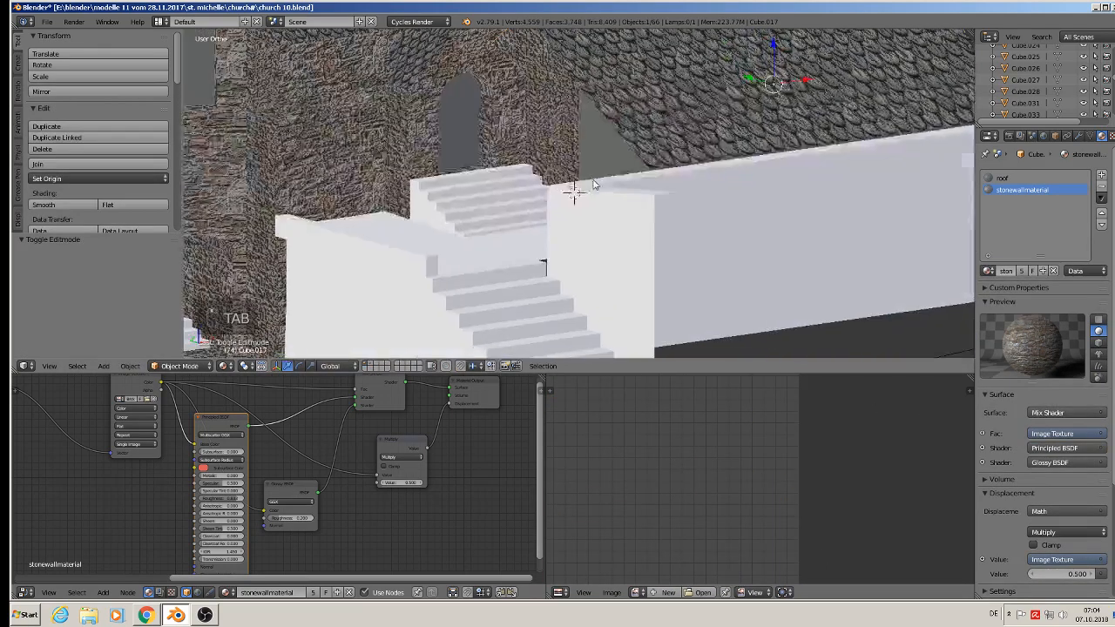
{"action": "scroll", "coordinate": [594, 184], "scroll_direction": "down", "scroll_amount": 4}
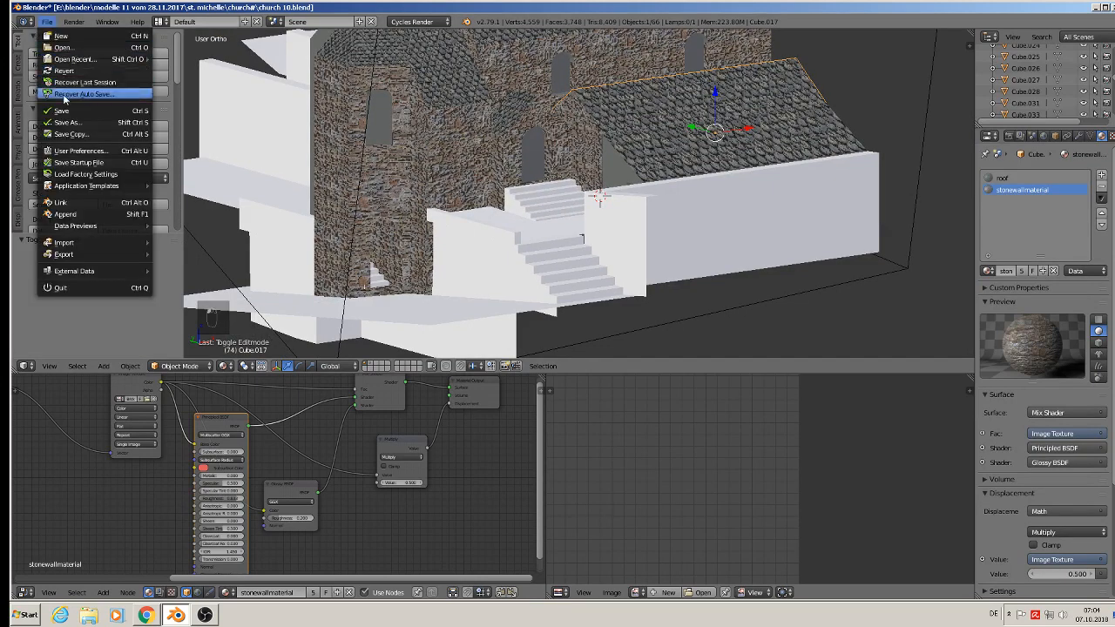
{"action": "left_click", "coordinate": [65, 122]}
{"action": "left_click", "coordinate": [186, 65]}
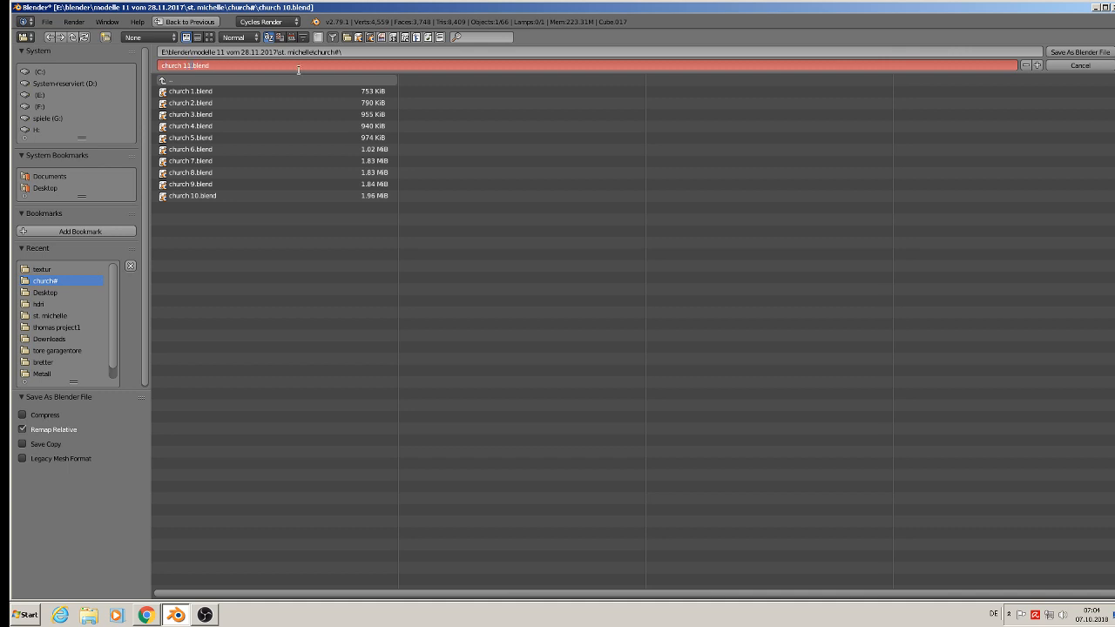
{"action": "key", "text": "Return"}
{"action": "left_click", "coordinate": [1079, 52]}
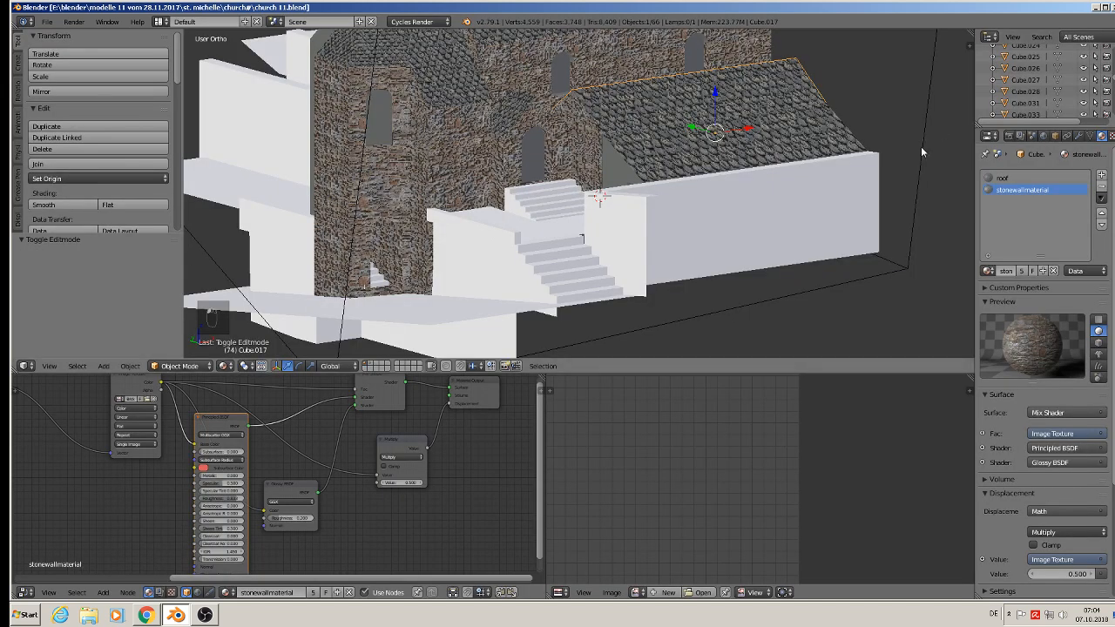
Set the displacement Multiply node's value to 0.03 in stonewallmaterial.
{"action": "scroll", "coordinate": [381, 522], "scroll_direction": "up", "scroll_amount": 3}
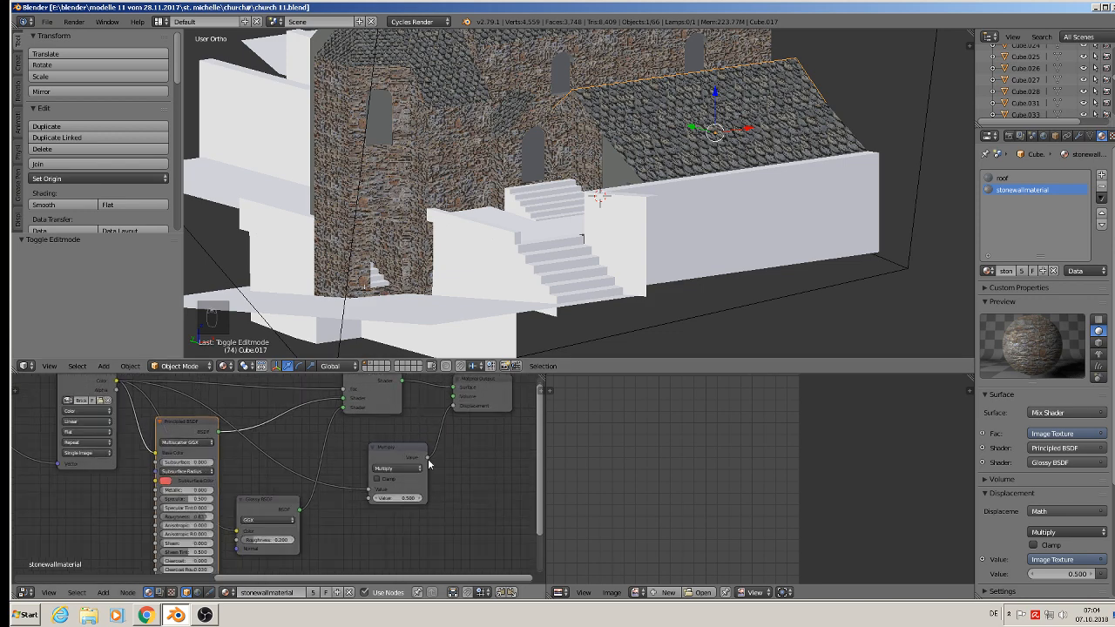
{"action": "right_click", "coordinate": [380, 514]}
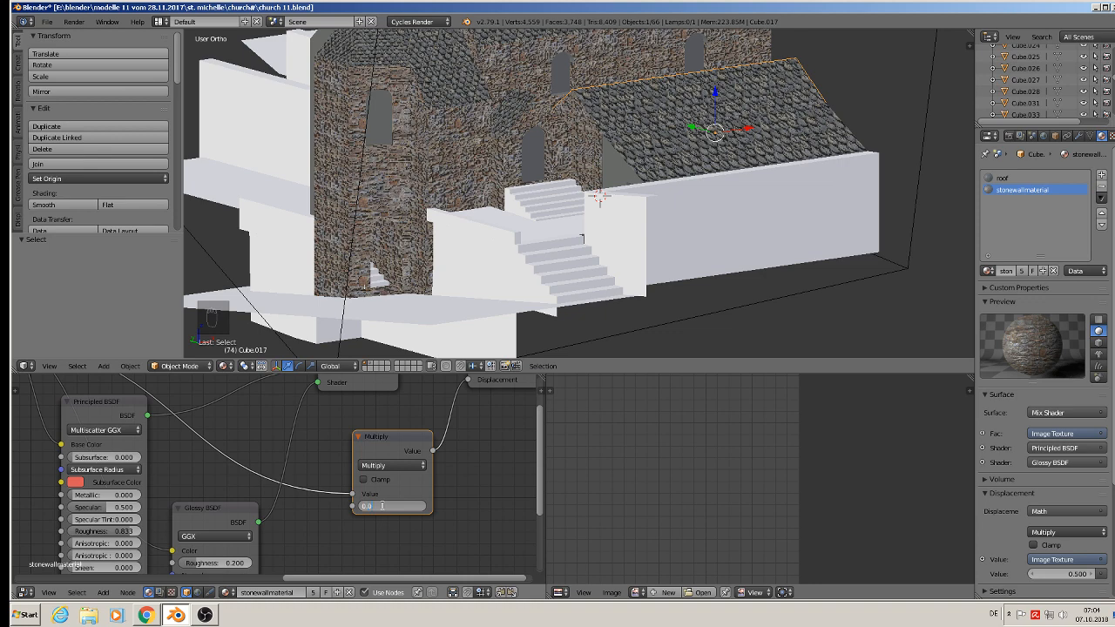
{"action": "key", "text": "Return"}
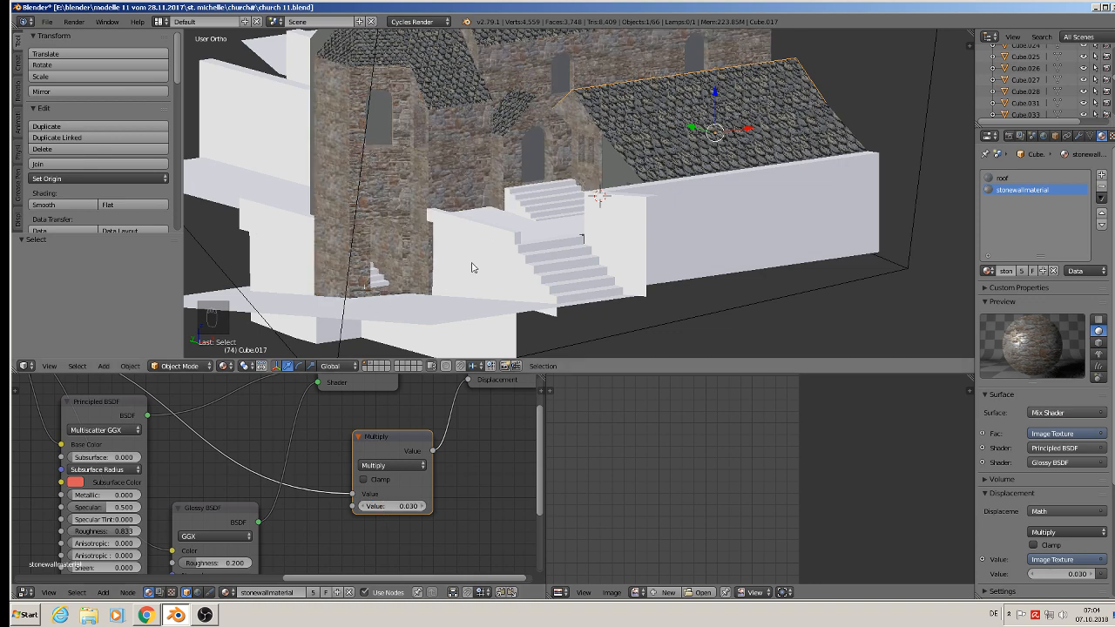
{"action": "scroll", "coordinate": [471, 174], "scroll_direction": "up", "scroll_amount": 4}
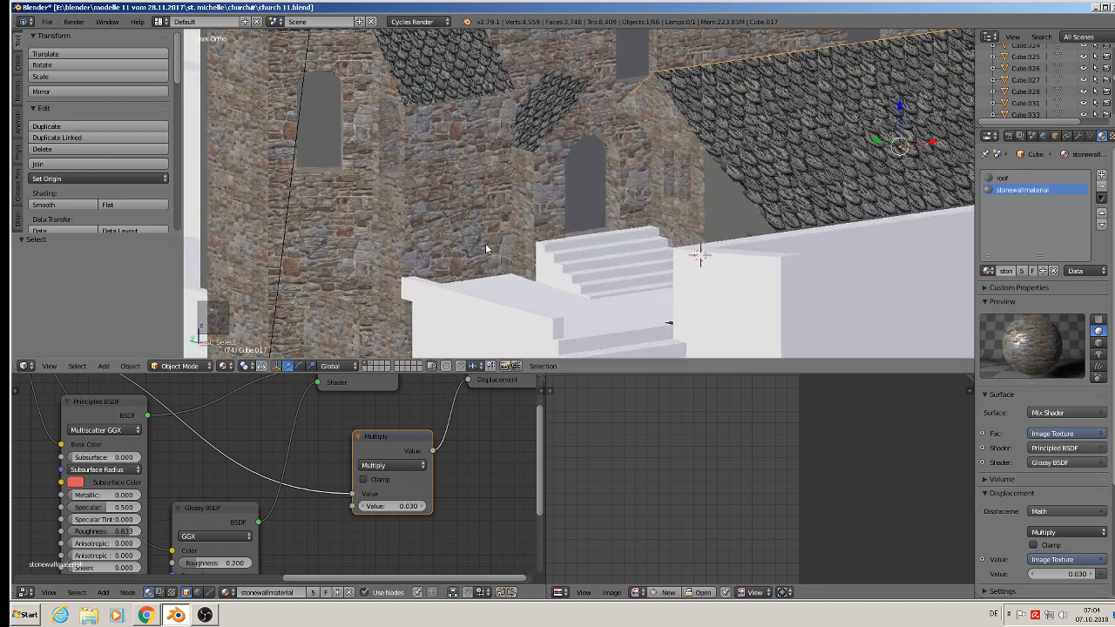
{"action": "scroll", "coordinate": [486, 249], "scroll_direction": "down", "scroll_amount": 4}
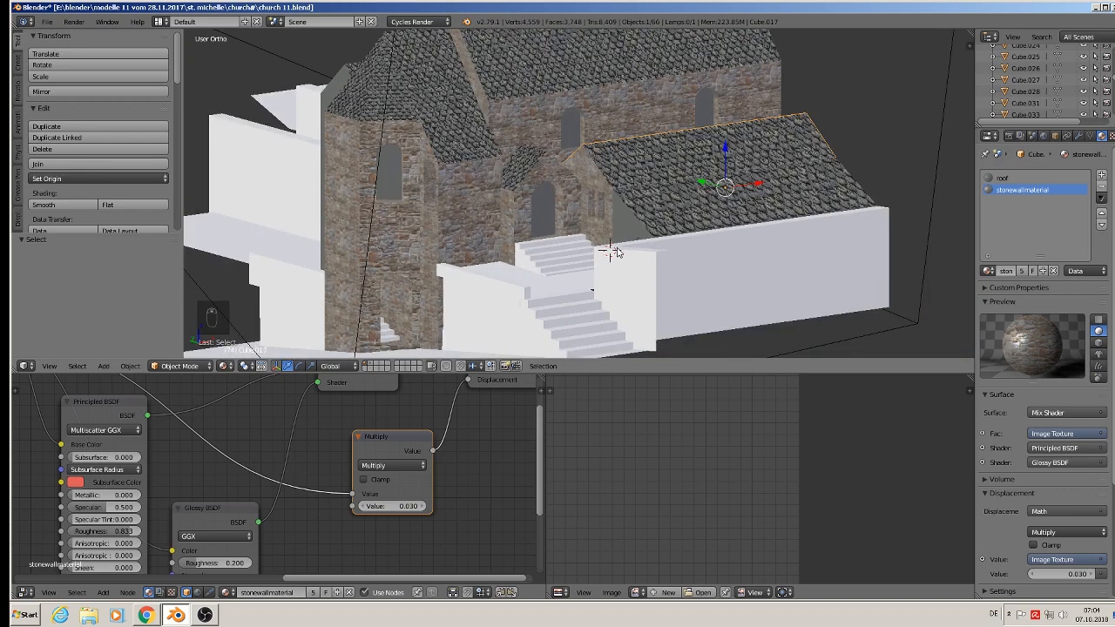
Select the pane faces of the gable's two small windows and move them about -0.018 along X to make the recesses shallower.
{"action": "scroll", "coordinate": [612, 252], "scroll_direction": "up", "scroll_amount": 5}
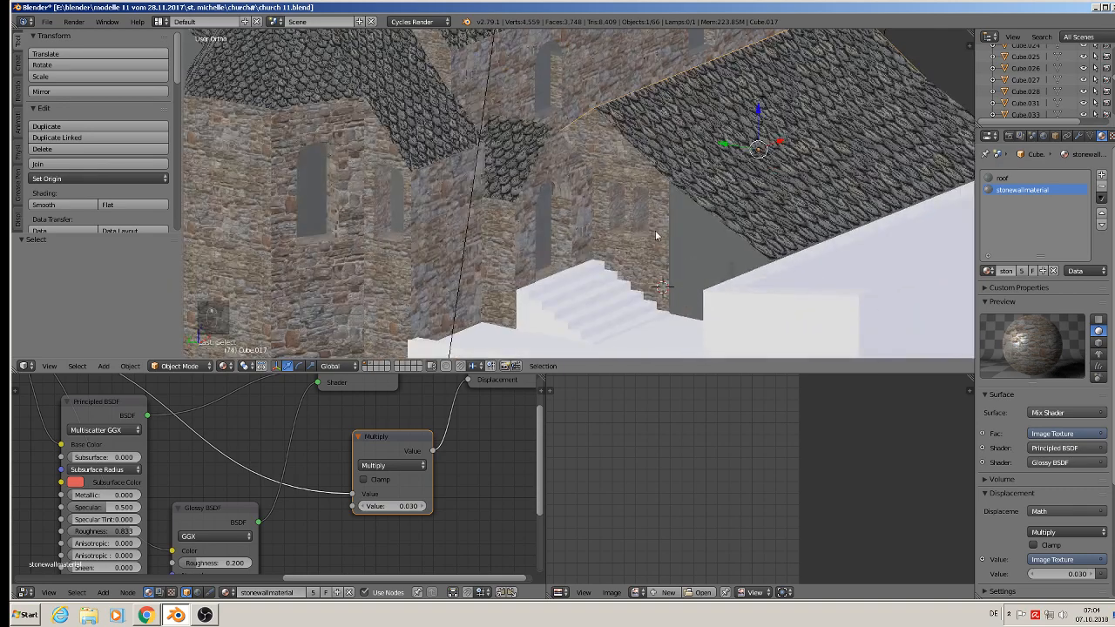
{"action": "key", "text": "Tab"}
{"action": "key", "text": "backslash"}
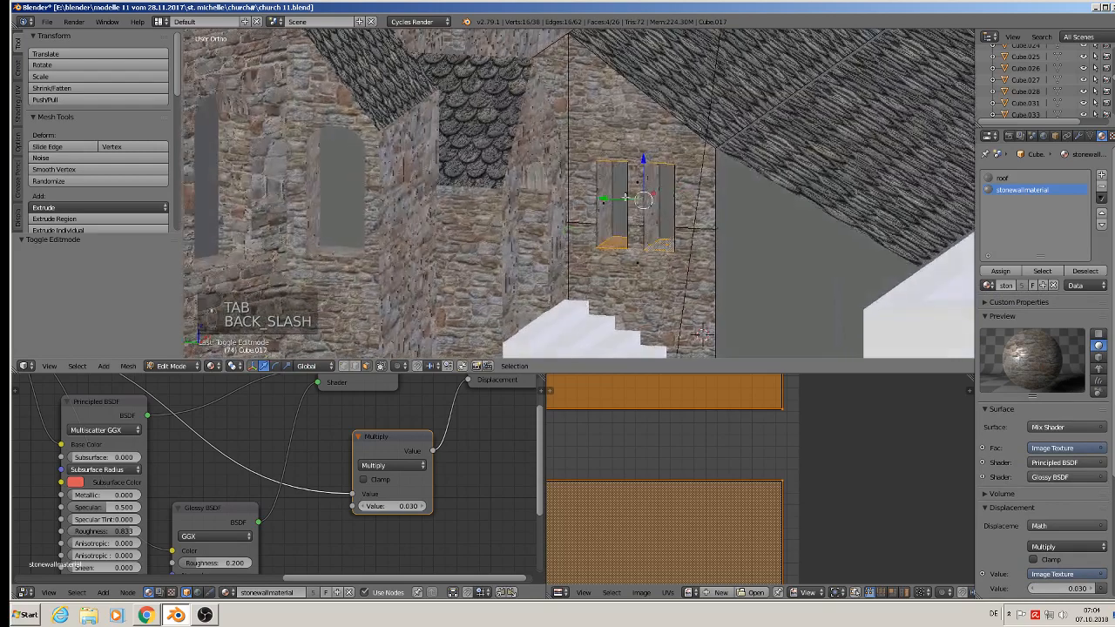
{"action": "right_click", "coordinate": [625, 198]}
{"action": "middle_click_drag", "start_coordinate": [665, 198], "coordinate": [655, 192]}
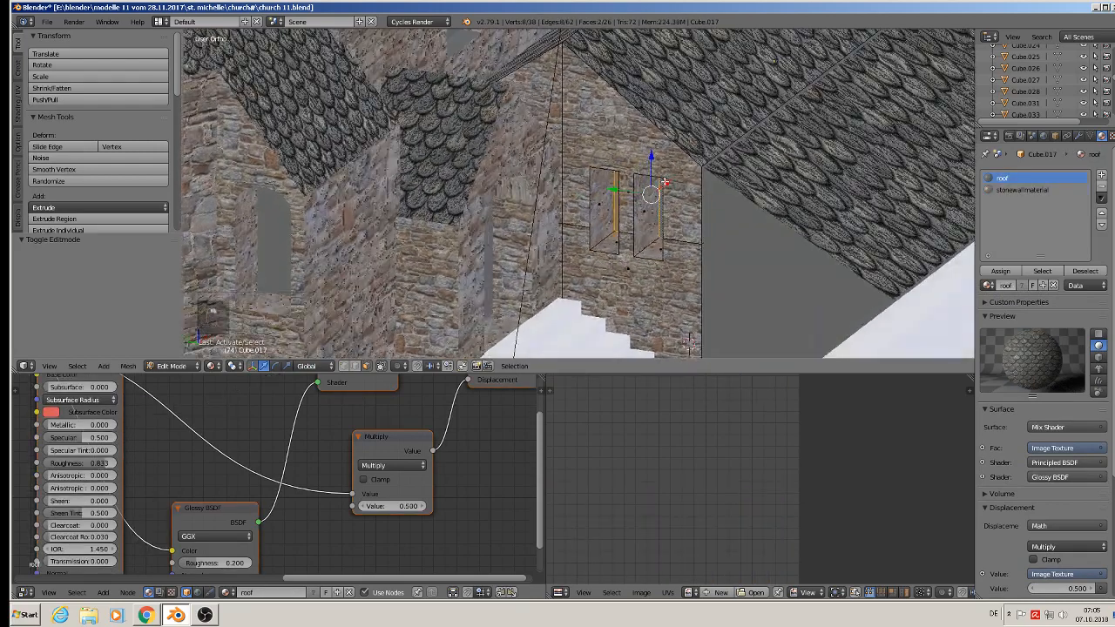
{"action": "key", "text": "g"}
{"action": "left_click", "coordinate": [645, 198]}
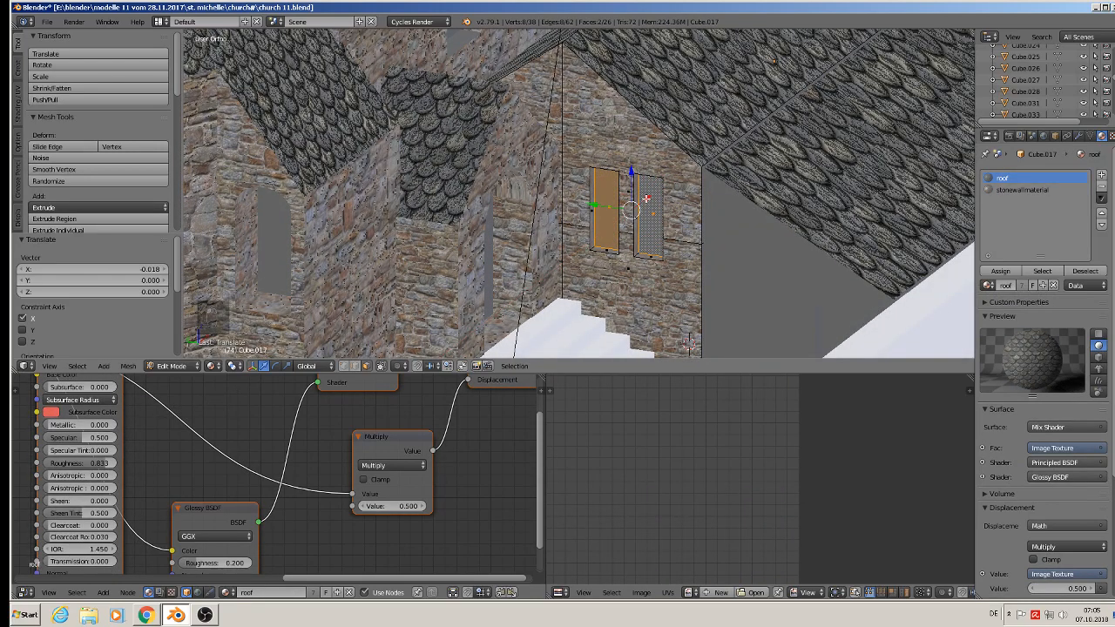
{"action": "middle_click_drag", "start_coordinate": [659, 234], "coordinate": [564, 161]}
{"action": "key", "text": "Tab"}
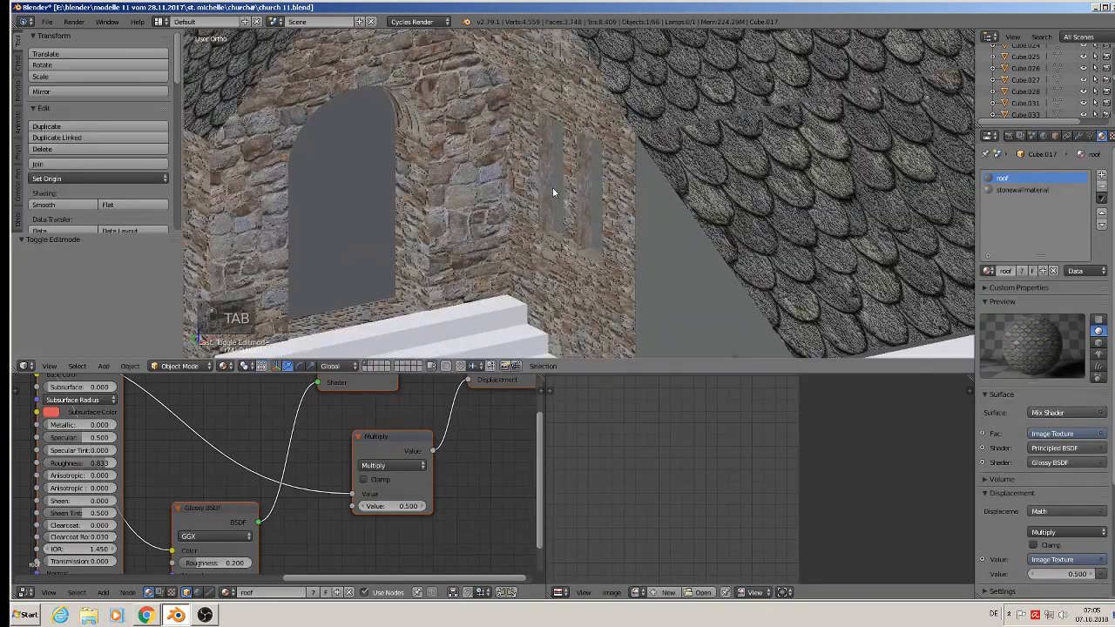
Select the side, sill and lintel reveal faces of the gable's two small windows in edit mode.
{"action": "key", "text": "Tab"}
{"action": "right_click", "coordinate": [547, 232], "text": "alt"}
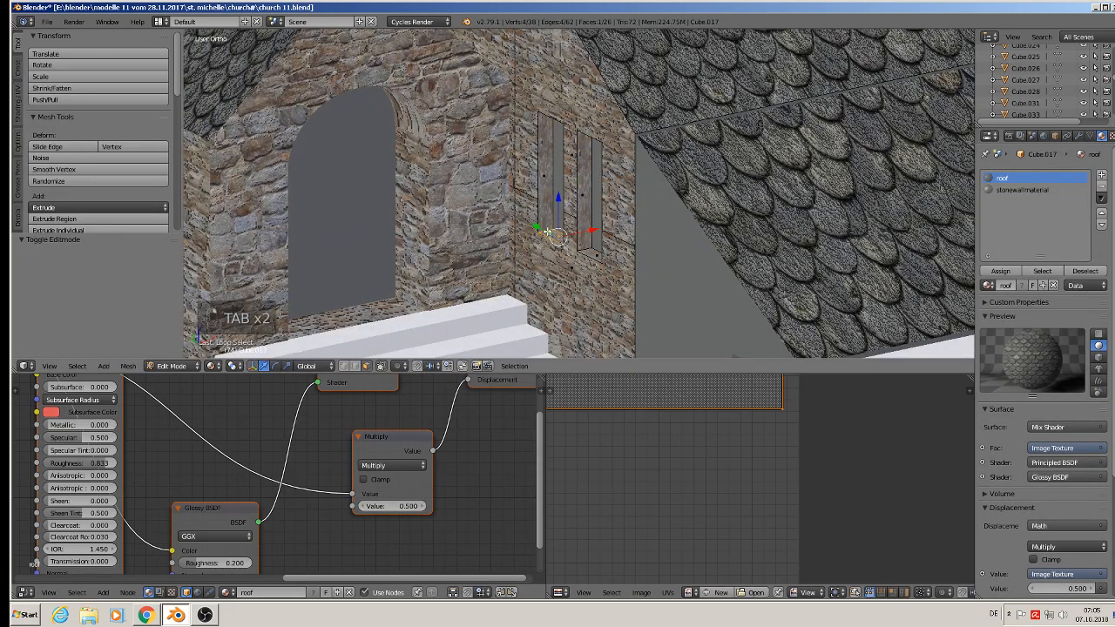
{"action": "right_click", "coordinate": [549, 187], "text": "alt"}
{"action": "right_click", "coordinate": [546, 232], "text": "alt"}
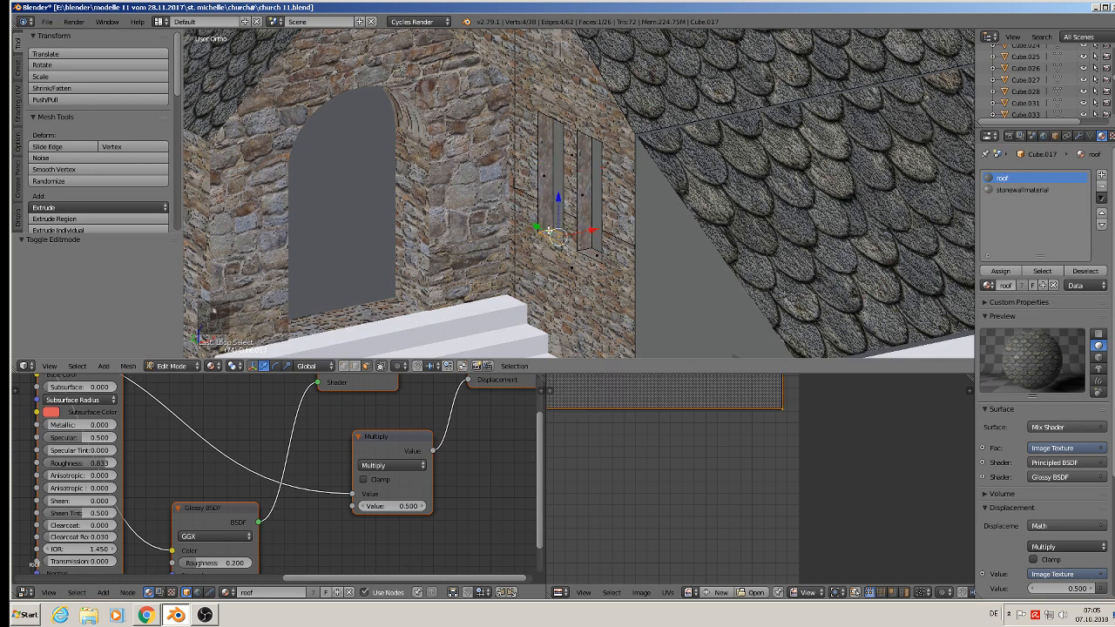
{"action": "right_click", "coordinate": [543, 200], "text": "alt"}
{"action": "right_click", "coordinate": [587, 206], "text": "alt+shift"}
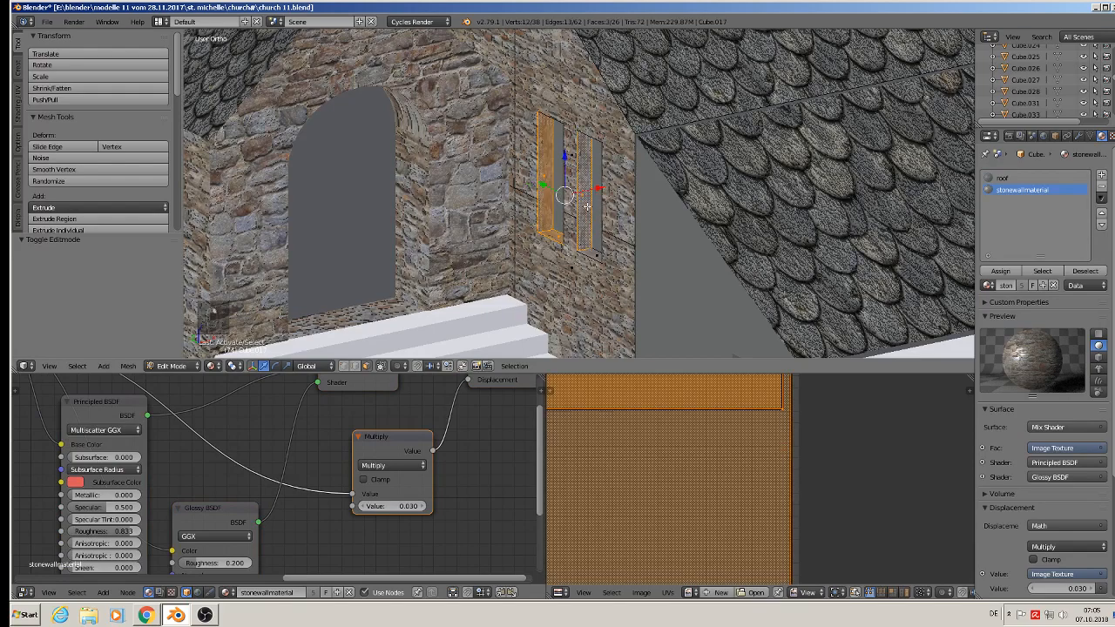
{"action": "right_click", "coordinate": [598, 252], "text": "shift"}
{"action": "middle_click_drag", "start_coordinate": [597, 252], "coordinate": [536, 141]}
{"action": "right_click", "coordinate": [642, 186], "text": "shift"}
{"action": "right_click", "coordinate": [571, 192], "text": "shift"}
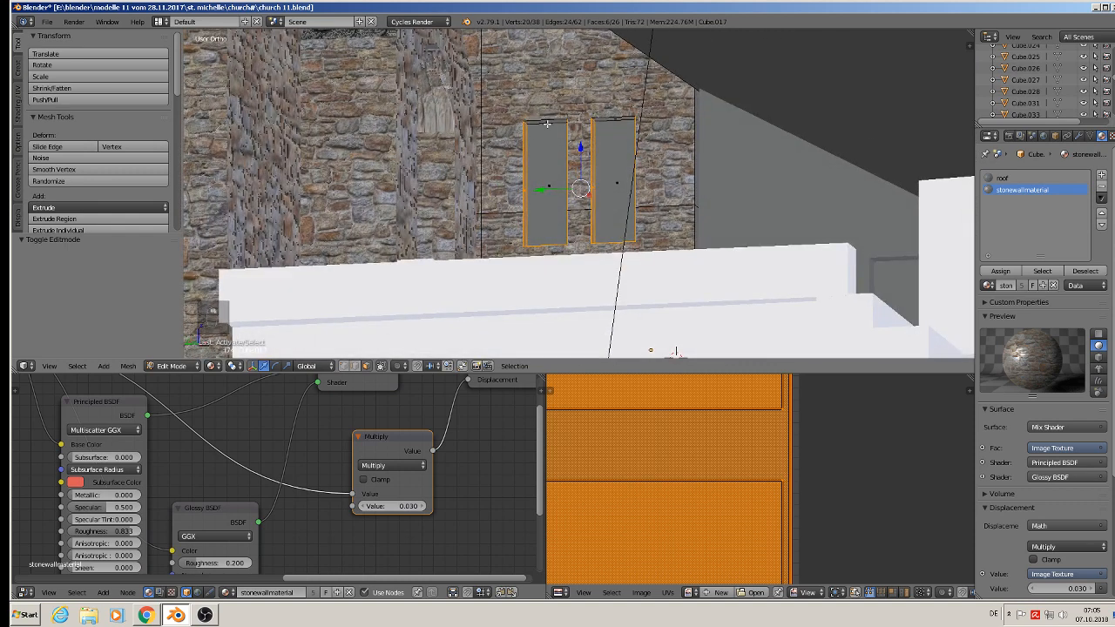
{"action": "right_click", "coordinate": [547, 123], "text": "shift"}
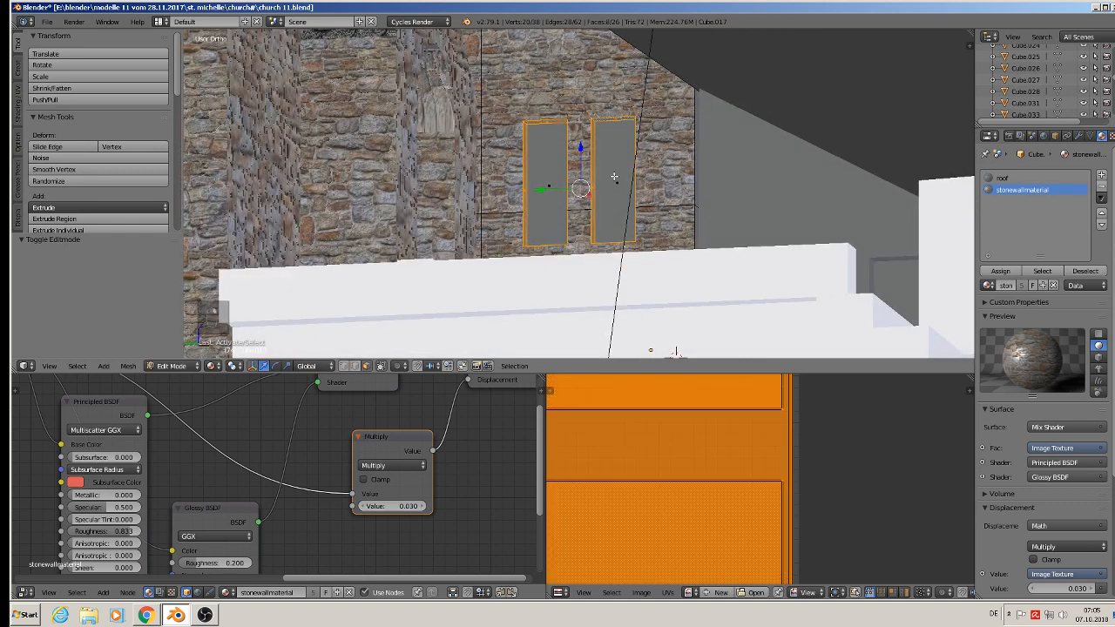
UV-map the small windows' reveal faces with Cube Projection and assign stonewallmaterial to them.
{"action": "key", "text": "u"}
{"action": "left_click", "coordinate": [602, 141]}
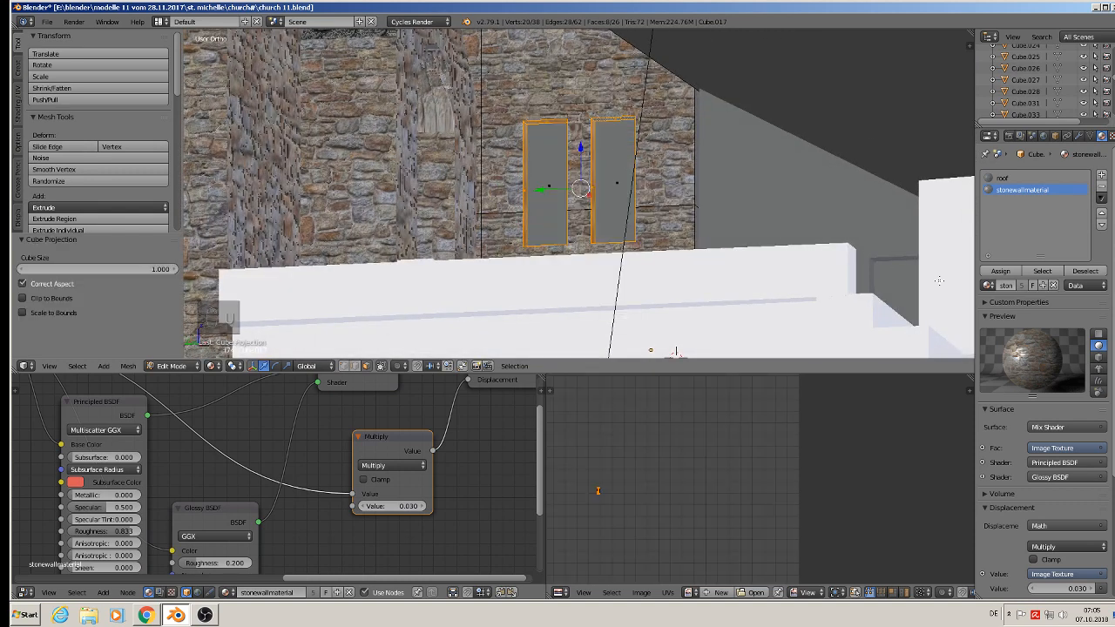
{"action": "left_click", "coordinate": [1008, 275]}
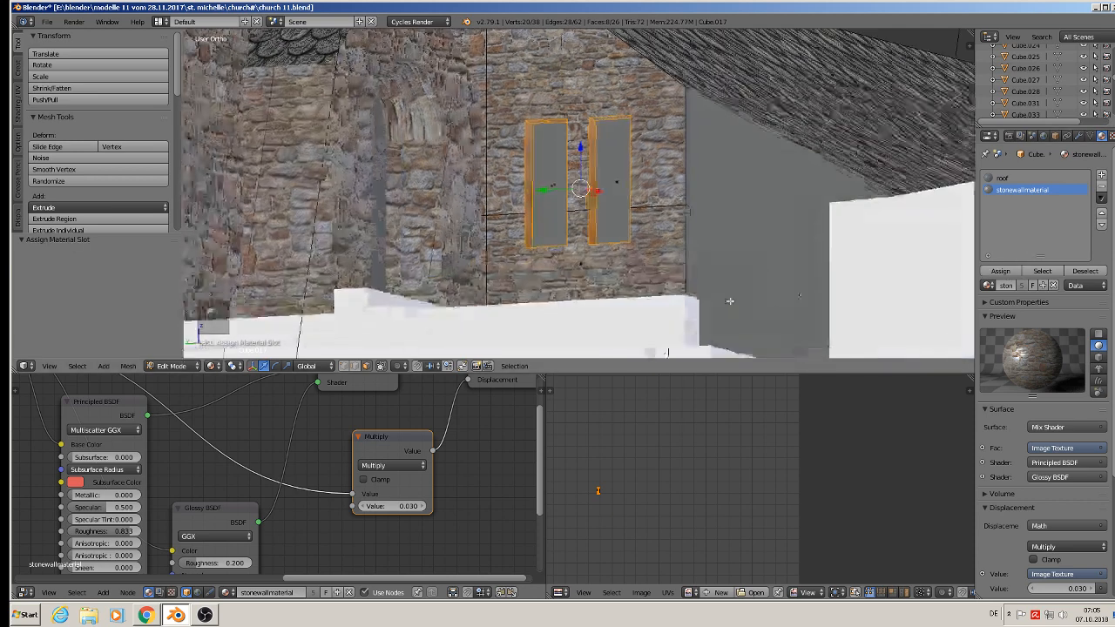
Scale up the reveal faces' UVs to match the surrounding wall's stone size, and return to object mode.
{"action": "key", "text": "s"}
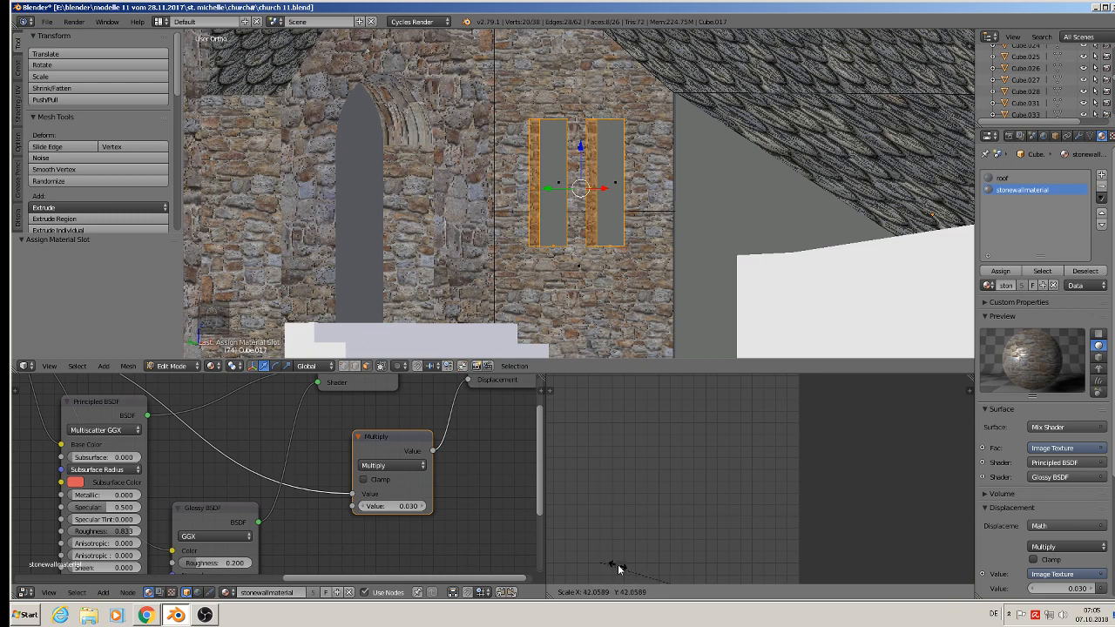
{"action": "left_click", "coordinate": [686, 579]}
{"action": "key", "text": "Tab"}
Save the model to the current file, church 11.blend.
{"action": "middle_click_drag", "start_coordinate": [629, 242], "coordinate": [617, 273]}
{"action": "scroll", "coordinate": [582, 312], "scroll_direction": "down", "scroll_amount": 2}
{"action": "middle_click_drag", "start_coordinate": [579, 317], "coordinate": [451, 103]}
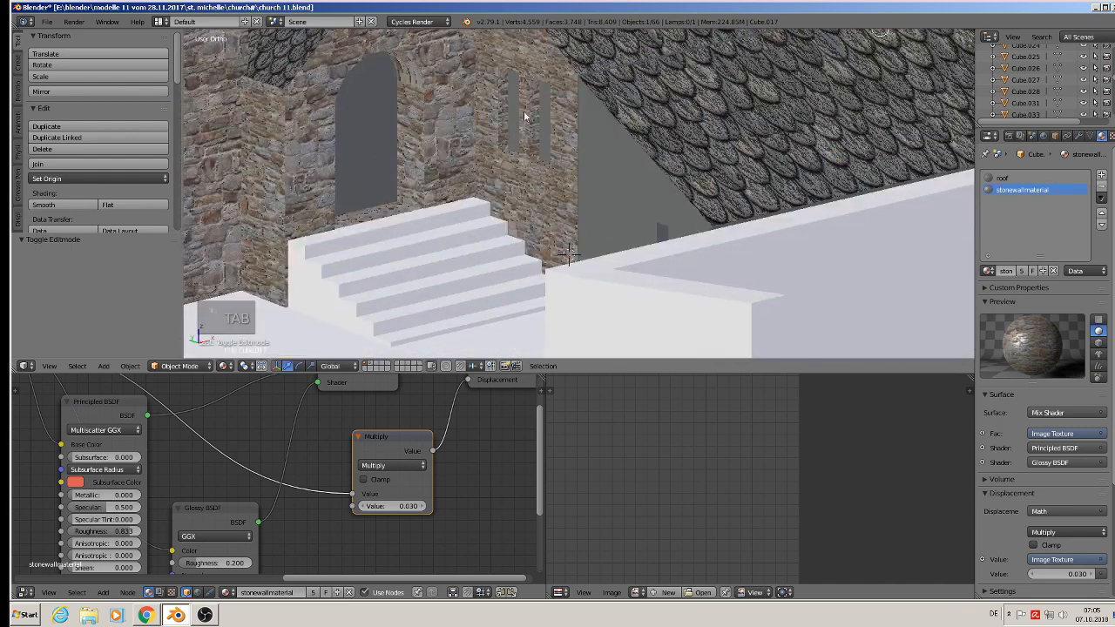
{"action": "scroll", "coordinate": [550, 228], "scroll_direction": "down", "scroll_amount": 4}
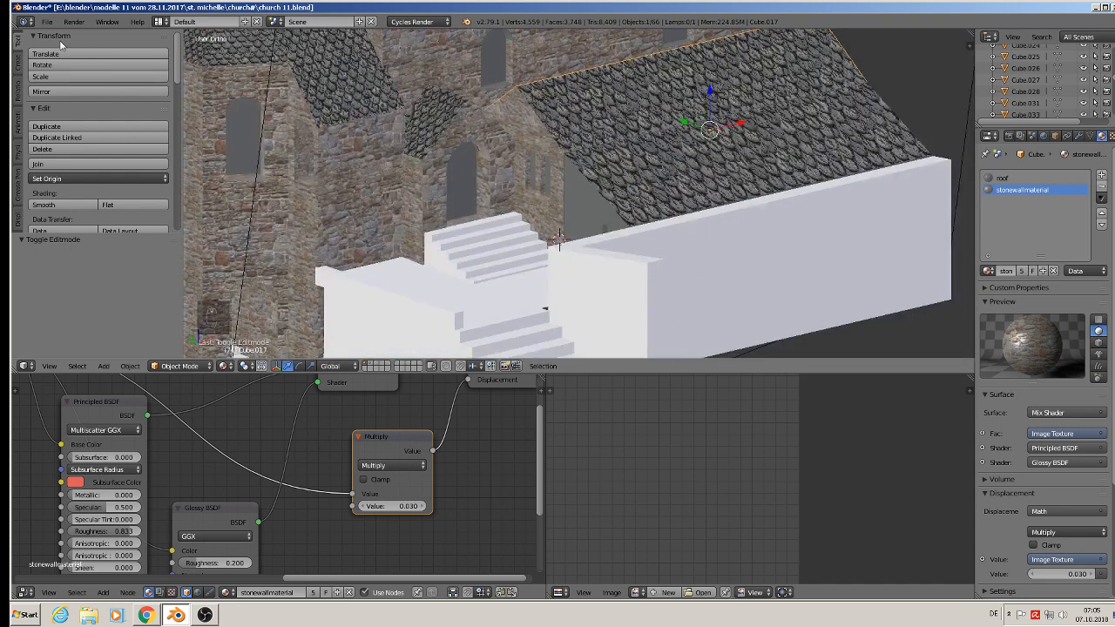
{"action": "left_click", "coordinate": [46, 21]}
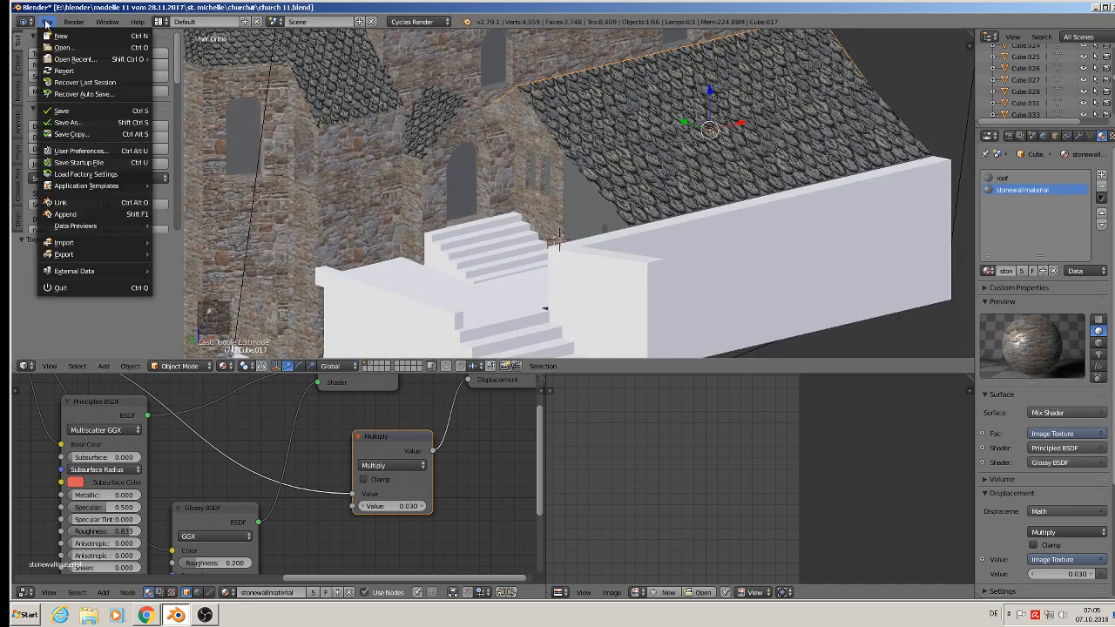
{"action": "left_click", "coordinate": [63, 111]}
Knife-cut a horizontal line across the untextured gable wall of the neighbouring roof building at eave height.
{"action": "middle_click_drag", "start_coordinate": [523, 227], "coordinate": [612, 205]}
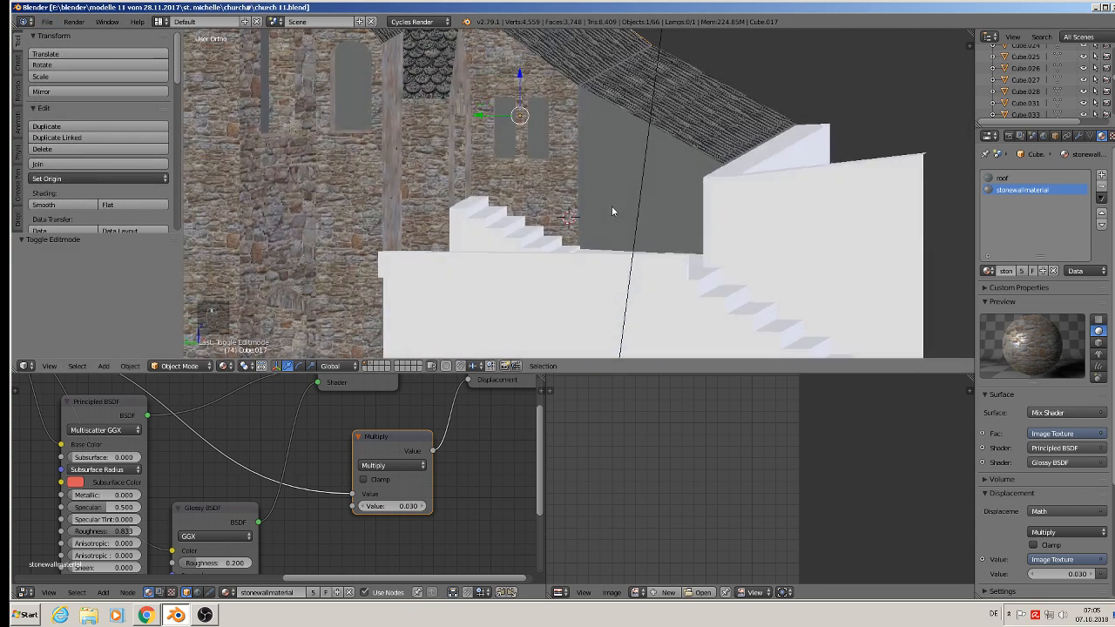
{"action": "right_click", "coordinate": [645, 163]}
{"action": "right_click", "coordinate": [618, 145]}
{"action": "key", "text": "Tab"}
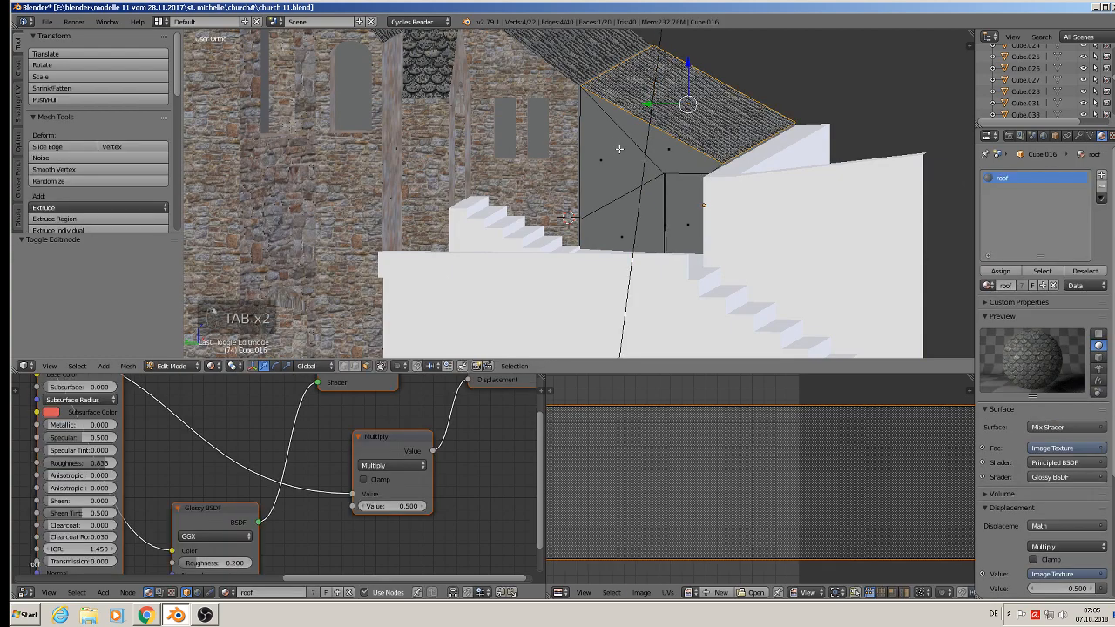
{"action": "scroll", "coordinate": [628, 147], "scroll_direction": "up", "scroll_amount": 3}
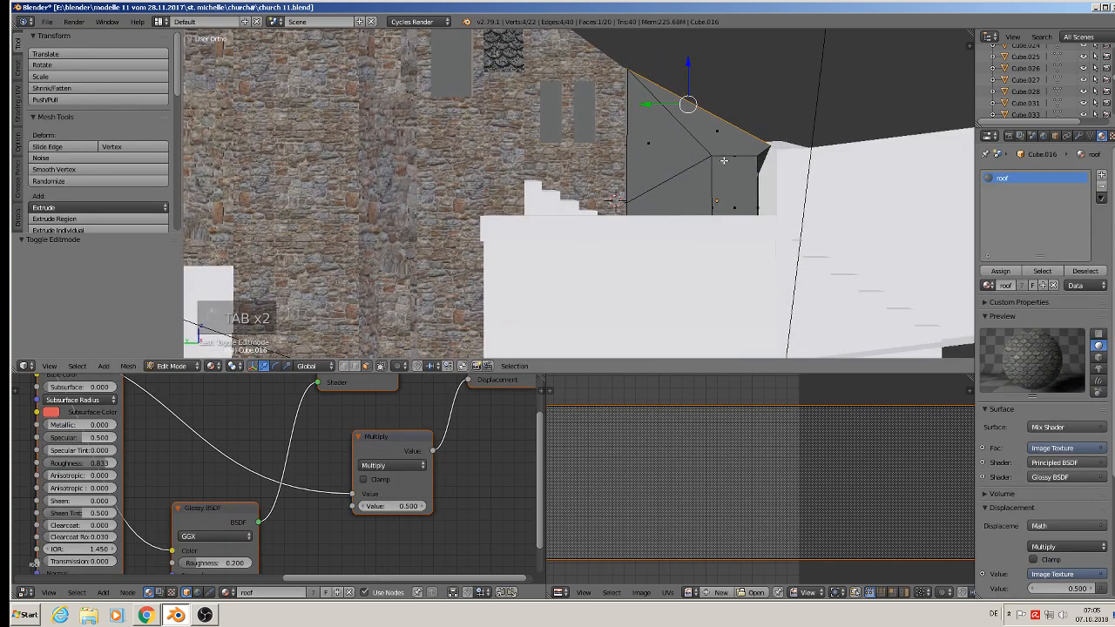
{"action": "middle_click_drag", "start_coordinate": [722, 160], "coordinate": [737, 192]}
{"action": "scroll", "coordinate": [731, 176], "scroll_direction": "up", "scroll_amount": 2}
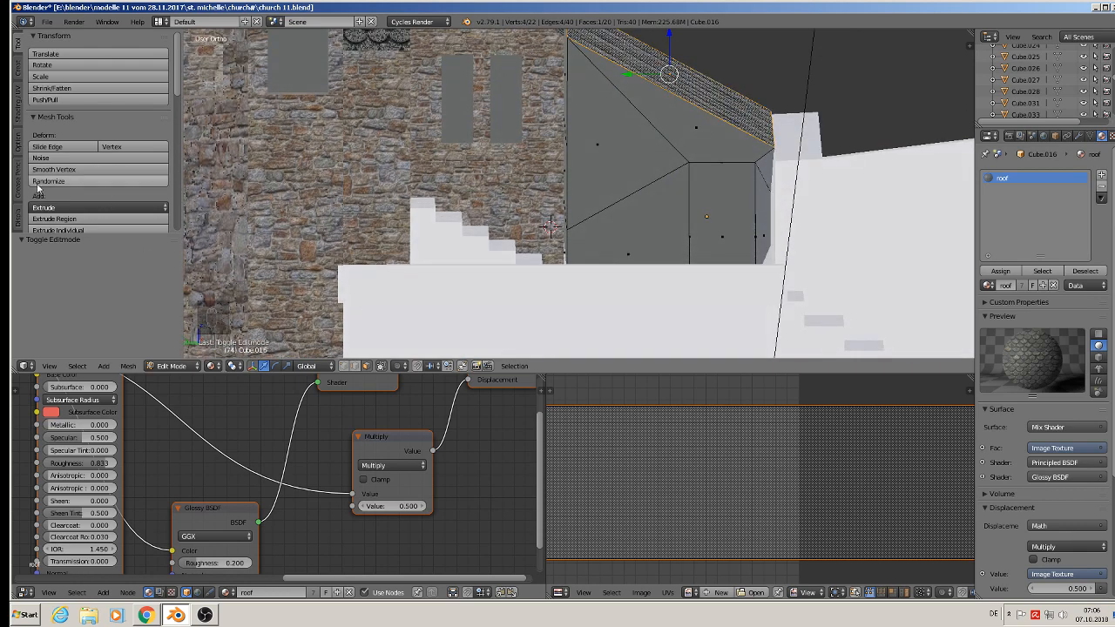
{"action": "scroll", "coordinate": [69, 184], "scroll_direction": "down", "scroll_amount": 2}
{"action": "scroll", "coordinate": [70, 186], "scroll_direction": "down", "scroll_amount": 2}
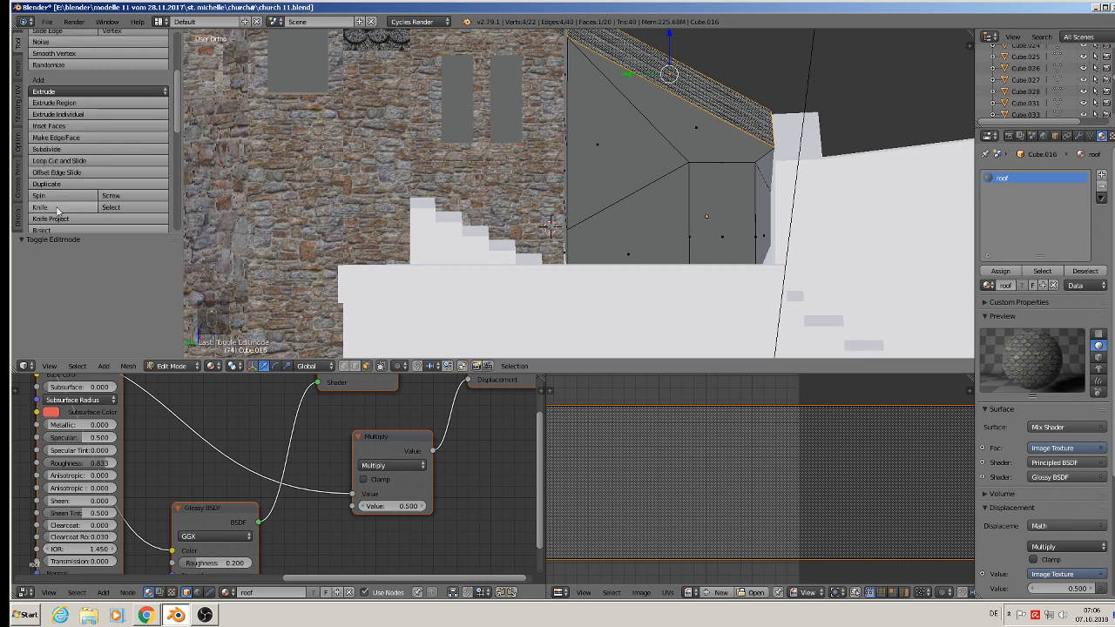
{"action": "left_click", "coordinate": [44, 208]}
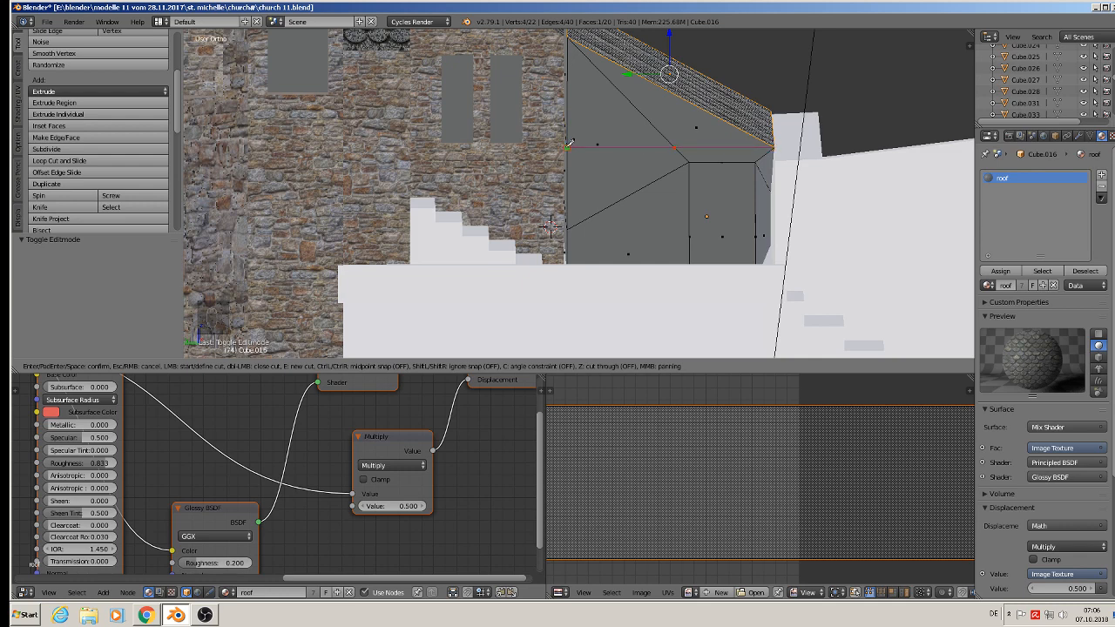
{"action": "left_click", "coordinate": [567, 147]}
{"action": "key", "text": "Return"}
Select the two triangular gable faces above the cut and UV-map them with Project From View.
{"action": "right_click", "coordinate": [617, 121]}
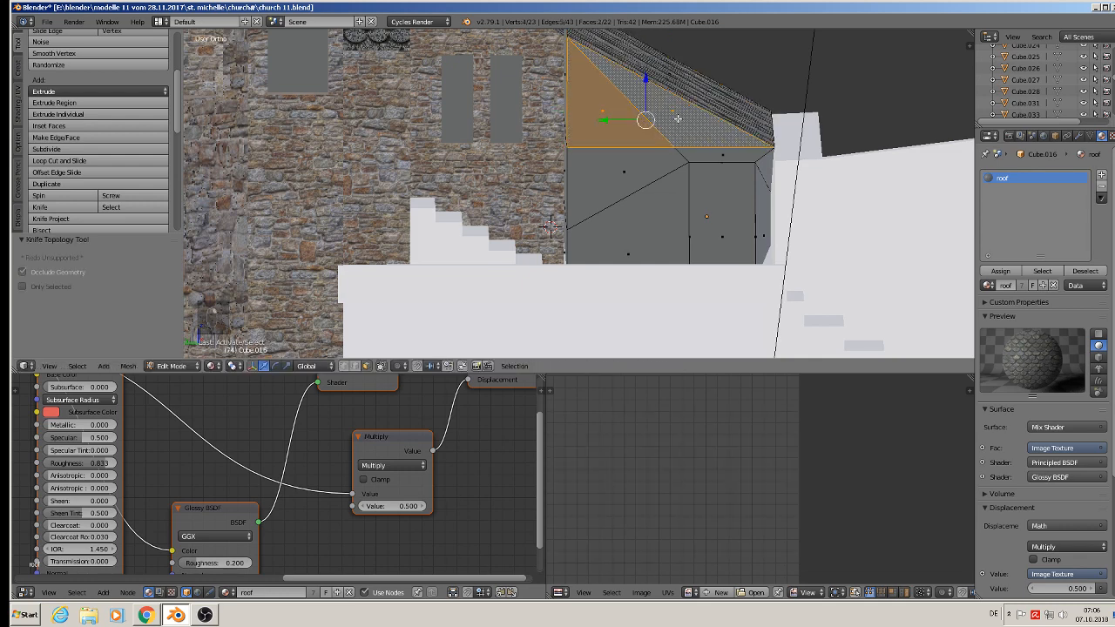
{"action": "key", "text": "KP_1"}
{"action": "key", "text": "KP_3"}
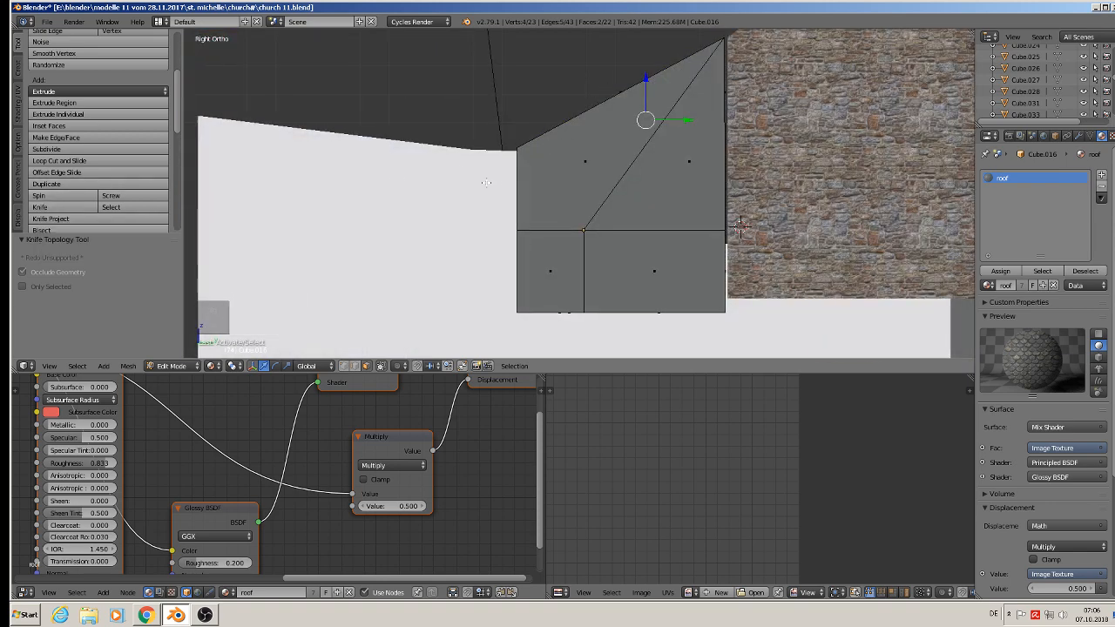
{"action": "middle_click_drag", "start_coordinate": [525, 189], "coordinate": [550, 227]}
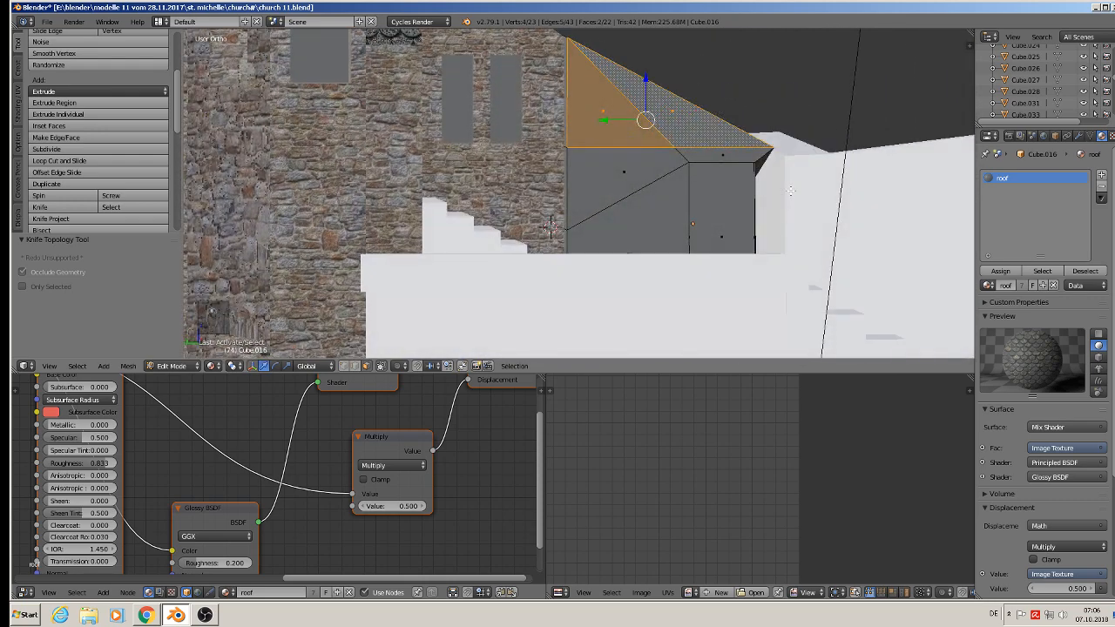
{"action": "key", "text": "u"}
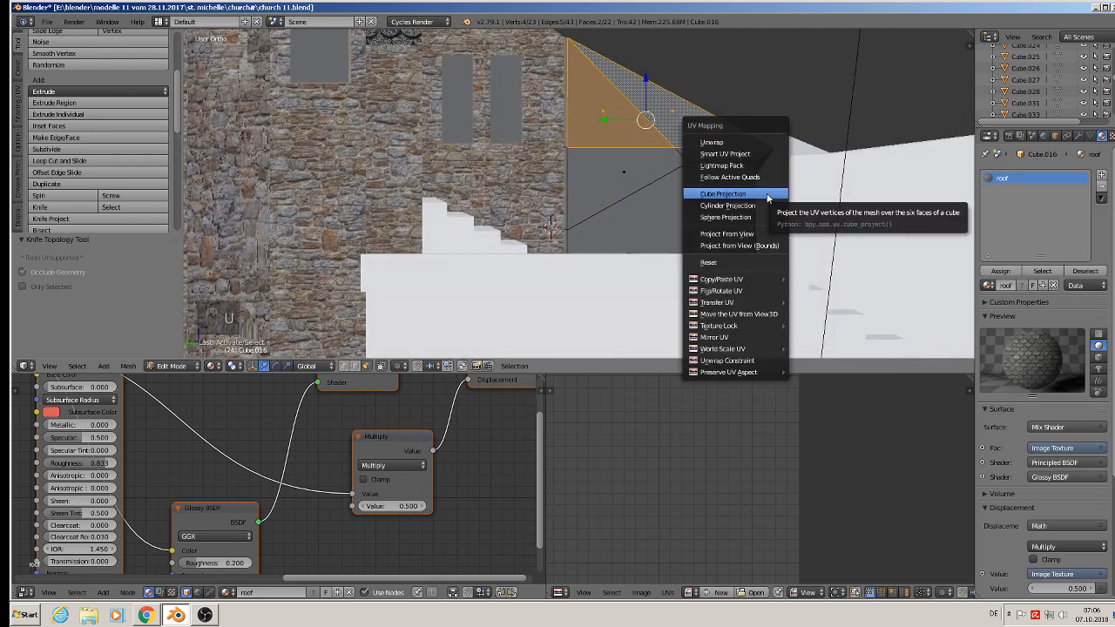
{"action": "left_click", "coordinate": [749, 233]}
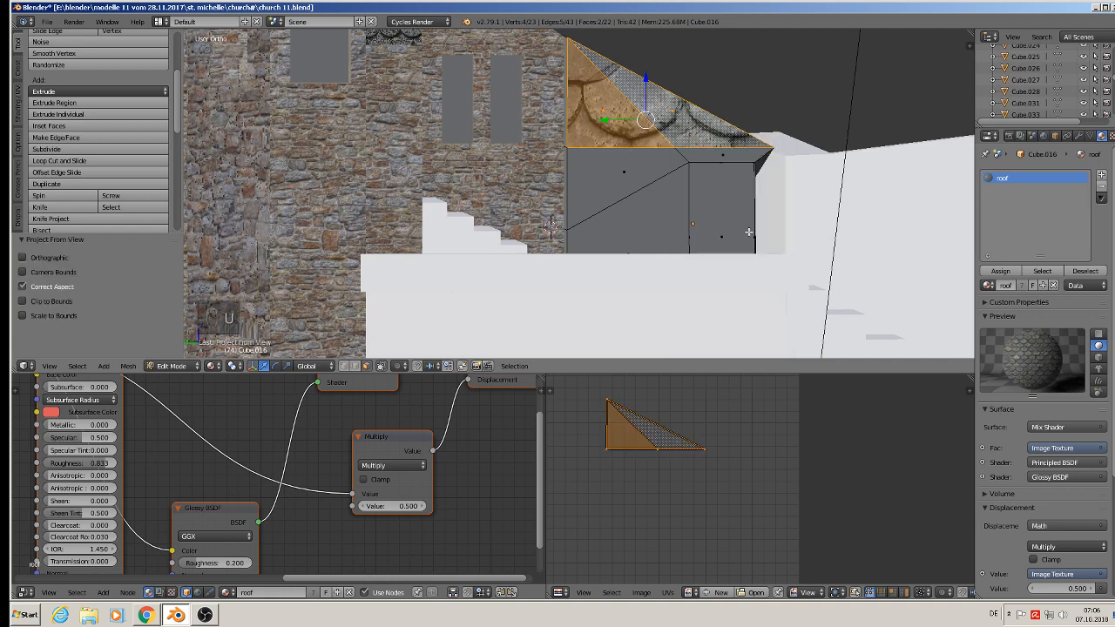
Scale the gable faces' roof-tile UVs up about 14.09 times, reduce them again for larger tiles, and save the file.
{"action": "key", "text": "s"}
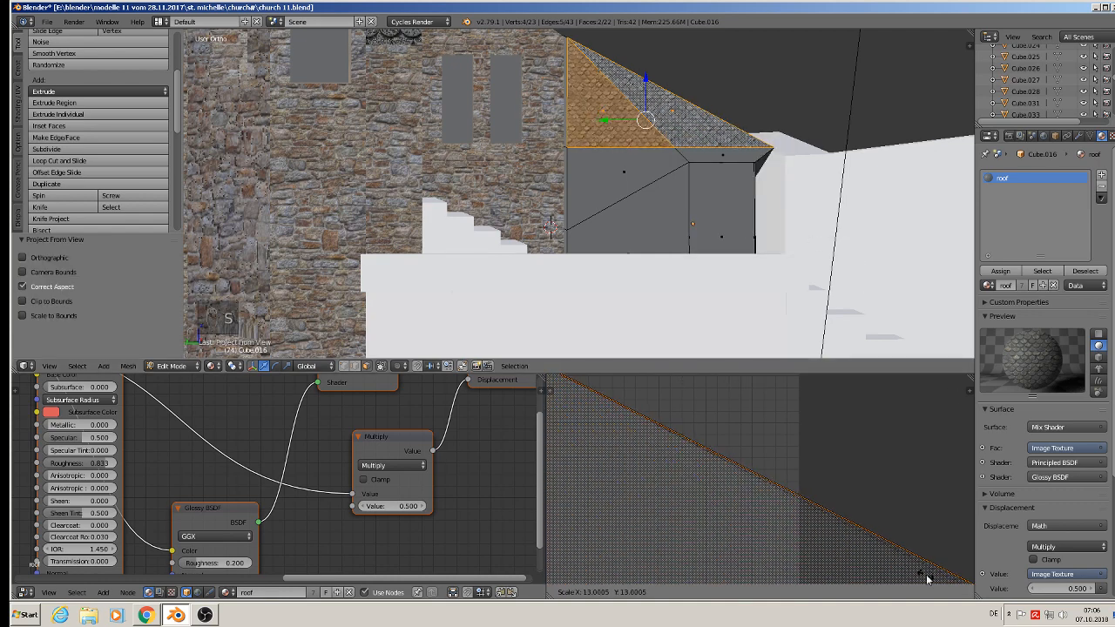
{"action": "left_click", "coordinate": [932, 581]}
{"action": "key", "text": "s"}
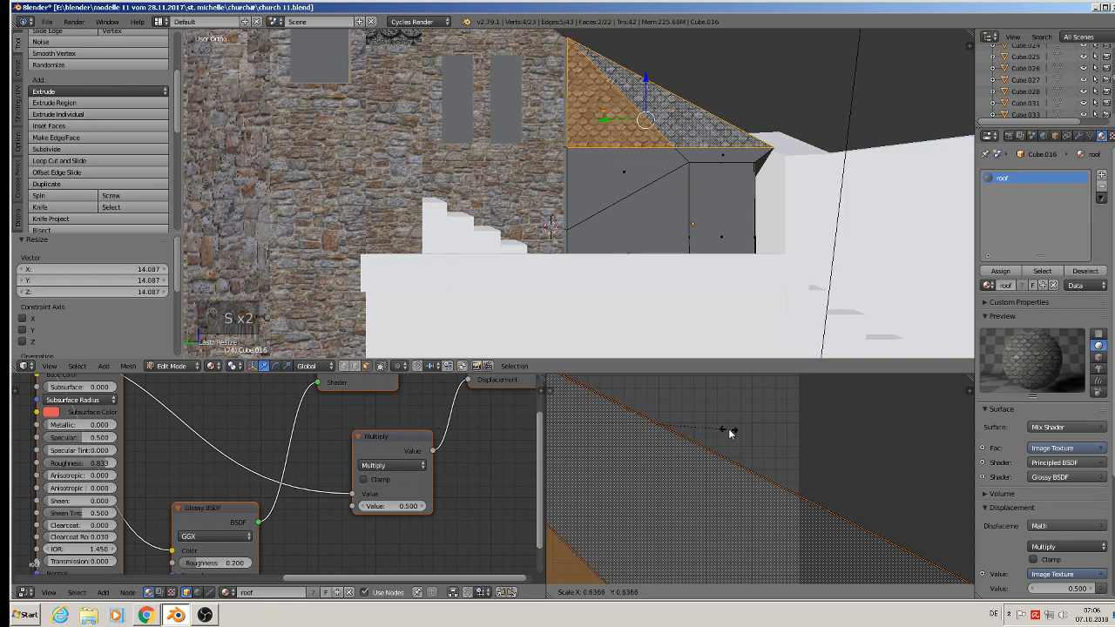
{"action": "left_click", "coordinate": [697, 380]}
{"action": "key", "text": "Tab"}
{"action": "middle_click_drag", "start_coordinate": [659, 159], "coordinate": [405, 145]}
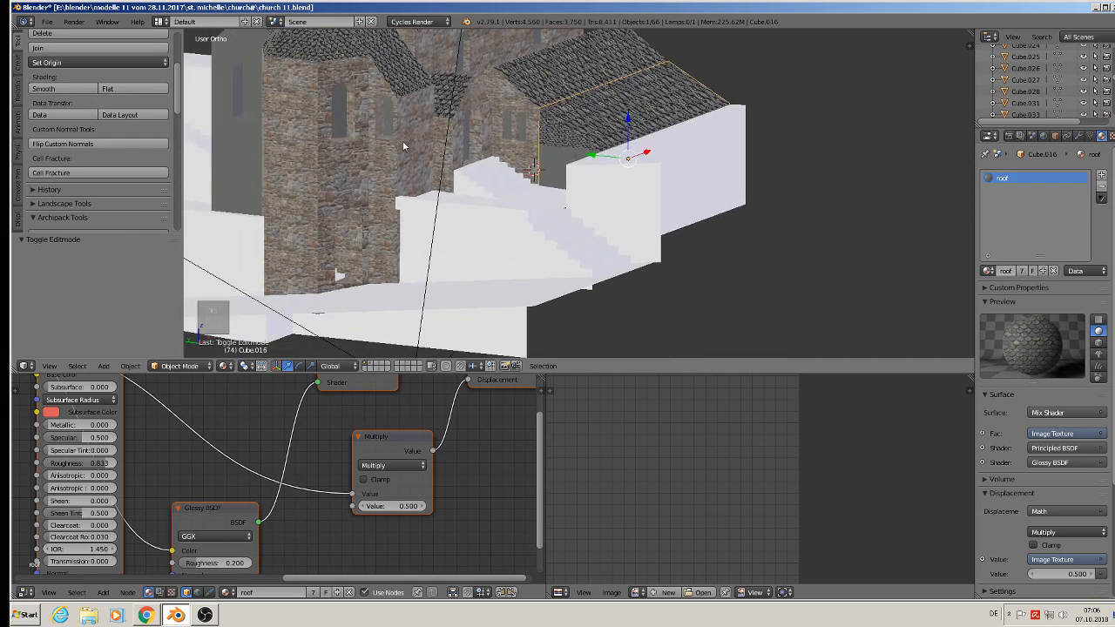
{"action": "left_click", "coordinate": [46, 23]}
Select the long white boundary wall's two outer faces, its inner face and the adjoining terrace face in edit mode.
{"action": "scroll", "coordinate": [533, 174], "scroll_direction": "up", "scroll_amount": 3}
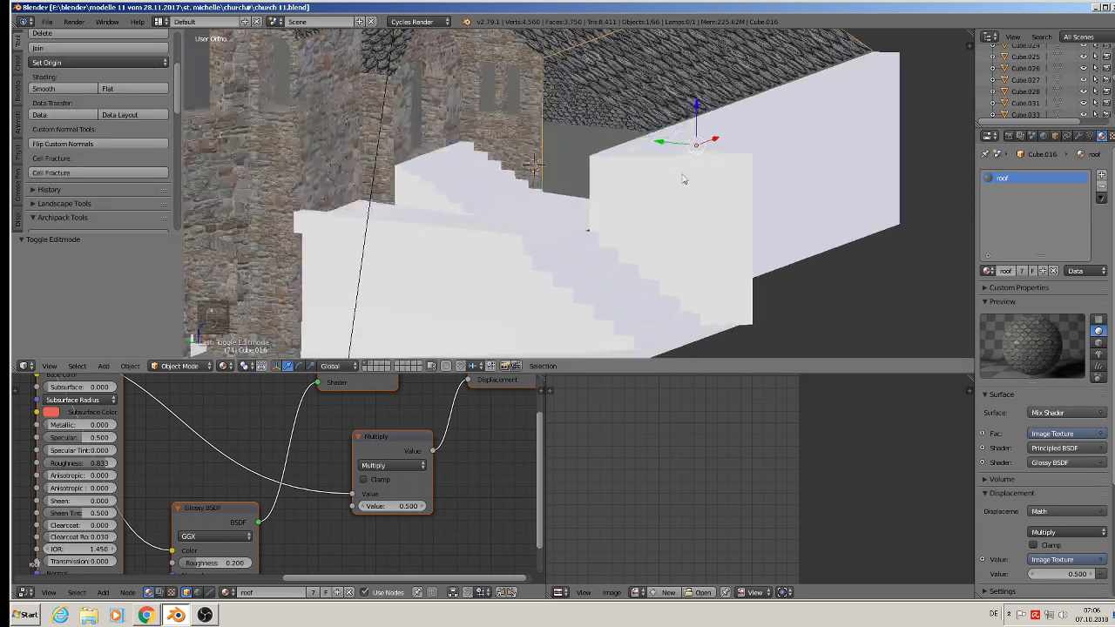
{"action": "right_click", "coordinate": [729, 147]}
{"action": "key", "text": "Tab"}
{"action": "middle_click_drag", "start_coordinate": [732, 145], "coordinate": [655, 111]}
{"action": "scroll", "coordinate": [684, 209], "scroll_direction": "down", "scroll_amount": 1}
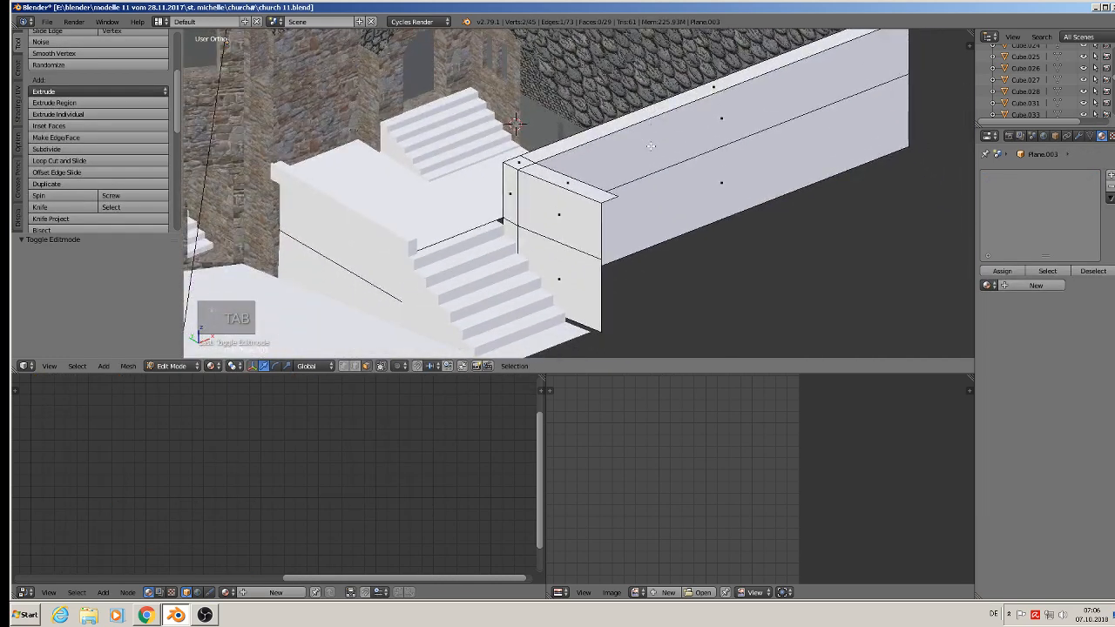
{"action": "right_click", "coordinate": [650, 146]}
{"action": "right_click", "coordinate": [668, 205], "text": "shift"}
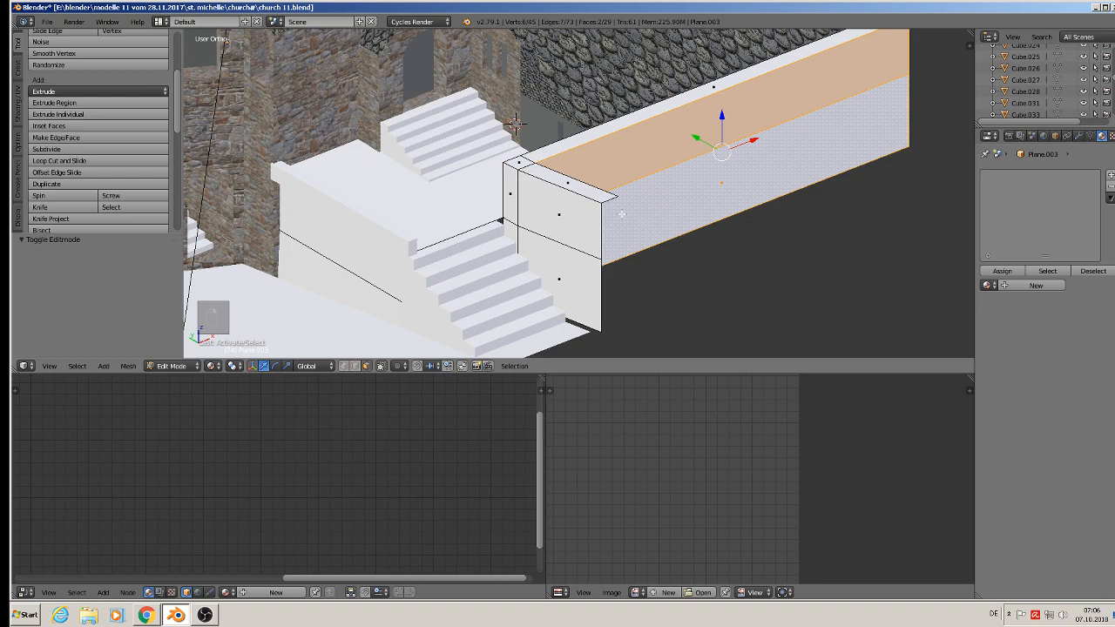
{"action": "middle_click_drag", "start_coordinate": [621, 214], "coordinate": [726, 191]}
{"action": "right_click", "coordinate": [747, 202], "text": "shift"}
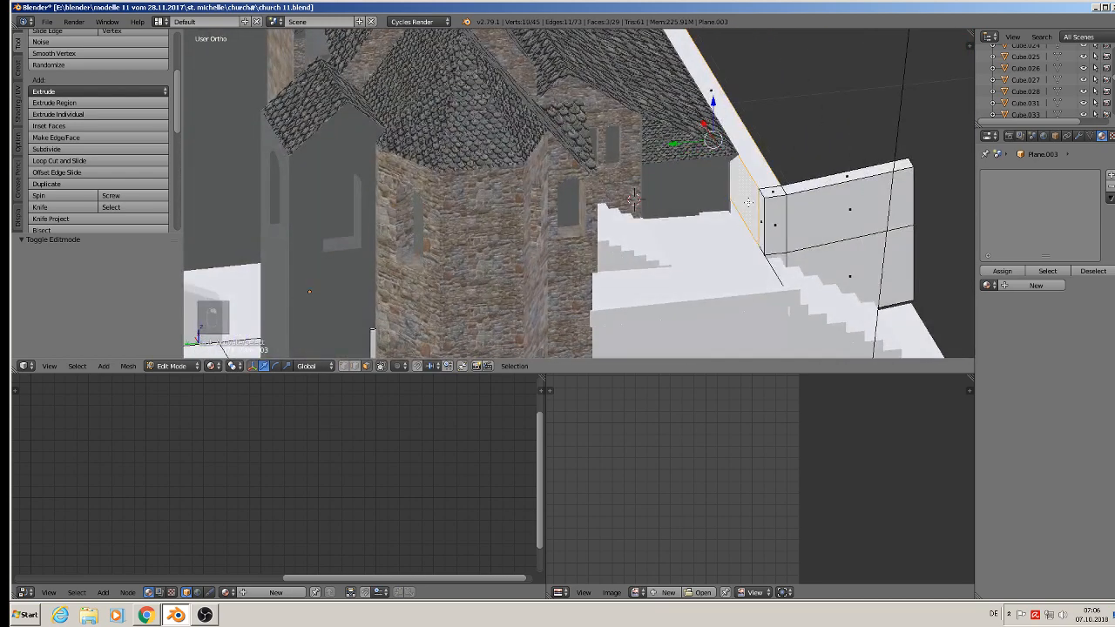
{"action": "right_click", "coordinate": [731, 212], "text": "shift"}
{"action": "middle_click_drag", "start_coordinate": [856, 211], "coordinate": [704, 182]}
UV-map the selected wall faces with Project From View and give the wall object the existing stonewallmaterial.
{"action": "key", "text": "u"}
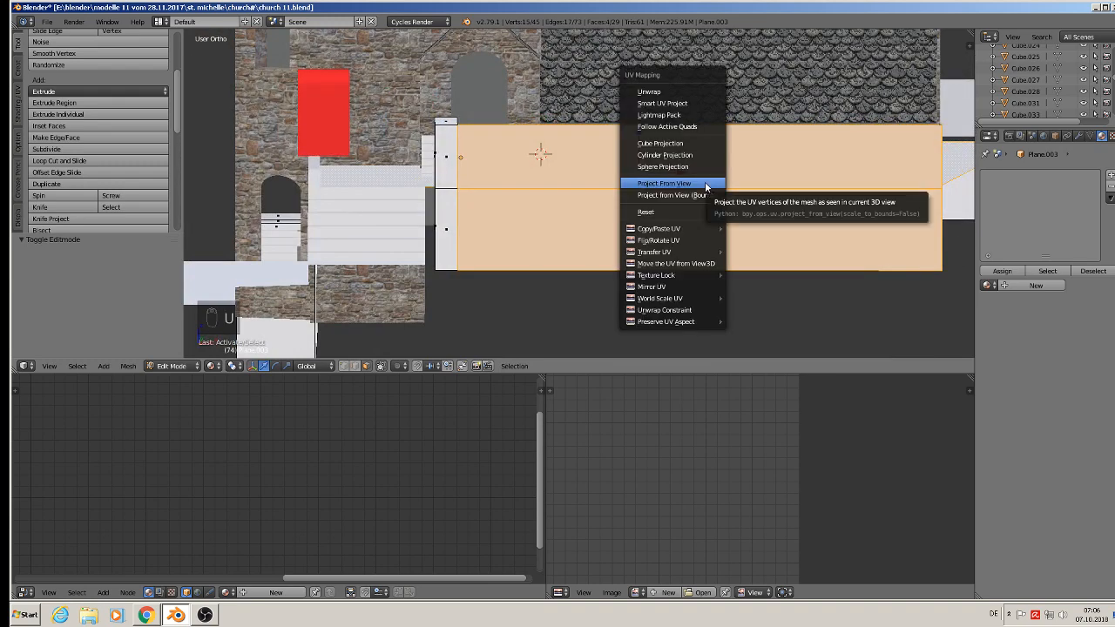
{"action": "left_click", "coordinate": [707, 182]}
{"action": "left_click", "coordinate": [989, 284]}
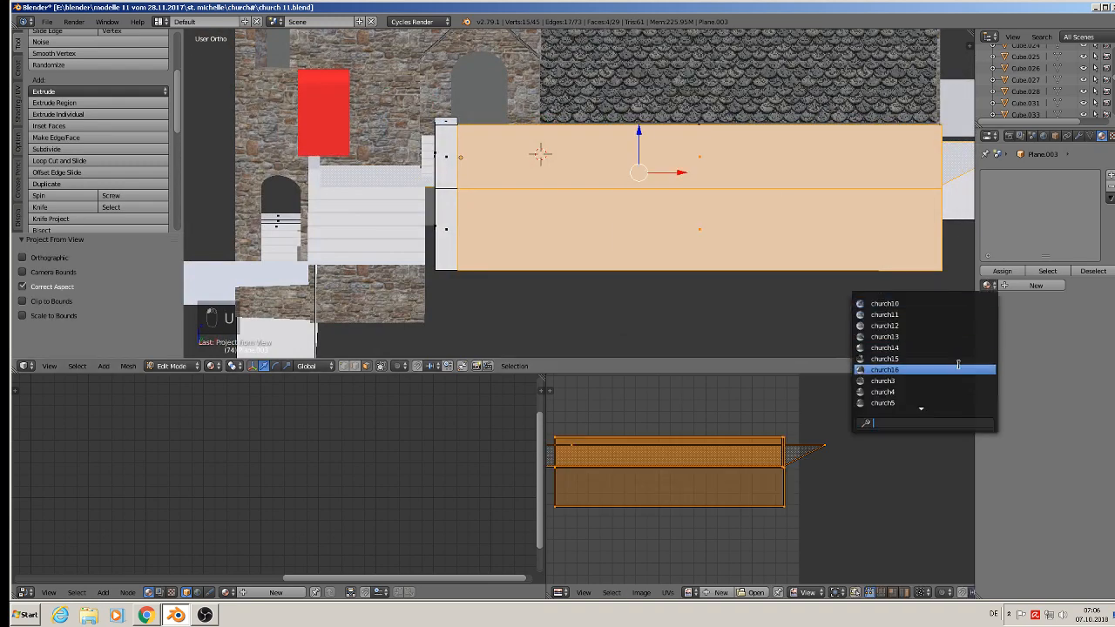
{"action": "type", "text": "s"}
{"action": "key", "text": "Return"}
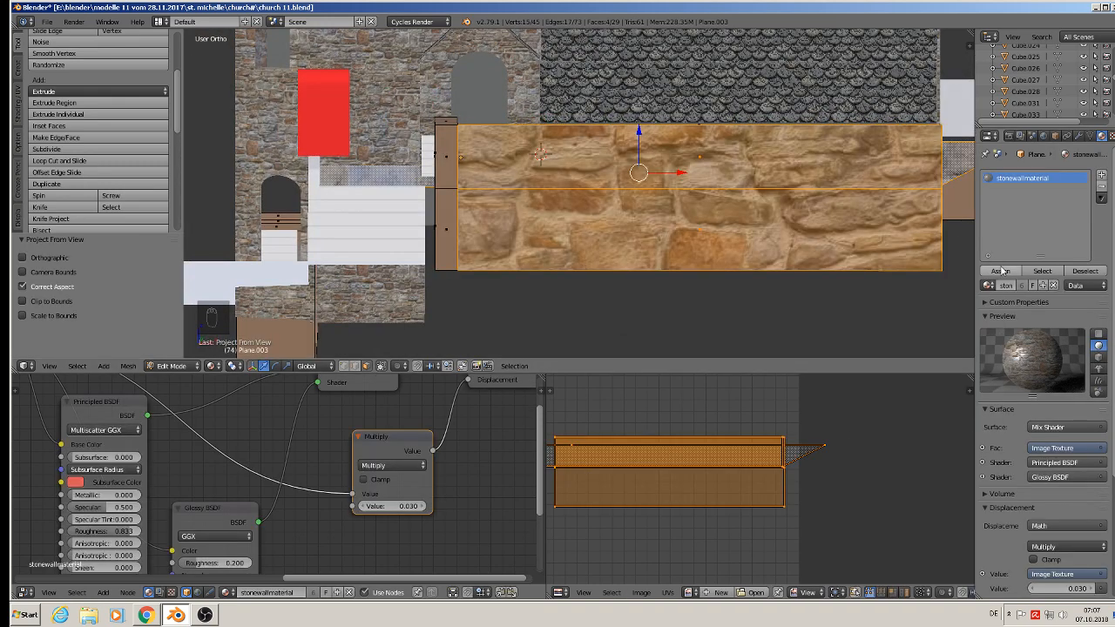
Scale the boundary wall faces' UVs up about 8.58 times and return to object mode.
{"action": "key", "text": "s"}
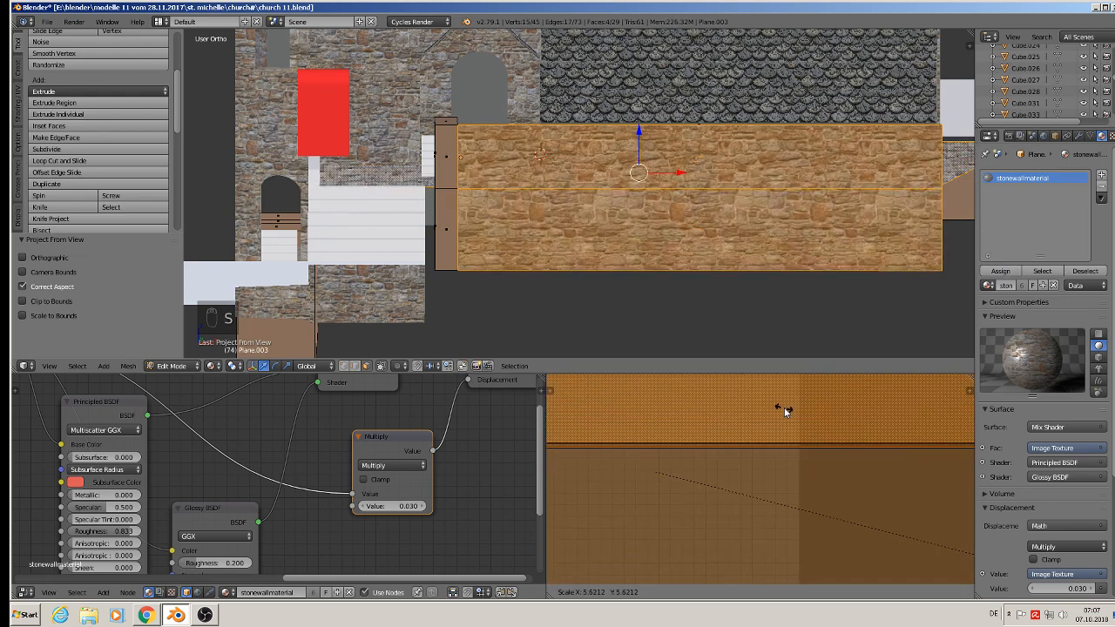
{"action": "left_click", "coordinate": [604, 462]}
{"action": "middle_click_drag", "start_coordinate": [521, 199], "coordinate": [568, 221]}
{"action": "middle_click_drag", "start_coordinate": [624, 322], "coordinate": [601, 301]}
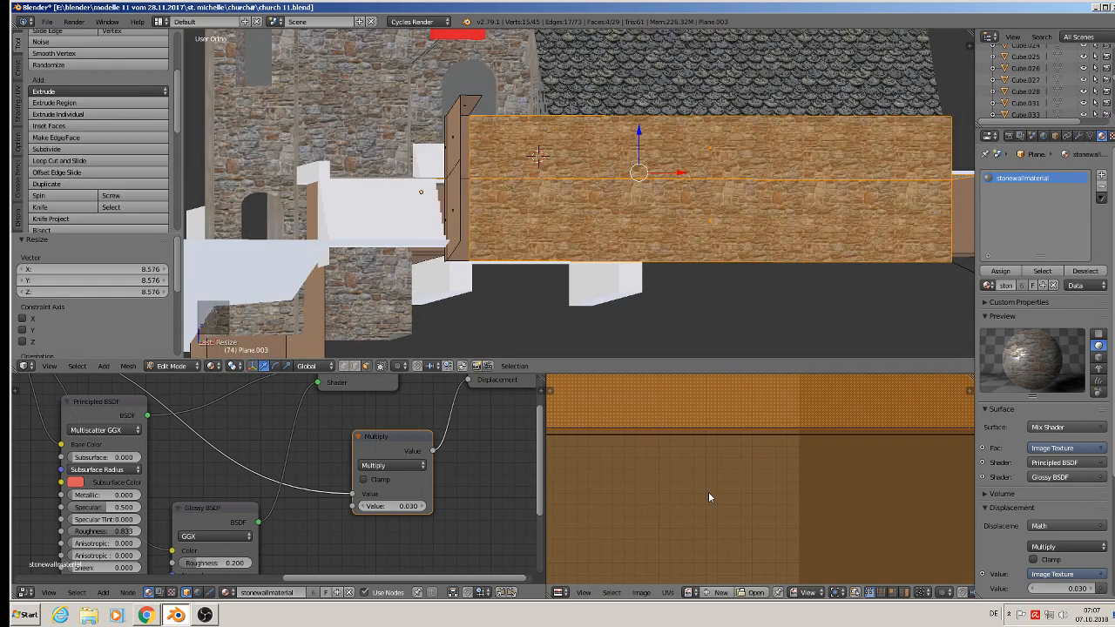
{"action": "mouse_move", "coordinate": [683, 353]}
{"action": "middle_mouse_down"}
{"action": "mouse_move", "coordinate": [644, 319]}
{"action": "mouse_move", "coordinate": [695, 343]}
{"action": "middle_mouse_up"}
{"action": "key", "text": "Tab"}
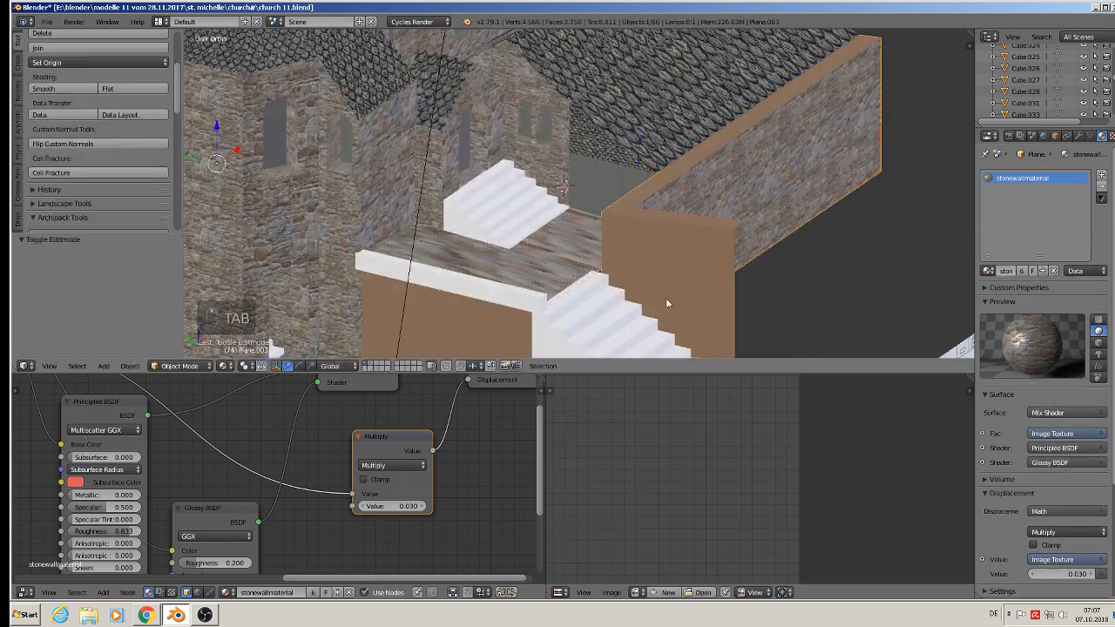
Select the four brown end faces of the boundary wall beside the lower stairs in edit mode.
{"action": "key", "text": "Tab"}
{"action": "key", "text": "Tab"}
{"action": "key", "text": "Tab"}
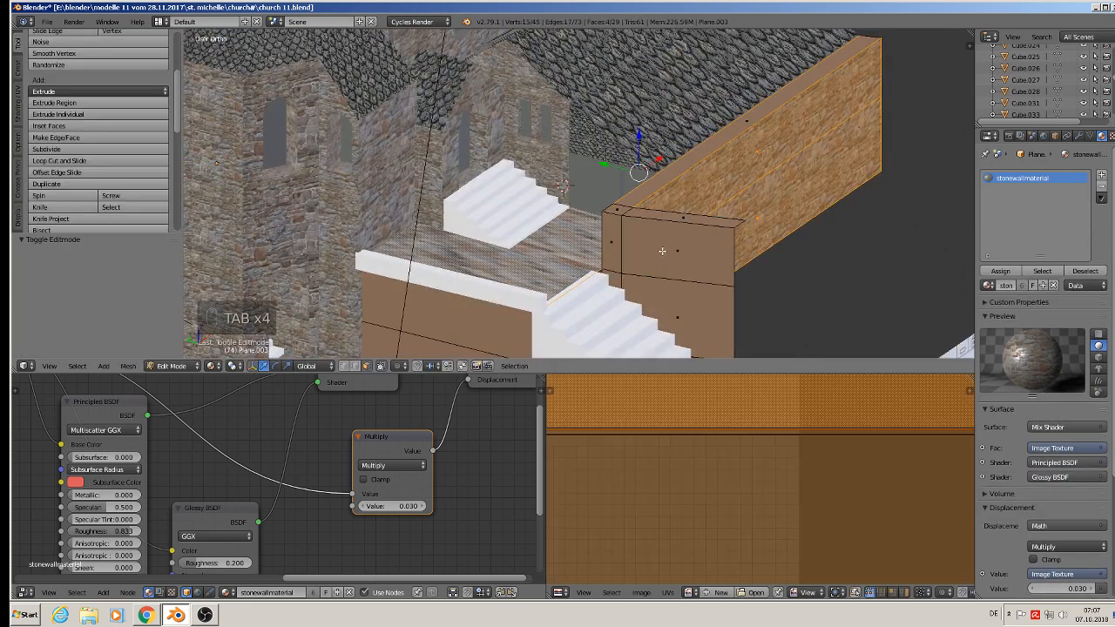
{"action": "right_click", "coordinate": [660, 251]}
{"action": "right_click", "coordinate": [616, 237], "text": "shift"}
{"action": "right_click", "coordinate": [611, 279], "text": "shift"}
{"action": "right_click", "coordinate": [649, 289], "text": "shift"}
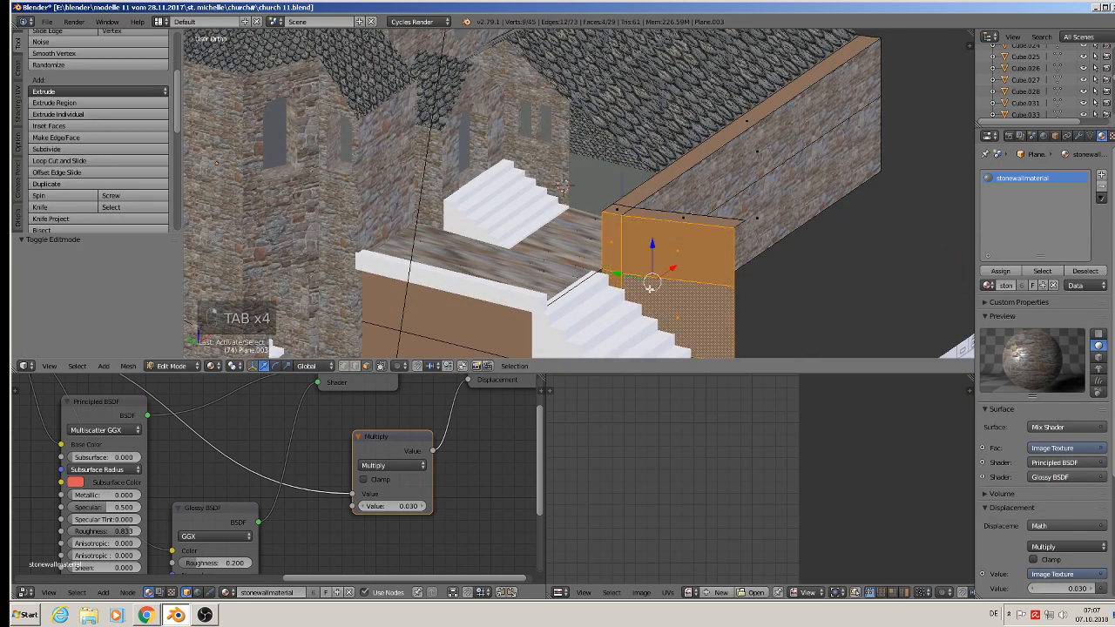
Add the terrace's front faces and the low wall's faces beyond the tower to the selection, leaving out the large ground face.
{"action": "middle_click_drag", "start_coordinate": [649, 289], "coordinate": [572, 219]}
{"action": "right_click", "coordinate": [560, 203], "text": "shift"}
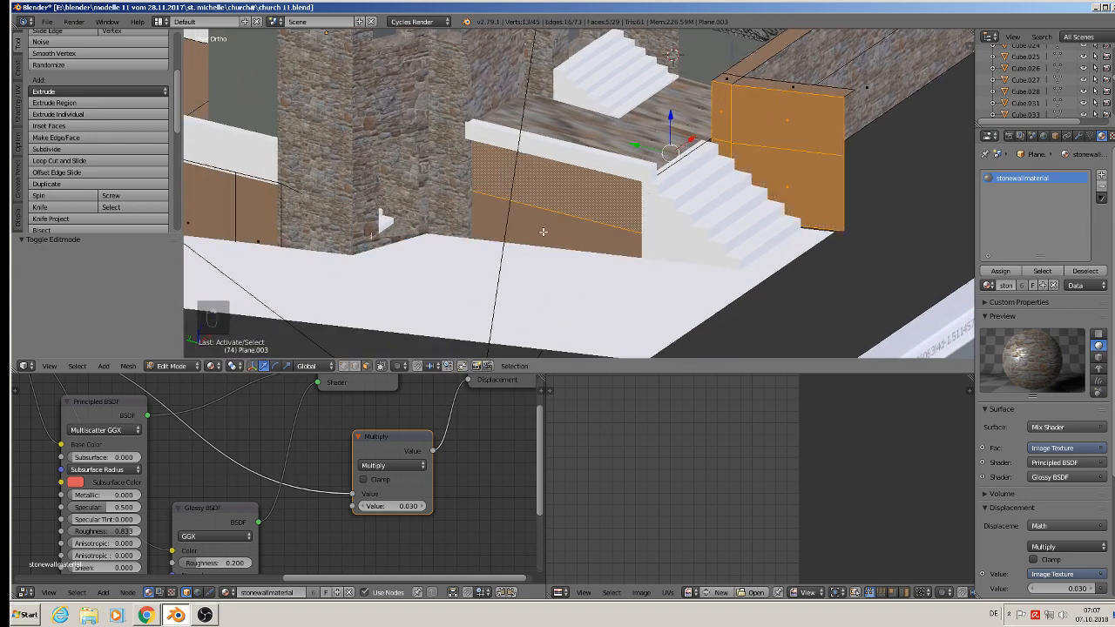
{"action": "middle_click_drag", "start_coordinate": [519, 260], "coordinate": [452, 195]}
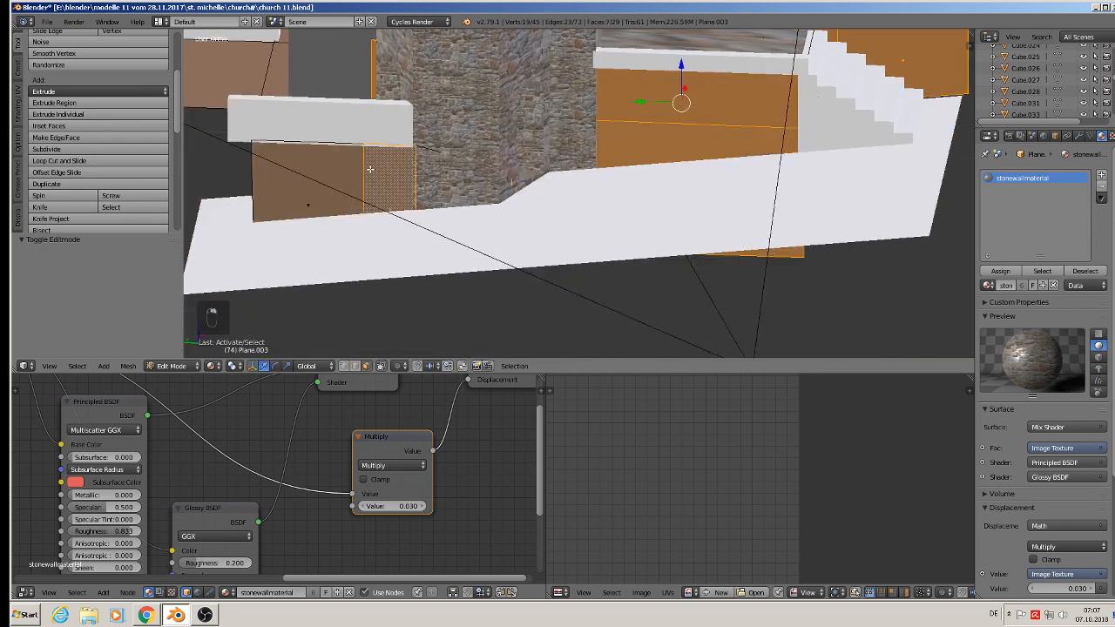
{"action": "right_click", "coordinate": [302, 178], "text": "shift"}
{"action": "middle_click_drag", "start_coordinate": [302, 177], "coordinate": [401, 231]}
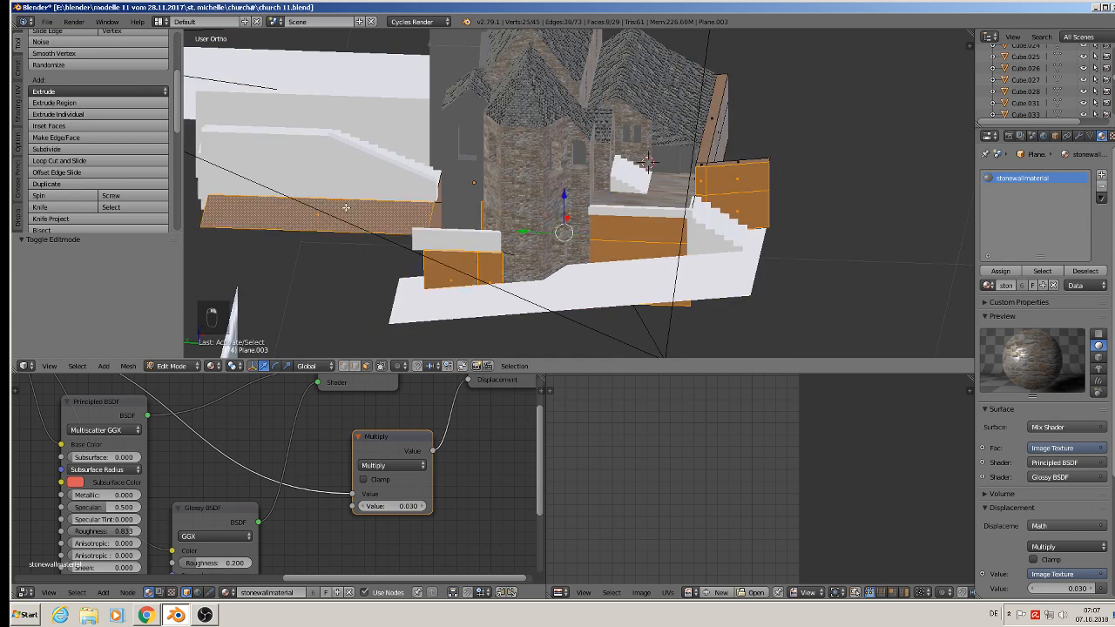
{"action": "middle_click_drag", "start_coordinate": [346, 208], "coordinate": [623, 297]}
{"action": "right_click", "coordinate": [403, 251], "text": "shift"}
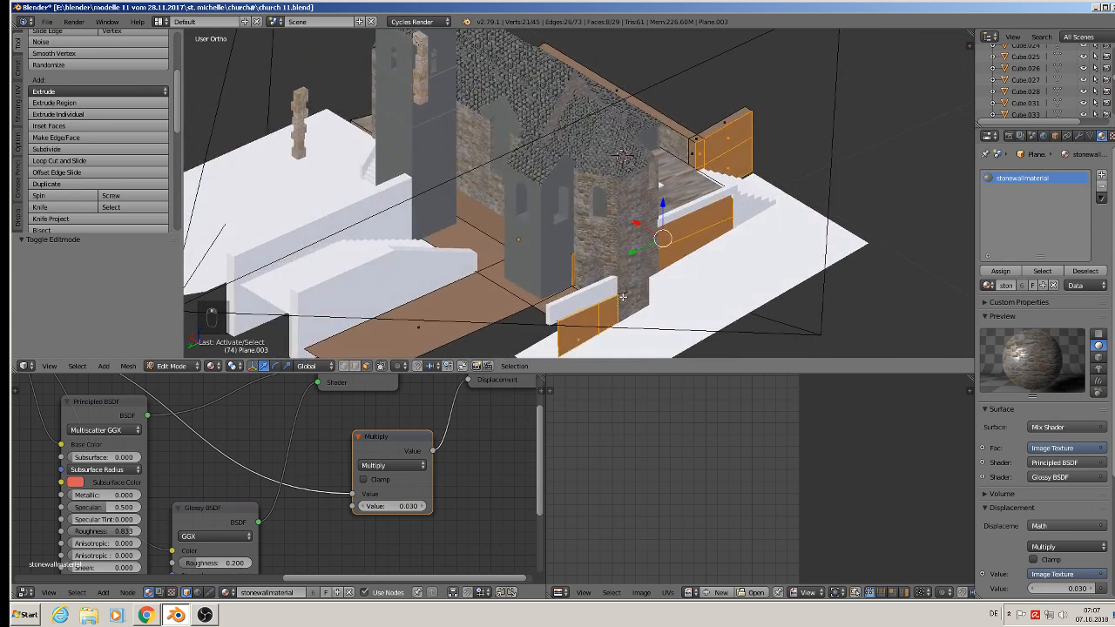
{"action": "scroll", "coordinate": [607, 280], "scroll_direction": "up", "scroll_amount": 5}
{"action": "scroll", "coordinate": [531, 254], "scroll_direction": "down", "scroll_amount": 5}
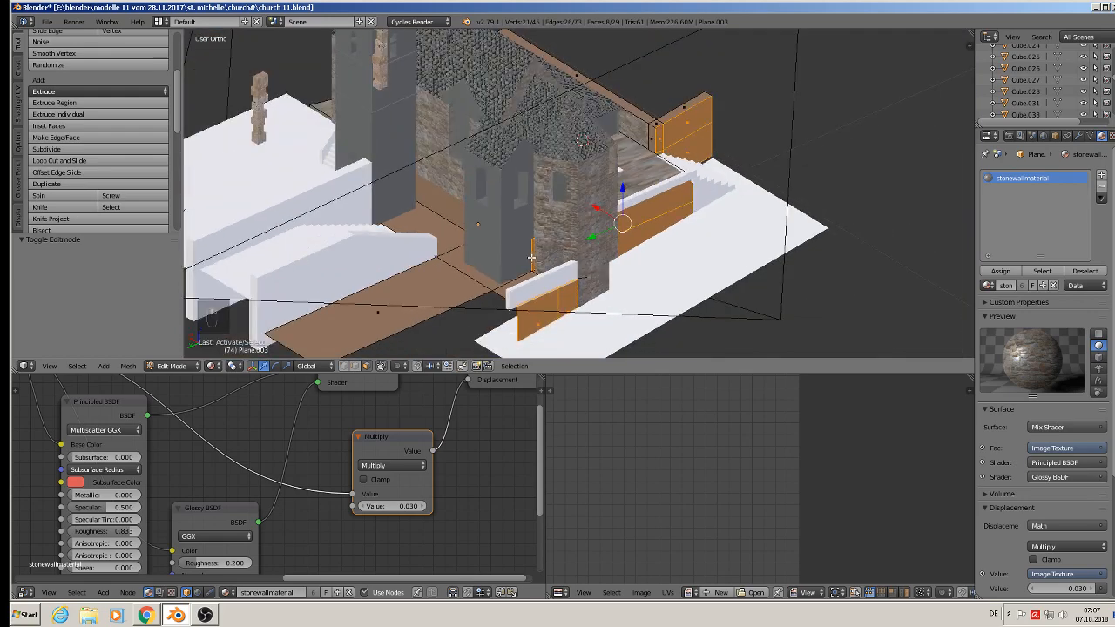
UV-map the selected wall faces with Project From View and scale their UVs up about 11.06 times.
{"action": "middle_click_drag", "start_coordinate": [531, 257], "coordinate": [528, 217]}
{"action": "scroll", "coordinate": [629, 252], "scroll_direction": "up", "scroll_amount": 2}
{"action": "key", "text": "u"}
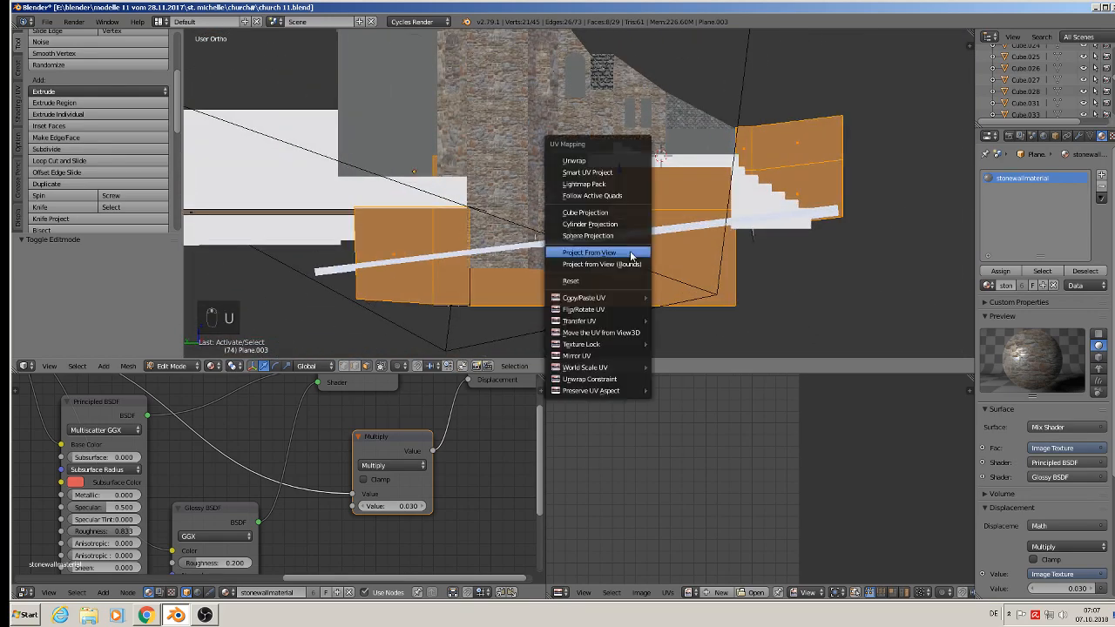
{"action": "left_click", "coordinate": [630, 253]}
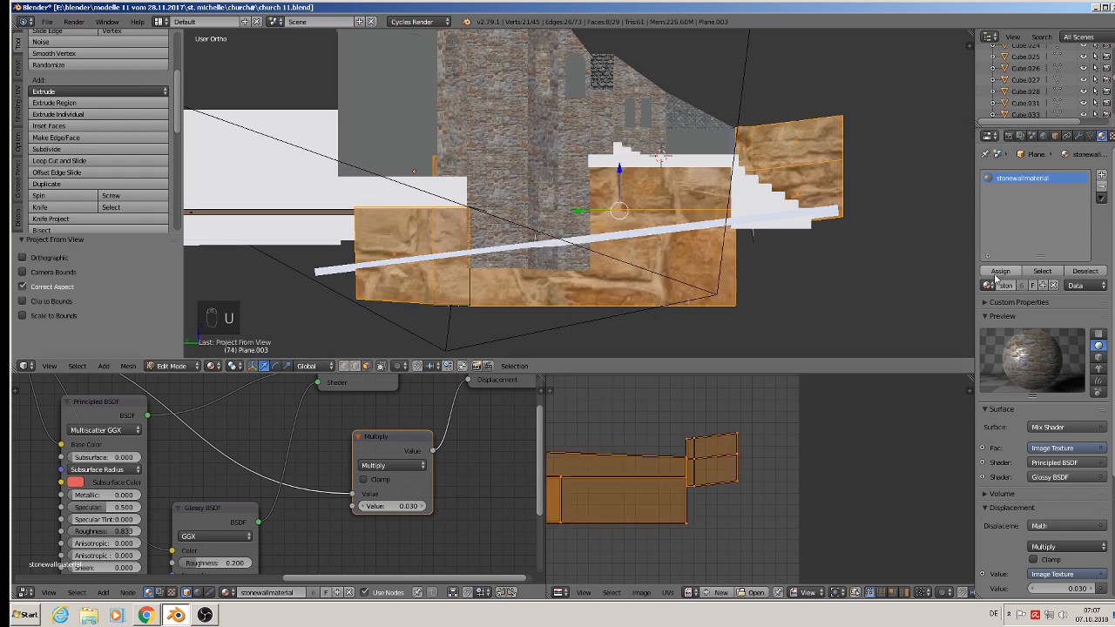
{"action": "key", "text": "s"}
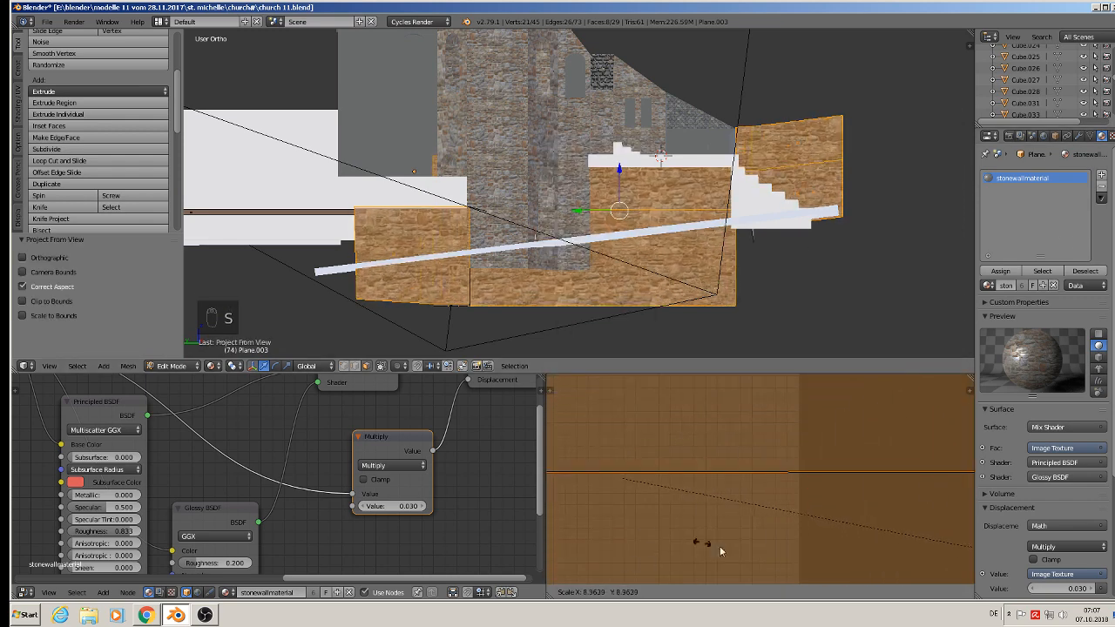
{"action": "left_click", "coordinate": [662, 462]}
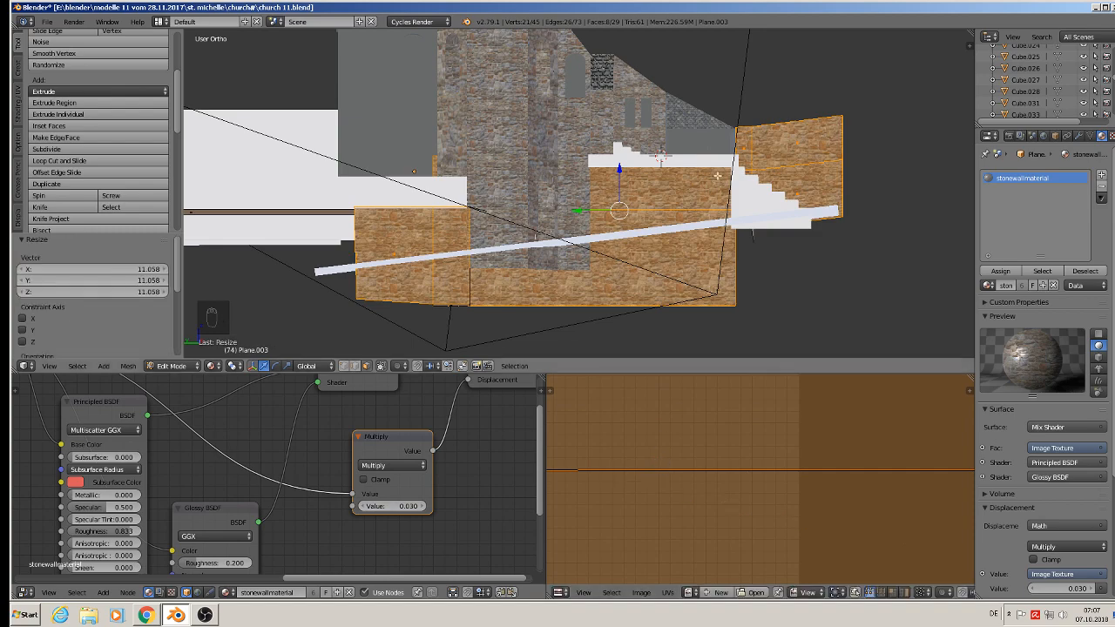
{"action": "key", "text": "Tab"}
UV-map the boundary wall's narrow top faces with Project From View and enlarge their UVs.
{"action": "middle_click_drag", "start_coordinate": [717, 176], "coordinate": [544, 252]}
{"action": "scroll", "coordinate": [594, 247], "scroll_direction": "up", "scroll_amount": 1}
{"action": "scroll", "coordinate": [609, 144], "scroll_direction": "up", "scroll_amount": 1}
{"action": "key", "text": "Tab"}
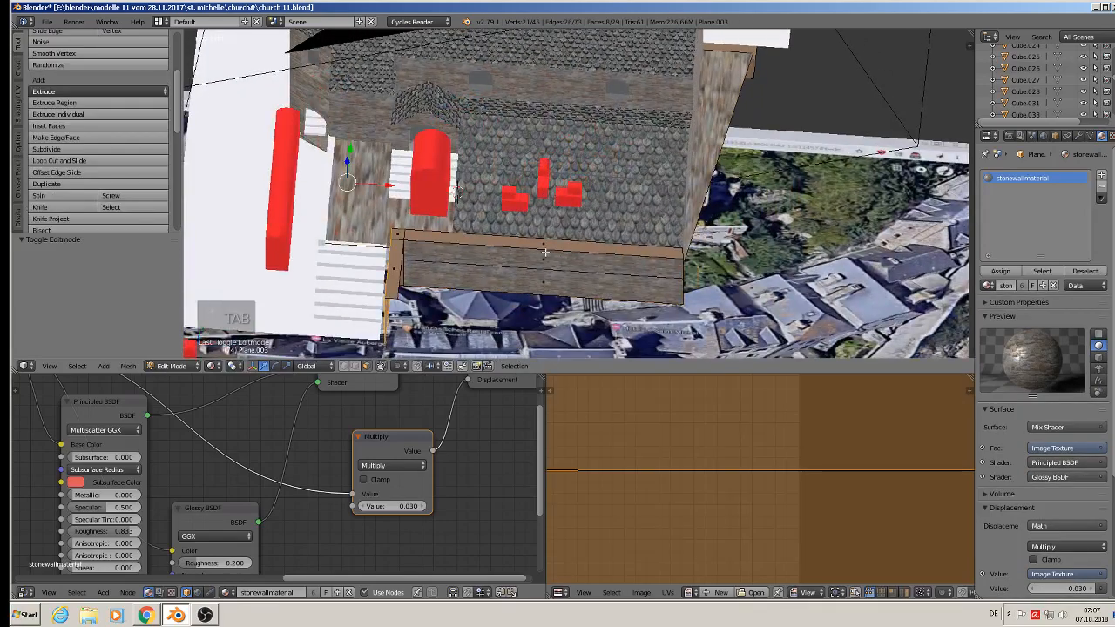
{"action": "right_click", "coordinate": [543, 248]}
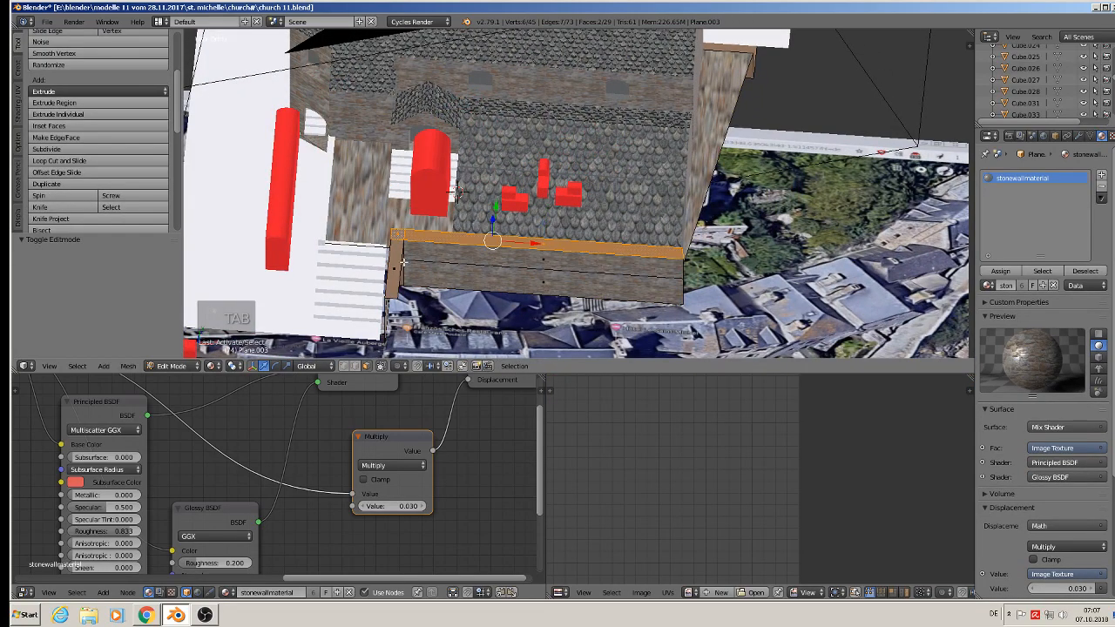
{"action": "middle_click_drag", "start_coordinate": [412, 261], "coordinate": [456, 302]}
{"action": "key", "text": "u"}
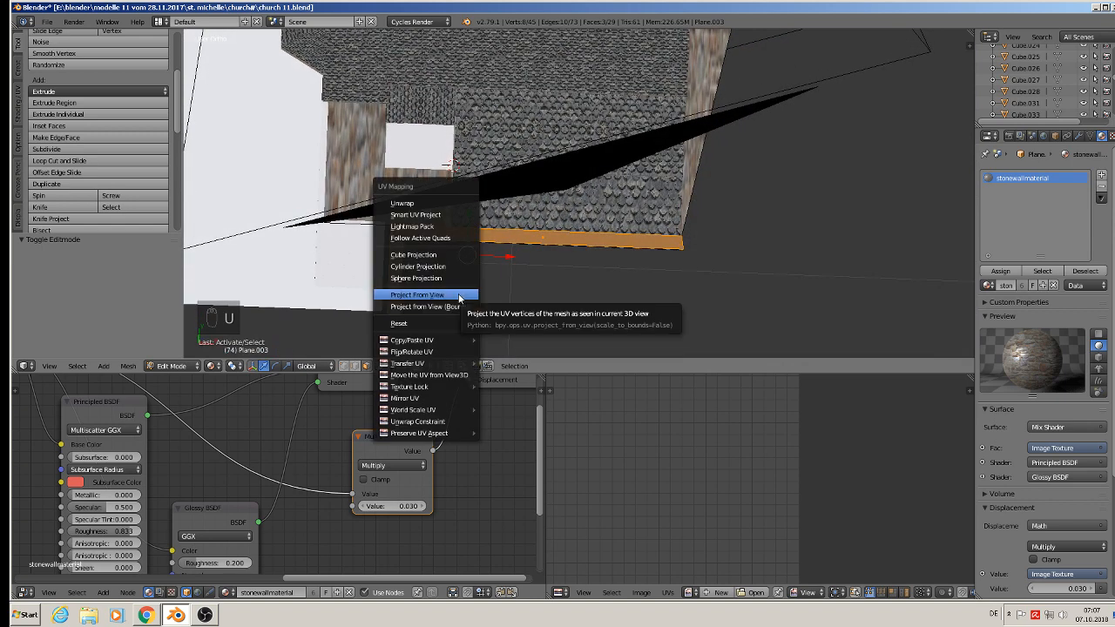
{"action": "left_click", "coordinate": [458, 294]}
{"action": "key", "text": "s"}
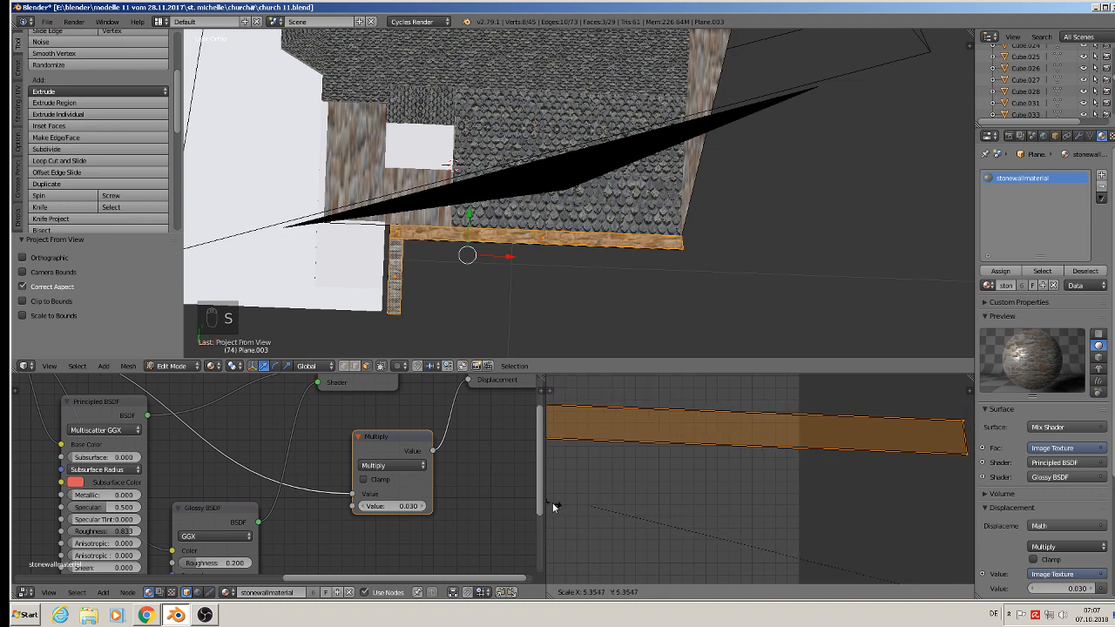
{"action": "left_click", "coordinate": [957, 503]}
{"action": "key", "text": "Tab"}
Check the textured boundary walls from several angles and save the file.
{"action": "middle_click_drag", "start_coordinate": [571, 250], "coordinate": [612, 214]}
{"action": "scroll", "coordinate": [613, 213], "scroll_direction": "up", "scroll_amount": 6}
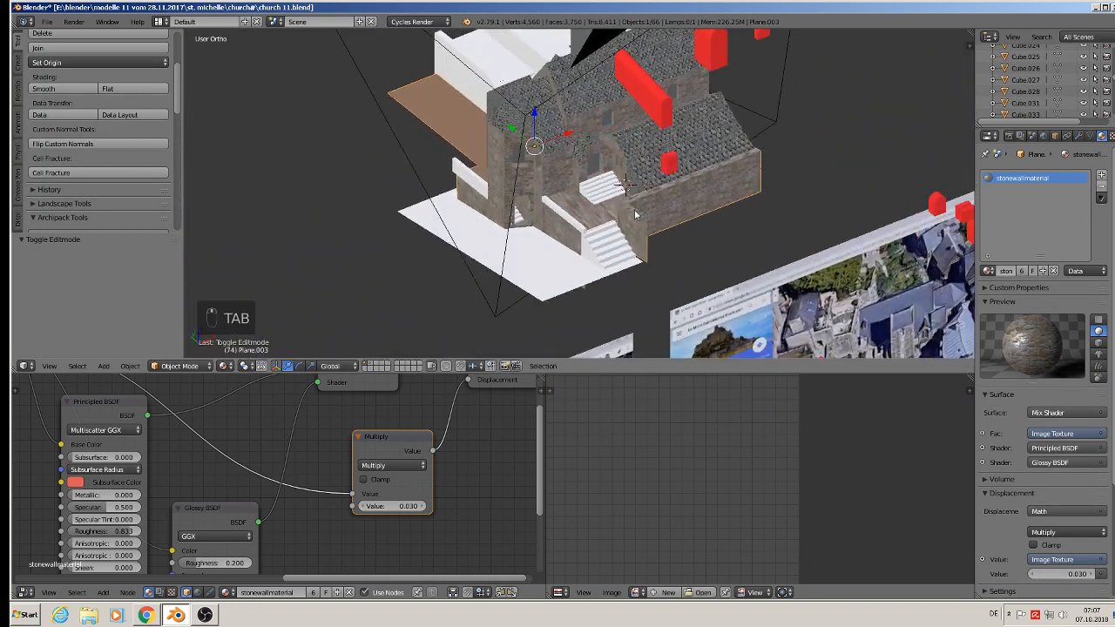
{"action": "scroll", "coordinate": [636, 211], "scroll_direction": "down", "scroll_amount": 3}
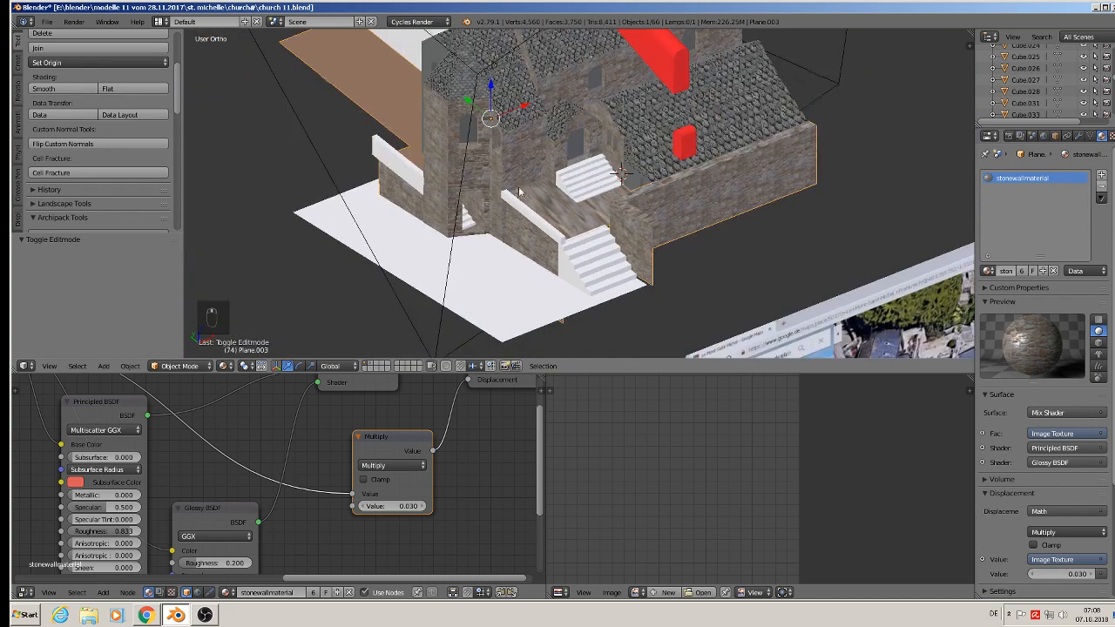
{"action": "middle_click_drag", "start_coordinate": [636, 211], "coordinate": [547, 216]}
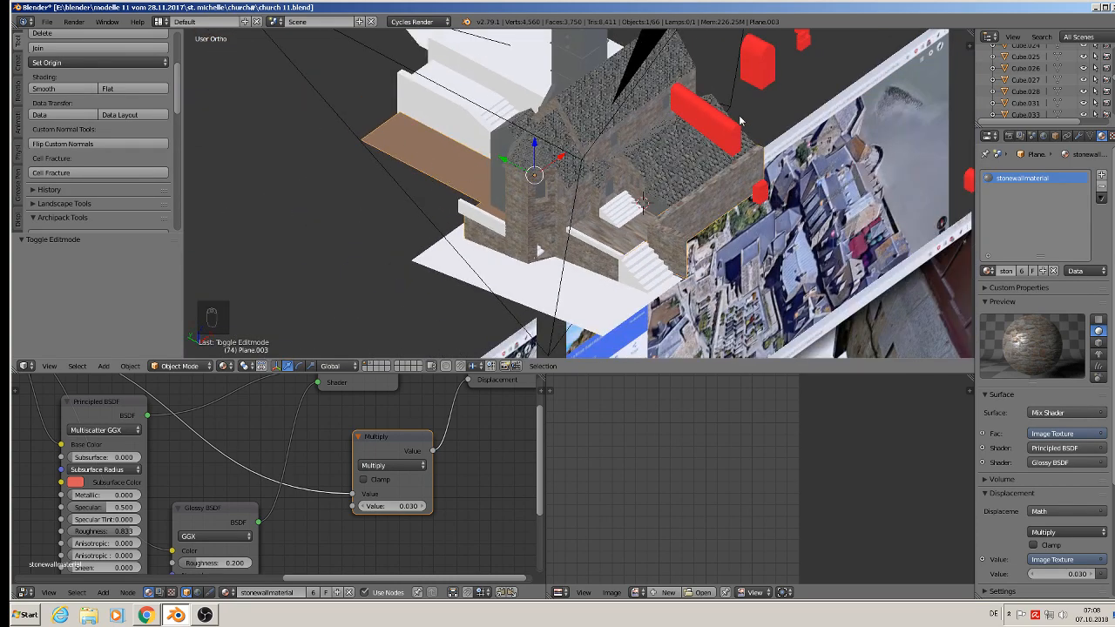
{"action": "left_click", "coordinate": [43, 21]}
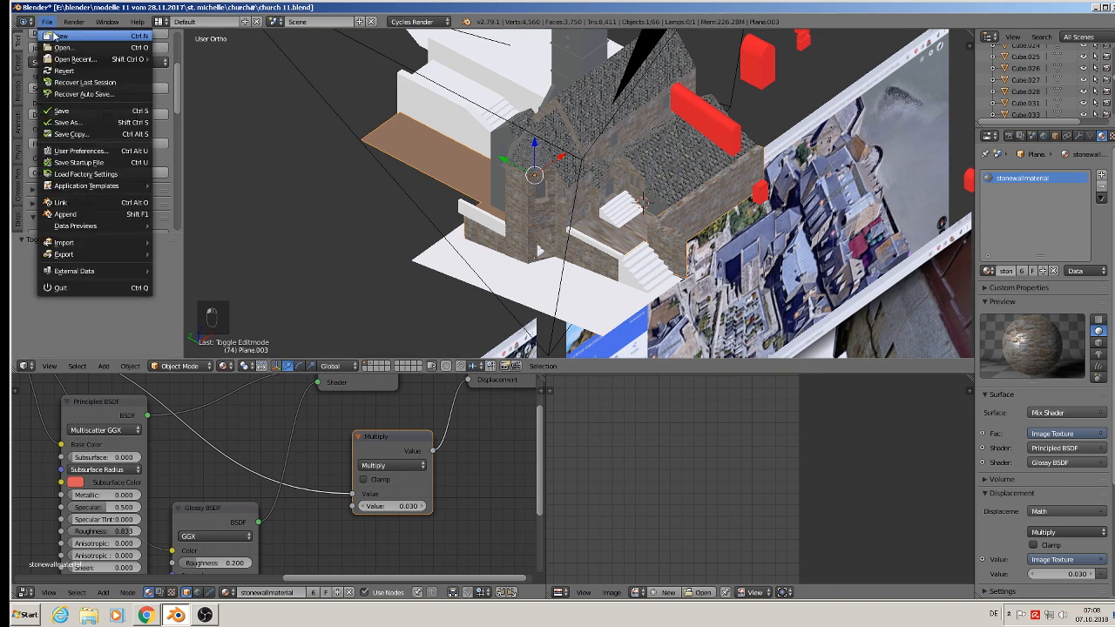
{"action": "left_click", "coordinate": [79, 111]}
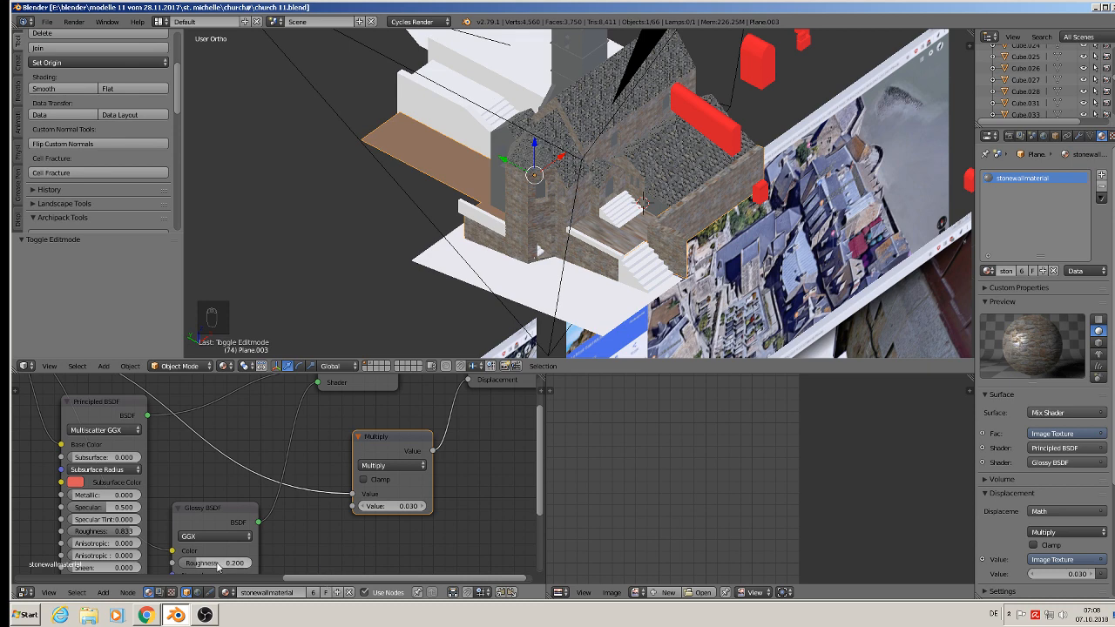
Set the Glossy BSDF roughness of stonewallmaterial to 0.425.
{"action": "left_click_drag", "start_coordinate": [214, 567], "coordinate": [187, 562]}
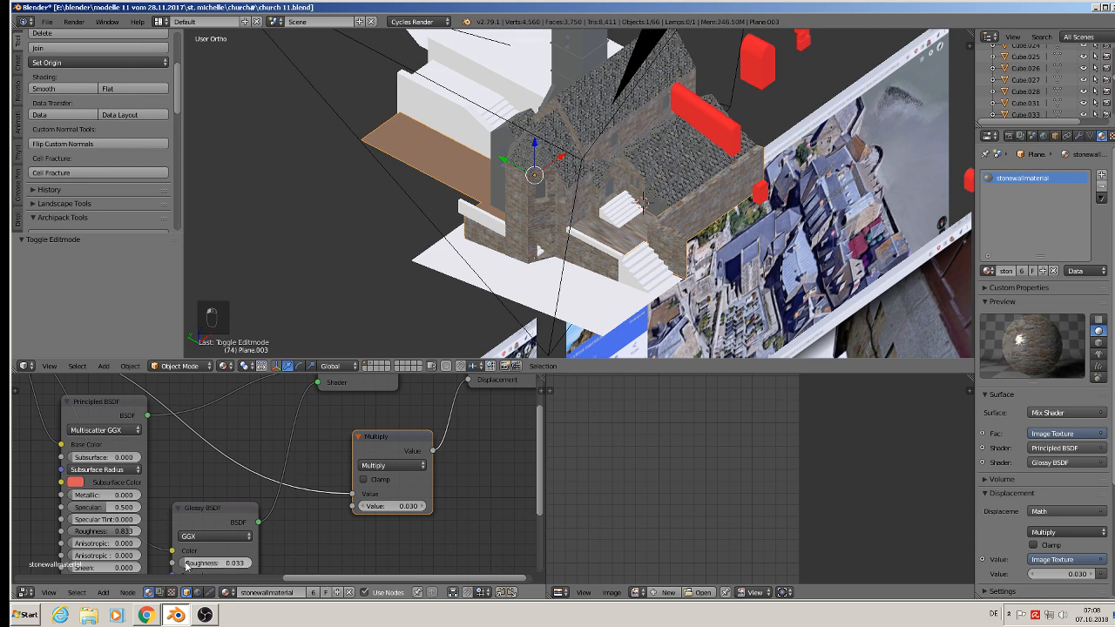
{"action": "left_click_drag", "start_coordinate": [186, 564], "coordinate": [199, 567]}
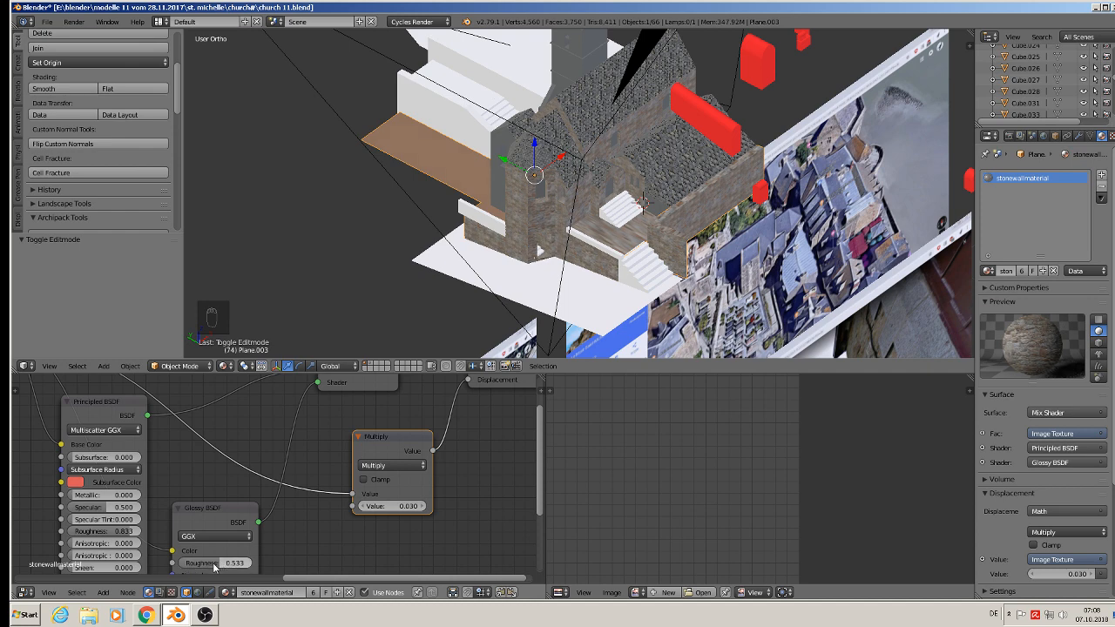
{"action": "mouse_move", "coordinate": [217, 566]}
{"action": "left_mouse_down"}
{"action": "mouse_move", "coordinate": [207, 567]}
{"action": "mouse_move", "coordinate": [218, 563]}
{"action": "left_mouse_up"}
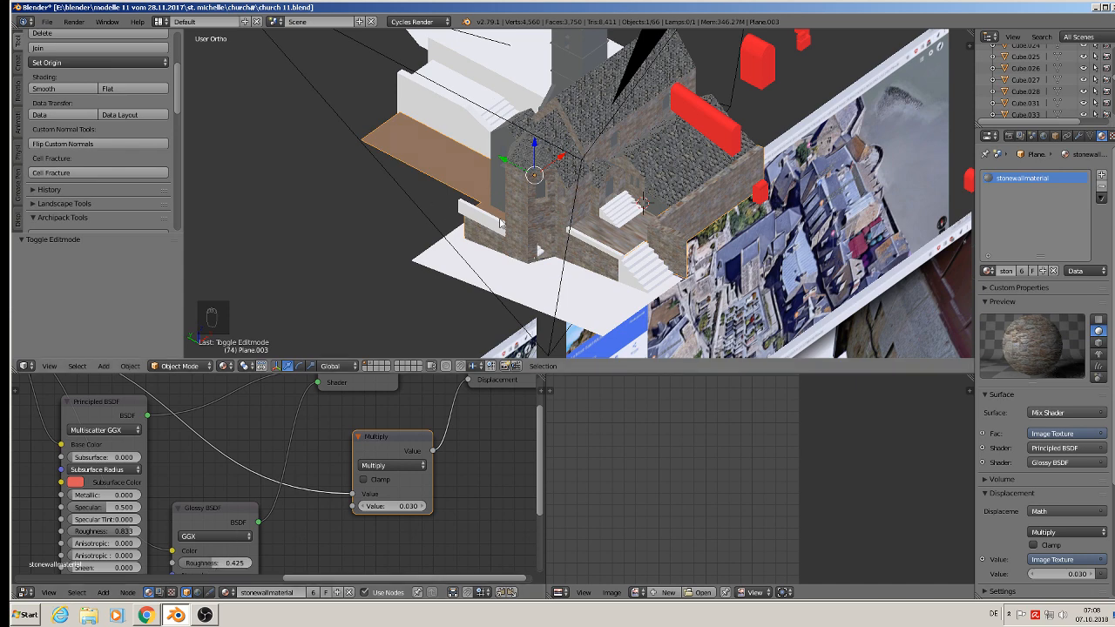
{"action": "scroll", "coordinate": [500, 223], "scroll_direction": "down", "scroll_amount": 1}
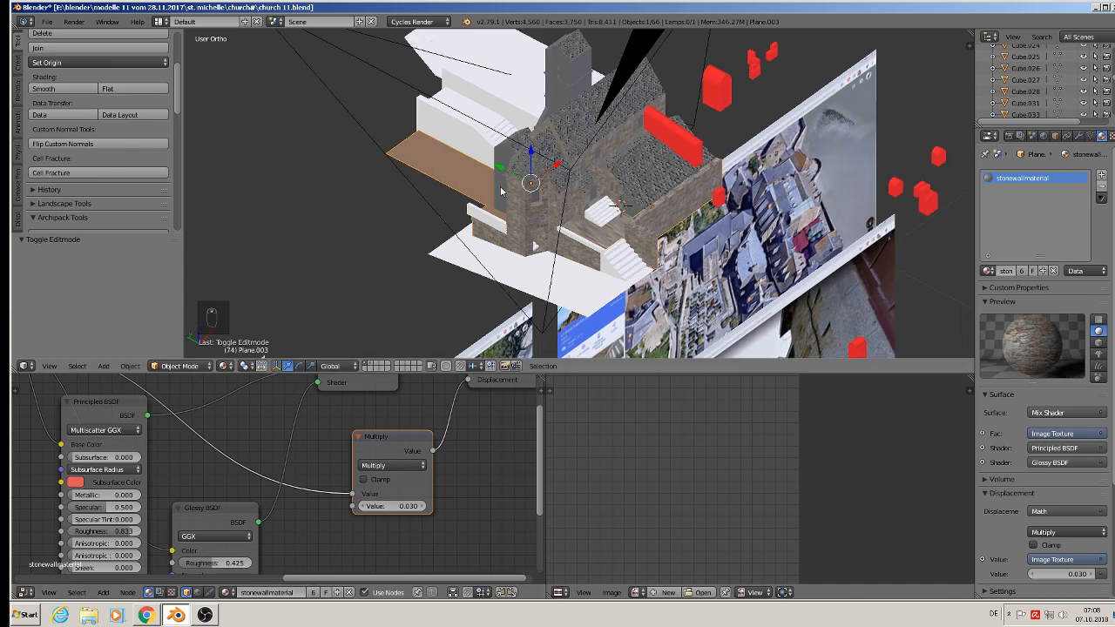
Add a second material slot to the church ground and wall object and create a new material named "bottom" in it.
{"action": "left_click", "coordinate": [1100, 177]}
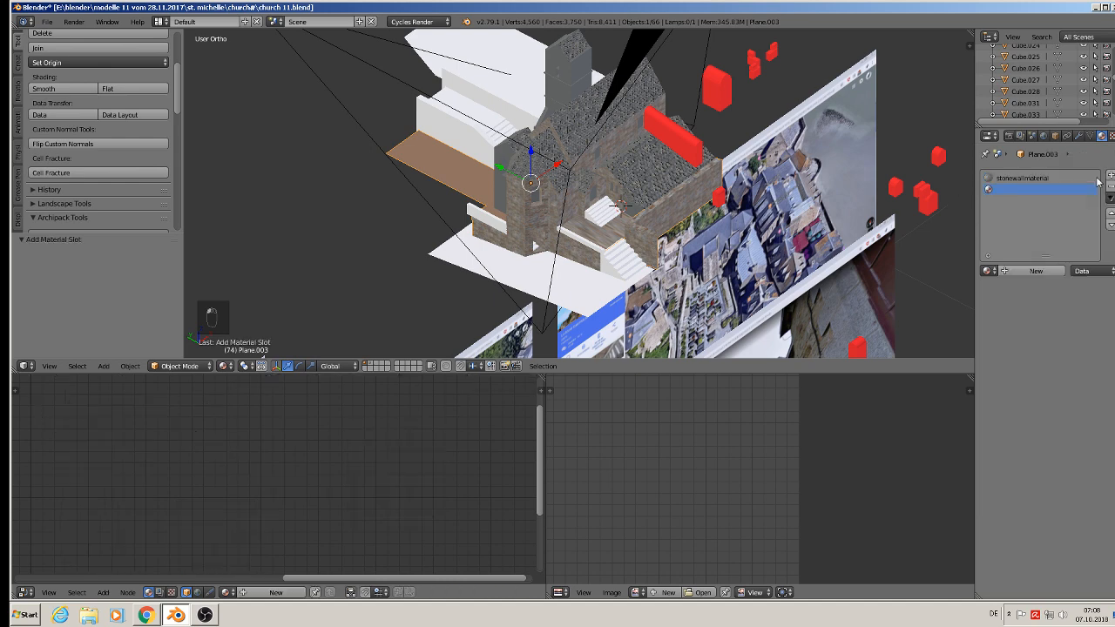
{"action": "left_click", "coordinate": [1008, 272]}
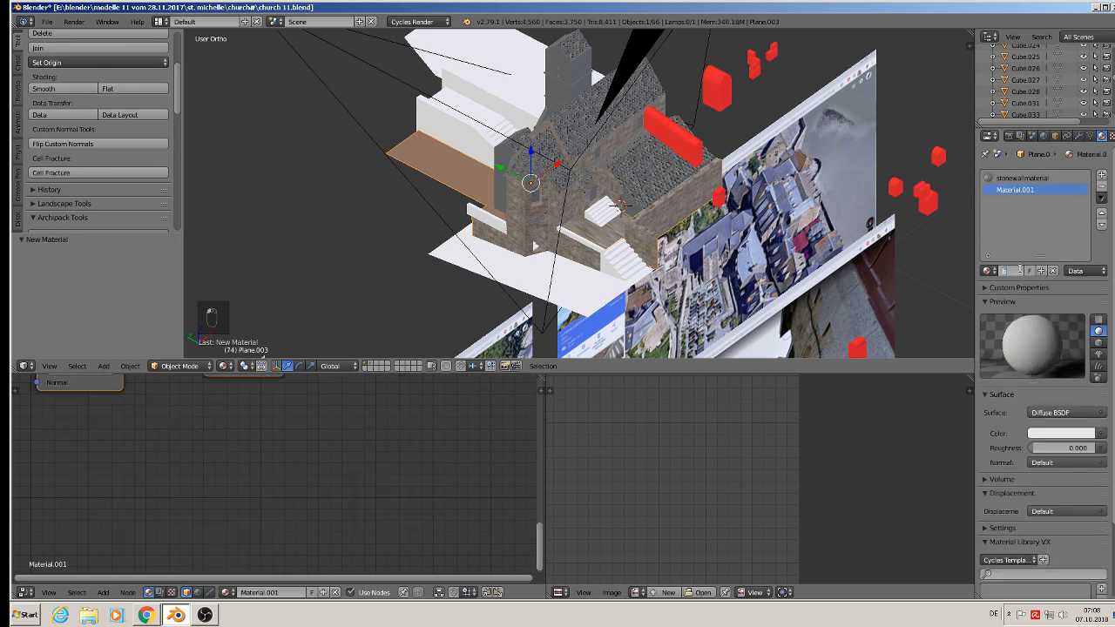
{"action": "key", "text": "Return"}
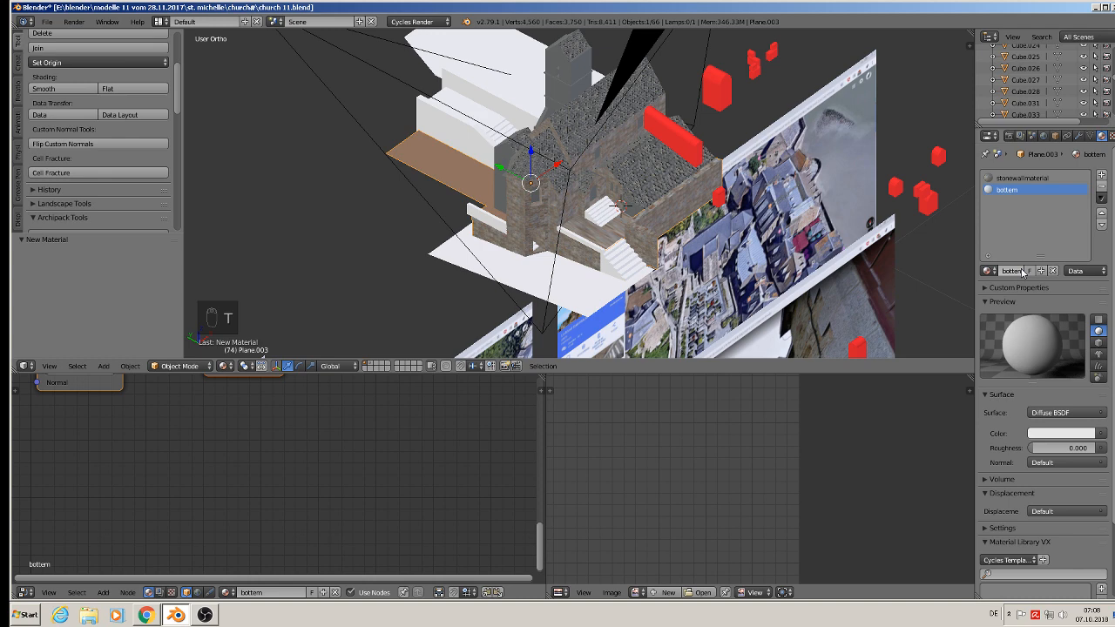
Replace the new material's default nodes with the copied node setup and move the Principled BSDF node below the crossing links.
{"action": "left_click", "coordinate": [1075, 412]}
{"action": "key", "text": "Home"}
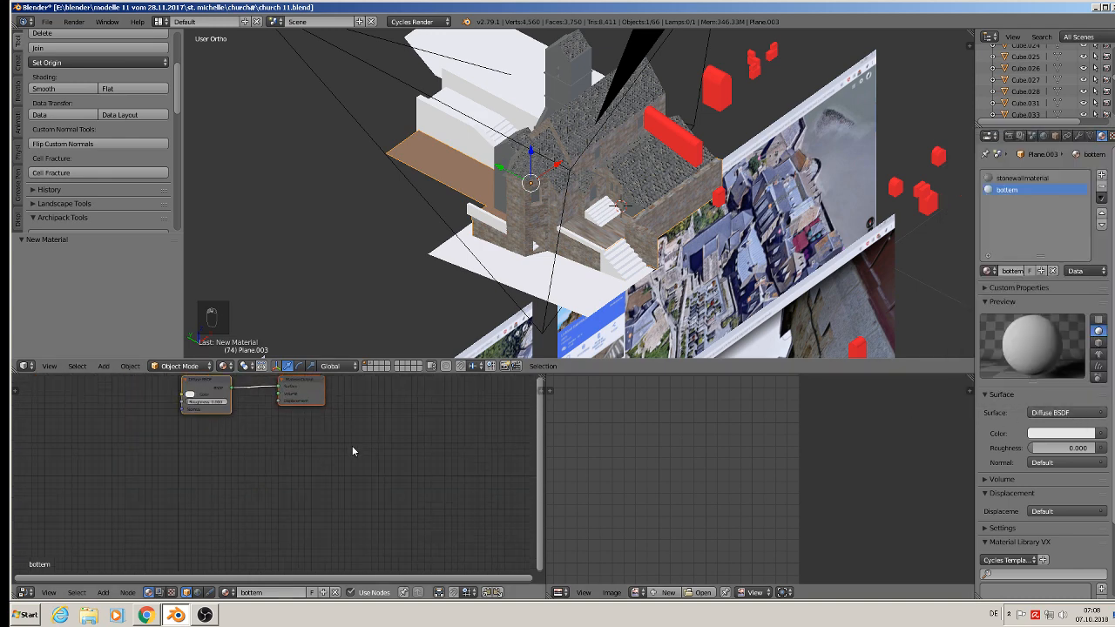
{"action": "middle_click_drag", "start_coordinate": [293, 430], "coordinate": [336, 486]}
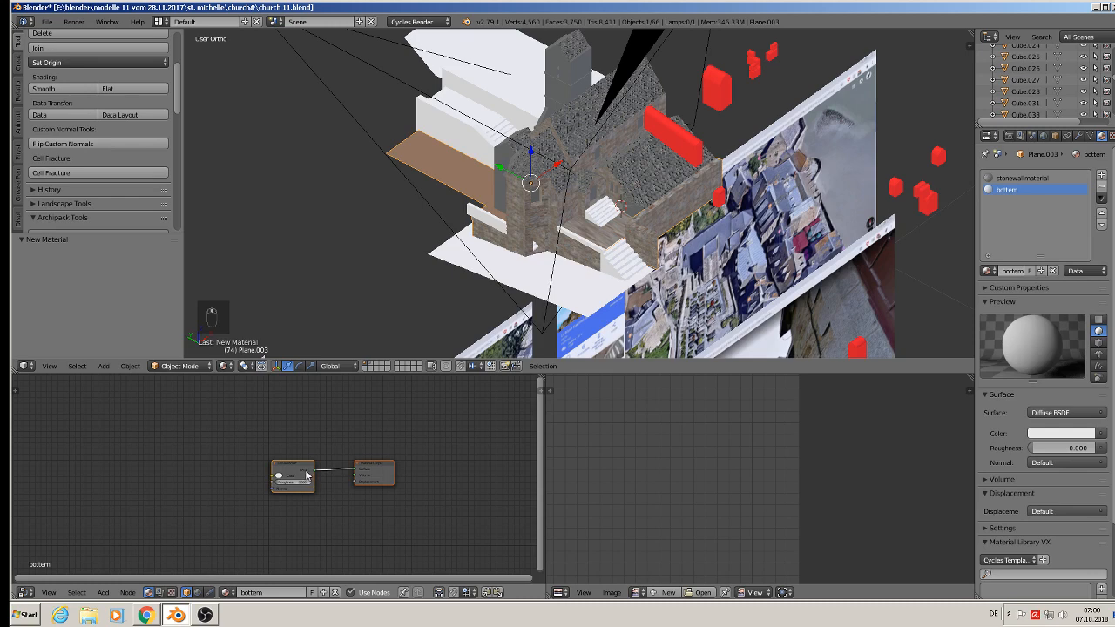
{"action": "key", "text": "x"}
{"action": "key", "text": "ctrl+v"}
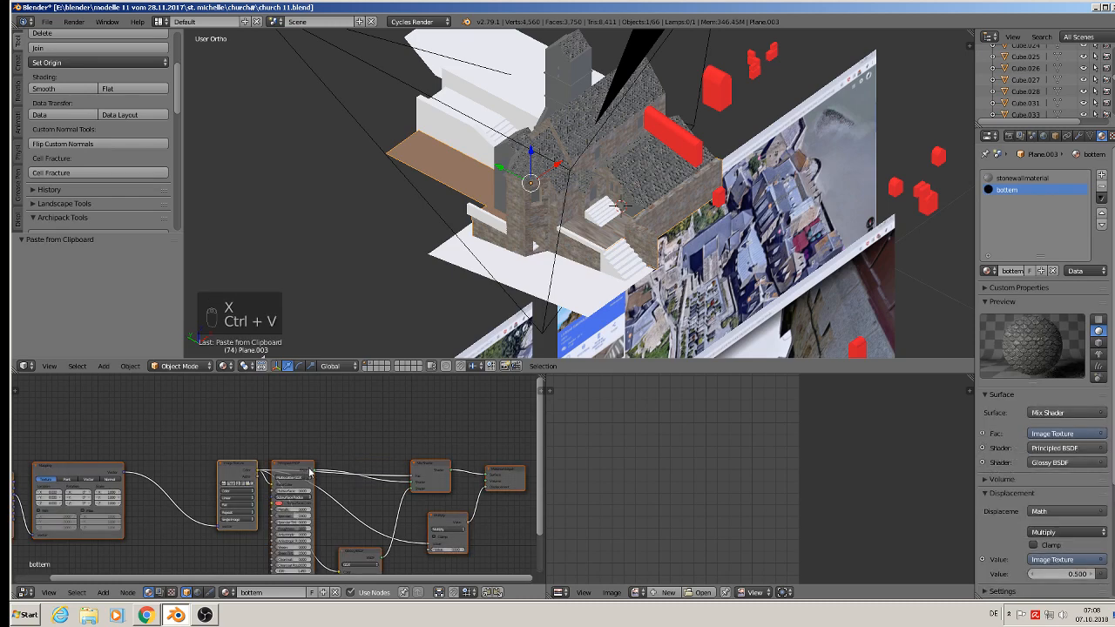
{"action": "scroll", "coordinate": [315, 433], "scroll_direction": "up", "scroll_amount": 3}
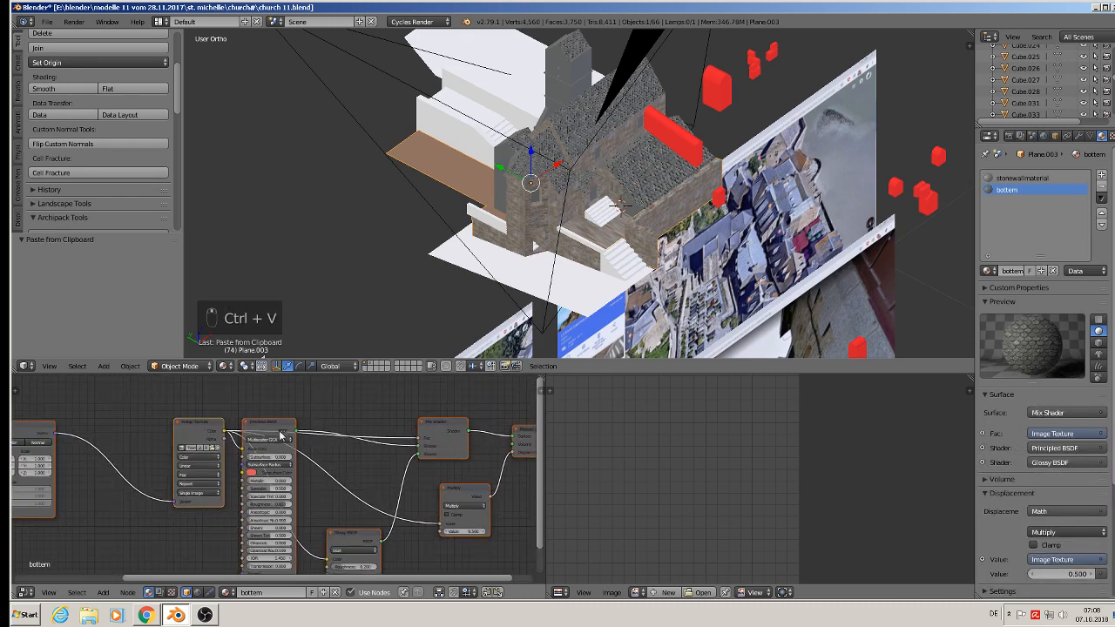
{"action": "left_click_drag", "start_coordinate": [277, 425], "coordinate": [283, 475]}
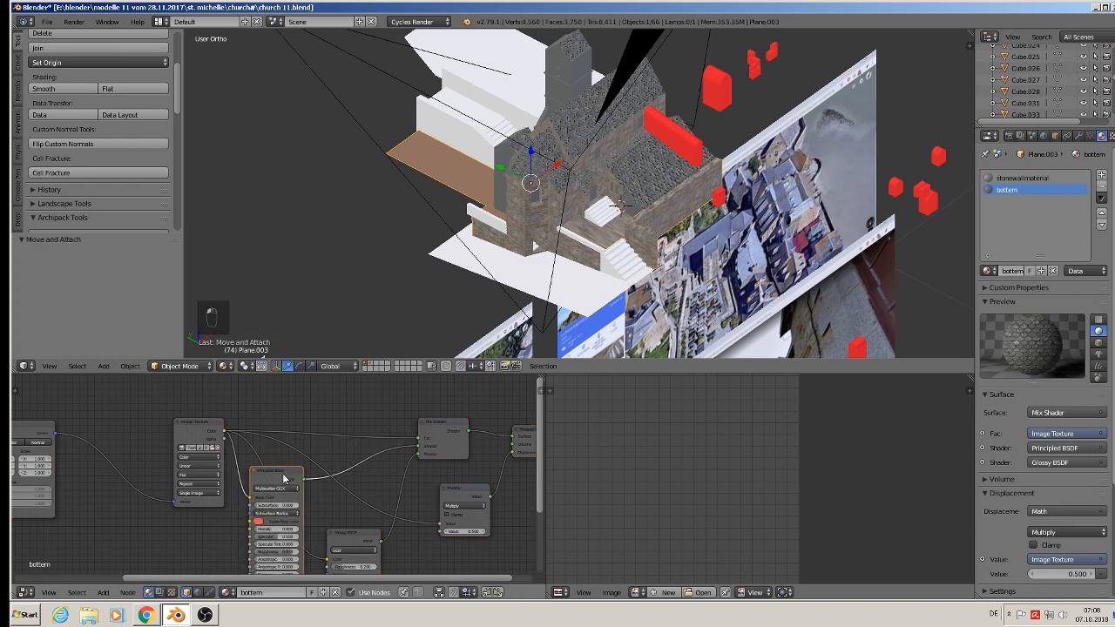
Load BrickRound0103_2_S.jpg into the Image Texture node, browsing the textur folder as thumbnails.
{"action": "middle_click_drag", "start_coordinate": [293, 474], "coordinate": [322, 470]}
{"action": "scroll", "coordinate": [323, 471], "scroll_direction": "up", "scroll_amount": 3}
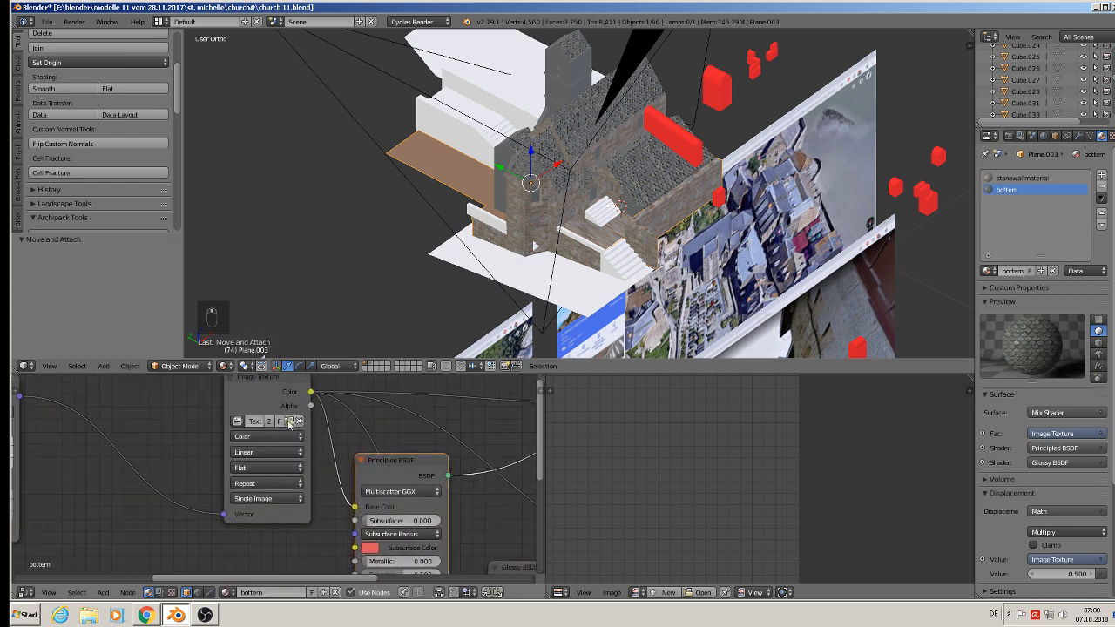
{"action": "left_click", "coordinate": [288, 421]}
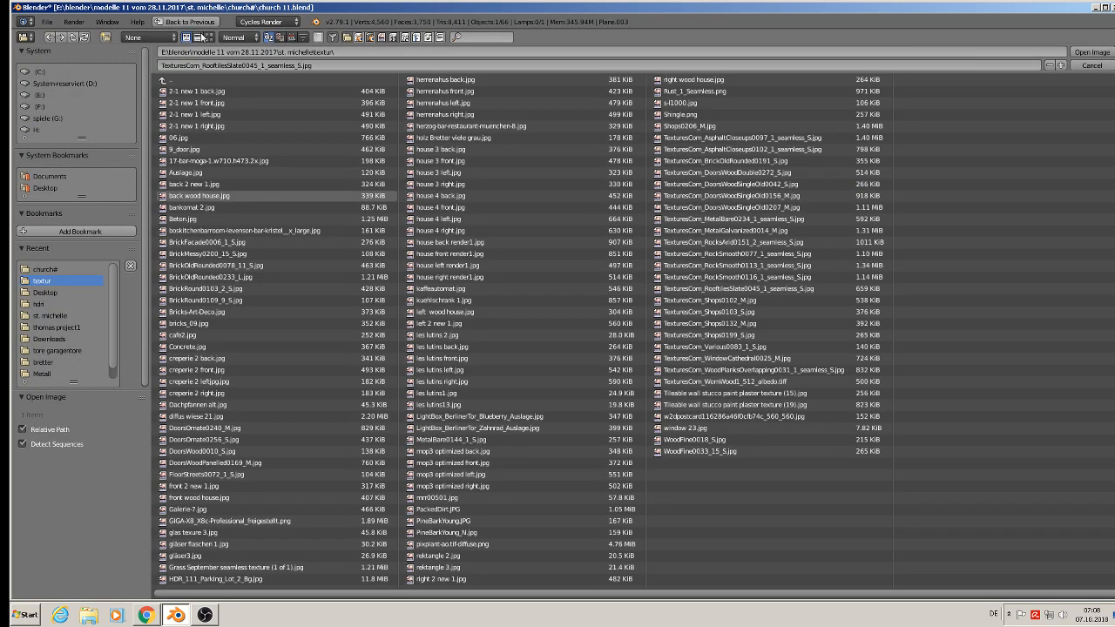
{"action": "left_click", "coordinate": [201, 36]}
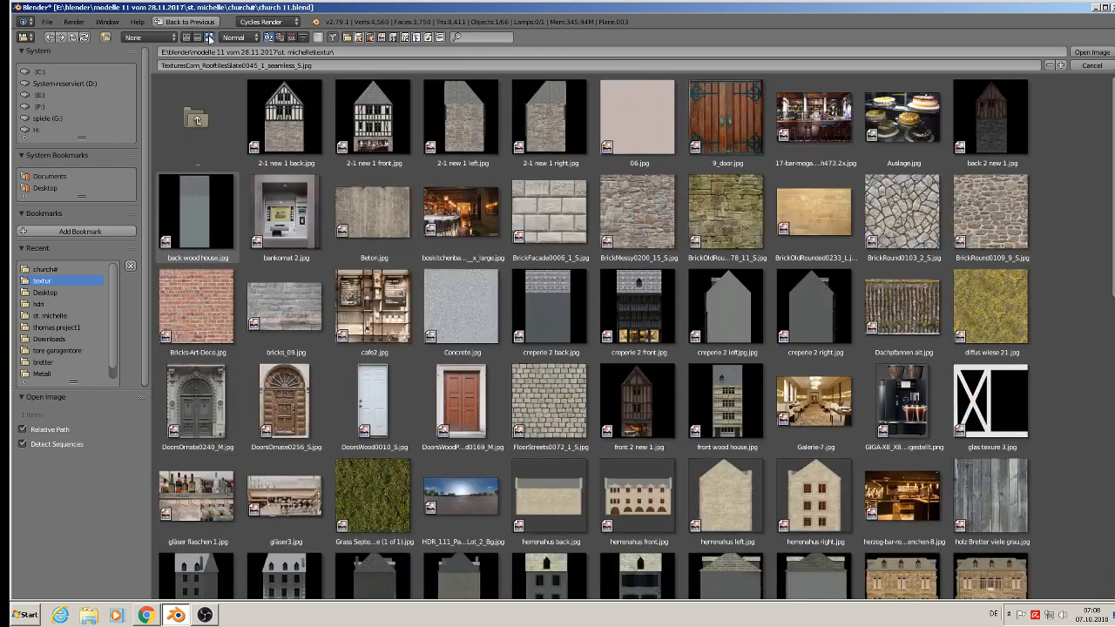
{"action": "double_click", "coordinate": [897, 219]}
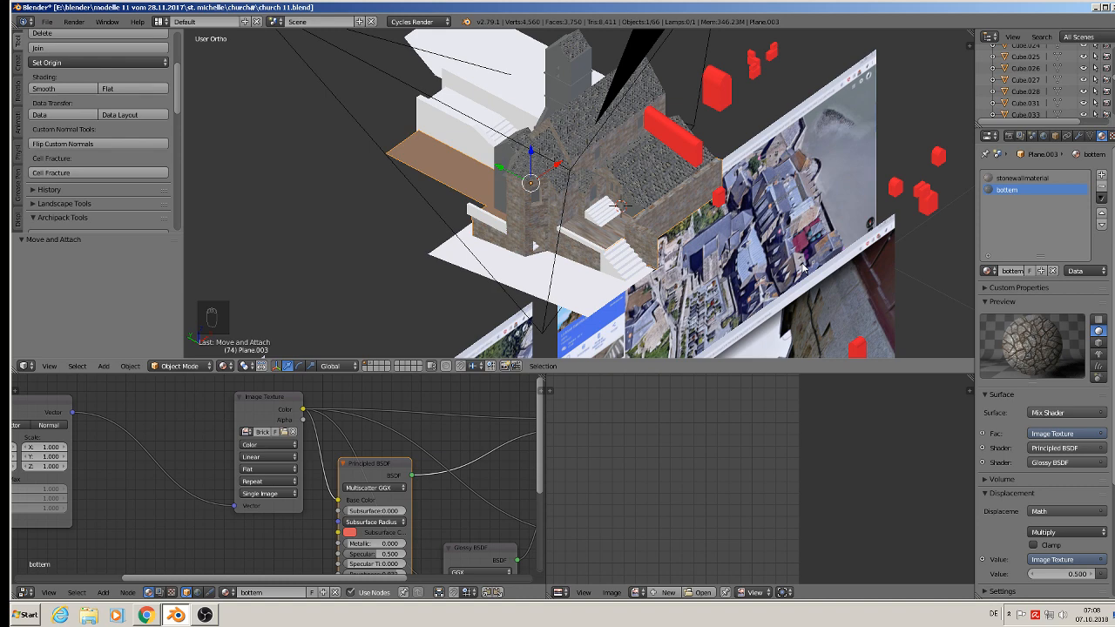
Select the horizontal ground faces around the church and unwrap them with Project From View from the top view.
{"action": "key", "text": "KP_7"}
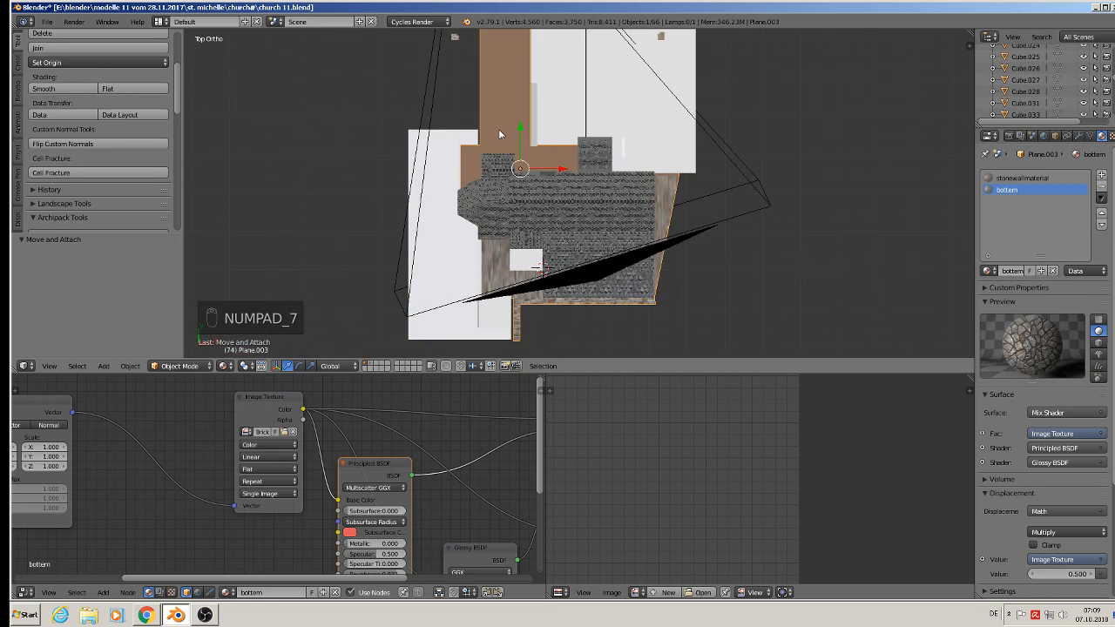
{"action": "key", "text": "Tab"}
{"action": "right_click", "coordinate": [488, 163]}
{"action": "right_click", "coordinate": [496, 162], "text": "shift"}
{"action": "right_click", "coordinate": [535, 182], "text": "shift"}
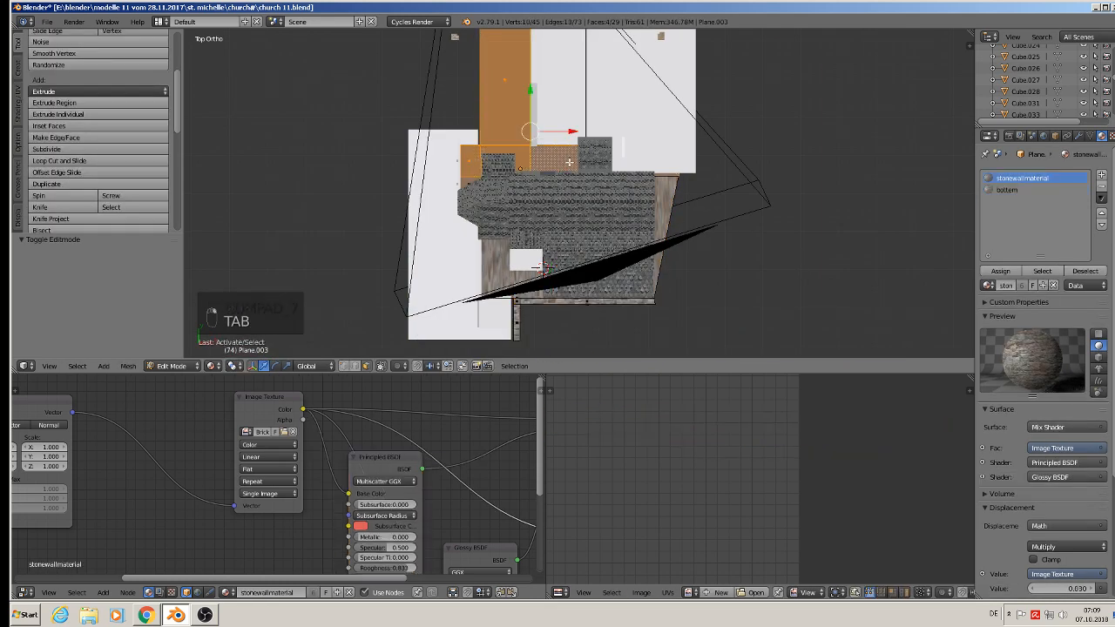
{"action": "right_click", "coordinate": [471, 180], "text": "shift"}
{"action": "right_click", "coordinate": [504, 275], "text": "shift"}
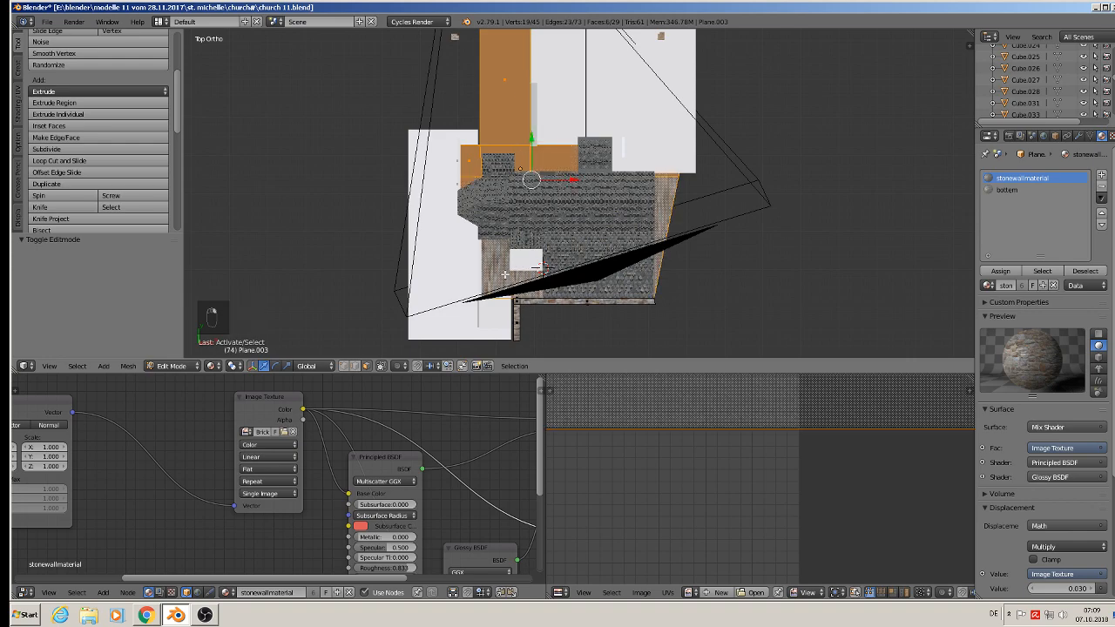
{"action": "middle_click_drag", "start_coordinate": [510, 280], "coordinate": [504, 208]}
{"action": "scroll", "coordinate": [619, 250], "scroll_direction": "up", "scroll_amount": 3}
{"action": "right_click", "coordinate": [358, 140], "text": "shift"}
{"action": "key", "text": "KP_7"}
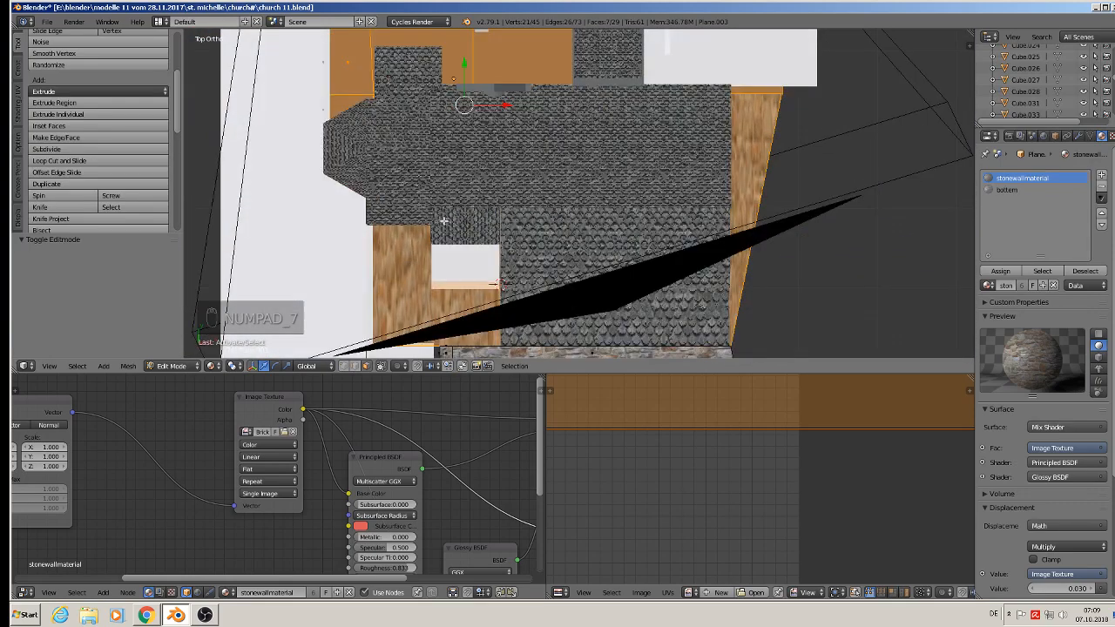
{"action": "key", "text": "u"}
{"action": "key", "text": "u"}
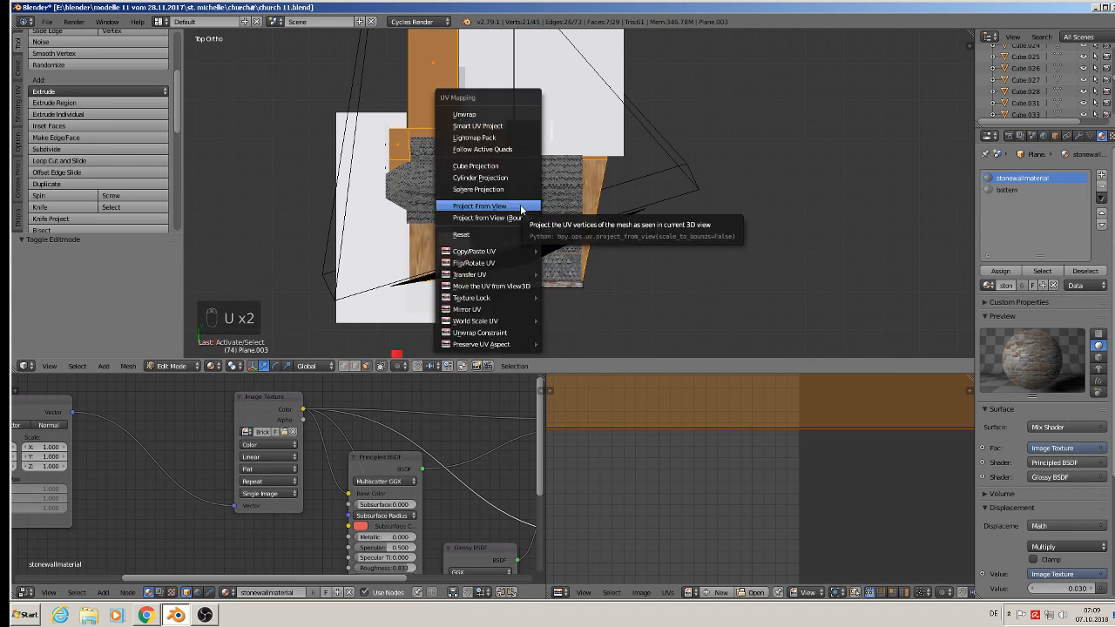
{"action": "left_click", "coordinate": [520, 206]}
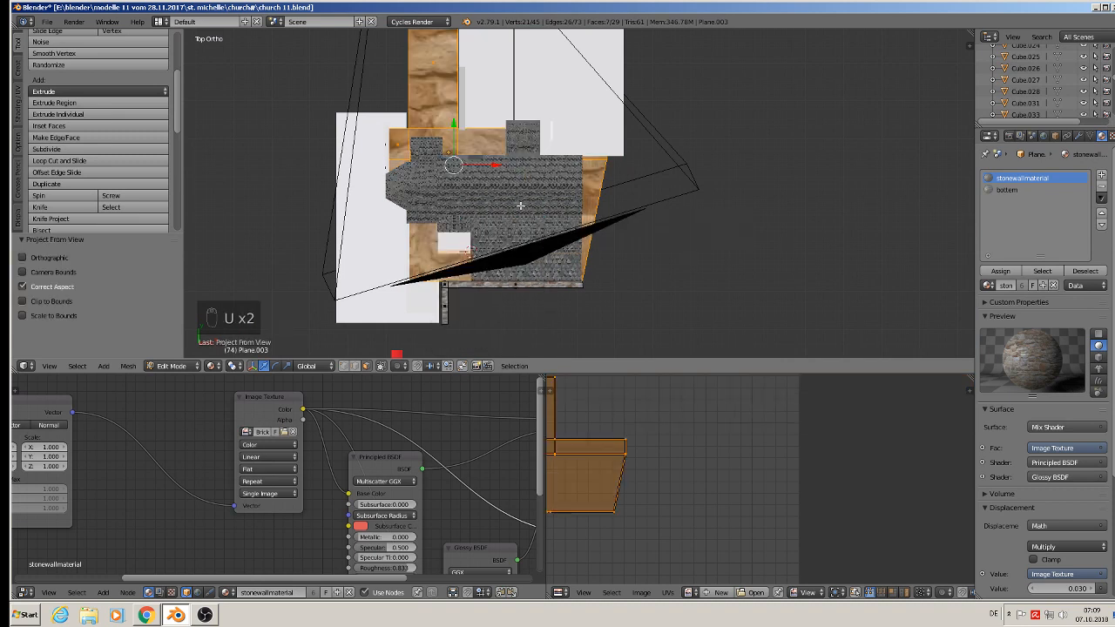
Assign the bottom material to the selected ground faces and scale their UVs up by about 22.7.
{"action": "left_click", "coordinate": [1006, 189]}
{"action": "left_click", "coordinate": [1000, 271]}
{"action": "key", "text": "s"}
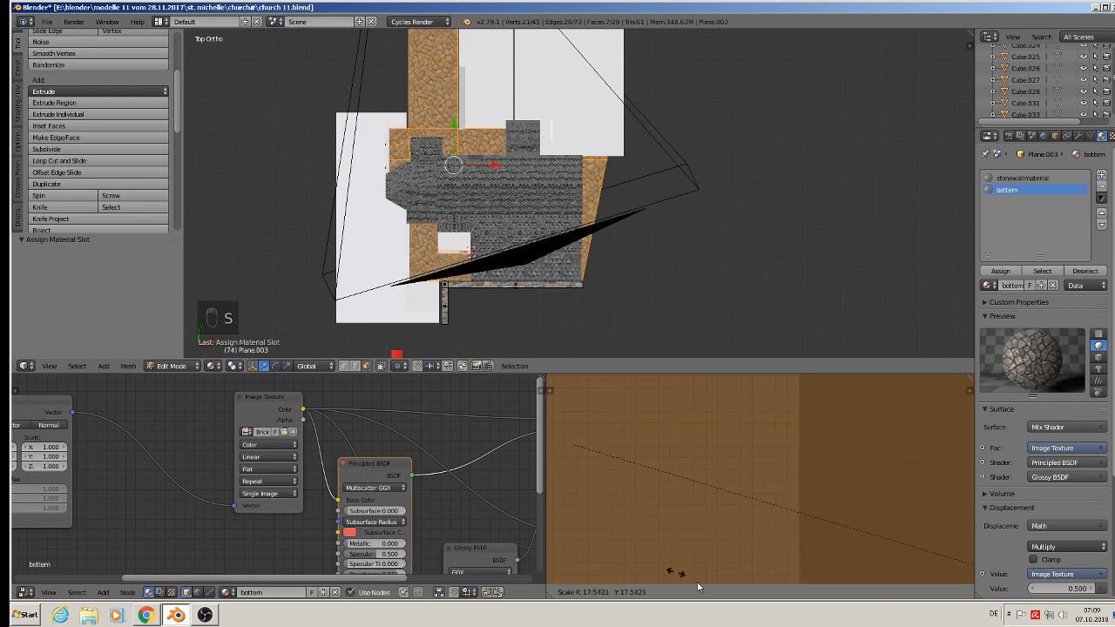
{"action": "left_click", "coordinate": [743, 567]}
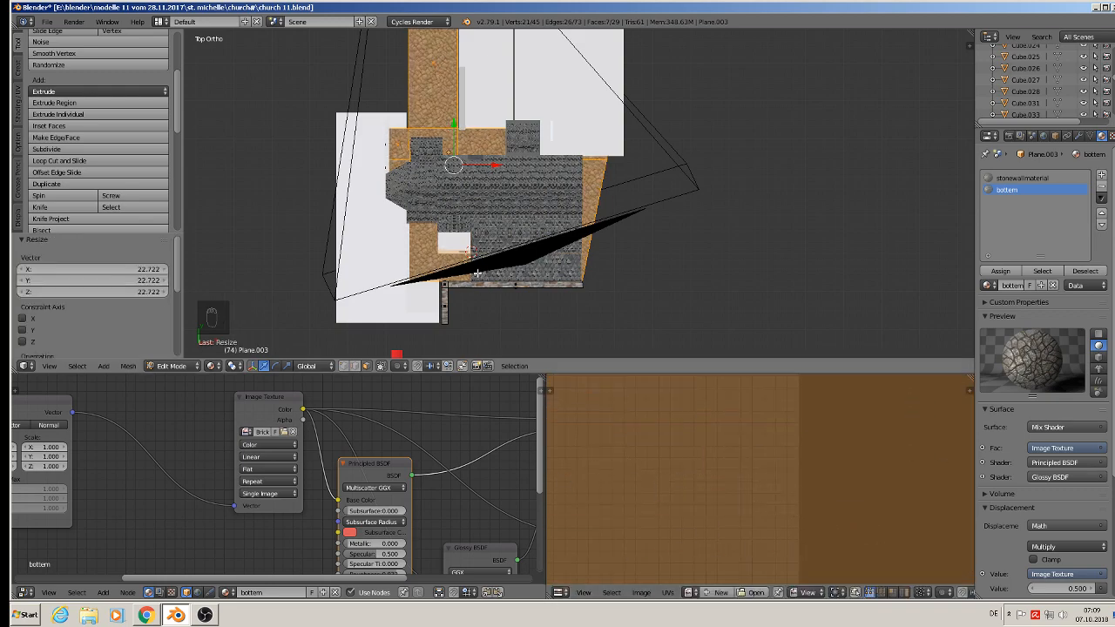
{"action": "middle_click_drag", "start_coordinate": [436, 326], "coordinate": [559, 161]}
{"action": "key", "text": "Tab"}
{"action": "scroll", "coordinate": [452, 254], "scroll_direction": "up", "scroll_amount": 6}
{"action": "scroll", "coordinate": [498, 211], "scroll_direction": "up", "scroll_amount": 4}
{"action": "scroll", "coordinate": [520, 186], "scroll_direction": "down", "scroll_amount": 3}
{"action": "scroll", "coordinate": [558, 161], "scroll_direction": "down", "scroll_amount": 1}
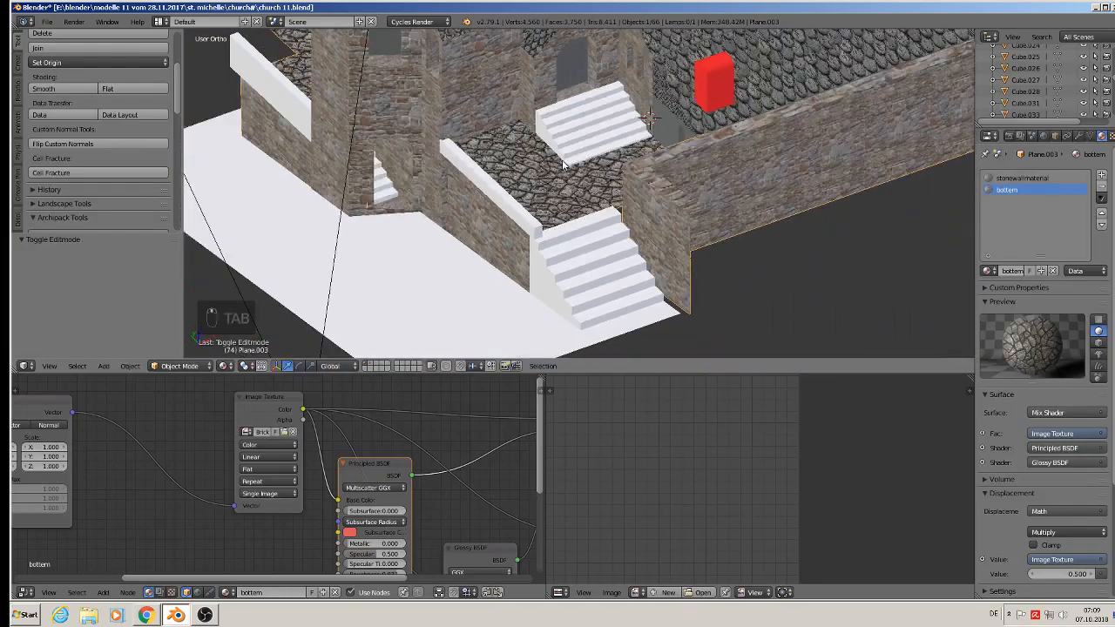
{"action": "middle_click_drag", "start_coordinate": [471, 179], "coordinate": [499, 163]}
{"action": "scroll", "coordinate": [453, 175], "scroll_direction": "up", "scroll_amount": 3}
{"action": "key", "text": "Tab"}
{"action": "right_click", "coordinate": [569, 152]}
{"action": "key", "text": "ctrl+f"}
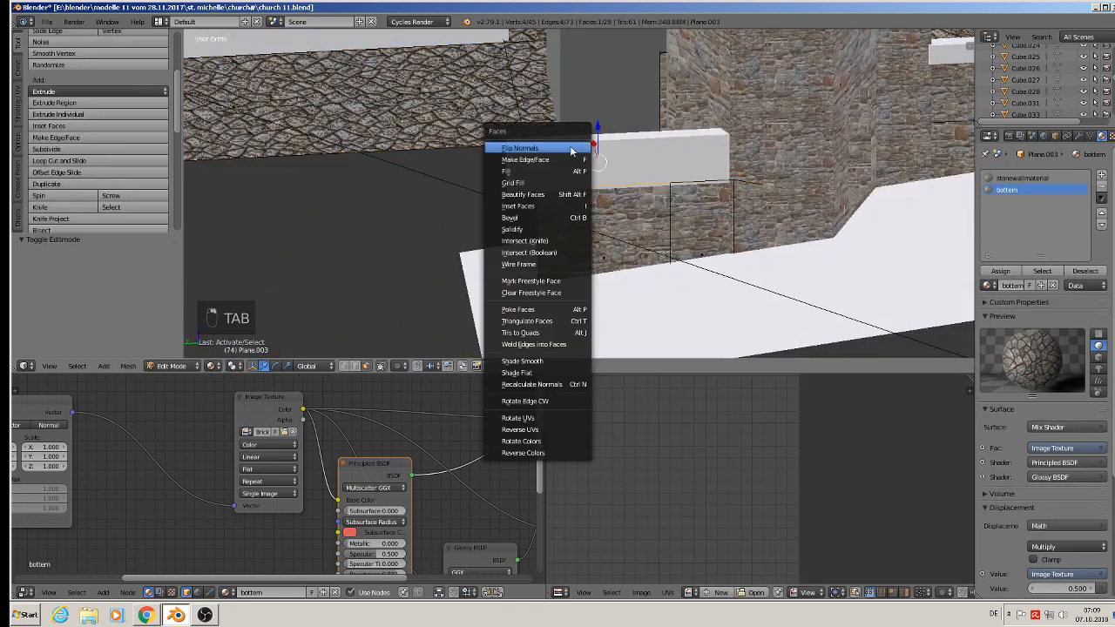
{"action": "left_click", "coordinate": [591, 159]}
{"action": "key", "text": "Tab"}
{"action": "key", "text": "Tab"}
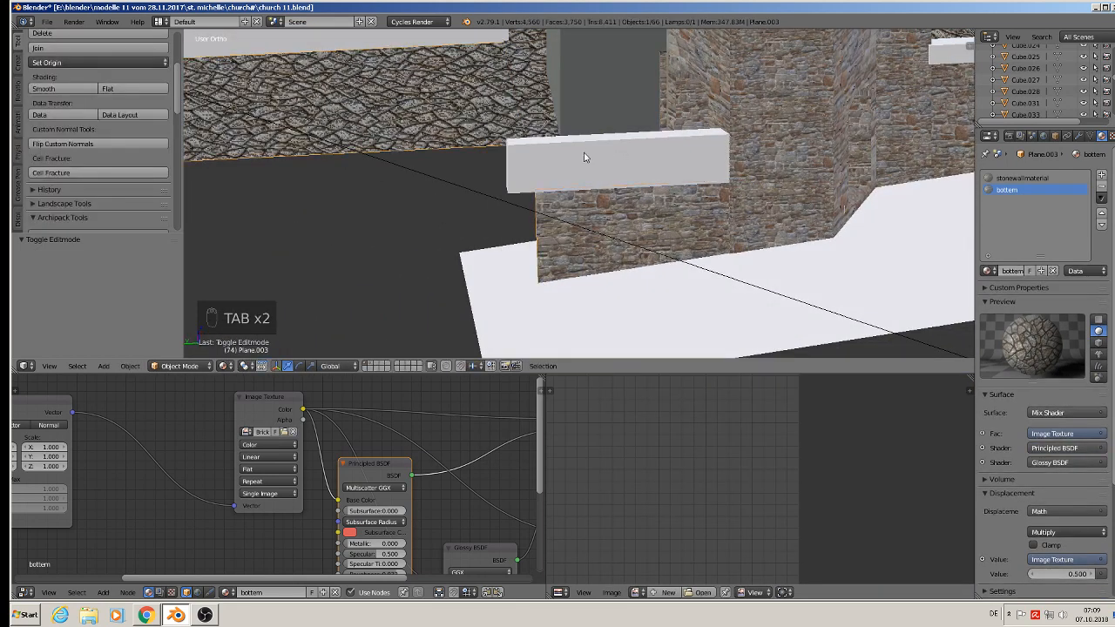
{"action": "key", "text": "Tab"}
Select all faces of the white parapet block on the low stone wall and unwrap them with Cube Projection.
{"action": "right_click", "coordinate": [581, 153]}
{"action": "key", "text": "Tab"}
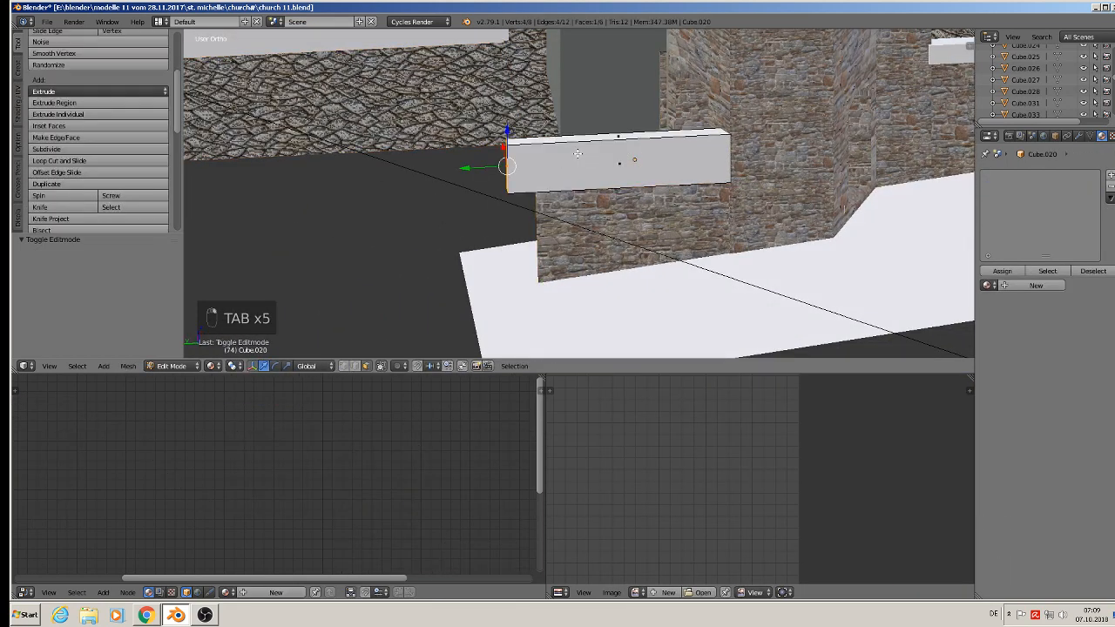
{"action": "key", "text": "a"}
{"action": "key", "text": "a"}
{"action": "key", "text": "a"}
{"action": "key", "text": "u"}
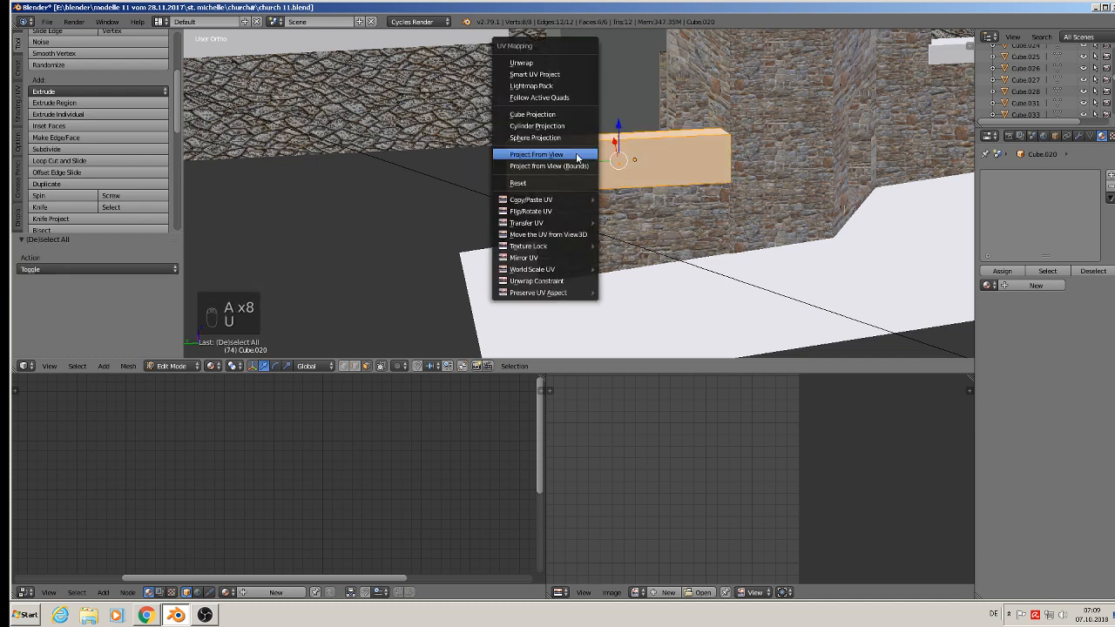
{"action": "left_click", "coordinate": [575, 115]}
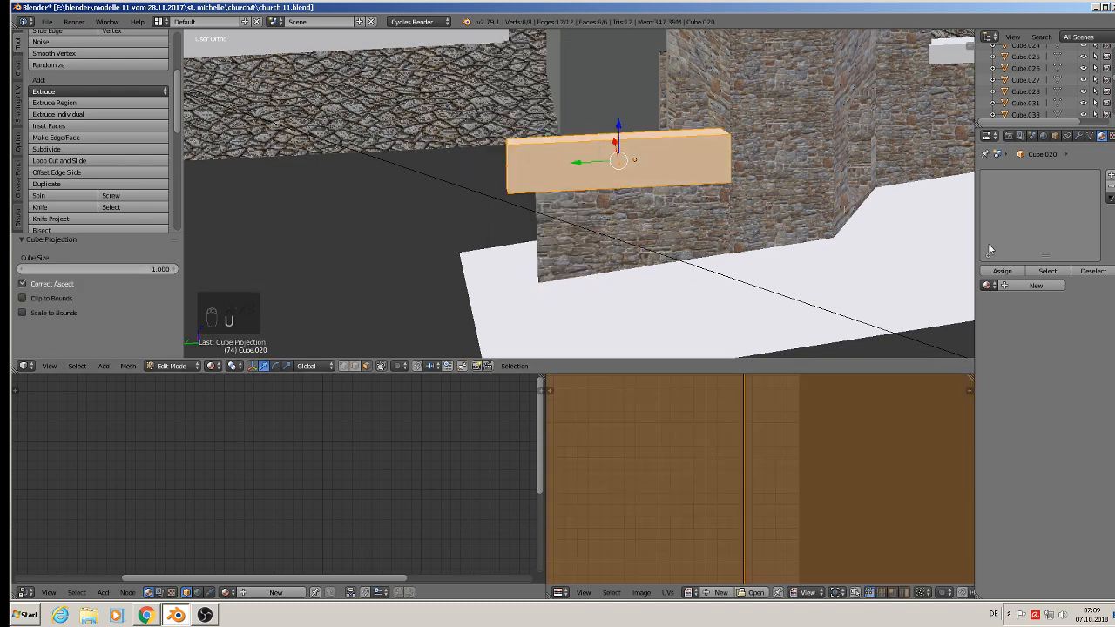
Give the parapet block the existing stonewallmaterial.
{"action": "left_click", "coordinate": [990, 285]}
{"action": "type", "text": "s"}
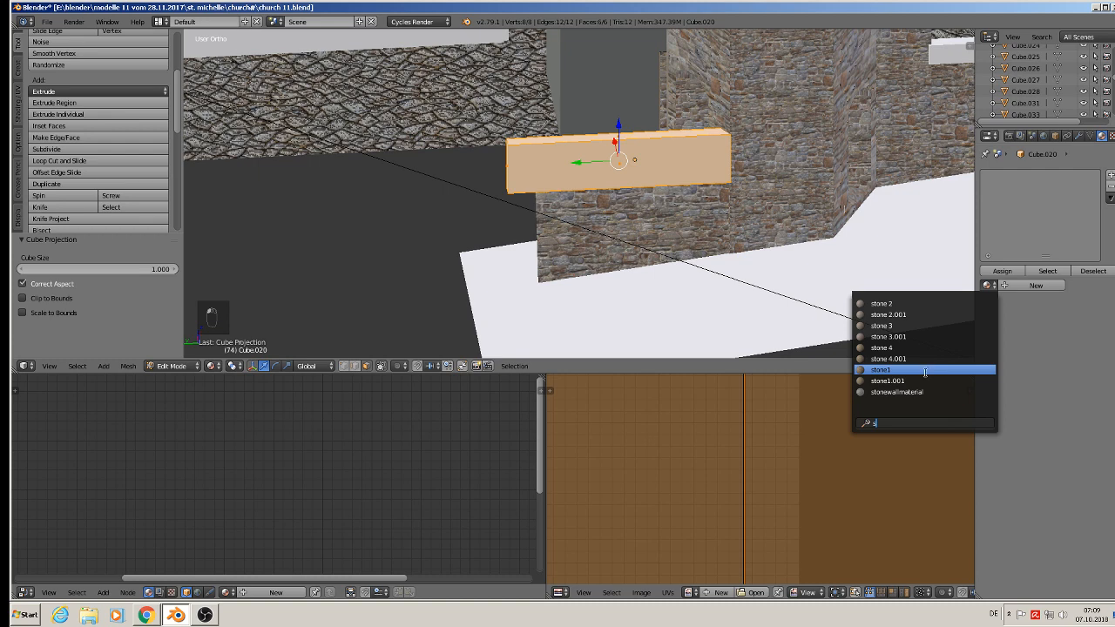
{"action": "left_click", "coordinate": [925, 391]}
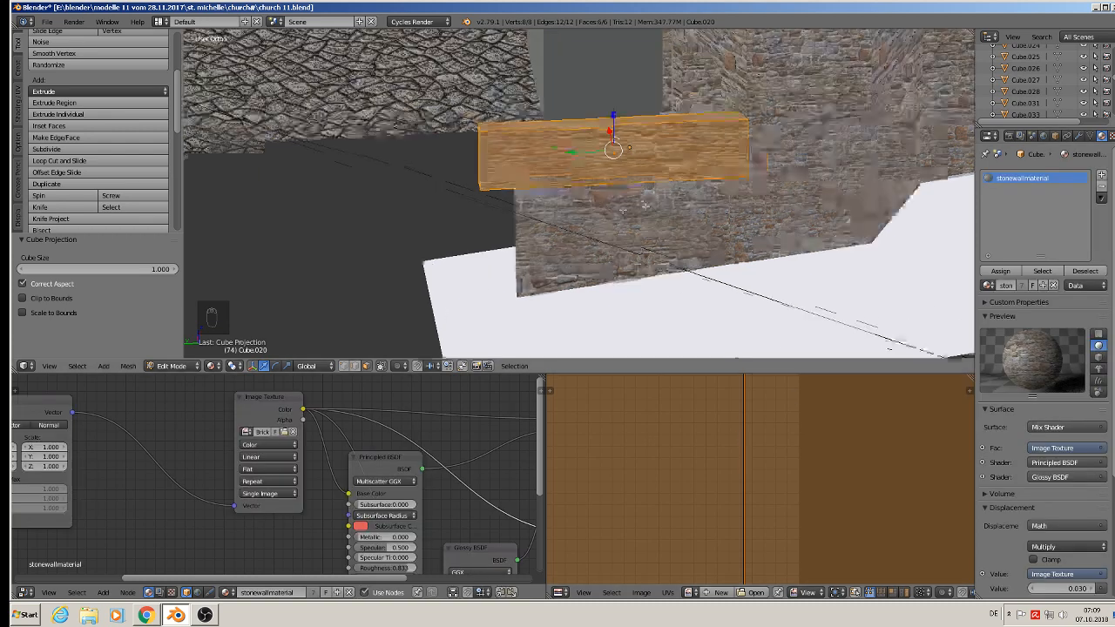
Scale the parapet block's UVs by about 2.29 along X and by about 0.73 overall to match the wall stones.
{"action": "middle_click_drag", "start_coordinate": [645, 206], "coordinate": [624, 178]}
{"action": "scroll", "coordinate": [794, 488], "scroll_direction": "down", "scroll_amount": 3}
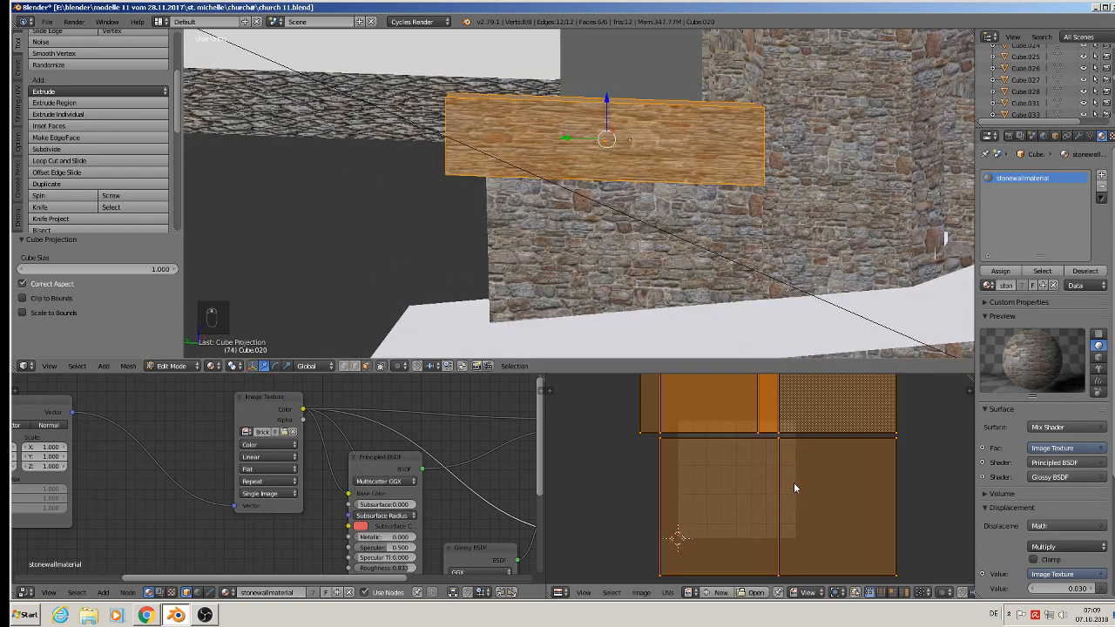
{"action": "key", "text": "s"}
{"action": "key", "text": "x"}
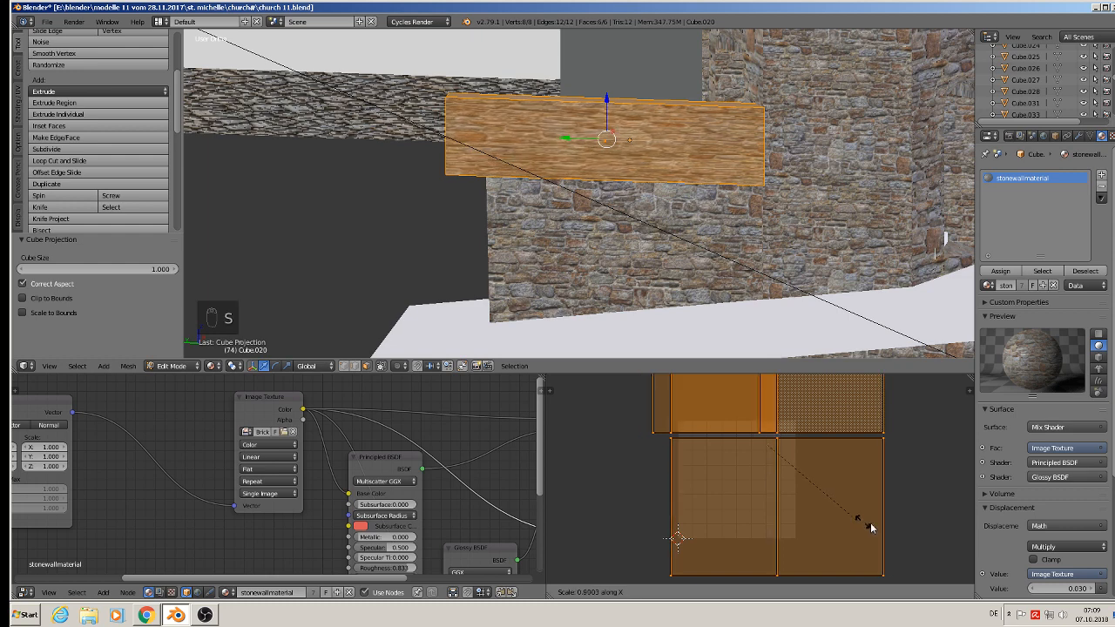
{"action": "left_click", "coordinate": [624, 562]}
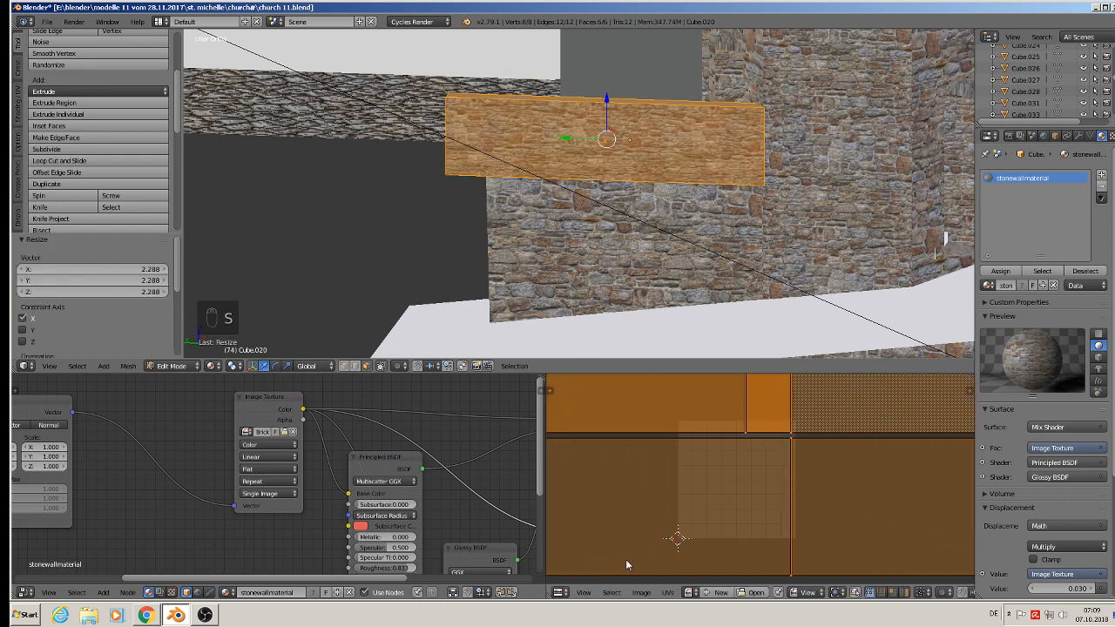
{"action": "key", "text": "s"}
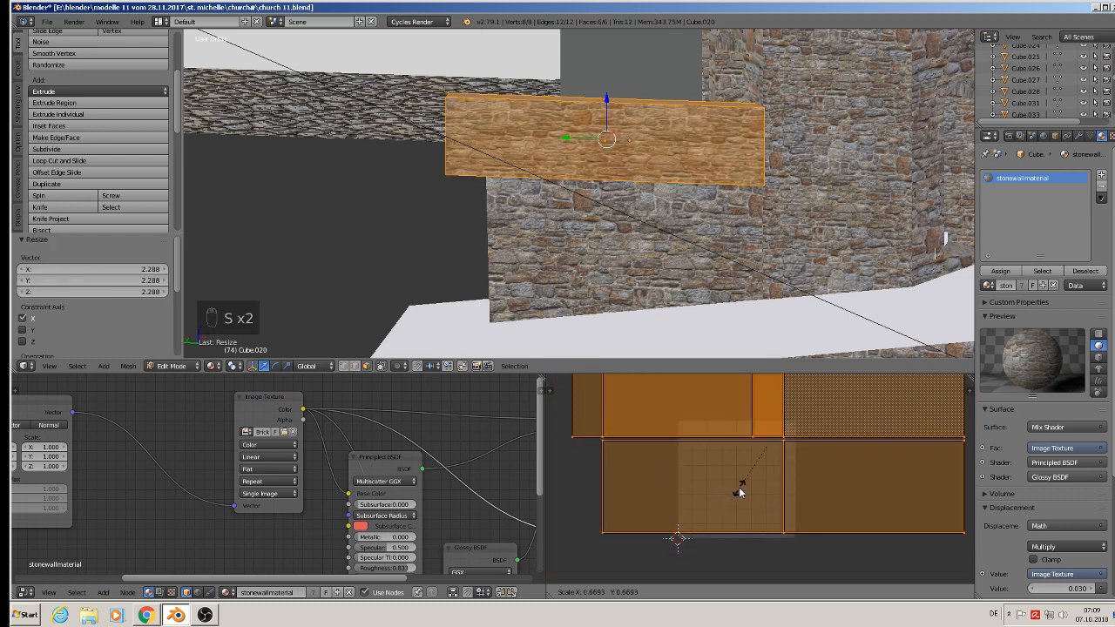
{"action": "left_click", "coordinate": [735, 495]}
{"action": "key", "text": "Tab"}
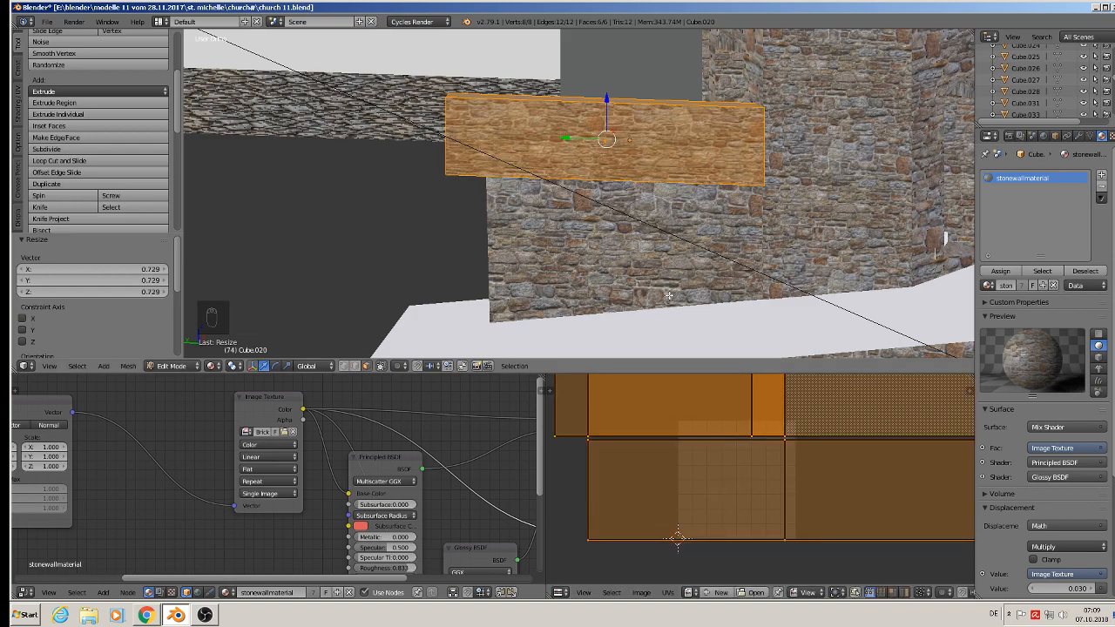
Select the parapet block's top, narrow end and underside faces in Edit Mode.
{"action": "middle_click_drag", "start_coordinate": [647, 285], "coordinate": [691, 203]}
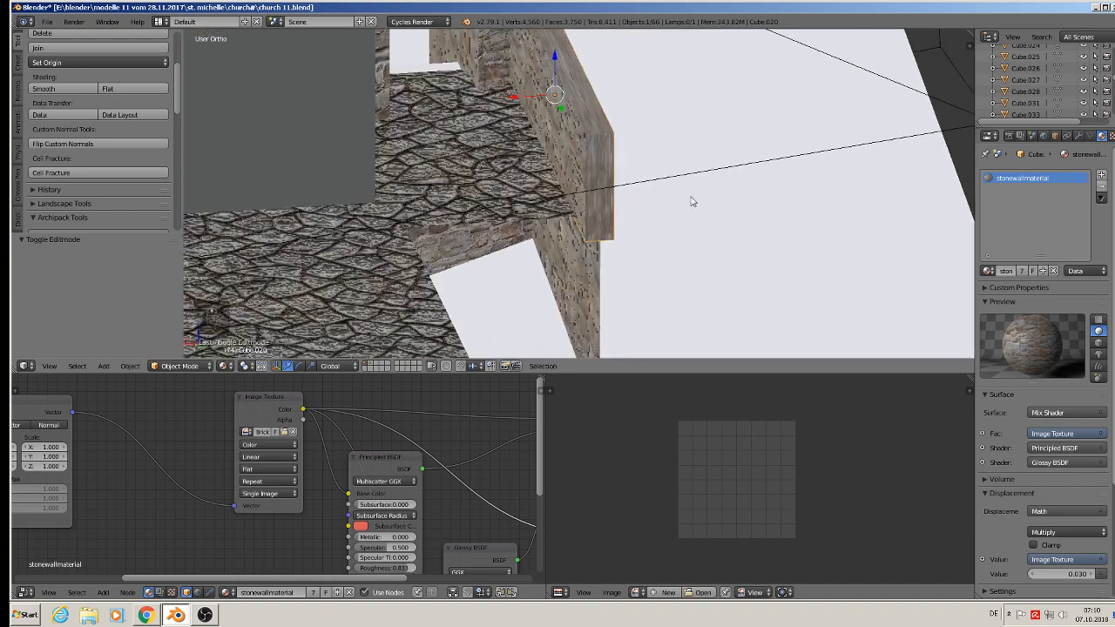
{"action": "key", "text": "Tab"}
{"action": "right_click", "coordinate": [587, 97]}
{"action": "right_click", "coordinate": [587, 166], "text": "shift"}
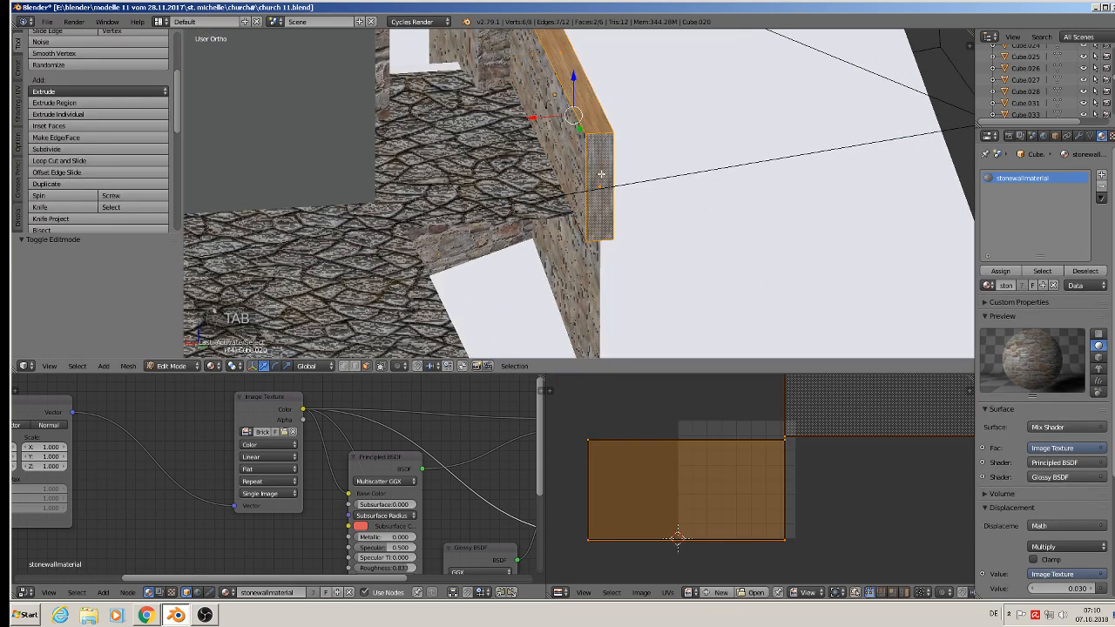
{"action": "middle_click_drag", "start_coordinate": [602, 181], "coordinate": [578, 191]}
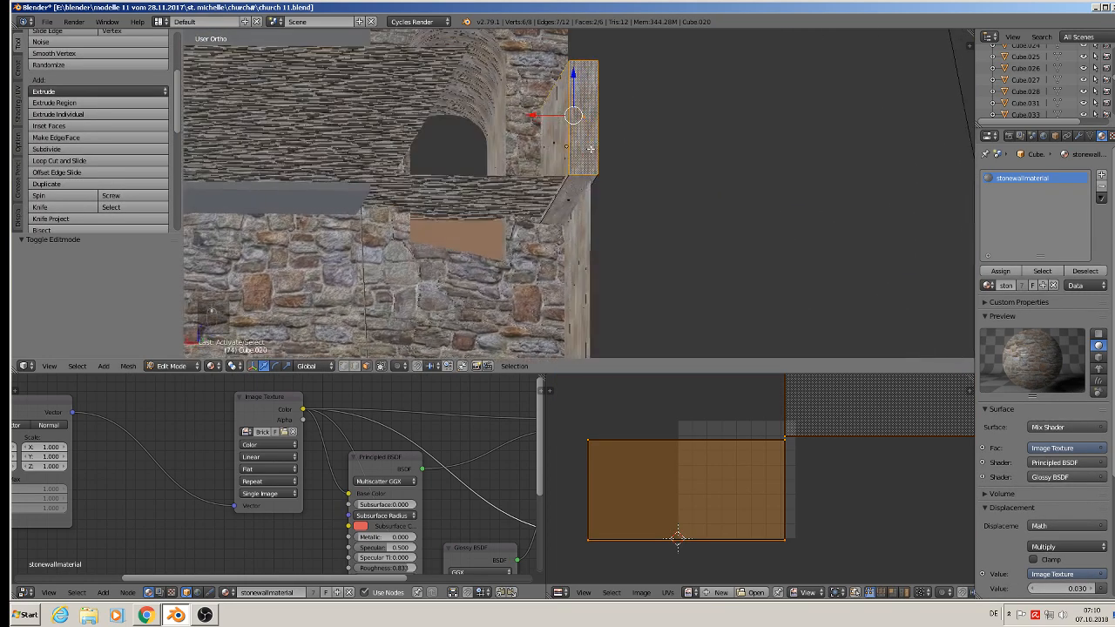
{"action": "right_click", "coordinate": [577, 192], "text": "shift"}
{"action": "scroll", "coordinate": [746, 481], "scroll_direction": "down", "scroll_amount": 1}
{"action": "middle_click_drag", "start_coordinate": [748, 481], "coordinate": [711, 524]}
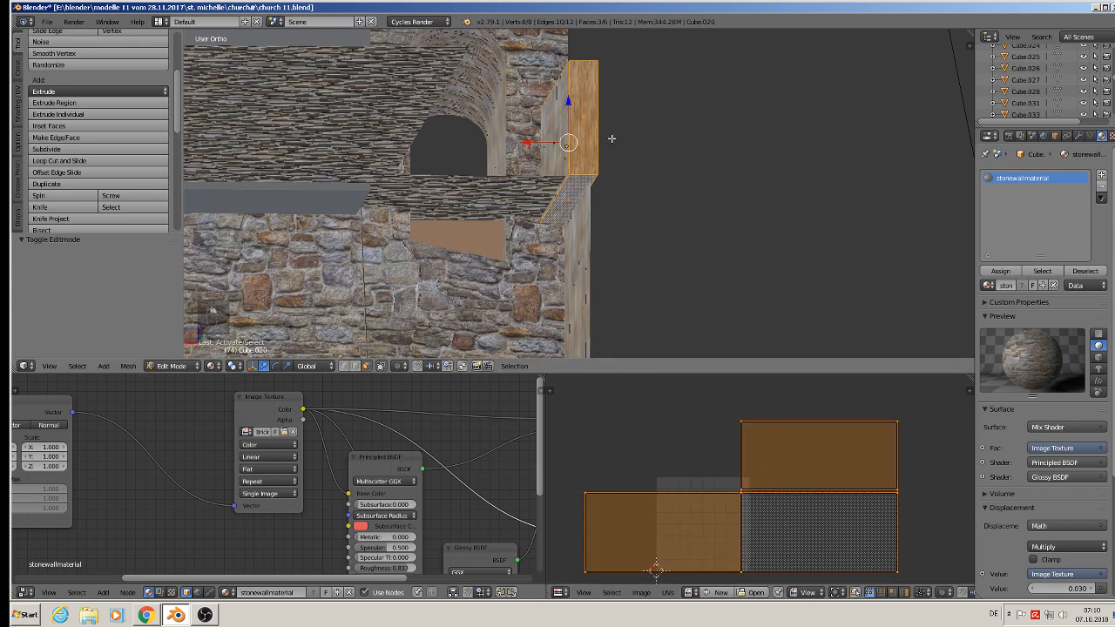
{"action": "middle_click_drag", "start_coordinate": [610, 140], "coordinate": [578, 223]}
Scale the three selected faces' UVs along X by about 1.79, followed by about 0.42.
{"action": "key", "text": "s"}
{"action": "key", "text": "x"}
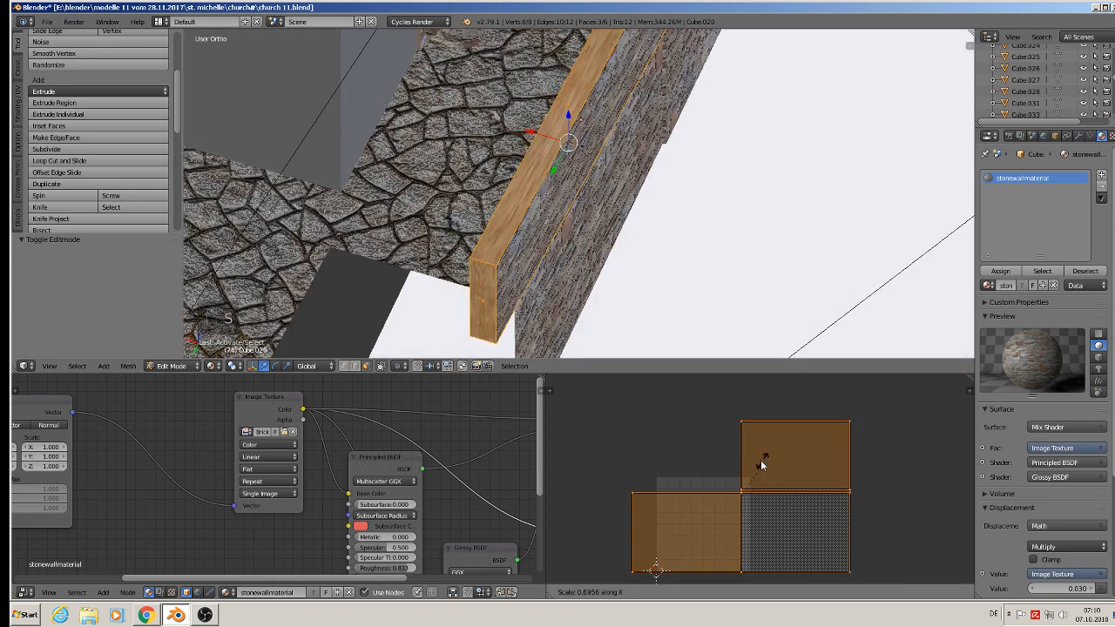
{"action": "left_click", "coordinate": [842, 458]}
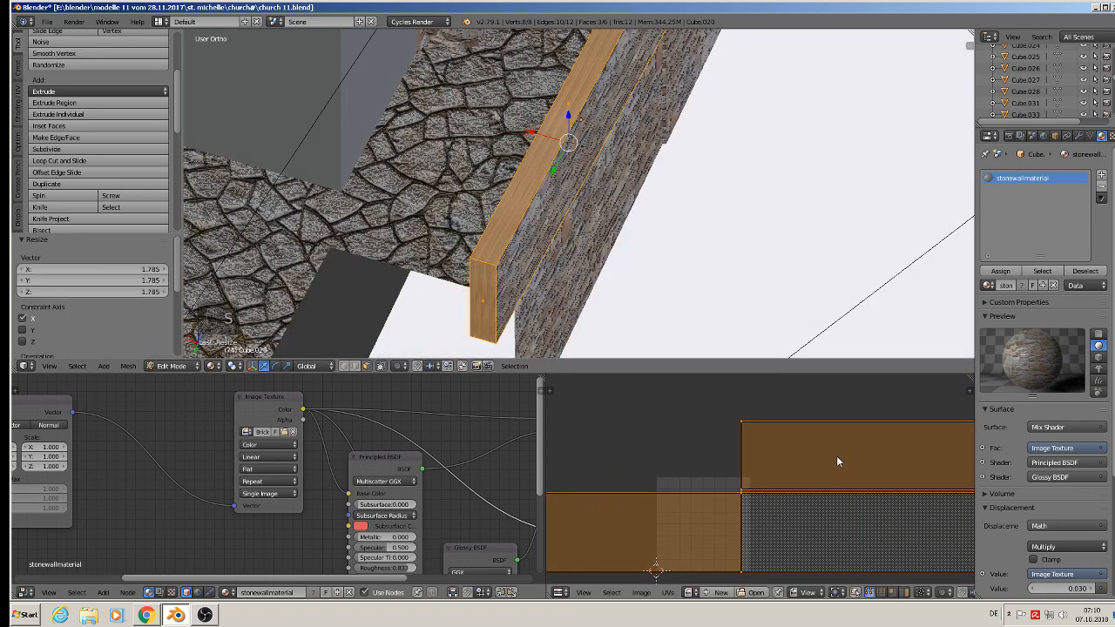
{"action": "key", "text": "s"}
{"action": "key", "text": "x"}
{"action": "left_click", "coordinate": [780, 479]}
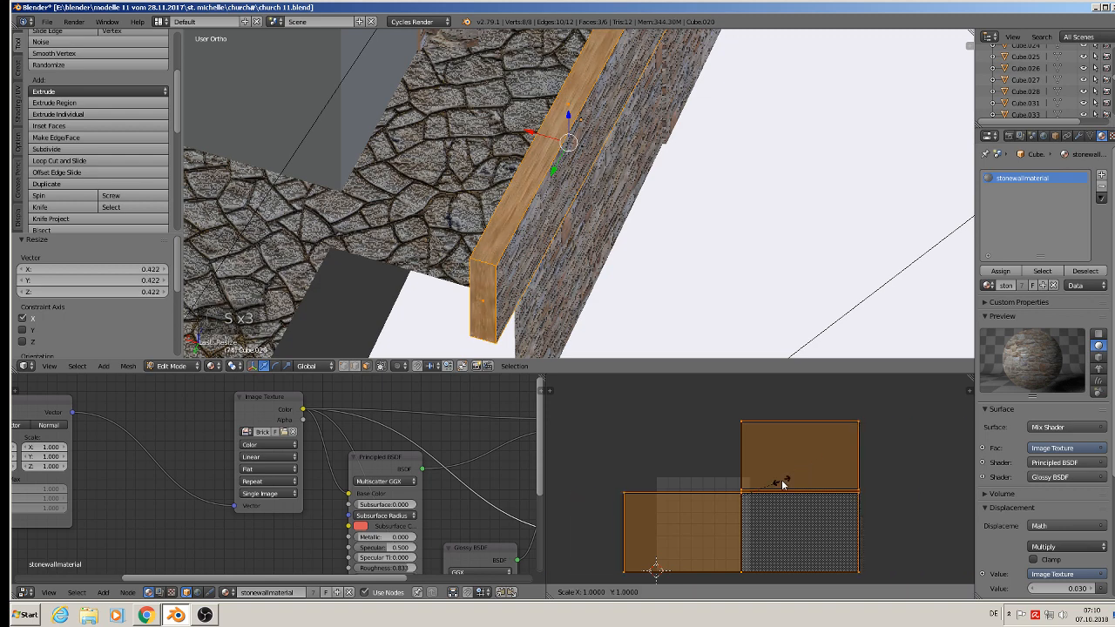
Scale the same UVs by about 7.62 along Y and about 0.24 overall, and finish editing the parapet block.
{"action": "key", "text": "s"}
{"action": "key", "text": "y"}
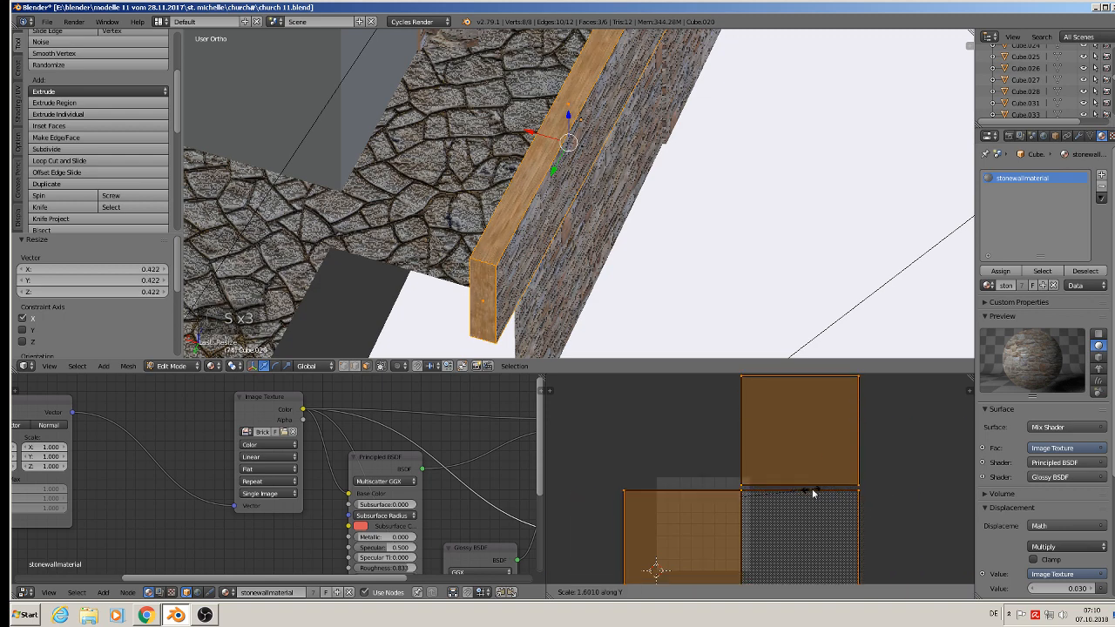
{"action": "left_click", "coordinate": [655, 435]}
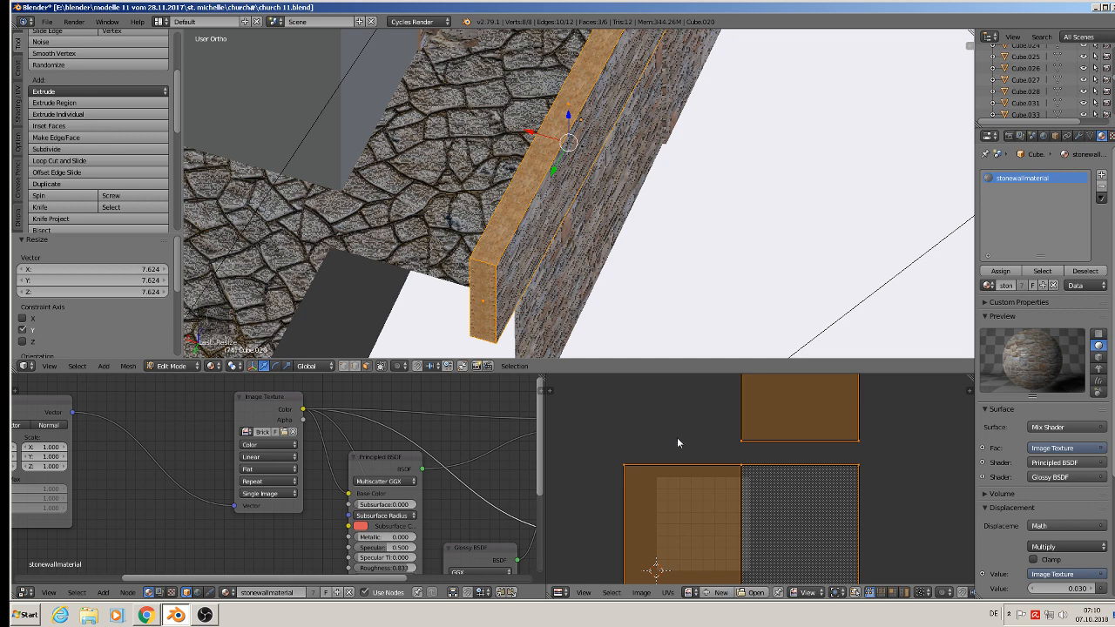
{"action": "key", "text": "s"}
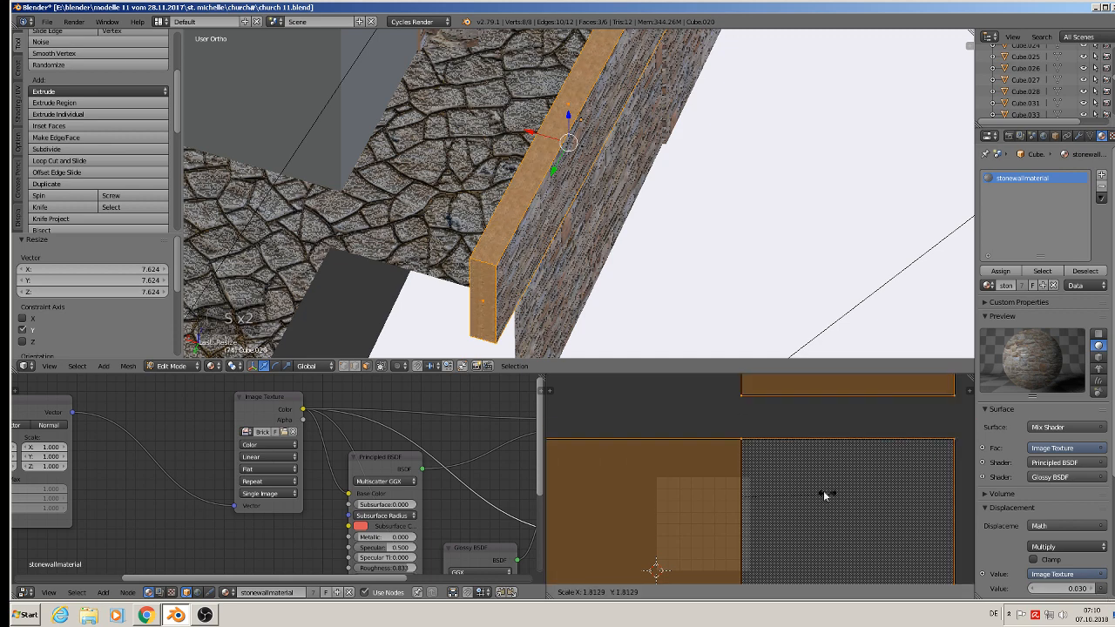
{"action": "left_click", "coordinate": [756, 496]}
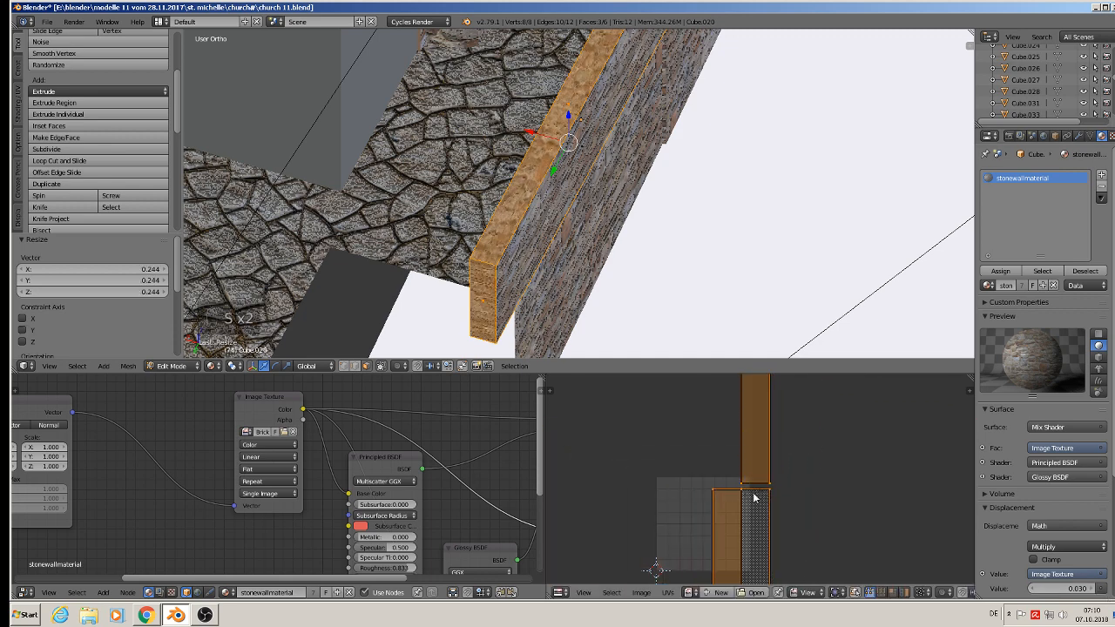
{"action": "key", "text": "Tab"}
Select the two adjoining plain brown faces along the base of the church wall, just above the stone paving.
{"action": "scroll", "coordinate": [588, 273], "scroll_direction": "down", "scroll_amount": 2}
{"action": "middle_click_drag", "start_coordinate": [576, 268], "coordinate": [490, 109]}
{"action": "scroll", "coordinate": [520, 149], "scroll_direction": "down", "scroll_amount": 3}
{"action": "scroll", "coordinate": [540, 216], "scroll_direction": "down", "scroll_amount": 3}
{"action": "key", "text": "a"}
{"action": "key", "text": "a"}
{"action": "right_click", "coordinate": [448, 148]}
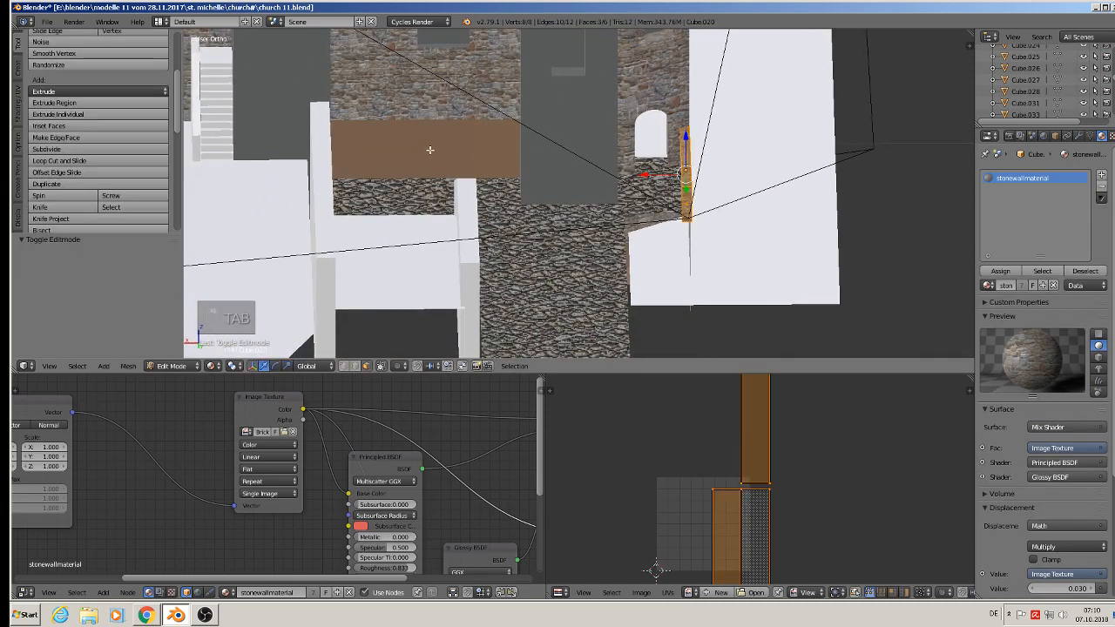
{"action": "right_click", "coordinate": [428, 145]}
{"action": "key", "text": "Tab"}
{"action": "key", "text": "Tab"}
{"action": "key", "text": "Tab"}
{"action": "right_click", "coordinate": [481, 150], "text": "shift"}
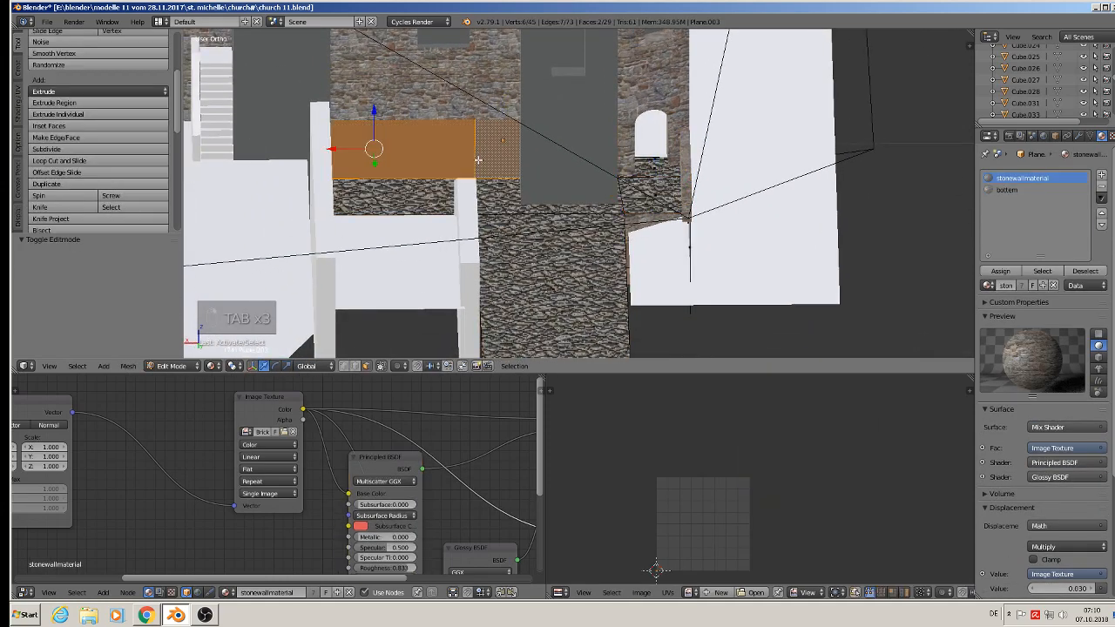
Unwrap the two wall-base faces with Project From View and scale their UVs up by about 13.26.
{"action": "middle_click_drag", "start_coordinate": [482, 150], "coordinate": [367, 146]}
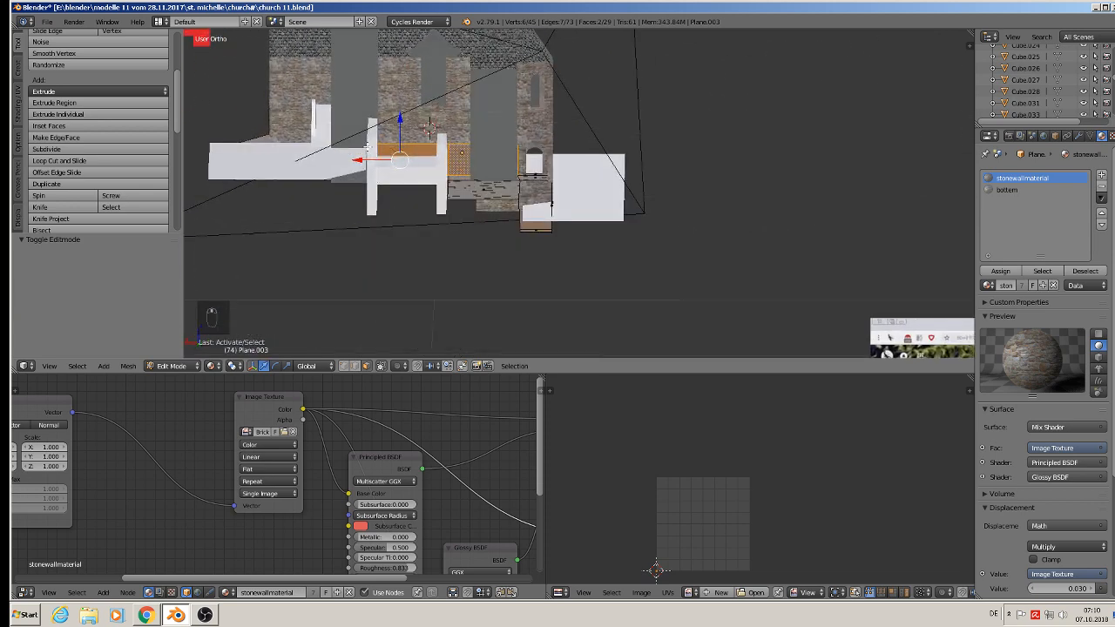
{"action": "key", "text": "u"}
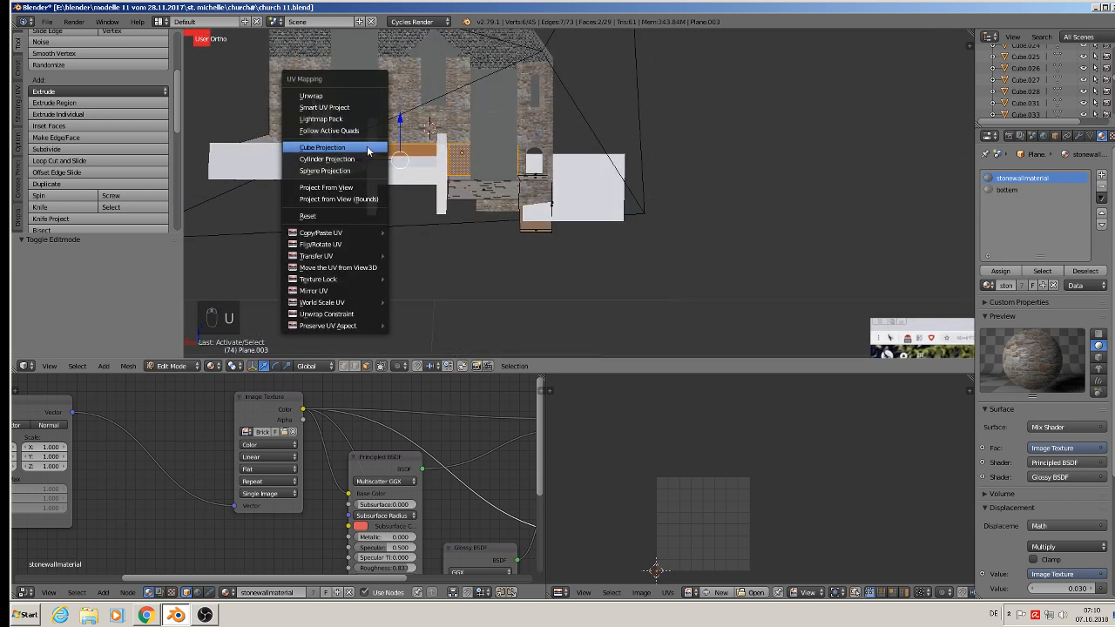
{"action": "left_click", "coordinate": [345, 189]}
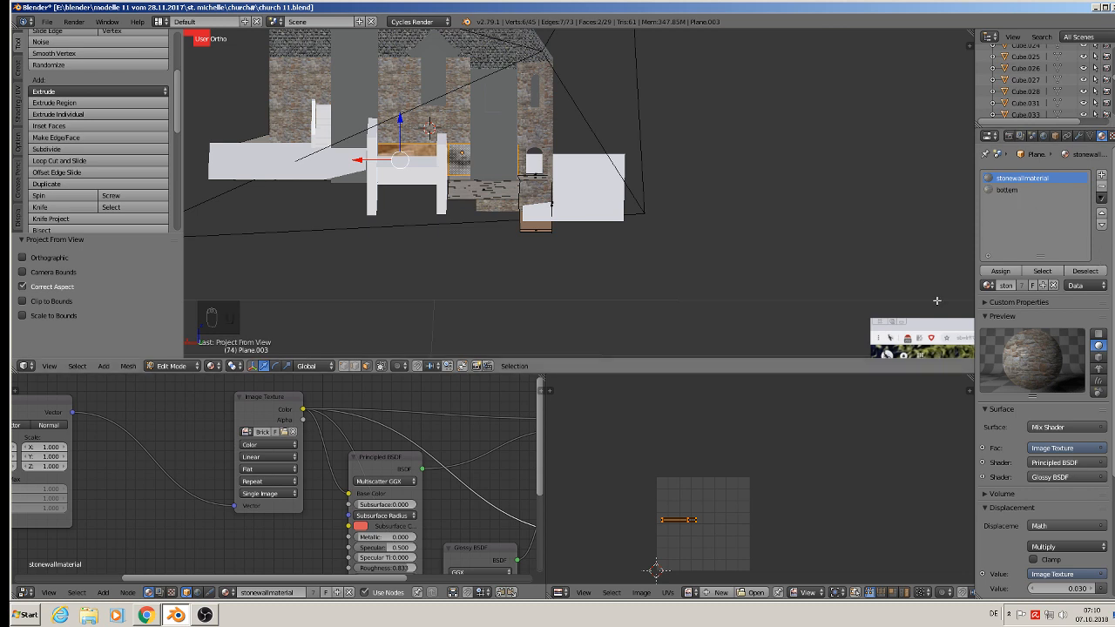
{"action": "key", "text": "s"}
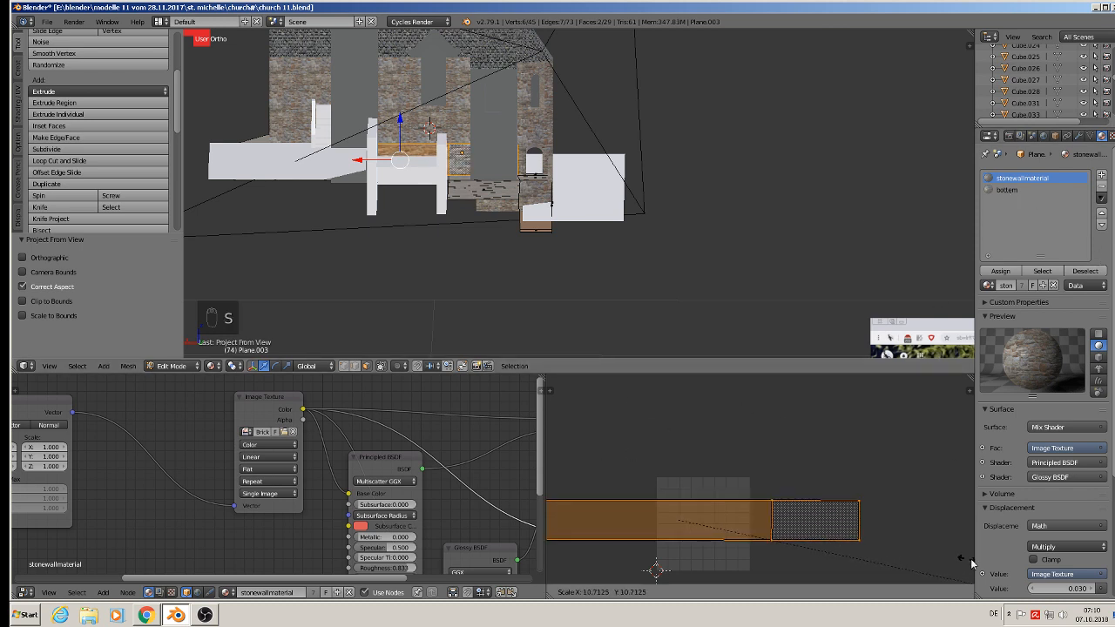
{"action": "left_click", "coordinate": [807, 388]}
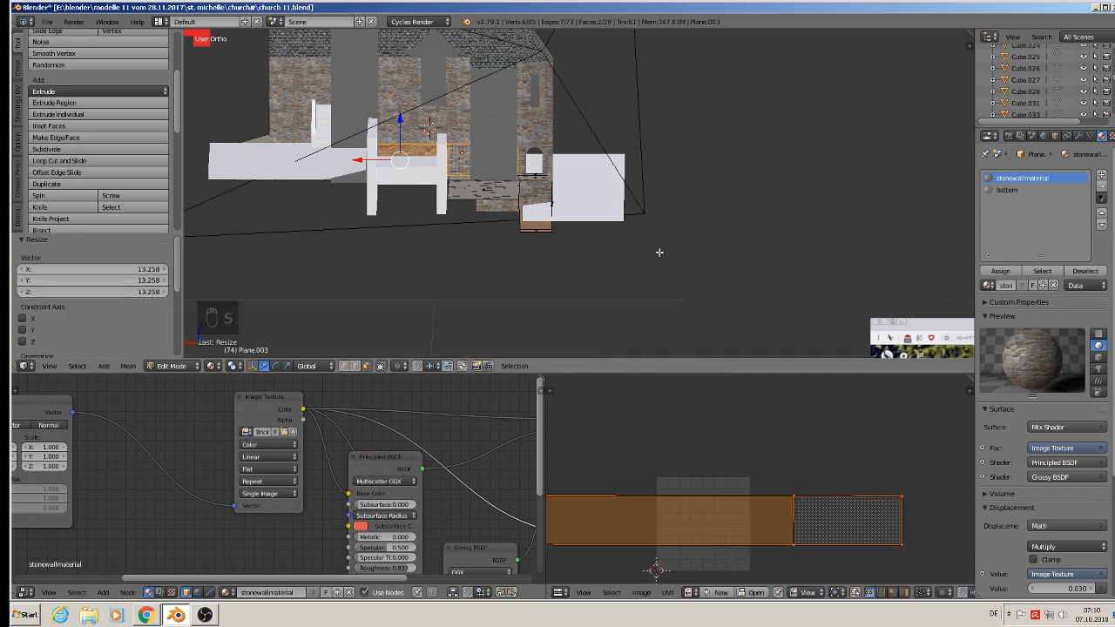
{"action": "key", "text": "Tab"}
Inspect the church model from several sides for surfaces that still lack a texture.
{"action": "middle_click_drag", "start_coordinate": [659, 250], "coordinate": [502, 158]}
{"action": "scroll", "coordinate": [501, 158], "scroll_direction": "up", "scroll_amount": 2}
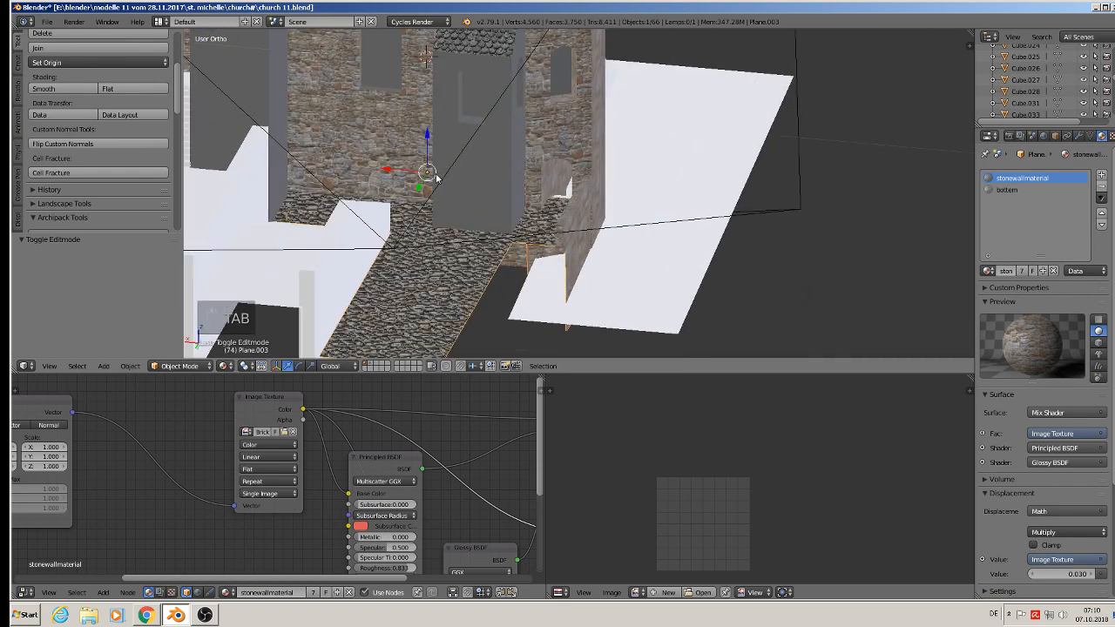
{"action": "middle_click_drag", "start_coordinate": [437, 178], "coordinate": [408, 212]}
{"action": "scroll", "coordinate": [410, 195], "scroll_direction": "down", "scroll_amount": 4}
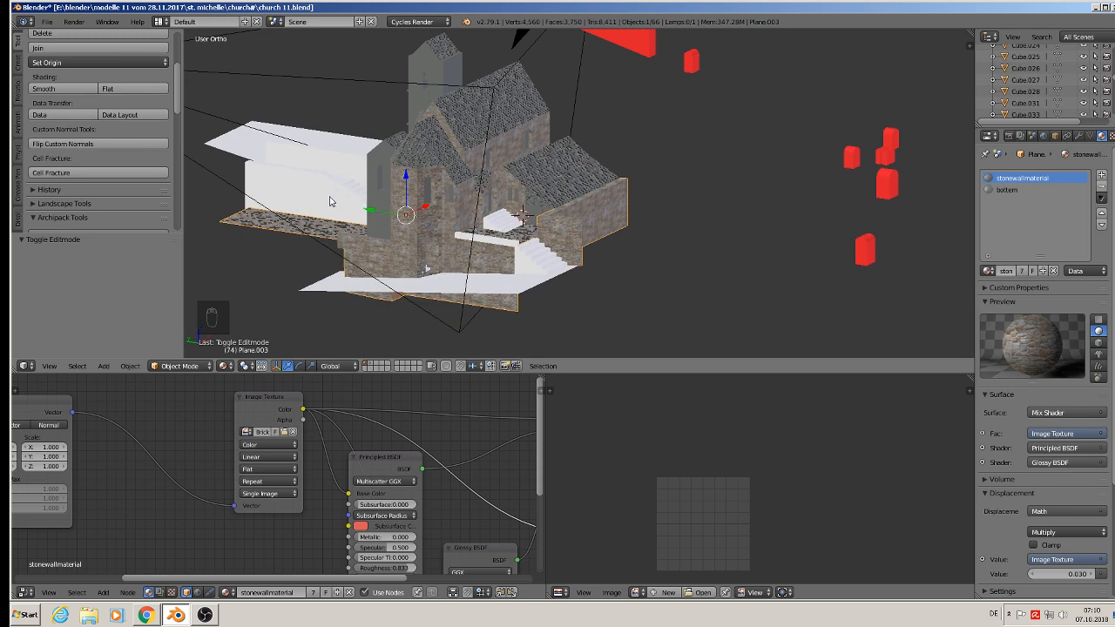
{"action": "middle_click_drag", "start_coordinate": [330, 201], "coordinate": [350, 233]}
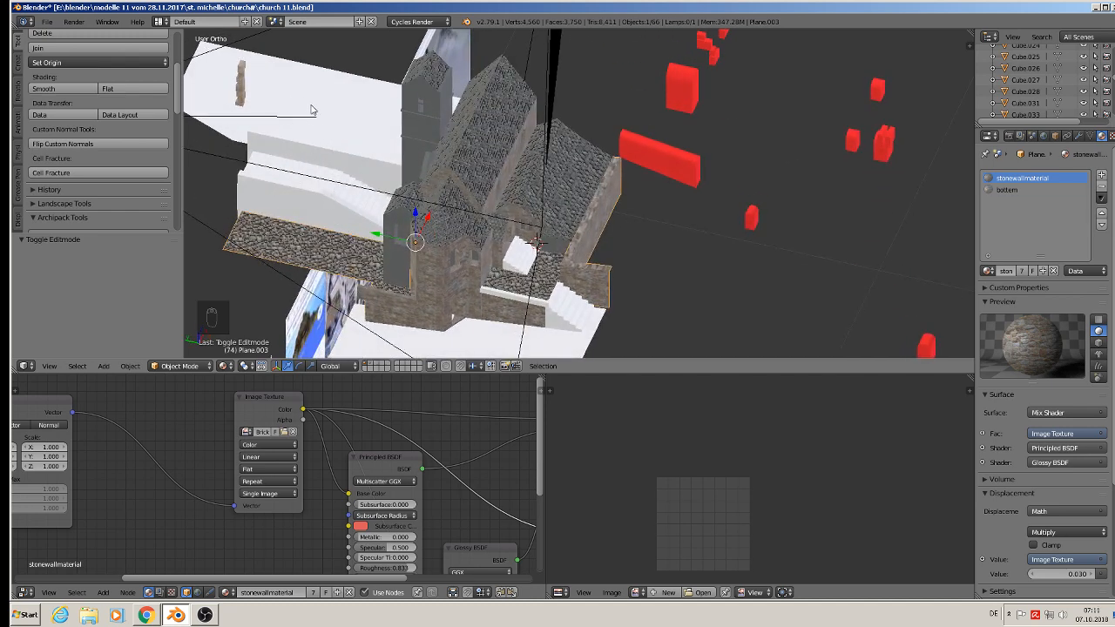
{"action": "scroll", "coordinate": [328, 221], "scroll_direction": "up", "scroll_amount": 2}
{"action": "scroll", "coordinate": [303, 163], "scroll_direction": "up", "scroll_amount": 1}
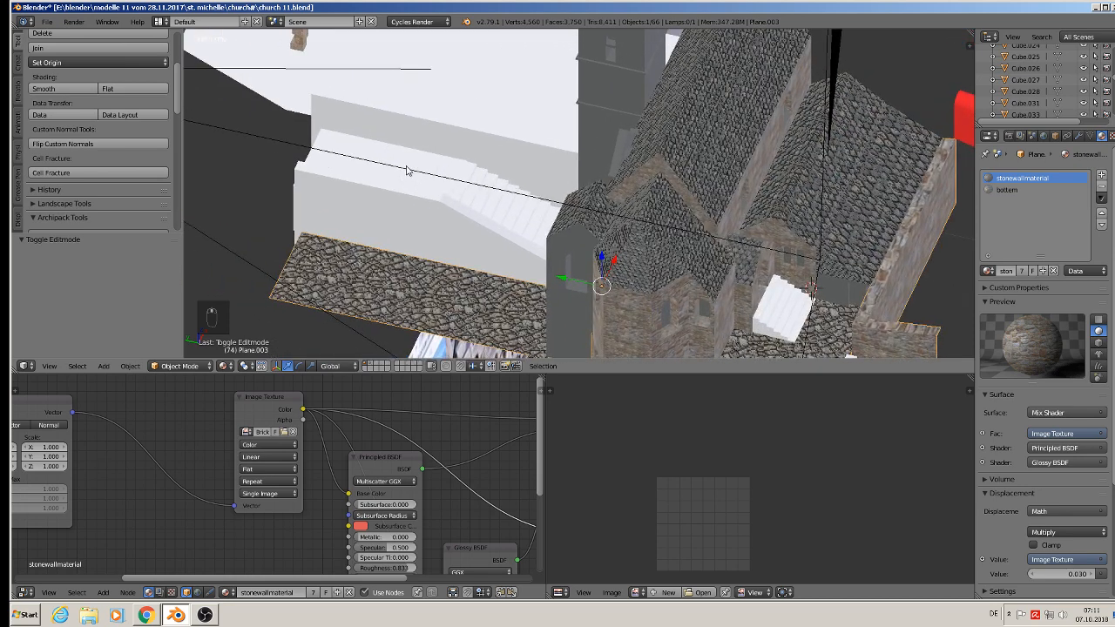
{"action": "key", "text": "Tab"}
{"action": "key", "text": "Tab"}
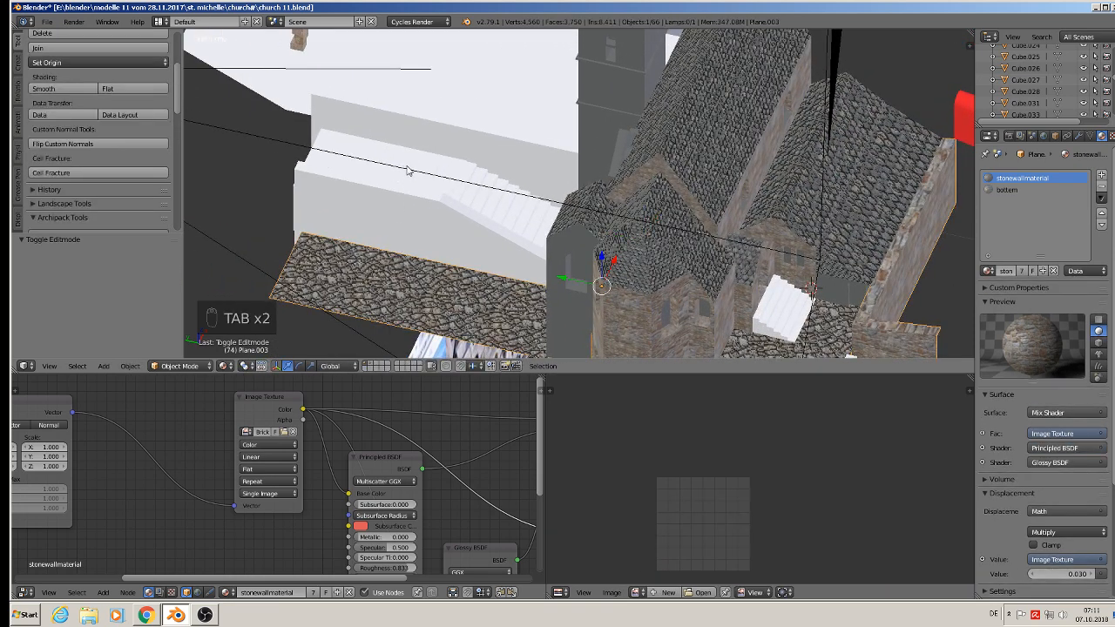
Select the flat white terrace face beside the outdoor stairs and unwrap it with Project From View from above.
{"action": "right_click", "coordinate": [409, 172]}
{"action": "key", "text": "Tab"}
{"action": "key", "text": "Tab"}
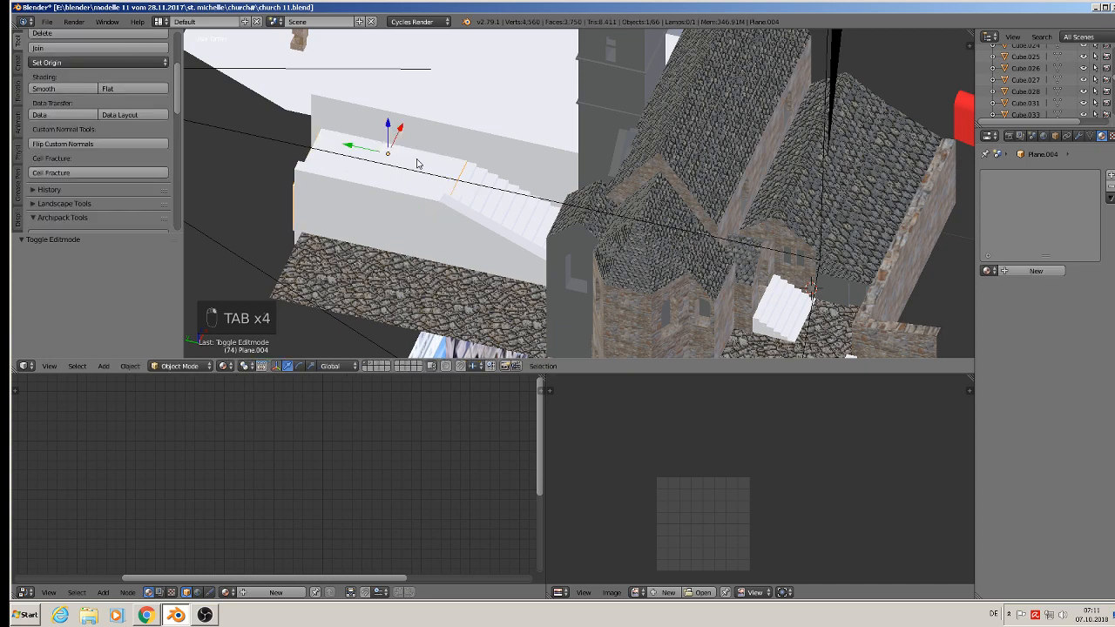
{"action": "key", "text": "Tab"}
{"action": "right_click", "coordinate": [411, 165]}
{"action": "middle_click_drag", "start_coordinate": [411, 165], "coordinate": [476, 278]}
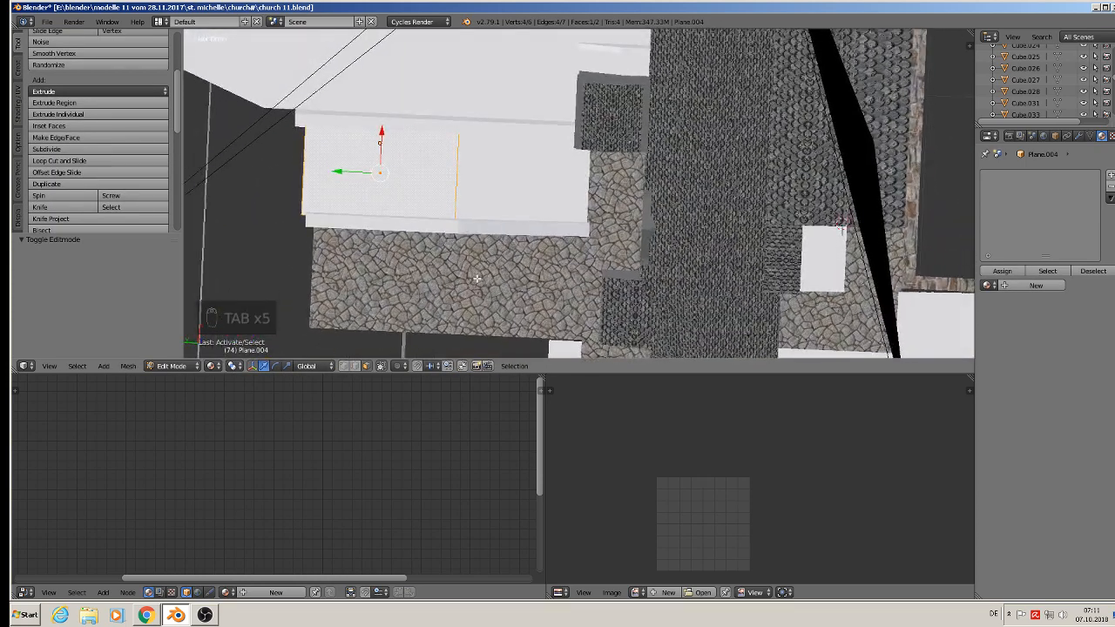
{"action": "key", "text": "u"}
{"action": "left_click", "coordinate": [476, 281]}
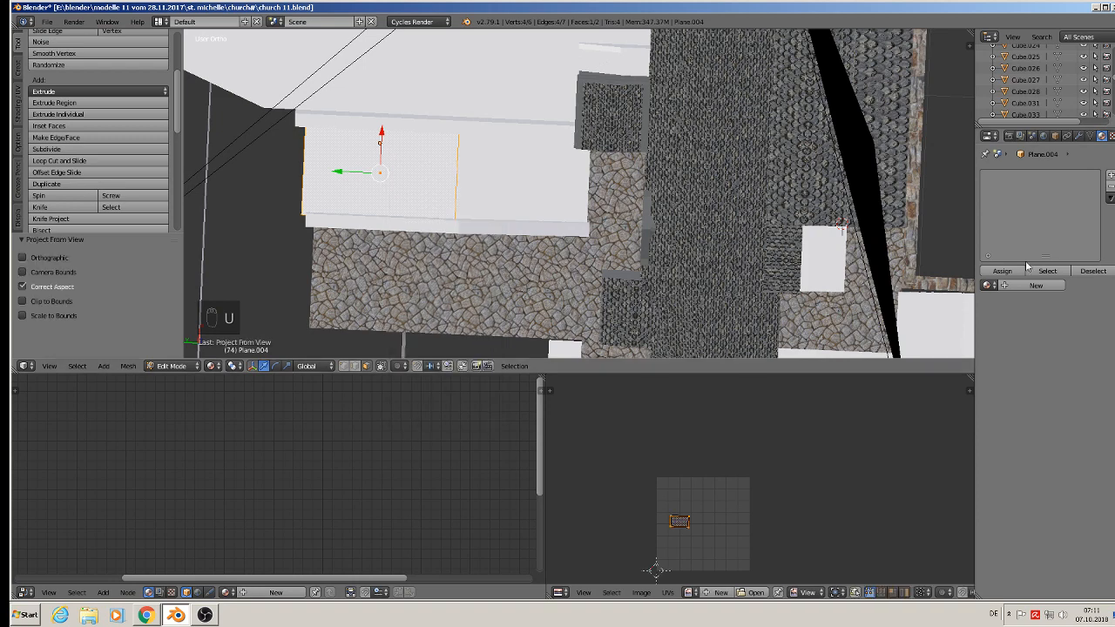
Give the terrace face the existing bottom material and scale its UVs up by about 11.5.
{"action": "left_click", "coordinate": [989, 286]}
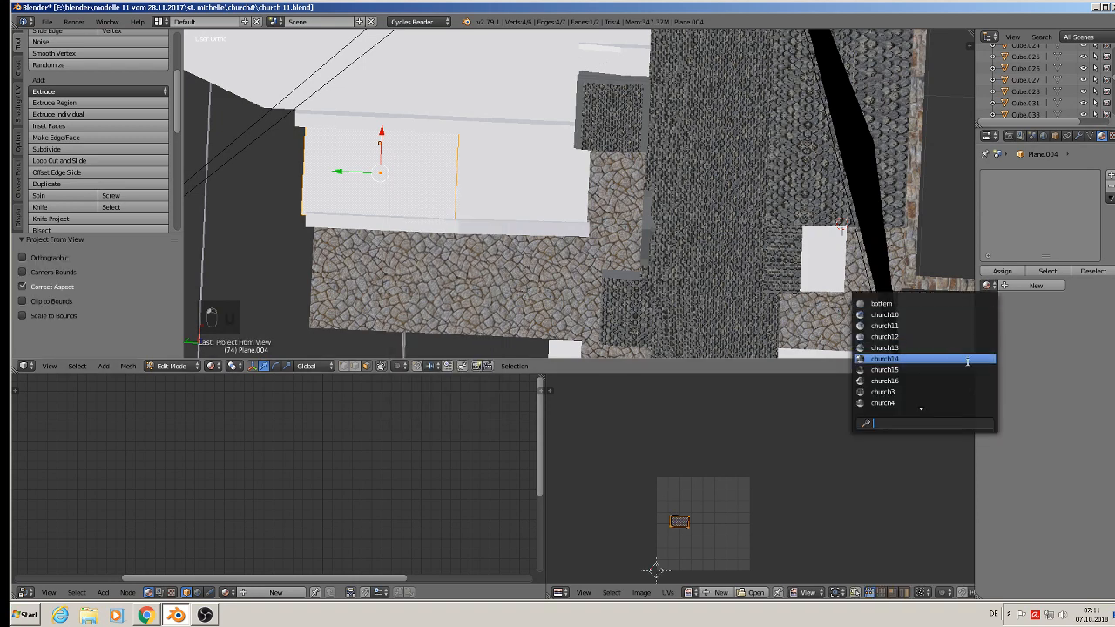
{"action": "left_click", "coordinate": [945, 304]}
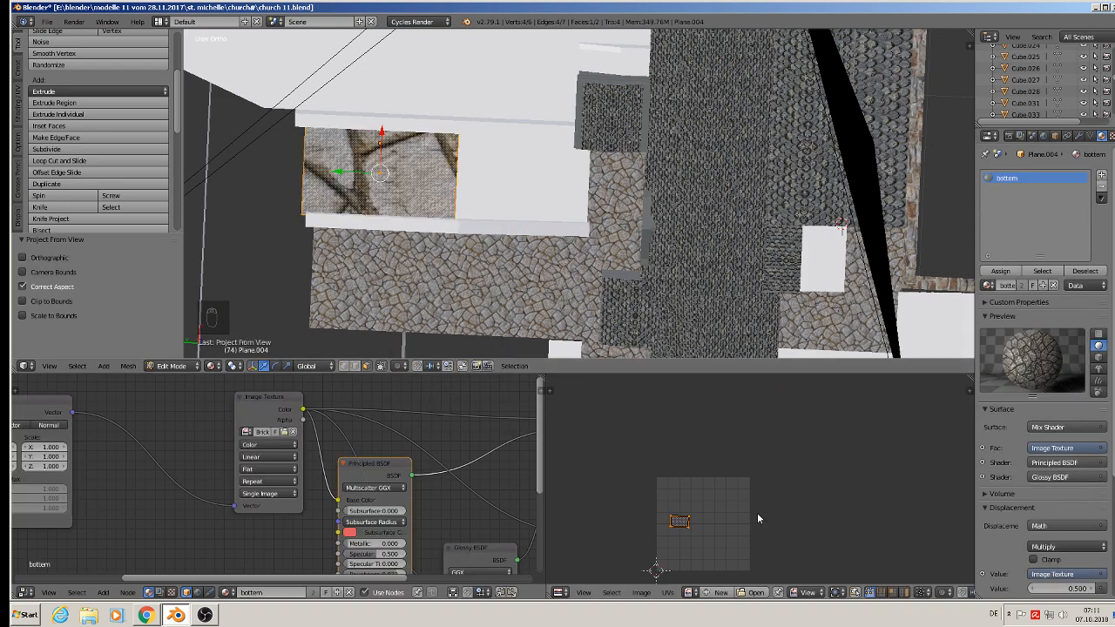
{"action": "key", "text": "s"}
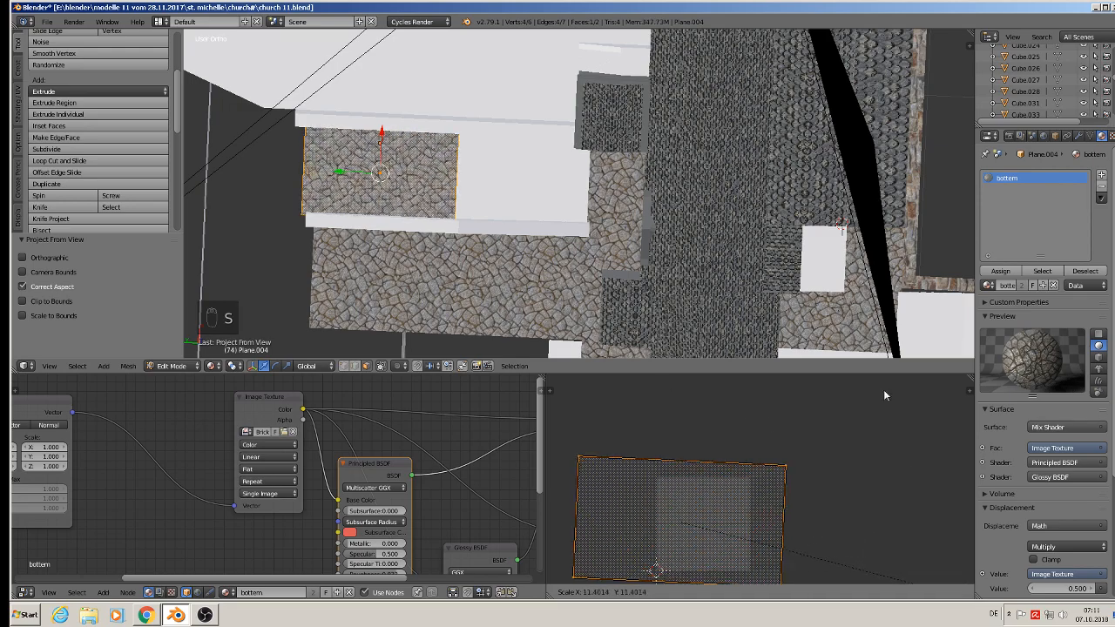
{"action": "left_click", "coordinate": [911, 398]}
{"action": "key", "text": "Tab"}
Select all faces of the long white wall behind the terrace and unwrap them with Smart UV Project at a 66 angle limit.
{"action": "middle_click_drag", "start_coordinate": [471, 166], "coordinate": [530, 122]}
{"action": "right_click", "coordinate": [483, 97]}
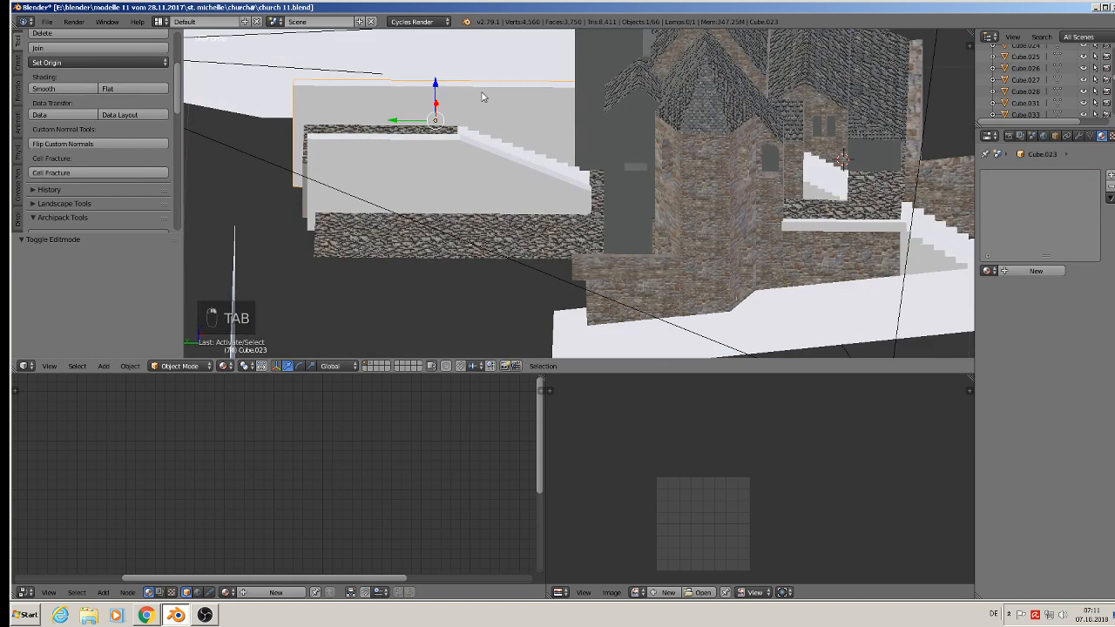
{"action": "key", "text": "a"}
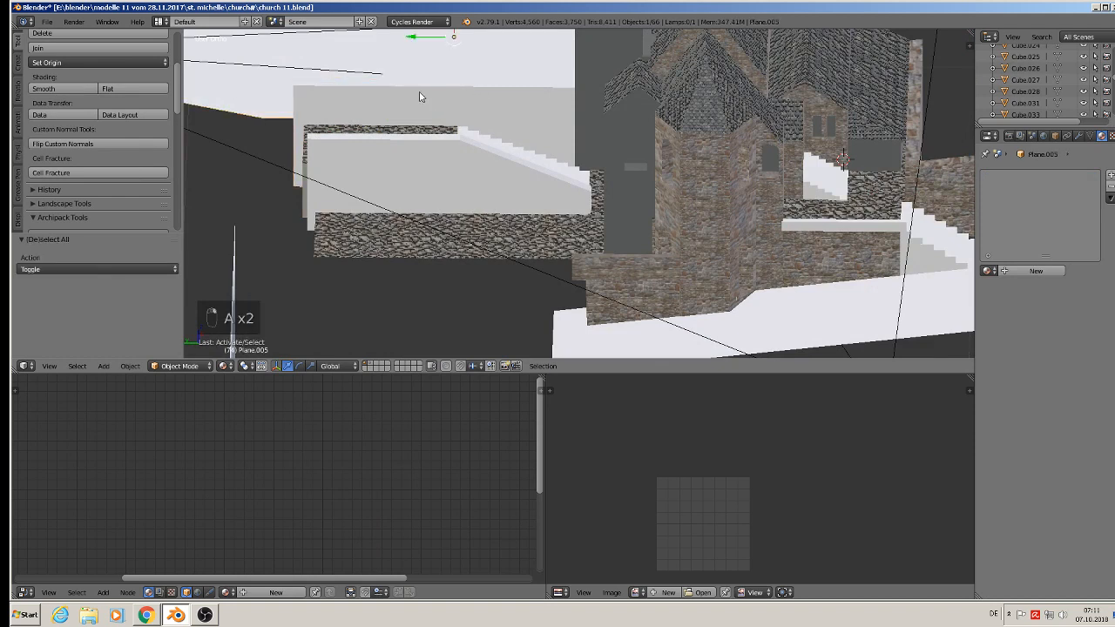
{"action": "key", "text": "Tab"}
{"action": "key", "text": "Tab"}
{"action": "right_click", "coordinate": [419, 92]}
{"action": "key", "text": "Tab"}
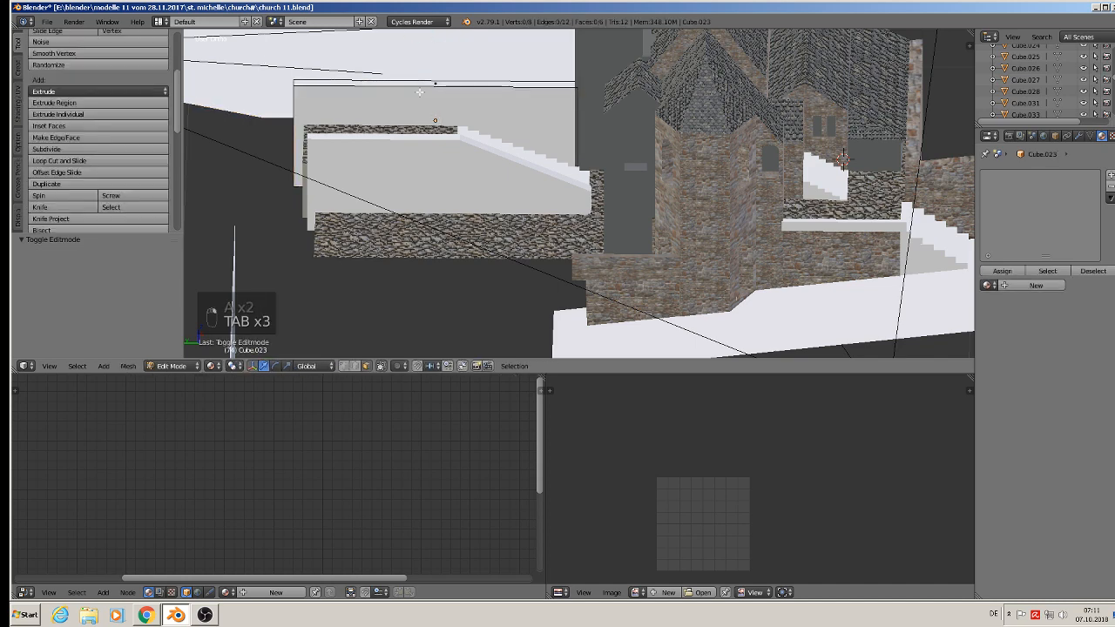
{"action": "key", "text": "a"}
{"action": "key", "text": "u"}
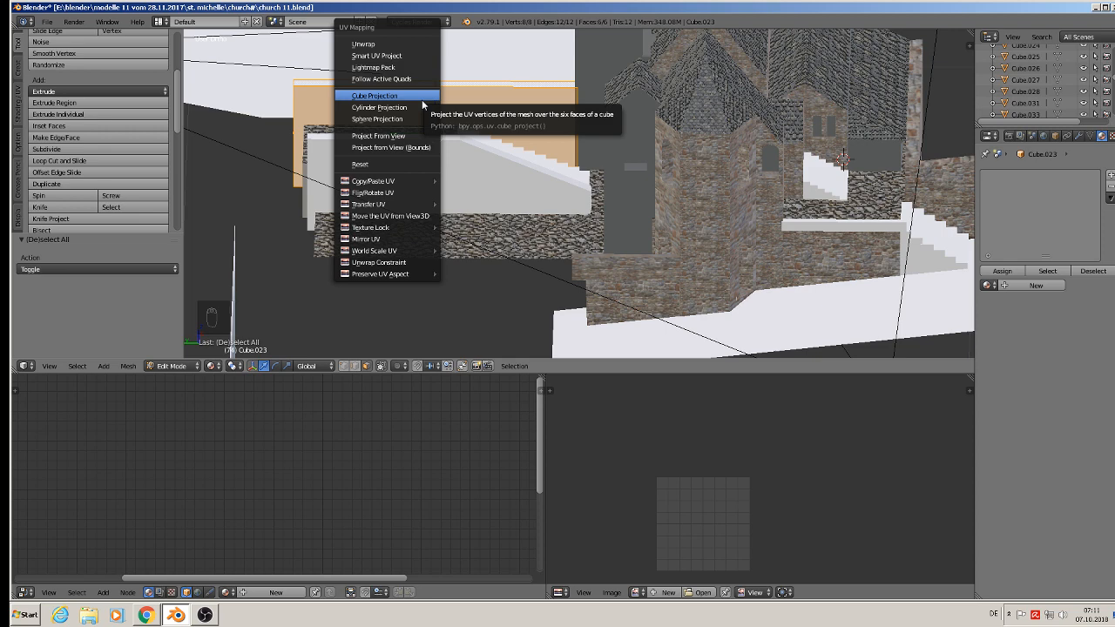
{"action": "left_click", "coordinate": [414, 56]}
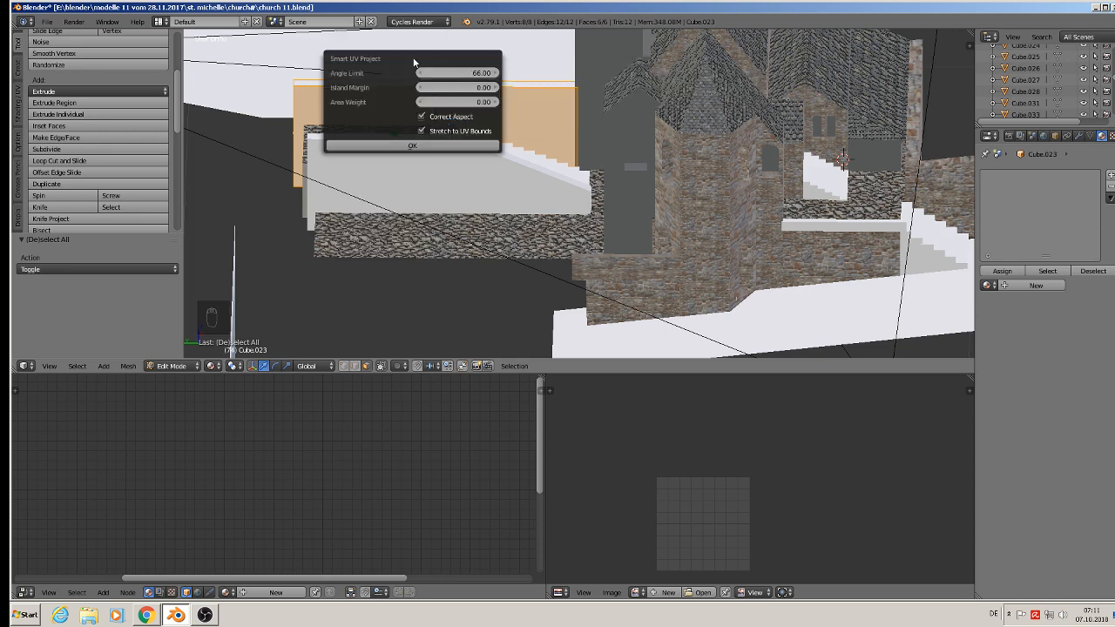
{"action": "left_click", "coordinate": [403, 146]}
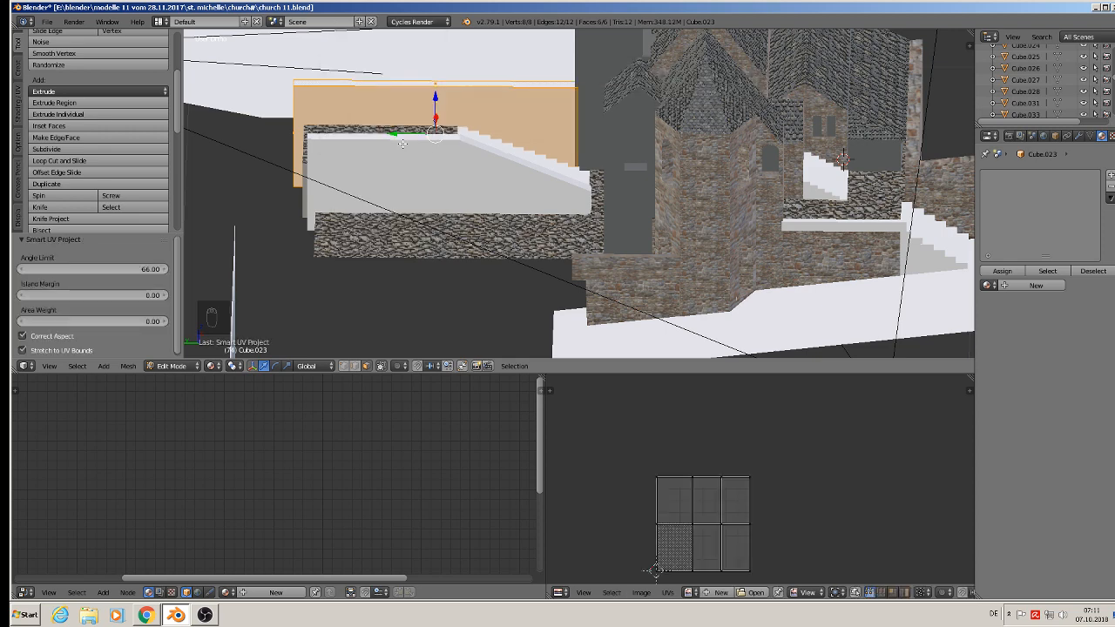
Assign the existing stonewallmaterial to the long wall behind the terrace.
{"action": "left_click", "coordinate": [986, 285]}
{"action": "scroll", "coordinate": [923, 349], "scroll_direction": "down", "scroll_amount": 3}
{"action": "left_click", "coordinate": [910, 392]}
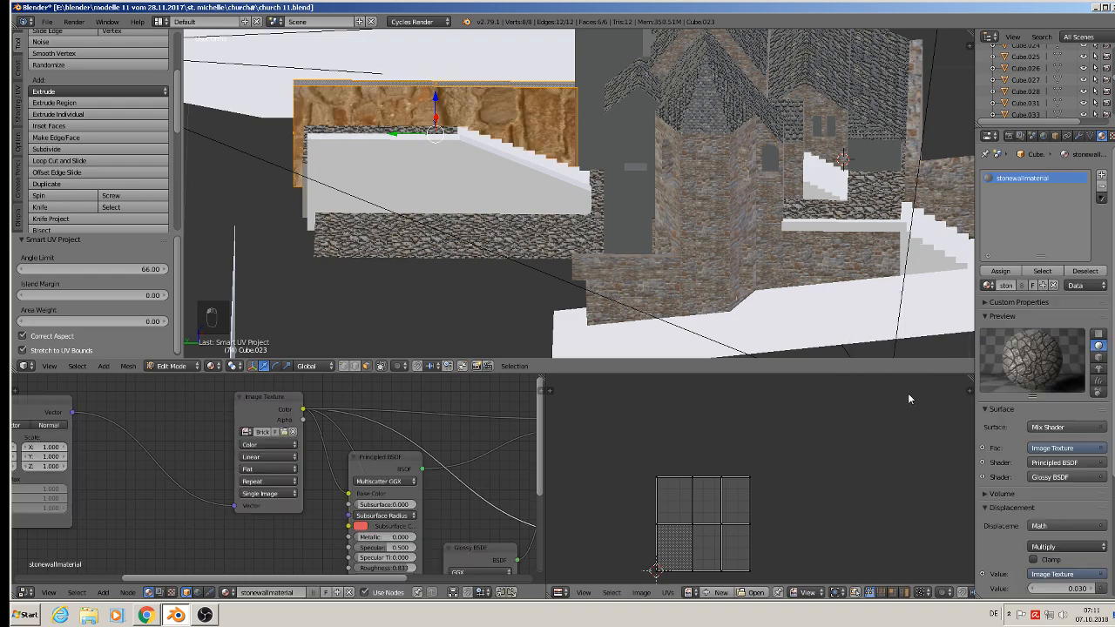
{"action": "middle_click_drag", "start_coordinate": [489, 153], "coordinate": [684, 331]}
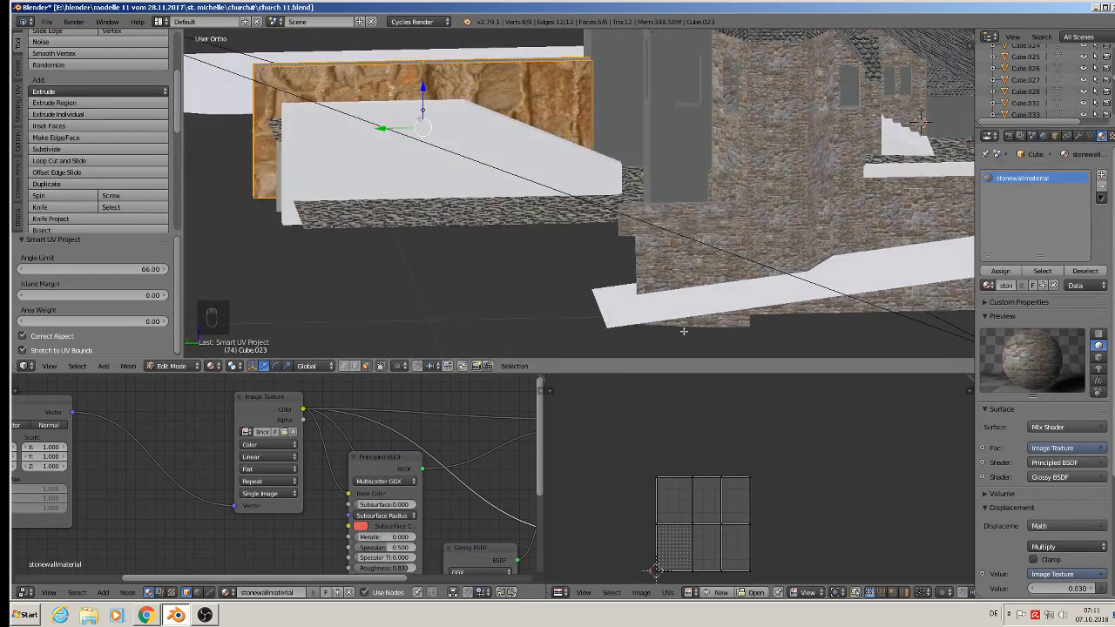
Rotate all UVs of the long wall by 90° and scale them up by about 5.88.
{"action": "key", "text": "a"}
{"action": "type", "text": "r"}
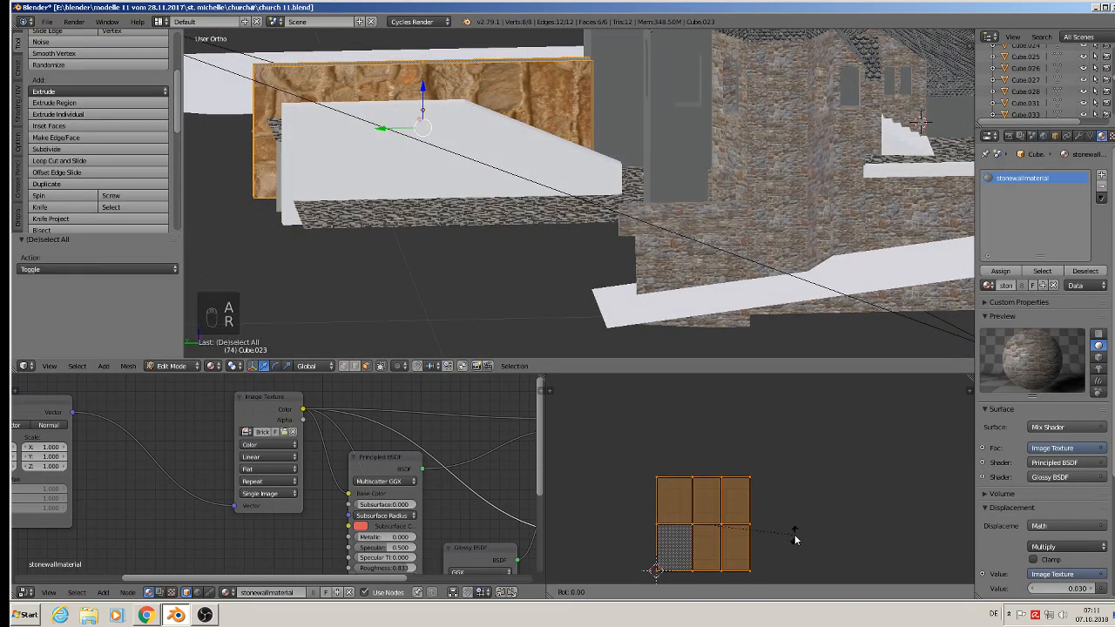
{"action": "type", "text": "90"}
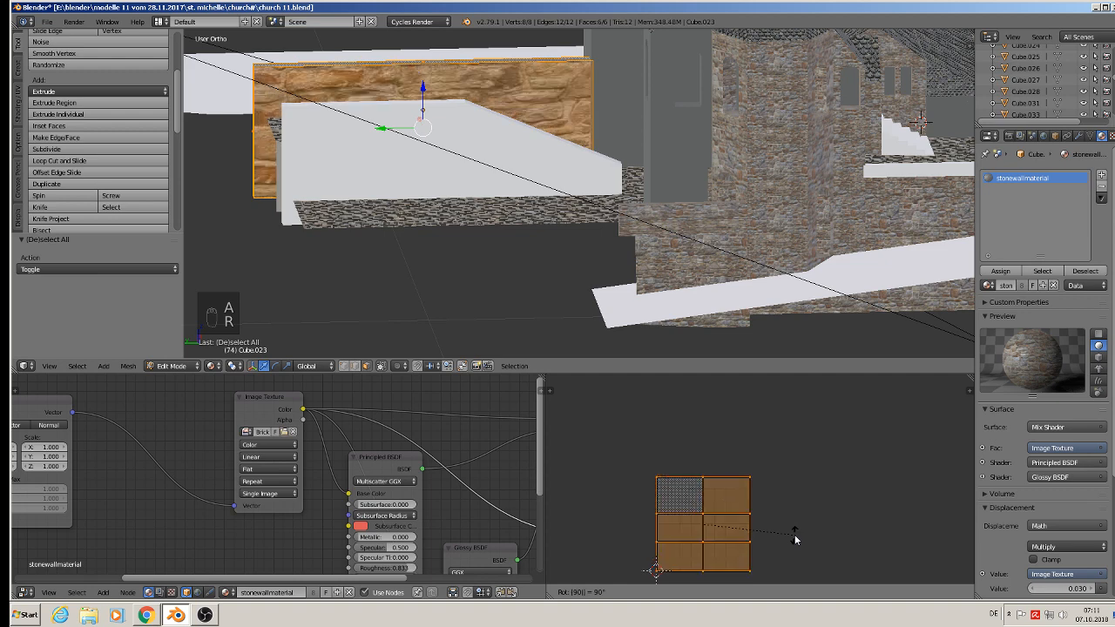
{"action": "key", "text": "Return"}
{"action": "key", "text": "s"}
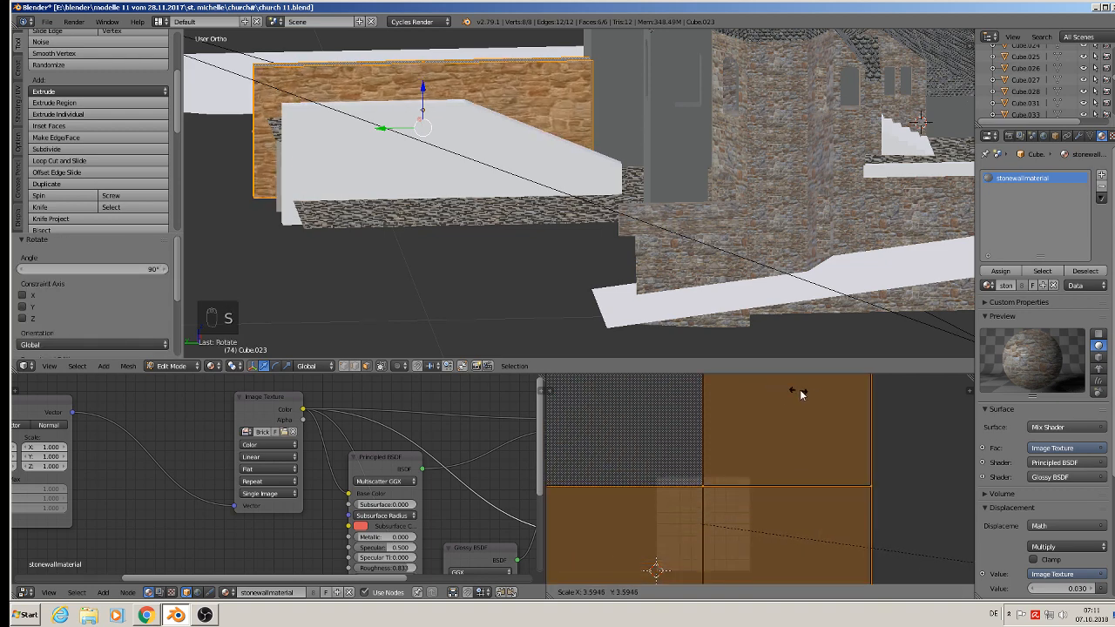
{"action": "left_click", "coordinate": [687, 520]}
{"action": "scroll", "coordinate": [423, 150], "scroll_direction": "up", "scroll_amount": 1}
Select the long wall's top face and narrow end face and rescale their UVs along X.
{"action": "middle_click_drag", "start_coordinate": [423, 150], "coordinate": [387, 78]}
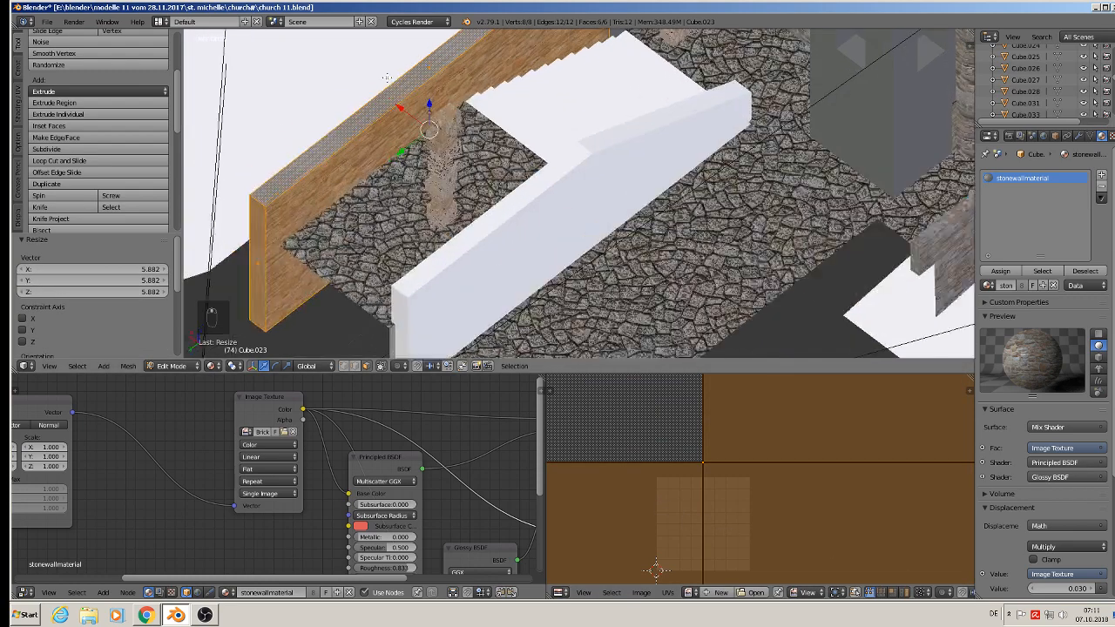
{"action": "right_click", "coordinate": [396, 84]}
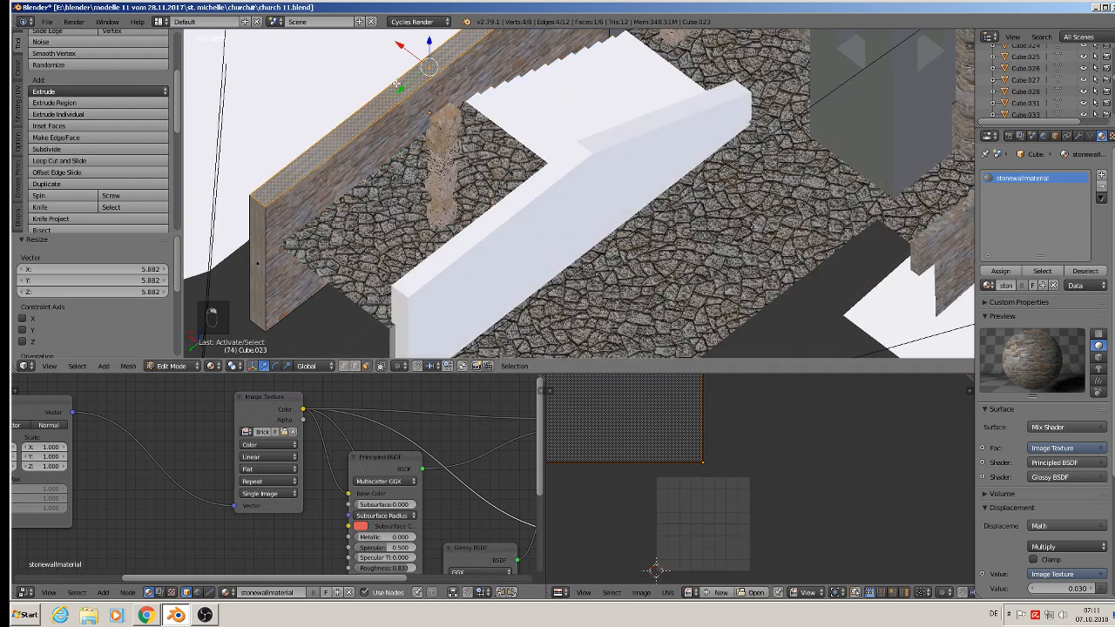
{"action": "right_click", "coordinate": [261, 220], "text": "shift"}
{"action": "middle_click_drag", "start_coordinate": [260, 220], "coordinate": [519, 61]}
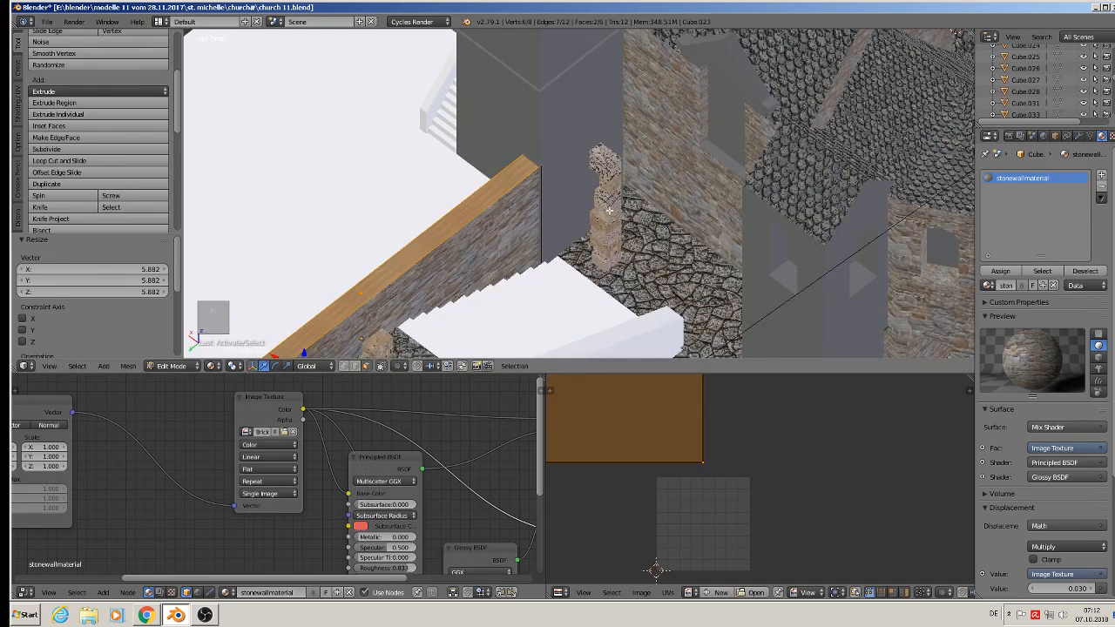
{"action": "middle_click_drag", "start_coordinate": [609, 210], "coordinate": [694, 154]}
{"action": "middle_click_drag", "start_coordinate": [658, 219], "coordinate": [817, 77], "text": "shift"}
{"action": "middle_click_drag", "start_coordinate": [783, 195], "coordinate": [749, 287]}
{"action": "key", "text": "s"}
{"action": "key", "text": "x"}
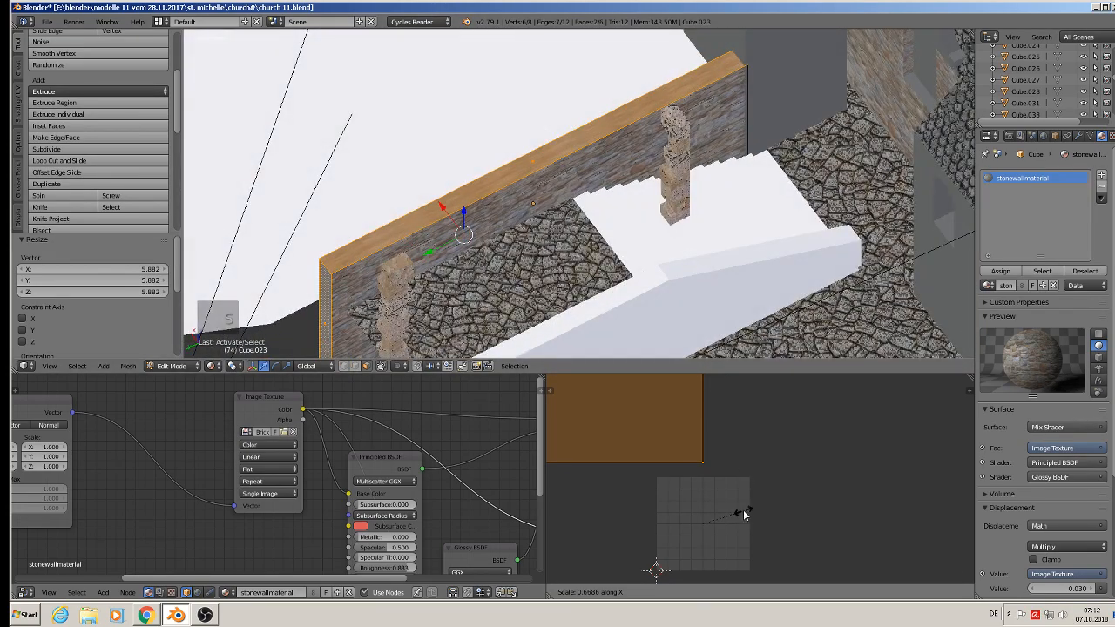
{"action": "left_click", "coordinate": [760, 514]}
Stretch the top and end face UVs by about 3.41 along Y, then shrink them uniformly by about 0.117 and 0.751.
{"action": "key", "text": "s"}
{"action": "key", "text": "y"}
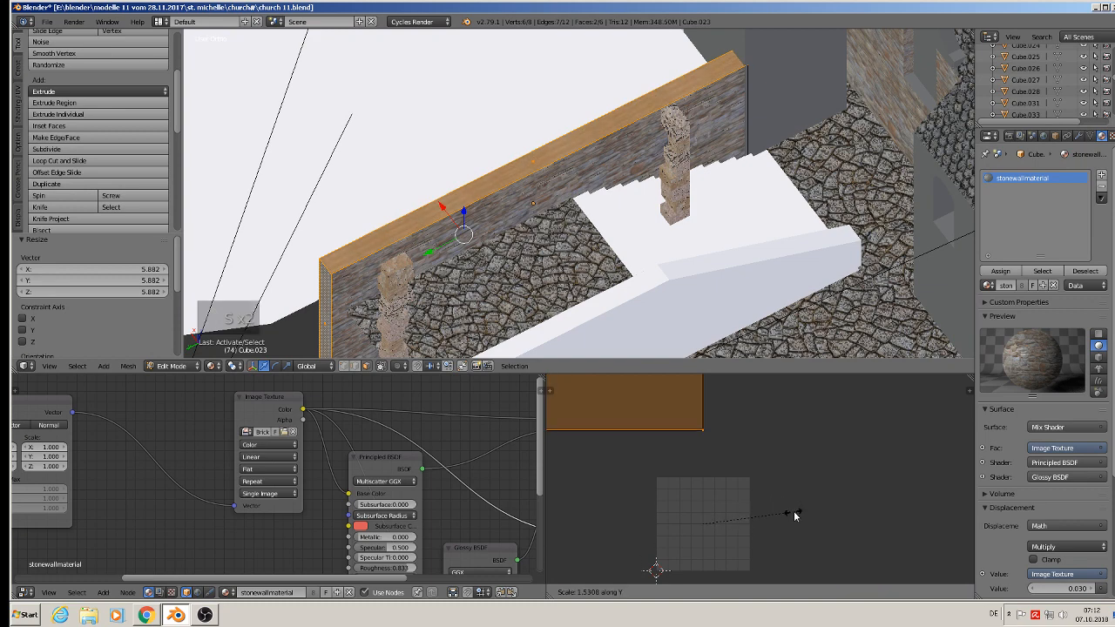
{"action": "left_click", "coordinate": [905, 511]}
{"action": "key", "text": "s"}
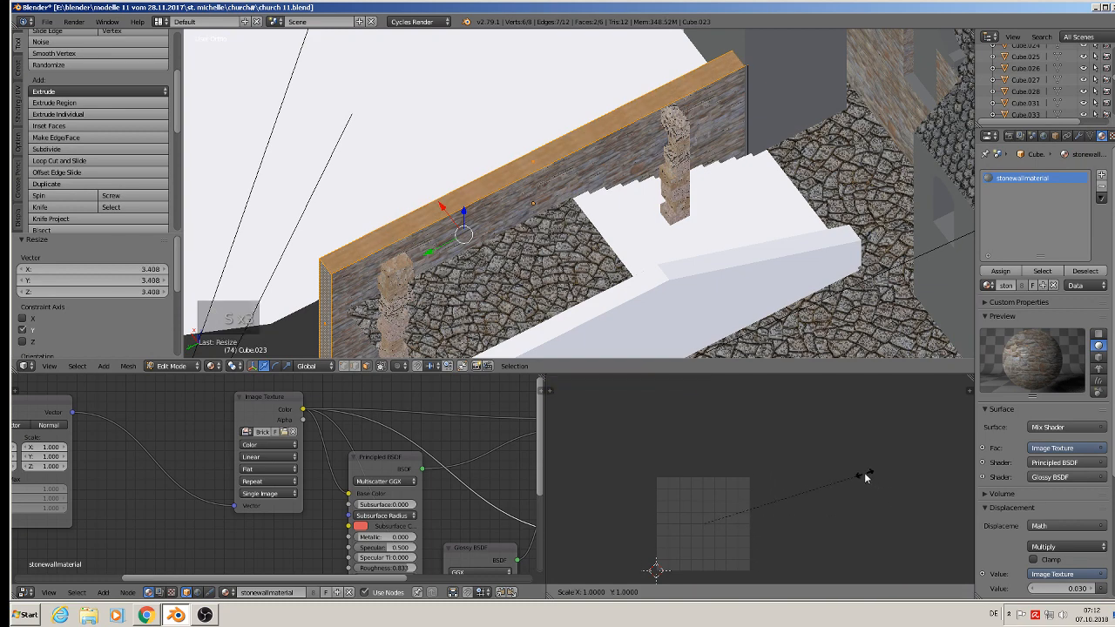
{"action": "left_click", "coordinate": [723, 523]}
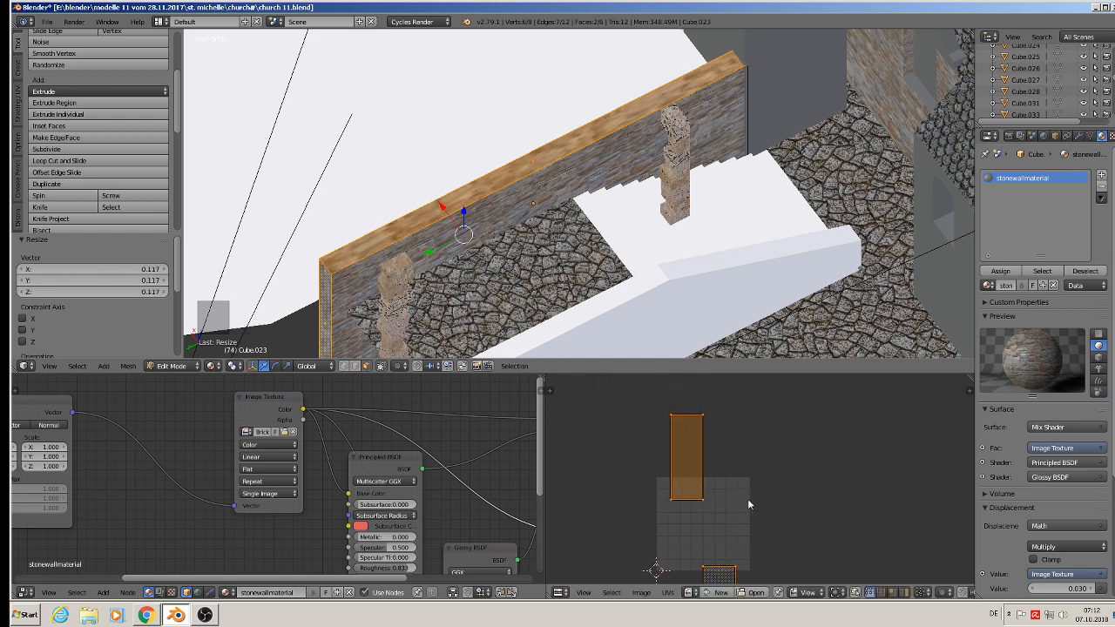
{"action": "key", "text": "s"}
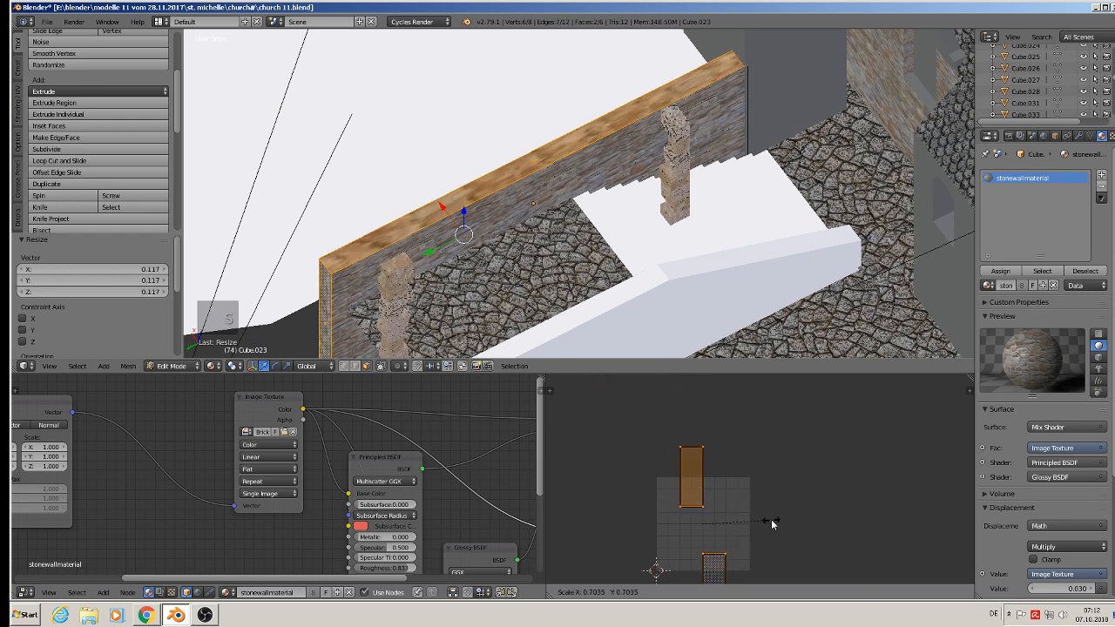
{"action": "left_click", "coordinate": [775, 519]}
Narrow the top and end face UVs to about 0.345 along X, lengthen them along Y, and leave Edit Mode.
{"action": "key", "text": "s"}
{"action": "key", "text": "x"}
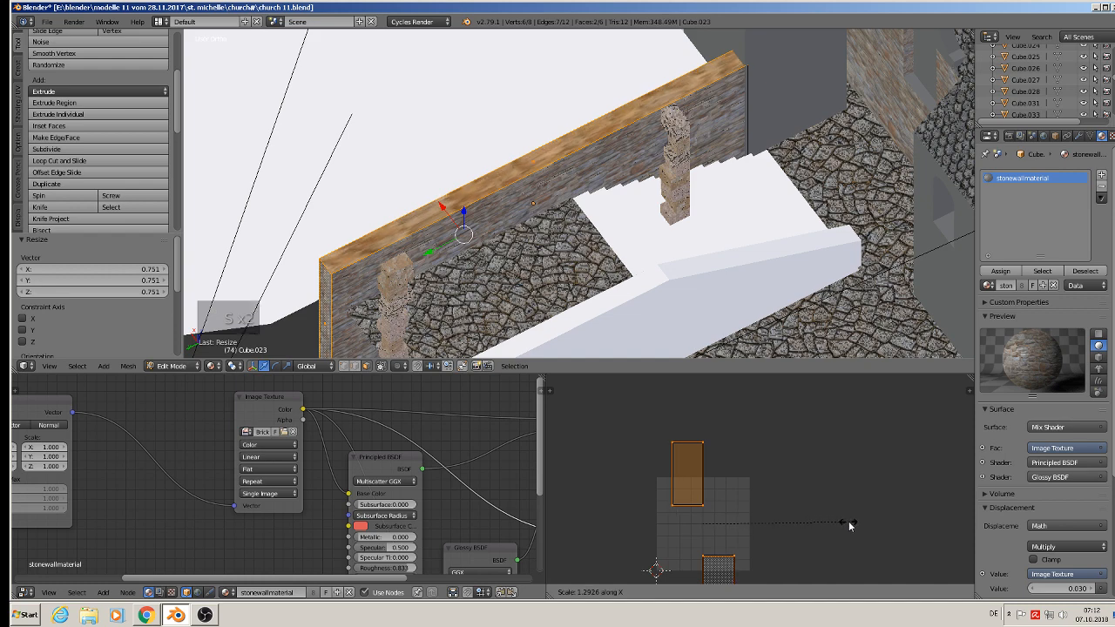
{"action": "left_click", "coordinate": [739, 516]}
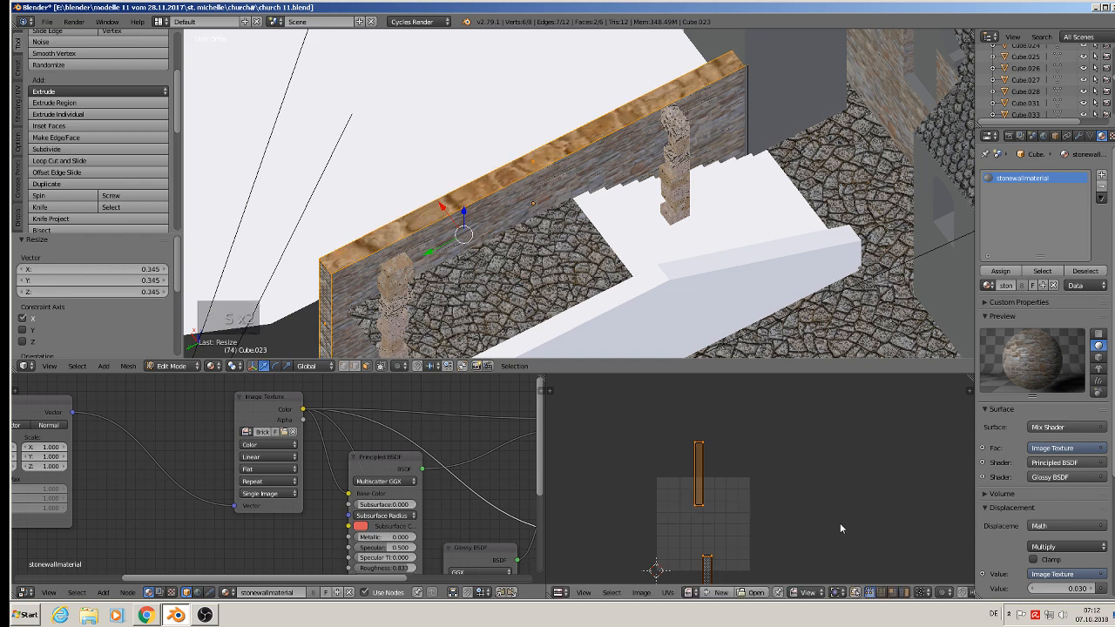
{"action": "key", "text": "s"}
{"action": "key", "text": "y"}
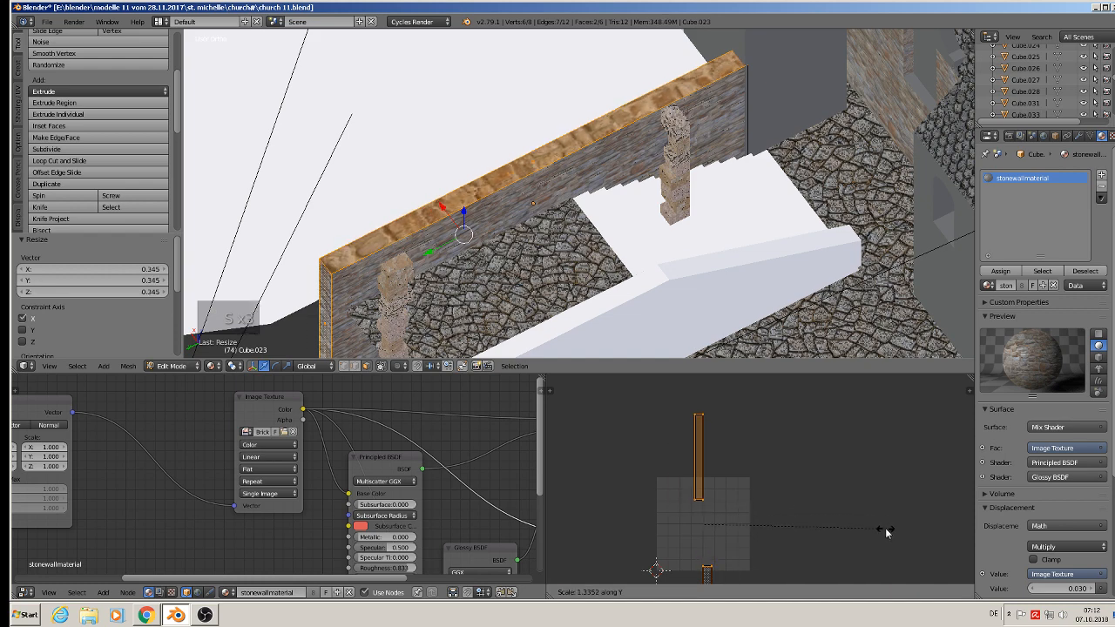
{"action": "left_click", "coordinate": [946, 558]}
{"action": "key", "text": "Tab"}
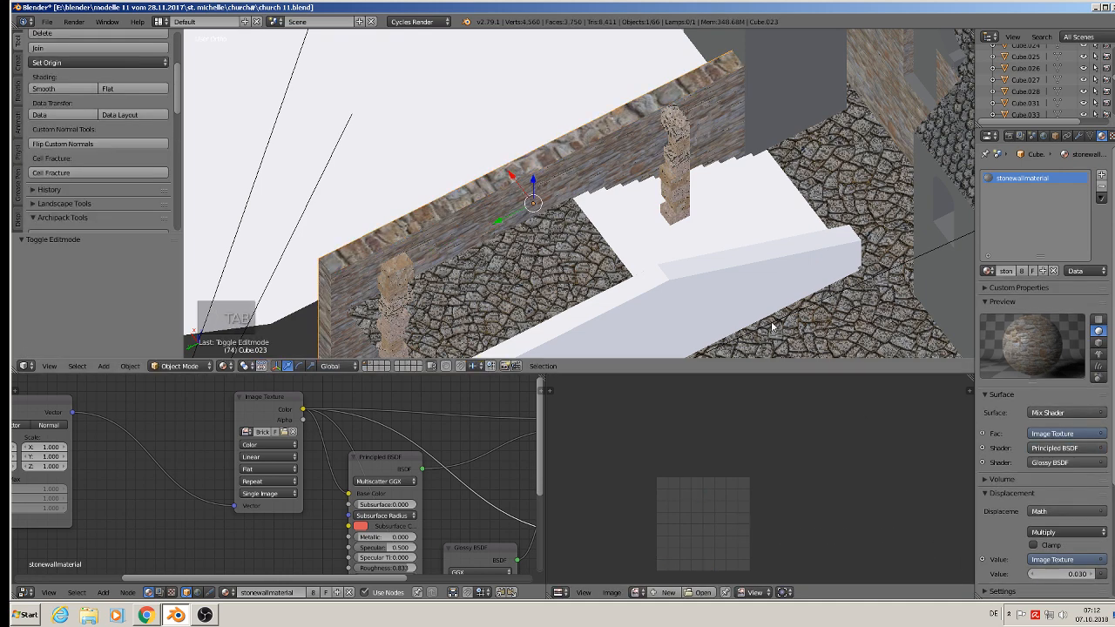
Select all faces of the white parapet wall beside the outdoor stairs and unwrap them with Smart UV Project at a 66 angle limit.
{"action": "middle_click_drag", "start_coordinate": [772, 325], "coordinate": [700, 292]}
{"action": "scroll", "coordinate": [701, 275], "scroll_direction": "down", "scroll_amount": 3}
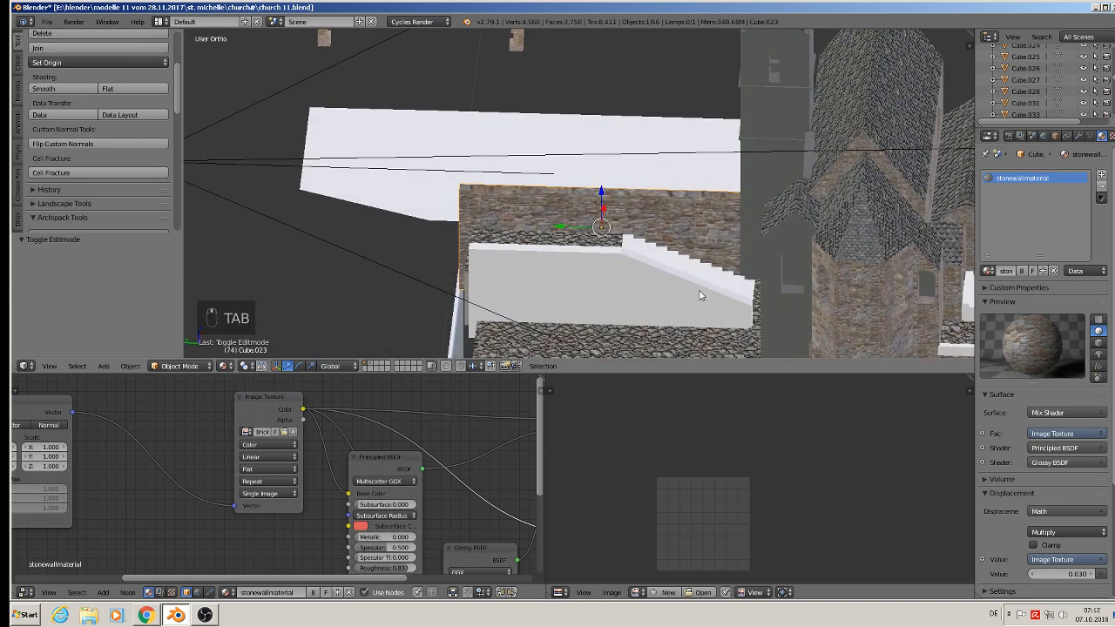
{"action": "right_click", "coordinate": [590, 261]}
{"action": "key", "text": "Tab"}
{"action": "key", "text": "a"}
{"action": "key", "text": "a"}
{"action": "key", "text": "a"}
{"action": "key", "text": "a"}
{"action": "key", "text": "a"}
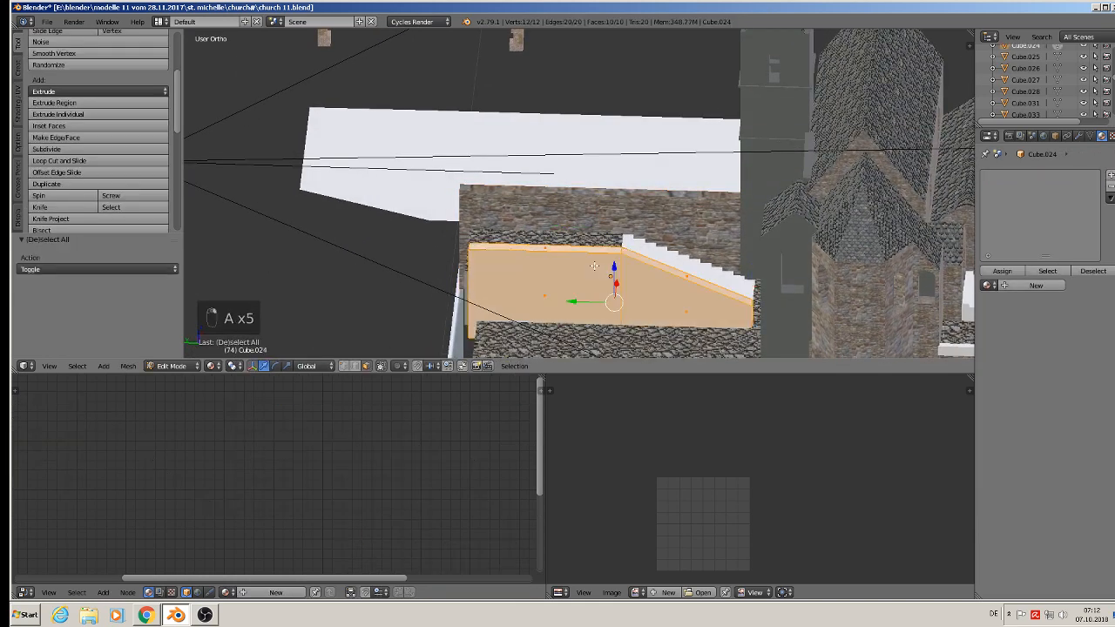
{"action": "key", "text": "u"}
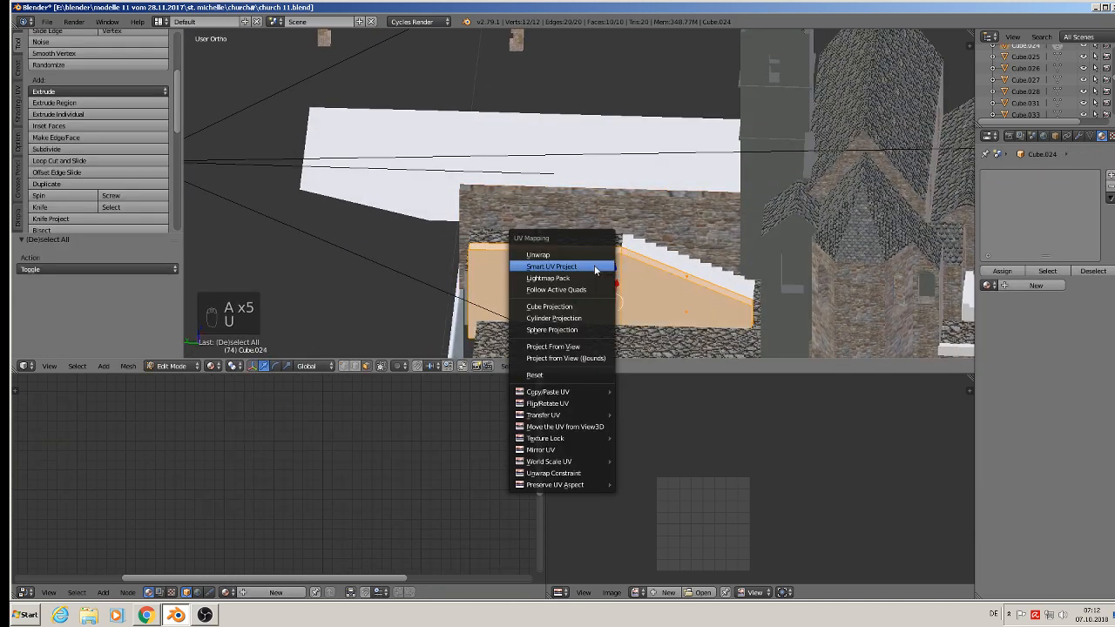
{"action": "left_click", "coordinate": [595, 265]}
{"action": "left_click", "coordinate": [592, 352]}
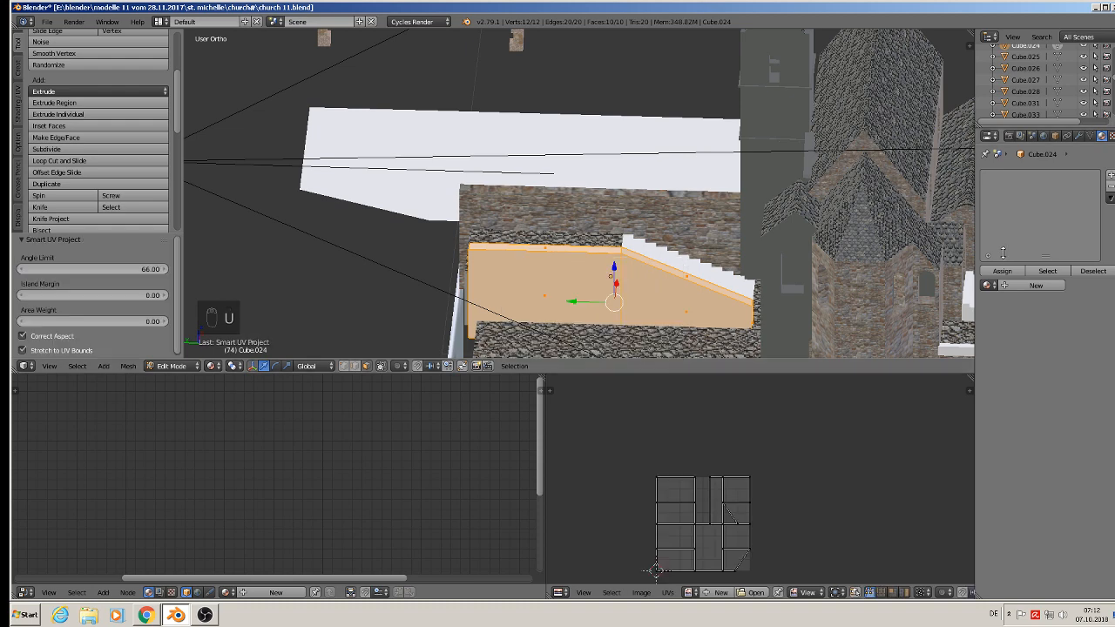
Give the stair parapet wall the existing stonewallmaterial.
{"action": "left_click", "coordinate": [994, 286]}
{"action": "left_click", "coordinate": [973, 303]}
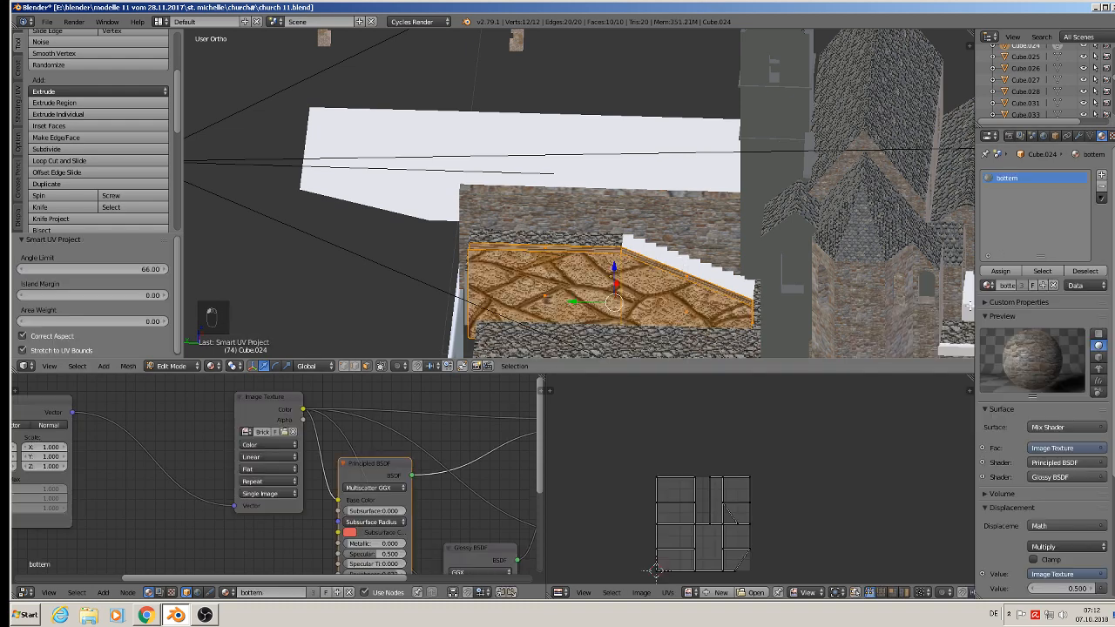
{"action": "left_click", "coordinate": [988, 287]}
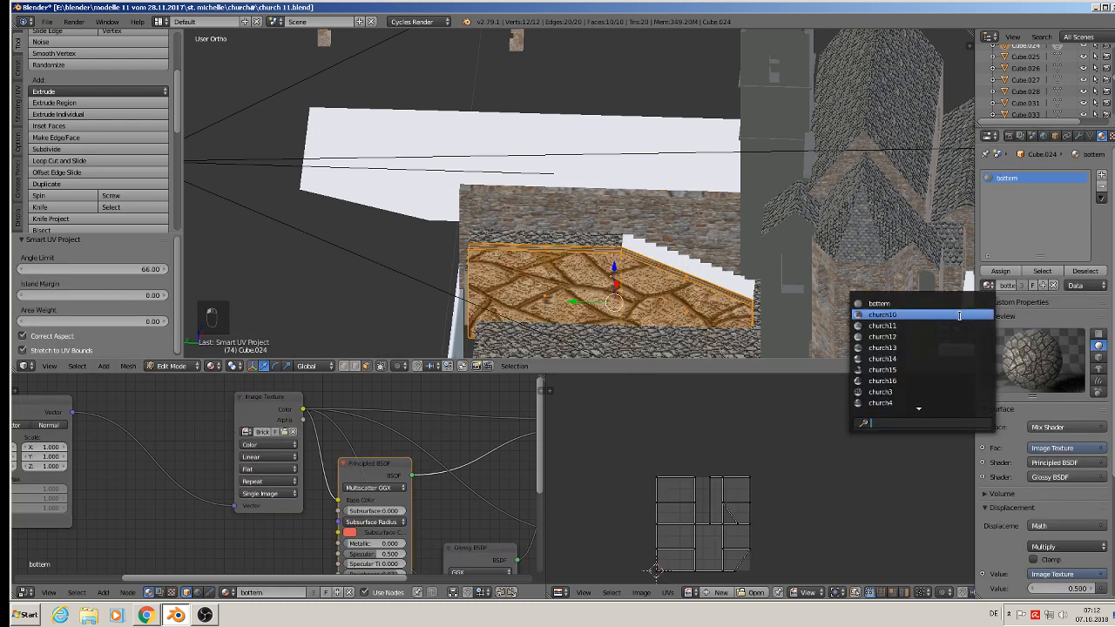
{"action": "left_click", "coordinate": [921, 392]}
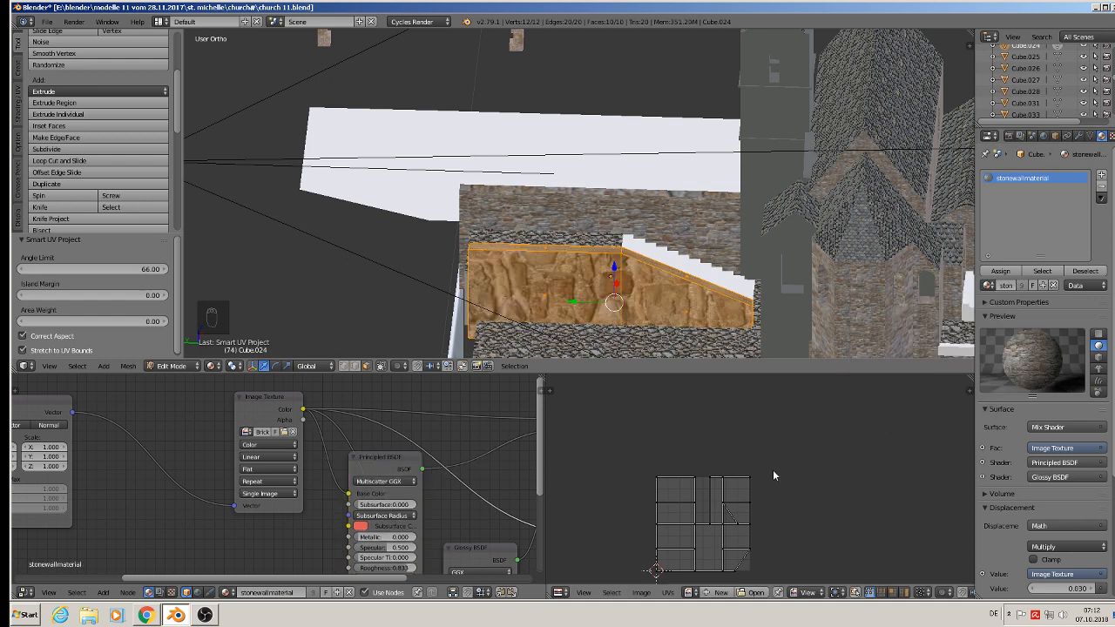
Rotate all UVs of the stair parapet by 90° and scale them up by about 4.21.
{"action": "key", "text": "a"}
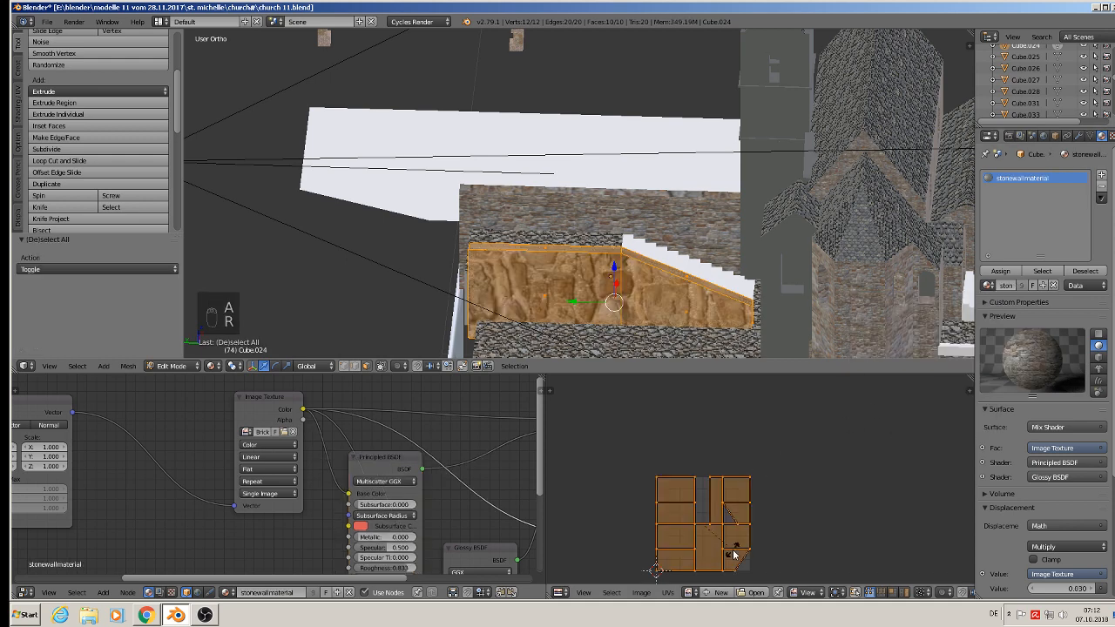
{"action": "left_click", "coordinate": [726, 552]}
{"action": "key", "text": "s"}
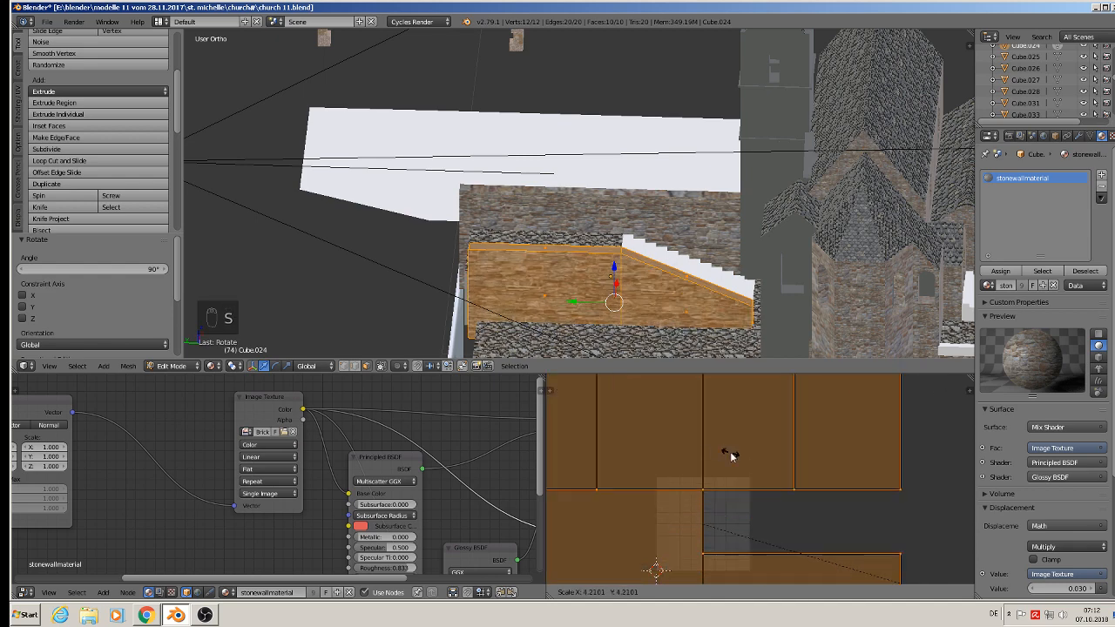
{"action": "left_click", "coordinate": [731, 457]}
{"action": "scroll", "coordinate": [627, 261], "scroll_direction": "up", "scroll_amount": 3}
{"action": "key", "text": "g"}
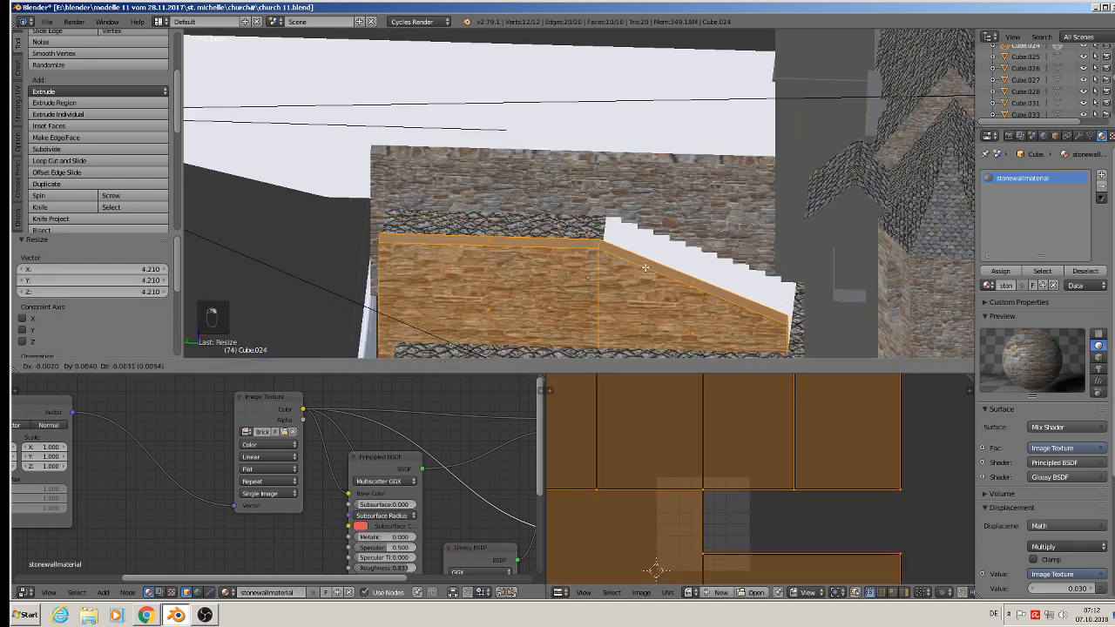
{"action": "right_click", "coordinate": [646, 266]}
Select the parapet's top faces and narrow end face and scale their UVs by about 0.053 along X and 0.418 along Y.
{"action": "right_click", "coordinate": [652, 261]}
{"action": "right_click", "coordinate": [527, 234], "text": "shift"}
{"action": "middle_click_drag", "start_coordinate": [502, 261], "coordinate": [635, 257]}
{"action": "right_click", "coordinate": [527, 323], "text": "shift"}
{"action": "scroll", "coordinate": [552, 289], "scroll_direction": "up", "scroll_amount": 3}
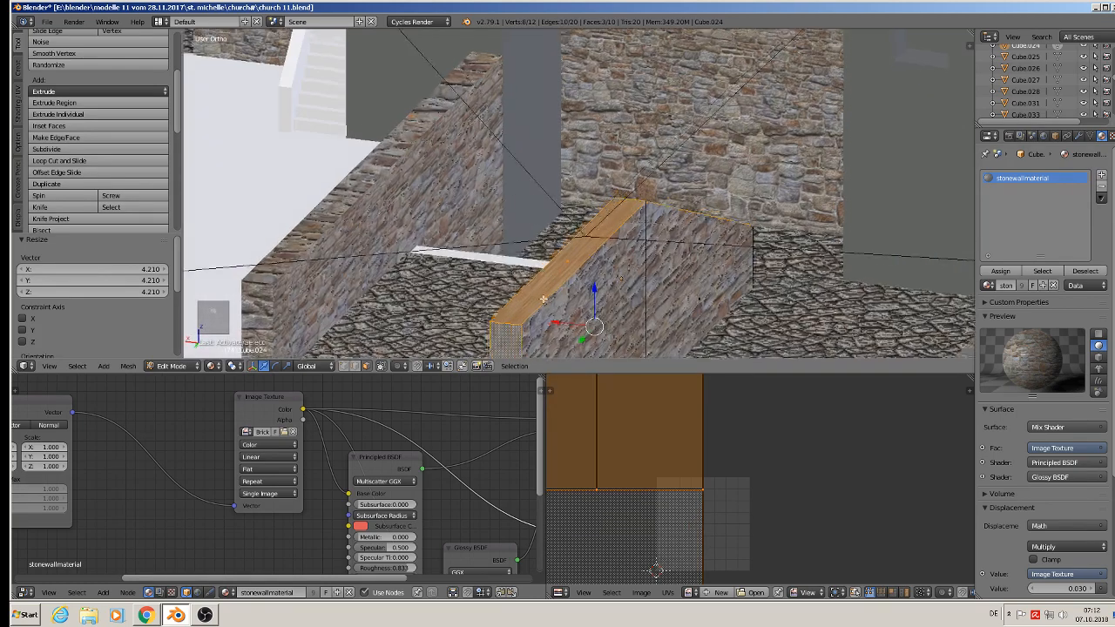
{"action": "middle_click_drag", "start_coordinate": [547, 297], "coordinate": [554, 281]}
{"action": "key", "text": "s"}
{"action": "key", "text": "x"}
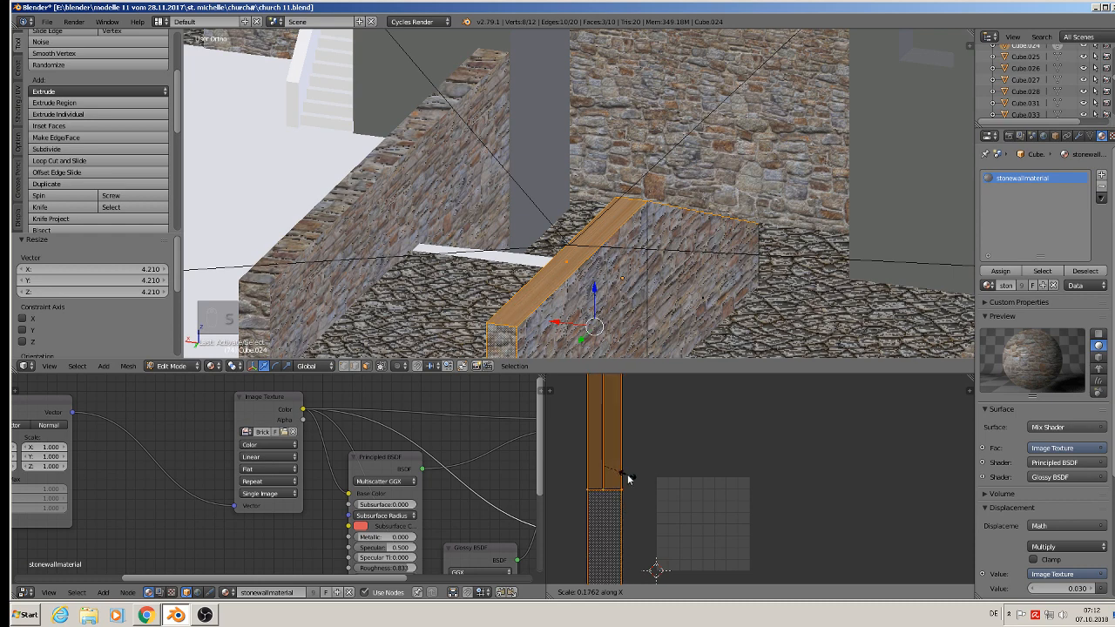
{"action": "left_click", "coordinate": [607, 478]}
{"action": "key", "text": "s"}
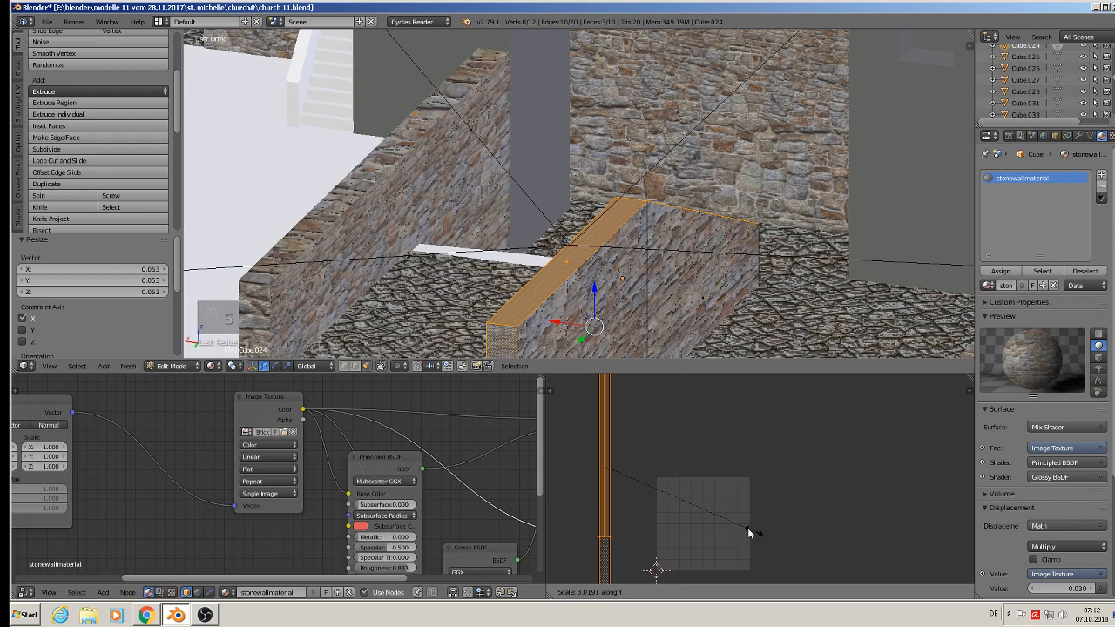
{"action": "left_click", "coordinate": [627, 464]}
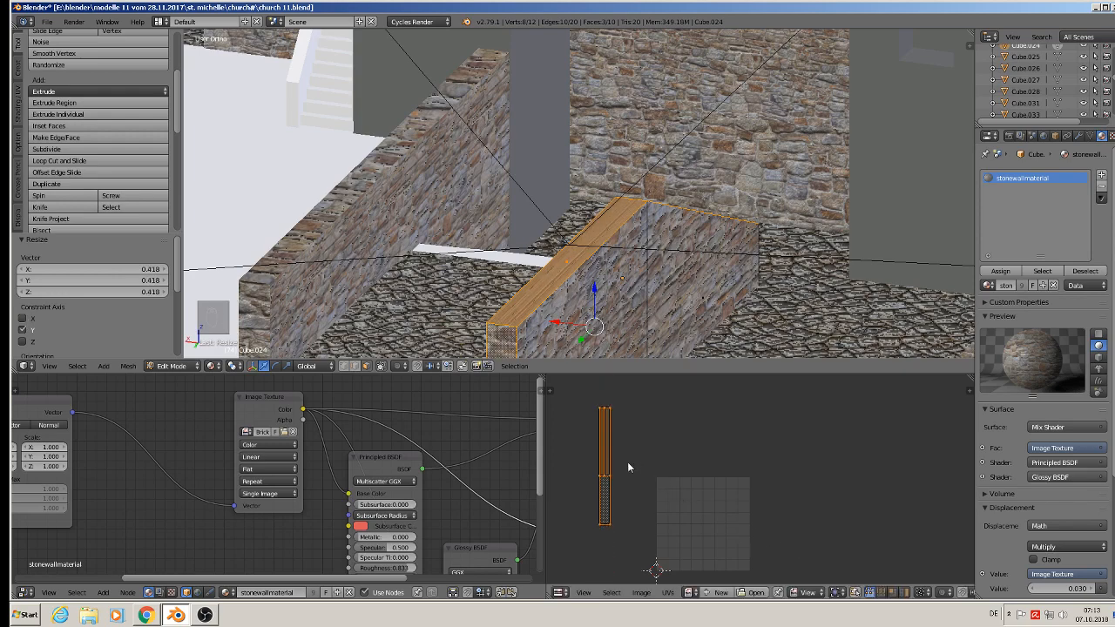
Select only the parapet's flat and sloped top faces and scale their UVs by about 64.5 along X.
{"action": "right_click", "coordinate": [629, 235]}
{"action": "middle_click_drag", "start_coordinate": [696, 220], "coordinate": [693, 269]}
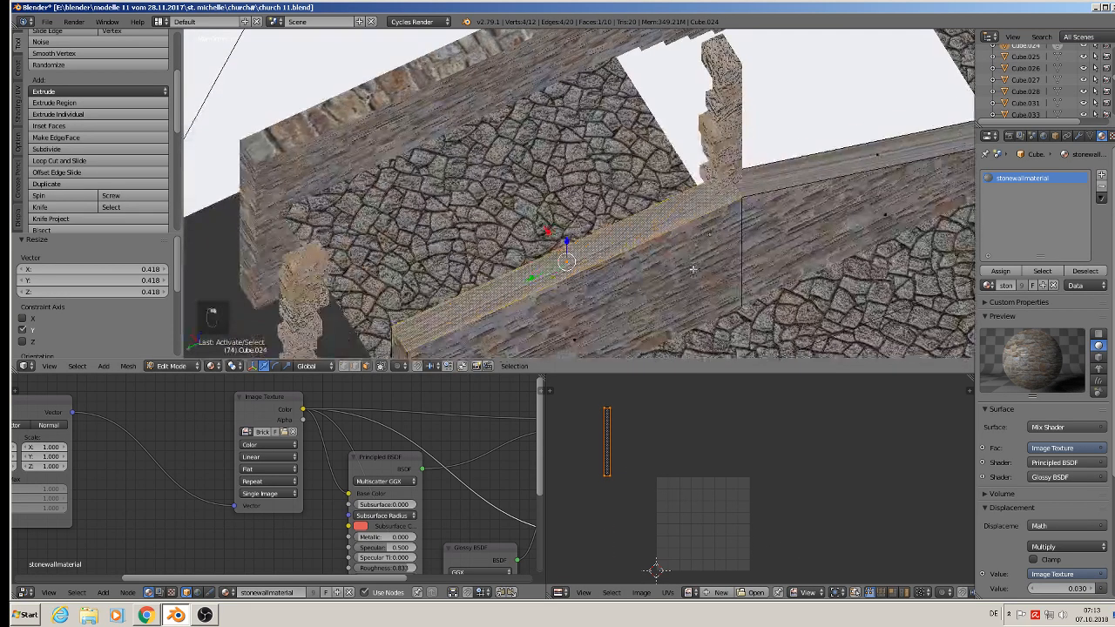
{"action": "right_click", "coordinate": [830, 175], "text": "shift"}
{"action": "key", "text": "s"}
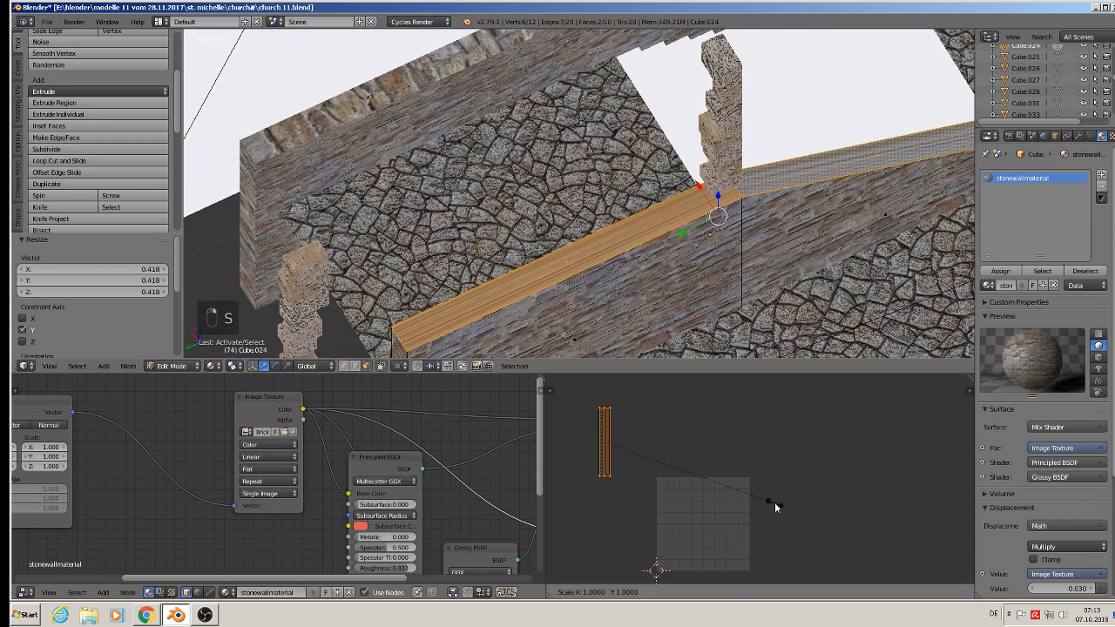
{"action": "key", "text": "x"}
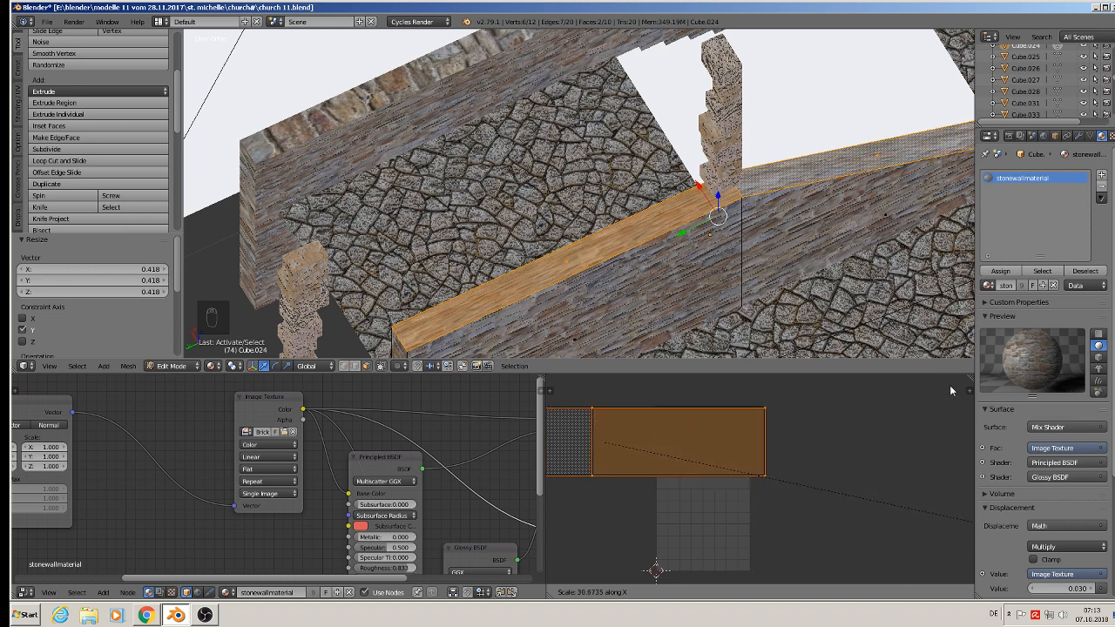
{"action": "left_click", "coordinate": [900, 420]}
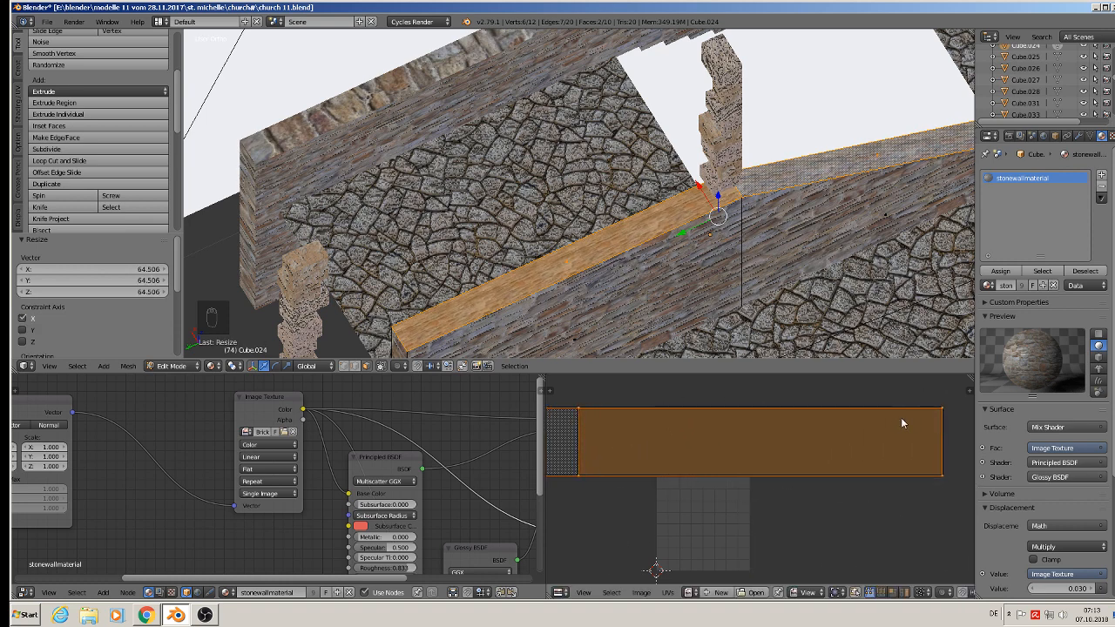
Scale the UVs of the stair parapet's top faces by 0.2 along Y and rotate them by 90°.
{"action": "key", "text": "s"}
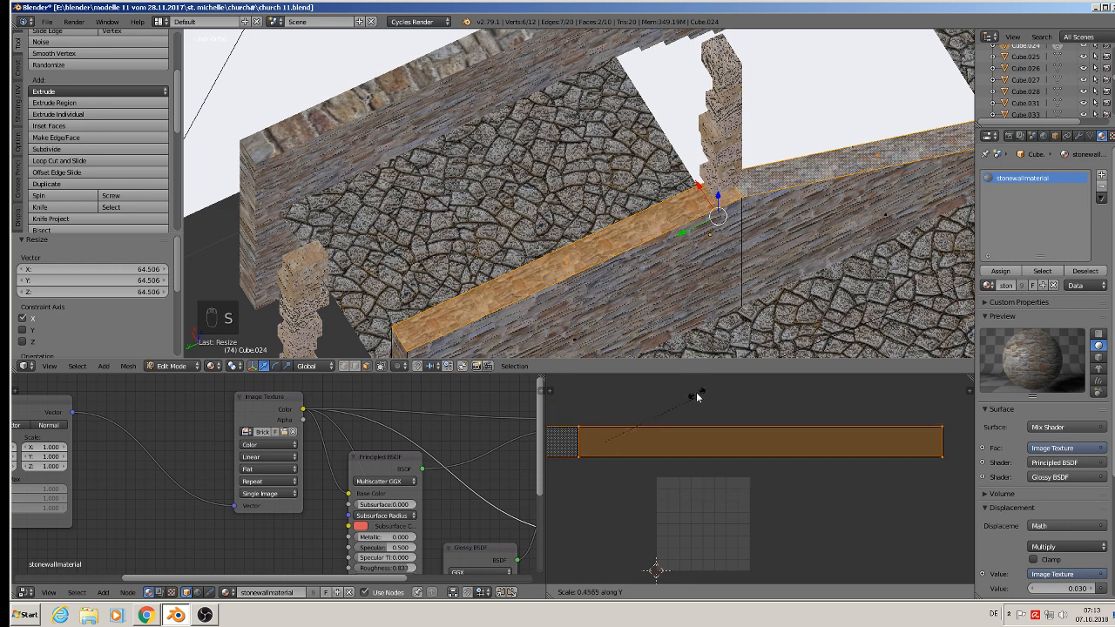
{"action": "type", "text": ".2"}
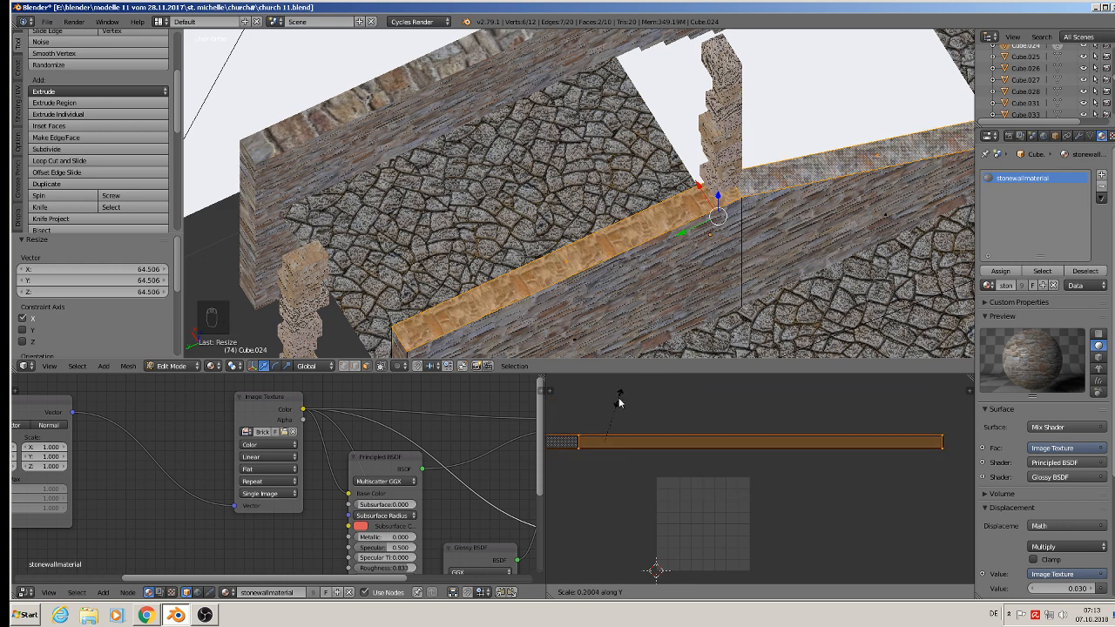
{"action": "key", "text": "Return"}
{"action": "type", "text": "r90"}
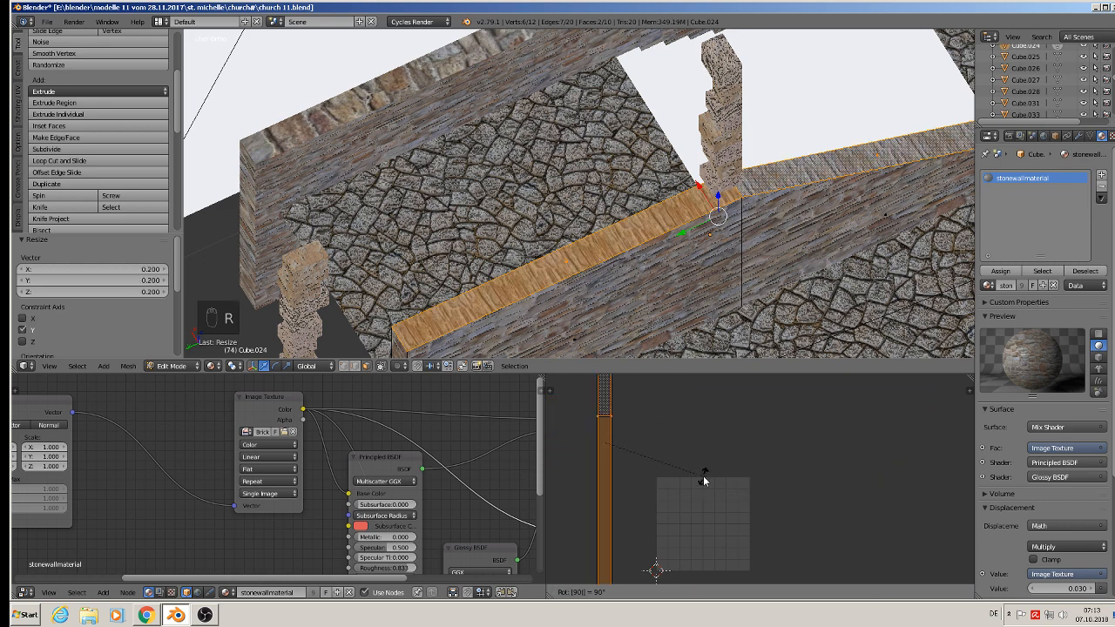
{"action": "key", "text": "Return"}
Scale the top faces' UVs by about 2.67 along X, and by about 0.63 overall.
{"action": "key", "text": "s"}
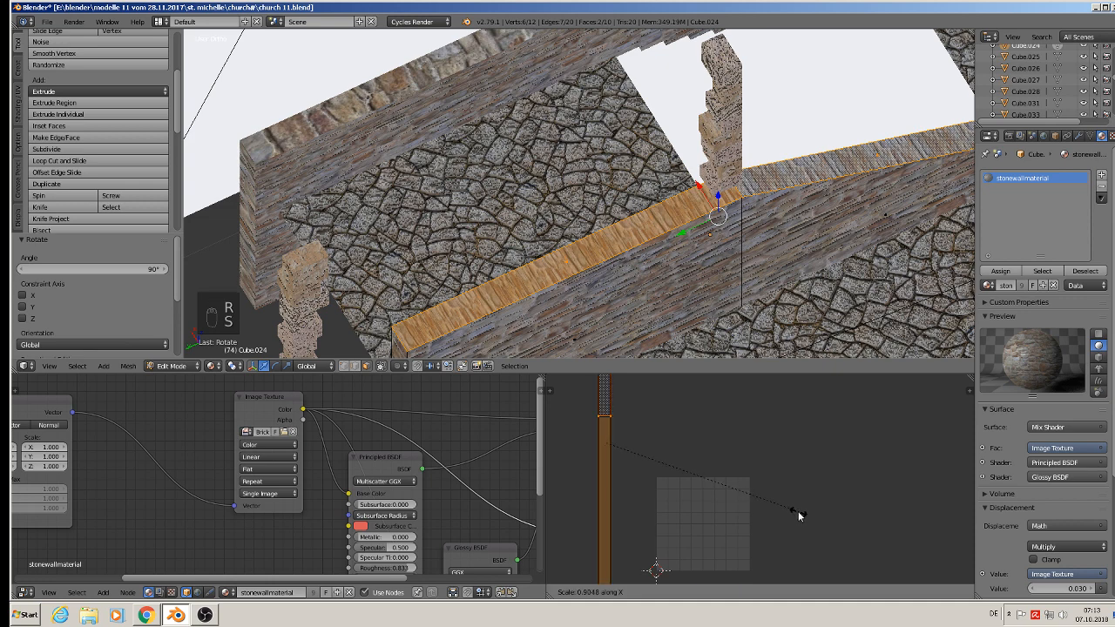
{"action": "left_click", "coordinate": [766, 427]}
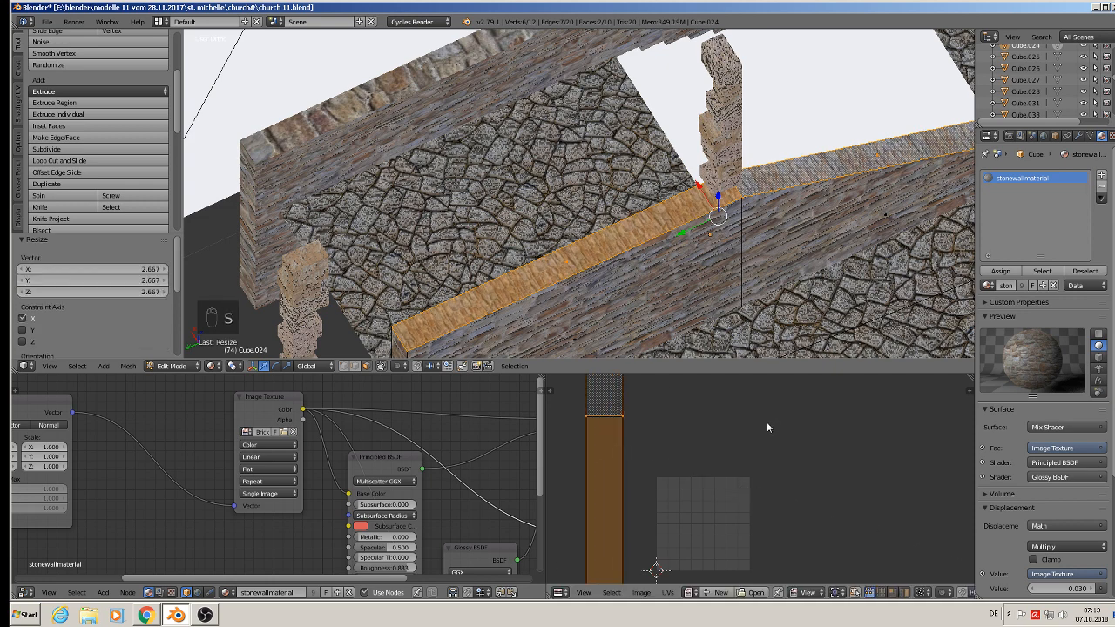
{"action": "key", "text": "s"}
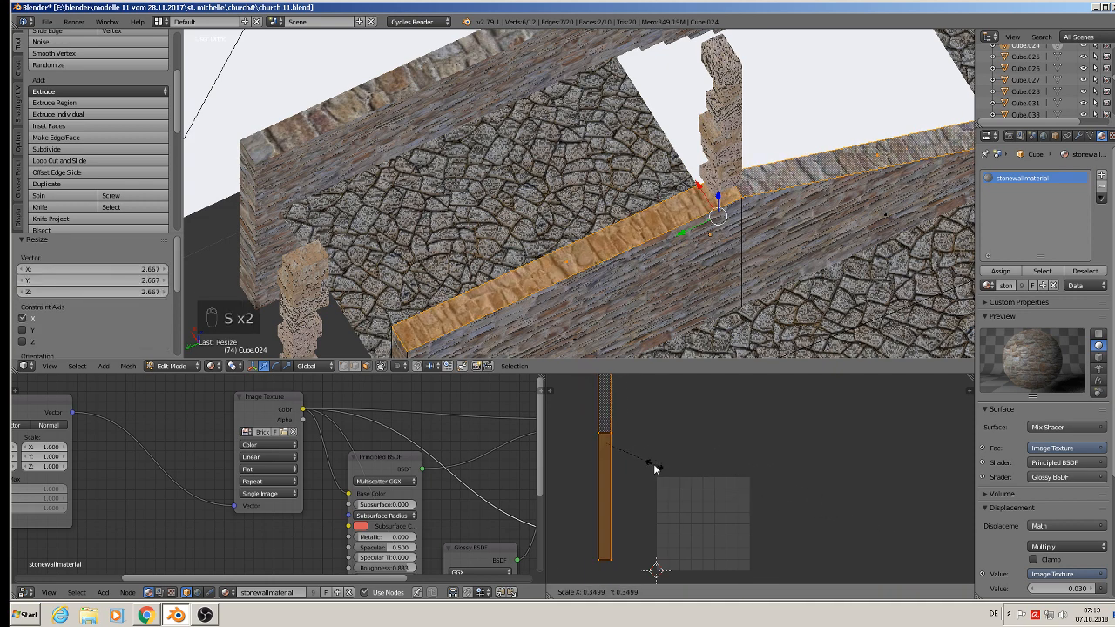
{"action": "left_click", "coordinate": [662, 380]}
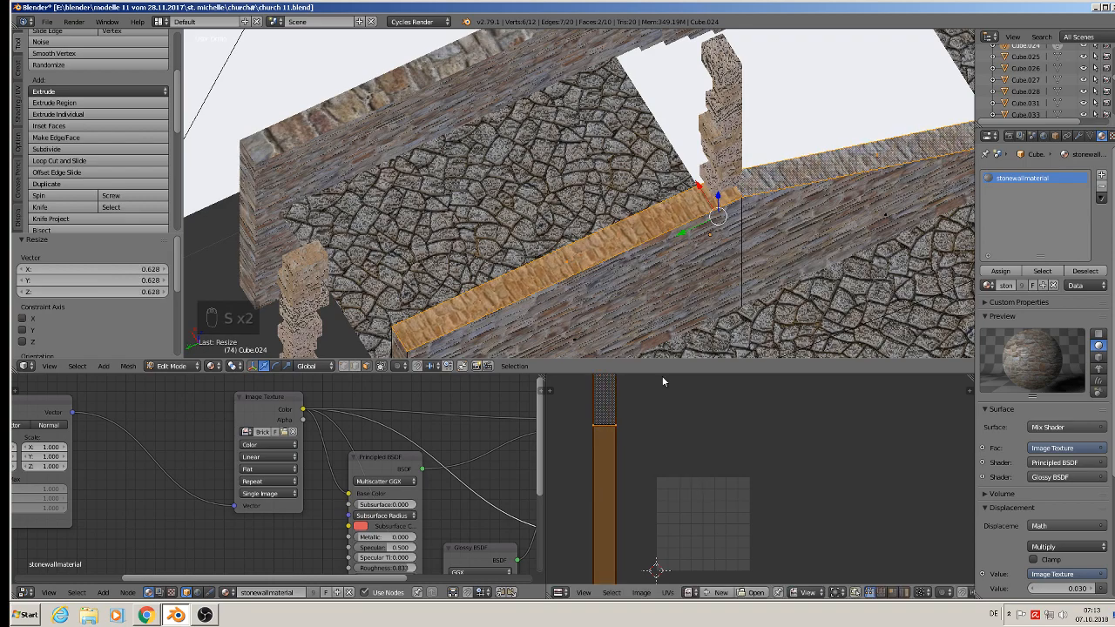
Return to Object Mode and save the blend file.
{"action": "scroll", "coordinate": [623, 217], "scroll_direction": "down", "scroll_amount": 2}
{"action": "key", "text": "Tab"}
{"action": "middle_click_drag", "start_coordinate": [623, 217], "coordinate": [599, 259]}
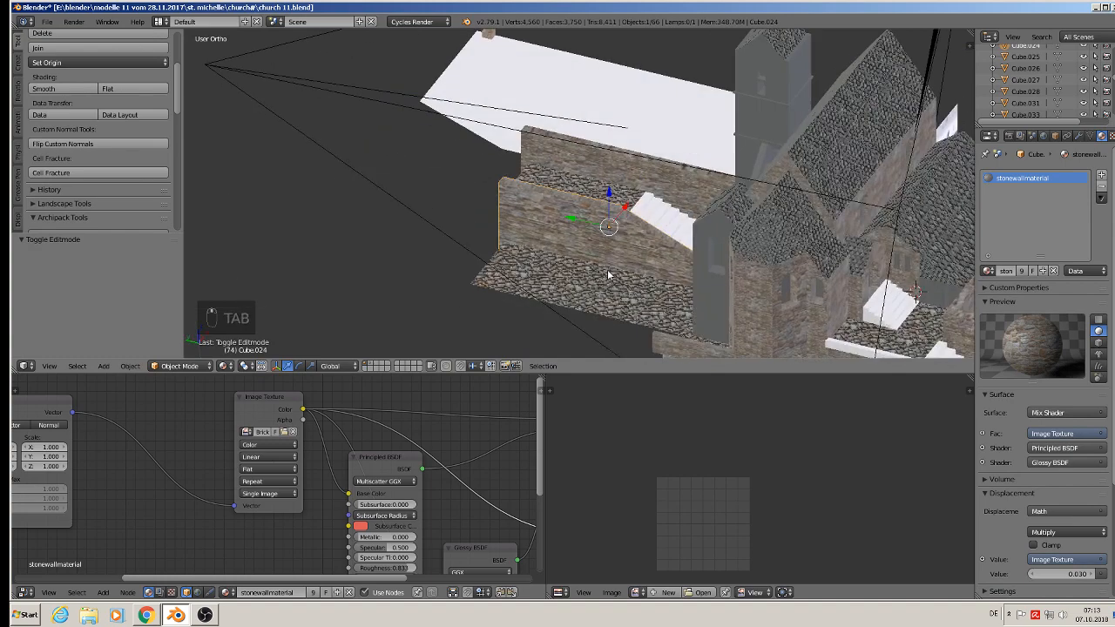
{"action": "left_click", "coordinate": [47, 21]}
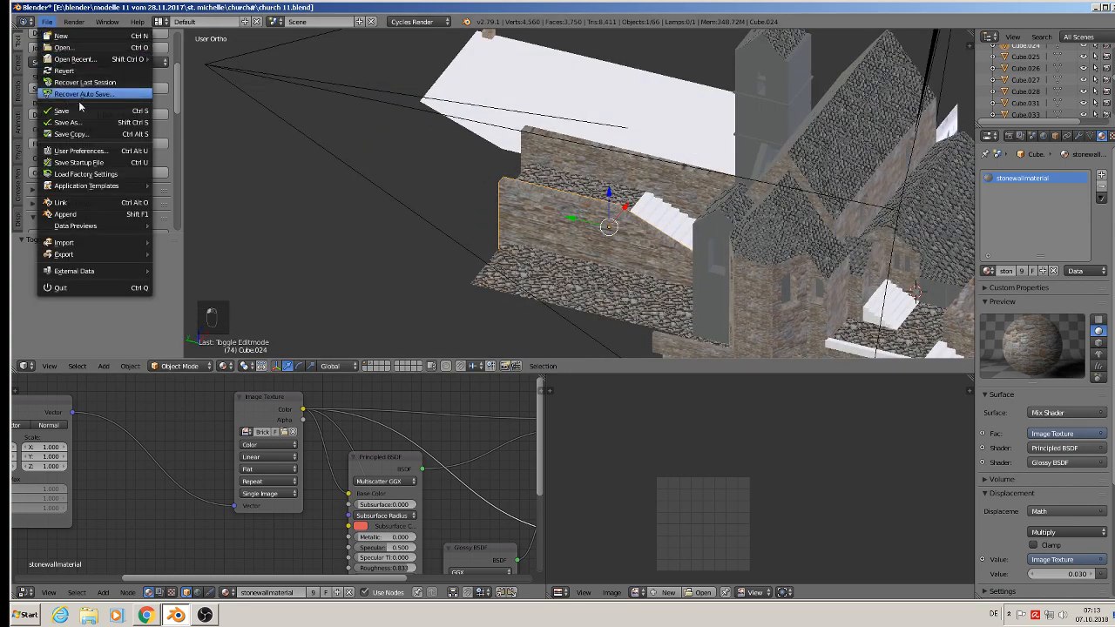
{"action": "left_click", "coordinate": [78, 112]}
Select the small gabled annex beside the round apse and open its mesh for editing.
{"action": "middle_click_drag", "start_coordinate": [603, 179], "coordinate": [561, 250], "text": "shift"}
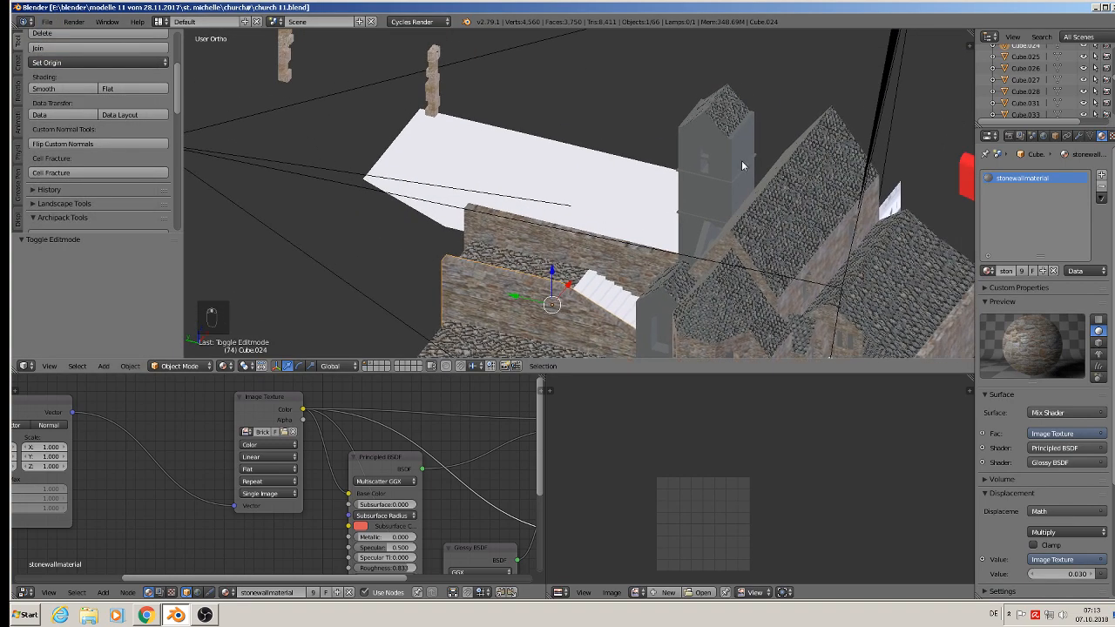
{"action": "middle_click_drag", "start_coordinate": [741, 160], "coordinate": [776, 211]}
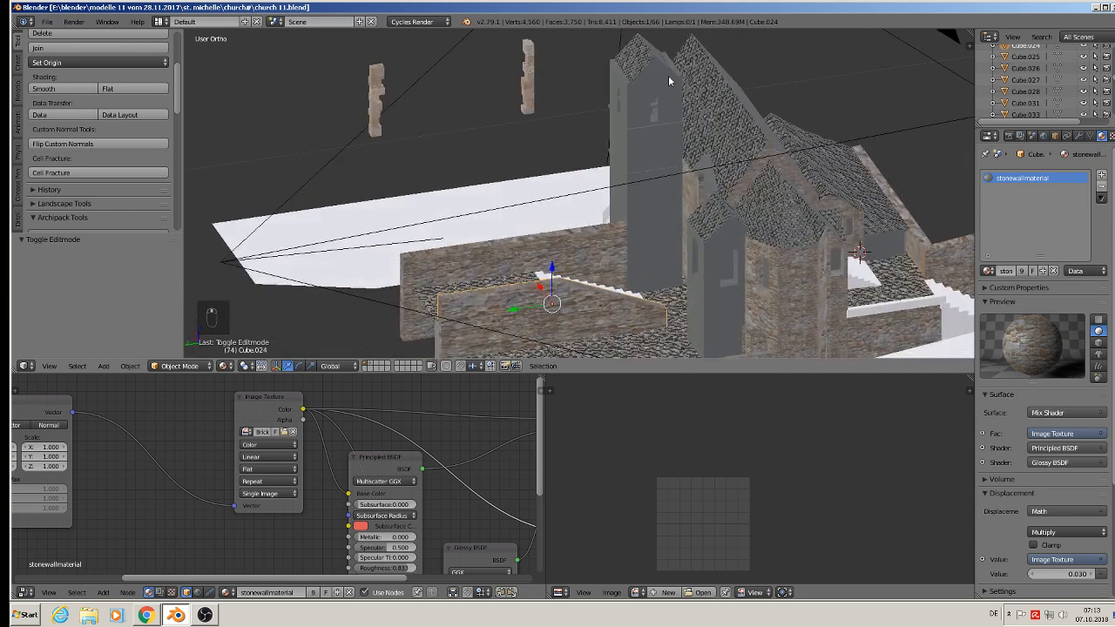
{"action": "middle_click_drag", "start_coordinate": [867, 277], "coordinate": [858, 268]}
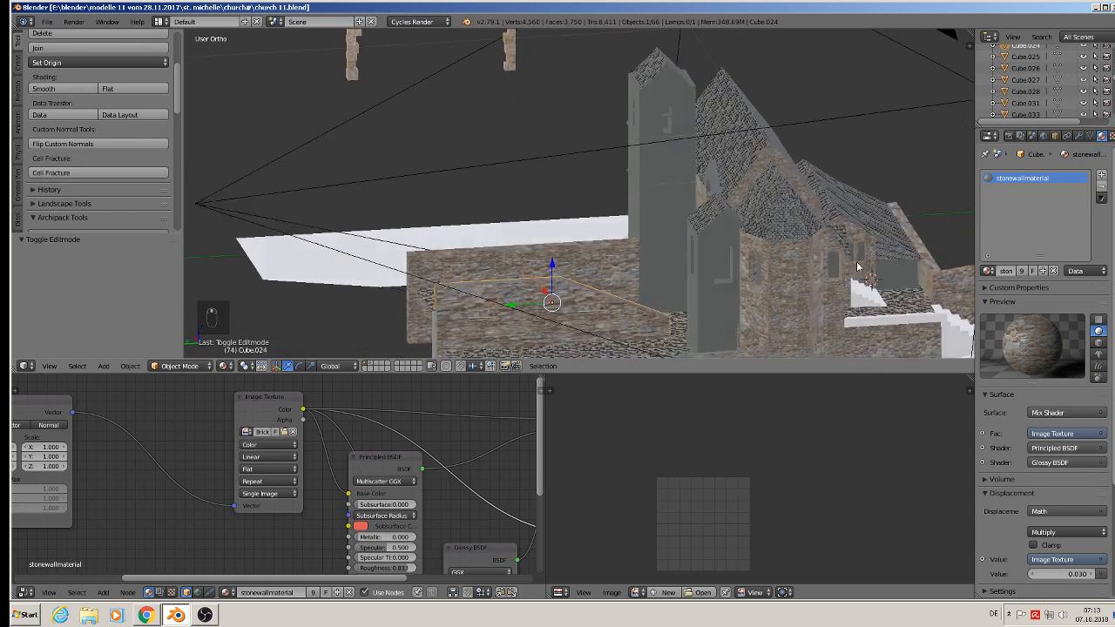
{"action": "scroll", "coordinate": [714, 287], "scroll_direction": "up", "scroll_amount": 4}
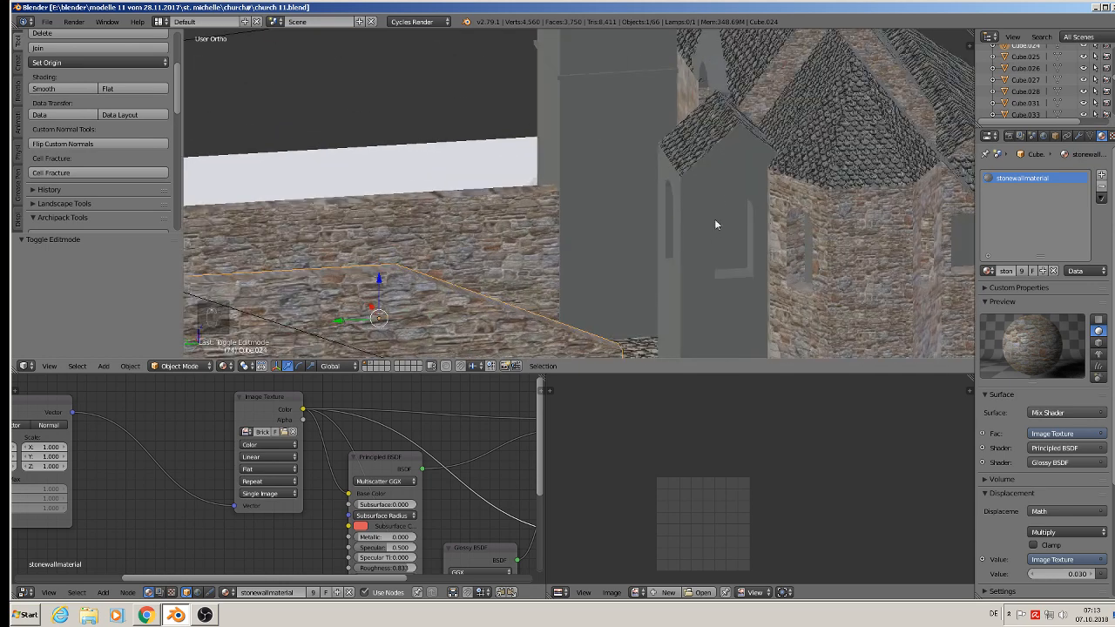
{"action": "scroll", "coordinate": [714, 191], "scroll_direction": "down", "scroll_amount": 2}
{"action": "right_click", "coordinate": [709, 199]}
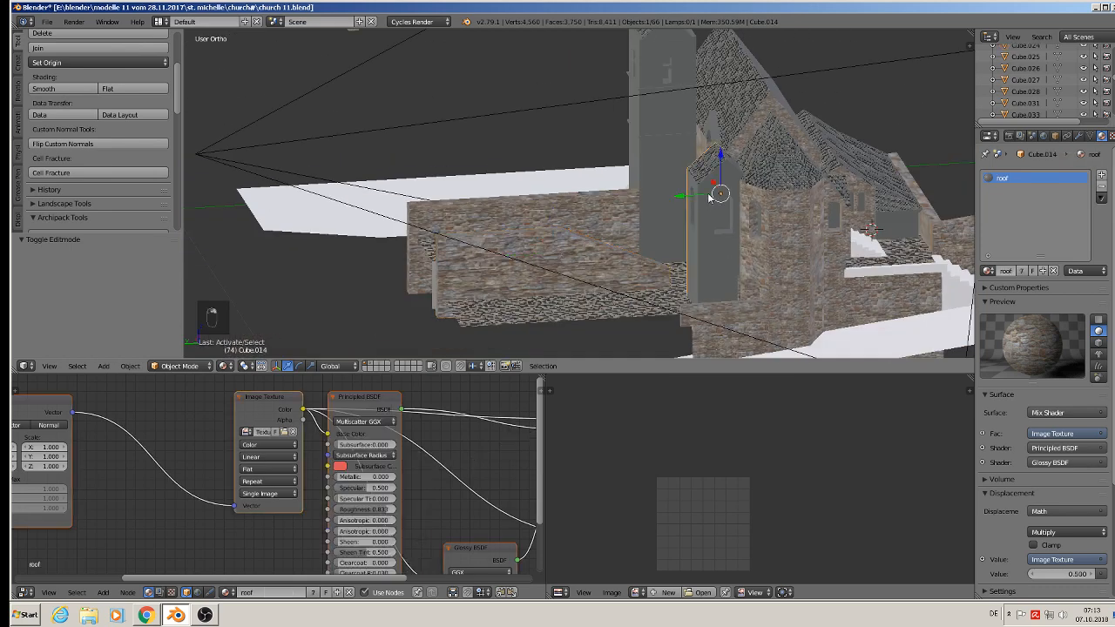
{"action": "scroll", "coordinate": [712, 223], "scroll_direction": "up", "scroll_amount": 2}
{"action": "scroll", "coordinate": [709, 216], "scroll_direction": "up", "scroll_amount": 1}
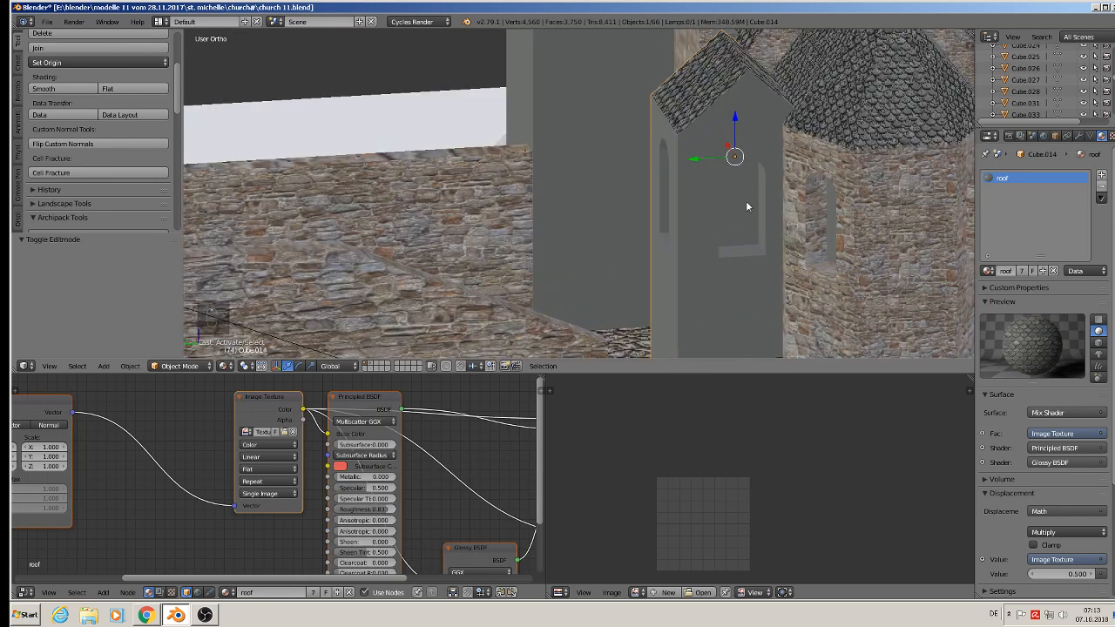
{"action": "key", "text": "Tab"}
Select the wall faces of both gable ends of the annex and project their UVs from a straight-on view.
{"action": "right_click", "coordinate": [705, 148]}
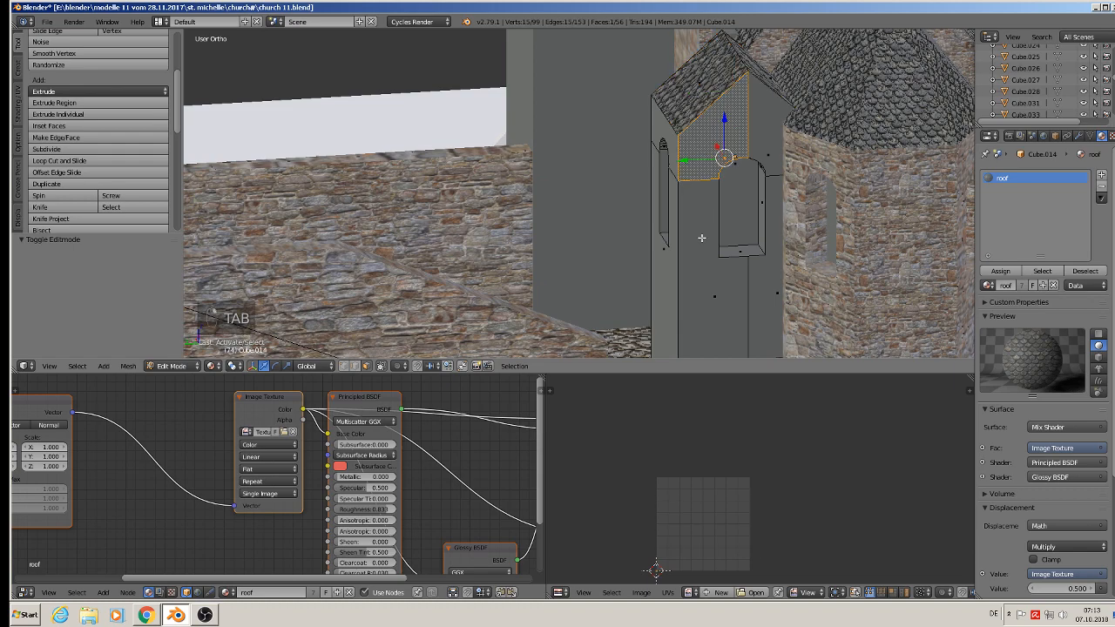
{"action": "right_click", "coordinate": [701, 237], "text": "shift"}
{"action": "right_click", "coordinate": [777, 309], "text": "shift"}
{"action": "right_click", "coordinate": [772, 157], "text": "shift"}
{"action": "middle_click_drag", "start_coordinate": [773, 158], "coordinate": [930, 225]}
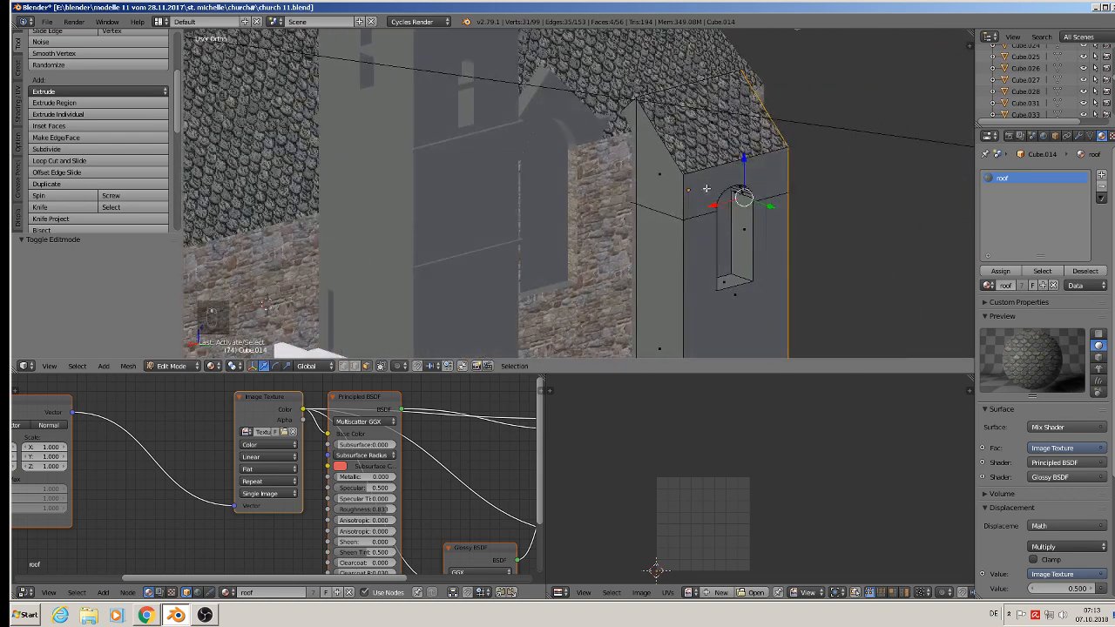
{"action": "right_click", "coordinate": [650, 167], "text": "shift"}
{"action": "right_click", "coordinate": [628, 122], "text": "shift"}
{"action": "right_click", "coordinate": [634, 229], "text": "shift"}
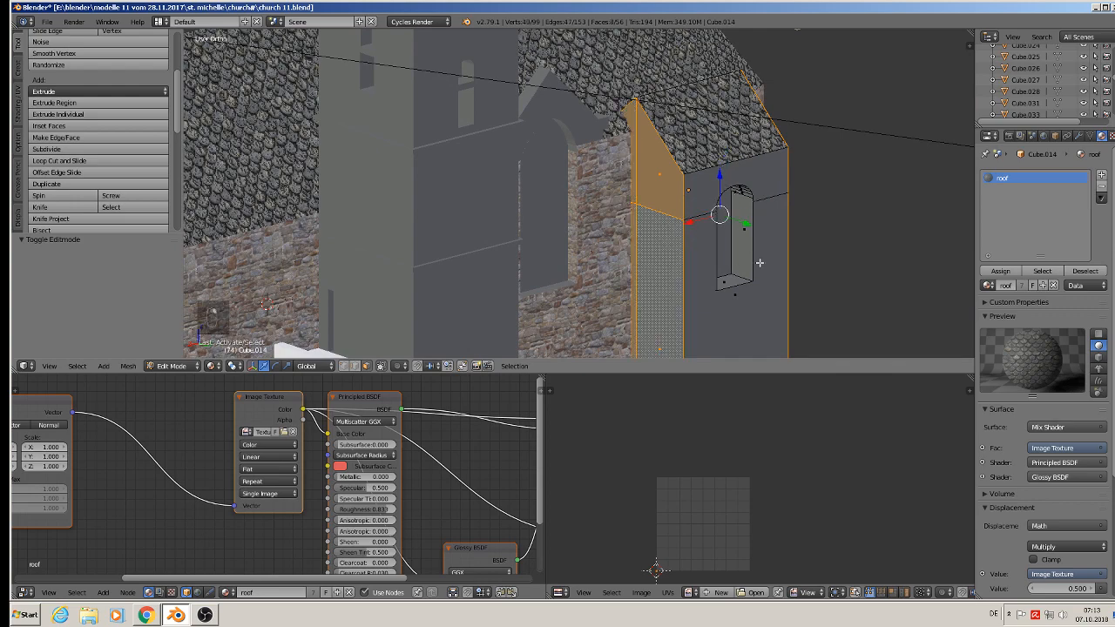
{"action": "middle_click_drag", "start_coordinate": [631, 226], "coordinate": [598, 254]}
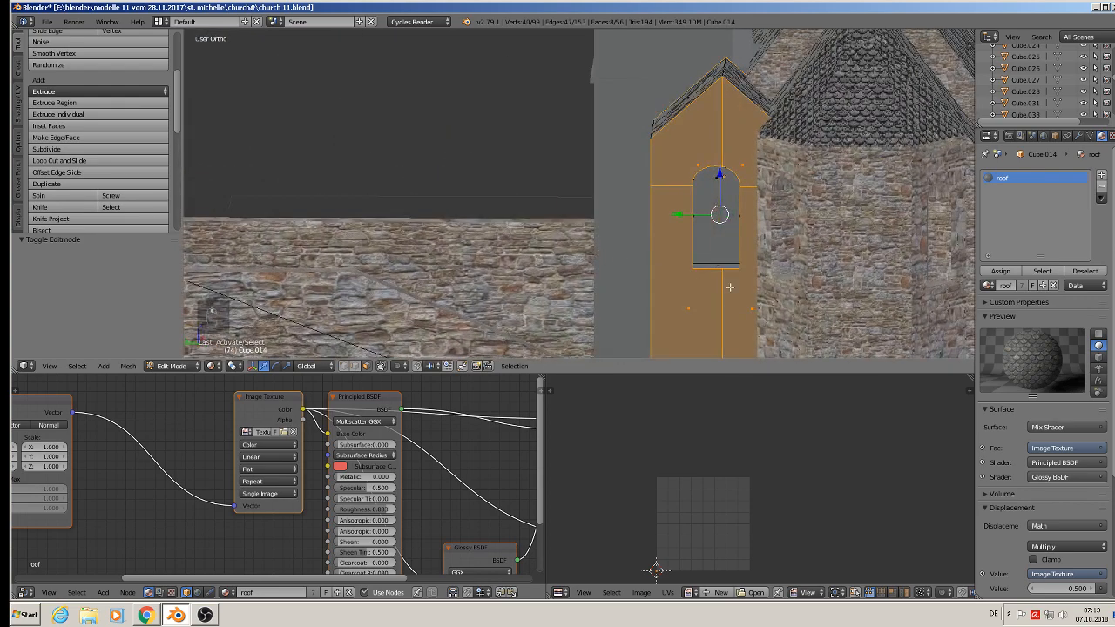
{"action": "key", "text": "u"}
{"action": "left_click", "coordinate": [721, 375]}
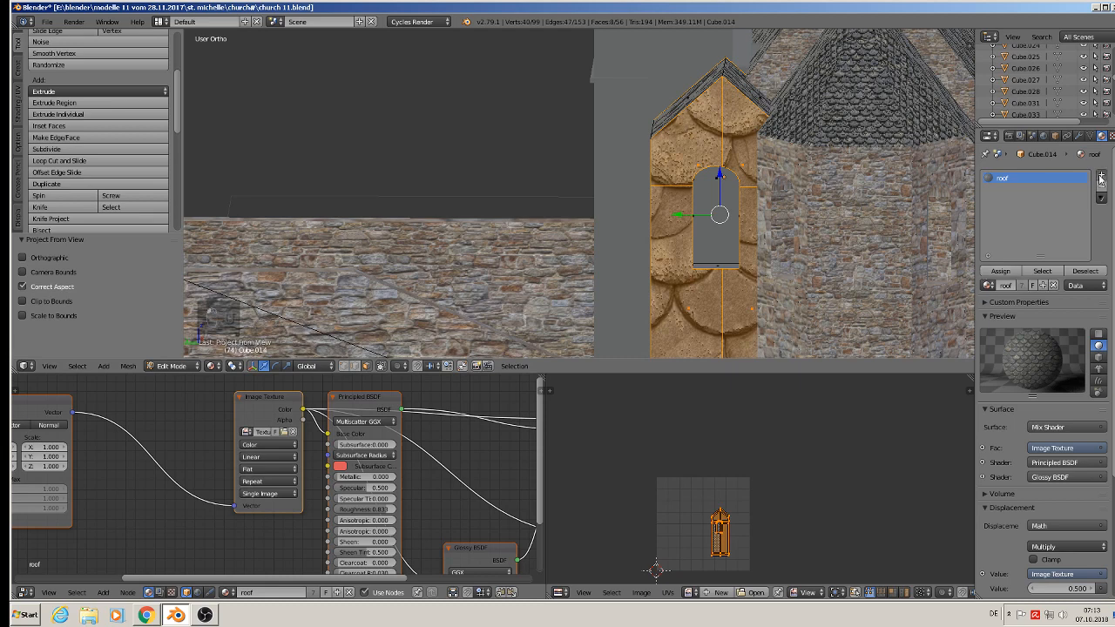
Assign the existing stonewallmaterial in a new slot to the gable-end faces and scale their UVs up by about 8.78.
{"action": "left_click", "coordinate": [1100, 178]}
{"action": "left_click", "coordinate": [988, 285]}
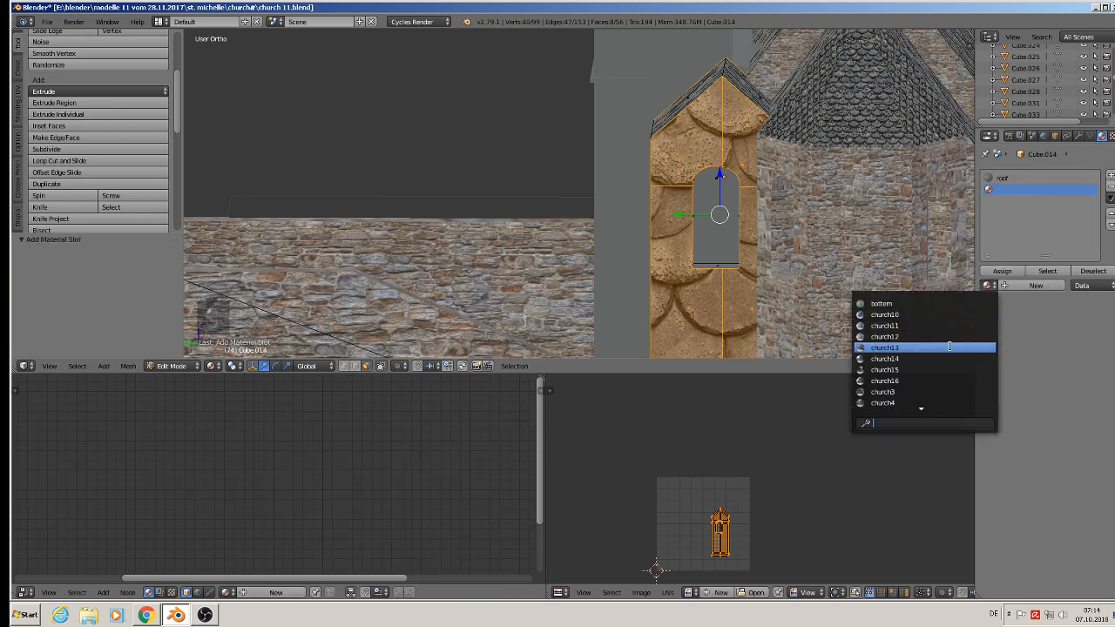
{"action": "type", "text": "st"}
{"action": "left_click", "coordinate": [940, 391]}
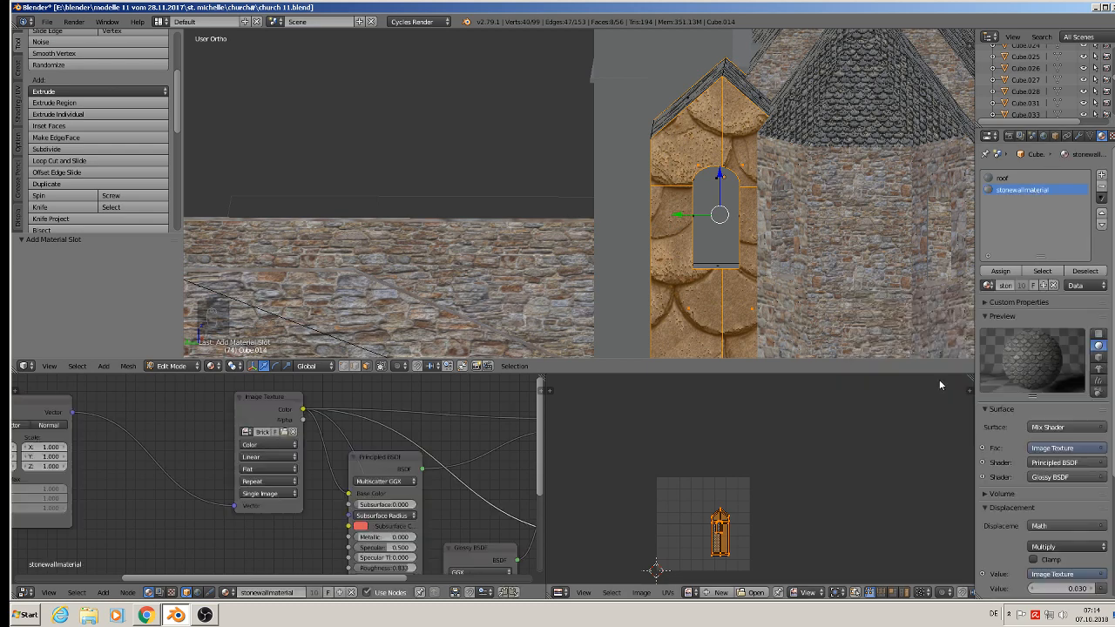
{"action": "left_click", "coordinate": [1000, 271]}
{"action": "key", "text": "s"}
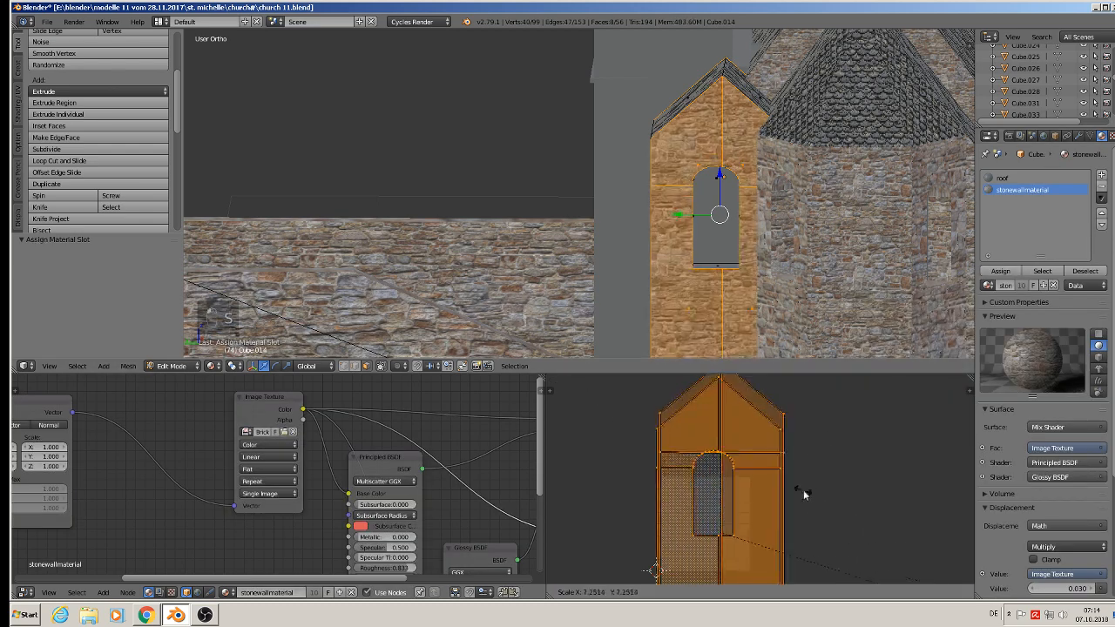
{"action": "left_click", "coordinate": [912, 518]}
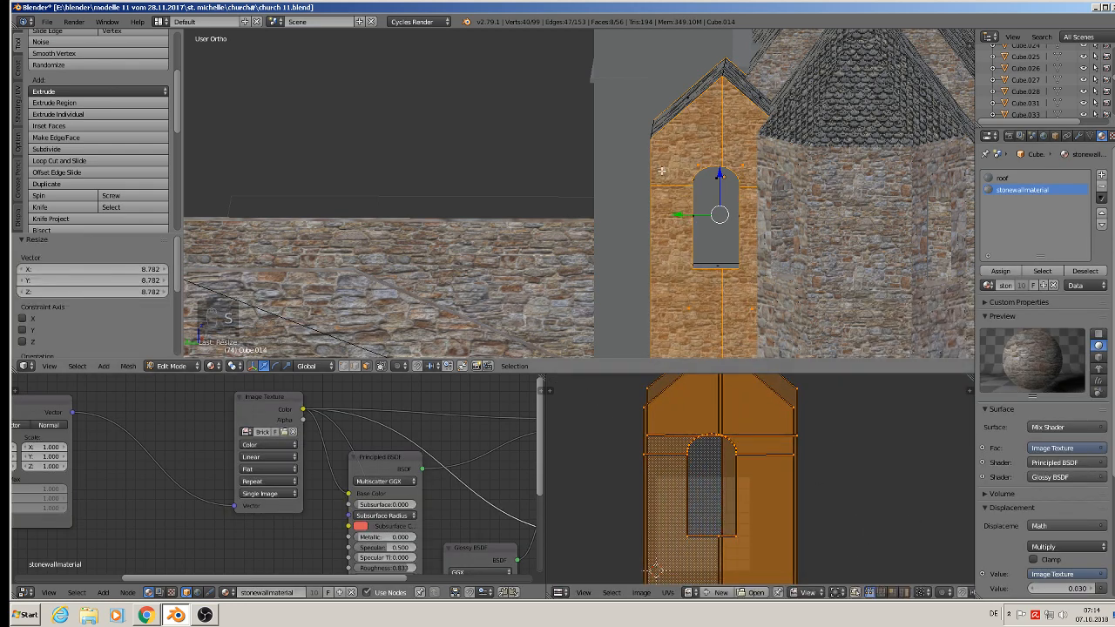
Select the annex's side wall faces around the arched window and project their UVs from a straight-on view.
{"action": "middle_click_drag", "start_coordinate": [836, 209], "coordinate": [780, 195]}
{"action": "right_click", "coordinate": [704, 184]}
{"action": "right_click", "coordinate": [693, 260], "text": "shift"}
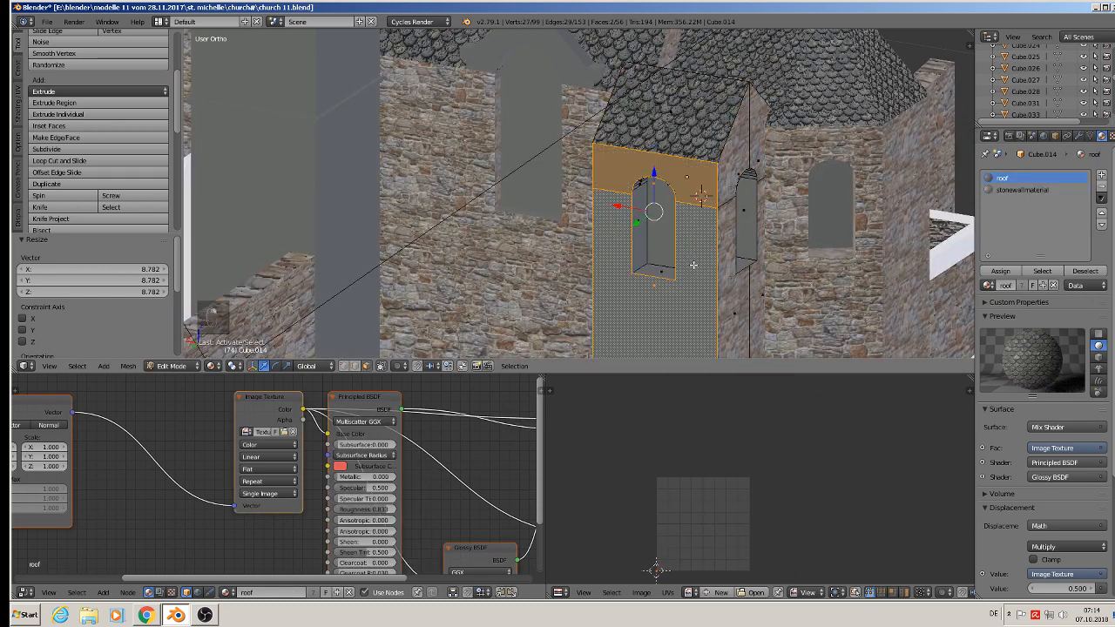
{"action": "middle_click_drag", "start_coordinate": [695, 264], "coordinate": [697, 225]}
{"action": "key", "text": "u"}
{"action": "left_click", "coordinate": [697, 227]}
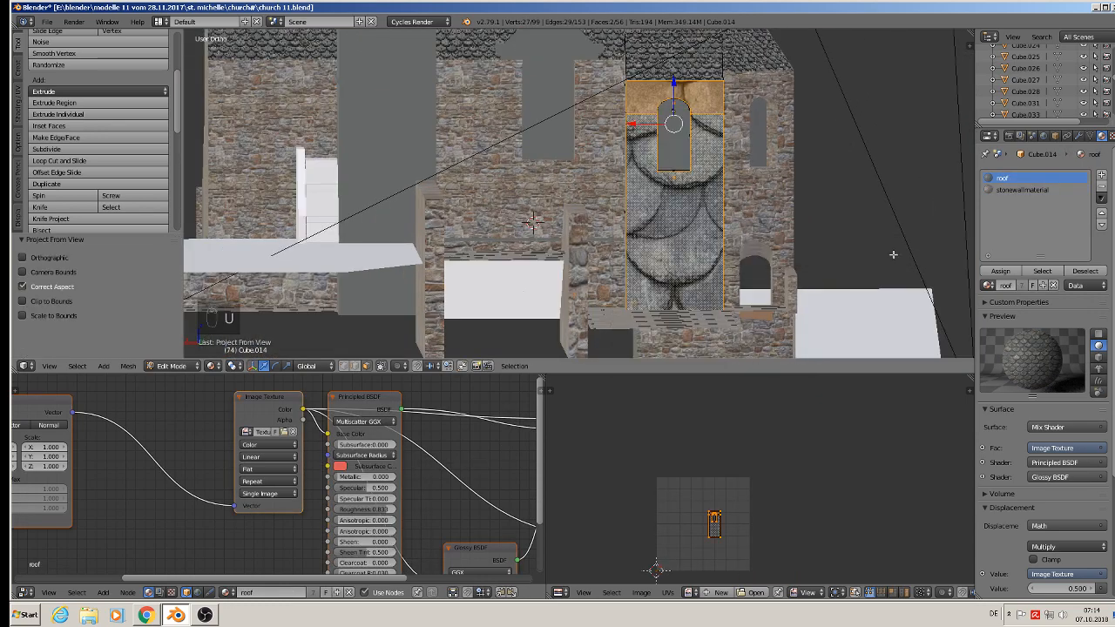
Assign stonewallmaterial to the side wall faces and scale their UVs up by about 9.86, with a slight reduction to finish.
{"action": "left_click", "coordinate": [1019, 190]}
{"action": "left_click", "coordinate": [1000, 271]}
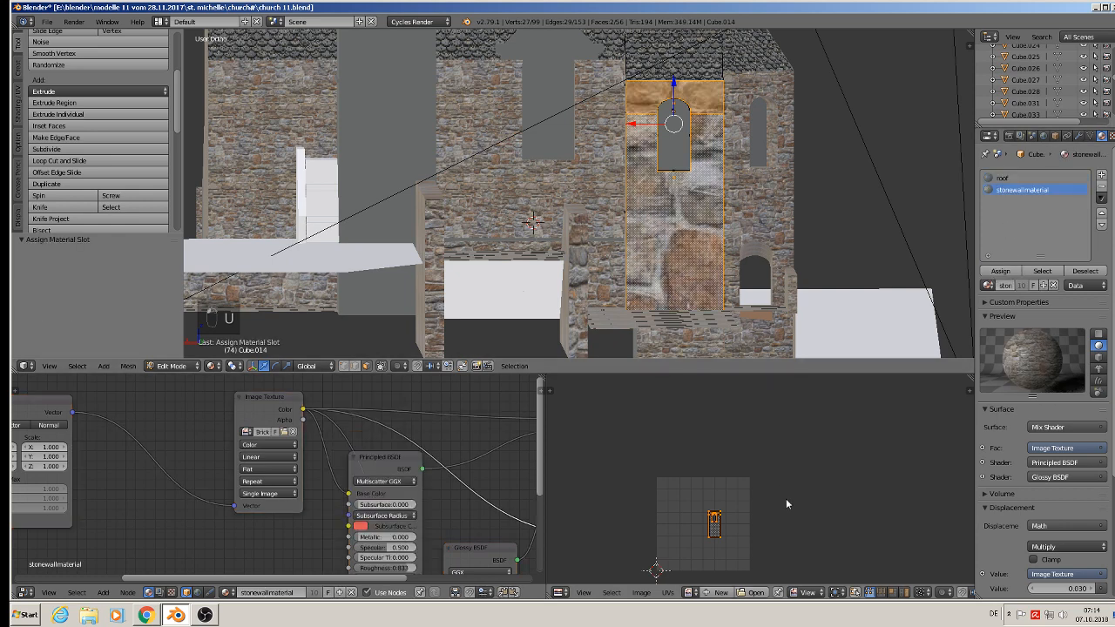
{"action": "key", "text": "s"}
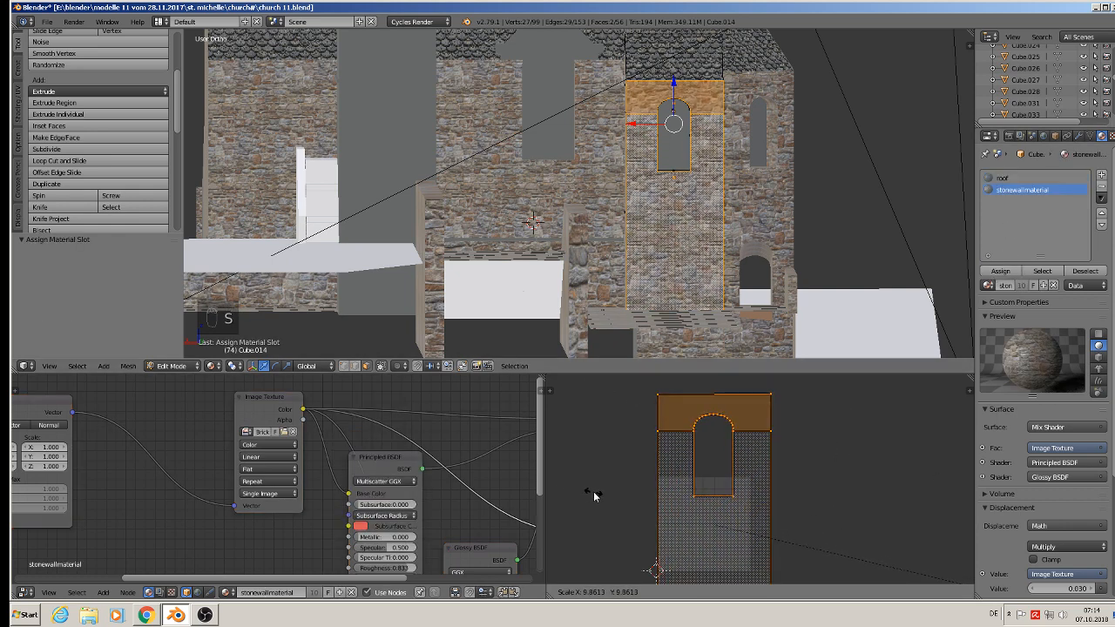
{"action": "left_click", "coordinate": [593, 491]}
{"action": "key", "text": "s"}
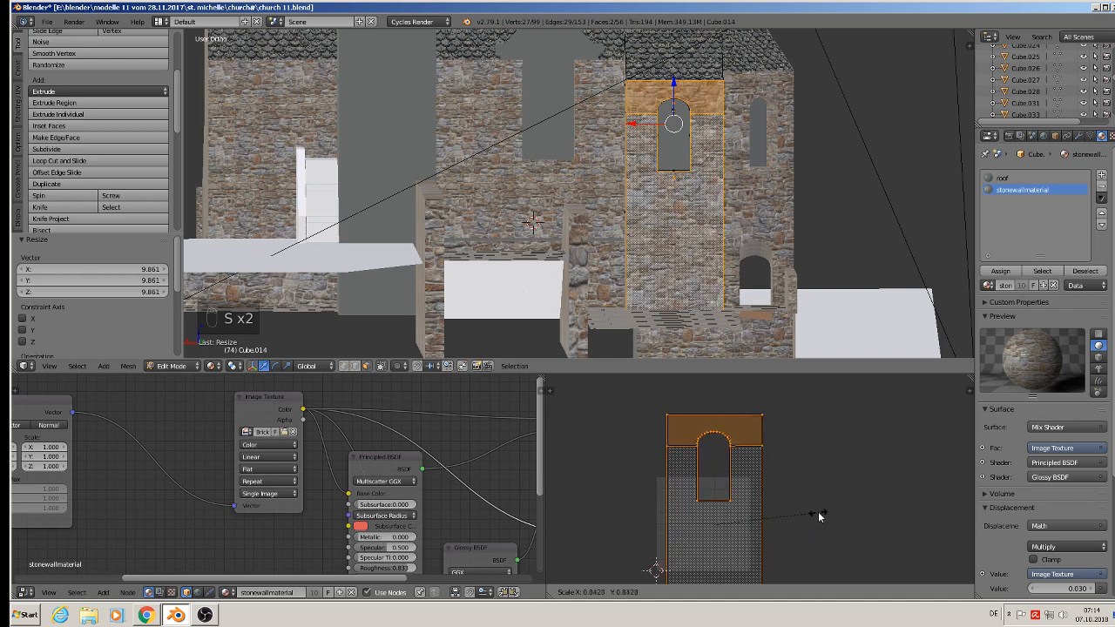
{"action": "left_click", "coordinate": [816, 513]}
{"action": "key", "text": "Tab"}
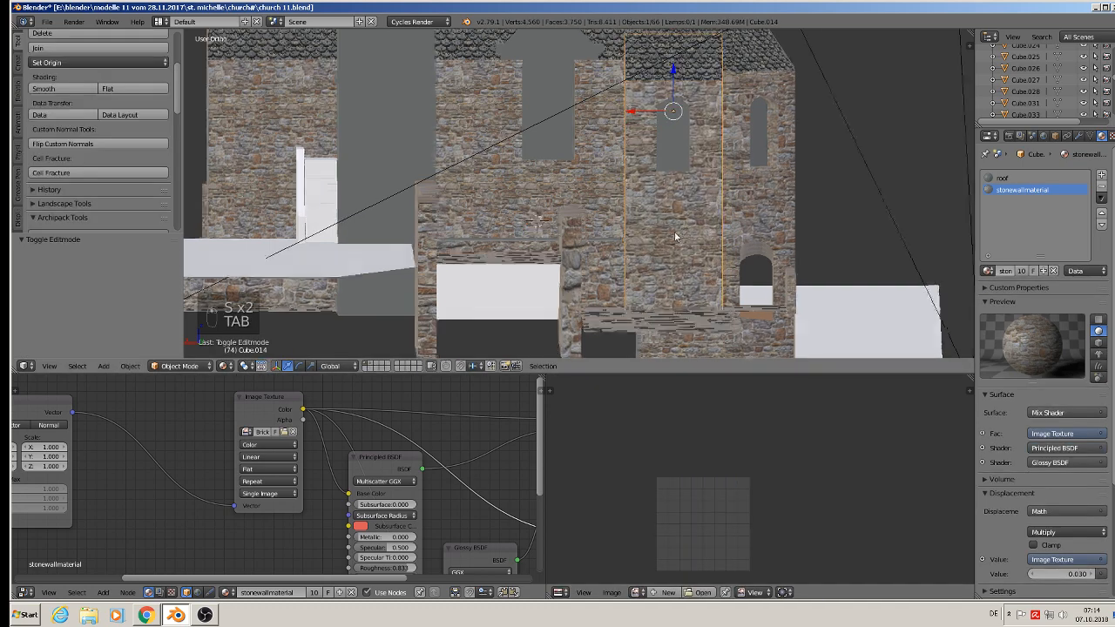
Select the two inner side faces of one arched annex window, project their UVs from view and assign stonewallmaterial.
{"action": "middle_click_drag", "start_coordinate": [675, 236], "coordinate": [620, 246]}
{"action": "key", "text": "a"}
{"action": "key", "text": "a"}
{"action": "scroll", "coordinate": [629, 138], "scroll_direction": "up", "scroll_amount": 4}
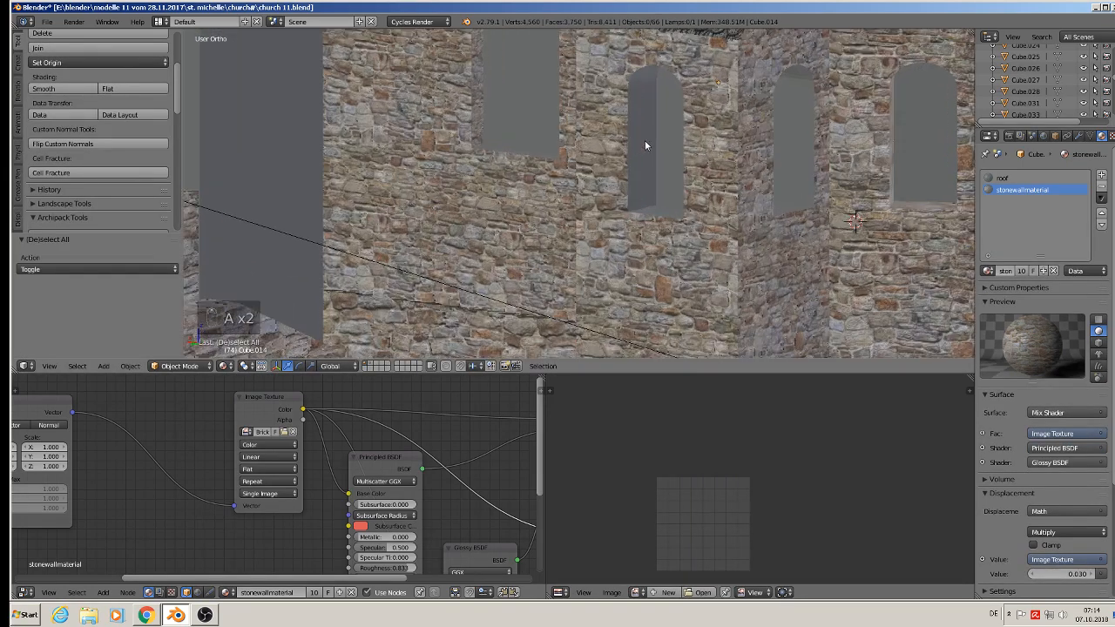
{"action": "key", "text": "Tab"}
{"action": "right_click", "coordinate": [643, 203], "text": "alt"}
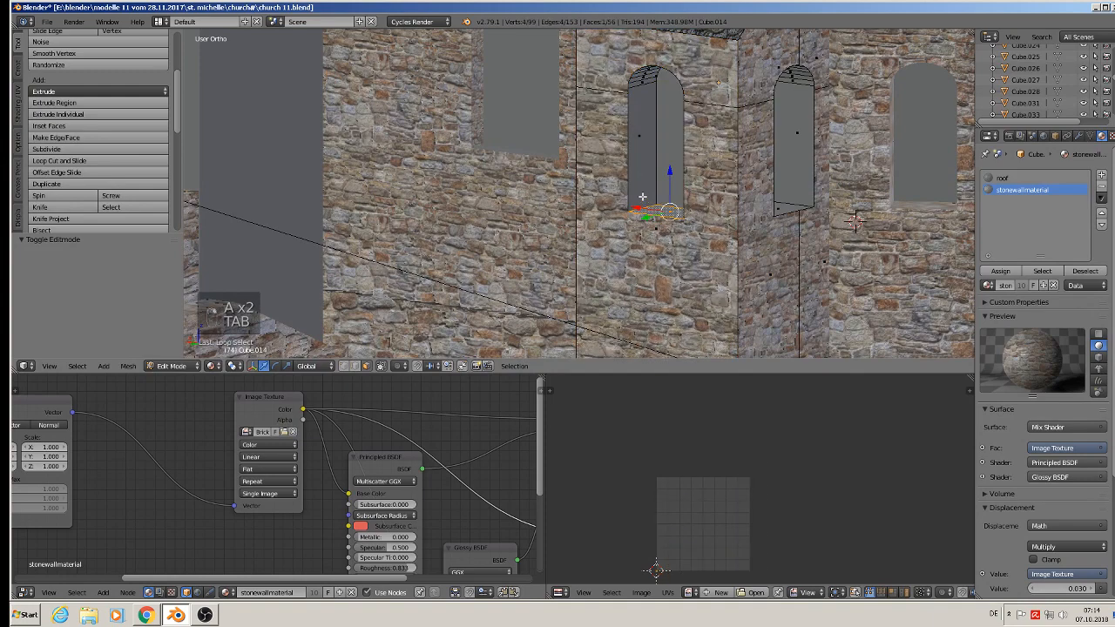
{"action": "right_click", "coordinate": [639, 131], "text": "shift"}
{"action": "middle_click_drag", "start_coordinate": [639, 131], "coordinate": [747, 155]}
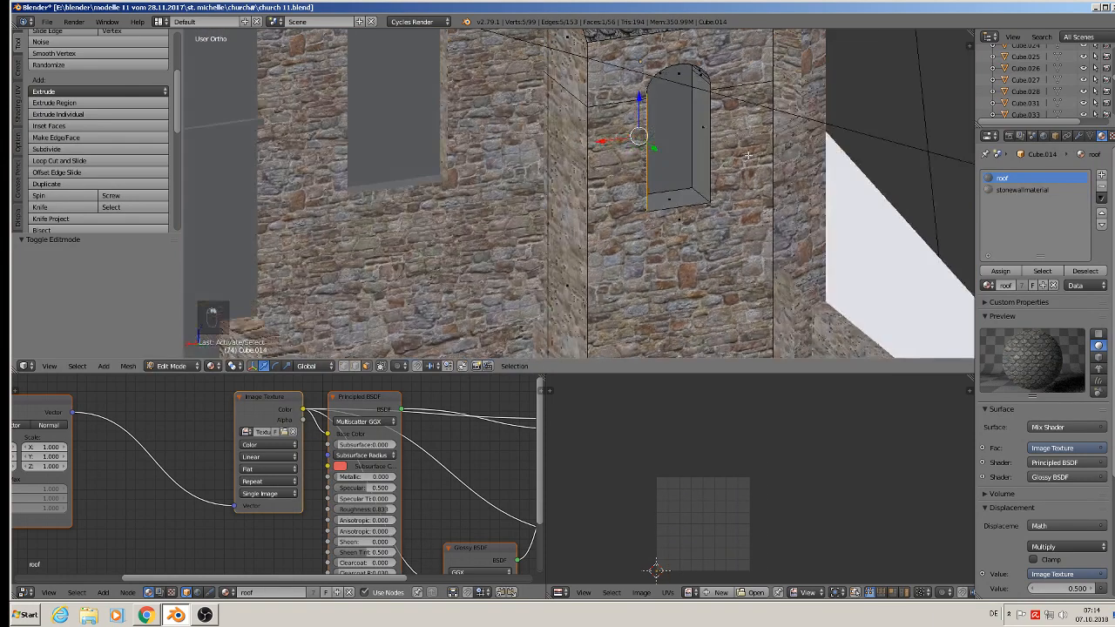
{"action": "right_click", "coordinate": [695, 131], "text": "shift"}
{"action": "middle_click_drag", "start_coordinate": [695, 131], "coordinate": [525, 127]}
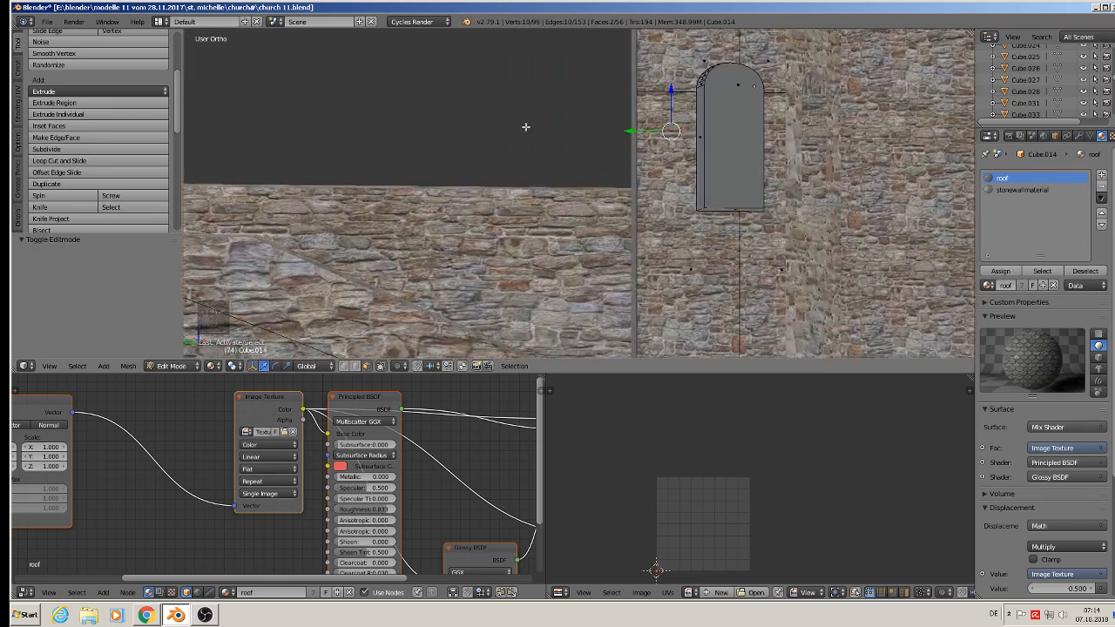
{"action": "key", "text": "u"}
{"action": "left_click", "coordinate": [674, 209]}
{"action": "left_click", "coordinate": [1008, 191]}
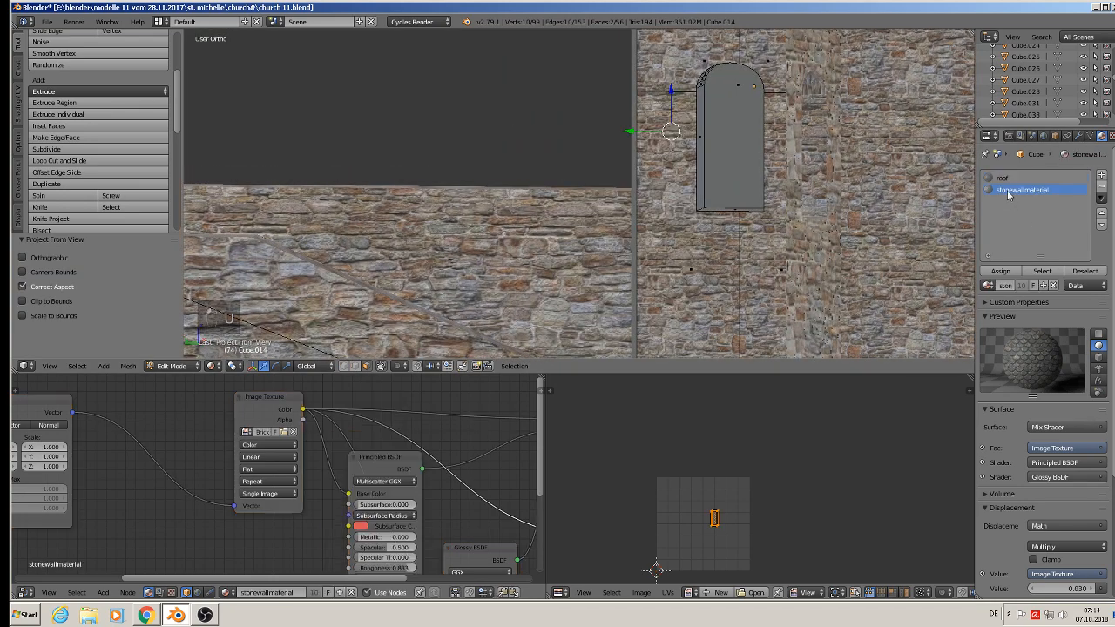
{"action": "left_click", "coordinate": [997, 272]}
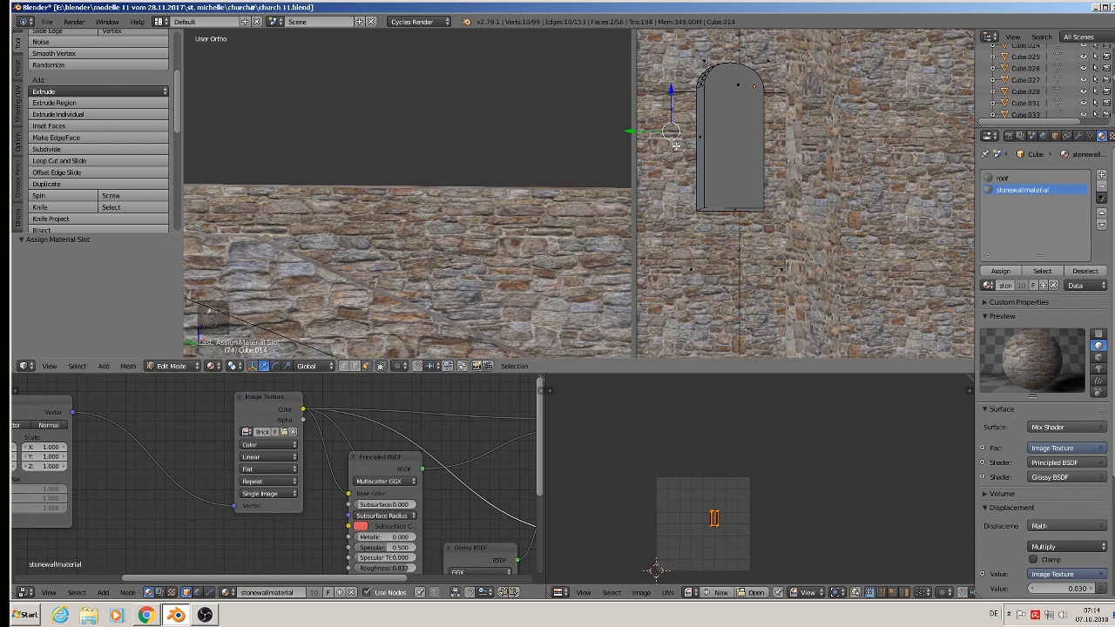
Select the two inner side faces of the adjoining arched window and project their UVs from a straight-on view.
{"action": "right_click", "coordinate": [701, 136]}
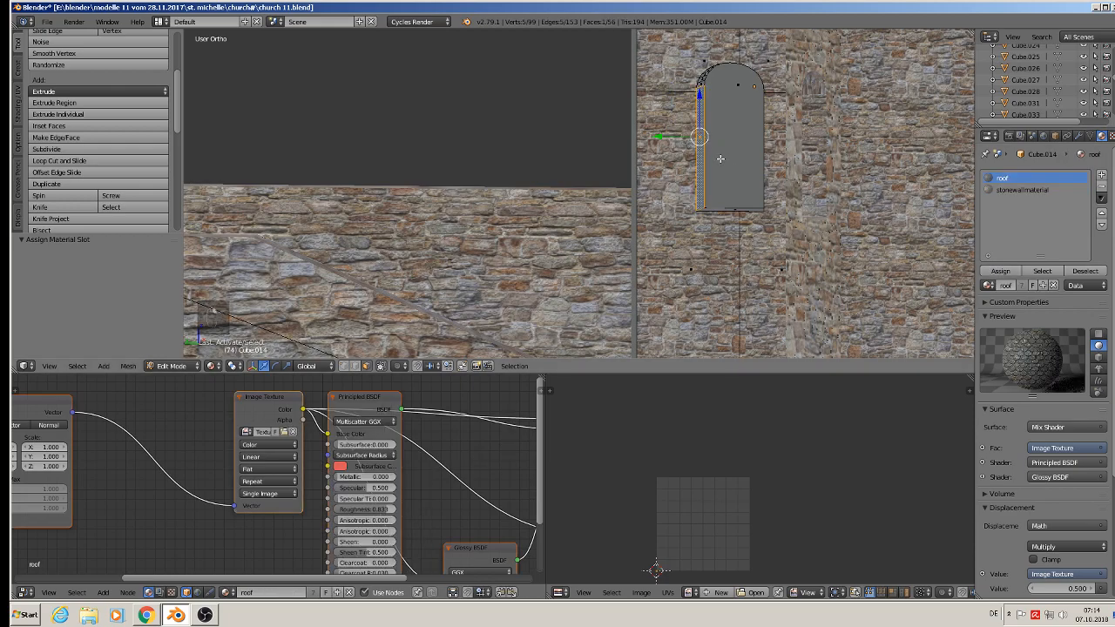
{"action": "middle_click_drag", "start_coordinate": [701, 136], "coordinate": [804, 178]}
{"action": "right_click", "coordinate": [755, 139], "text": "shift"}
{"action": "middle_click_drag", "start_coordinate": [755, 139], "coordinate": [815, 177]}
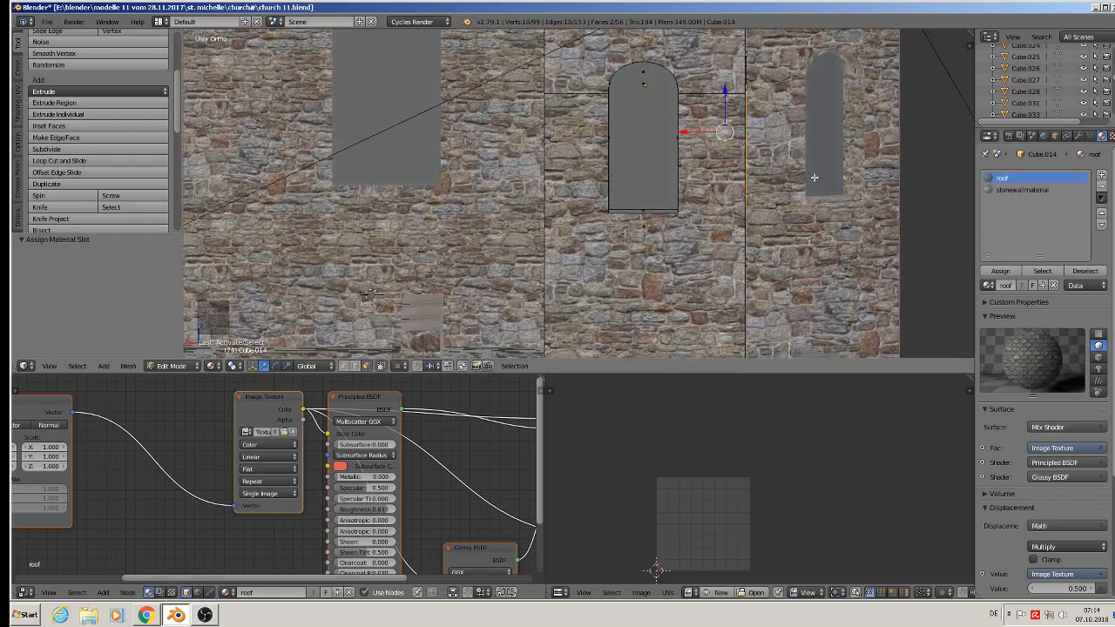
{"action": "key", "text": "u"}
{"action": "left_click", "coordinate": [693, 208]}
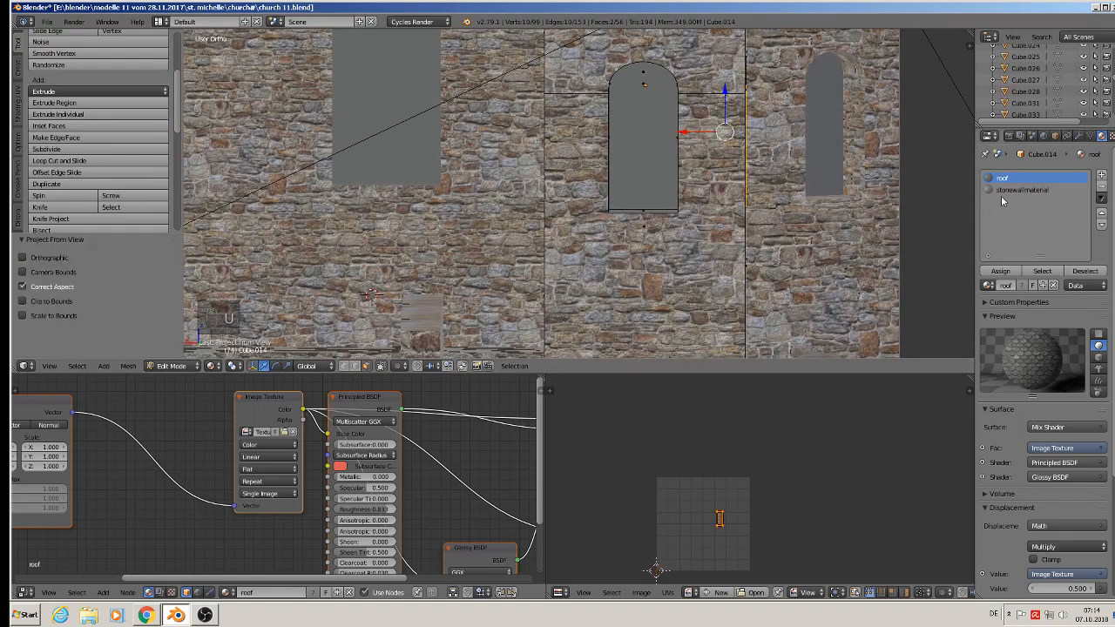
Assign stonewallmaterial to the adjoining window's inner side faces and scale their UVs up by about 7.1.
{"action": "left_click", "coordinate": [999, 192]}
{"action": "middle_click_drag", "start_coordinate": [871, 288], "coordinate": [780, 291]}
{"action": "key", "text": "s"}
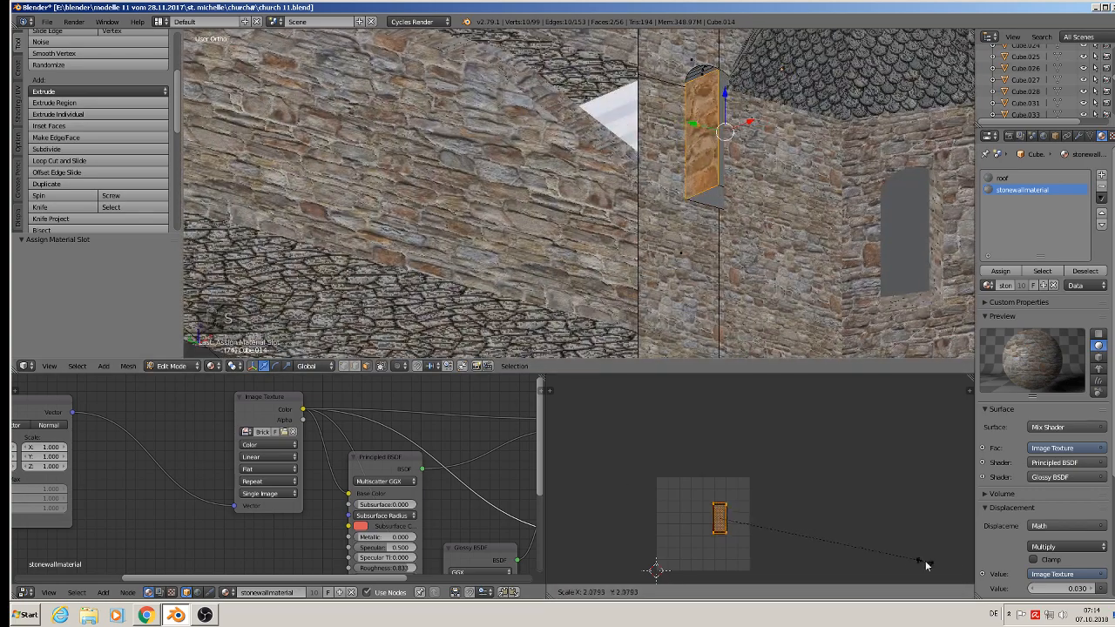
{"action": "left_click", "coordinate": [582, 493]}
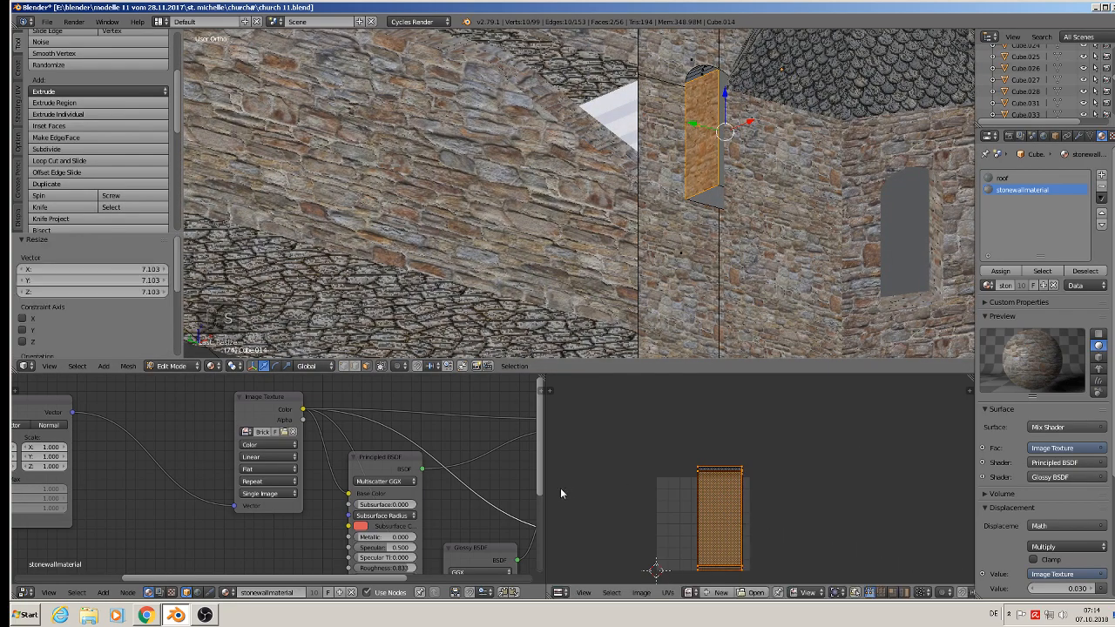
Reselect the first arched window's inner side faces and scale their UVs up by about 3.82.
{"action": "middle_click_drag", "start_coordinate": [475, 183], "coordinate": [714, 174]}
{"action": "right_click", "coordinate": [602, 160]}
{"action": "right_click", "coordinate": [597, 157]}
{"action": "right_click", "coordinate": [661, 164], "text": "shift"}
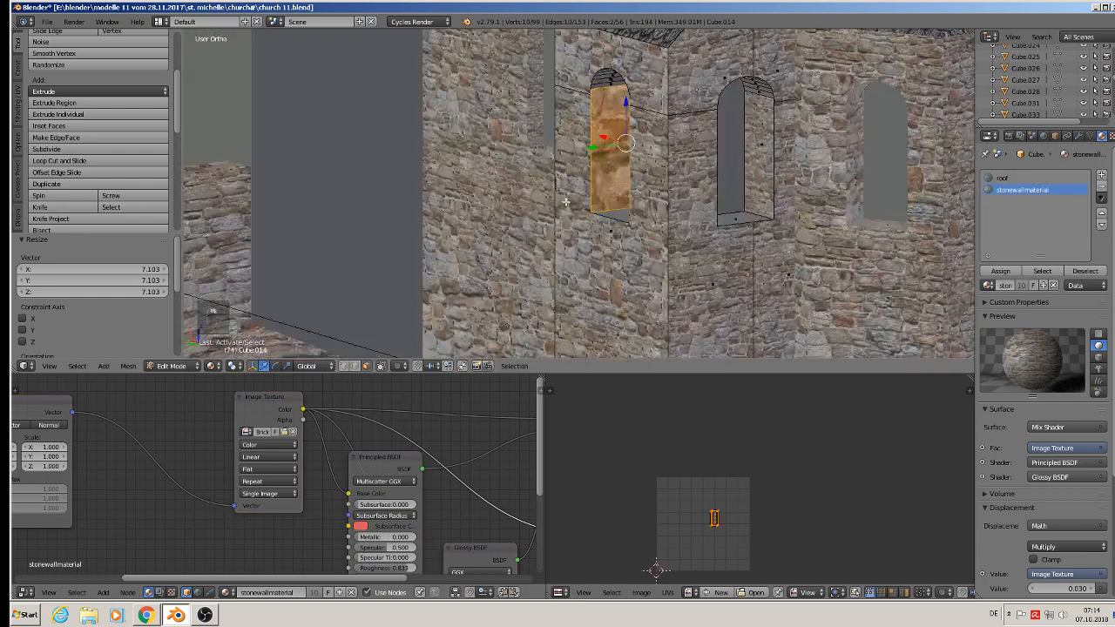
{"action": "key", "text": "s"}
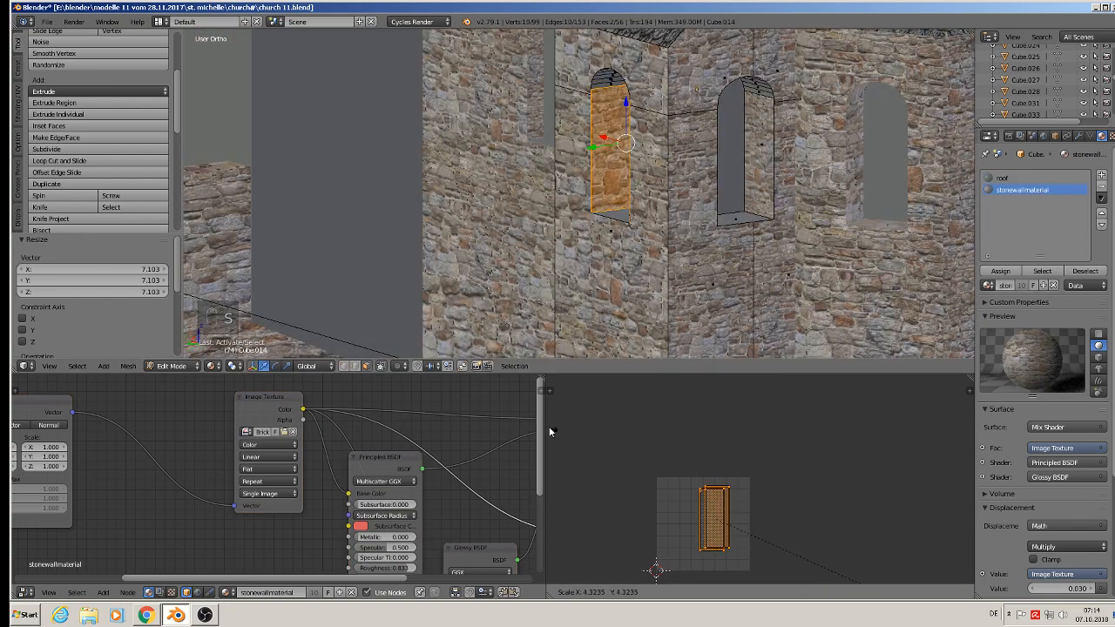
{"action": "left_click", "coordinate": [946, 407]}
Select the curved arch faces and sills of both annex windows and project their UVs from the top view.
{"action": "middle_click_drag", "start_coordinate": [688, 87], "coordinate": [618, 85]}
{"action": "scroll", "coordinate": [618, 84], "scroll_direction": "up", "scroll_amount": 2}
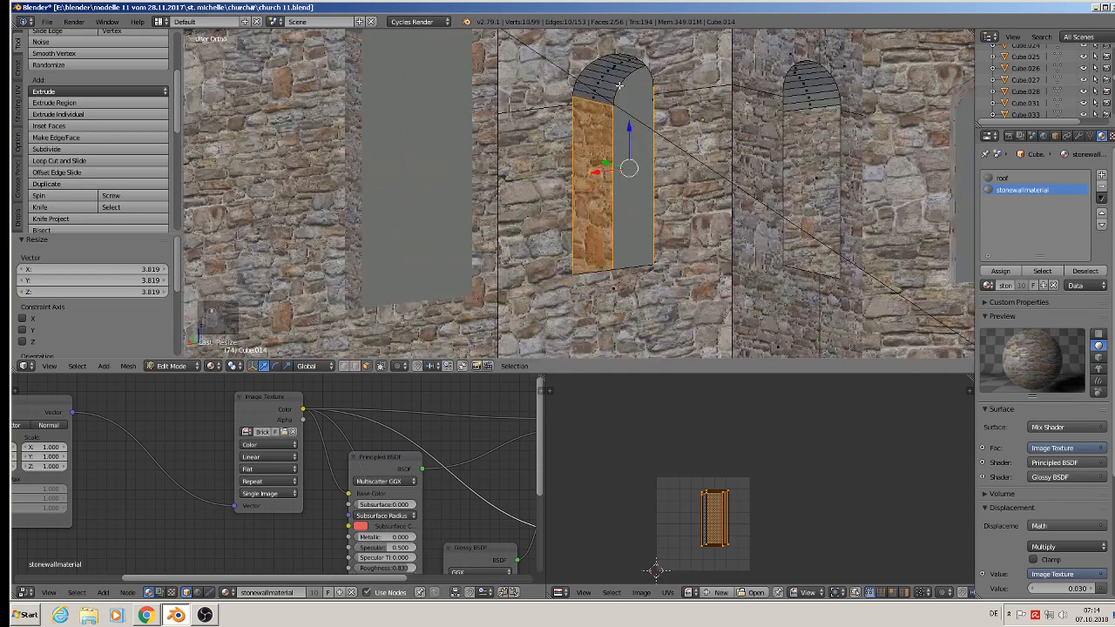
{"action": "right_click", "coordinate": [591, 93], "text": "alt"}
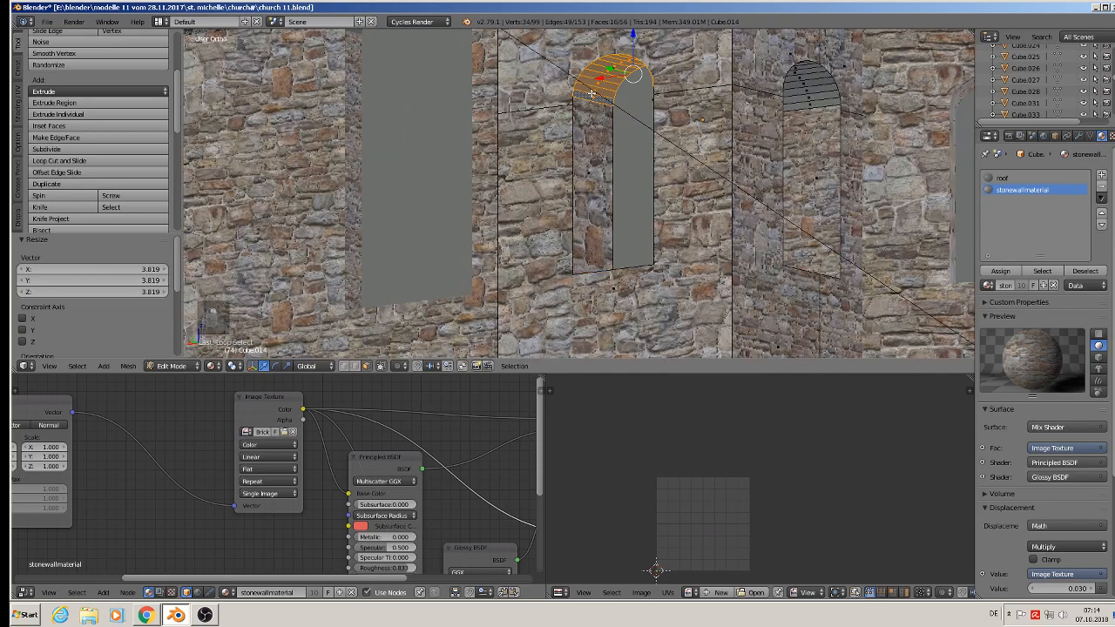
{"action": "right_click", "coordinate": [804, 89], "text": "alt+shift"}
{"action": "middle_click_drag", "start_coordinate": [797, 87], "coordinate": [691, 57]}
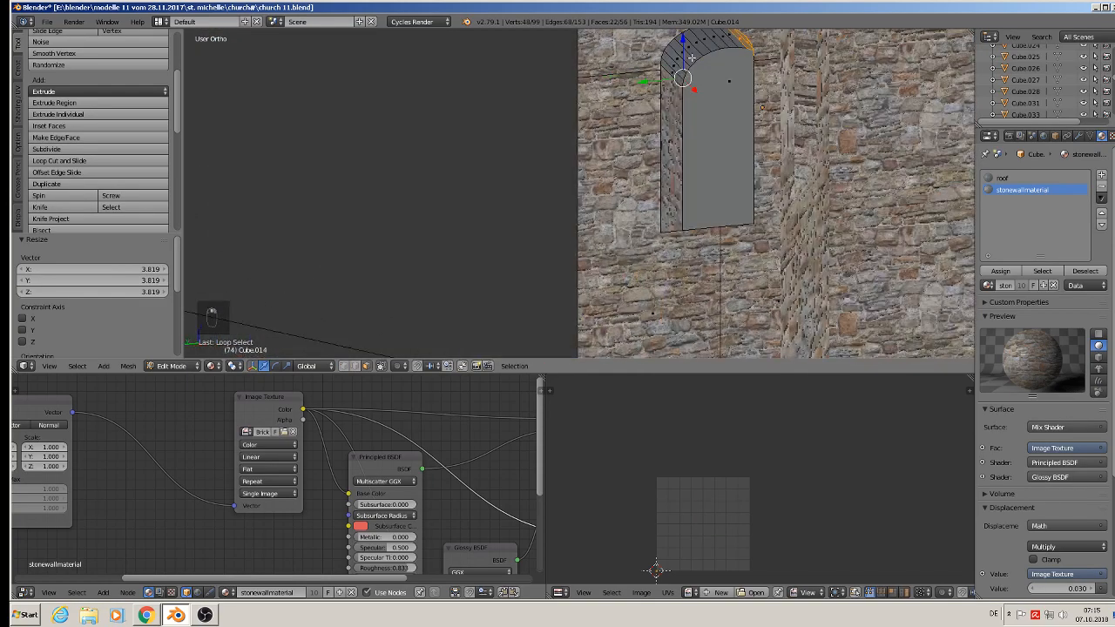
{"action": "right_click", "coordinate": [729, 38], "text": "shift"}
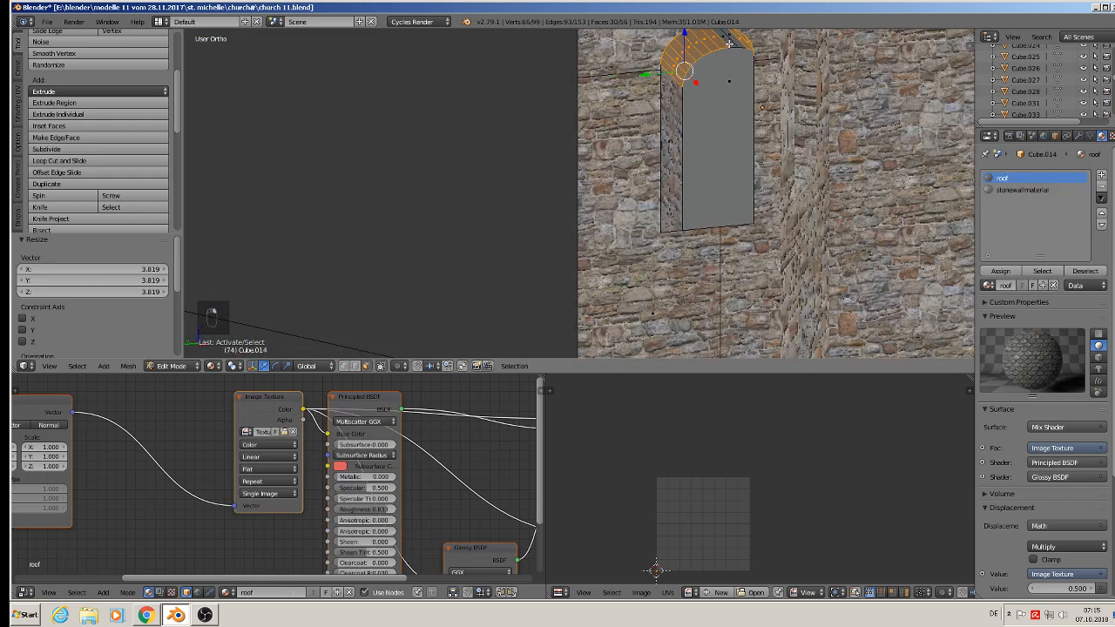
{"action": "middle_click_drag", "start_coordinate": [732, 76], "coordinate": [754, 237]}
{"action": "right_click", "coordinate": [755, 237], "text": "shift"}
{"action": "right_click", "coordinate": [584, 154], "text": "shift"}
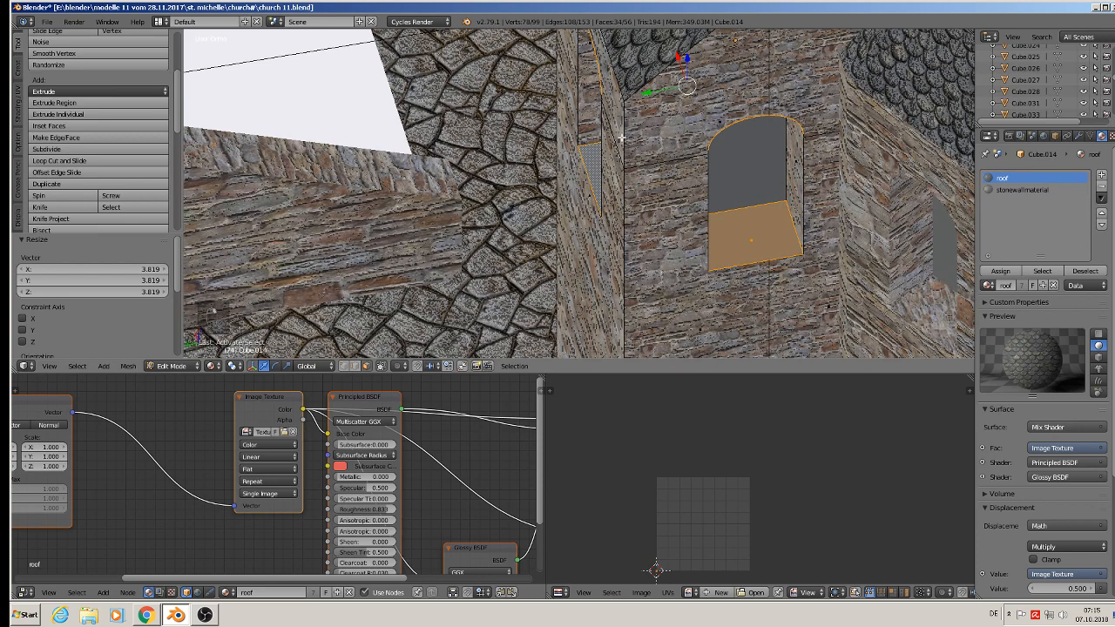
{"action": "key", "text": "KP_7"}
{"action": "key", "text": "u"}
{"action": "key", "text": "u"}
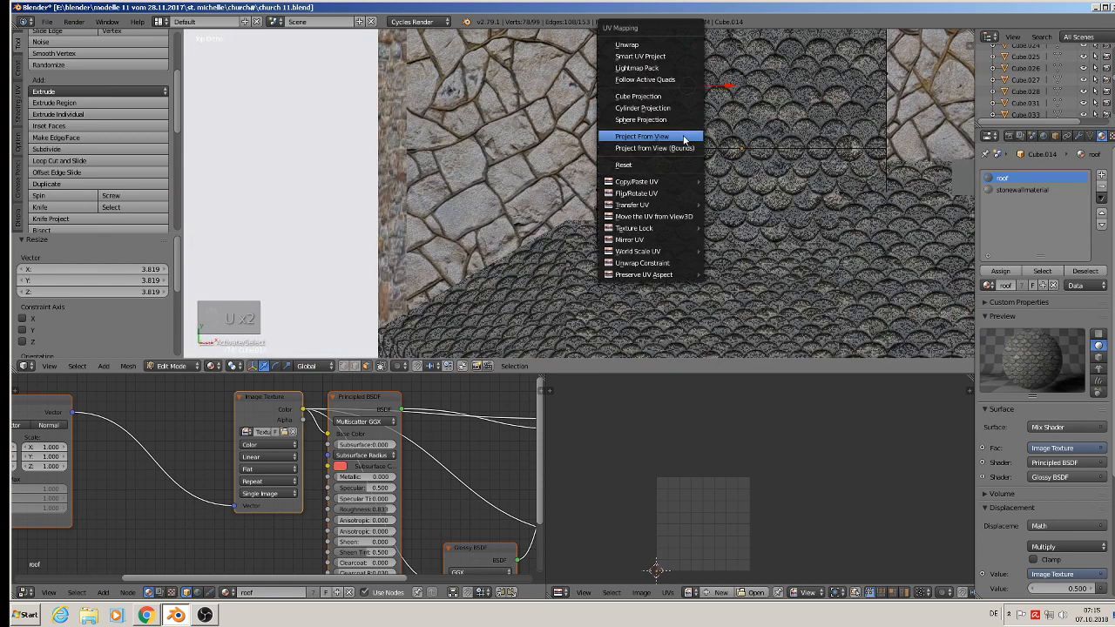
{"action": "left_click", "coordinate": [680, 139]}
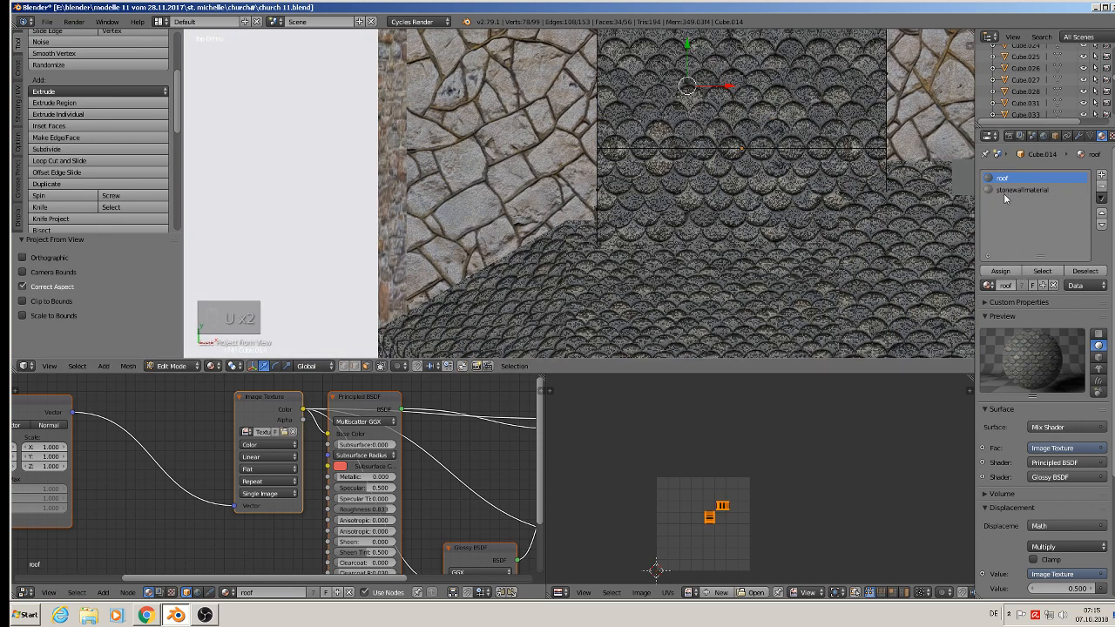
Assign stonewallmaterial to the arch and sill faces and scale all their UVs up by about 8.33.
{"action": "left_click", "coordinate": [1012, 191]}
{"action": "left_click", "coordinate": [999, 271]}
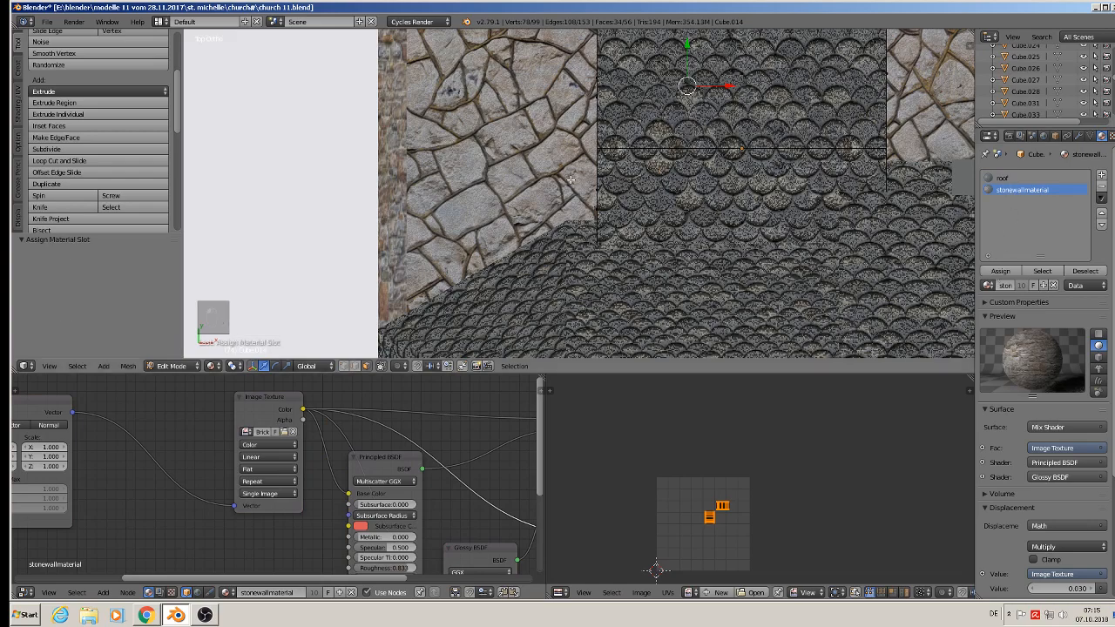
{"action": "middle_click_drag", "start_coordinate": [571, 180], "coordinate": [660, 166]}
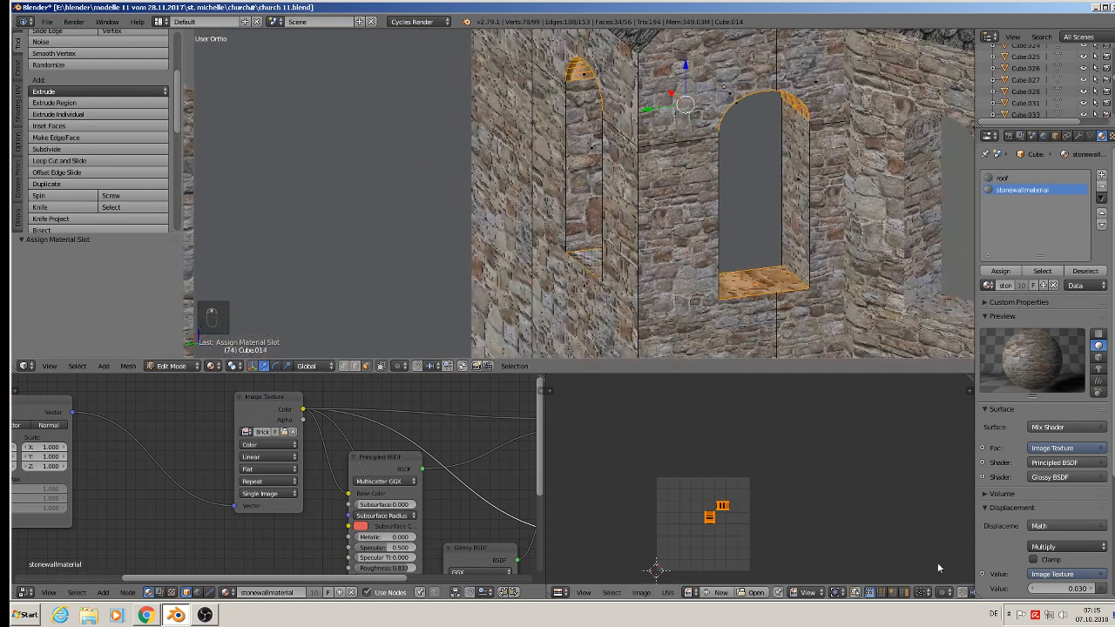
{"action": "key", "text": "a"}
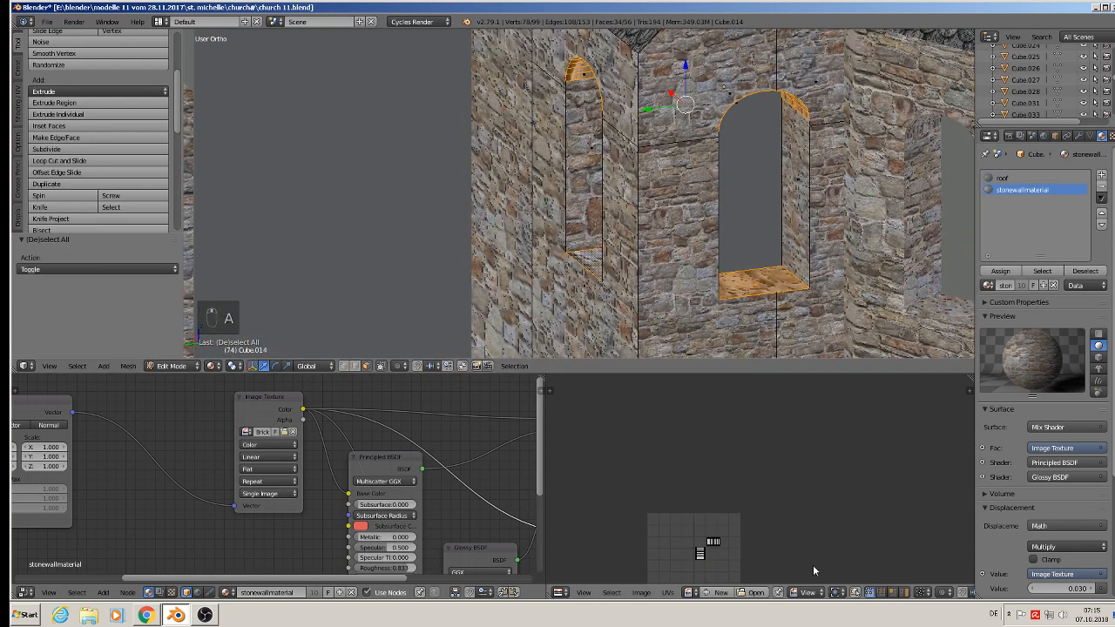
{"action": "key", "text": "s"}
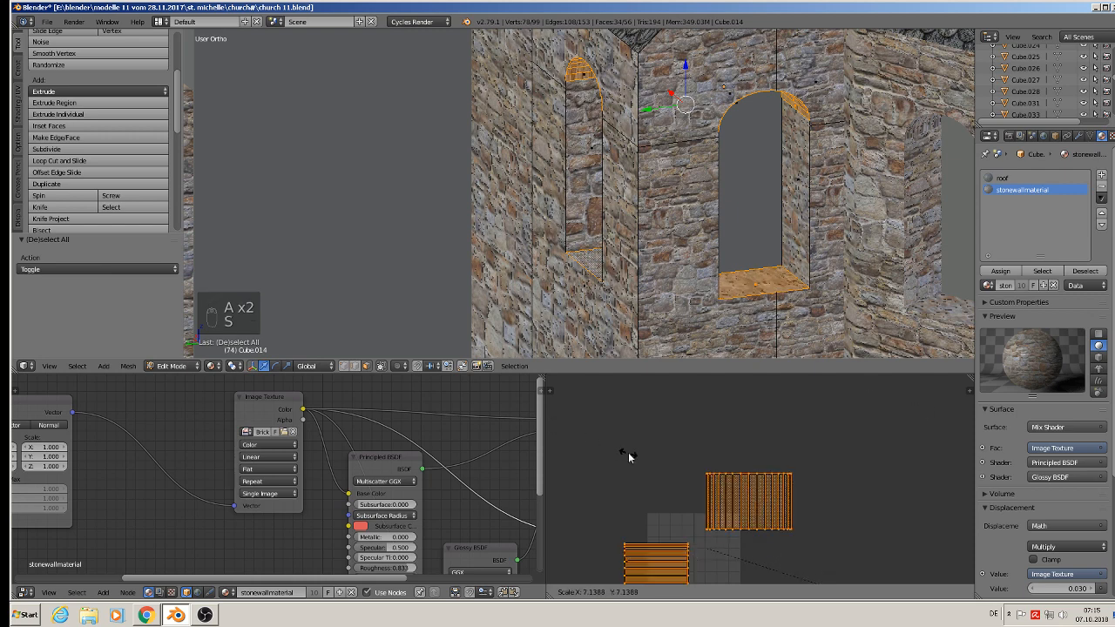
{"action": "left_click", "coordinate": [686, 472]}
Rotate the arch and sill UVs by 90 degrees, scale them down to about 0.43 and leave mesh editing.
{"action": "type", "text": "r"}
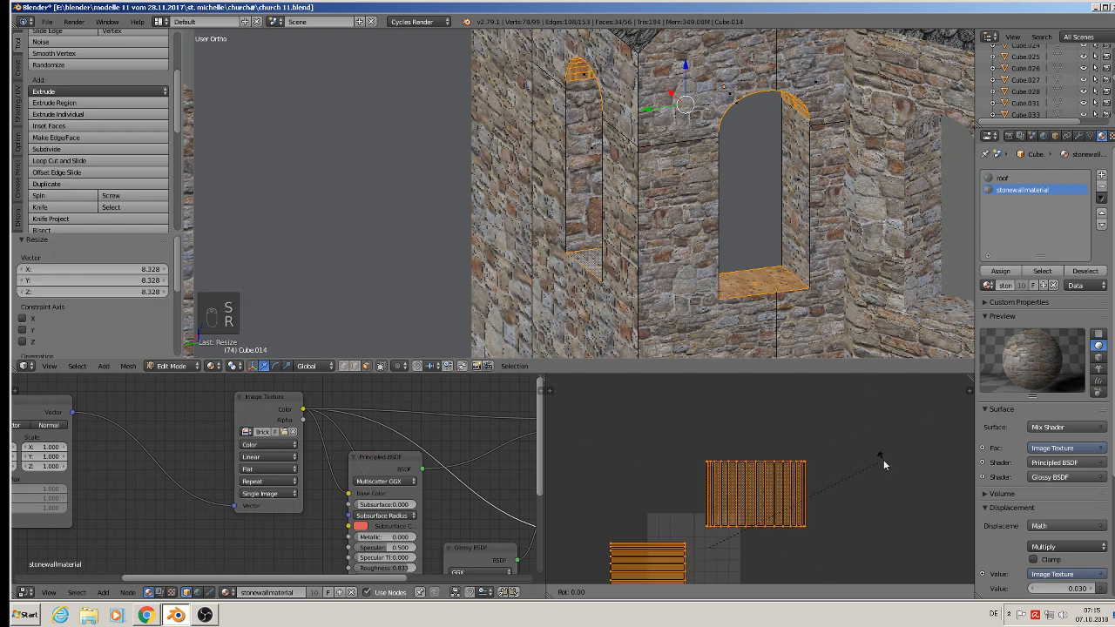
{"action": "type", "text": "90"}
{"action": "left_click", "coordinate": [883, 465]}
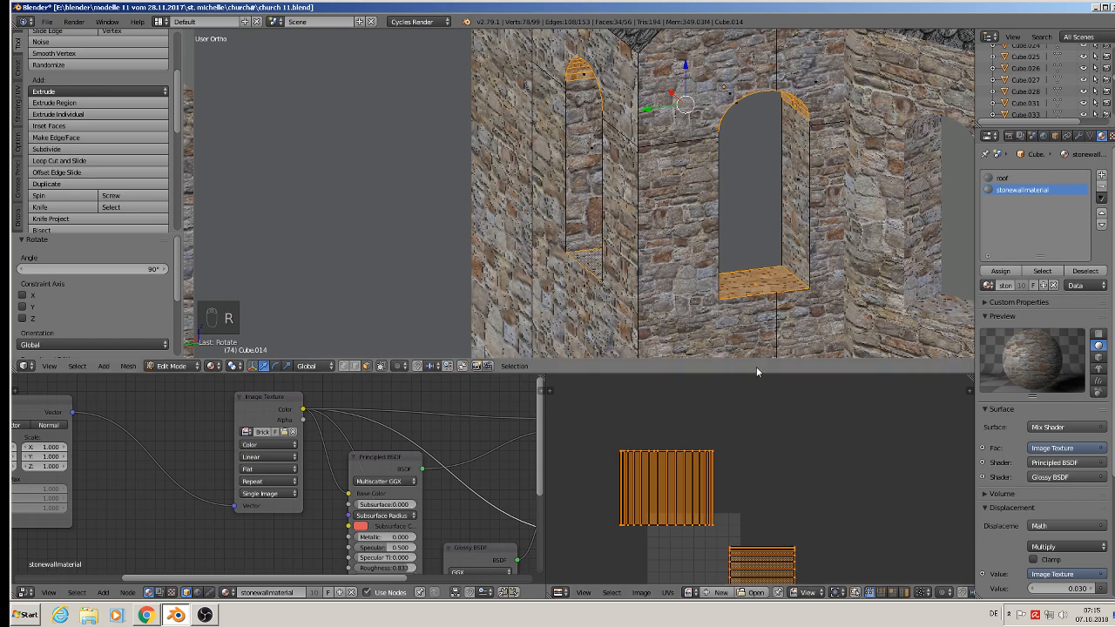
{"action": "middle_click_drag", "start_coordinate": [773, 237], "coordinate": [741, 281]}
{"action": "scroll", "coordinate": [738, 279], "scroll_direction": "up", "scroll_amount": 2}
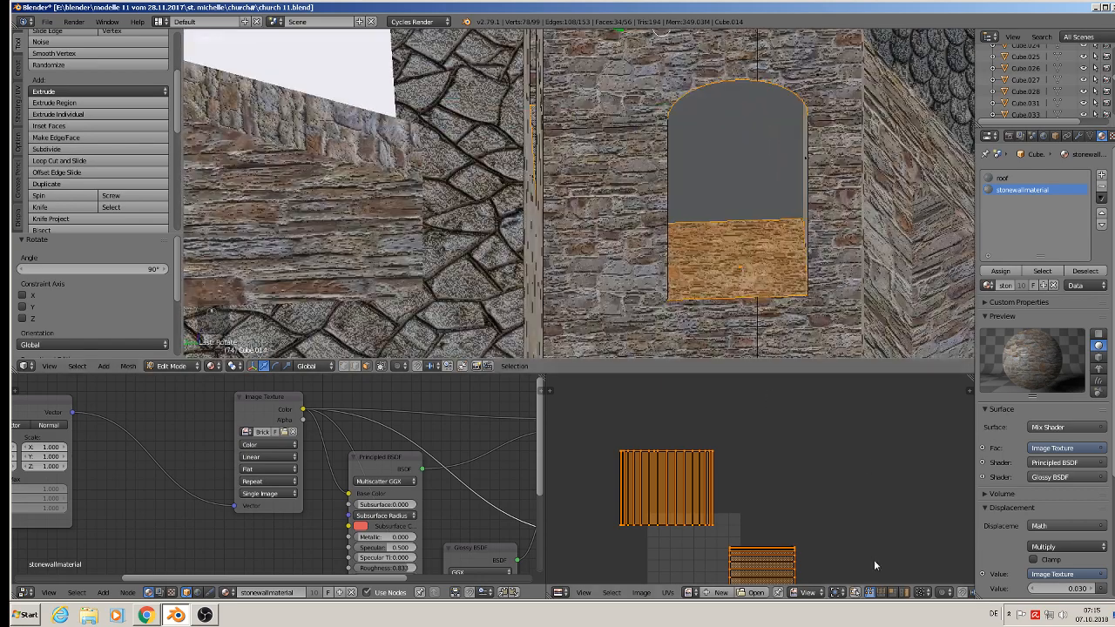
{"action": "key", "text": "s"}
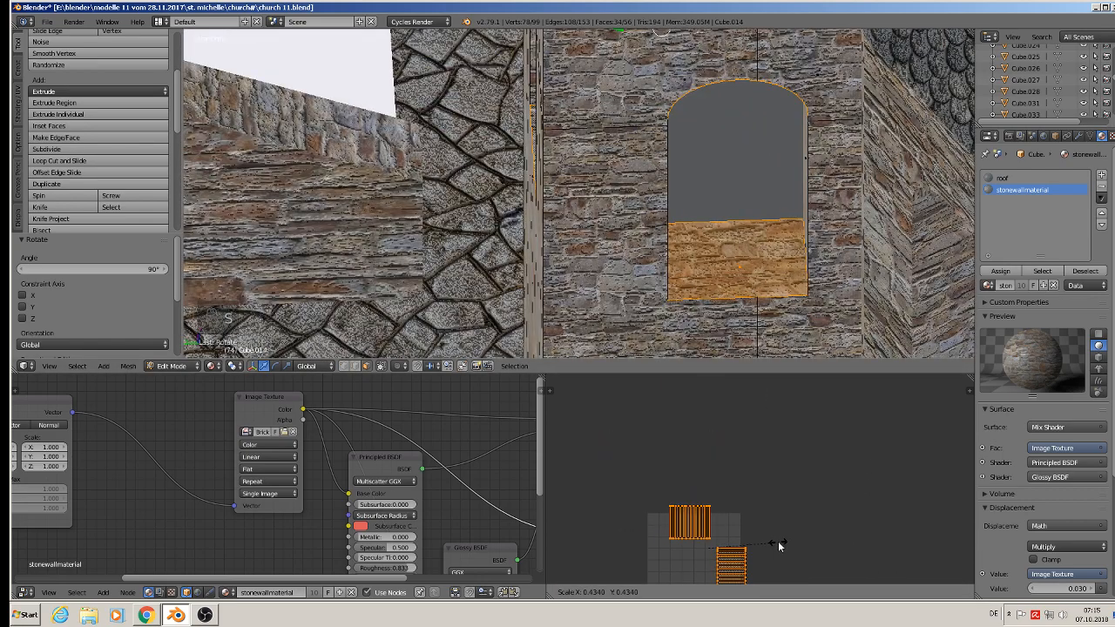
{"action": "left_click", "coordinate": [777, 541]}
{"action": "key", "text": "Tab"}
Select the first arched window's pane face and move it 0.013 along the Y axis.
{"action": "scroll", "coordinate": [680, 245], "scroll_direction": "down", "scroll_amount": 3}
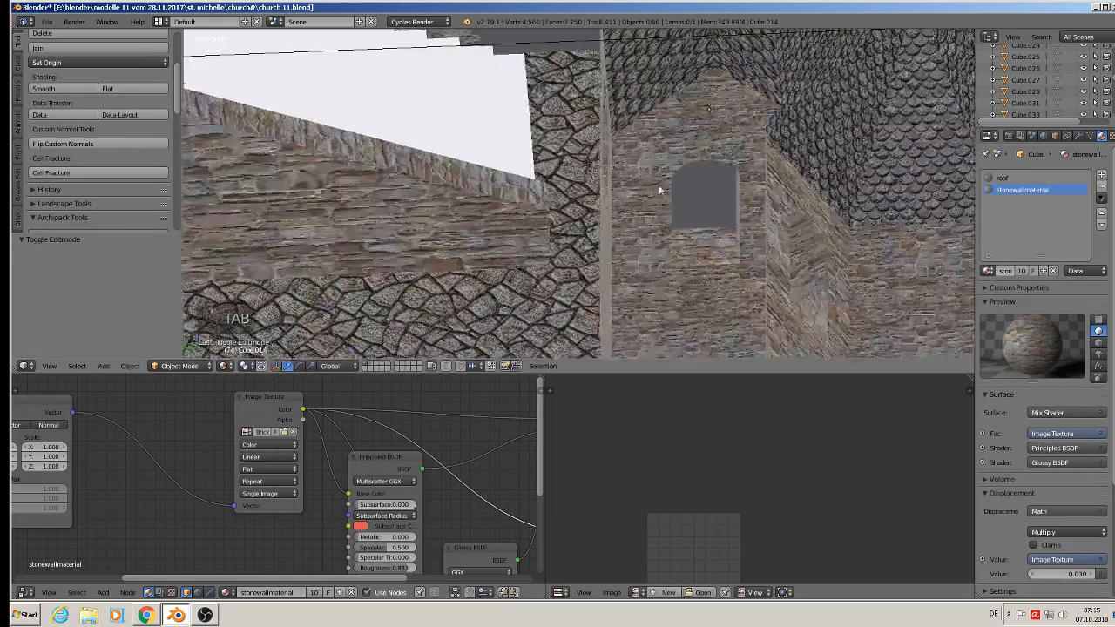
{"action": "middle_click_drag", "start_coordinate": [658, 185], "coordinate": [725, 141]}
{"action": "key", "text": "Tab"}
{"action": "right_click", "coordinate": [604, 186]}
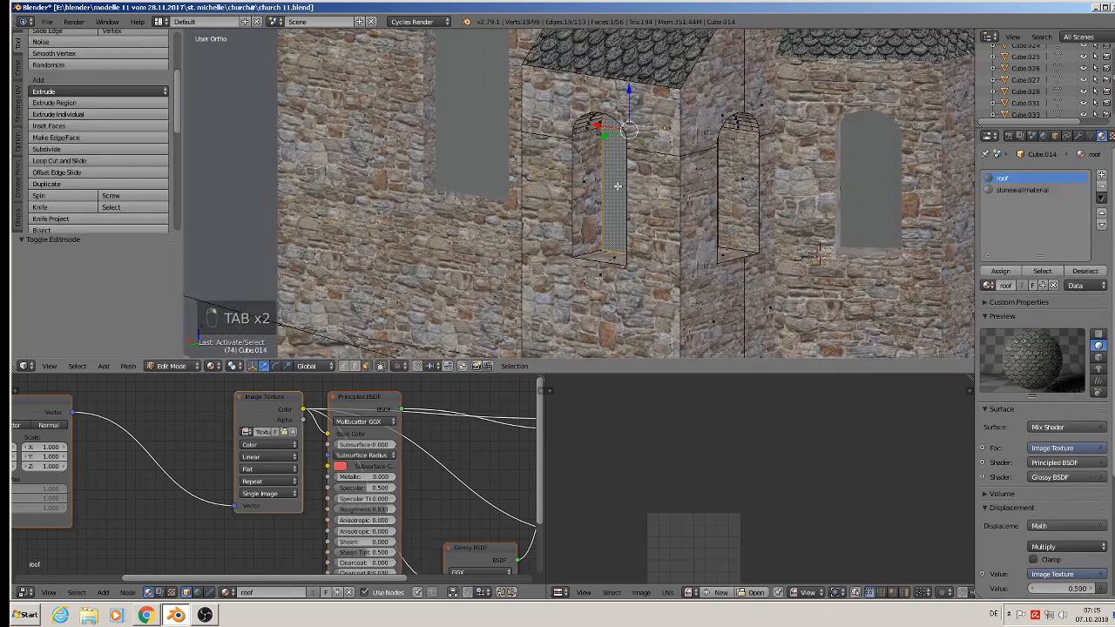
{"action": "middle_click_drag", "start_coordinate": [604, 186], "coordinate": [592, 150]}
{"action": "key", "text": "g"}
{"action": "key", "text": "y"}
{"action": "left_click", "coordinate": [578, 148]}
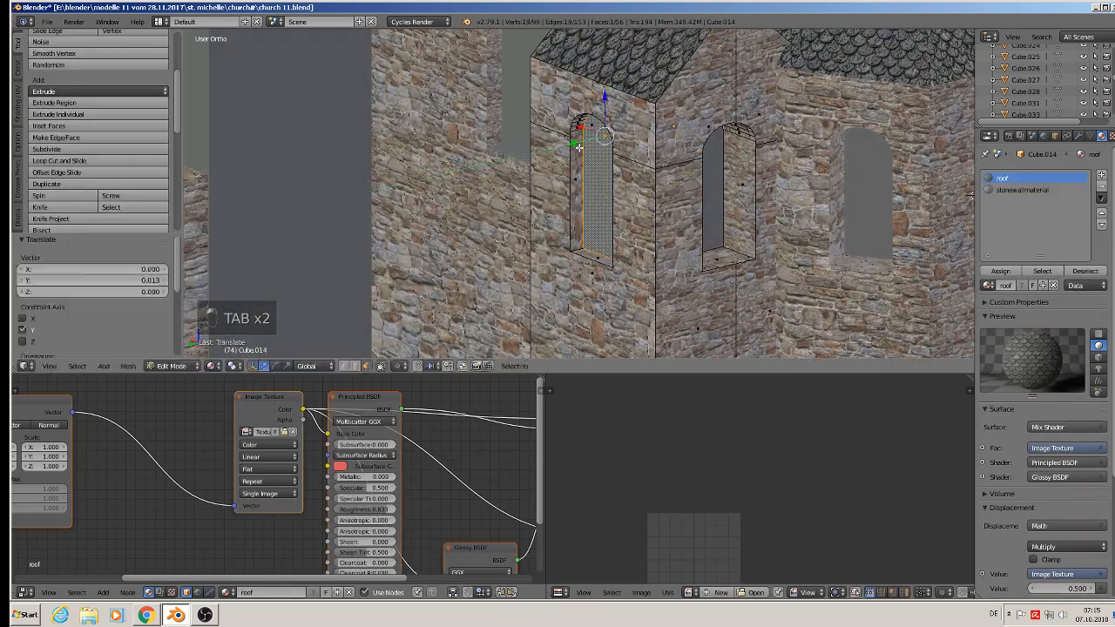
Select the adjoining arched window's pane face and move it about -0.017 along the X axis.
{"action": "right_click", "coordinate": [708, 191]}
{"action": "middle_click_drag", "start_coordinate": [707, 190], "coordinate": [786, 234]}
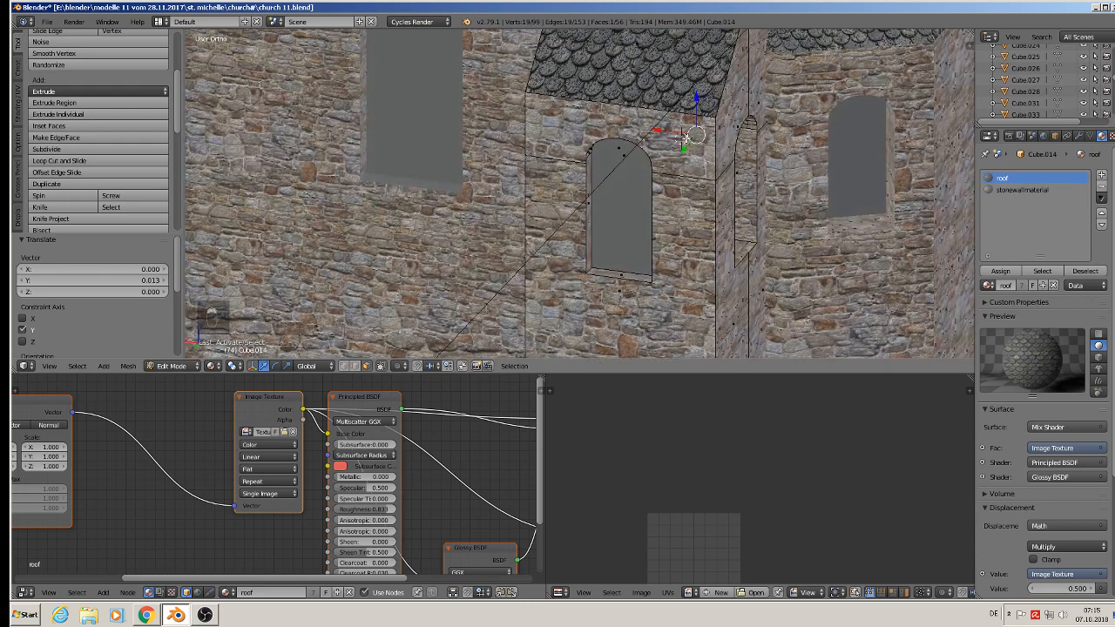
{"action": "key", "text": "g"}
{"action": "key", "text": "x"}
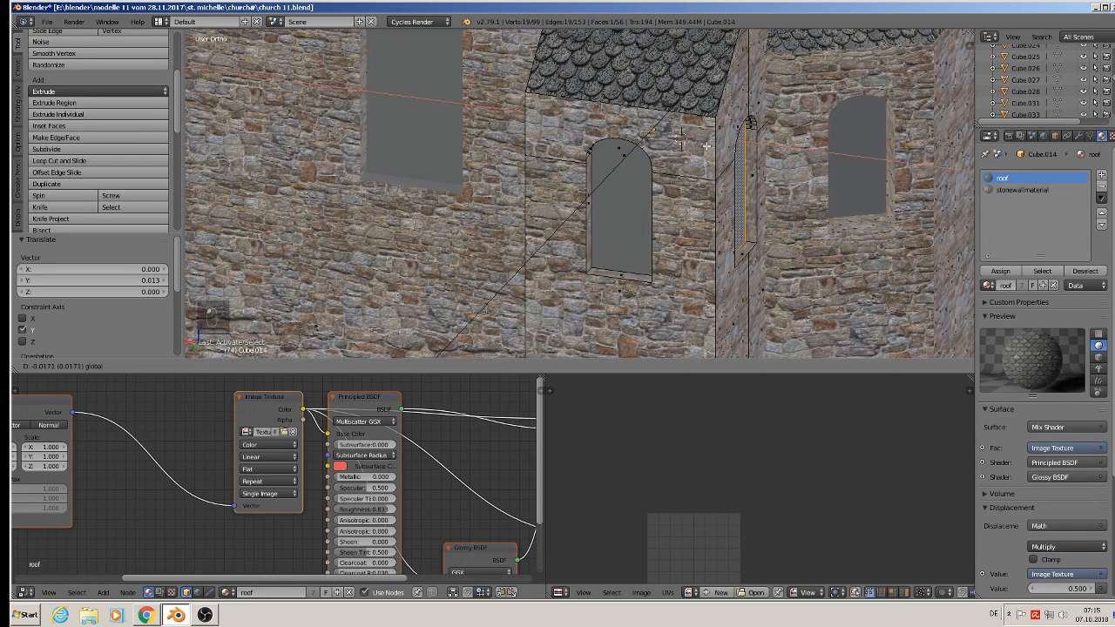
{"action": "left_click", "coordinate": [704, 147]}
{"action": "middle_click_drag", "start_coordinate": [705, 146], "coordinate": [628, 155]}
Deselect everything, leave the annex's mesh editing and save the blend file.
{"action": "key", "text": "a"}
{"action": "scroll", "coordinate": [653, 192], "scroll_direction": "down", "scroll_amount": 3}
{"action": "scroll", "coordinate": [676, 181], "scroll_direction": "down", "scroll_amount": 3}
{"action": "scroll", "coordinate": [653, 155], "scroll_direction": "down", "scroll_amount": 1}
{"action": "scroll", "coordinate": [628, 155], "scroll_direction": "down", "scroll_amount": 1}
{"action": "key", "text": "Tab"}
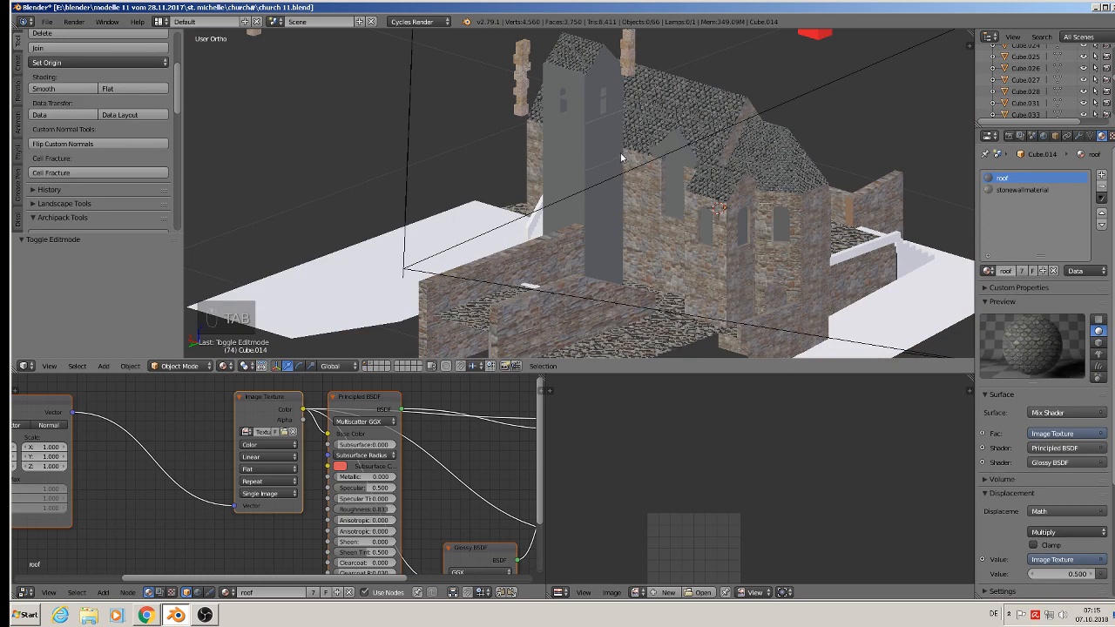
{"action": "left_click", "coordinate": [47, 21]}
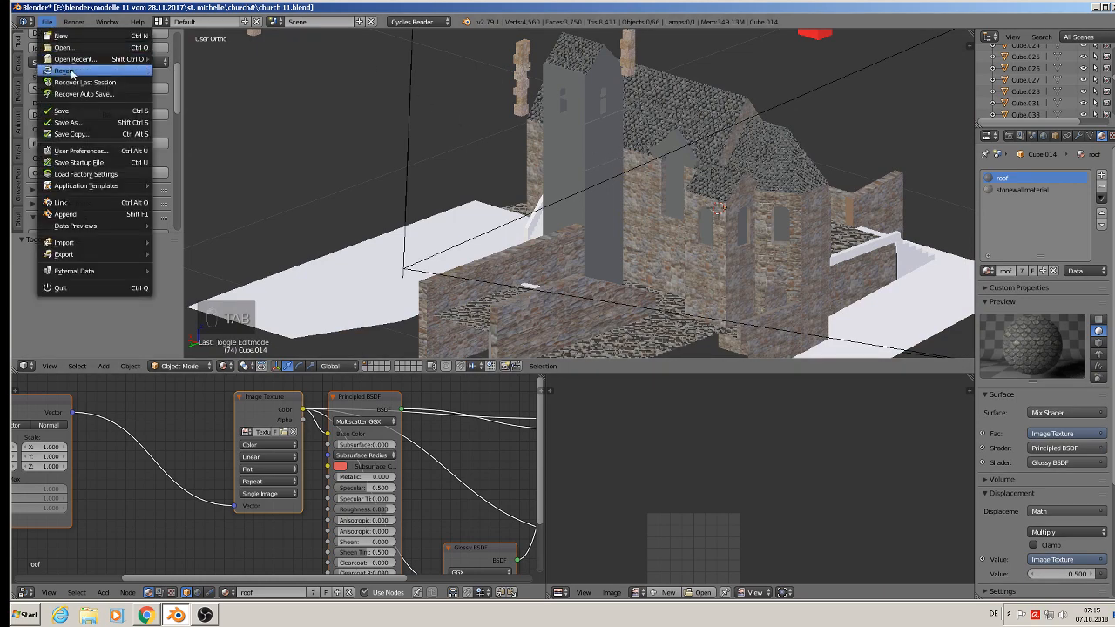
{"action": "left_click", "coordinate": [58, 113]}
Edit the tower's mesh and select the wall faces of the two upper storeys on its first gabled side.
{"action": "scroll", "coordinate": [614, 158], "scroll_direction": "up", "scroll_amount": 3}
{"action": "right_click", "coordinate": [579, 59]}
{"action": "key", "text": "Tab"}
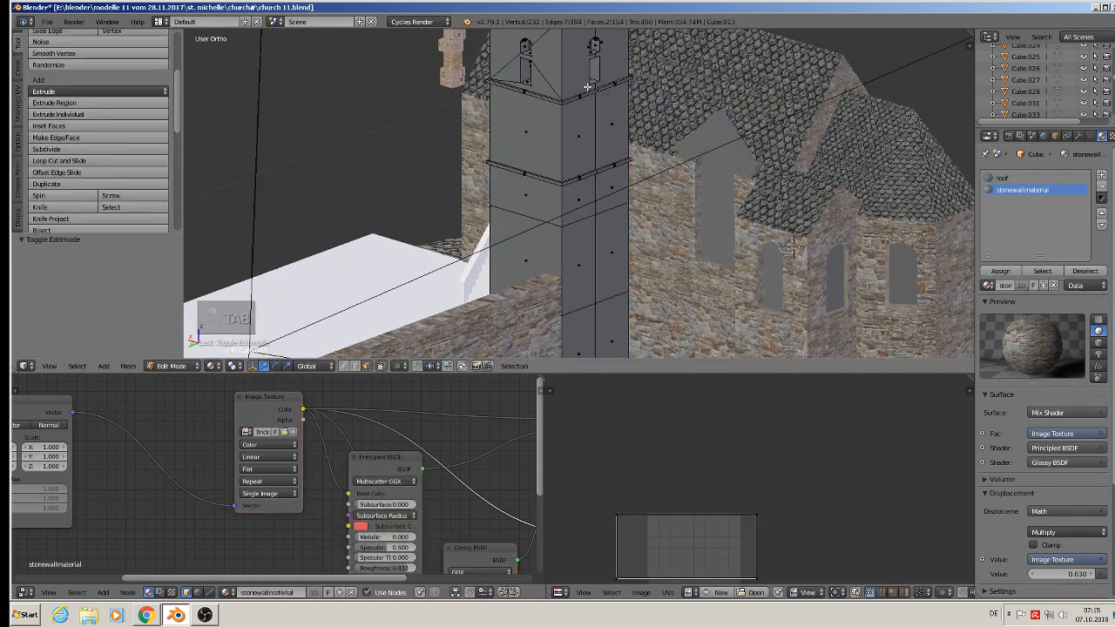
{"action": "middle_click_drag", "start_coordinate": [612, 136], "coordinate": [612, 260], "text": "shift"}
{"action": "middle_click_drag", "start_coordinate": [612, 260], "coordinate": [535, 220]}
{"action": "right_click", "coordinate": [555, 123]}
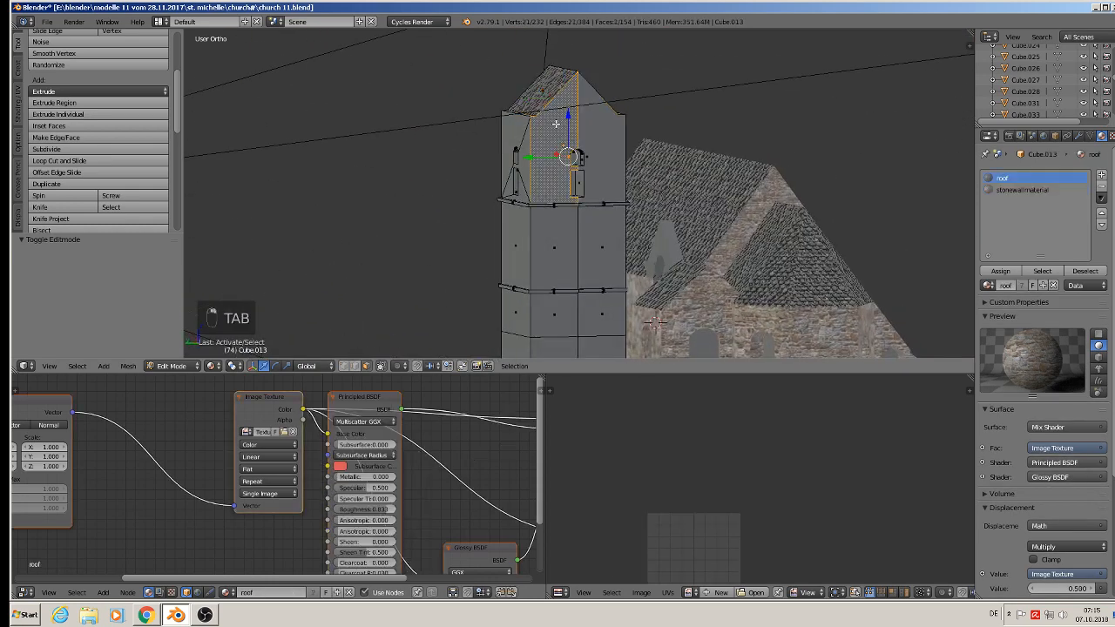
{"action": "right_click", "coordinate": [602, 129], "text": "shift"}
{"action": "right_click", "coordinate": [568, 242], "text": "shift"}
{"action": "right_click", "coordinate": [586, 243], "text": "shift"}
Add the wall faces below the lower cornice, down to the tower's base, to the selection.
{"action": "middle_click_drag", "start_coordinate": [584, 301], "coordinate": [559, 161], "text": "shift"}
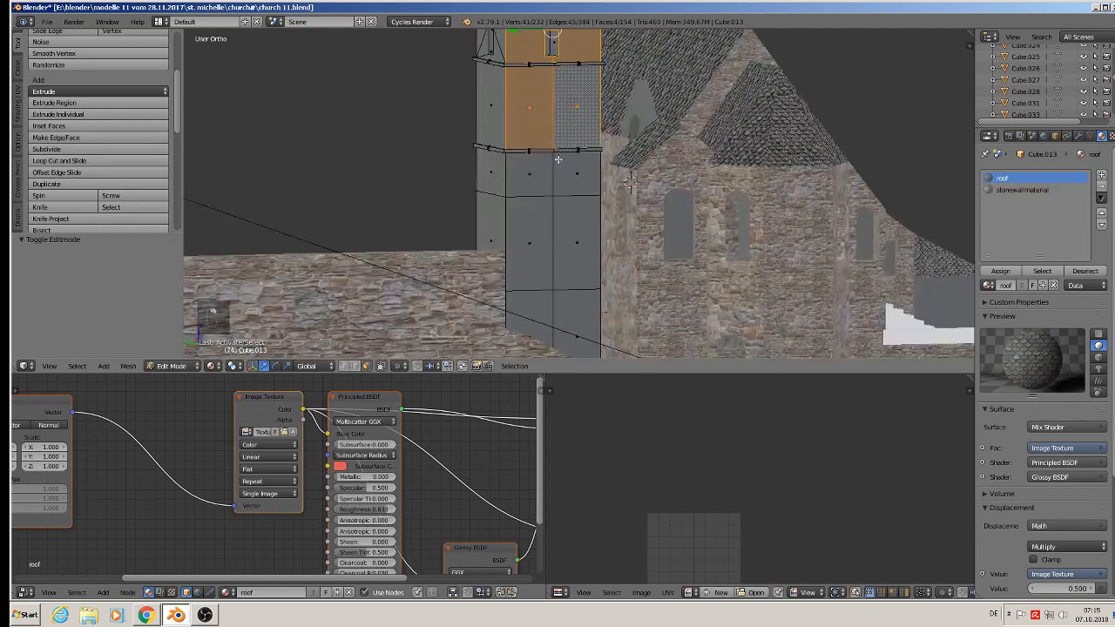
{"action": "right_click", "coordinate": [542, 171], "text": "shift"}
{"action": "right_click", "coordinate": [547, 246], "text": "shift"}
{"action": "right_click", "coordinate": [568, 253], "text": "shift"}
{"action": "right_click", "coordinate": [551, 302], "text": "shift"}
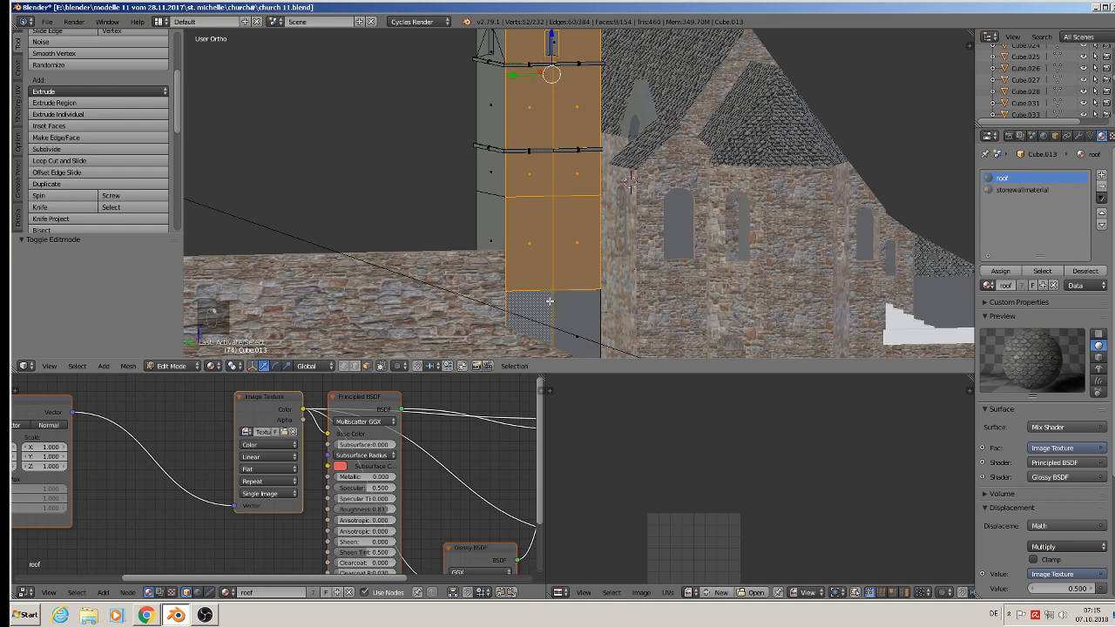
{"action": "right_click", "coordinate": [572, 311], "text": "shift"}
Add the wall faces of the tower's opposite gabled side, from around the doorway up to the gable, to the selection.
{"action": "middle_click_drag", "start_coordinate": [501, 156], "coordinate": [553, 219]}
{"action": "right_click", "coordinate": [518, 221], "text": "shift"}
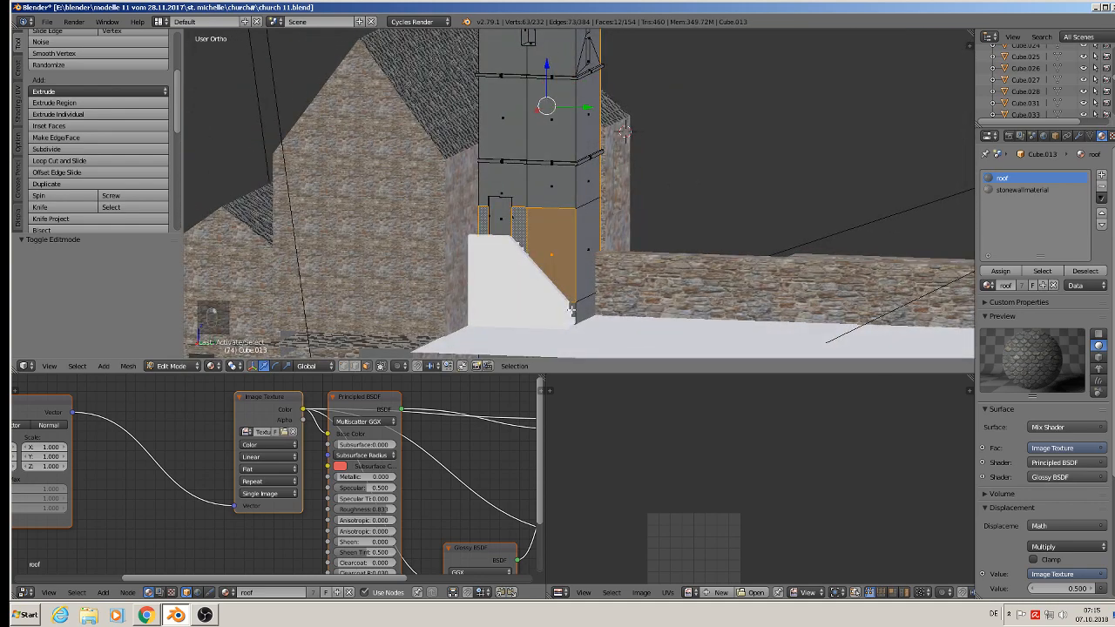
{"action": "right_click", "coordinate": [538, 175], "text": "shift"}
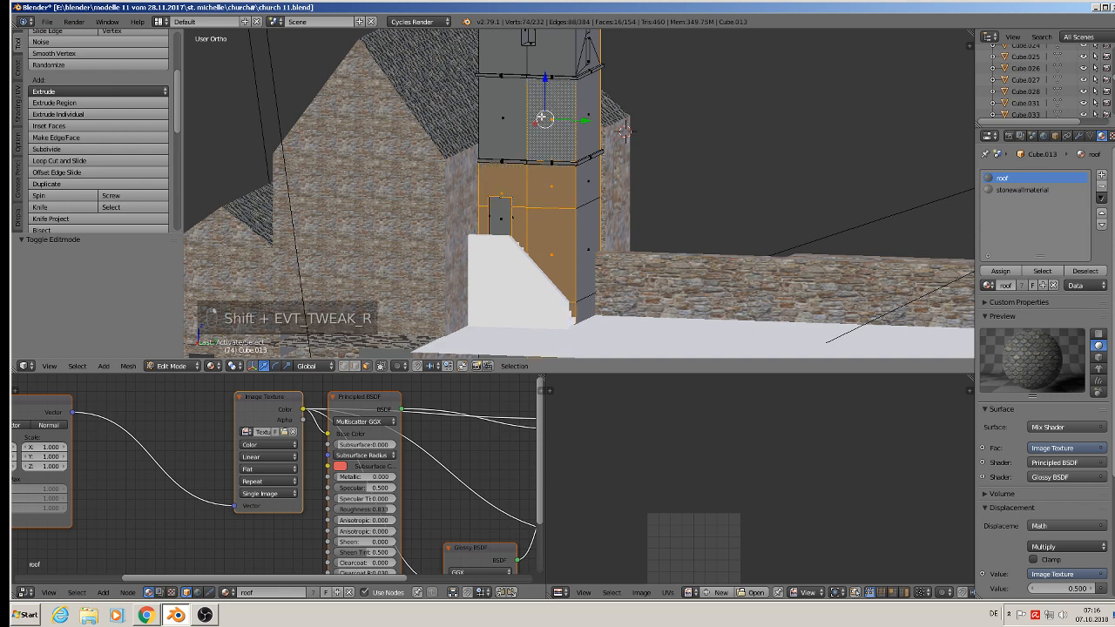
{"action": "right_click", "coordinate": [542, 116], "text": "shift"}
{"action": "right_click", "coordinate": [511, 99], "text": "shift"}
{"action": "scroll", "coordinate": [501, 103], "scroll_direction": "up", "scroll_amount": 5, "text": "shift"}
{"action": "right_click", "coordinate": [499, 104], "text": "shift"}
{"action": "right_click", "coordinate": [552, 88], "text": "shift"}
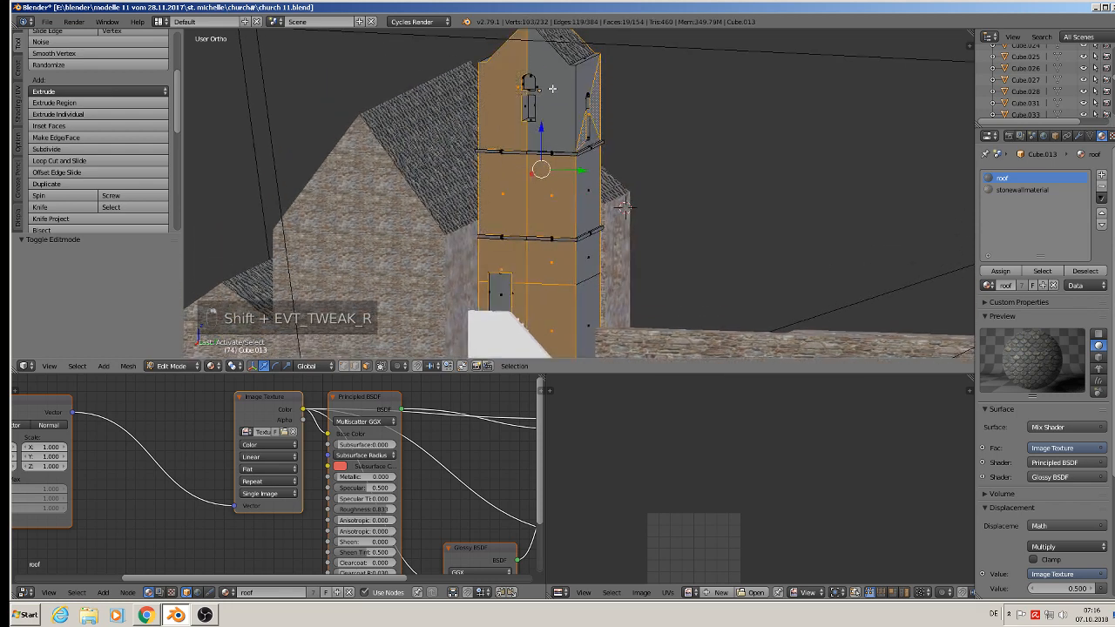
{"action": "right_click", "coordinate": [560, 97], "text": "shift"}
Project the gabled sides' UVs from a straight-on view and assign stonewallmaterial to the selected faces.
{"action": "middle_click_drag", "start_coordinate": [560, 97], "coordinate": [605, 101]}
{"action": "key", "text": "u"}
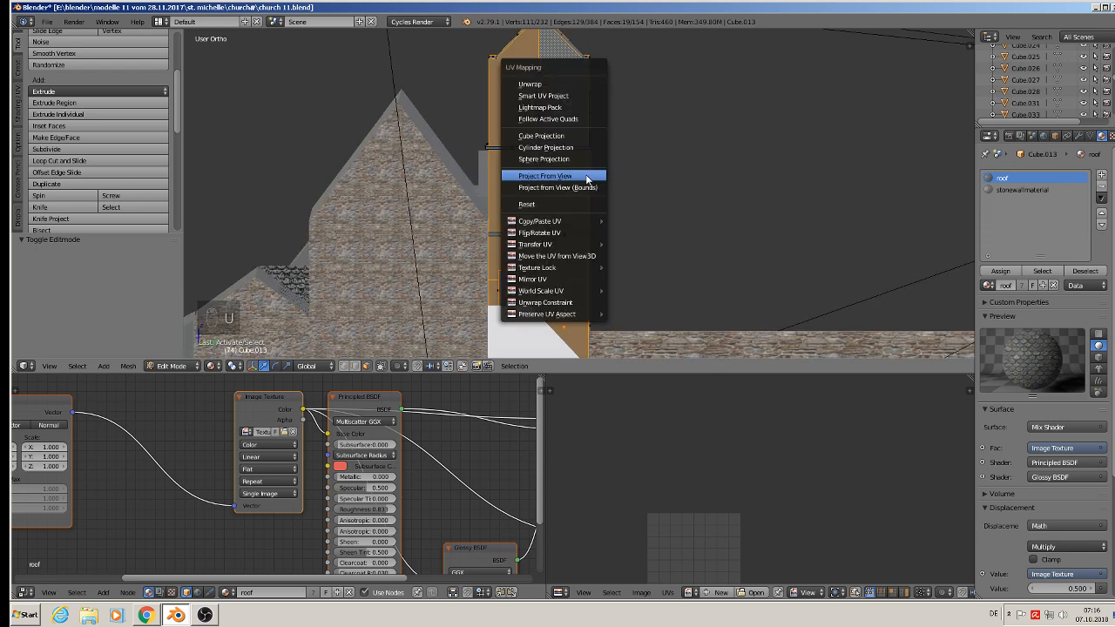
{"action": "left_click", "coordinate": [574, 175]}
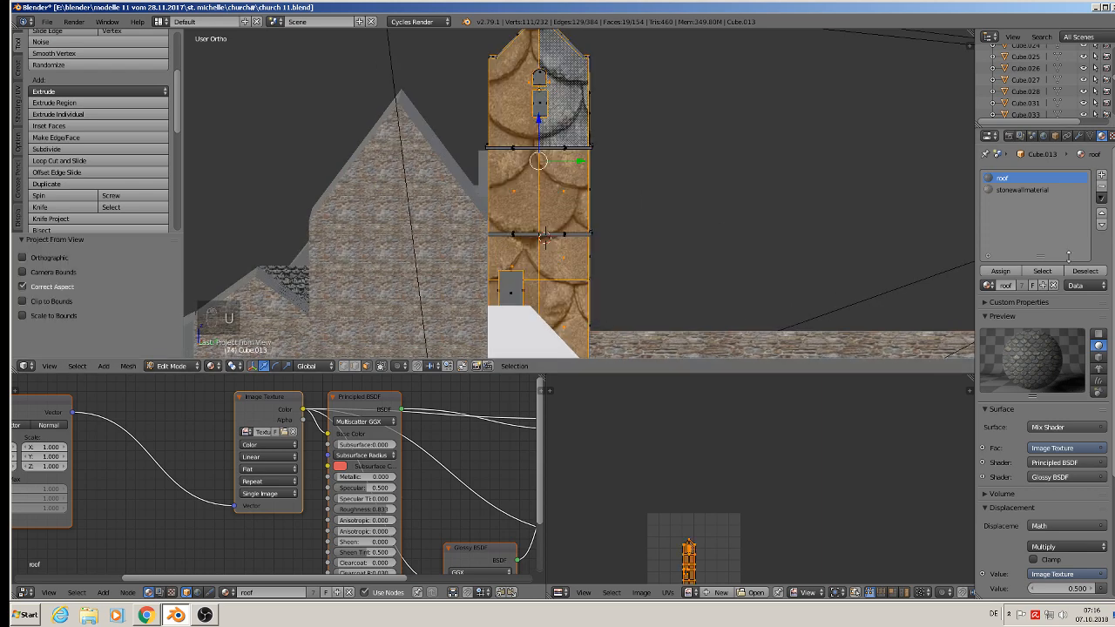
{"action": "left_click", "coordinate": [1019, 190]}
{"action": "left_click", "coordinate": [999, 270]}
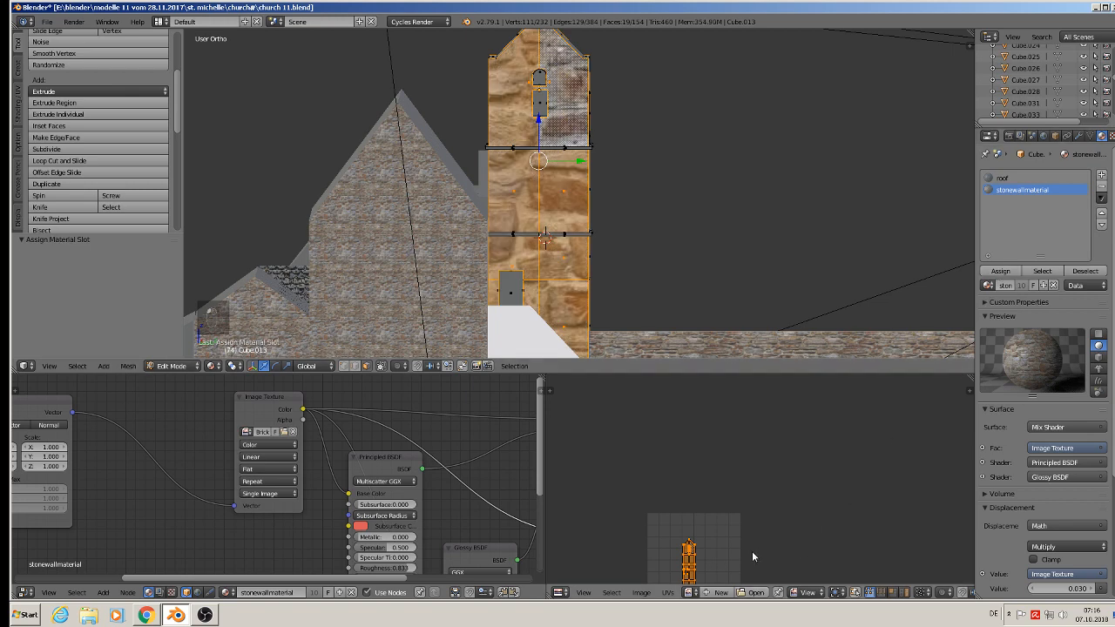
Scale the gabled sides' UVs up by about 14.42 and leave mesh editing.
{"action": "key", "text": "s"}
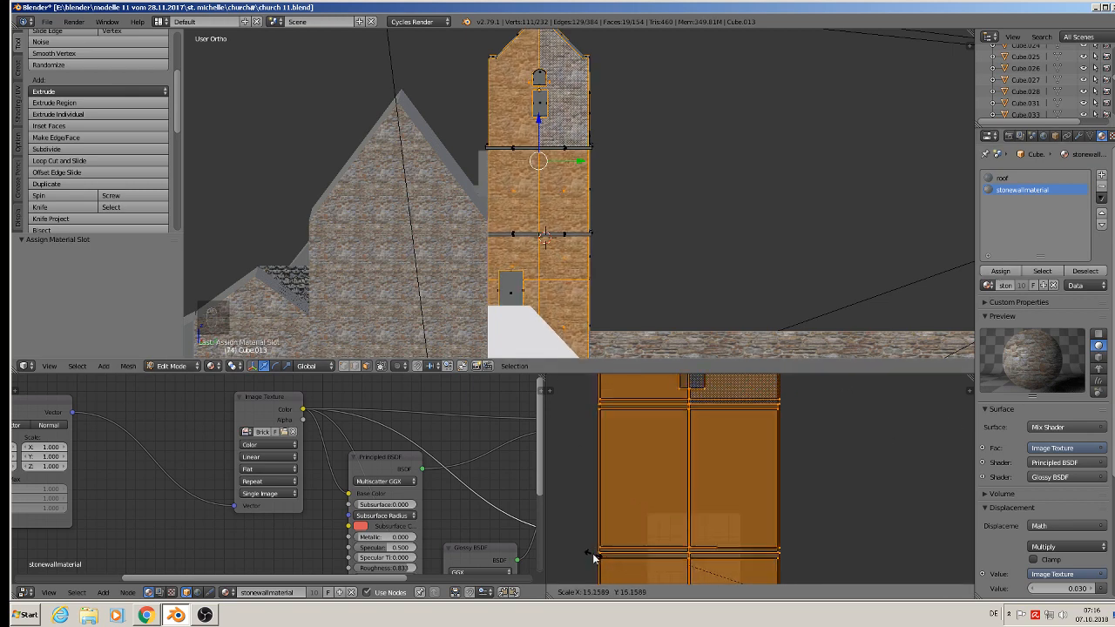
{"action": "left_click", "coordinate": [956, 549]}
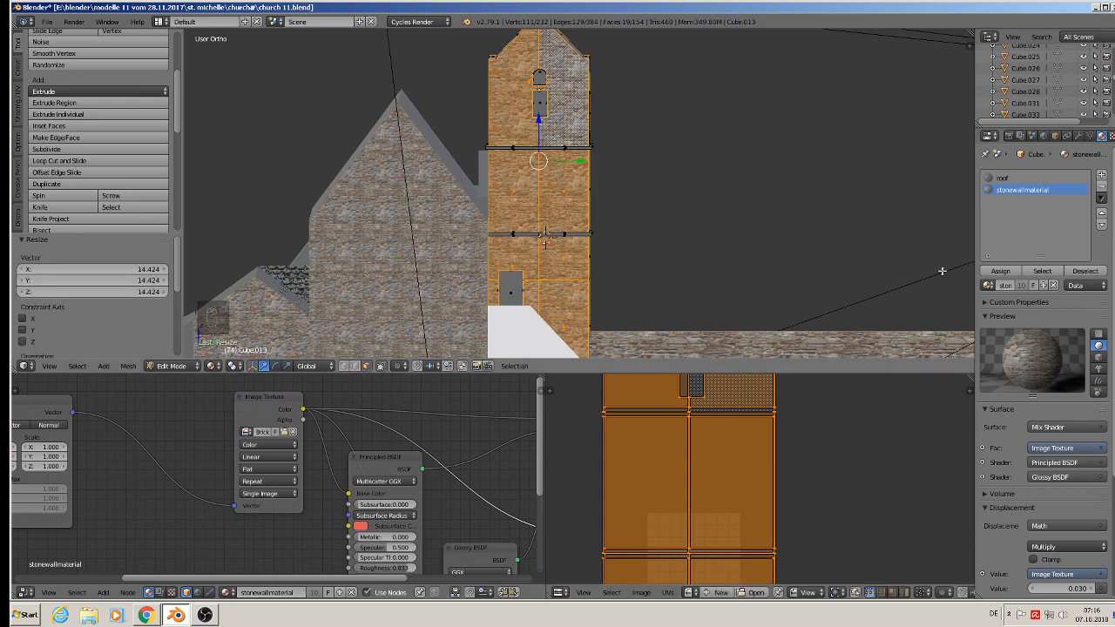
{"action": "key", "text": "Tab"}
Edit the tower again and select the wall faces of its two eaves sides from top to base.
{"action": "middle_click_drag", "start_coordinate": [589, 154], "coordinate": [524, 192]}
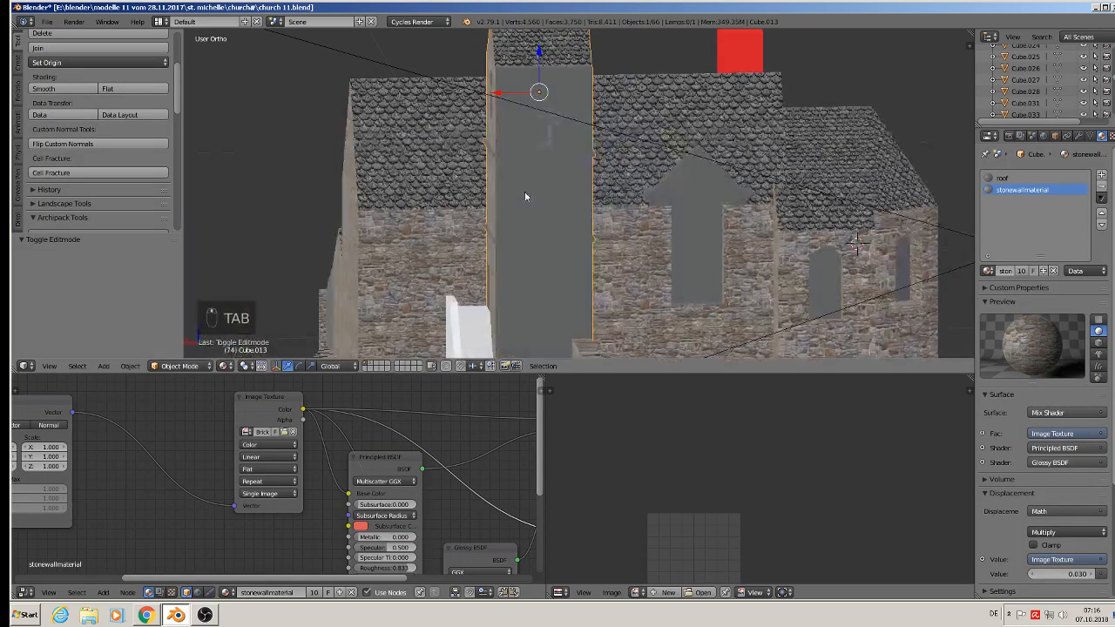
{"action": "key", "text": "Tab"}
{"action": "right_click", "coordinate": [524, 92]}
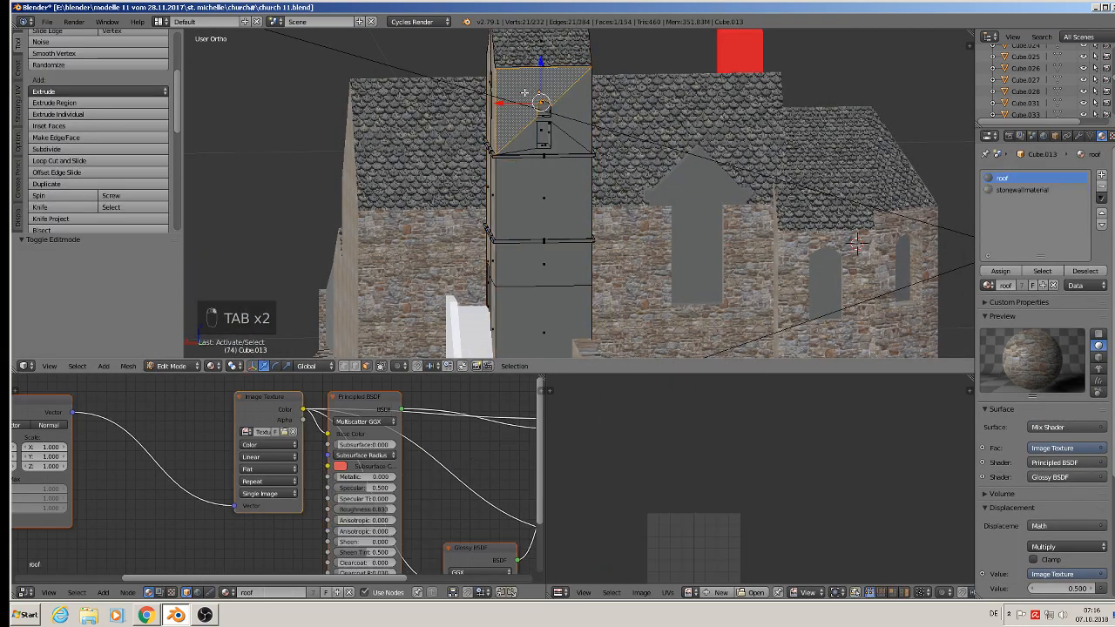
{"action": "right_click", "coordinate": [568, 133], "text": "shift"}
{"action": "right_click", "coordinate": [557, 198], "text": "shift"}
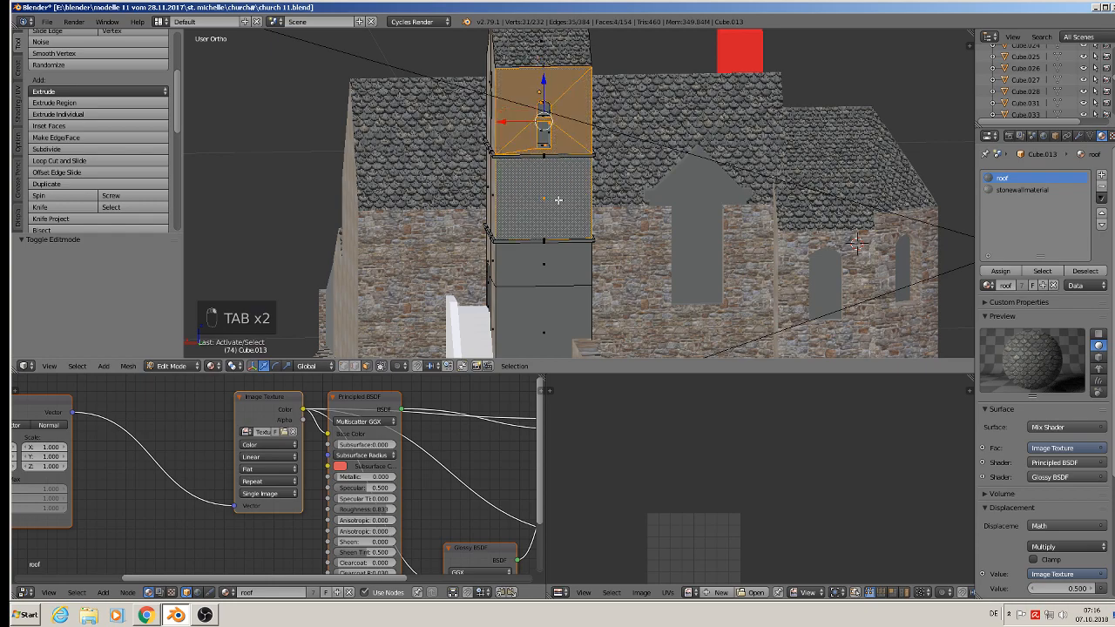
{"action": "right_click", "coordinate": [549, 275], "text": "shift"}
{"action": "right_click", "coordinate": [544, 306], "text": "shift"}
{"action": "middle_click_drag", "start_coordinate": [470, 211], "coordinate": [536, 172]}
{"action": "right_click", "coordinate": [519, 216], "text": "shift"}
Project the eaves sides' UVs from a straight-on view and assign stonewallmaterial to them.
{"action": "key", "text": "u"}
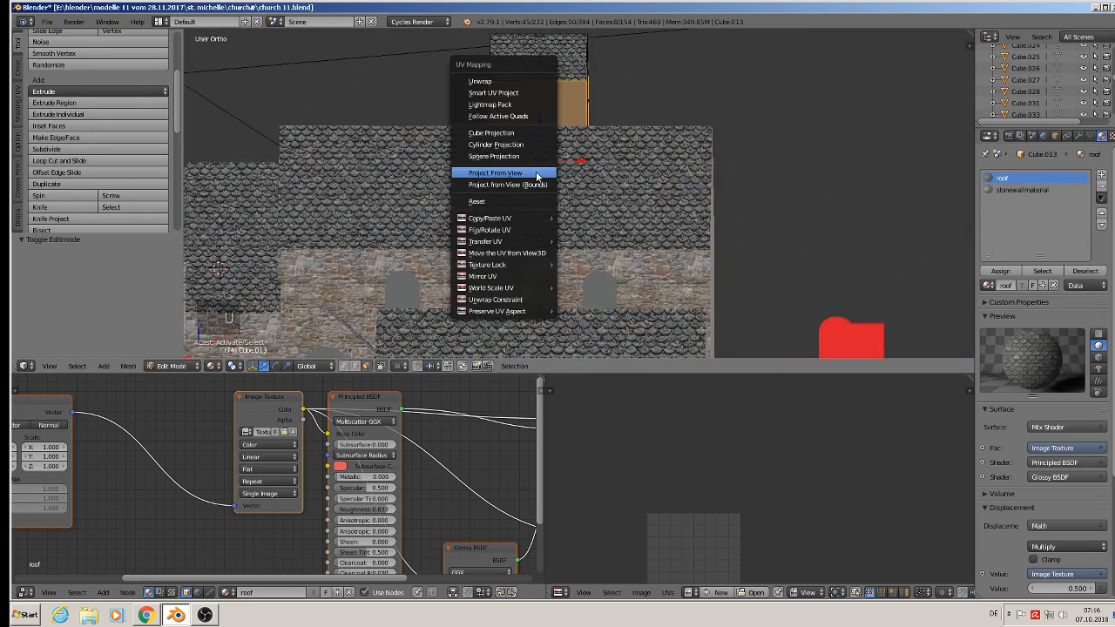
{"action": "left_click", "coordinate": [537, 175]}
{"action": "left_click", "coordinate": [1017, 190]}
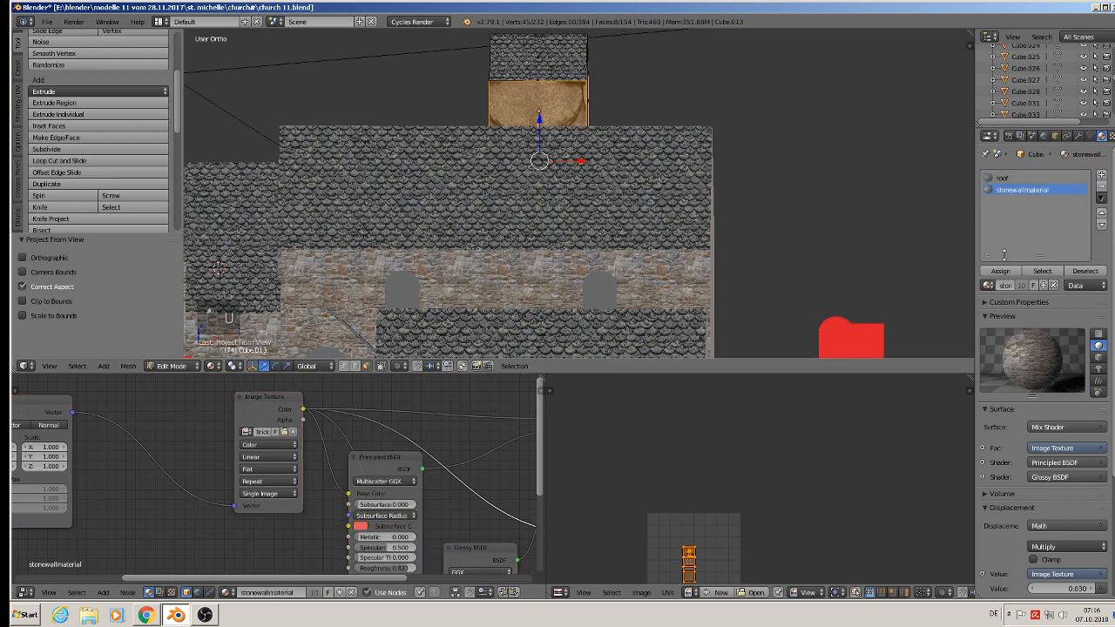
{"action": "left_click", "coordinate": [1000, 271]}
Scale up the eaves sides' UVs until the stones match the surrounding walls, and leave mesh editing.
{"action": "middle_click_drag", "start_coordinate": [778, 174], "coordinate": [810, 287]}
{"action": "key", "text": "s"}
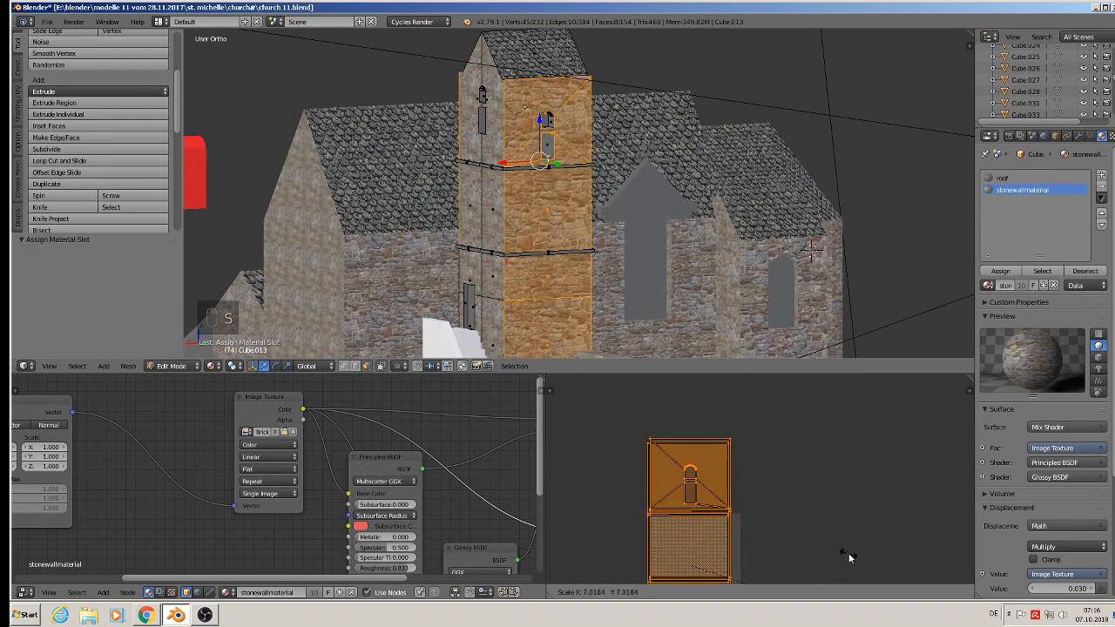
{"action": "left_click", "coordinate": [581, 414]}
{"action": "key", "text": "Tab"}
Select the side reveal faces of the arched and rectangular window openings on the tower's eaves side.
{"action": "scroll", "coordinate": [651, 137], "scroll_direction": "down", "scroll_amount": 3}
{"action": "middle_click_drag", "start_coordinate": [616, 143], "coordinate": [609, 204], "text": "shift"}
{"action": "scroll", "coordinate": [586, 145], "scroll_direction": "up", "scroll_amount": 4}
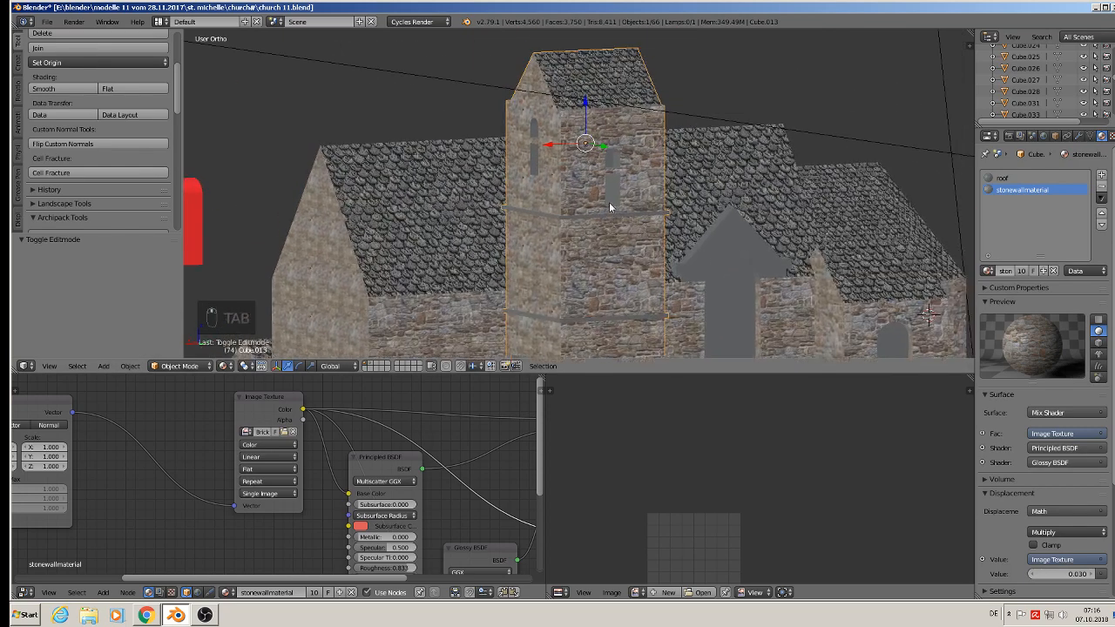
{"action": "scroll", "coordinate": [606, 200], "scroll_direction": "up", "scroll_amount": 4}
{"action": "scroll", "coordinate": [619, 189], "scroll_direction": "up", "scroll_amount": 2}
{"action": "right_click", "coordinate": [620, 188]}
{"action": "key", "text": "Tab"}
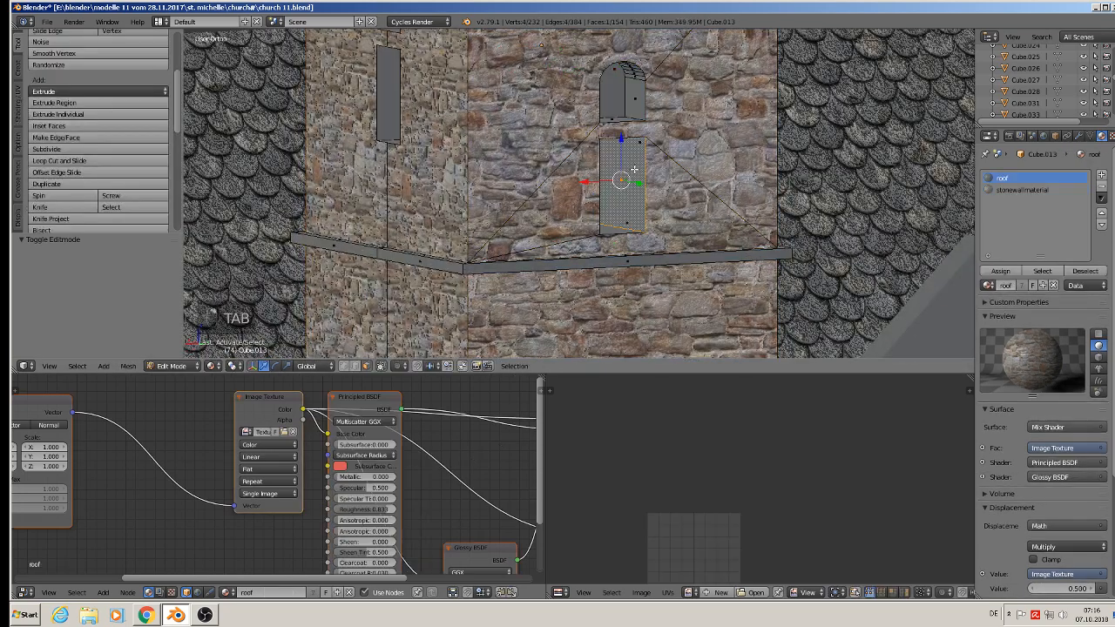
{"action": "right_click", "coordinate": [622, 101], "text": "shift"}
{"action": "middle_click_drag", "start_coordinate": [627, 95], "coordinate": [563, 101]}
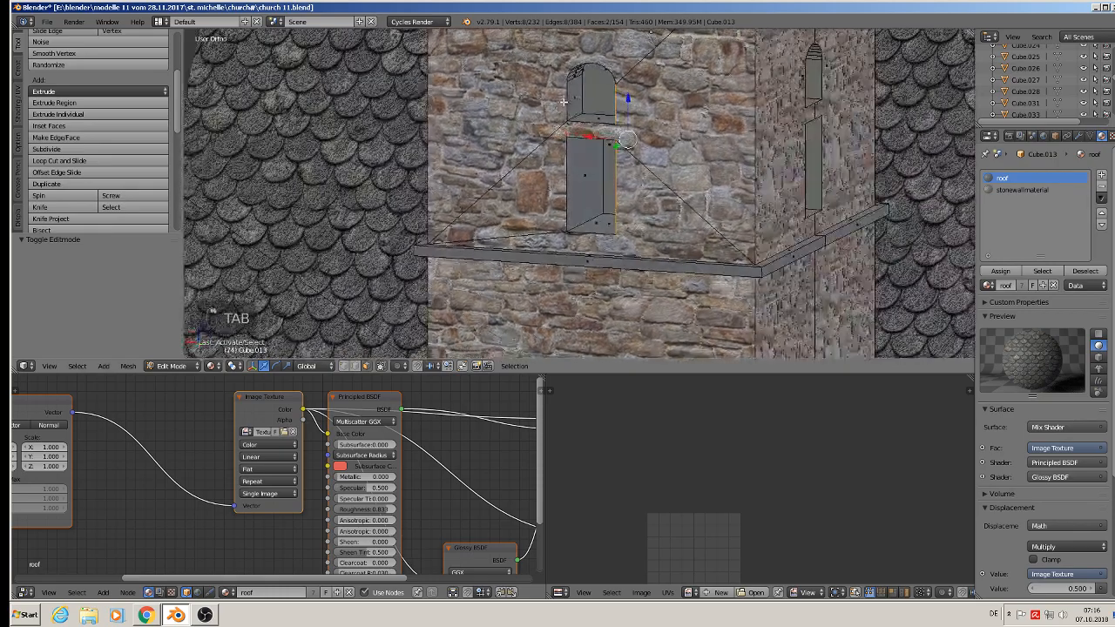
{"action": "right_click", "coordinate": [587, 163], "text": "shift"}
{"action": "middle_click_drag", "start_coordinate": [597, 224], "coordinate": [748, 217], "text": "shift"}
{"action": "scroll", "coordinate": [714, 301], "scroll_direction": "down", "scroll_amount": 6}
{"action": "middle_click_drag", "start_coordinate": [714, 302], "coordinate": [818, 270], "text": "shift"}
Project the selected window reveals' UVs from the gabled side view and assign stonewallmaterial to them.
{"action": "key", "text": "u"}
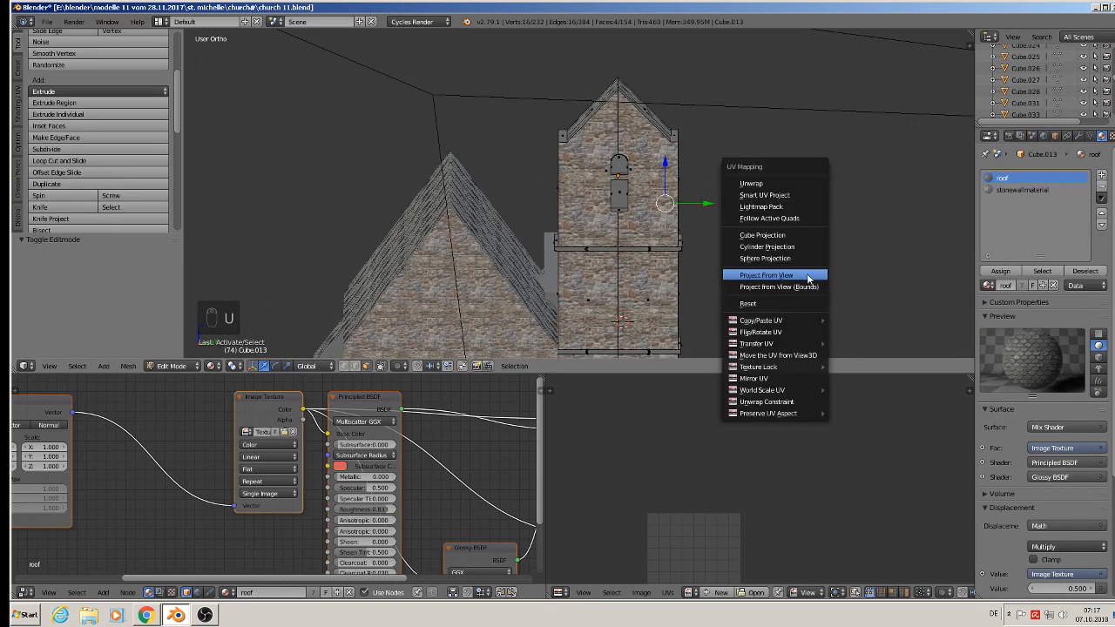
{"action": "left_click", "coordinate": [809, 276]}
{"action": "left_click", "coordinate": [1016, 194]}
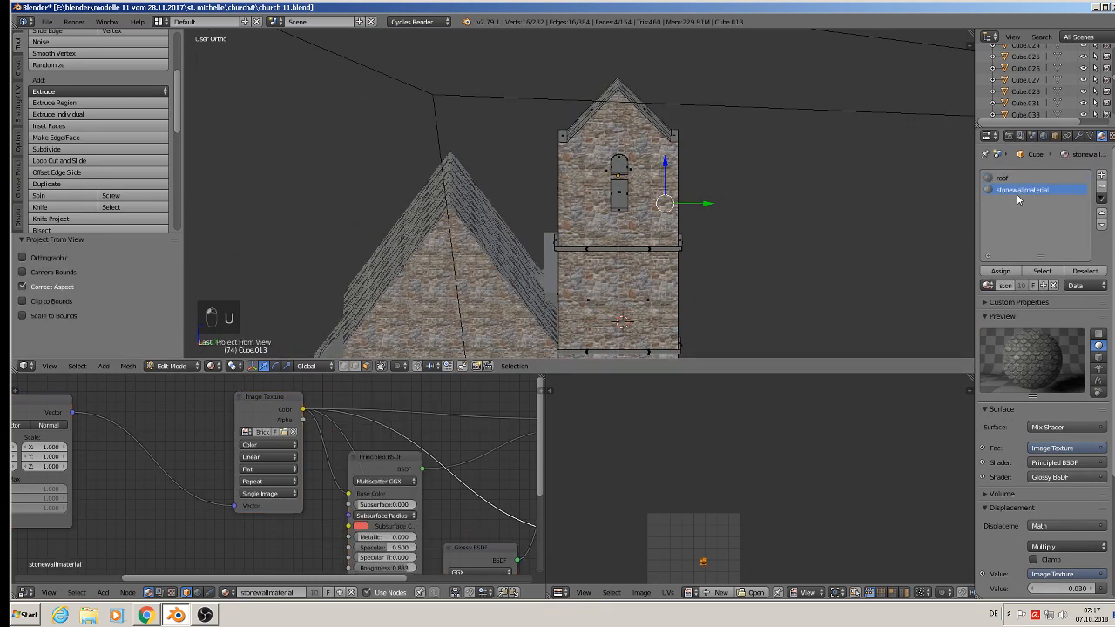
{"action": "left_click", "coordinate": [1000, 272]}
Scale the window reveals' UVs up by about 7.16 and leave mesh editing.
{"action": "middle_click_drag", "start_coordinate": [740, 206], "coordinate": [666, 218]}
{"action": "scroll", "coordinate": [658, 215], "scroll_direction": "up", "scroll_amount": 7}
{"action": "key", "text": "s"}
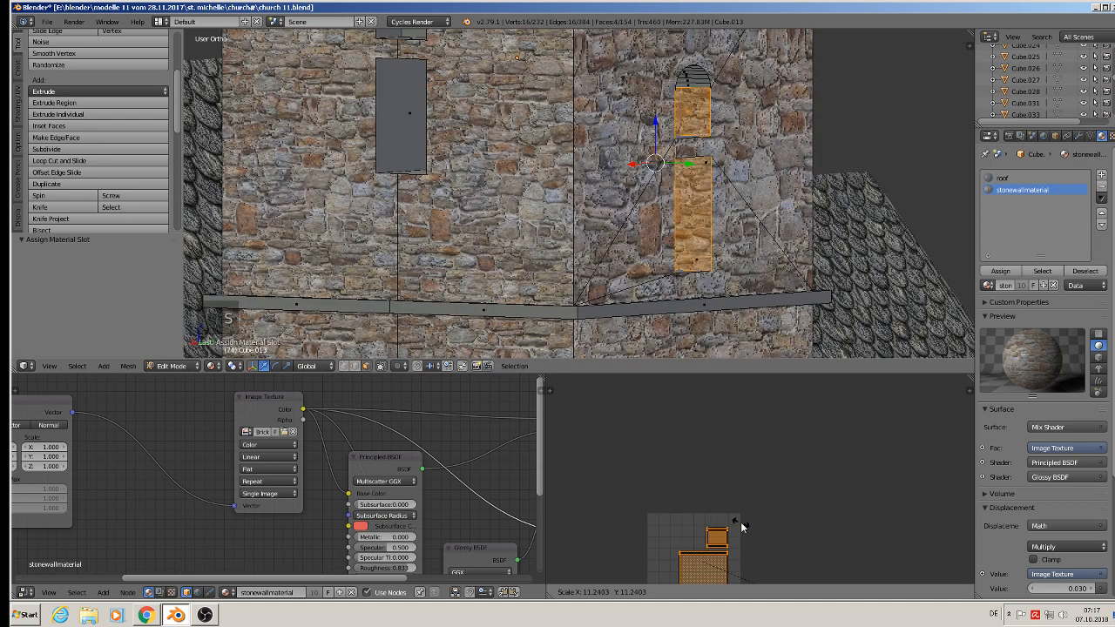
{"action": "left_click", "coordinate": [811, 451]}
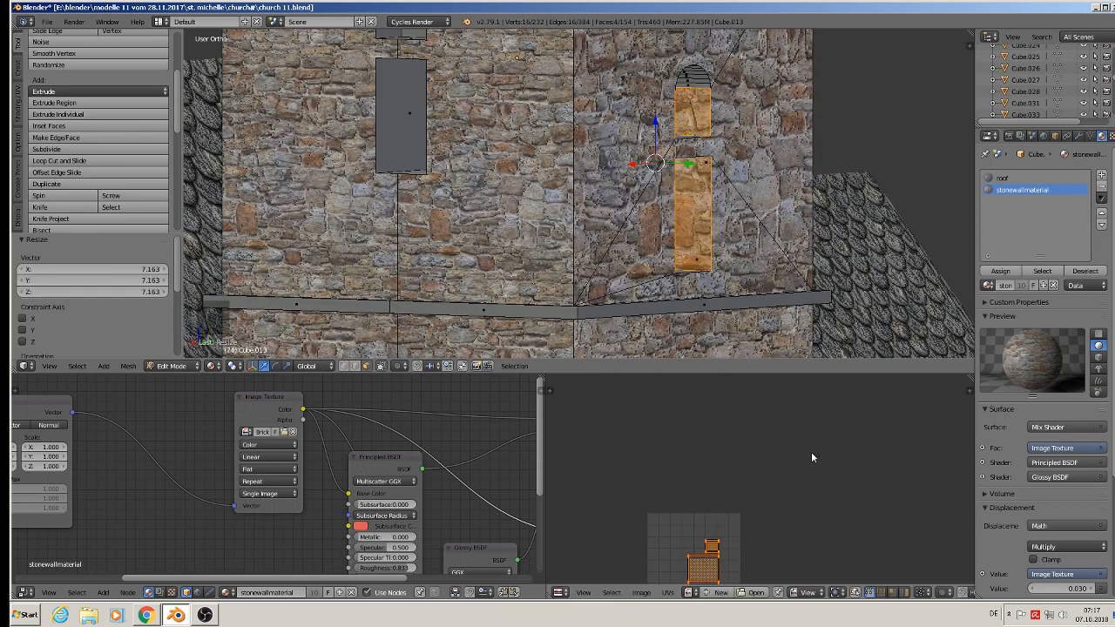
{"action": "middle_click_drag", "start_coordinate": [662, 226], "coordinate": [641, 195]}
{"action": "scroll", "coordinate": [641, 195], "scroll_direction": "up", "scroll_amount": 2}
{"action": "key", "text": "Tab"}
Reopen the tower mesh and select the side reveal faces of the gabled sides' windows and doorway.
{"action": "key", "text": "Tab"}
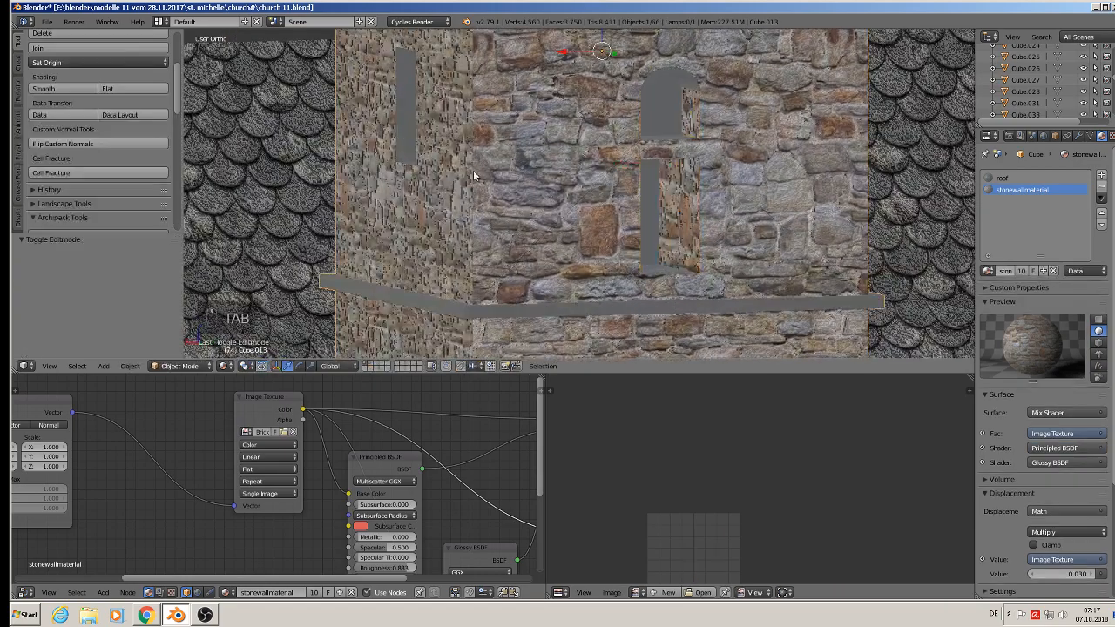
{"action": "right_click", "coordinate": [385, 111]}
{"action": "middle_click_drag", "start_coordinate": [385, 111], "coordinate": [526, 114]}
{"action": "middle_click_drag", "start_coordinate": [563, 173], "coordinate": [540, 93]}
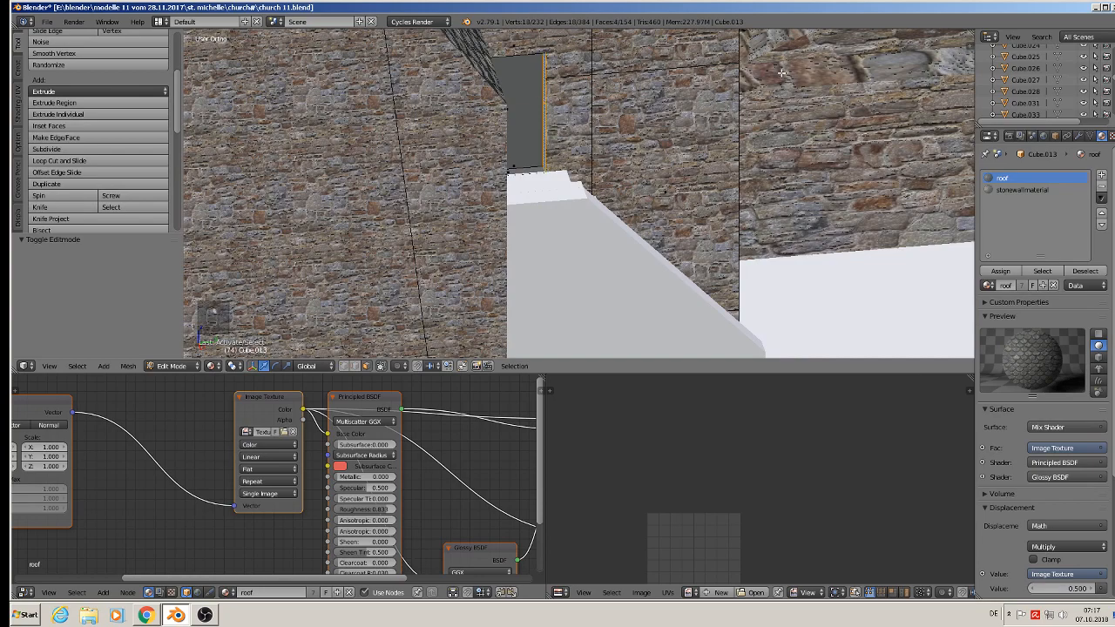
{"action": "middle_click_drag", "start_coordinate": [782, 74], "coordinate": [647, 172]}
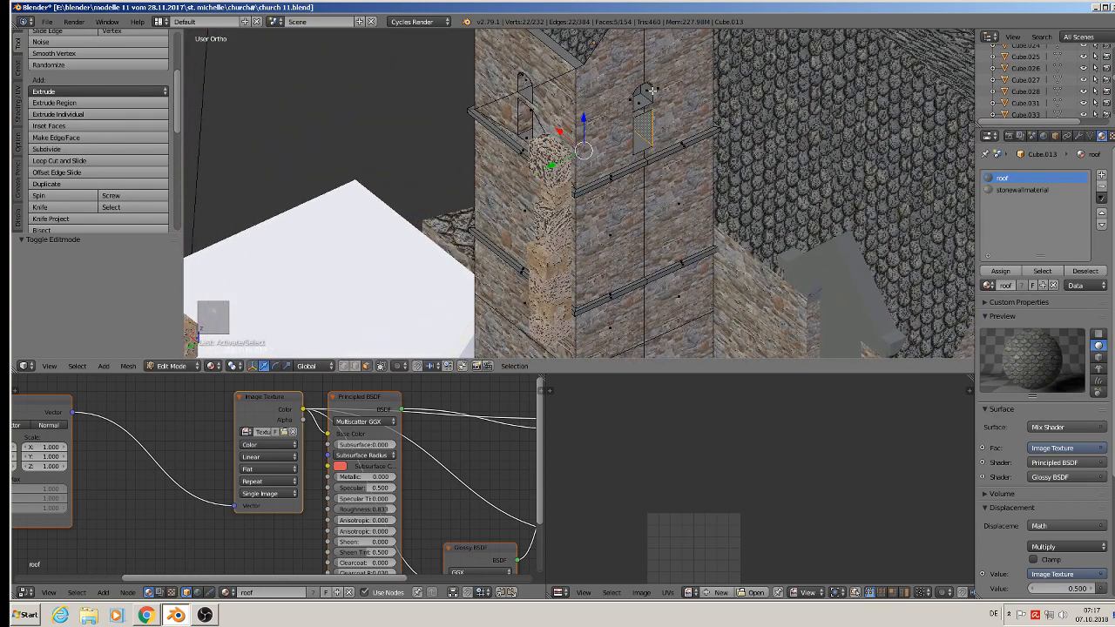
{"action": "middle_click_drag", "start_coordinate": [656, 107], "coordinate": [541, 53]}
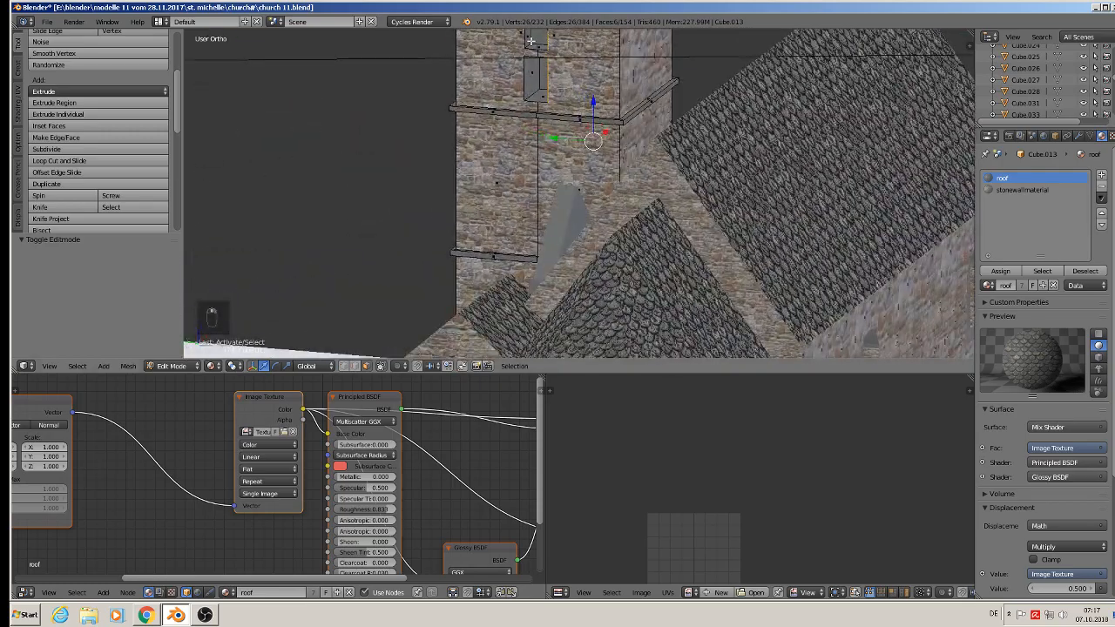
{"action": "middle_click_drag", "start_coordinate": [540, 126], "coordinate": [709, 125]}
Project the gabled sides' reveal UVs from the eaves side view and assign stonewallmaterial to those faces.
{"action": "key", "text": "u"}
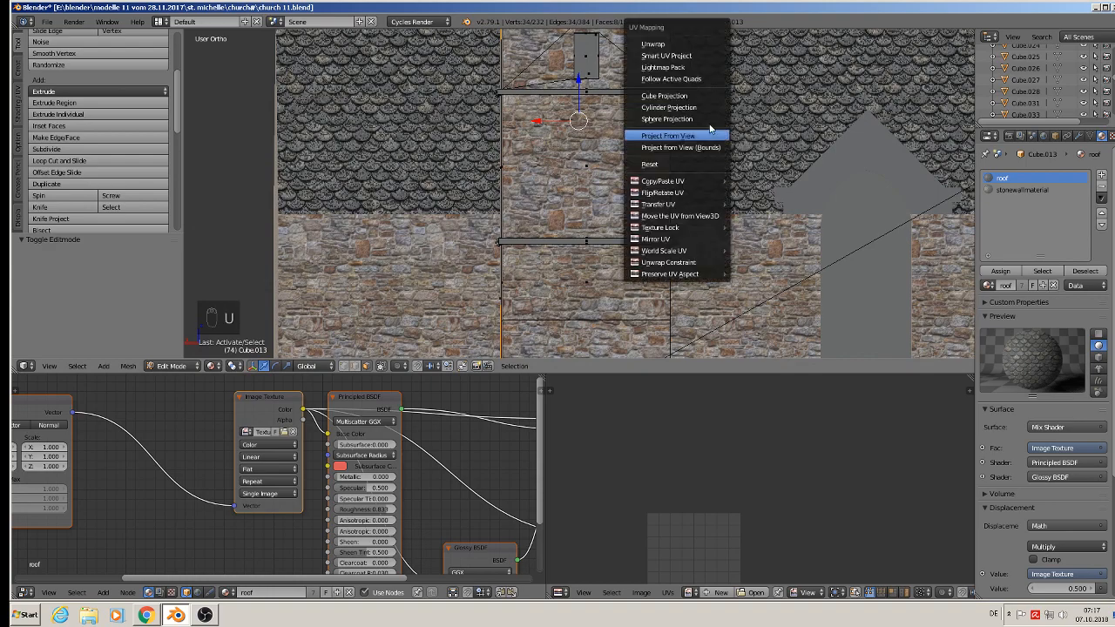
{"action": "left_click", "coordinate": [699, 134]}
{"action": "left_click", "coordinate": [1019, 190]}
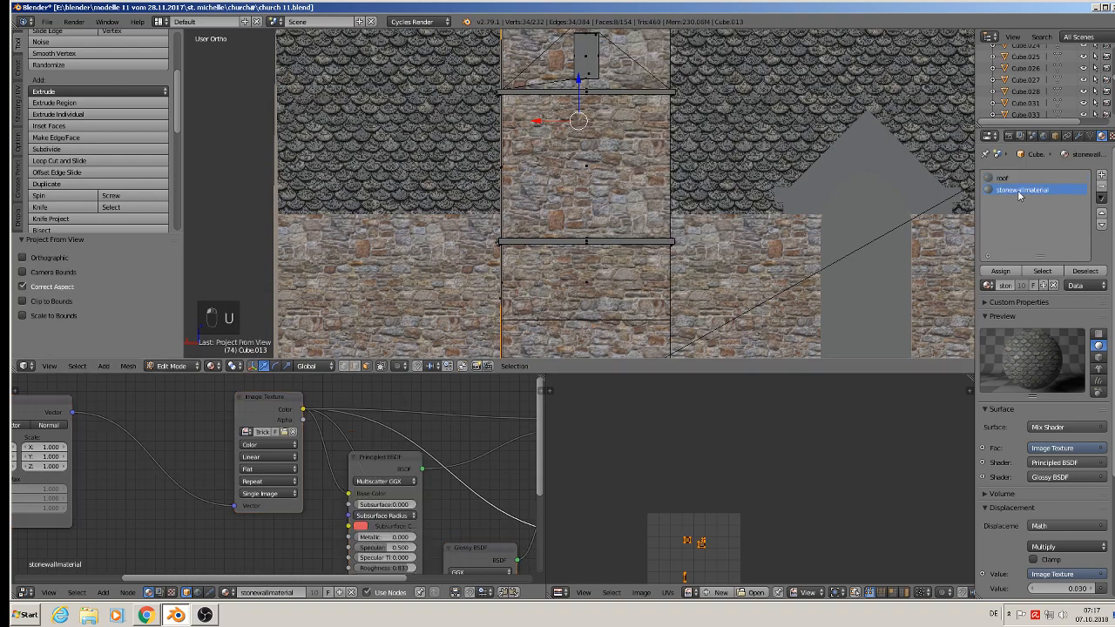
{"action": "left_click", "coordinate": [1000, 271]}
Scale up the gabled sides' reveal UVs to match the surrounding stonework and deselect everything.
{"action": "middle_click_drag", "start_coordinate": [662, 261], "coordinate": [641, 295]}
{"action": "key", "text": "s"}
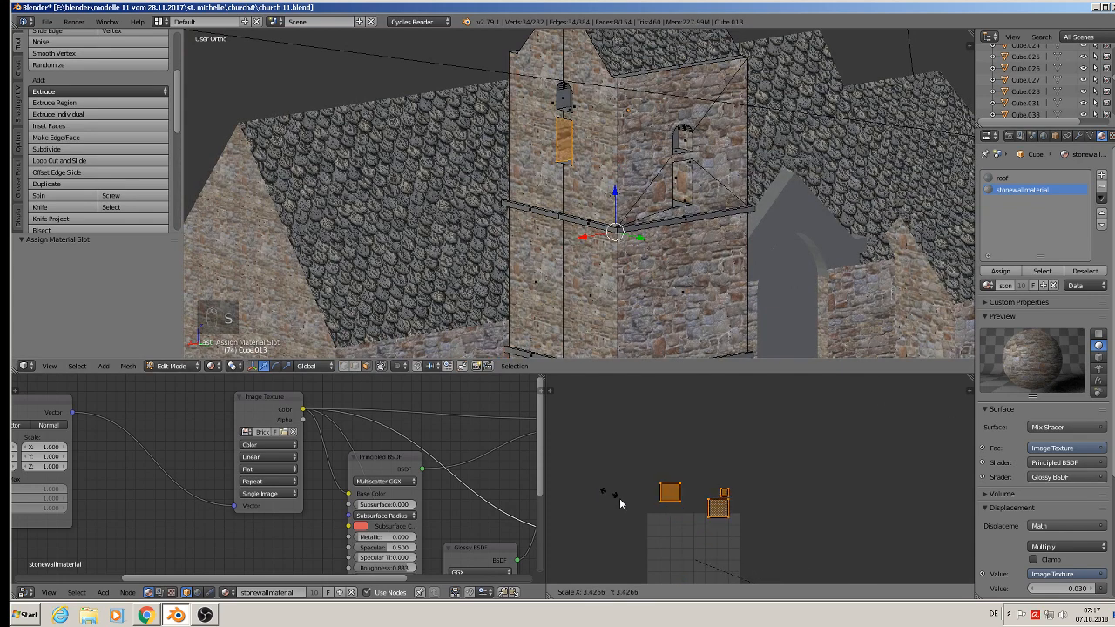
{"action": "left_click", "coordinate": [902, 431]}
{"action": "key", "text": "a"}
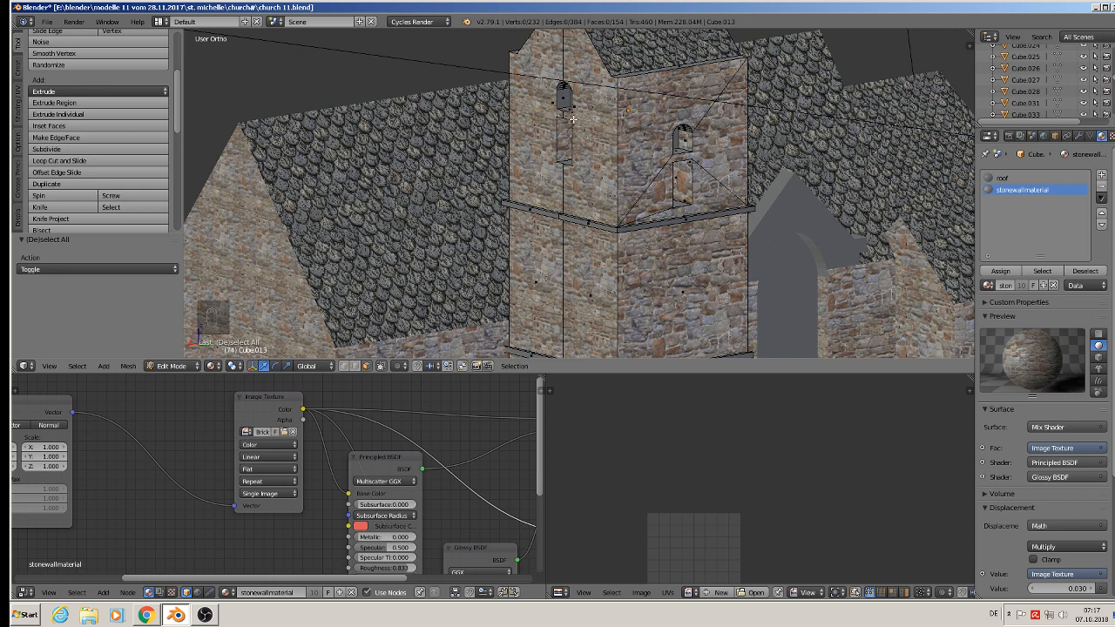
Select the curved arch, sill, and horizontal slot faces of the window openings on the tower's first gabled side.
{"action": "scroll", "coordinate": [588, 139], "scroll_direction": "up", "scroll_amount": 1}
{"action": "scroll", "coordinate": [542, 90], "scroll_direction": "up", "scroll_amount": 4}
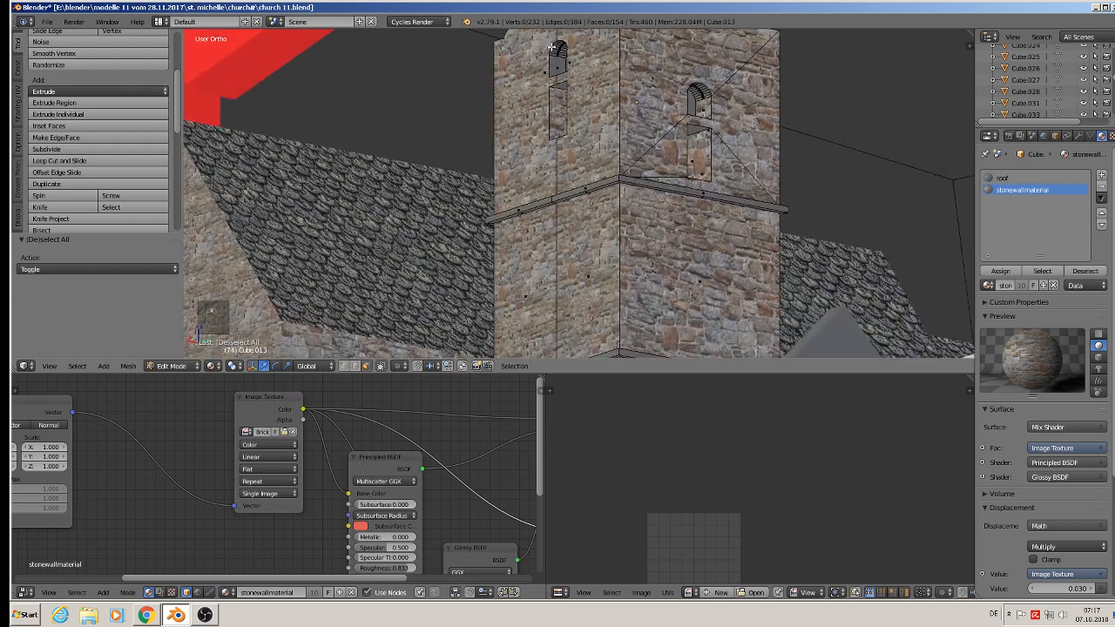
{"action": "right_click", "coordinate": [563, 55], "text": "alt"}
{"action": "middle_click_drag", "start_coordinate": [582, 77], "coordinate": [595, 52]}
{"action": "right_click", "coordinate": [589, 94], "text": "shift"}
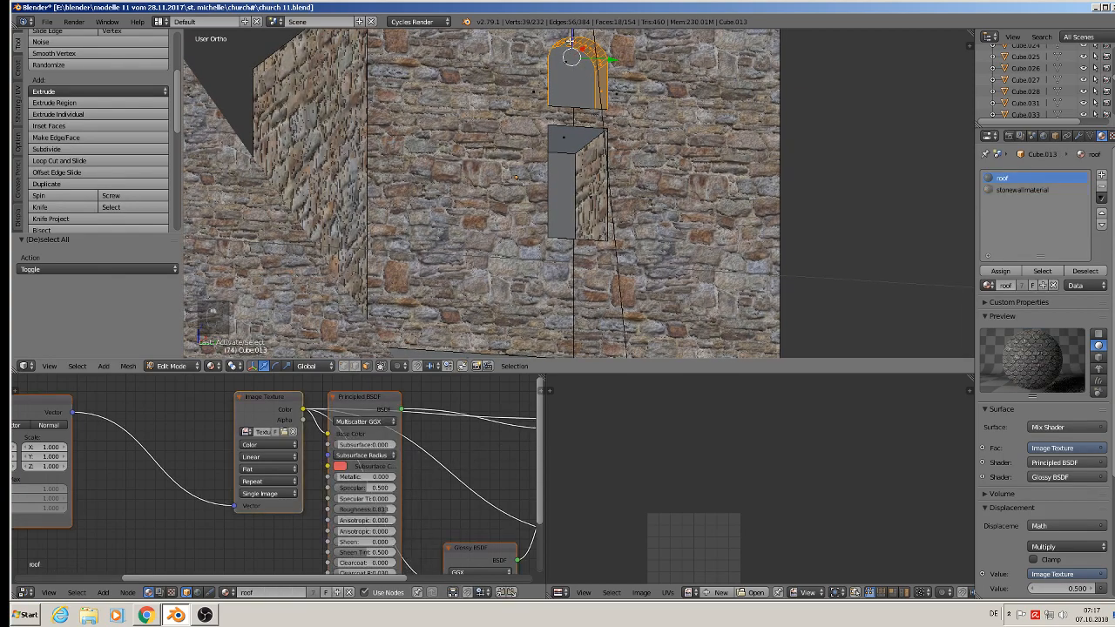
{"action": "middle_click_drag", "start_coordinate": [589, 94], "coordinate": [537, 97]}
{"action": "middle_click_drag", "start_coordinate": [584, 194], "coordinate": [569, 253]}
{"action": "right_click", "coordinate": [577, 145], "text": "shift"}
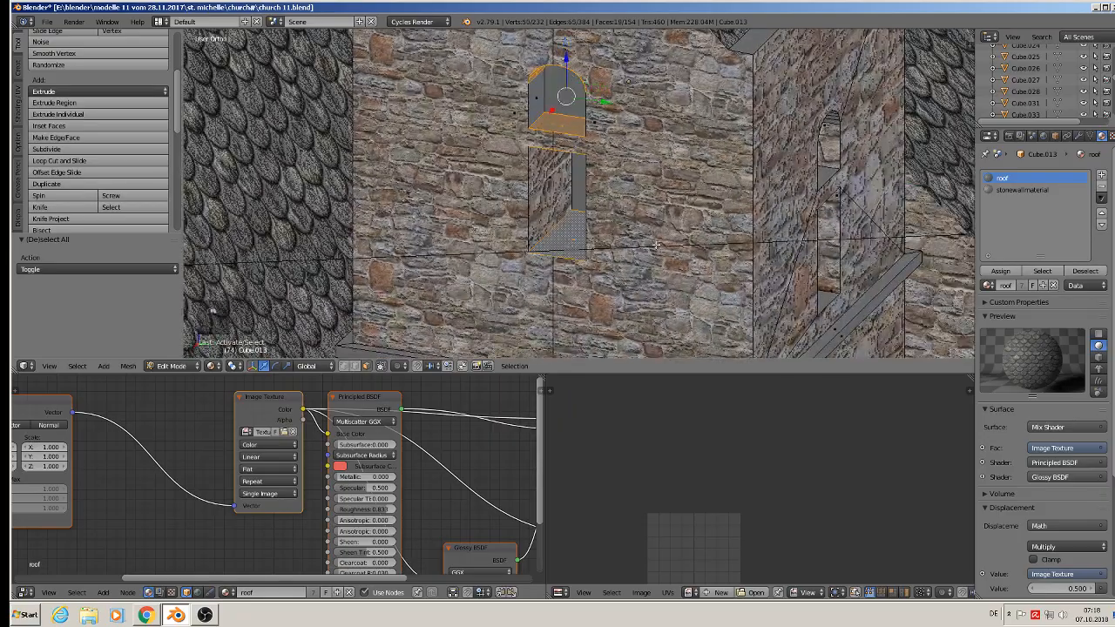
Add the doorway's horizontal reveals and the eaves side's window arch, sill and slot faces, leaving the vertical side reveals out.
{"action": "scroll", "coordinate": [655, 246], "scroll_direction": "down", "scroll_amount": 4}
{"action": "middle_click_drag", "start_coordinate": [656, 246], "coordinate": [698, 173]}
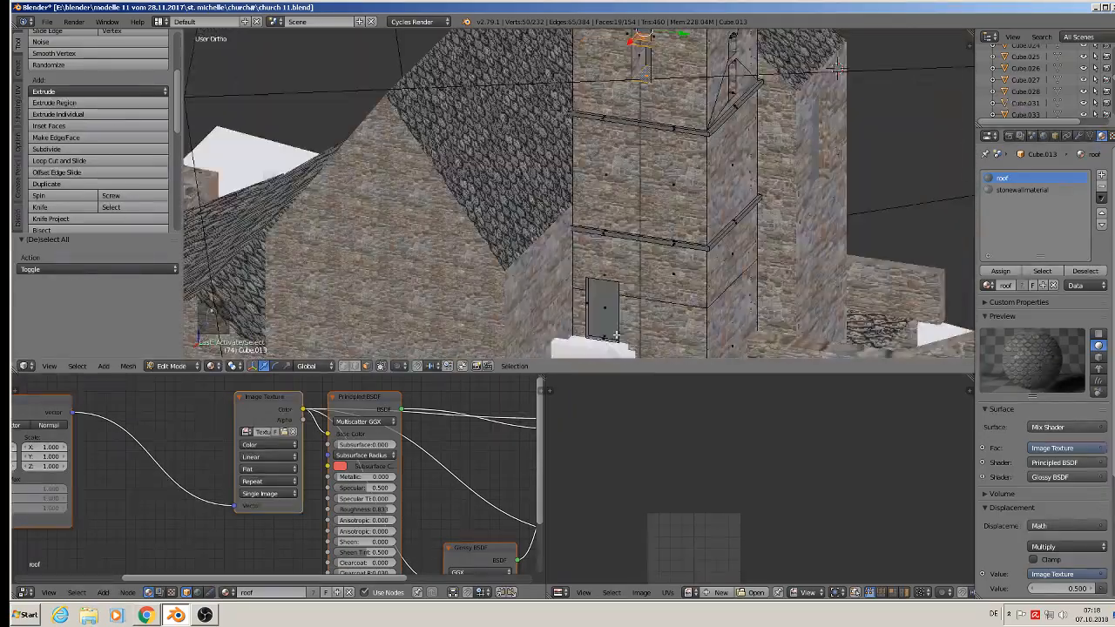
{"action": "scroll", "coordinate": [607, 340], "scroll_direction": "up", "scroll_amount": 8}
{"action": "middle_click_drag", "start_coordinate": [633, 333], "coordinate": [633, 178]}
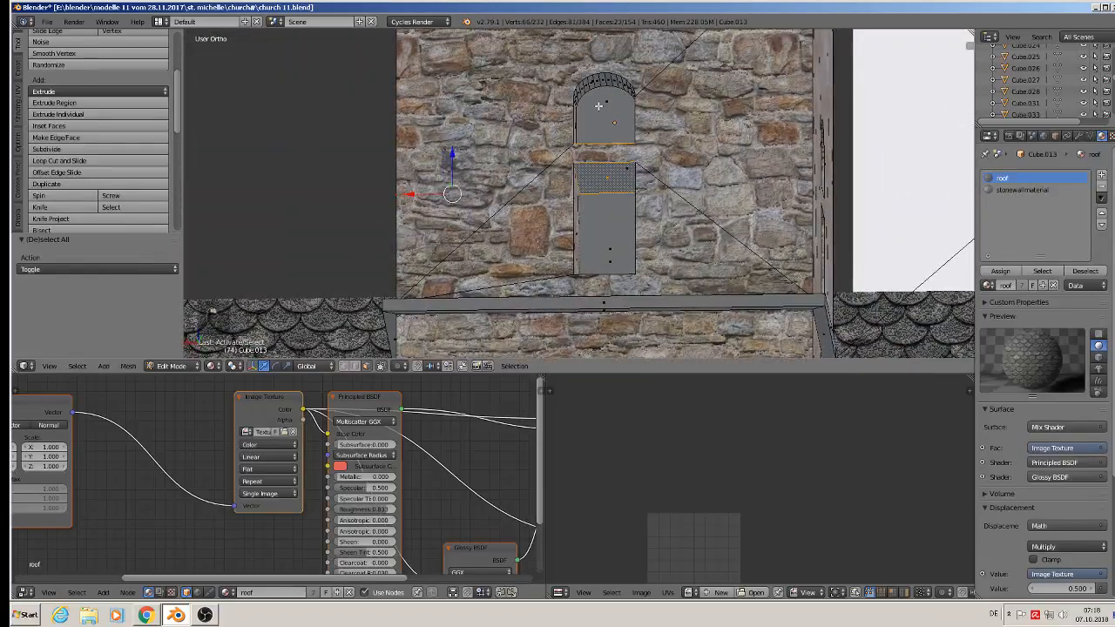
{"action": "middle_click_drag", "start_coordinate": [604, 82], "coordinate": [559, 257], "text": "shift"}
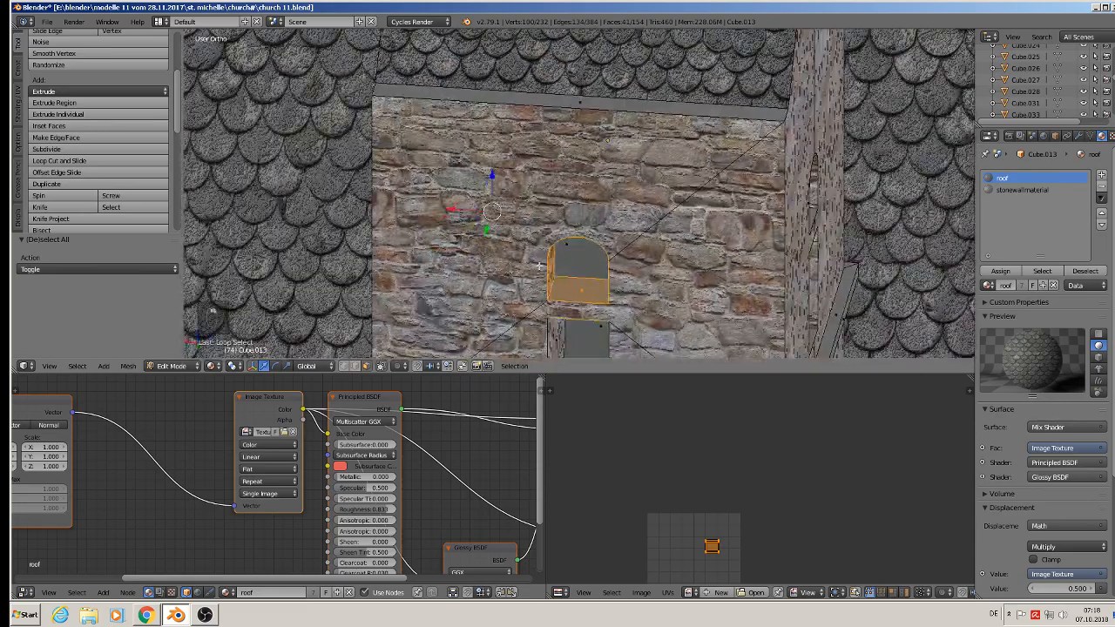
{"action": "right_click", "coordinate": [550, 267], "text": "shift"}
{"action": "middle_click_drag", "start_coordinate": [635, 261], "coordinate": [729, 91]}
{"action": "right_click", "coordinate": [675, 180], "text": "shift"}
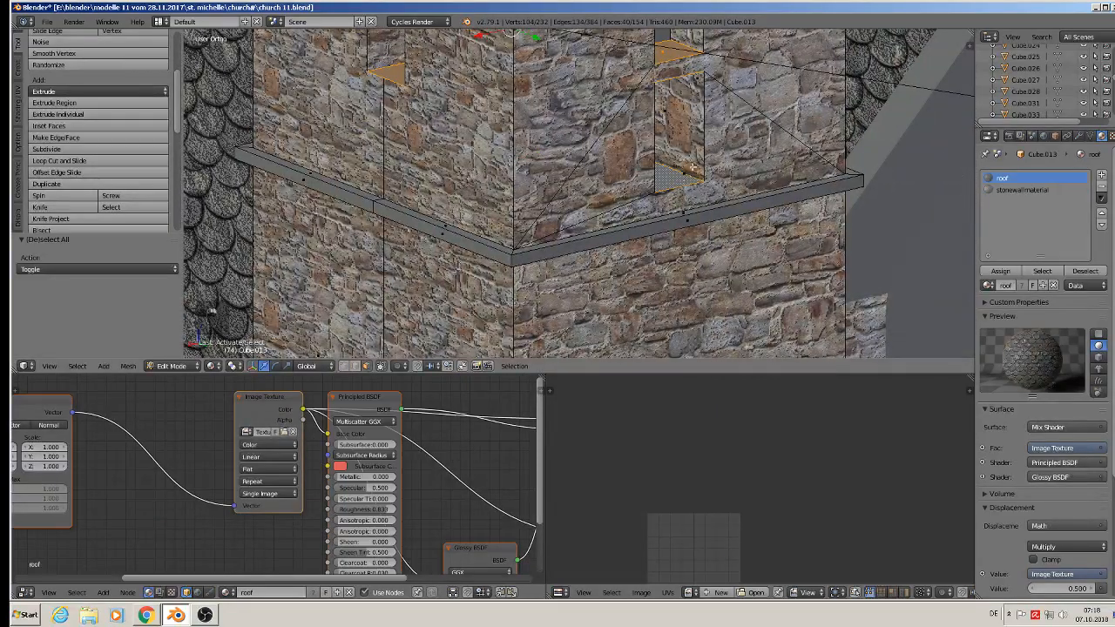
Add the top and bottom faces of the lower slot on the tower's opposite gabled side to the selection.
{"action": "scroll", "coordinate": [683, 181], "scroll_direction": "down", "scroll_amount": 6}
{"action": "middle_click_drag", "start_coordinate": [688, 174], "coordinate": [670, 277], "text": "shift"}
{"action": "middle_click_drag", "start_coordinate": [751, 209], "coordinate": [623, 223]}
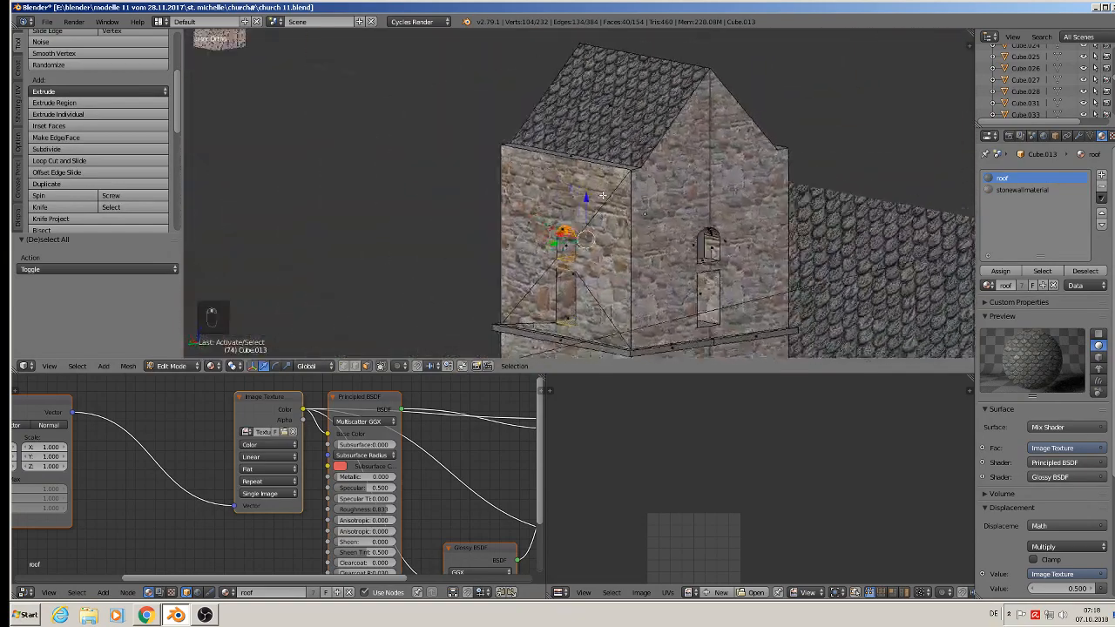
{"action": "middle_click_drag", "start_coordinate": [724, 250], "coordinate": [705, 193]}
{"action": "scroll", "coordinate": [705, 193], "scroll_direction": "up", "scroll_amount": 3}
{"action": "middle_click_drag", "start_coordinate": [664, 266], "coordinate": [642, 165]}
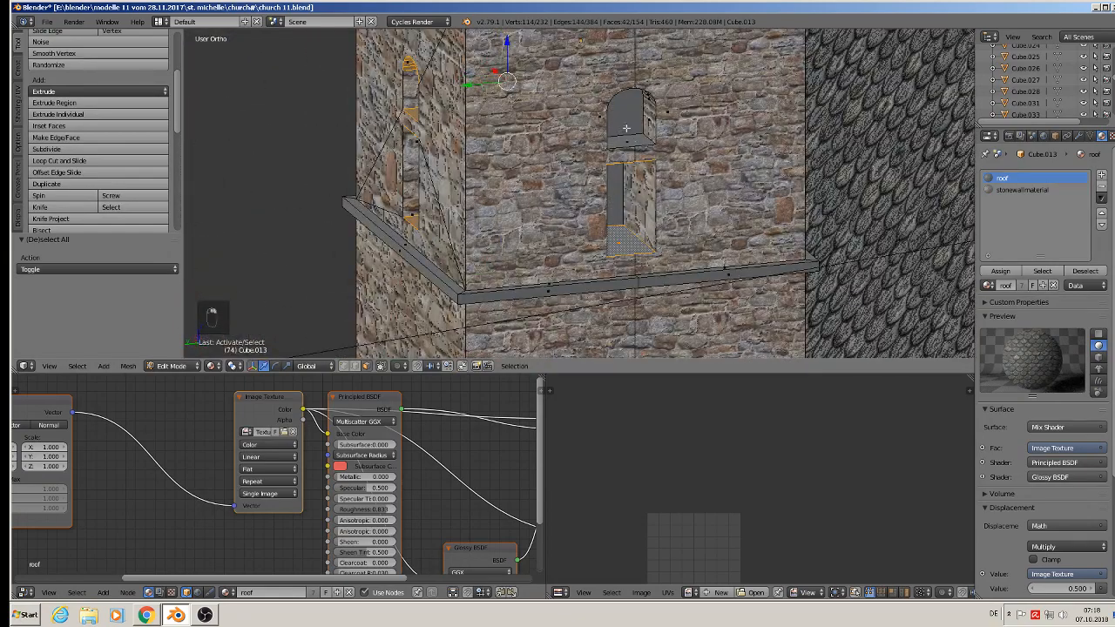
{"action": "middle_click_drag", "start_coordinate": [625, 128], "coordinate": [684, 283]}
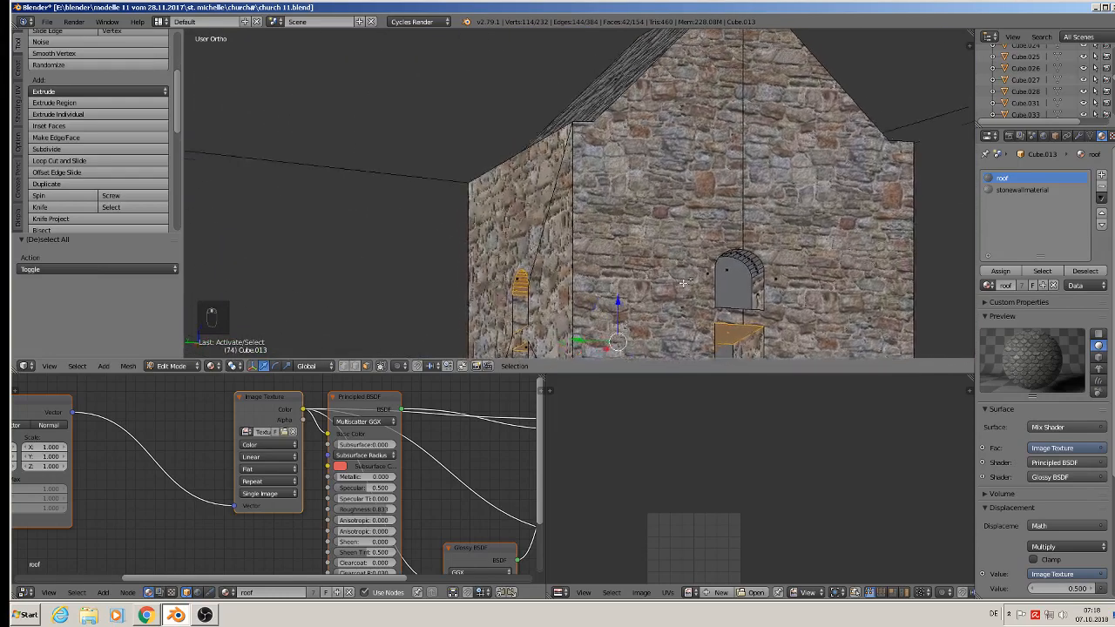
Add that gabled side's window arch and sill faces and remove the vertical side reveals from the selection.
{"action": "scroll", "coordinate": [684, 283], "scroll_direction": "up", "scroll_amount": 2}
{"action": "right_click", "coordinate": [764, 242], "text": "alt"}
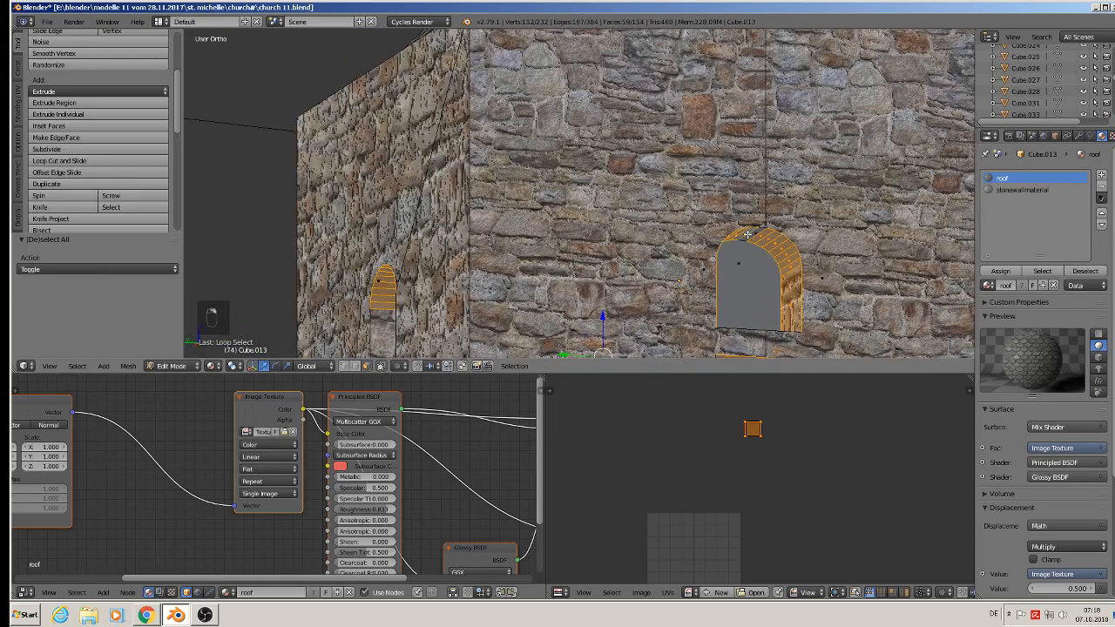
{"action": "scroll", "coordinate": [751, 235], "scroll_direction": "down", "scroll_amount": 3}
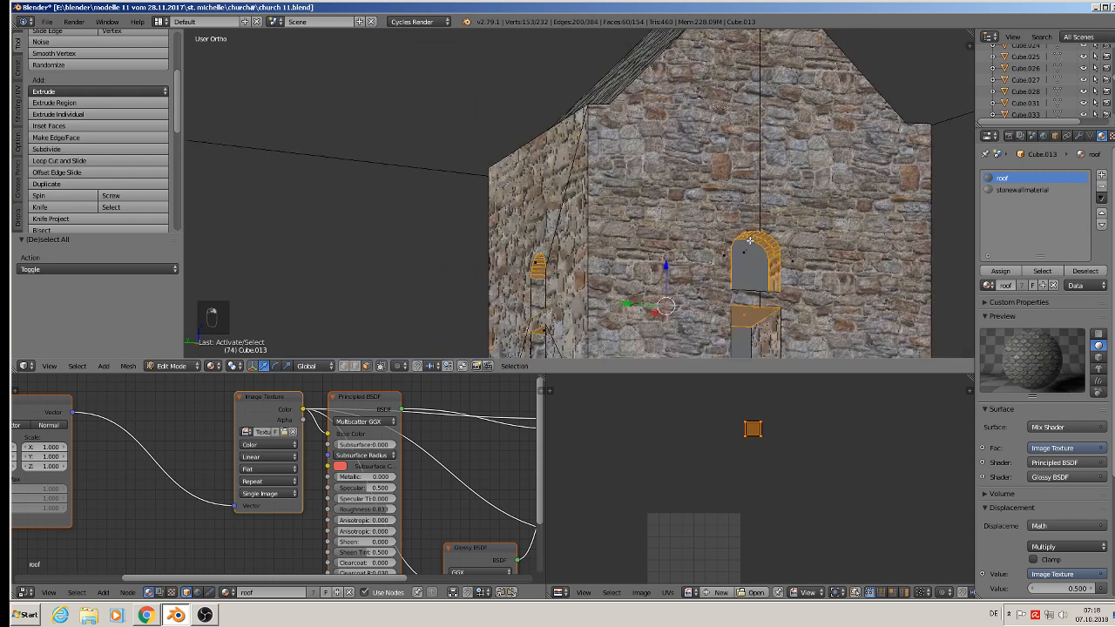
{"action": "middle_click_drag", "start_coordinate": [751, 235], "coordinate": [811, 227]}
{"action": "right_click", "coordinate": [677, 242], "text": "shift"}
{"action": "right_click", "coordinate": [695, 262], "text": "shift"}
{"action": "right_click", "coordinate": [811, 225], "text": "shift"}
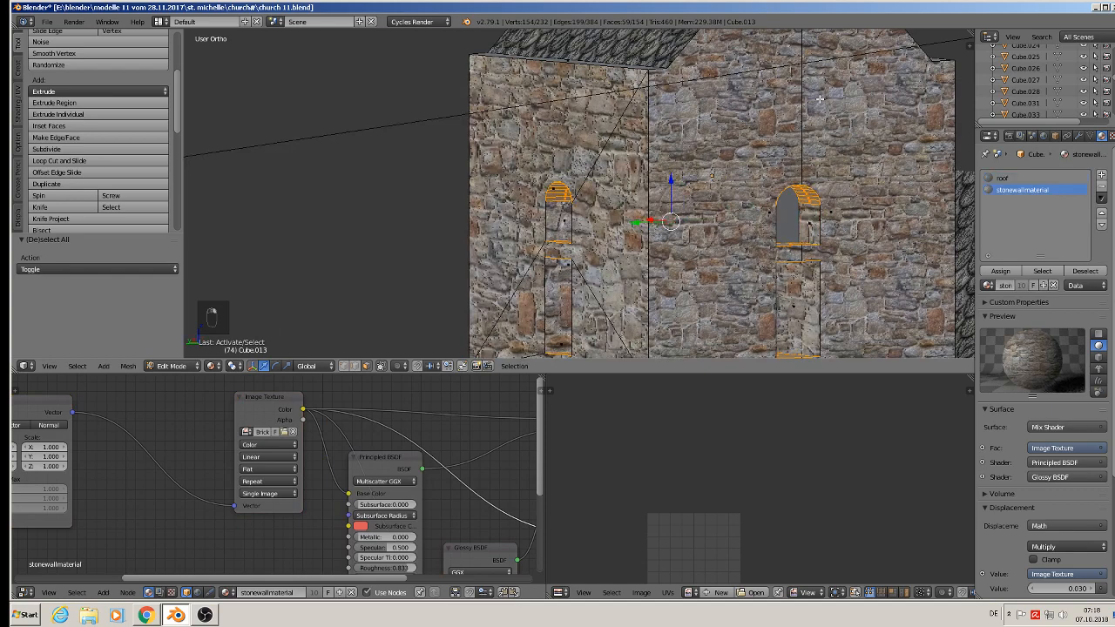
Project the selected faces' UVs from the top view and assign stonewallmaterial to them.
{"action": "key", "text": "KP_7"}
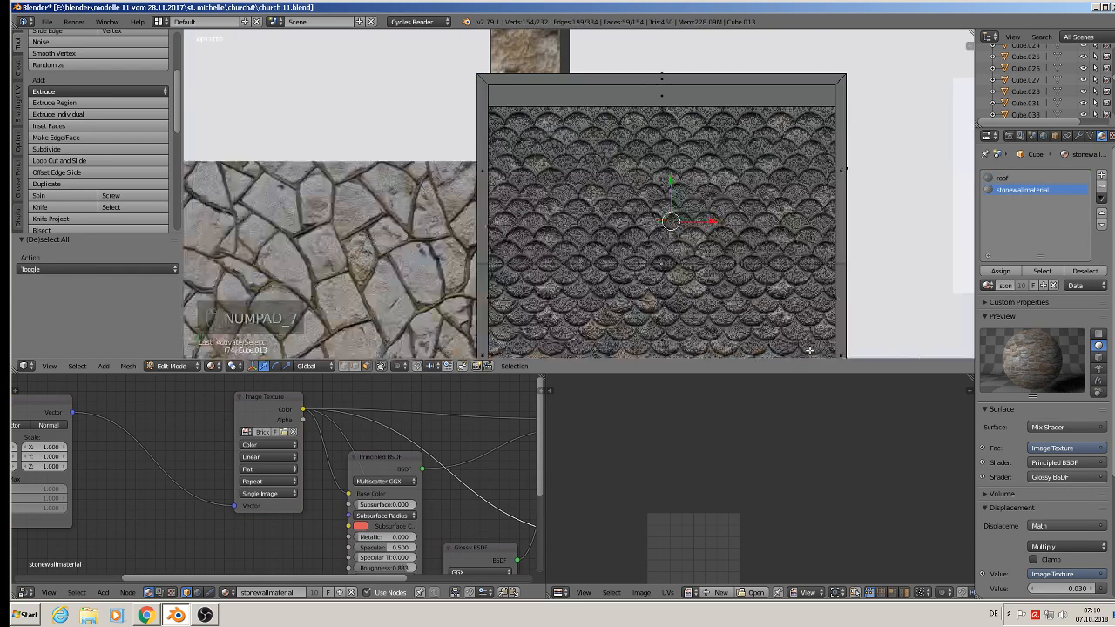
{"action": "key", "text": "u"}
{"action": "left_click", "coordinate": [635, 230]}
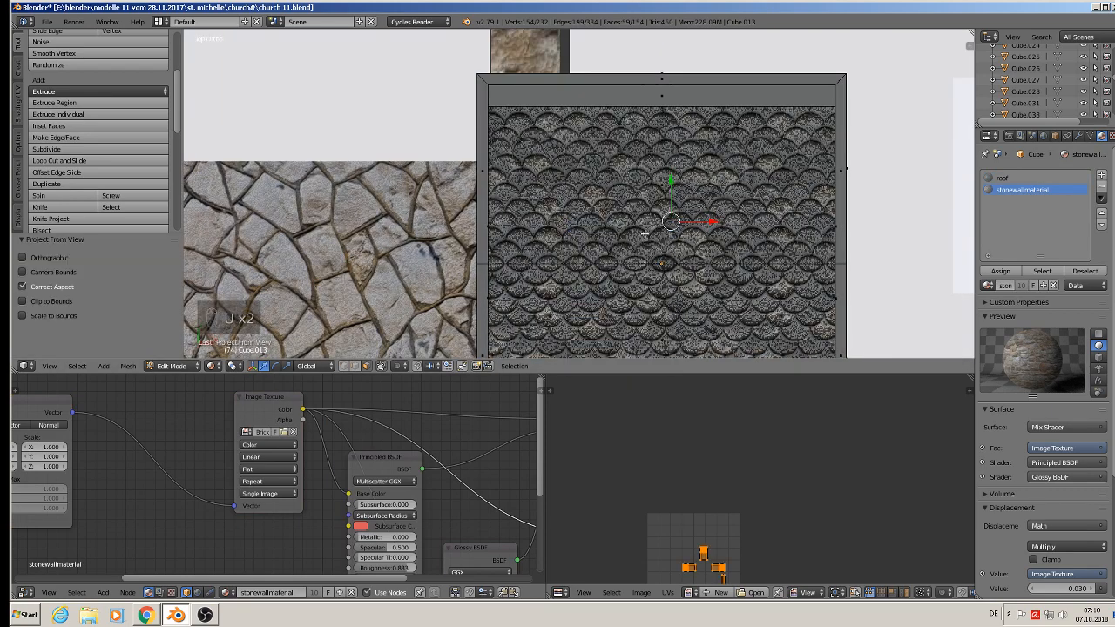
{"action": "left_click", "coordinate": [993, 275]}
Scale the arch and sill UVs up by about 2.03 and leave mesh editing.
{"action": "middle_click_drag", "start_coordinate": [596, 217], "coordinate": [784, 130]}
{"action": "key", "text": "s"}
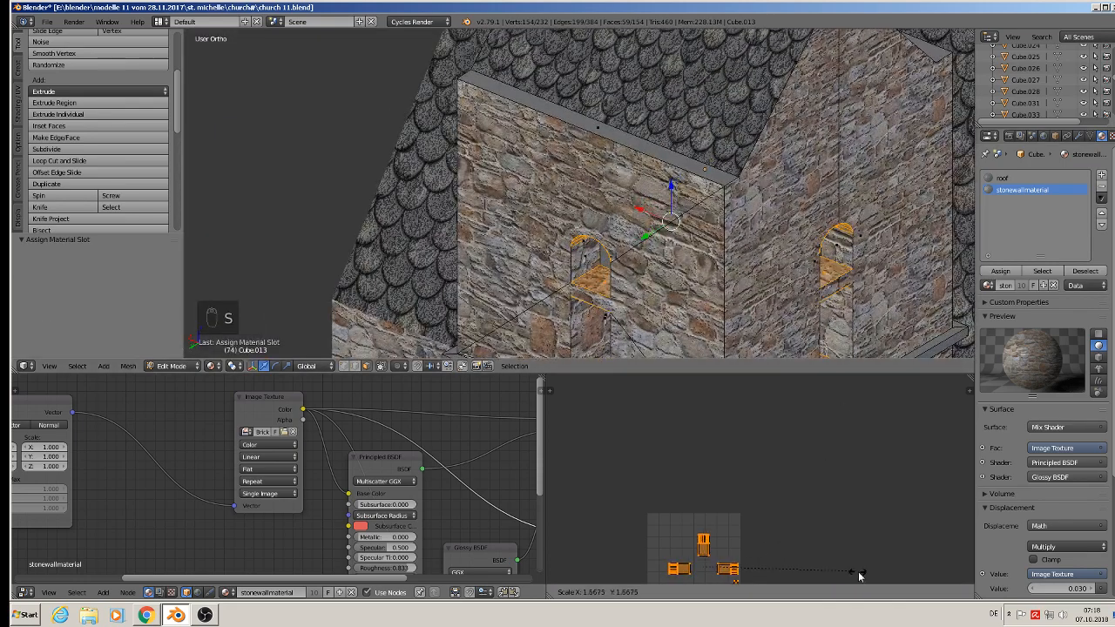
{"action": "left_click", "coordinate": [891, 383]}
{"action": "middle_click_drag", "start_coordinate": [786, 218], "coordinate": [749, 76], "text": "shift"}
{"action": "scroll", "coordinate": [794, 425], "scroll_direction": "up", "scroll_amount": 1}
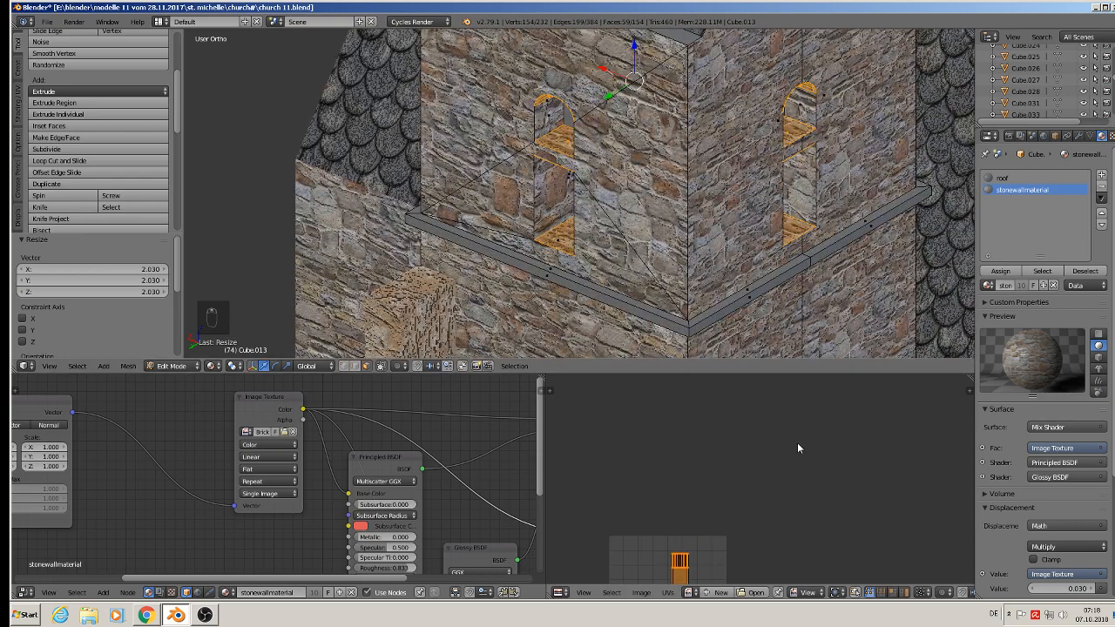
{"action": "key", "text": "Tab"}
Reopen the tower mesh, select its lowest wall face beside the stairs and assign stonewallmaterial to it.
{"action": "scroll", "coordinate": [640, 233], "scroll_direction": "down", "scroll_amount": 3}
{"action": "scroll", "coordinate": [638, 241], "scroll_direction": "down", "scroll_amount": 3}
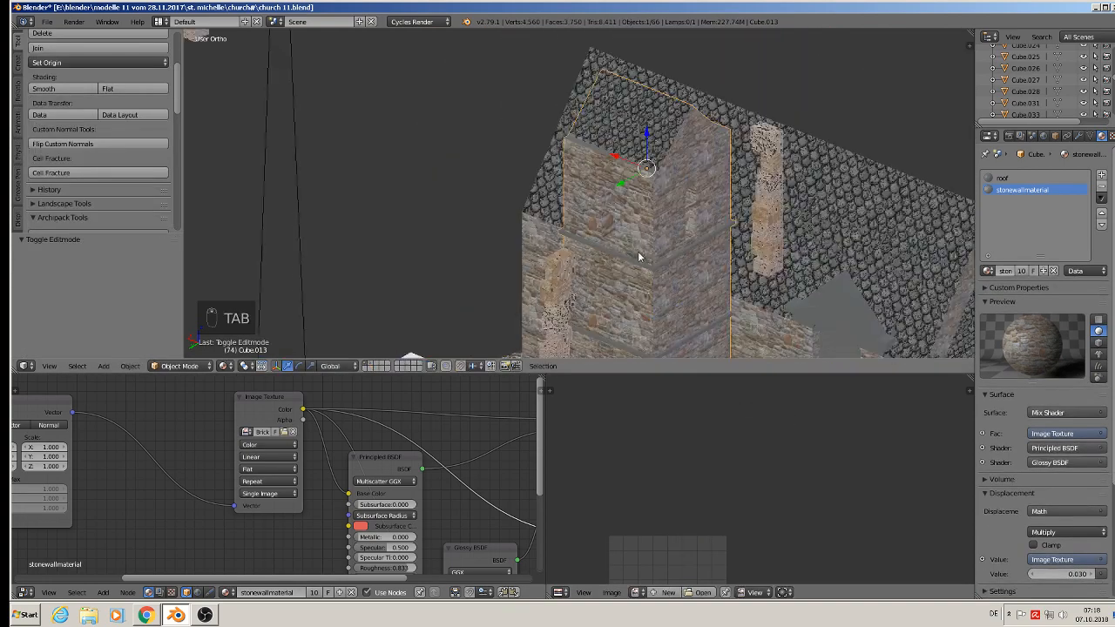
{"action": "middle_click_drag", "start_coordinate": [639, 253], "coordinate": [818, 171], "text": "shift"}
{"action": "scroll", "coordinate": [687, 143], "scroll_direction": "down", "scroll_amount": 2}
{"action": "scroll", "coordinate": [764, 290], "scroll_direction": "up", "scroll_amount": 4}
{"action": "right_click", "coordinate": [632, 282]}
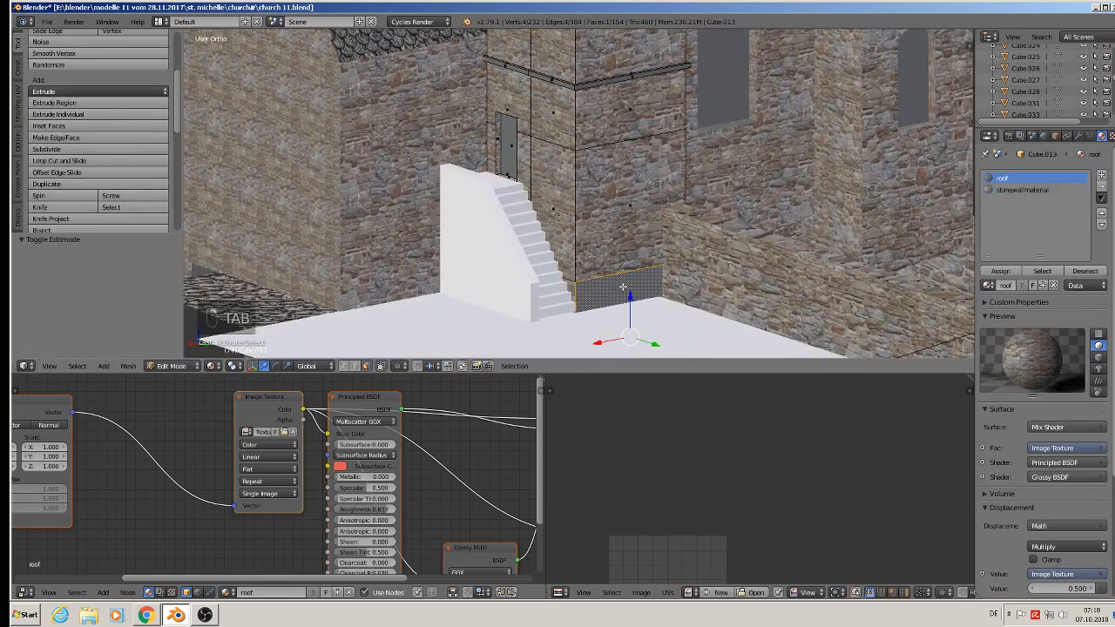
{"action": "key", "text": "Tab"}
{"action": "middle_click_drag", "start_coordinate": [631, 283], "coordinate": [591, 278]}
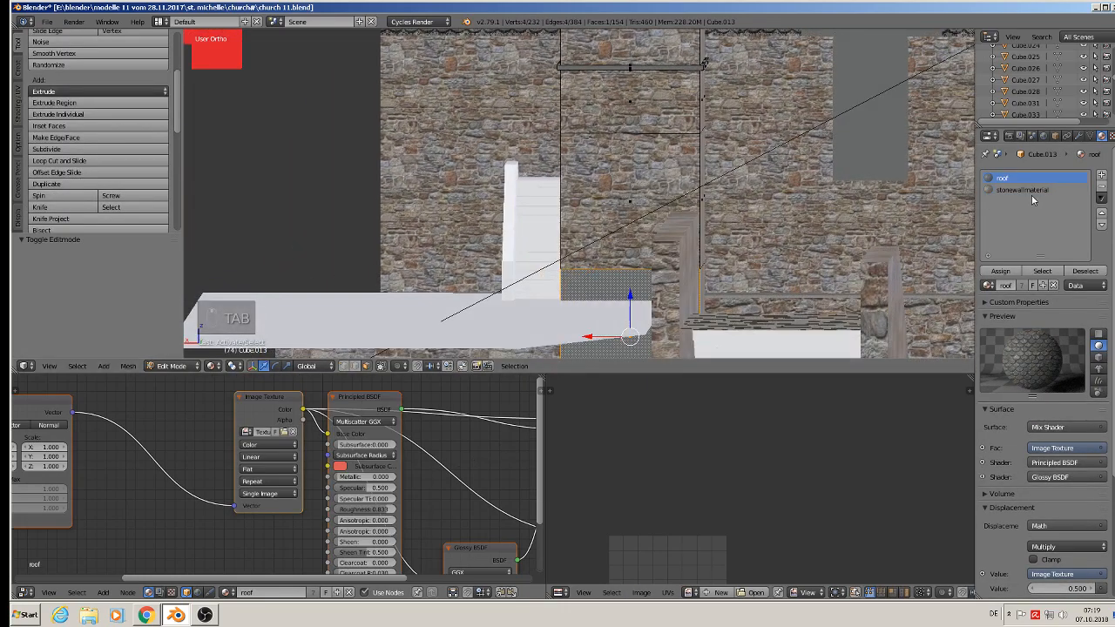
{"action": "left_click", "coordinate": [1021, 189]}
{"action": "left_click", "coordinate": [1000, 271]}
{"action": "key", "text": "z"}
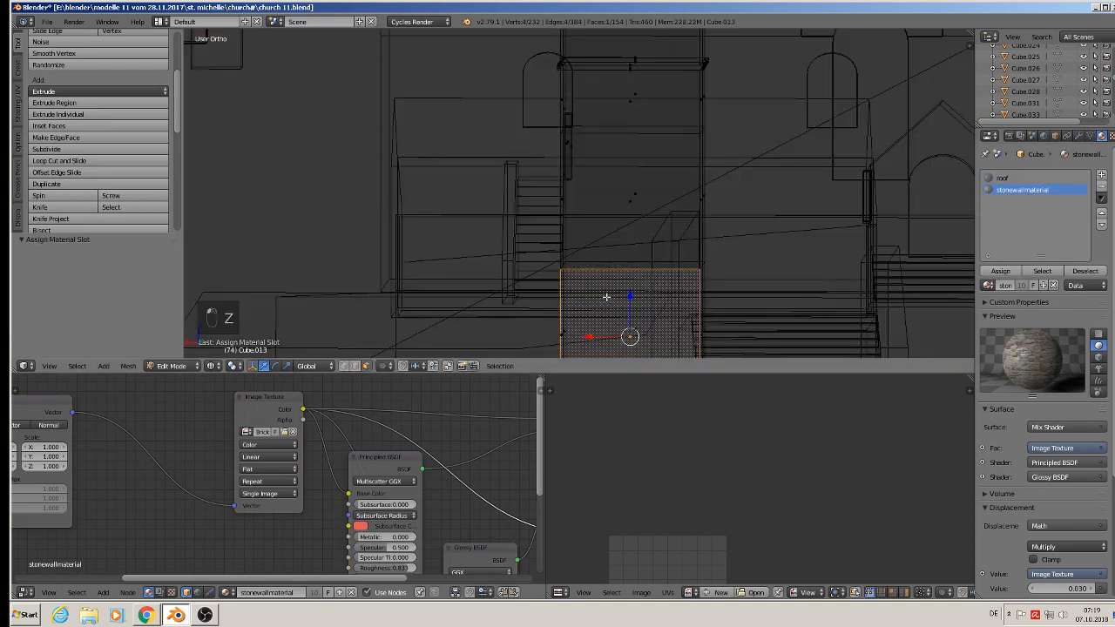
{"action": "left_click", "coordinate": [216, 365]}
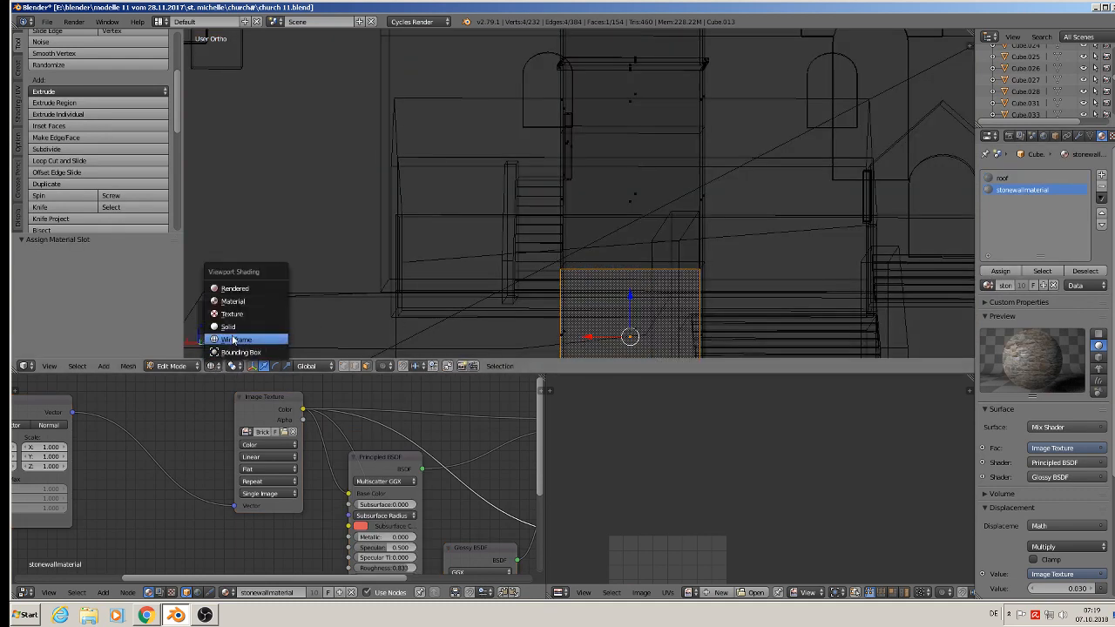
{"action": "left_click", "coordinate": [228, 299]}
Project the tower base face's UVs from the front-on view, scale them up about 6.48 times and leave mesh editing.
{"action": "key", "text": "u"}
{"action": "left_click", "coordinate": [606, 346]}
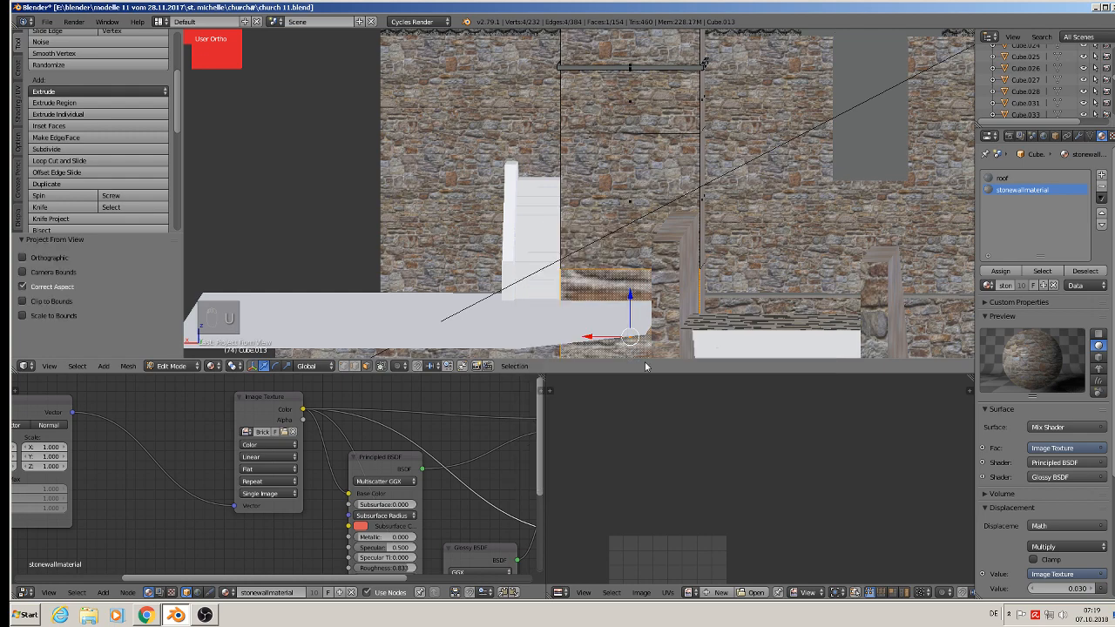
{"action": "key", "text": "s"}
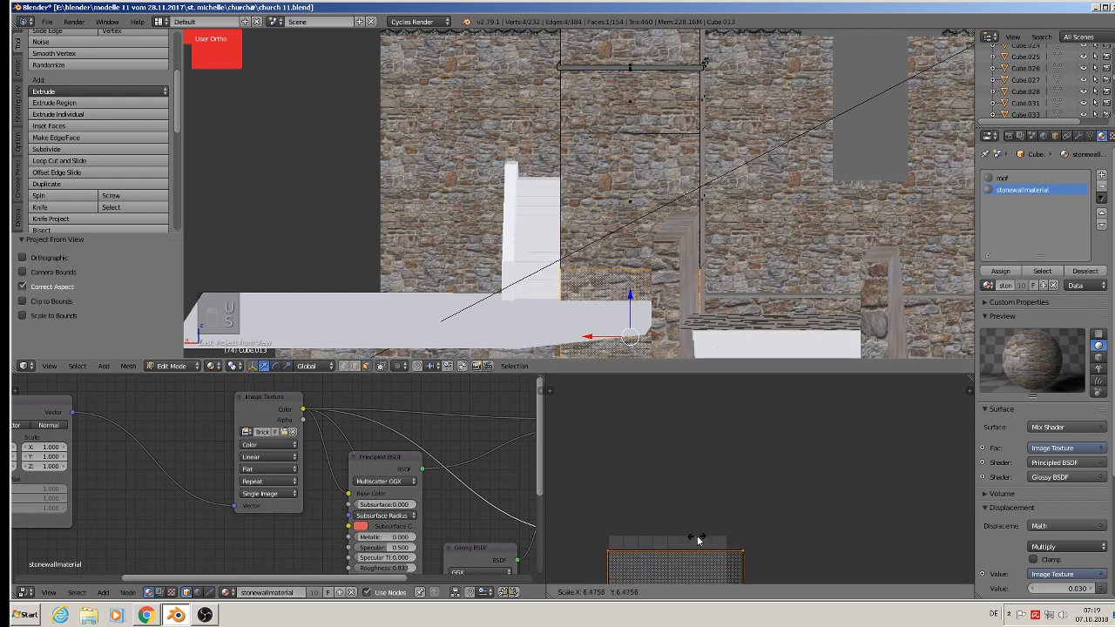
{"action": "left_click", "coordinate": [697, 535]}
{"action": "key", "text": "Tab"}
Open the stair parapet's mesh, select all its faces and view it from the side.
{"action": "scroll", "coordinate": [595, 237], "scroll_direction": "down", "scroll_amount": 3}
{"action": "middle_click_drag", "start_coordinate": [594, 231], "coordinate": [656, 260]}
{"action": "scroll", "coordinate": [604, 251], "scroll_direction": "up", "scroll_amount": 2}
{"action": "right_click", "coordinate": [562, 230]}
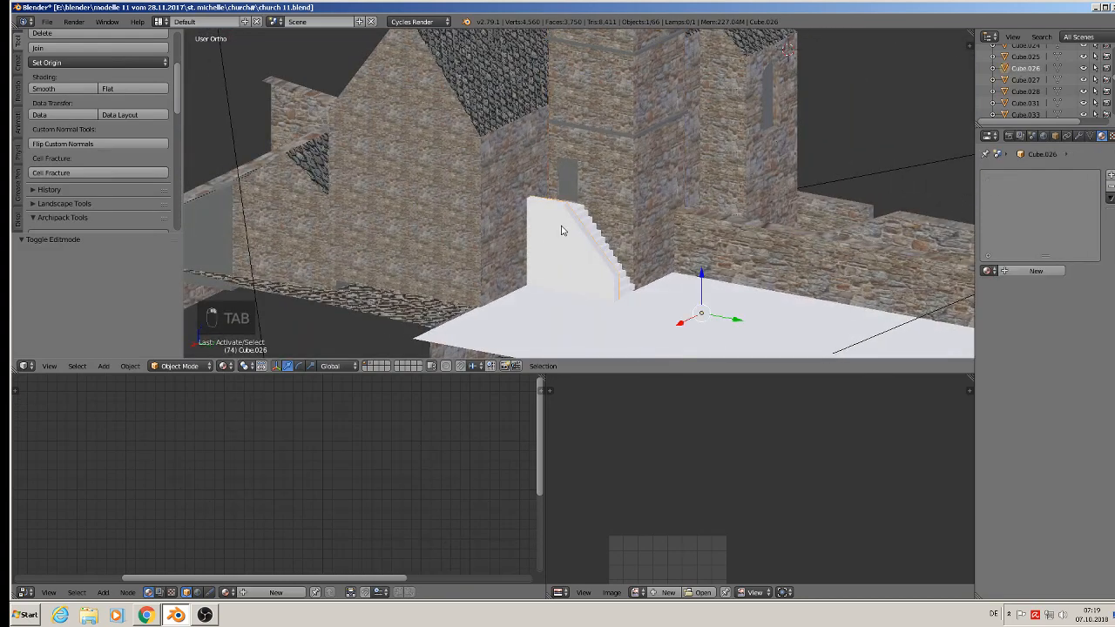
{"action": "key", "text": "Tab"}
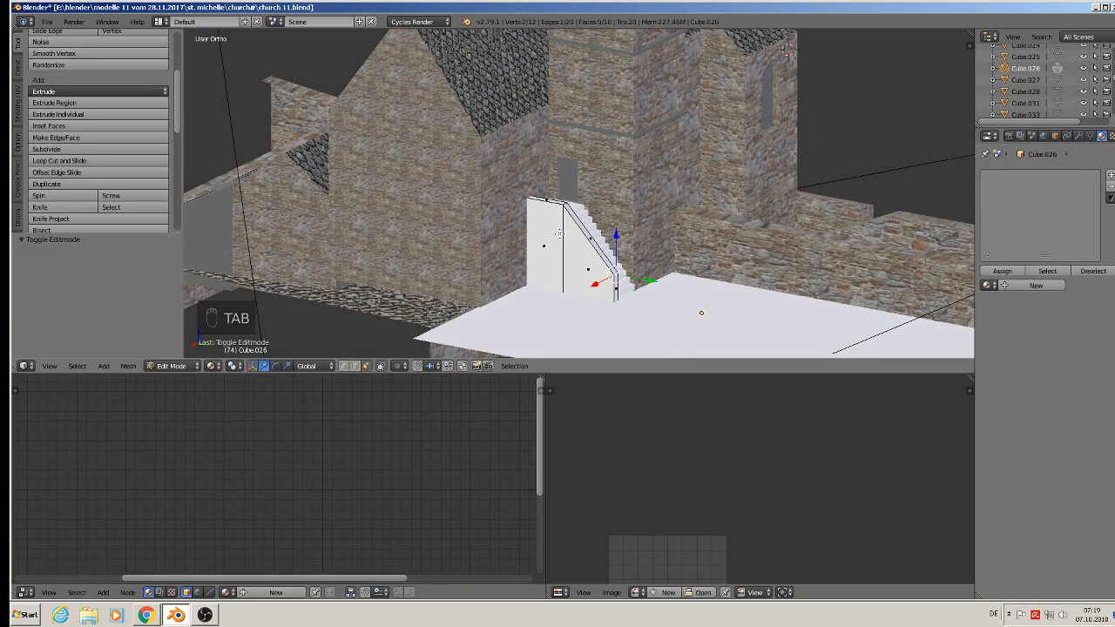
{"action": "key", "text": "a"}
{"action": "key", "text": "a"}
{"action": "key", "text": "a"}
{"action": "middle_click_drag", "start_coordinate": [560, 233], "coordinate": [602, 217]}
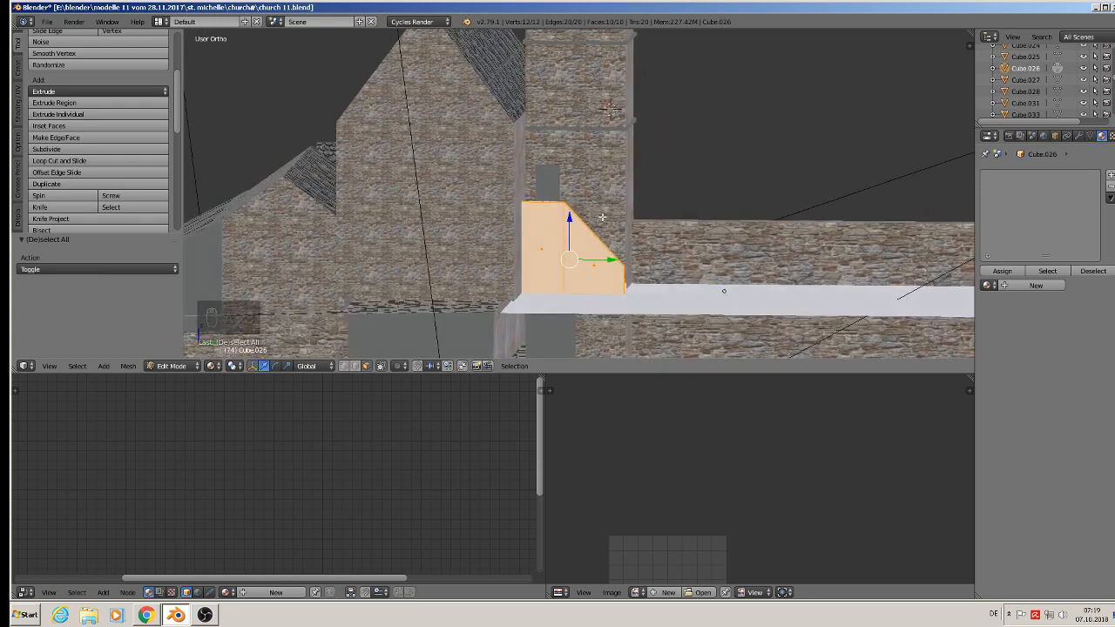
Project the stair parapet's UVs from the side view and give it the existing stonewallmaterial.
{"action": "key", "text": "u"}
{"action": "left_click", "coordinate": [594, 252]}
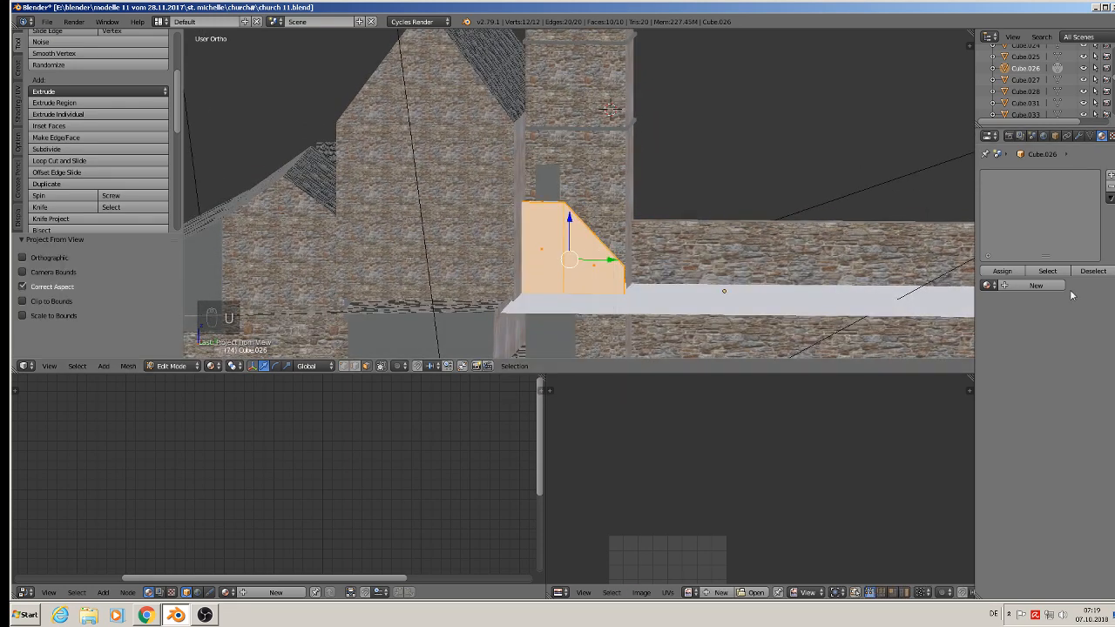
{"action": "left_click", "coordinate": [988, 285]}
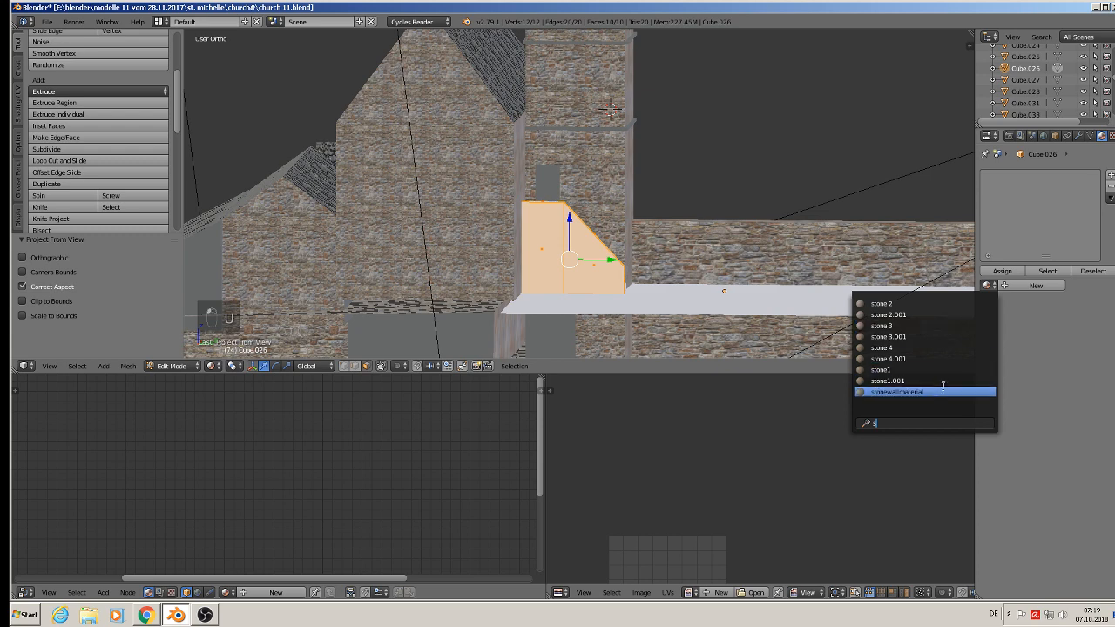
{"action": "left_click", "coordinate": [941, 390]}
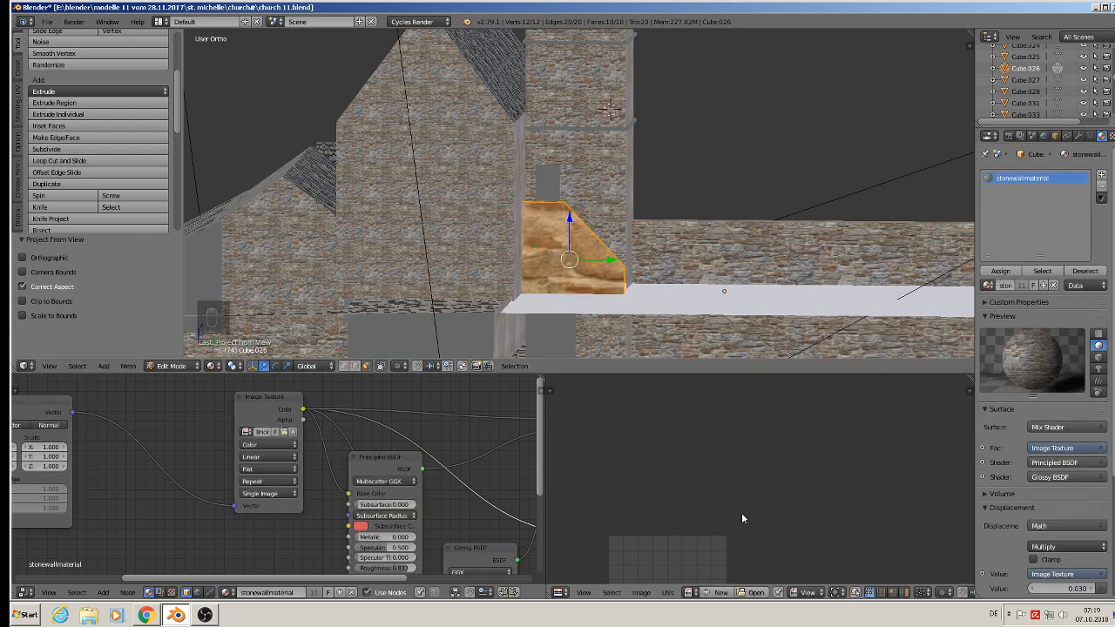
Scale up the stair parapet's UVs to match the surrounding stonework and leave mesh editing.
{"action": "scroll", "coordinate": [741, 516], "scroll_direction": "down", "scroll_amount": 4}
{"action": "middle_click_drag", "start_coordinate": [734, 507], "coordinate": [692, 435]}
{"action": "scroll", "coordinate": [716, 429], "scroll_direction": "up", "scroll_amount": 5}
{"action": "key", "text": "s"}
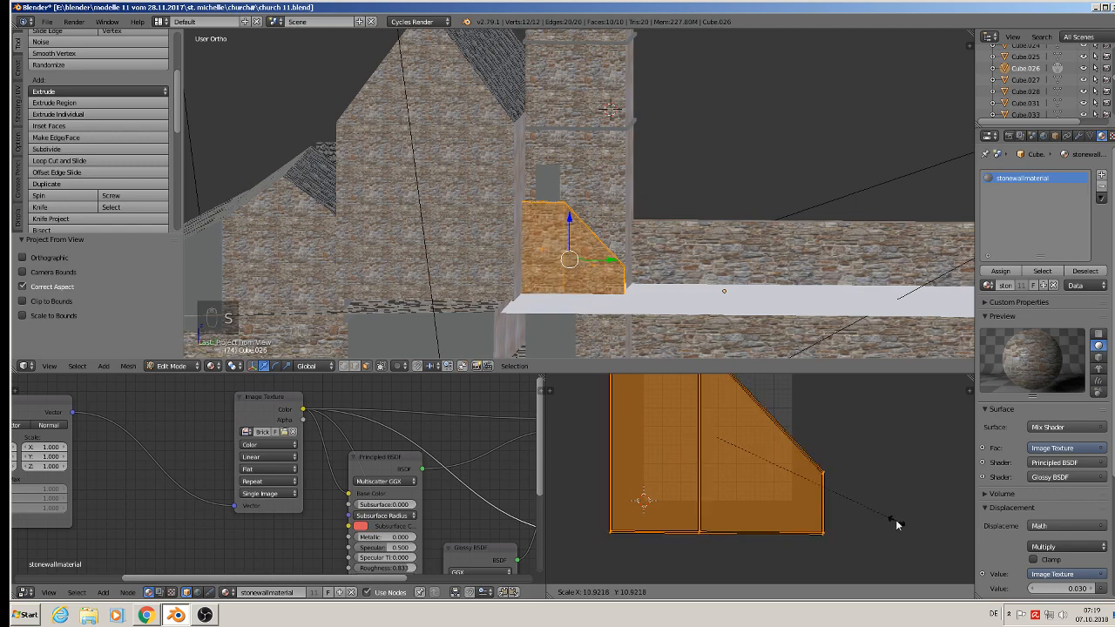
{"action": "left_click", "coordinate": [870, 511]}
{"action": "key", "text": "Tab"}
Reopen the stair parapet's mesh, select its narrow lower end face and scale that face's UVs by 53.975 along X.
{"action": "scroll", "coordinate": [656, 303], "scroll_direction": "up", "scroll_amount": 1}
{"action": "middle_click_drag", "start_coordinate": [657, 302], "coordinate": [612, 288]}
{"action": "scroll", "coordinate": [566, 311], "scroll_direction": "up", "scroll_amount": 2}
{"action": "key", "text": "Tab"}
{"action": "right_click", "coordinate": [598, 293]}
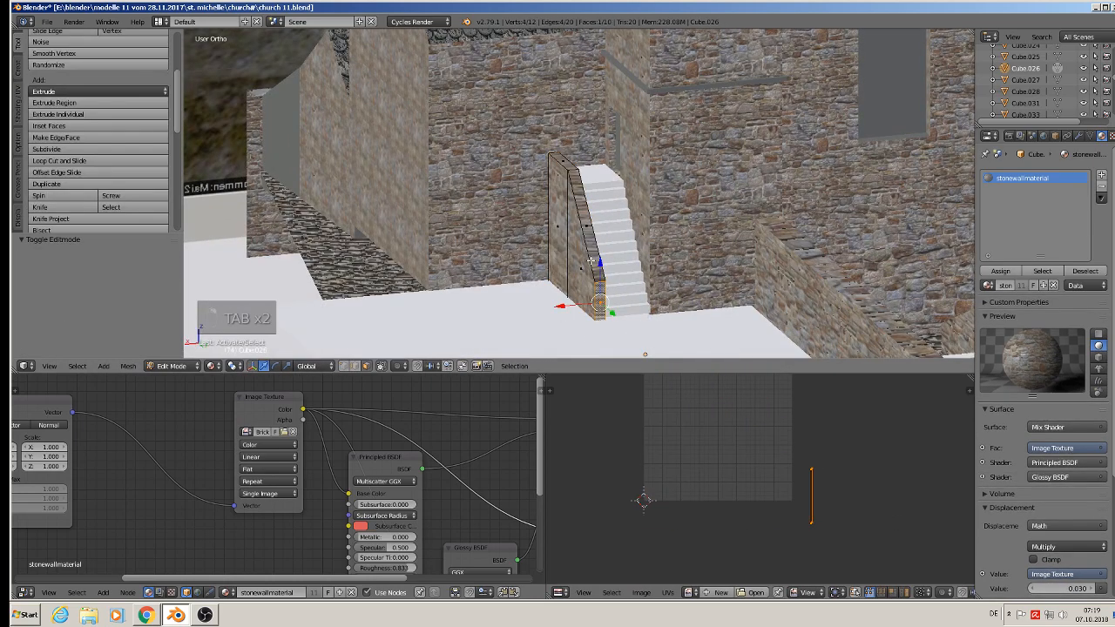
{"action": "middle_click_drag", "start_coordinate": [648, 341], "coordinate": [619, 318]}
{"action": "key", "text": "s"}
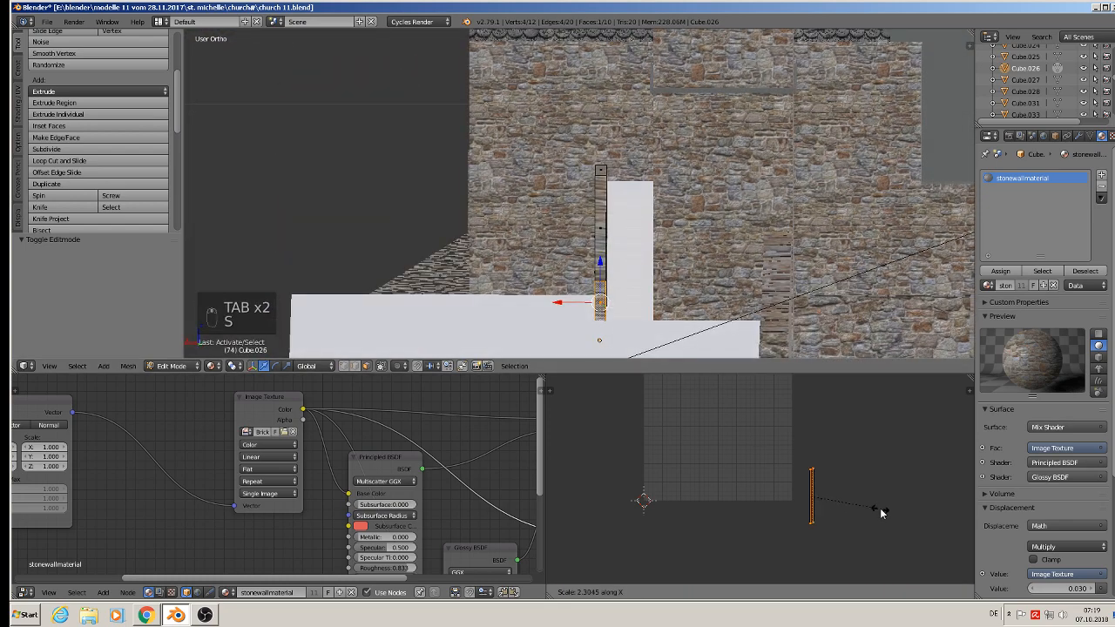
{"action": "left_click", "coordinate": [730, 554]}
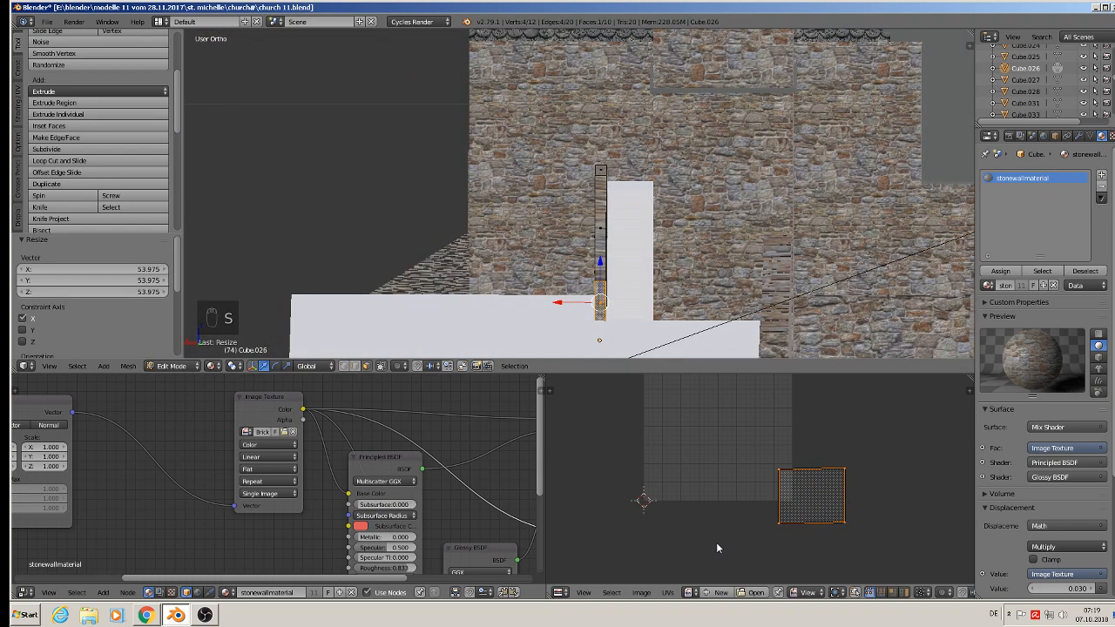
{"action": "scroll", "coordinate": [651, 303], "scroll_direction": "up", "scroll_amount": 6}
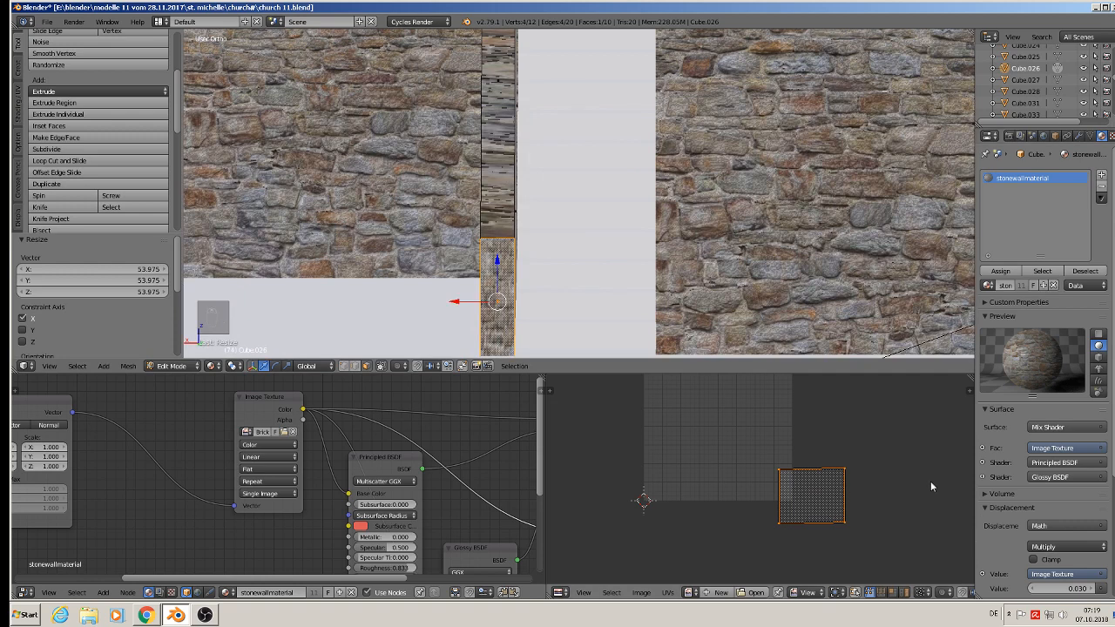
Scale the UVs of the stair parapet's end face uniformly by about 0.641, and by about 2.749 along Y.
{"action": "key", "text": "s"}
{"action": "left_click", "coordinate": [889, 501]}
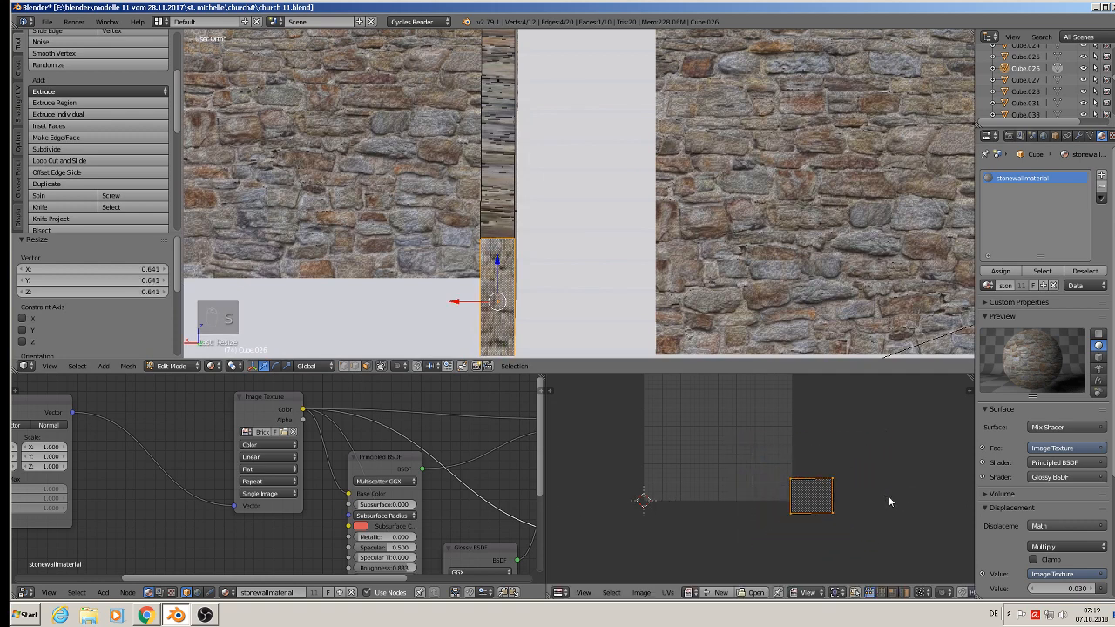
{"action": "key", "text": "s"}
{"action": "key", "text": "y"}
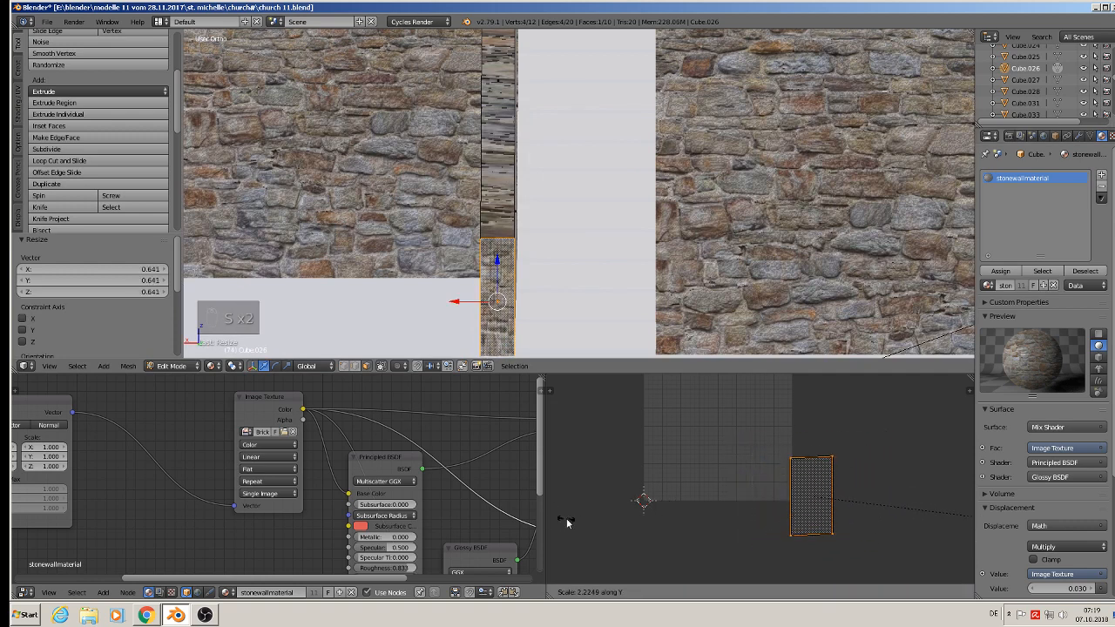
{"action": "left_click", "coordinate": [609, 531]}
{"action": "scroll", "coordinate": [456, 168], "scroll_direction": "down", "scroll_amount": 1}
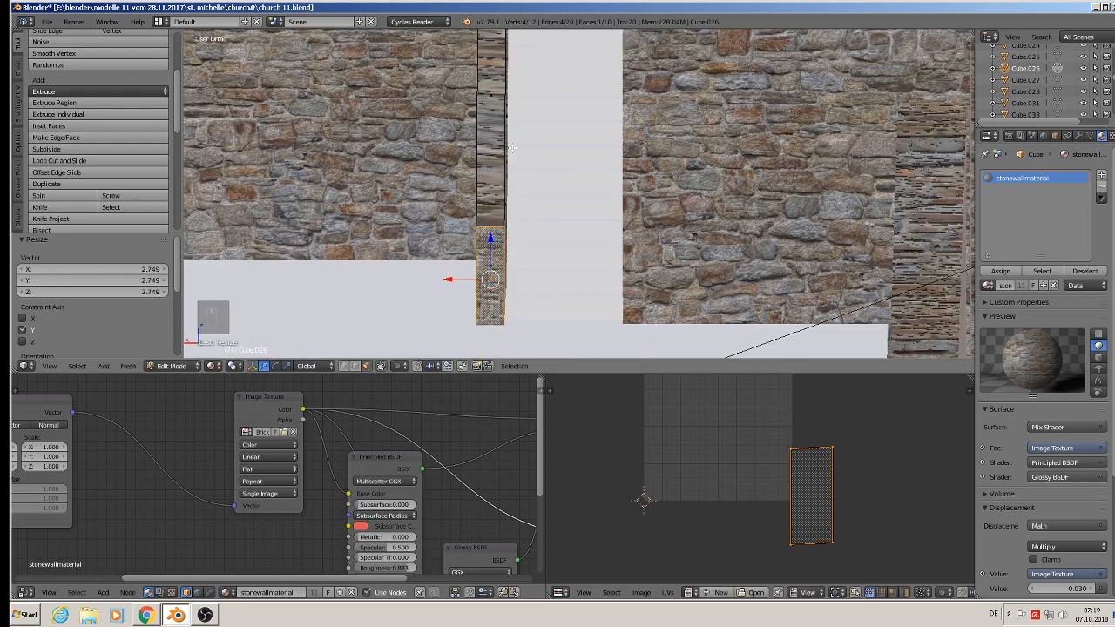
Select the stair parapet's sloping top face and try scaling its UVs by about 0.414 along X.
{"action": "middle_click_drag", "start_coordinate": [512, 148], "coordinate": [546, 355]}
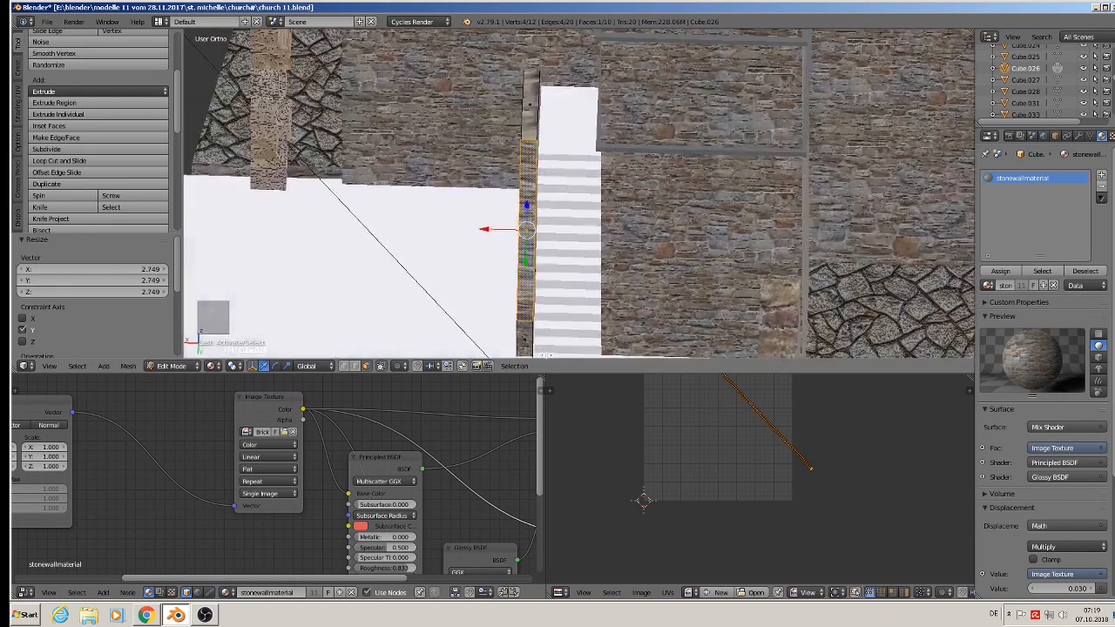
{"action": "key", "text": "s"}
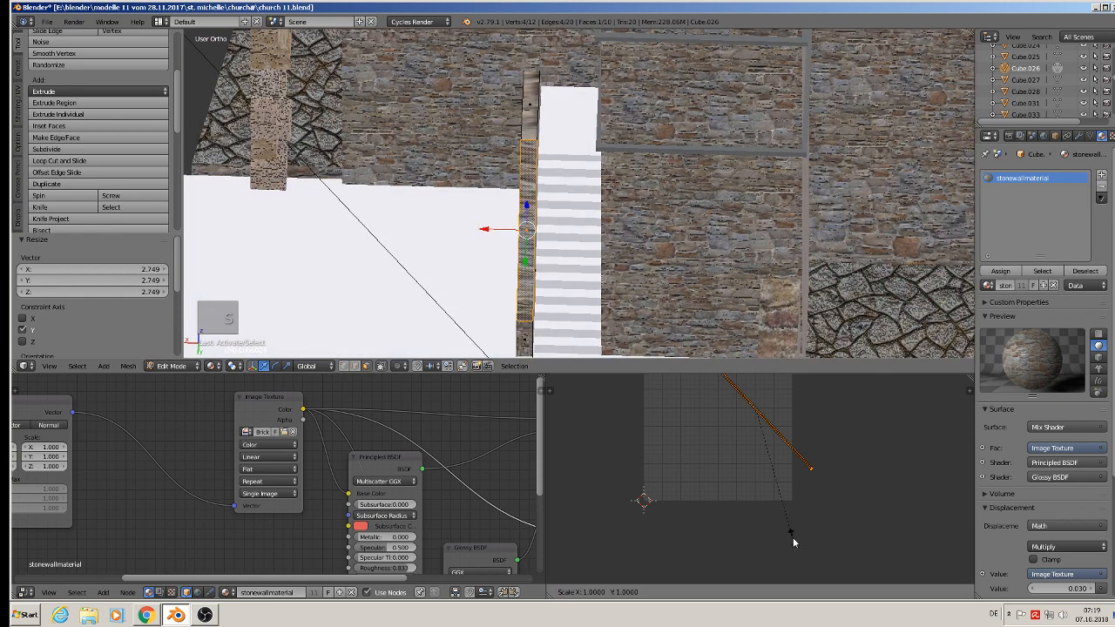
{"action": "key", "text": "x"}
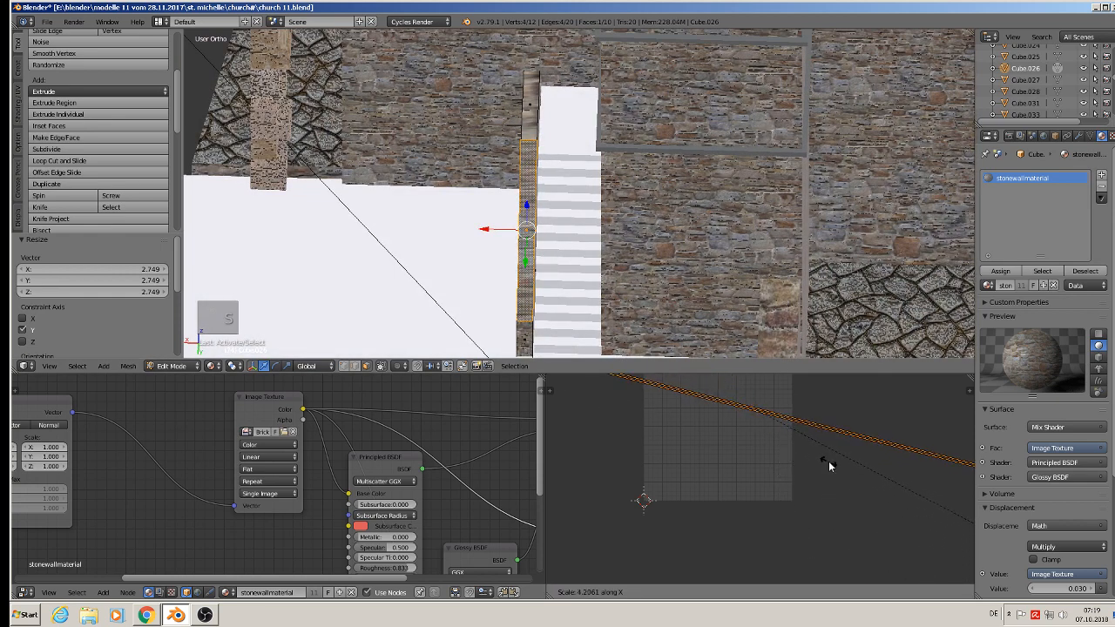
{"action": "key", "text": "y"}
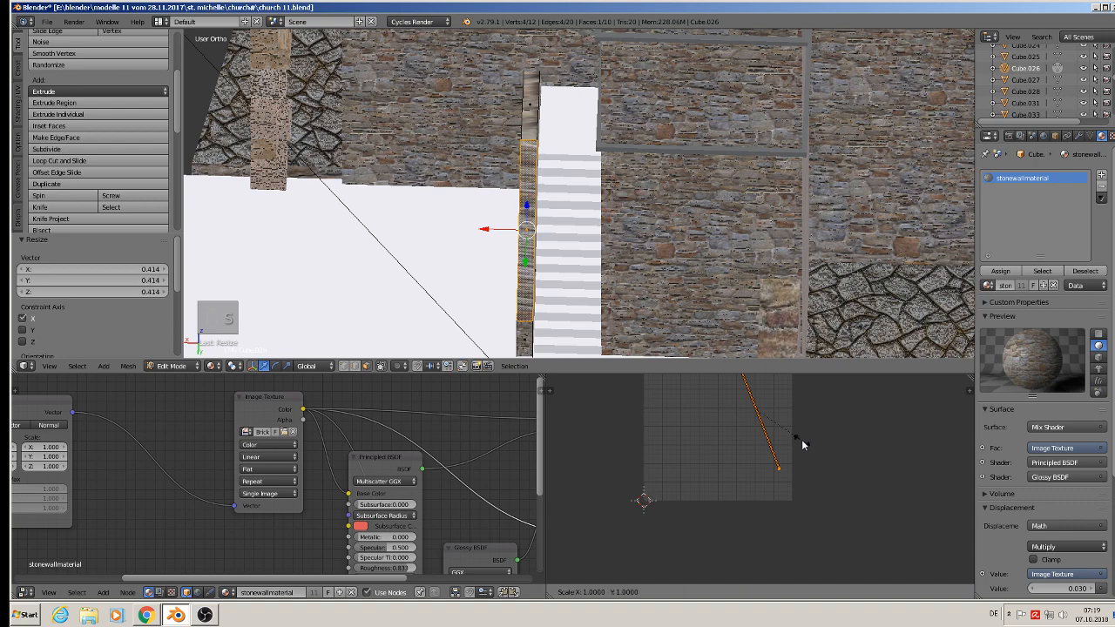
{"action": "right_click", "coordinate": [755, 396]}
Project the UVs of the stair parapet's two top faces from the top view and scale them by about 5.903, leaving mesh editing.
{"action": "middle_click_drag", "start_coordinate": [555, 117], "coordinate": [541, 145]}
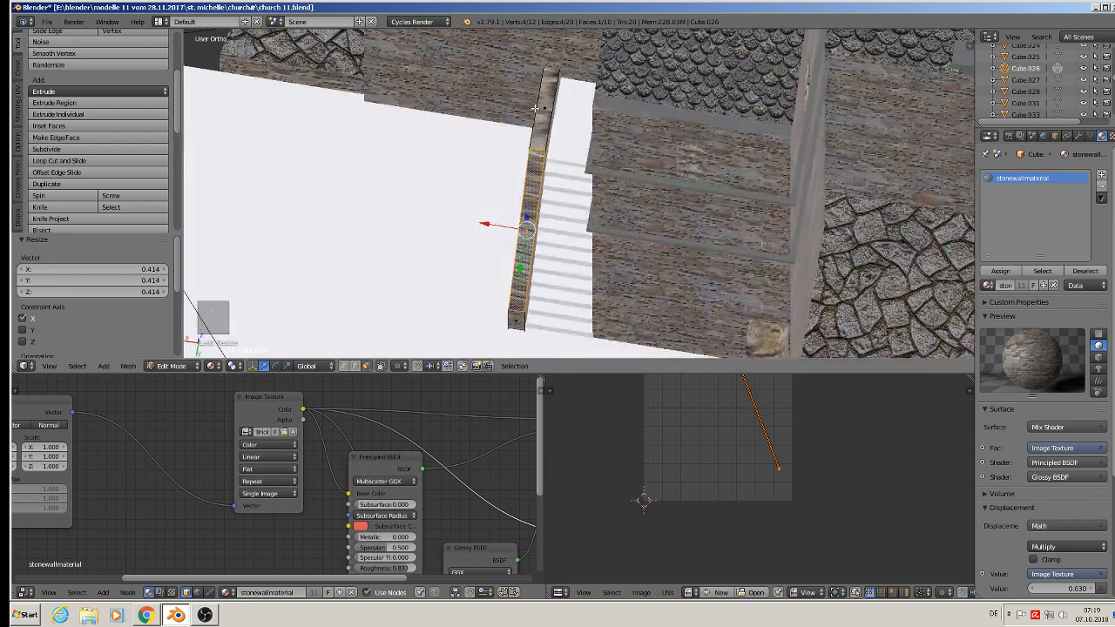
{"action": "key", "text": "KP_7"}
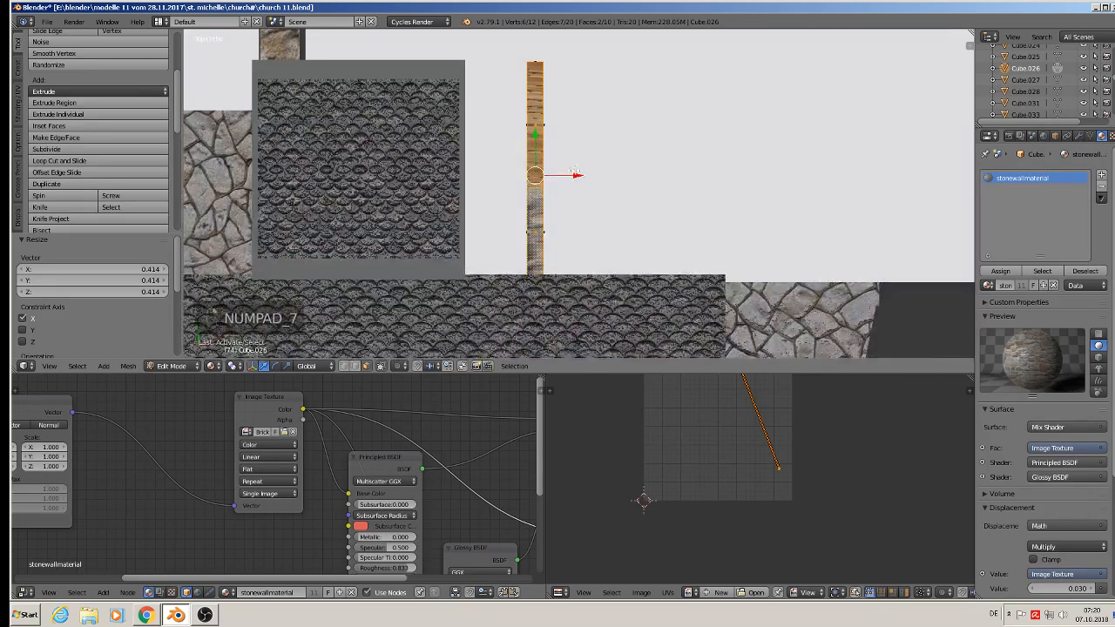
{"action": "key", "text": "u"}
{"action": "left_click", "coordinate": [554, 208]}
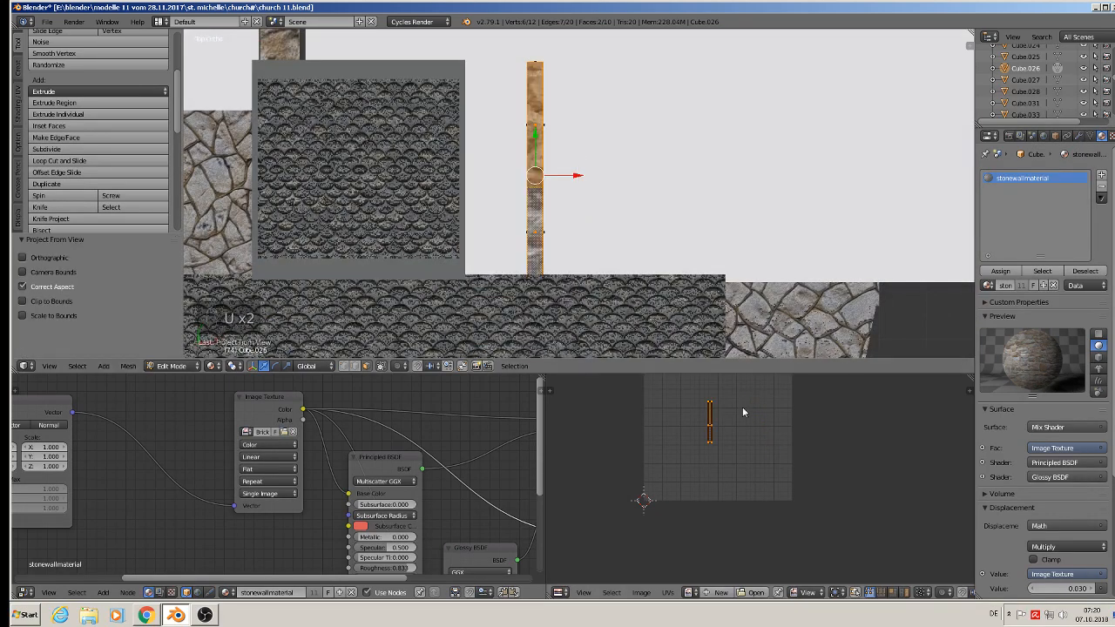
{"action": "key", "text": "s"}
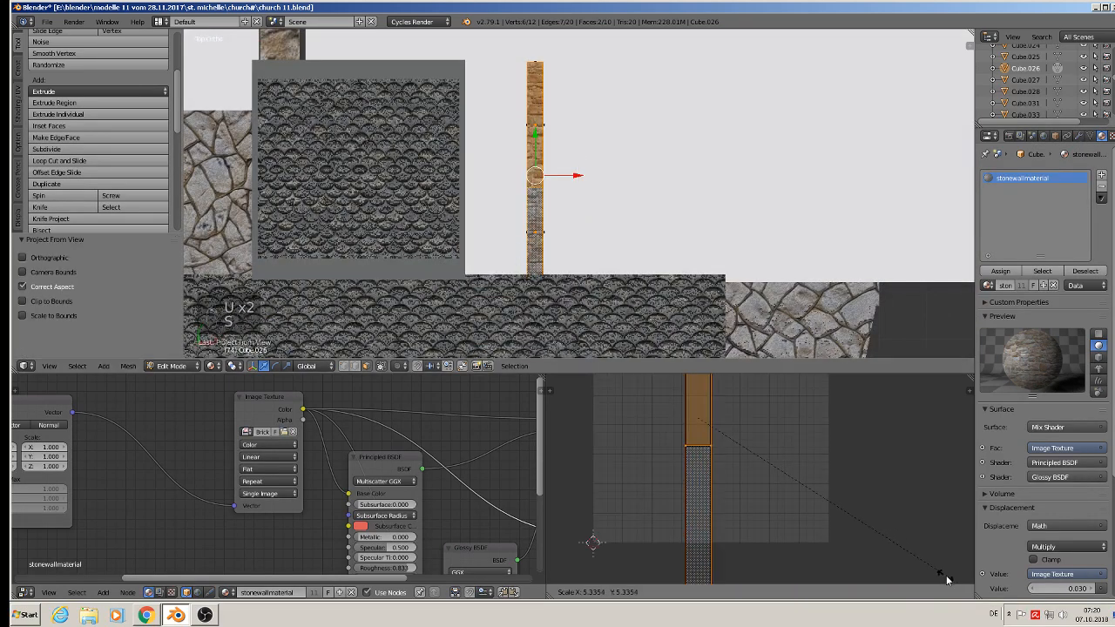
{"action": "left_click", "coordinate": [552, 387]}
{"action": "scroll", "coordinate": [465, 111], "scroll_direction": "up", "scroll_amount": 2}
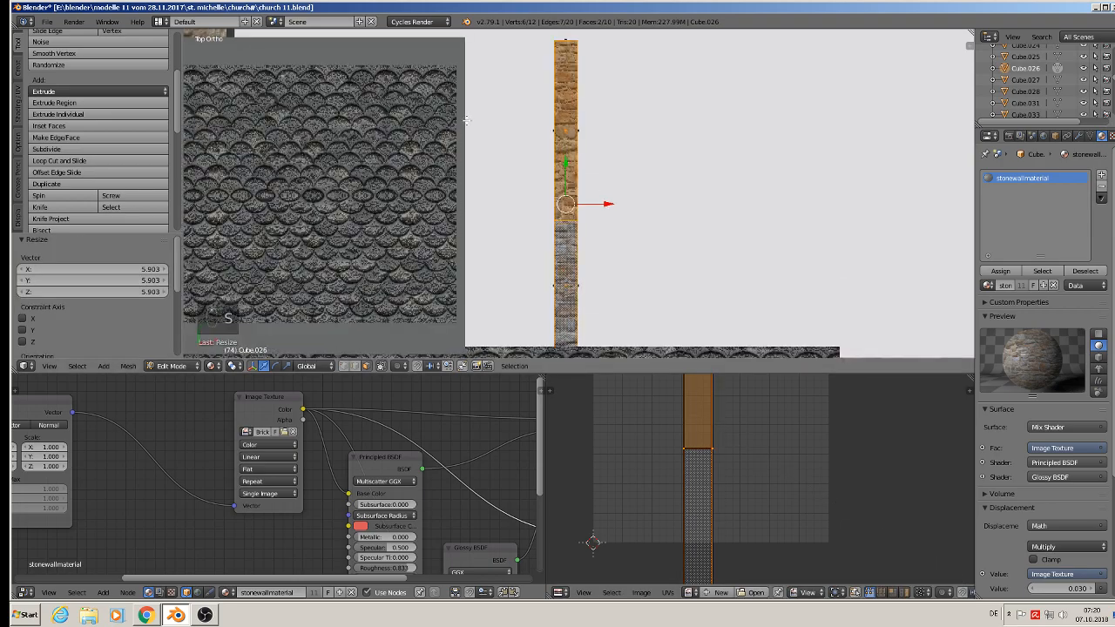
{"action": "key", "text": "Tab"}
Deselect all objects and save the church 11.blend file.
{"action": "middle_click_drag", "start_coordinate": [503, 185], "coordinate": [287, 68]}
{"action": "scroll", "coordinate": [378, 131], "scroll_direction": "down", "scroll_amount": 4}
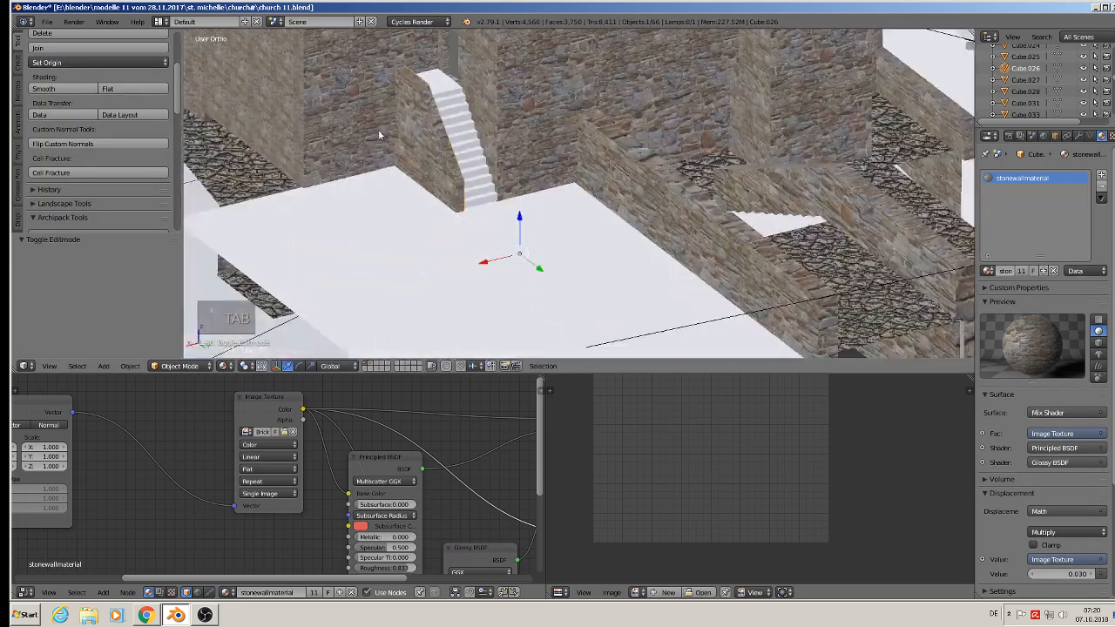
{"action": "scroll", "coordinate": [388, 135], "scroll_direction": "up", "scroll_amount": 1}
{"action": "scroll", "coordinate": [387, 135], "scroll_direction": "down", "scroll_amount": 2}
{"action": "middle_click_drag", "start_coordinate": [430, 122], "coordinate": [473, 190], "text": "shift"}
{"action": "scroll", "coordinate": [473, 190], "scroll_direction": "up", "scroll_amount": 2}
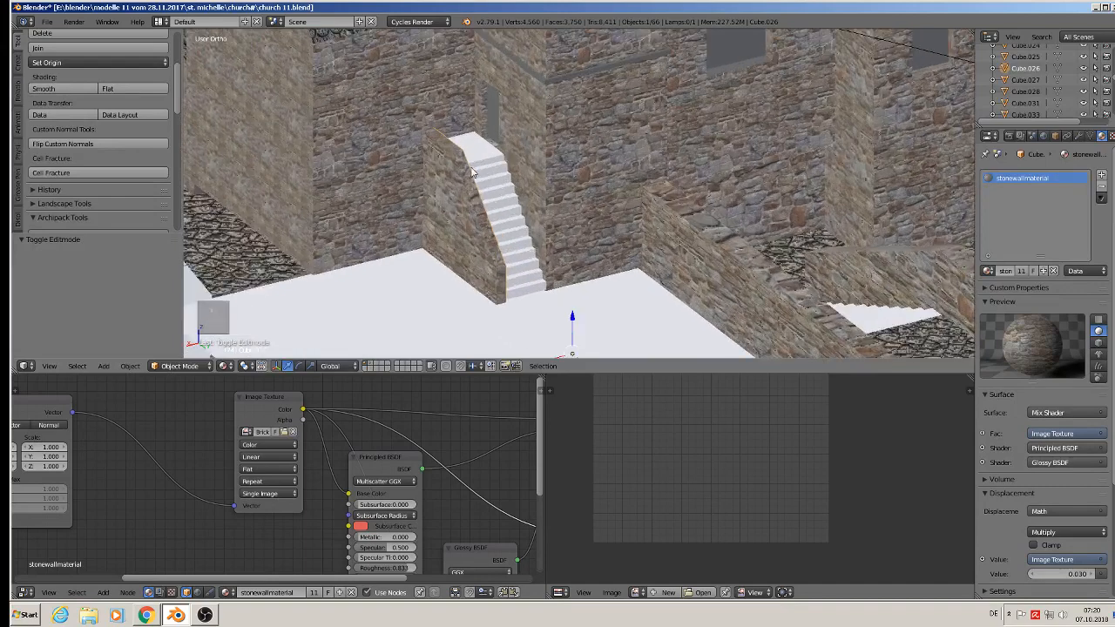
{"action": "key", "text": "a"}
{"action": "scroll", "coordinate": [394, 133], "scroll_direction": "down", "scroll_amount": 4}
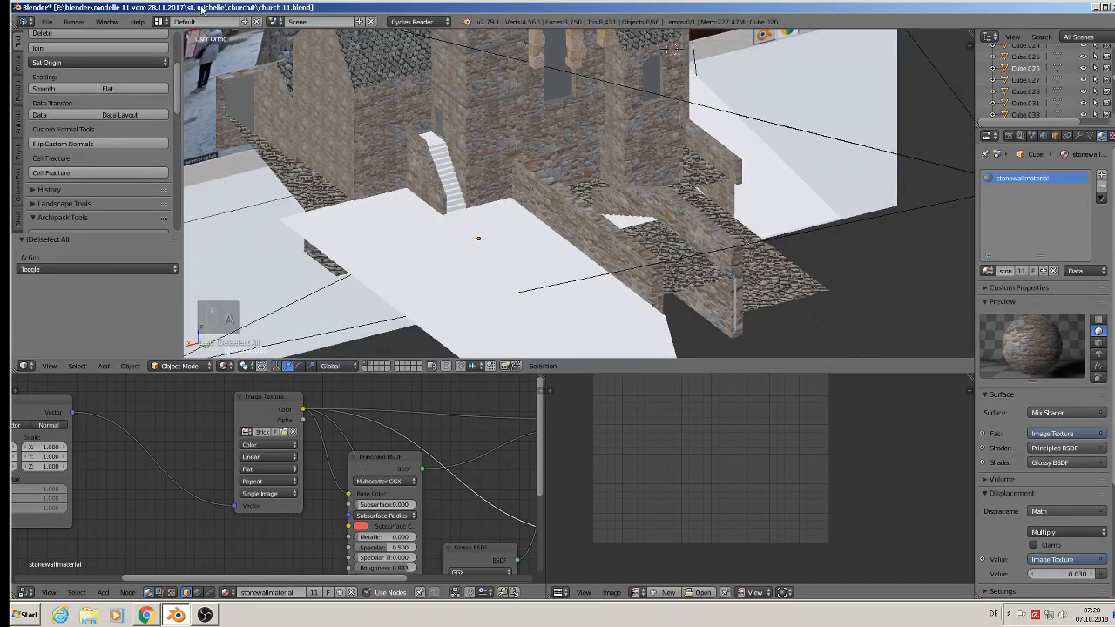
{"action": "left_click", "coordinate": [48, 22]}
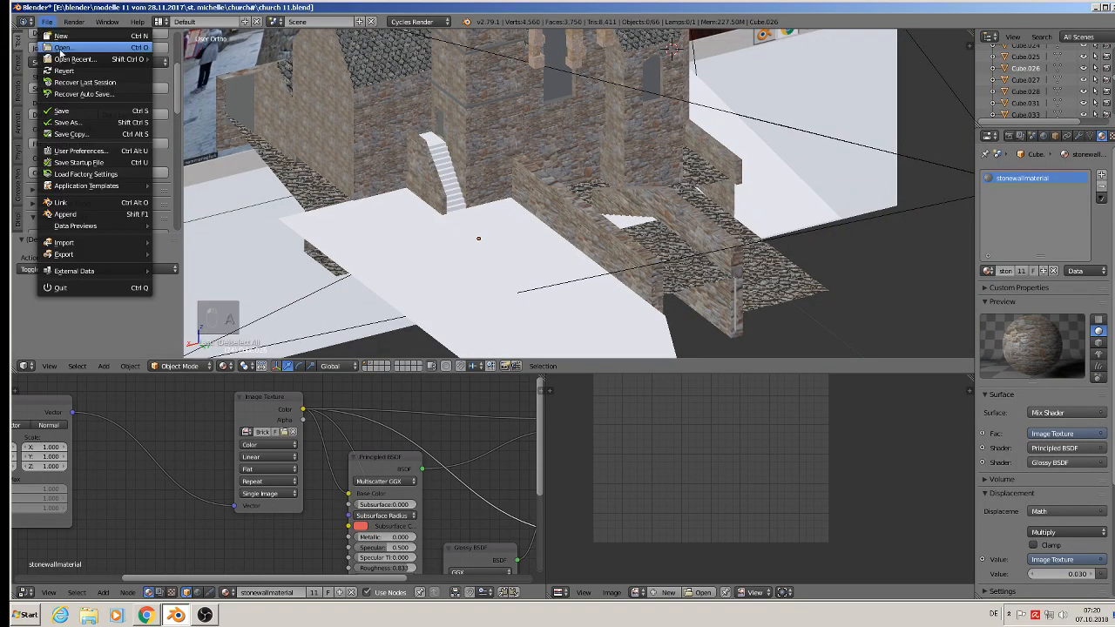
{"action": "left_click", "coordinate": [63, 111]}
Select the untextured low terrace parapet next to the outer stairs on the far side of the church.
{"action": "mouse_move", "coordinate": [383, 209]}
{"action": "middle_mouse_down"}
{"action": "mouse_move", "coordinate": [451, 182]}
{"action": "mouse_move", "coordinate": [396, 212]}
{"action": "middle_mouse_up"}
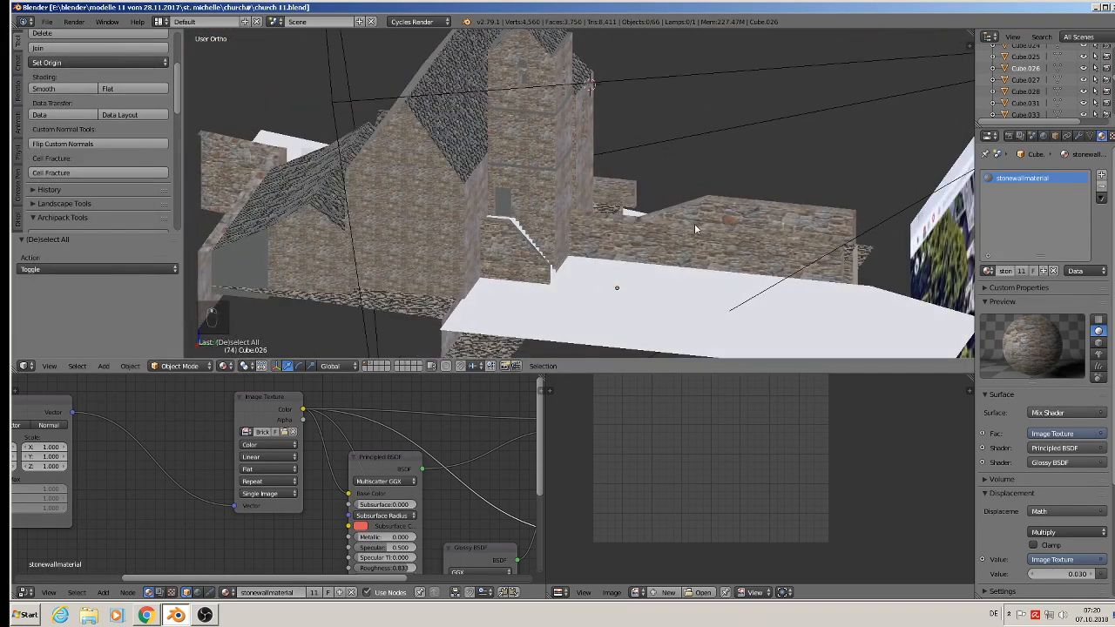
{"action": "middle_click_drag", "start_coordinate": [695, 223], "coordinate": [560, 201]}
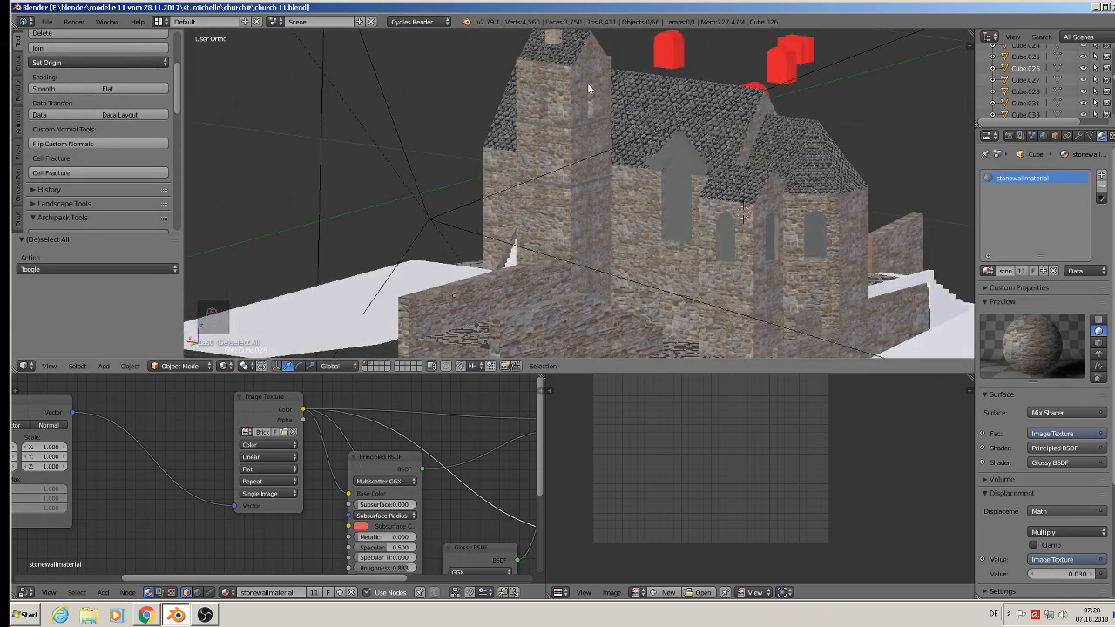
{"action": "middle_click_drag", "start_coordinate": [794, 290], "coordinate": [551, 241]}
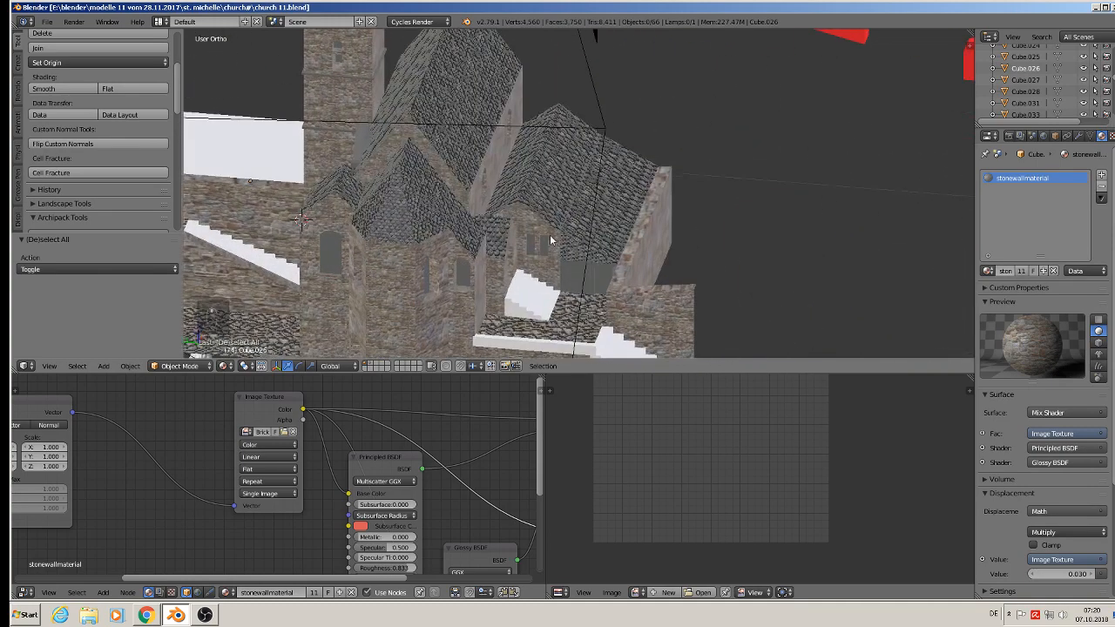
{"action": "middle_click_drag", "start_coordinate": [588, 299], "coordinate": [559, 222]}
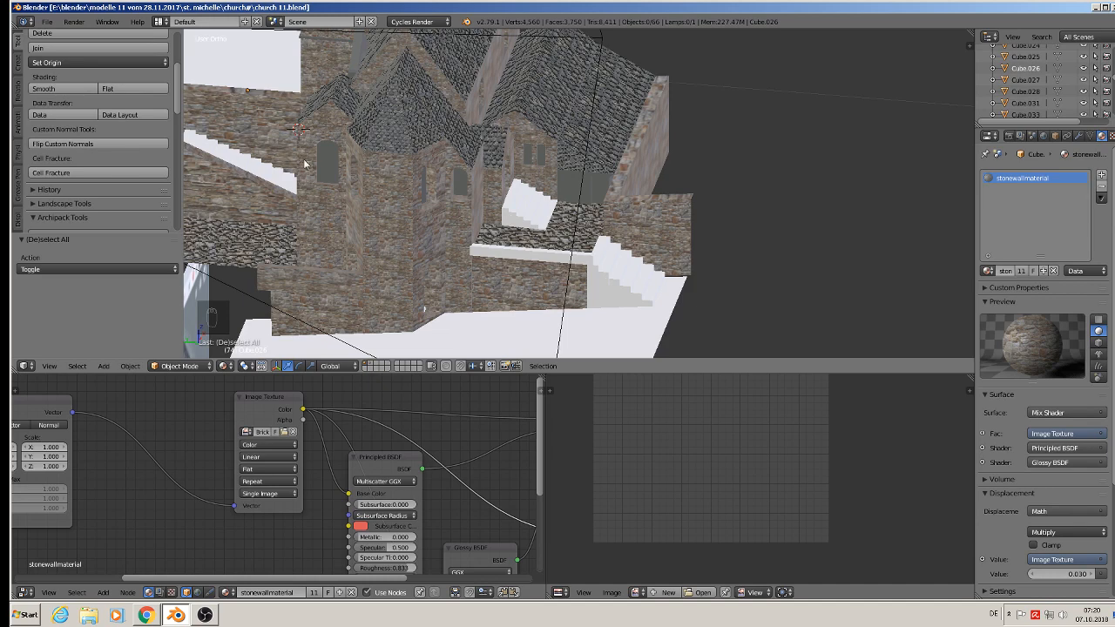
{"action": "scroll", "coordinate": [451, 199], "scroll_direction": "up", "scroll_amount": 3}
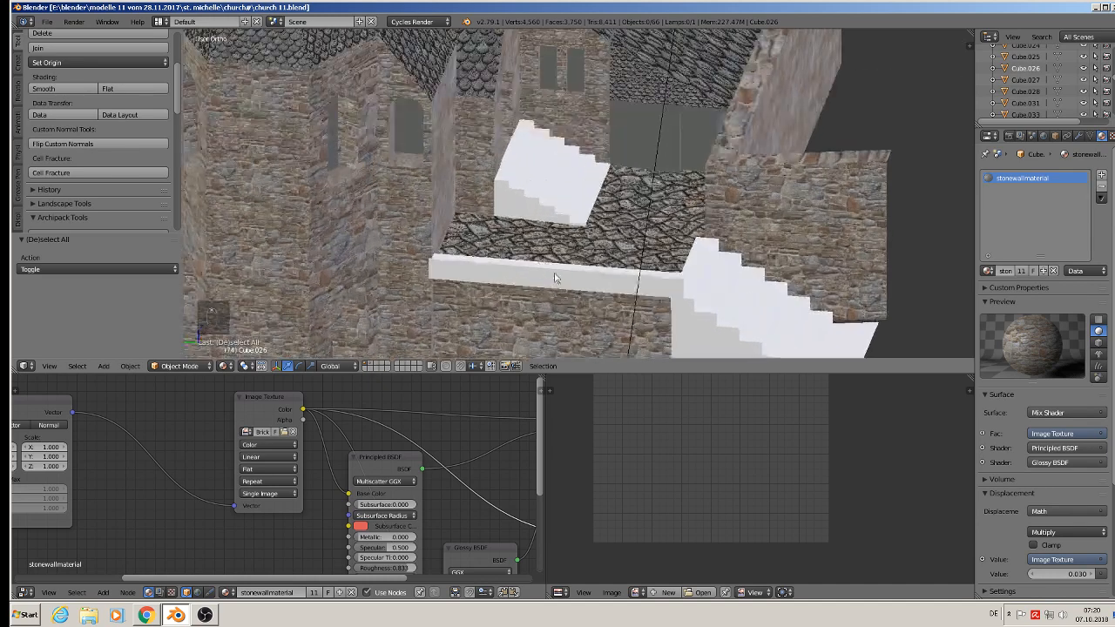
{"action": "right_click", "coordinate": [556, 275]}
Open the low terrace parapet's mesh and project its UVs from the side view.
{"action": "key", "text": "Tab"}
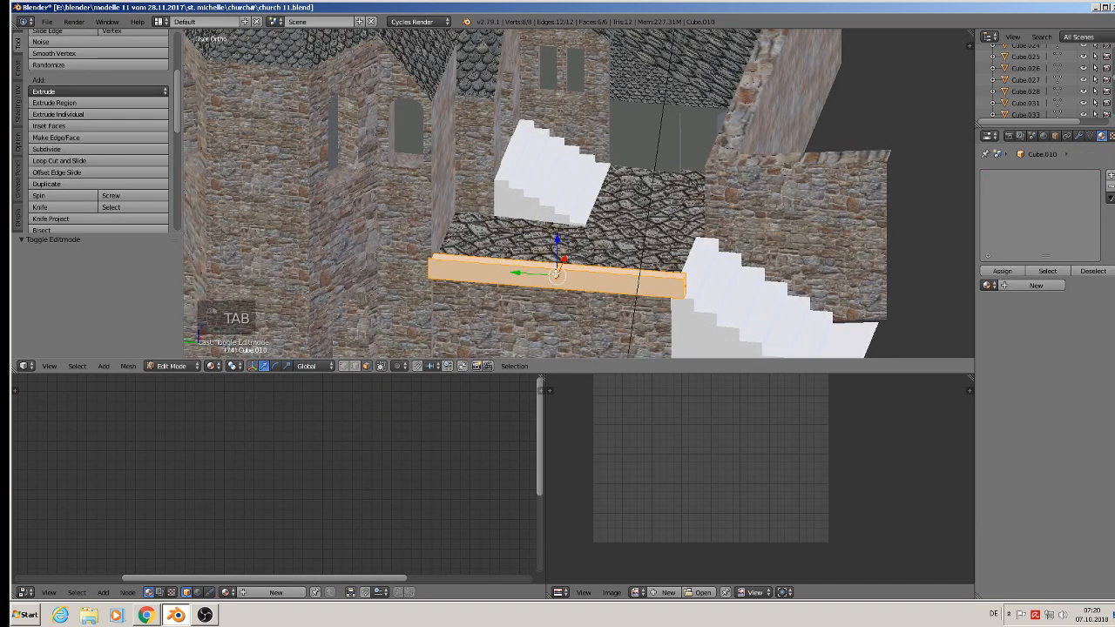
{"action": "middle_click_drag", "start_coordinate": [559, 275], "coordinate": [575, 231]}
{"action": "key", "text": "u"}
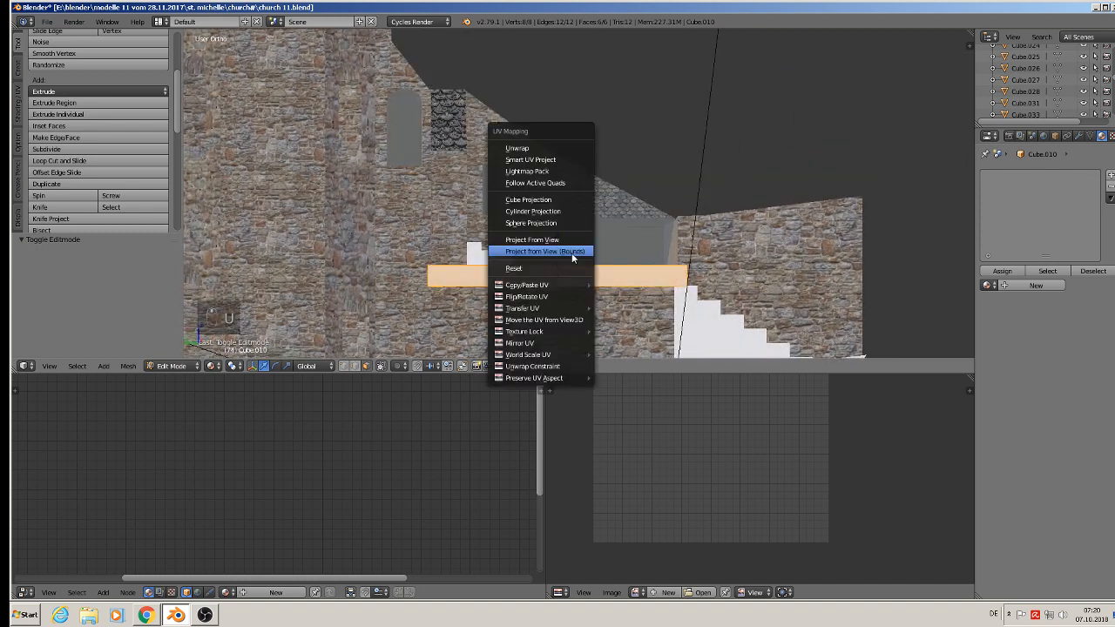
{"action": "left_click", "coordinate": [564, 240]}
Give the low terrace parapet the existing stonewallmaterial and try to scale up its UVs.
{"action": "left_click", "coordinate": [987, 285]}
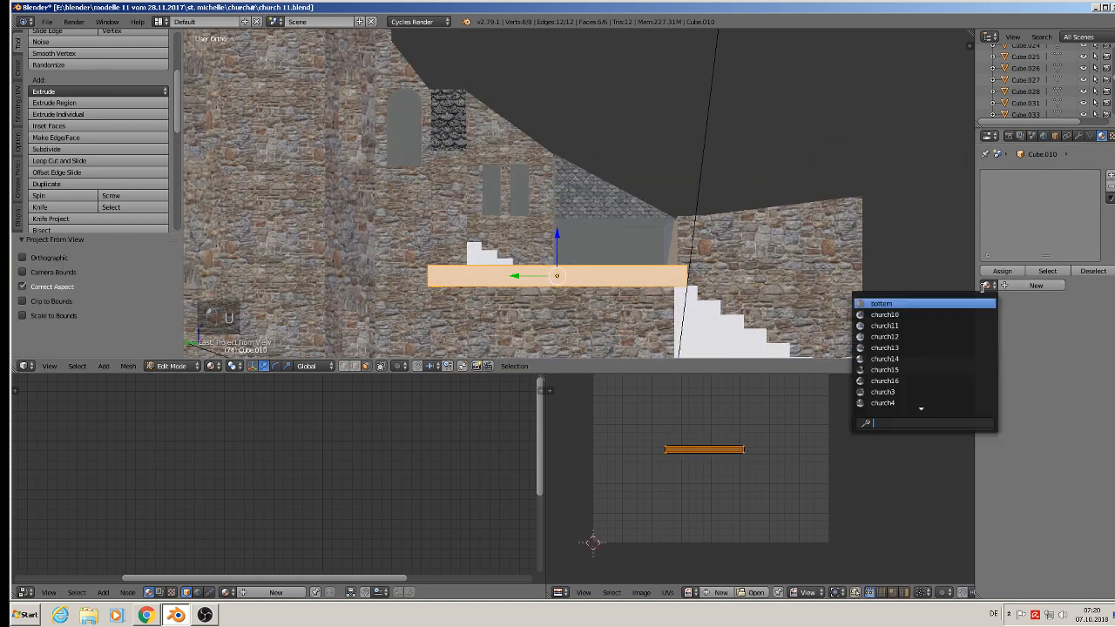
{"action": "left_click", "coordinate": [897, 392]}
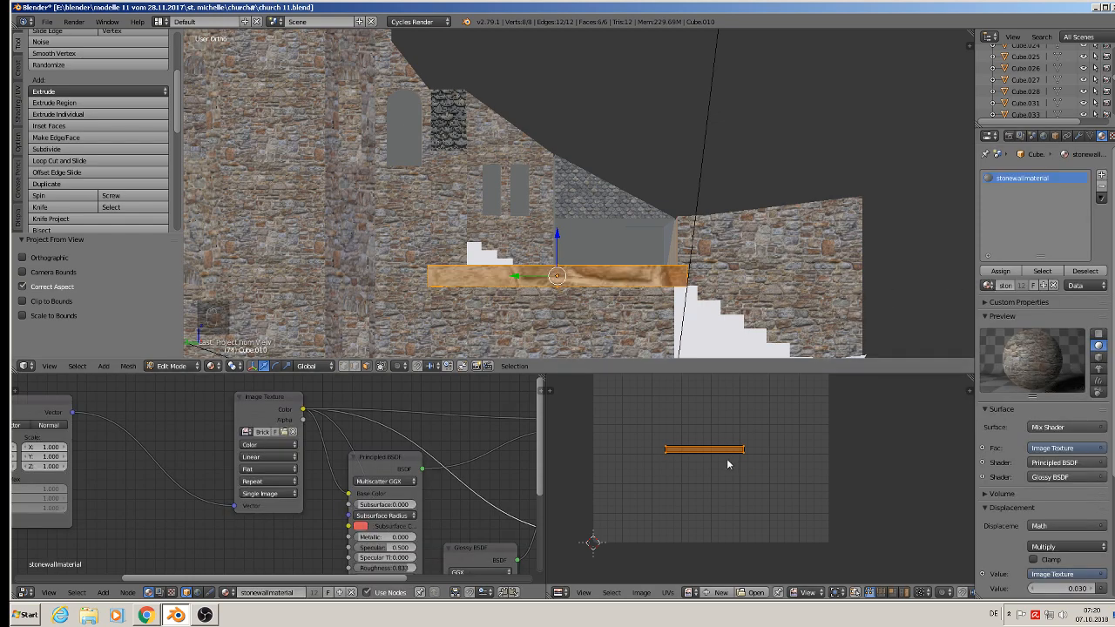
{"action": "key", "text": "s"}
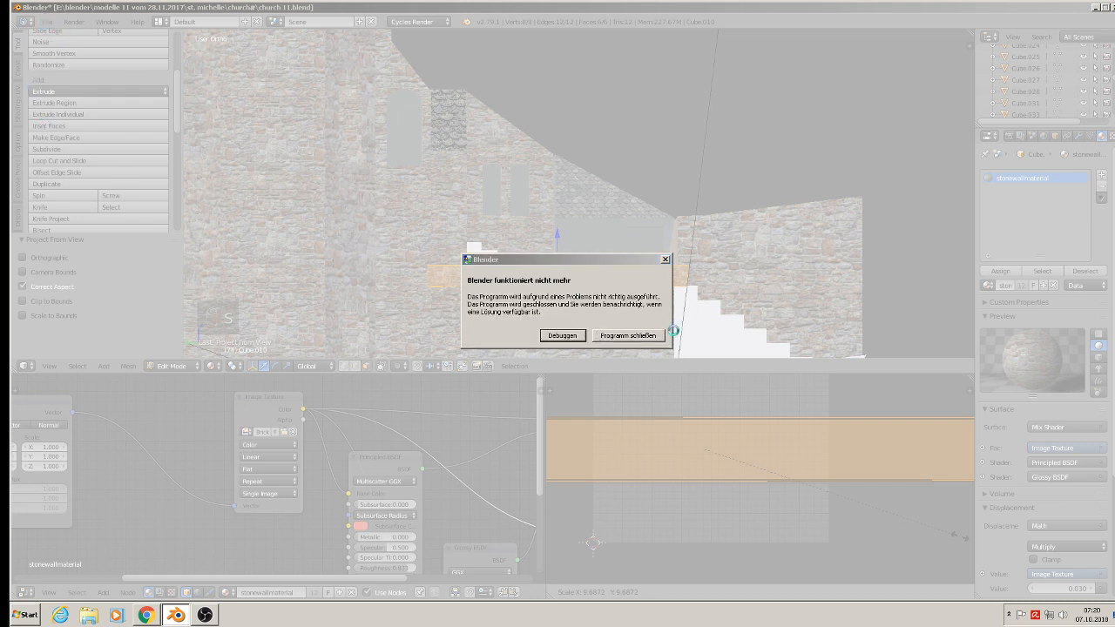
Close the crashed Blender and clear away the browser and OBS windows to reopen church 11.blend in Blender.
{"action": "left_click", "coordinate": [629, 338]}
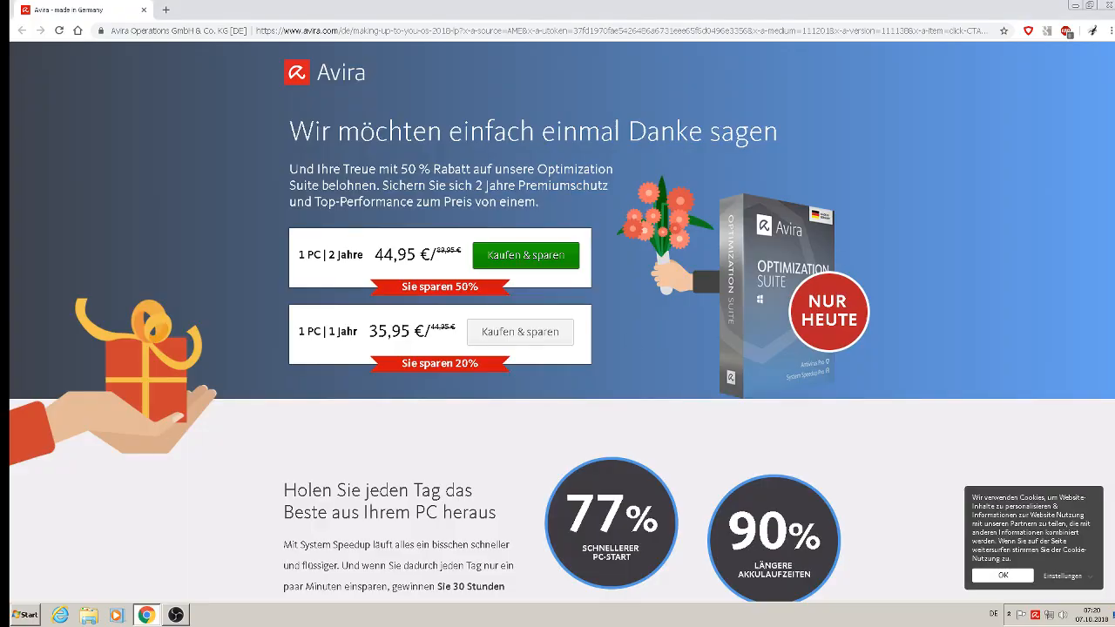
{"action": "left_click", "coordinate": [1108, 6]}
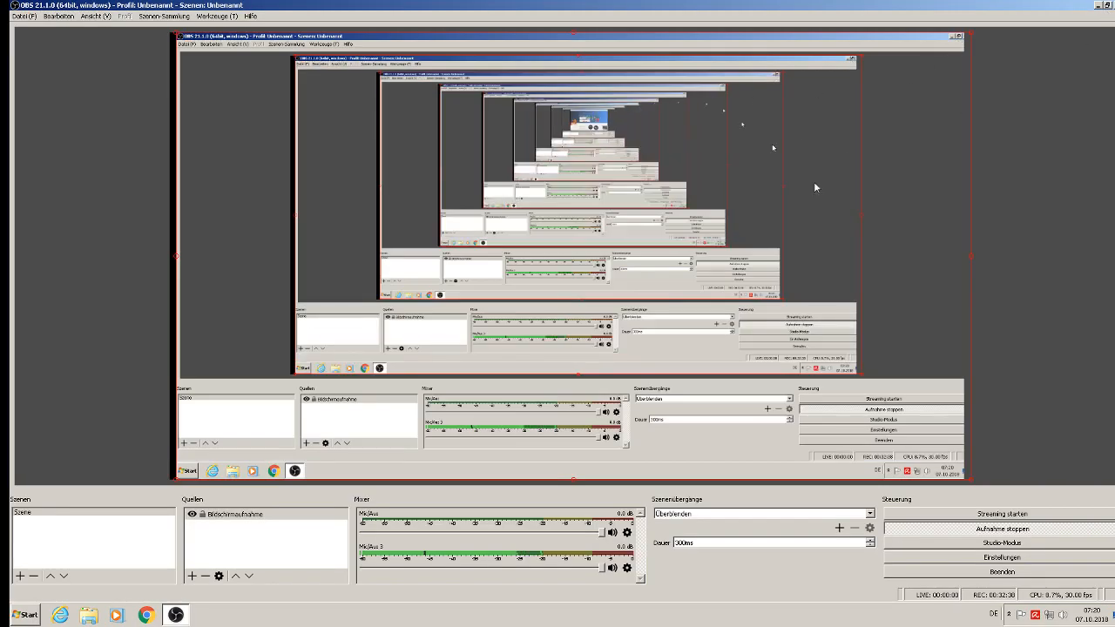
{"action": "left_click", "coordinate": [1099, 6]}
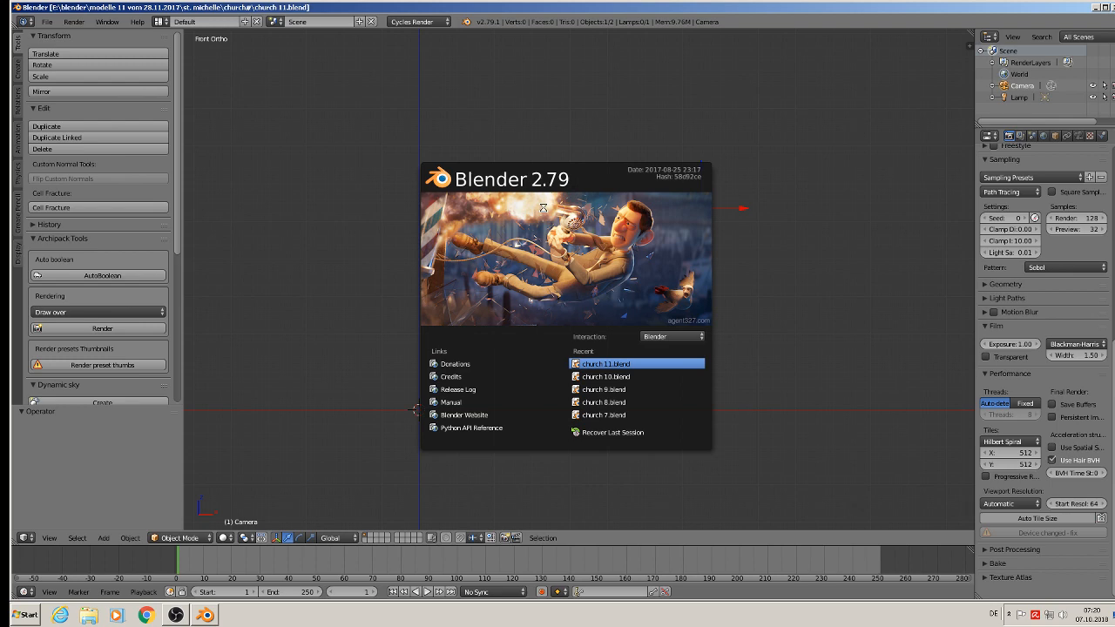
Return to the outer stairs in the reopened church model and select the untextured low terrace parapet beside them.
{"action": "scroll", "coordinate": [533, 197], "scroll_direction": "down", "scroll_amount": 3}
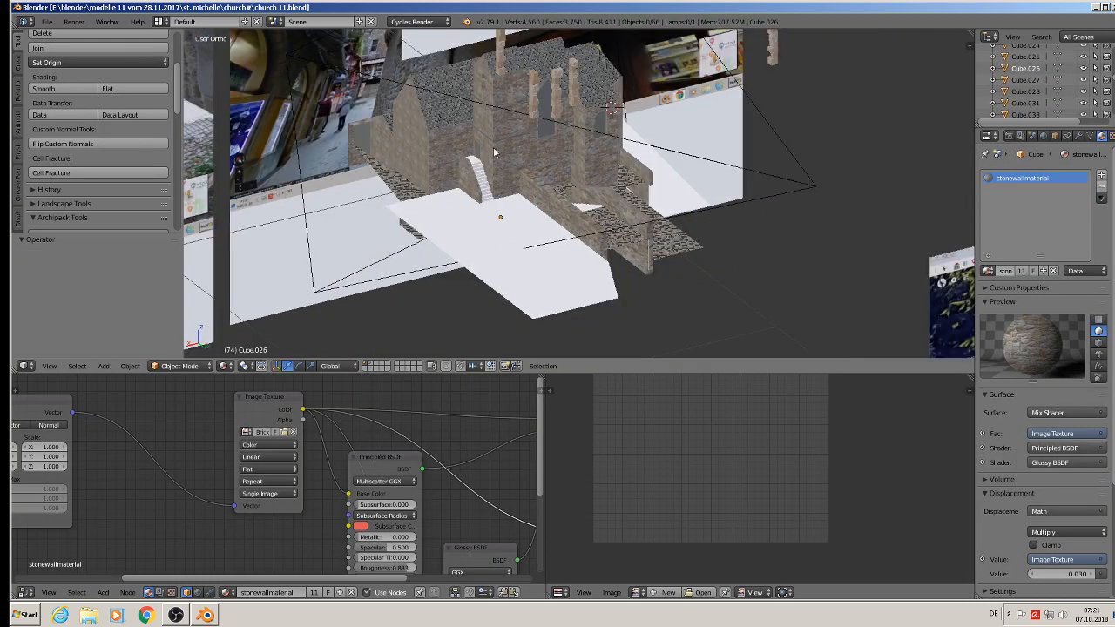
{"action": "middle_click_drag", "start_coordinate": [500, 122], "coordinate": [514, 120]}
{"action": "scroll", "coordinate": [519, 116], "scroll_direction": "down", "scroll_amount": 3}
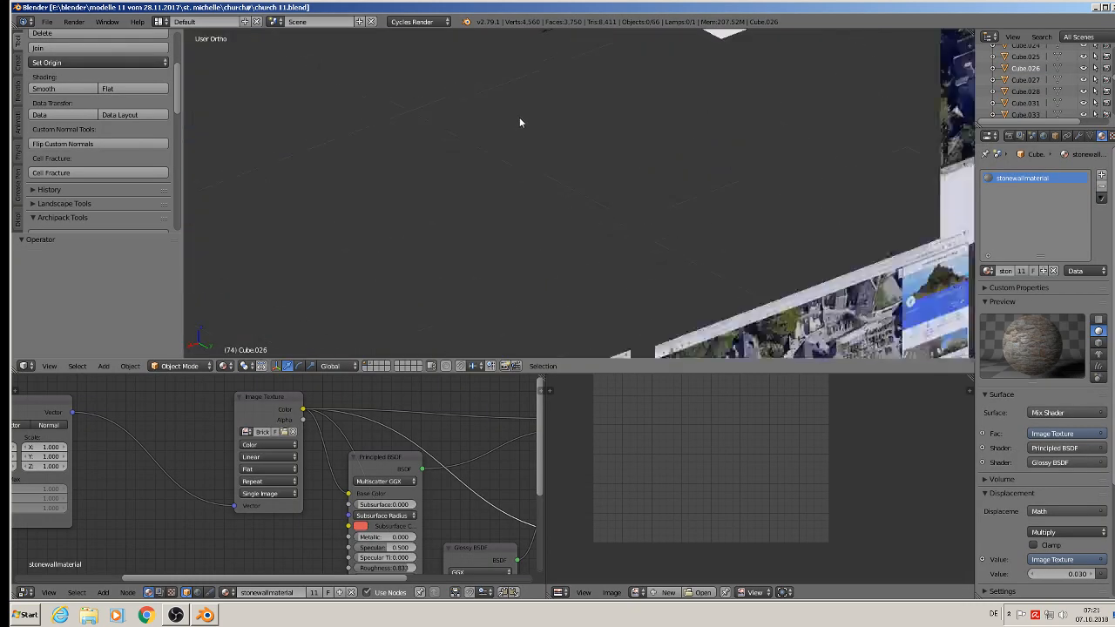
{"action": "middle_click_drag", "start_coordinate": [610, 130], "coordinate": [634, 346], "text": "shift"}
{"action": "scroll", "coordinate": [634, 345], "scroll_direction": "up", "scroll_amount": 6}
{"action": "left_click_drag", "start_coordinate": [664, 203], "coordinate": [667, 219], "text": "shift"}
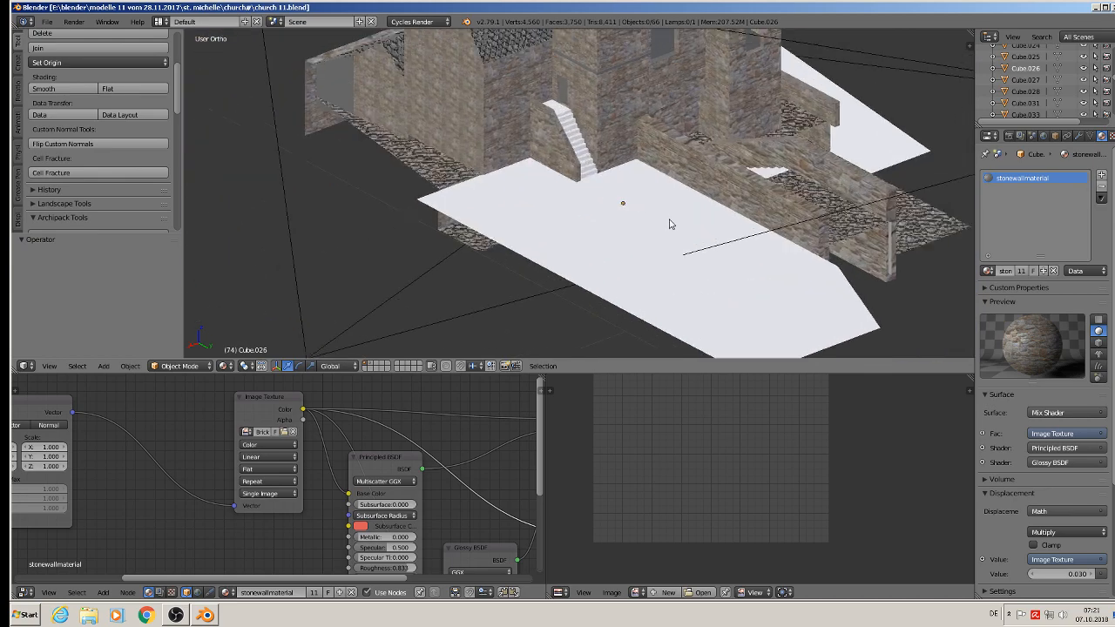
{"action": "middle_click_drag", "start_coordinate": [667, 219], "coordinate": [657, 304], "text": "shift"}
{"action": "scroll", "coordinate": [701, 239], "scroll_direction": "down", "scroll_amount": 2}
{"action": "right_click", "coordinate": [701, 243]}
{"action": "middle_click_drag", "start_coordinate": [701, 243], "coordinate": [580, 273]}
{"action": "middle_click_drag", "start_coordinate": [864, 259], "coordinate": [653, 249], "text": "shift"}
{"action": "scroll", "coordinate": [652, 249], "scroll_direction": "up", "scroll_amount": 6}
{"action": "right_click", "coordinate": [623, 145]}
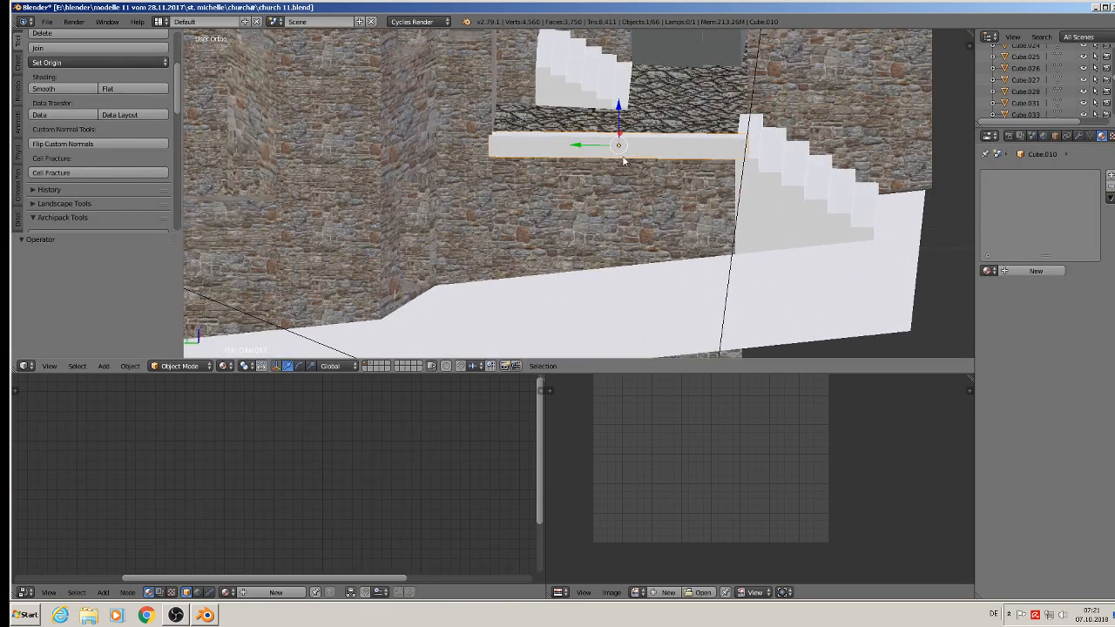
Open the low terrace parapet's mesh, project its UVs from the side view and assign the existing stonewallmaterial.
{"action": "middle_click_drag", "start_coordinate": [623, 160], "coordinate": [620, 146]}
{"action": "key", "text": "Tab"}
{"action": "key", "text": "u"}
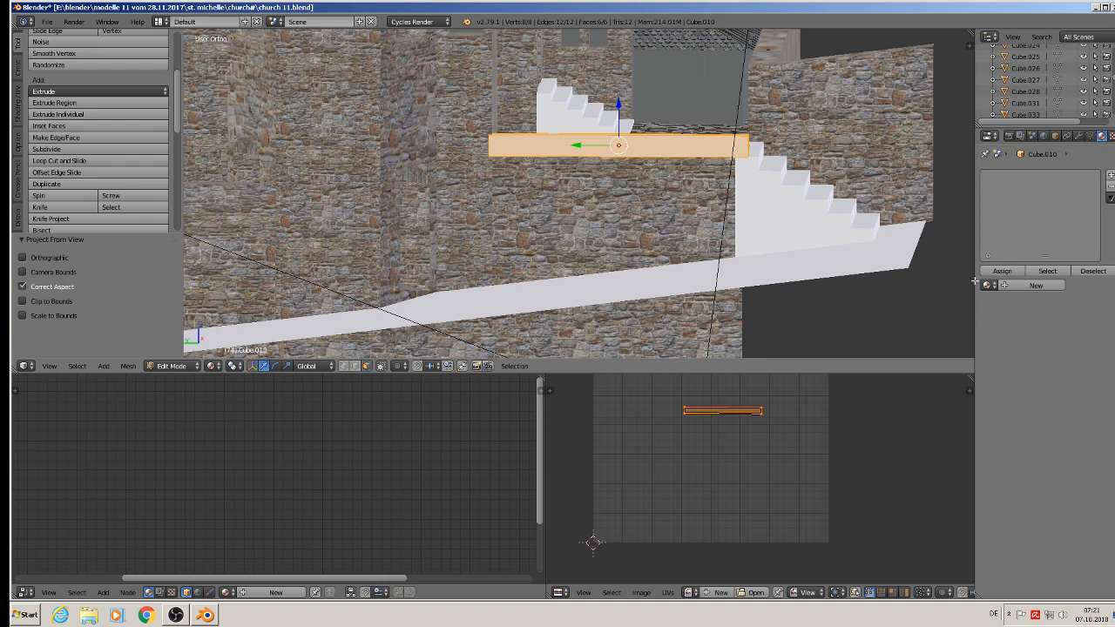
{"action": "left_click", "coordinate": [986, 285]}
{"action": "left_click", "coordinate": [941, 392]}
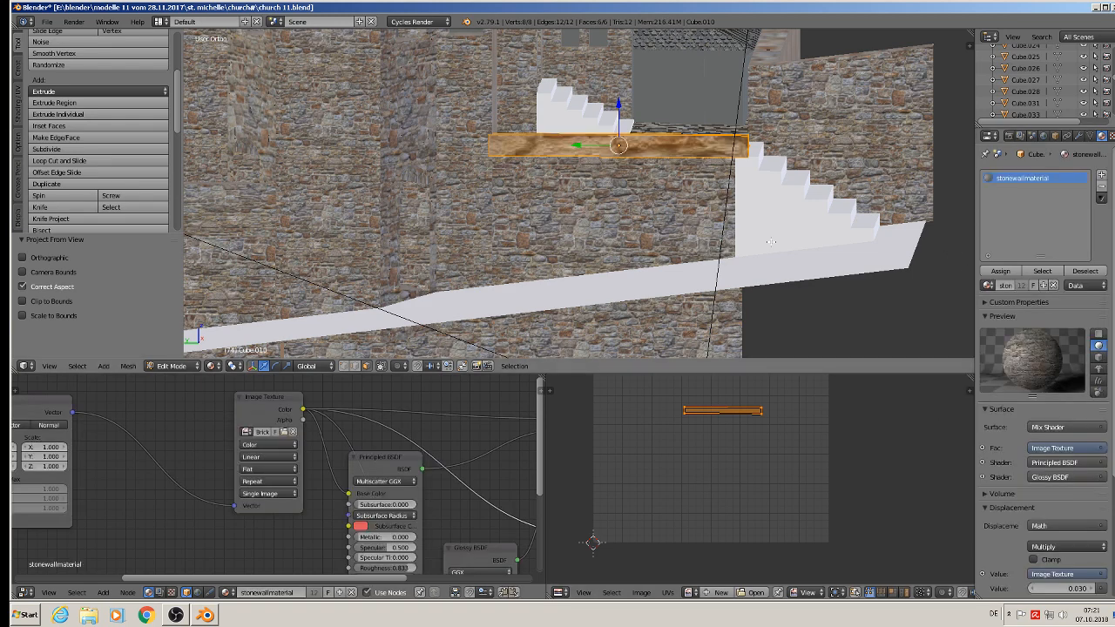
Scale the low terrace parapet's UVs up by about 5.39 to match the stone size of the surrounding walls.
{"action": "key", "text": "s"}
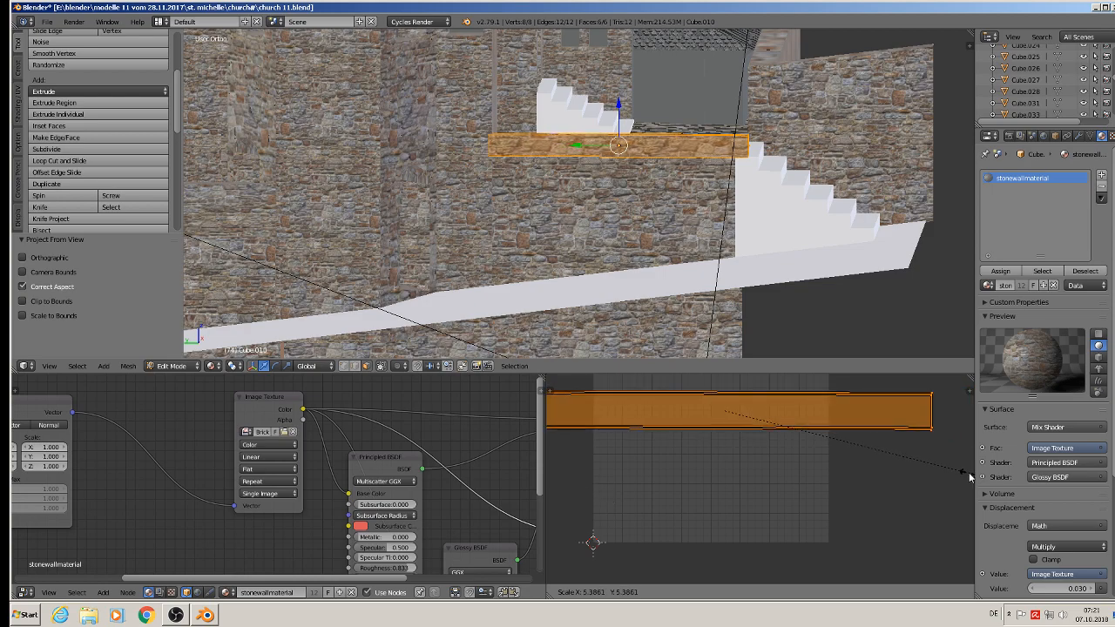
{"action": "left_click", "coordinate": [970, 477]}
{"action": "middle_click_drag", "start_coordinate": [671, 152], "coordinate": [720, 154]}
{"action": "key", "text": "Tab"}
{"action": "key", "text": "Tab"}
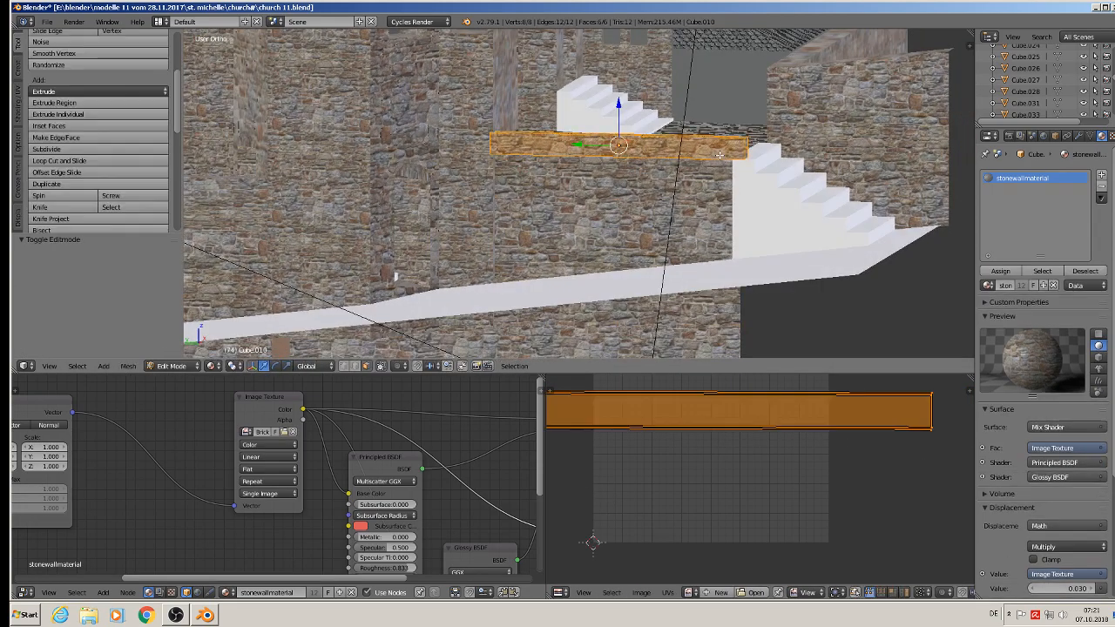
Move only the parapet's end face at the outer stairs about 0.008 along the global Y axis.
{"action": "key", "text": "a"}
{"action": "right_click_drag", "start_coordinate": [735, 149], "coordinate": [717, 150]}
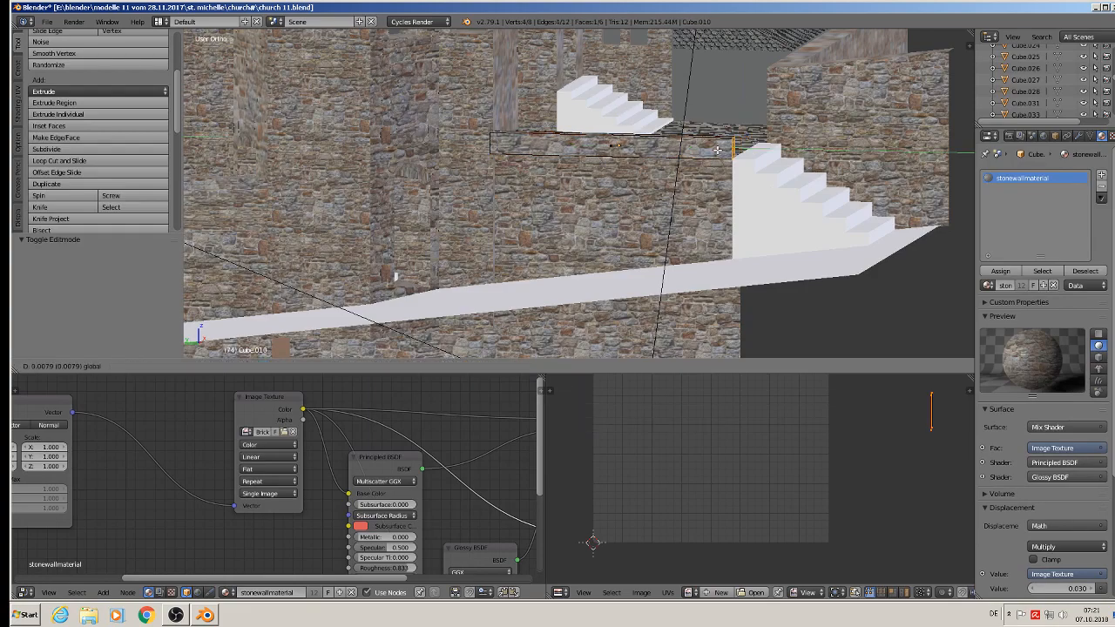
{"action": "left_click", "coordinate": [717, 149]}
{"action": "middle_click_drag", "start_coordinate": [717, 150], "coordinate": [611, 181]}
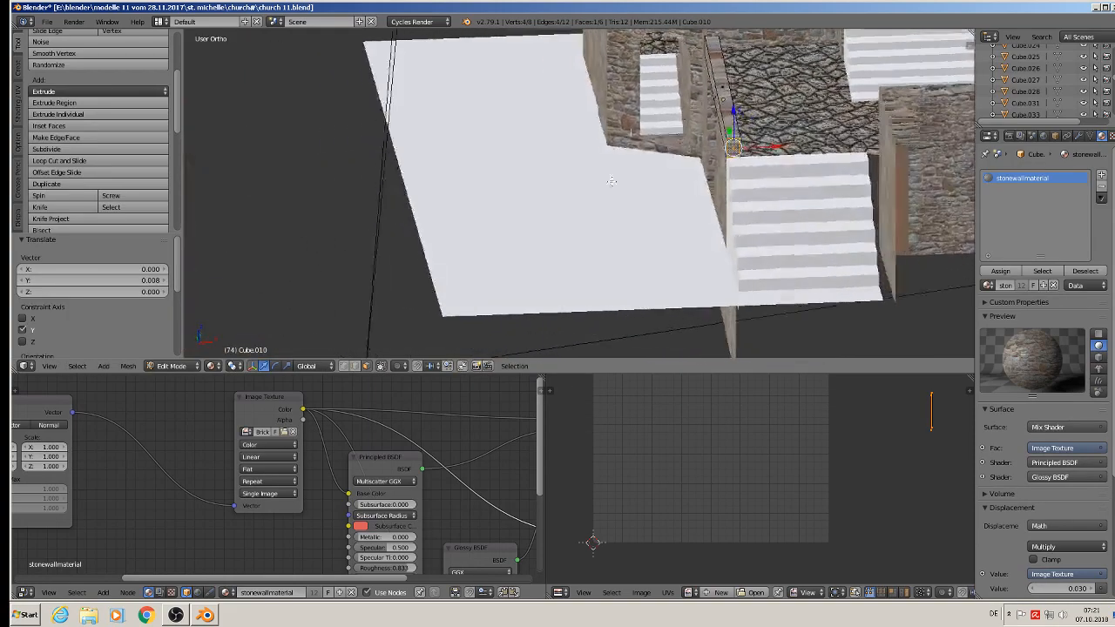
Select the parapet's top face and project its UVs from a view looking straight down.
{"action": "right_click", "coordinate": [731, 84]}
{"action": "scroll", "coordinate": [729, 148], "scroll_direction": "up", "scroll_amount": 5}
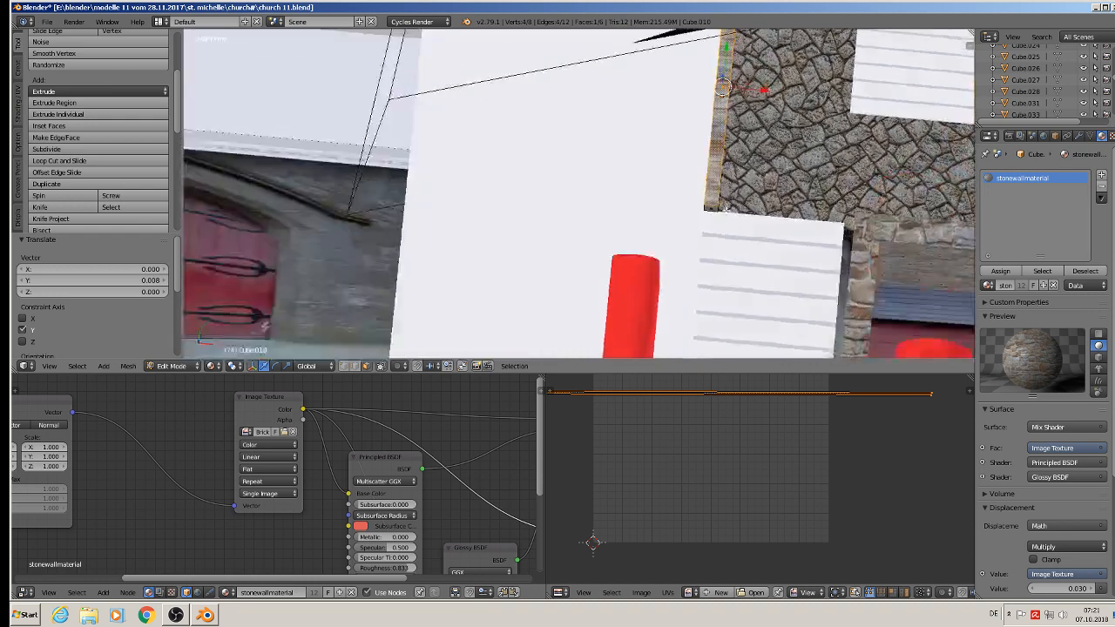
{"action": "key", "text": "u"}
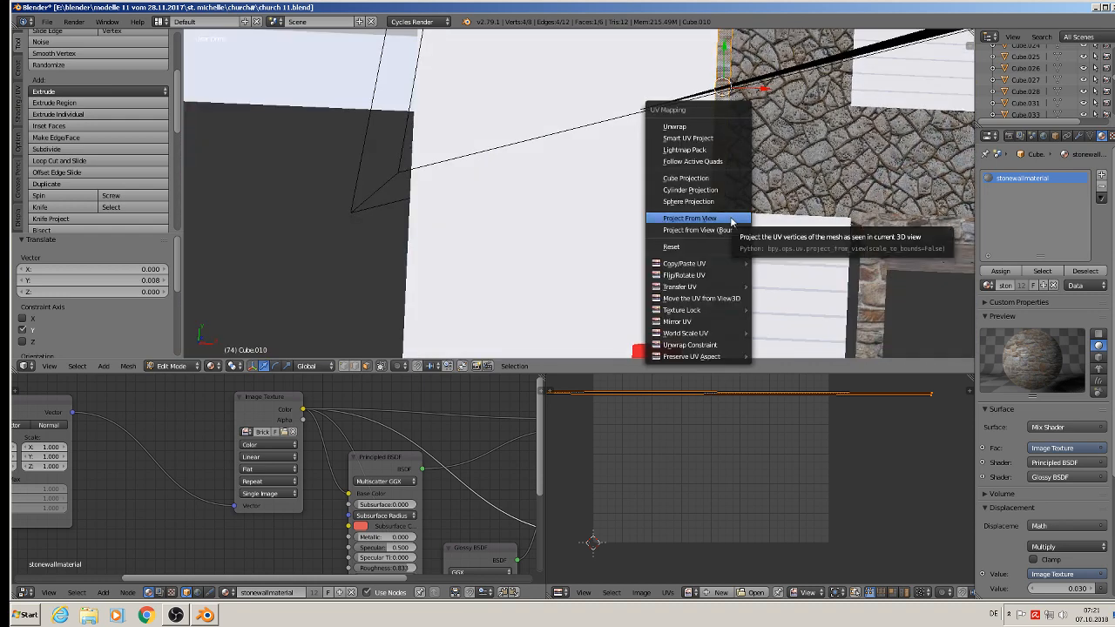
{"action": "left_click", "coordinate": [732, 219]}
{"action": "middle_click_drag", "start_coordinate": [755, 240], "coordinate": [761, 242]}
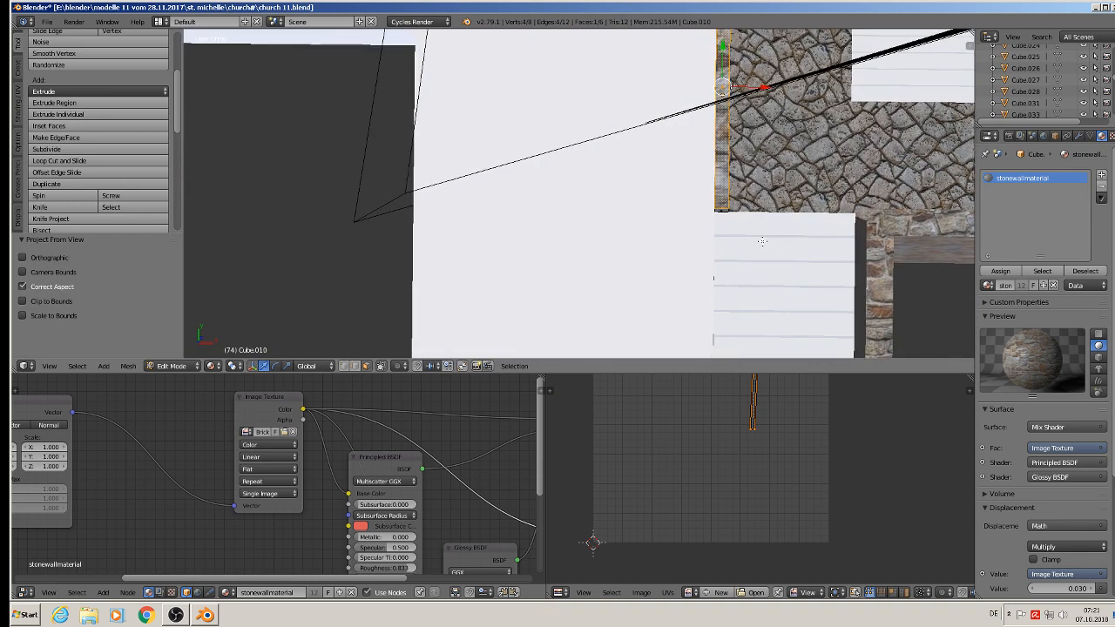
{"action": "key", "text": "u"}
{"action": "left_click", "coordinate": [761, 241]}
Scale the top face's UVs up by about 3.715 and rotate them 90 degrees.
{"action": "key", "text": "s"}
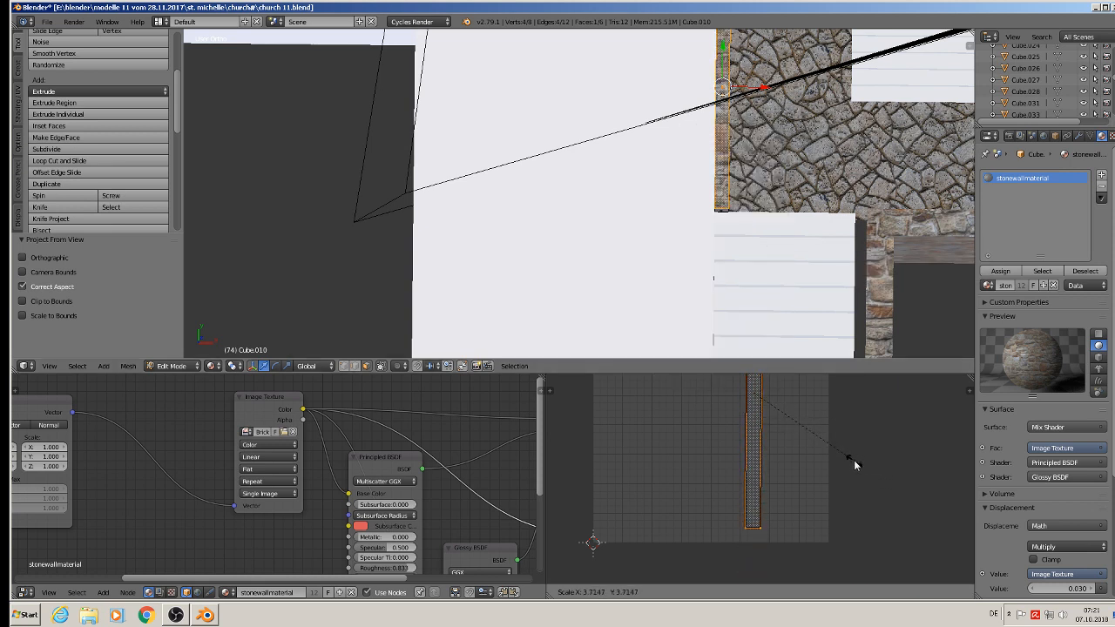
{"action": "left_click", "coordinate": [855, 464]}
{"action": "type", "text": "r90"}
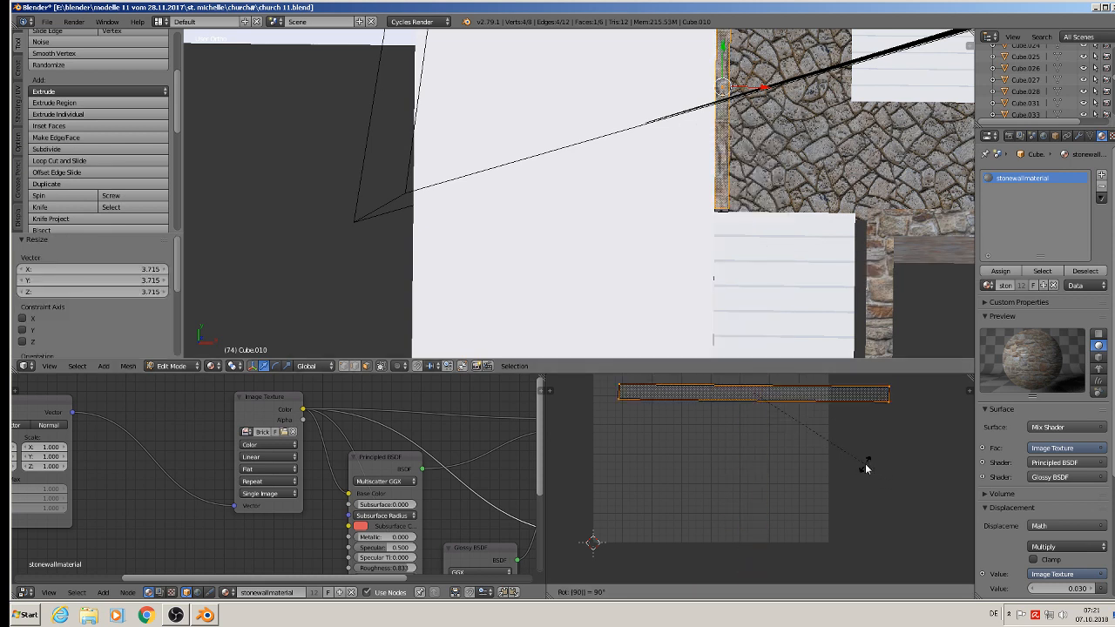
{"action": "key", "text": "Return"}
Project the UVs of the parapet's end face from the front, scale them up and finish editing with nothing selected.
{"action": "key", "text": "Tab"}
{"action": "middle_click_drag", "start_coordinate": [709, 182], "coordinate": [739, 154]}
{"action": "key", "text": "Tab"}
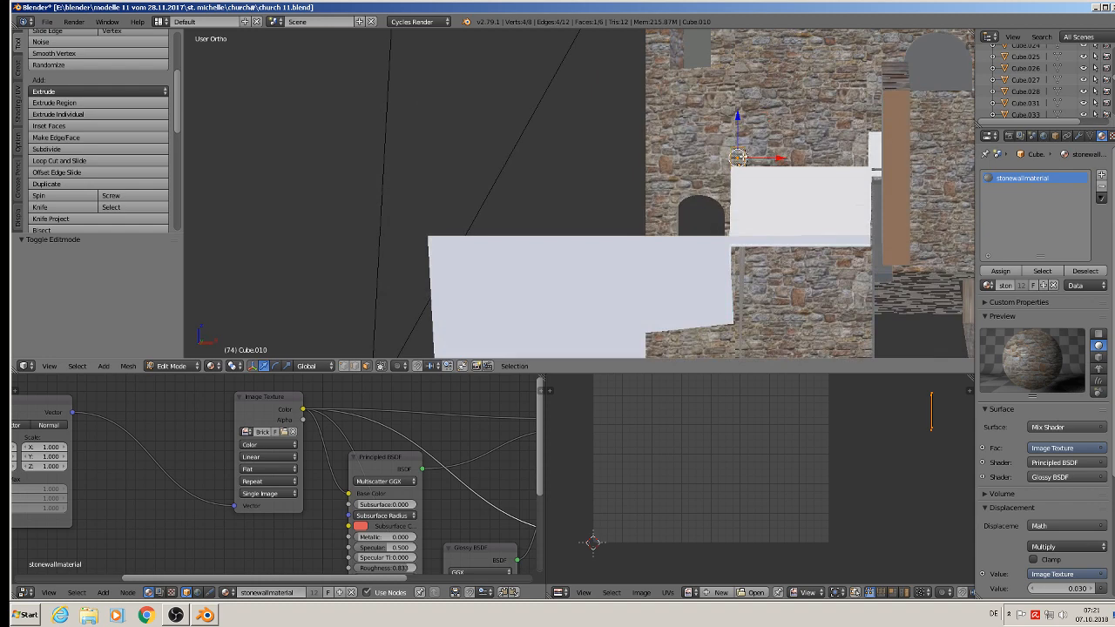
{"action": "key", "text": "u"}
{"action": "left_click", "coordinate": [738, 154]}
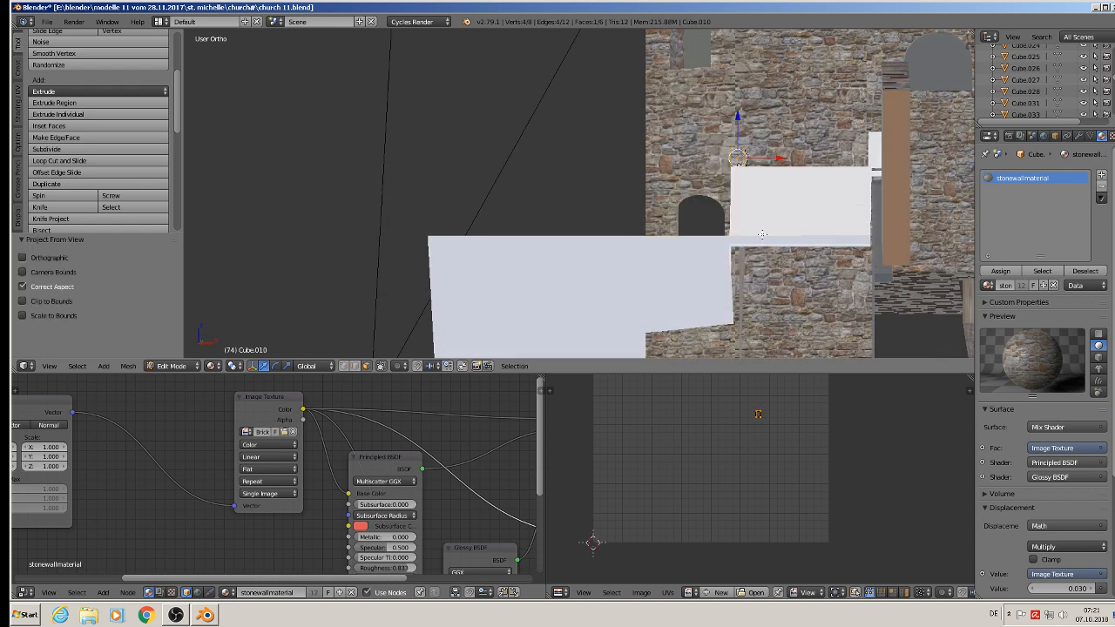
{"action": "key", "text": "s"}
{"action": "left_click", "coordinate": [780, 425]}
{"action": "key", "text": "Tab"}
{"action": "middle_click_drag", "start_coordinate": [747, 178], "coordinate": [710, 309]}
{"action": "key", "text": "Tab"}
{"action": "key", "text": "Tab"}
{"action": "key", "text": "a"}
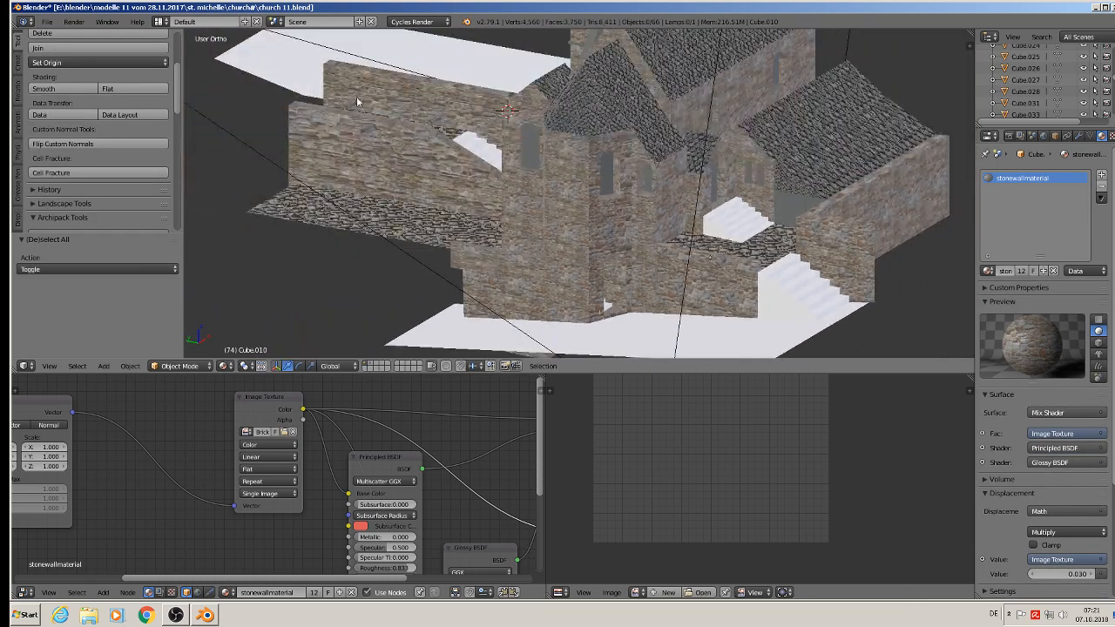
Save the church model as a new file named church 12.blend.
{"action": "left_click", "coordinate": [50, 23]}
{"action": "left_click", "coordinate": [91, 122]}
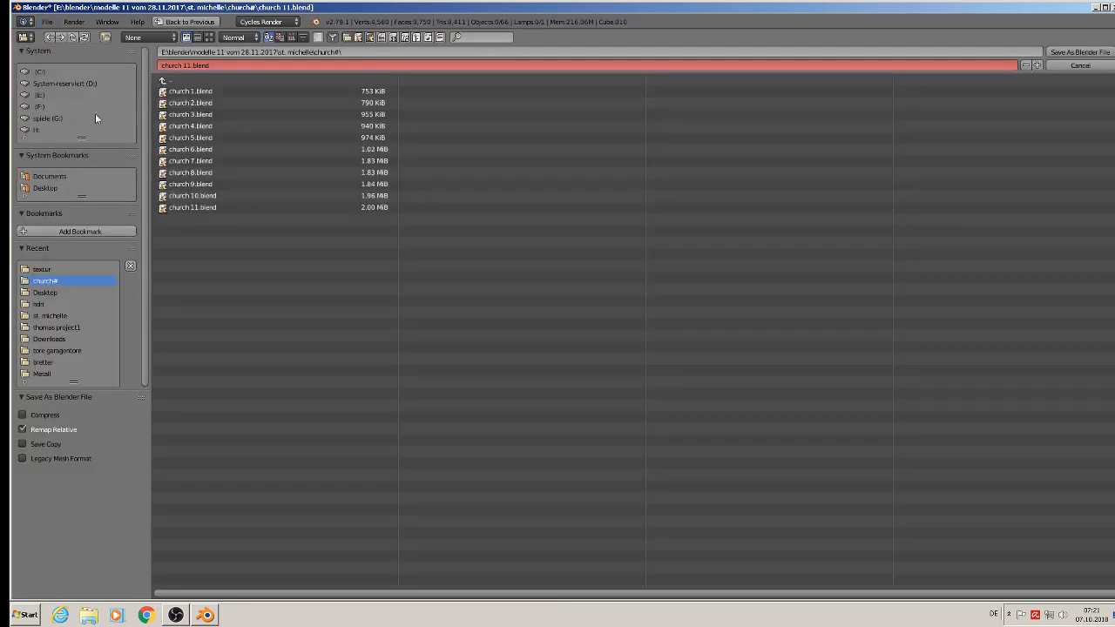
{"action": "left_click", "coordinate": [188, 66]}
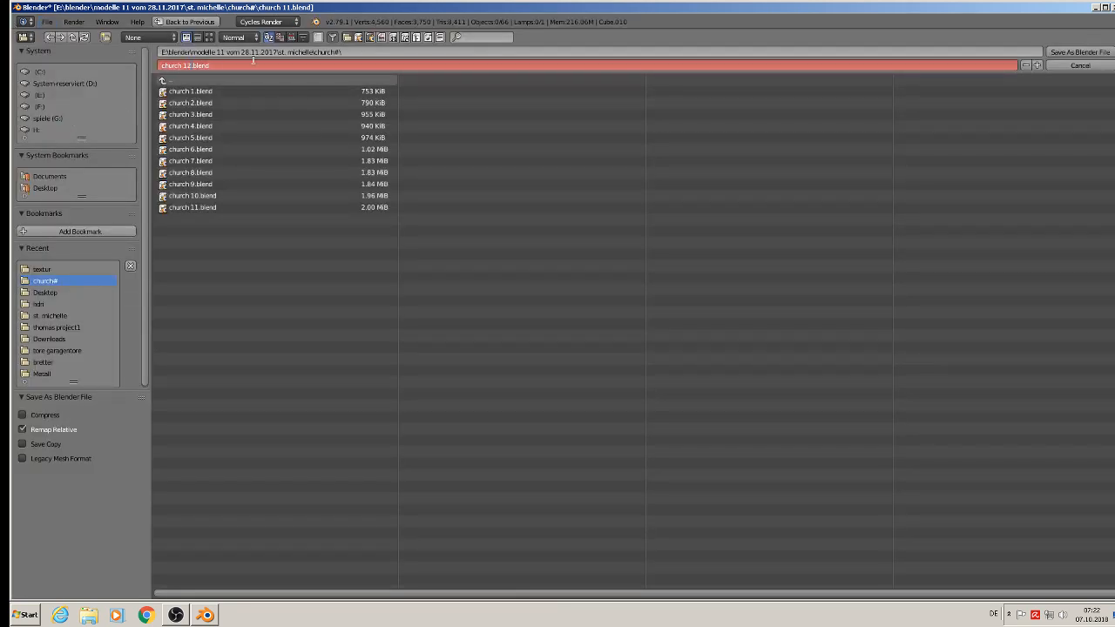
{"action": "left_click", "coordinate": [1080, 53]}
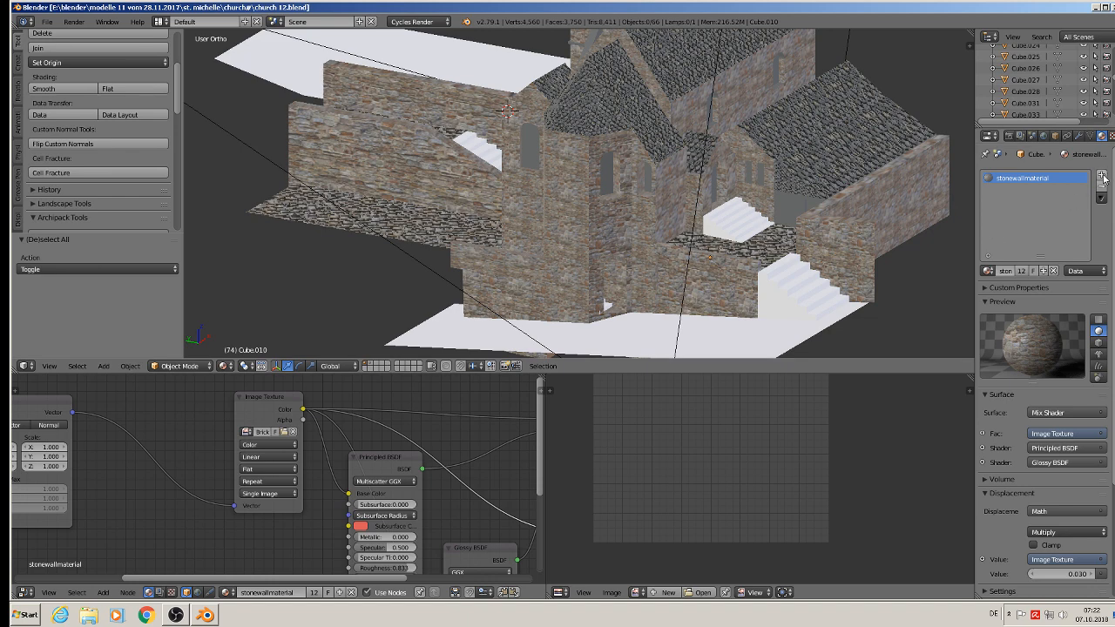
Create a new material for the upper outer stairs and delete all of its default nodes.
{"action": "right_click", "coordinate": [730, 220]}
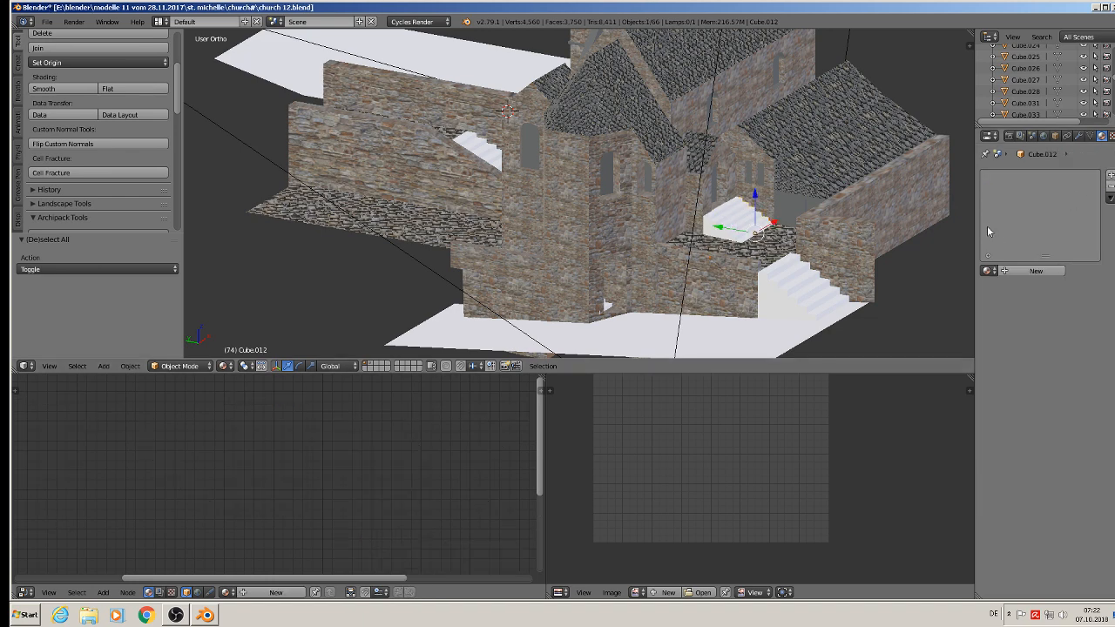
{"action": "left_click", "coordinate": [1045, 273]}
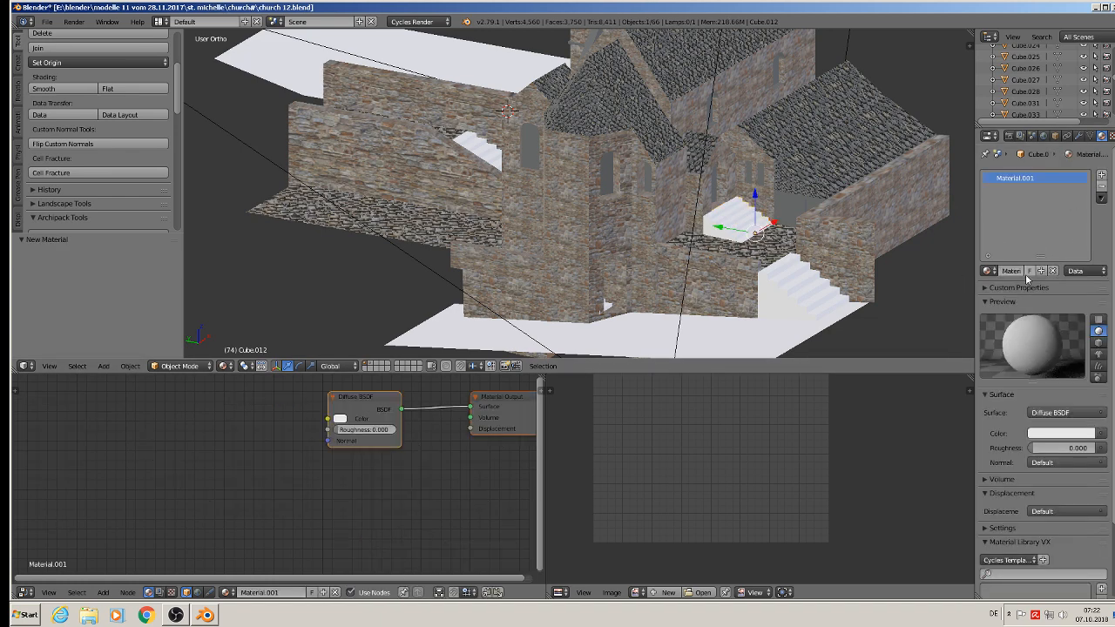
{"action": "scroll", "coordinate": [479, 421], "scroll_direction": "down", "scroll_amount": 3}
{"action": "middle_click_drag", "start_coordinate": [406, 461], "coordinate": [347, 478]}
{"action": "key", "text": "a"}
{"action": "key", "text": "a"}
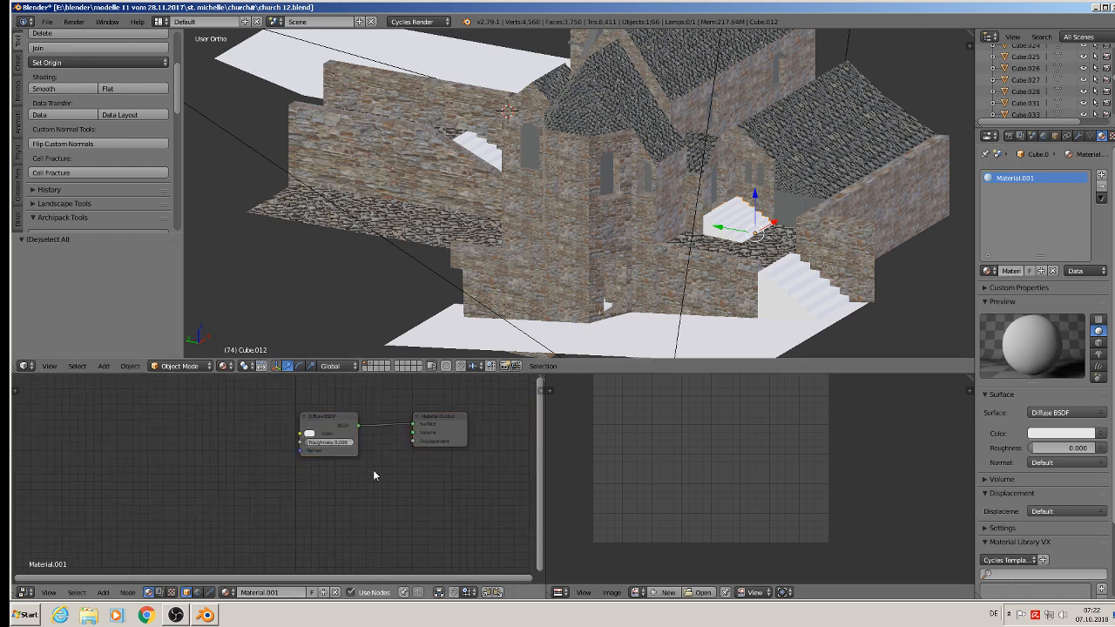
{"action": "key", "text": "x"}
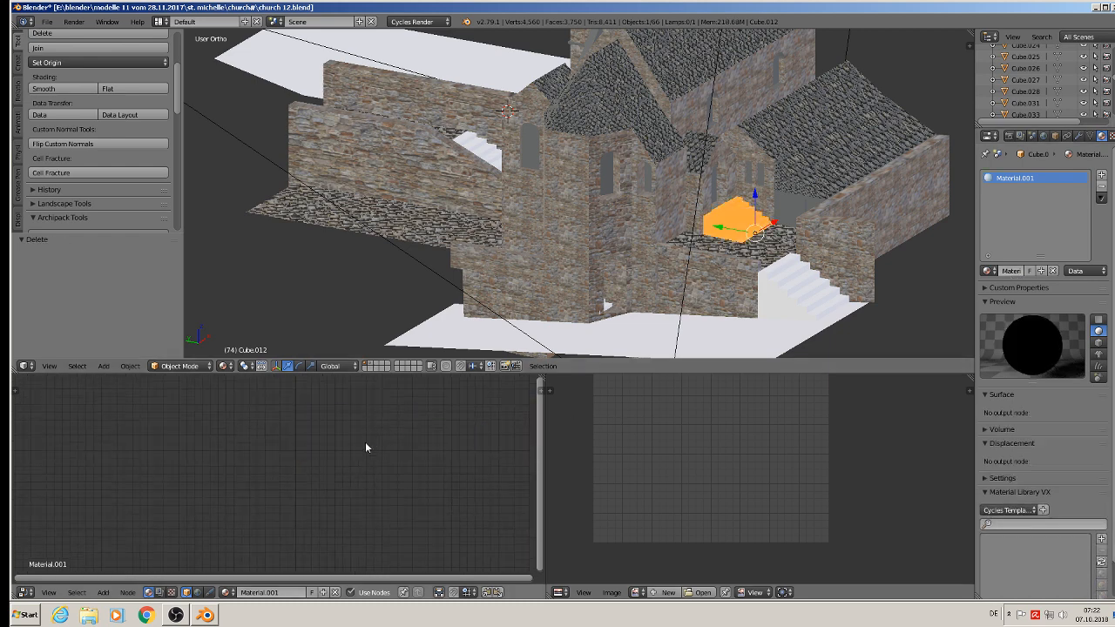
Copy all nodes of stonewallmaterial from the annex roof object into the upper stairs' new material.
{"action": "key", "text": "ctrl+v"}
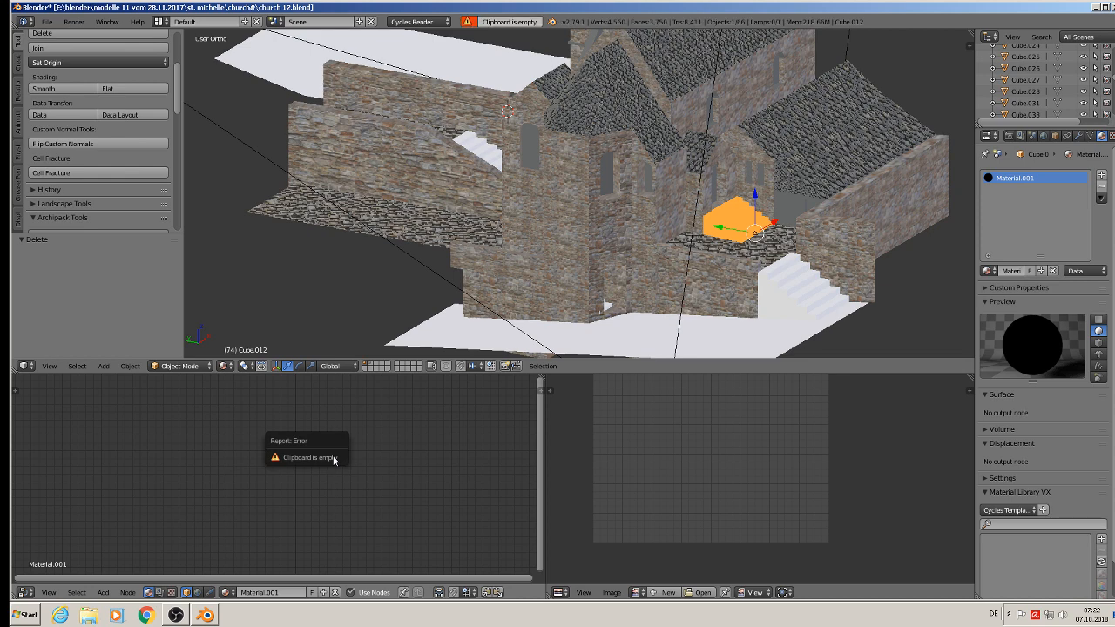
{"action": "key", "text": "ctrl+v"}
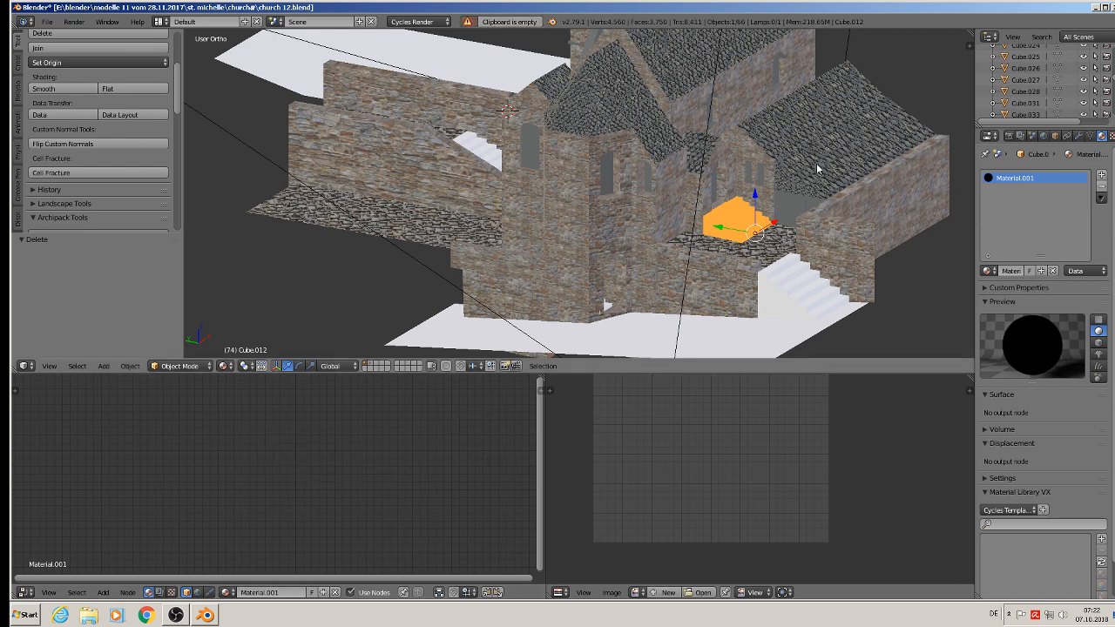
{"action": "right_click", "coordinate": [763, 137]}
{"action": "left_click", "coordinate": [1023, 189]}
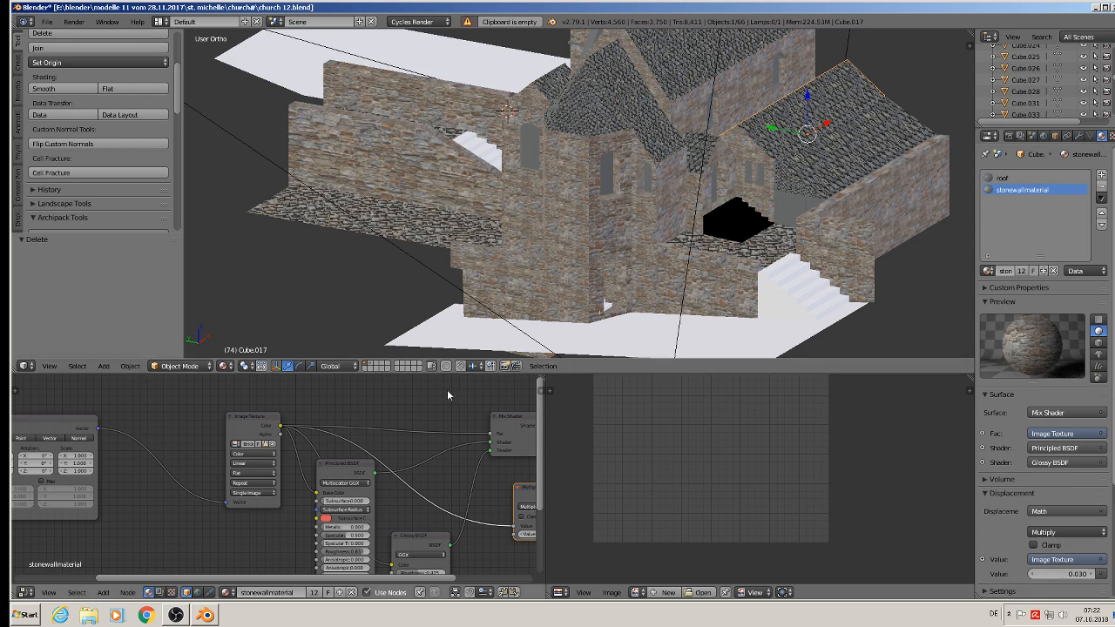
{"action": "scroll", "coordinate": [419, 447], "scroll_direction": "down", "scroll_amount": 3}
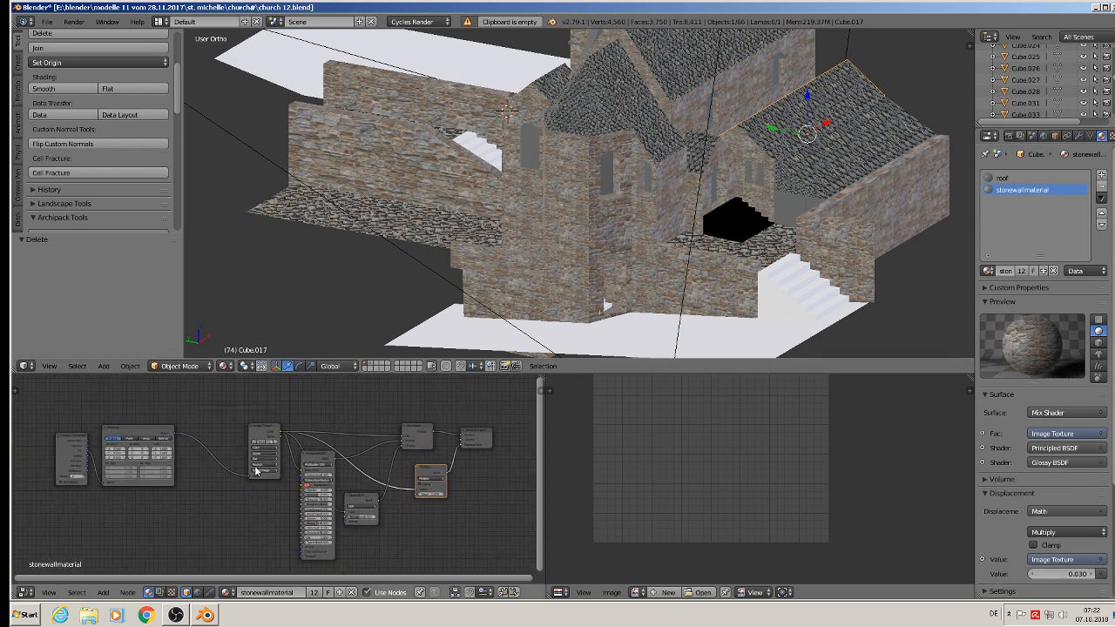
{"action": "key", "text": "a"}
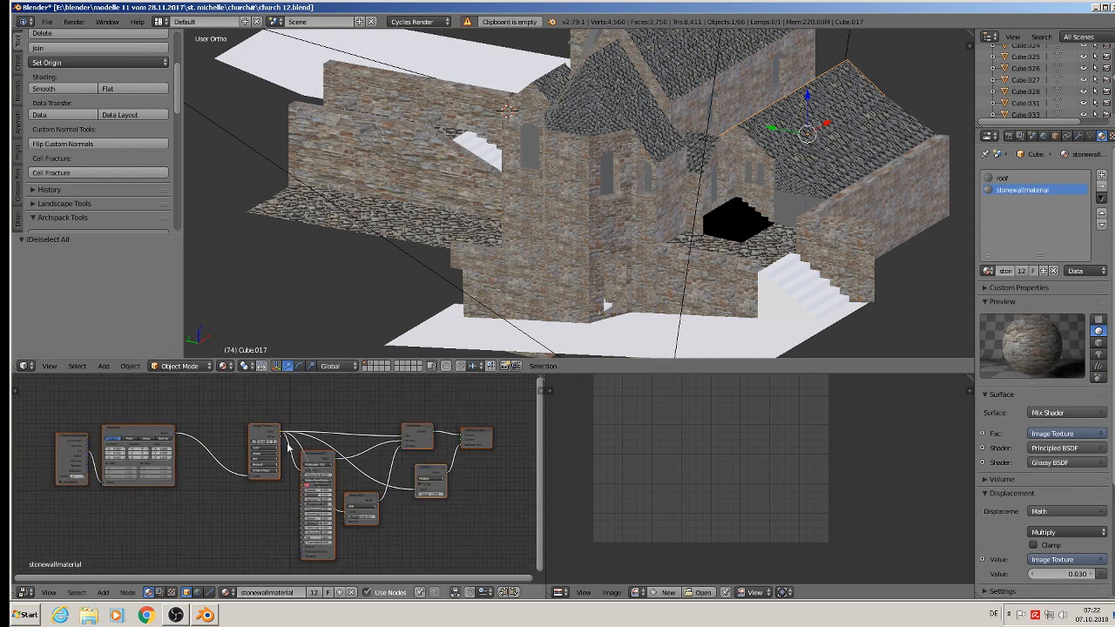
{"action": "key", "text": "ctrl+c"}
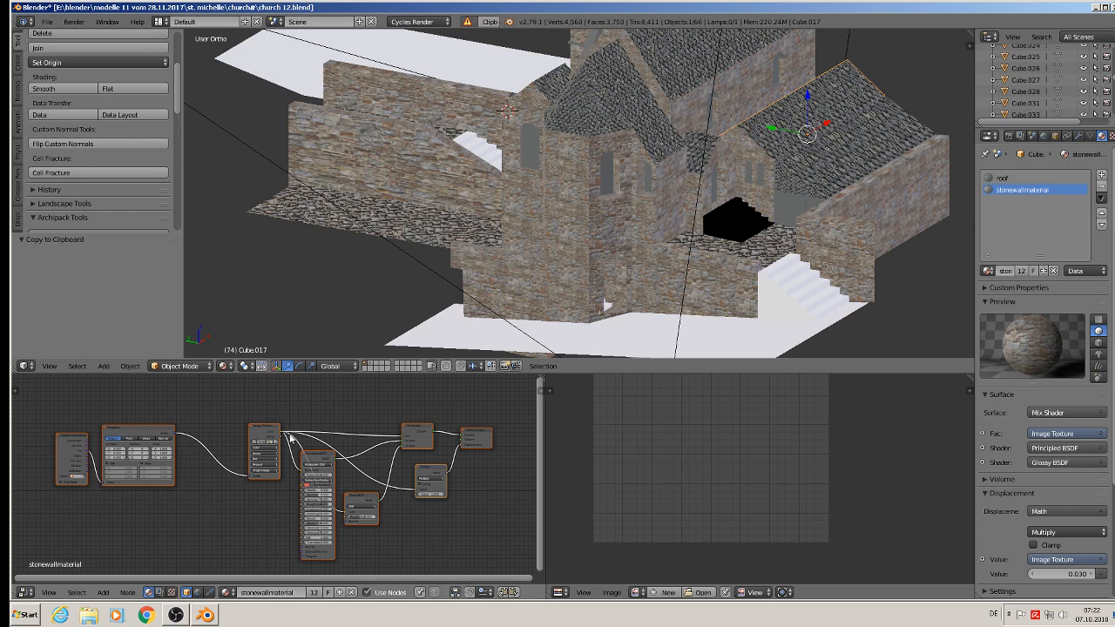
{"action": "right_click", "coordinate": [748, 218]}
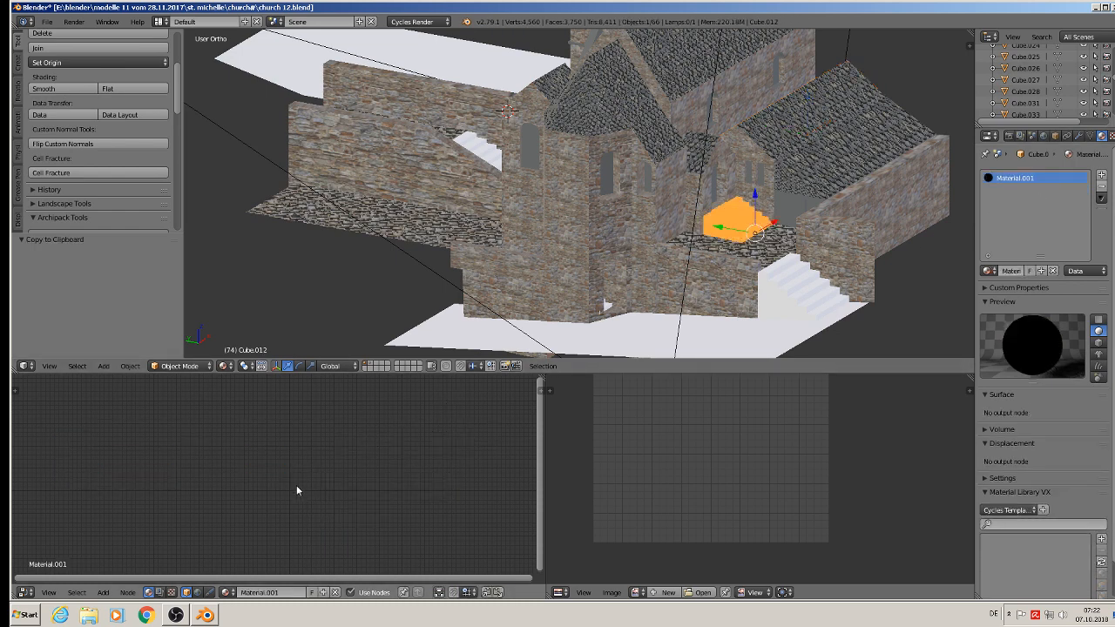
{"action": "key", "text": "ctrl+v"}
Replace the stairs material's image texture with TexturesCom_AsphaltCloseups0102_1_seamless_S.jpg, picked from the thumbnails of the textur folder.
{"action": "scroll", "coordinate": [261, 453], "scroll_direction": "up", "scroll_amount": 5}
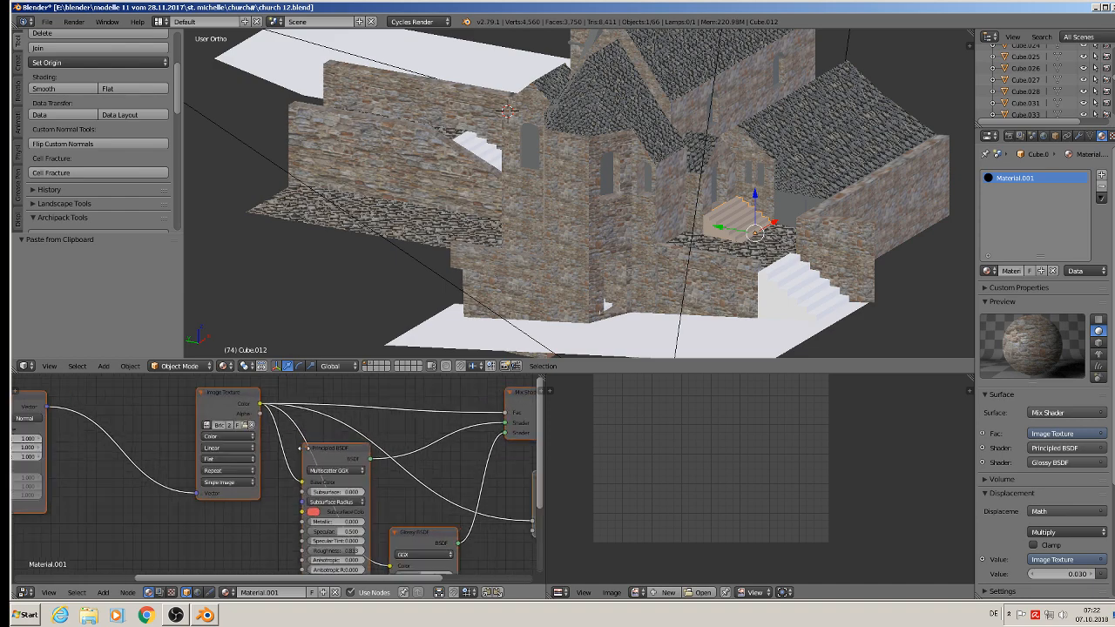
{"action": "left_click", "coordinate": [228, 417]}
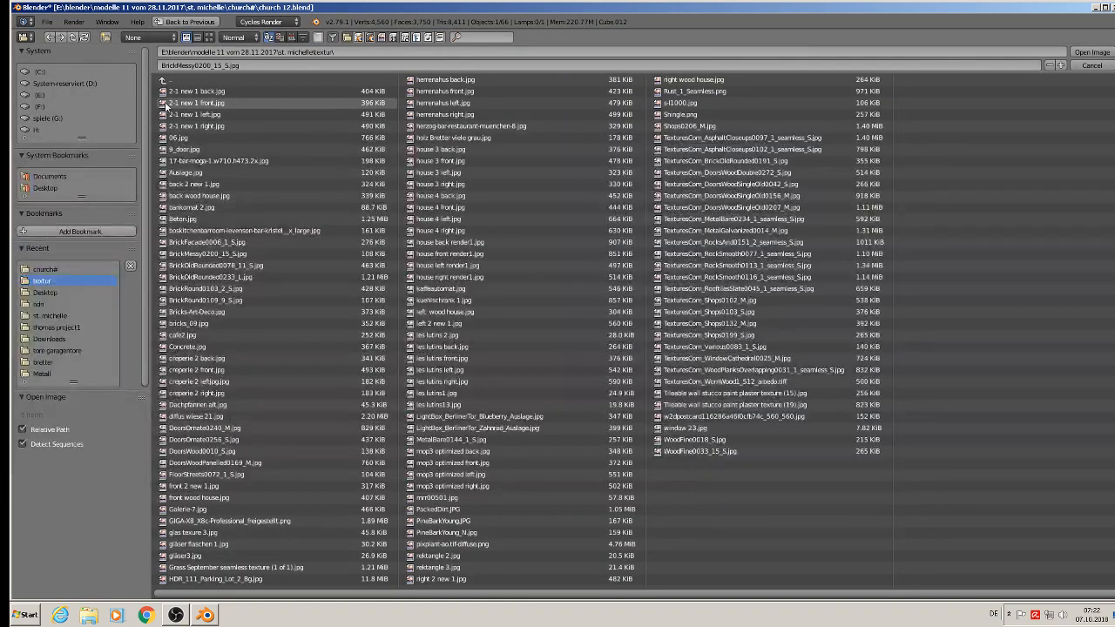
{"action": "left_click", "coordinate": [210, 38]}
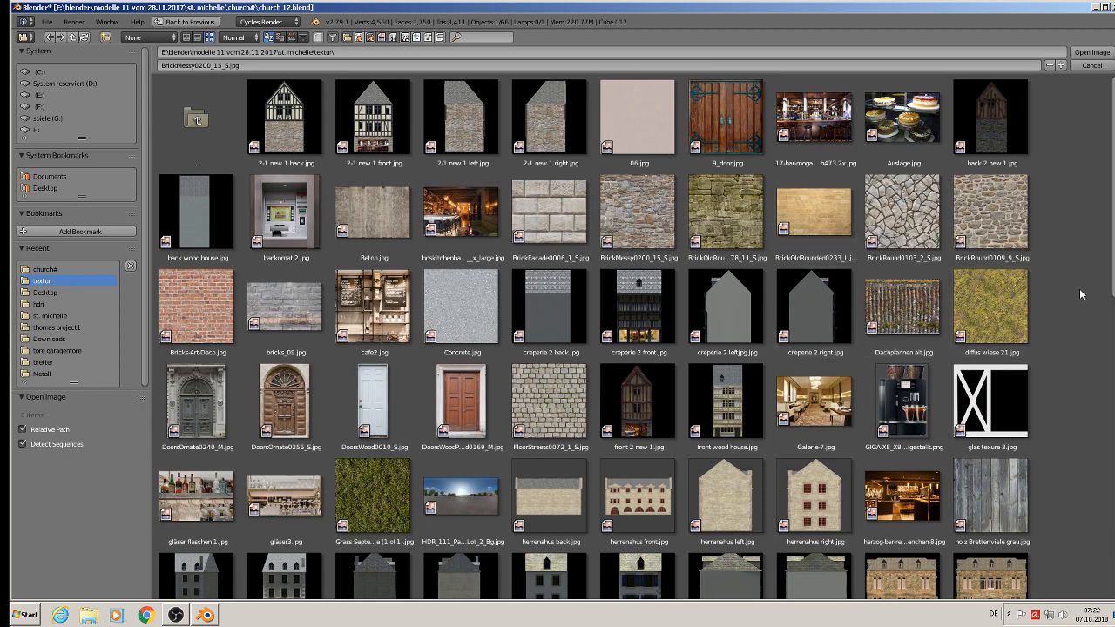
{"action": "scroll", "coordinate": [1088, 343], "scroll_direction": "down", "scroll_amount": 2}
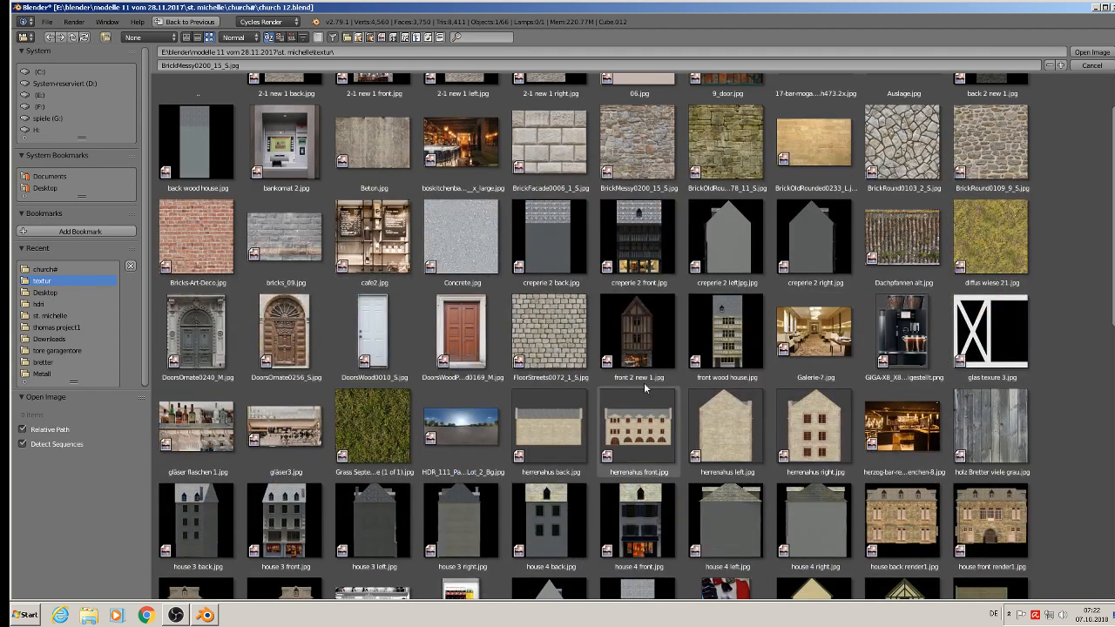
{"action": "scroll", "coordinate": [1112, 438], "scroll_direction": "down", "scroll_amount": 3}
{"action": "scroll", "coordinate": [1112, 438], "scroll_direction": "down", "scroll_amount": 8}
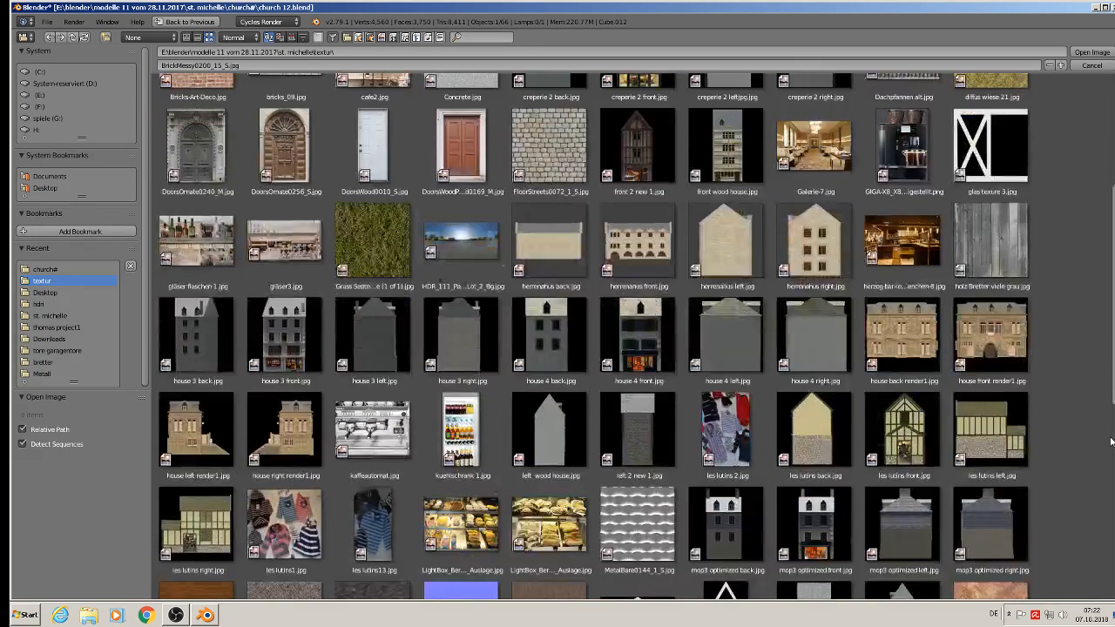
{"action": "scroll", "coordinate": [1106, 447], "scroll_direction": "down", "scroll_amount": 2}
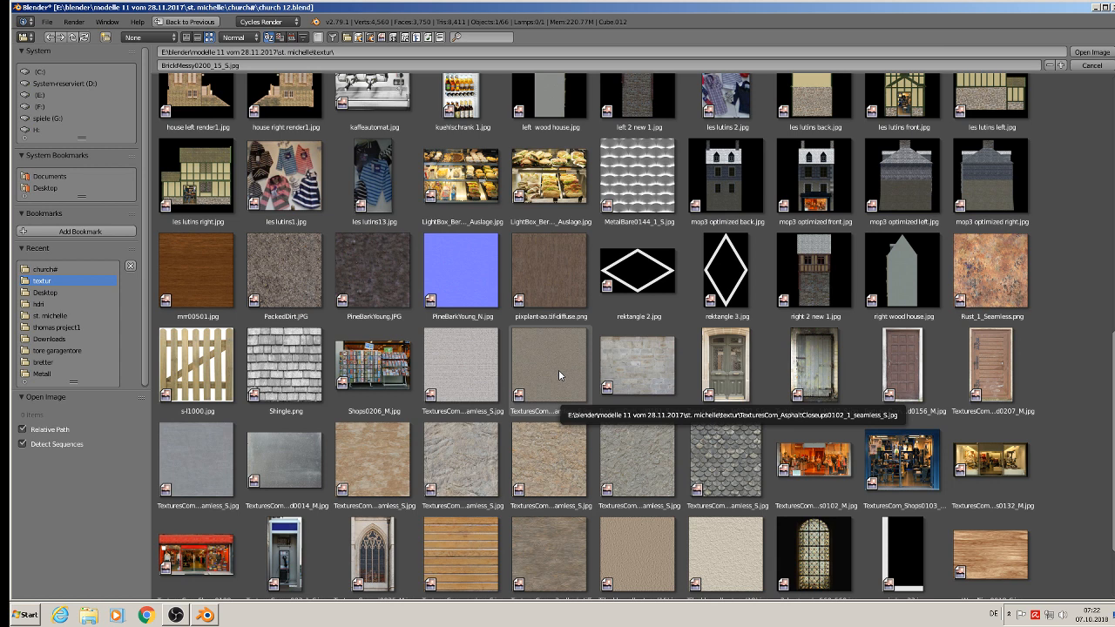
{"action": "double_click", "coordinate": [558, 369]}
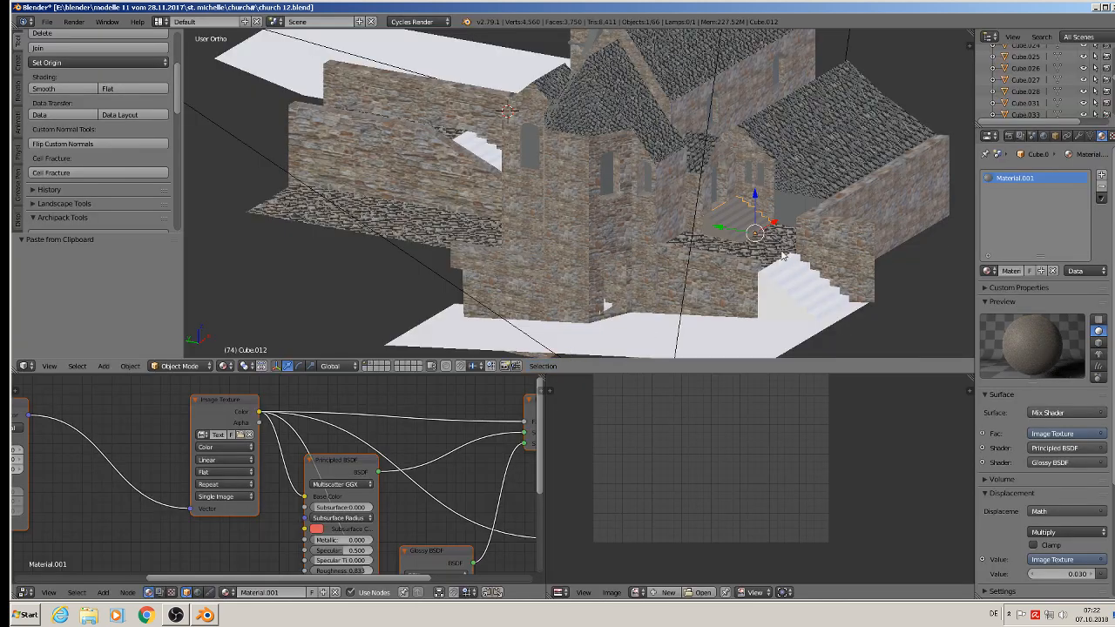
Unwrap all faces of the upper outer stairs with Smart UV Project at a 66 angle limit.
{"action": "scroll", "coordinate": [782, 254], "scroll_direction": "up", "scroll_amount": 8}
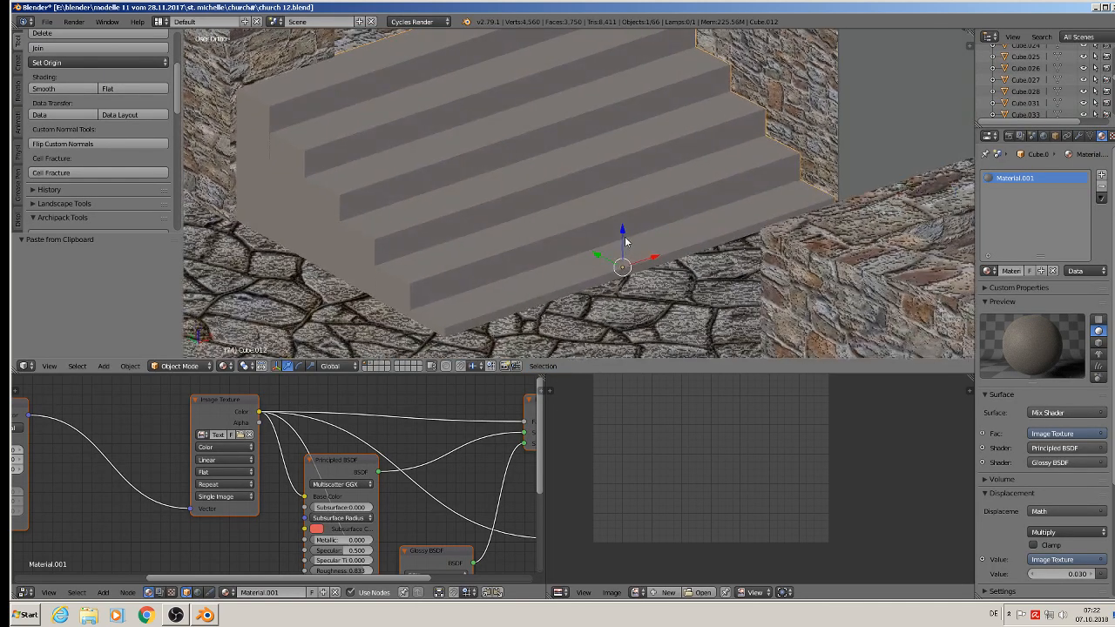
{"action": "key", "text": "Tab"}
{"action": "key", "text": "a"}
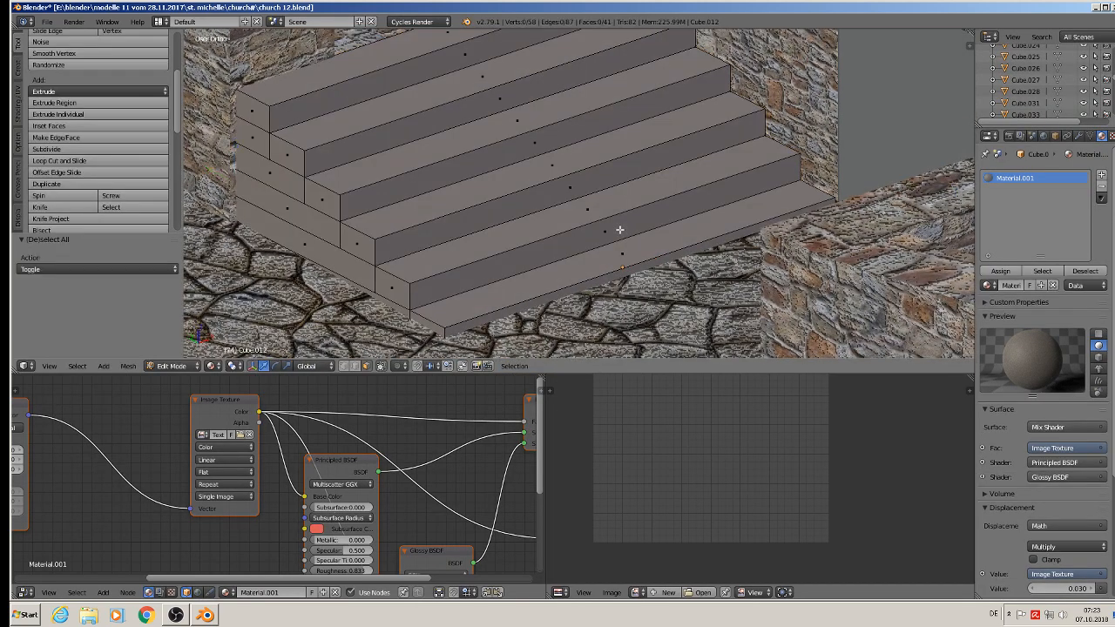
{"action": "key", "text": "a"}
{"action": "key", "text": "u"}
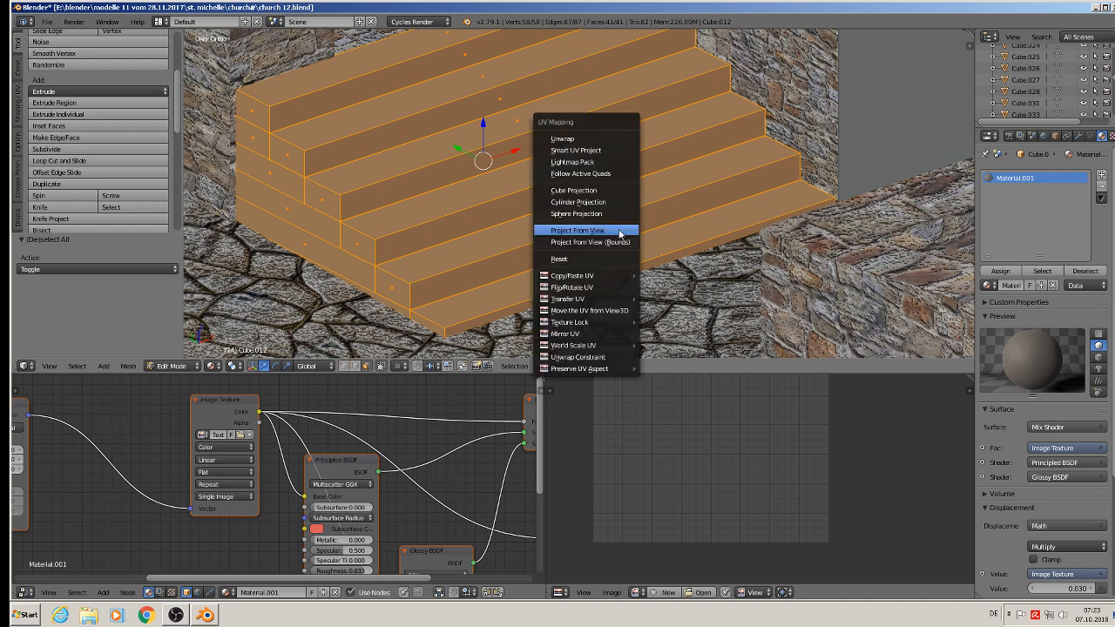
{"action": "left_click", "coordinate": [604, 150]}
{"action": "left_click", "coordinate": [584, 236]}
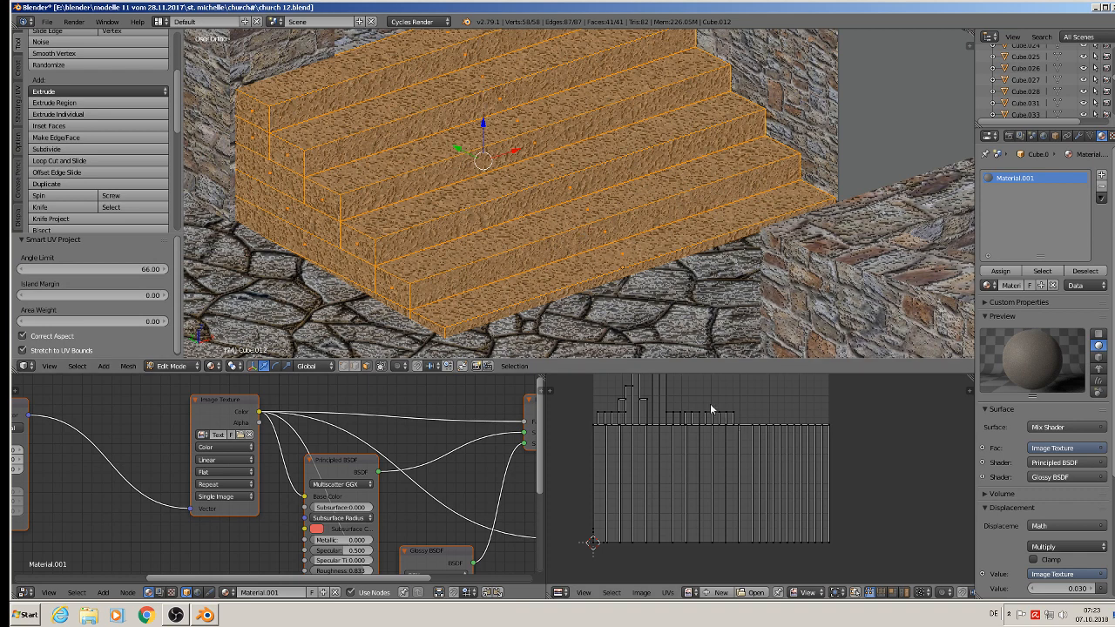
Assign the material to all faces of the upper outer stairs and rename it beton.
{"action": "scroll", "coordinate": [428, 521], "scroll_direction": "down", "scroll_amount": 1}
{"action": "middle_click_drag", "start_coordinate": [427, 517], "coordinate": [256, 428]}
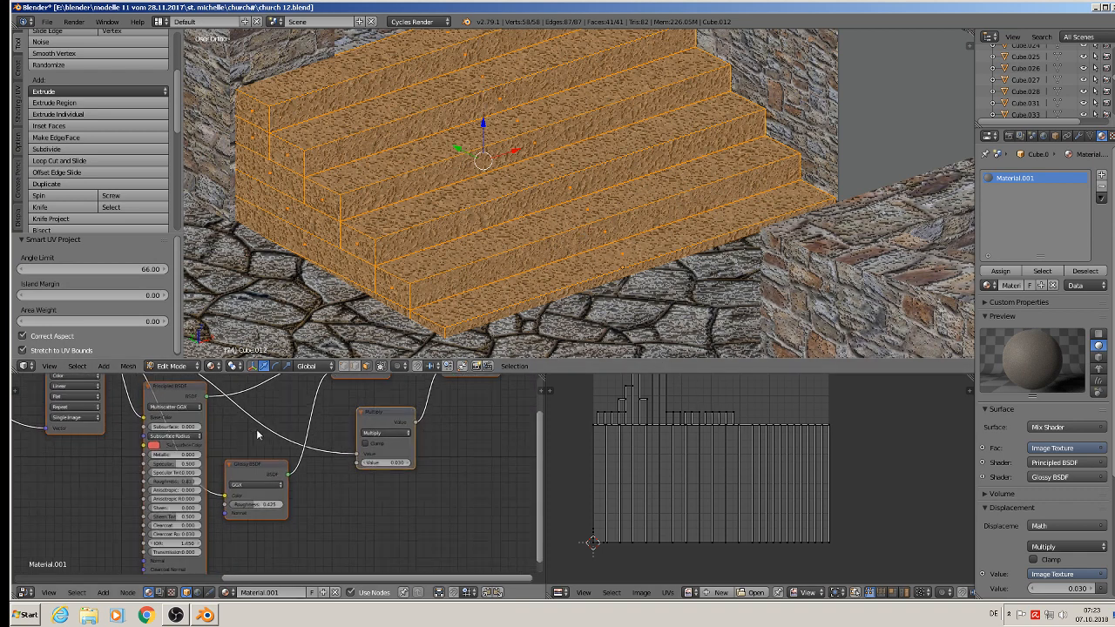
{"action": "scroll", "coordinate": [362, 464], "scroll_direction": "up", "scroll_amount": 10}
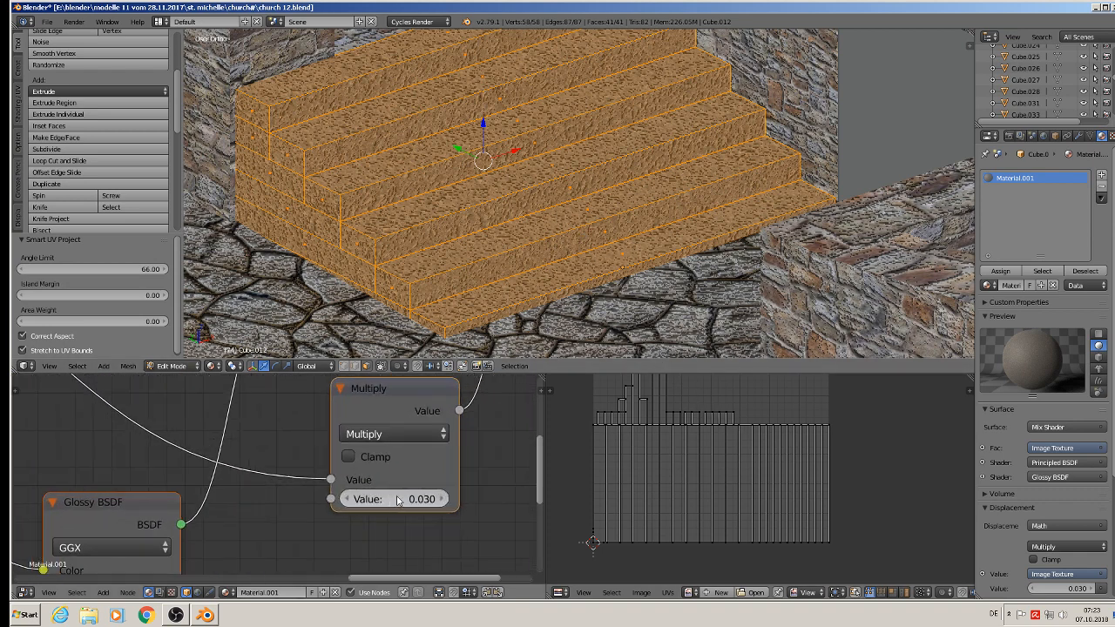
{"action": "scroll", "coordinate": [397, 504], "scroll_direction": "down", "scroll_amount": 2}
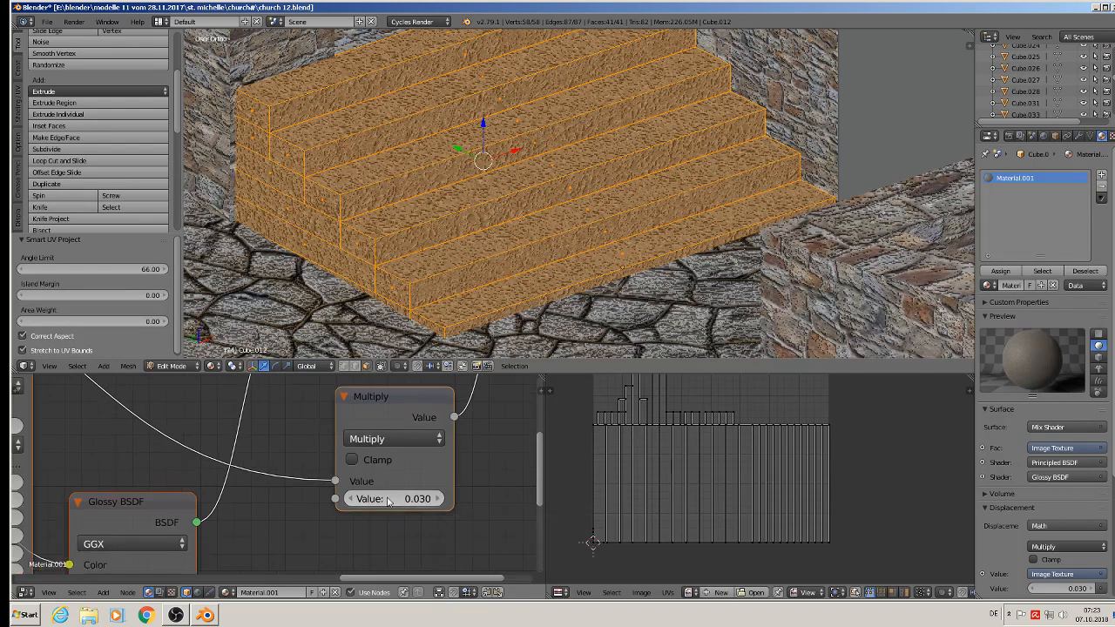
{"action": "middle_click_drag", "start_coordinate": [397, 494], "coordinate": [310, 378]}
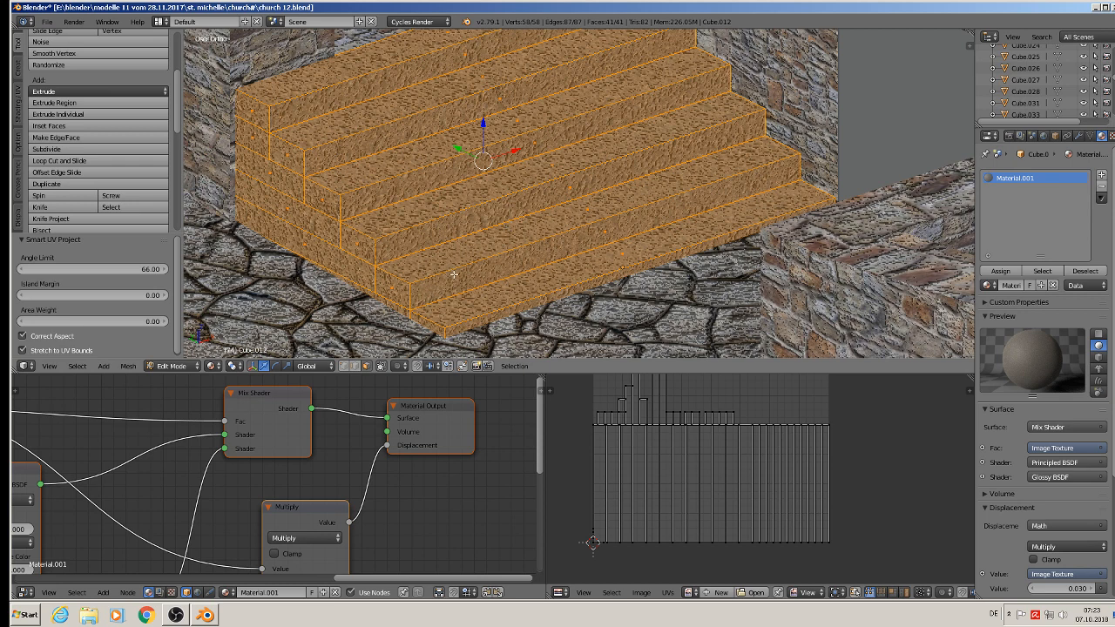
{"action": "left_click", "coordinate": [1003, 271]}
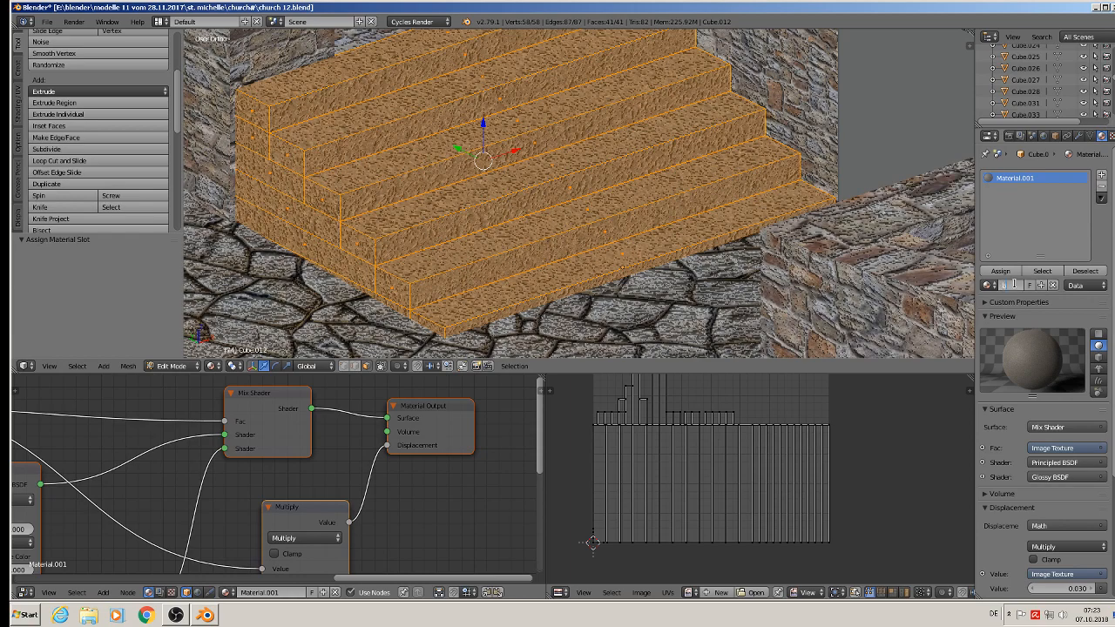
{"action": "key", "text": "Return"}
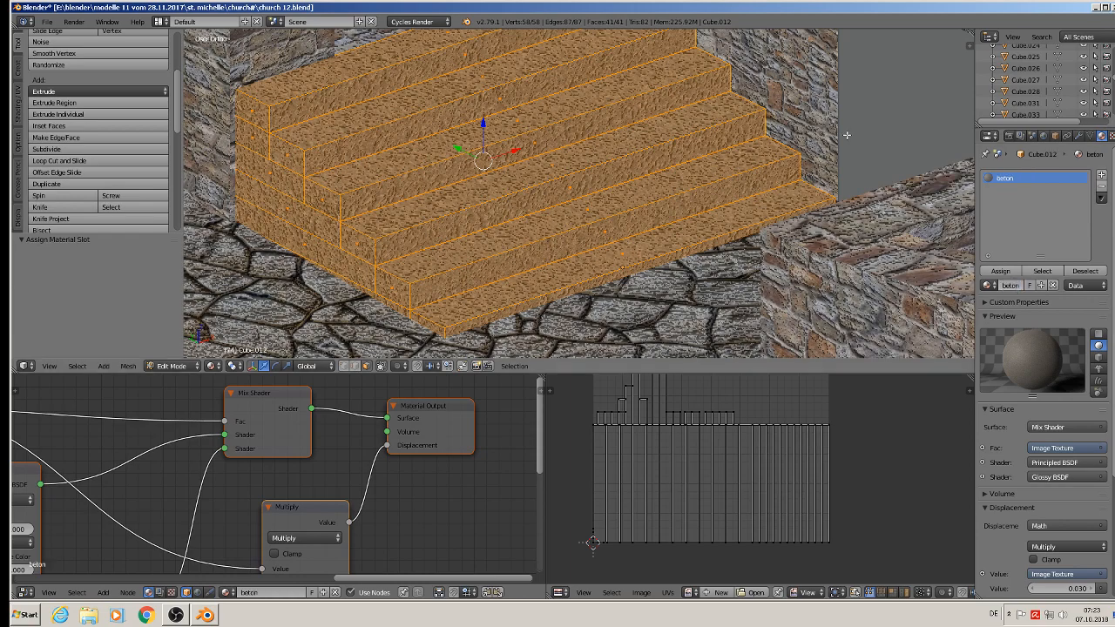
Scale up the entire UV layout of the upper outer stairs so the beton texture repeats more finely.
{"action": "key", "text": "a"}
{"action": "key", "text": "s"}
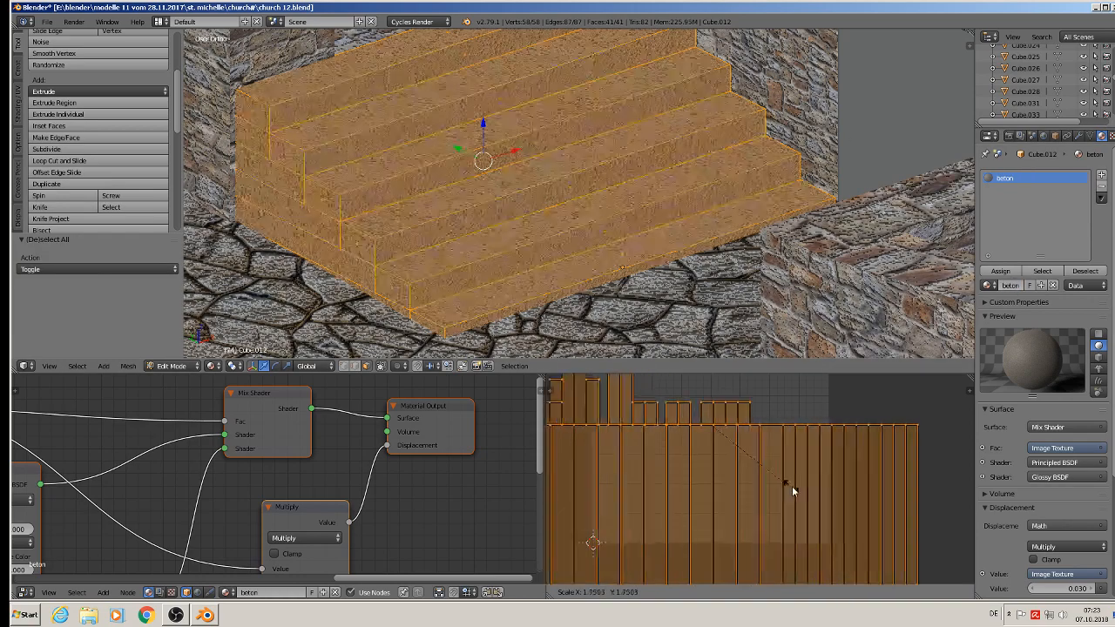
{"action": "left_click", "coordinate": [682, 557]}
{"action": "key", "text": "Tab"}
{"action": "scroll", "coordinate": [566, 288], "scroll_direction": "up", "scroll_amount": 5}
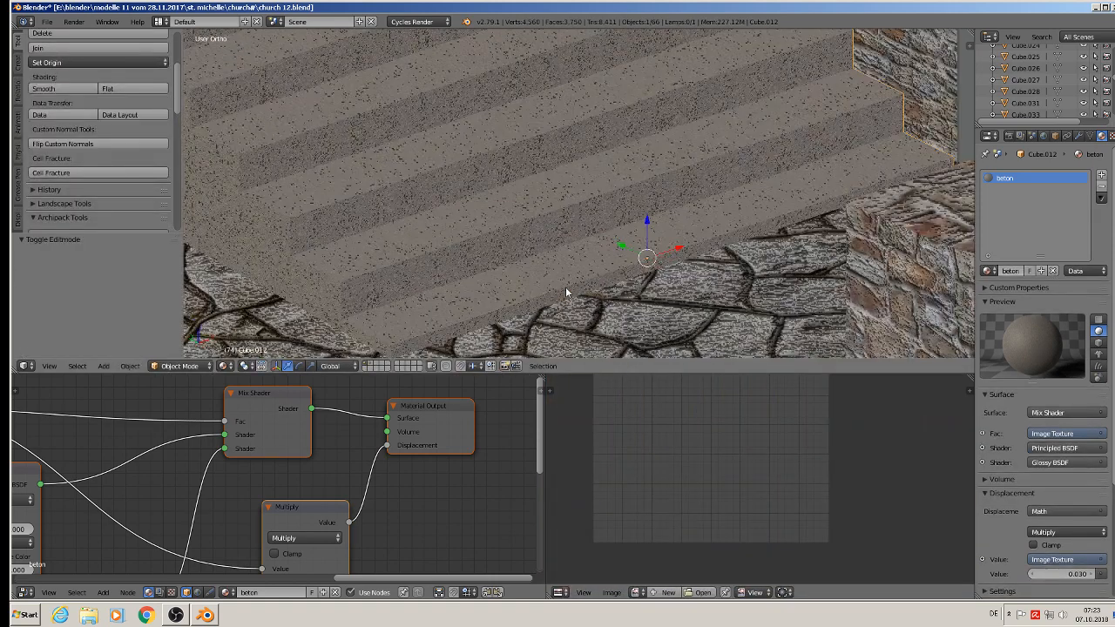
{"action": "scroll", "coordinate": [597, 290], "scroll_direction": "up", "scroll_amount": 1}
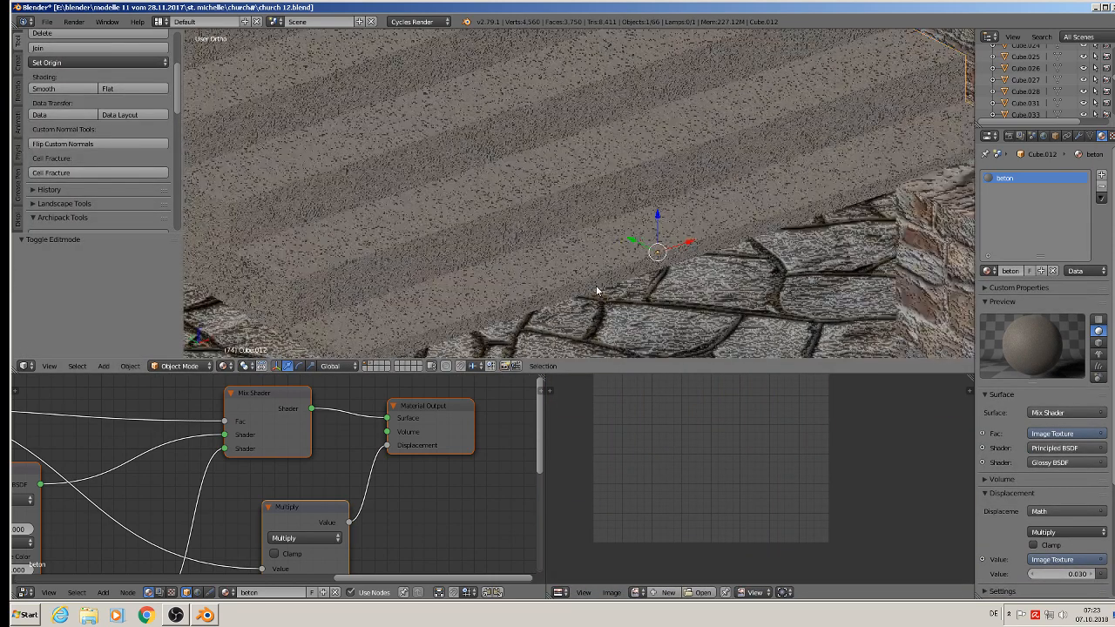
Unwrap all faces of the untextured lower outer stairs with Smart UV Project at a 66 angle limit.
{"action": "scroll", "coordinate": [597, 291], "scroll_direction": "down", "scroll_amount": 7}
{"action": "middle_click_drag", "start_coordinate": [567, 323], "coordinate": [575, 115], "text": "shift"}
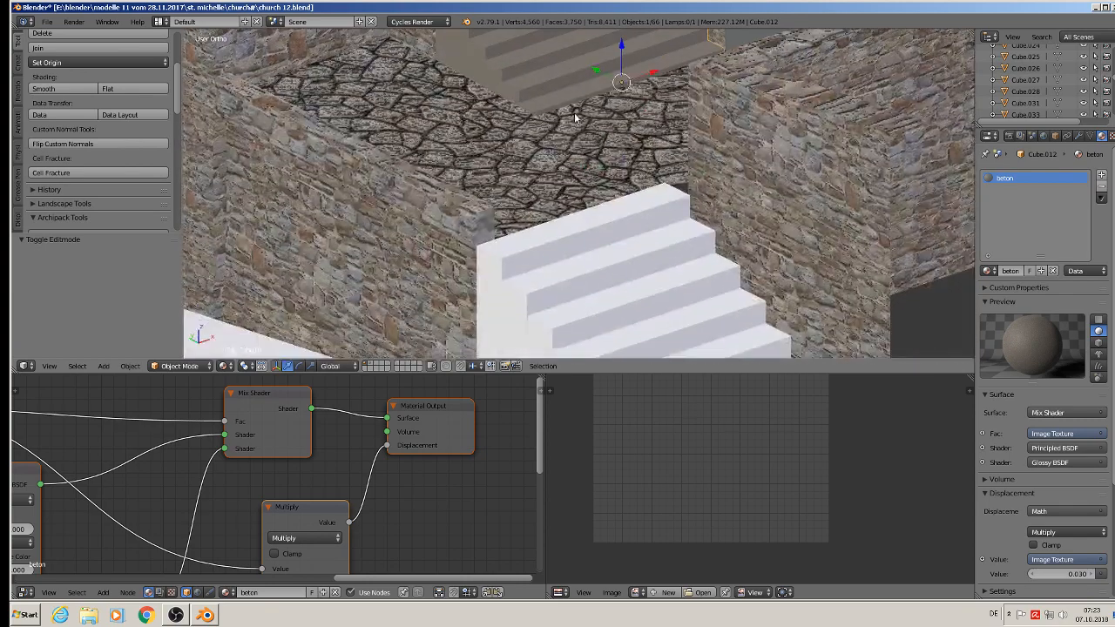
{"action": "scroll", "coordinate": [572, 154], "scroll_direction": "down", "scroll_amount": 2}
{"action": "key", "text": "Tab"}
{"action": "key", "text": "Tab"}
{"action": "right_click", "coordinate": [592, 228]}
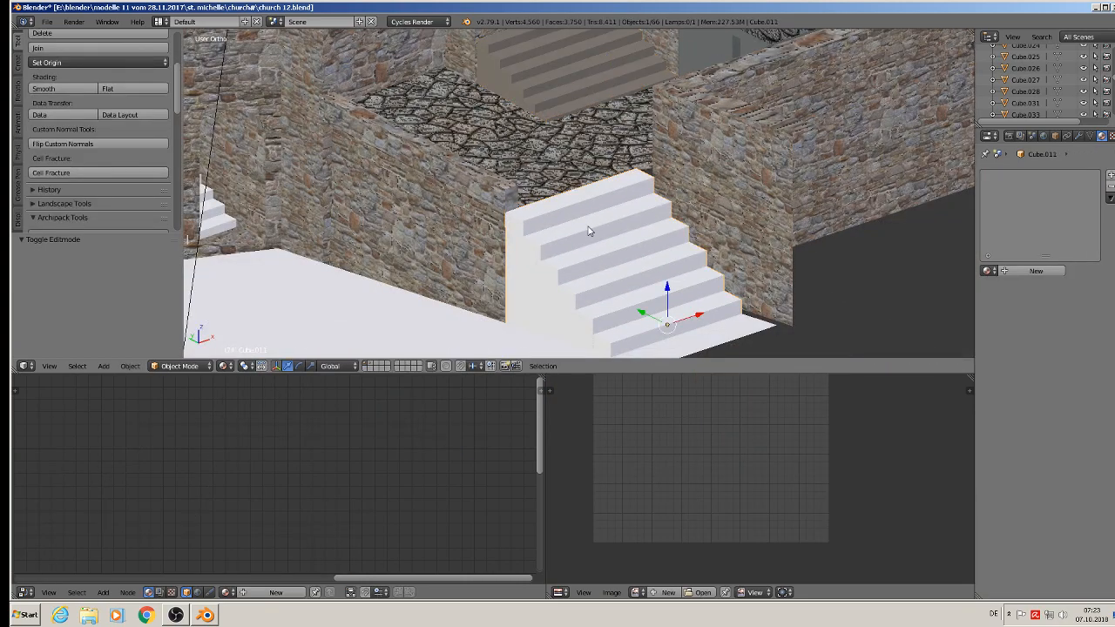
{"action": "key", "text": "Tab"}
{"action": "key", "text": "a"}
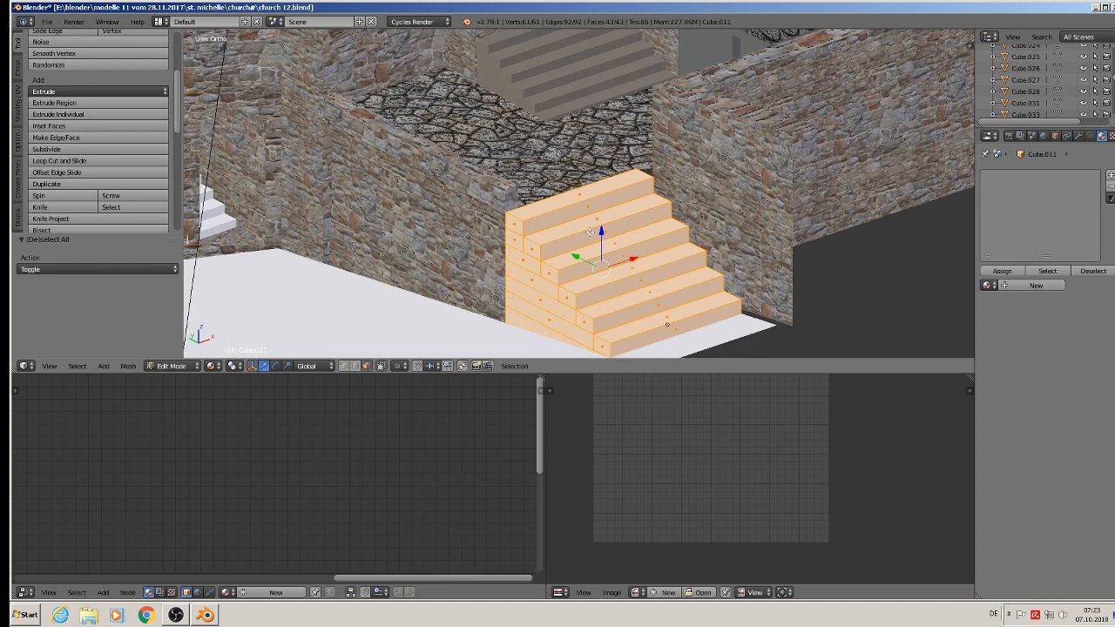
{"action": "key", "text": "u"}
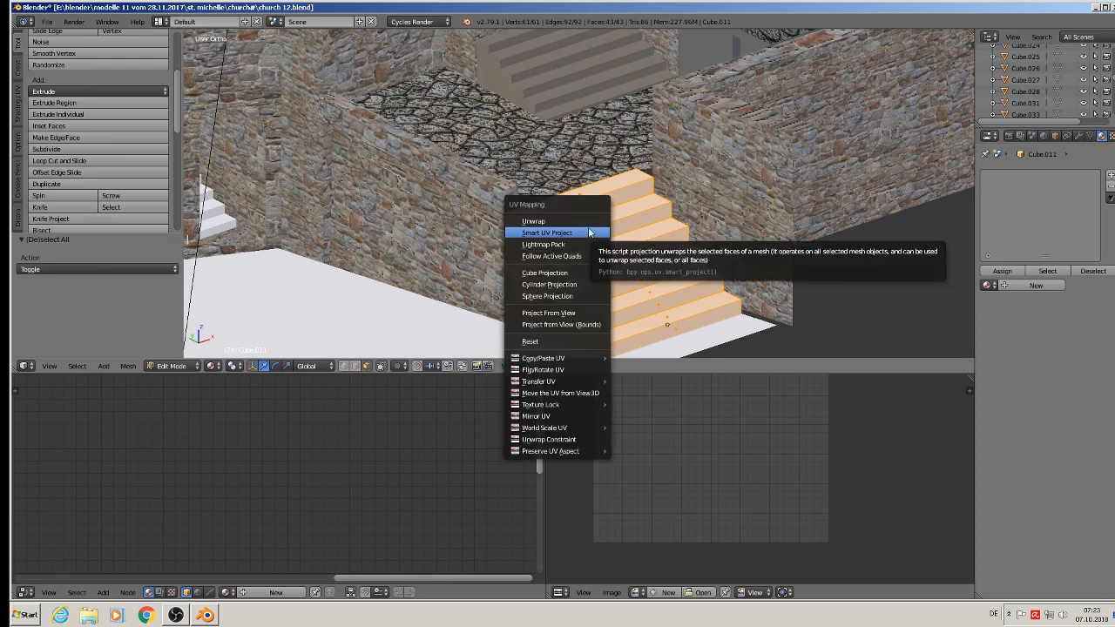
{"action": "left_click", "coordinate": [588, 233]}
{"action": "left_click", "coordinate": [588, 315]}
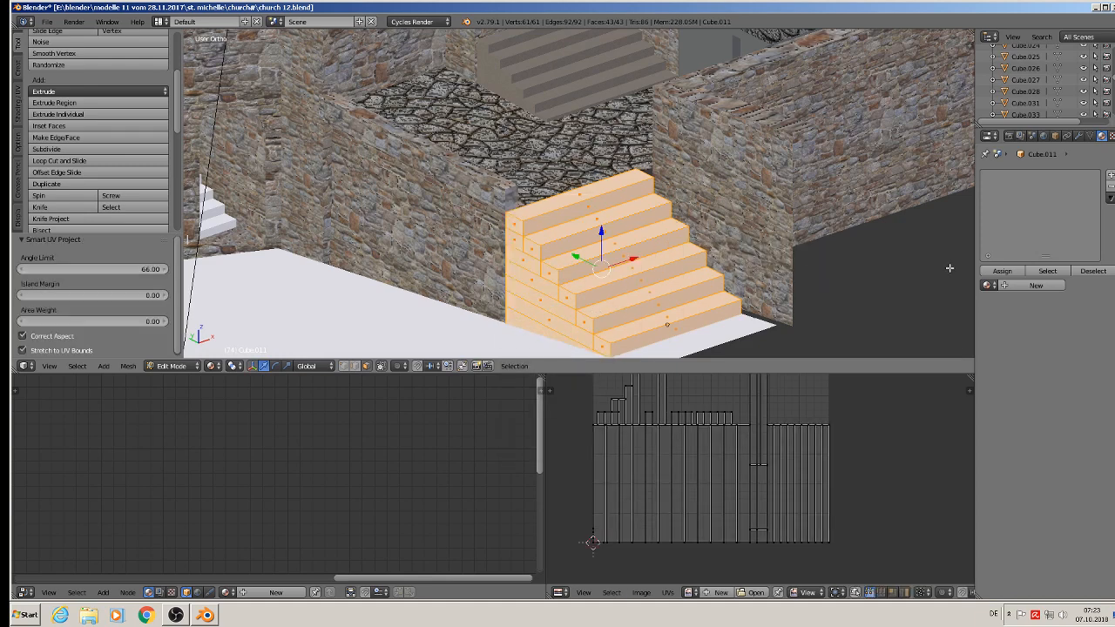
Give the lower outer stairs the existing beton material and scale up their entire UV layout.
{"action": "left_click", "coordinate": [988, 285]}
{"action": "left_click", "coordinate": [949, 303]}
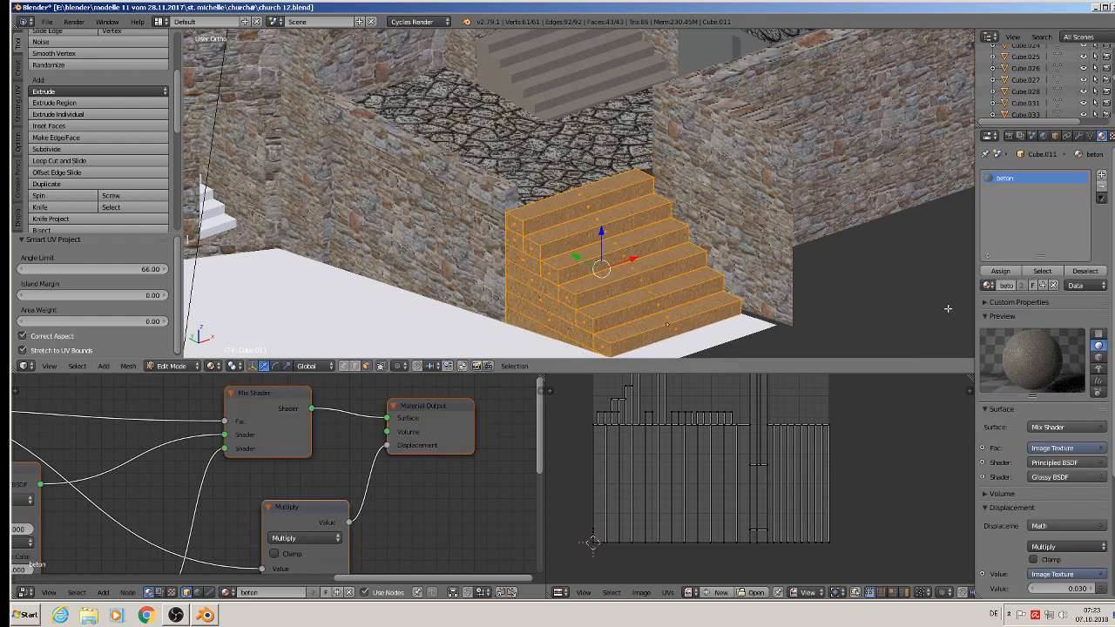
{"action": "scroll", "coordinate": [755, 406], "scroll_direction": "up", "scroll_amount": 2}
{"action": "scroll", "coordinate": [627, 307], "scroll_direction": "up", "scroll_amount": 1}
{"action": "scroll", "coordinate": [627, 307], "scroll_direction": "up", "scroll_amount": 3}
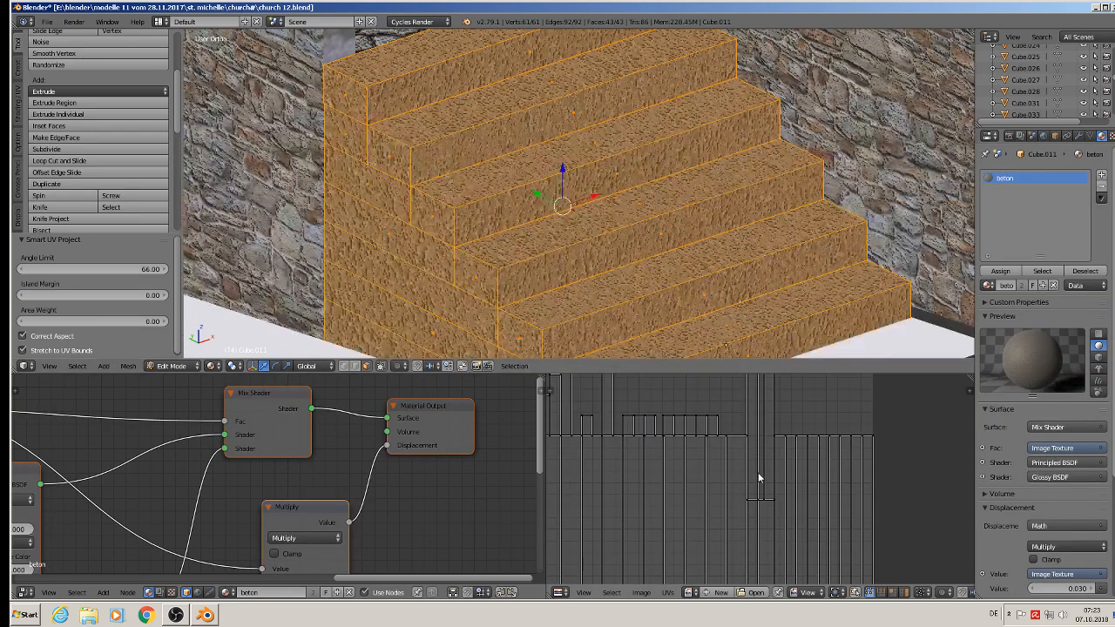
{"action": "key", "text": "a"}
{"action": "key", "text": "a"}
{"action": "key", "text": "a"}
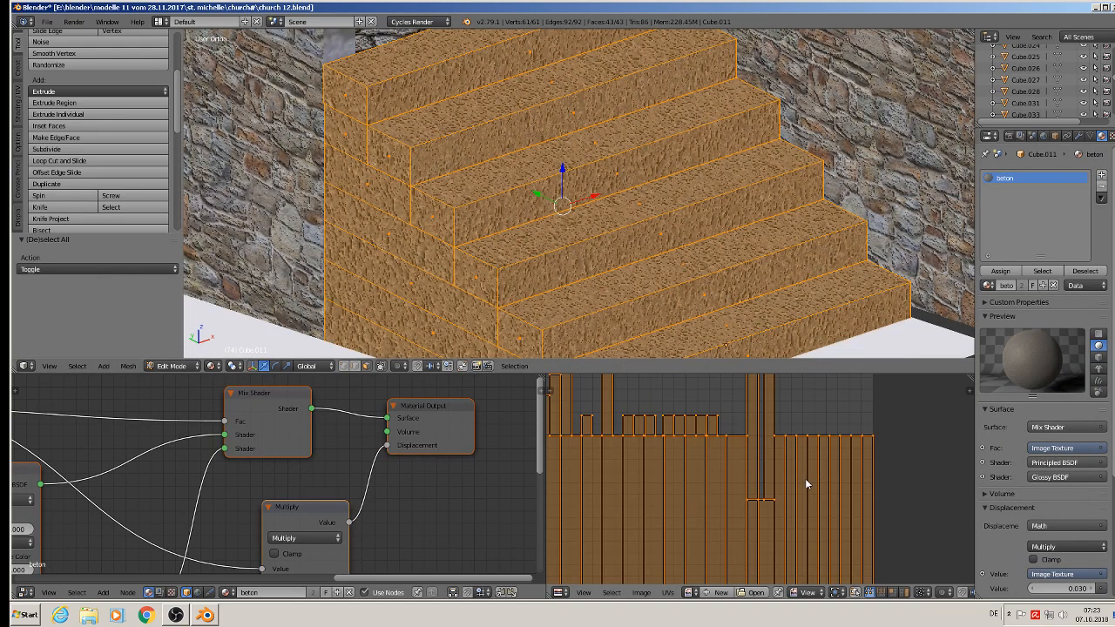
{"action": "key", "text": "s"}
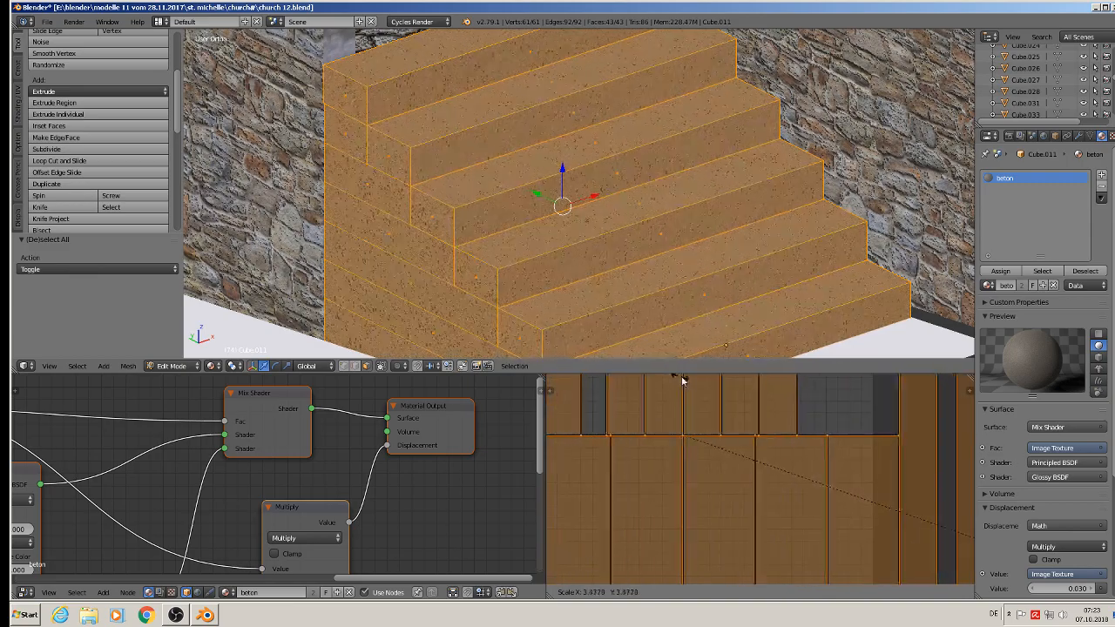
{"action": "left_click", "coordinate": [751, 392]}
{"action": "key", "text": "Tab"}
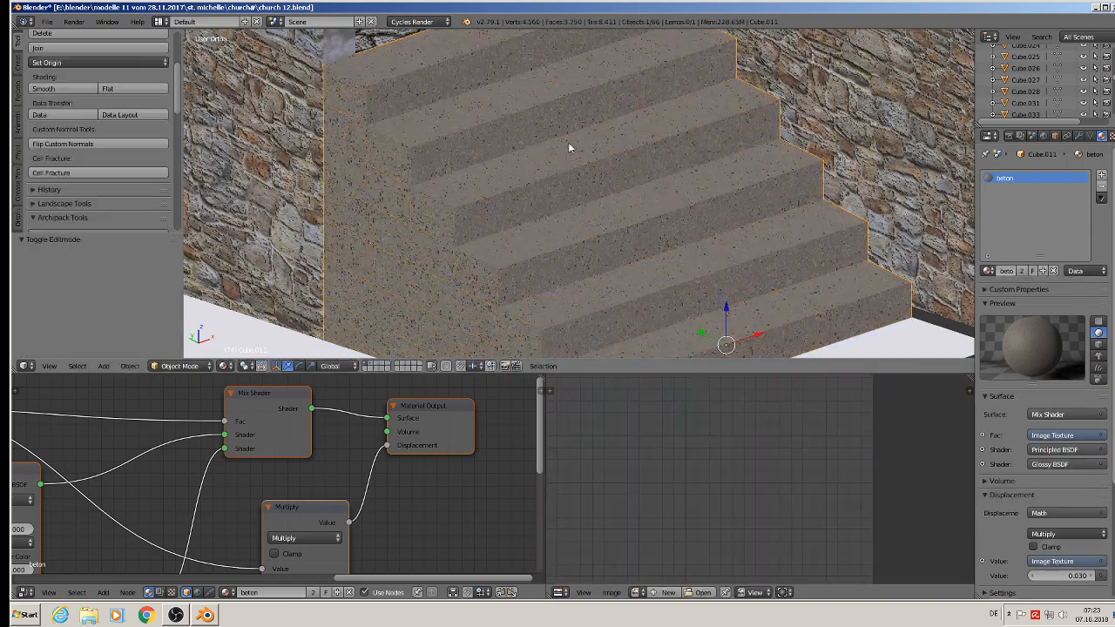
Unwrap all faces of the narrow stairs inside the tower's wall opening with Smart UV Project at a 66 angle limit.
{"action": "scroll", "coordinate": [549, 172], "scroll_direction": "down", "scroll_amount": 3}
{"action": "scroll", "coordinate": [548, 172], "scroll_direction": "down", "scroll_amount": 5}
{"action": "key", "text": "a"}
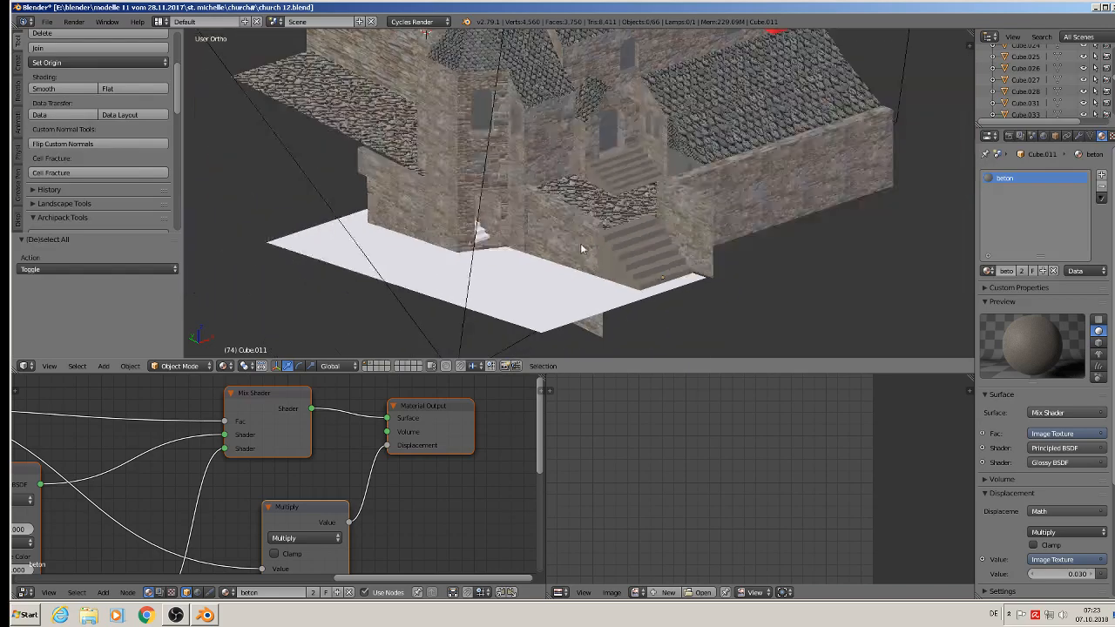
{"action": "scroll", "coordinate": [515, 225], "scroll_direction": "up", "scroll_amount": 6}
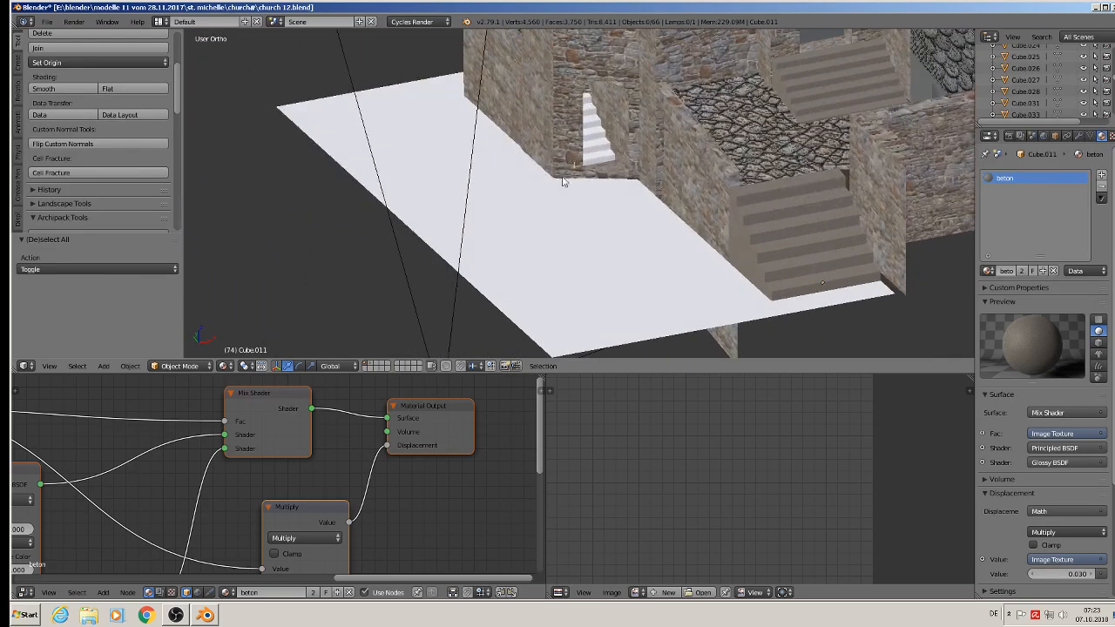
{"action": "right_click", "coordinate": [607, 137]}
{"action": "key", "text": "Tab"}
{"action": "key", "text": "a"}
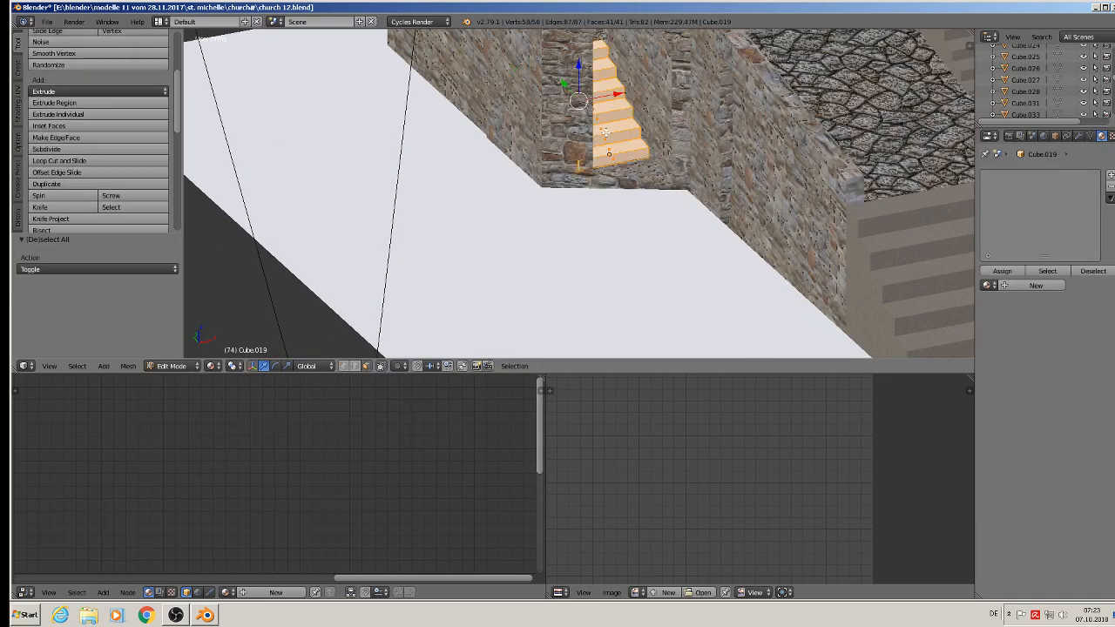
{"action": "key", "text": "u"}
{"action": "left_click", "coordinate": [606, 152]}
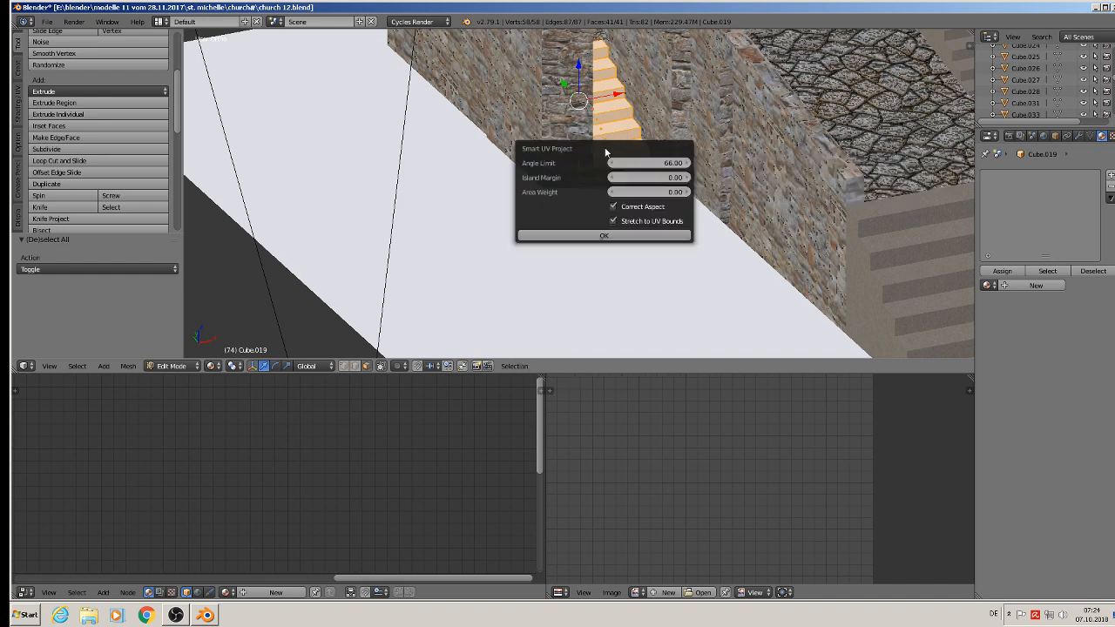
{"action": "left_click", "coordinate": [594, 234]}
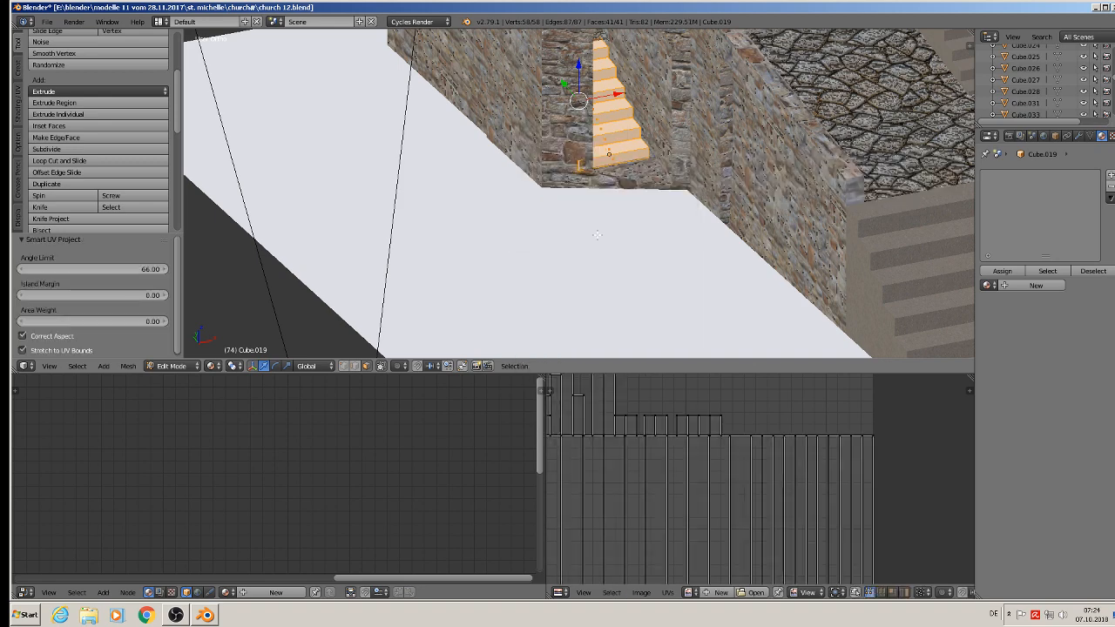
Give the narrow stairs in the wall opening the existing beton material and scale up their entire UV layout.
{"action": "left_click", "coordinate": [989, 284]}
{"action": "left_click", "coordinate": [983, 303]}
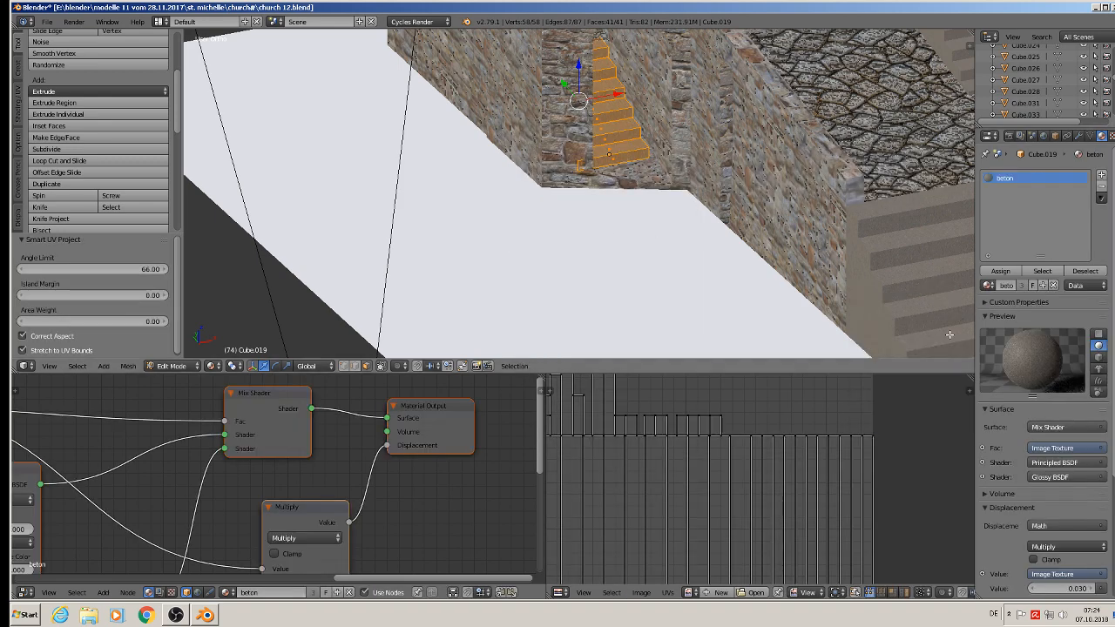
{"action": "key", "text": "a"}
{"action": "key", "text": "a"}
{"action": "key", "text": "a"}
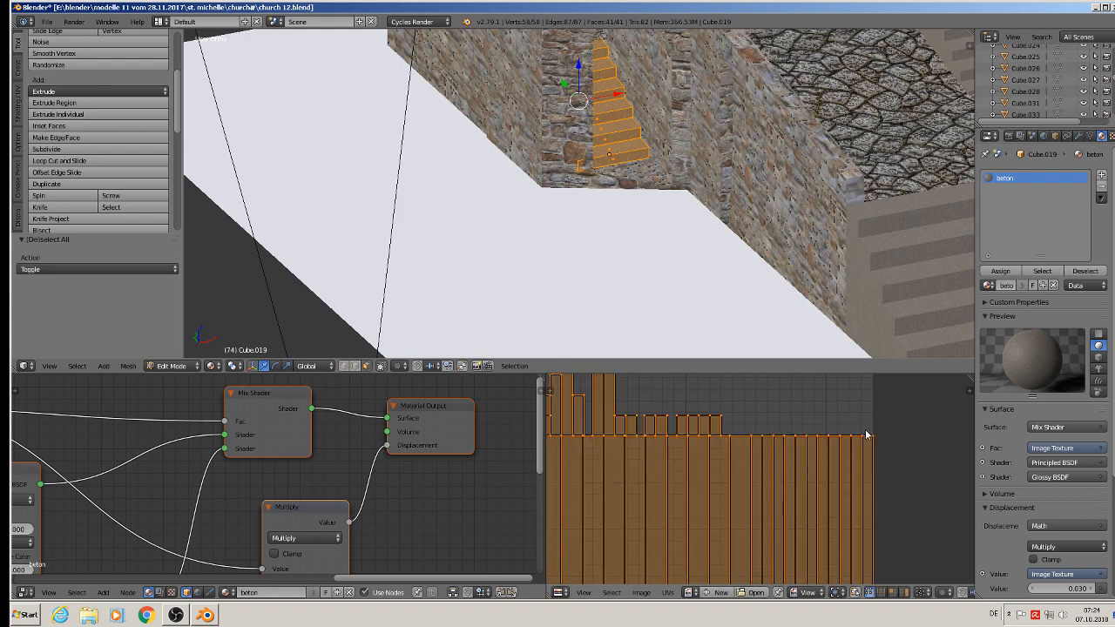
{"action": "key", "text": "s"}
{"action": "left_click", "coordinate": [735, 437]}
{"action": "key", "text": "Tab"}
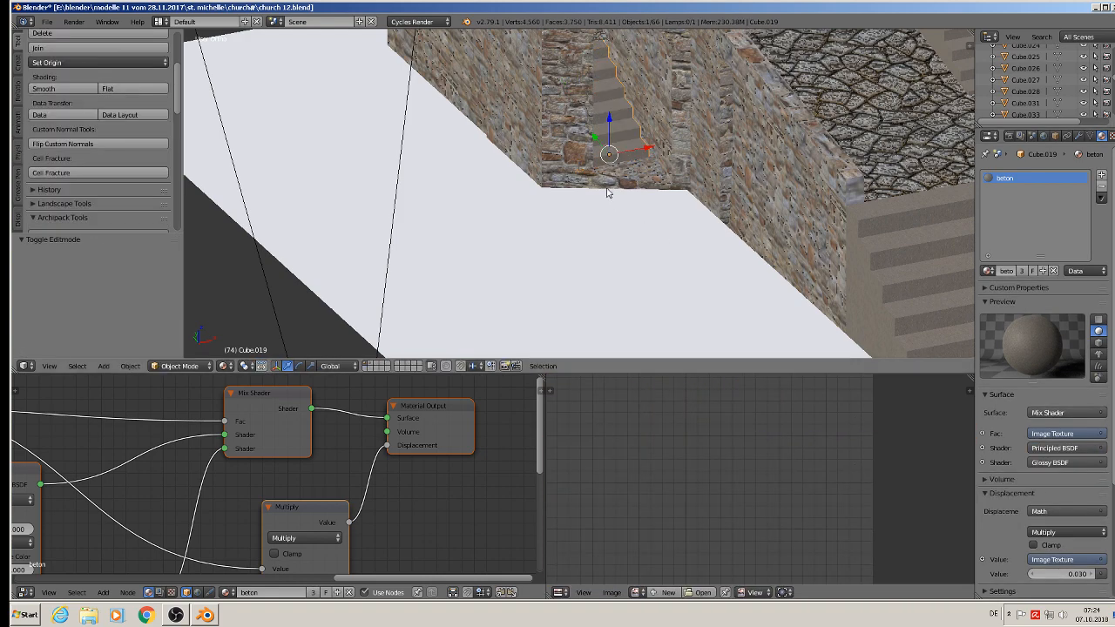
Unwrap all faces of the long white staircase between the terrace walls with Smart UV Project at a 66 angle limit.
{"action": "middle_click_drag", "start_coordinate": [607, 192], "coordinate": [548, 162]}
{"action": "scroll", "coordinate": [548, 162], "scroll_direction": "down", "scroll_amount": 2}
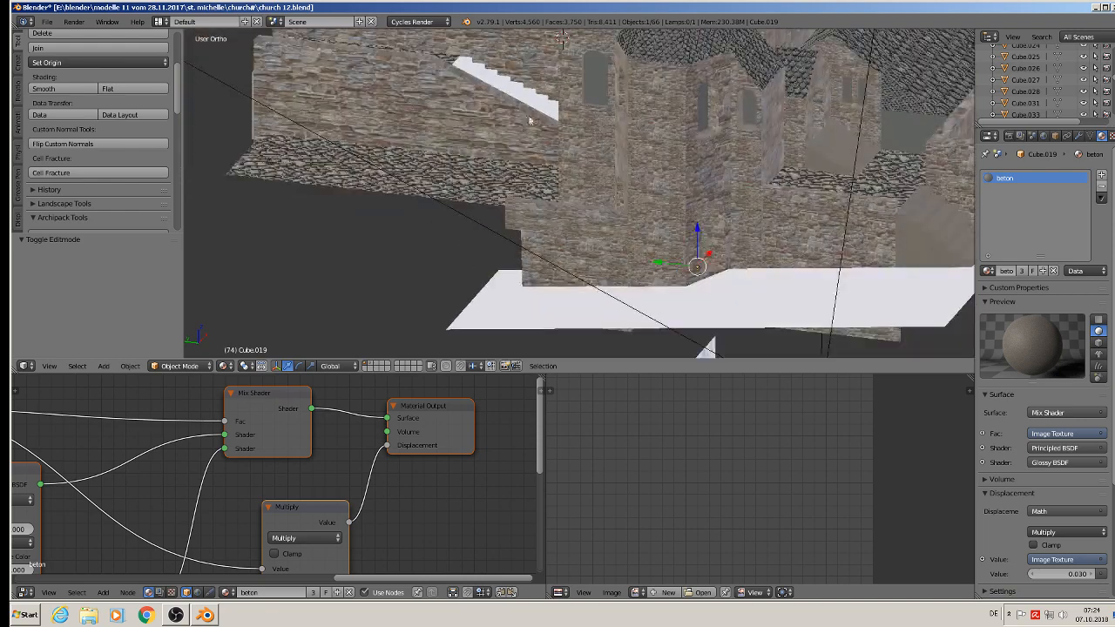
{"action": "middle_click_drag", "start_coordinate": [526, 118], "coordinate": [607, 271]}
{"action": "right_click", "coordinate": [607, 195]}
{"action": "key", "text": "Tab"}
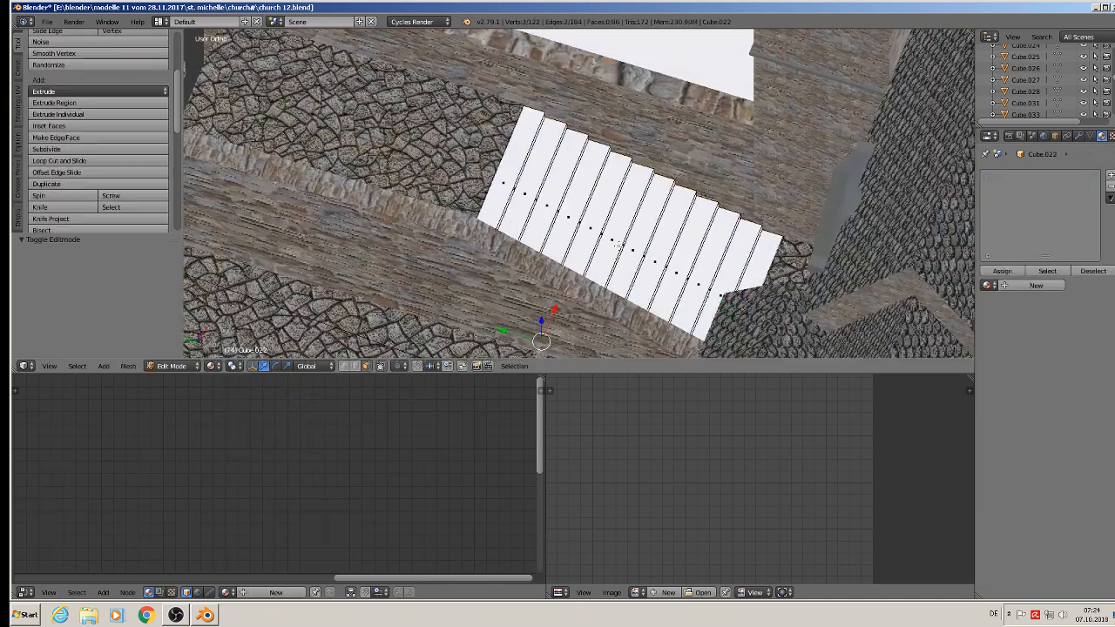
{"action": "key", "text": "a"}
{"action": "key", "text": "a"}
{"action": "key", "text": "u"}
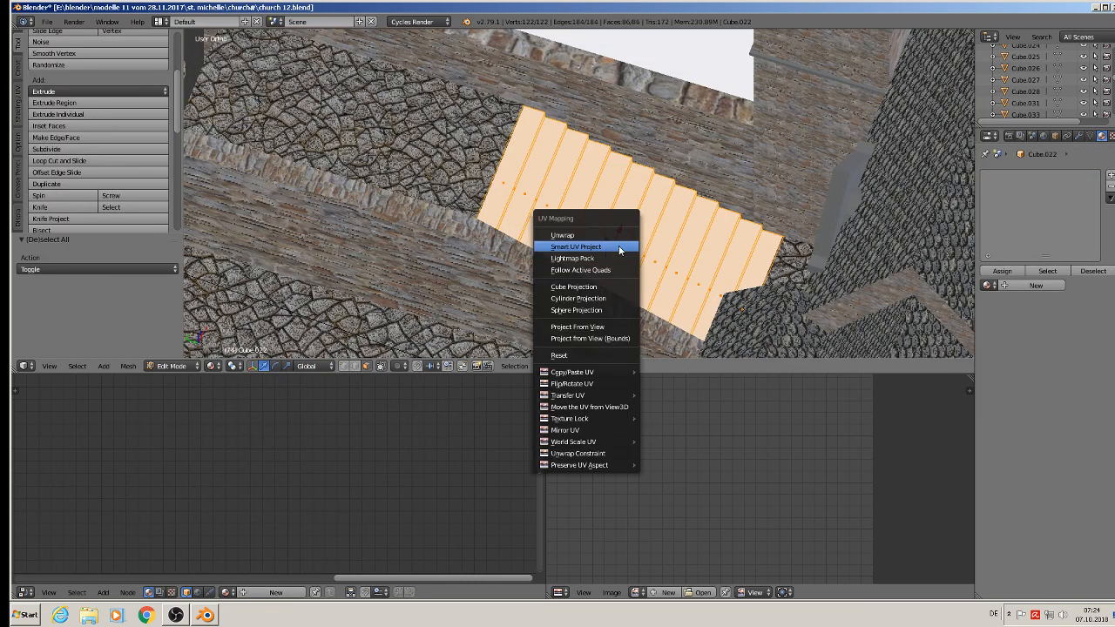
{"action": "left_click", "coordinate": [620, 247]}
{"action": "left_click", "coordinate": [620, 335]}
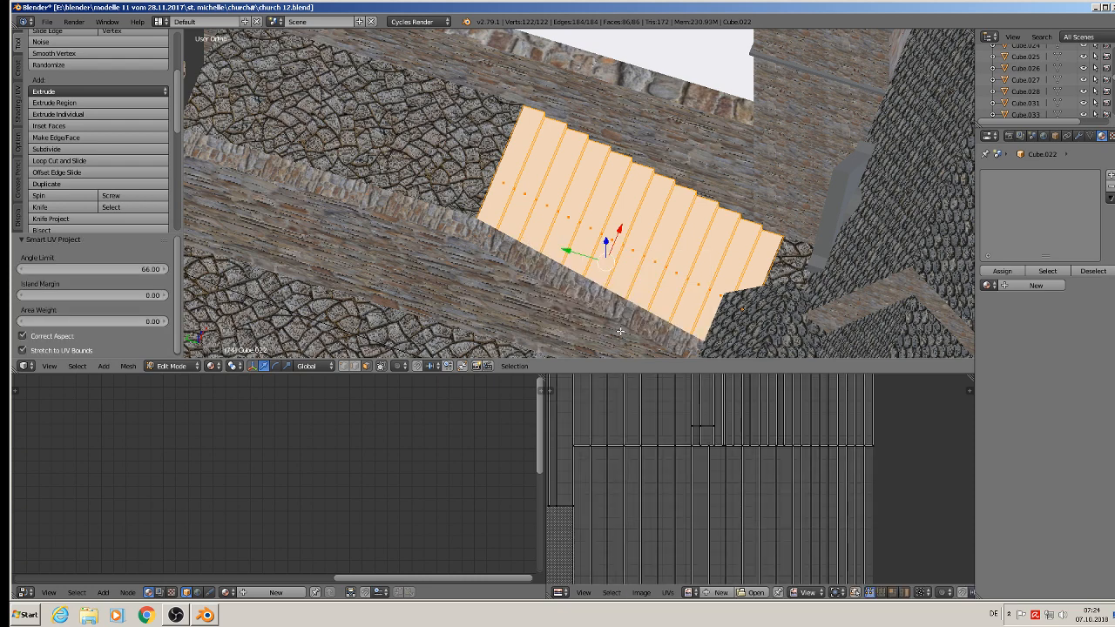
Give the long staircase between the terrace walls the existing beton material and scale its entire UV layout up about 2.7 times.
{"action": "left_click", "coordinate": [988, 285]}
{"action": "left_click", "coordinate": [880, 303]}
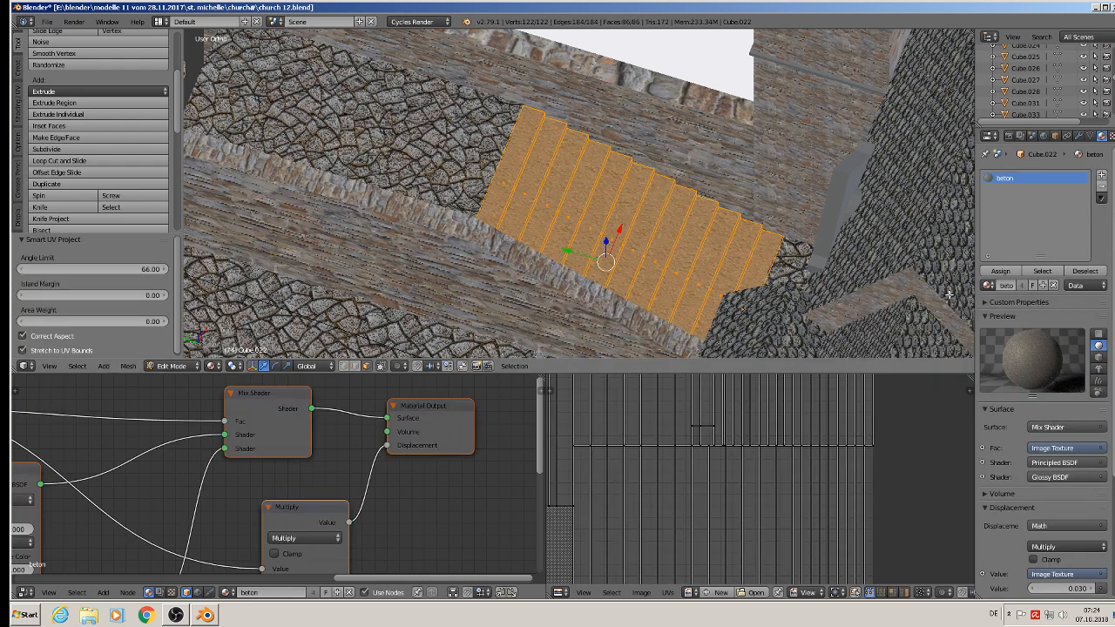
{"action": "key", "text": "a"}
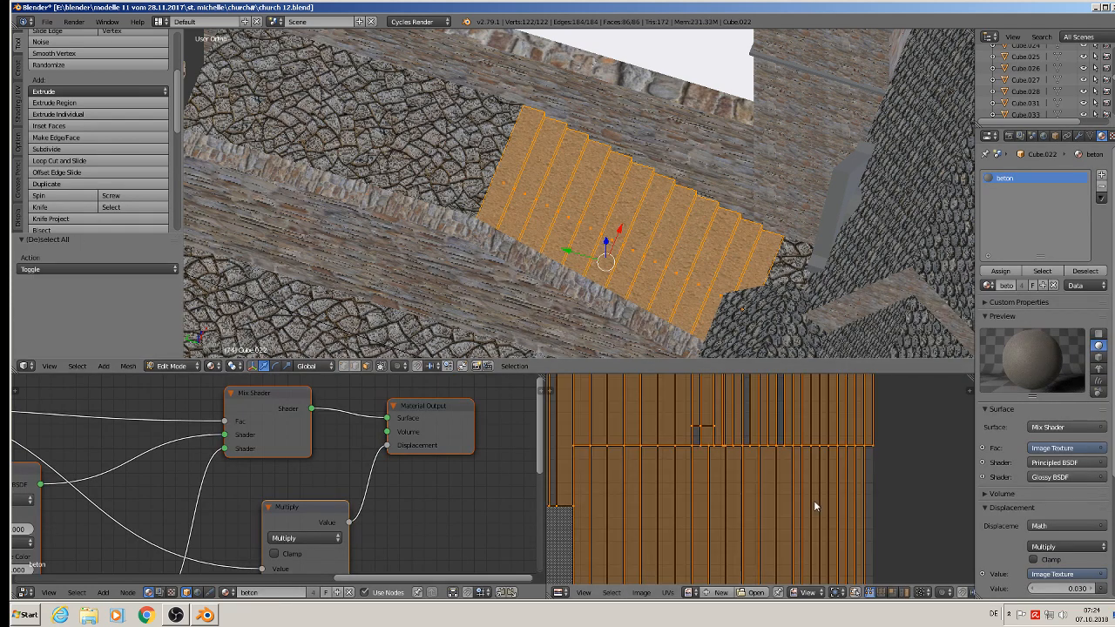
{"action": "key", "text": "s"}
{"action": "left_click", "coordinate": [611, 400]}
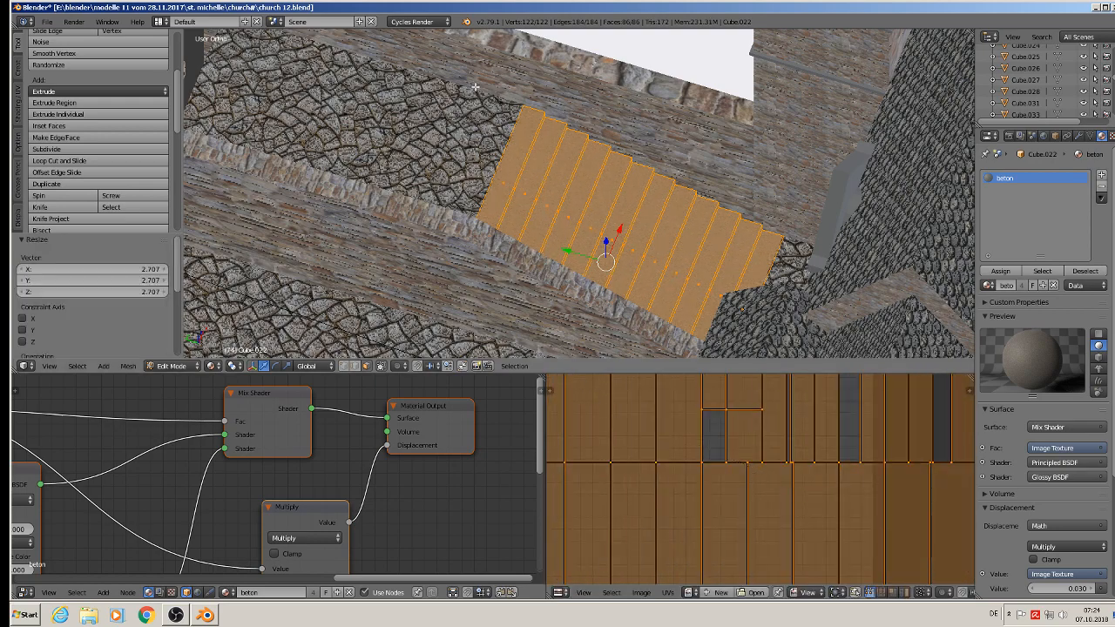
{"action": "key", "text": "Tab"}
Unwrap all faces of the white stairs leading up to the tower's door opening with Smart UV Project at a 66 angle limit.
{"action": "scroll", "coordinate": [522, 132], "scroll_direction": "down", "scroll_amount": 2}
{"action": "middle_click_drag", "start_coordinate": [521, 132], "coordinate": [722, 234]}
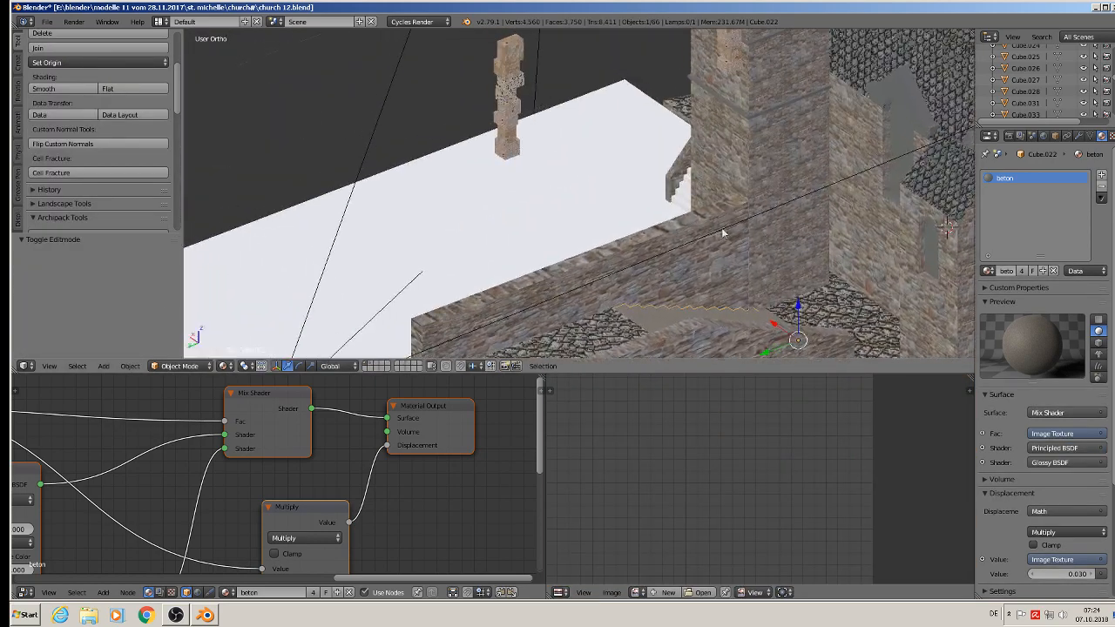
{"action": "middle_click_drag", "start_coordinate": [897, 111], "coordinate": [827, 150], "text": "shift"}
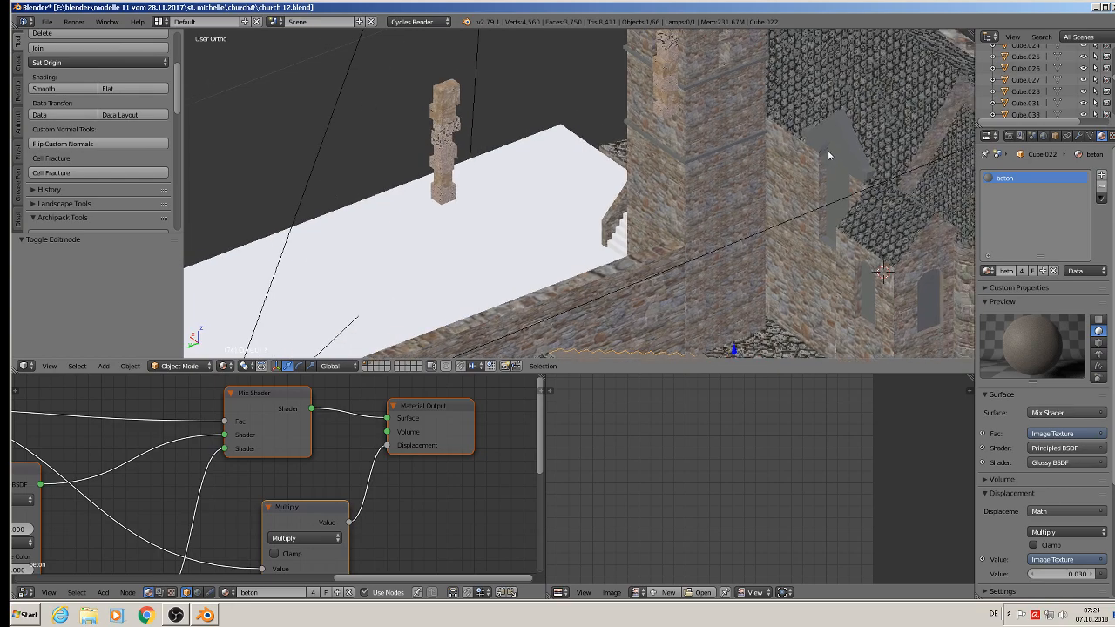
{"action": "middle_click_drag", "start_coordinate": [701, 167], "coordinate": [829, 171]}
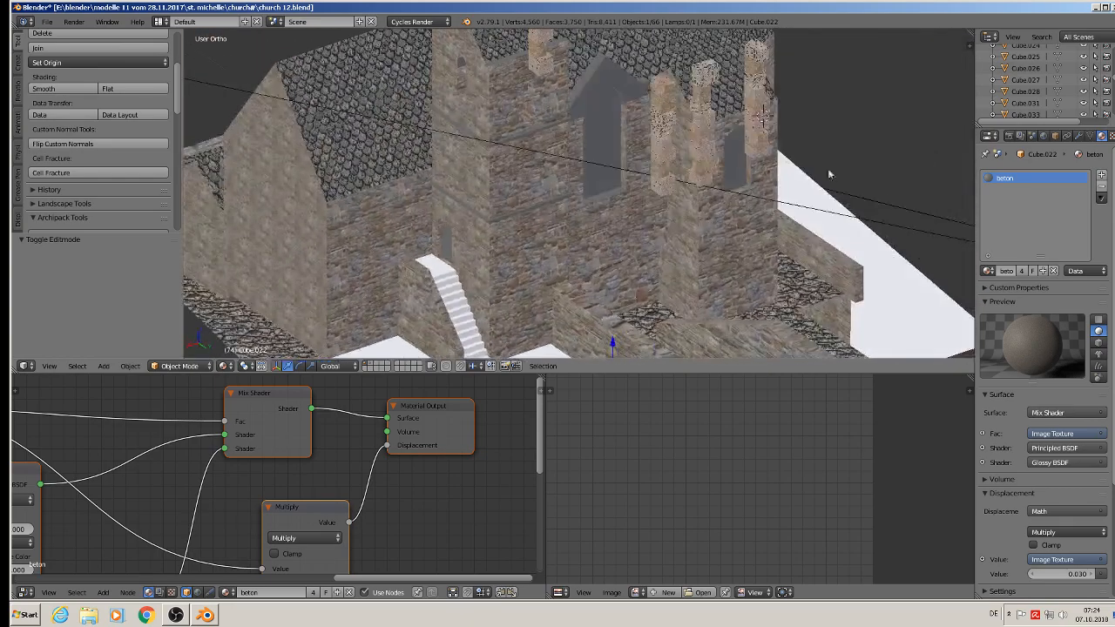
{"action": "middle_click_drag", "start_coordinate": [653, 210], "coordinate": [808, 110], "text": "shift"}
{"action": "scroll", "coordinate": [727, 120], "scroll_direction": "up", "scroll_amount": 3}
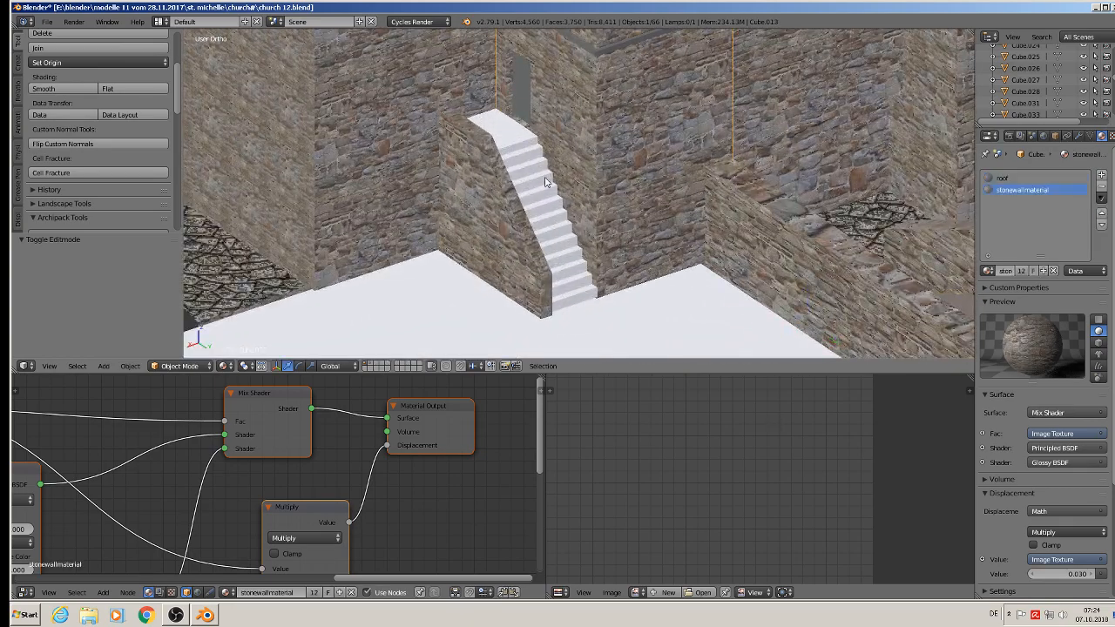
{"action": "right_click", "coordinate": [548, 179]}
{"action": "key", "text": "Tab"}
{"action": "key", "text": "a"}
{"action": "key", "text": "a"}
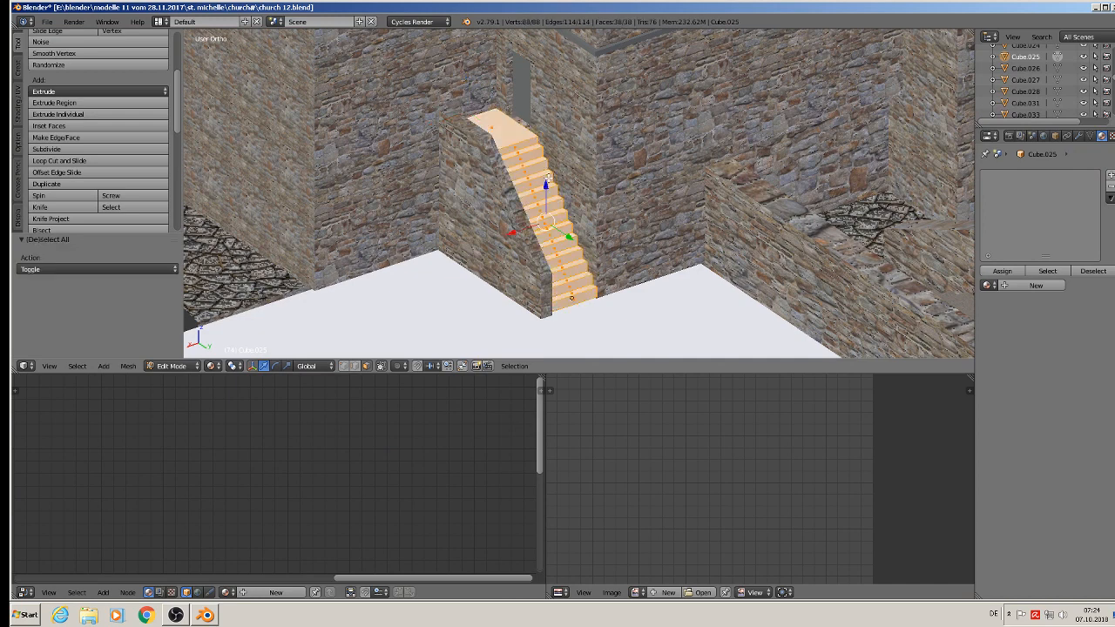
{"action": "key", "text": "u"}
{"action": "left_click", "coordinate": [550, 179]}
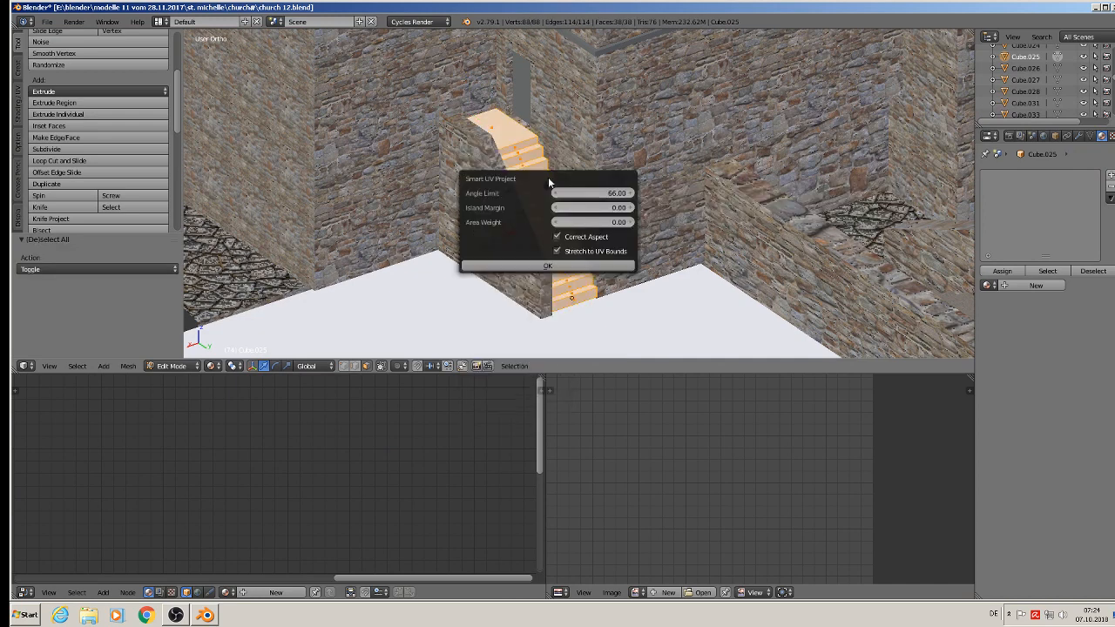
{"action": "left_click", "coordinate": [547, 265]}
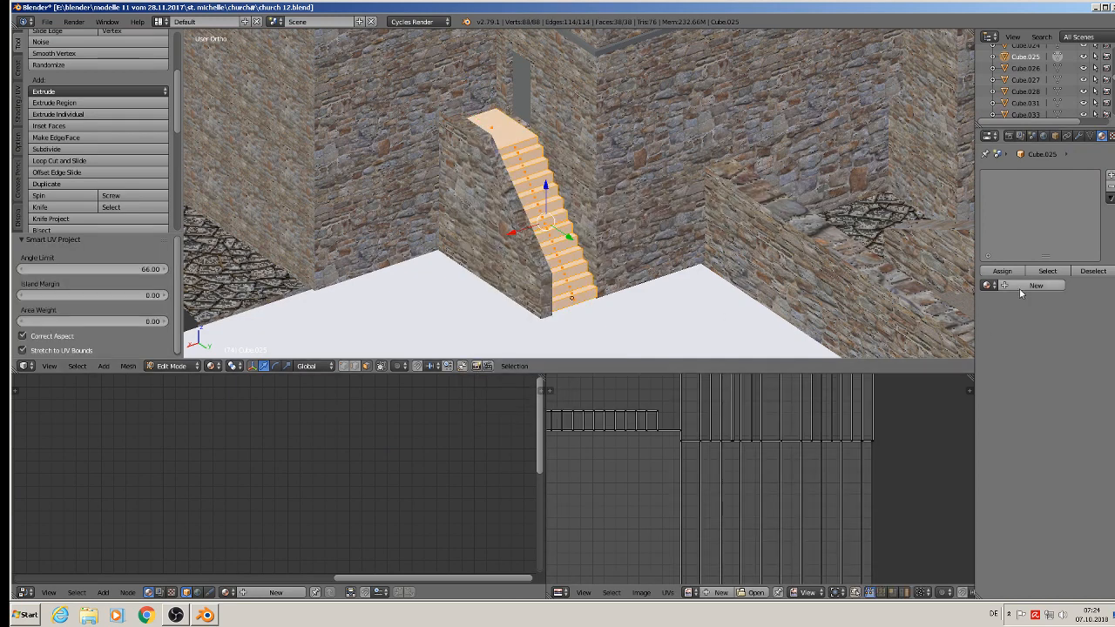
Give the tower door stairs the existing beton material and scale their entire UV layout up about 2.7 times.
{"action": "left_click", "coordinate": [987, 284]}
{"action": "left_click", "coordinate": [923, 303]}
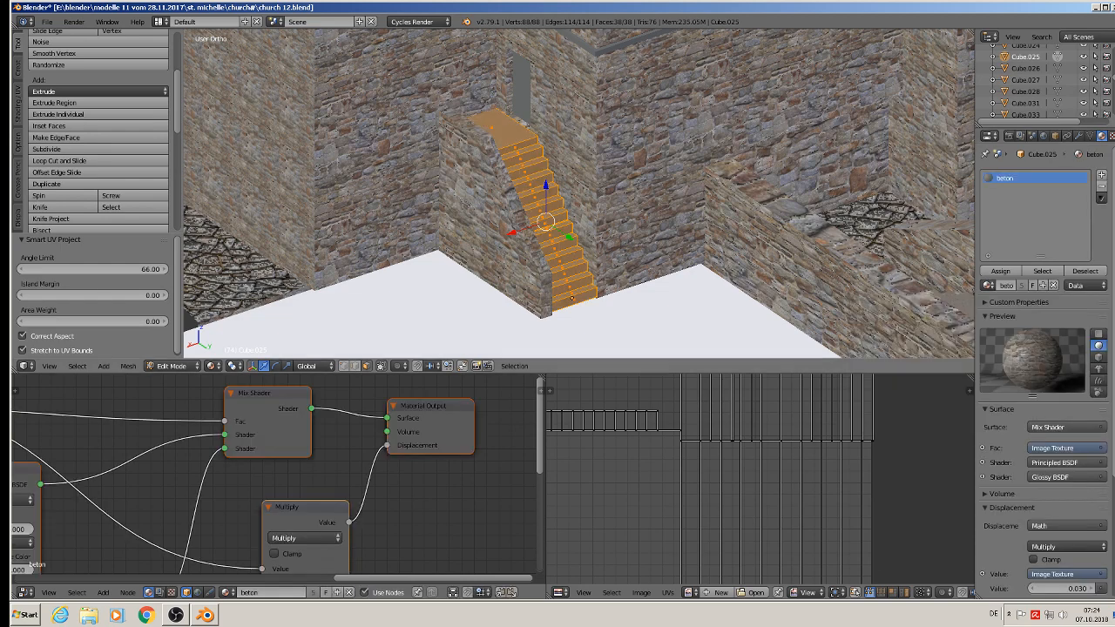
{"action": "key", "text": "a"}
{"action": "key", "text": "a"}
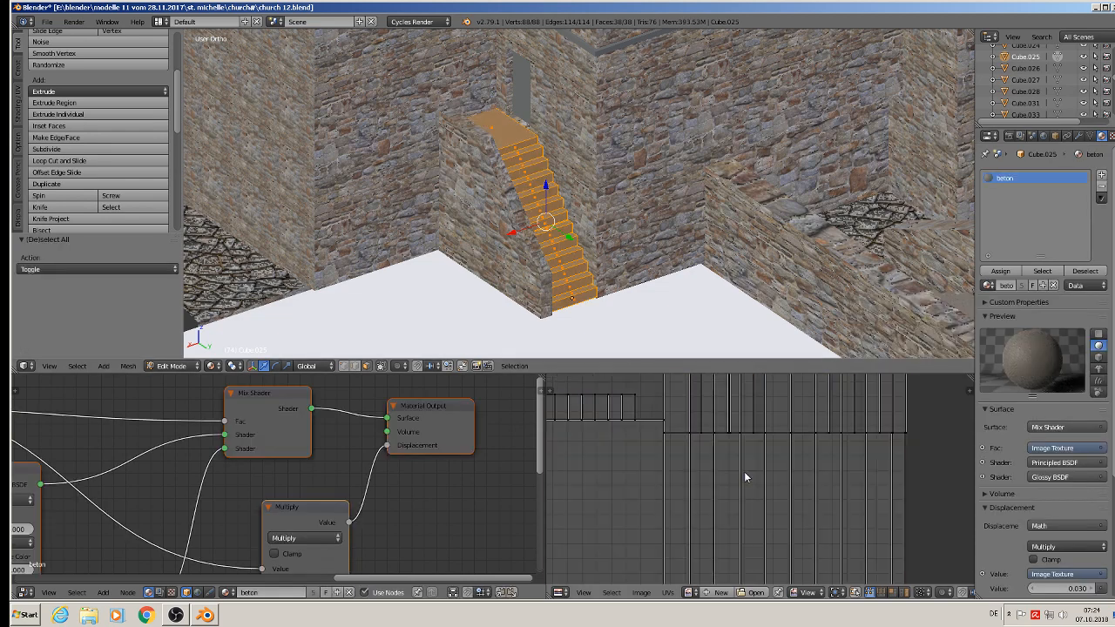
{"action": "key", "text": "a"}
{"action": "key", "text": "s"}
{"action": "left_click", "coordinate": [876, 548]}
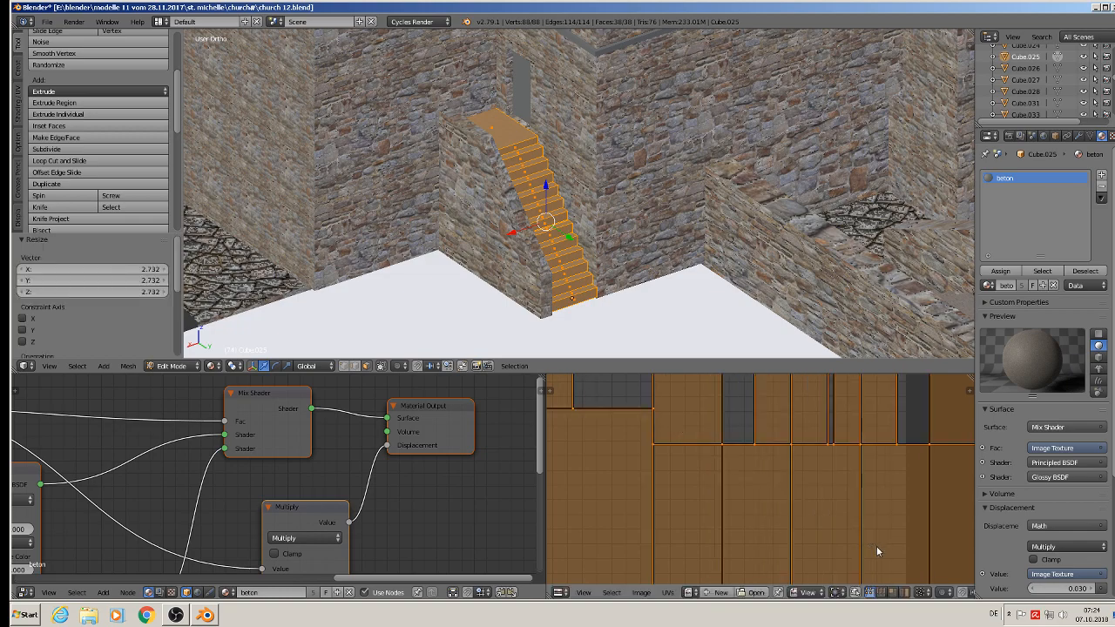
Enlarge the tower door stairs' UV layout further for a finer concrete grain and return to Object Mode.
{"action": "scroll", "coordinate": [564, 231], "scroll_direction": "up", "scroll_amount": 5}
{"action": "scroll", "coordinate": [565, 231], "scroll_direction": "up", "scroll_amount": 2}
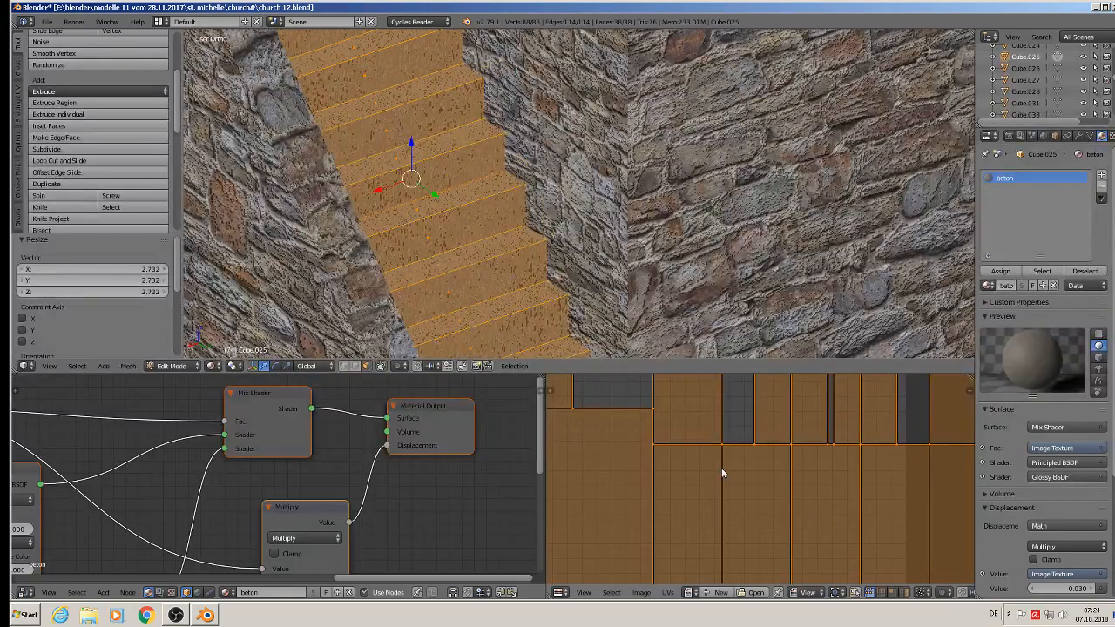
{"action": "key", "text": "s"}
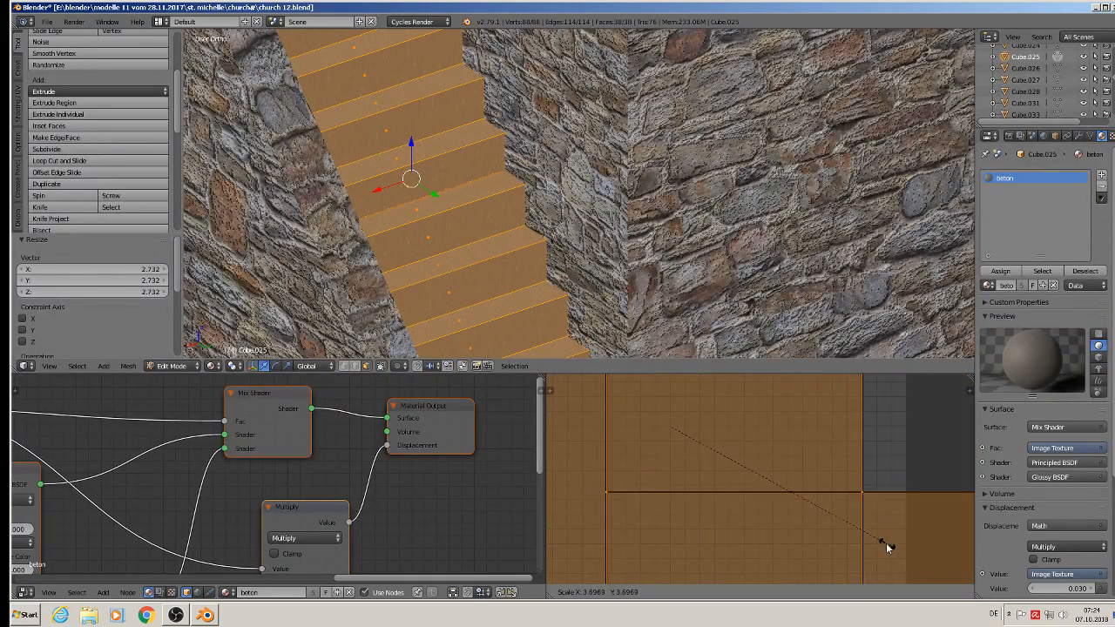
{"action": "left_click", "coordinate": [864, 540]}
{"action": "key", "text": "Tab"}
{"action": "scroll", "coordinate": [586, 269], "scroll_direction": "down", "scroll_amount": 8}
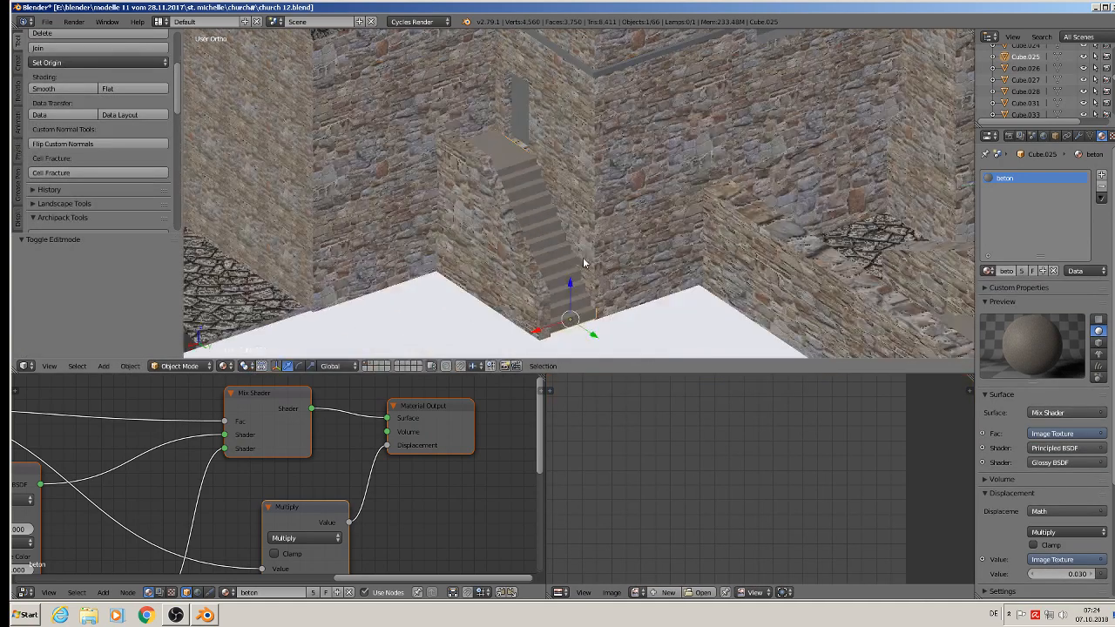
Save the church model under its existing file name.
{"action": "scroll", "coordinate": [561, 158], "scroll_direction": "up", "scroll_amount": 4}
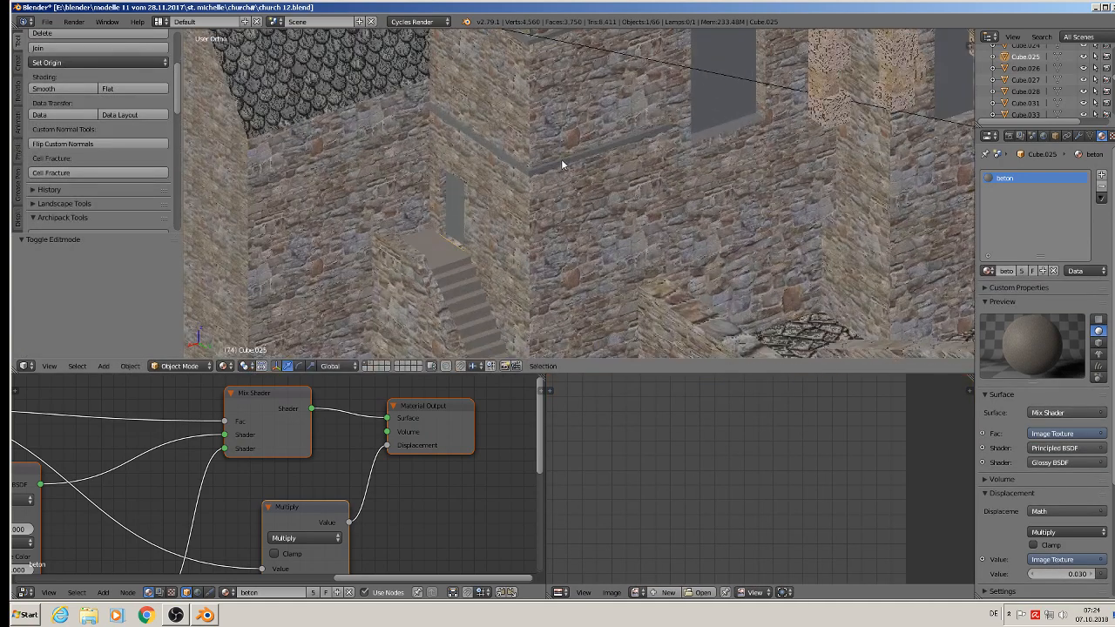
{"action": "middle_click_drag", "start_coordinate": [526, 198], "coordinate": [557, 286]}
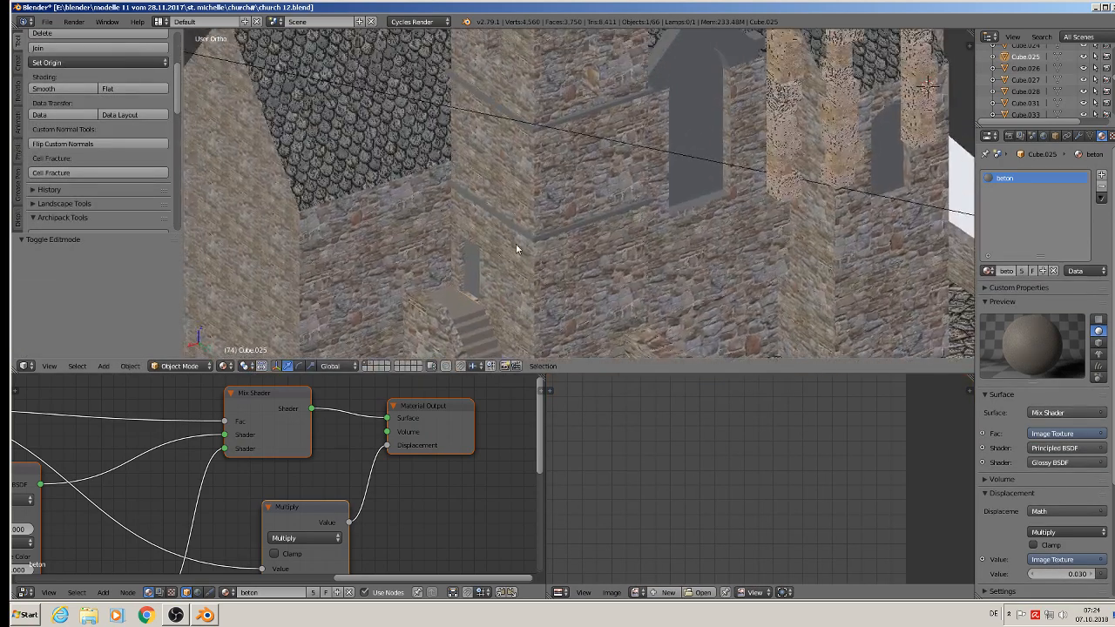
{"action": "left_click", "coordinate": [47, 21]}
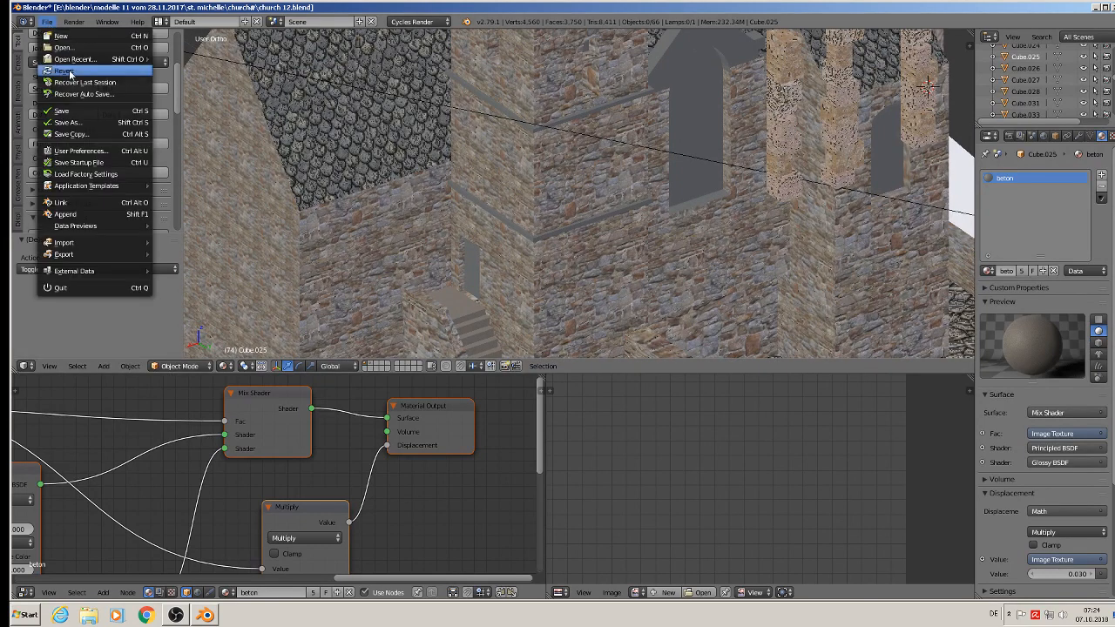
{"action": "left_click", "coordinate": [72, 114]}
Add a third material slot to the tower and fill it with the existing stone 4 material.
{"action": "middle_click_drag", "start_coordinate": [642, 142], "coordinate": [694, 117]}
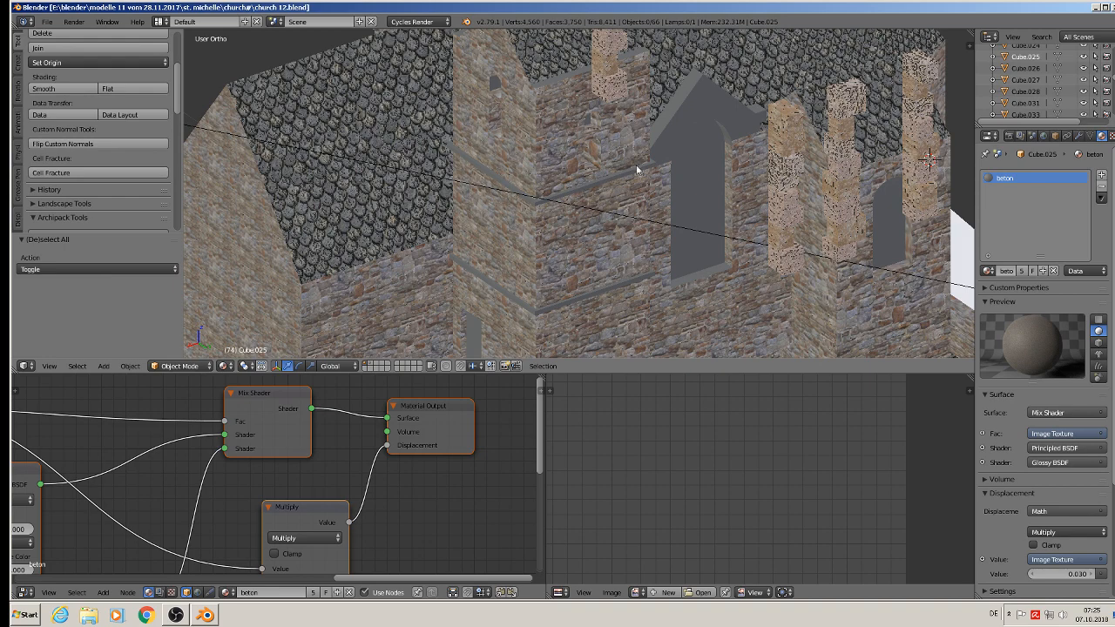
{"action": "middle_click_drag", "start_coordinate": [746, 170], "coordinate": [652, 206]}
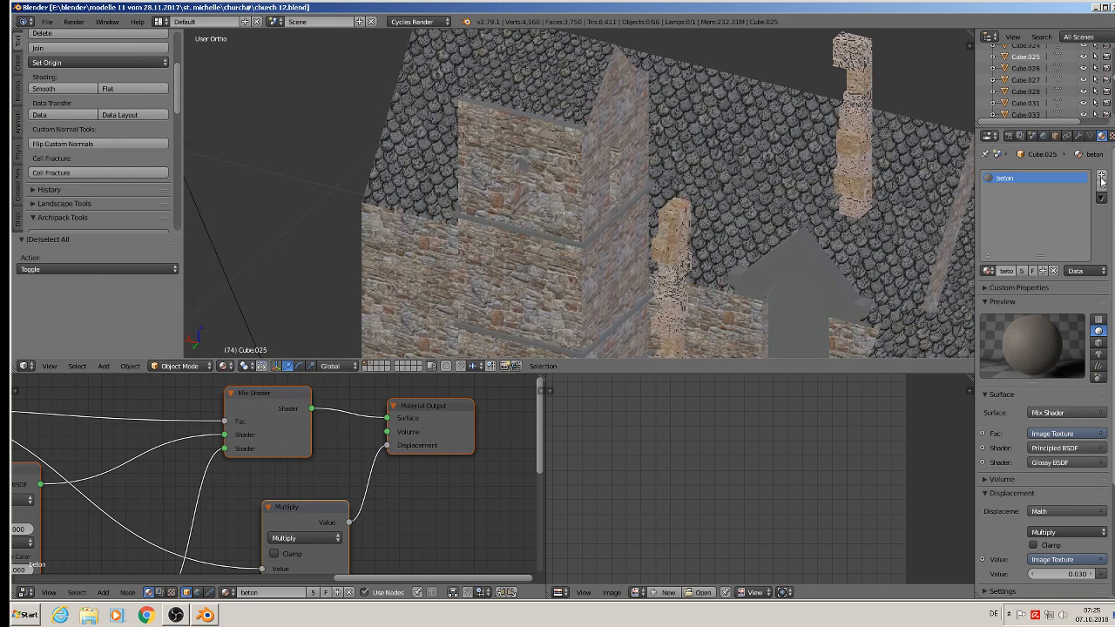
{"action": "right_click", "coordinate": [562, 133]}
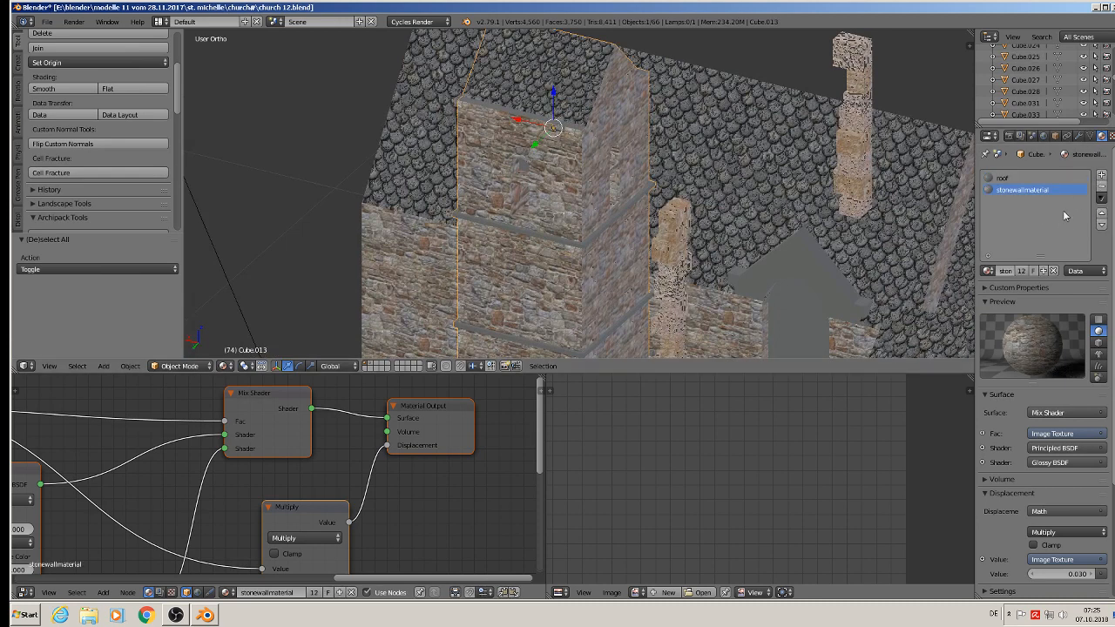
{"action": "left_click", "coordinate": [1102, 176]}
{"action": "left_click", "coordinate": [988, 271]}
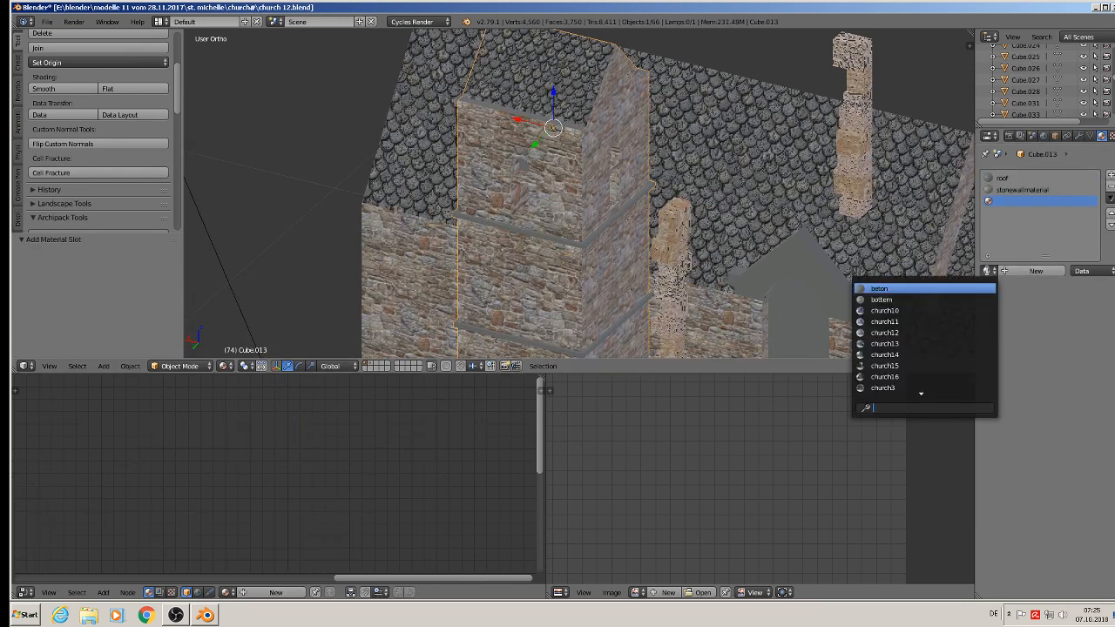
{"action": "scroll", "coordinate": [925, 380], "scroll_direction": "down", "scroll_amount": 8}
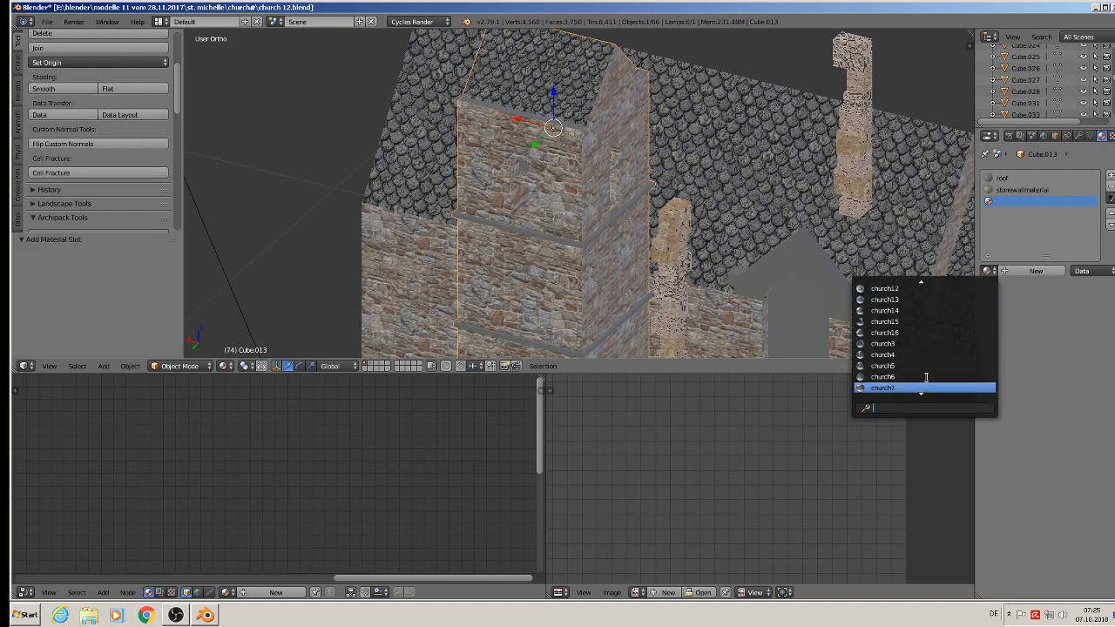
{"action": "scroll", "coordinate": [926, 378], "scroll_direction": "down", "scroll_amount": 7}
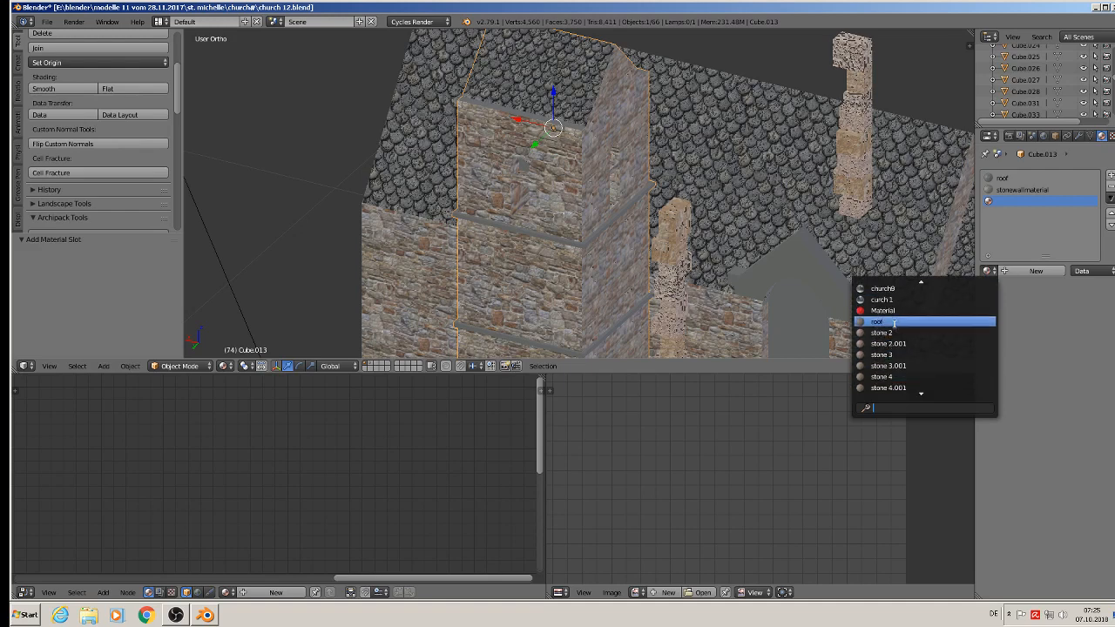
{"action": "scroll", "coordinate": [904, 377], "scroll_direction": "down", "scroll_amount": 1}
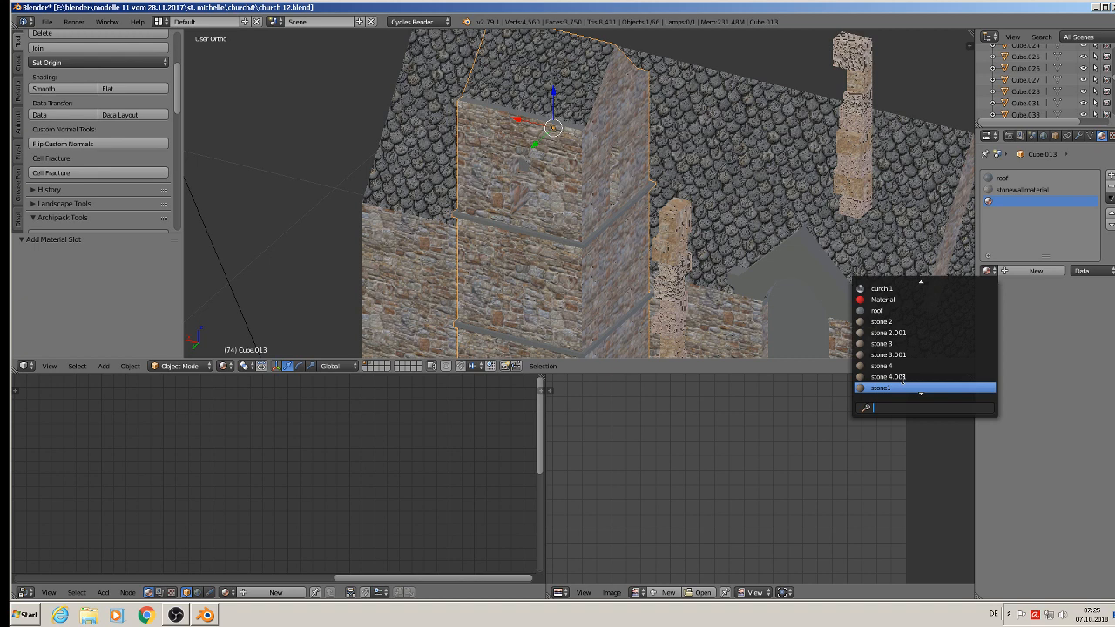
{"action": "left_click", "coordinate": [897, 366]}
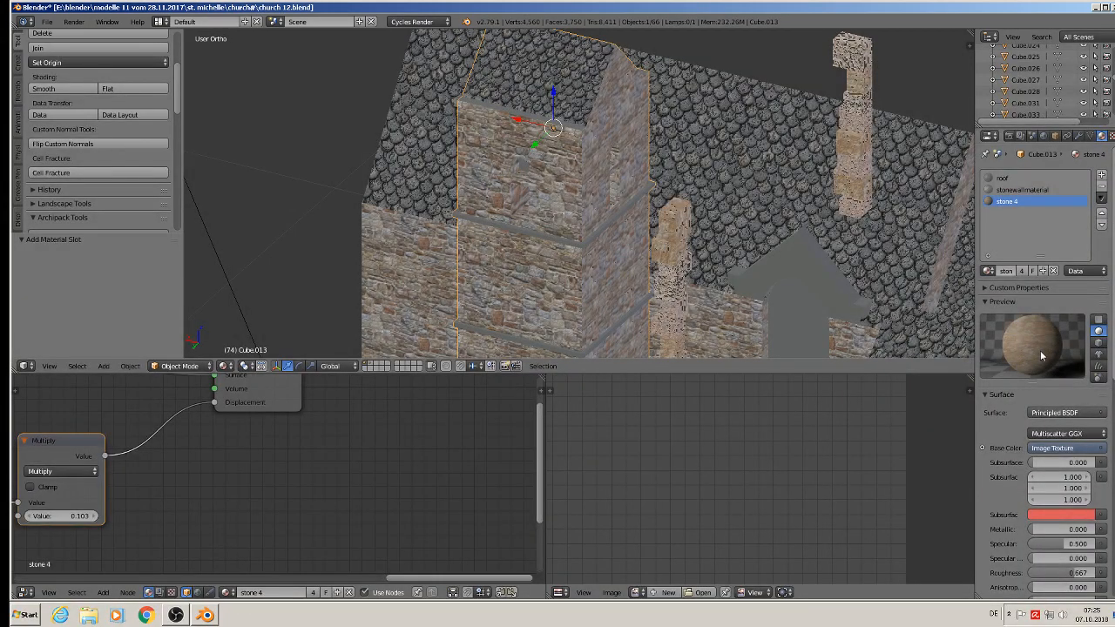
Select all faces of the grey ledge around the tower and unwrap them with Smart UV Project at a 66 angle limit.
{"action": "scroll", "coordinate": [553, 253], "scroll_direction": "up", "scroll_amount": 2}
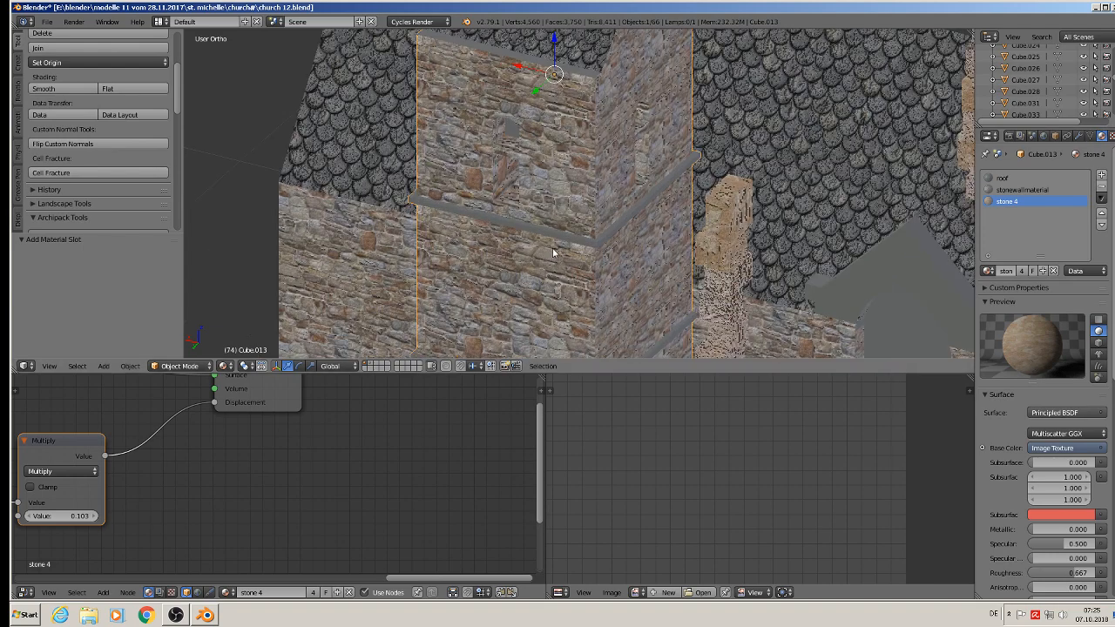
{"action": "scroll", "coordinate": [569, 237], "scroll_direction": "up", "scroll_amount": 3}
{"action": "key", "text": "Tab"}
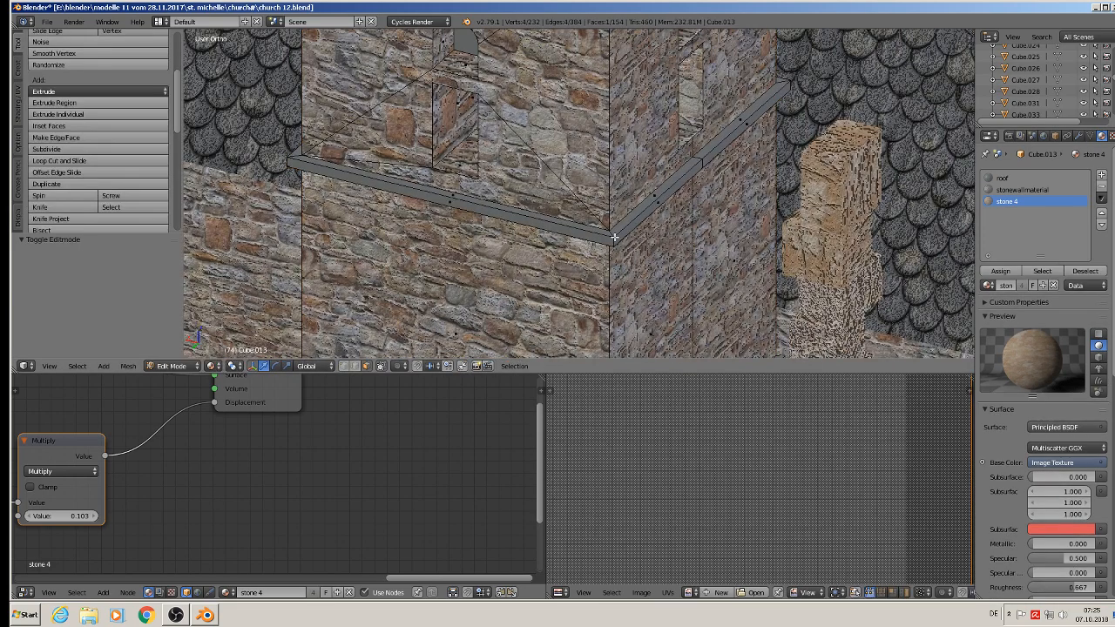
{"action": "key", "text": "l"}
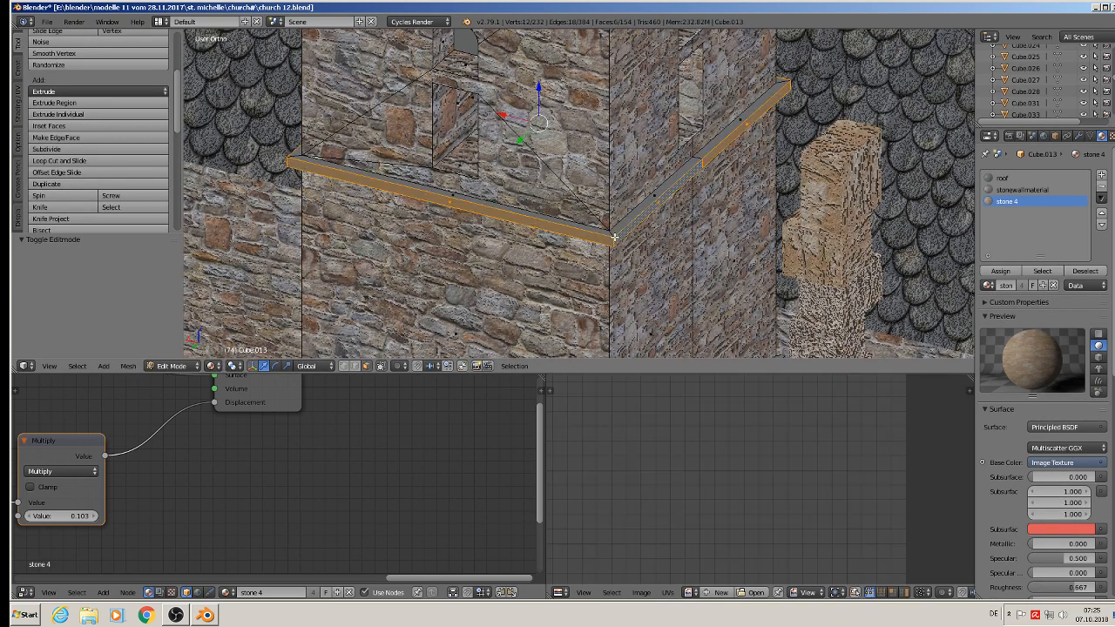
{"action": "key", "text": "ctrl+KP_Add"}
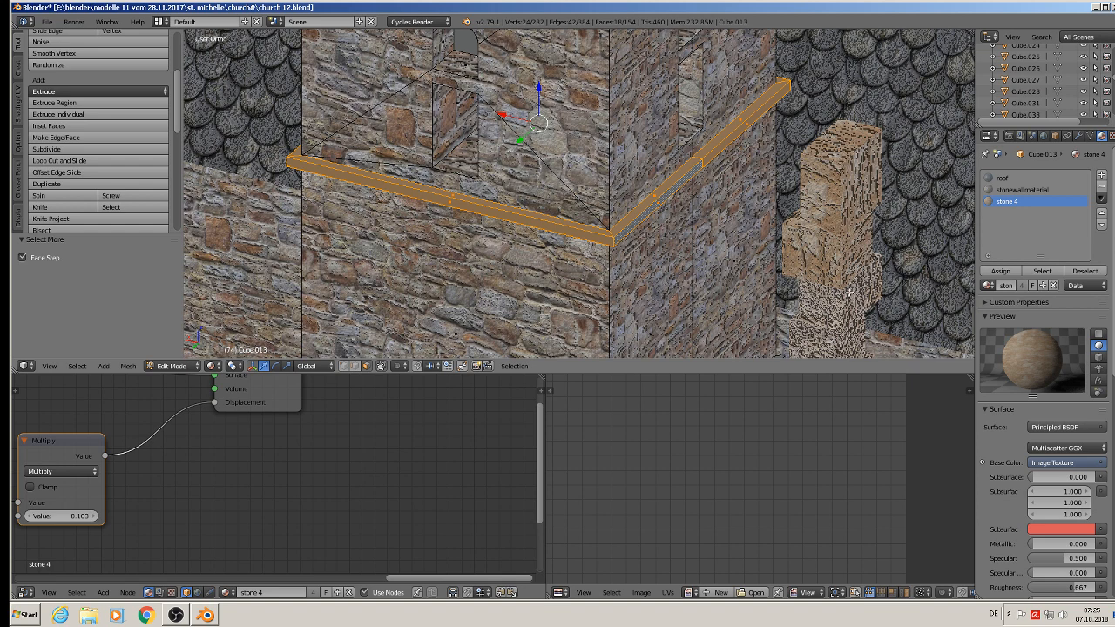
{"action": "key", "text": "u"}
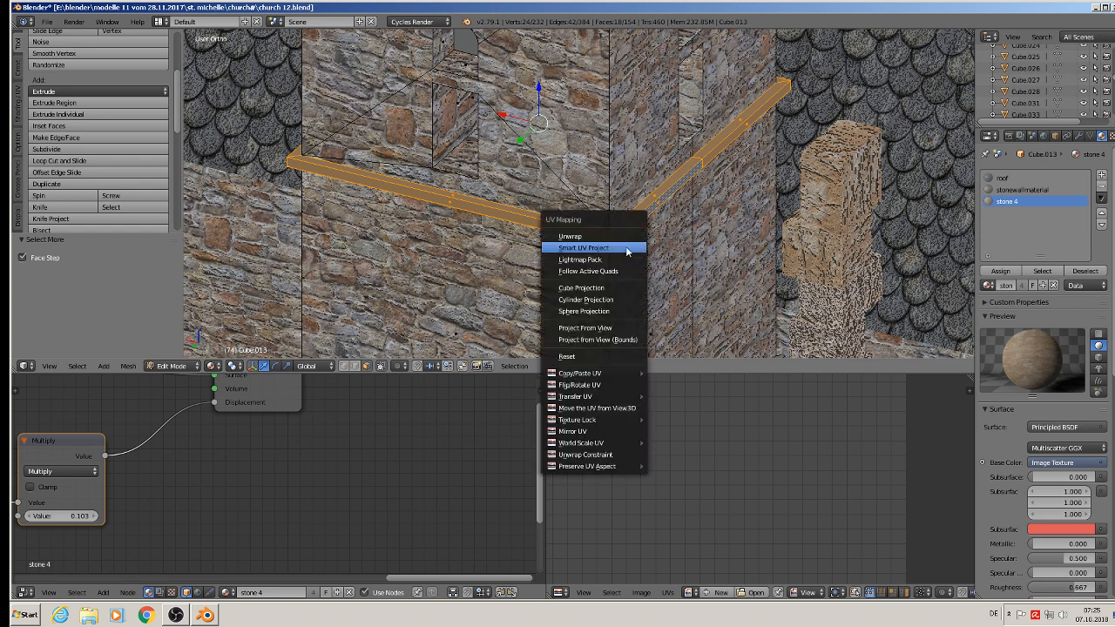
{"action": "left_click", "coordinate": [628, 248]}
{"action": "left_click", "coordinate": [626, 336]}
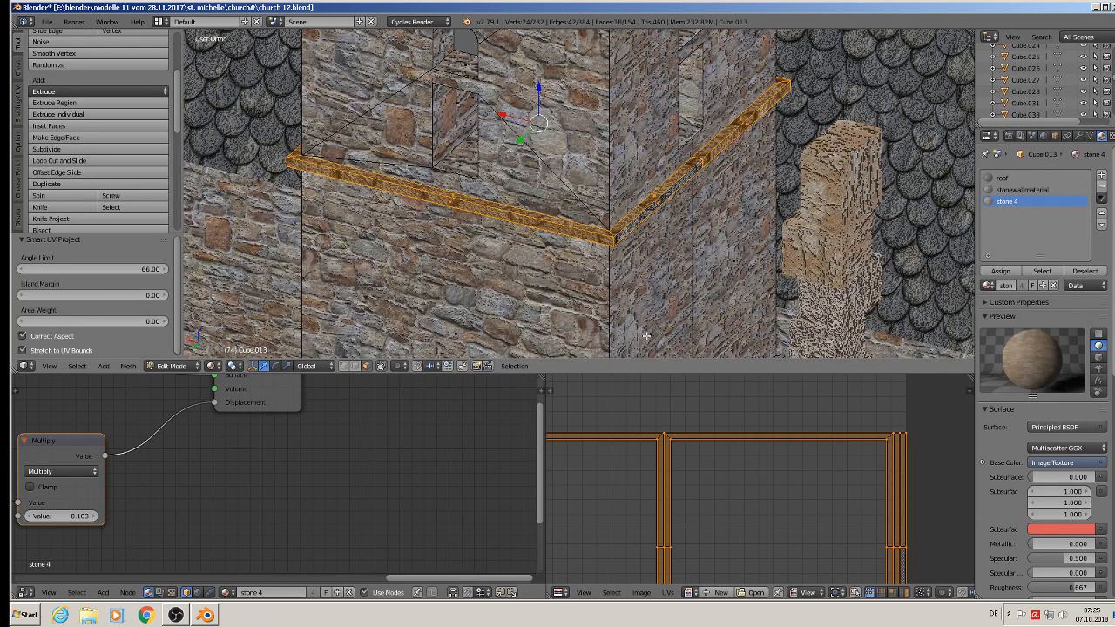
Assign the stone 4 material to the selected tower ledge and enlarge its UV layout by about 5.67.
{"action": "left_click", "coordinate": [1000, 271]}
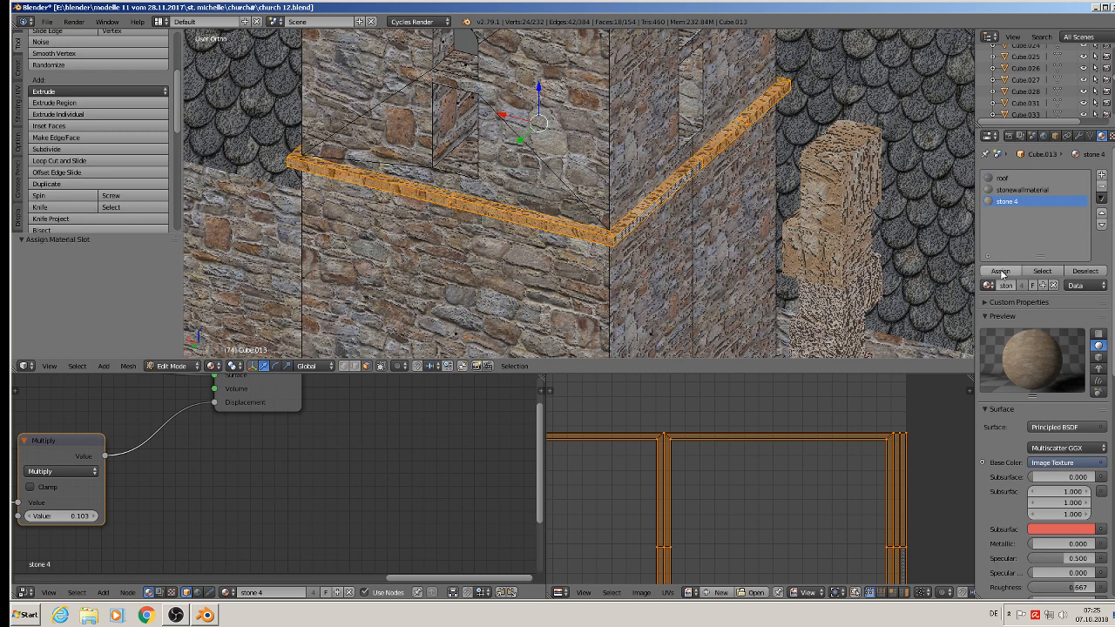
{"action": "key", "text": "s"}
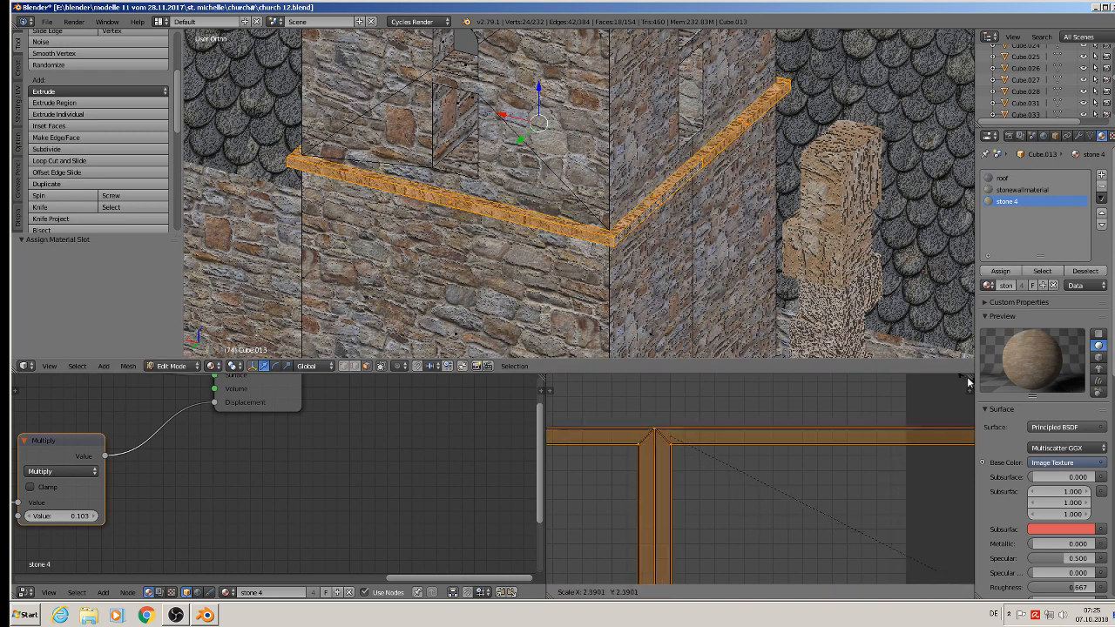
{"action": "left_click", "coordinate": [552, 493]}
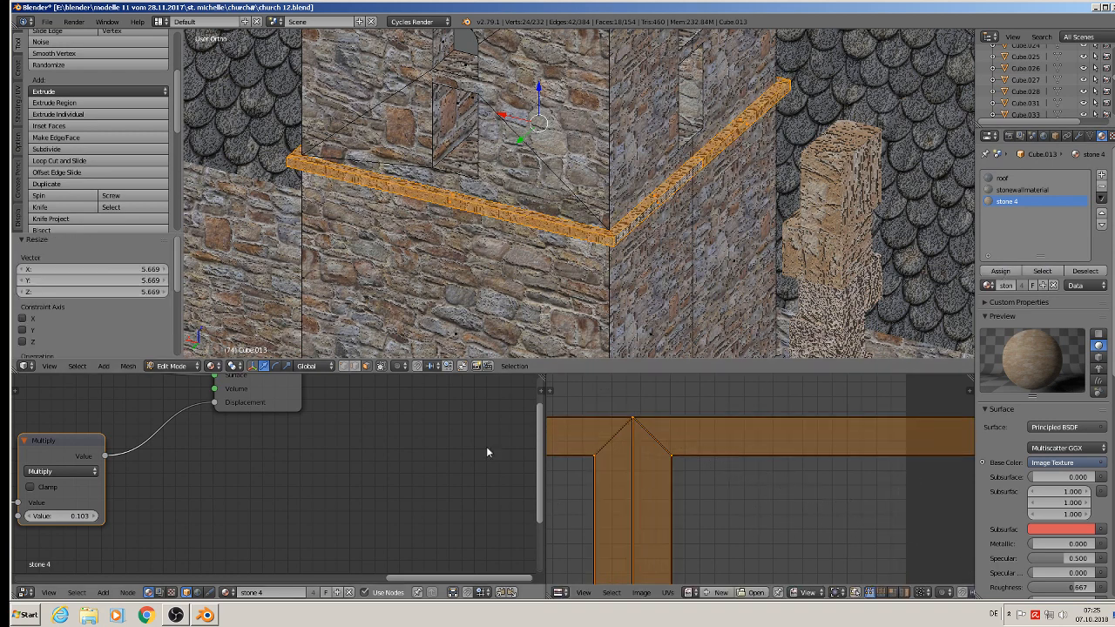
Set the displacement Multiply value of the stone 4 material to 0.03 and return to Object Mode.
{"action": "scroll", "coordinate": [337, 454], "scroll_direction": "down", "scroll_amount": 2}
{"action": "middle_click_drag", "start_coordinate": [203, 518], "coordinate": [398, 515]}
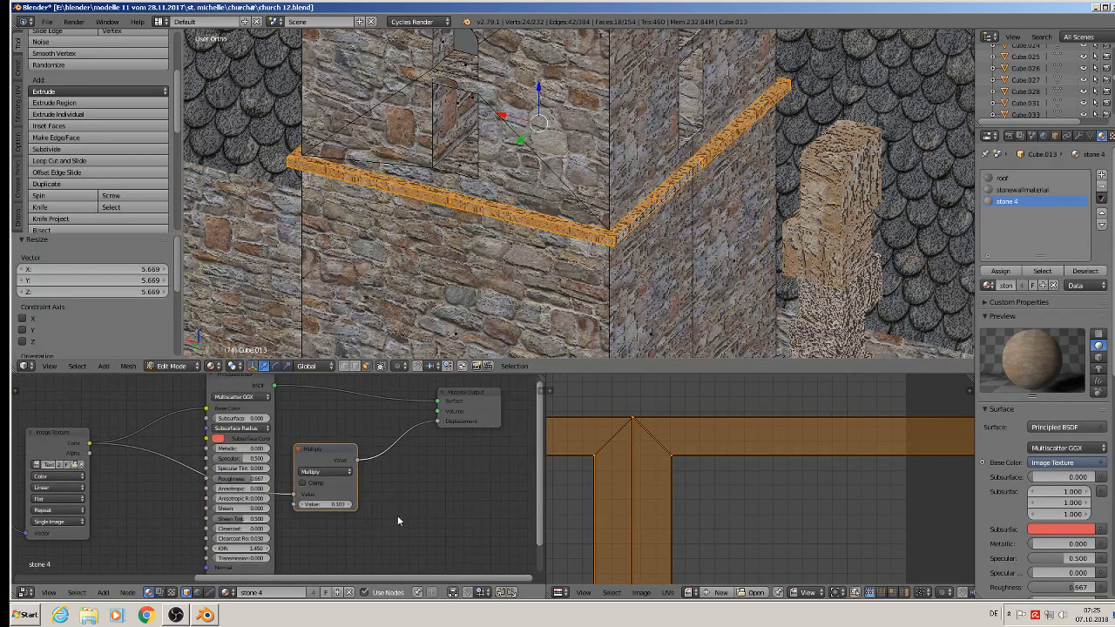
{"action": "scroll", "coordinate": [334, 497], "scroll_direction": "up", "scroll_amount": 3}
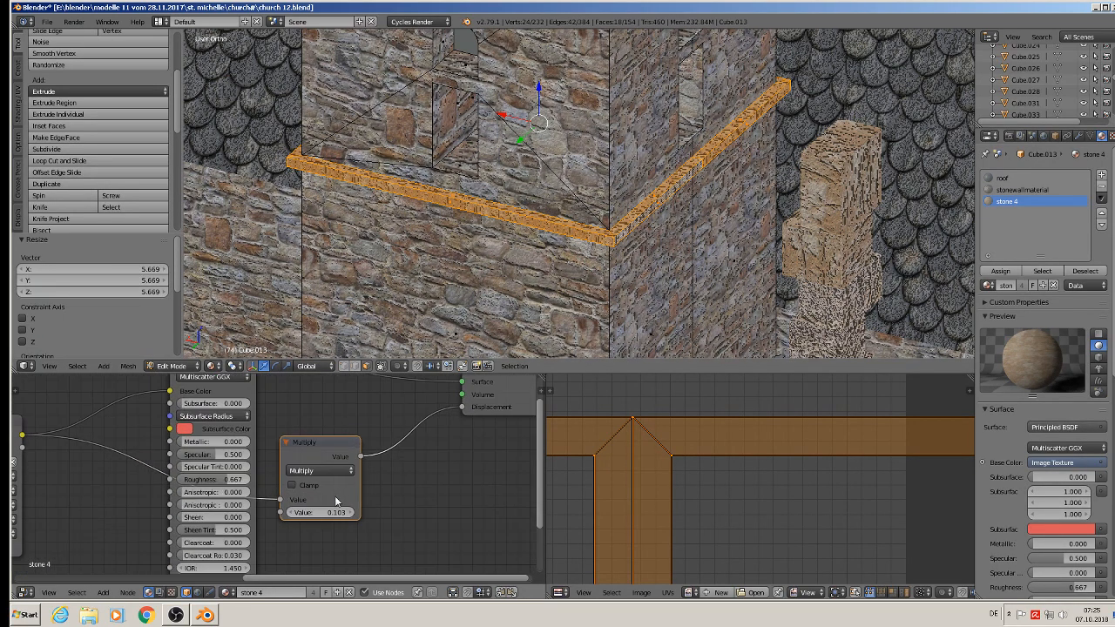
{"action": "left_click", "coordinate": [333, 516]}
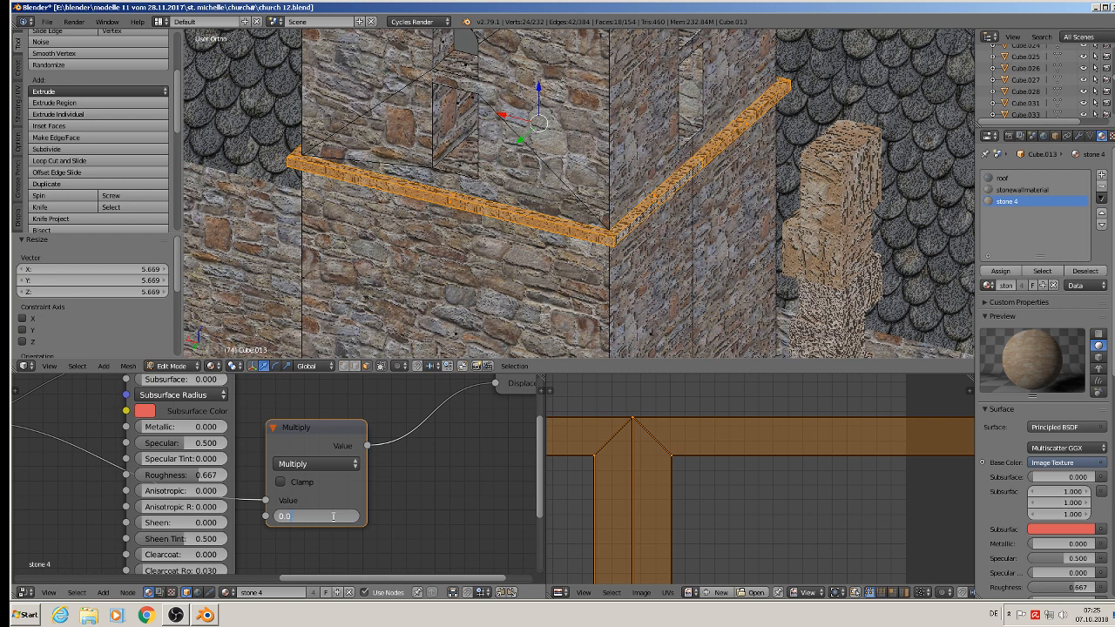
{"action": "type", "text": "0.03"}
{"action": "key", "text": "Return"}
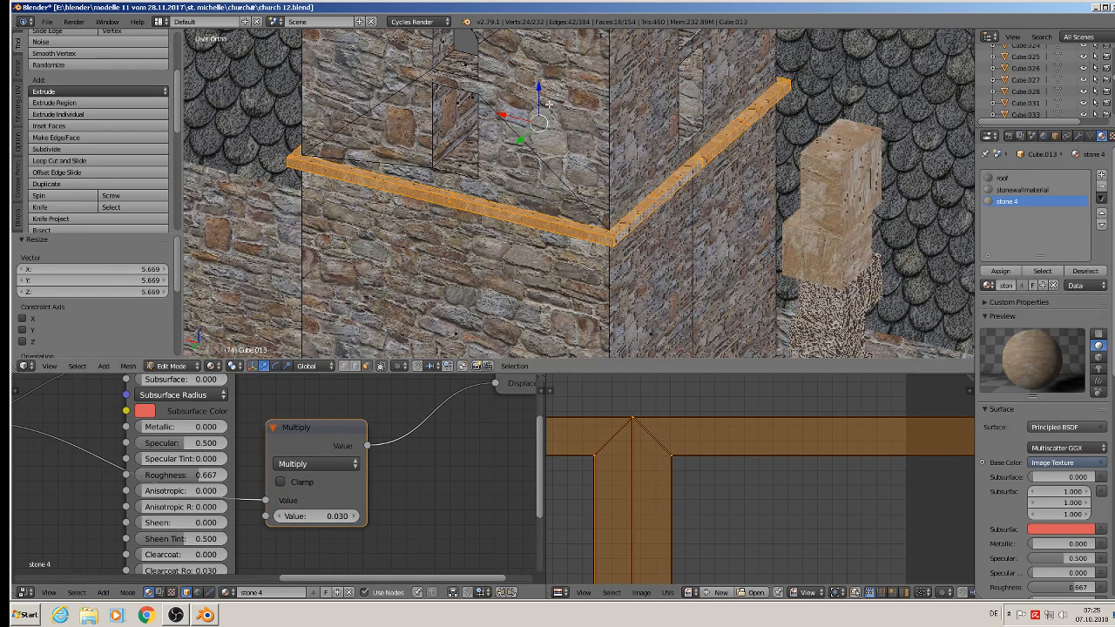
{"action": "scroll", "coordinate": [567, 187], "scroll_direction": "up", "scroll_amount": 4}
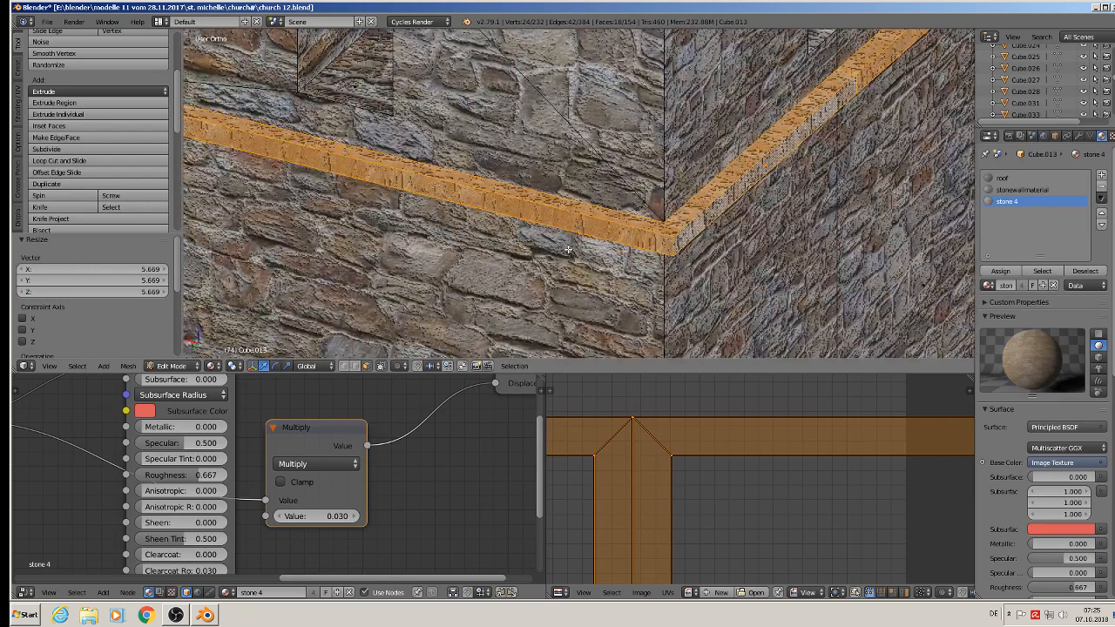
{"action": "key", "text": "Tab"}
{"action": "scroll", "coordinate": [583, 246], "scroll_direction": "down", "scroll_amount": 5}
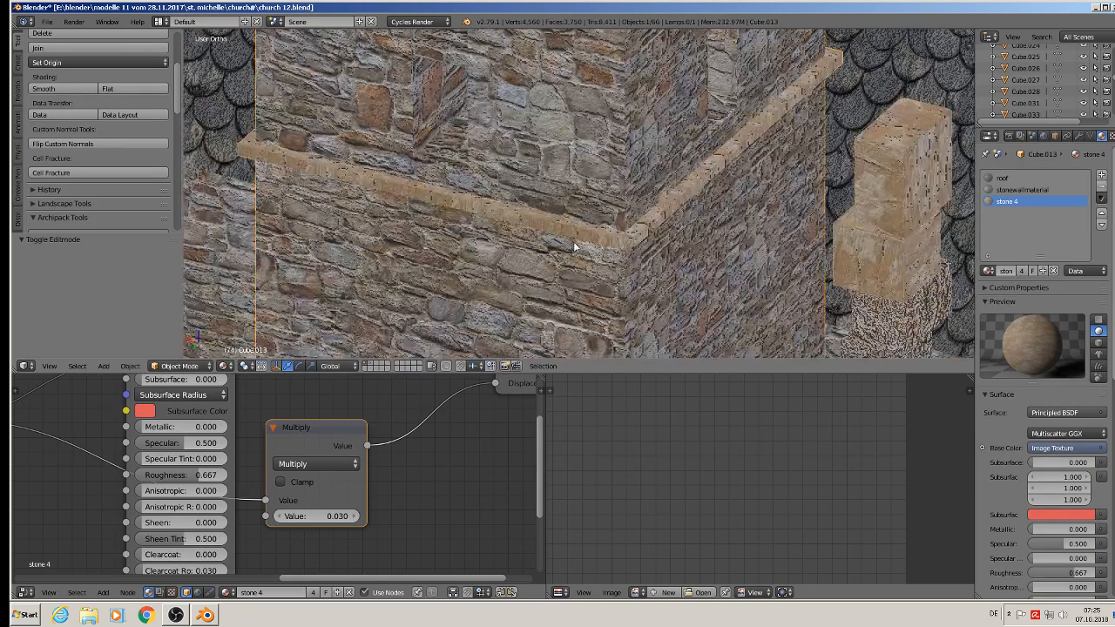
Select all faces of the lower grey ledge around the tower and unwrap them with Smart UV Project at a 66 angle limit.
{"action": "scroll", "coordinate": [592, 244], "scroll_direction": "up", "scroll_amount": 6}
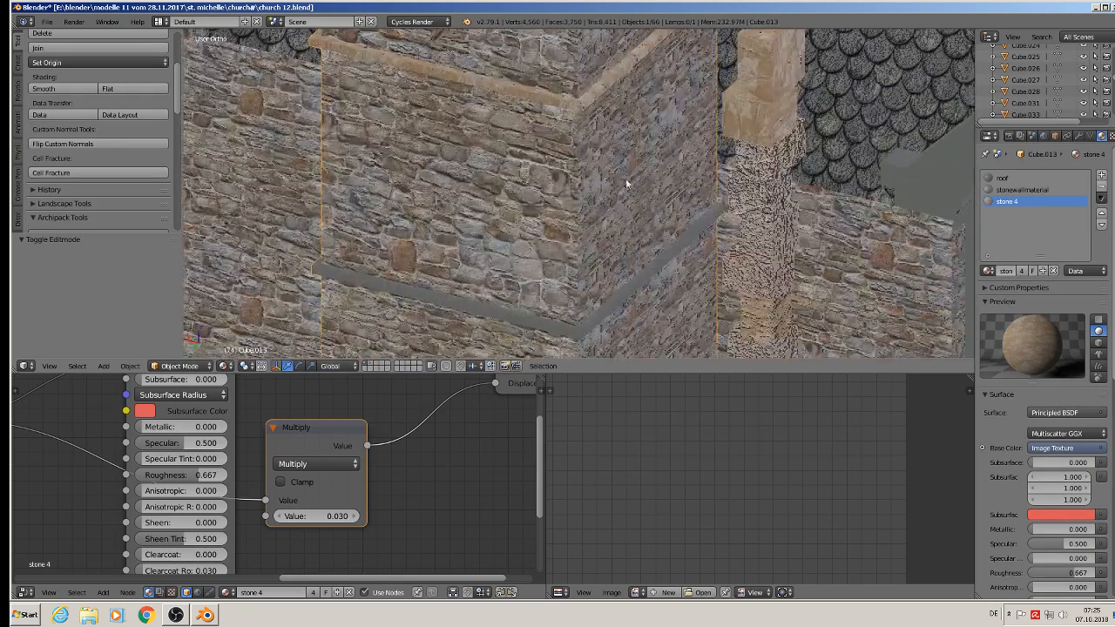
{"action": "scroll", "coordinate": [618, 286], "scroll_direction": "up", "scroll_amount": 4}
{"action": "key", "text": "Tab"}
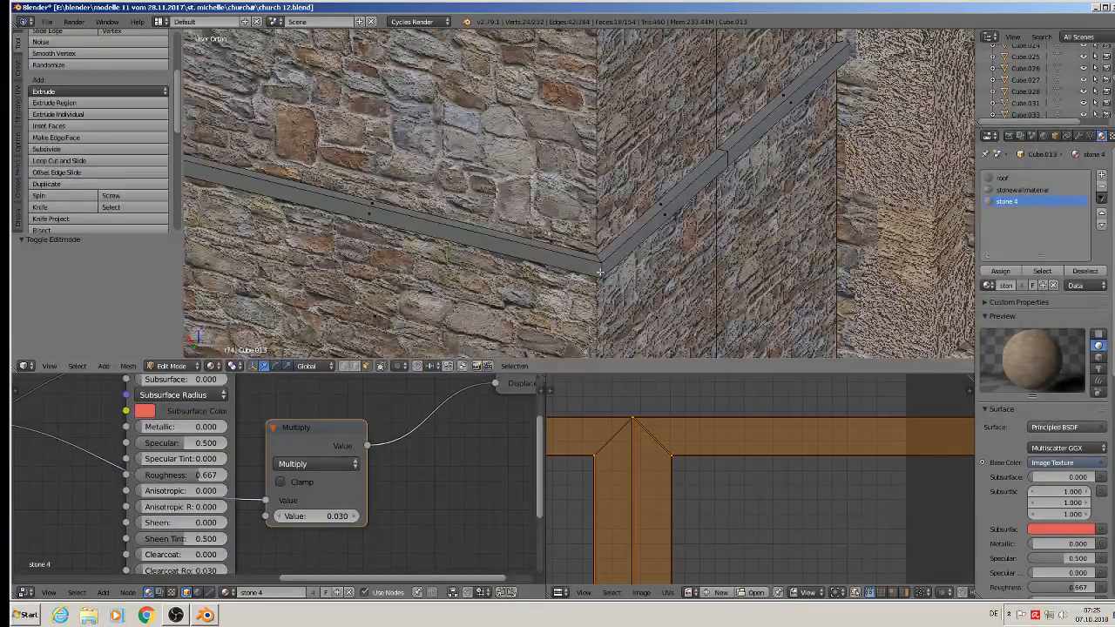
{"action": "key", "text": "a"}
{"action": "right_click", "coordinate": [600, 271], "text": "alt"}
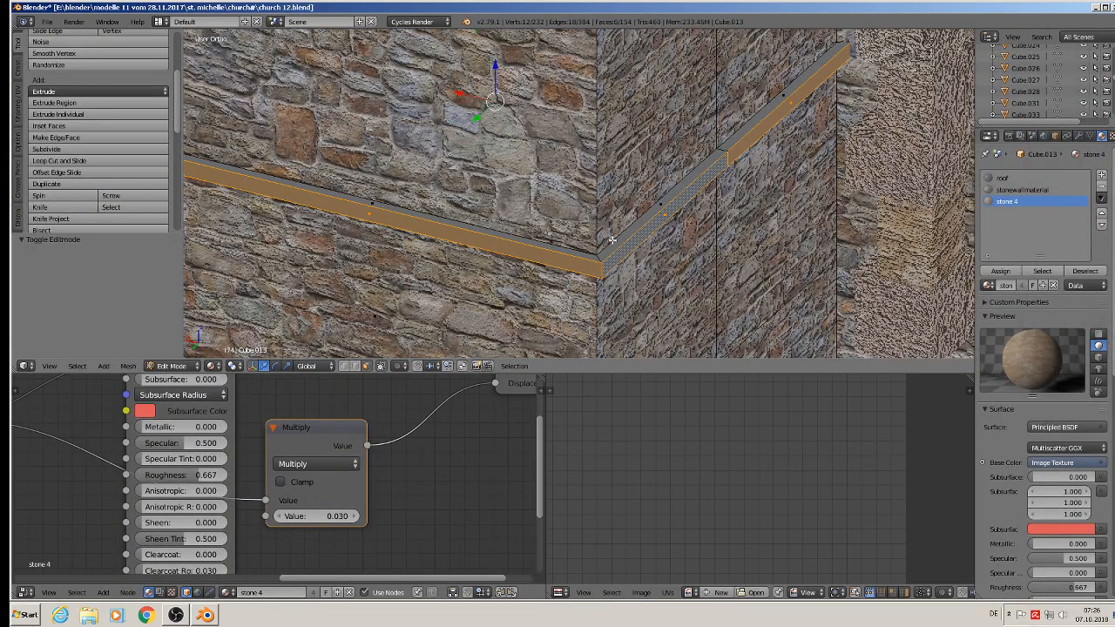
{"action": "key", "text": "ctrl+KP_Add"}
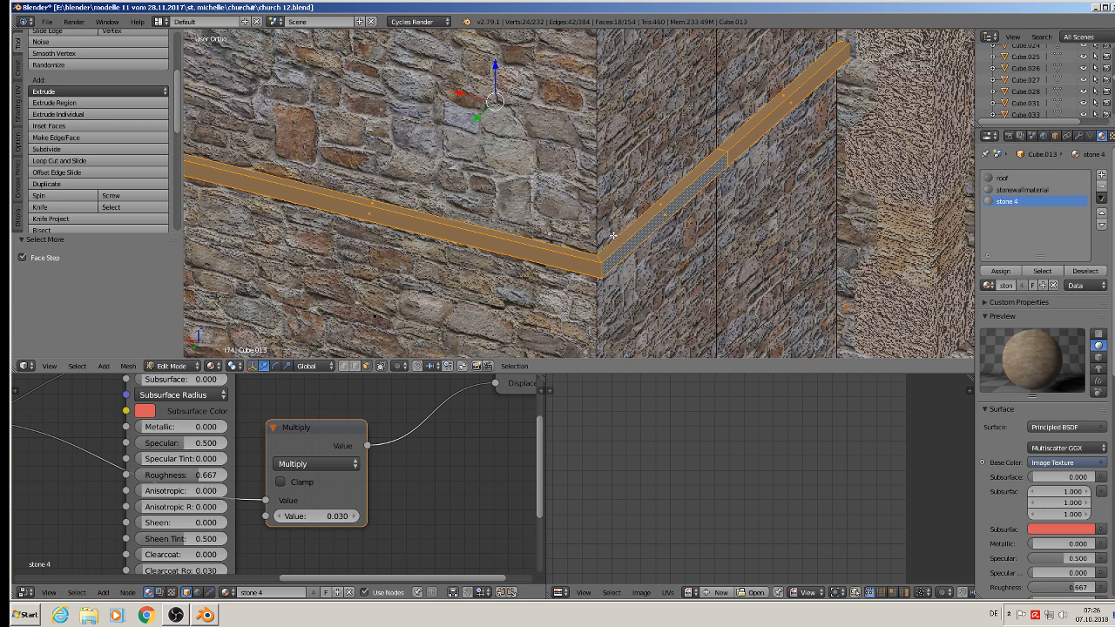
{"action": "key", "text": "u"}
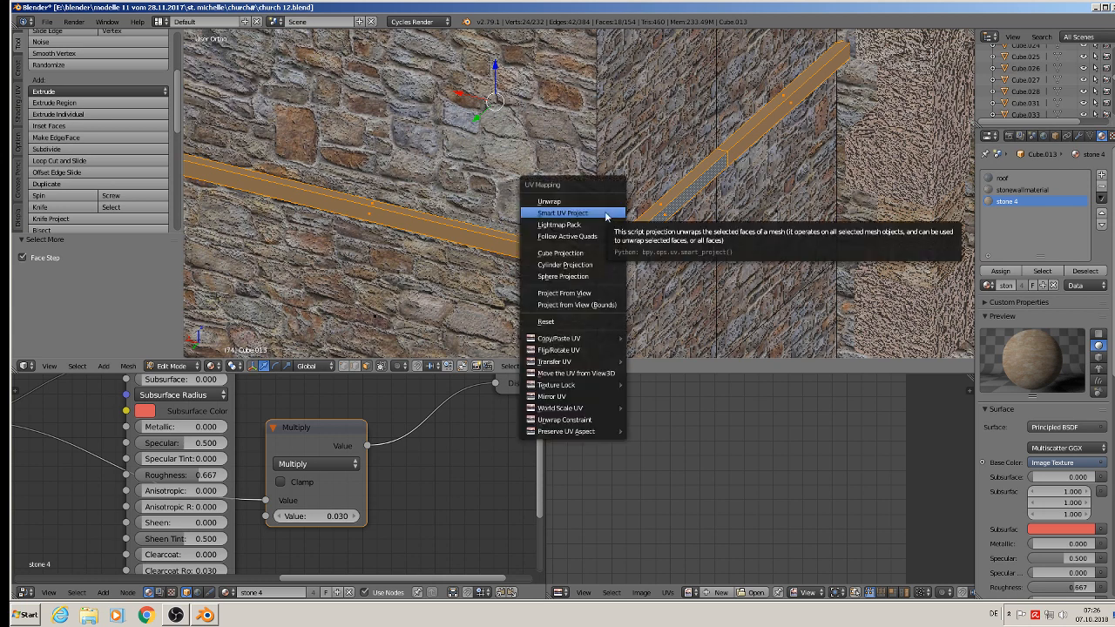
{"action": "left_click", "coordinate": [606, 215]}
{"action": "left_click", "coordinate": [588, 299]}
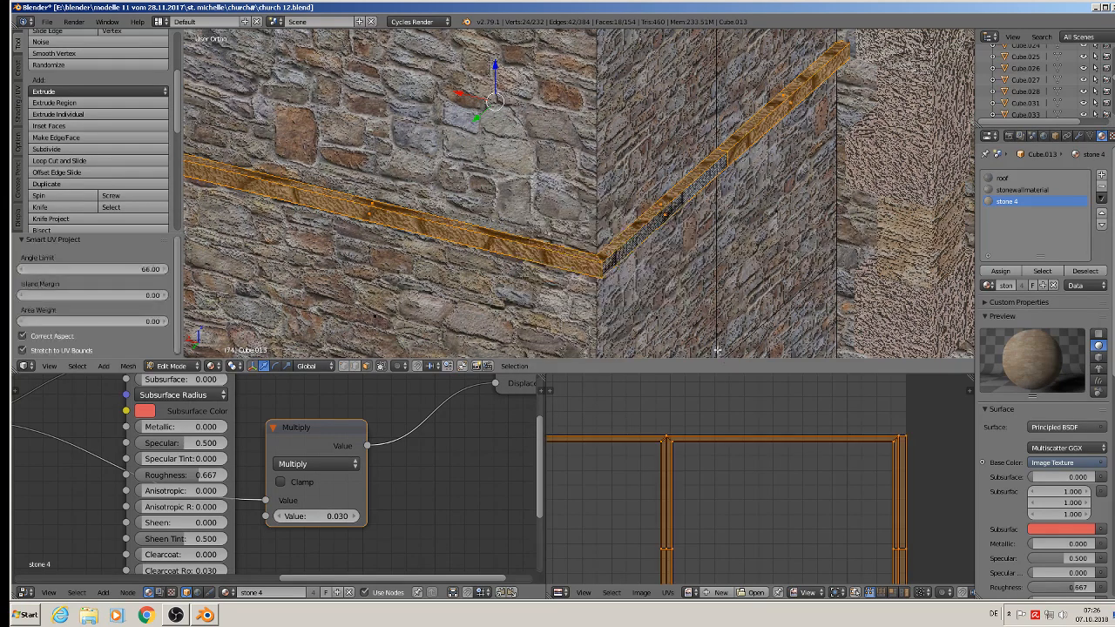
Assign stone 4 to the lower tower ledge, rotate its UV layout by 90 degrees and return to Object Mode.
{"action": "left_click", "coordinate": [999, 271]}
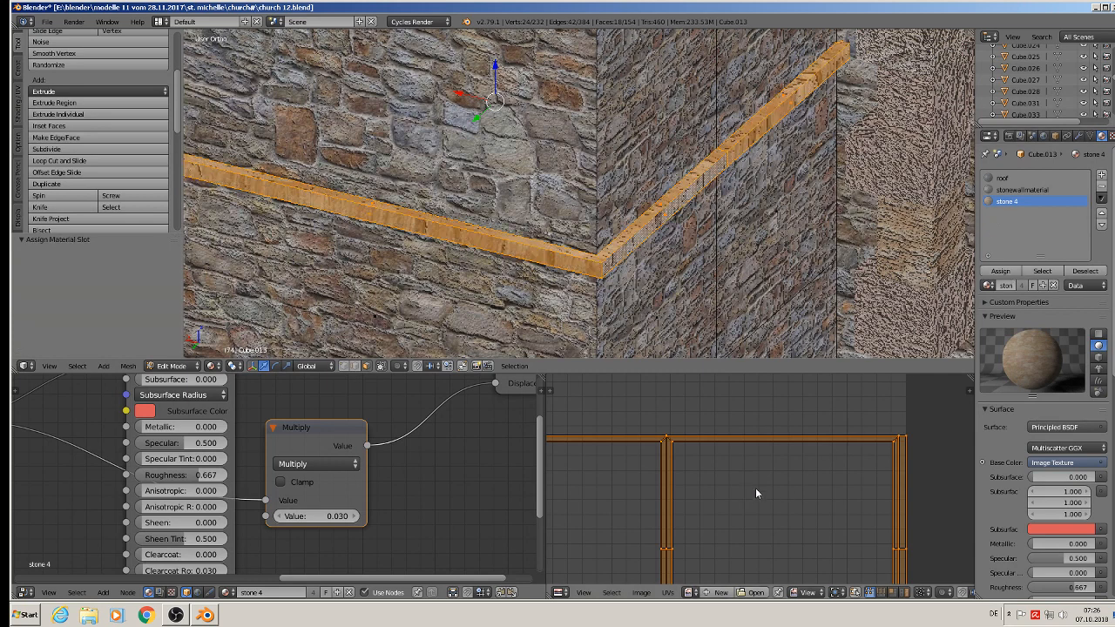
{"action": "type", "text": "r90"}
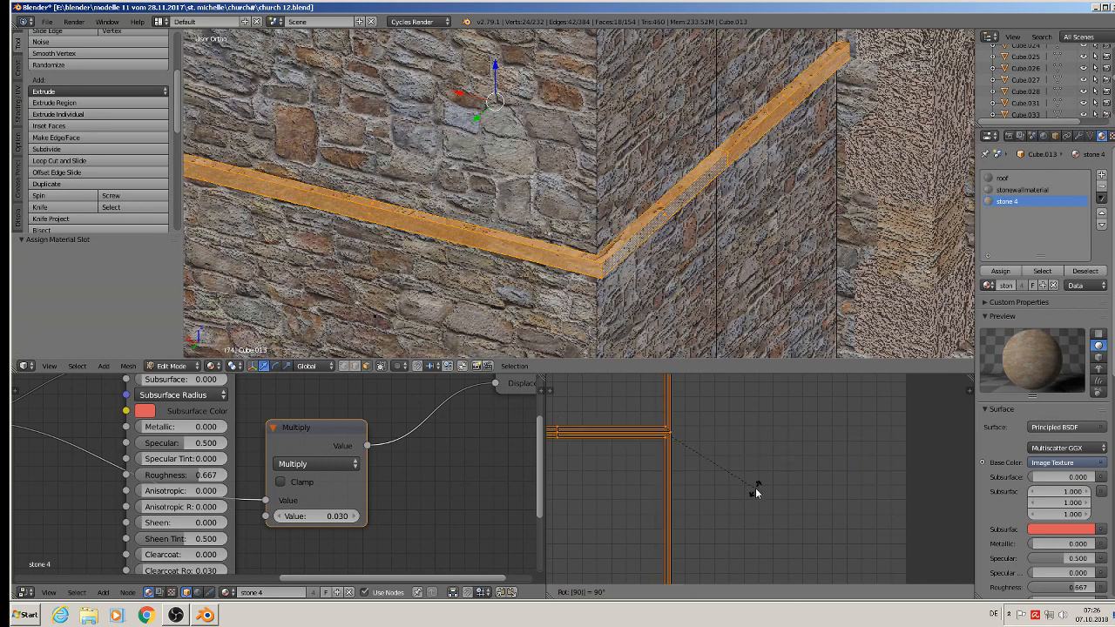
{"action": "key", "text": "Return"}
{"action": "key", "text": "Tab"}
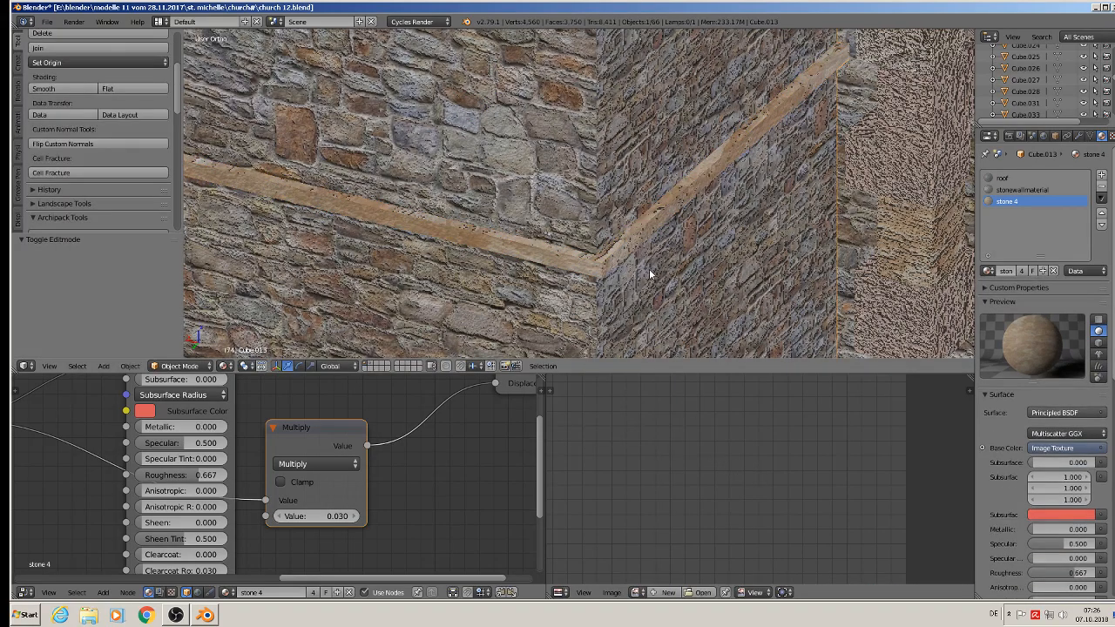
{"action": "scroll", "coordinate": [649, 274], "scroll_direction": "down", "scroll_amount": 5}
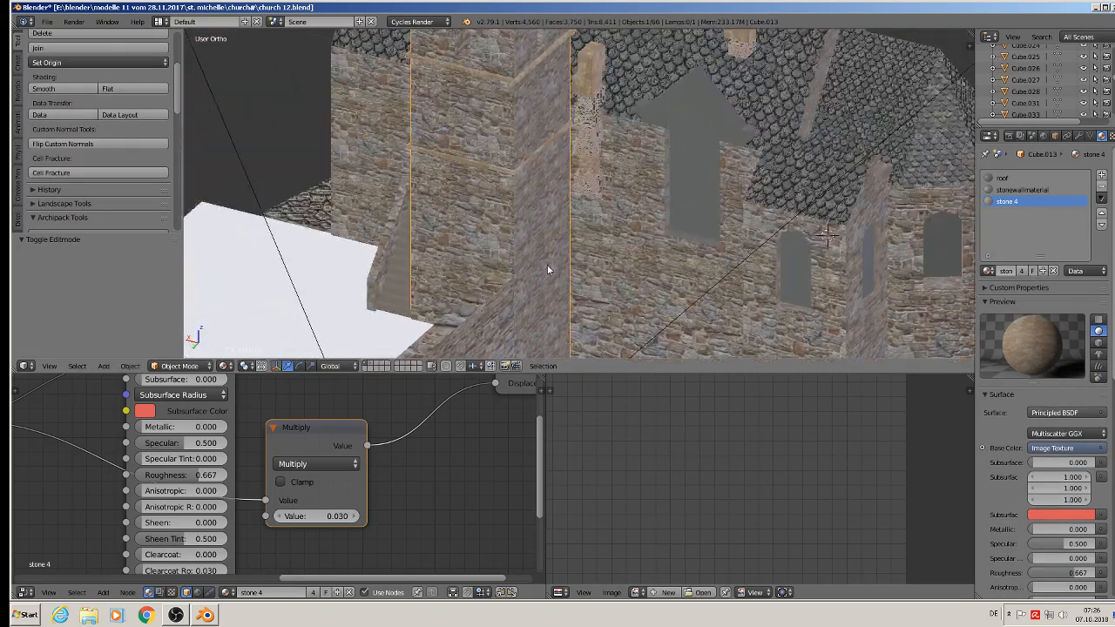
Select the gable faces above the nave's tall arched window and unwrap them with Smart UV Project at a 66 angle limit.
{"action": "middle_click_drag", "start_coordinate": [547, 270], "coordinate": [517, 158]}
{"action": "scroll", "coordinate": [587, 96], "scroll_direction": "up", "scroll_amount": 4}
{"action": "right_click", "coordinate": [581, 91]}
{"action": "key", "text": "Tab"}
{"action": "right_click", "coordinate": [528, 127]}
{"action": "middle_click_drag", "start_coordinate": [798, 318], "coordinate": [719, 147]}
{"action": "right_click", "coordinate": [601, 187], "text": "alt+shift"}
{"action": "right_click", "coordinate": [536, 137], "text": "shift"}
{"action": "right_click", "coordinate": [536, 138], "text": "shift"}
{"action": "right_click", "coordinate": [514, 141], "text": "shift"}
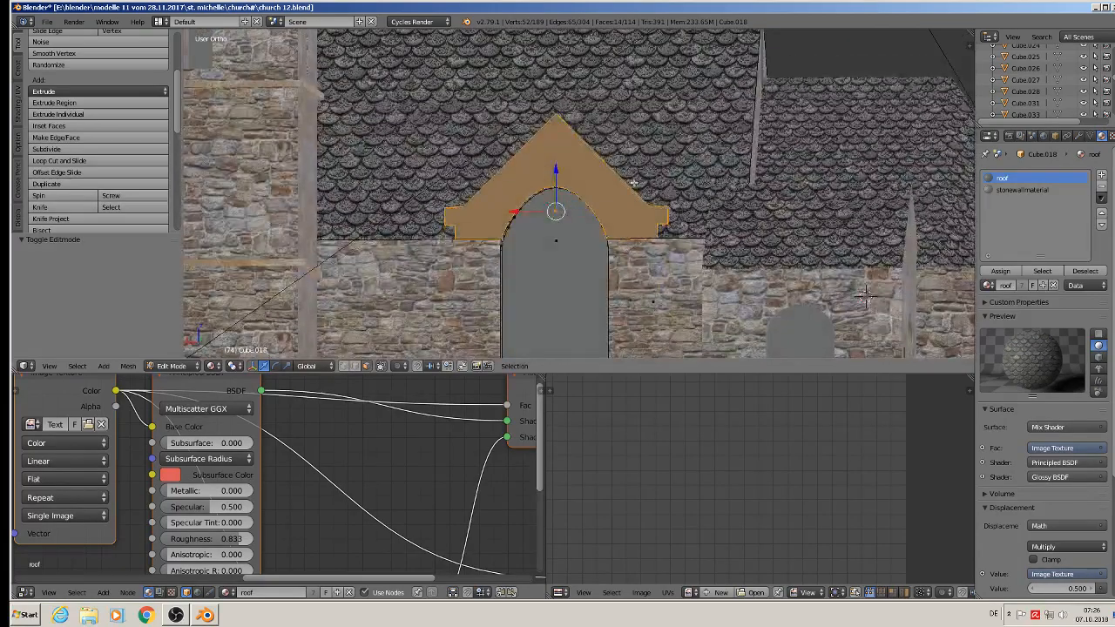
{"action": "key", "text": "u"}
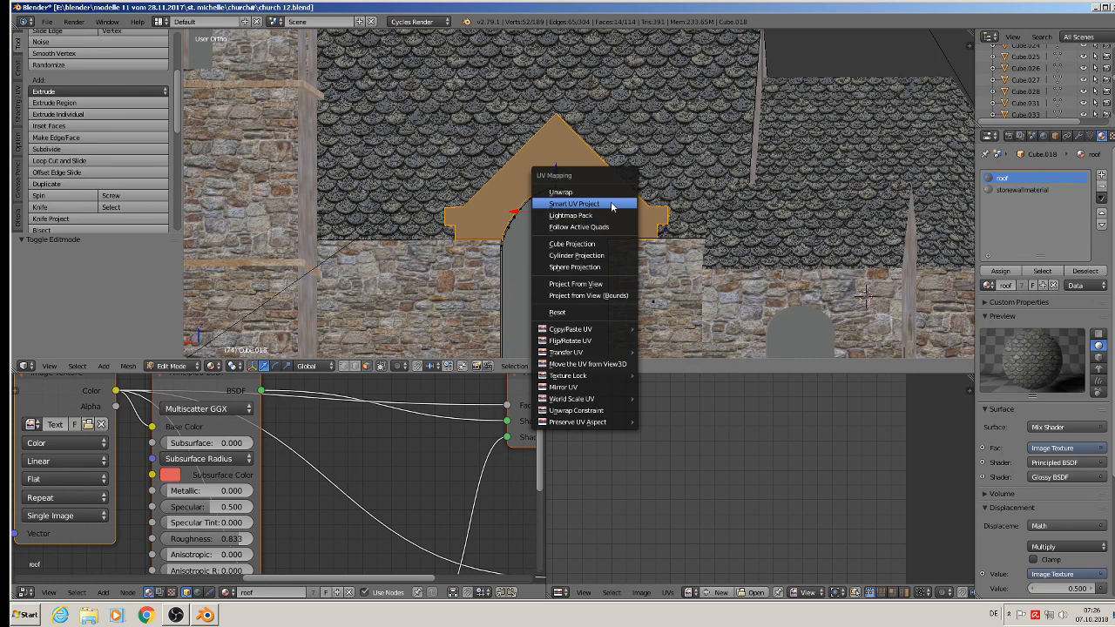
{"action": "left_click", "coordinate": [613, 204]}
{"action": "left_click", "coordinate": [599, 291]}
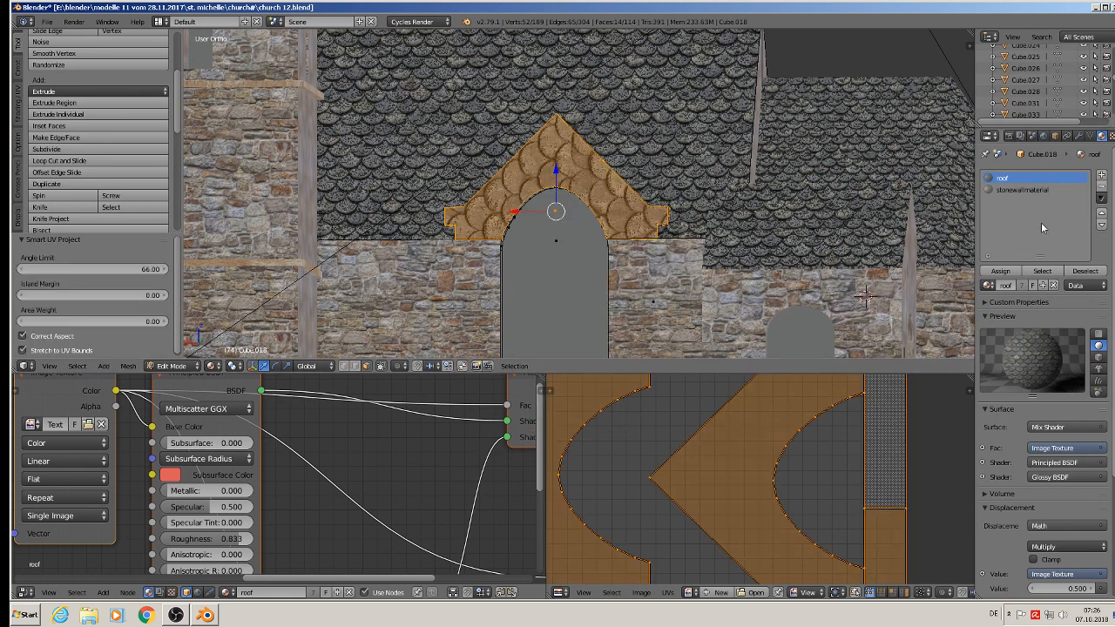
Add a third material slot to the gable object, choose the stone 4 material and assign it to the selected gable faces.
{"action": "left_click", "coordinate": [1101, 176]}
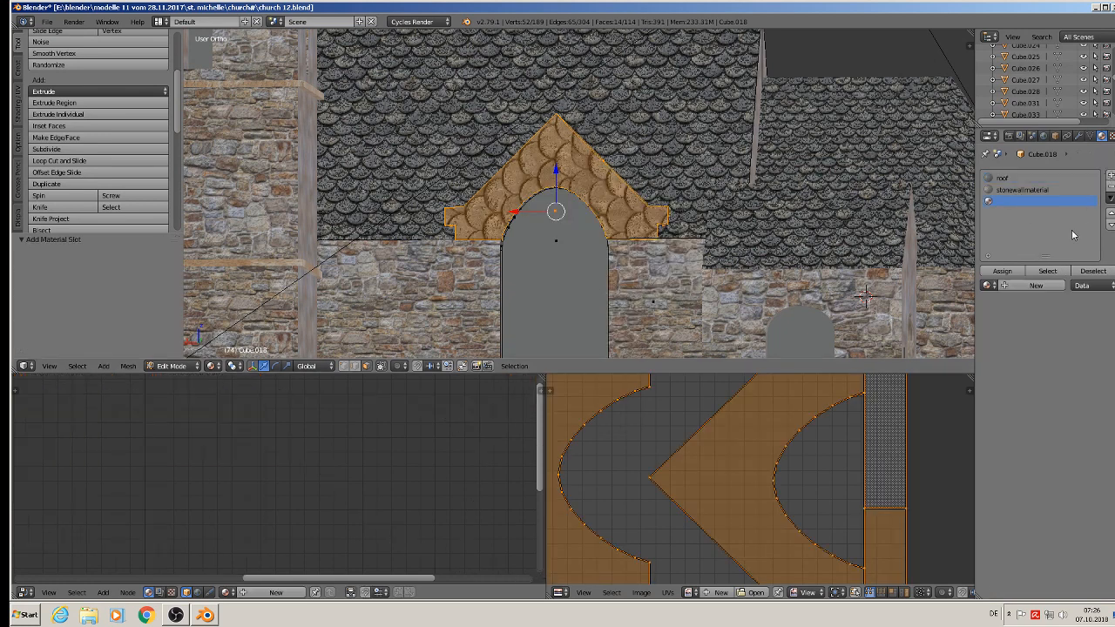
{"action": "left_click", "coordinate": [989, 285]}
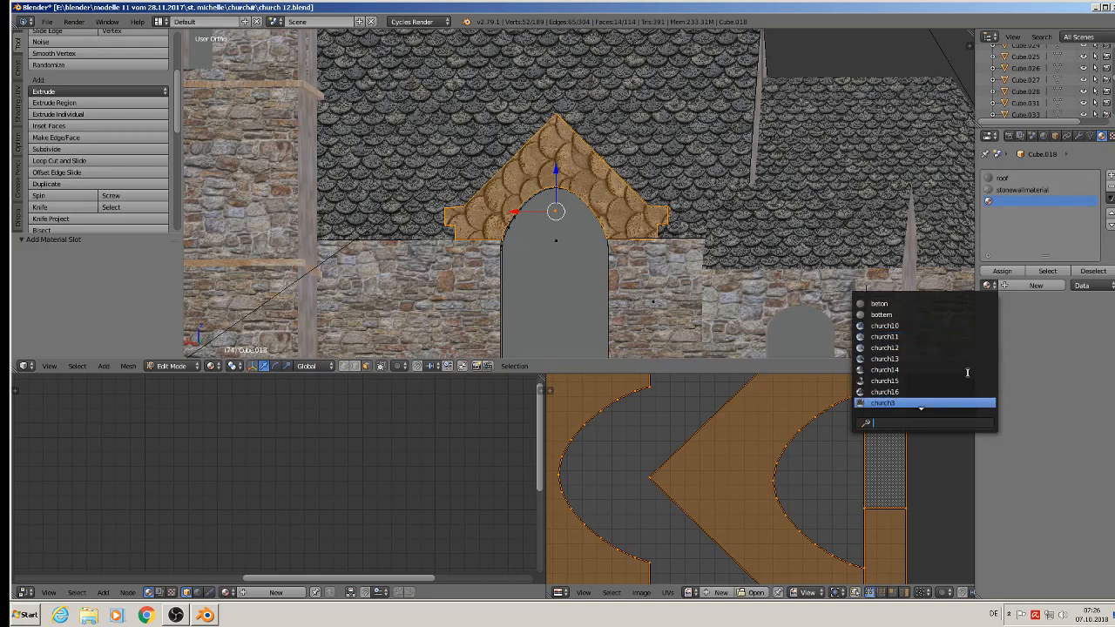
{"action": "scroll", "coordinate": [966, 373], "scroll_direction": "down", "scroll_amount": 5}
{"action": "left_click", "coordinate": [938, 350]}
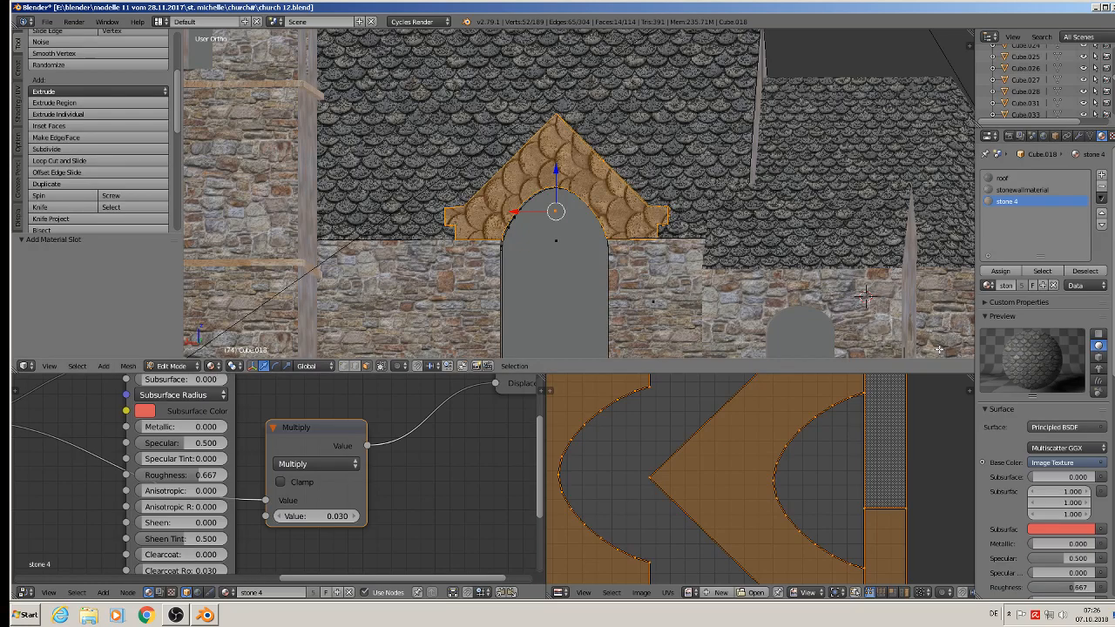
{"action": "left_click", "coordinate": [999, 271]}
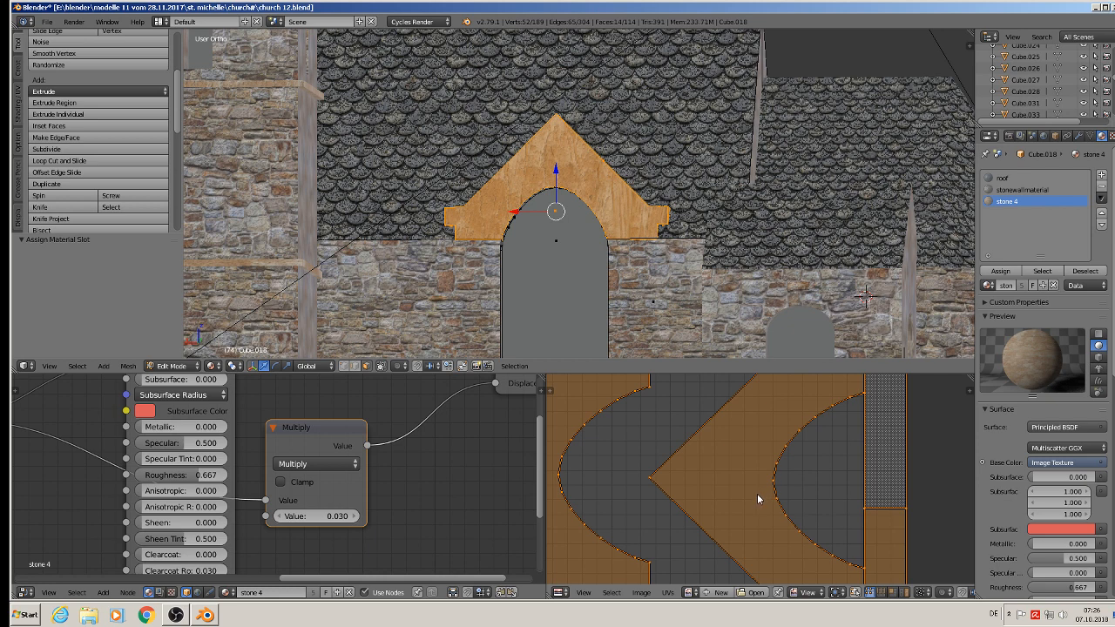
Rotate the gable's UV islands by 90° and scale them up for a finer stone texture, finishing in Object Mode.
{"action": "type", "text": "r90"}
{"action": "key", "text": "Return"}
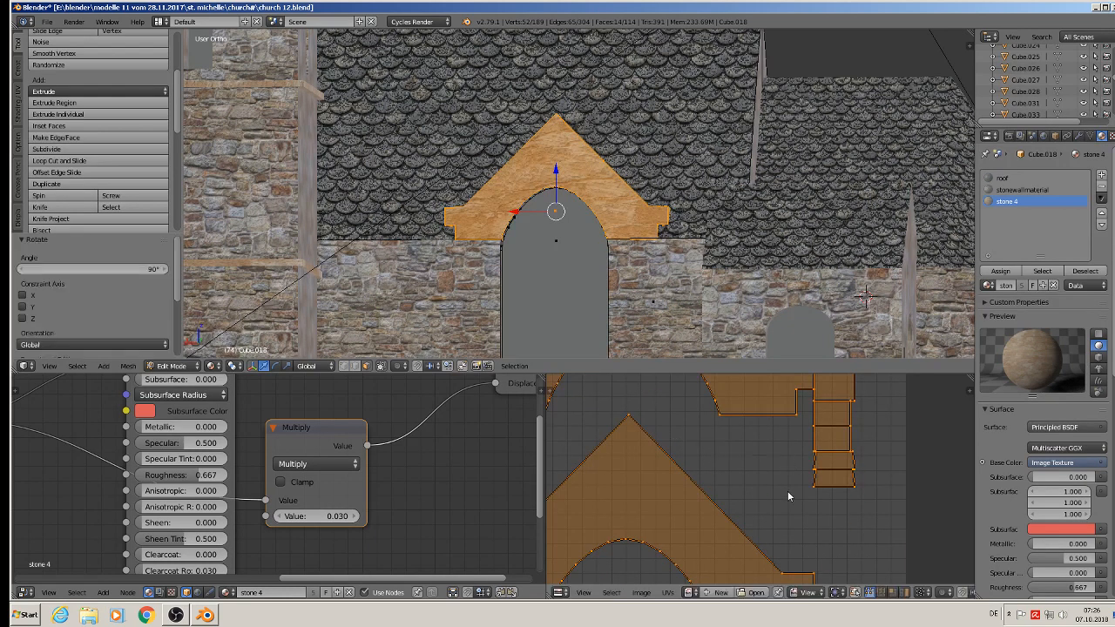
{"action": "key", "text": "s"}
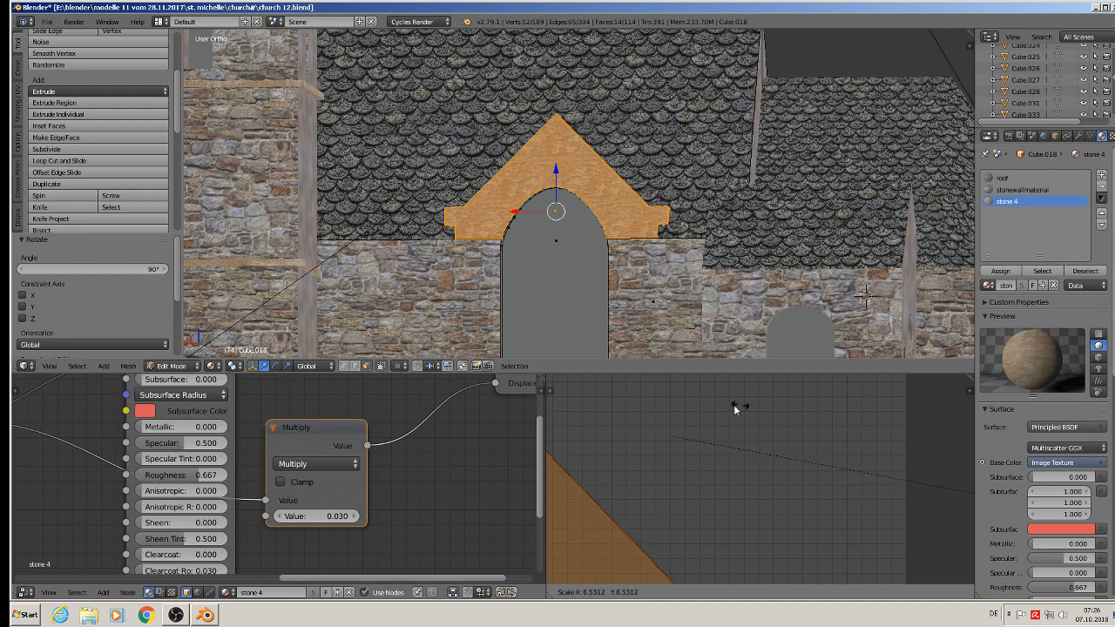
{"action": "left_click", "coordinate": [647, 432]}
{"action": "key", "text": "Tab"}
{"action": "scroll", "coordinate": [633, 240], "scroll_direction": "down", "scroll_amount": 4}
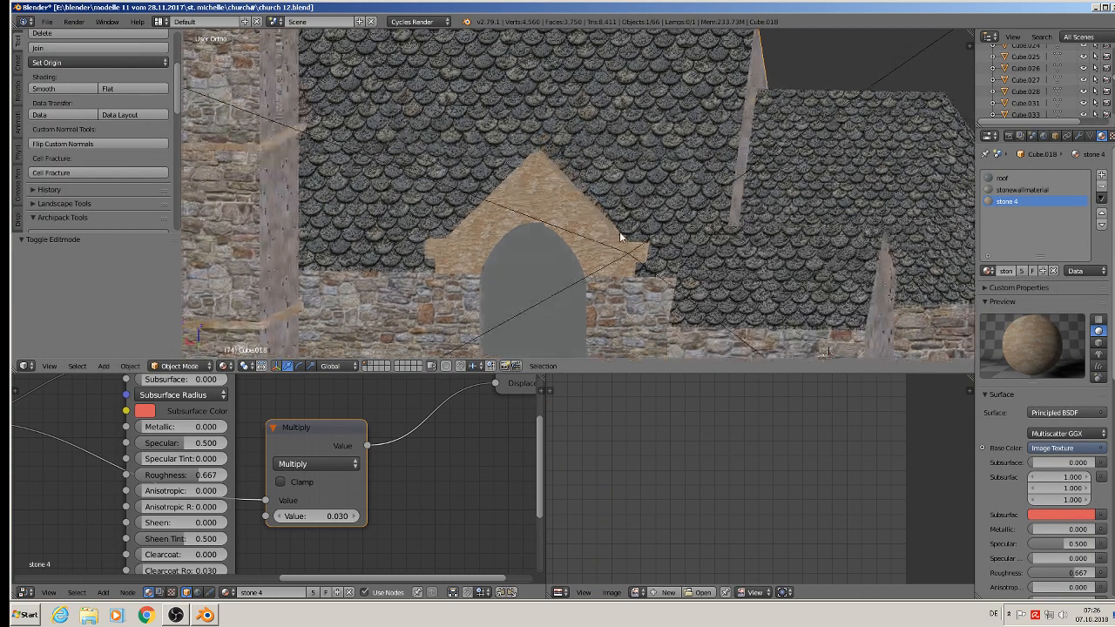
Deselect everything and save the church 12.blend file.
{"action": "middle_click_drag", "start_coordinate": [662, 272], "coordinate": [523, 150]}
{"action": "key", "text": "a"}
{"action": "scroll", "coordinate": [679, 174], "scroll_direction": "down", "scroll_amount": 4}
{"action": "scroll", "coordinate": [592, 196], "scroll_direction": "down", "scroll_amount": 3}
{"action": "scroll", "coordinate": [587, 197], "scroll_direction": "up", "scroll_amount": 1}
{"action": "left_click", "coordinate": [47, 21]}
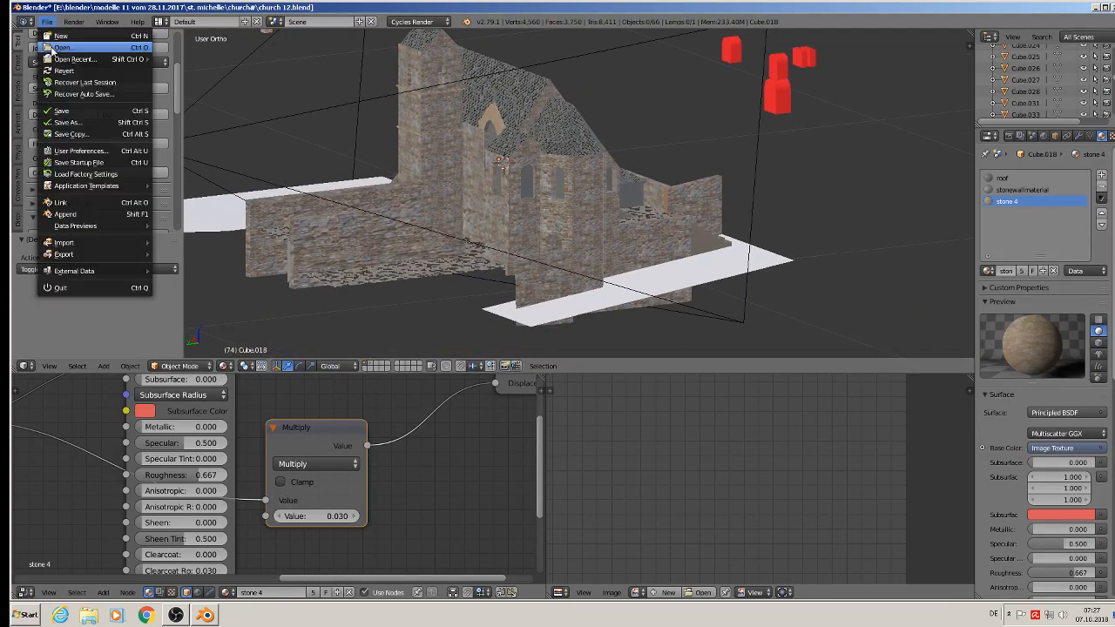
{"action": "left_click", "coordinate": [57, 111]}
Unwrap all faces of the white ground plane beside the church stairs using Project From View in the top view.
{"action": "middle_click_drag", "start_coordinate": [803, 232], "coordinate": [652, 192]}
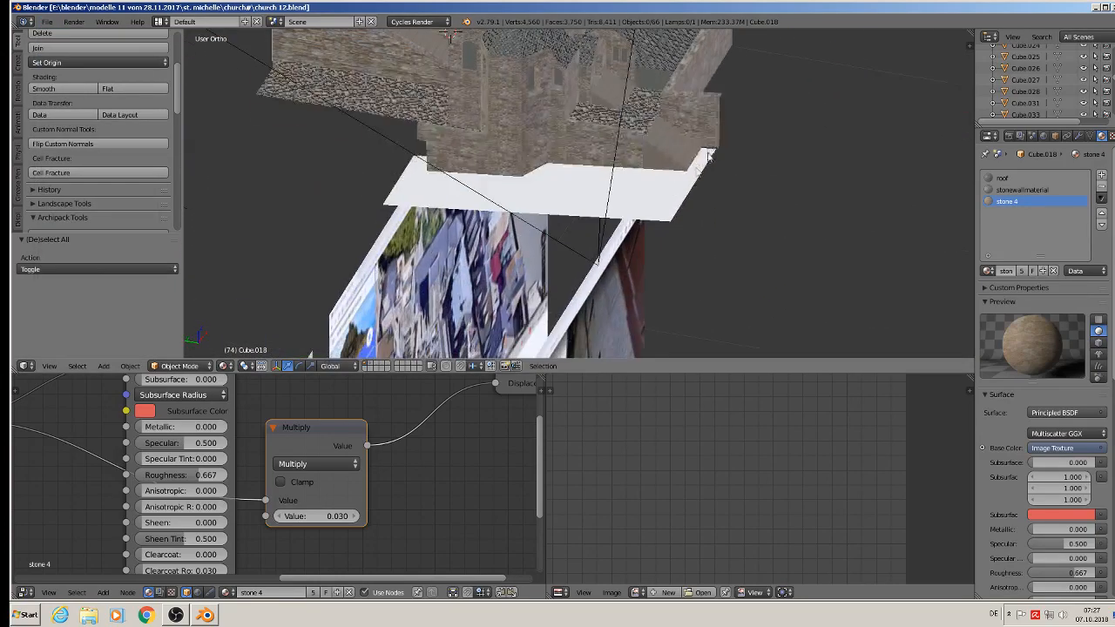
{"action": "right_click", "coordinate": [648, 197]}
{"action": "key", "text": "Tab"}
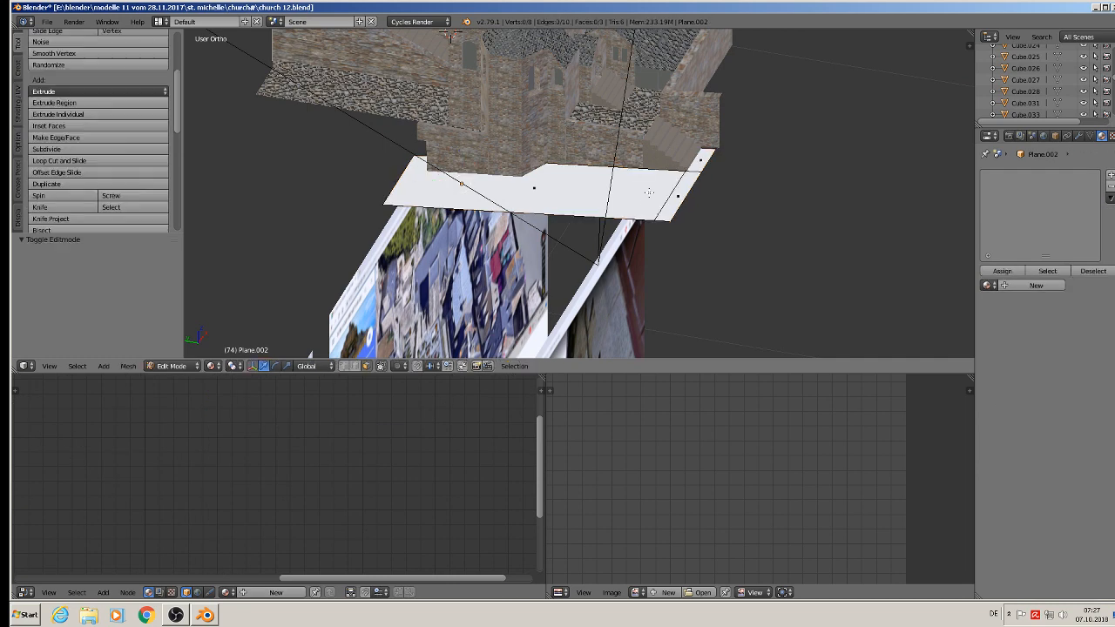
{"action": "key", "text": "KP_1"}
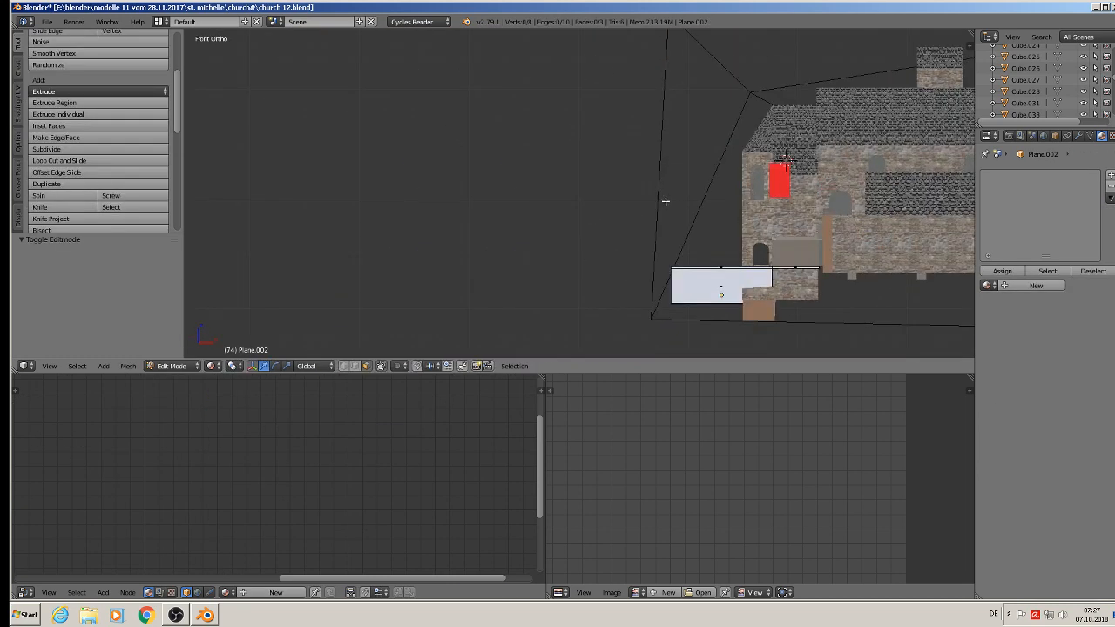
{"action": "key", "text": "KP_4"}
{"action": "key", "text": "KP_7"}
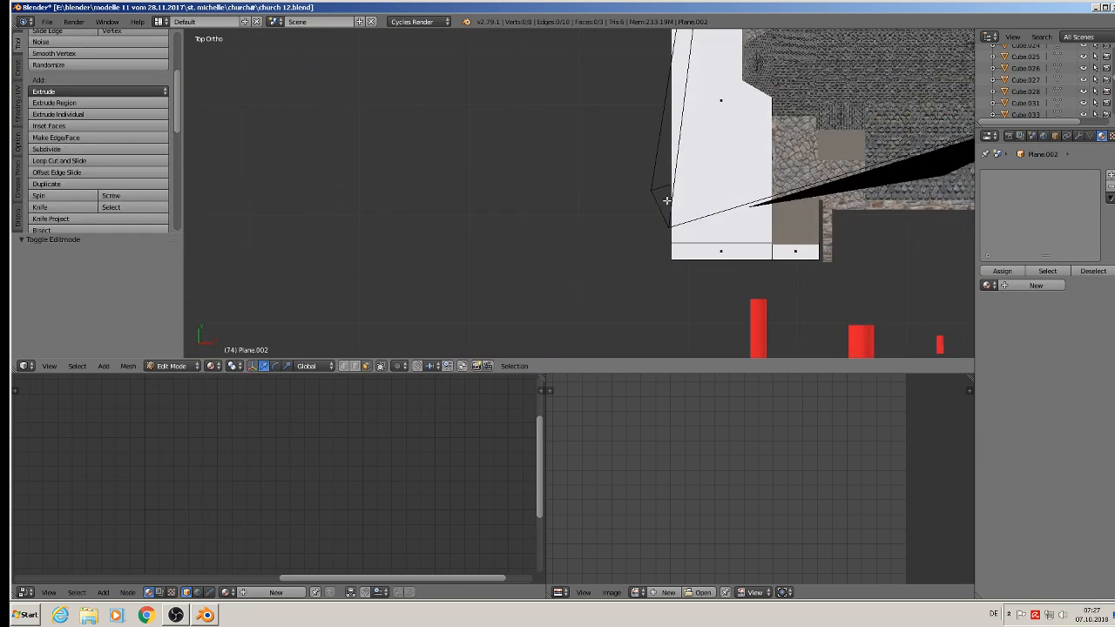
{"action": "right_click", "coordinate": [710, 136]}
{"action": "key", "text": "a"}
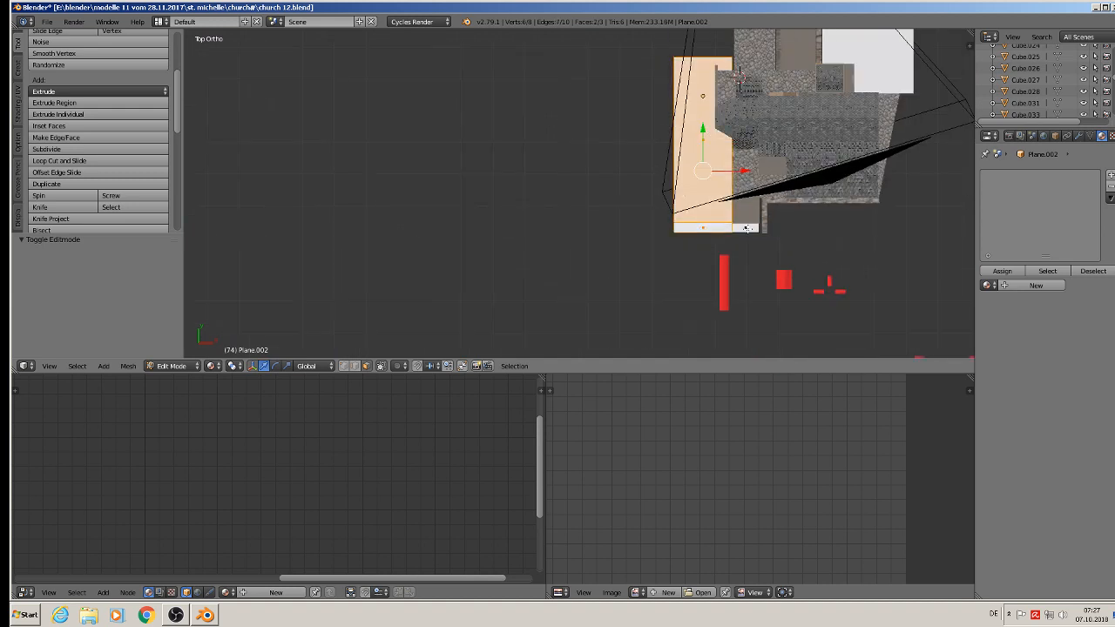
{"action": "key", "text": "u"}
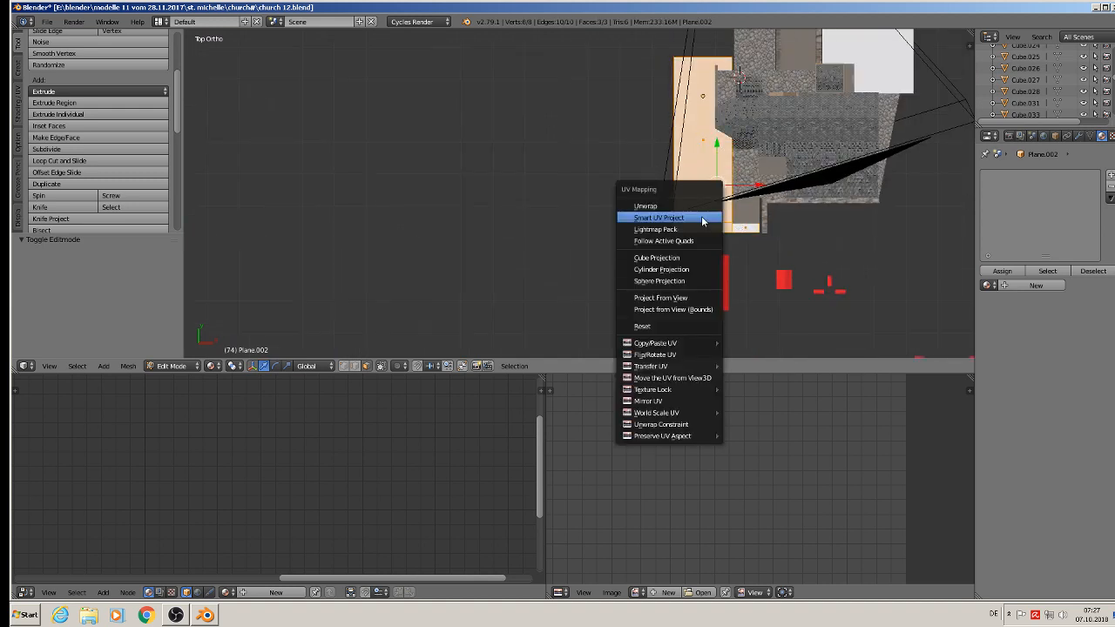
{"action": "left_click", "coordinate": [694, 294]}
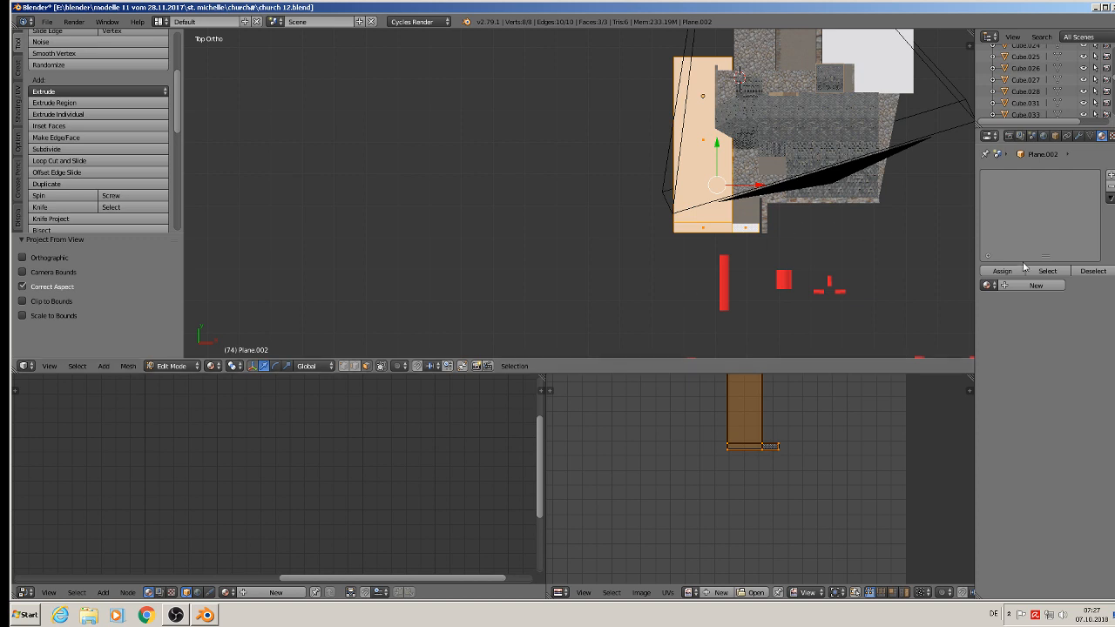
Create a new material on the ground plane and name it street.
{"action": "left_click", "coordinate": [1036, 285]}
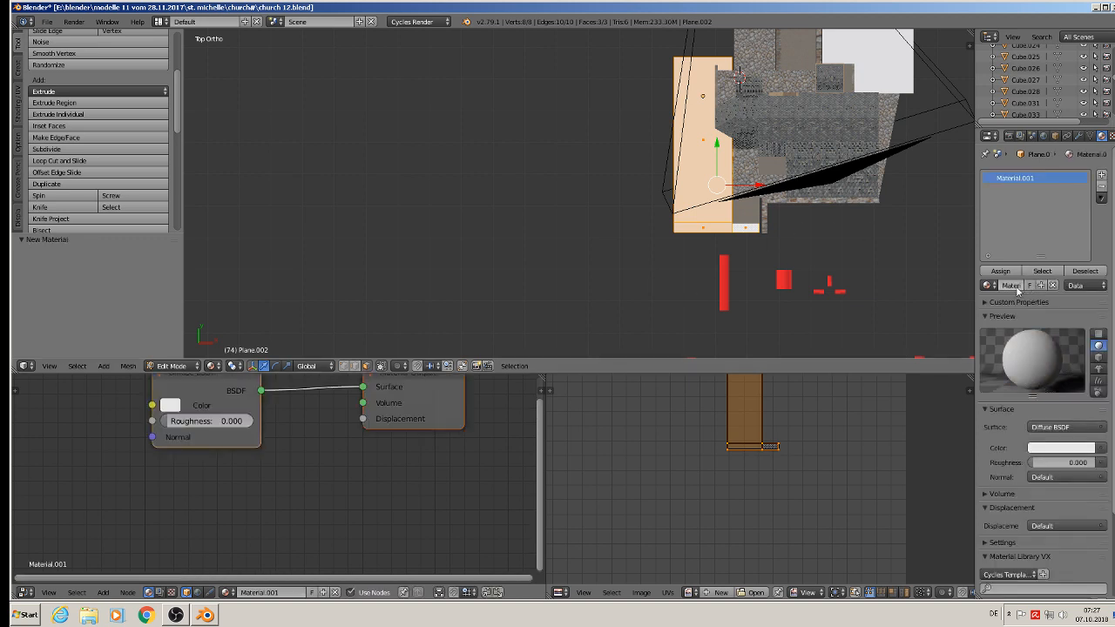
{"action": "left_click", "coordinate": [1013, 286]}
{"action": "key", "text": "ctrl+a"}
{"action": "type", "text": "street"}
{"action": "key", "text": "Return"}
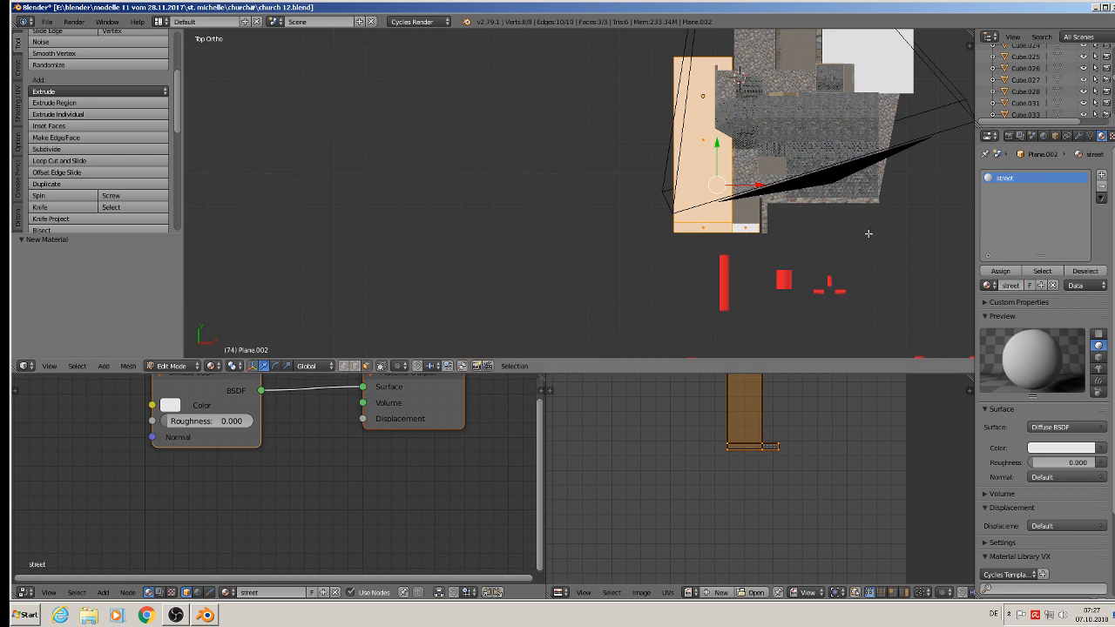
Replace the street material's default nodes with the copied image-texture and mix-shader node setup.
{"action": "middle_click_drag", "start_coordinate": [563, 290], "coordinate": [505, 226]}
{"action": "scroll", "coordinate": [375, 454], "scroll_direction": "down", "scroll_amount": 3}
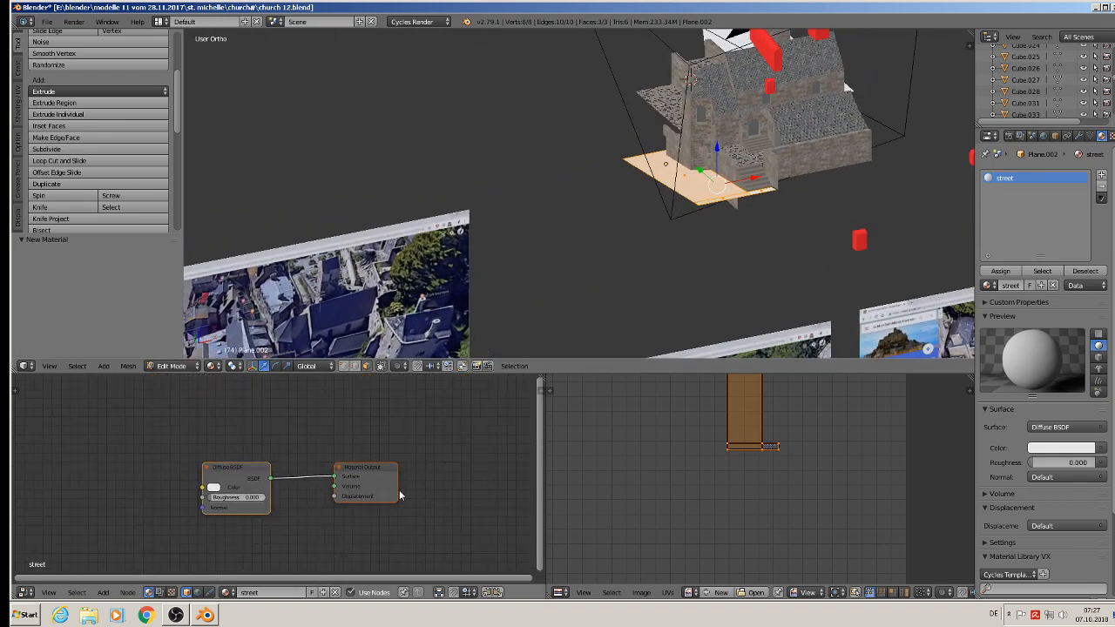
{"action": "key", "text": "a"}
{"action": "key", "text": "a"}
{"action": "key", "text": "x"}
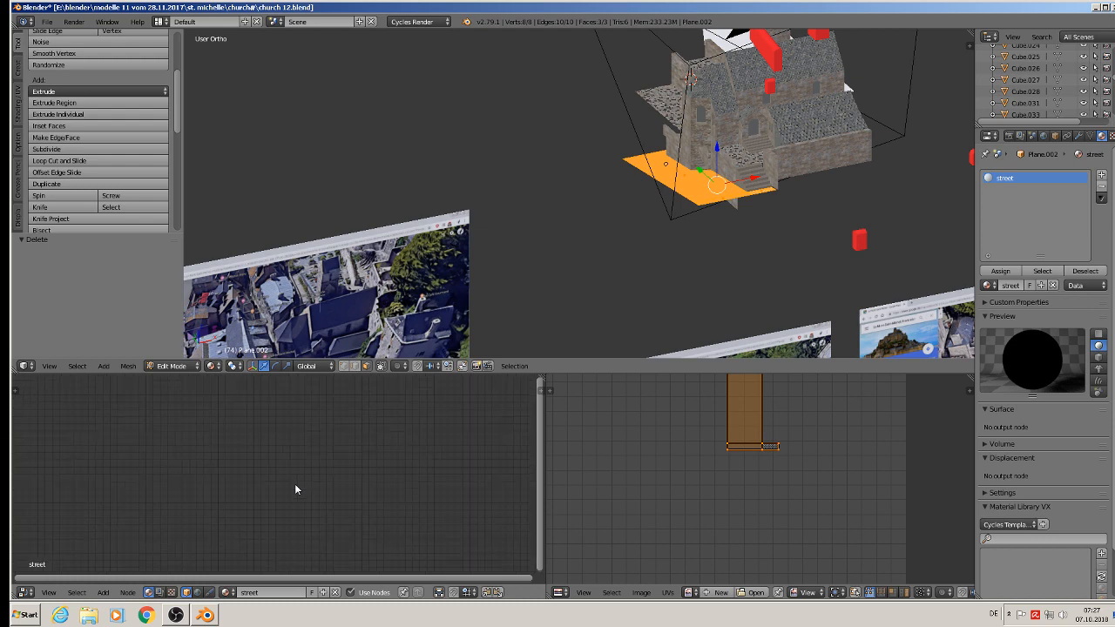
{"action": "key", "text": "ctrl+v"}
{"action": "key", "text": "Home"}
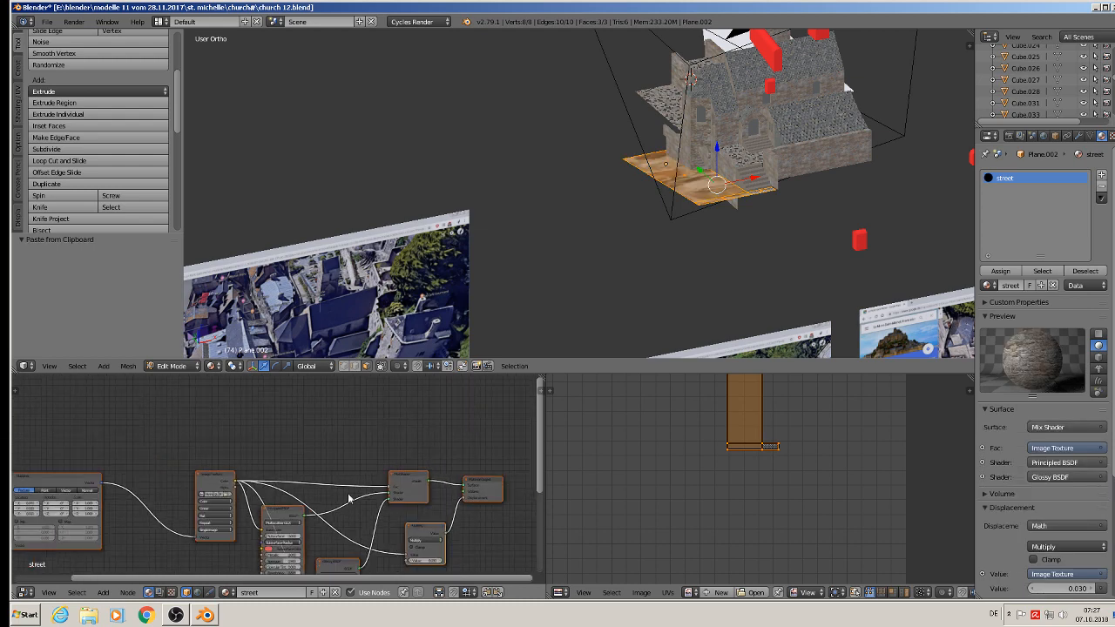
Load FloorStreets0072_1_S.jpg from the textur folder into the street material's Image Texture node.
{"action": "scroll", "coordinate": [369, 425], "scroll_direction": "up", "scroll_amount": 4}
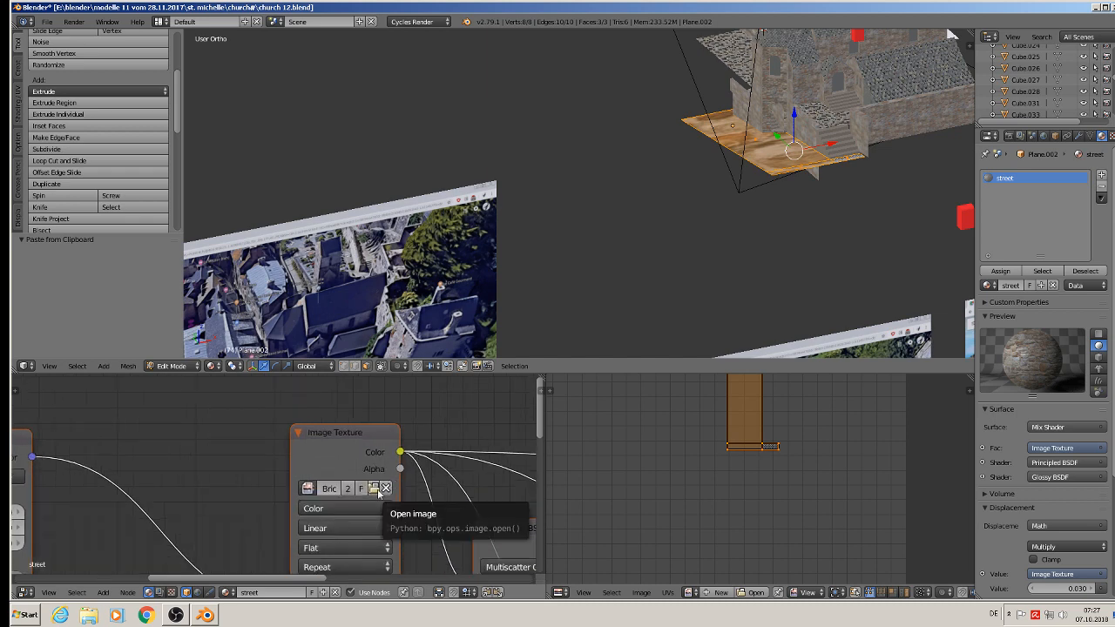
{"action": "left_click", "coordinate": [377, 486]}
{"action": "left_click", "coordinate": [209, 37]}
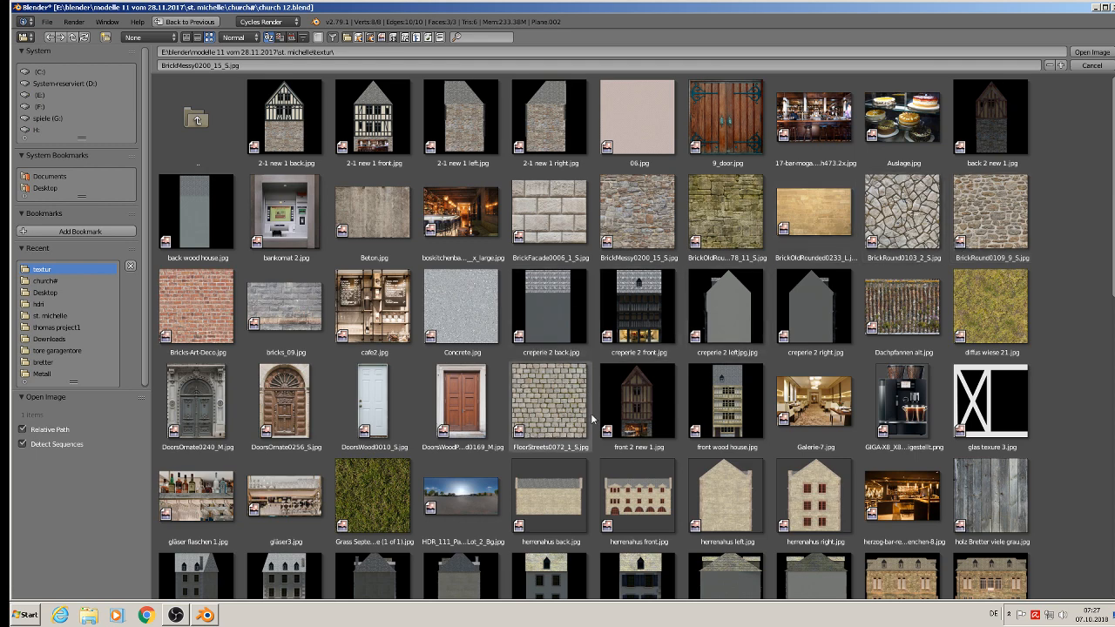
{"action": "double_click", "coordinate": [558, 401]}
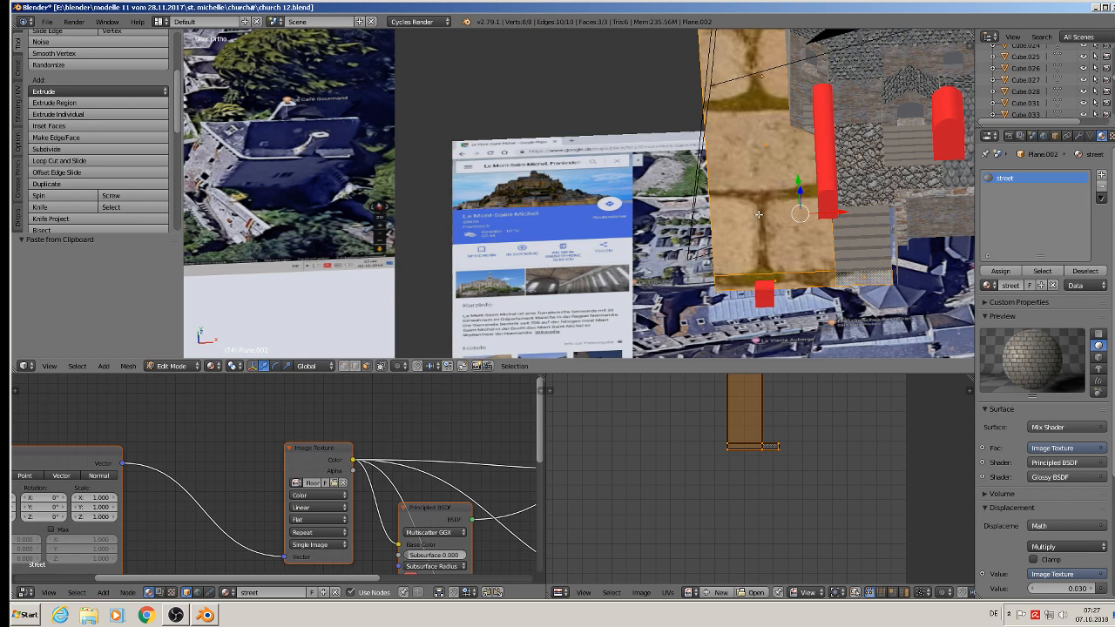
Scale up the street plane's UVs so the paving stones look small, finishing in Object Mode.
{"action": "middle_click_drag", "start_coordinate": [759, 214], "coordinate": [706, 199]}
{"action": "key", "text": "s"}
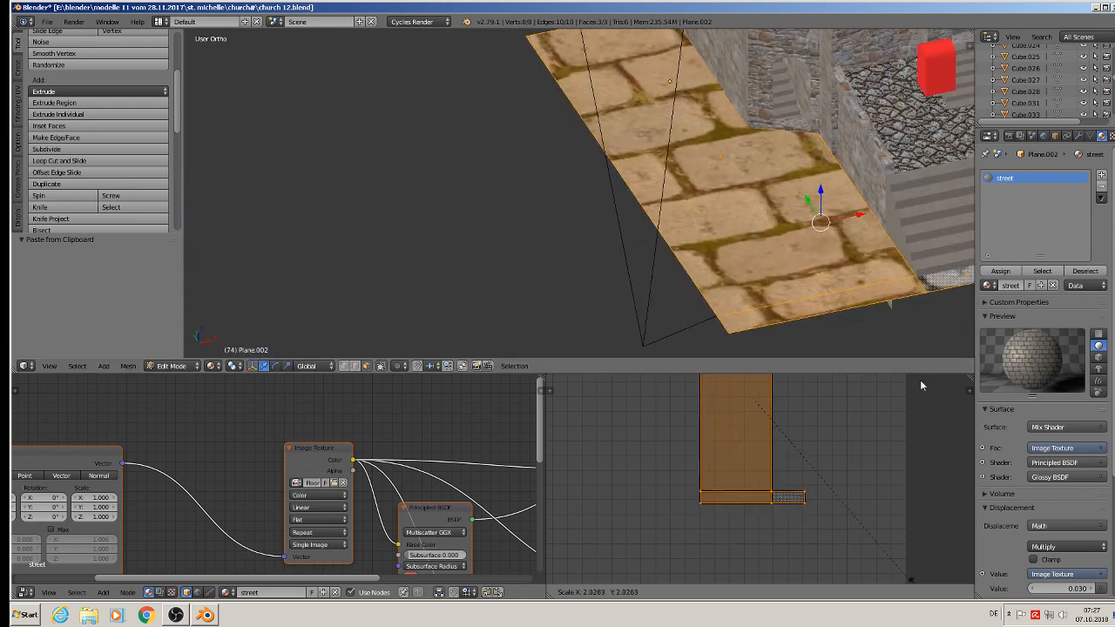
{"action": "left_click", "coordinate": [579, 454]}
{"action": "key", "text": "Tab"}
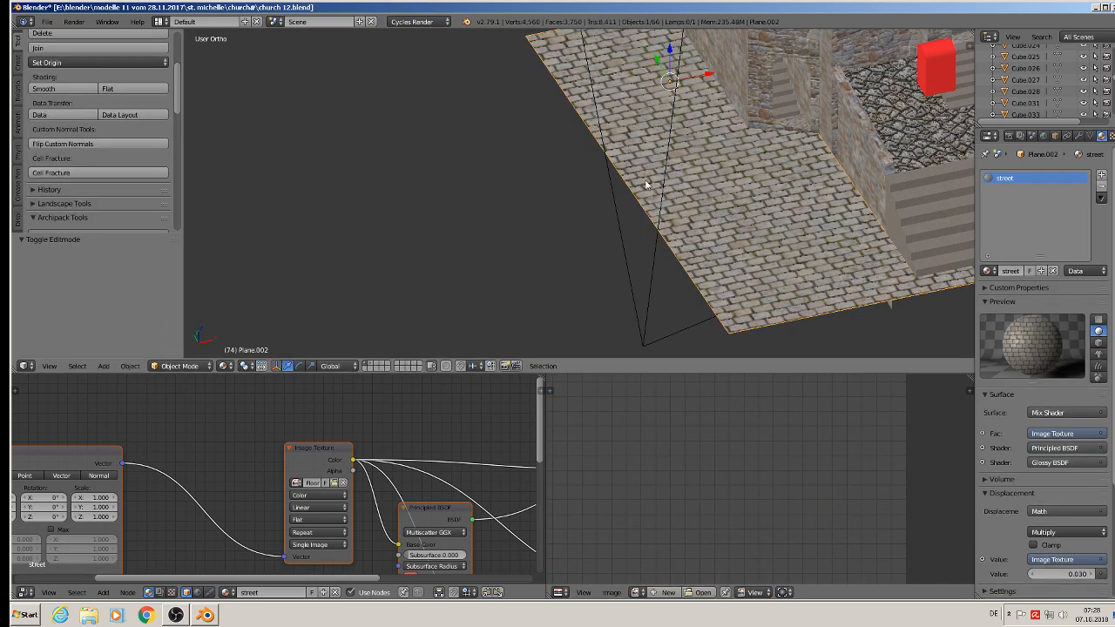
Deselect the street plane and save the blend file.
{"action": "middle_click_drag", "start_coordinate": [601, 227], "coordinate": [502, 153]}
{"action": "key", "text": "a"}
{"action": "left_click", "coordinate": [47, 21]}
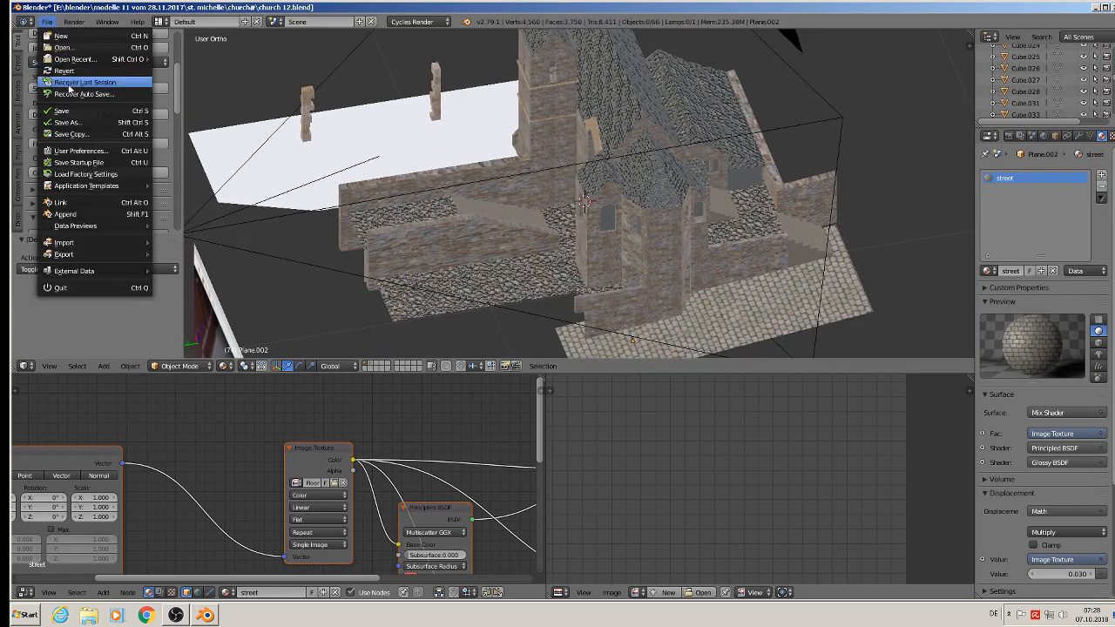
{"action": "left_click", "coordinate": [61, 111]}
Unwrap both faces of the large white ground plane behind the church using Project From View in the top view.
{"action": "scroll", "coordinate": [374, 145], "scroll_direction": "up", "scroll_amount": 1}
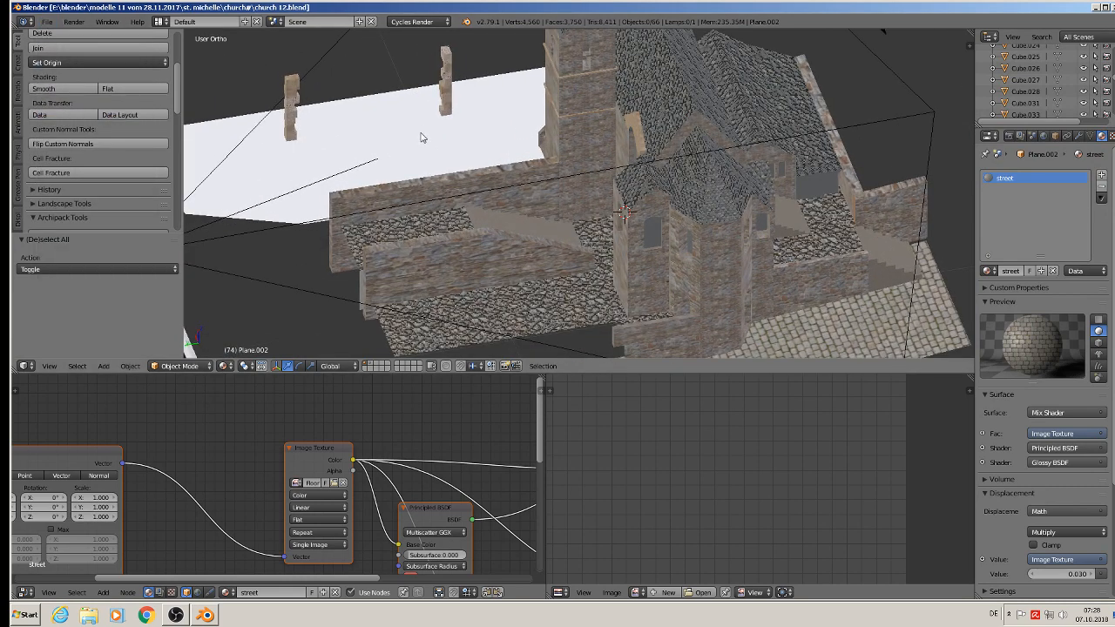
{"action": "scroll", "coordinate": [421, 138], "scroll_direction": "up", "scroll_amount": 2}
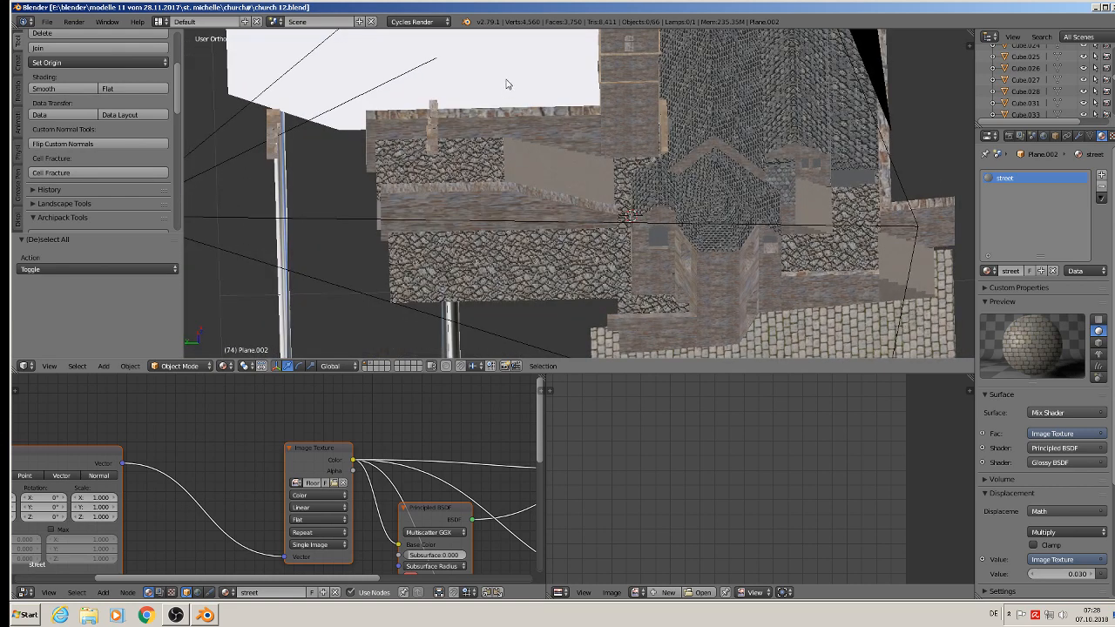
{"action": "middle_click_drag", "start_coordinate": [508, 84], "coordinate": [485, 76]}
{"action": "scroll", "coordinate": [493, 83], "scroll_direction": "down", "scroll_amount": 3}
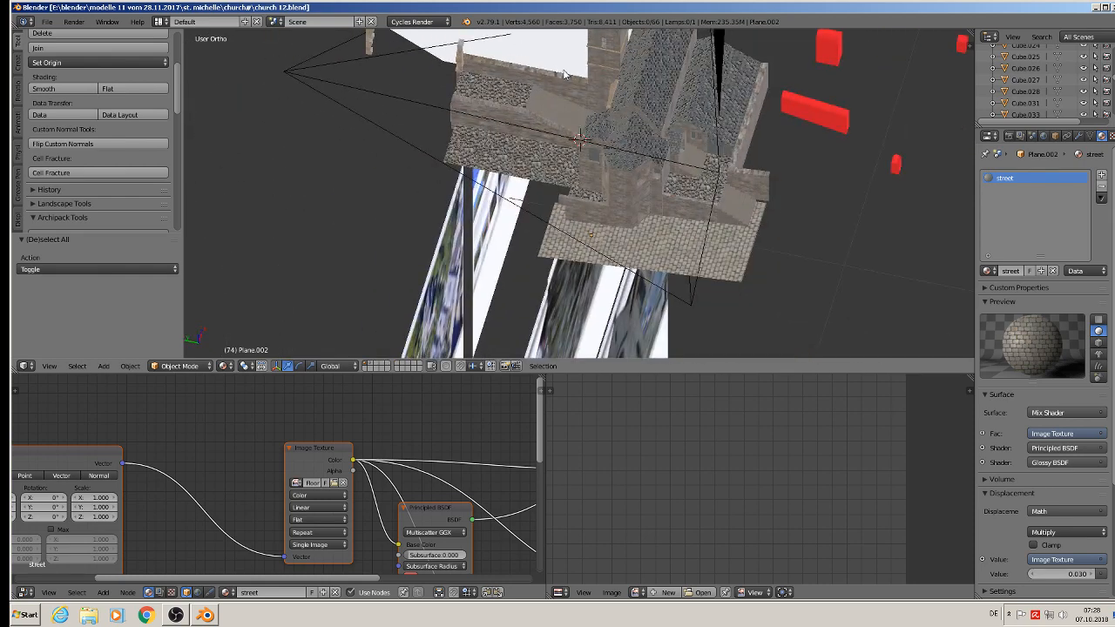
{"action": "middle_click_drag", "start_coordinate": [658, 108], "coordinate": [793, 357]}
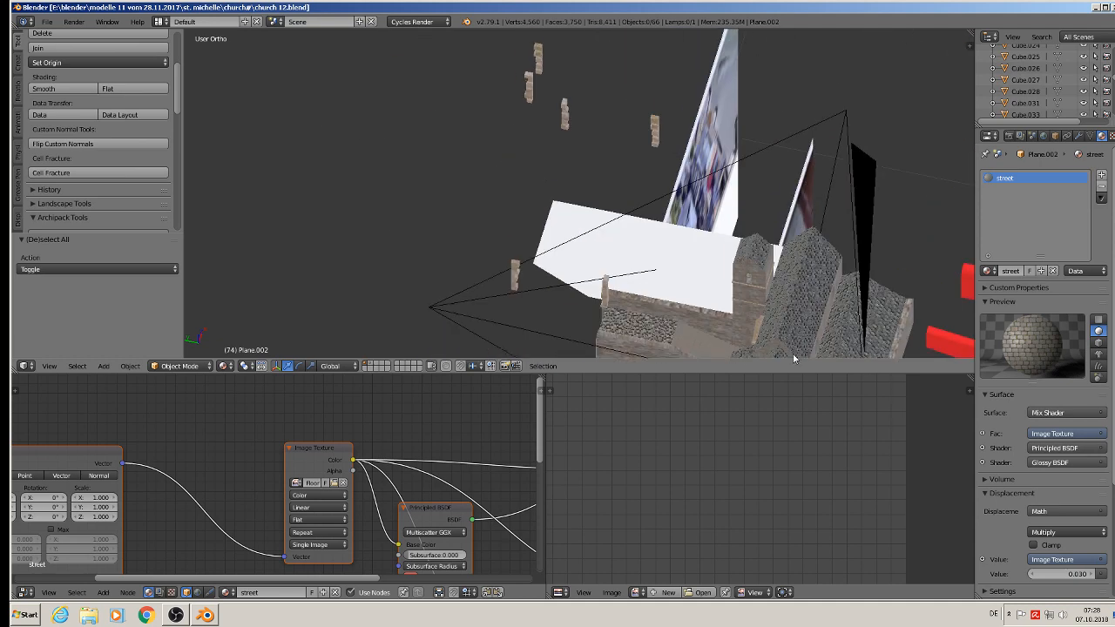
{"action": "right_click", "coordinate": [686, 262]}
{"action": "key", "text": "Tab"}
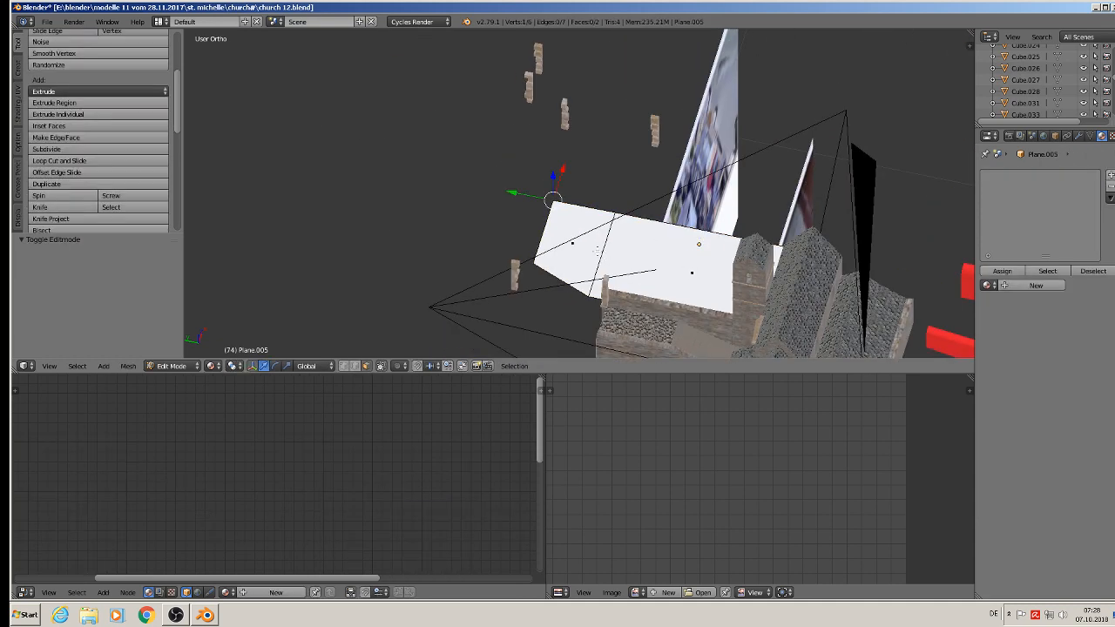
{"action": "right_click", "coordinate": [597, 250]}
{"action": "right_click", "coordinate": [689, 255], "text": "shift"}
{"action": "key", "text": "KP_7"}
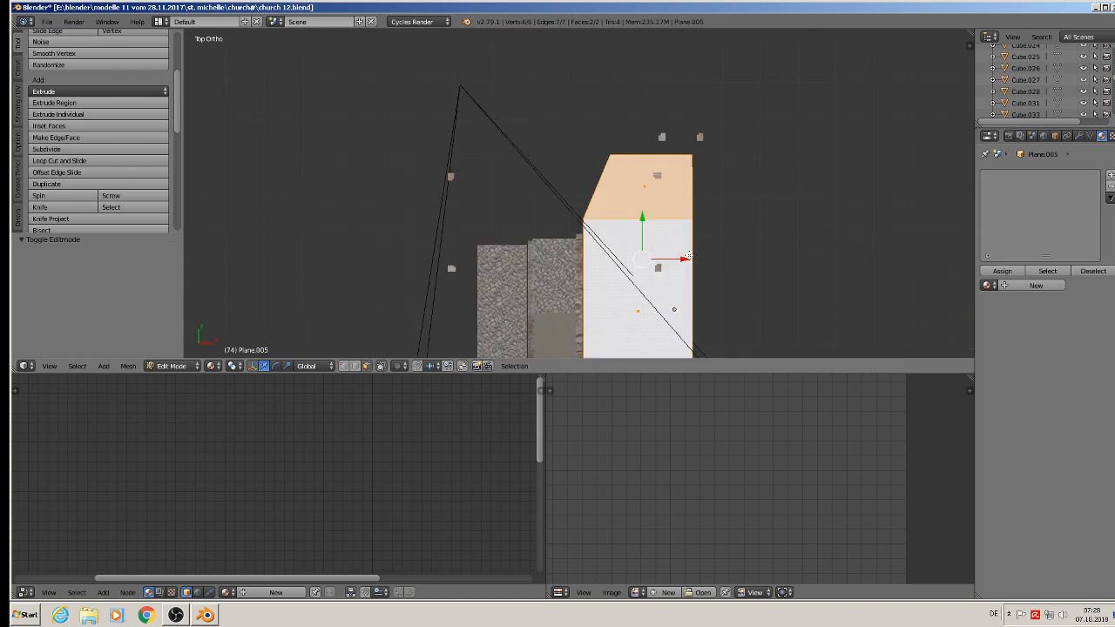
{"action": "key", "text": "u"}
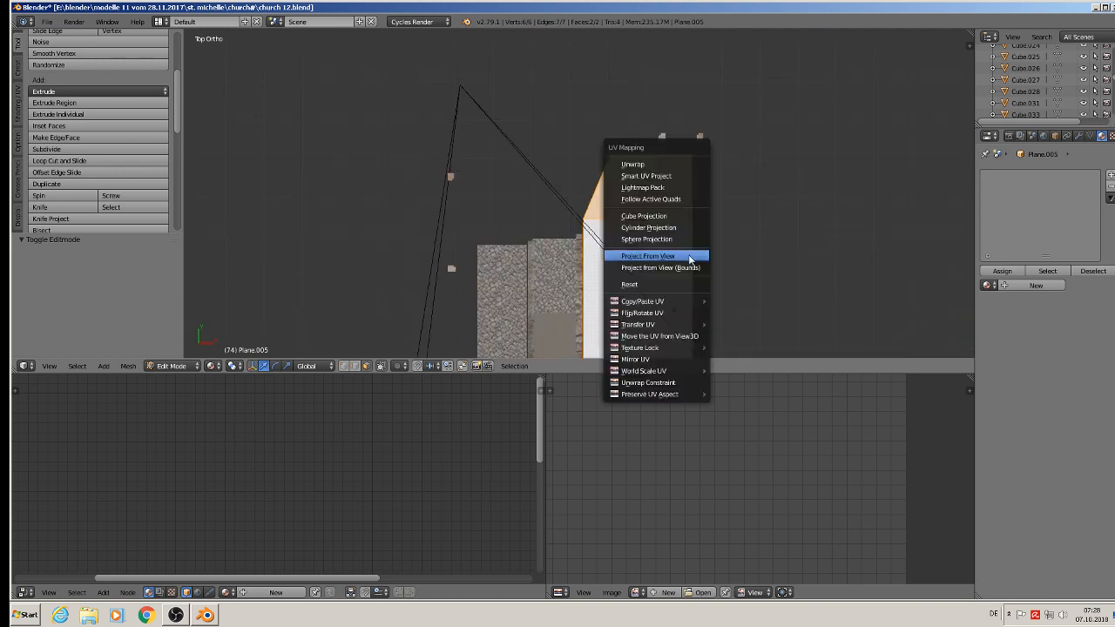
{"action": "left_click", "coordinate": [670, 254]}
Create a new material on the large ground plane and name it gras.
{"action": "left_click", "coordinate": [1035, 285]}
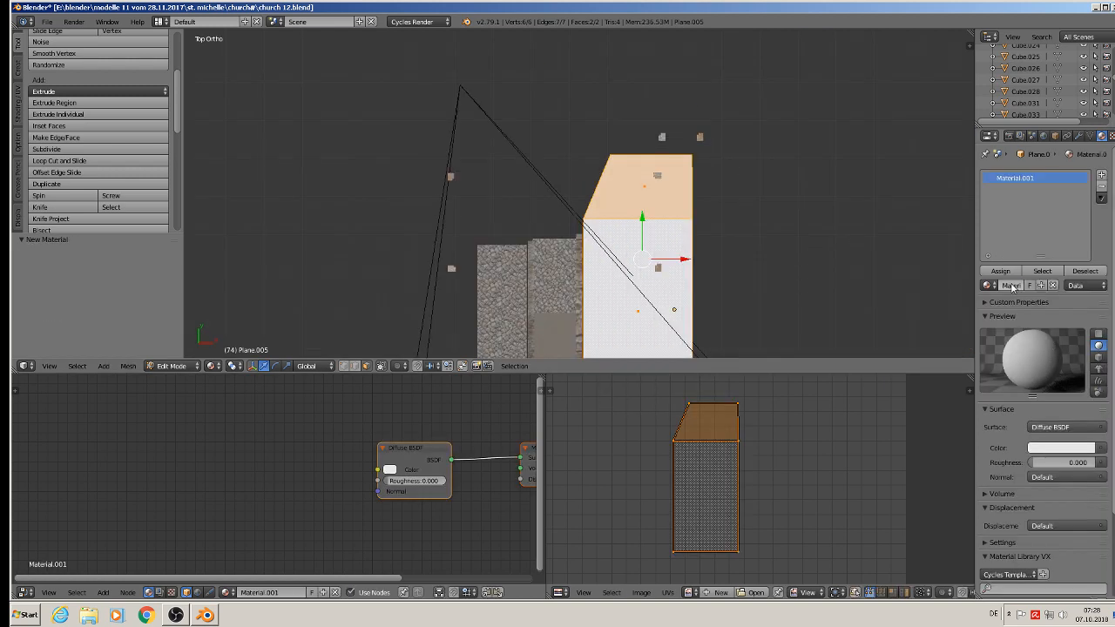
{"action": "double_click", "coordinate": [1012, 286]}
{"action": "key", "text": "Return"}
{"action": "scroll", "coordinate": [306, 475], "scroll_direction": "down", "scroll_amount": 2}
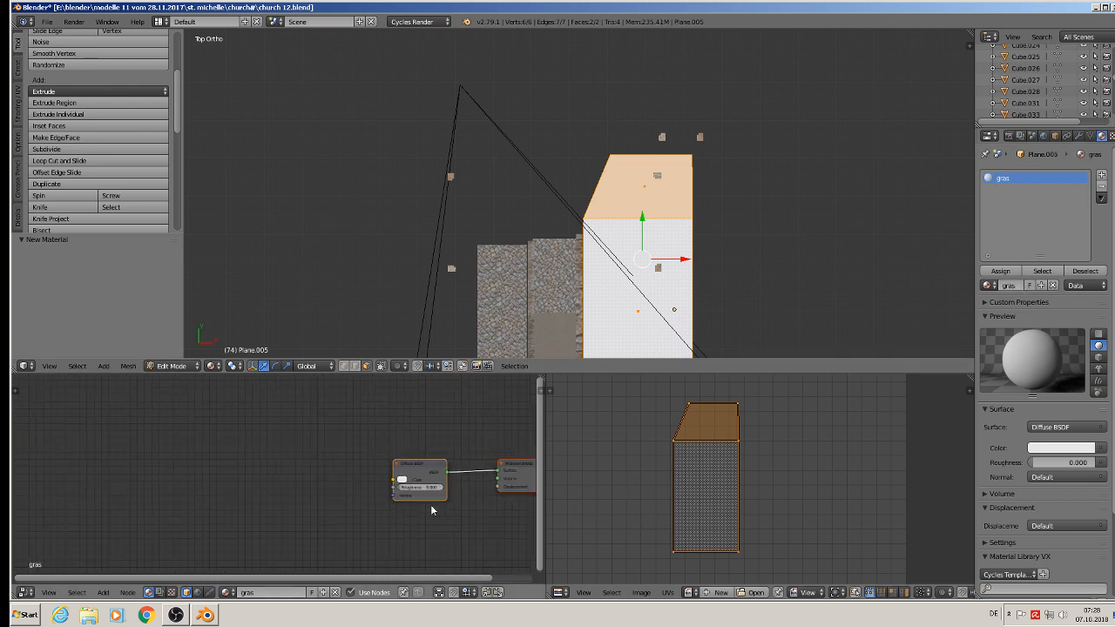
Replace the default nodes of the gras material with the copied stone shader node setup.
{"action": "key", "text": "x"}
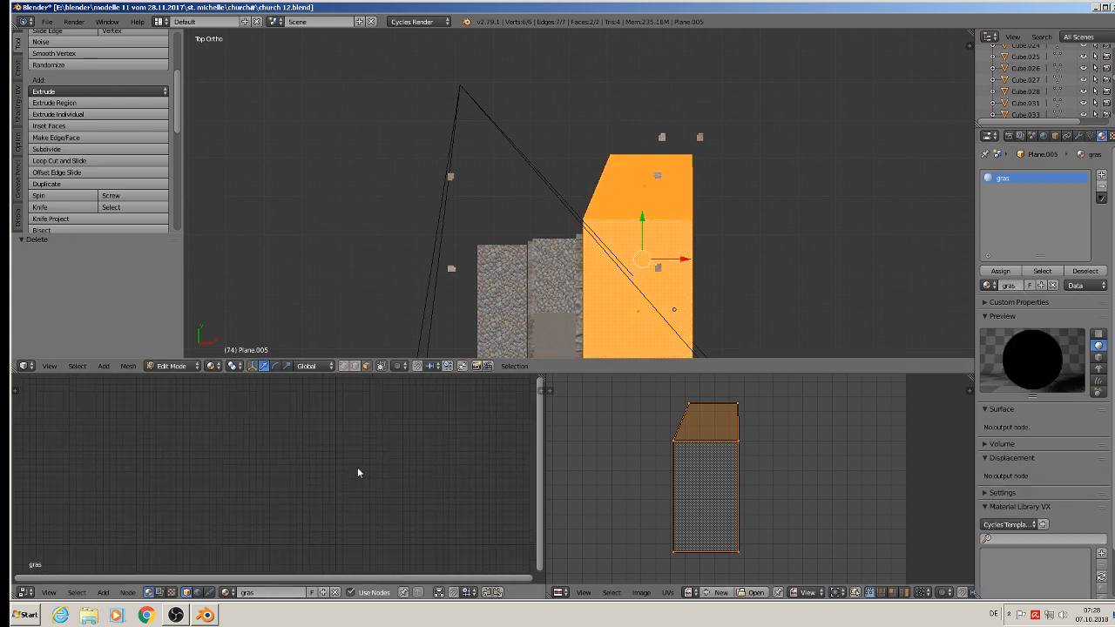
{"action": "key", "text": "ctrl+v"}
{"action": "scroll", "coordinate": [337, 474], "scroll_direction": "up", "scroll_amount": 3}
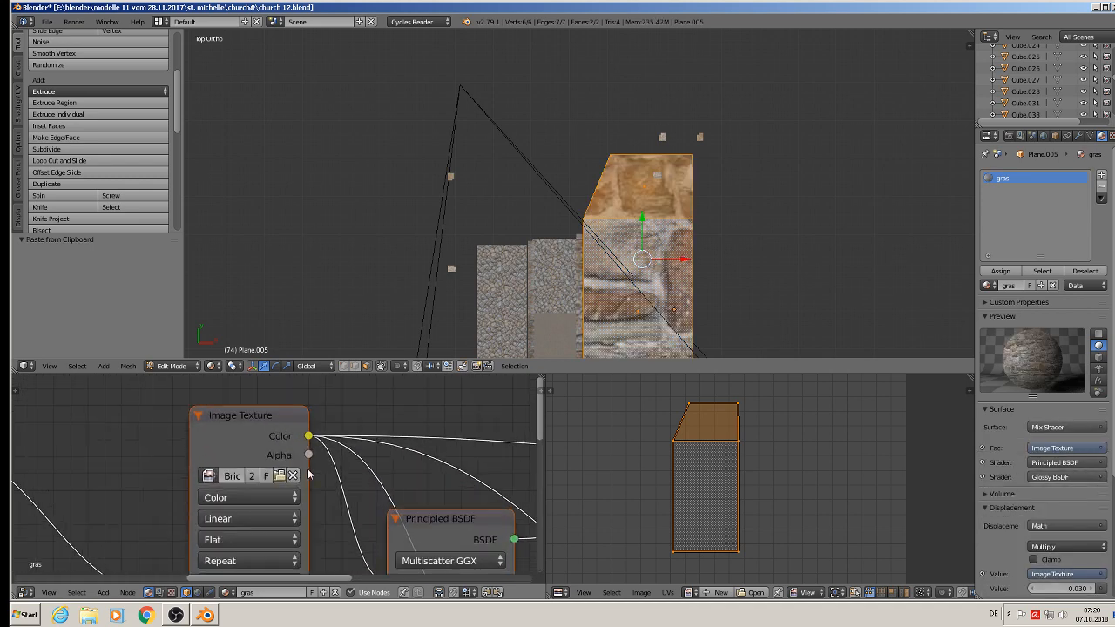
Load diffus wiese 21.jpg from the textur folder into the gras material's Image Texture node, choosing it by thumbnail.
{"action": "left_click", "coordinate": [280, 476]}
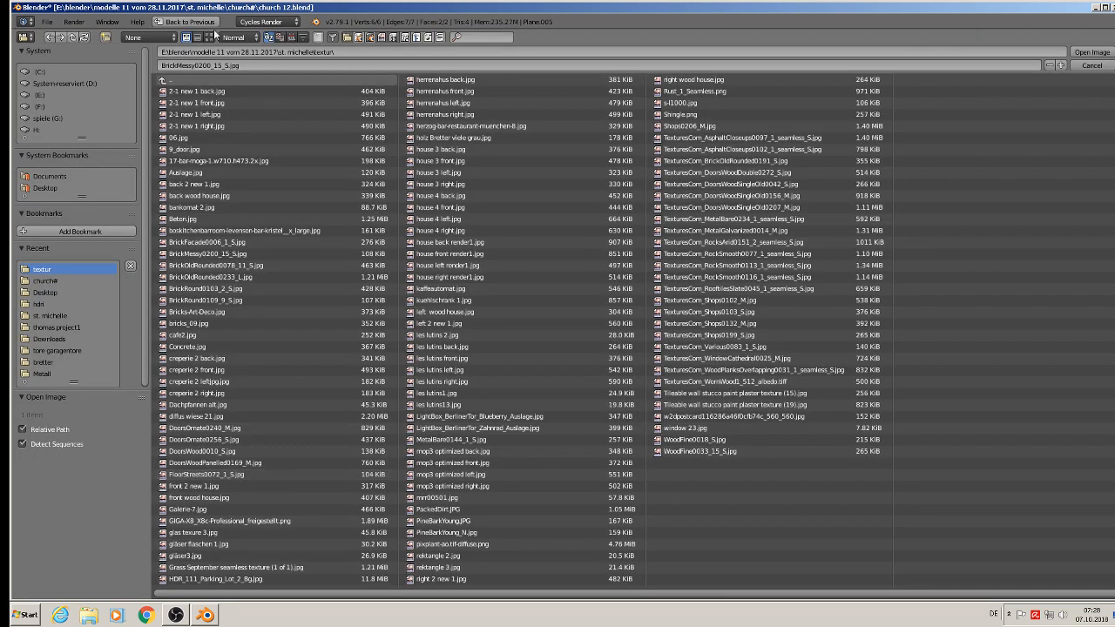
{"action": "left_click", "coordinate": [208, 36]}
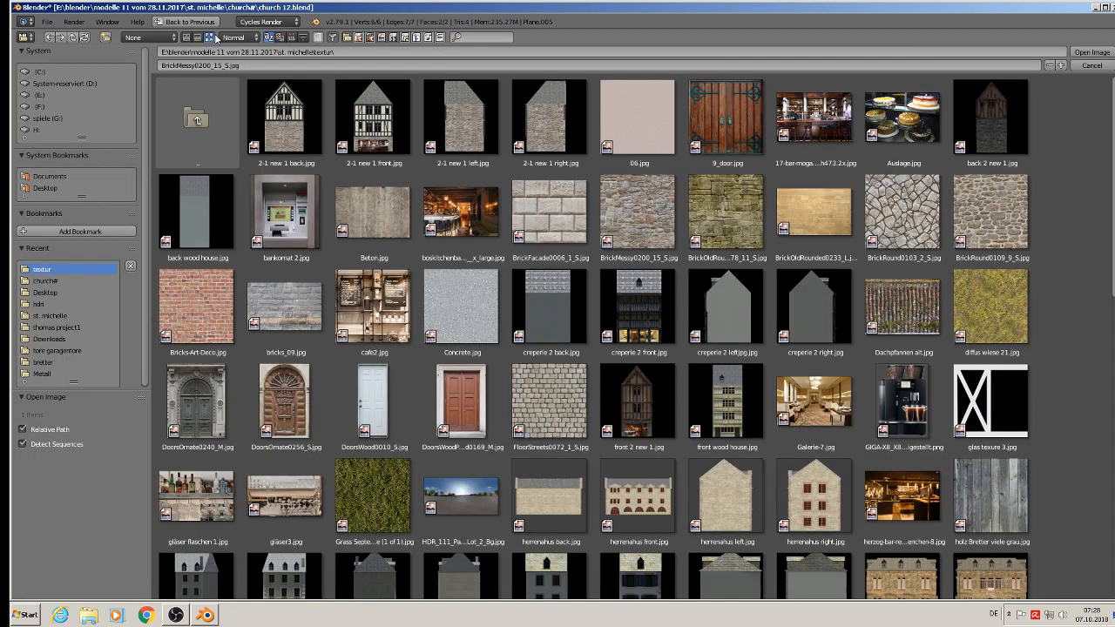
{"action": "double_click", "coordinate": [998, 320]}
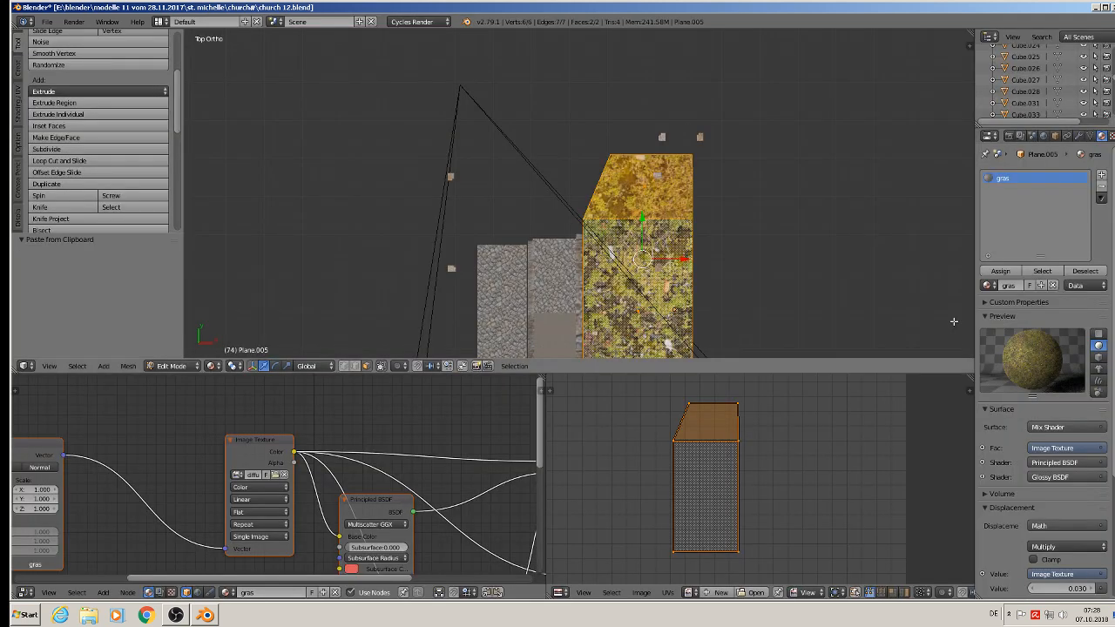
Scale up the large ground plane's UVs so the grass pattern looks finer, finishing in Object Mode.
{"action": "key", "text": "s"}
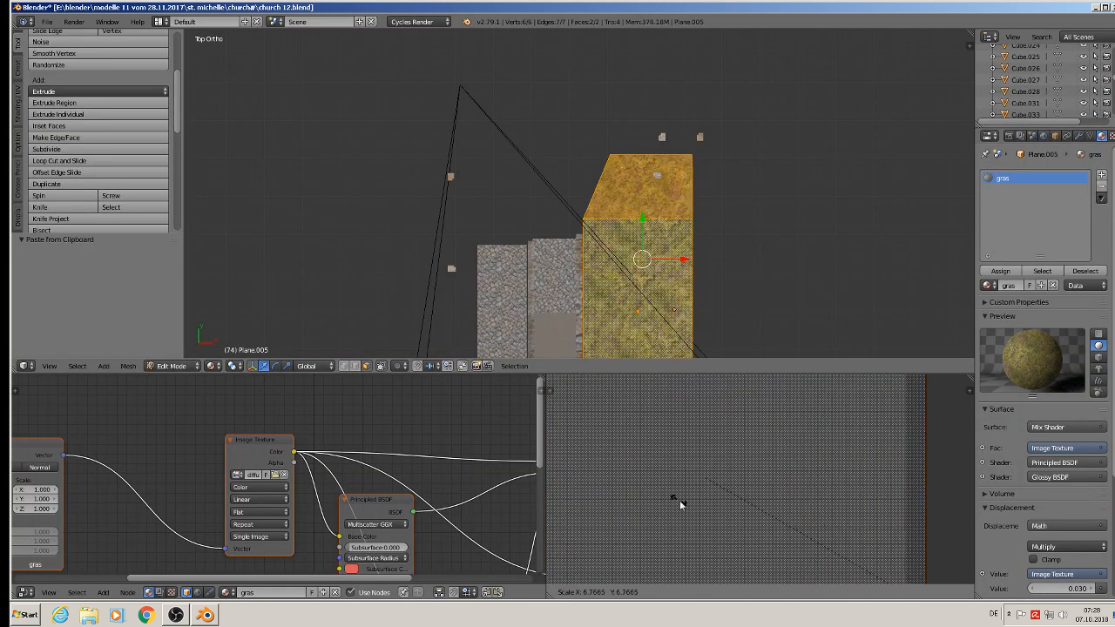
{"action": "left_click", "coordinate": [734, 456]}
{"action": "middle_click_drag", "start_coordinate": [662, 218], "coordinate": [685, 307]}
{"action": "key", "text": "Tab"}
{"action": "scroll", "coordinate": [697, 261], "scroll_direction": "up", "scroll_amount": 5}
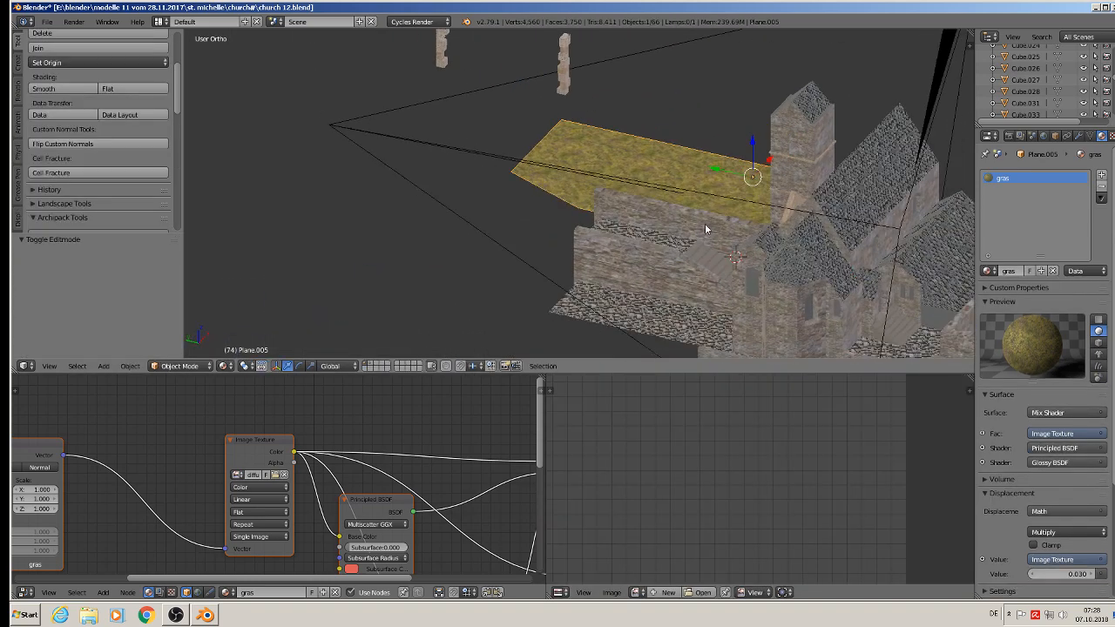
Deselect the grass ground plane and save the blend file.
{"action": "key", "text": "a"}
{"action": "scroll", "coordinate": [724, 218], "scroll_direction": "down", "scroll_amount": 4}
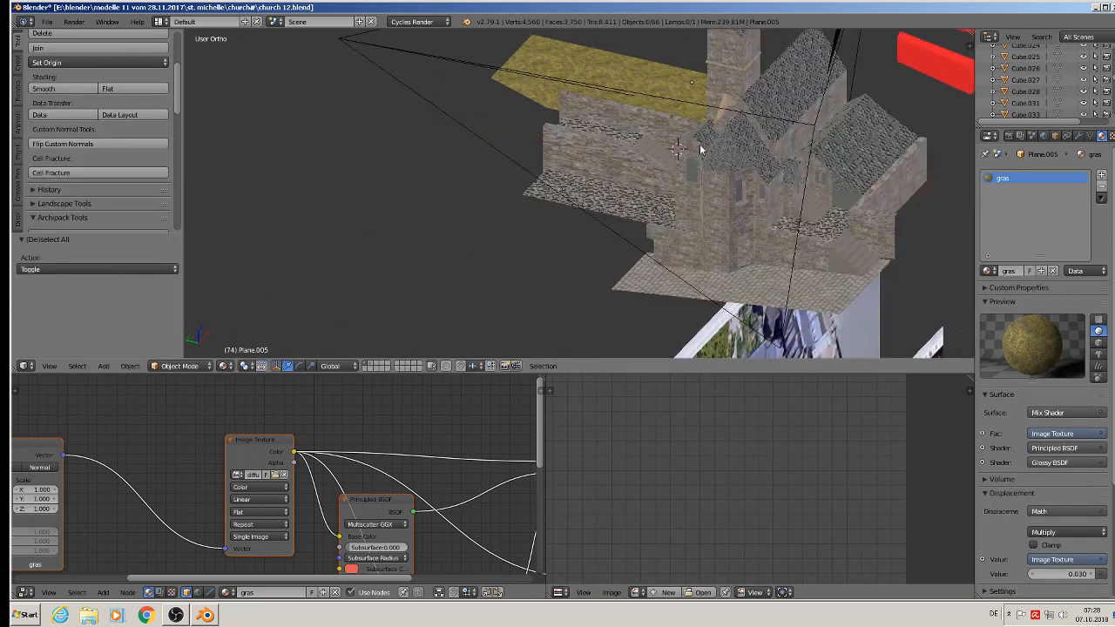
{"action": "left_click", "coordinate": [47, 21]}
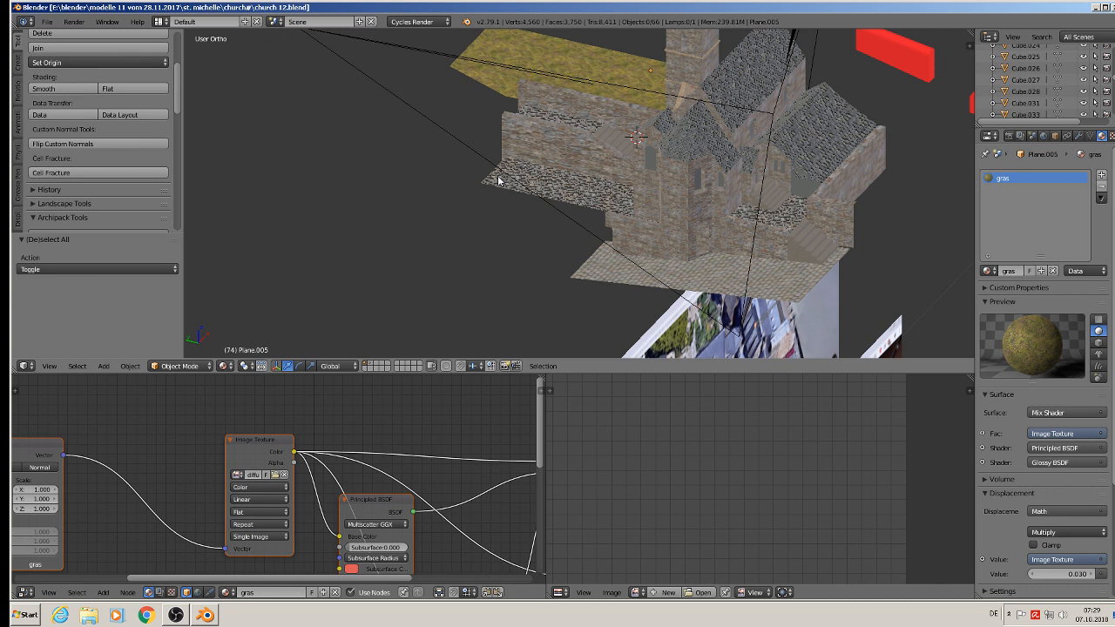
Select all the red objects beside the church and move them to the second layer.
{"action": "scroll", "coordinate": [934, 103], "scroll_direction": "down", "scroll_amount": 4}
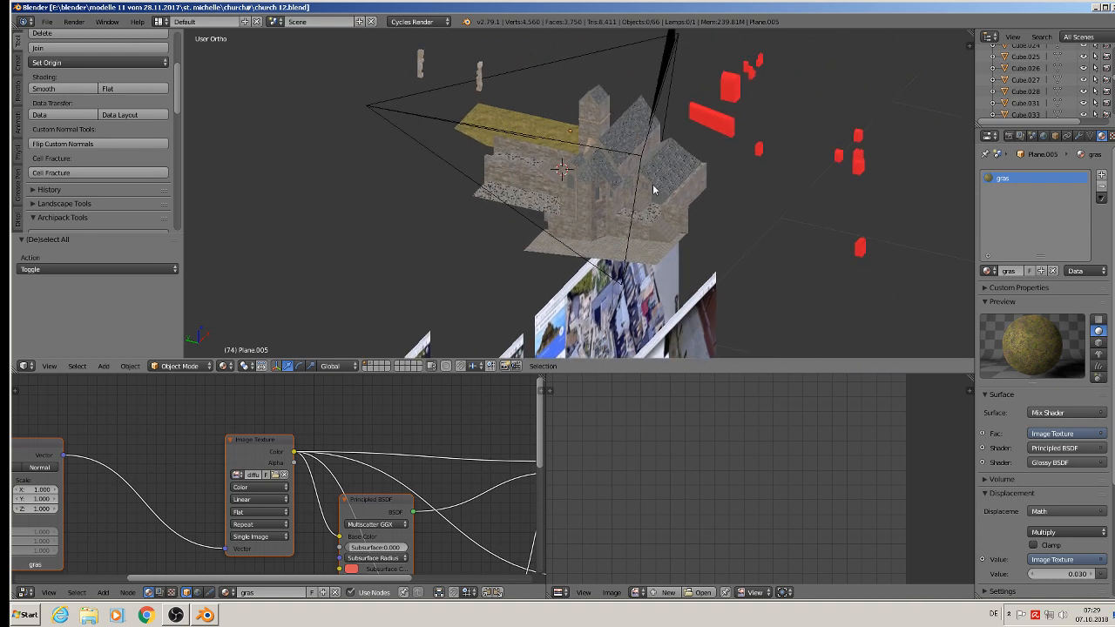
{"action": "scroll", "coordinate": [653, 189], "scroll_direction": "up", "scroll_amount": 2}
{"action": "scroll", "coordinate": [642, 192], "scroll_direction": "down", "scroll_amount": 2}
{"action": "right_click", "coordinate": [737, 111]}
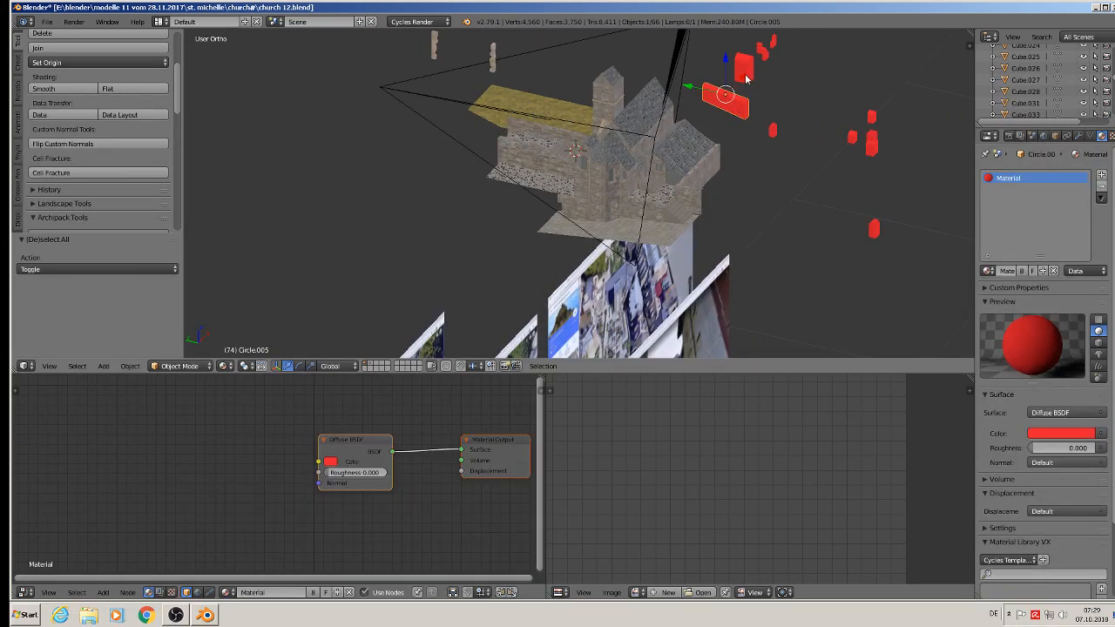
{"action": "right_click", "coordinate": [770, 56], "text": "shift"}
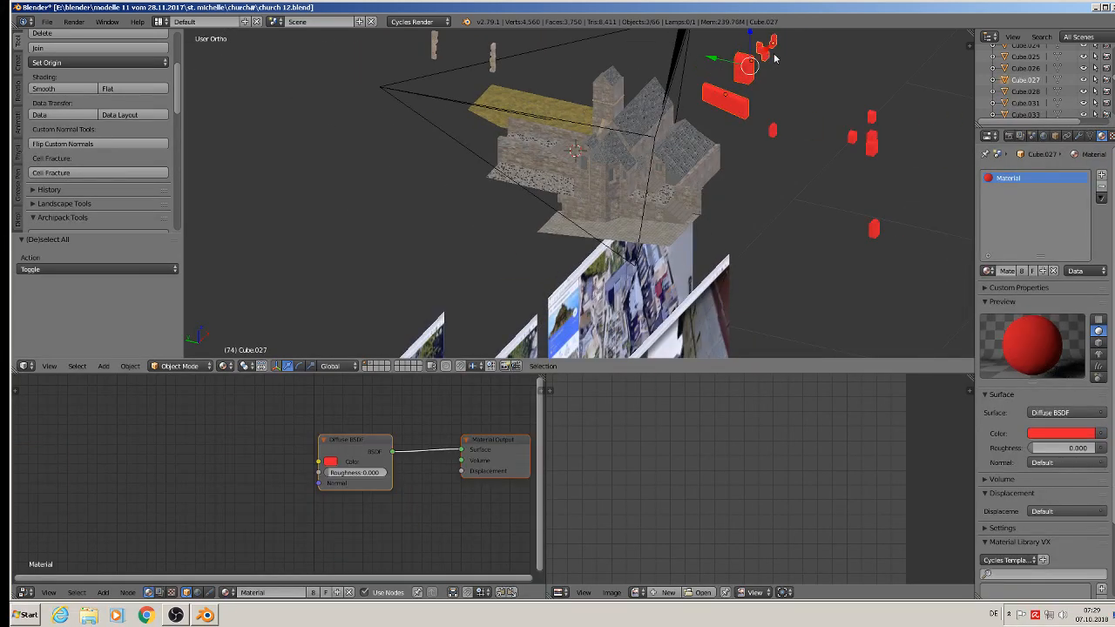
{"action": "right_click", "coordinate": [770, 131], "text": "shift"}
{"action": "right_click", "coordinate": [856, 139], "text": "shift"}
{"action": "right_click", "coordinate": [872, 147], "text": "shift"}
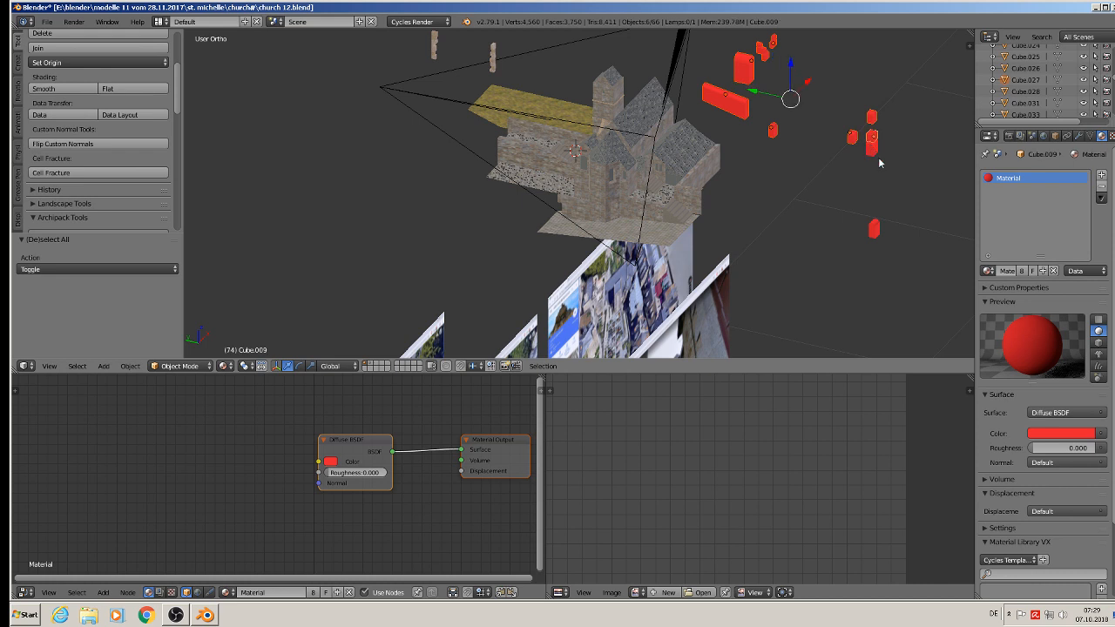
{"action": "right_click", "coordinate": [874, 152], "text": "shift"}
{"action": "right_click", "coordinate": [875, 230], "text": "shift"}
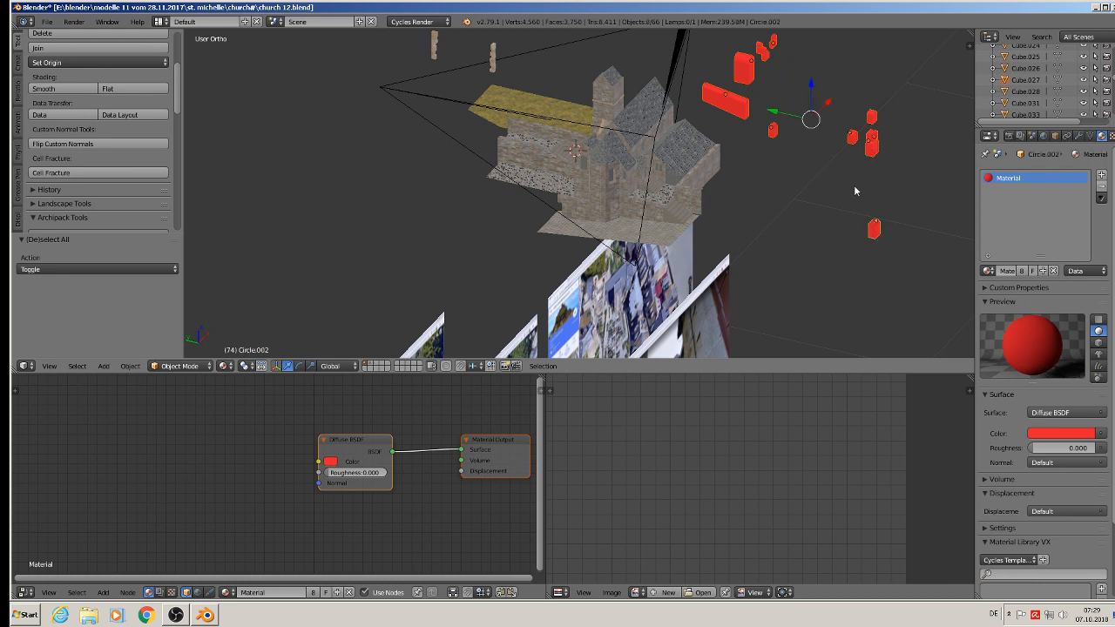
{"action": "key", "text": "m"}
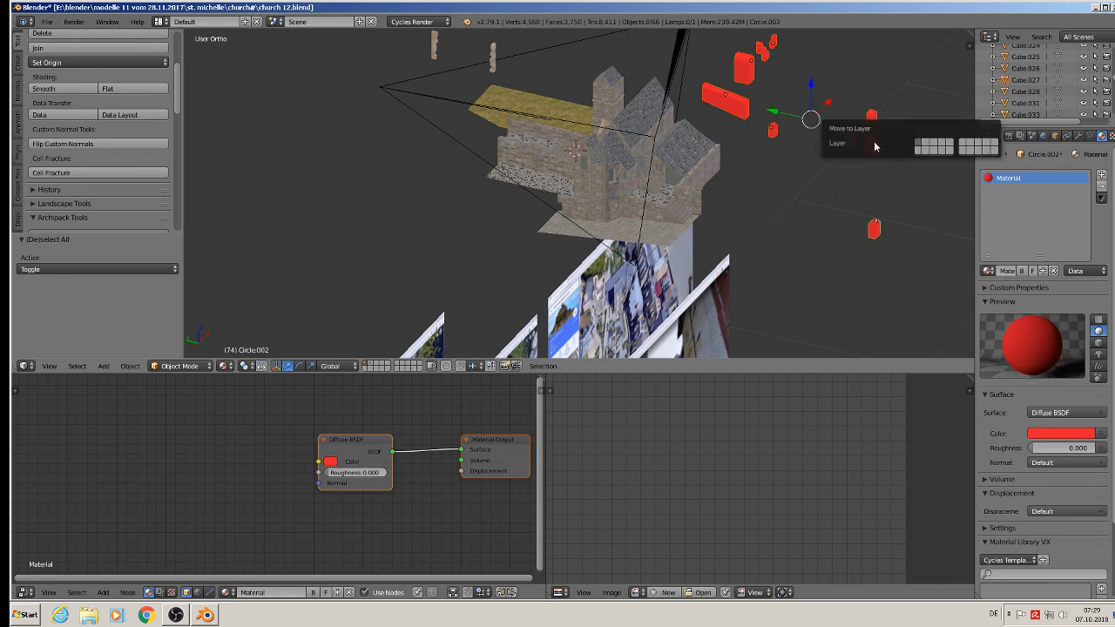
{"action": "left_click", "coordinate": [925, 143]}
Move the white pointed block far beside the church to the second layer and save the blend file.
{"action": "scroll", "coordinate": [764, 181], "scroll_direction": "down", "scroll_amount": 4}
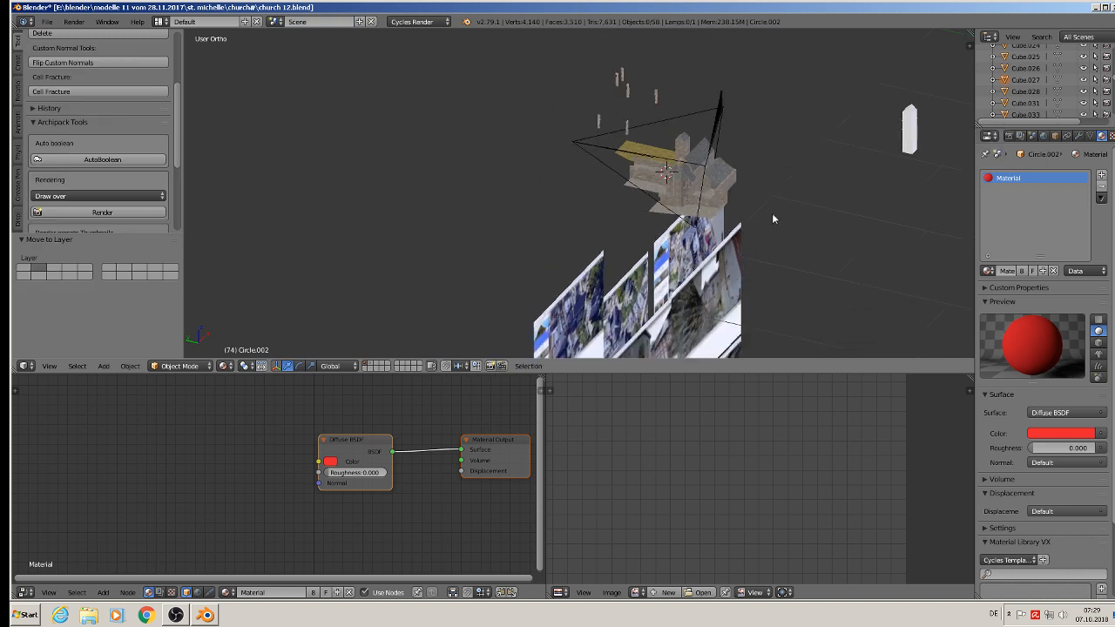
{"action": "middle_click_drag", "start_coordinate": [773, 214], "coordinate": [569, 201], "text": "shift"}
{"action": "right_click", "coordinate": [710, 113]}
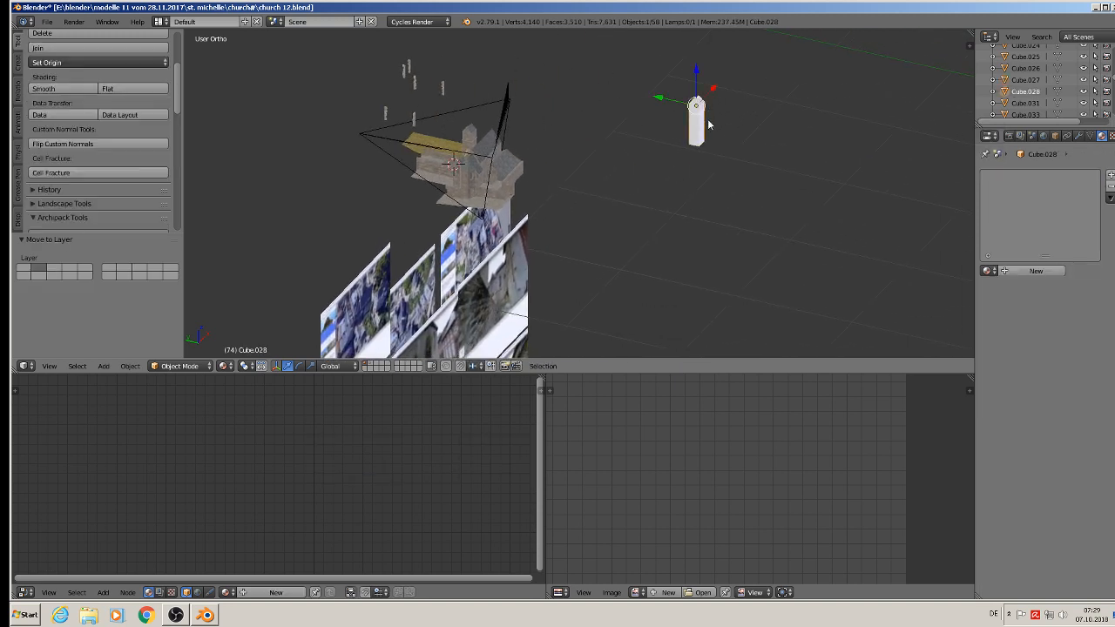
{"action": "key", "text": "m"}
{"action": "left_click", "coordinate": [804, 147]}
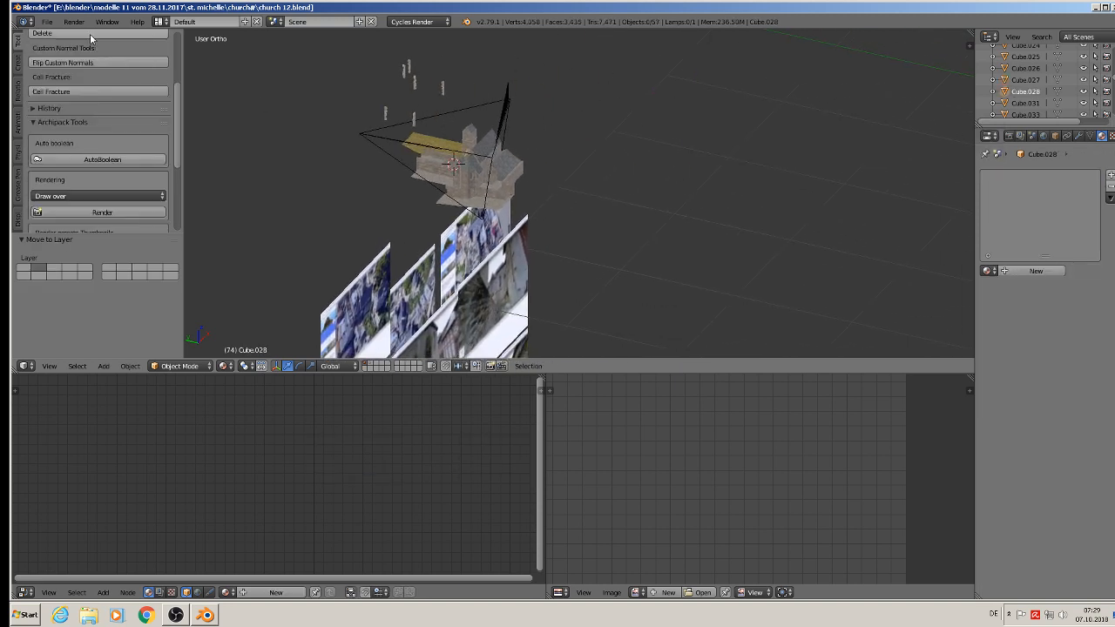
{"action": "left_click", "coordinate": [47, 21]}
{"action": "left_click", "coordinate": [73, 114]}
{"action": "scroll", "coordinate": [498, 187], "scroll_direction": "up", "scroll_amount": 10}
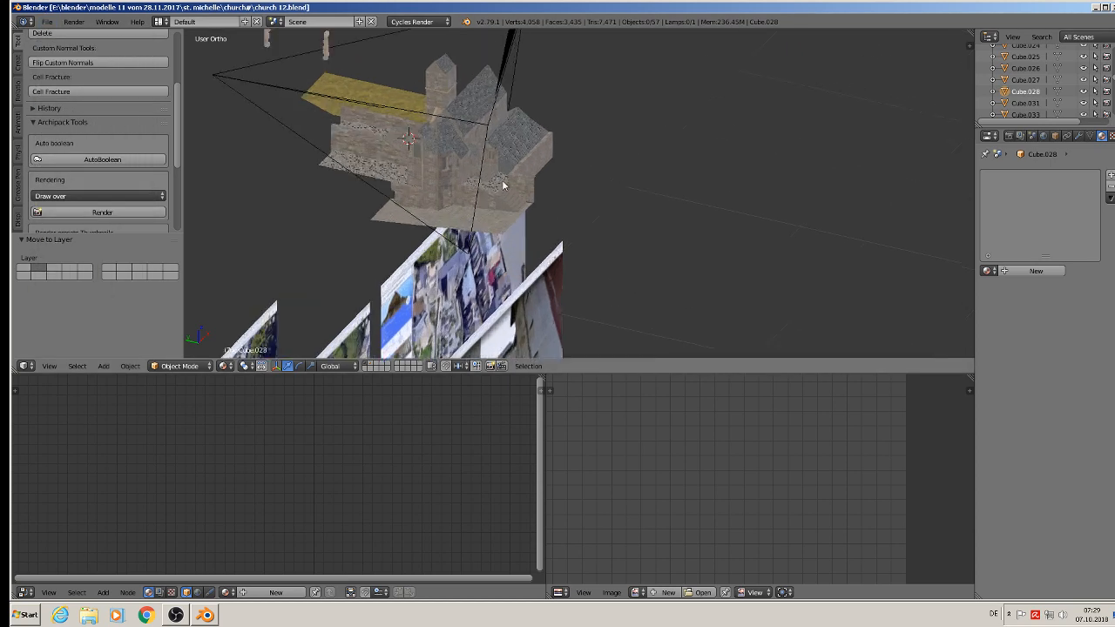
{"action": "scroll", "coordinate": [452, 149], "scroll_direction": "up", "scroll_amount": 2}
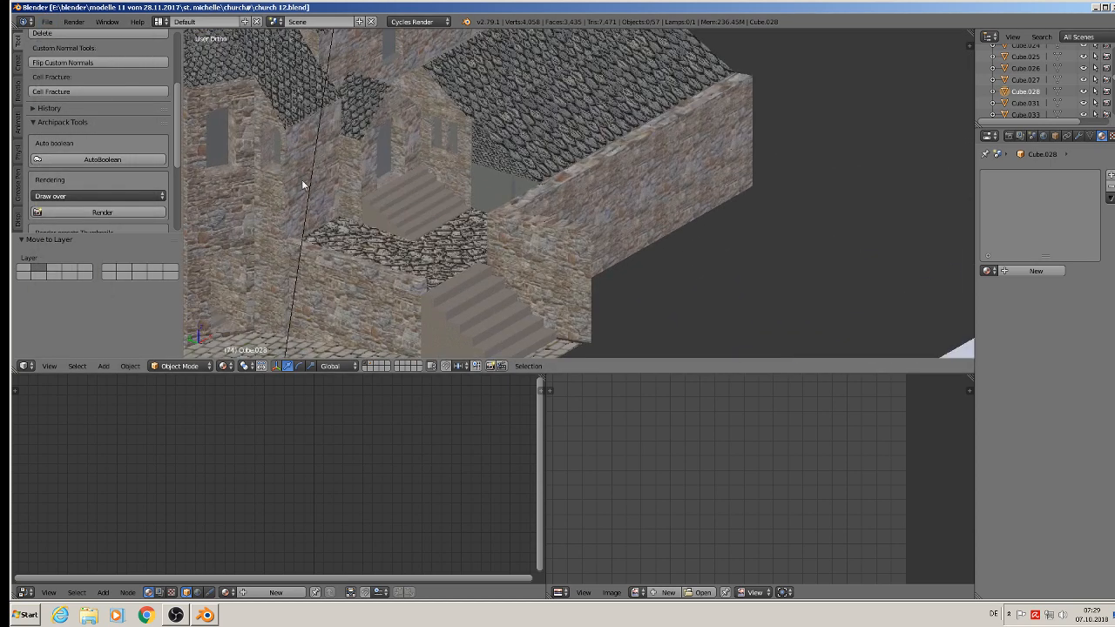
{"action": "scroll", "coordinate": [571, 212], "scroll_direction": "up", "scroll_amount": 2}
{"action": "scroll", "coordinate": [579, 209], "scroll_direction": "down", "scroll_amount": 2}
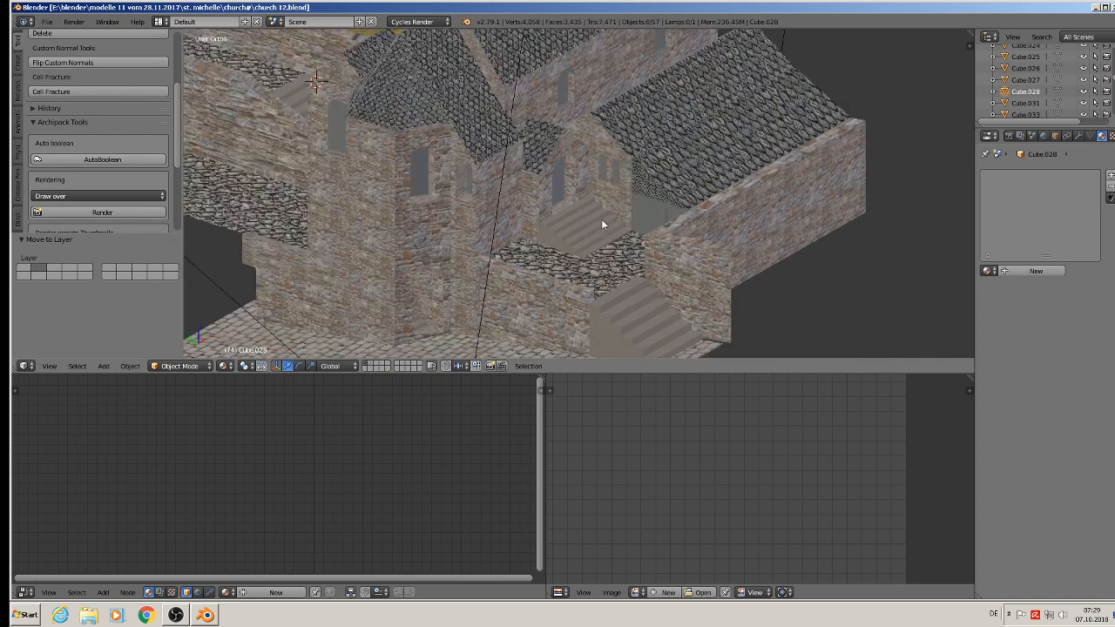
Switch to Windows Explorer and copy the image TexturesCom_WindowCathedral0026_S from the kirchenfenster folder inside Fenster.
{"action": "left_click", "coordinate": [1097, 7]}
{"action": "left_click", "coordinate": [670, 351]}
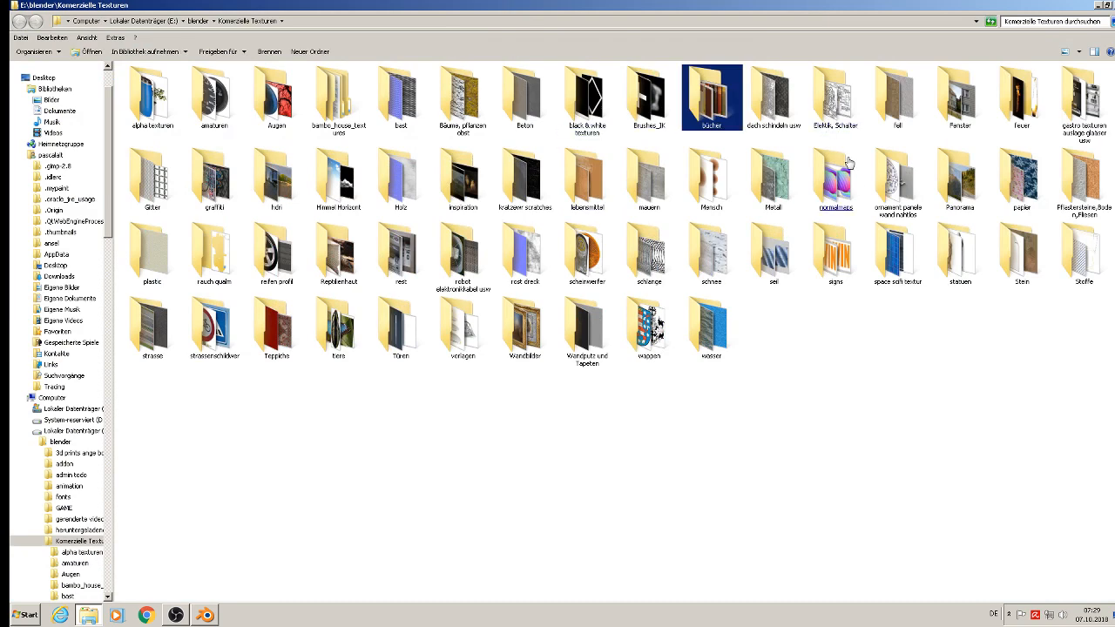
{"action": "left_click", "coordinate": [959, 126]}
{"action": "left_click", "coordinate": [671, 177]}
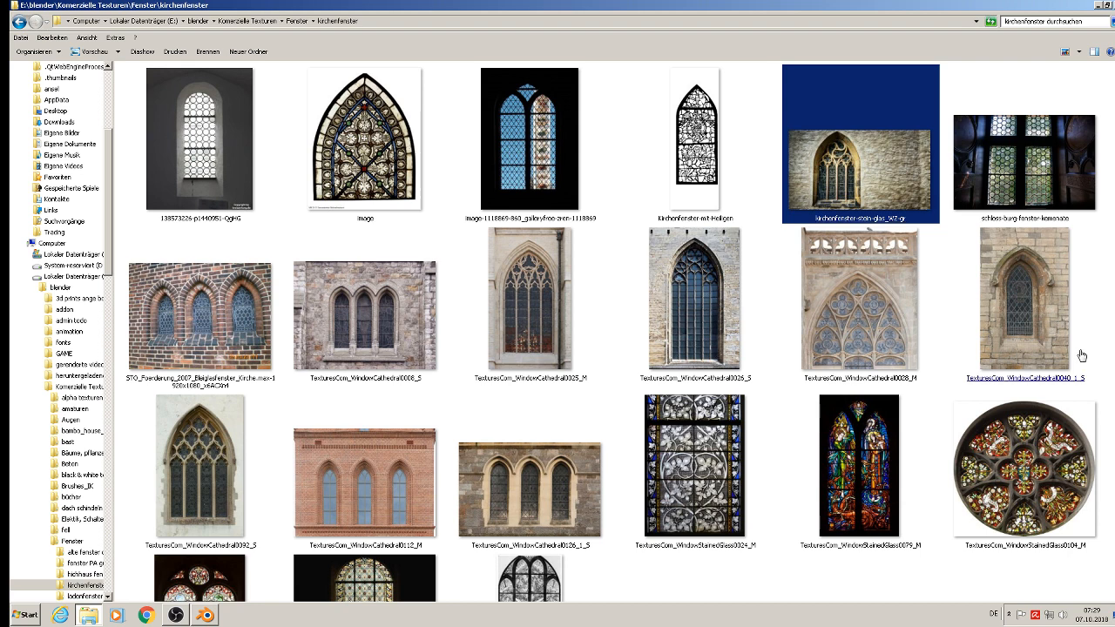
{"action": "right_click", "coordinate": [696, 311]}
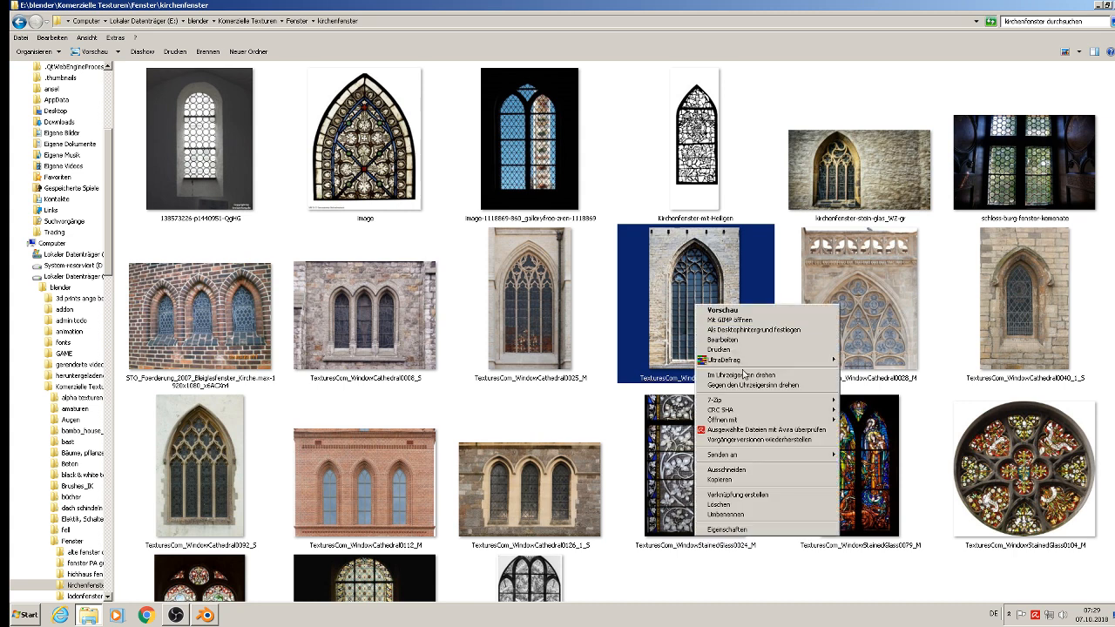
{"action": "left_click", "coordinate": [738, 481]}
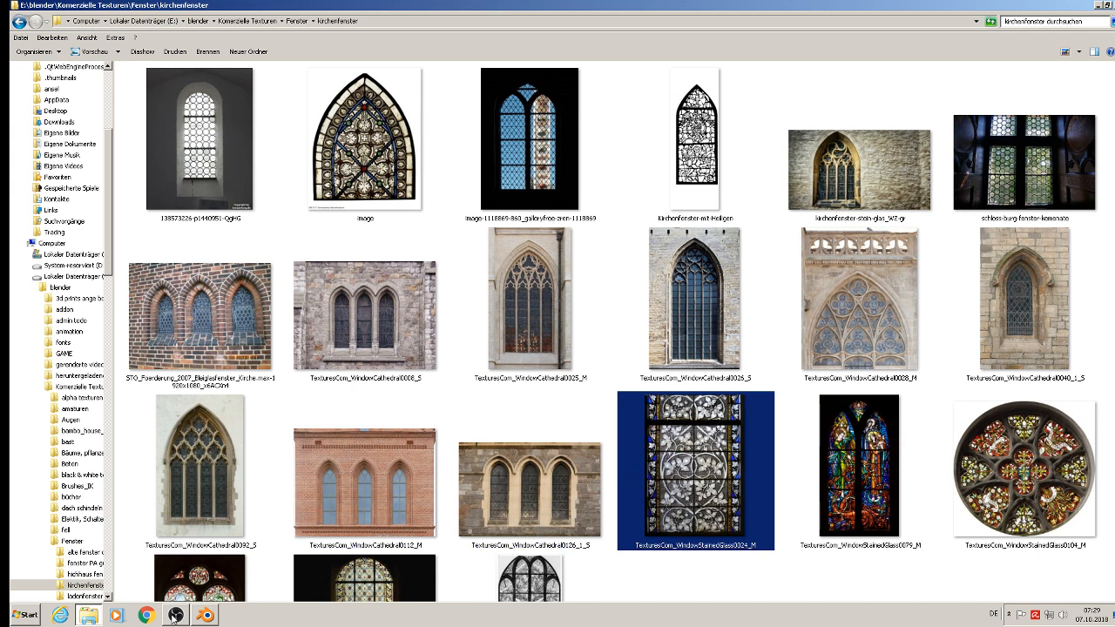
Paste the copied cathedral window image into the textur folder inside st. michelle.
{"action": "left_click", "coordinate": [1102, 8]}
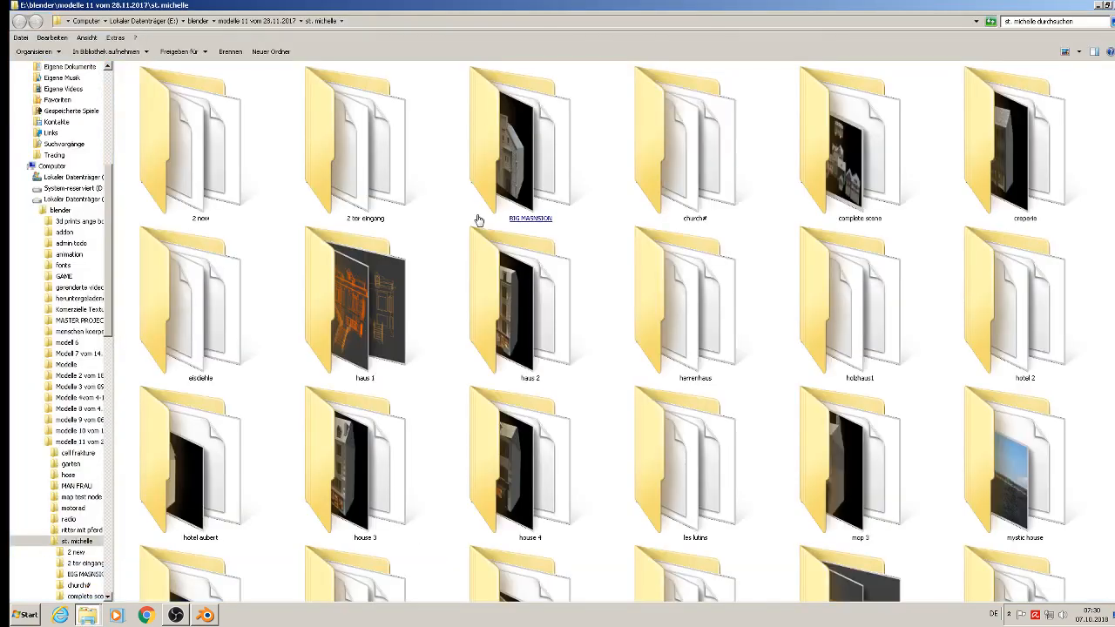
{"action": "scroll", "coordinate": [555, 364], "scroll_direction": "down", "scroll_amount": 5}
{"action": "scroll", "coordinate": [555, 364], "scroll_direction": "up", "scroll_amount": 3}
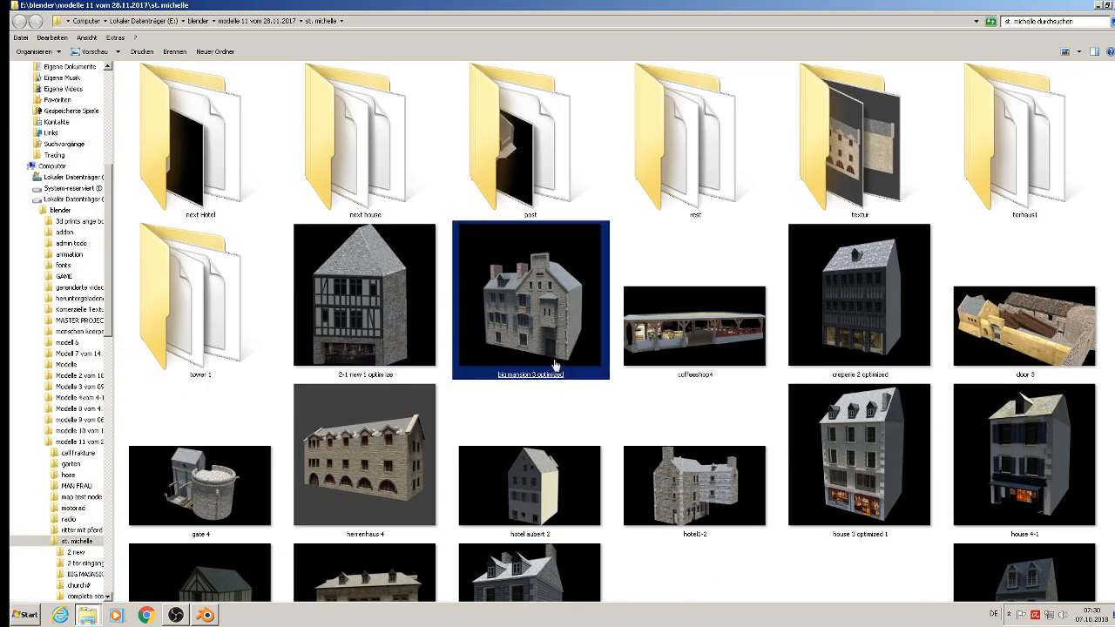
{"action": "double_click", "coordinate": [876, 184]}
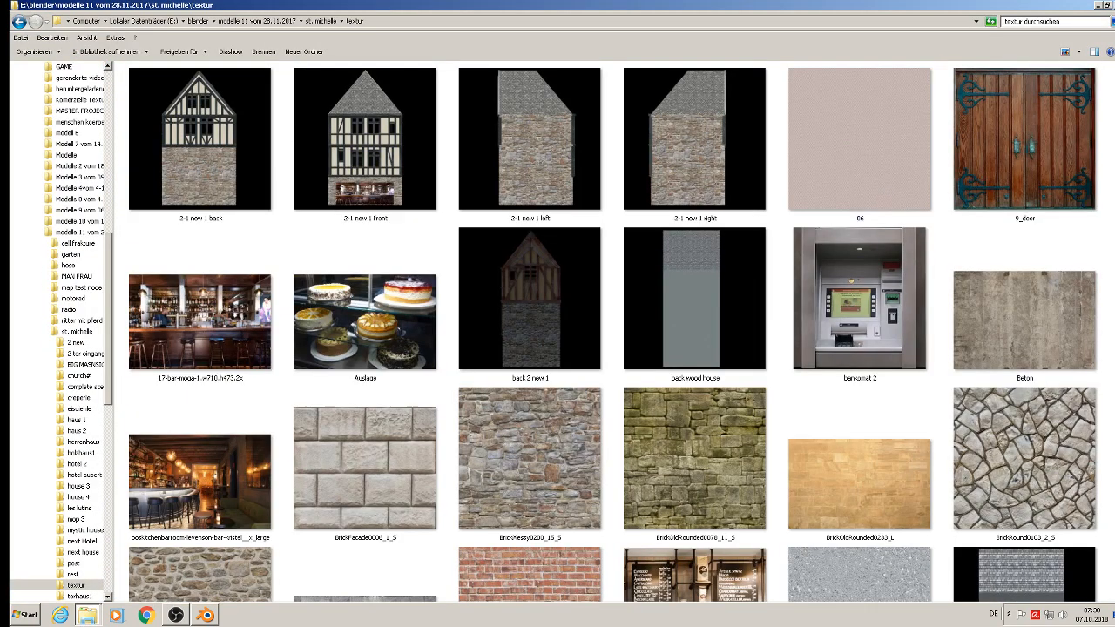
{"action": "right_click", "coordinate": [1110, 238]}
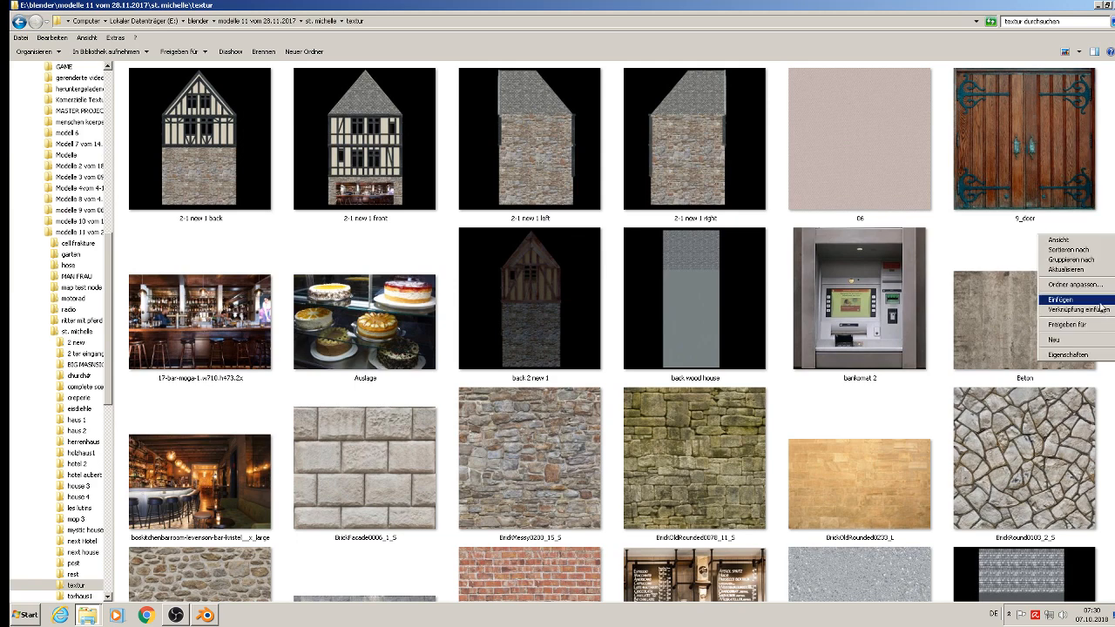
{"action": "left_click", "coordinate": [1100, 304]}
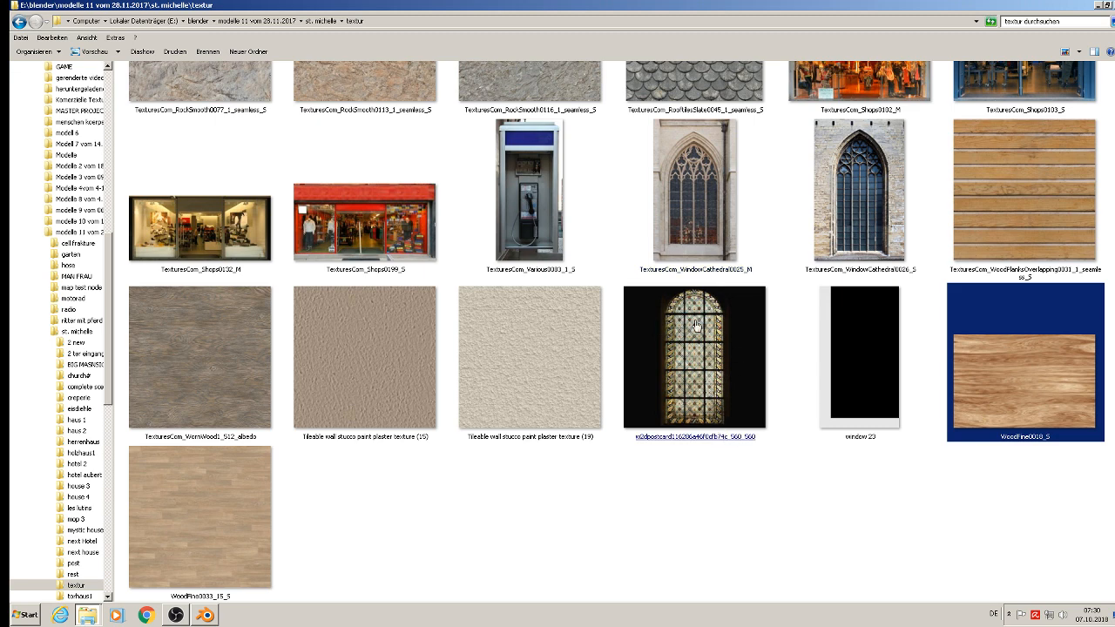
Look through the window, door and wall images in the textur folder for textures suited to the church.
{"action": "left_click", "coordinate": [710, 383]}
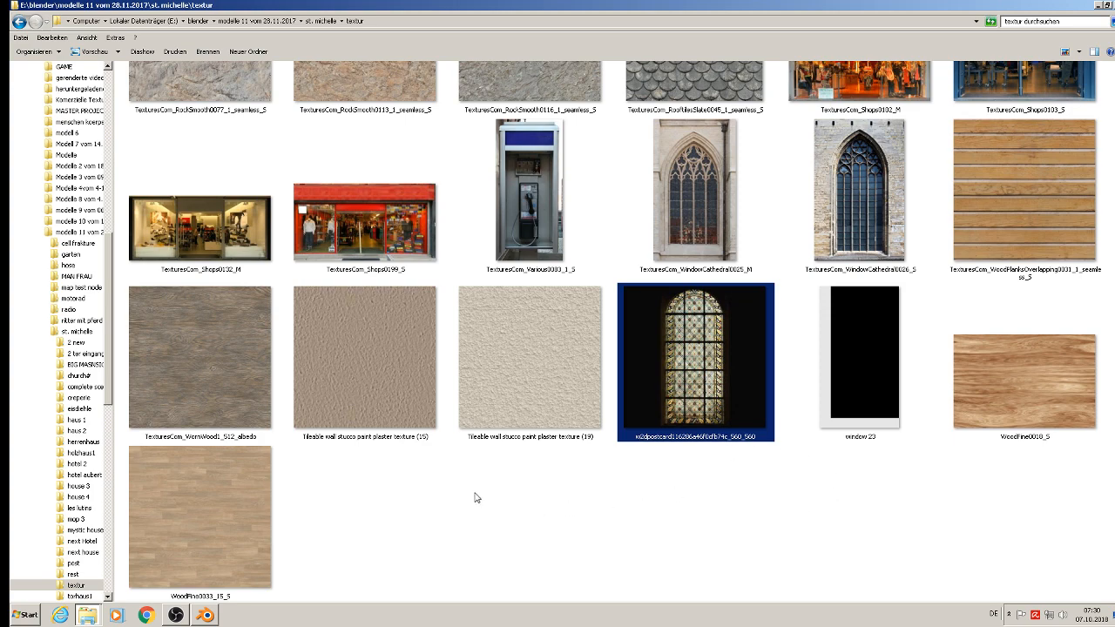
{"action": "scroll", "coordinate": [543, 475], "scroll_direction": "up", "scroll_amount": 5}
{"action": "left_click", "coordinate": [547, 489]}
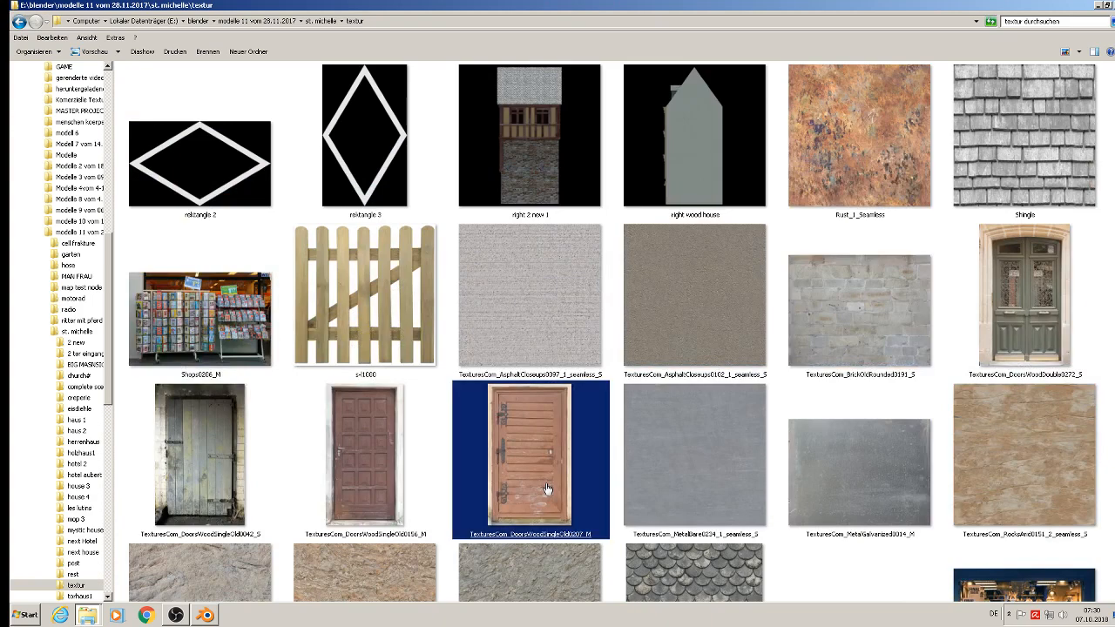
{"action": "scroll", "coordinate": [547, 489], "scroll_direction": "up", "scroll_amount": 3}
{"action": "scroll", "coordinate": [547, 490], "scroll_direction": "up", "scroll_amount": 6}
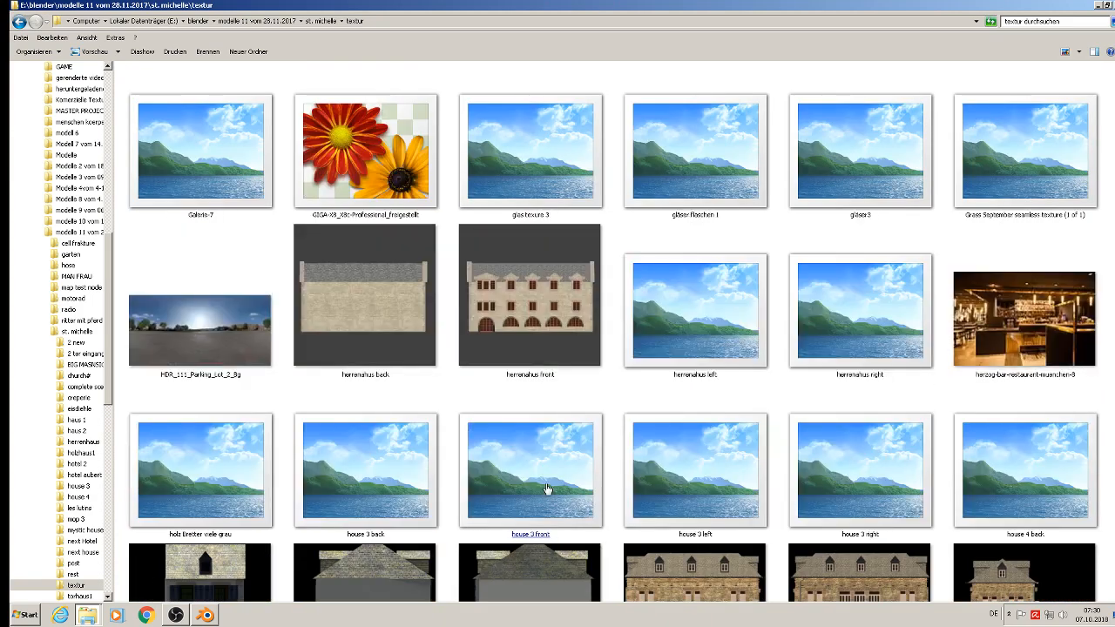
{"action": "scroll", "coordinate": [547, 490], "scroll_direction": "up", "scroll_amount": 5}
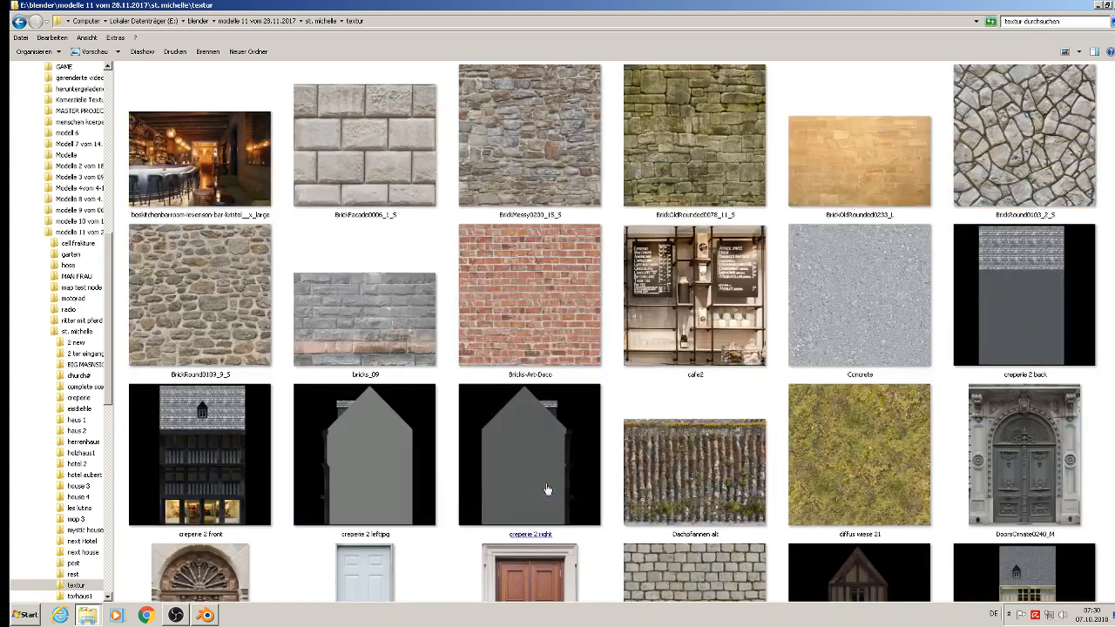
{"action": "scroll", "coordinate": [547, 489], "scroll_direction": "up", "scroll_amount": 3}
{"action": "scroll", "coordinate": [547, 492], "scroll_direction": "down", "scroll_amount": 5}
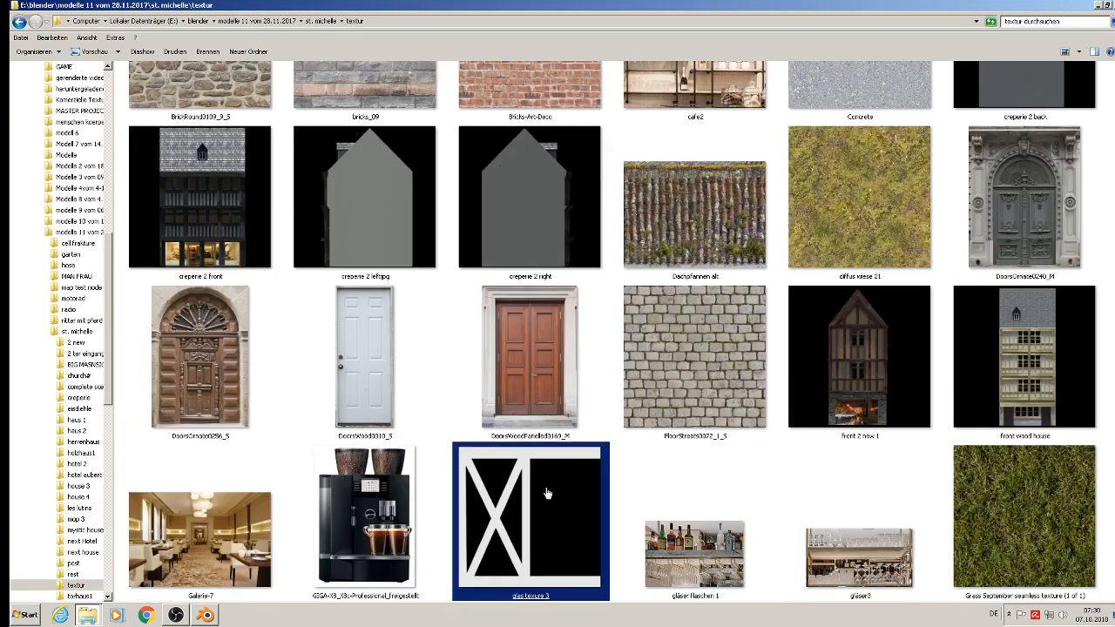
Go from the textur folder to the antike türen folder, inside Türen in Komerzielle Texturen, to find a church door image.
{"action": "scroll", "coordinate": [547, 493], "scroll_direction": "up", "scroll_amount": 2}
{"action": "left_click", "coordinate": [547, 493]}
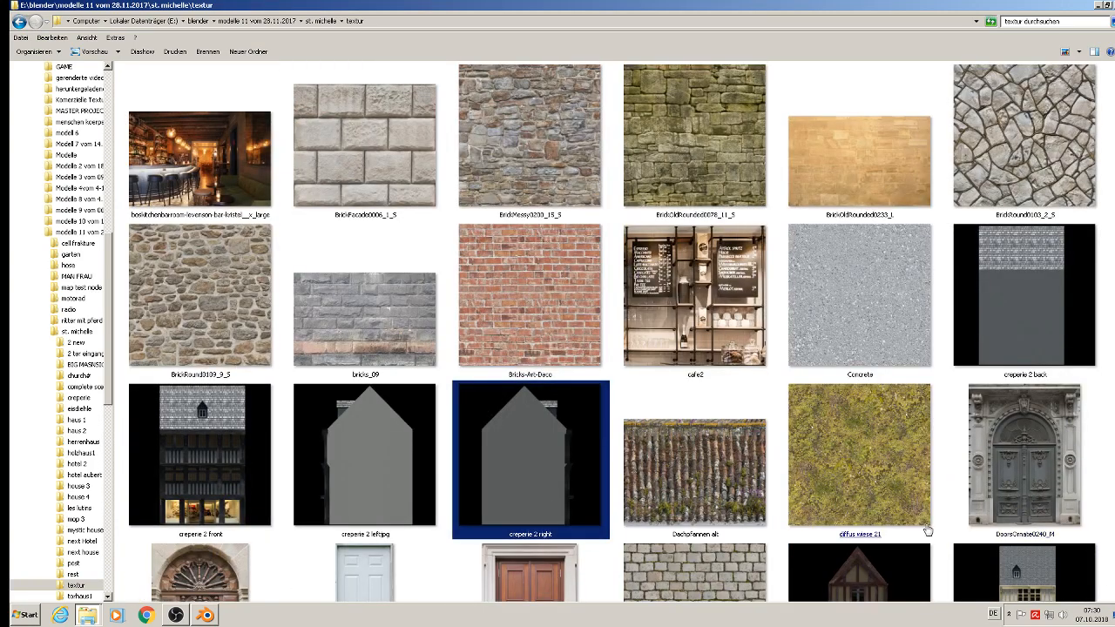
{"action": "scroll", "coordinate": [249, 619], "scroll_direction": "down", "scroll_amount": 5}
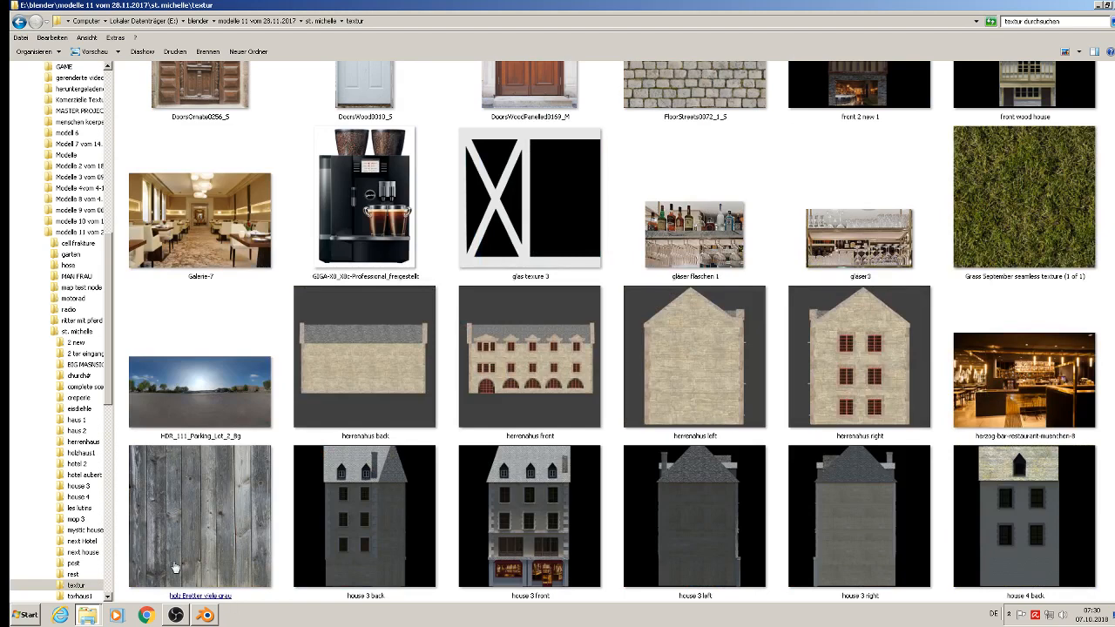
{"action": "left_click", "coordinate": [96, 618]}
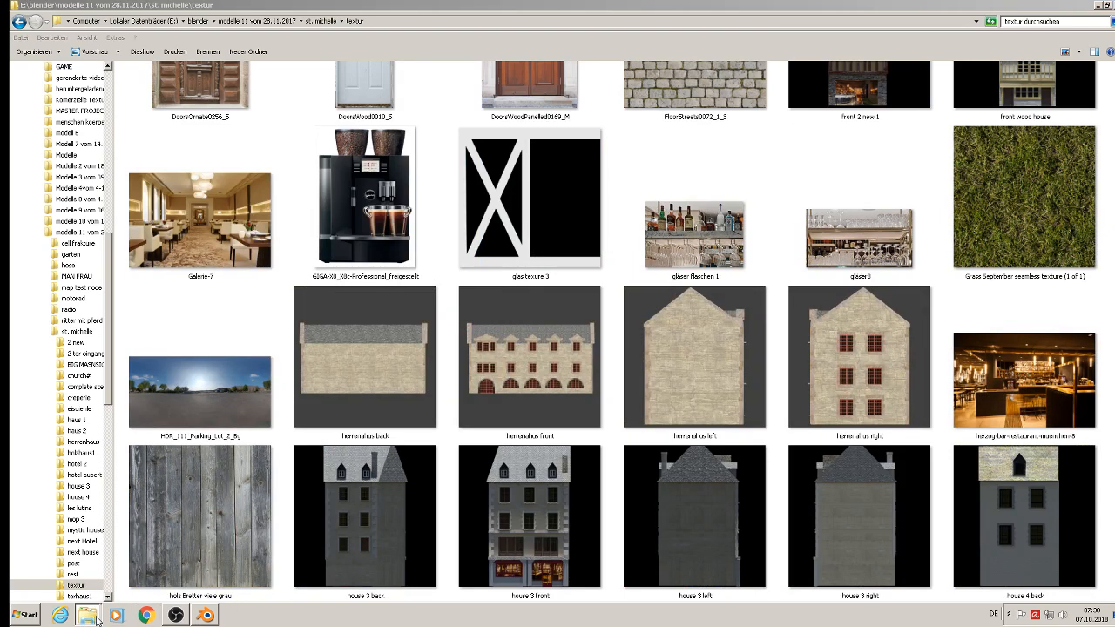
{"action": "left_click", "coordinate": [157, 579]}
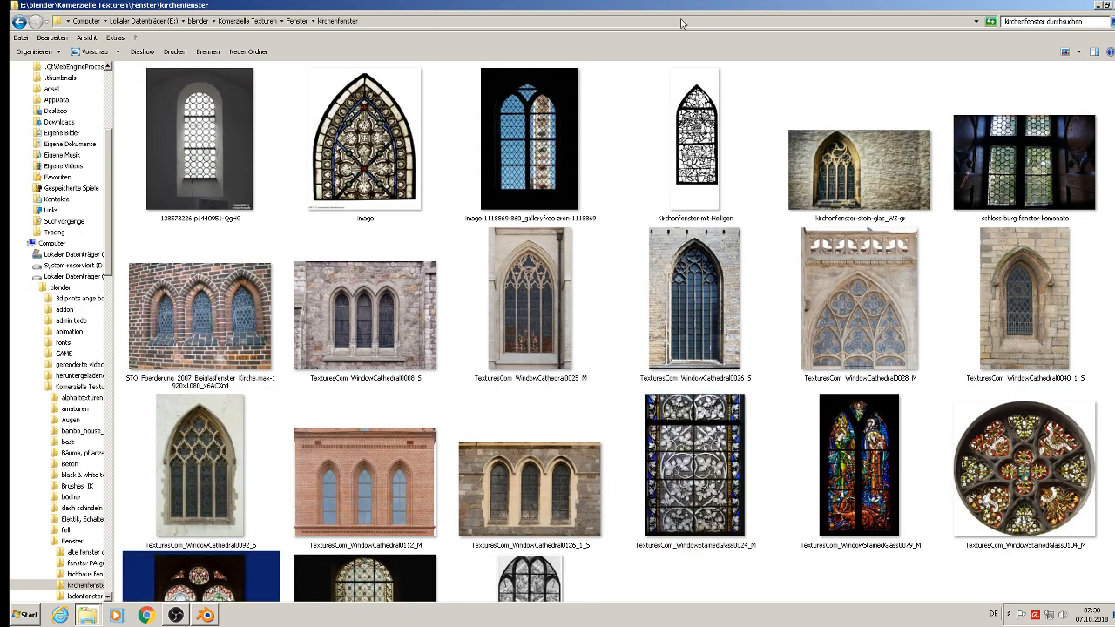
{"action": "left_click", "coordinate": [297, 20]}
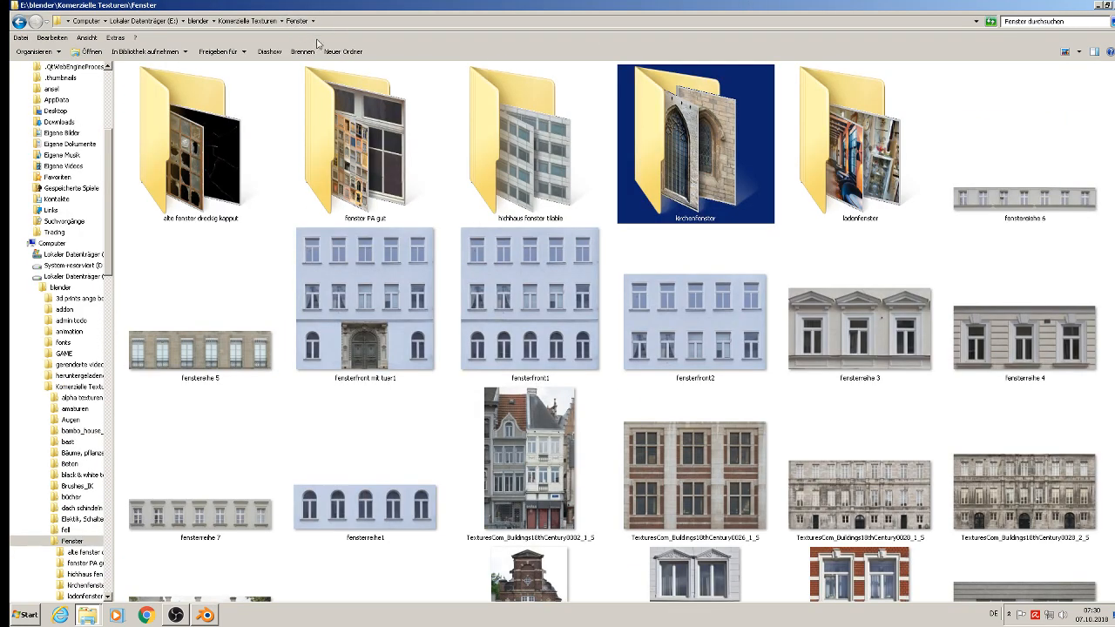
{"action": "left_click", "coordinate": [271, 21]}
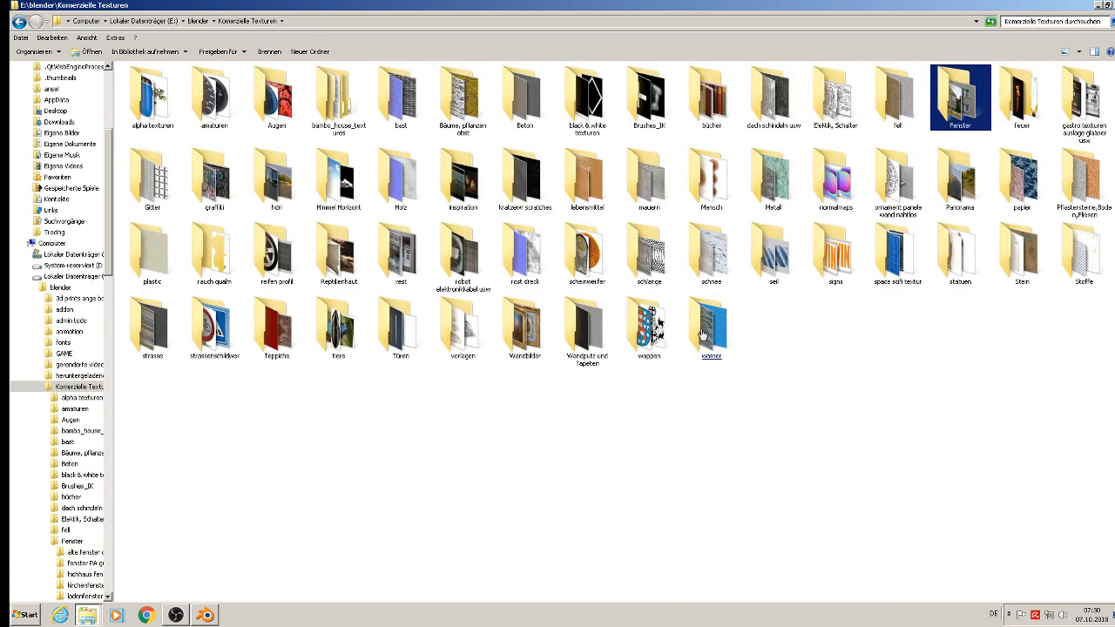
{"action": "left_click", "coordinate": [403, 341]}
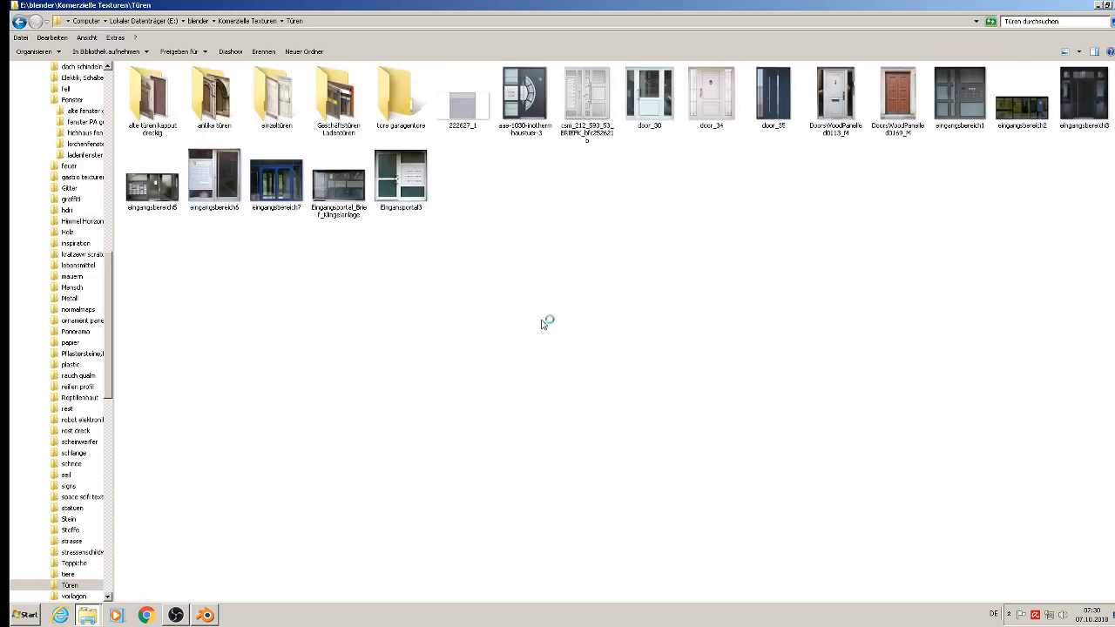
{"action": "double_click", "coordinate": [211, 129]}
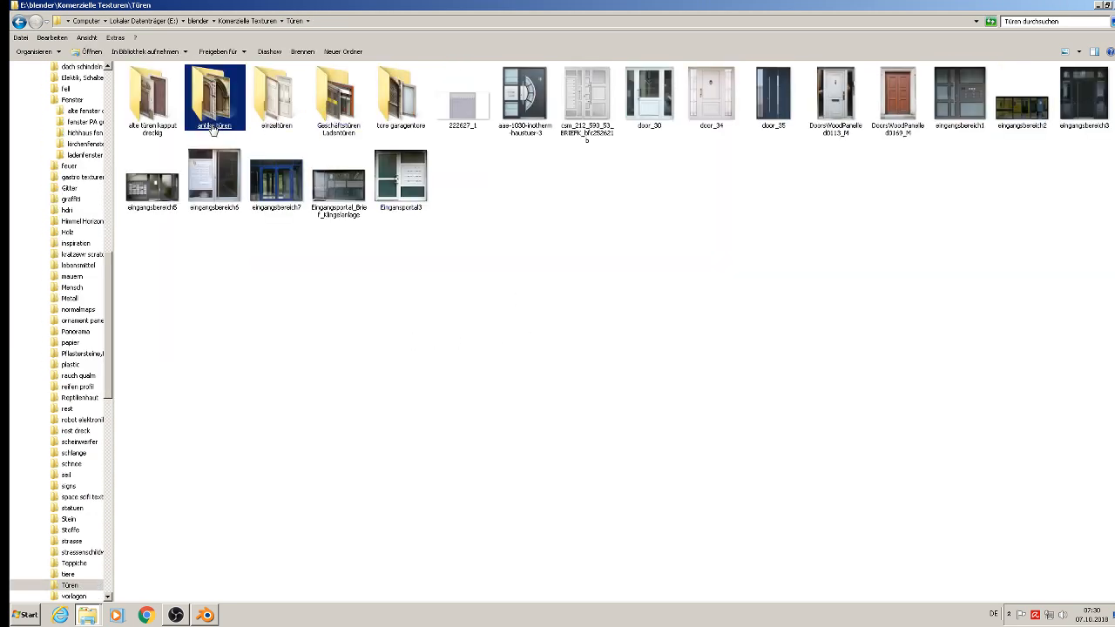
Compare the medieval door images, preview TexturesCom_DoorsMedieval0494_1_S and copy that image file.
{"action": "left_click", "coordinate": [807, 340]}
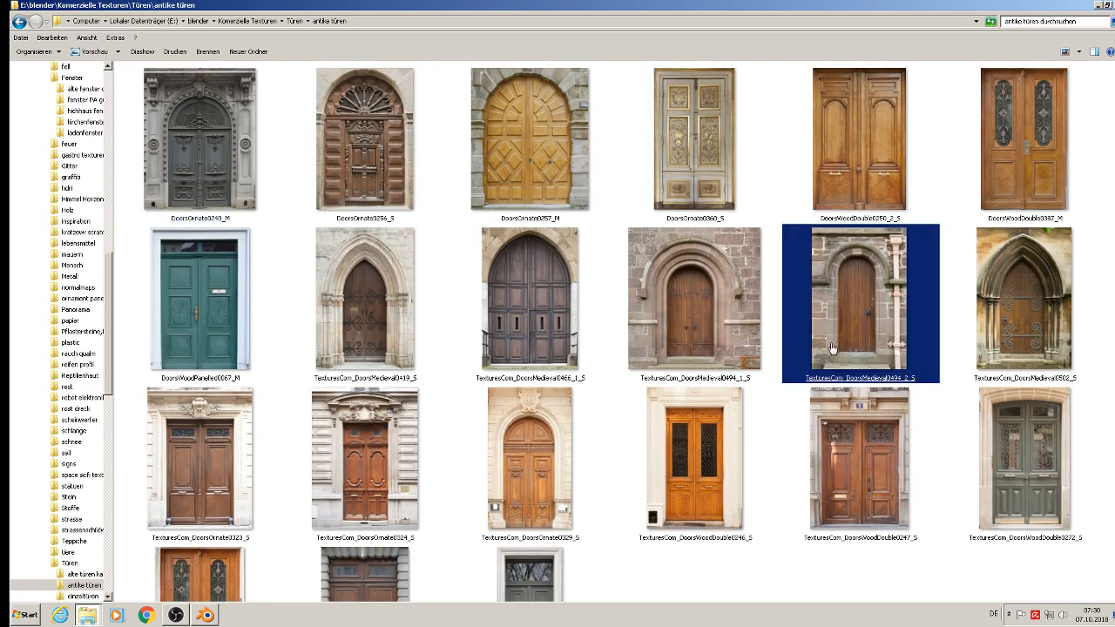
{"action": "left_click", "coordinate": [527, 373]}
{"action": "left_click", "coordinate": [386, 352]}
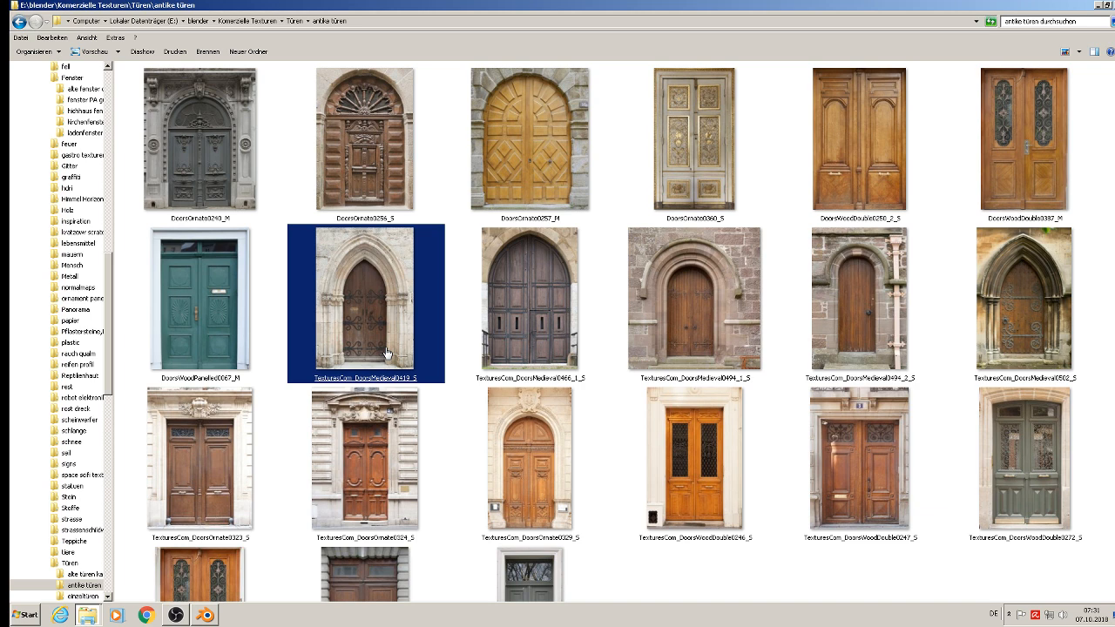
{"action": "left_click", "coordinate": [736, 324]}
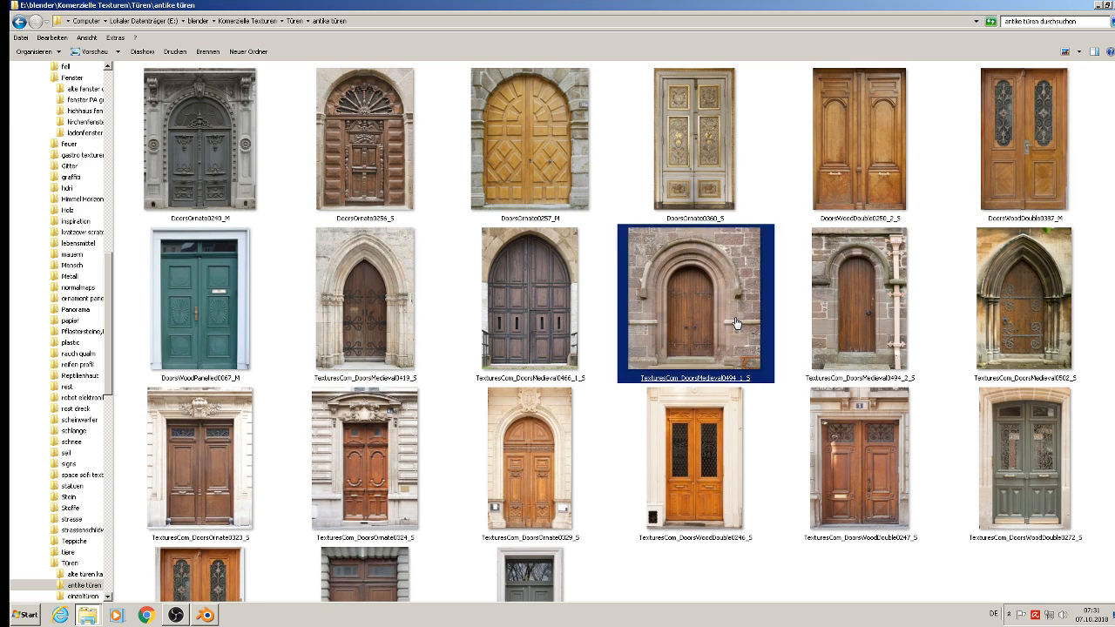
{"action": "double_click", "coordinate": [736, 323]}
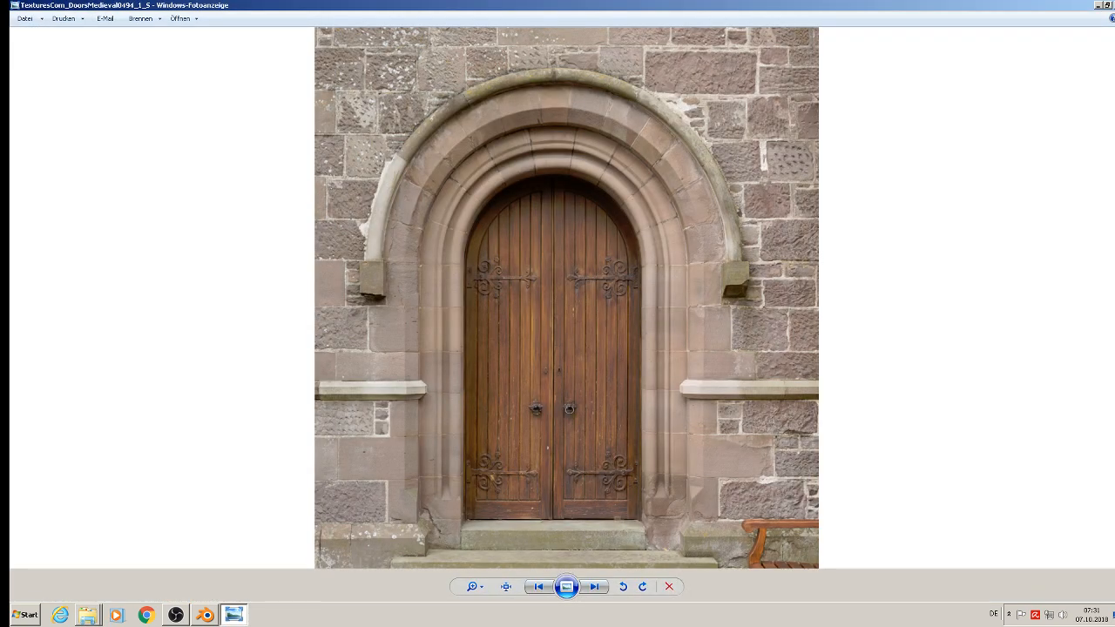
{"action": "key", "text": "Escape"}
{"action": "right_click", "coordinate": [707, 340]}
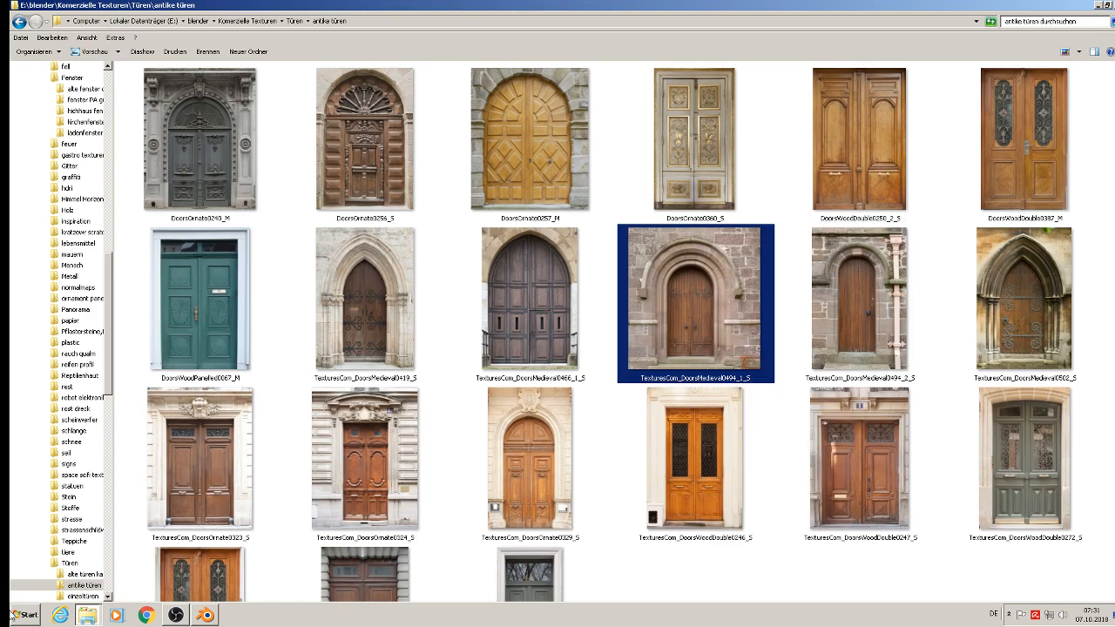
Paste the copied medieval door image into the textur folder inside st. michelle.
{"action": "left_click", "coordinate": [114, 614]}
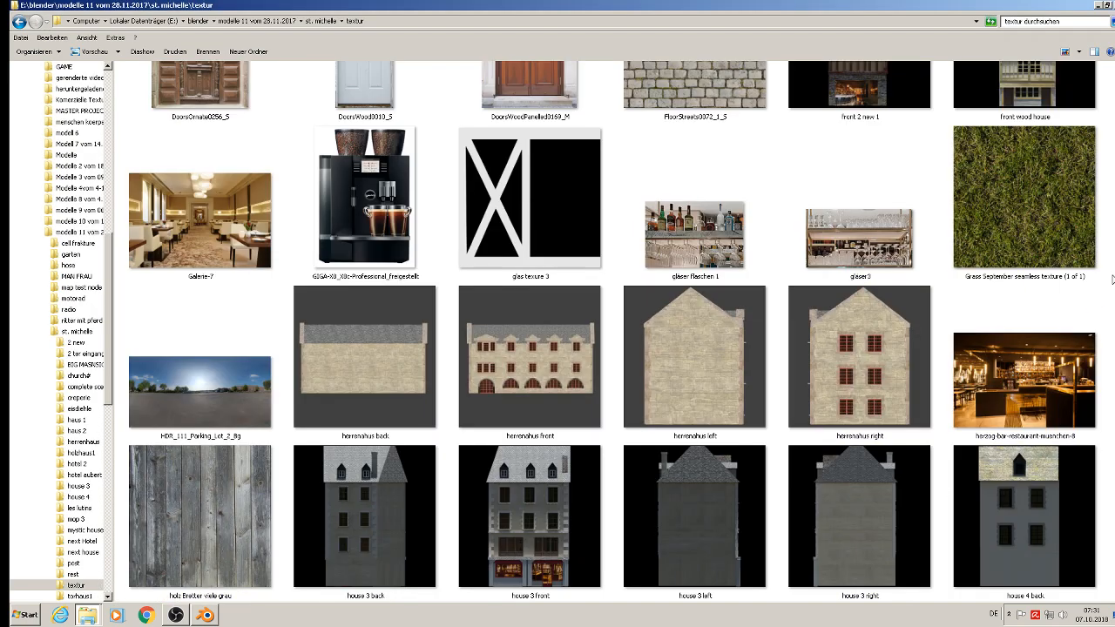
{"action": "right_click", "coordinate": [1112, 279]}
{"action": "left_click", "coordinate": [1082, 341]}
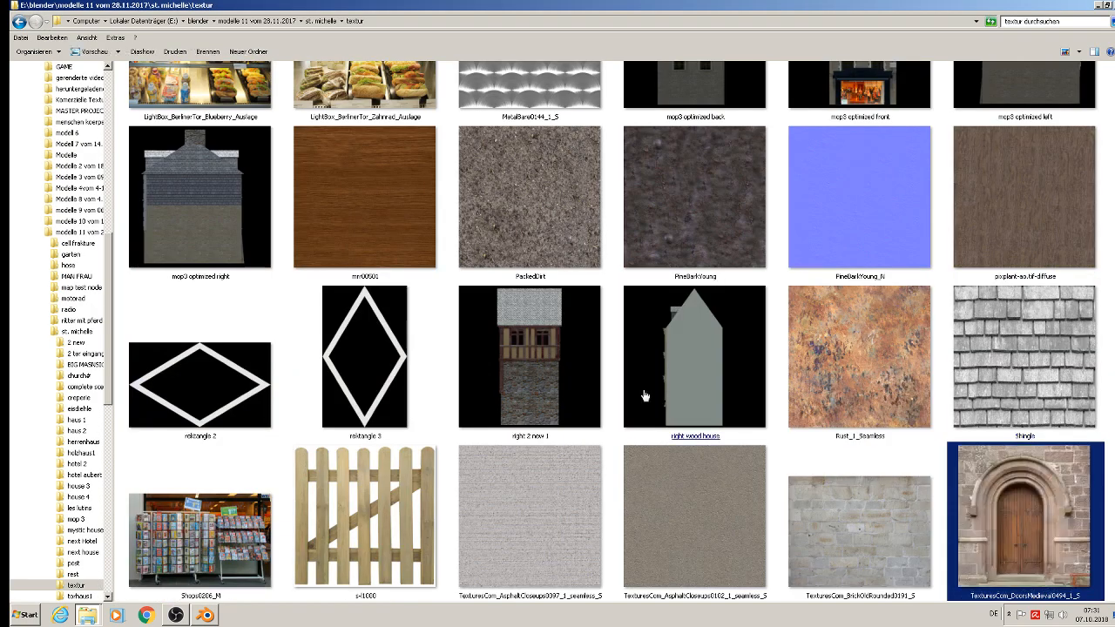
{"action": "left_click", "coordinate": [1108, 366]}
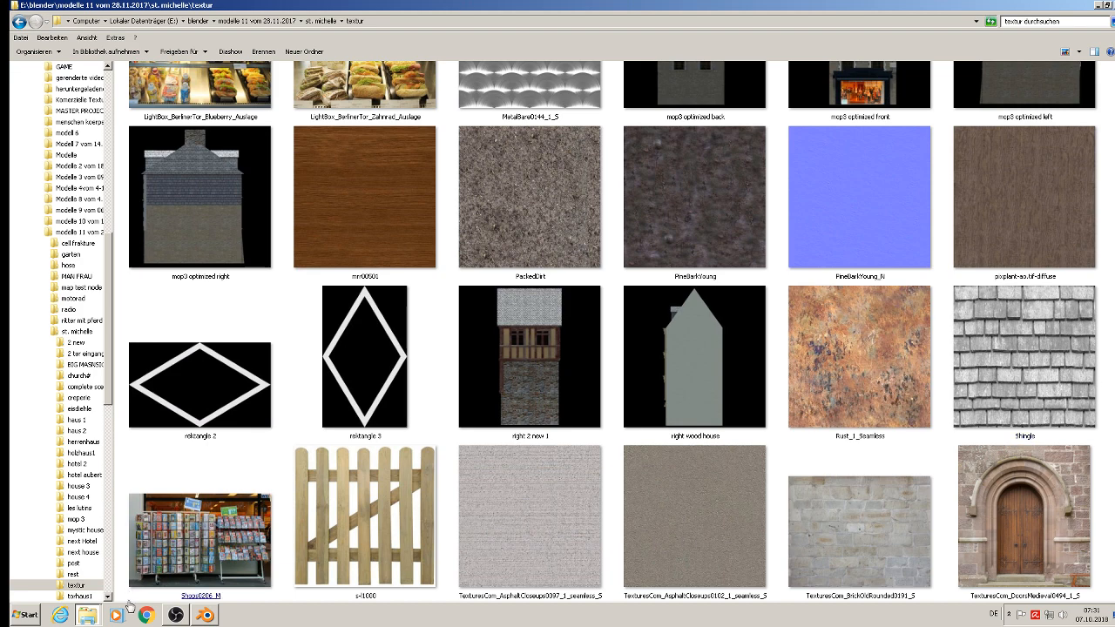
Switch to Blender and unwrap the arched window face beside the shingled roof with Project From View.
{"action": "left_click", "coordinate": [204, 616]}
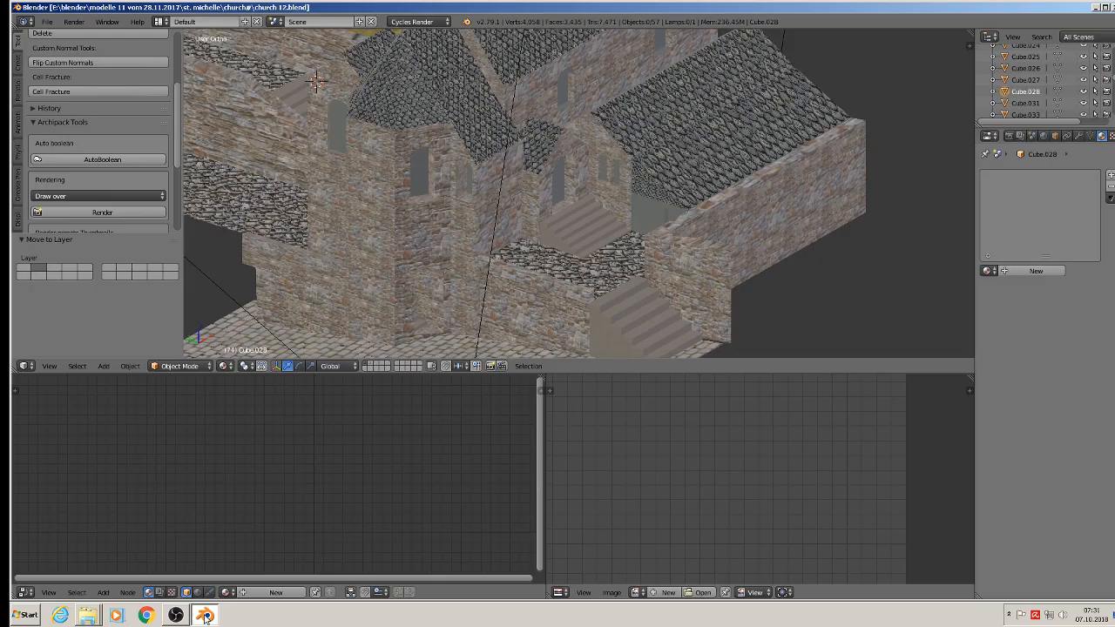
{"action": "middle_click_drag", "start_coordinate": [444, 185], "coordinate": [575, 308]}
{"action": "scroll", "coordinate": [505, 249], "scroll_direction": "up", "scroll_amount": 5}
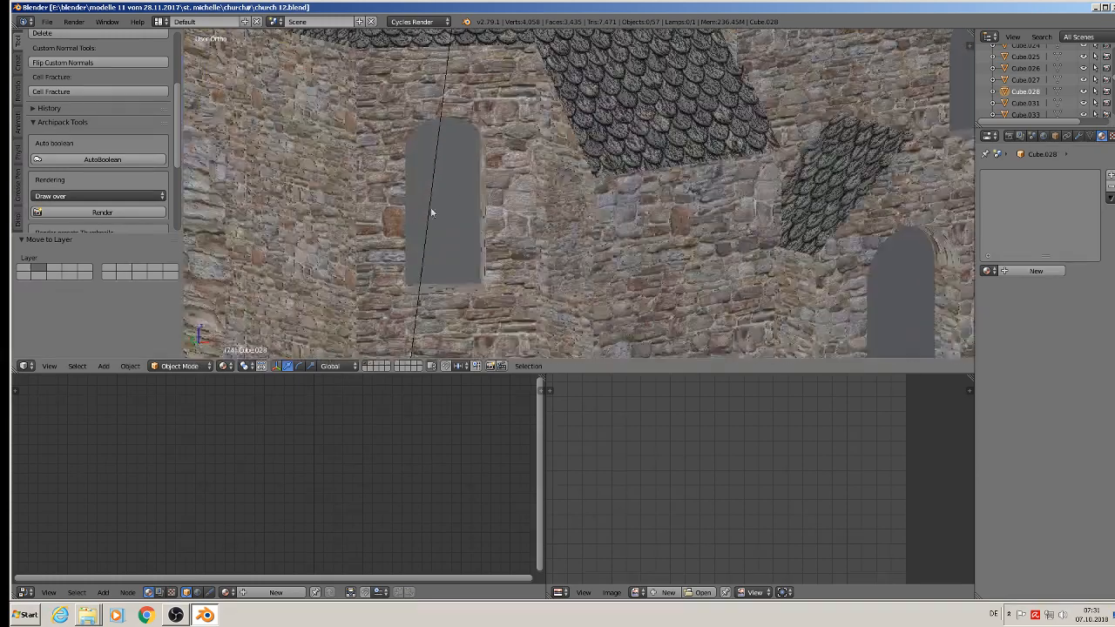
{"action": "right_click", "coordinate": [425, 163]}
{"action": "key", "text": "Tab"}
{"action": "right_click", "coordinate": [441, 234]}
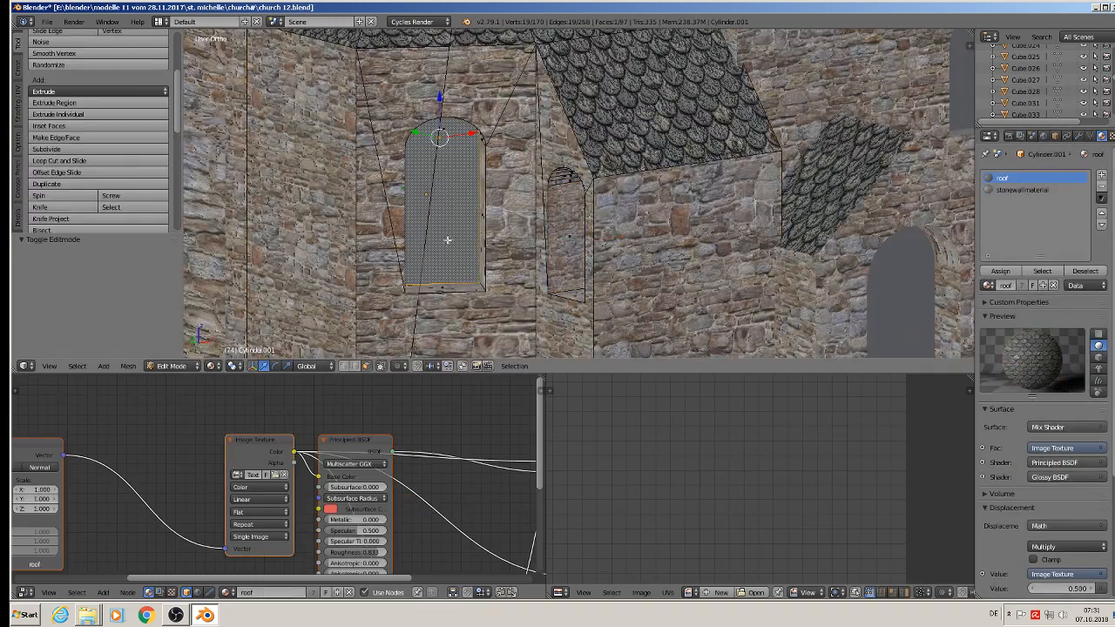
{"action": "key", "text": "u"}
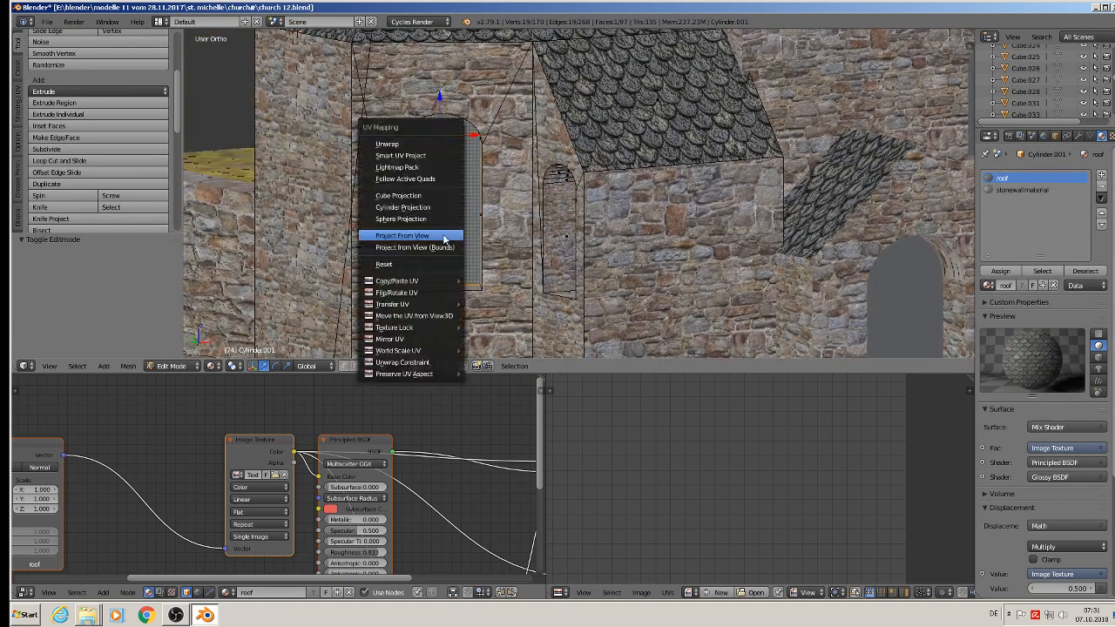
{"action": "left_click", "coordinate": [444, 237]}
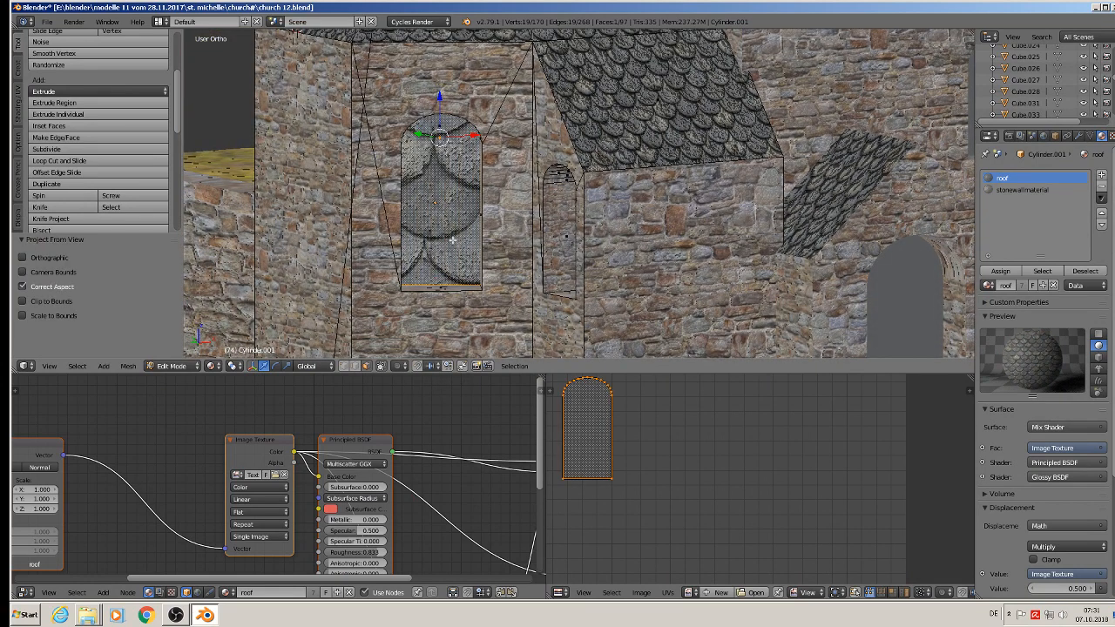
Add a new material slot to the window's object and name its new material window1.
{"action": "left_click", "coordinate": [1102, 176]}
{"action": "left_click", "coordinate": [1023, 286]}
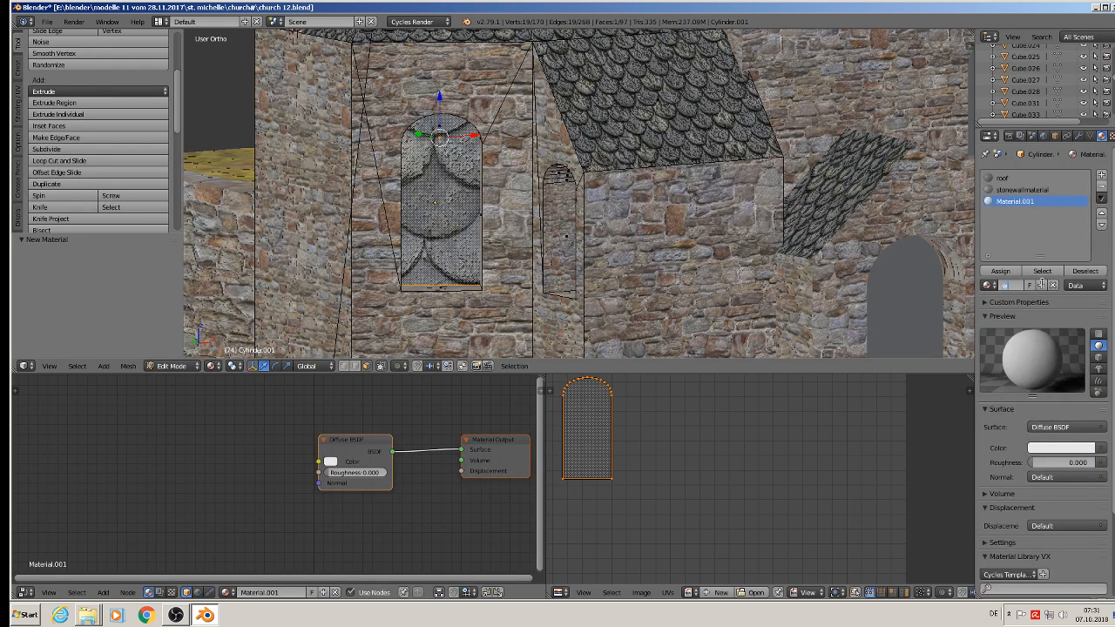
{"action": "type", "text": "window1"}
{"action": "key", "text": "Return"}
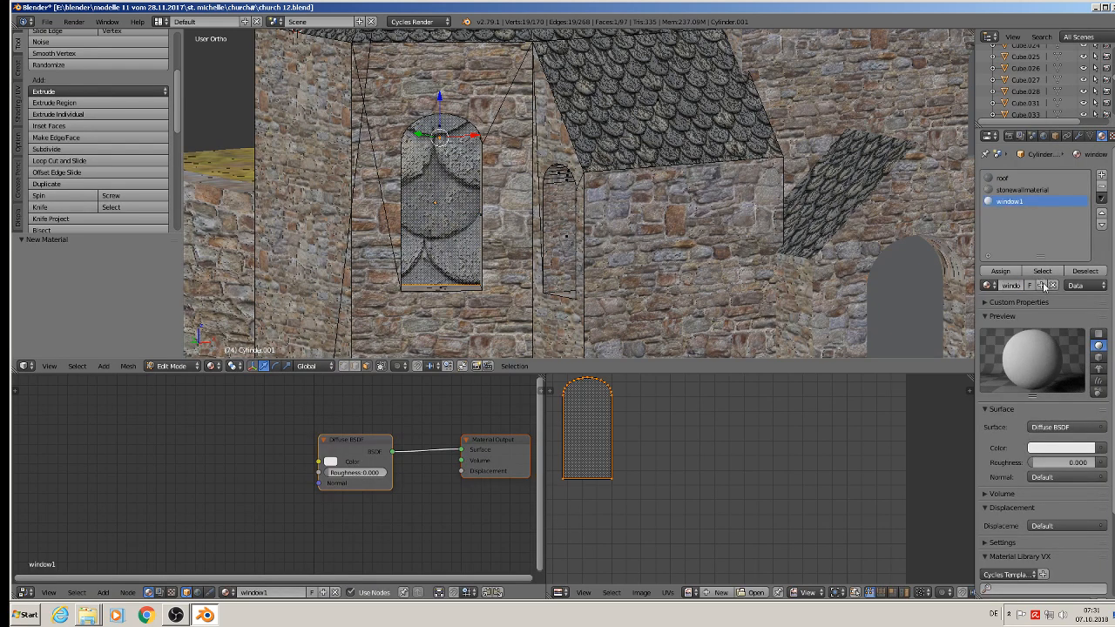
Delete the default nodes of the window1 material and paste in the copied stone wall node setup.
{"action": "scroll", "coordinate": [364, 486], "scroll_direction": "down", "scroll_amount": 1}
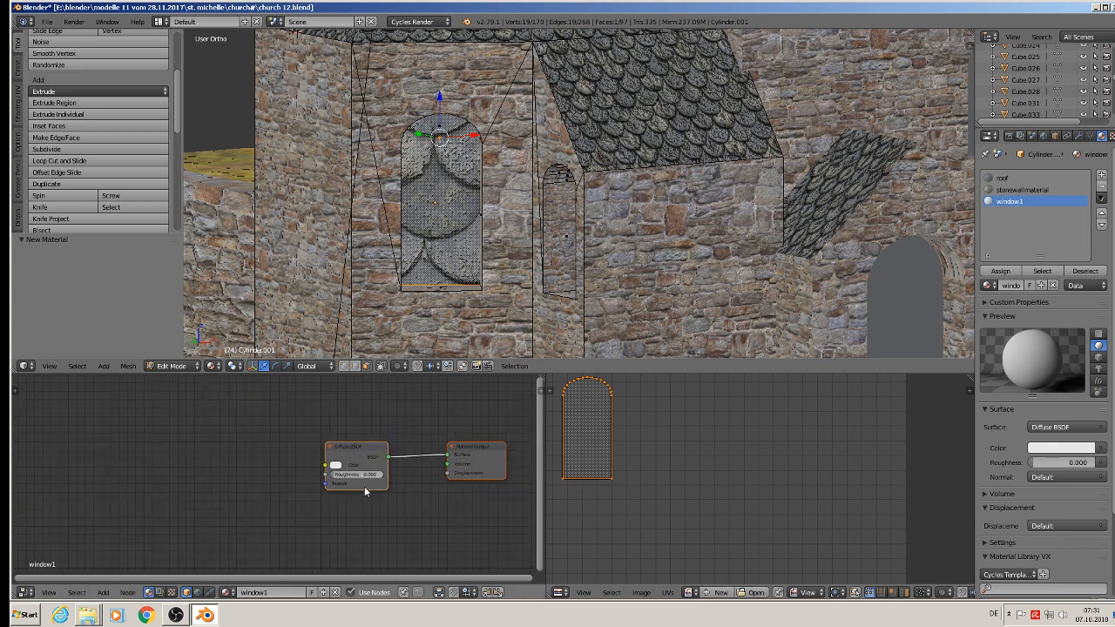
{"action": "key", "text": "a"}
{"action": "key", "text": "a"}
{"action": "key", "text": "x"}
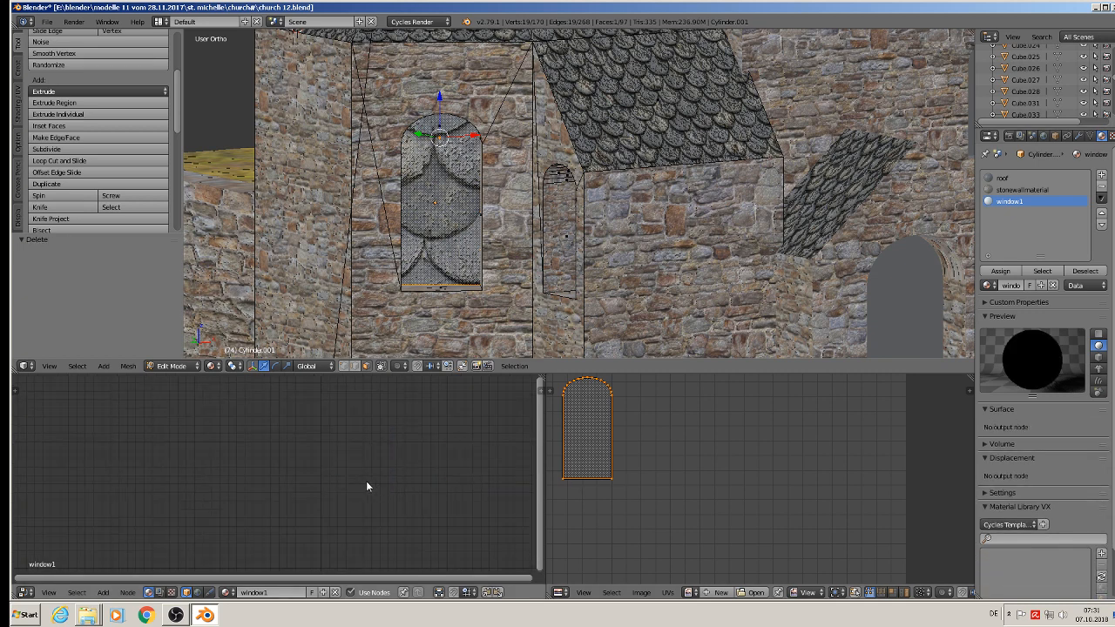
{"action": "key", "text": "ctrl+v"}
{"action": "scroll", "coordinate": [309, 479], "scroll_direction": "up", "scroll_amount": 3}
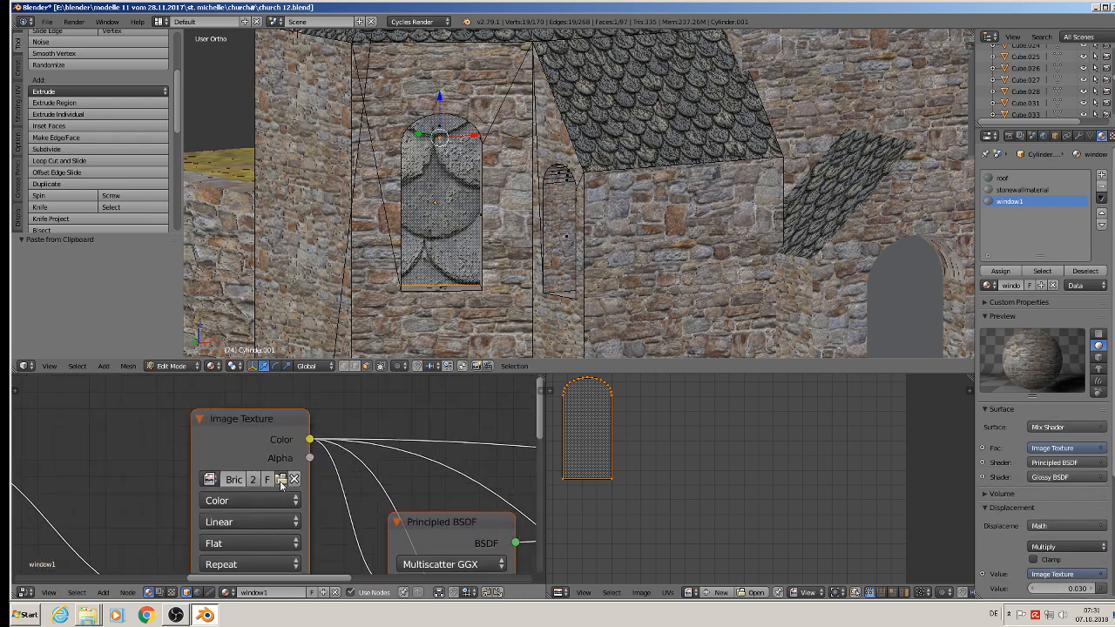
Load the arched w2dpostcard stained-glass image from the textur folder into window1's Image Texture node and assign the material to the window face.
{"action": "left_click", "coordinate": [278, 481]}
{"action": "left_click", "coordinate": [209, 37]}
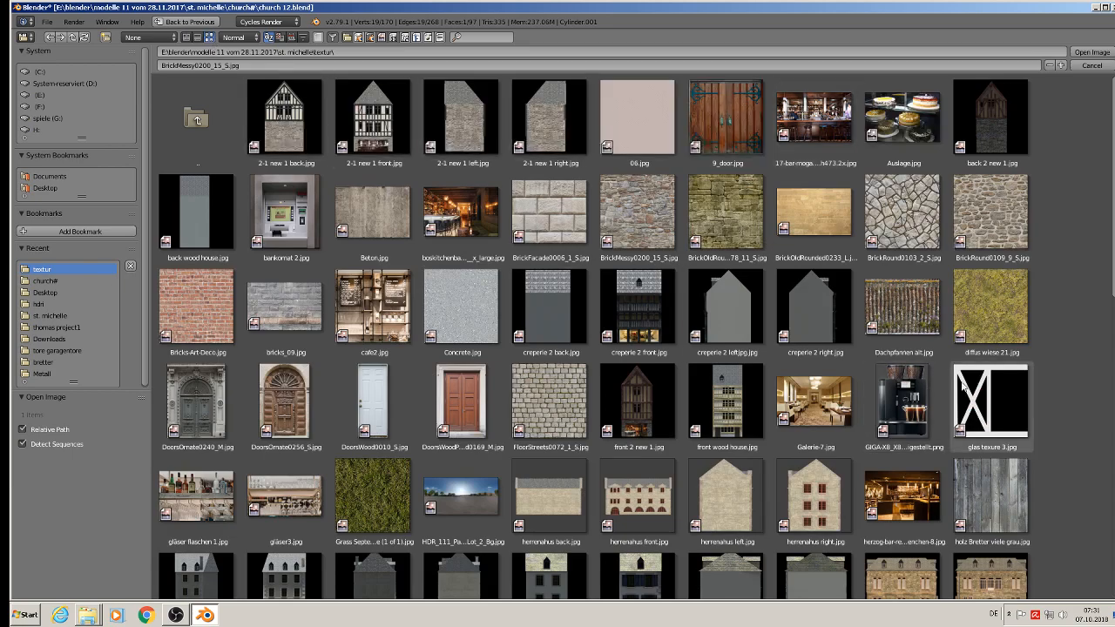
{"action": "scroll", "coordinate": [1092, 509], "scroll_direction": "down", "scroll_amount": 5}
{"action": "scroll", "coordinate": [1093, 509], "scroll_direction": "down", "scroll_amount": 5}
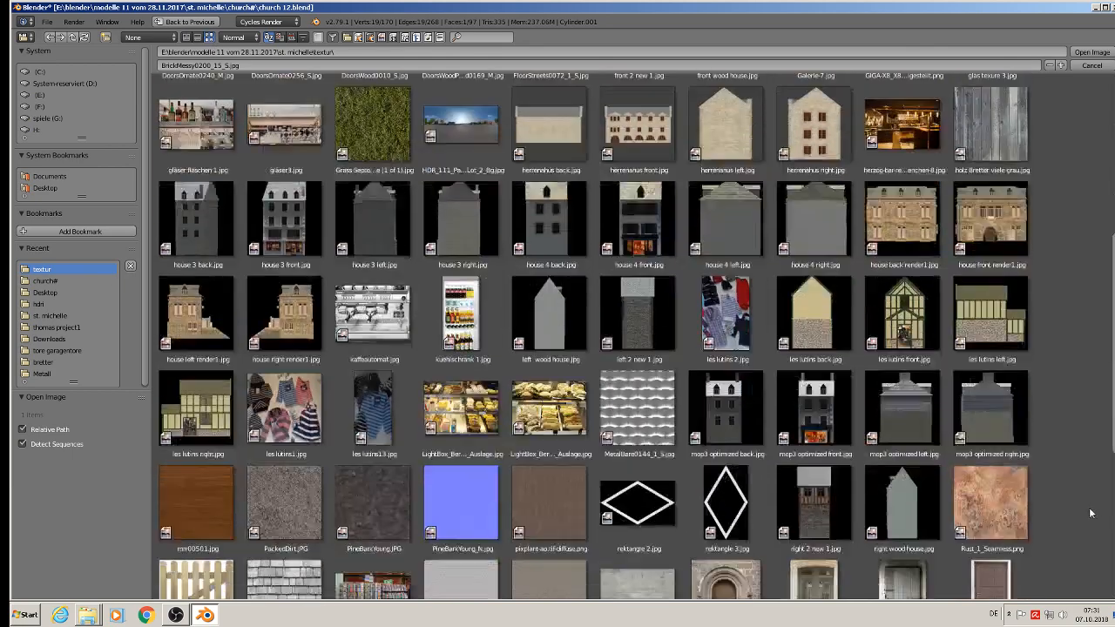
{"action": "scroll", "coordinate": [1086, 515], "scroll_direction": "down", "scroll_amount": 4}
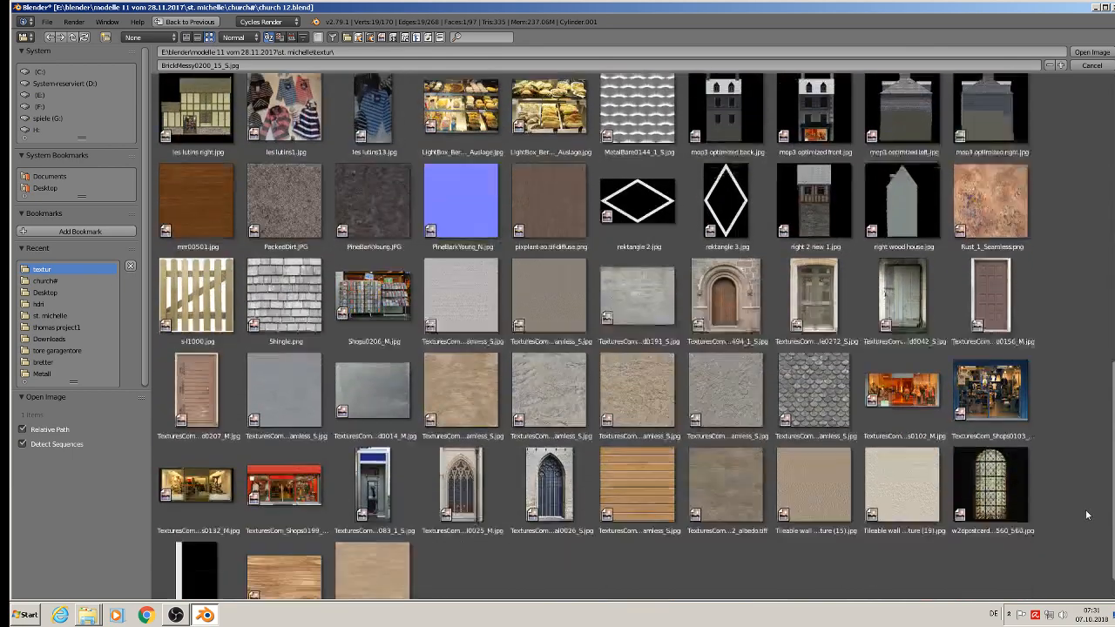
{"action": "double_click", "coordinate": [993, 440]}
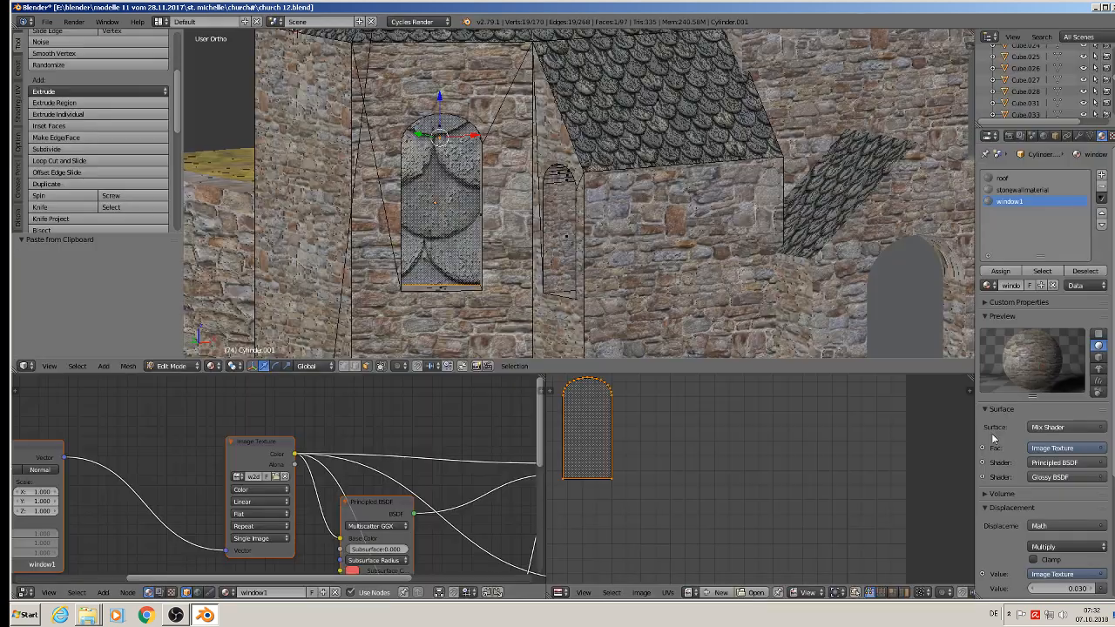
{"action": "left_click", "coordinate": [1016, 273]}
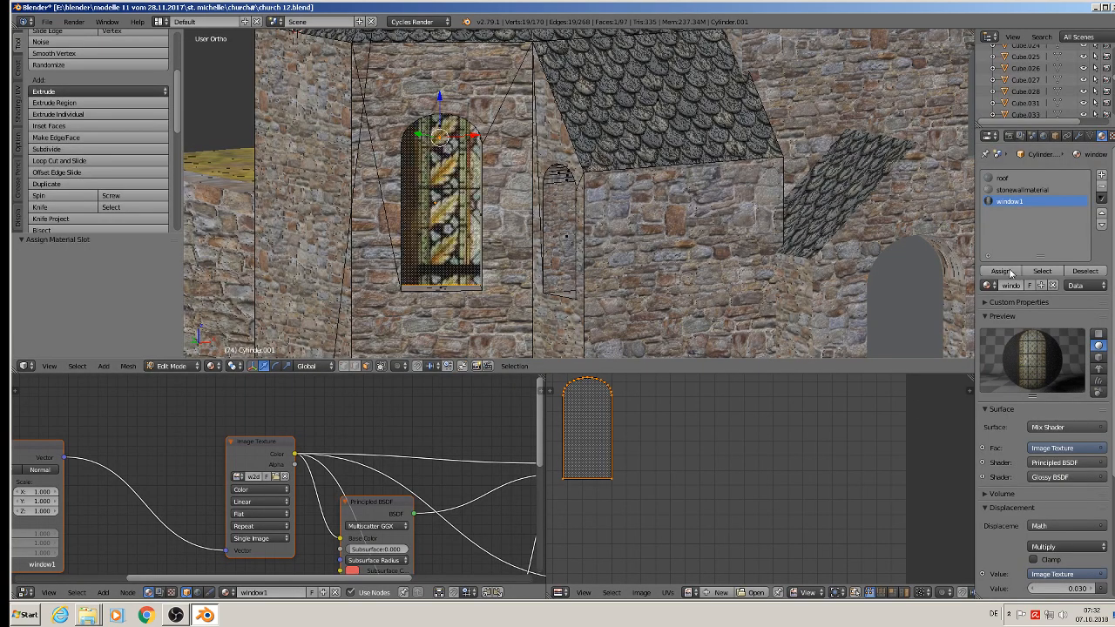
Display the arched w2dpostcard stained-glass image behind the window face's UVs in the UV editor.
{"action": "left_click", "coordinate": [689, 592]}
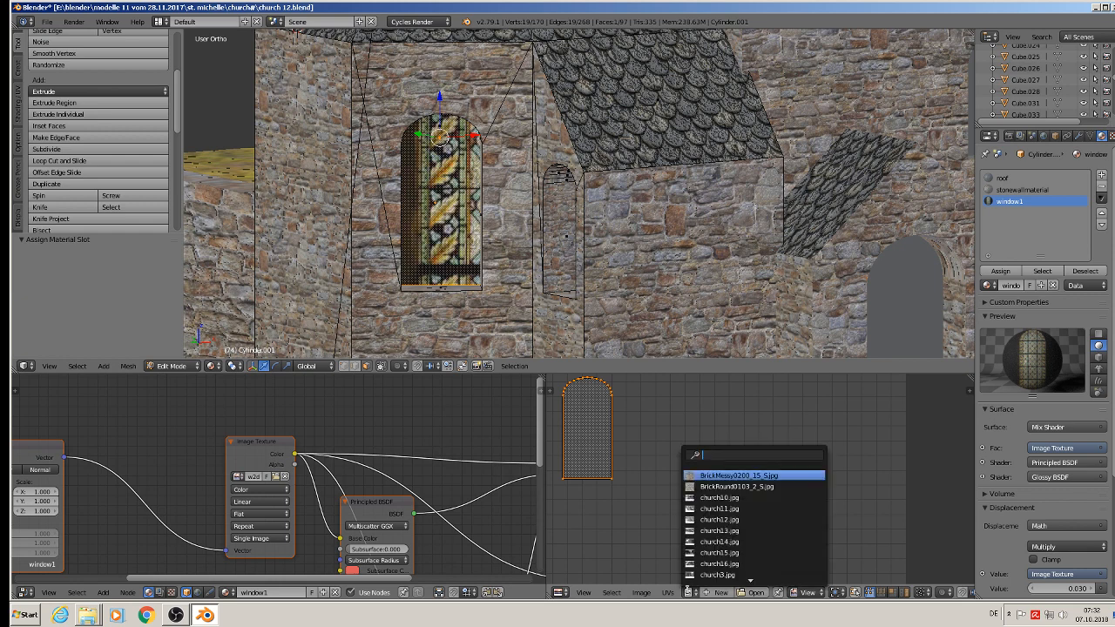
{"action": "scroll", "coordinate": [707, 557], "scroll_direction": "down", "scroll_amount": 12}
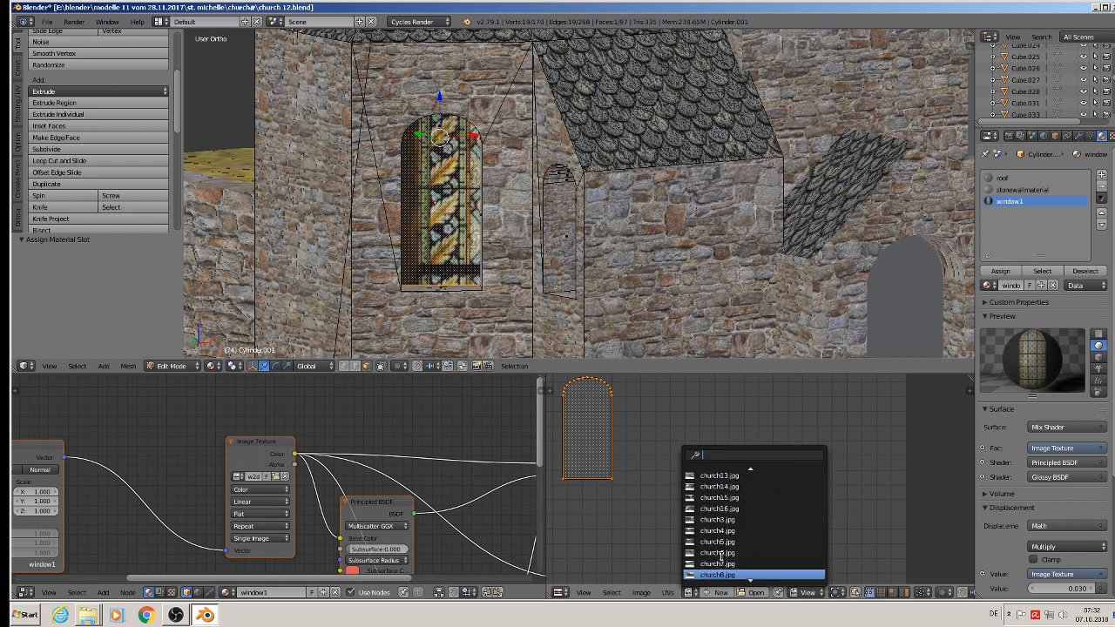
{"action": "scroll", "coordinate": [707, 558], "scroll_direction": "down", "scroll_amount": 6}
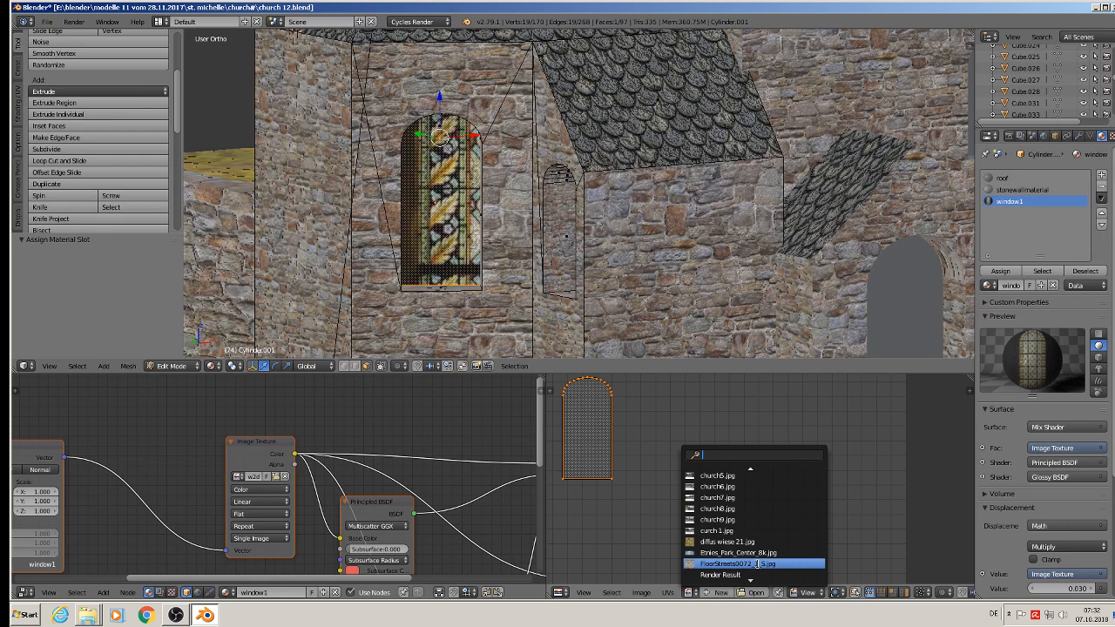
{"action": "scroll", "coordinate": [756, 563], "scroll_direction": "down", "scroll_amount": 9}
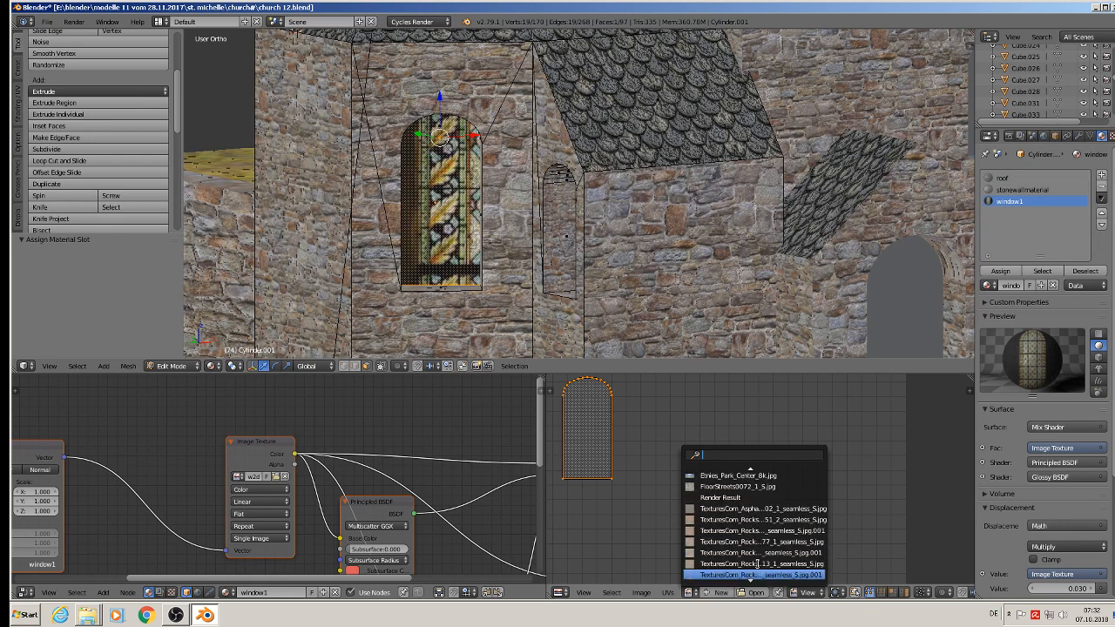
{"action": "left_click", "coordinate": [748, 575]}
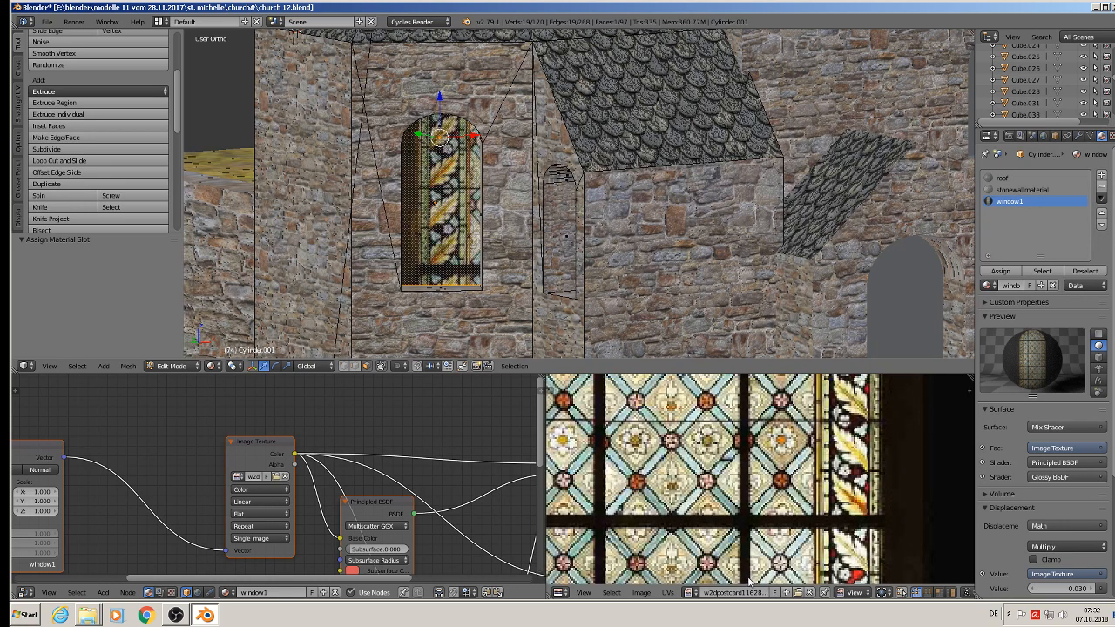
Scale the window's UV island up by about 3.7, move it onto the stained-glass arch, and enlarge it by about 1.19.
{"action": "scroll", "coordinate": [740, 520], "scroll_direction": "down", "scroll_amount": 4}
{"action": "key", "text": "s"}
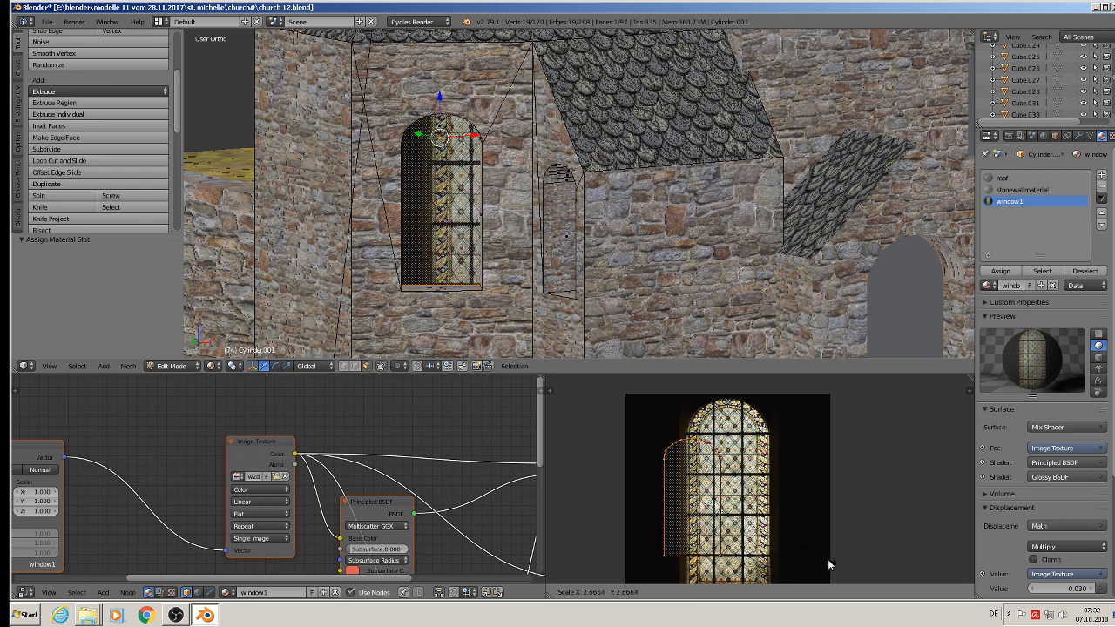
{"action": "left_click", "coordinate": [876, 385]}
{"action": "middle_click_drag", "start_coordinate": [858, 443], "coordinate": [815, 425]}
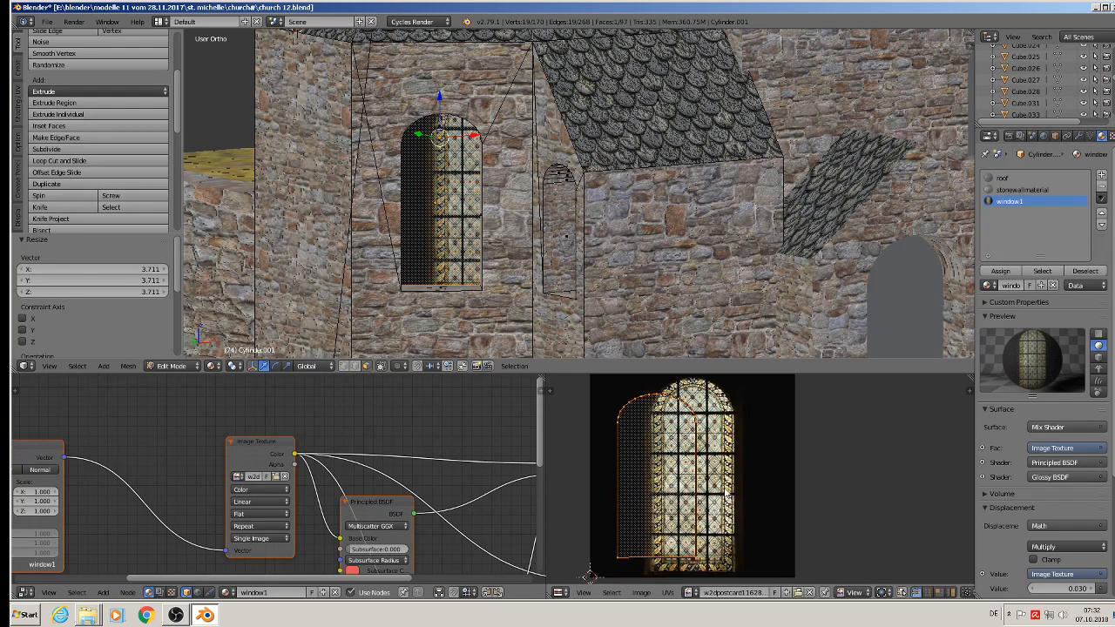
{"action": "key", "text": "g"}
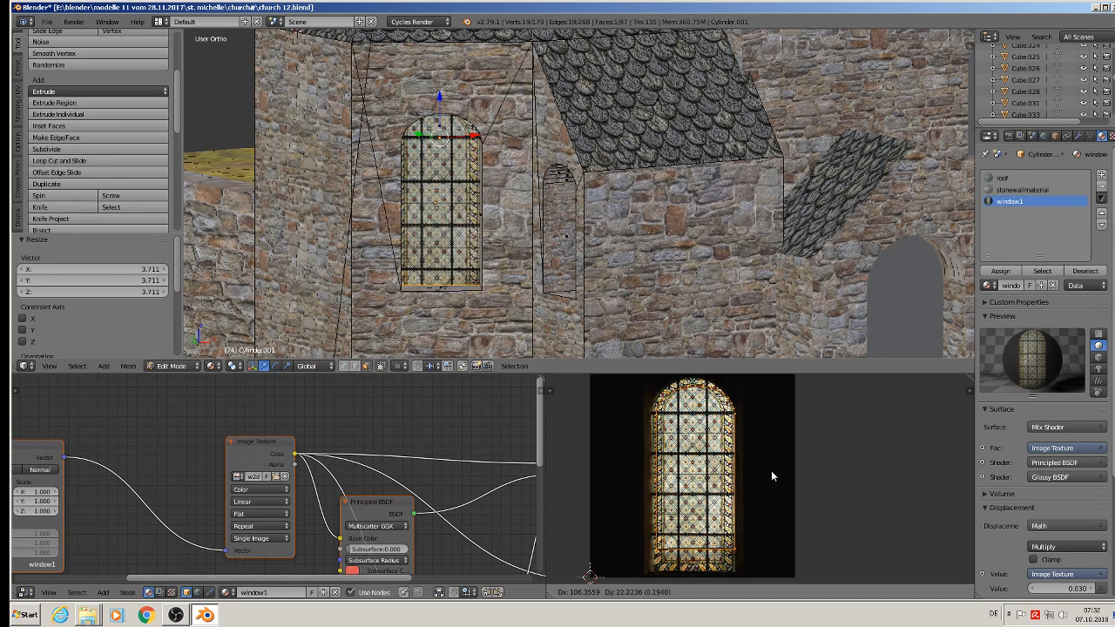
{"action": "left_click", "coordinate": [771, 479]}
{"action": "key", "text": "s"}
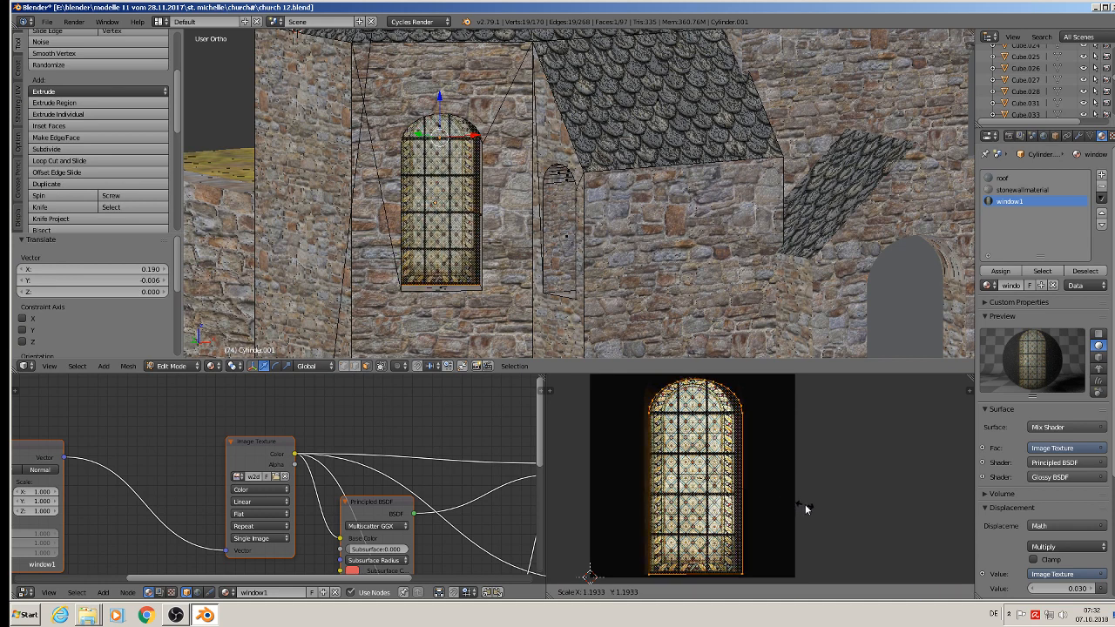
{"action": "left_click", "coordinate": [805, 505]}
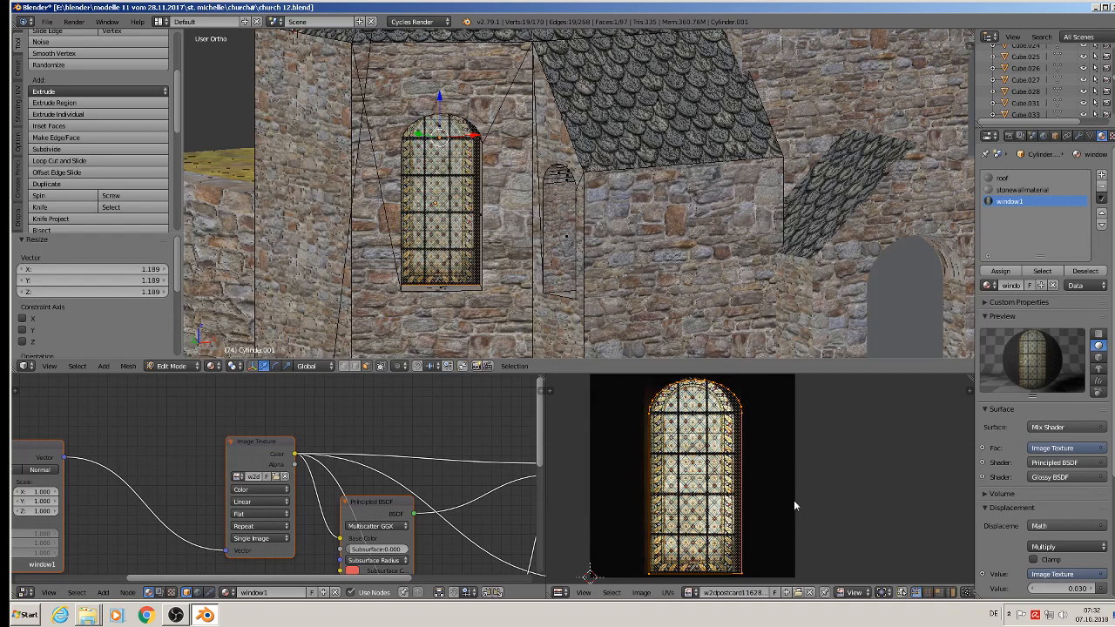
Narrow the UV island to about 0.925 along X, centre it on the stained-glass arch, and leave Edit Mode.
{"action": "key", "text": "s"}
{"action": "key", "text": "x"}
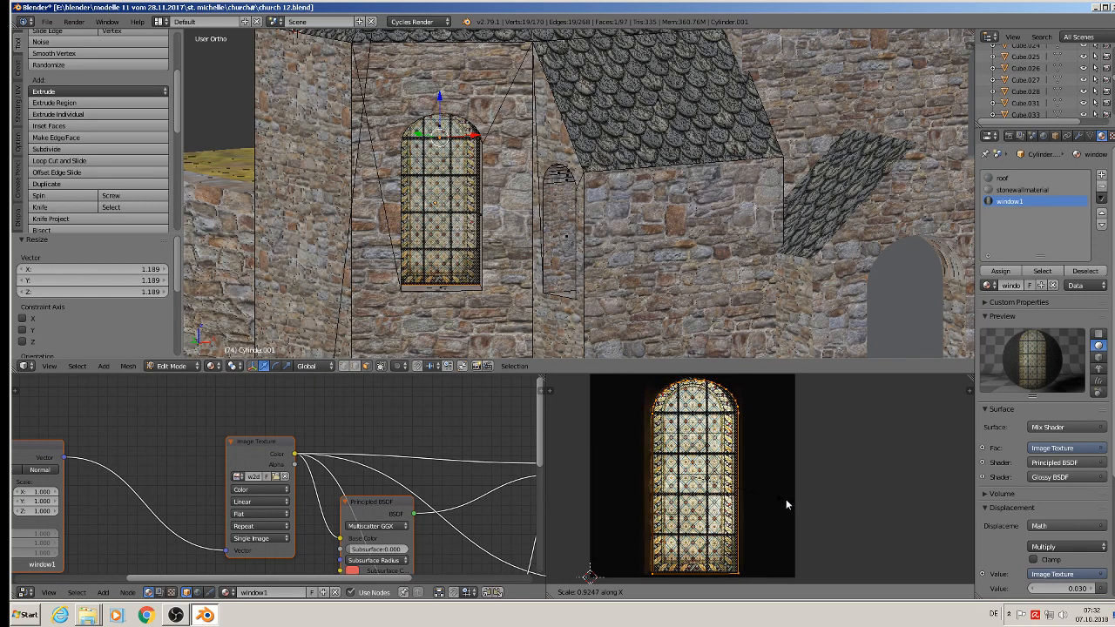
{"action": "left_click", "coordinate": [780, 496]}
{"action": "key", "text": "g"}
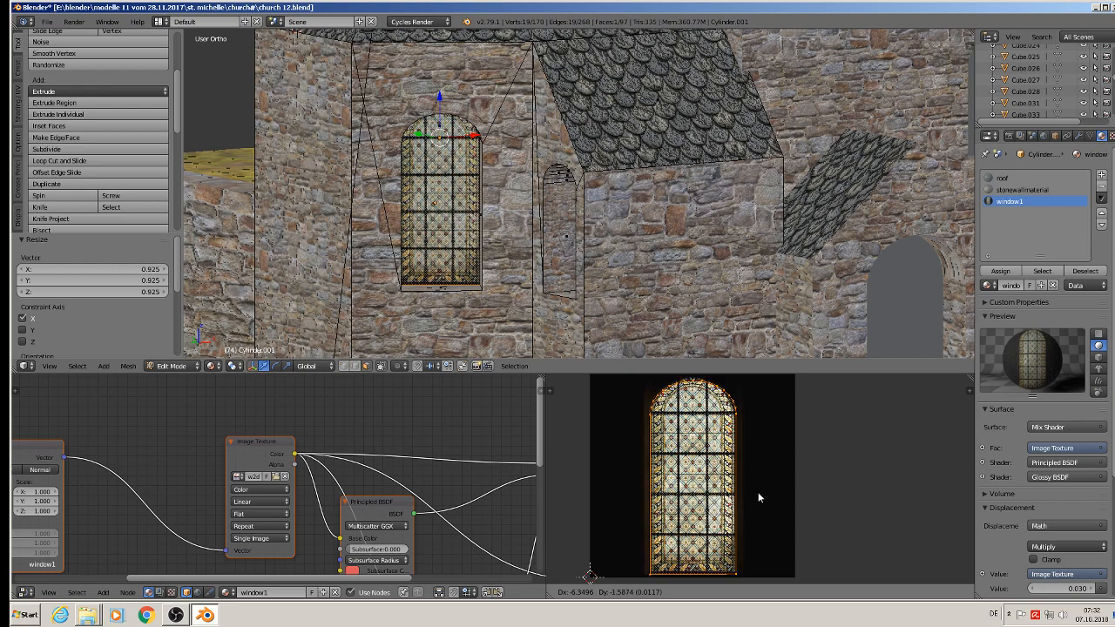
{"action": "left_click", "coordinate": [759, 491]}
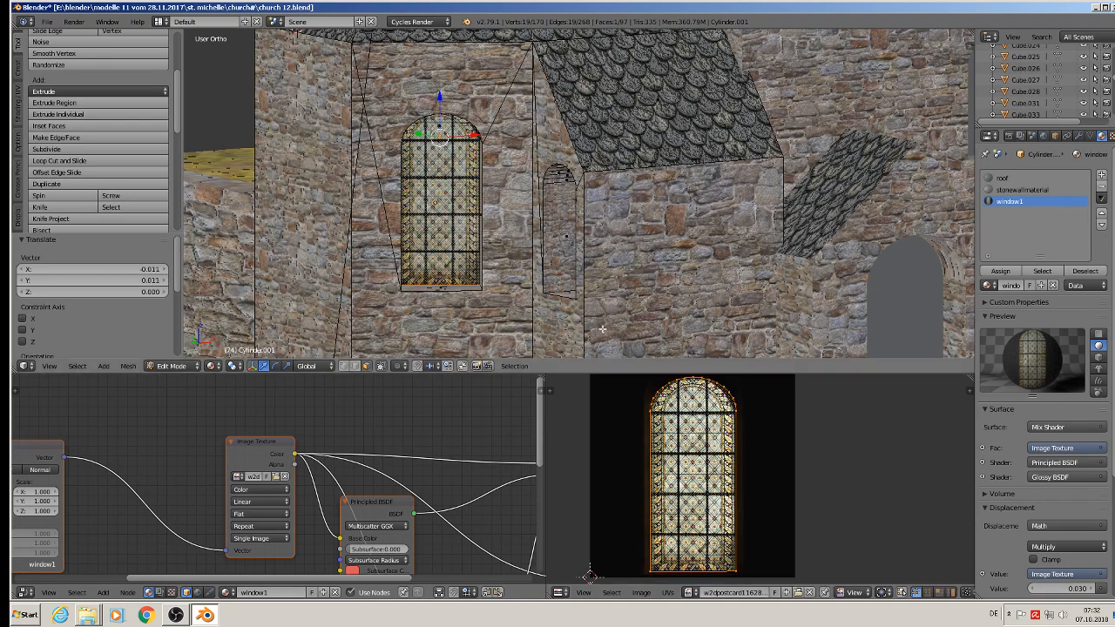
{"action": "key", "text": "Tab"}
Unwrap the grey arched window face beside the small shingled roof with Project From View and assign it the window1 material.
{"action": "mouse_move", "coordinate": [528, 244]}
{"action": "middle_mouse_down"}
{"action": "mouse_move", "coordinate": [522, 228]}
{"action": "mouse_move", "coordinate": [552, 256]}
{"action": "mouse_move", "coordinate": [540, 252]}
{"action": "middle_mouse_up"}
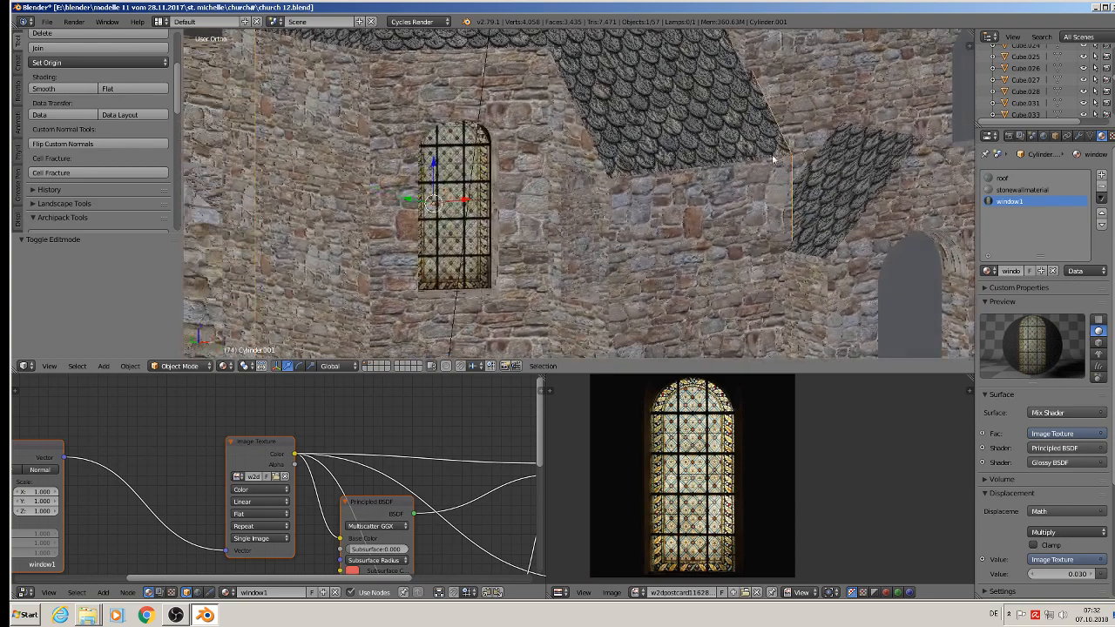
{"action": "middle_click_drag", "start_coordinate": [379, 244], "coordinate": [628, 220]}
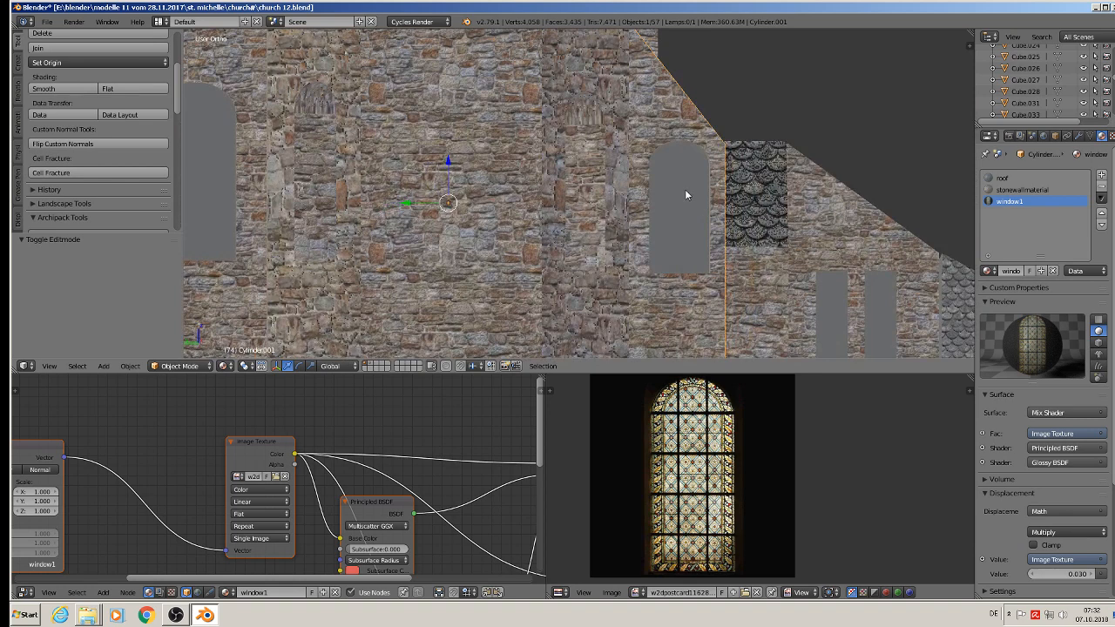
{"action": "key", "text": "Tab"}
{"action": "right_click", "coordinate": [682, 192]}
{"action": "key", "text": "u"}
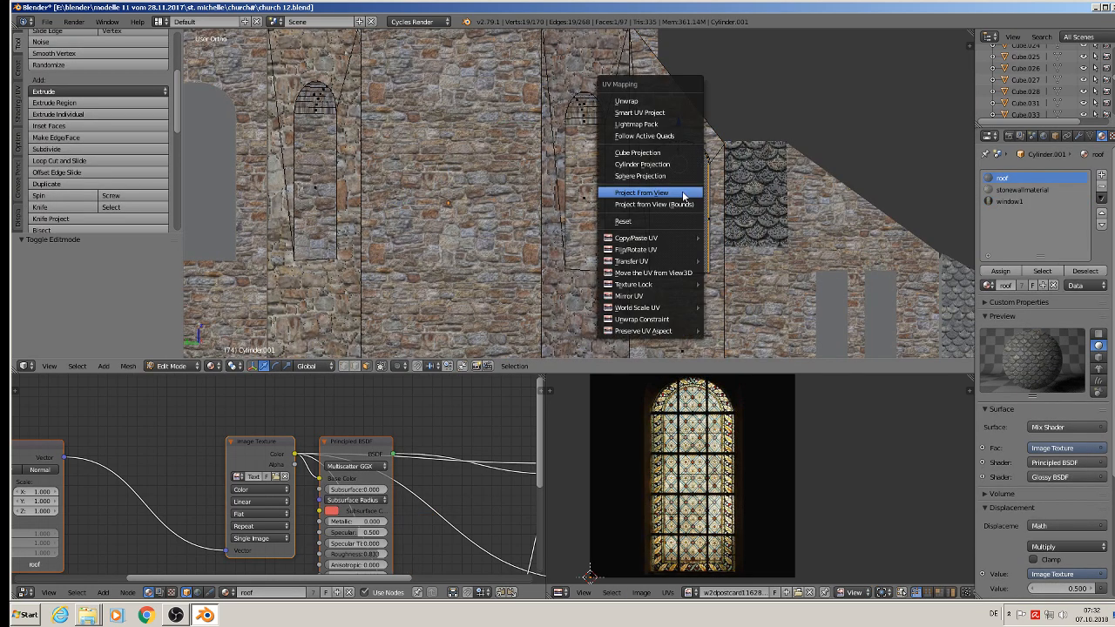
{"action": "left_click", "coordinate": [682, 191]}
{"action": "left_click", "coordinate": [1009, 201]}
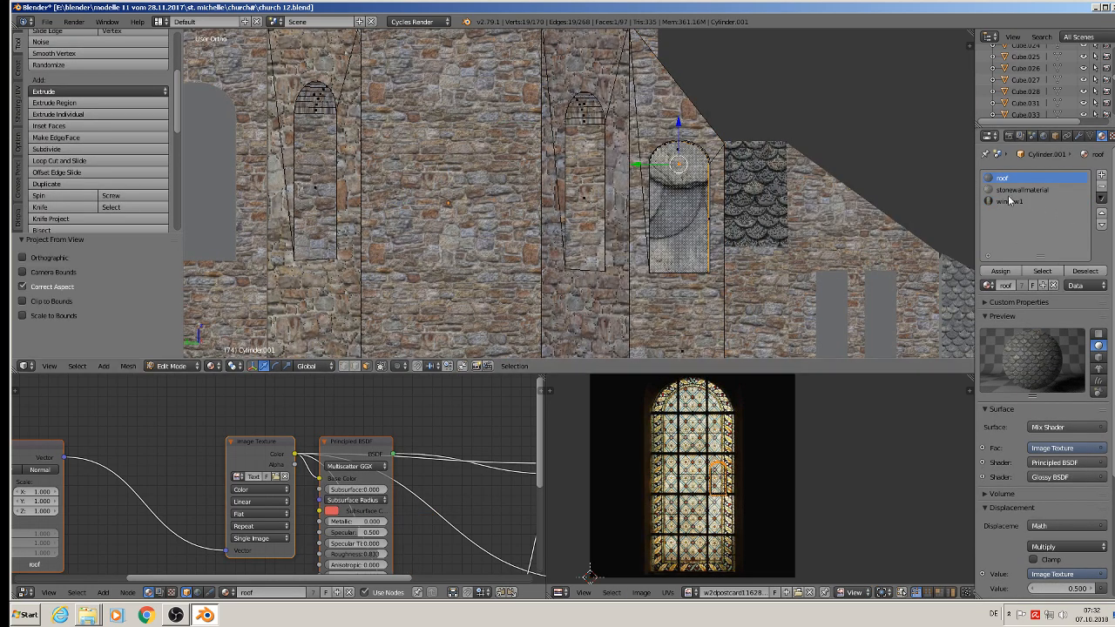
{"action": "left_click", "coordinate": [999, 271]}
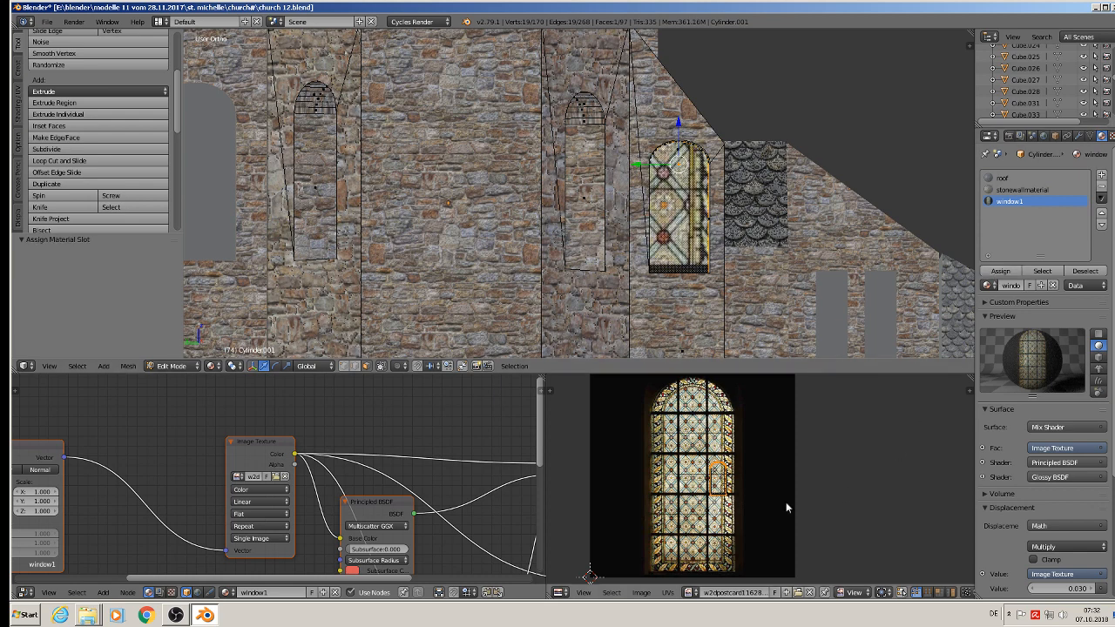
Fit the second window's UVs to the stained-glass arch by scaling about 5.86, moving, and narrowing to about 0.95 along X.
{"action": "key", "text": "s"}
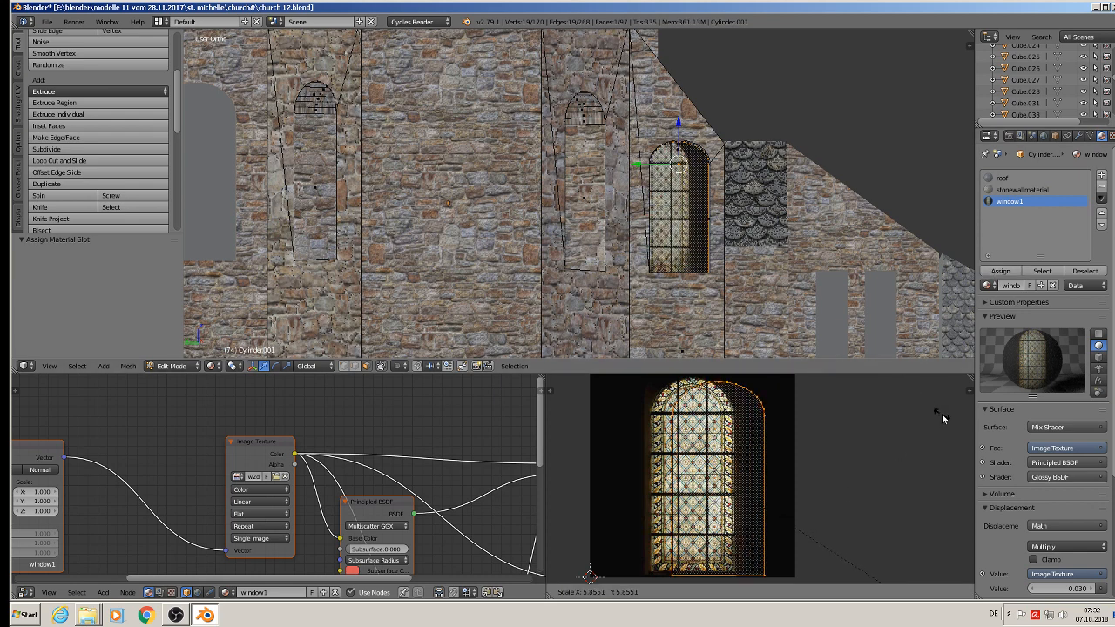
{"action": "left_click", "coordinate": [941, 413]}
{"action": "key", "text": "g"}
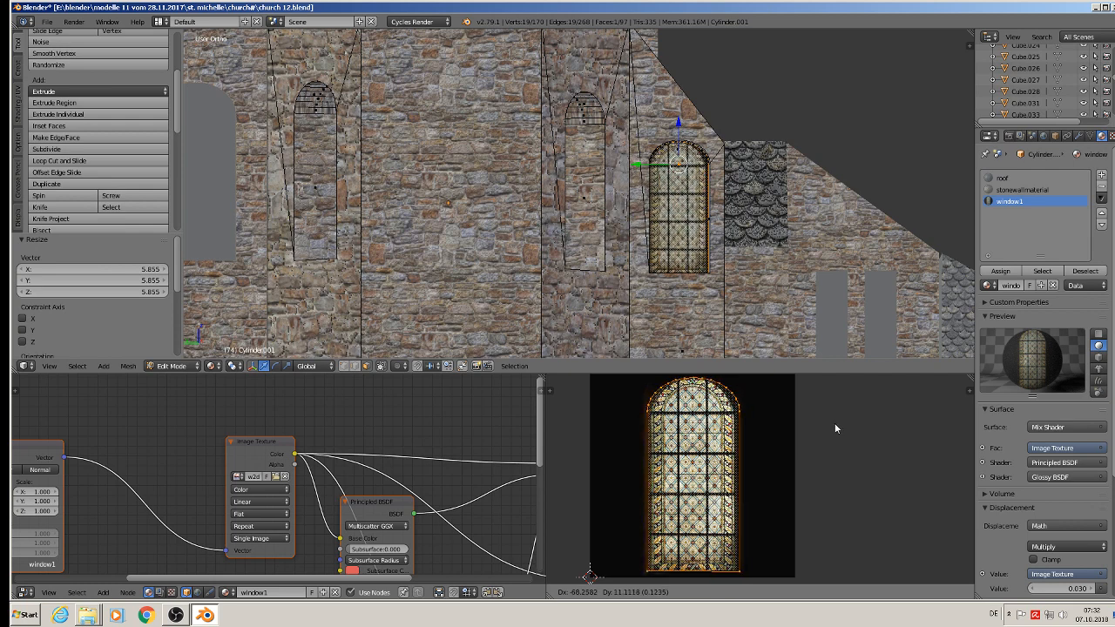
{"action": "left_click", "coordinate": [835, 422]}
{"action": "key", "text": "s"}
{"action": "key", "text": "x"}
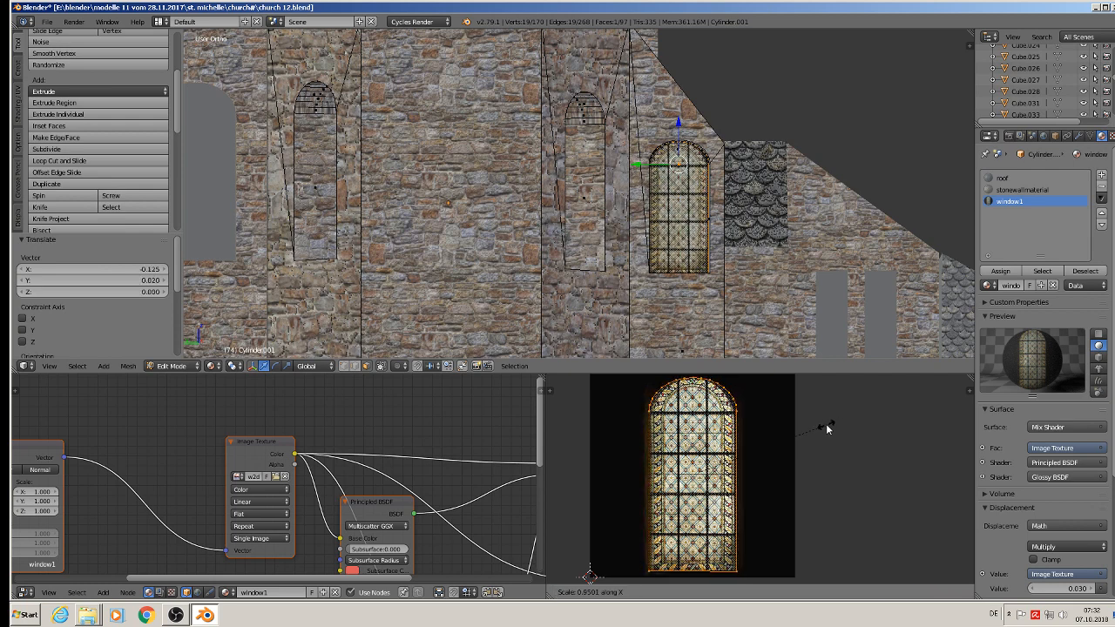
{"action": "left_click", "coordinate": [824, 426]}
{"action": "key", "text": "Tab"}
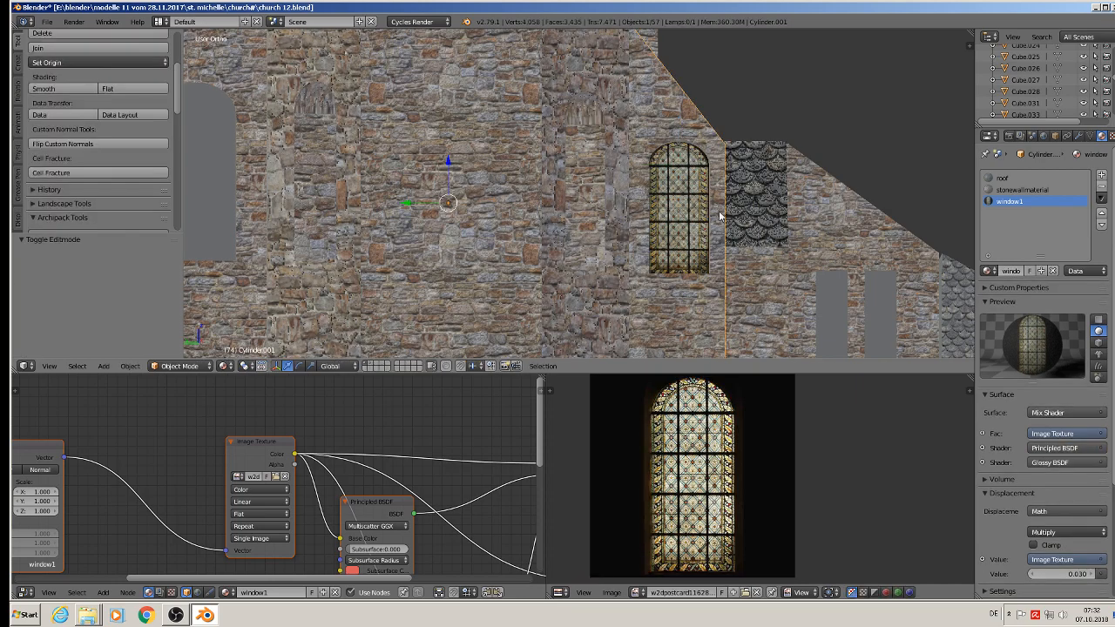
Move the second window face about -0.015 along X so it sits forward in its wall recess.
{"action": "middle_click_drag", "start_coordinate": [721, 216], "coordinate": [636, 206]}
{"action": "key", "text": "Tab"}
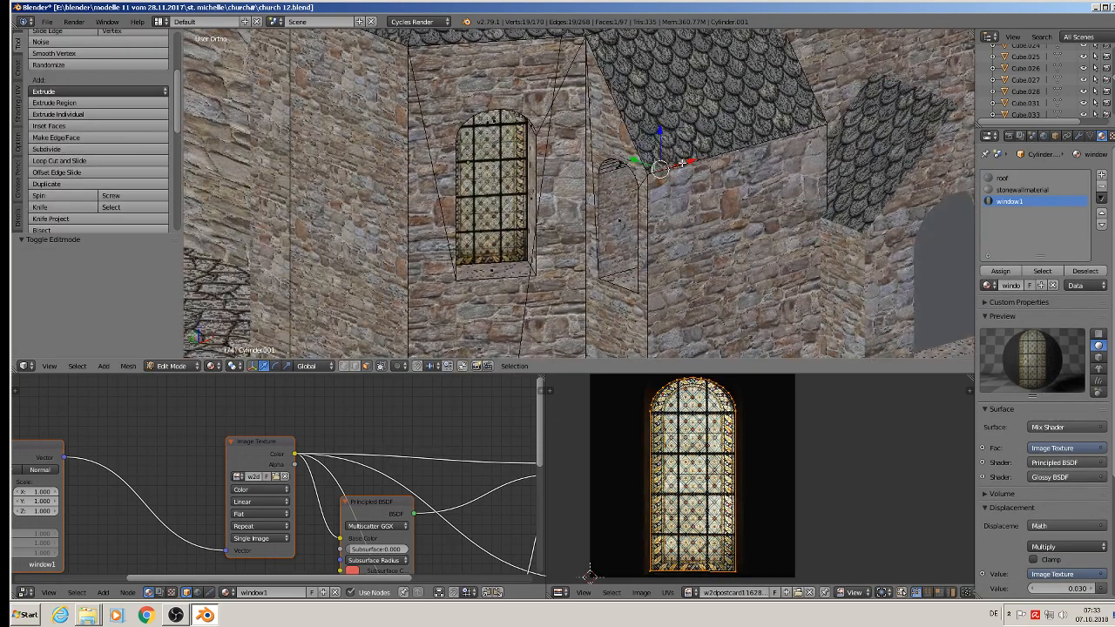
{"action": "left_click_drag", "start_coordinate": [682, 163], "coordinate": [649, 176]}
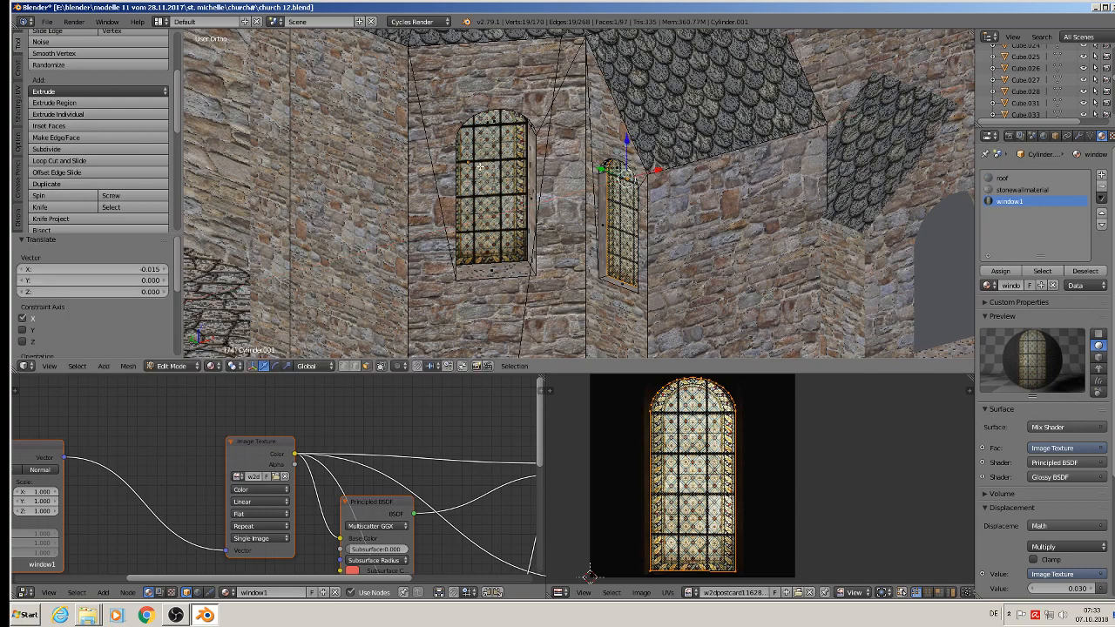
Select the first stained-glass window face, set the transform orientation to Normal, and move the face about -0.013 along its normal.
{"action": "right_click", "coordinate": [481, 168]}
{"action": "middle_click_drag", "start_coordinate": [481, 168], "coordinate": [525, 189]}
{"action": "middle_click_drag", "start_coordinate": [463, 120], "coordinate": [494, 142]}
{"action": "left_click", "coordinate": [308, 367]}
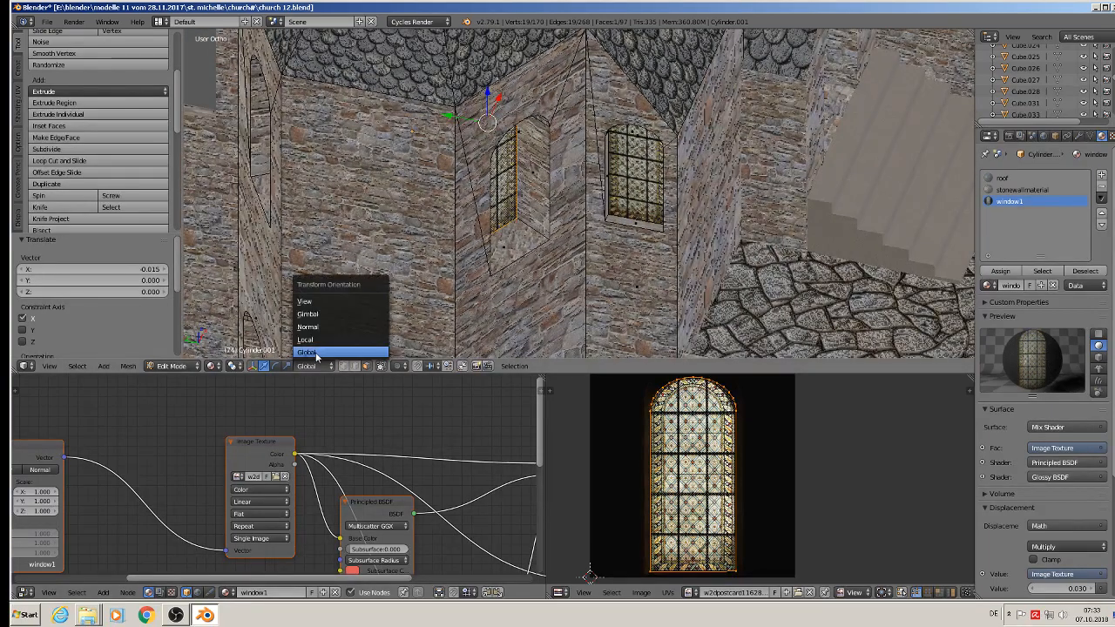
{"action": "left_click", "coordinate": [315, 327]}
{"action": "middle_click_drag", "start_coordinate": [489, 163], "coordinate": [489, 155]}
{"action": "key", "text": "g"}
{"action": "key", "text": "z"}
{"action": "key", "text": "z"}
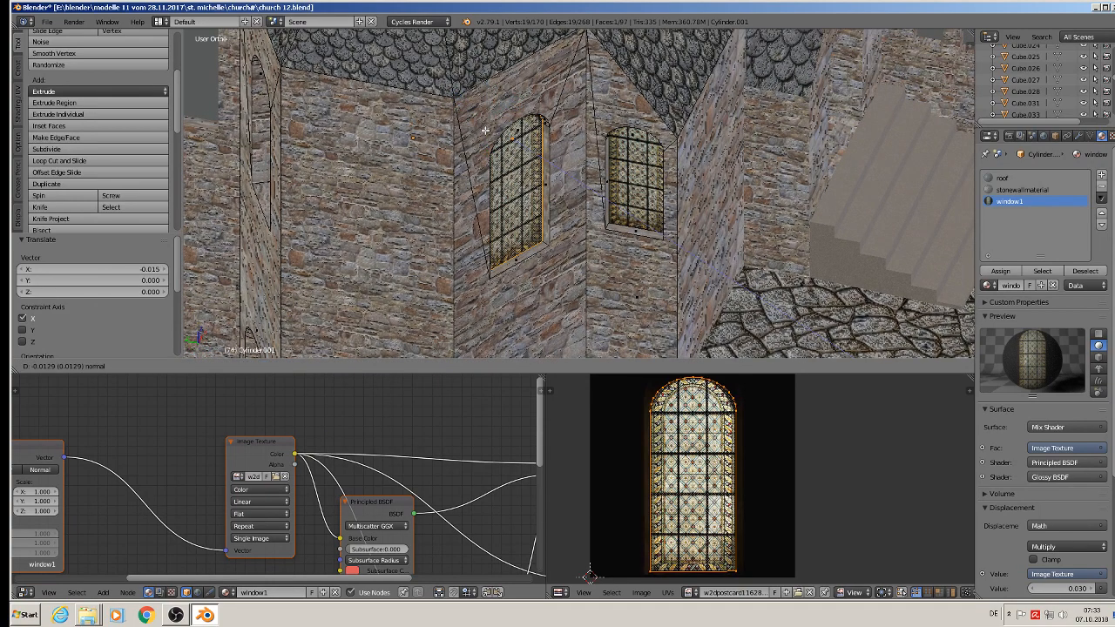
{"action": "left_click", "coordinate": [487, 135]}
Unwrap the next grey arched window face around the apse with Project From View and assign it the window1 material.
{"action": "key", "text": "Tab"}
{"action": "middle_click_drag", "start_coordinate": [640, 205], "coordinate": [587, 177]}
{"action": "key", "text": "Tab"}
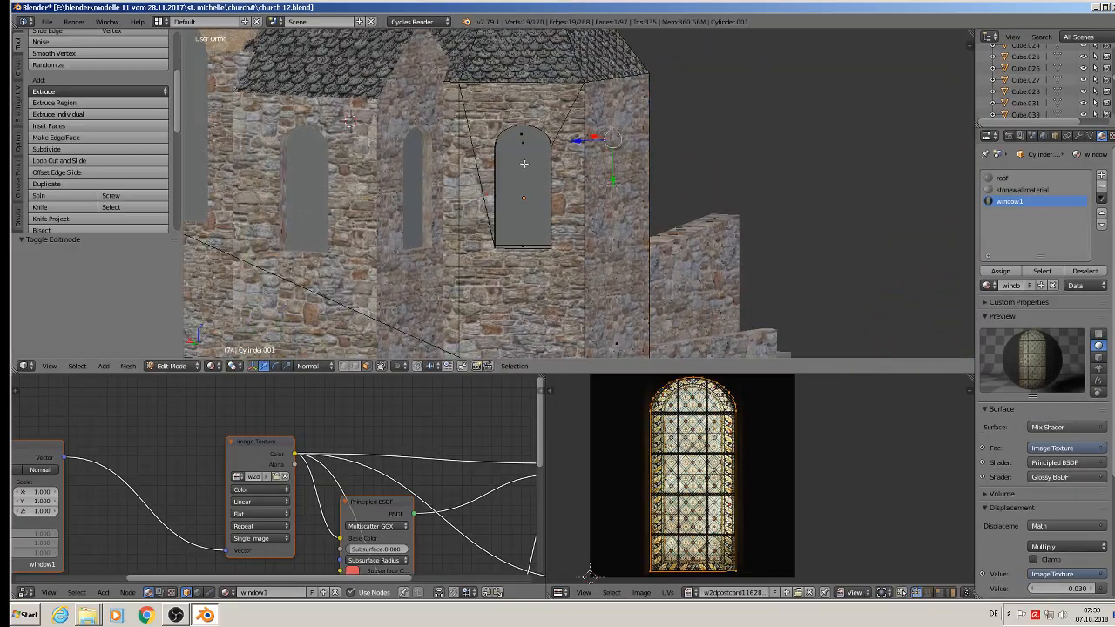
{"action": "right_click", "coordinate": [525, 176]}
{"action": "middle_click_drag", "start_coordinate": [523, 163], "coordinate": [528, 161]}
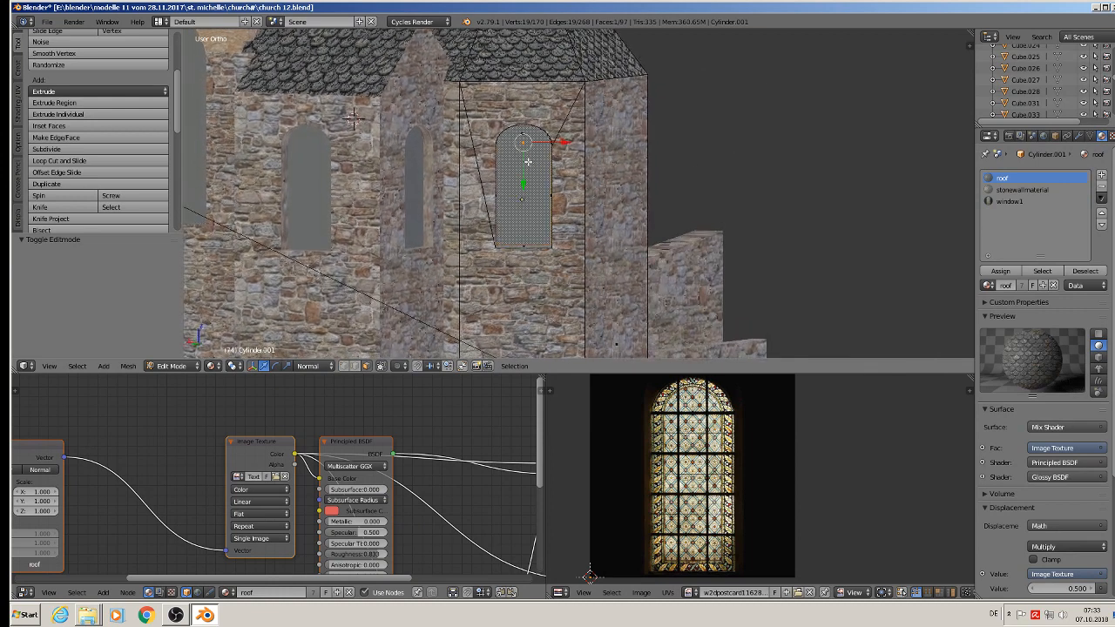
{"action": "key", "text": "u"}
{"action": "left_click", "coordinate": [527, 161]}
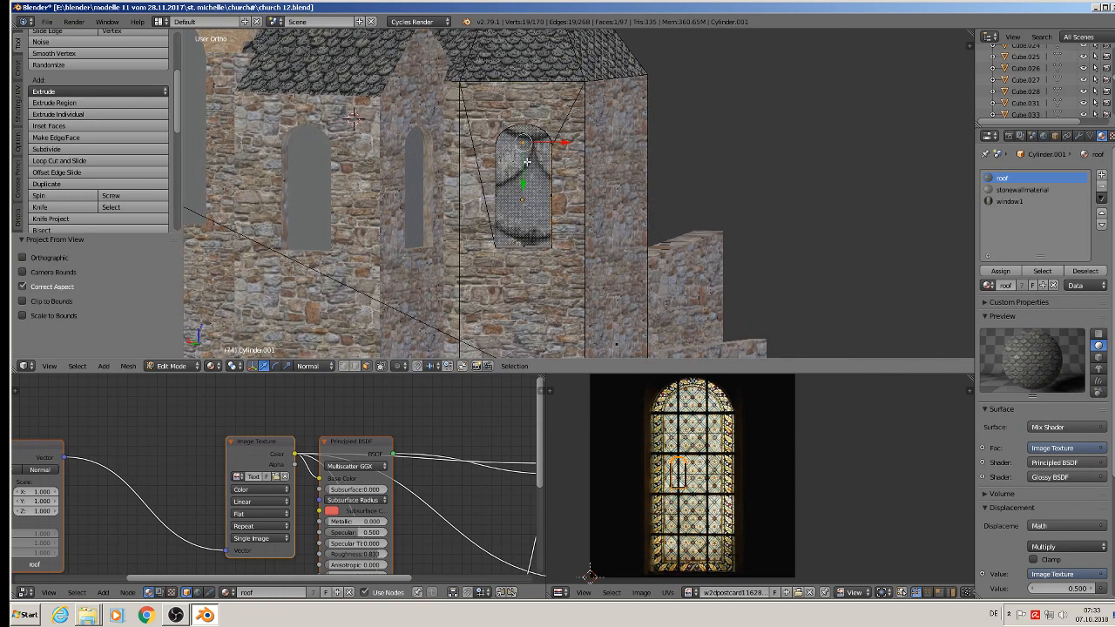
{"action": "left_click", "coordinate": [1010, 201]}
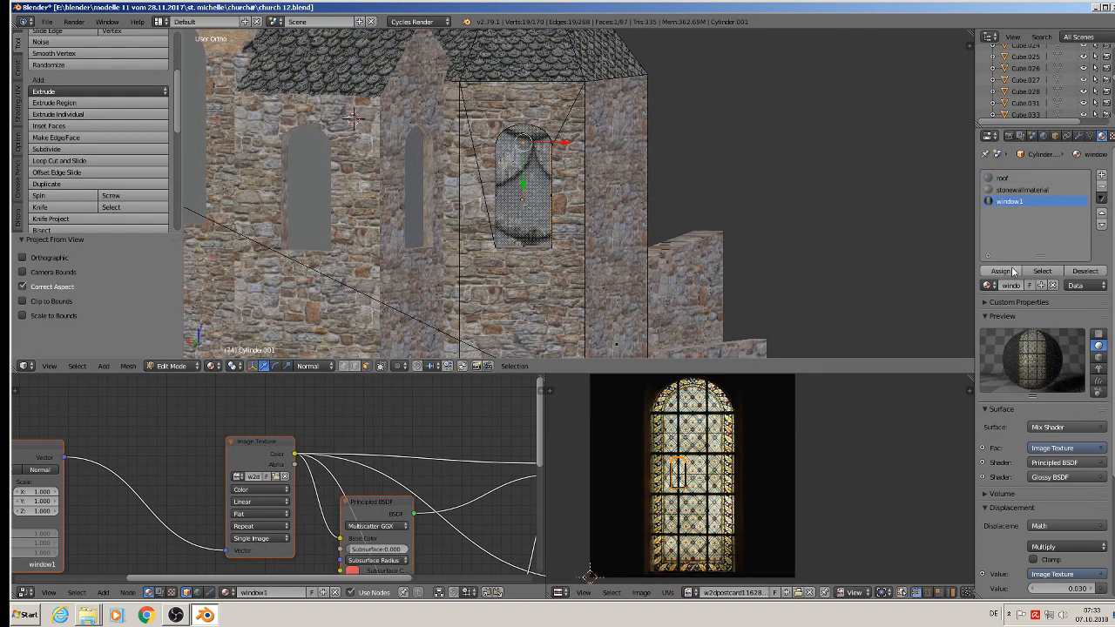
{"action": "left_click", "coordinate": [1002, 272]}
Fit the apse window's UVs to the stained-glass arch by scaling about 5.99, moving, scaling 1.038, narrowing to 0.888 along X, and nudging them.
{"action": "key", "text": "s"}
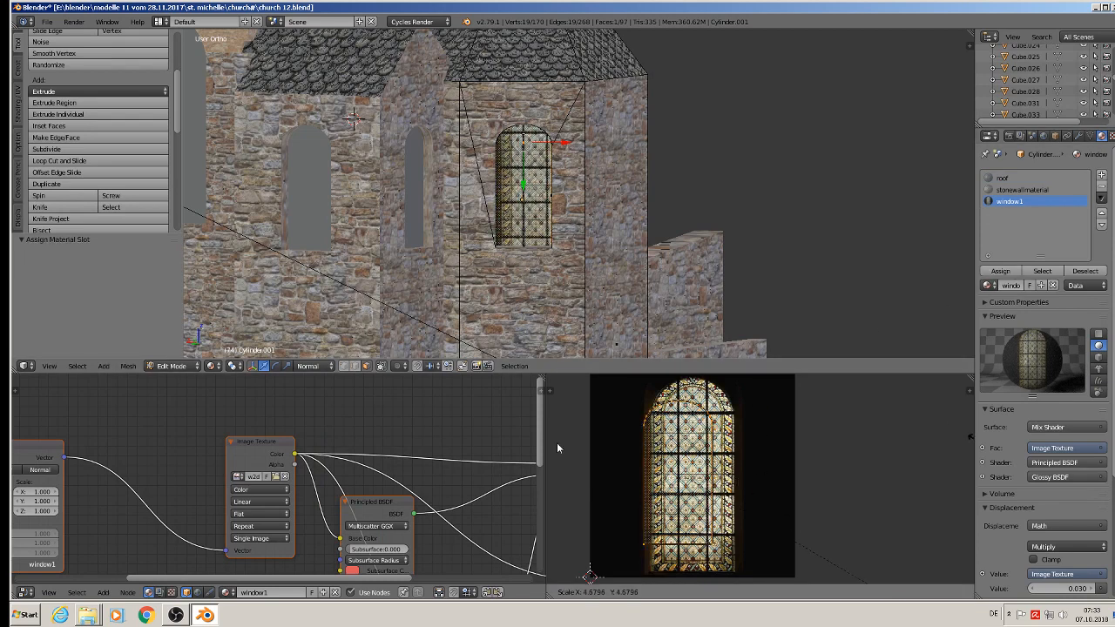
{"action": "left_click", "coordinate": [621, 488]}
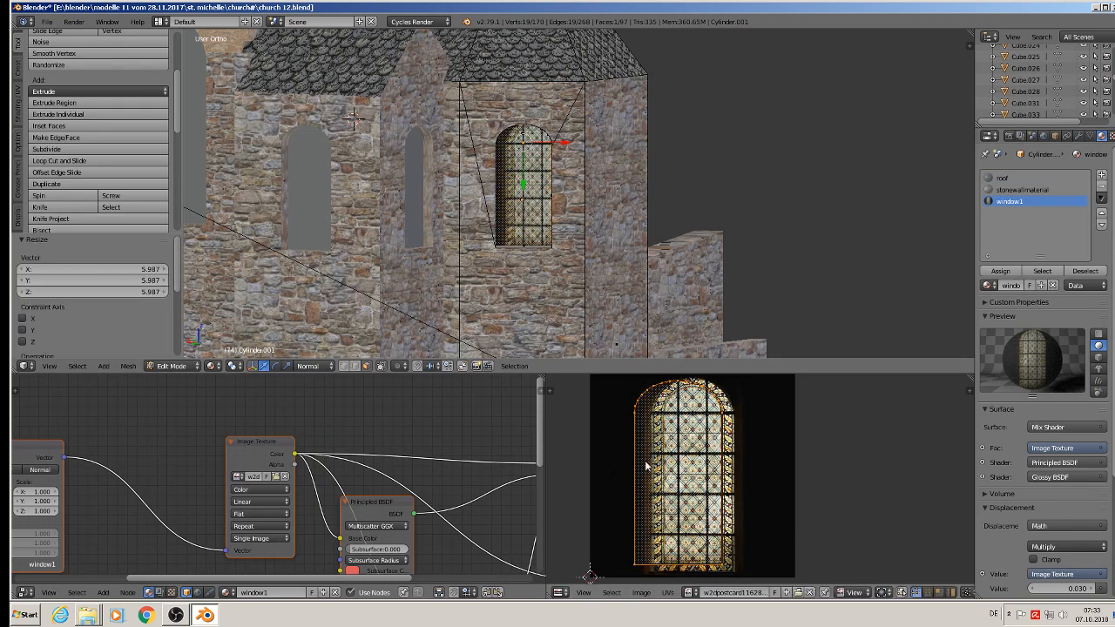
{"action": "key", "text": "g"}
{"action": "left_click", "coordinate": [688, 479]}
{"action": "key", "text": "s"}
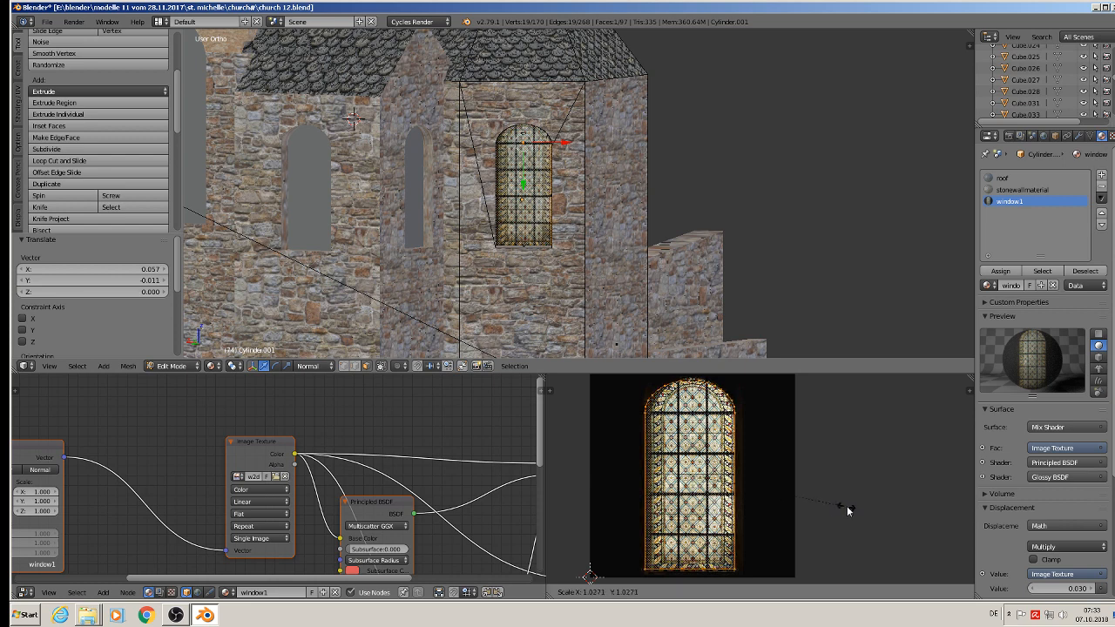
{"action": "left_click", "coordinate": [848, 507]}
{"action": "key", "text": "s"}
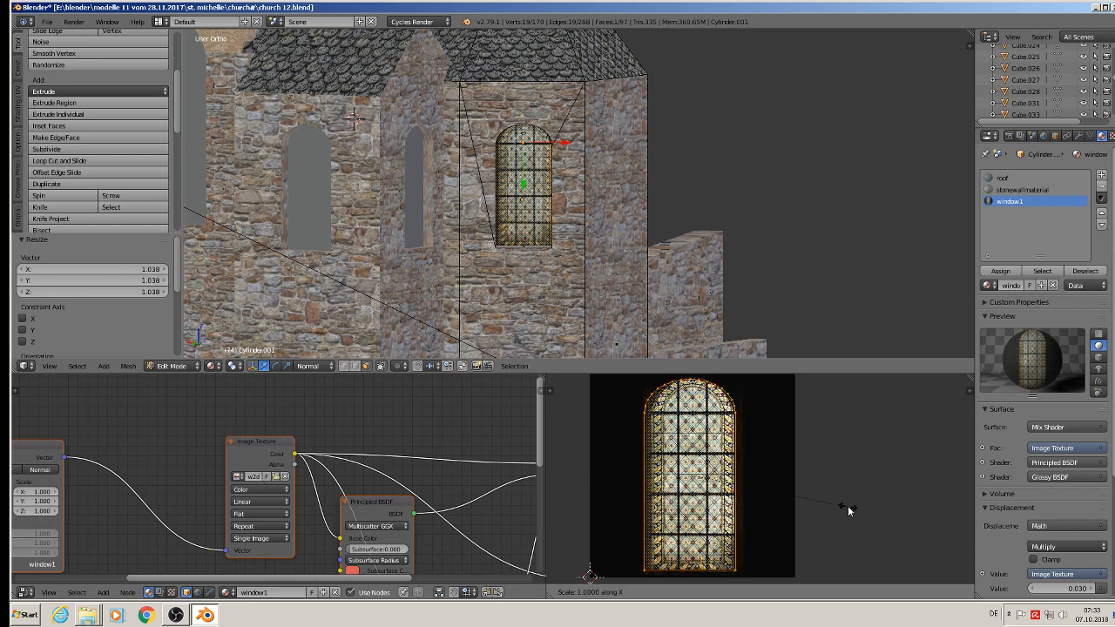
{"action": "left_click", "coordinate": [829, 506]}
{"action": "key", "text": "g"}
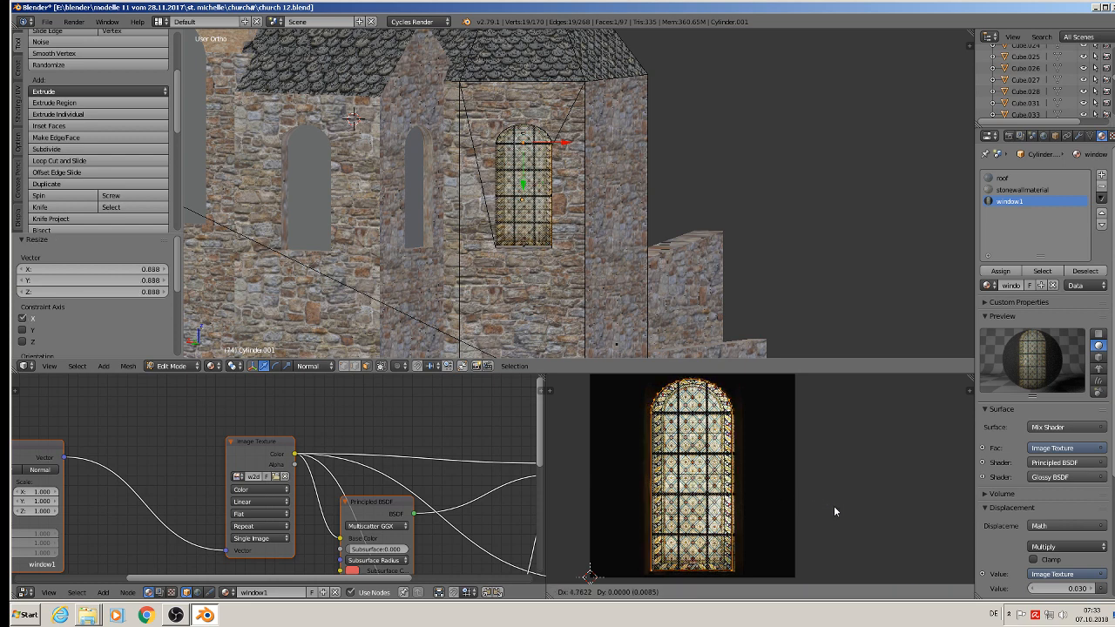
{"action": "left_click", "coordinate": [834, 504]}
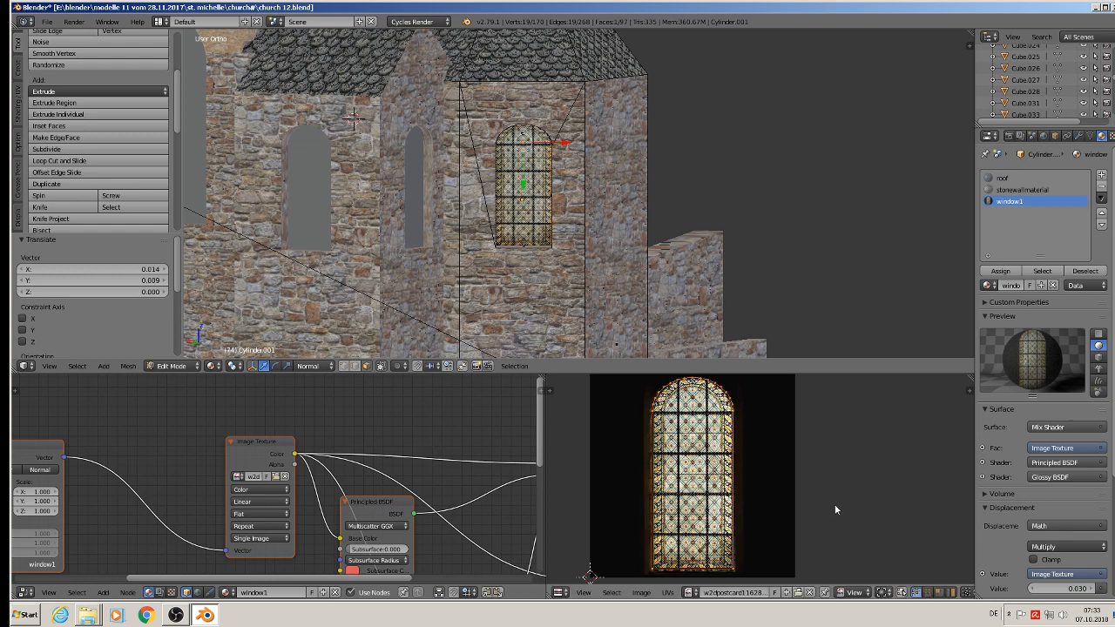
{"action": "key", "text": "Tab"}
Reselect the apse object and move the newly textured window face along its normal within its wall recess.
{"action": "middle_click_drag", "start_coordinate": [604, 209], "coordinate": [541, 198]}
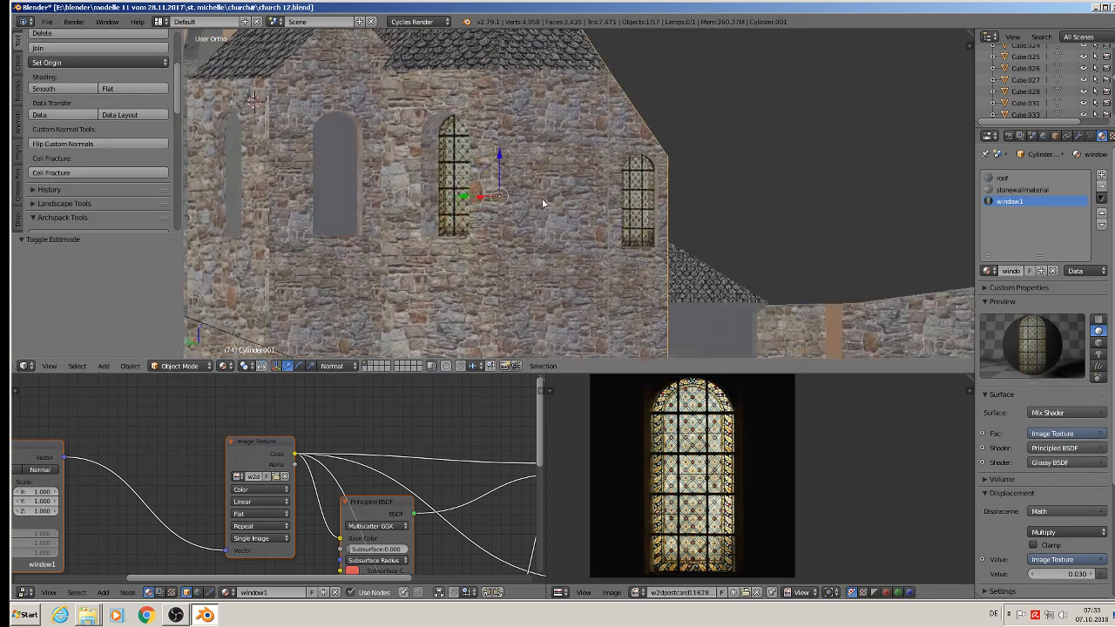
{"action": "right_click", "coordinate": [455, 183]}
{"action": "key", "text": "Tab"}
{"action": "right_click", "coordinate": [452, 179]}
{"action": "key", "text": "Tab"}
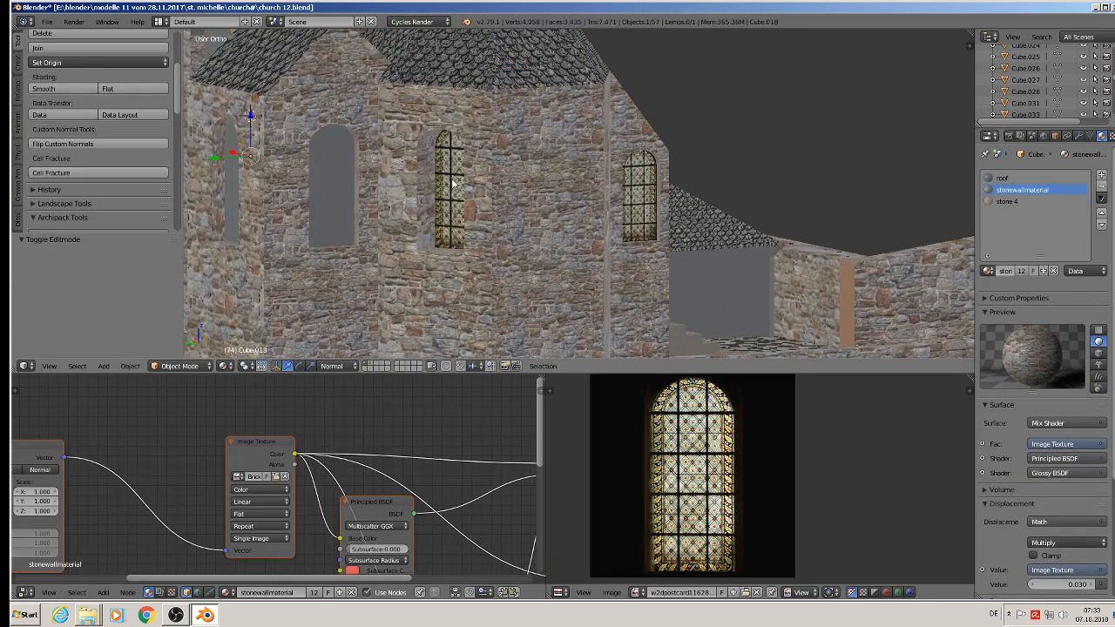
{"action": "right_click", "coordinate": [452, 182]}
{"action": "key", "text": "Tab"}
{"action": "key", "text": "Tab"}
{"action": "right_click", "coordinate": [452, 180]}
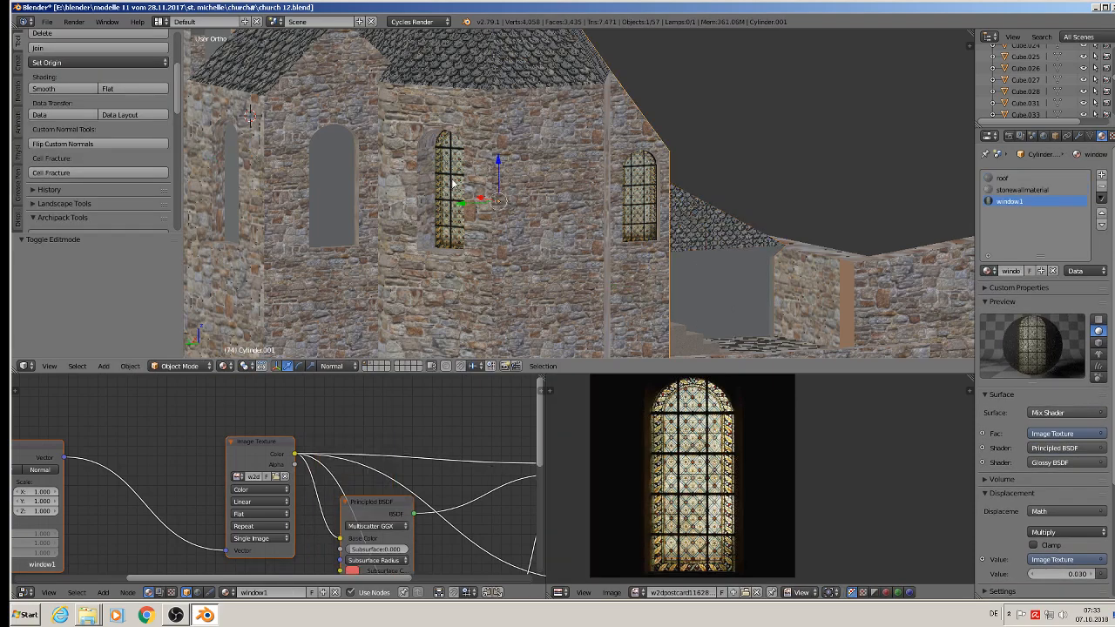
{"action": "right_click", "coordinate": [471, 152]}
{"action": "right_click", "coordinate": [470, 153]}
{"action": "right_click", "coordinate": [470, 151]}
{"action": "middle_click_drag", "start_coordinate": [475, 84], "coordinate": [492, 135]}
{"action": "key", "text": "Tab"}
{"action": "middle_click_drag", "start_coordinate": [466, 214], "coordinate": [467, 206]}
{"action": "left_click_drag", "start_coordinate": [493, 155], "coordinate": [494, 190]}
{"action": "key", "text": "Tab"}
Deselect everything and save the church file.
{"action": "middle_click_drag", "start_coordinate": [494, 190], "coordinate": [368, 189]}
{"action": "key", "text": "a"}
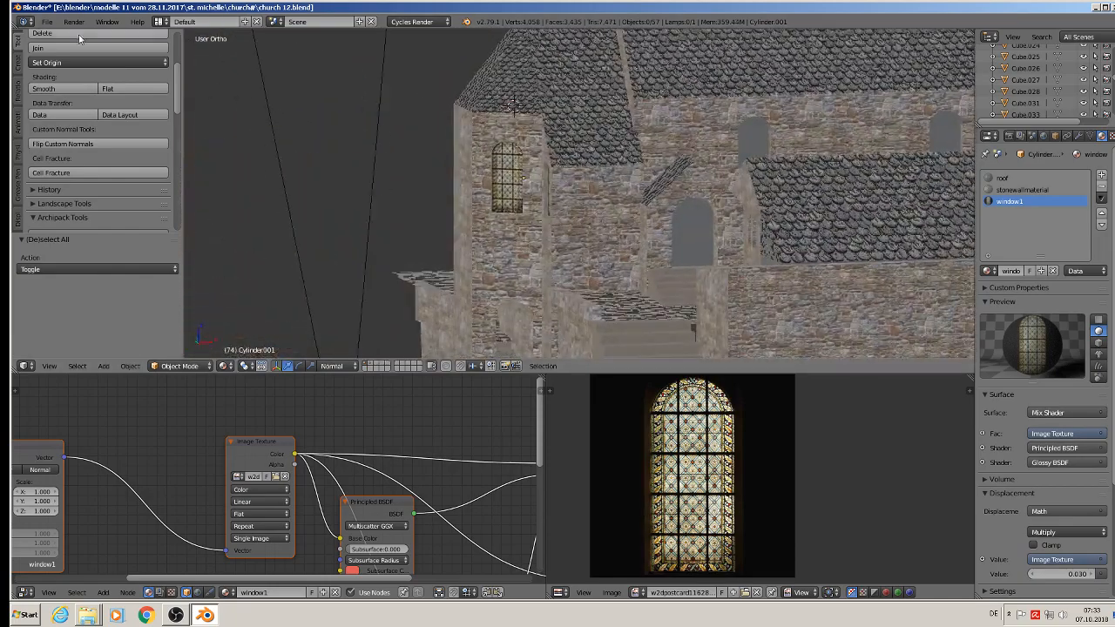
{"action": "left_click", "coordinate": [47, 21]}
{"action": "left_click", "coordinate": [70, 111]}
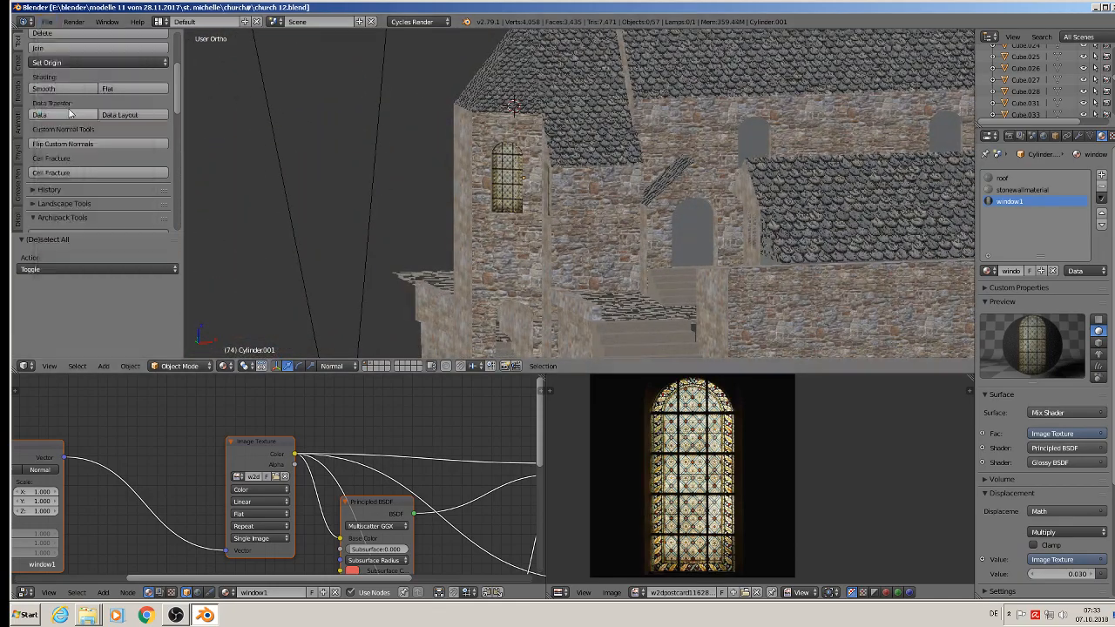
Select the nave's upper grey arched window face nearest the apse and unwrap it with Project From View.
{"action": "scroll", "coordinate": [834, 157], "scroll_direction": "down", "scroll_amount": 2}
{"action": "right_click", "coordinate": [837, 138]}
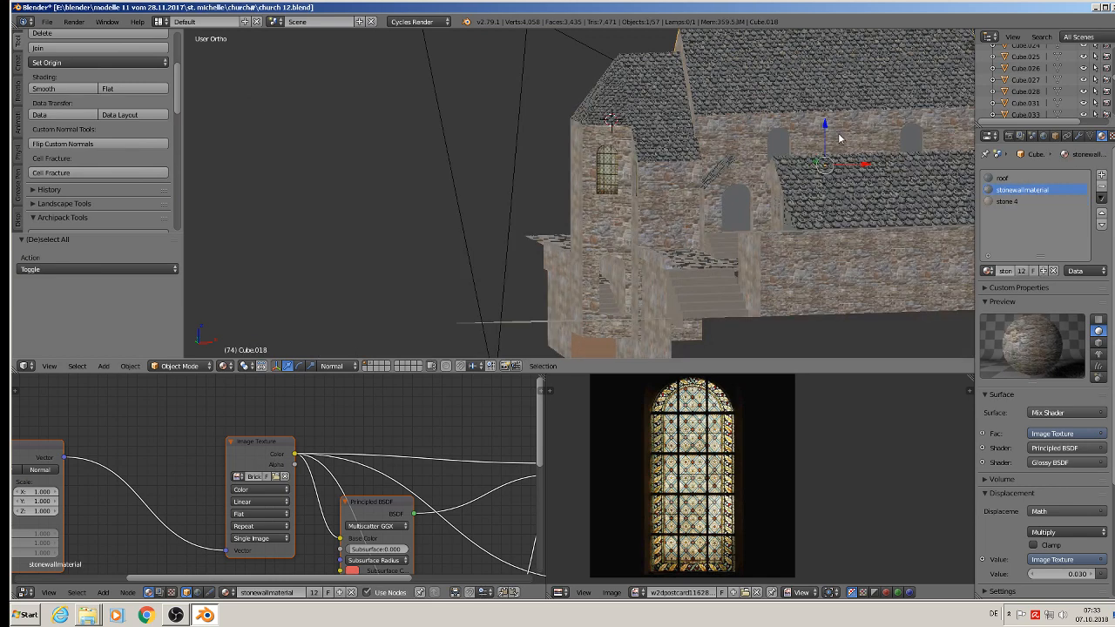
{"action": "middle_click_drag", "start_coordinate": [839, 146], "coordinate": [817, 148]}
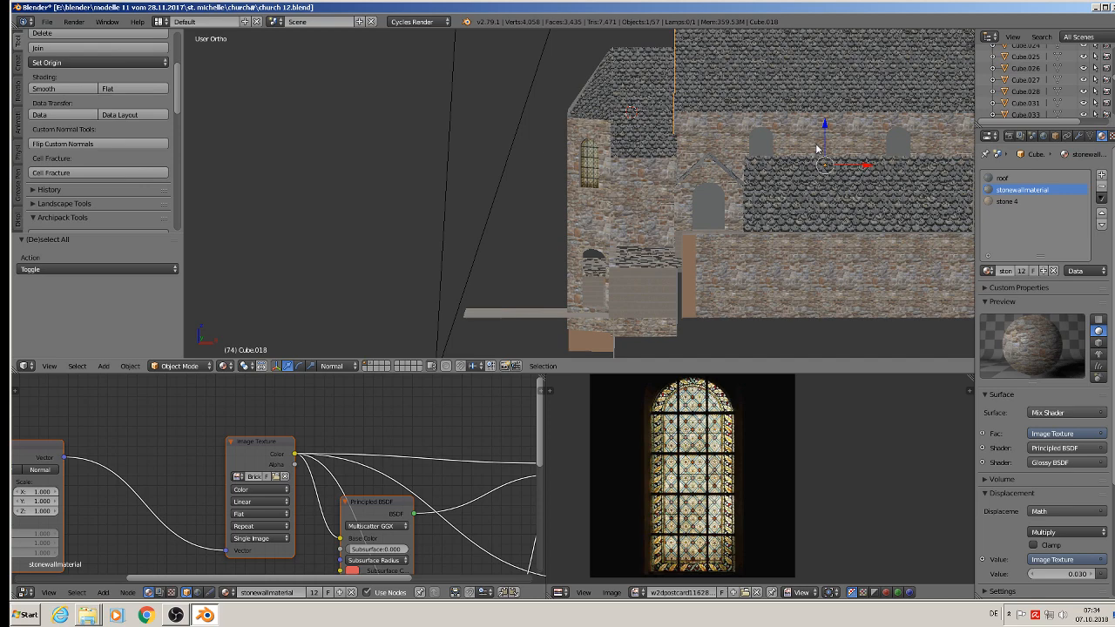
{"action": "scroll", "coordinate": [817, 150], "scroll_direction": "up", "scroll_amount": 3}
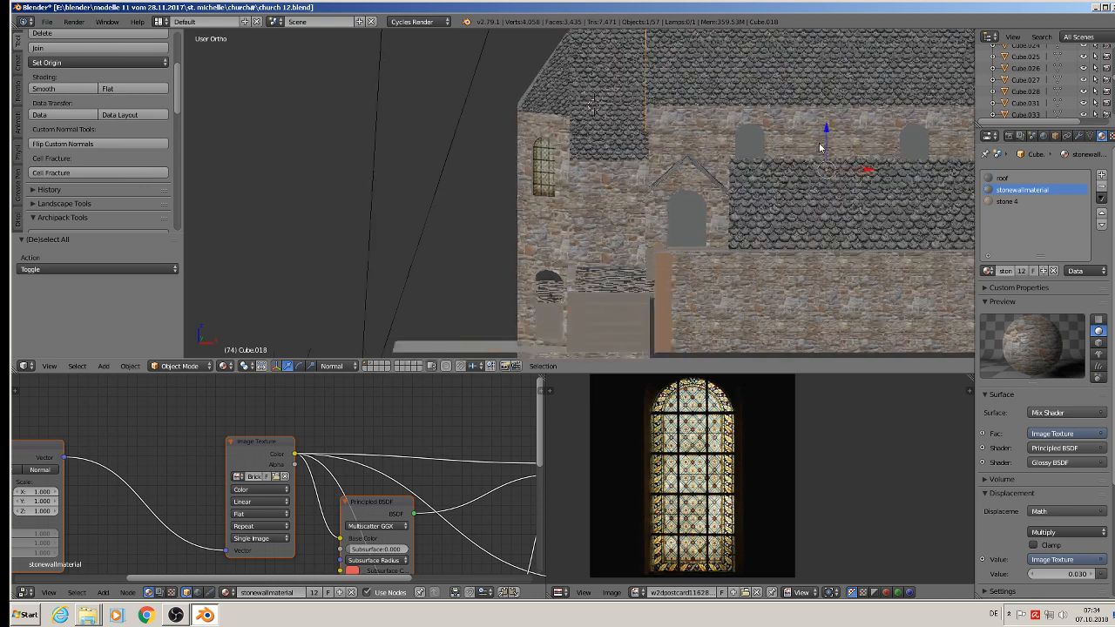
{"action": "key", "text": "Tab"}
{"action": "right_click", "coordinate": [724, 135]}
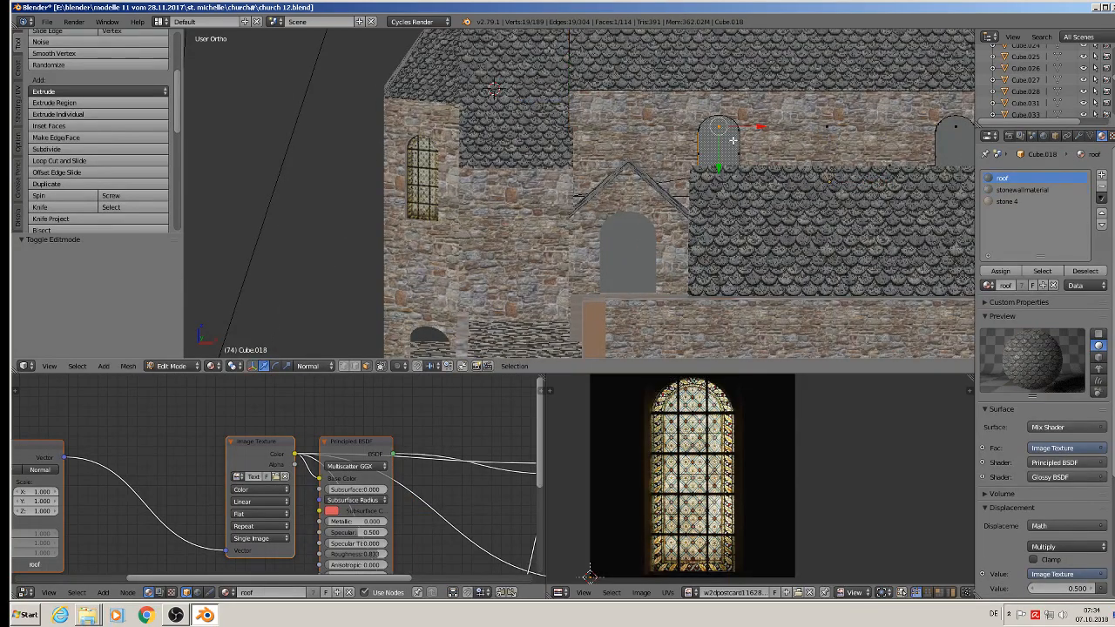
{"action": "middle_click_drag", "start_coordinate": [824, 229], "coordinate": [652, 233], "text": "shift"}
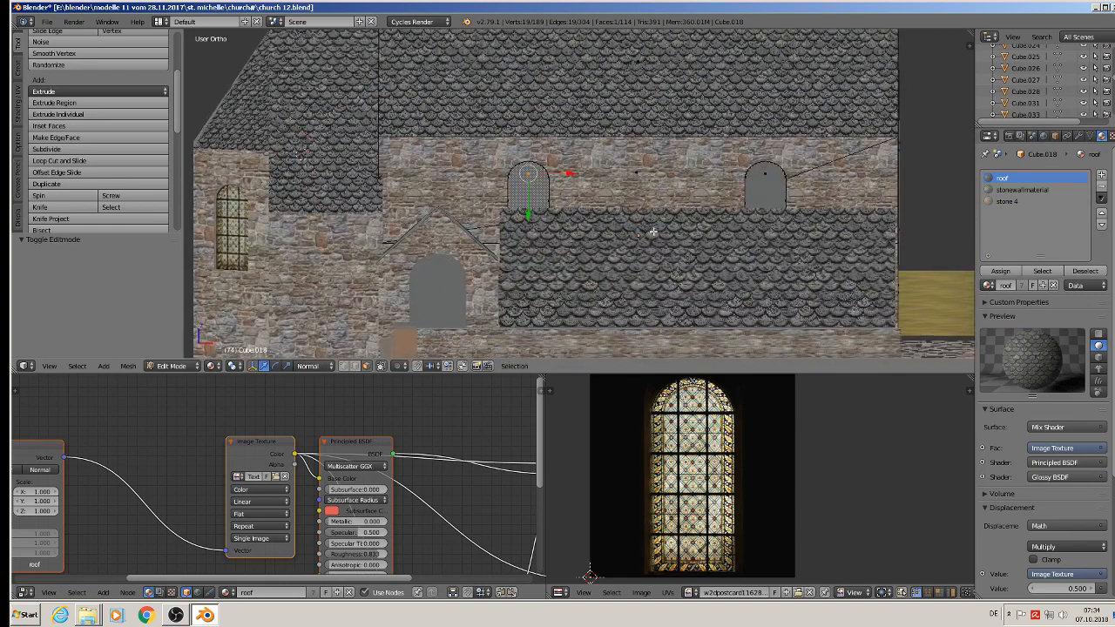
{"action": "key", "text": "u"}
{"action": "left_click", "coordinate": [551, 173]}
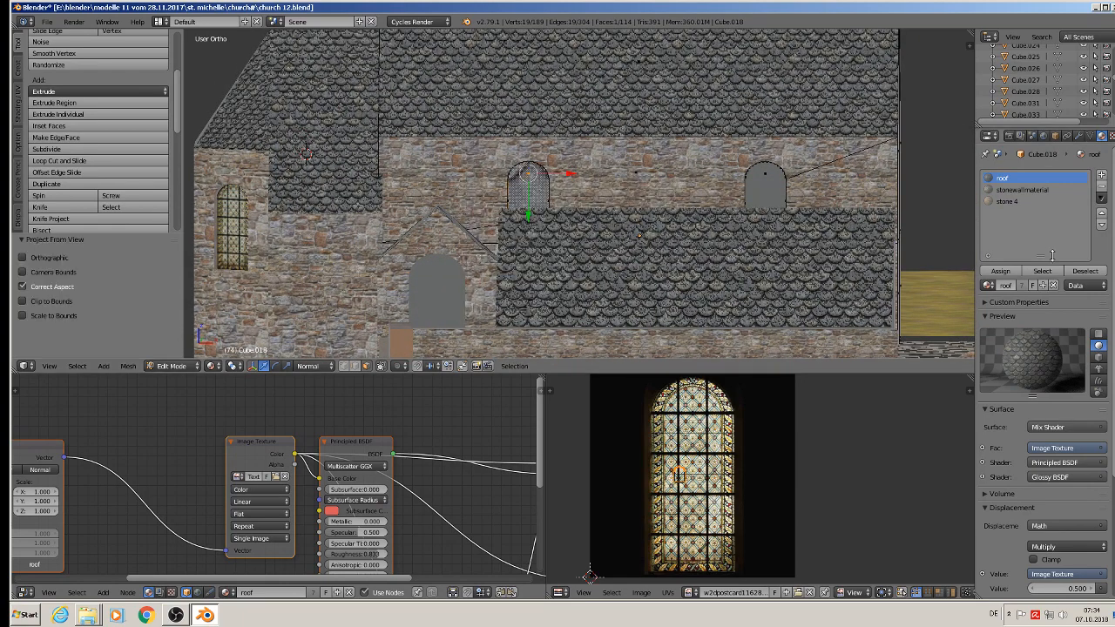
Add a material slot to the nave, set it to window1, and assign it to the selected window face.
{"action": "left_click", "coordinate": [1102, 177]}
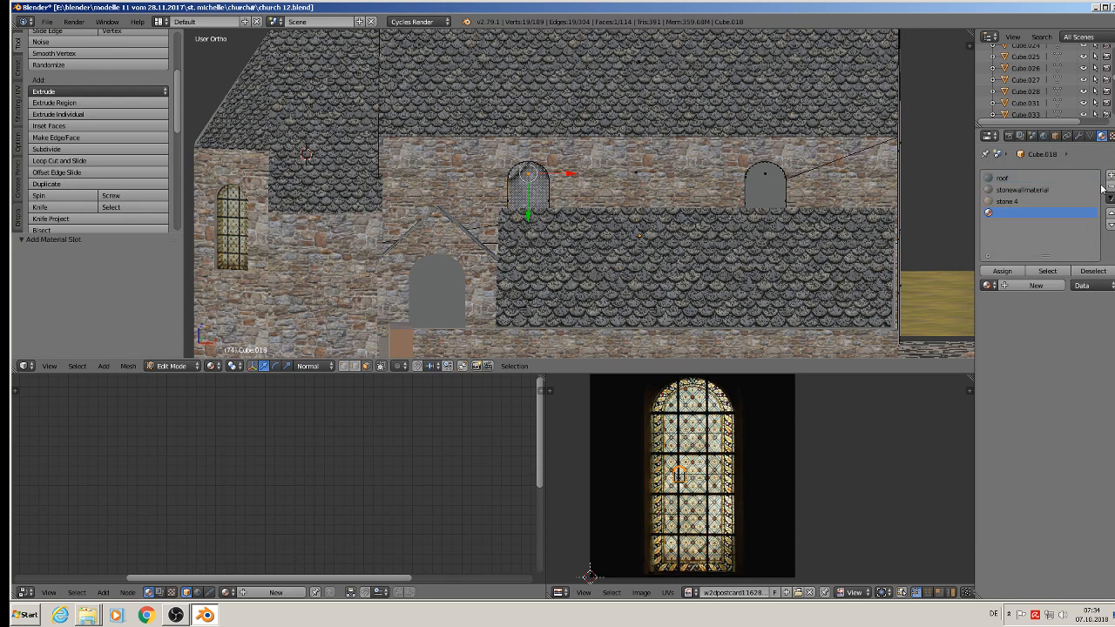
{"action": "left_click", "coordinate": [987, 285]}
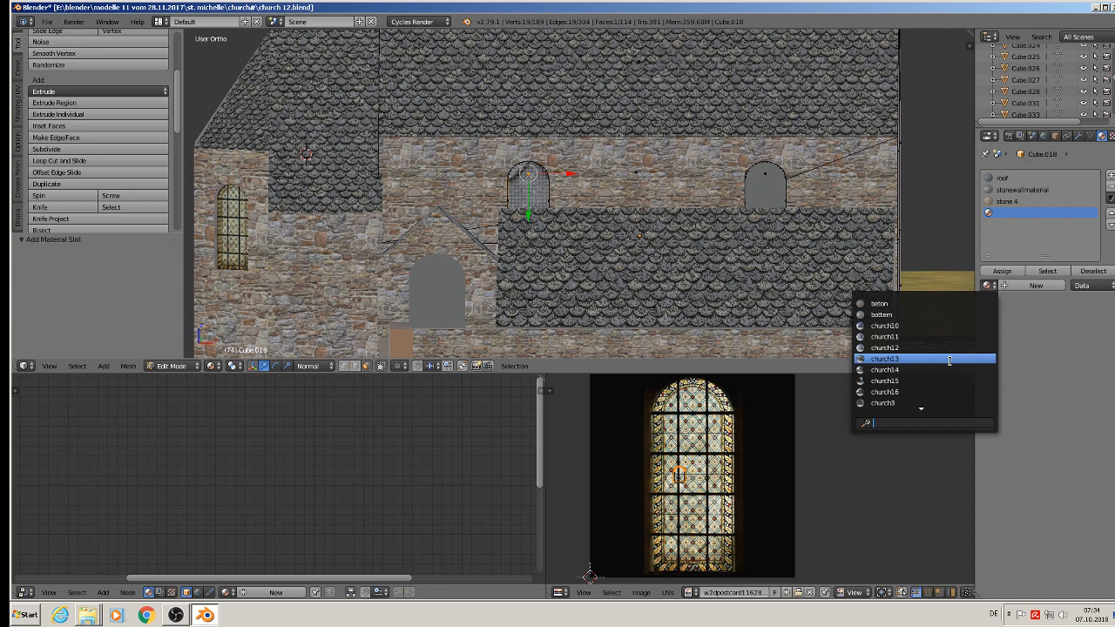
{"action": "type", "text": "w"}
{"action": "left_click", "coordinate": [895, 317]}
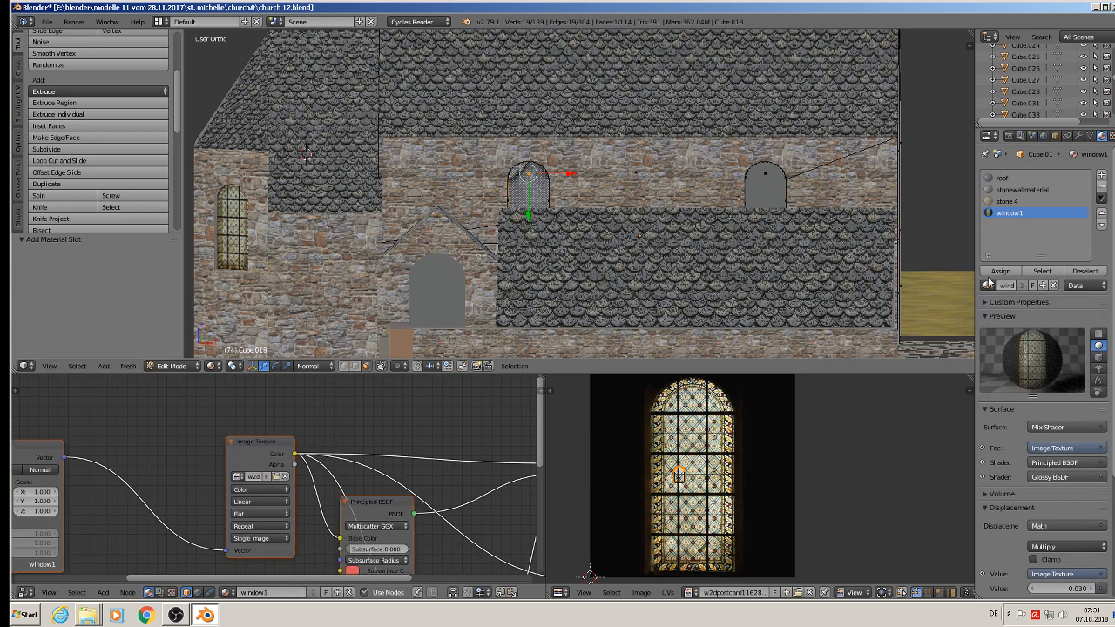
{"action": "left_click", "coordinate": [1000, 273]}
Fit the nave window's UVs to the stained-glass arch by scaling about 12.6, moving, narrowing to 0.63 along X, and nudging about 0.028 along X.
{"action": "key", "text": "s"}
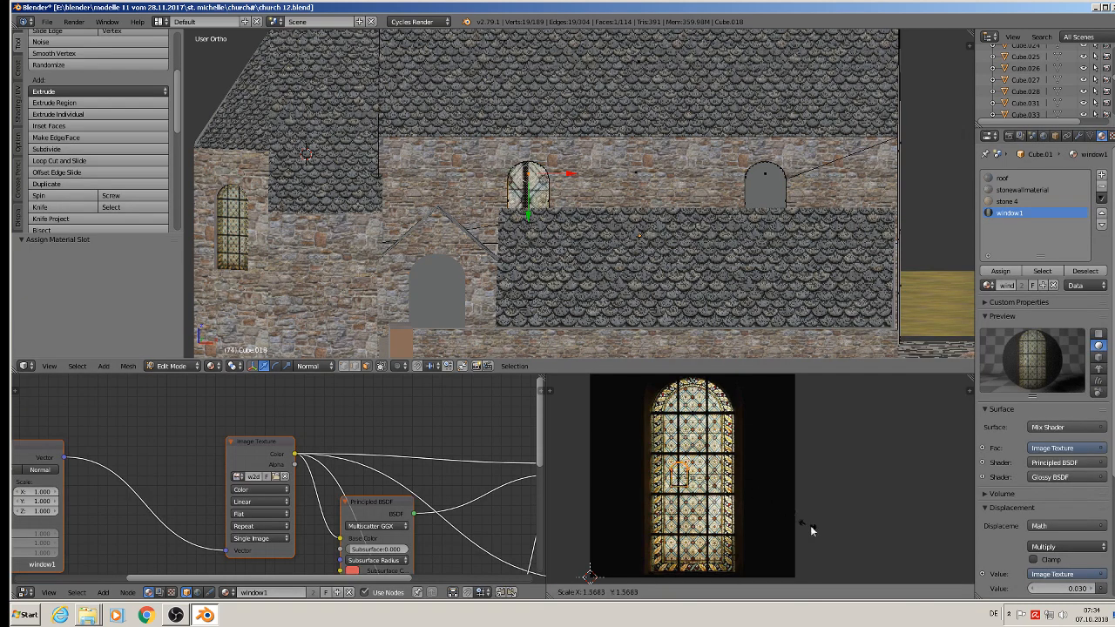
{"action": "left_click", "coordinate": [692, 393]}
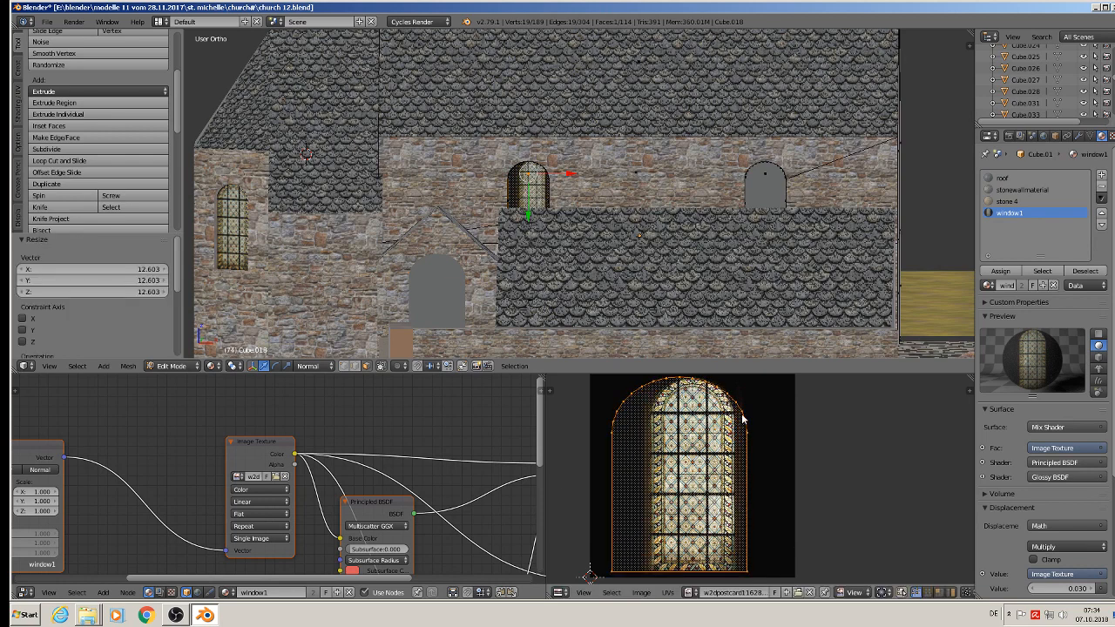
{"action": "key", "text": "g"}
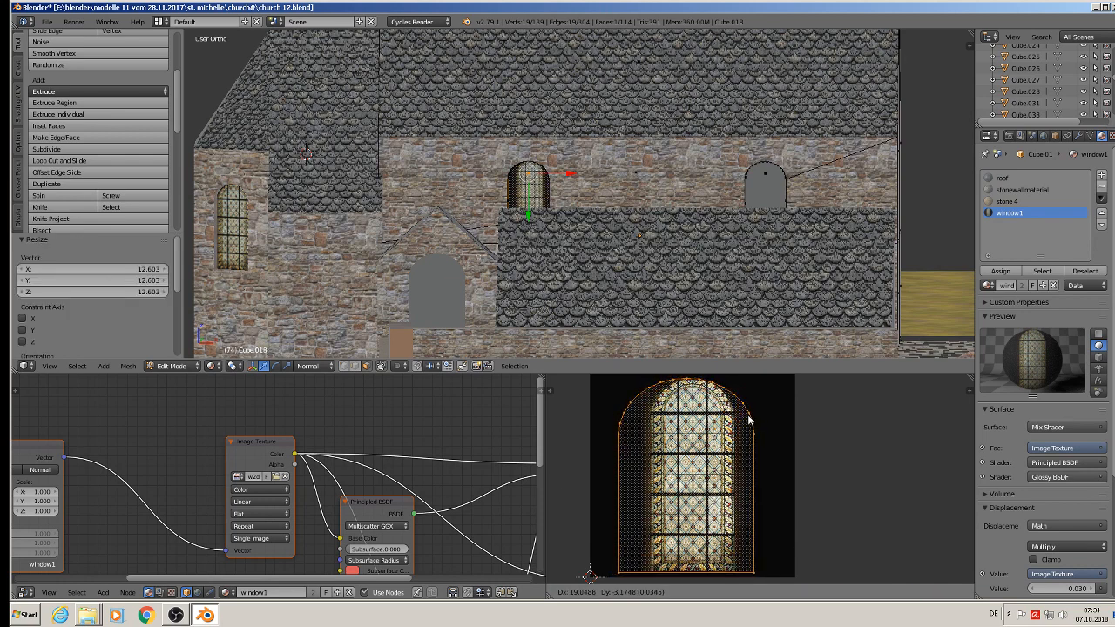
{"action": "left_click", "coordinate": [752, 419]}
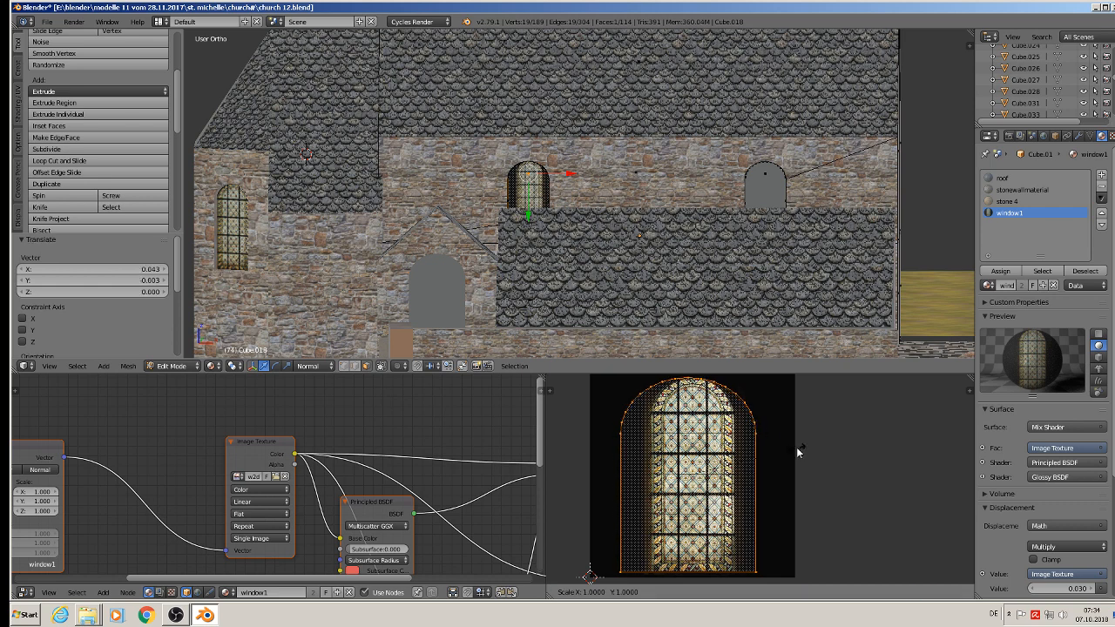
{"action": "key", "text": "s"}
{"action": "key", "text": "x"}
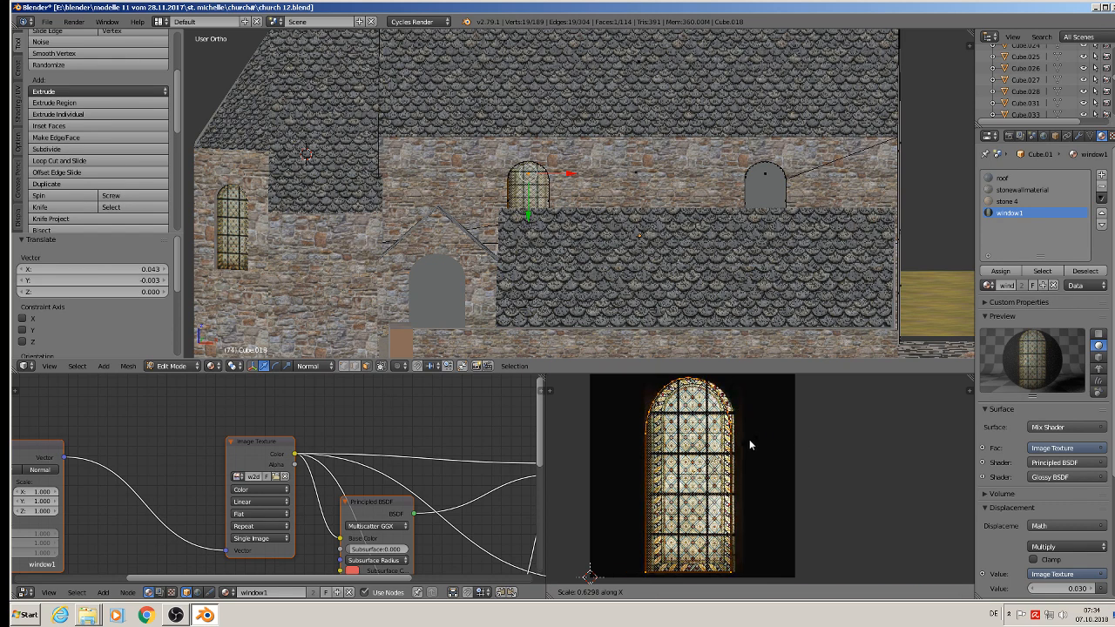
{"action": "left_click", "coordinate": [749, 439]}
{"action": "key", "text": "g"}
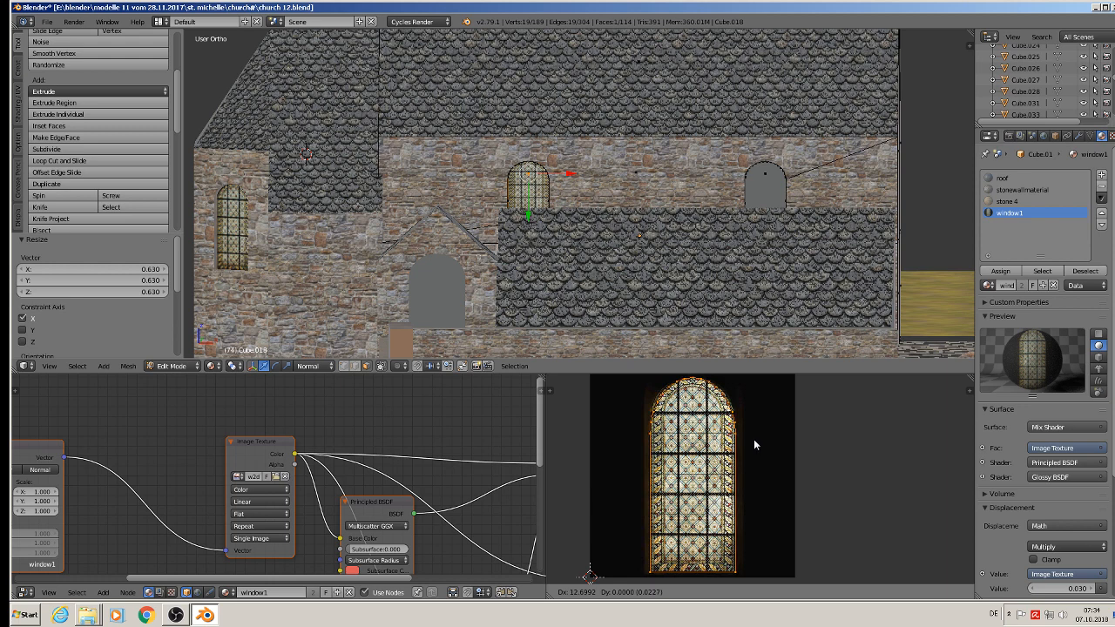
{"action": "left_click", "coordinate": [754, 438]}
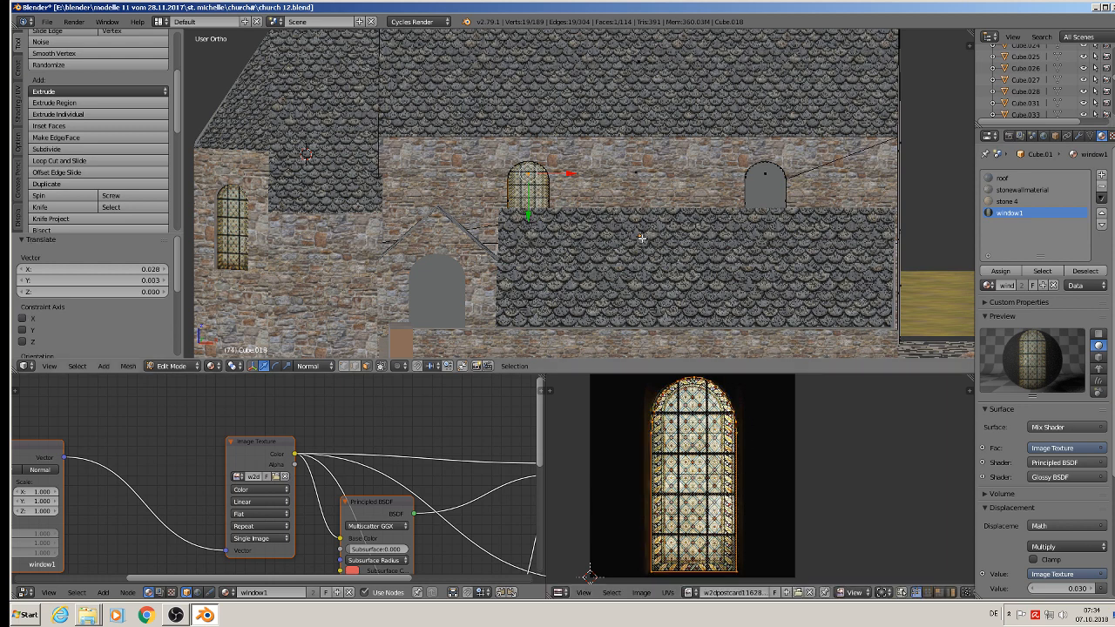
{"action": "key", "text": "Tab"}
Unwrap the nave's second upper arched window face with Project From View and assign it the window1 material.
{"action": "key", "text": "Tab"}
{"action": "right_click", "coordinate": [760, 188]}
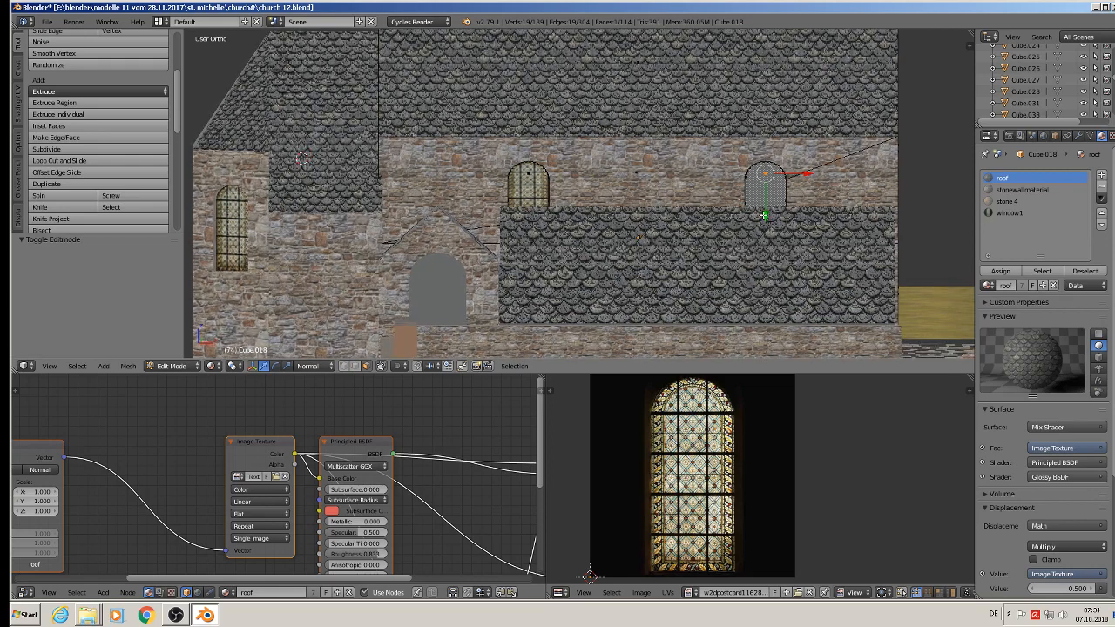
{"action": "key", "text": "u"}
{"action": "left_click", "coordinate": [770, 216]}
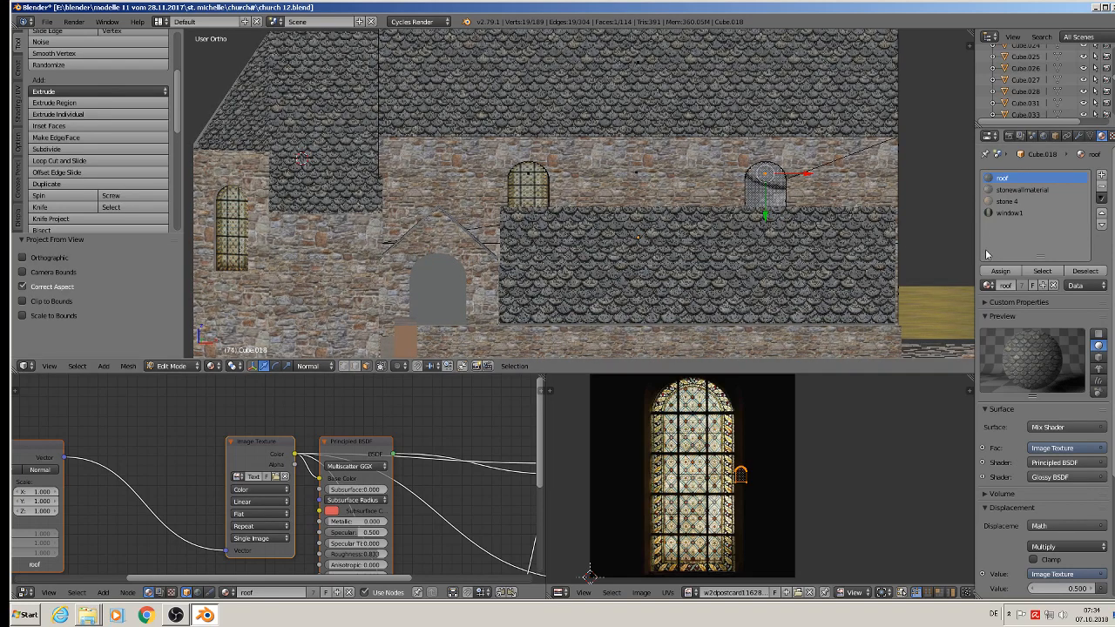
{"action": "left_click", "coordinate": [1008, 213]}
{"action": "left_click", "coordinate": [1000, 271]}
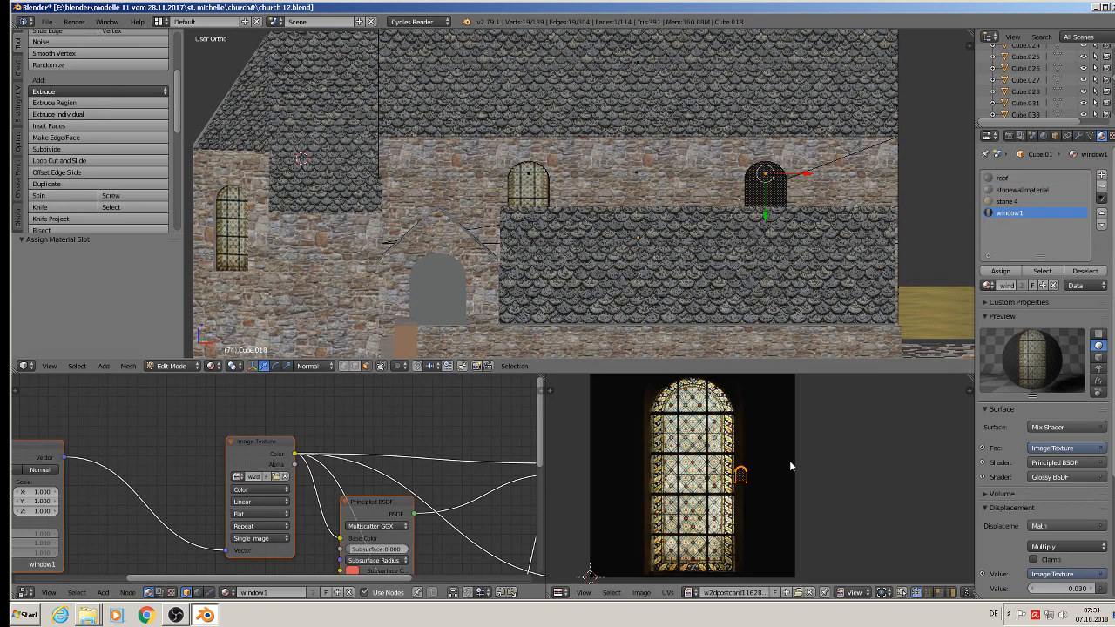
Fit the second nave window's UVs to the stained-glass arch: scale about 12.44, move, narrow to 0.643 along X, and shift about -0.011 along X.
{"action": "key", "text": "s"}
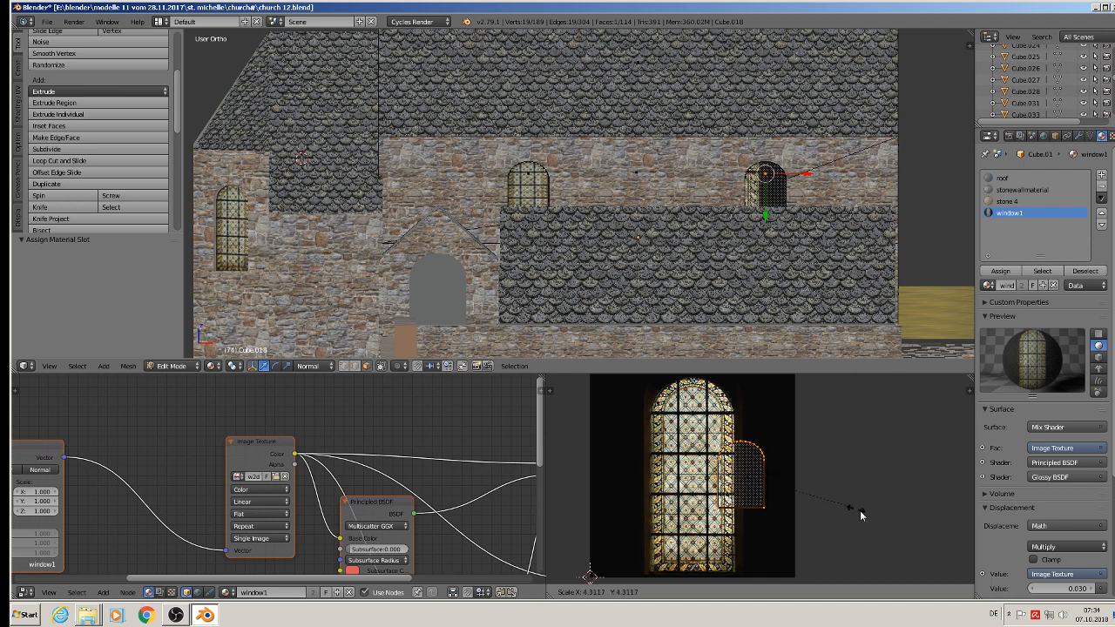
{"action": "left_click", "coordinate": [628, 379]}
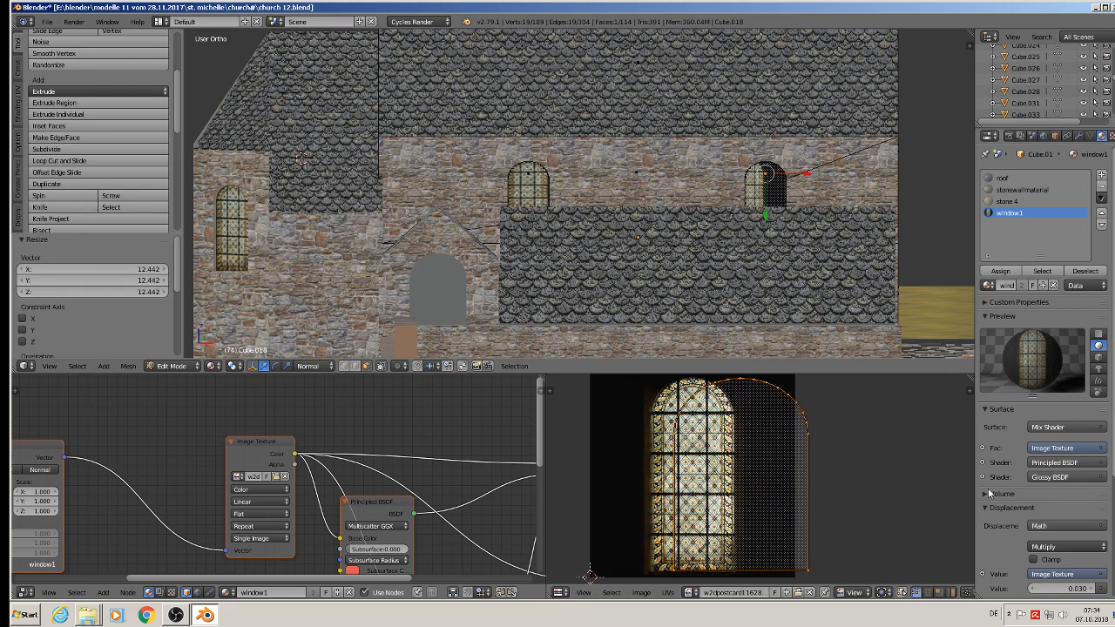
{"action": "key", "text": "g"}
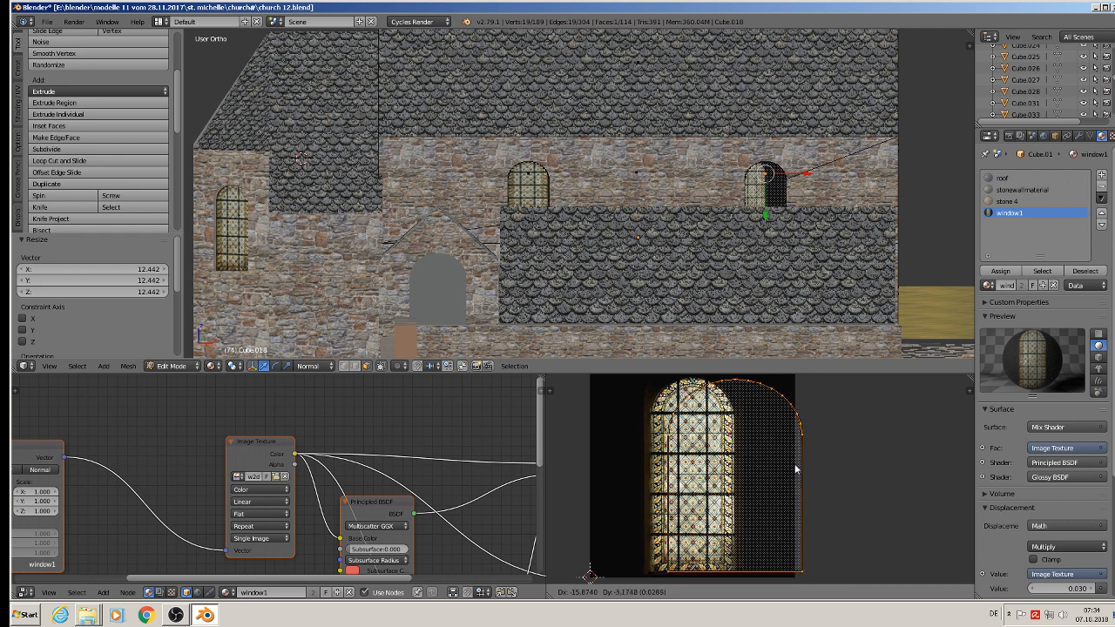
{"action": "left_click", "coordinate": [754, 470]}
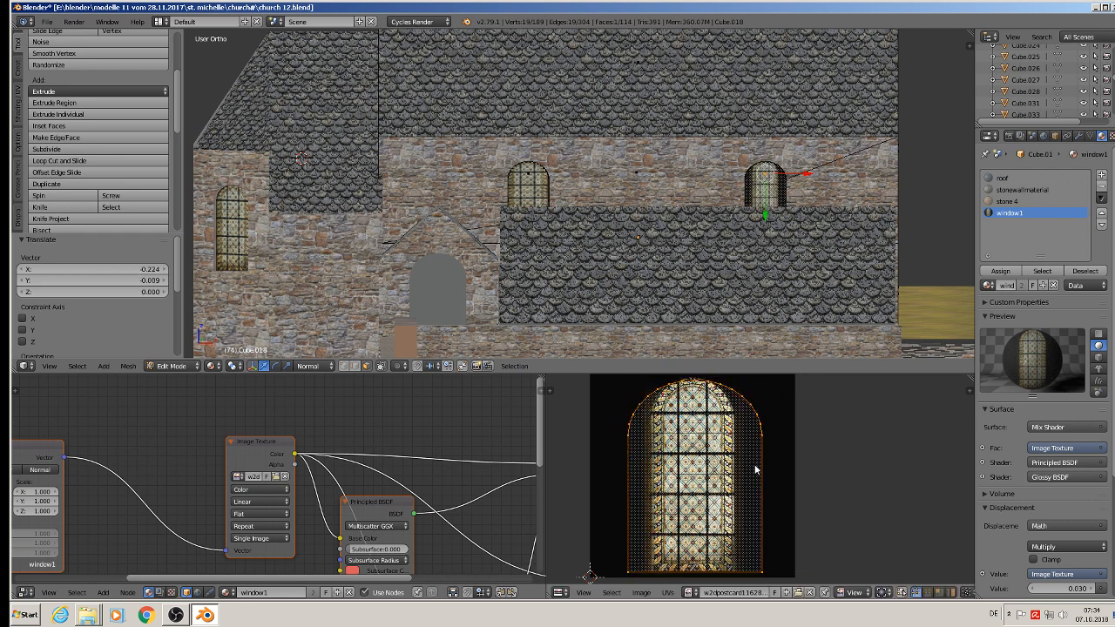
{"action": "key", "text": "s"}
{"action": "key", "text": "x"}
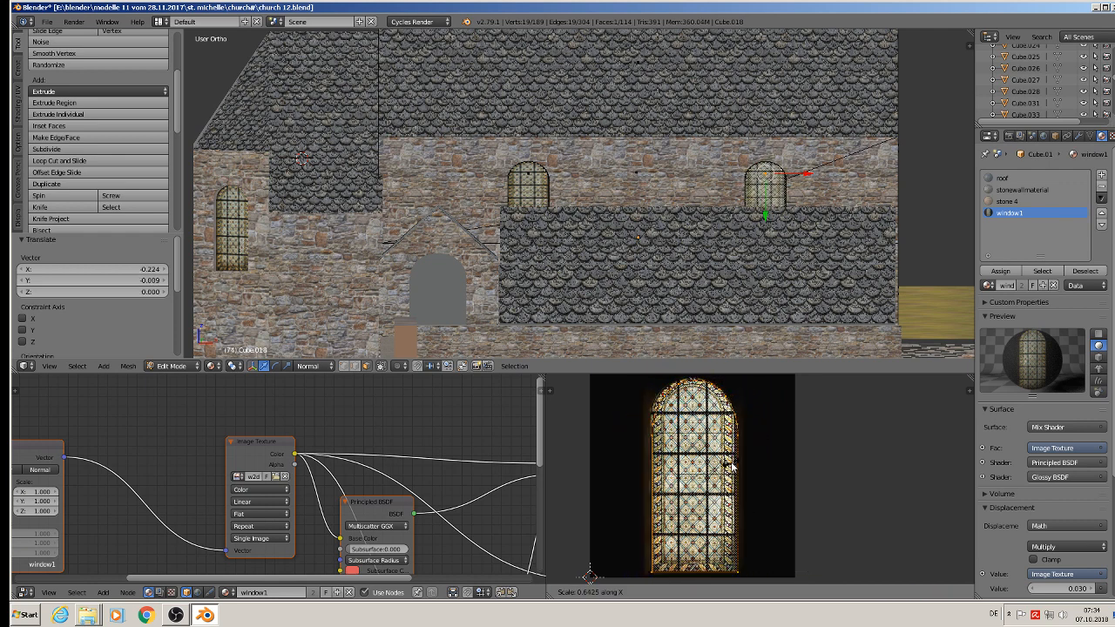
{"action": "left_click", "coordinate": [732, 467]}
{"action": "key", "text": "g"}
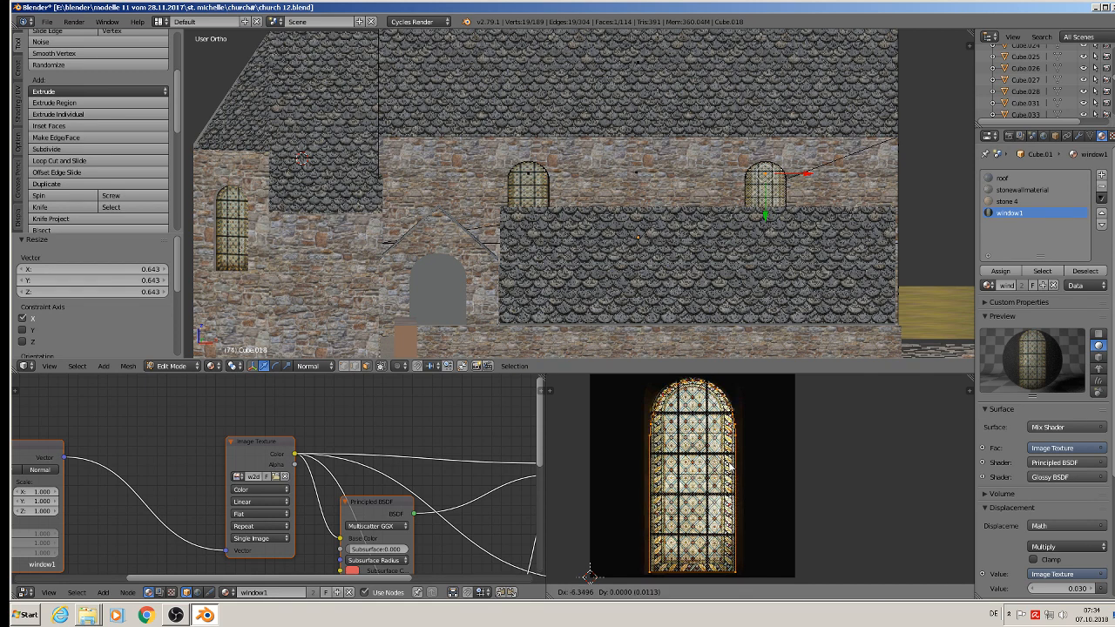
{"action": "left_click", "coordinate": [728, 467]}
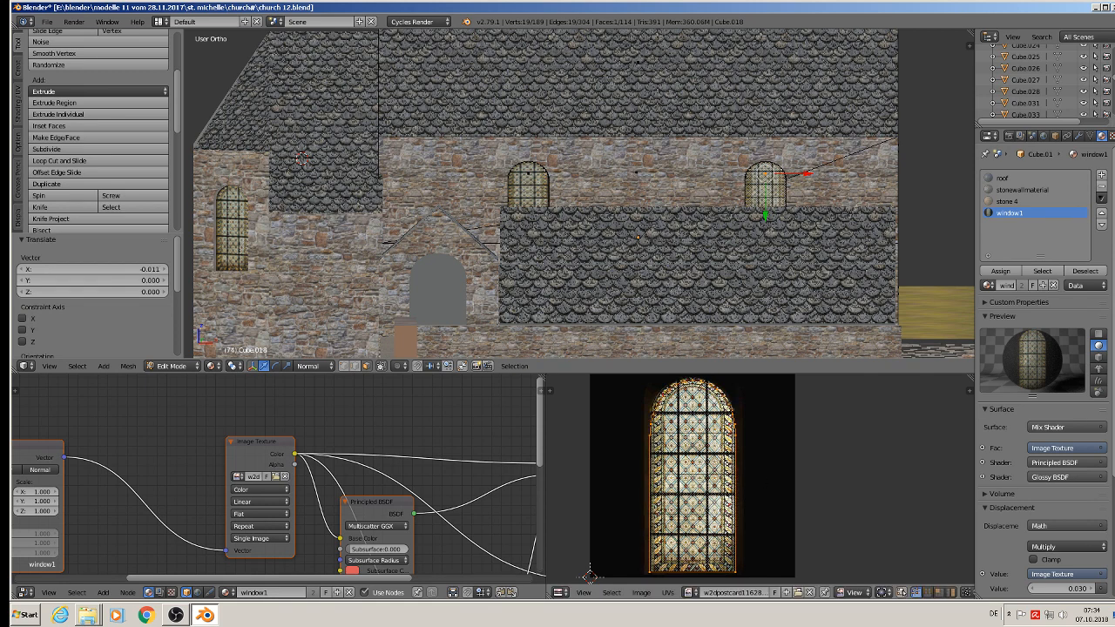
{"action": "key", "text": "Tab"}
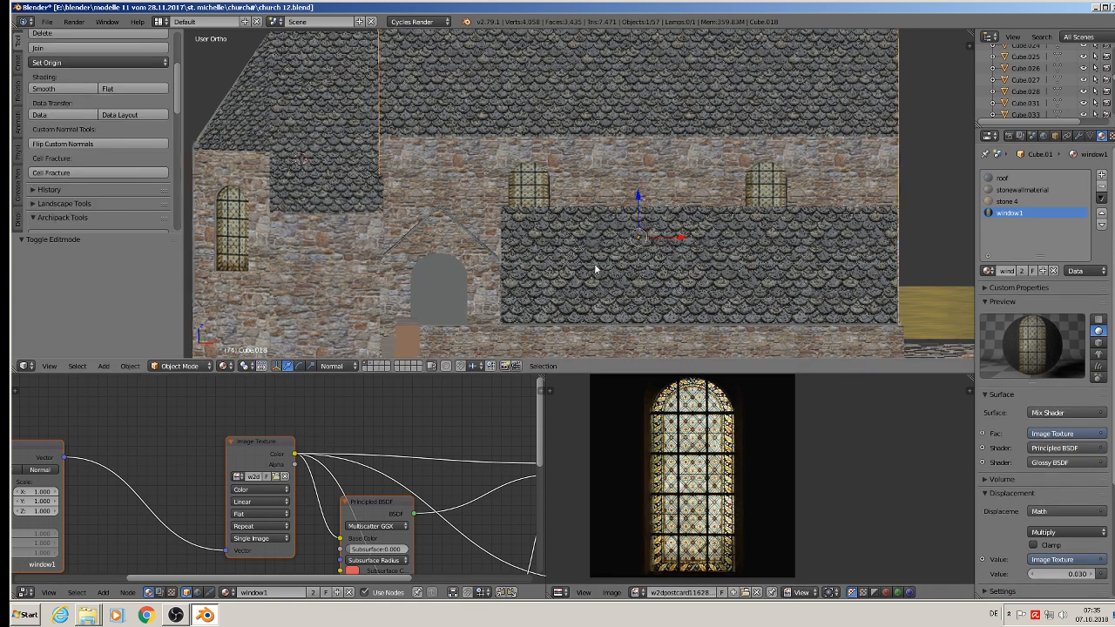
Save the church scene to the existing church 12.blend file.
{"action": "middle_click_drag", "start_coordinate": [598, 266], "coordinate": [683, 262]}
{"action": "scroll", "coordinate": [636, 281], "scroll_direction": "down", "scroll_amount": 3}
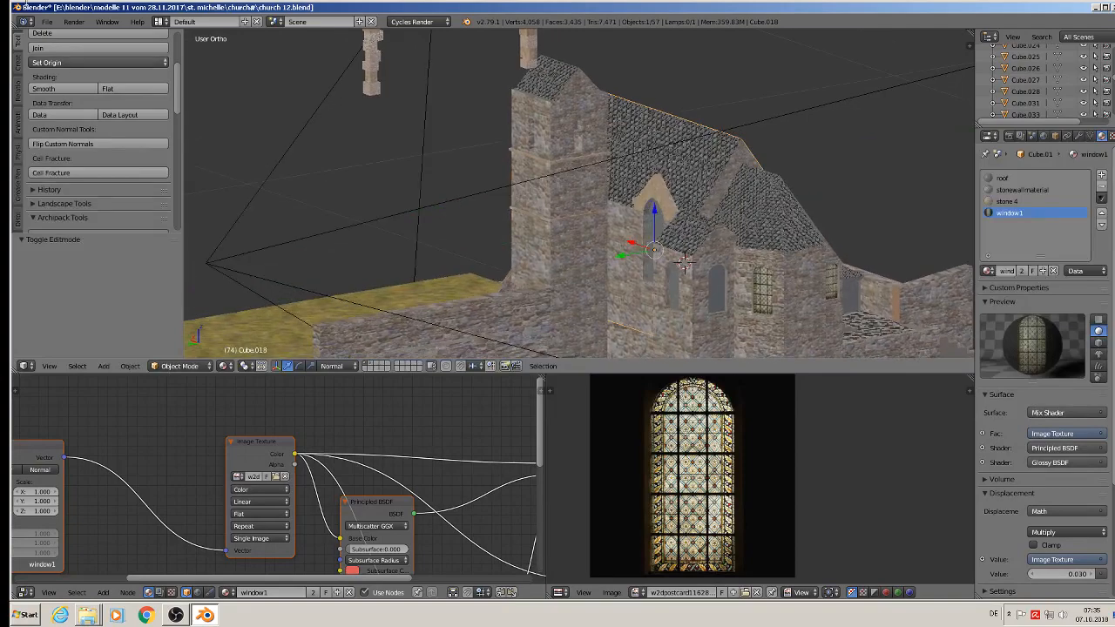
{"action": "left_click", "coordinate": [47, 21]}
{"action": "left_click", "coordinate": [61, 109]}
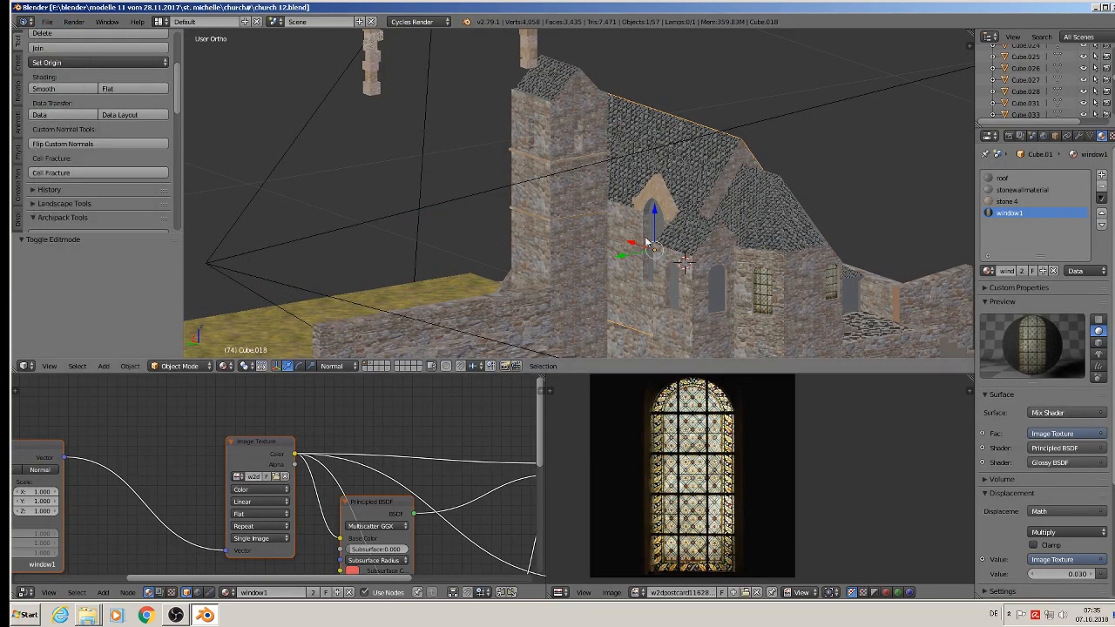
Select the small gabled side annex beside the apse and, in Edit Mode, its grey arched window face on the gable wall.
{"action": "scroll", "coordinate": [647, 242], "scroll_direction": "up", "scroll_amount": 4}
{"action": "scroll", "coordinate": [794, 297], "scroll_direction": "down", "scroll_amount": 2}
{"action": "right_click", "coordinate": [731, 258]}
{"action": "key", "text": "Tab"}
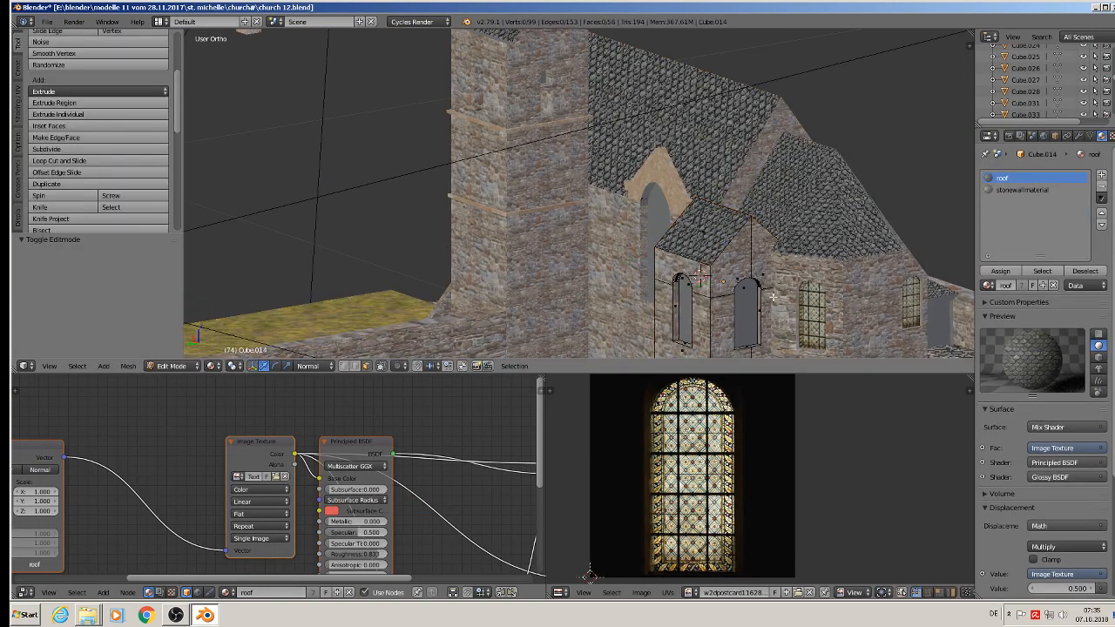
{"action": "middle_click_drag", "start_coordinate": [773, 310], "coordinate": [607, 204], "text": "shift"}
{"action": "right_click", "coordinate": [585, 163]}
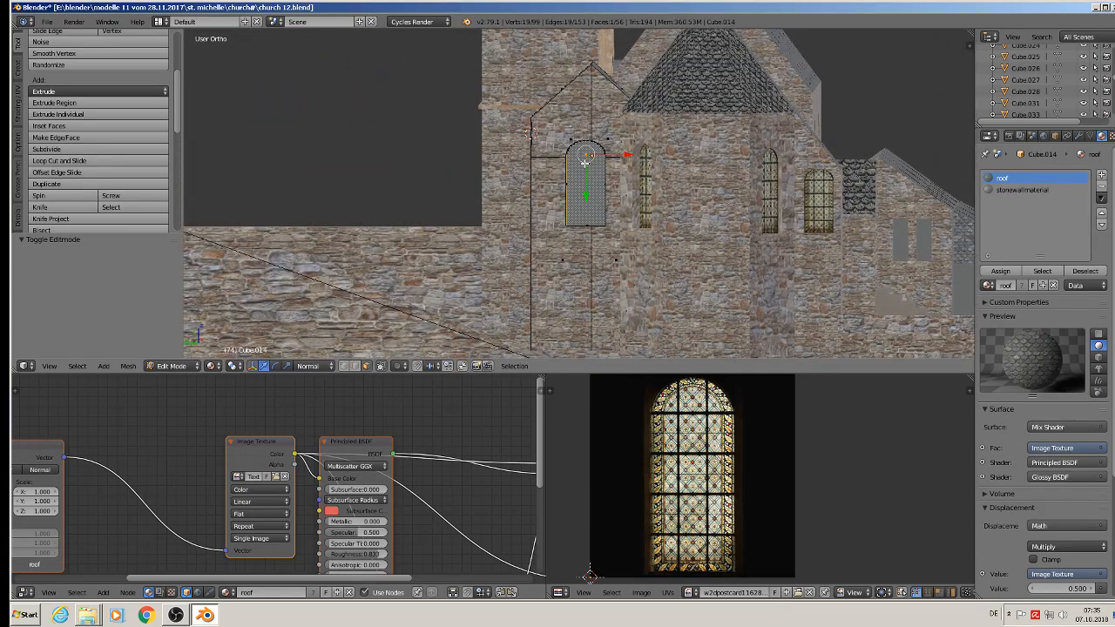
{"action": "key", "text": "u"}
{"action": "key", "text": "i"}
{"action": "right_click", "coordinate": [584, 163]}
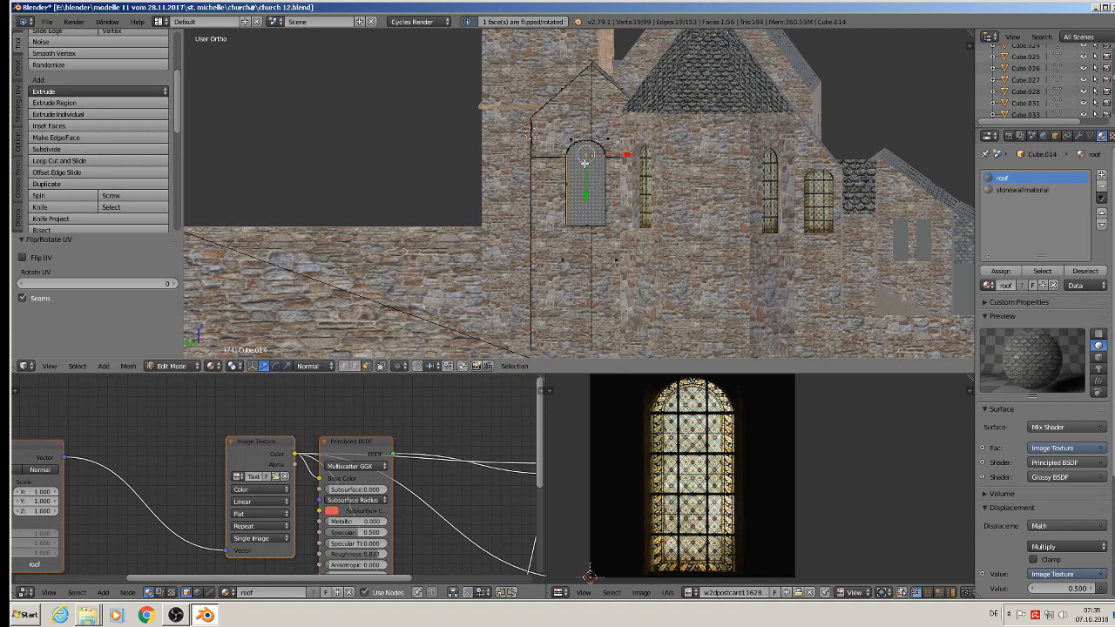
{"action": "key", "text": "ctrl+r"}
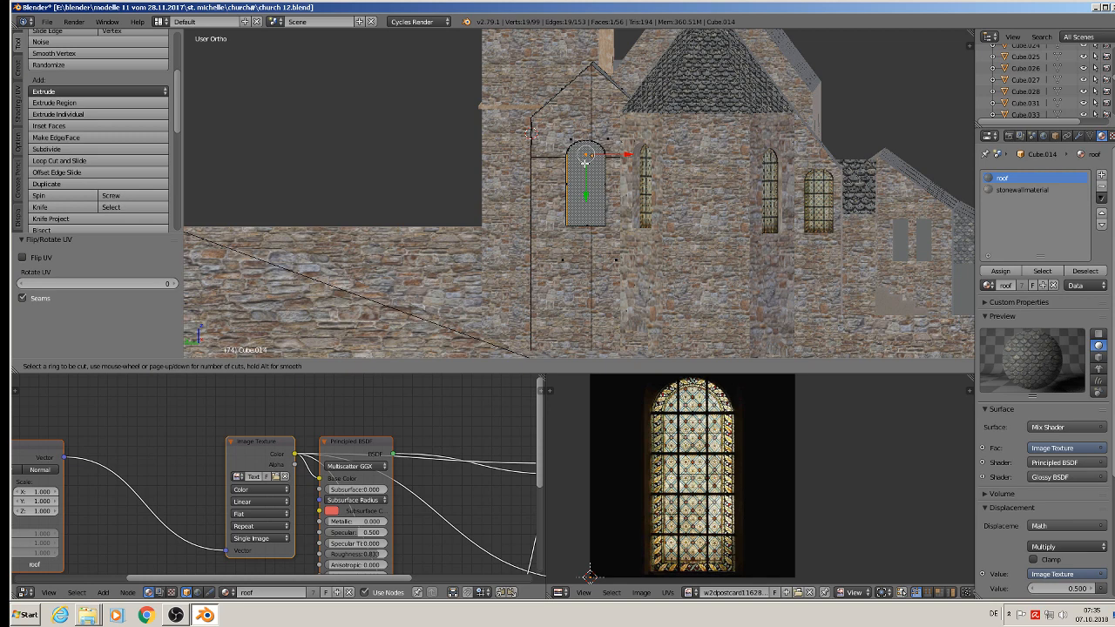
{"action": "right_click", "coordinate": [585, 162]}
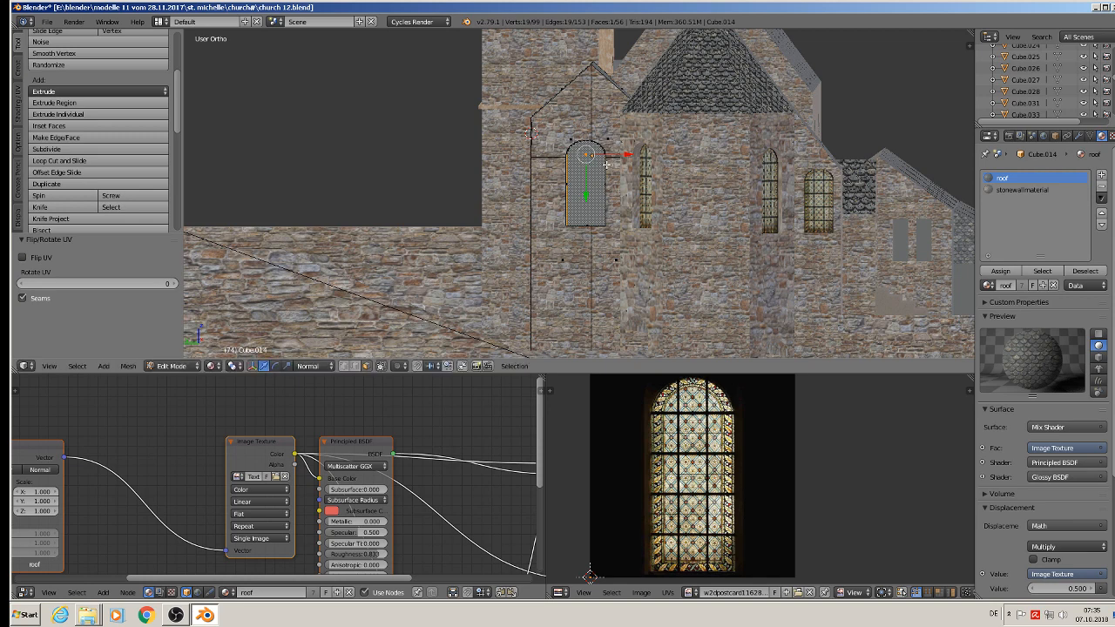
Unwrap the annex's gable window face with Project From View, and assign it the window1 material in a new slot.
{"action": "key", "text": "u"}
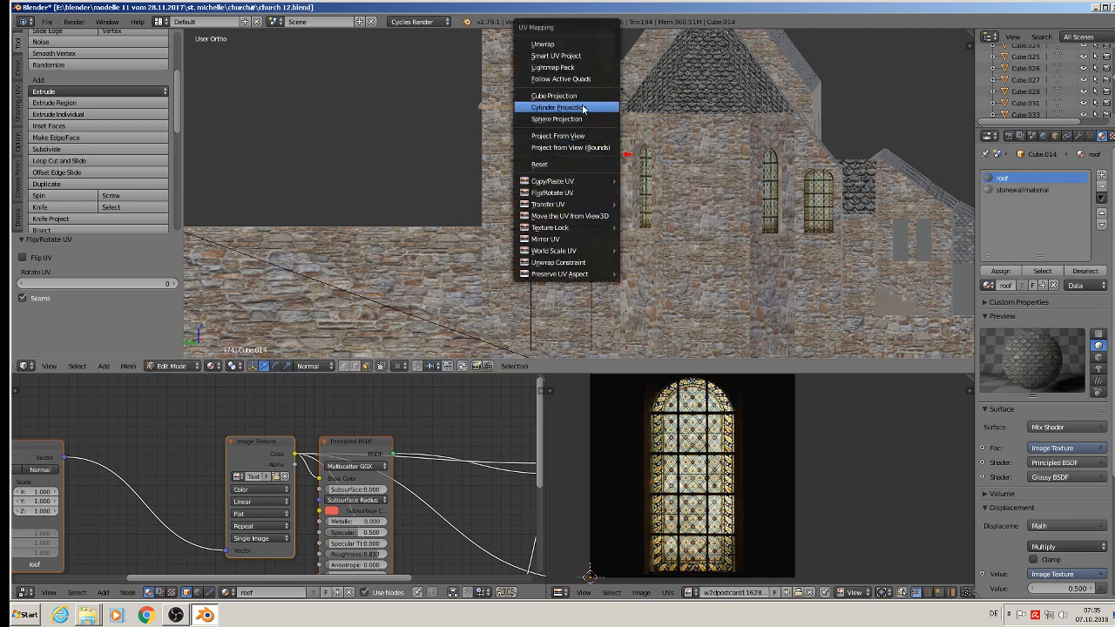
{"action": "left_click", "coordinate": [562, 135]}
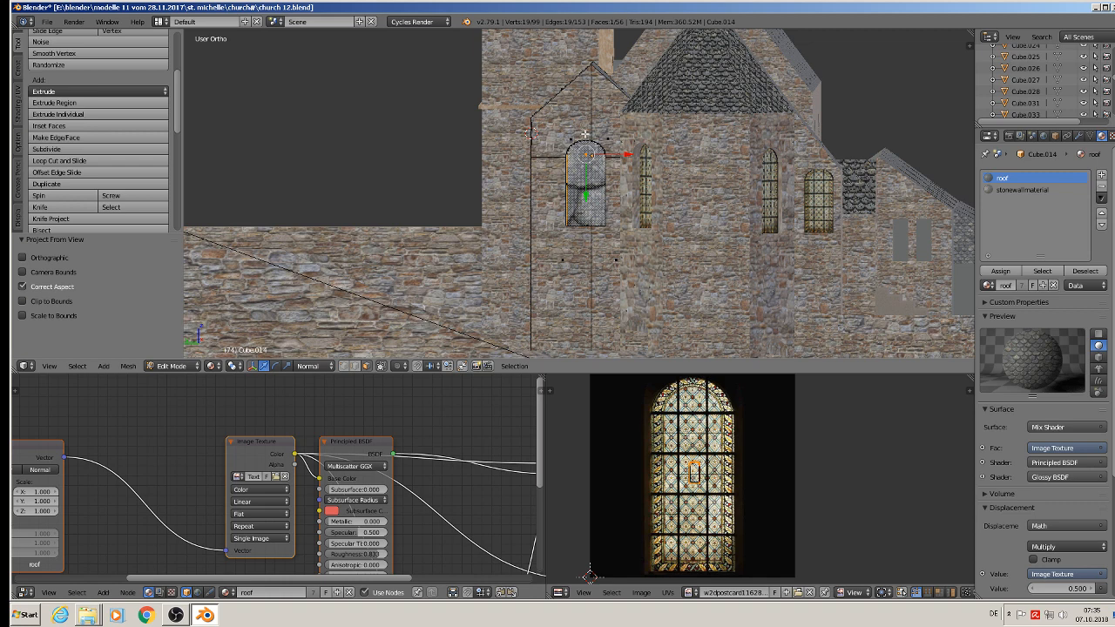
{"action": "left_click", "coordinate": [1100, 177]}
{"action": "left_click", "coordinate": [989, 285]}
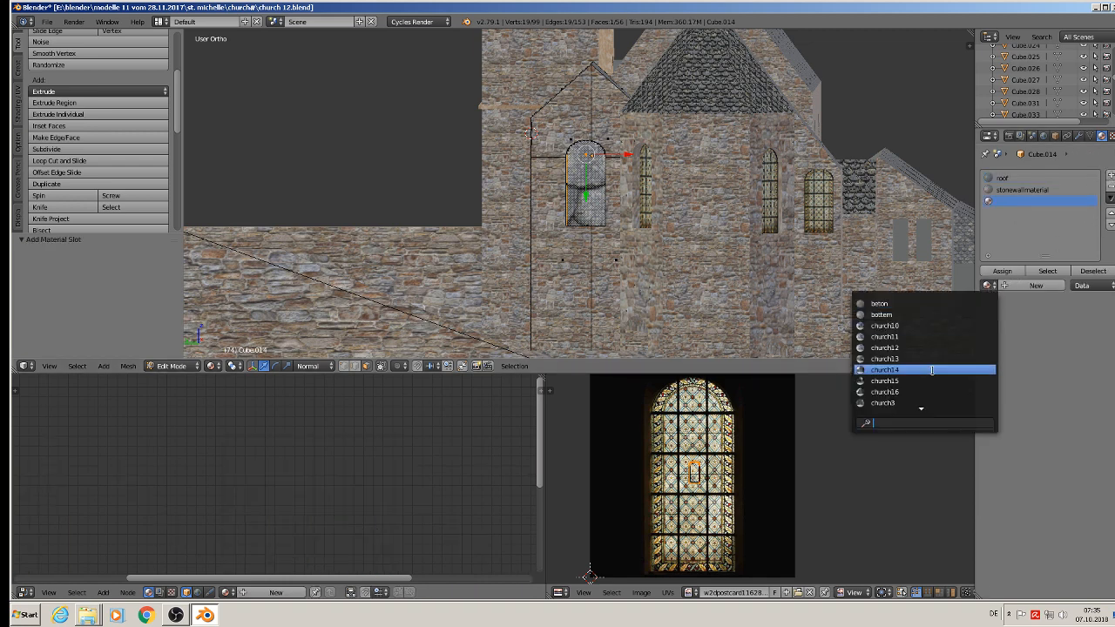
{"action": "type", "text": "wind"}
{"action": "left_click", "coordinate": [895, 320]}
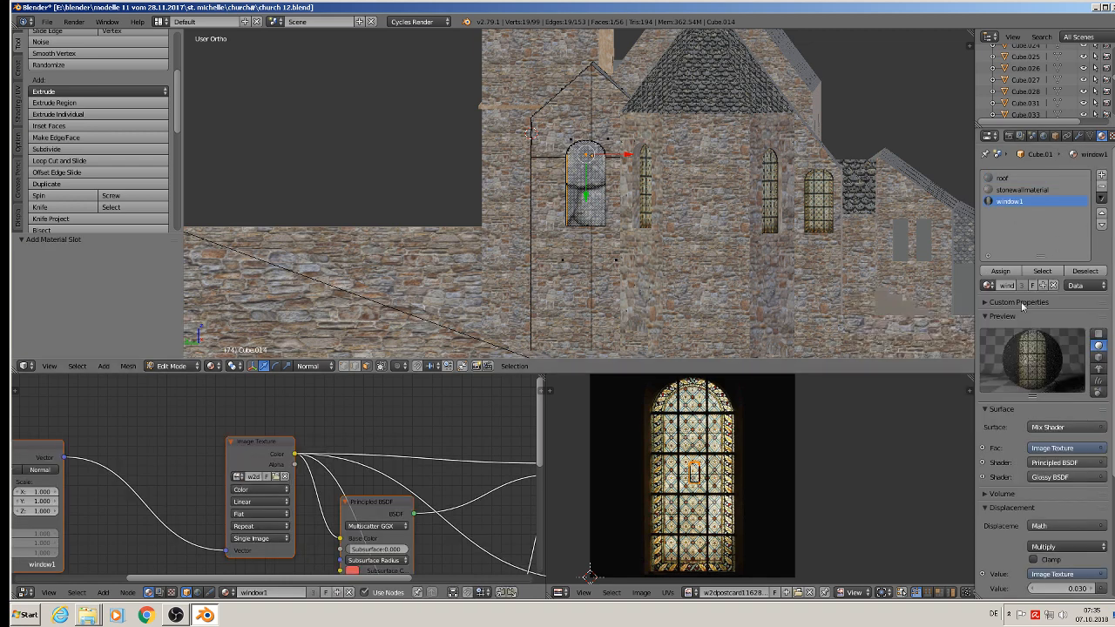
{"action": "left_click", "coordinate": [1011, 273]}
Fit the gable window's UVs to the stained-glass arch by scaling about 9.1, moving slightly, and narrowing to about 0.9 along X.
{"action": "key", "text": "s"}
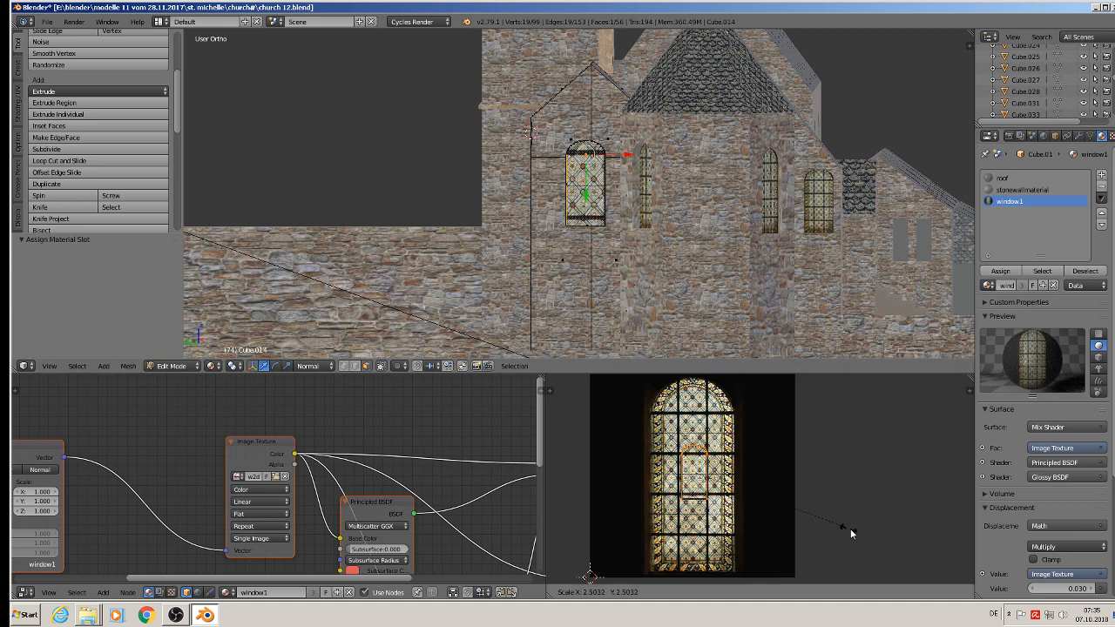
{"action": "left_click", "coordinate": [790, 541]}
{"action": "key", "text": "g"}
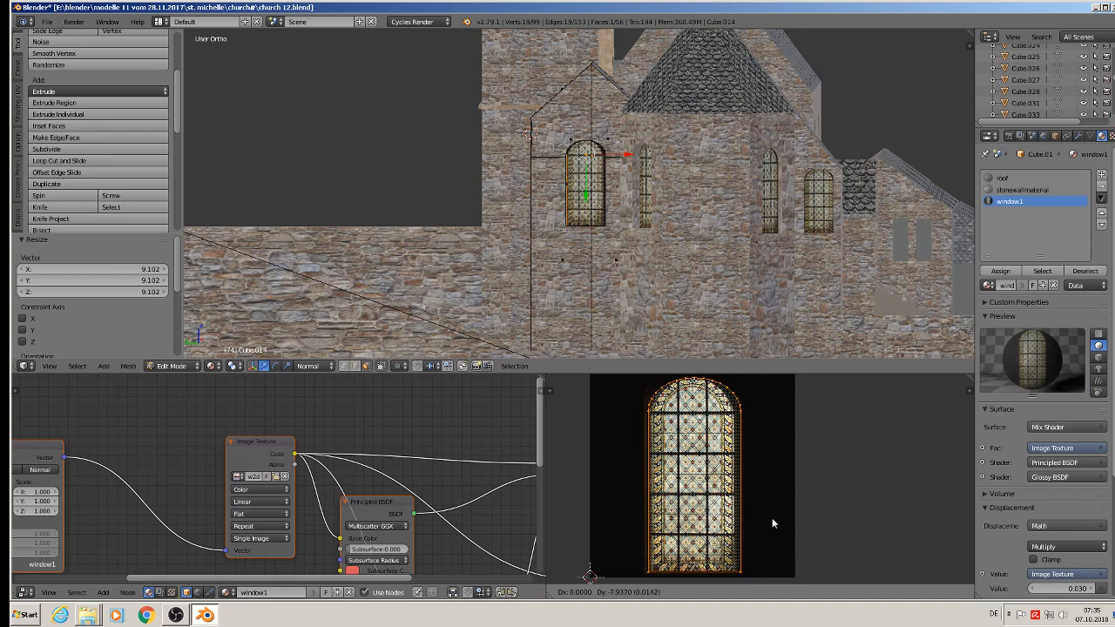
{"action": "left_click", "coordinate": [770, 523]}
{"action": "key", "text": "s"}
{"action": "key", "text": "x"}
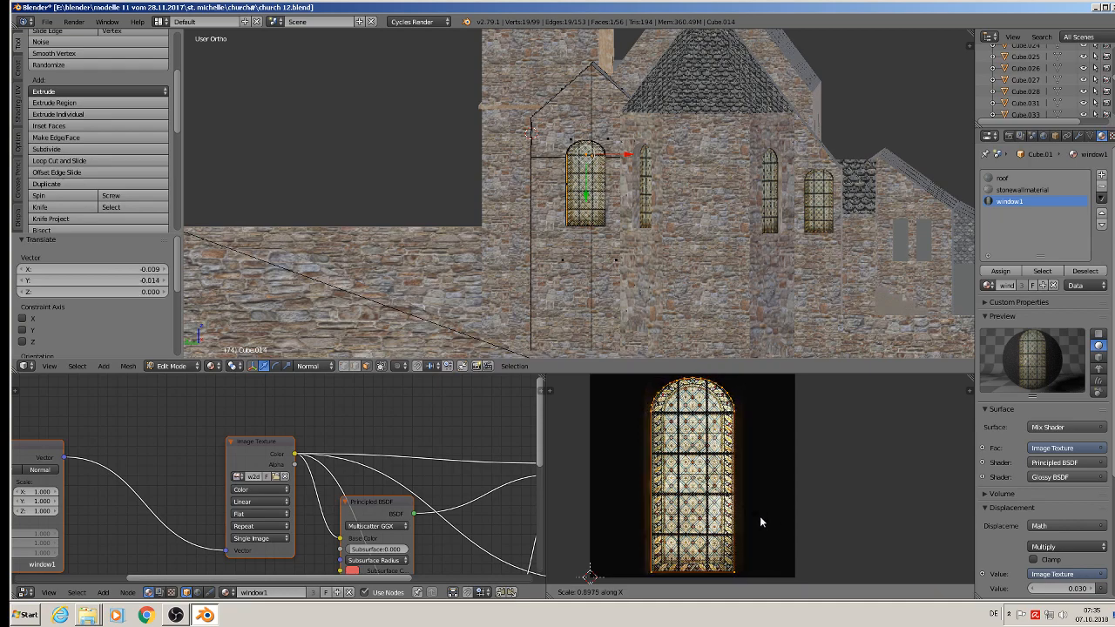
{"action": "left_click", "coordinate": [759, 521]}
{"action": "key", "text": "Tab"}
Unwrap the annex's other arched window face, on its side wall, with Project From View and assign it the window1 material.
{"action": "middle_click_drag", "start_coordinate": [572, 237], "coordinate": [616, 184]}
{"action": "right_click", "coordinate": [597, 179]}
{"action": "key", "text": "Tab"}
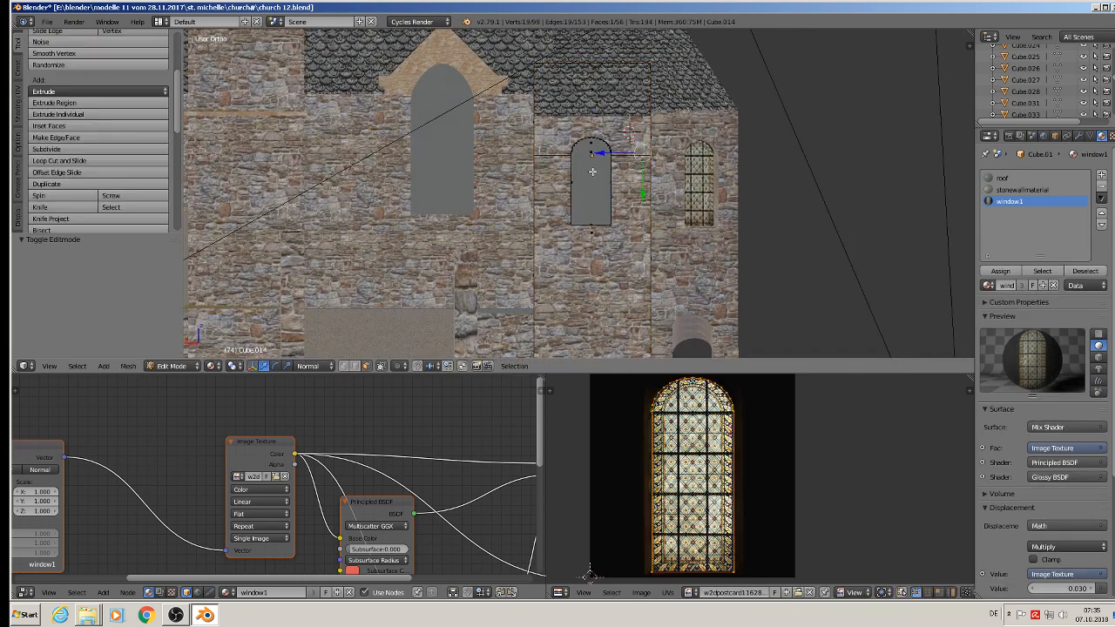
{"action": "key", "text": "u"}
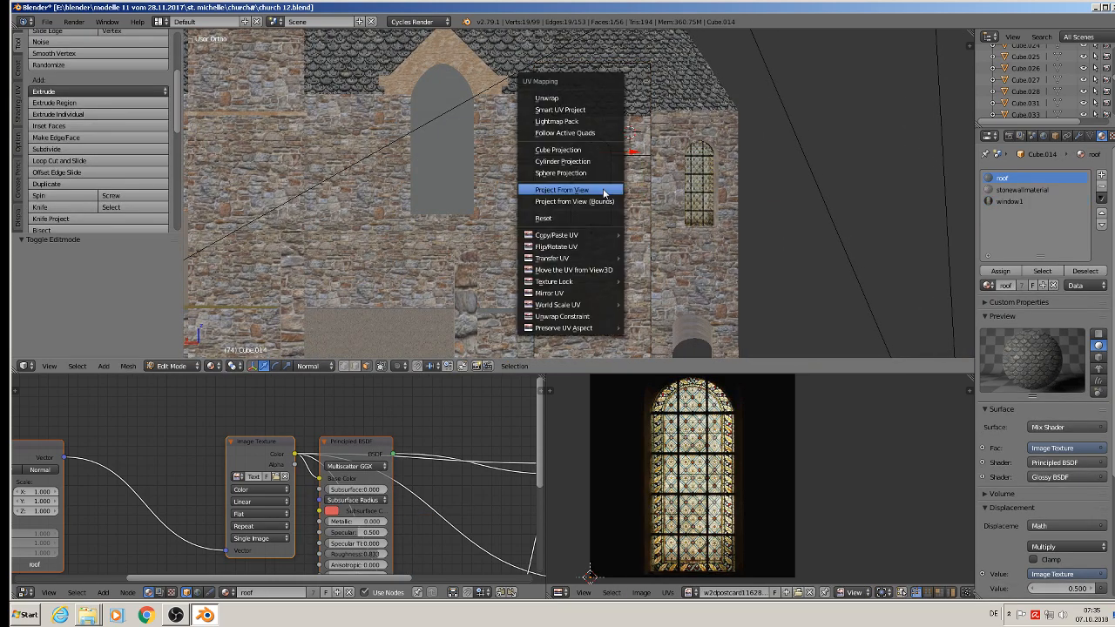
{"action": "left_click", "coordinate": [603, 193]}
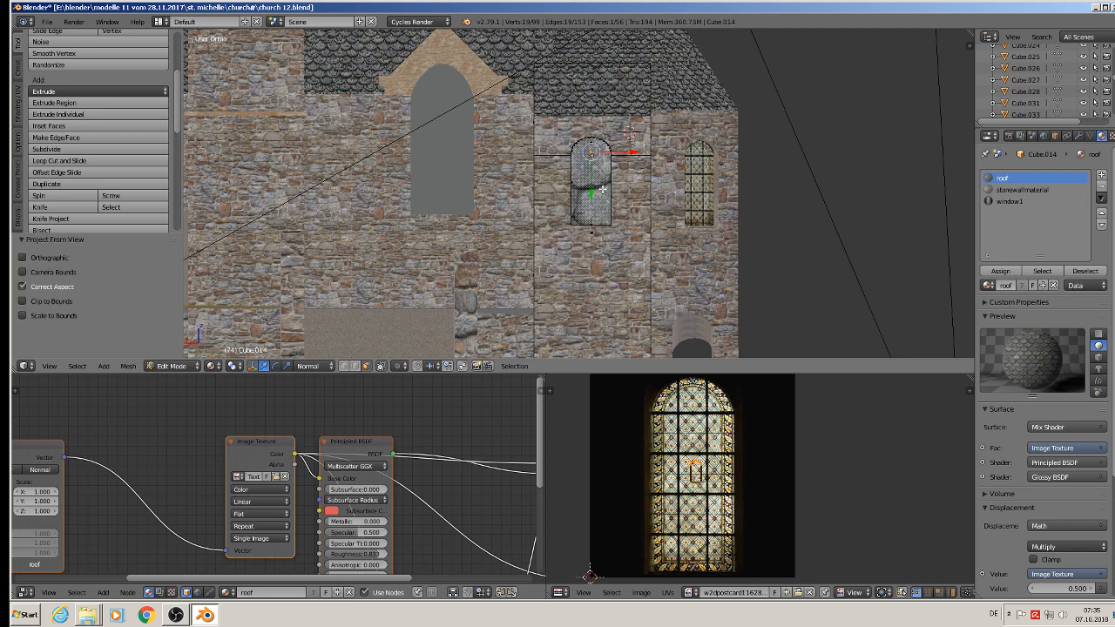
{"action": "left_click", "coordinate": [1007, 202]}
{"action": "left_click", "coordinate": [995, 273]}
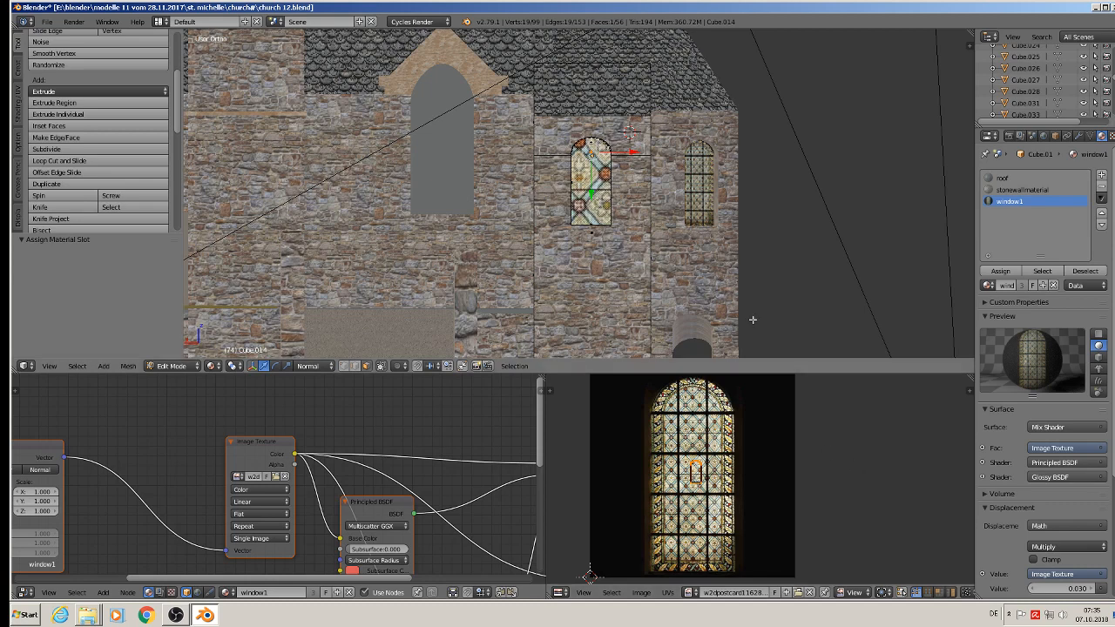
Fit the side-wall window's UVs to the stained-glass arch: scale about 8.85, move about -0.017 in X and Y, narrow to about 0.9 along X.
{"action": "key", "text": "s"}
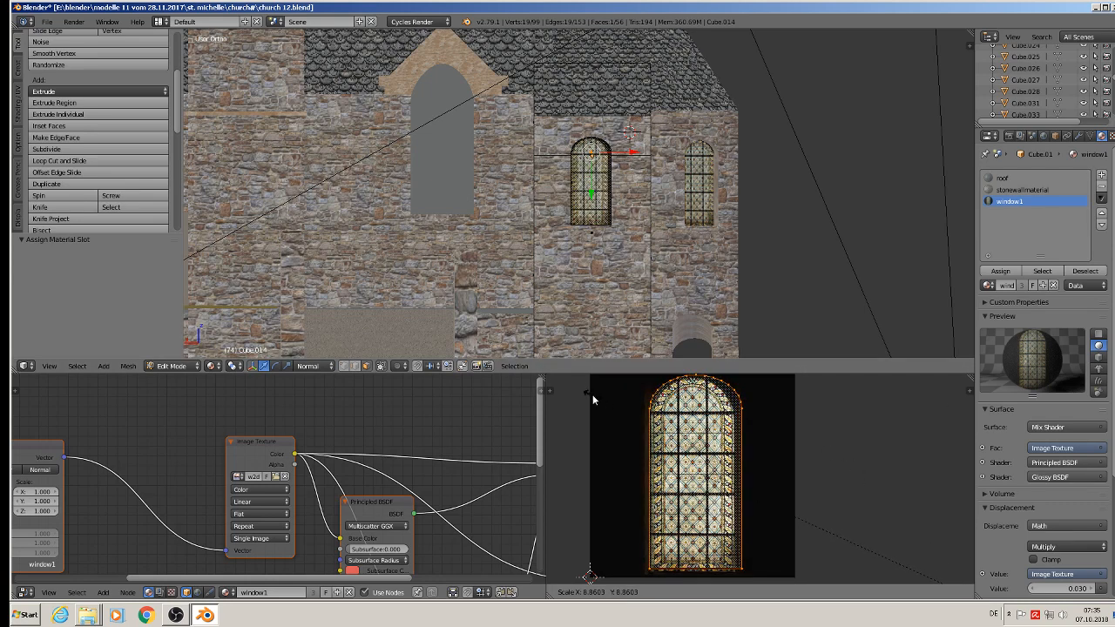
{"action": "left_click", "coordinate": [592, 394]}
{"action": "key", "text": "g"}
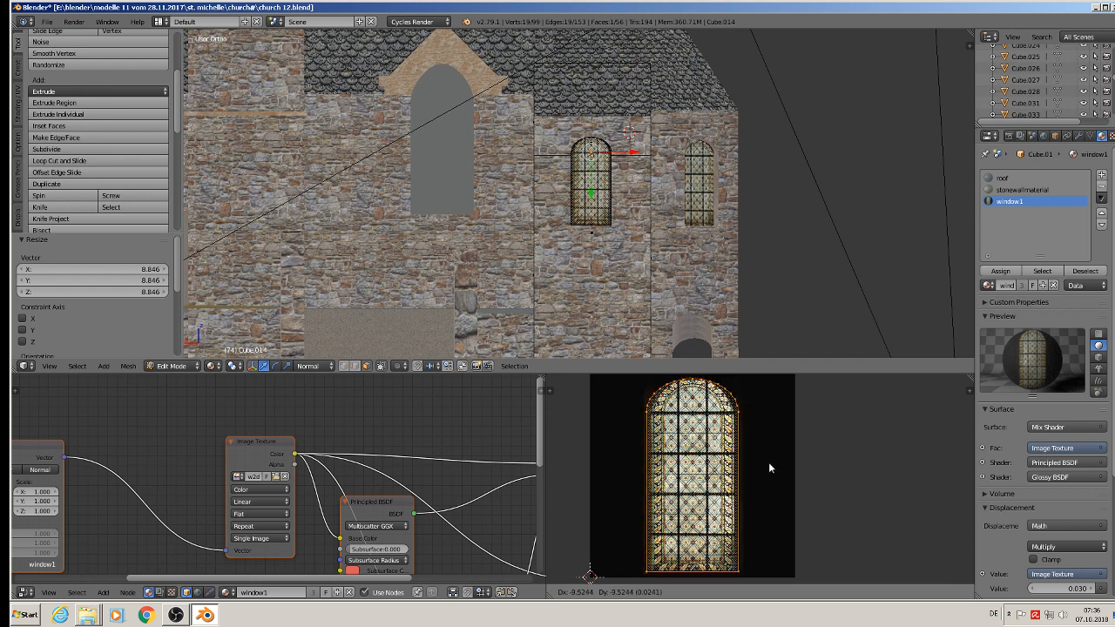
{"action": "left_click", "coordinate": [768, 461]}
{"action": "key", "text": "s"}
{"action": "key", "text": "x"}
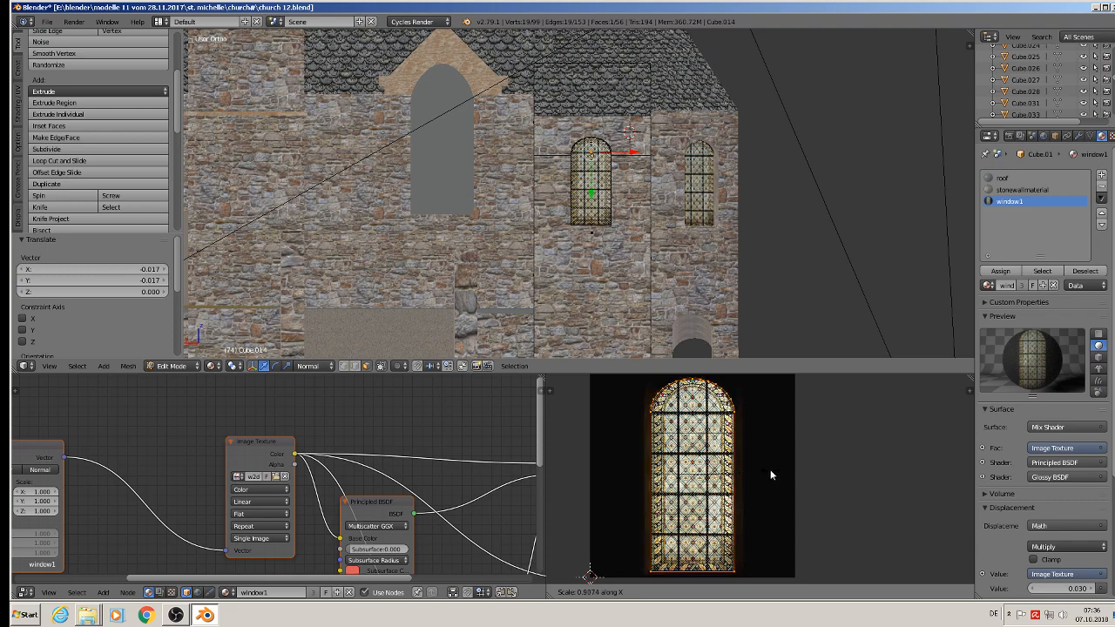
{"action": "left_click", "coordinate": [769, 470]}
{"action": "key", "text": "Tab"}
Clear the selection and select the church tower object.
{"action": "middle_click_drag", "start_coordinate": [647, 242], "coordinate": [518, 311]}
{"action": "key", "text": "a"}
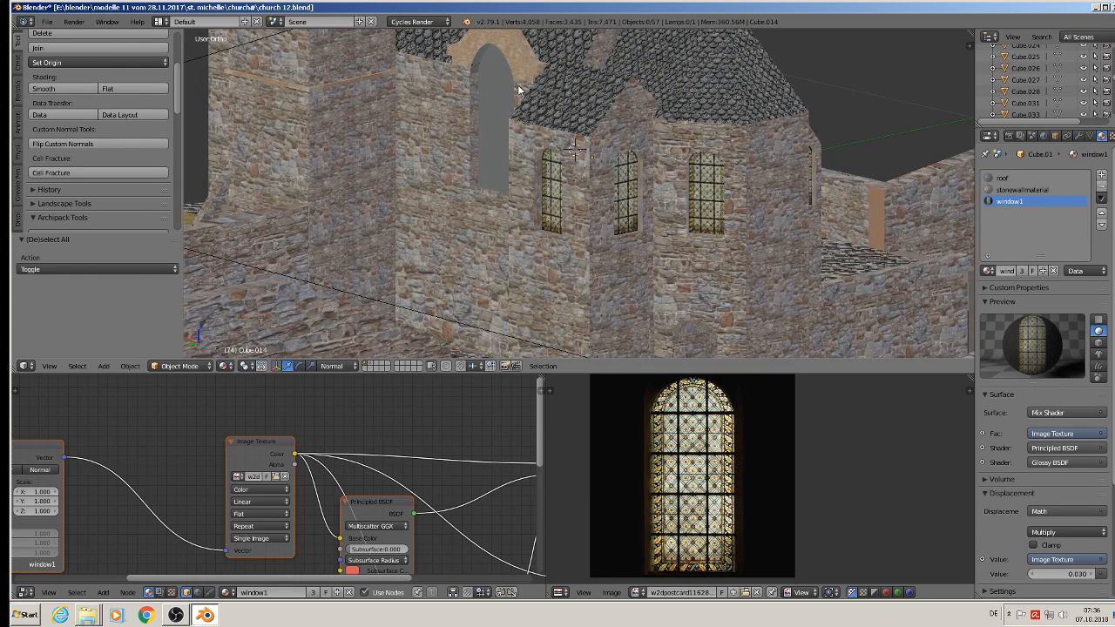
{"action": "scroll", "coordinate": [518, 90], "scroll_direction": "down", "scroll_amount": 3}
{"action": "middle_click_drag", "start_coordinate": [533, 144], "coordinate": [507, 242]}
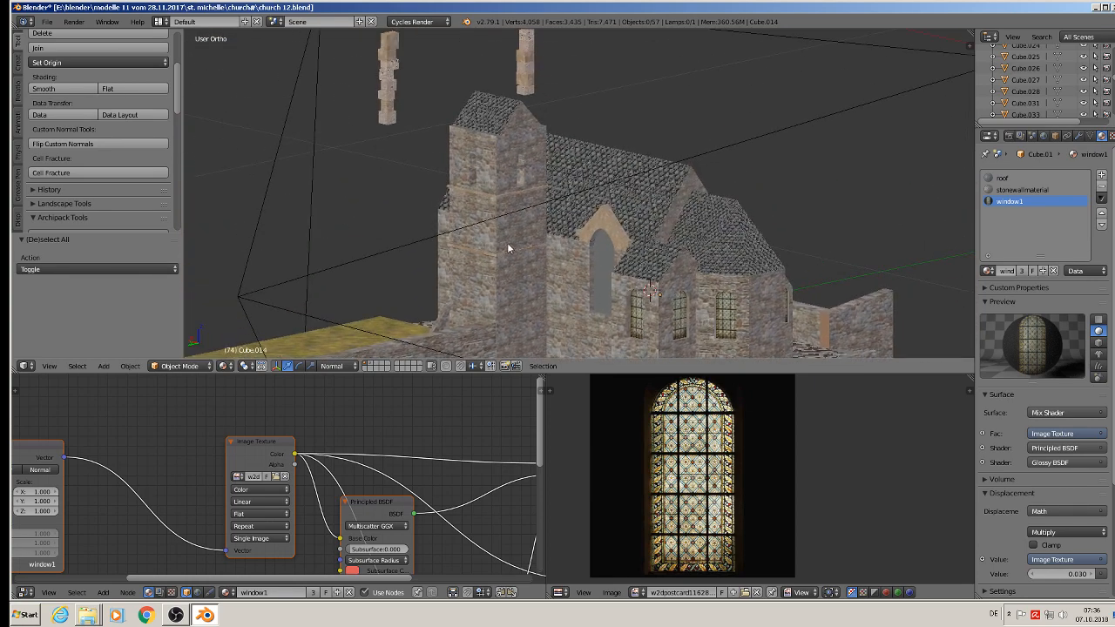
{"action": "scroll", "coordinate": [501, 220], "scroll_direction": "up", "scroll_amount": 3}
{"action": "right_click", "coordinate": [488, 219]}
{"action": "right_click", "coordinate": [478, 166]}
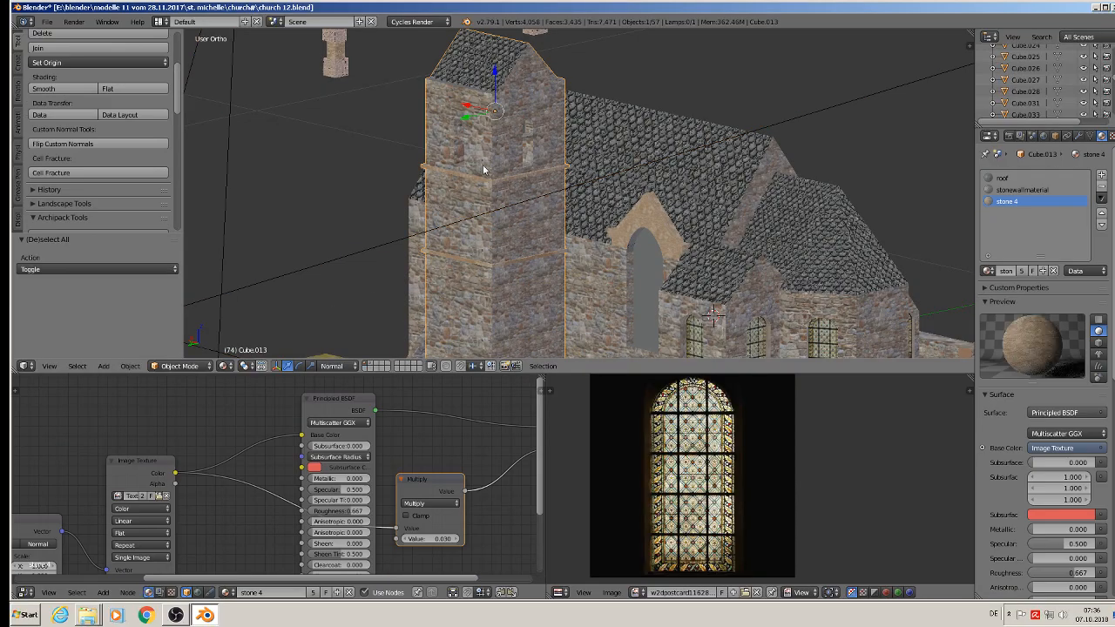
Save the church 12.blend file.
{"action": "middle_click_drag", "start_coordinate": [482, 164], "coordinate": [361, 37]}
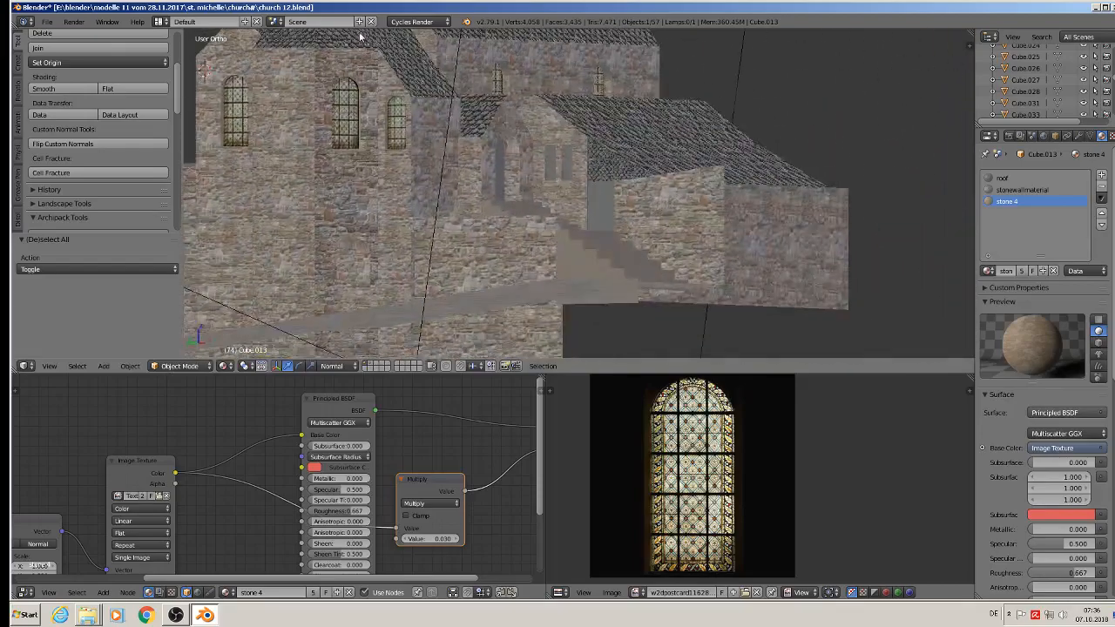
{"action": "middle_click_drag", "start_coordinate": [456, 110], "coordinate": [513, 164]}
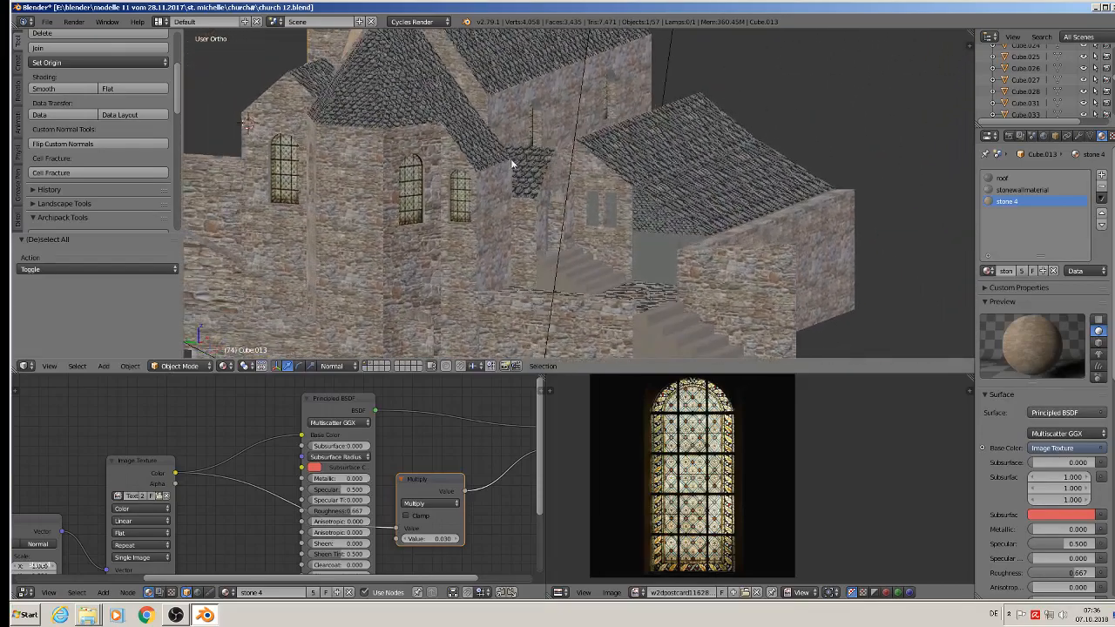
{"action": "left_click", "coordinate": [47, 21]}
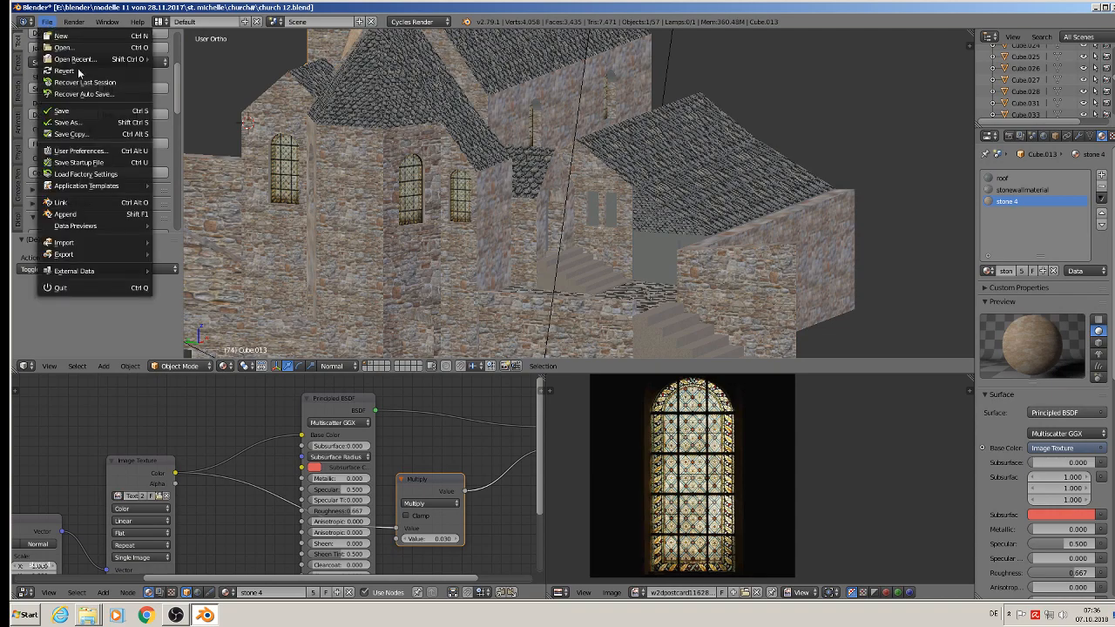
{"action": "left_click", "coordinate": [76, 112]}
Select the nave's large arched window face beneath the stone gable in Edit Mode and unwrap it with Project From View.
{"action": "middle_click_drag", "start_coordinate": [375, 130], "coordinate": [599, 234]}
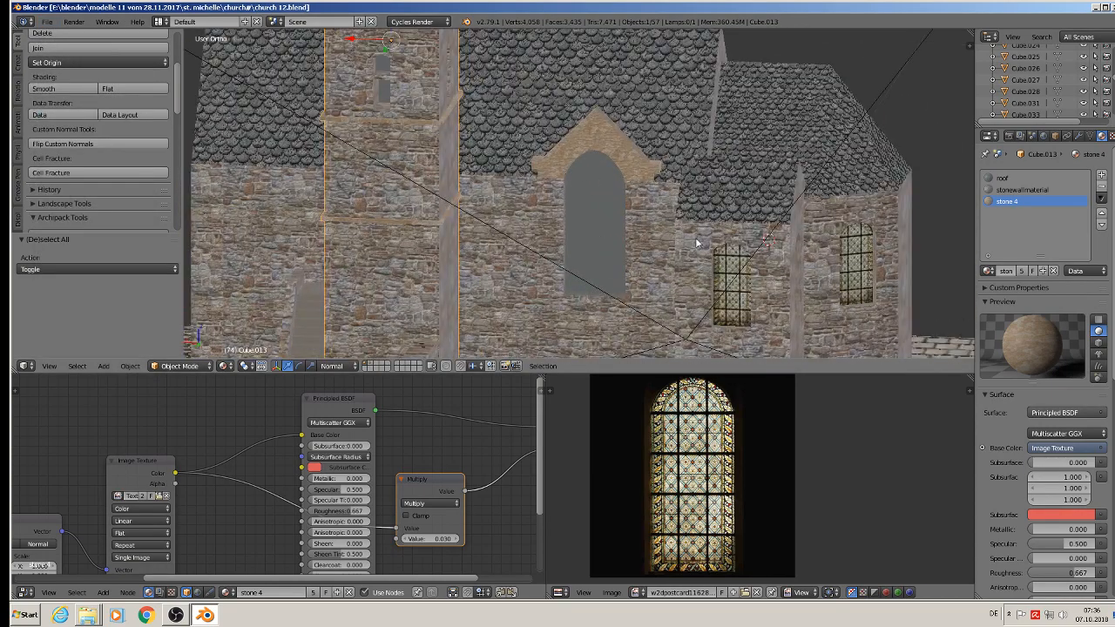
{"action": "right_click", "coordinate": [612, 211]}
{"action": "key", "text": "Tab"}
{"action": "middle_click_drag", "start_coordinate": [625, 229], "coordinate": [637, 219]}
{"action": "right_click", "coordinate": [625, 151]}
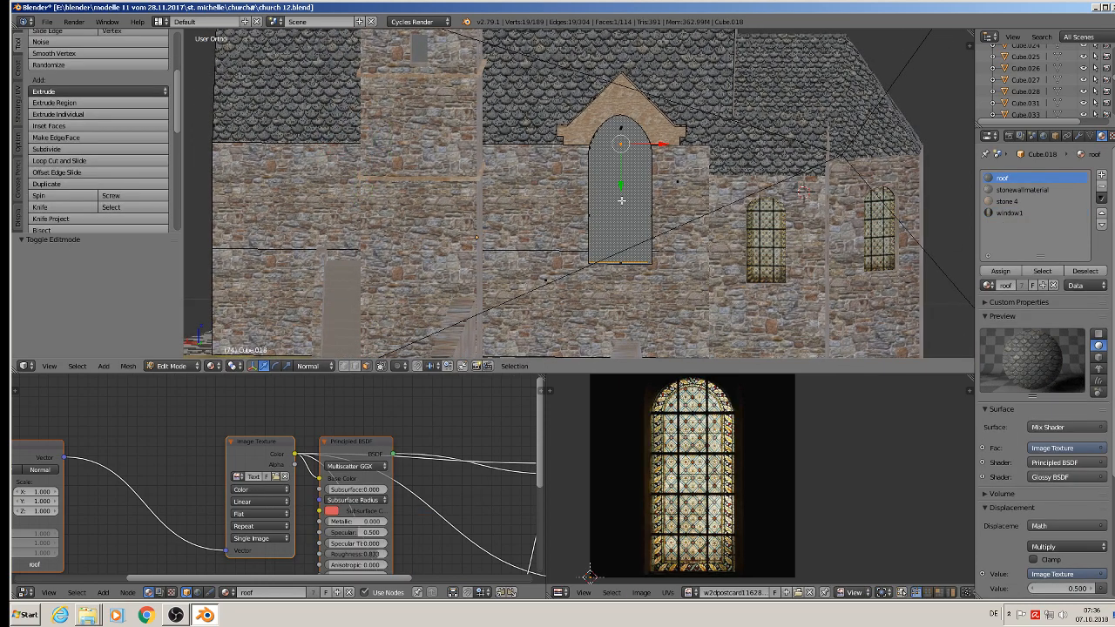
{"action": "key", "text": "u"}
{"action": "left_click", "coordinate": [621, 203]}
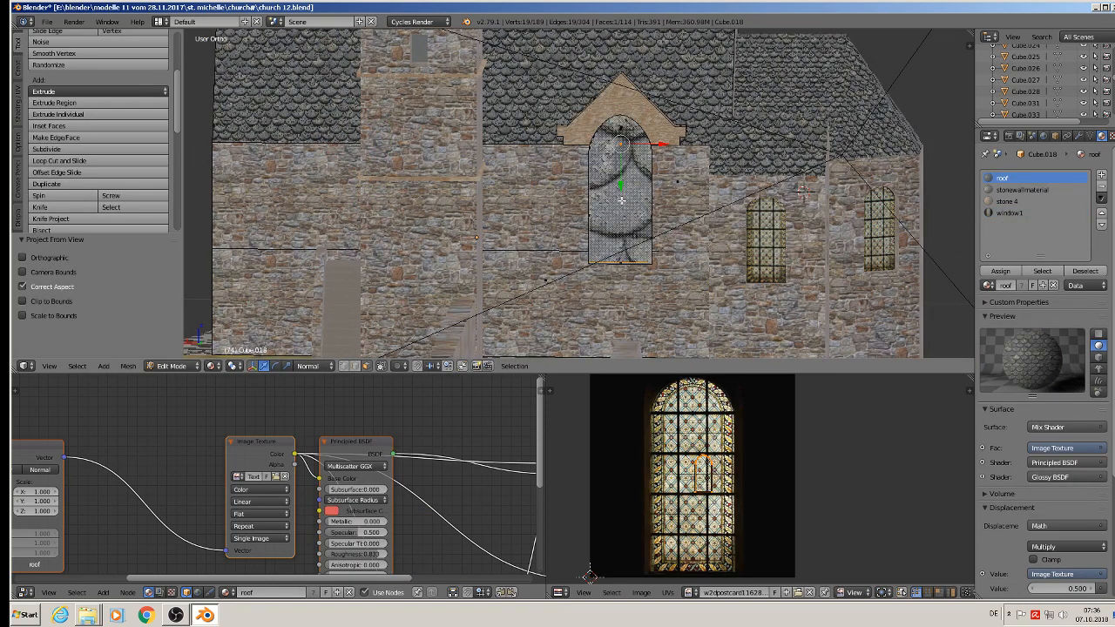
Add a material slot to the nave and create a new material in it named window2.
{"action": "left_click", "coordinate": [1101, 175]}
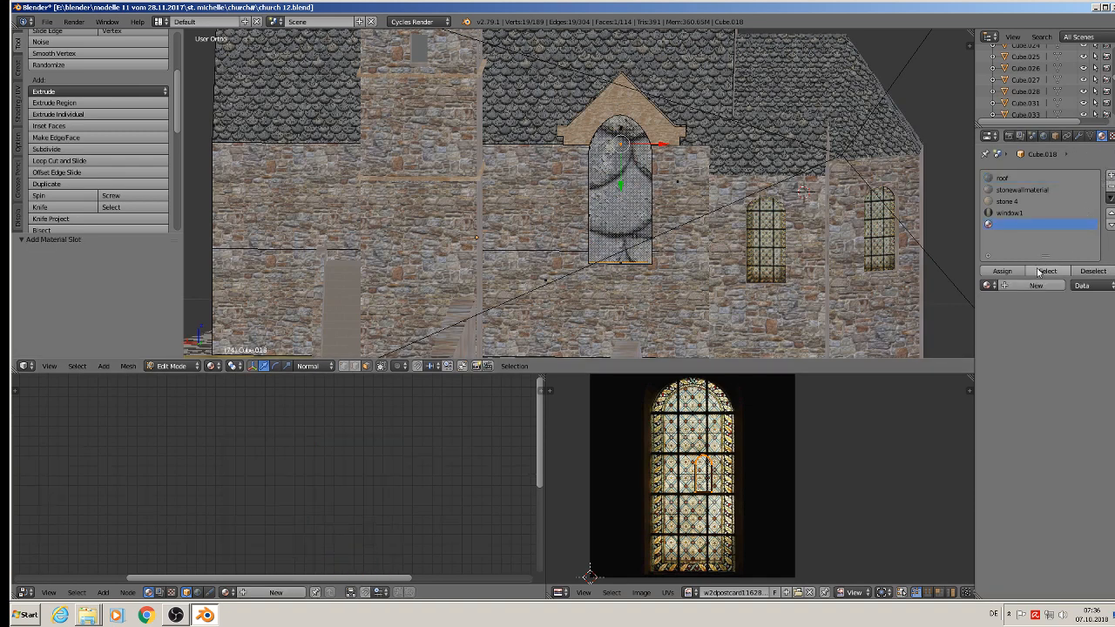
{"action": "left_click", "coordinate": [1024, 285]}
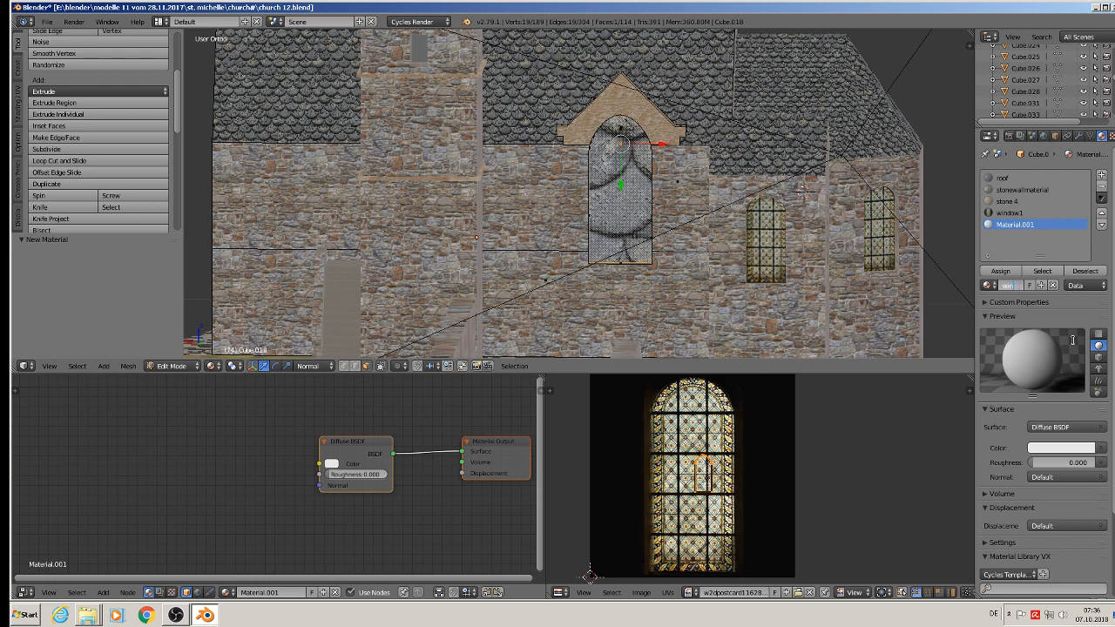
{"action": "key", "text": "Return"}
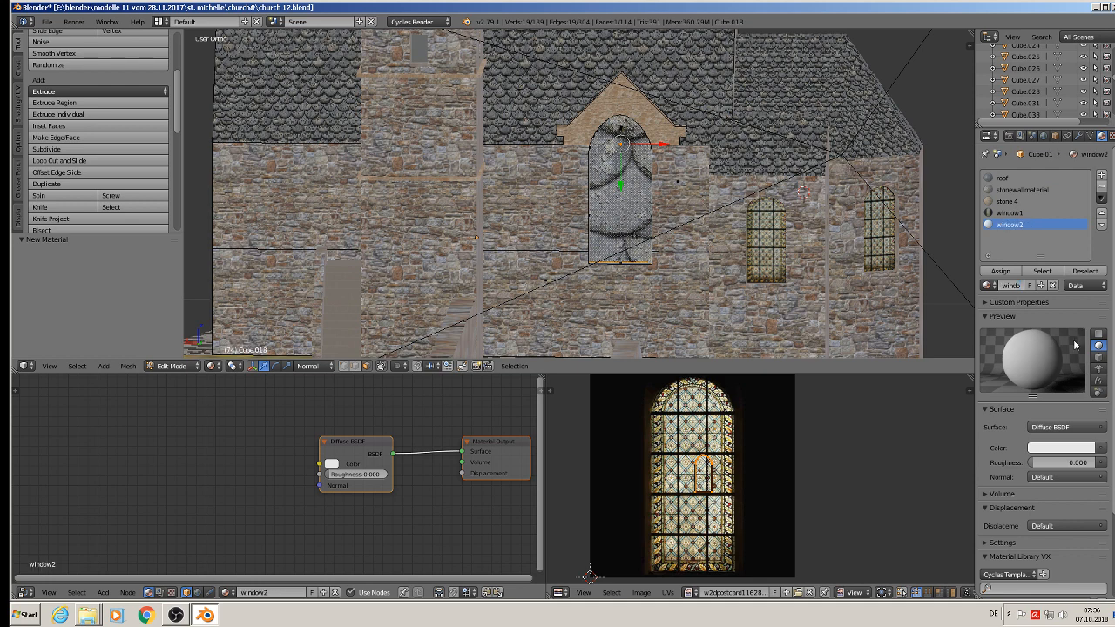
Delete window2's default shader nodes and paste the copied image-texture node setup in their place.
{"action": "scroll", "coordinate": [443, 479], "scroll_direction": "down", "scroll_amount": 3}
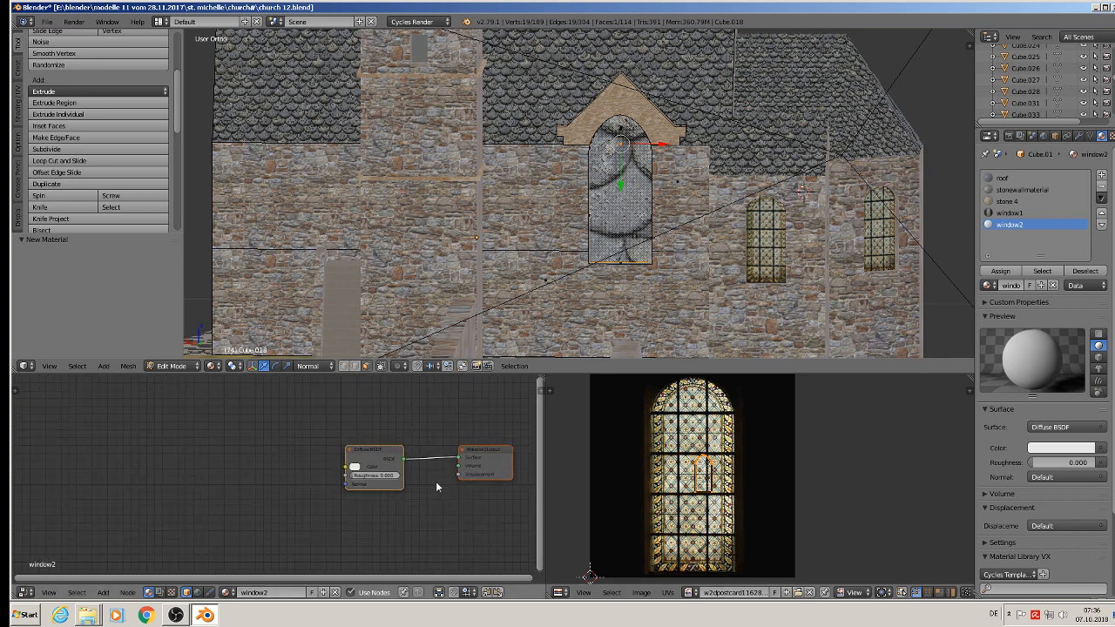
{"action": "key", "text": "a"}
{"action": "key", "text": "a"}
{"action": "key", "text": "x"}
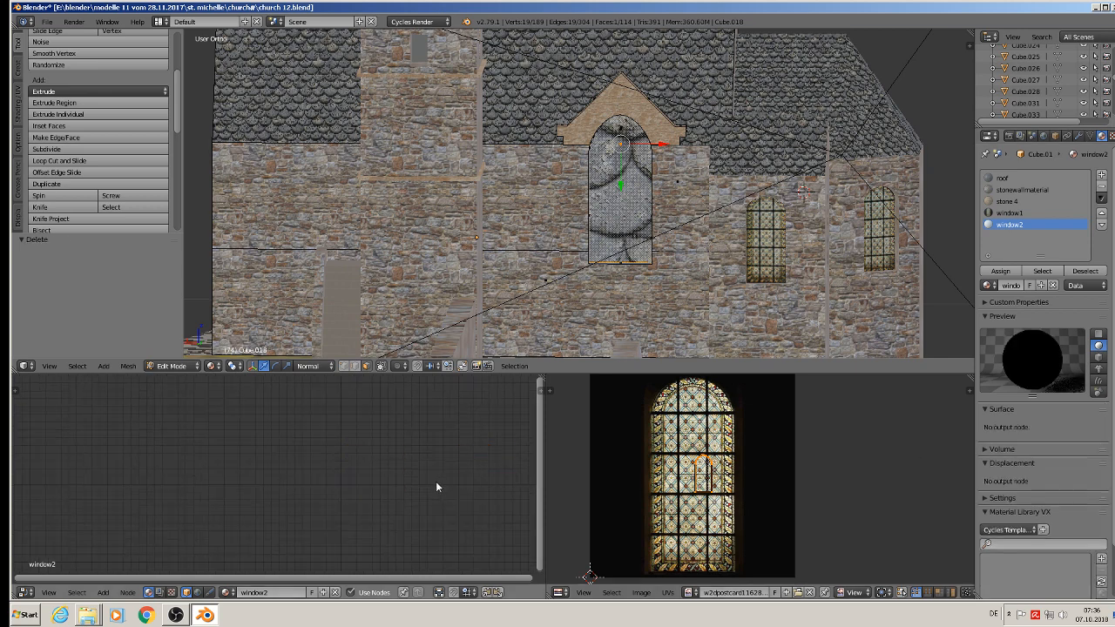
{"action": "key", "text": "ctrl+v"}
{"action": "scroll", "coordinate": [349, 495], "scroll_direction": "up", "scroll_amount": 2}
{"action": "scroll", "coordinate": [349, 495], "scroll_direction": "up", "scroll_amount": 2}
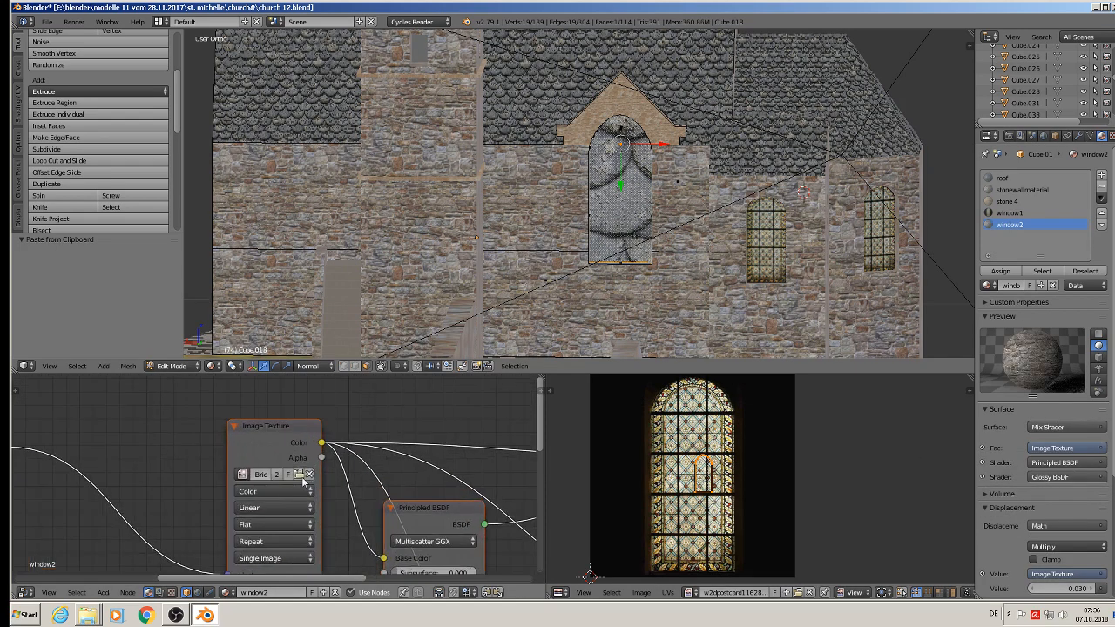
Load TexturesCom_WindowCathedral0026_S.jpg into window2's Image Texture node.
{"action": "left_click", "coordinate": [294, 467]}
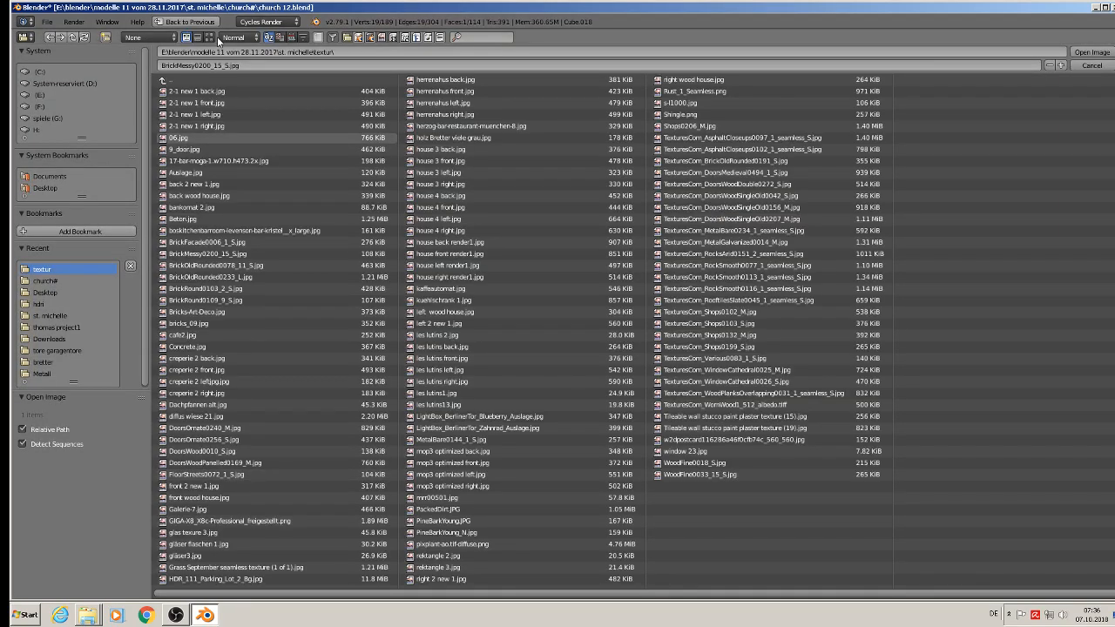
{"action": "left_click", "coordinate": [209, 37]}
{"action": "scroll", "coordinate": [1076, 462], "scroll_direction": "down", "scroll_amount": 8}
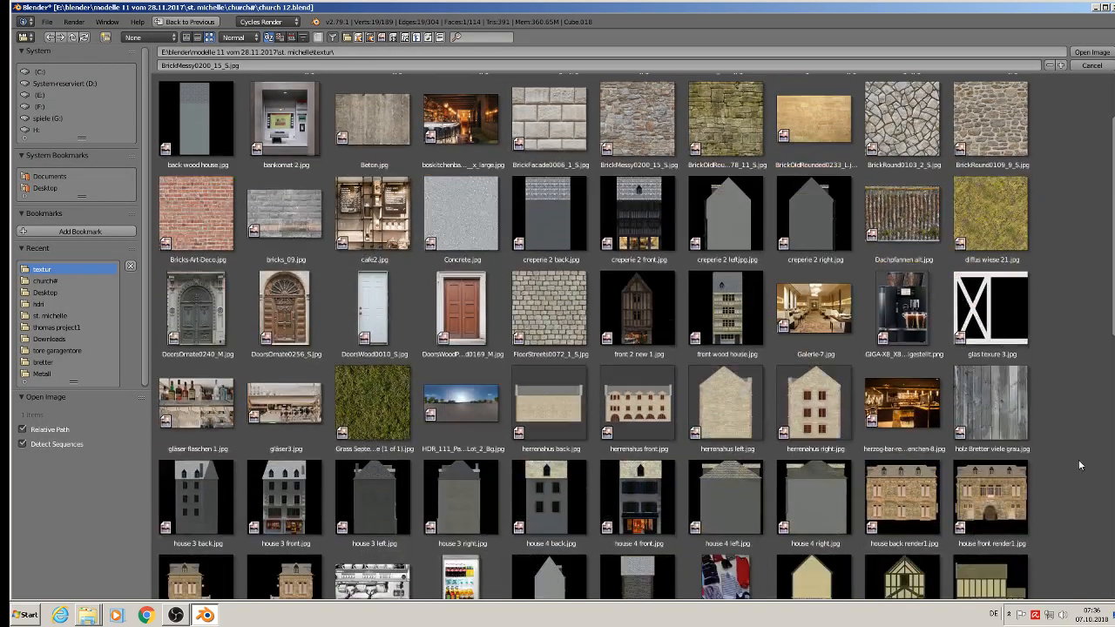
{"action": "scroll", "coordinate": [1071, 472], "scroll_direction": "down", "scroll_amount": 5}
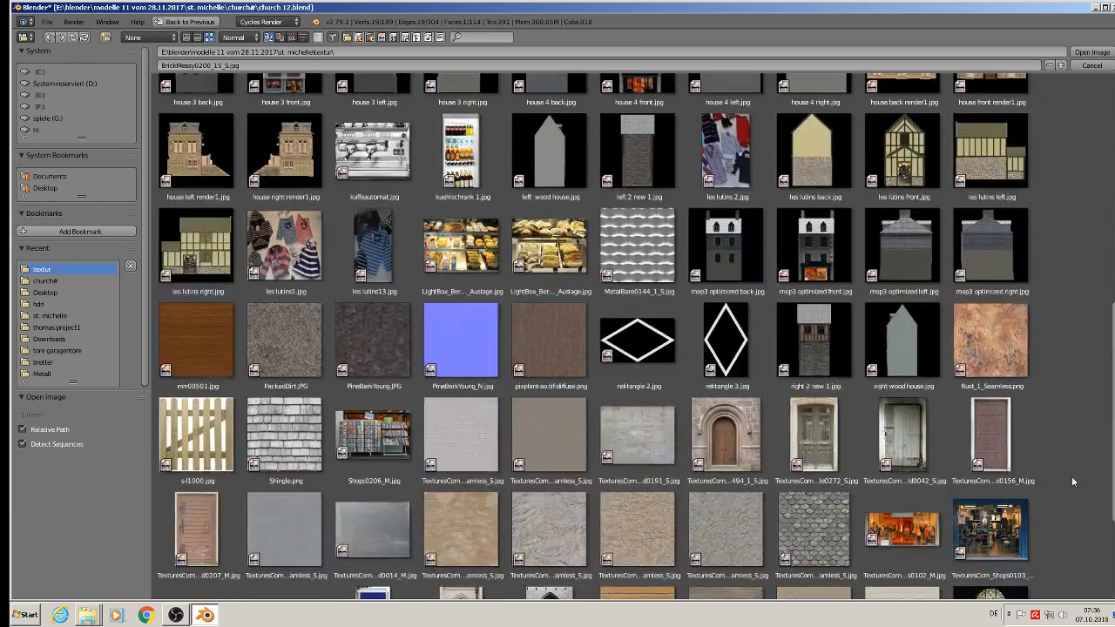
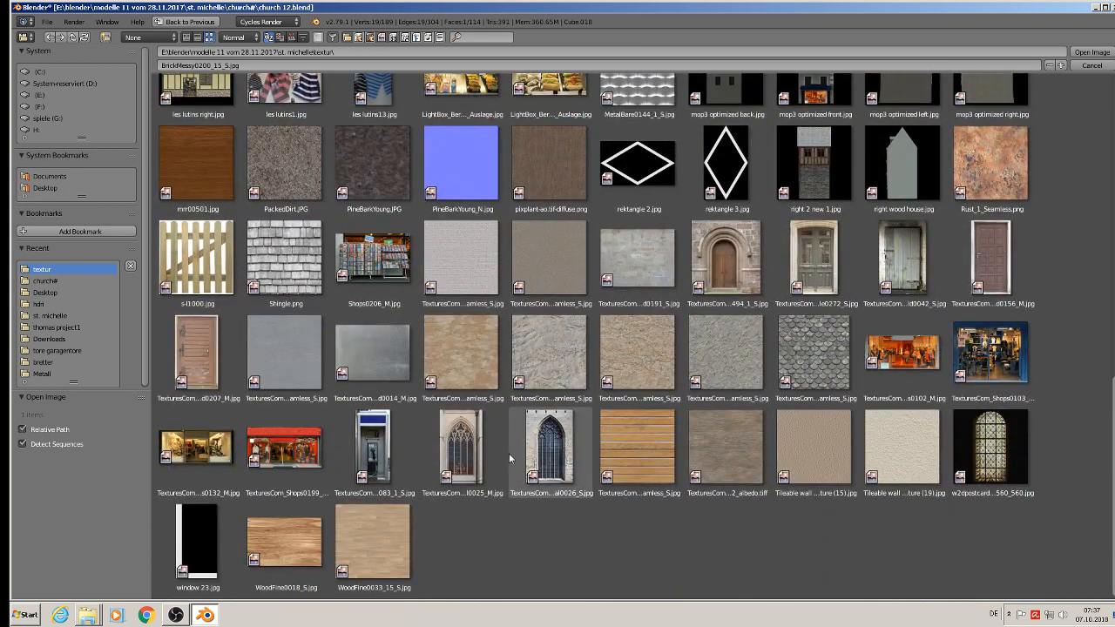
{"action": "double_click", "coordinate": [554, 448]}
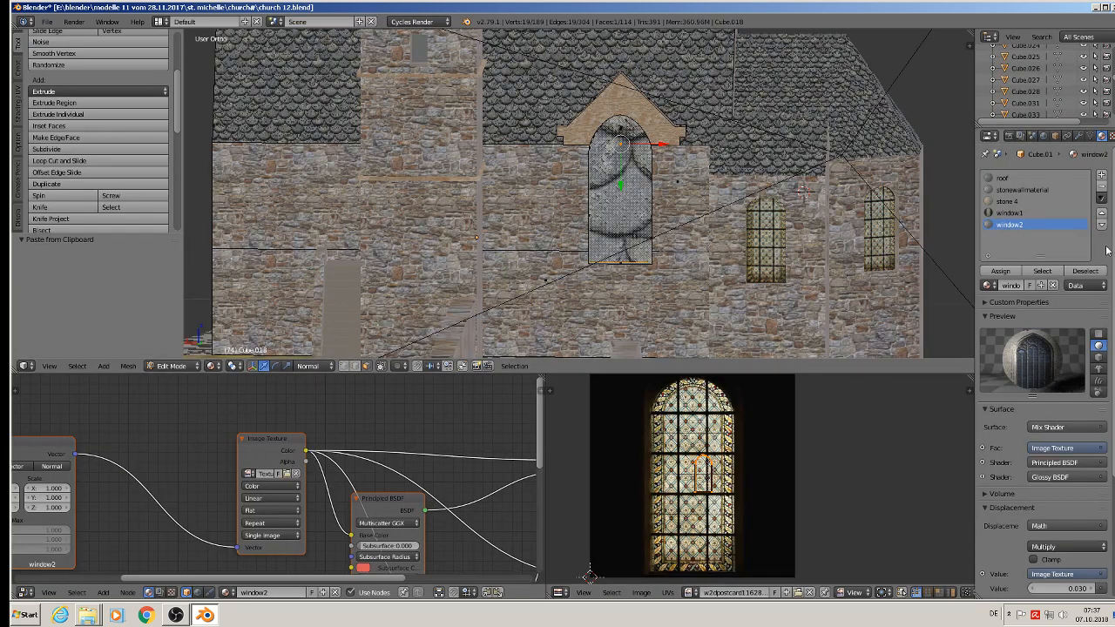
Assign window2 to the large arched window face and show TexturesCom_WindowCathedral0026_S.jpg behind its UVs.
{"action": "left_click", "coordinate": [999, 271]}
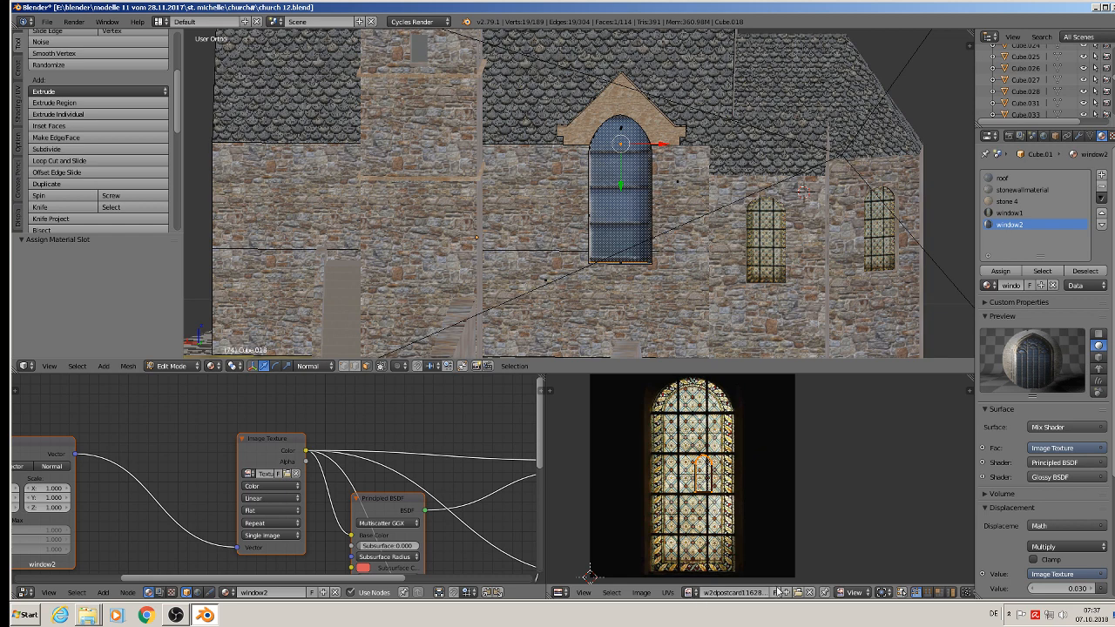
{"action": "left_click", "coordinate": [812, 593]}
{"action": "left_click", "coordinate": [688, 592]}
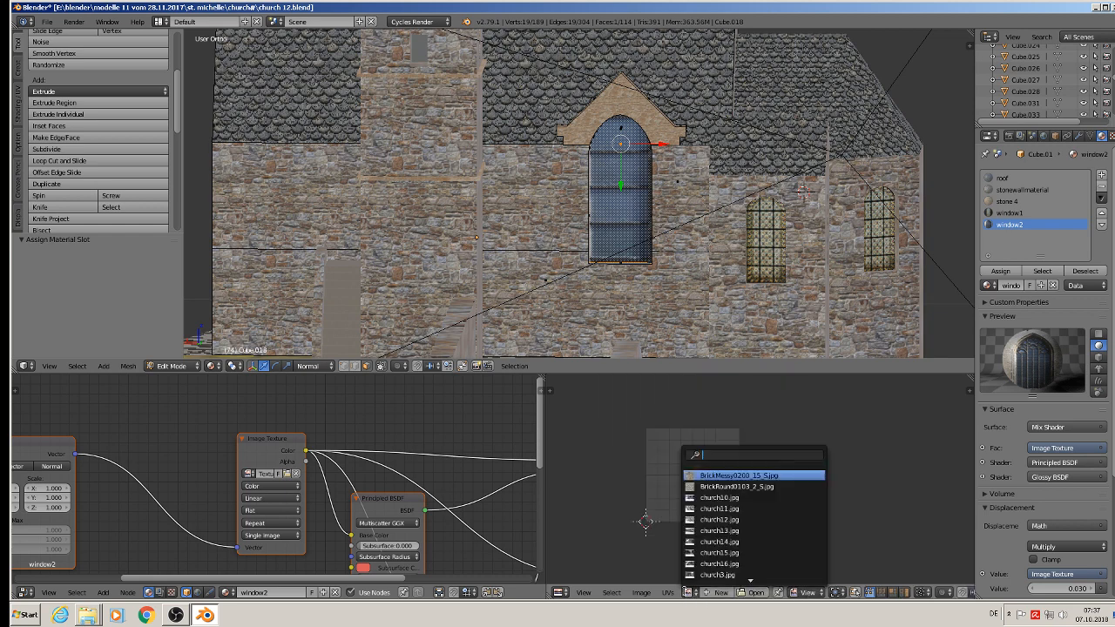
{"action": "scroll", "coordinate": [704, 561], "scroll_direction": "down", "scroll_amount": 10}
{"action": "scroll", "coordinate": [703, 562], "scroll_direction": "down", "scroll_amount": 10}
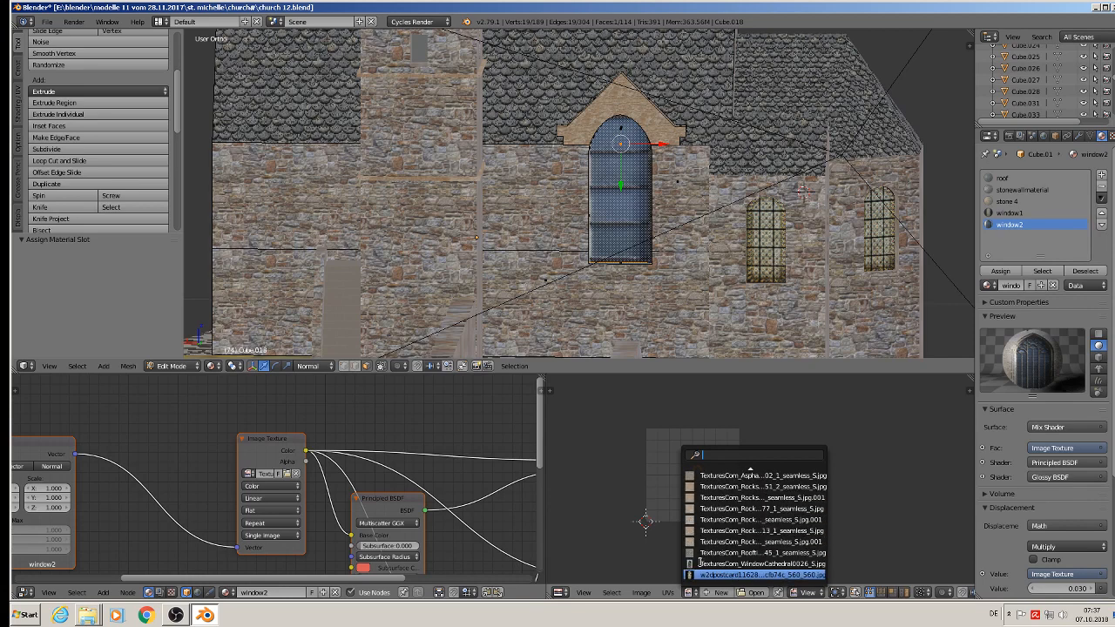
{"action": "left_click", "coordinate": [701, 563]}
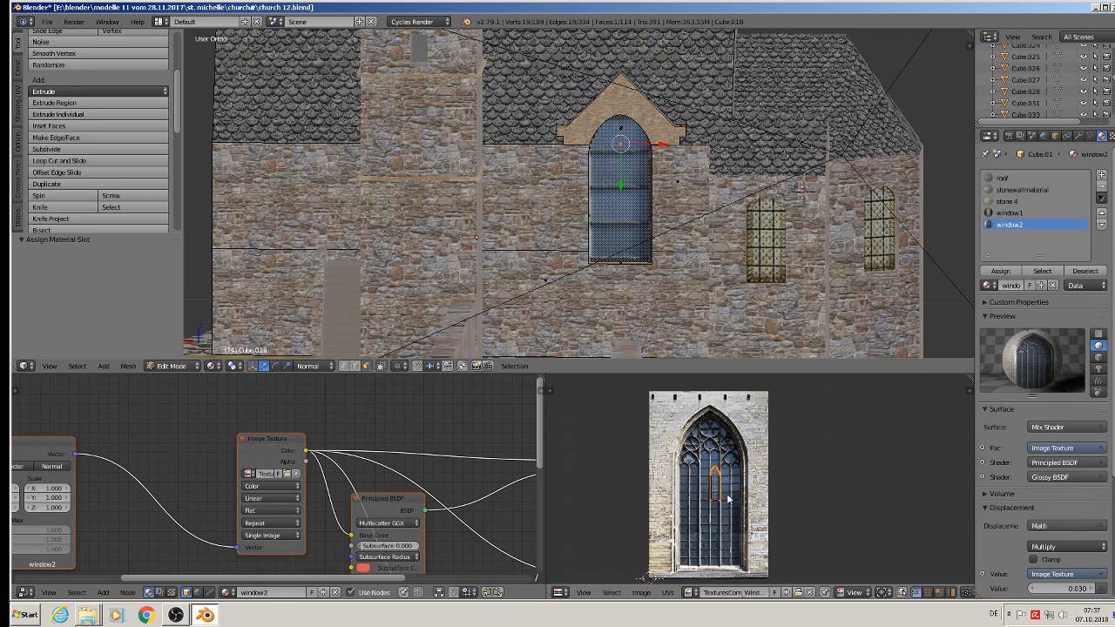
Enlarge the window's UVs by about 4.63 and move them about -0.049 in X and -0.044 in Y onto the pictured window.
{"action": "key", "text": "s"}
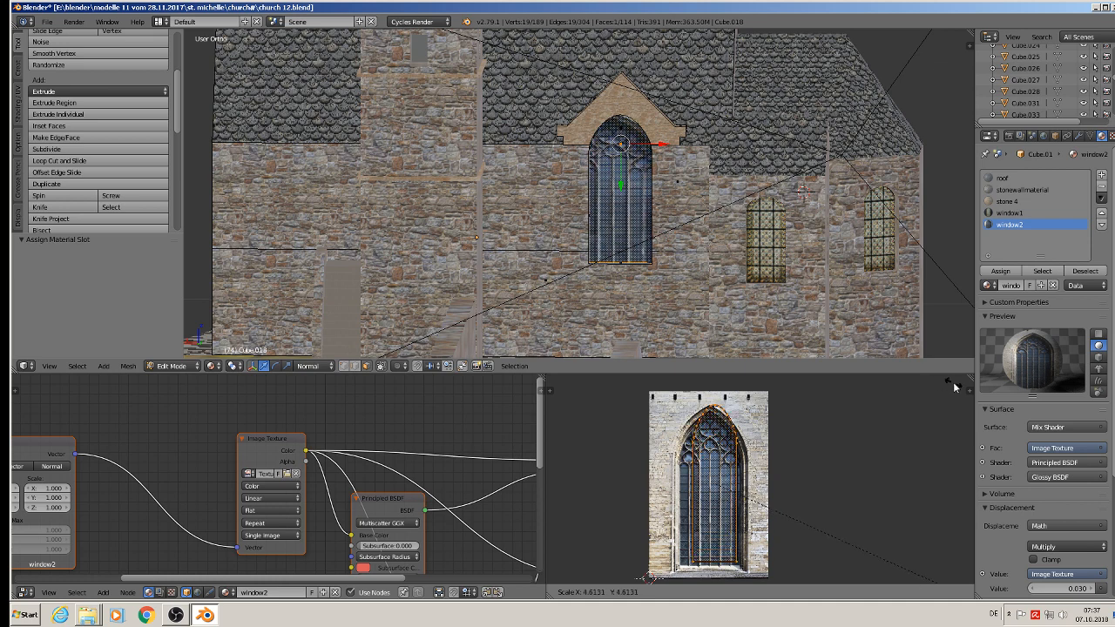
{"action": "left_click", "coordinate": [941, 387]}
{"action": "key", "text": "g"}
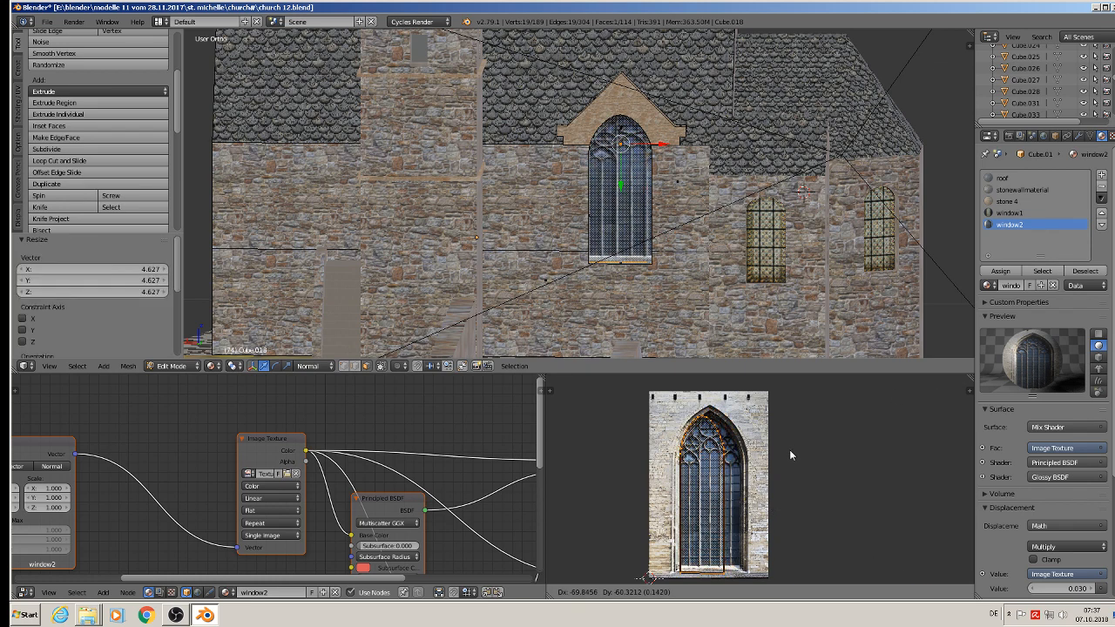
{"action": "left_click", "coordinate": [796, 447]}
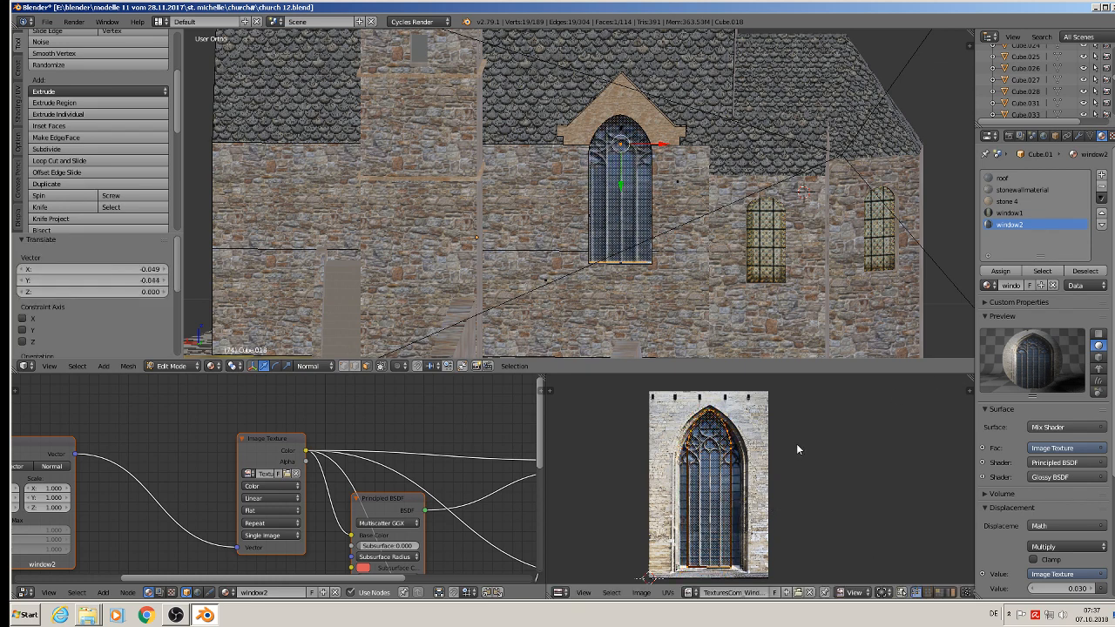
Refine the UV fit: scale about 1.03, widen about 1.5 along X, and move about 0.015 in X and -0.029 in Y.
{"action": "key", "text": "s"}
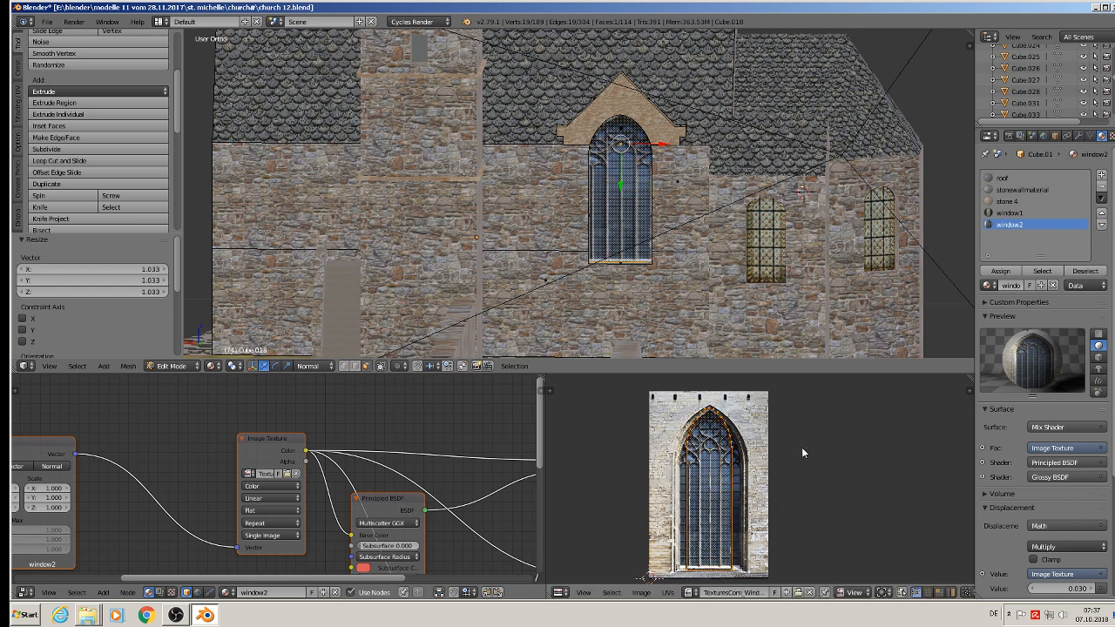
{"action": "key", "text": "x"}
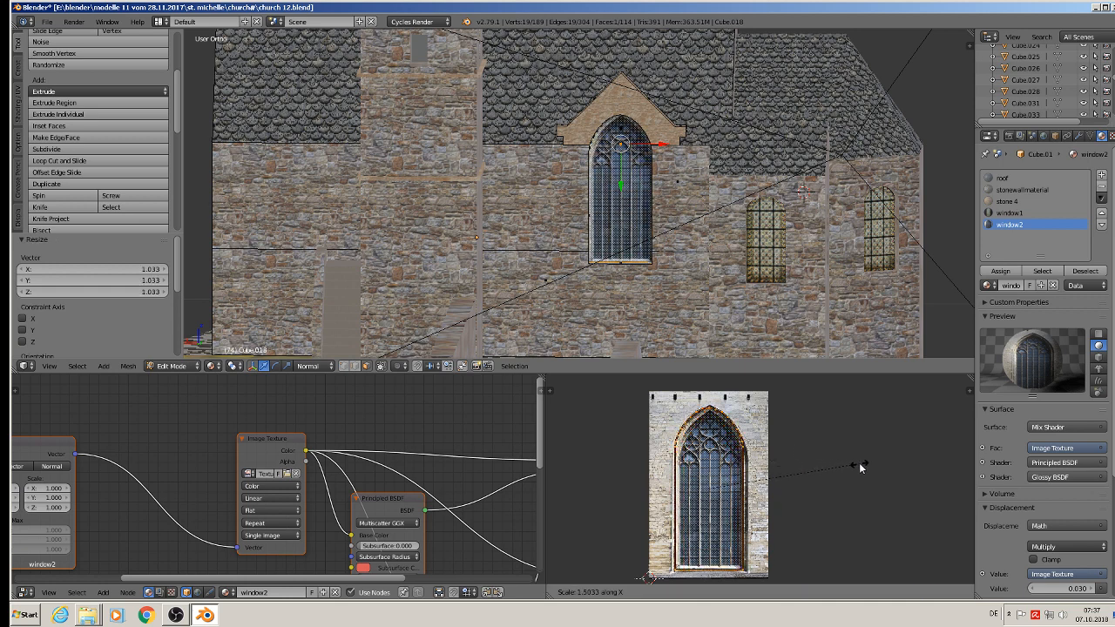
{"action": "left_click", "coordinate": [859, 462]}
{"action": "key", "text": "g"}
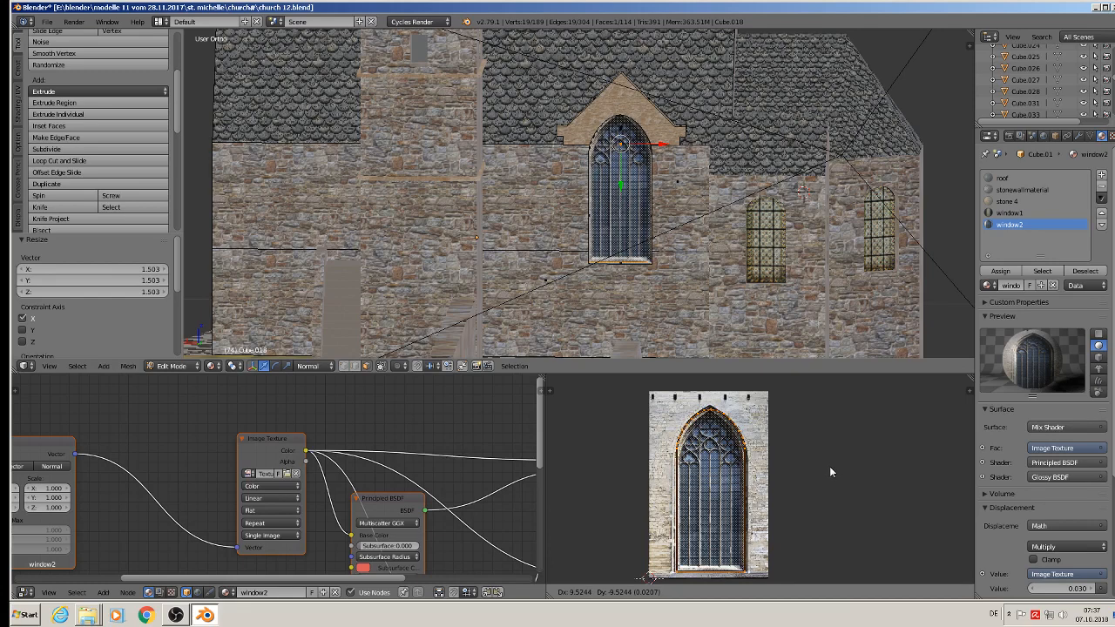
{"action": "key", "text": "Return"}
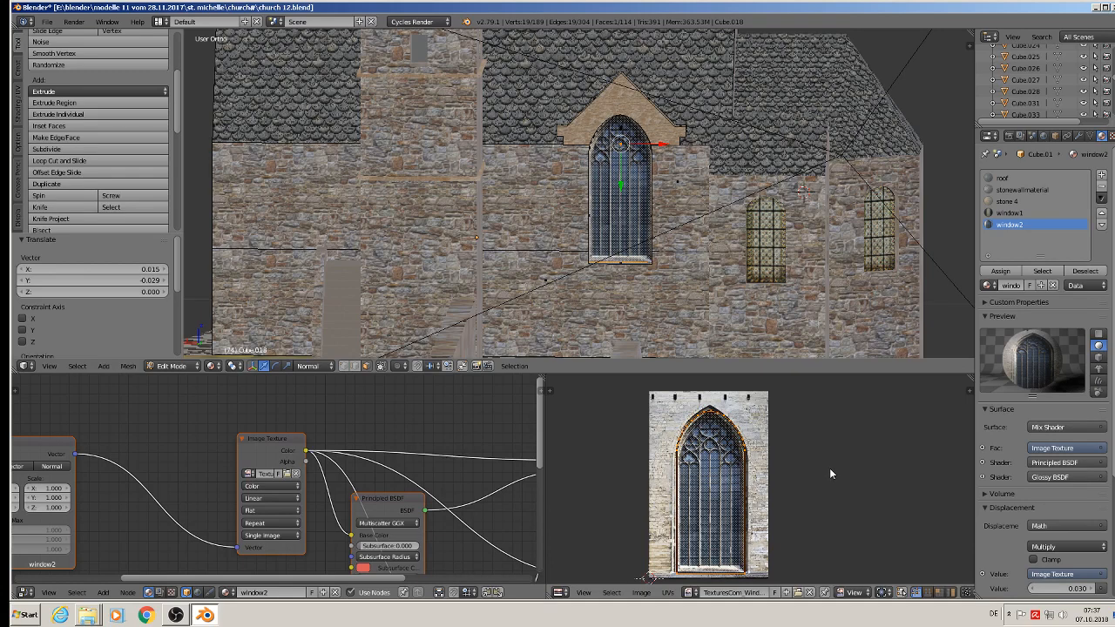
Return to Object Mode, clear the selection and save the church file.
{"action": "key", "text": "Tab"}
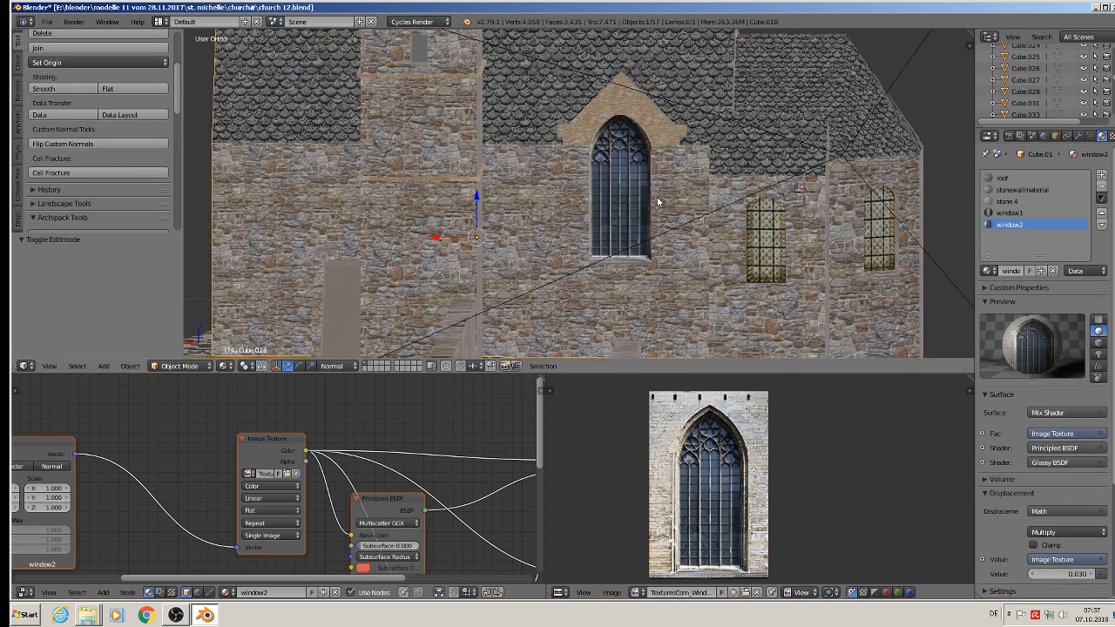
{"action": "middle_click_drag", "start_coordinate": [697, 225], "coordinate": [523, 248]}
{"action": "scroll", "coordinate": [696, 246], "scroll_direction": "down", "scroll_amount": 4}
{"action": "scroll", "coordinate": [669, 236], "scroll_direction": "up", "scroll_amount": 3}
{"action": "key", "text": "a"}
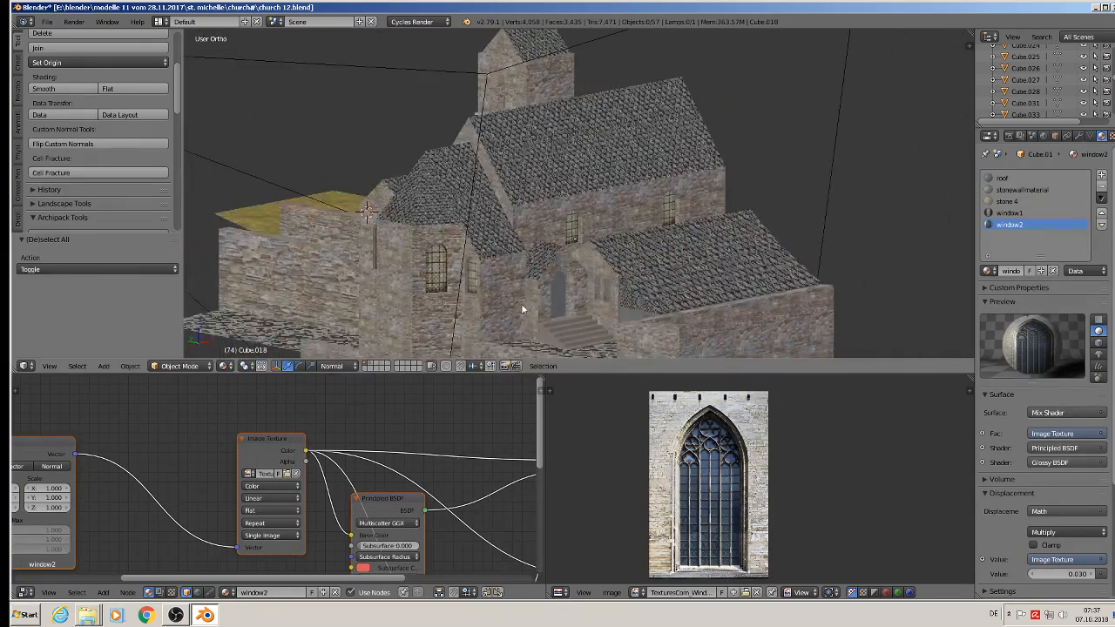
{"action": "left_click", "coordinate": [47, 21]}
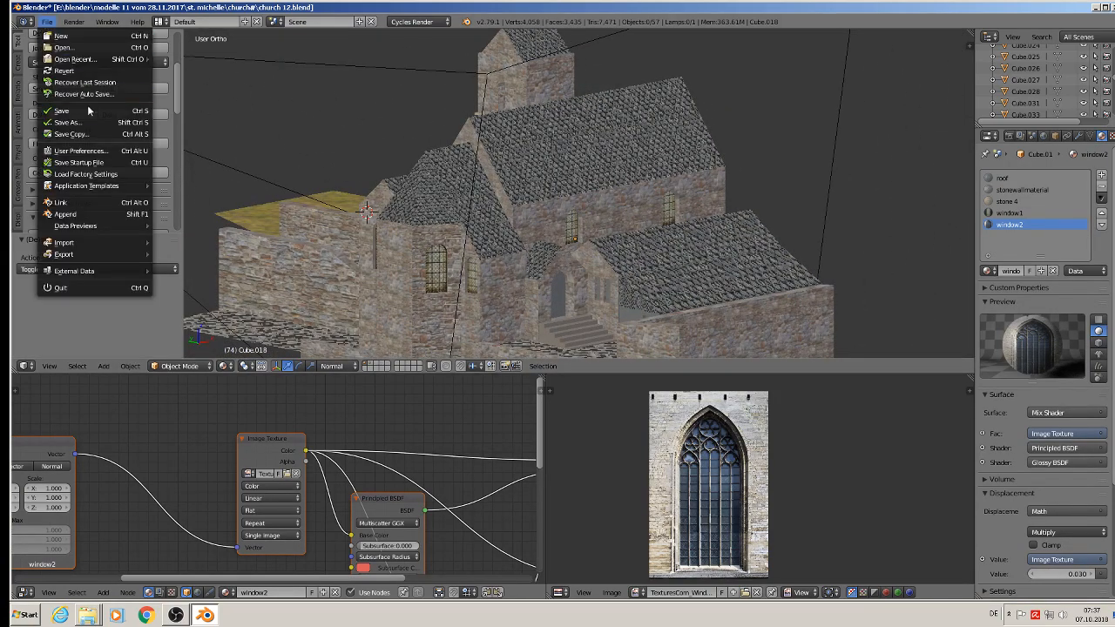
{"action": "left_click", "coordinate": [122, 113]}
Select the gabled porch object and add a new material named maindoor in an extra material slot.
{"action": "scroll", "coordinate": [572, 243], "scroll_direction": "up", "scroll_amount": 3}
{"action": "middle_click_drag", "start_coordinate": [582, 285], "coordinate": [577, 169], "text": "shift"}
{"action": "scroll", "coordinate": [576, 169], "scroll_direction": "up", "scroll_amount": 2}
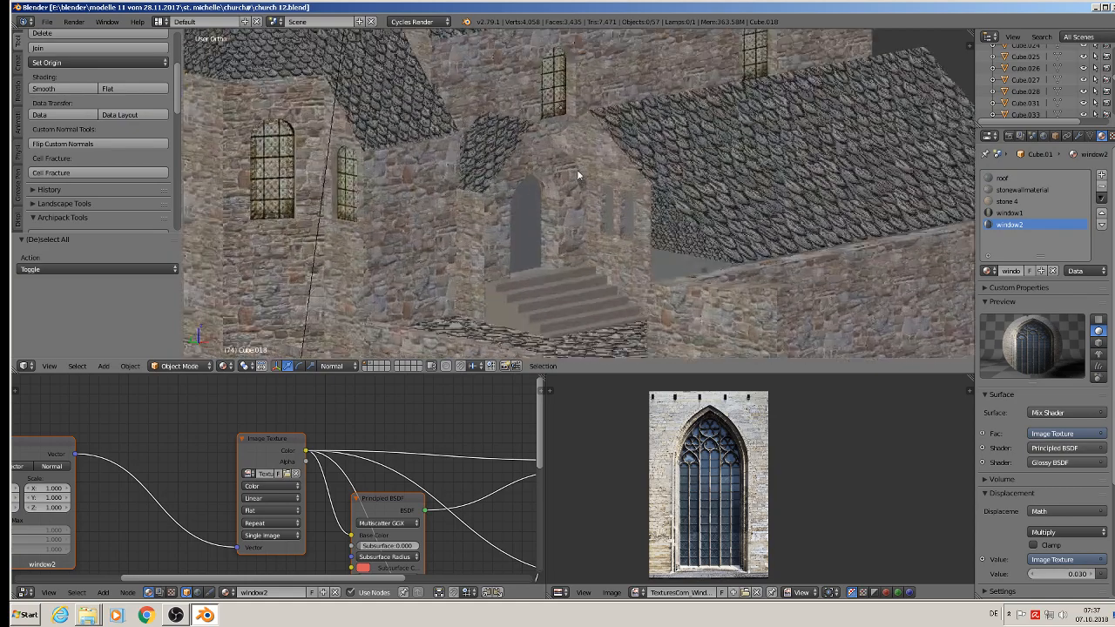
{"action": "middle_click_drag", "start_coordinate": [466, 242], "coordinate": [587, 208]}
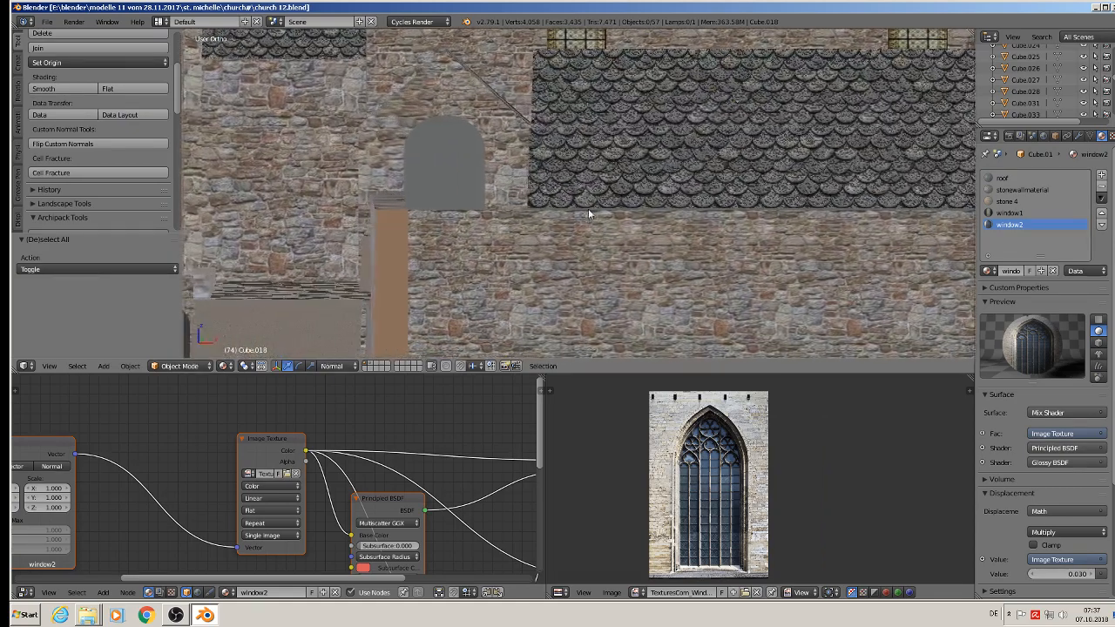
{"action": "right_click", "coordinate": [447, 84]}
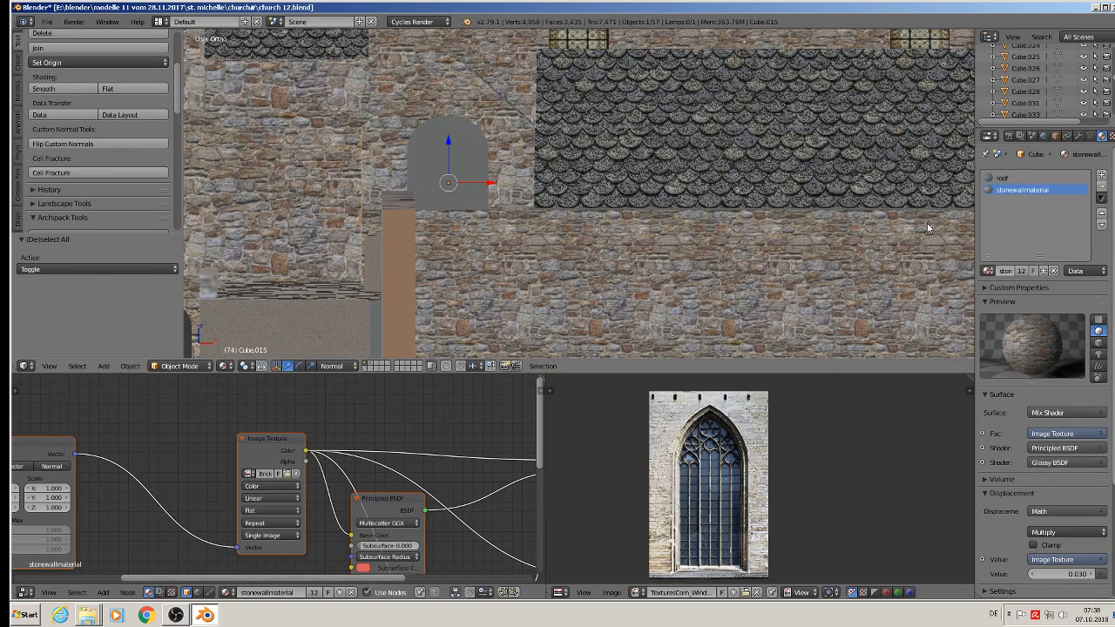
{"action": "left_click", "coordinate": [1101, 176]}
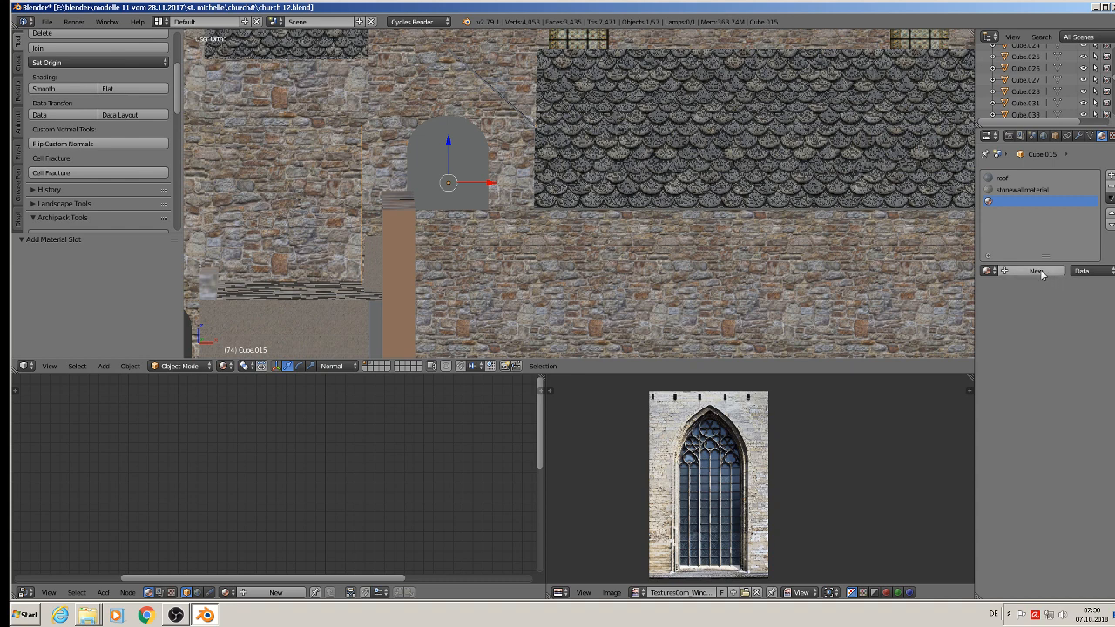
{"action": "left_click", "coordinate": [1038, 271]}
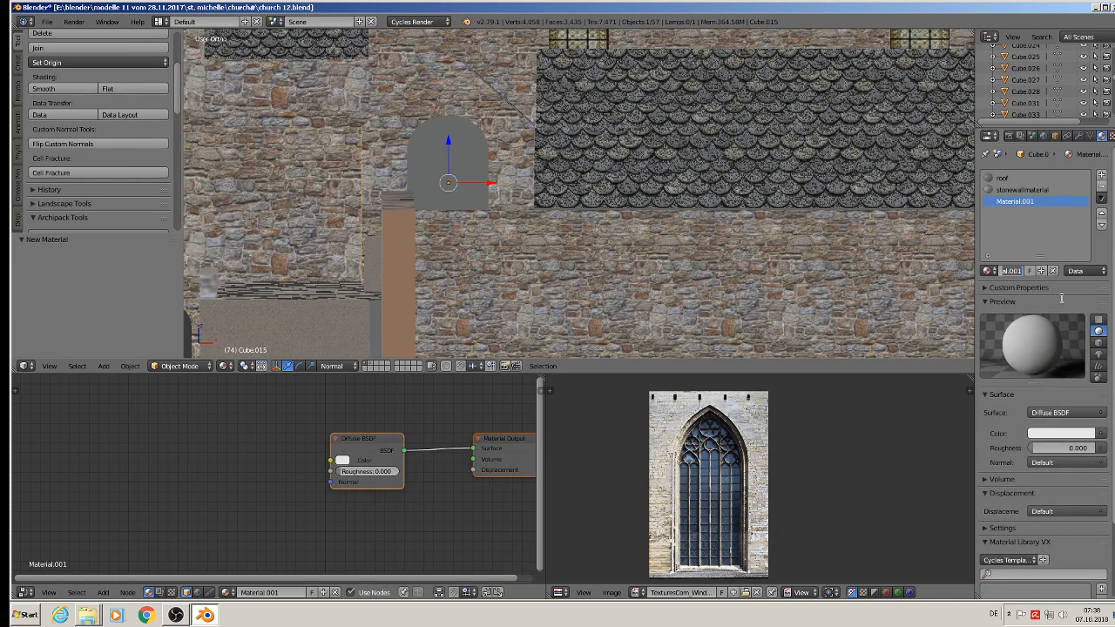
{"action": "type", "text": "maindoor"}
{"action": "key", "text": "Return"}
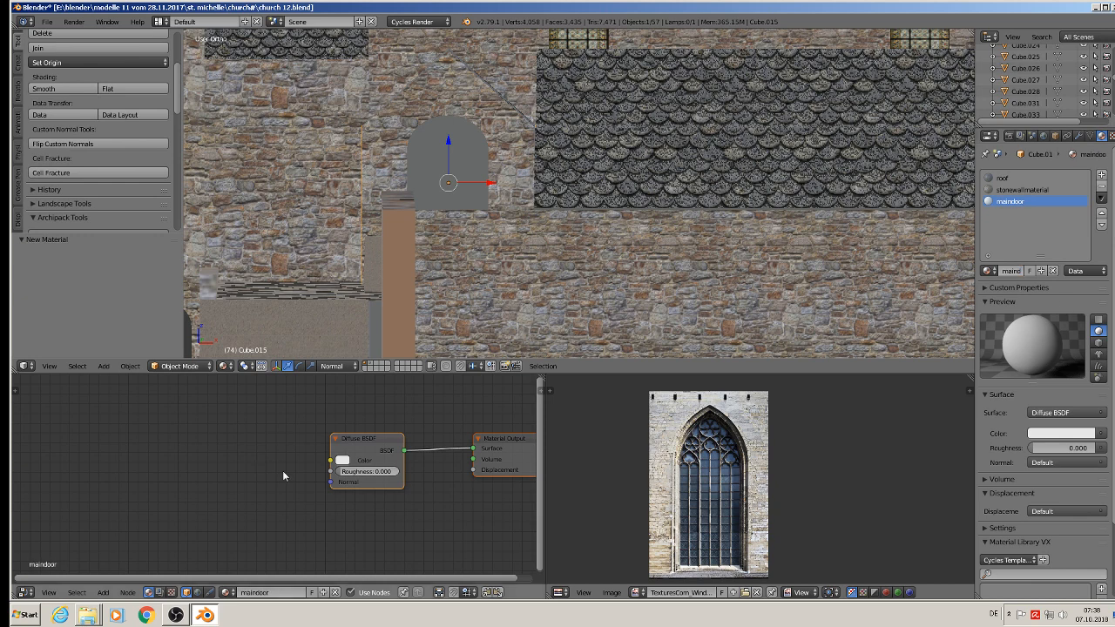
Replace maindoor's default nodes with the copied texture node setup and load TexturesCom_DoorsMedieval0494_1_S.jpg into its Image Texture node.
{"action": "key", "text": "Delete"}
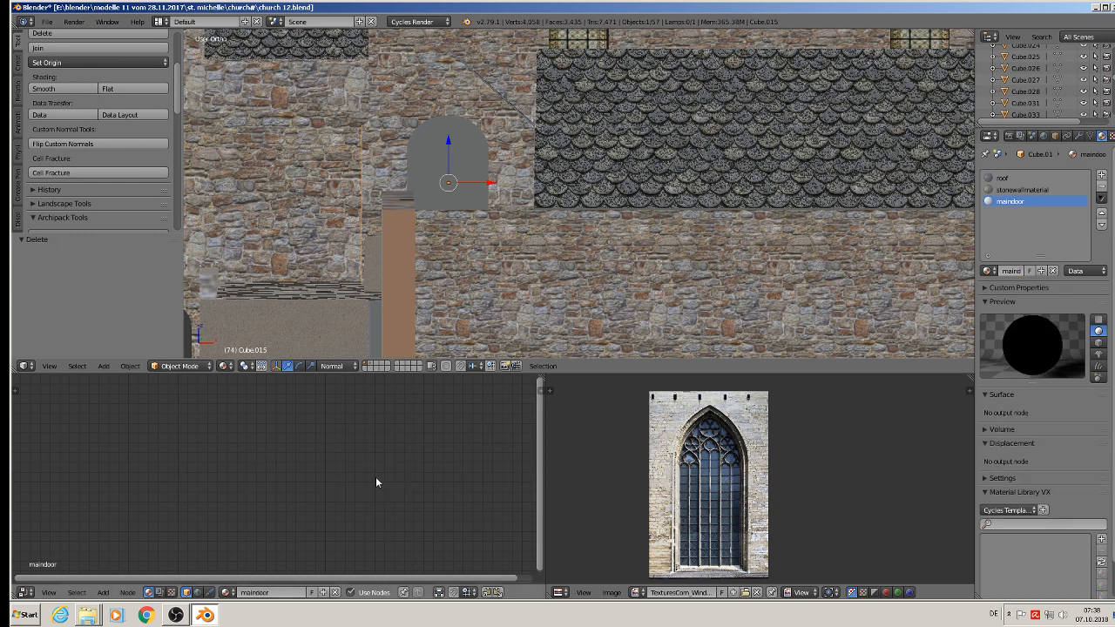
{"action": "key", "text": "ctrl+v"}
{"action": "left_click", "coordinate": [286, 476]}
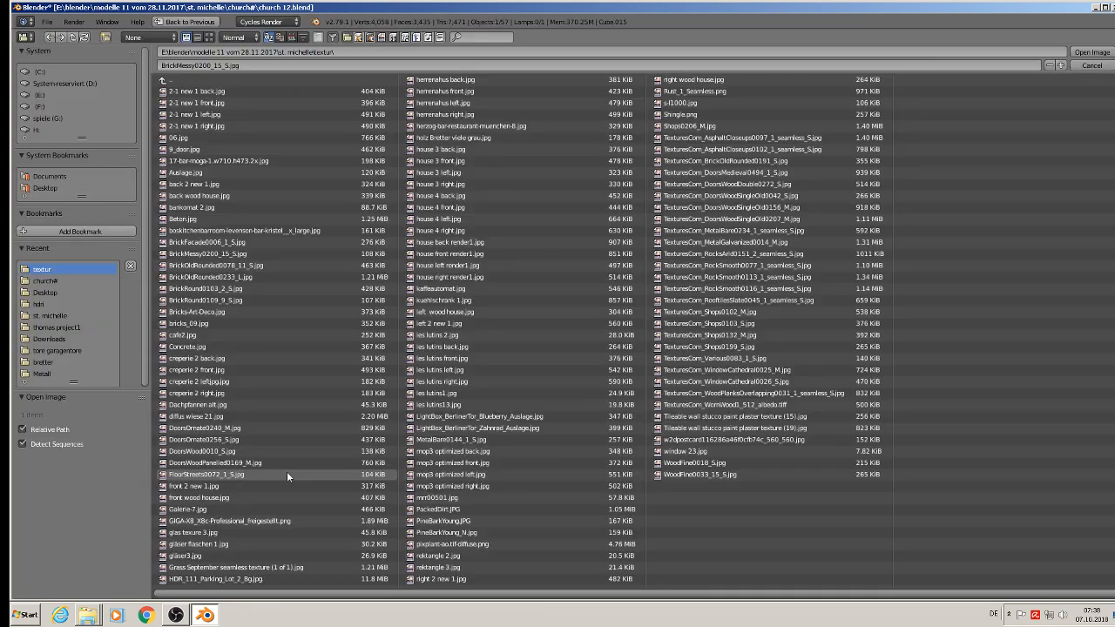
{"action": "left_click", "coordinate": [210, 36]}
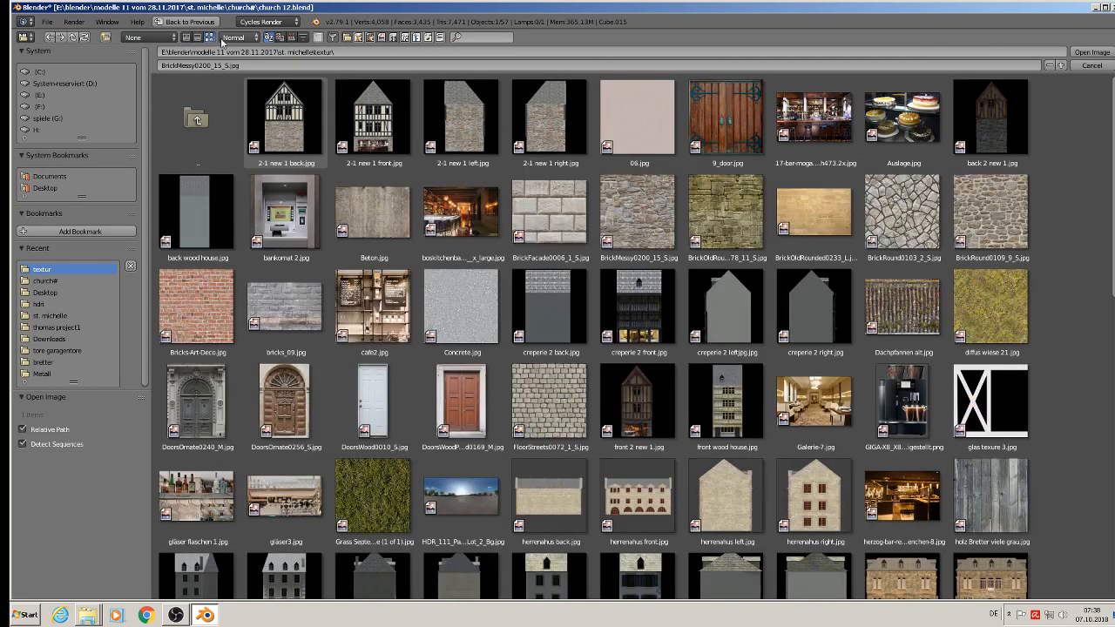
{"action": "scroll", "coordinate": [1076, 402], "scroll_direction": "down", "scroll_amount": 8}
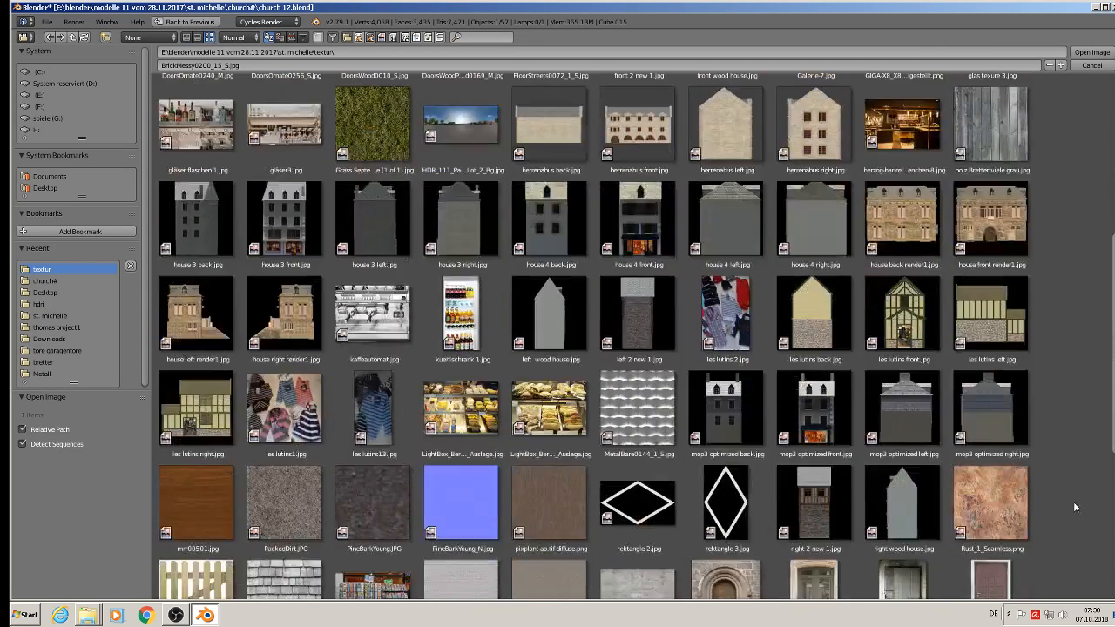
{"action": "scroll", "coordinate": [1073, 501], "scroll_direction": "down", "scroll_amount": 3}
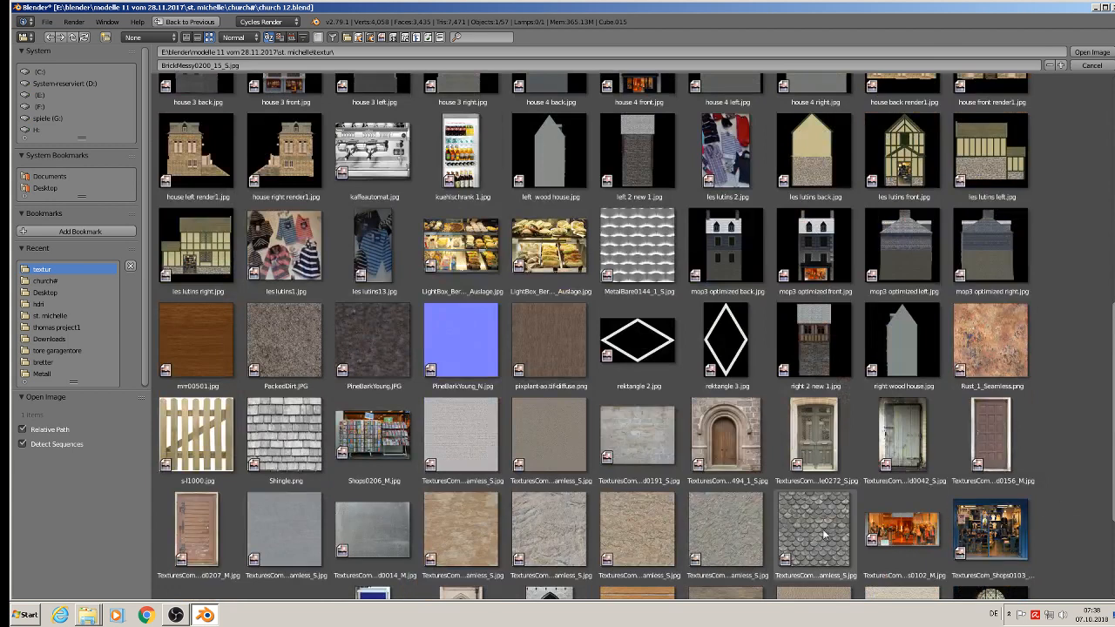
{"action": "double_click", "coordinate": [735, 435]}
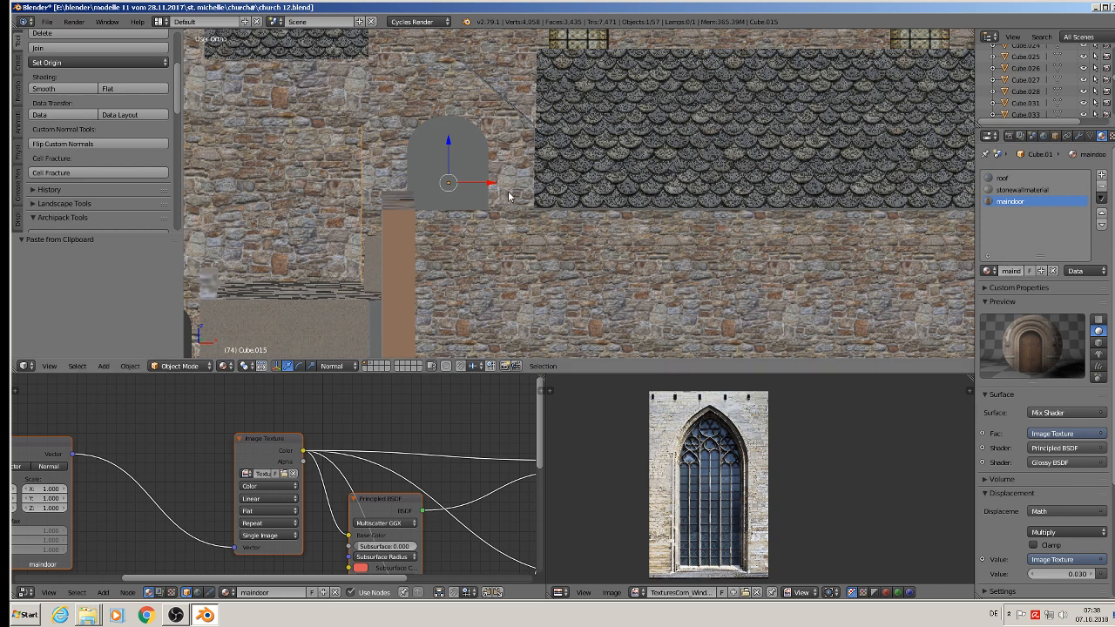
Unwrap the arched porch doorway face with Project From View and assign the maindoor material to it.
{"action": "key", "text": "Tab"}
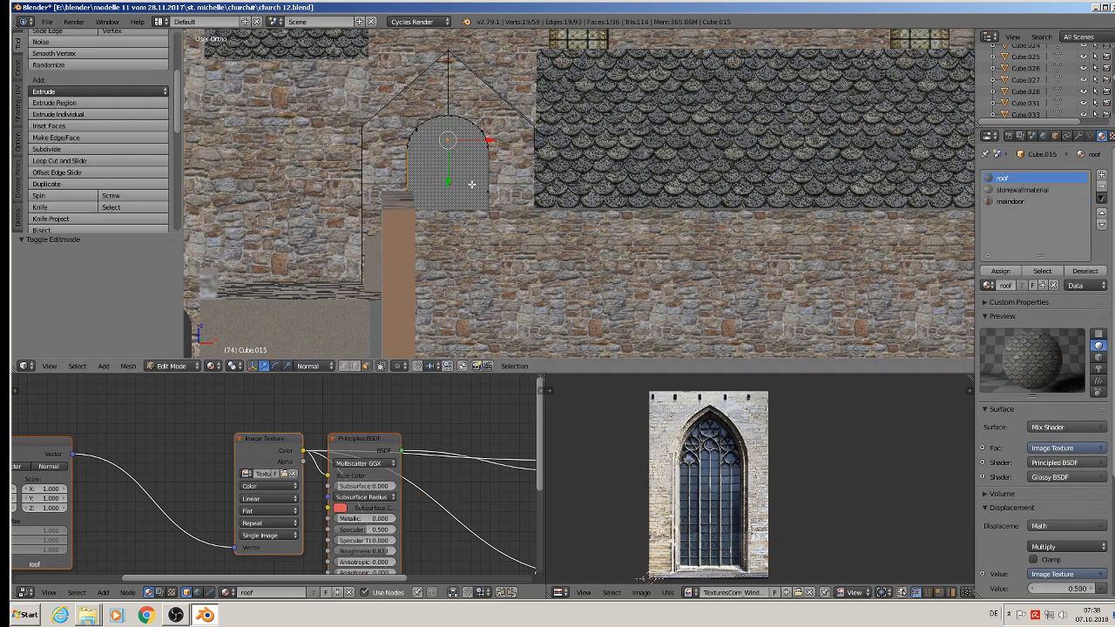
{"action": "key", "text": "u"}
{"action": "left_click", "coordinate": [471, 184]}
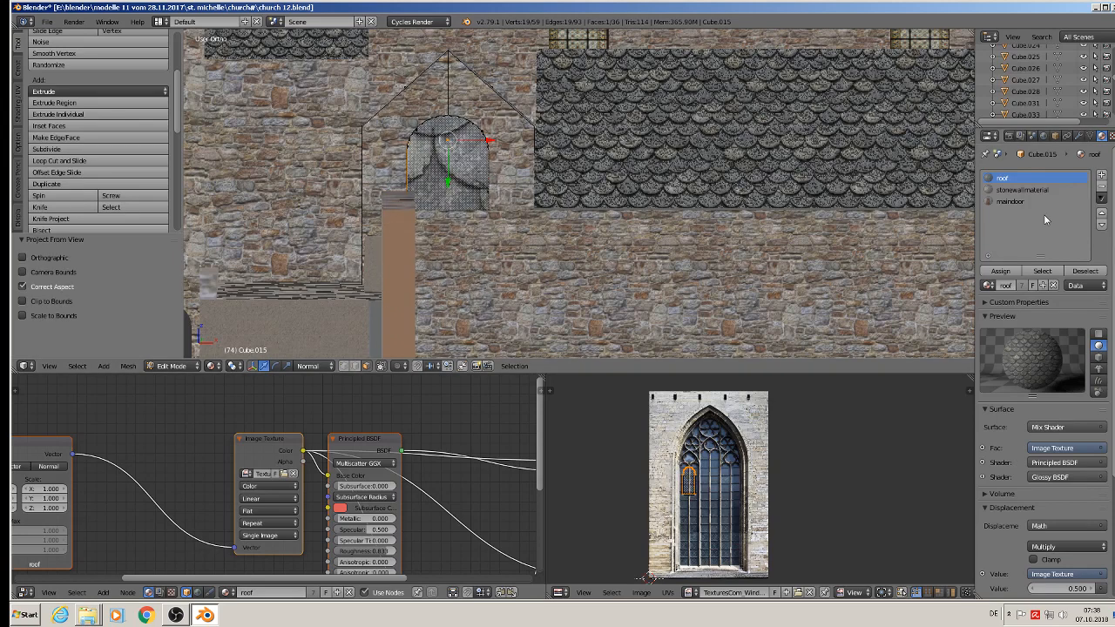
{"action": "left_click", "coordinate": [1010, 201]}
{"action": "left_click", "coordinate": [1000, 271]}
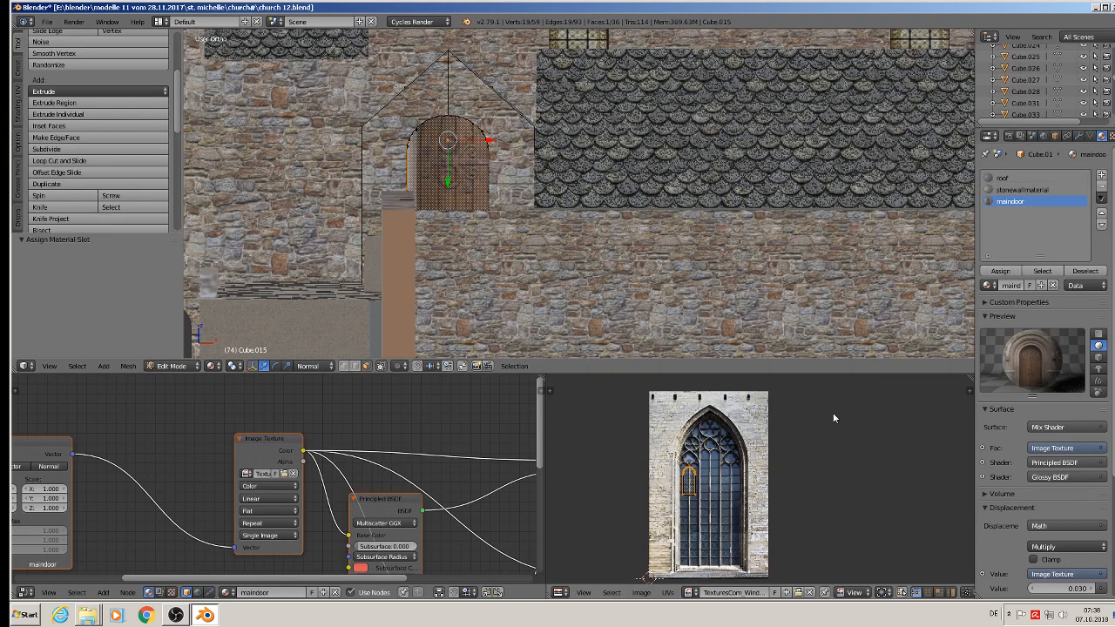
Replace the window image behind the doorway's UVs with TexturesCom_DoorsMedieval0494_1_S.jpg.
{"action": "left_click", "coordinate": [811, 593]}
{"action": "left_click", "coordinate": [690, 592]}
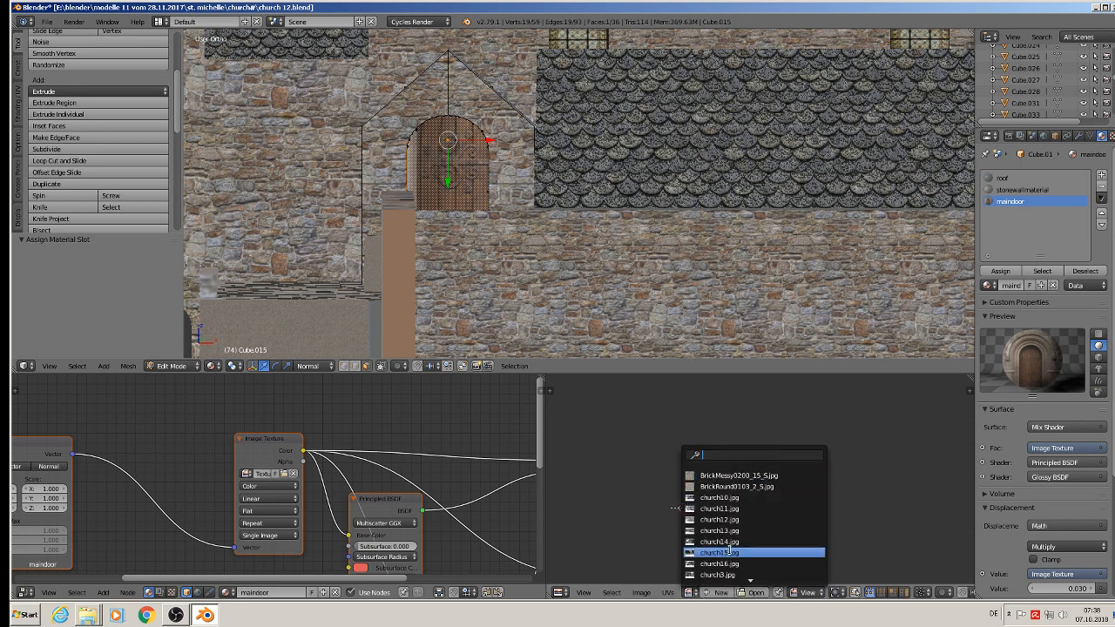
{"action": "scroll", "coordinate": [729, 550], "scroll_direction": "down", "scroll_amount": 15}
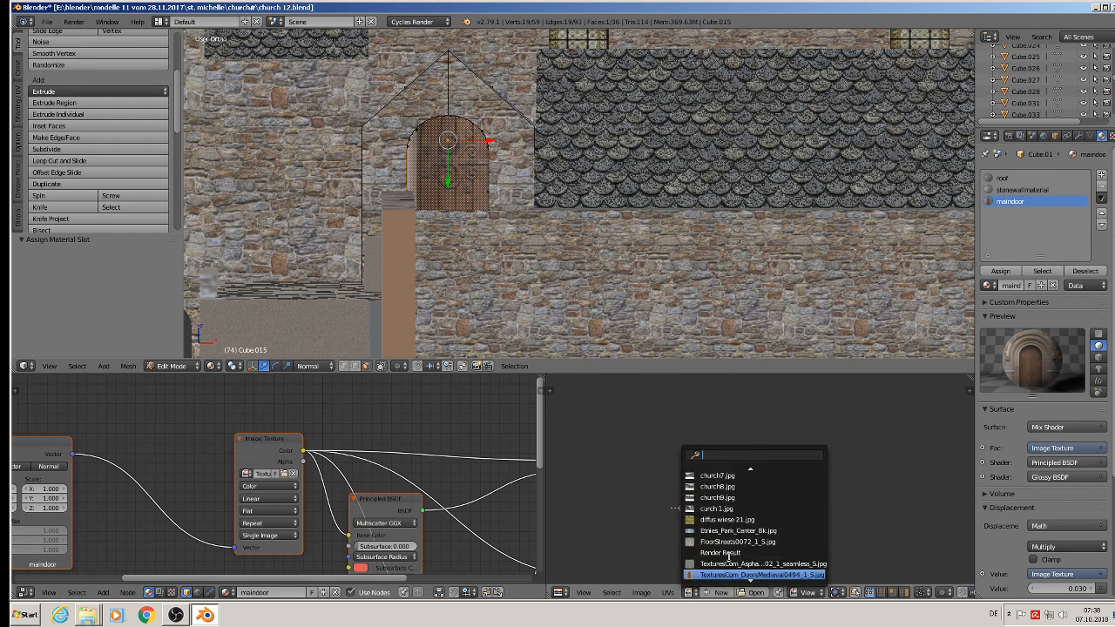
{"action": "scroll", "coordinate": [729, 555], "scroll_direction": "down", "scroll_amount": 2}
{"action": "left_click", "coordinate": [722, 553]}
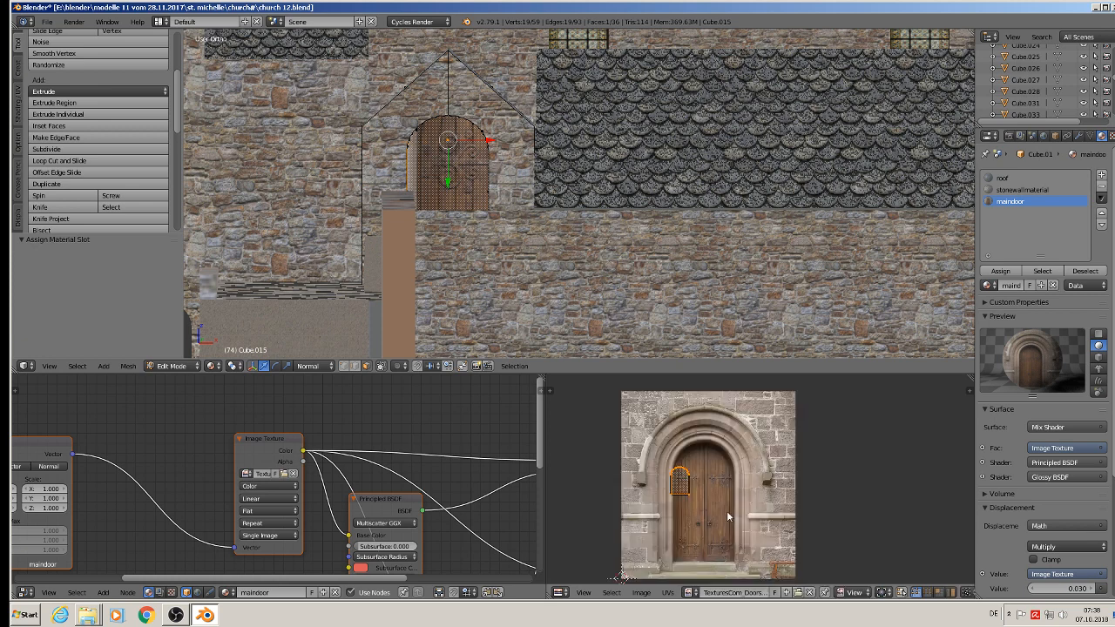
Fit the doorway's UVs to the pictured door: scale about 4.075, move onto it, enlarge about 1.051 and narrow about 0.81 along X.
{"action": "key", "text": "s"}
{"action": "left_click", "coordinate": [908, 388]}
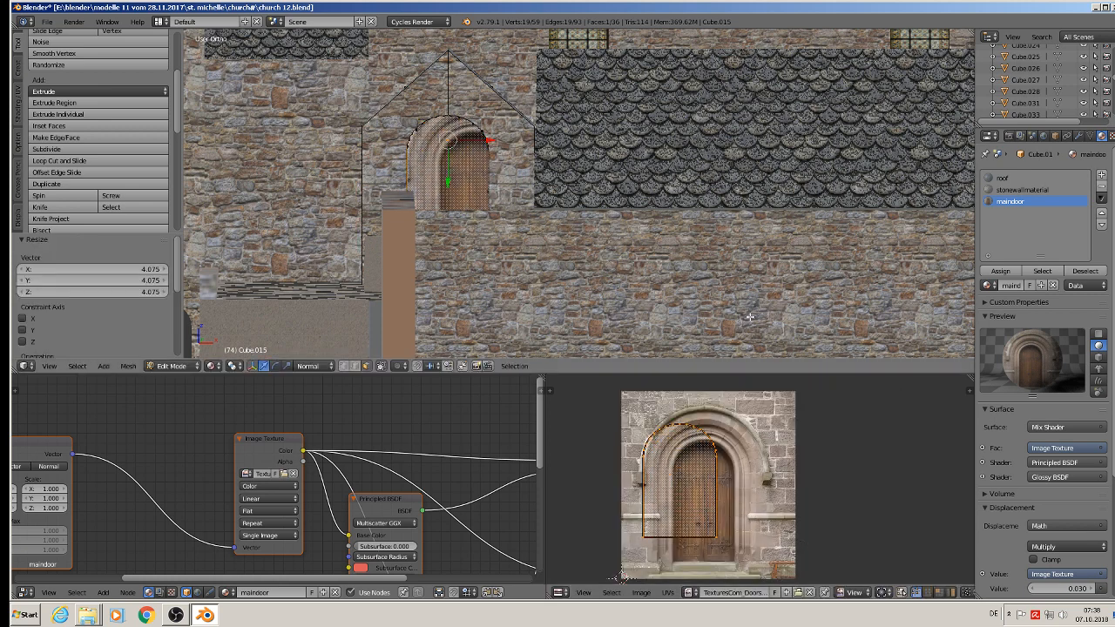
{"action": "key", "text": "g"}
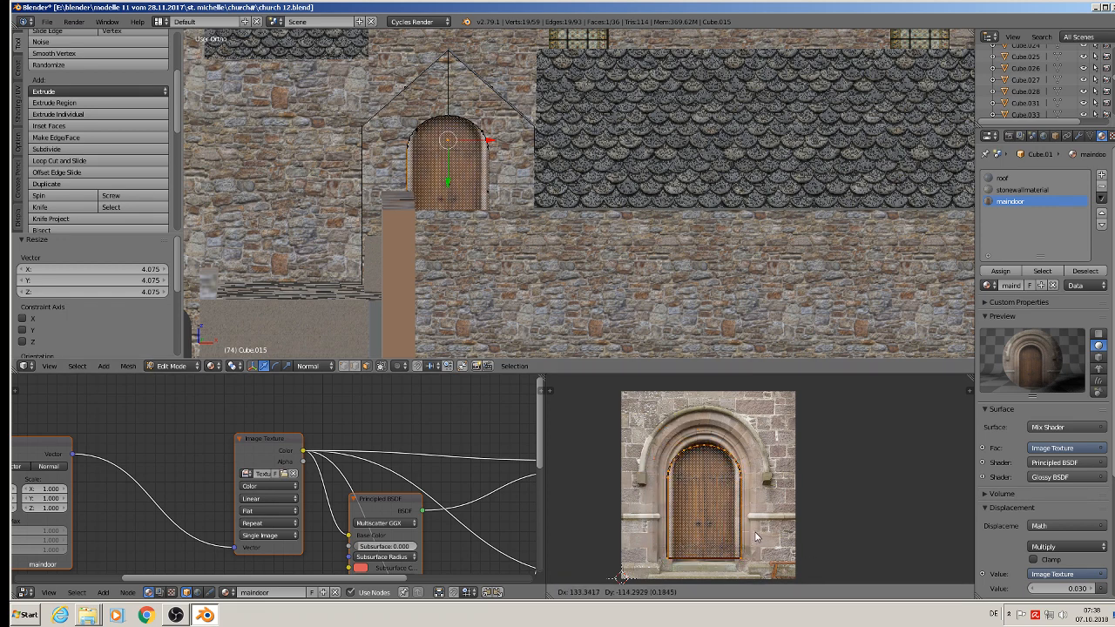
{"action": "left_click", "coordinate": [788, 541]}
{"action": "key", "text": "s"}
{"action": "left_click", "coordinate": [795, 542]}
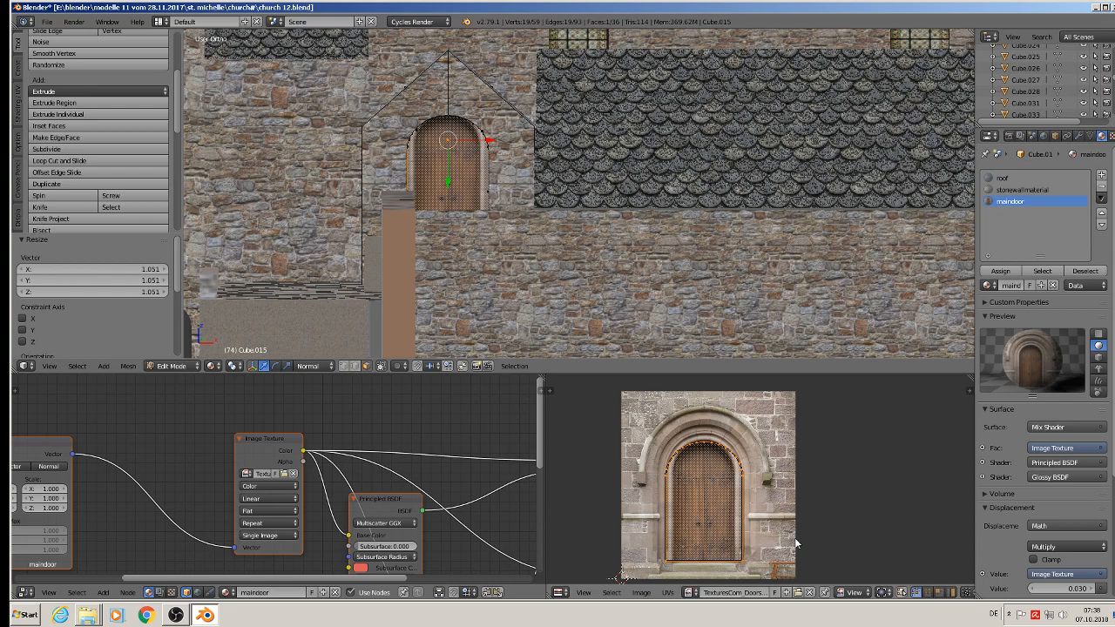
{"action": "key", "text": "s"}
{"action": "key", "text": "x"}
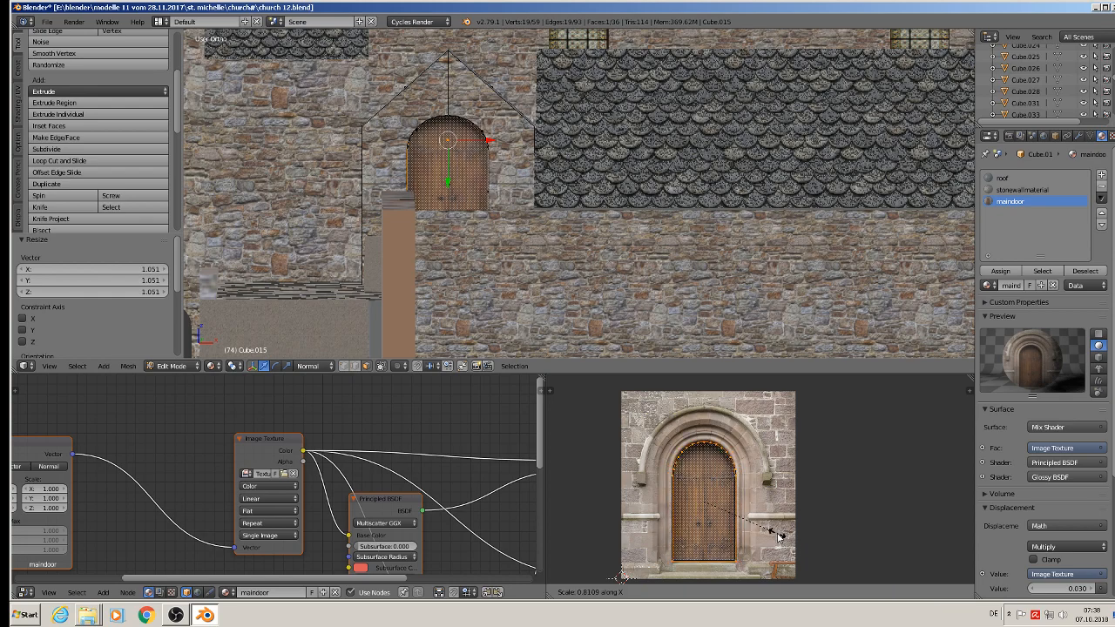
{"action": "left_click", "coordinate": [779, 537]}
Return to Object Mode, clear the selection and check the textured porch doorway from several angles.
{"action": "key", "text": "Tab"}
{"action": "key", "text": "a"}
{"action": "middle_click_drag", "start_coordinate": [461, 217], "coordinate": [529, 233]}
{"action": "scroll", "coordinate": [558, 244], "scroll_direction": "down", "scroll_amount": 3}
{"action": "scroll", "coordinate": [589, 258], "scroll_direction": "up", "scroll_amount": 6}
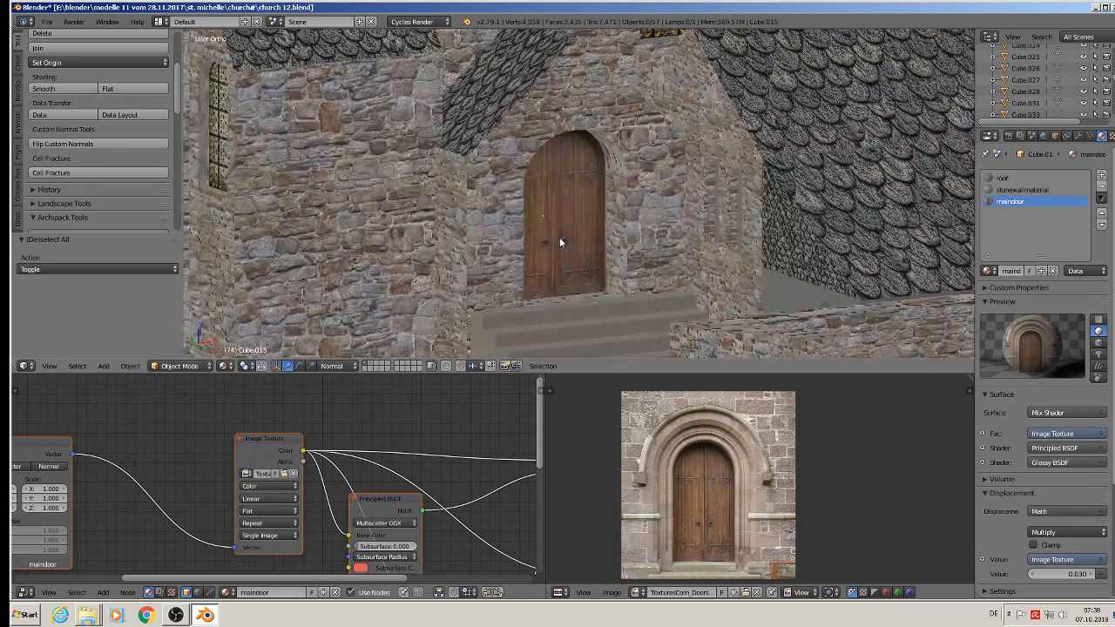
{"action": "scroll", "coordinate": [559, 243], "scroll_direction": "down", "scroll_amount": 3}
{"action": "middle_click_drag", "start_coordinate": [592, 286], "coordinate": [596, 220]}
{"action": "scroll", "coordinate": [601, 216], "scroll_direction": "down", "scroll_amount": 2}
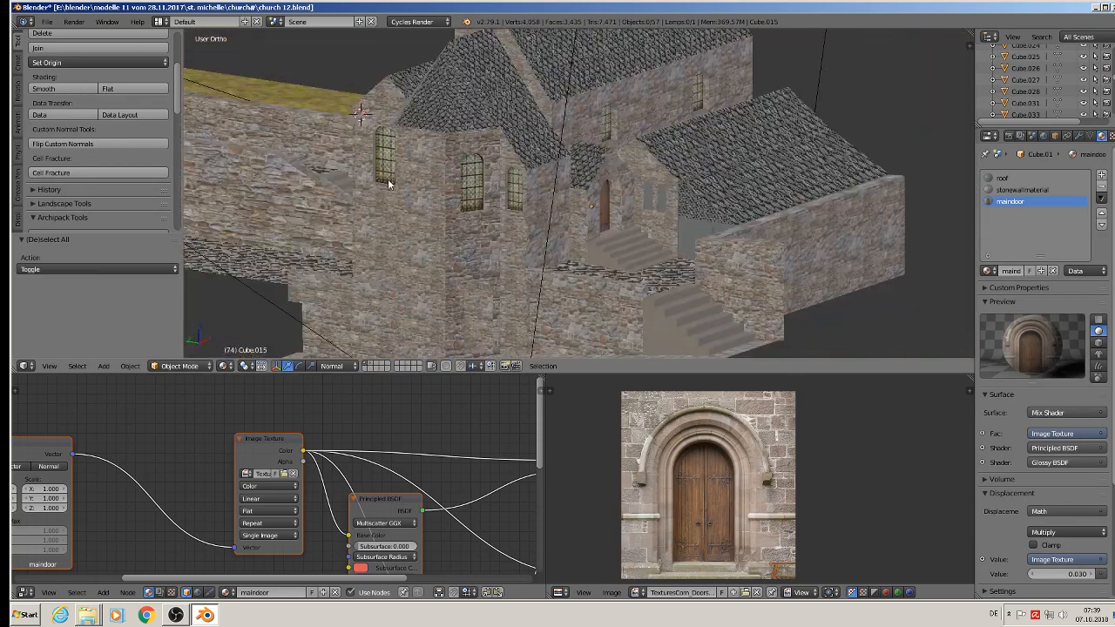
Select the small untextured rectangular face on the adjoining stone wall section and unwrap it with Project From View.
{"action": "middle_click_drag", "start_coordinate": [389, 183], "coordinate": [647, 179]}
{"action": "scroll", "coordinate": [715, 146], "scroll_direction": "up", "scroll_amount": 6}
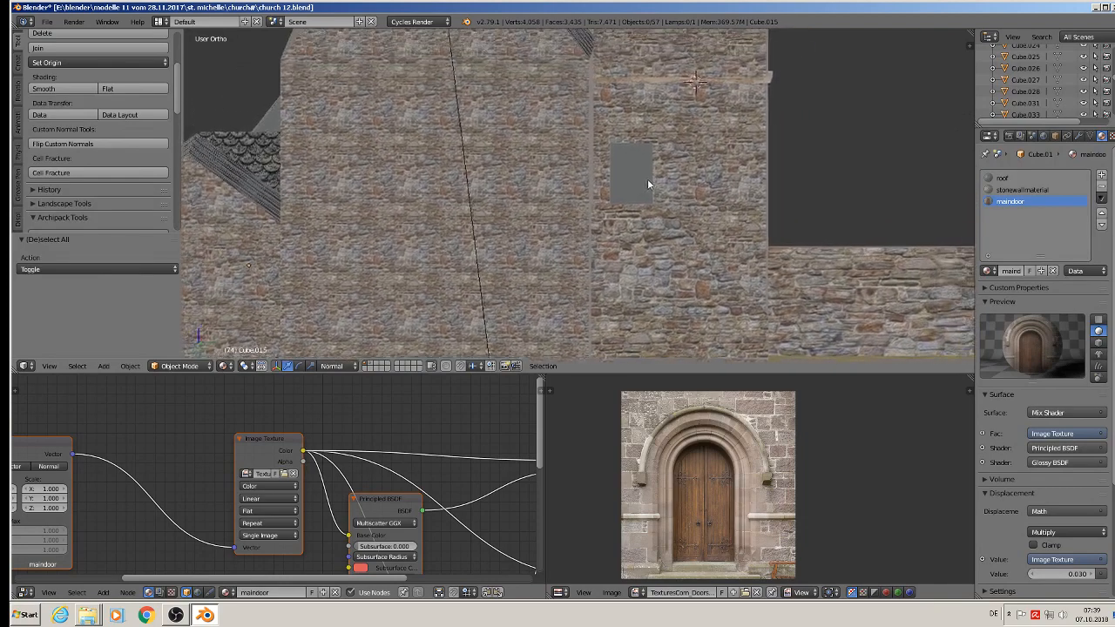
{"action": "key", "text": "Tab"}
{"action": "key", "text": "Tab"}
{"action": "right_click", "coordinate": [642, 181]}
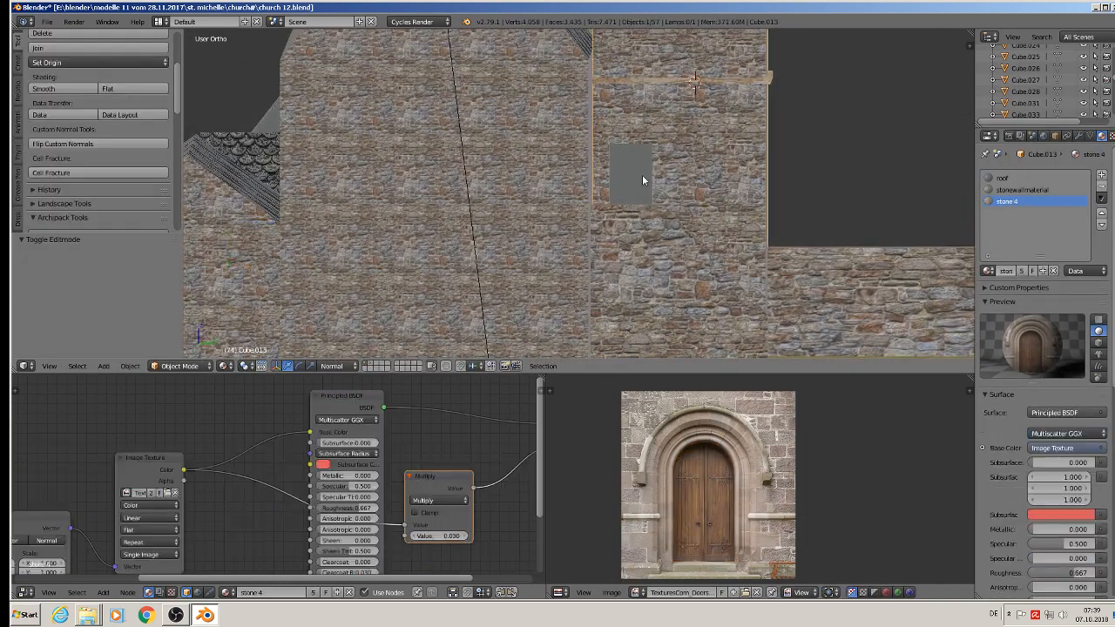
{"action": "key", "text": "Tab"}
{"action": "right_click", "coordinate": [642, 174]}
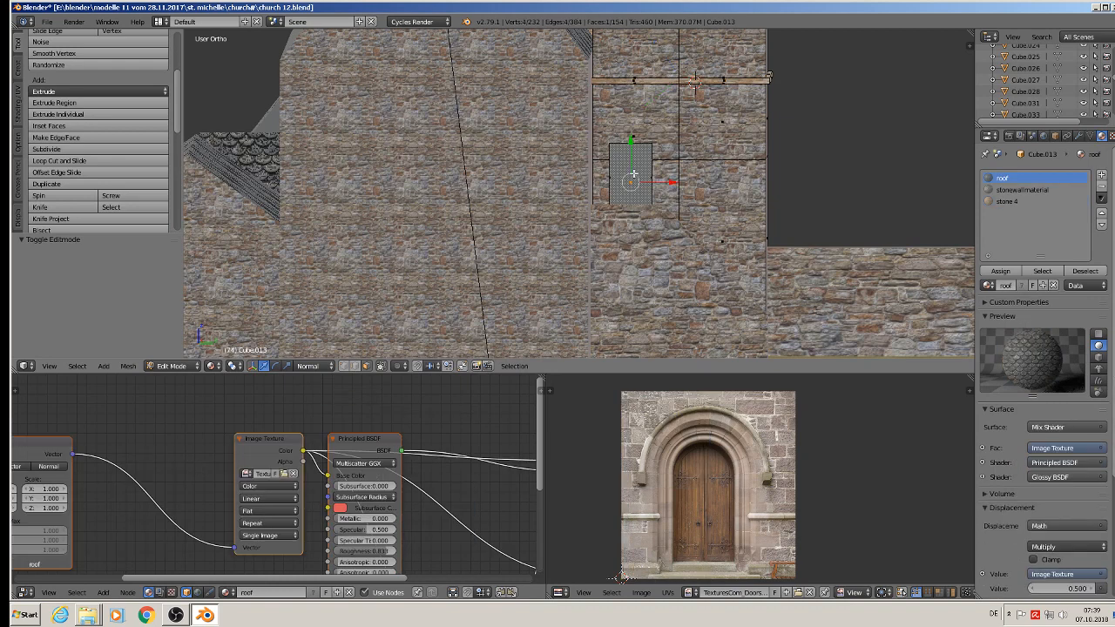
{"action": "key", "text": "u"}
{"action": "left_click", "coordinate": [633, 173]}
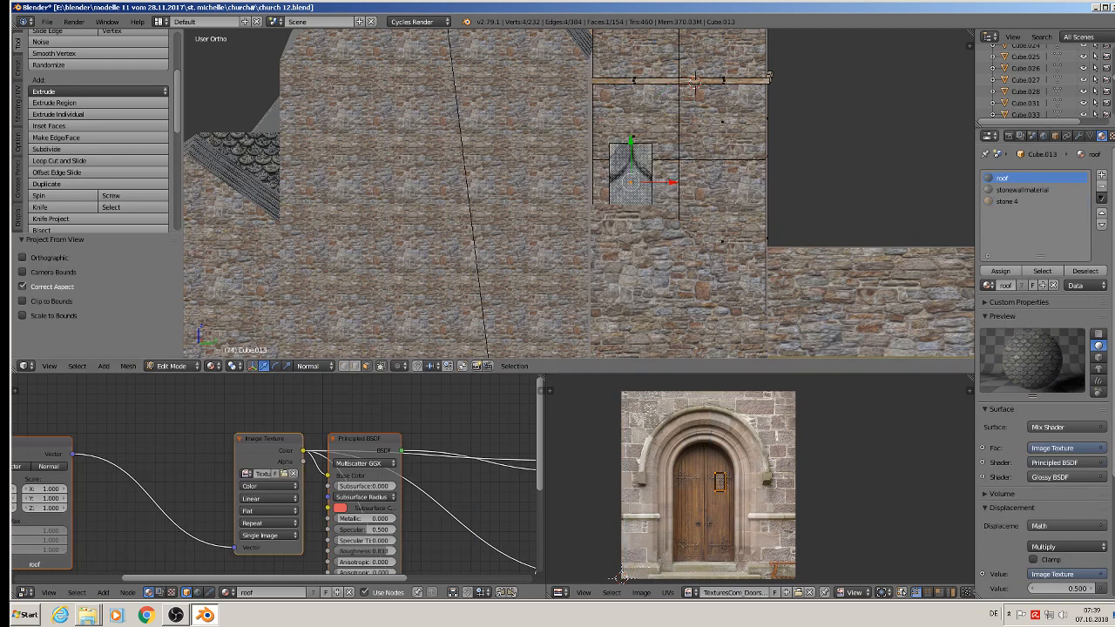
Add a material slot with a new material named little door 2 to the wall object.
{"action": "left_click", "coordinate": [1102, 175]}
{"action": "left_click", "coordinate": [1011, 286]}
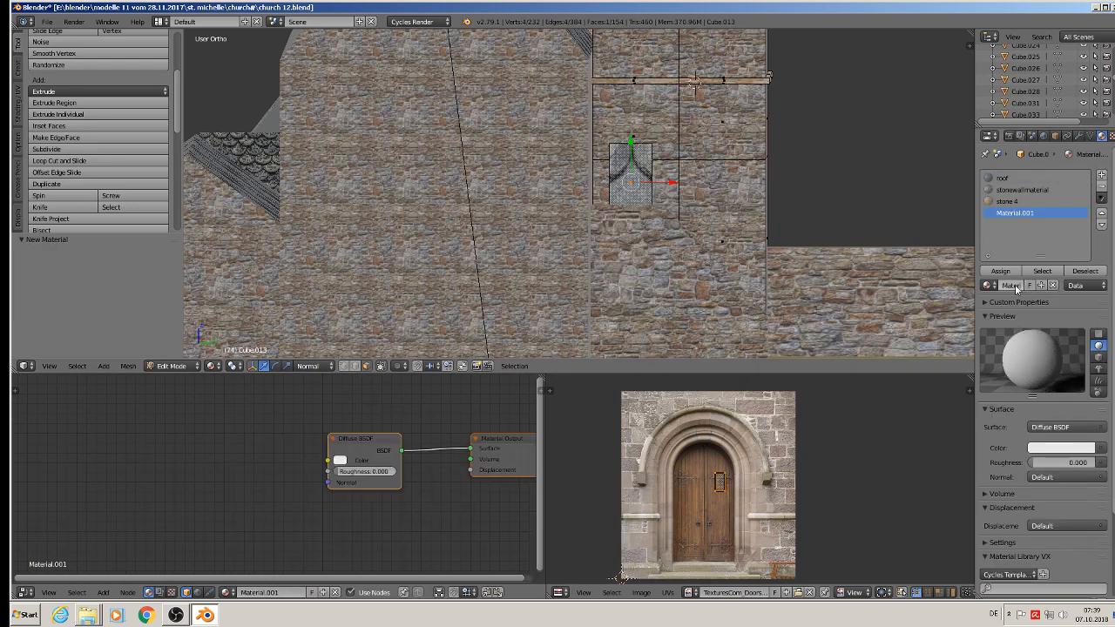
{"action": "type", "text": "k"}
{"action": "key", "text": "Return"}
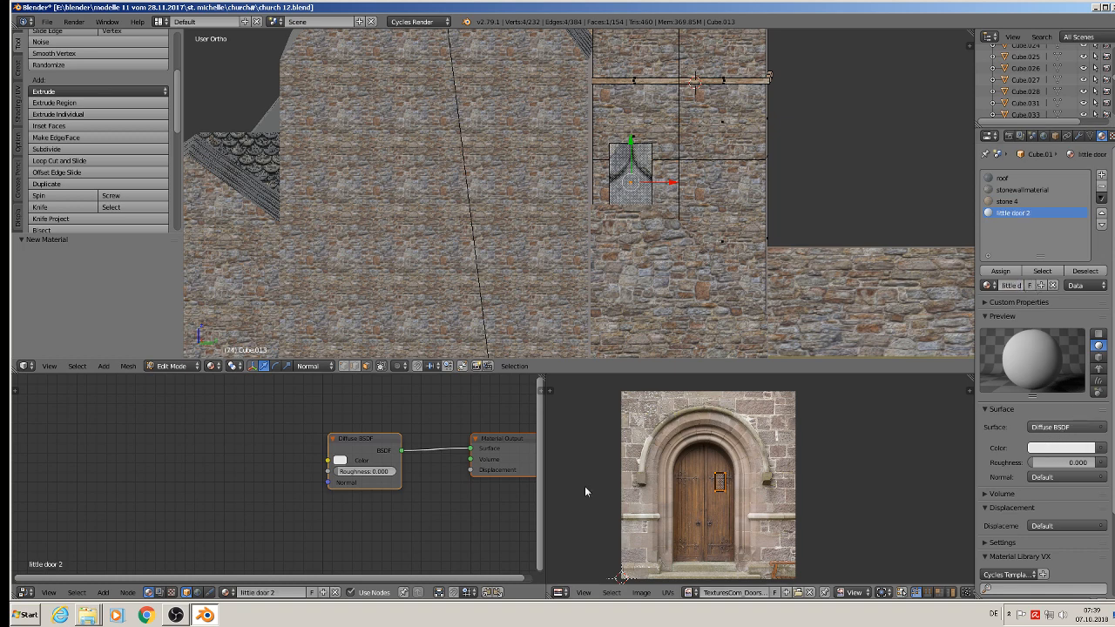
Replace little door 2's default nodes with the copied texture setup and load DoorsWoodPanelled0169_M.jpg into its Image Texture node.
{"action": "key", "text": "x"}
{"action": "key", "text": "ctrl+v"}
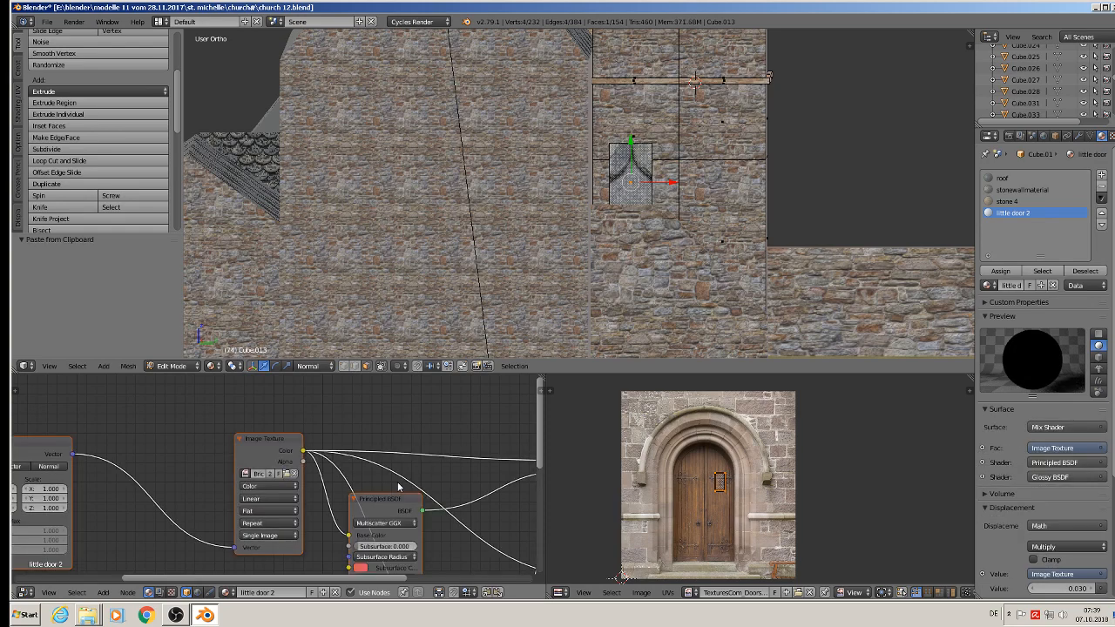
{"action": "left_click", "coordinate": [288, 476]}
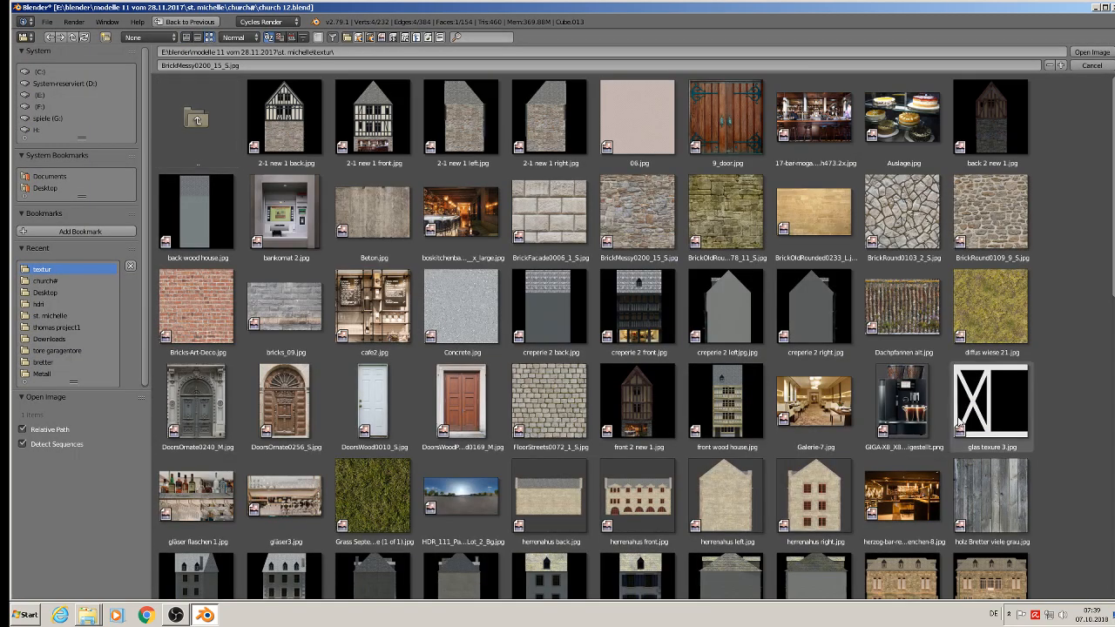
{"action": "double_click", "coordinate": [465, 405]}
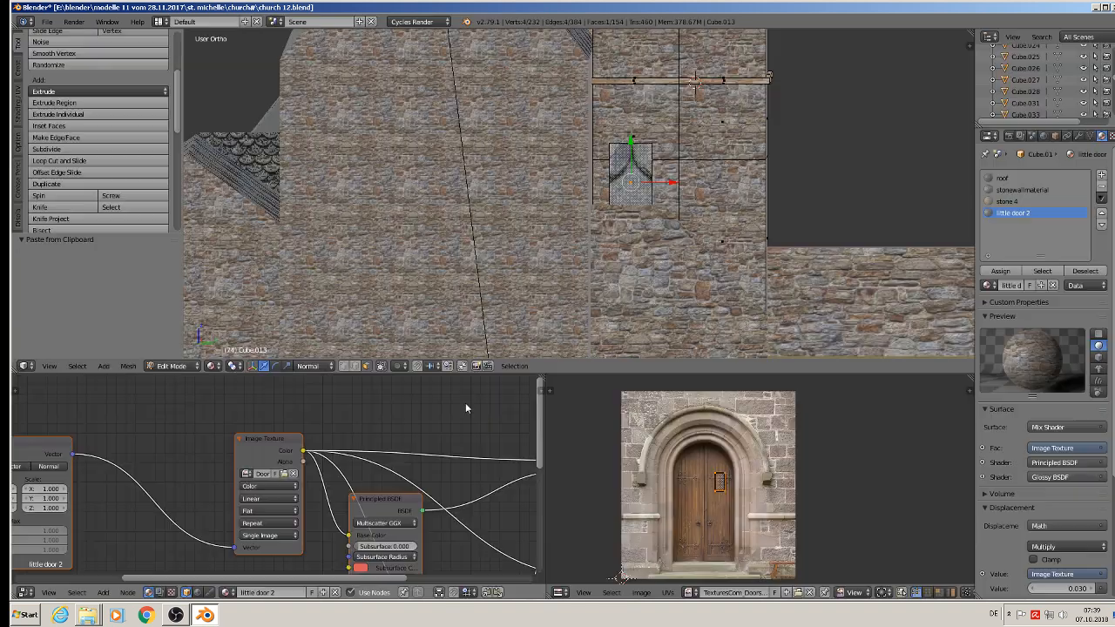
Assign little door 2 to the selected small wall face and display DoorsWoodPanelled0169_M.jpg behind its UV layout.
{"action": "left_click", "coordinate": [997, 272]}
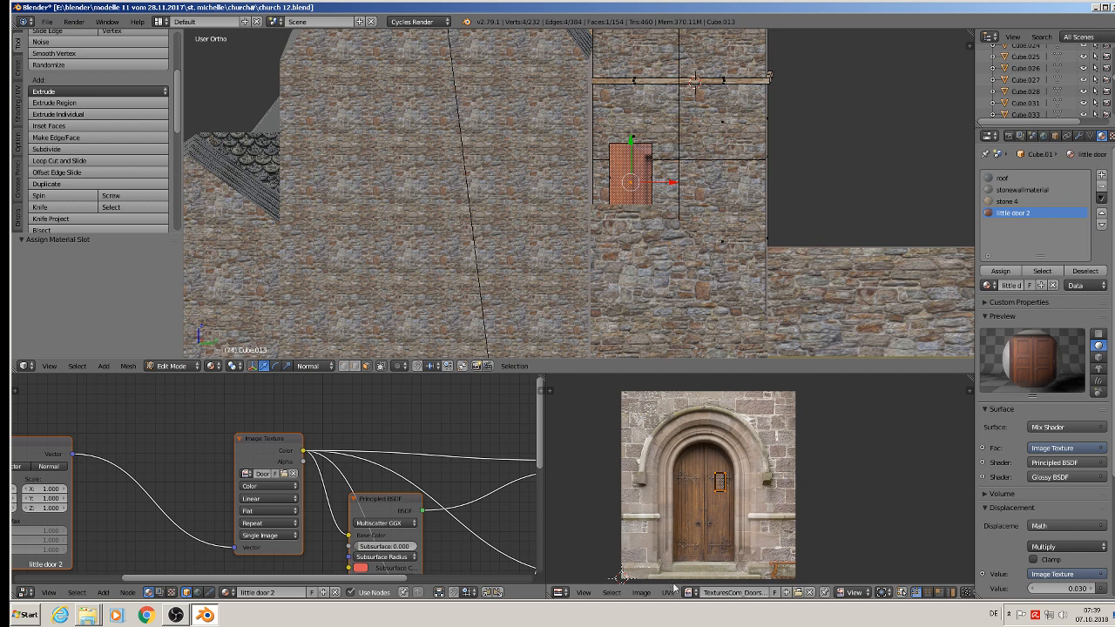
{"action": "left_click", "coordinate": [809, 593]}
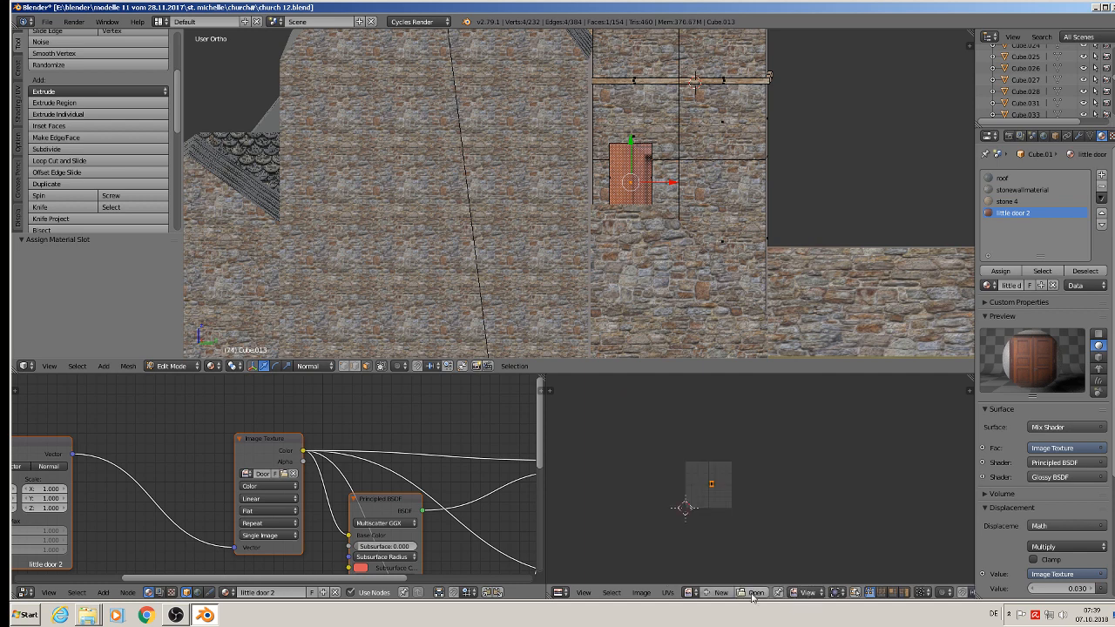
{"action": "left_click", "coordinate": [693, 593]}
{"action": "scroll", "coordinate": [720, 541], "scroll_direction": "down", "scroll_amount": 11}
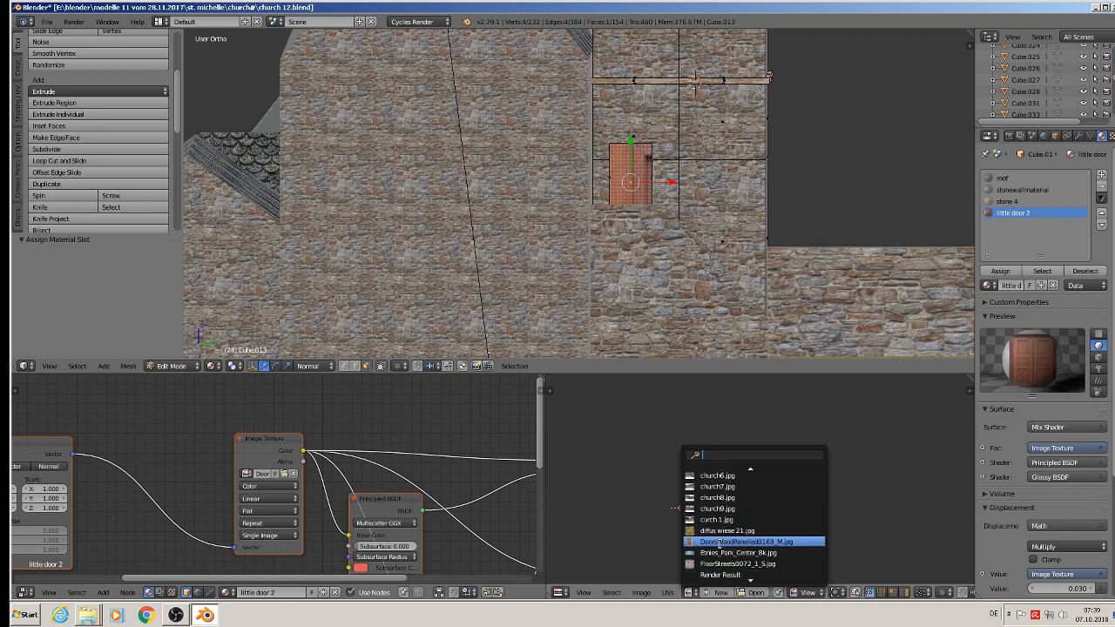
{"action": "left_click", "coordinate": [720, 542]}
Enlarge and move the face's UVs onto the wooden double door, and stretch them about 1.6 times along X to fit its width.
{"action": "scroll", "coordinate": [732, 527], "scroll_direction": "down", "scroll_amount": 1}
{"action": "key", "text": "s"}
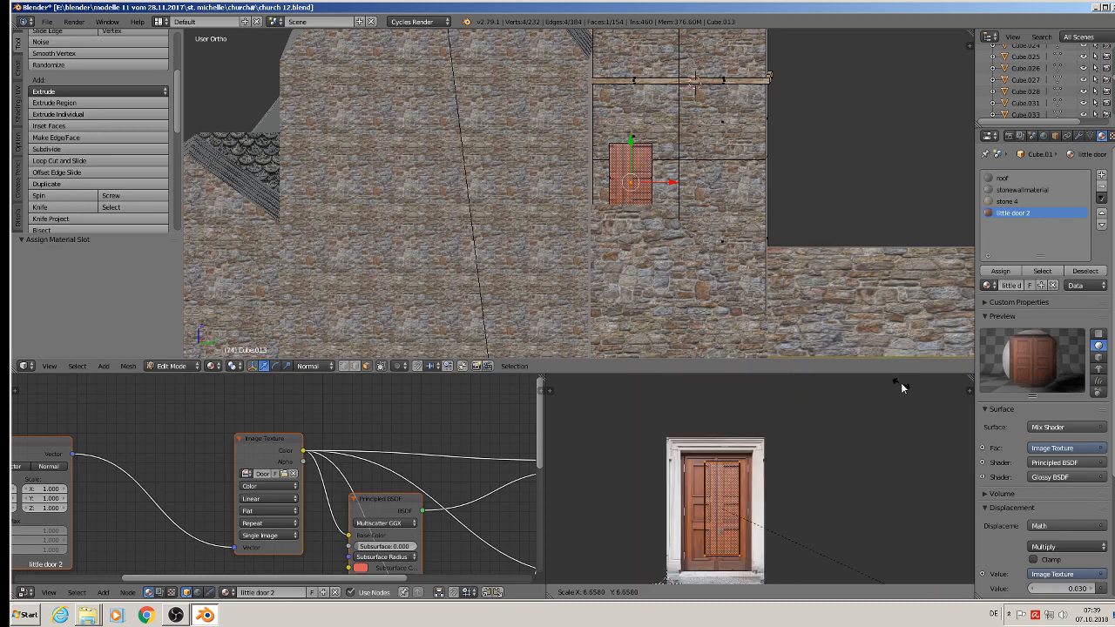
{"action": "left_click", "coordinate": [931, 405]}
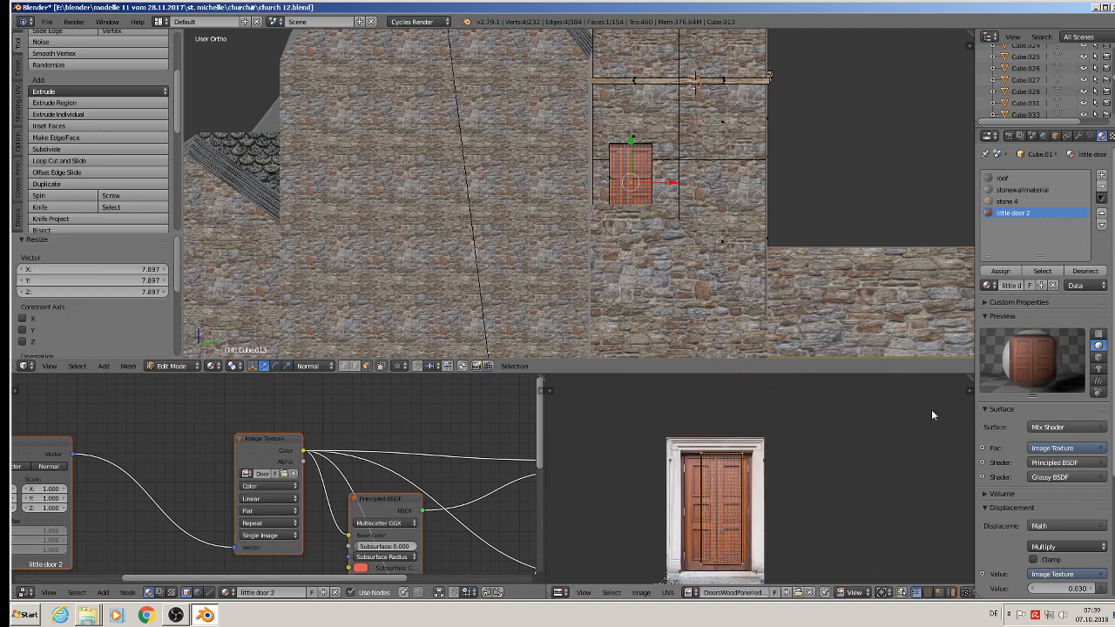
{"action": "key", "text": "g"}
{"action": "left_click", "coordinate": [807, 466]}
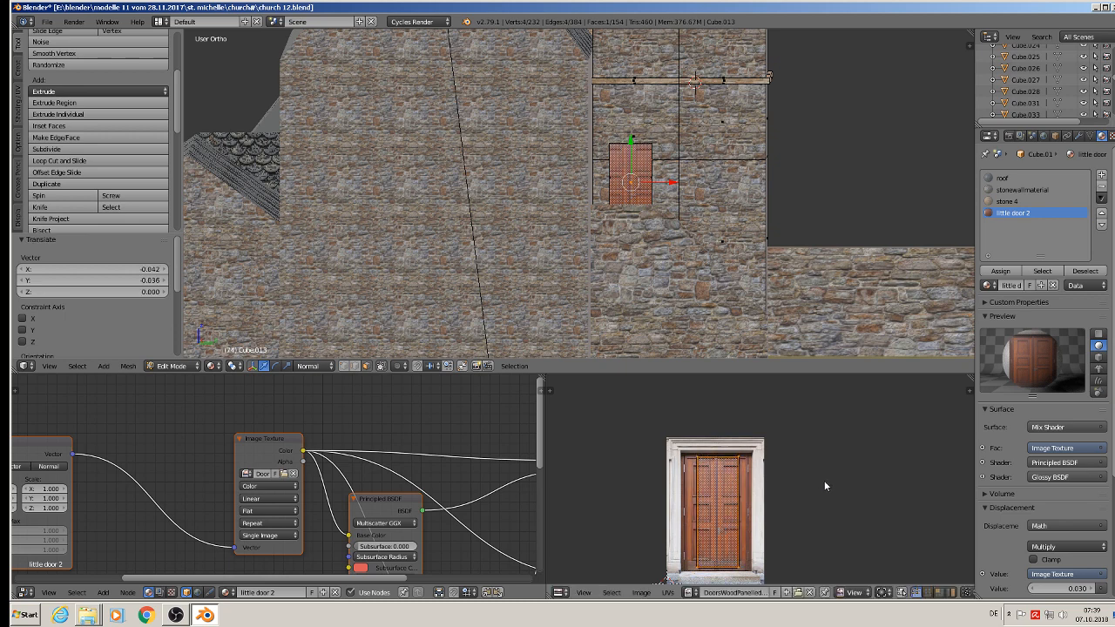
{"action": "key", "text": "s"}
{"action": "left_click", "coordinate": [833, 482]}
{"action": "key", "text": "s"}
{"action": "key", "text": "x"}
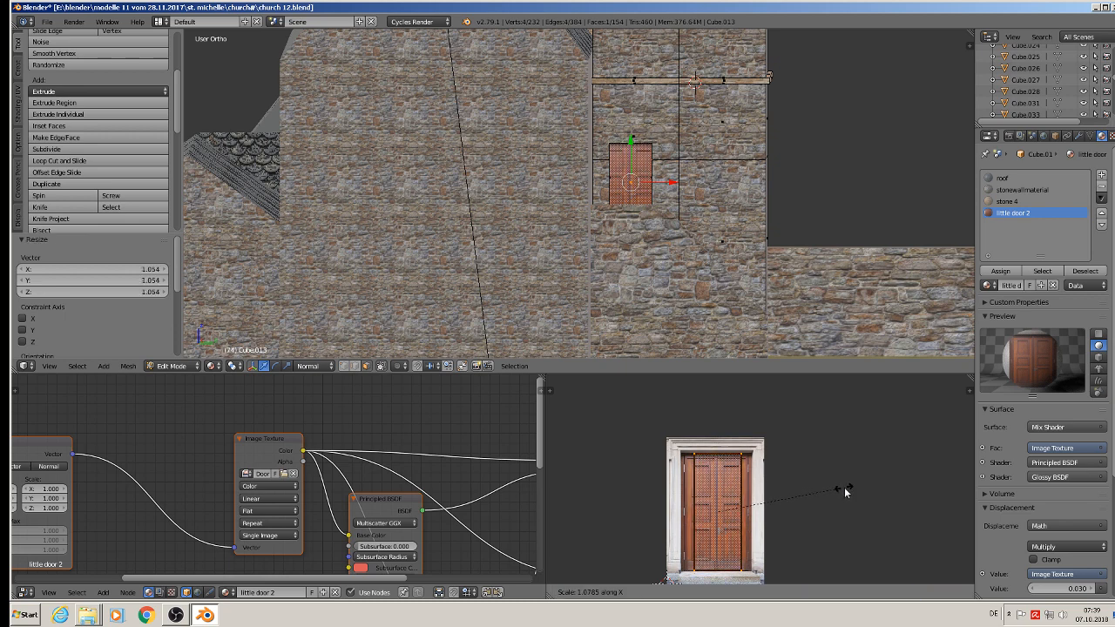
{"action": "left_click", "coordinate": [908, 517]}
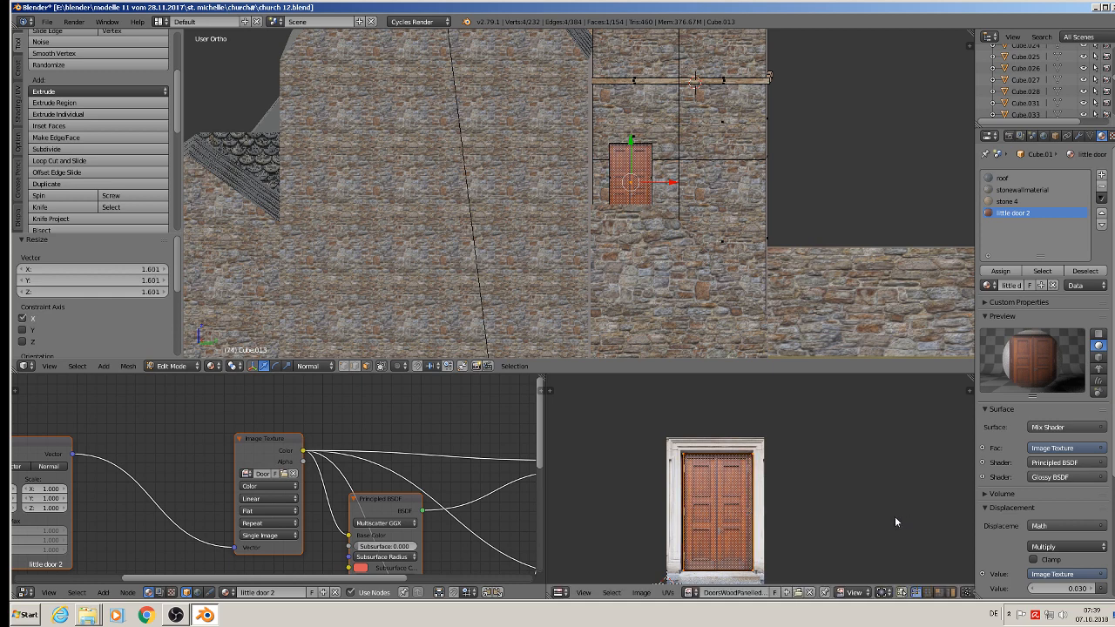
Return to Object Mode, clear the selection, bring the wall with two untextured narrow windows into view, and save the file.
{"action": "key", "text": "Tab"}
{"action": "key", "text": "a"}
{"action": "middle_click_drag", "start_coordinate": [707, 206], "coordinate": [449, 216]}
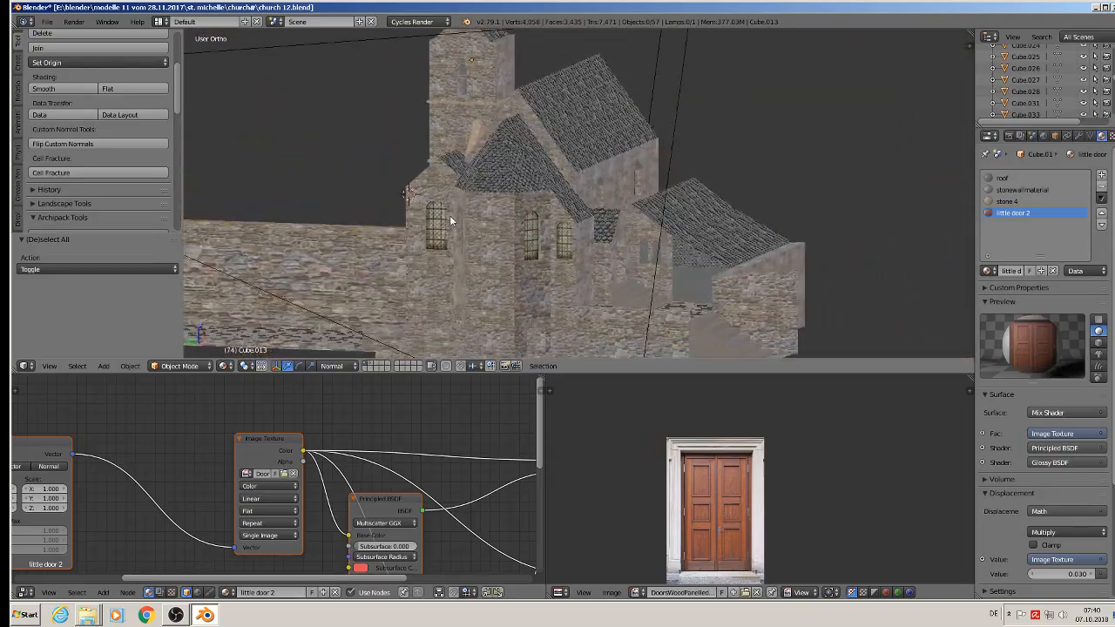
{"action": "scroll", "coordinate": [609, 240], "scroll_direction": "up", "scroll_amount": 4}
{"action": "middle_click_drag", "start_coordinate": [671, 252], "coordinate": [735, 241]}
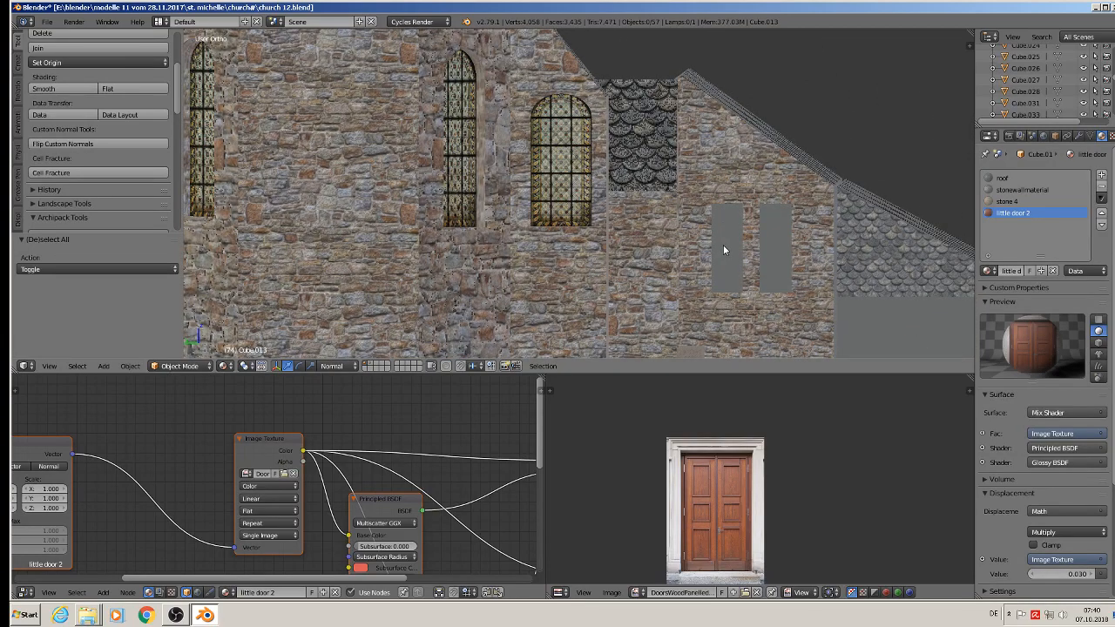
{"action": "left_click", "coordinate": [47, 21]}
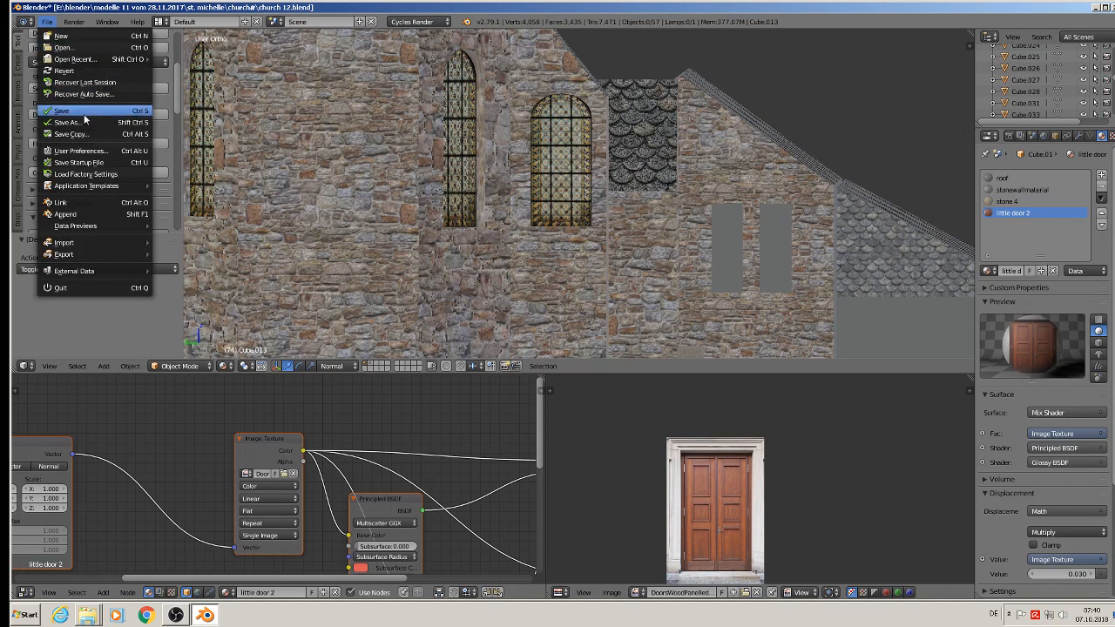
Edit the gabled side wall section and unwrap each of its two narrow window faces separately with Project From View.
{"action": "right_click", "coordinate": [756, 237]}
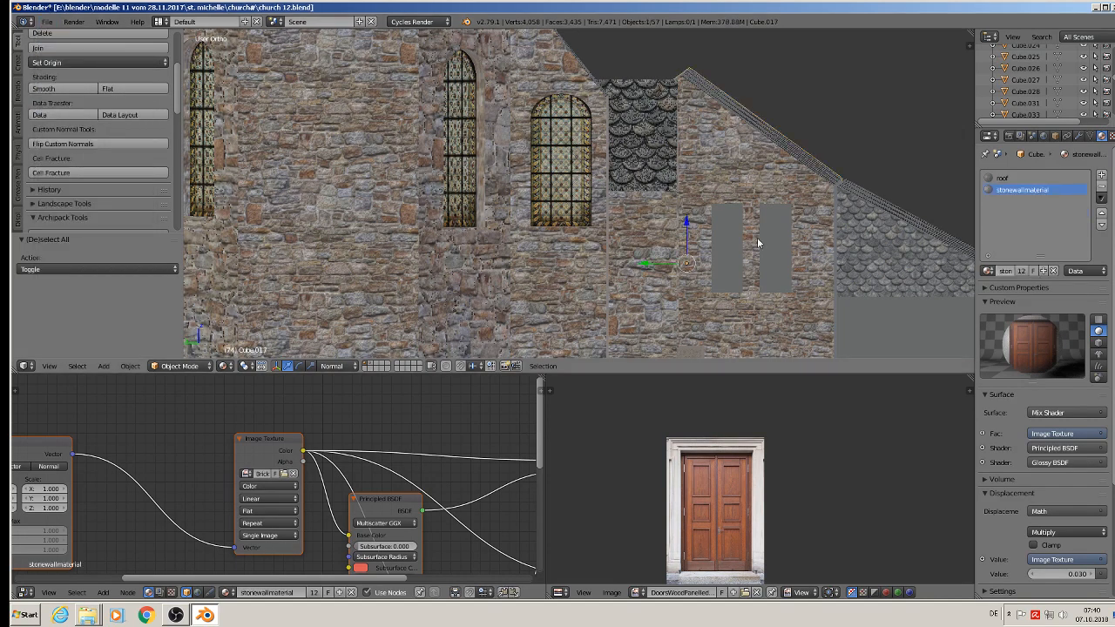
{"action": "key", "text": "Tab"}
{"action": "right_click", "coordinate": [735, 245]}
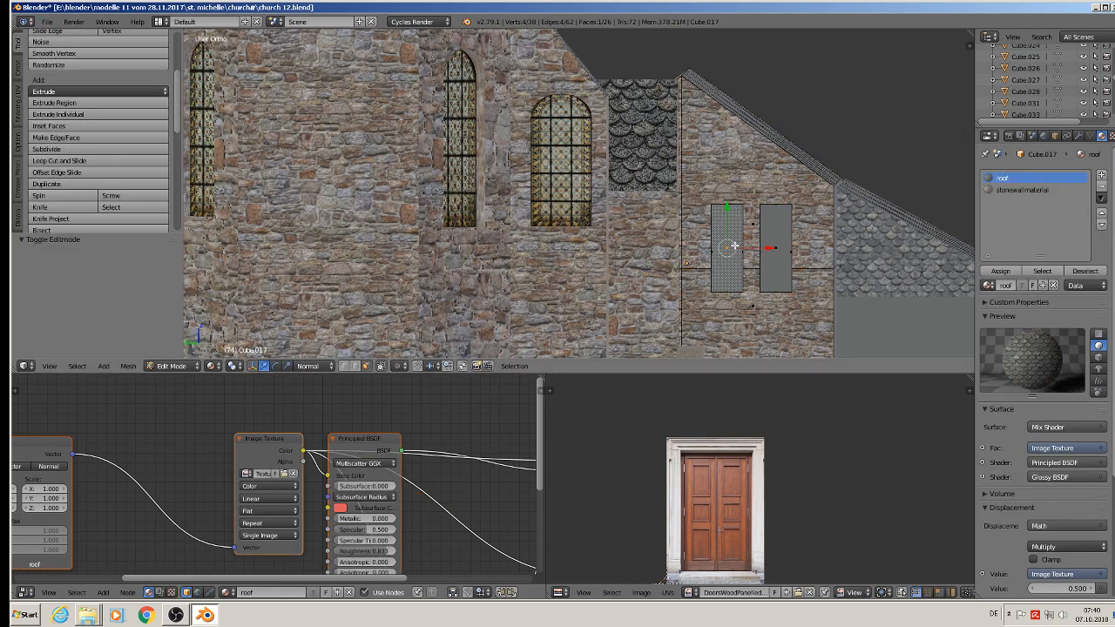
{"action": "key", "text": "u"}
{"action": "left_click", "coordinate": [738, 246]}
{"action": "right_click", "coordinate": [777, 245]}
{"action": "key", "text": "u"}
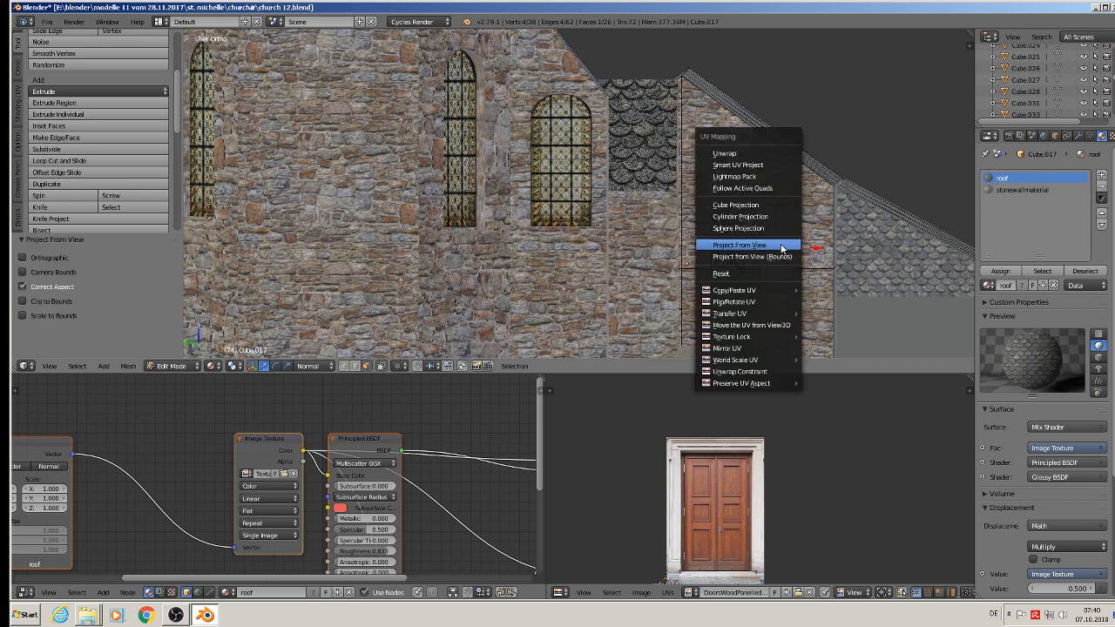
{"action": "left_click", "coordinate": [775, 246]}
Add a material slot with a new material named wondow 3 to the side wall section.
{"action": "left_click", "coordinate": [1102, 177]}
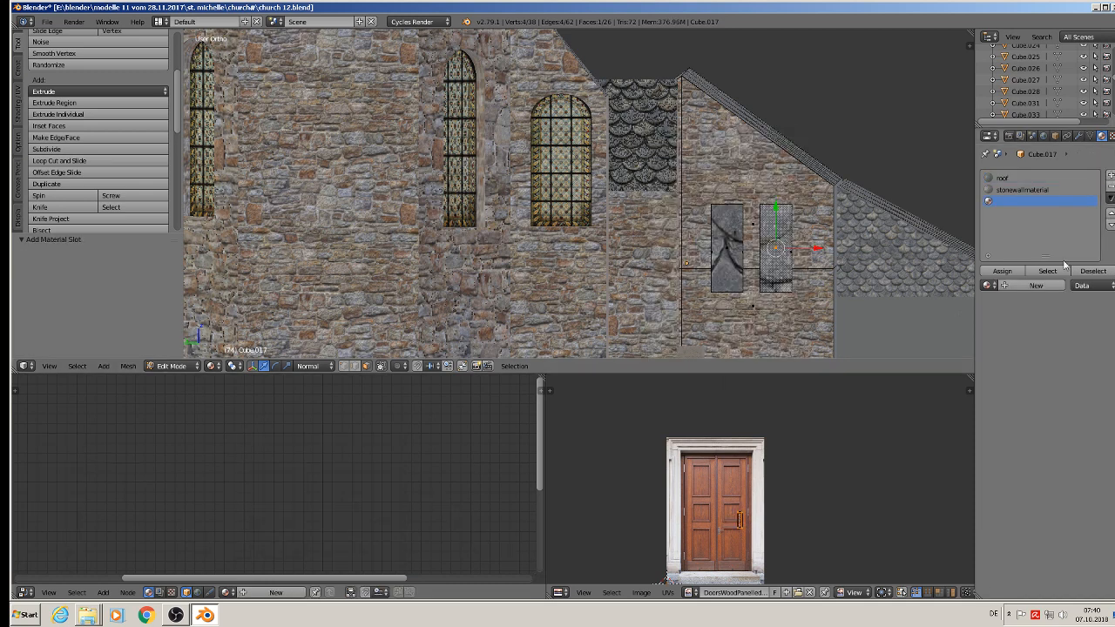
{"action": "left_click", "coordinate": [1034, 285]}
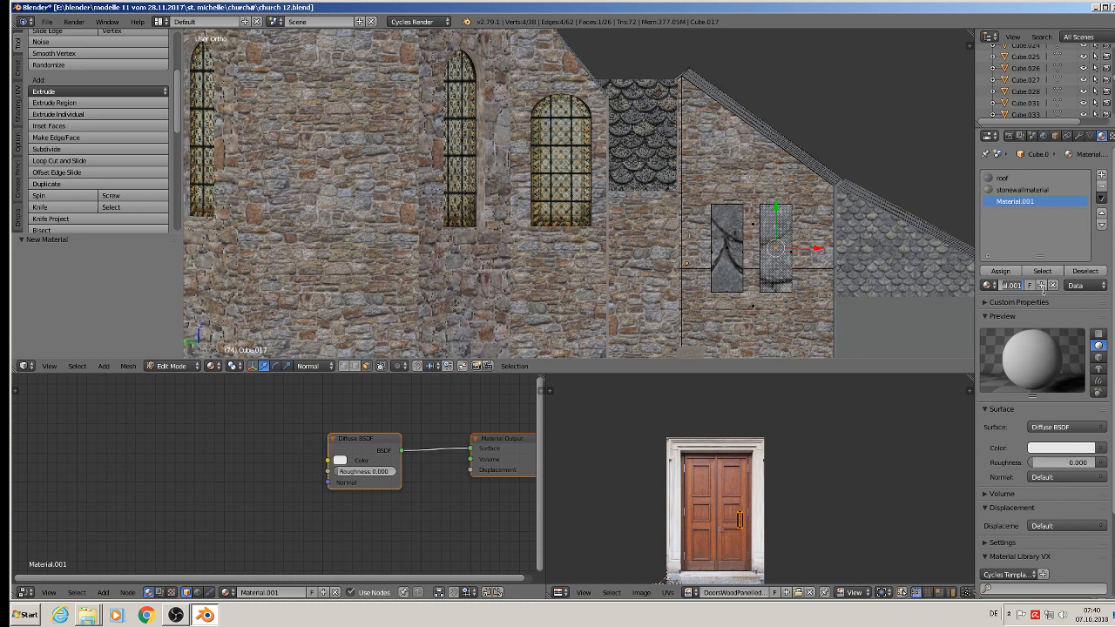
{"action": "type", "text": "wo"}
{"action": "type", "text": "ndow 3"}
{"action": "key", "text": "Return"}
Replace wondow 3's default nodes with the copied texture node setup.
{"action": "left_click", "coordinate": [1077, 429]}
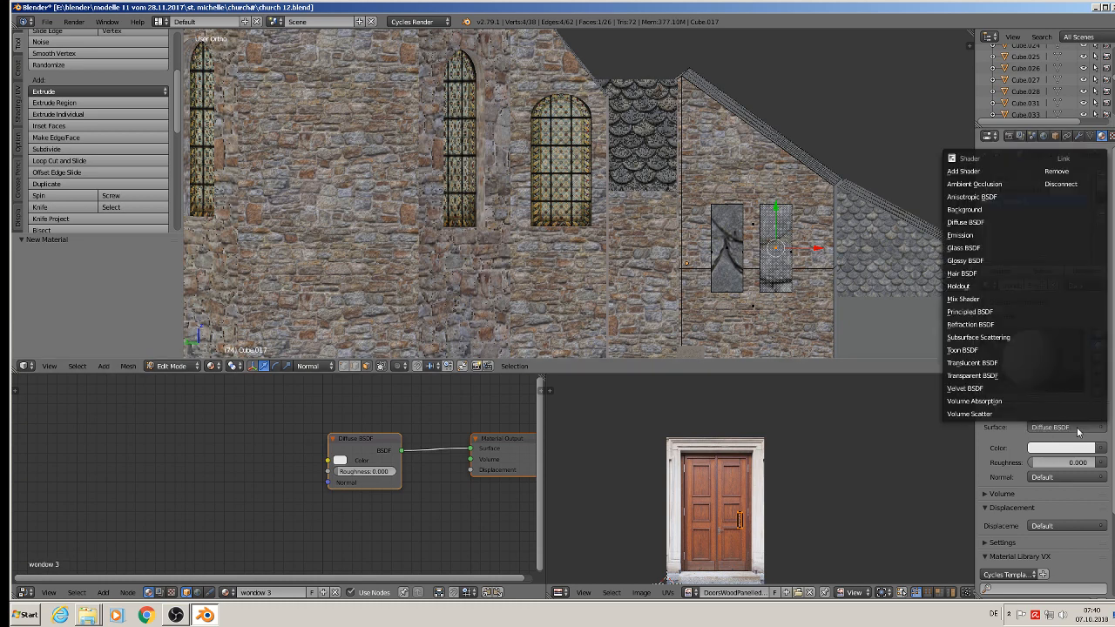
{"action": "left_click", "coordinate": [379, 471]}
{"action": "left_click", "coordinate": [424, 517]}
{"action": "key", "text": "c"}
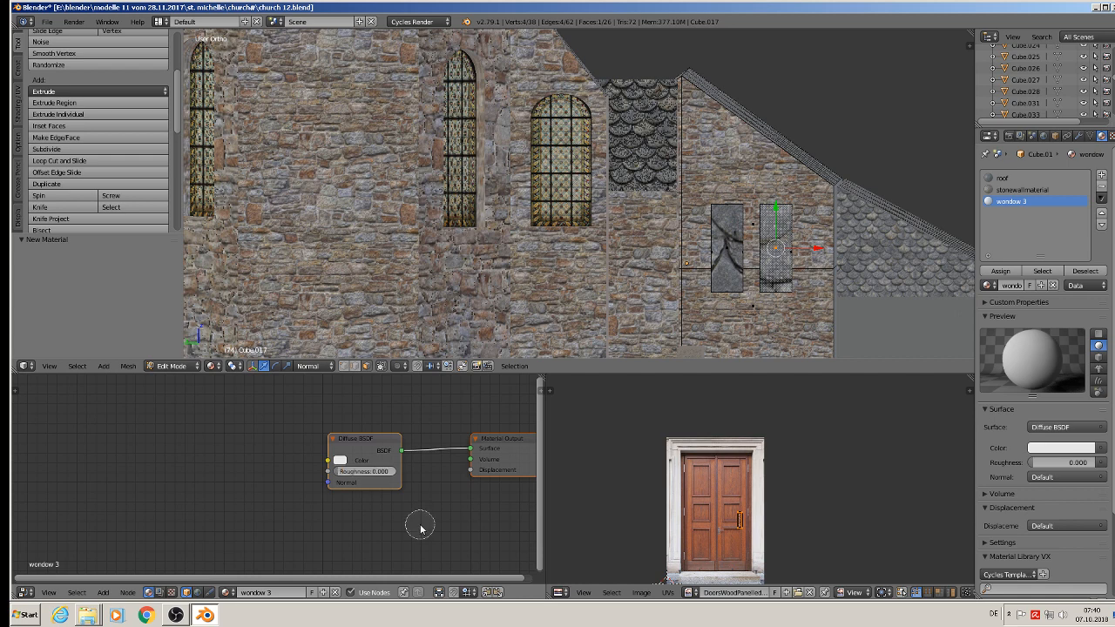
{"action": "right_click", "coordinate": [408, 508]}
{"action": "key", "text": "x"}
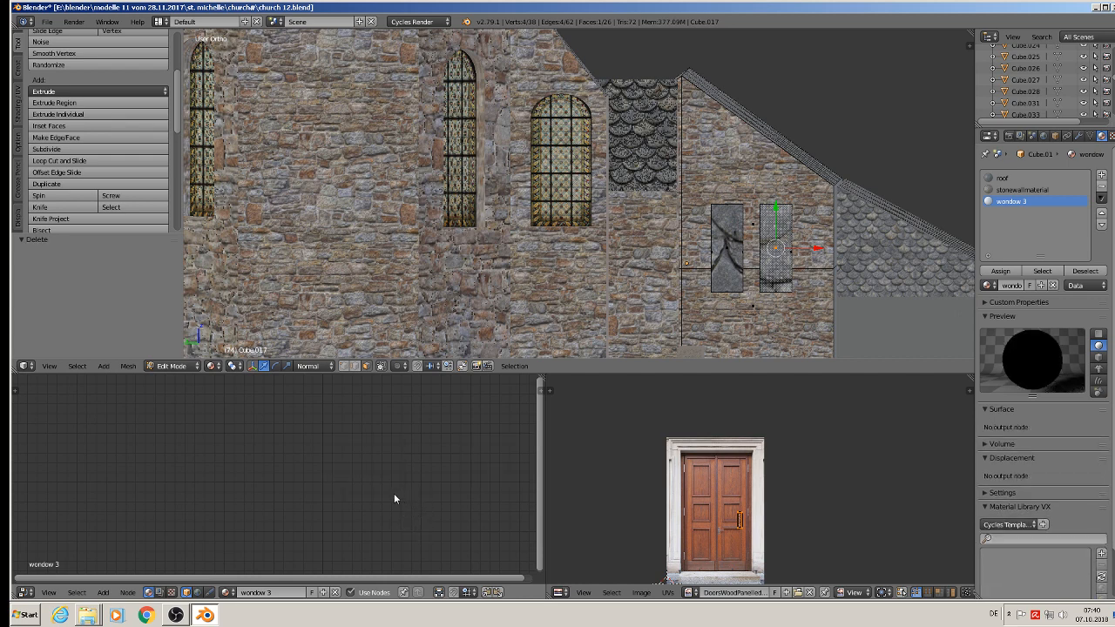
{"action": "key", "text": "ctrl+v"}
{"action": "scroll", "coordinate": [394, 493], "scroll_direction": "down", "scroll_amount": 1}
{"action": "scroll", "coordinate": [323, 483], "scroll_direction": "up", "scroll_amount": 2}
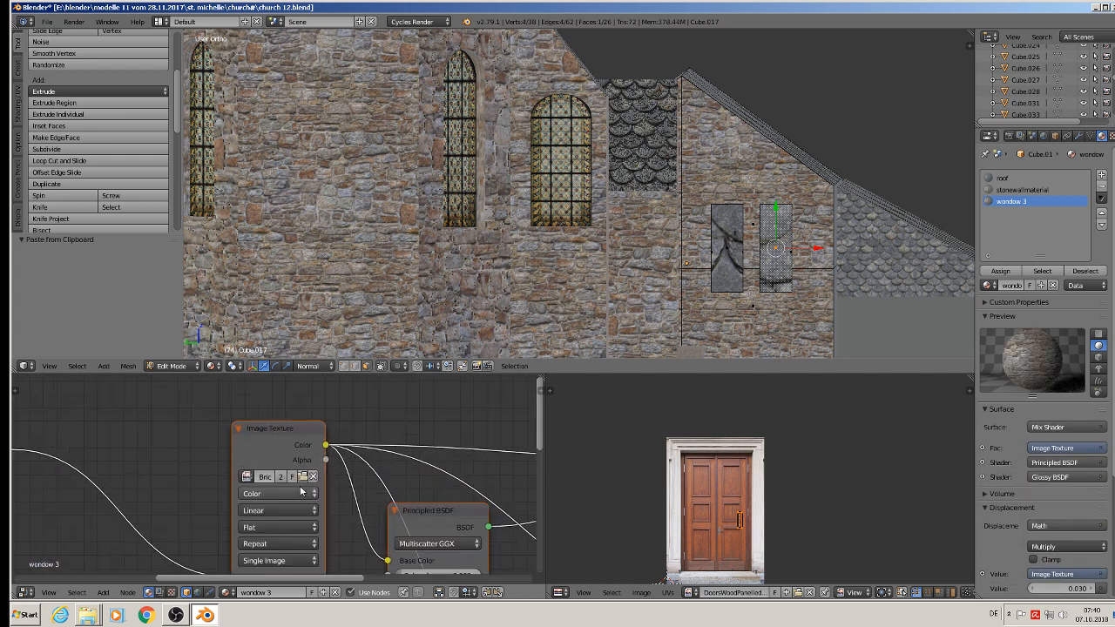
Browse the image thumbnails in the textur folder for a suitable window texture, leaving without loading one.
{"action": "left_click", "coordinate": [304, 485]}
{"action": "left_click", "coordinate": [209, 36]}
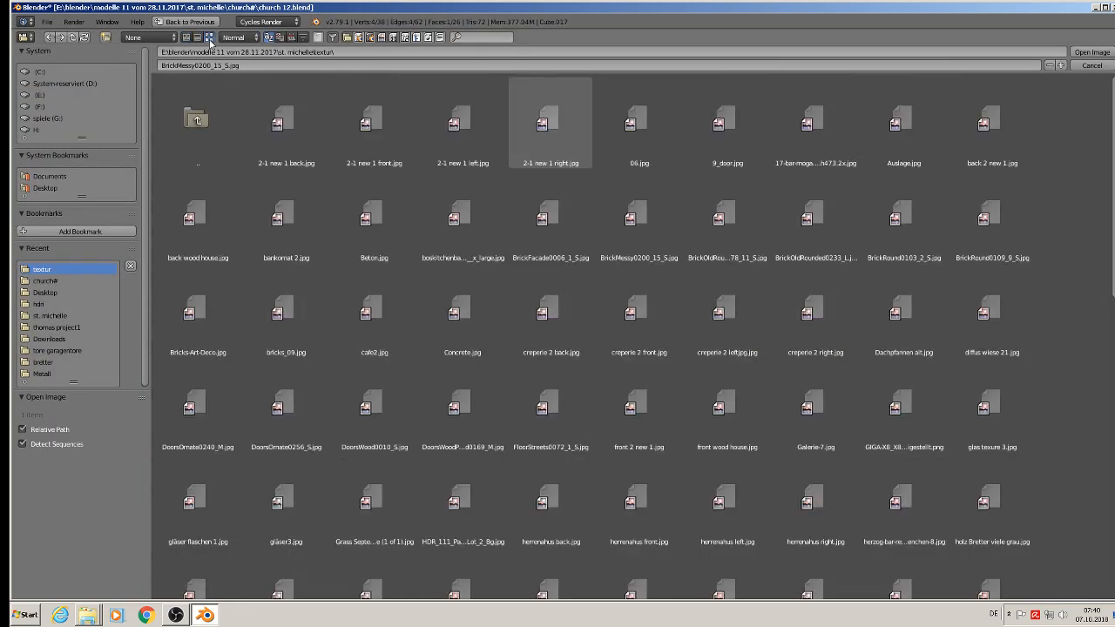
{"action": "scroll", "coordinate": [1108, 409], "scroll_direction": "down", "scroll_amount": 5}
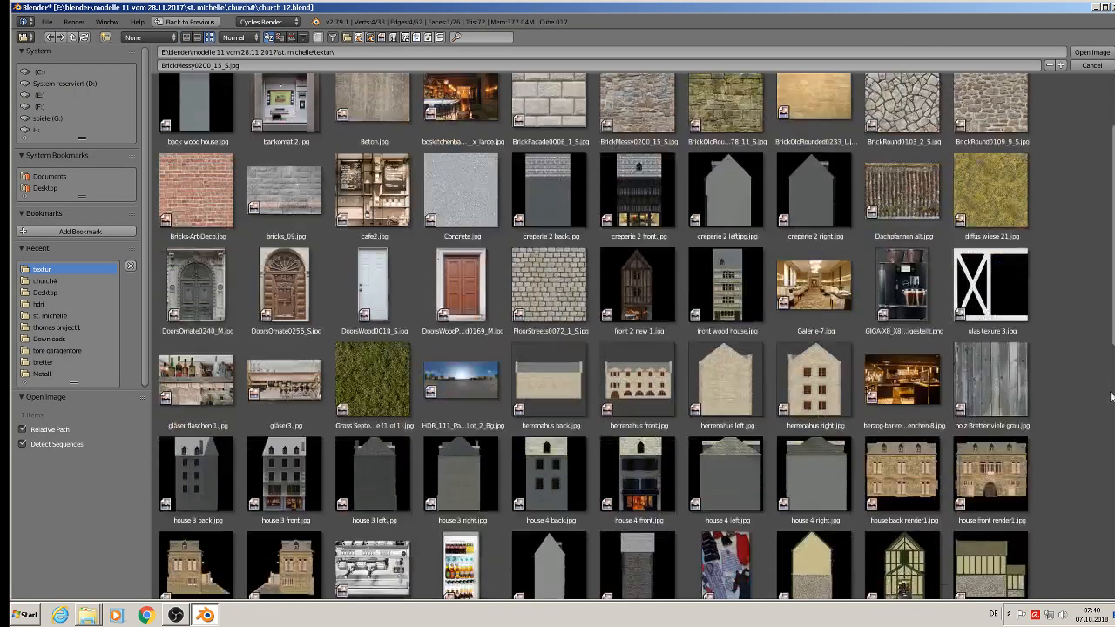
{"action": "scroll", "coordinate": [1108, 409], "scroll_direction": "down", "scroll_amount": 3}
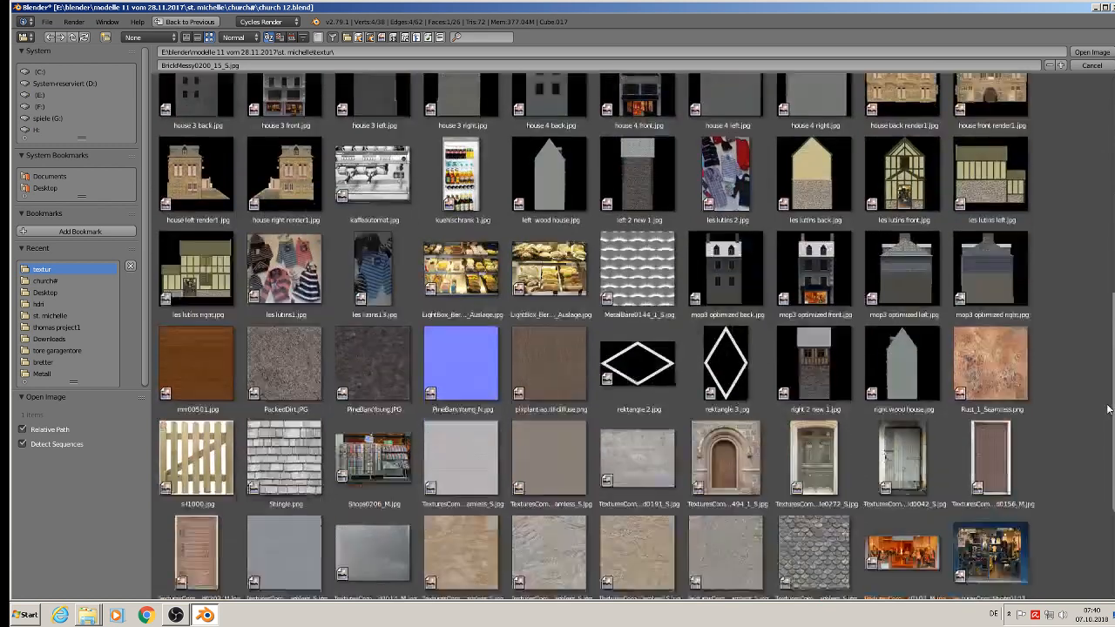
{"action": "scroll", "coordinate": [1108, 409], "scroll_direction": "down", "scroll_amount": 1}
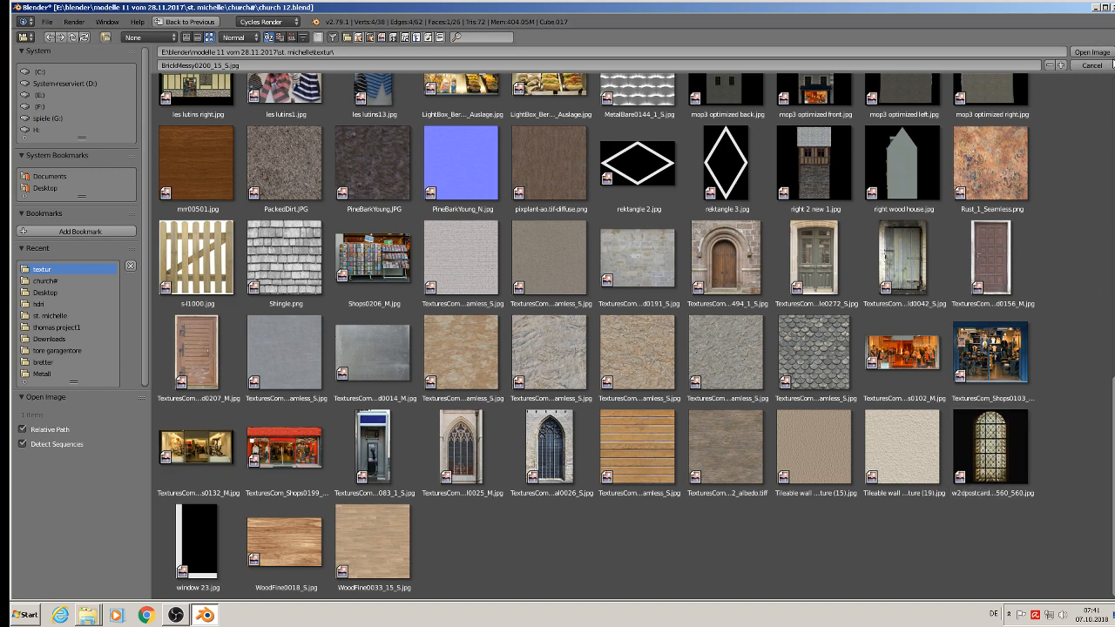
{"action": "left_click", "coordinate": [1091, 66]}
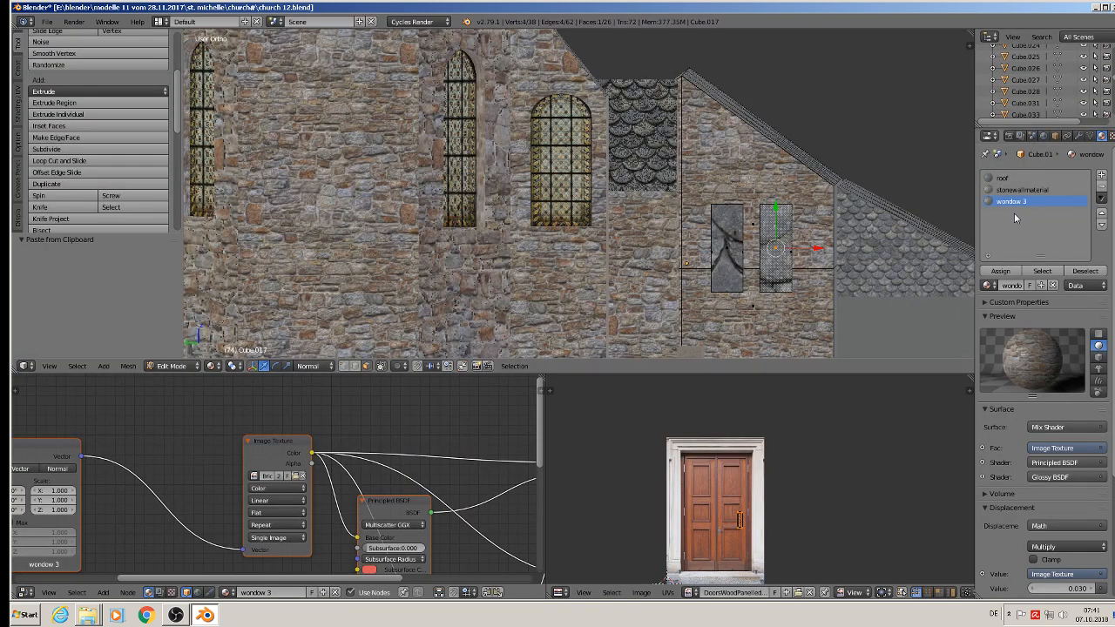
Swap wondow 3 for the existing window1 material in the slot and assign it to both narrow window faces.
{"action": "left_click", "coordinate": [987, 285]}
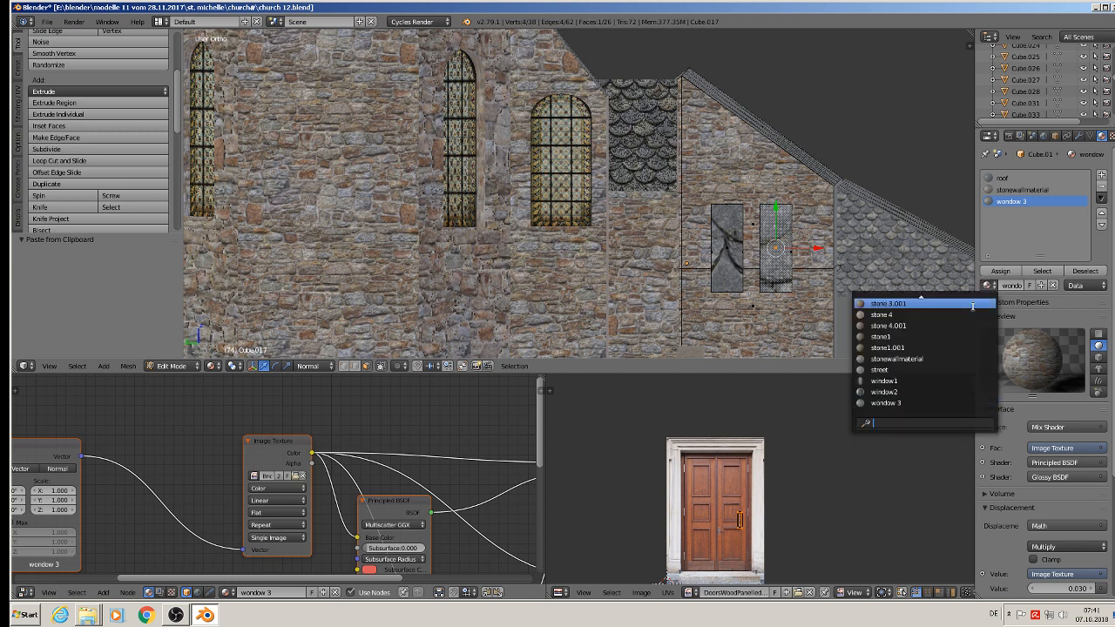
{"action": "left_click", "coordinate": [906, 380]}
{"action": "left_click", "coordinate": [999, 270]}
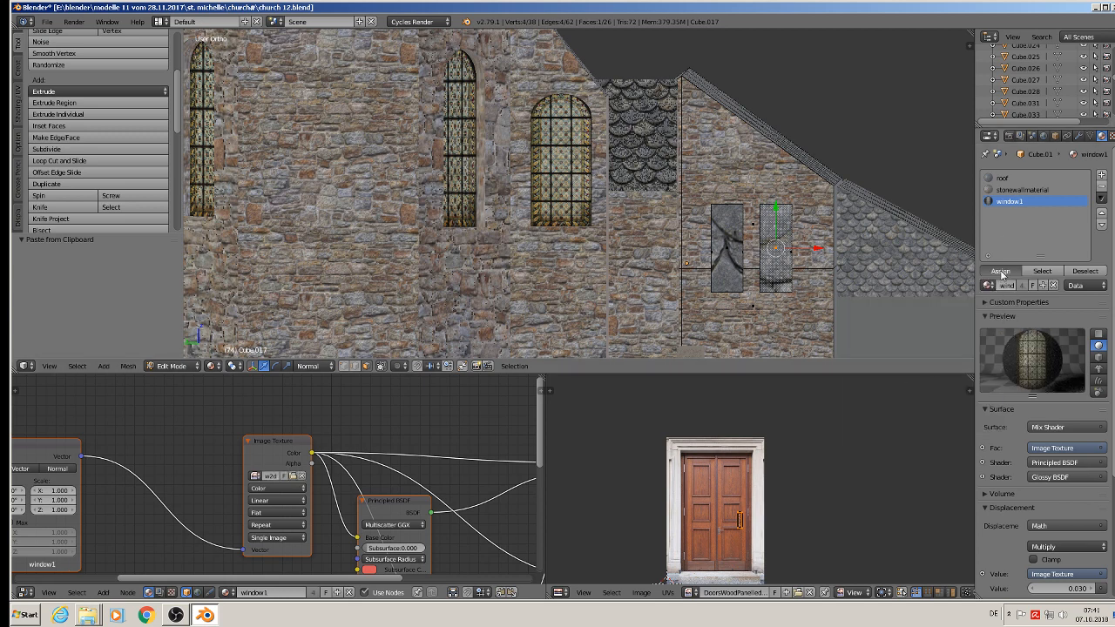
{"action": "right_click", "coordinate": [737, 261]}
{"action": "left_click", "coordinate": [1007, 202]}
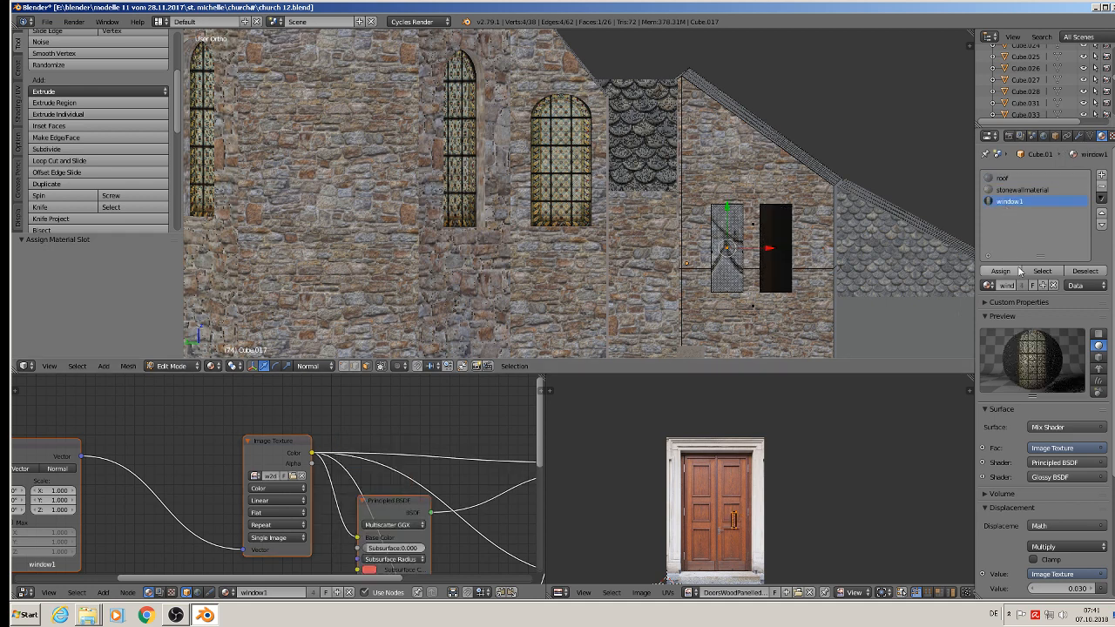
{"action": "left_click", "coordinate": [999, 271]}
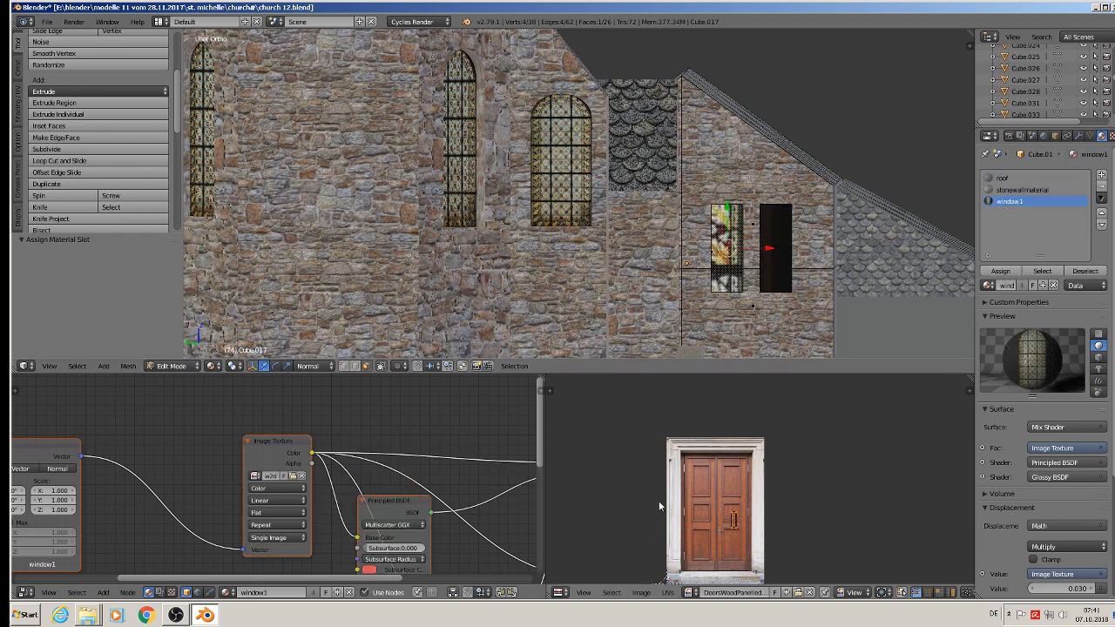
Replace the door image behind the UV layout with the w2dpostcard stained-glass window image.
{"action": "left_click", "coordinate": [809, 595]}
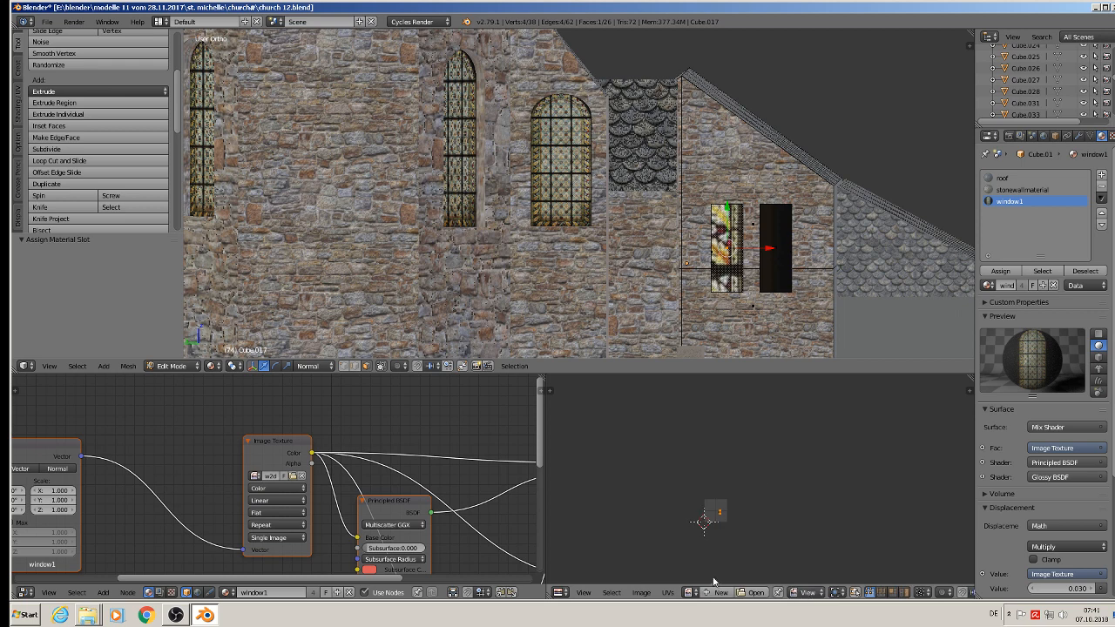
{"action": "left_click", "coordinate": [688, 593]}
{"action": "scroll", "coordinate": [711, 564], "scroll_direction": "down", "scroll_amount": 5}
{"action": "scroll", "coordinate": [711, 564], "scroll_direction": "down", "scroll_amount": 10}
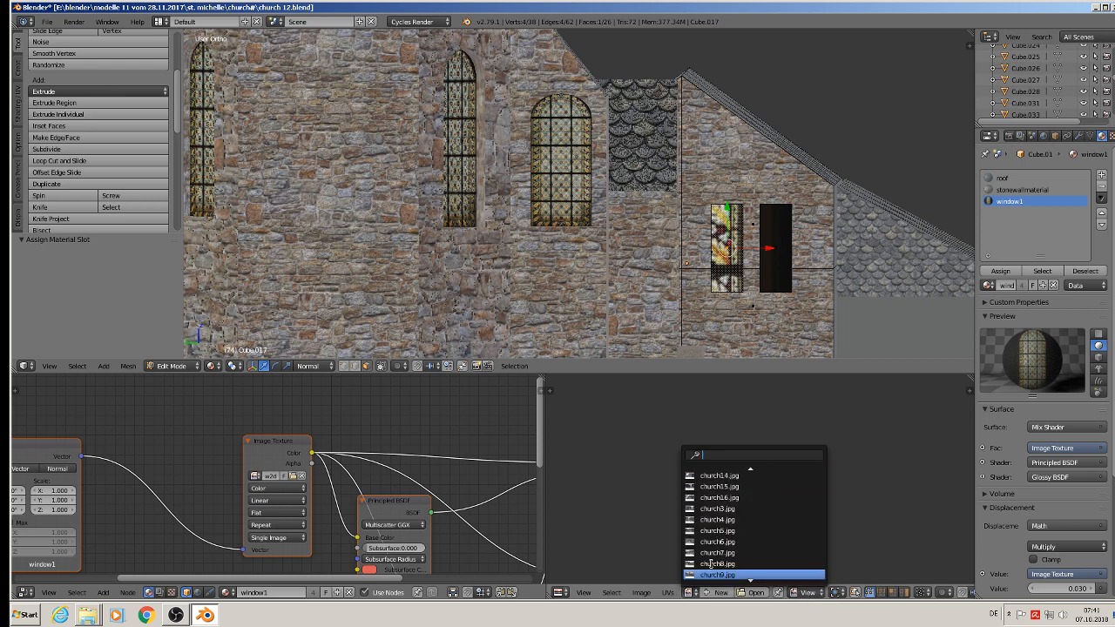
{"action": "scroll", "coordinate": [711, 565], "scroll_direction": "down", "scroll_amount": 6}
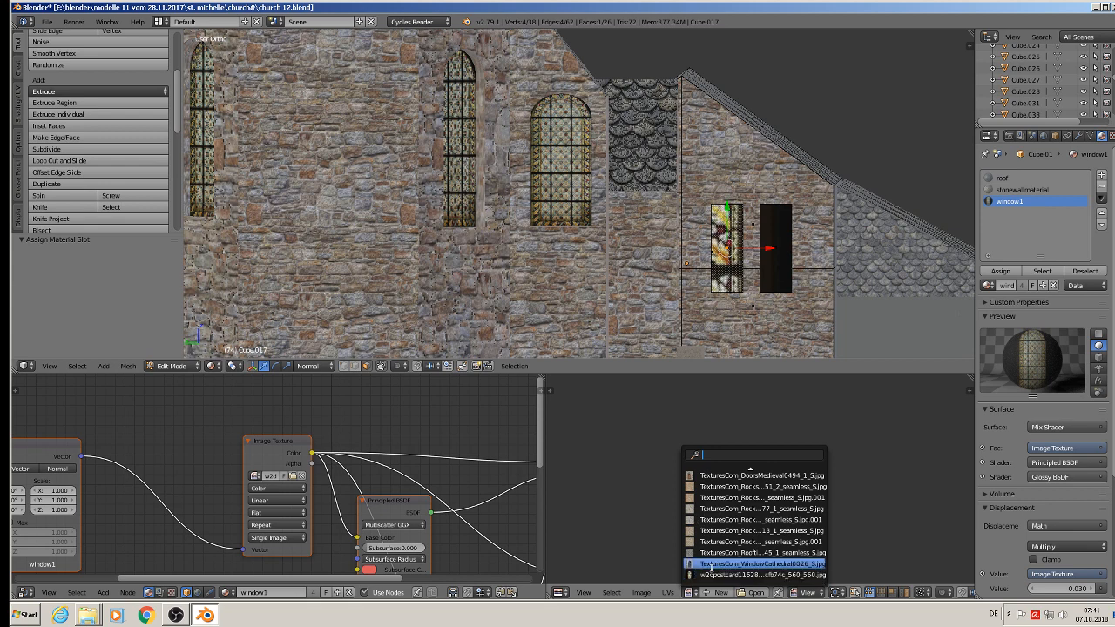
{"action": "left_click", "coordinate": [712, 574]}
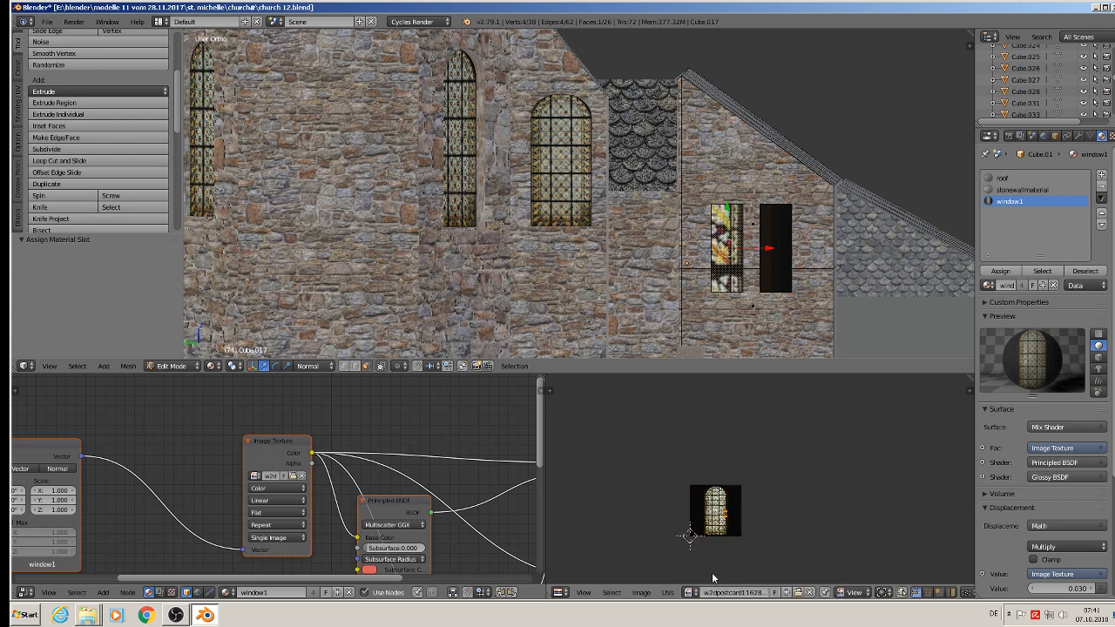
Enlarge the window face's UV island over the stained-glass image by about 3.6, then by about 1.17.
{"action": "scroll", "coordinate": [727, 530], "scroll_direction": "up", "scroll_amount": 8}
{"action": "scroll", "coordinate": [771, 510], "scroll_direction": "up", "scroll_amount": 2}
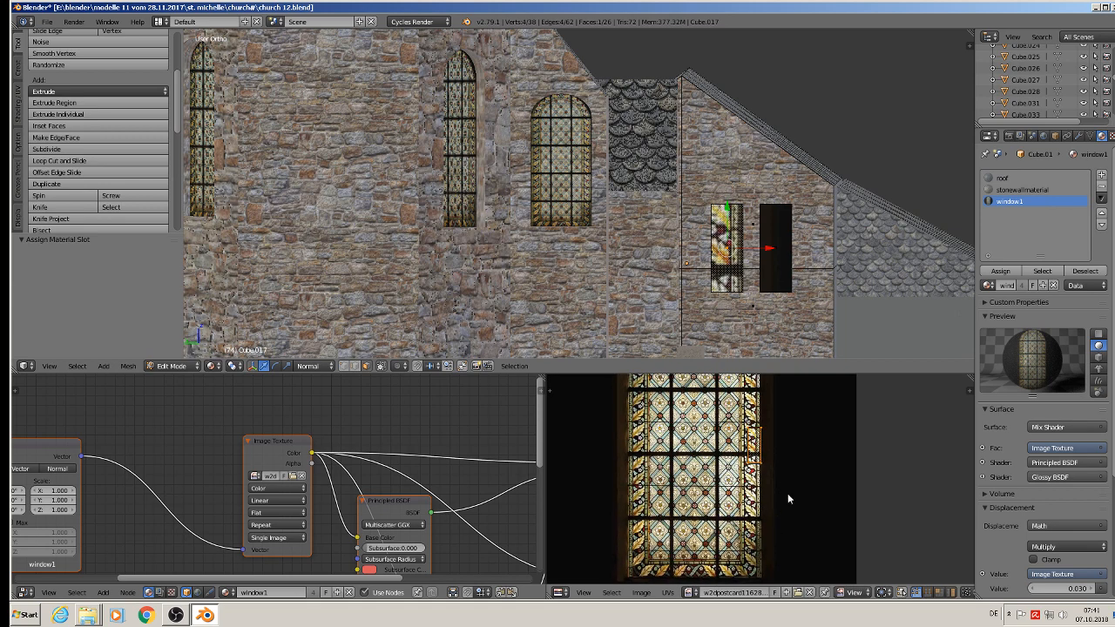
{"action": "key", "text": "s"}
{"action": "left_click", "coordinate": [818, 501]}
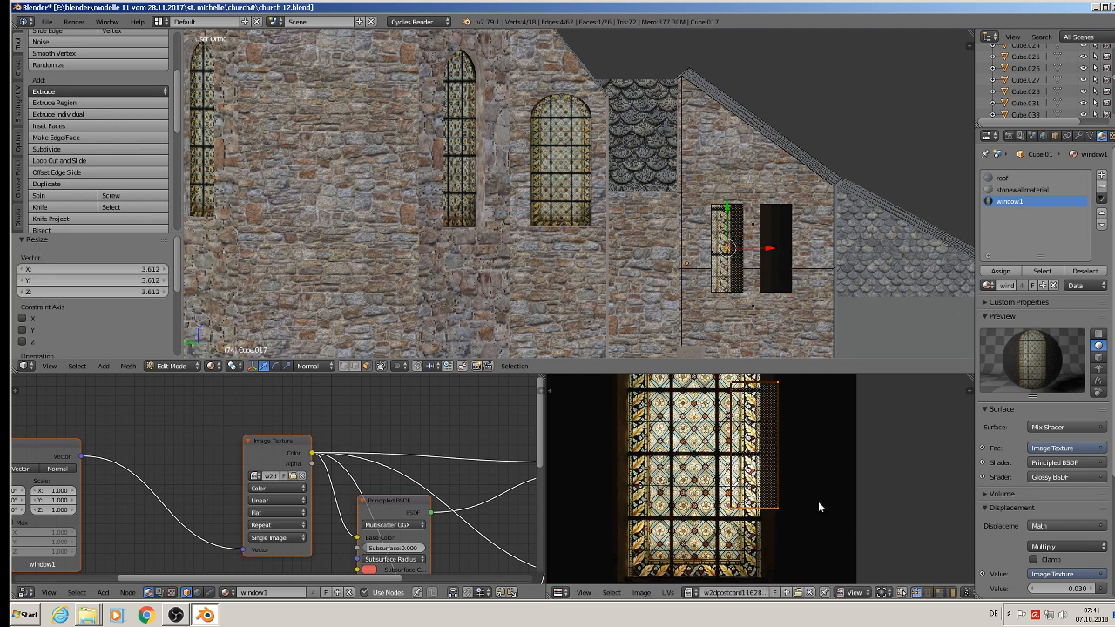
{"action": "middle_click_drag", "start_coordinate": [818, 501], "coordinate": [845, 543]}
{"action": "key", "text": "s"}
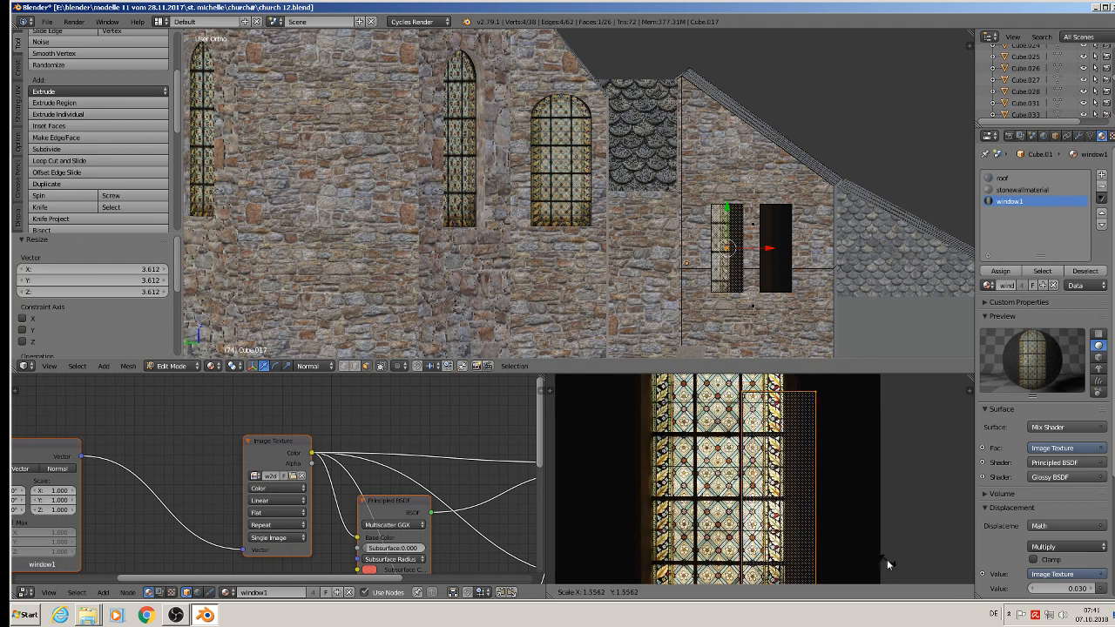
{"action": "left_click", "coordinate": [863, 547]}
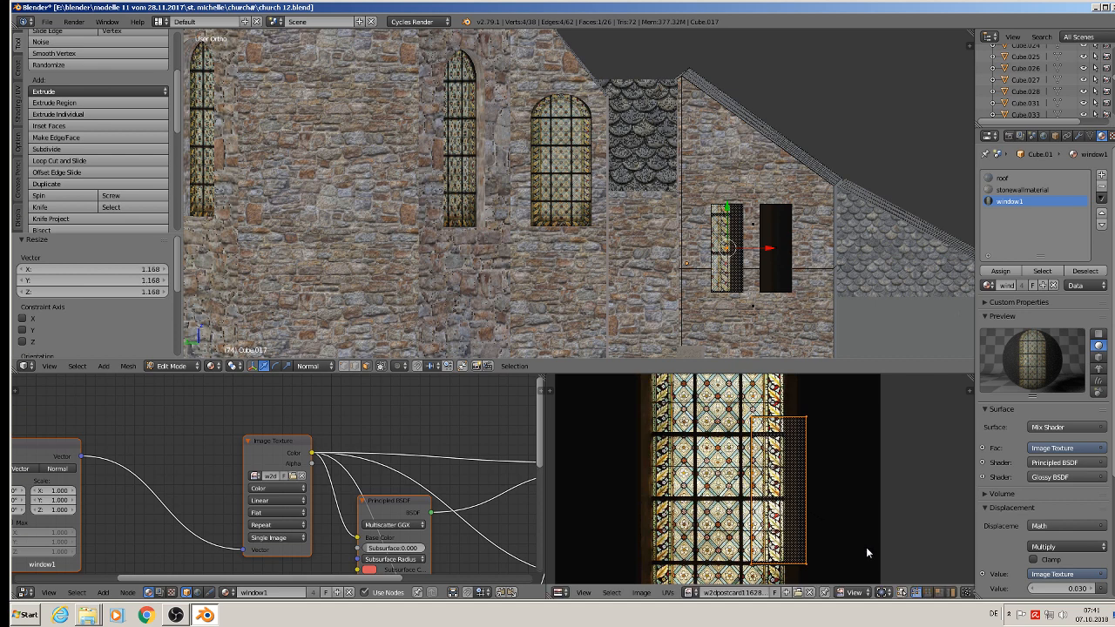
Widen the UV island by about 1.64 along X, centre it on the glass pattern and return to Object Mode.
{"action": "key", "text": "s"}
{"action": "key", "text": "x"}
{"action": "left_click", "coordinate": [930, 550]}
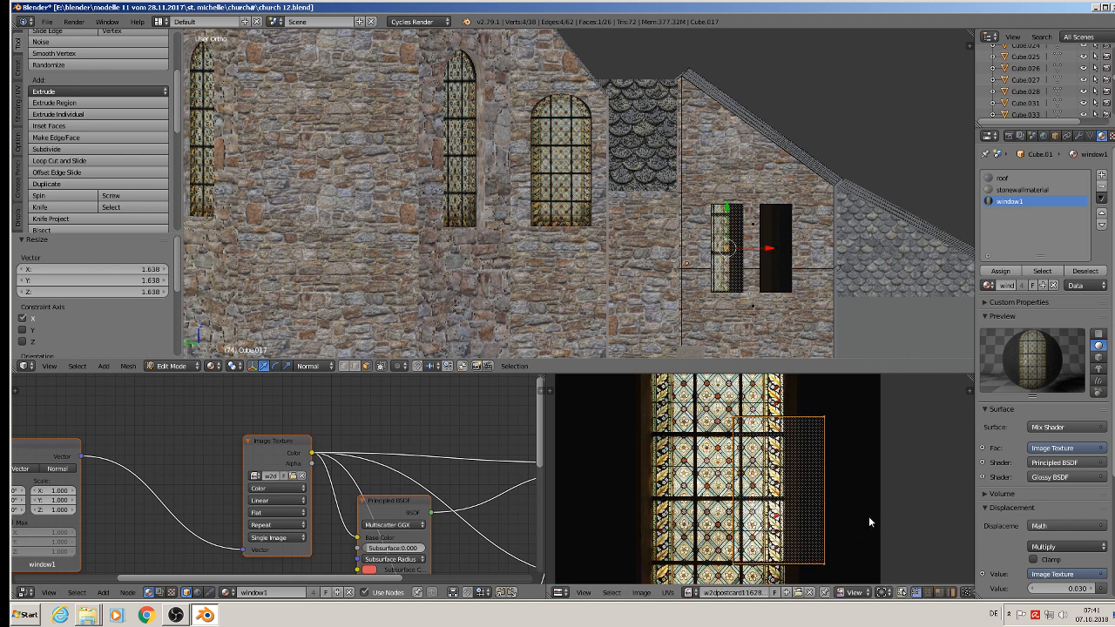
{"action": "key", "text": "g"}
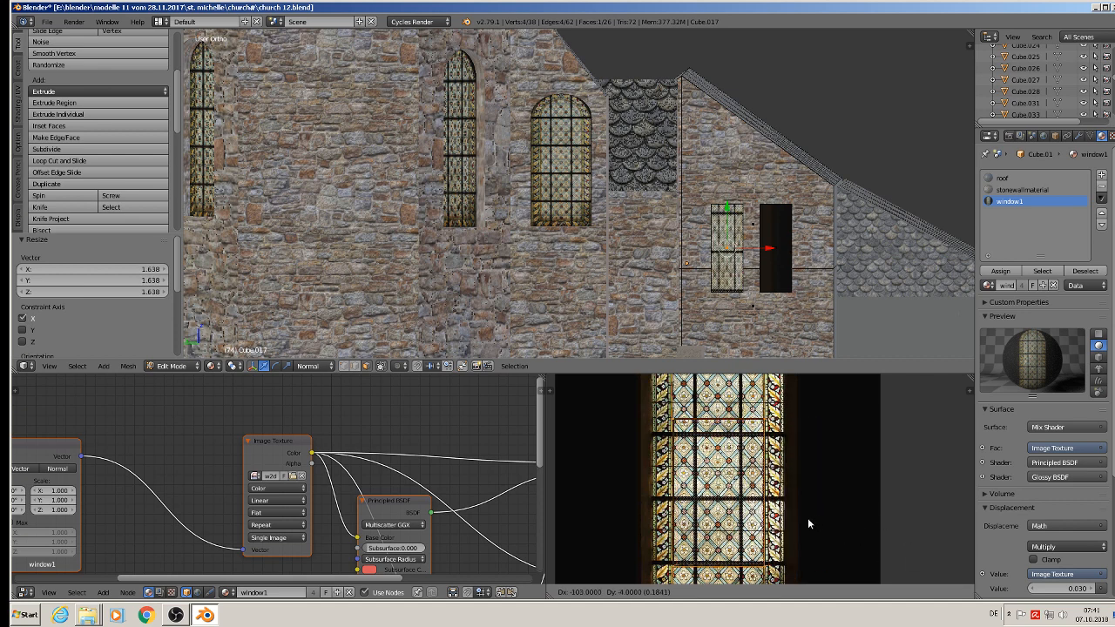
{"action": "left_click", "coordinate": [809, 523]}
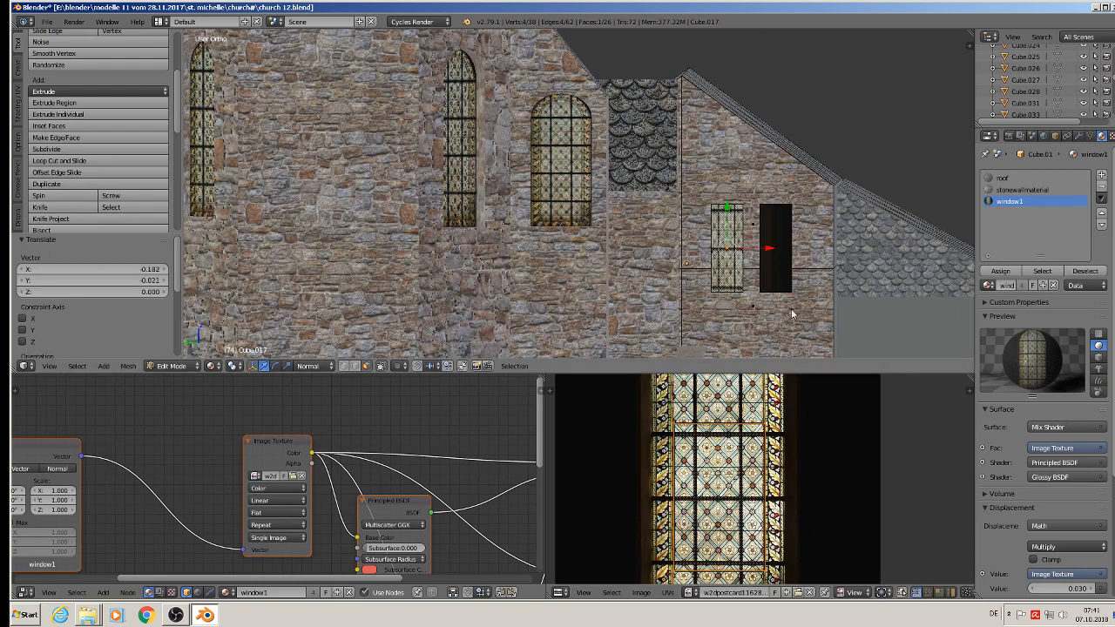
{"action": "key", "text": "Tab"}
{"action": "mouse_move", "coordinate": [791, 308]}
{"action": "middle_mouse_down"}
{"action": "mouse_move", "coordinate": [773, 310]}
{"action": "mouse_move", "coordinate": [788, 296]}
{"action": "mouse_move", "coordinate": [778, 296]}
{"action": "middle_mouse_up"}
{"action": "scroll", "coordinate": [711, 250], "scroll_direction": "up", "scroll_amount": 3}
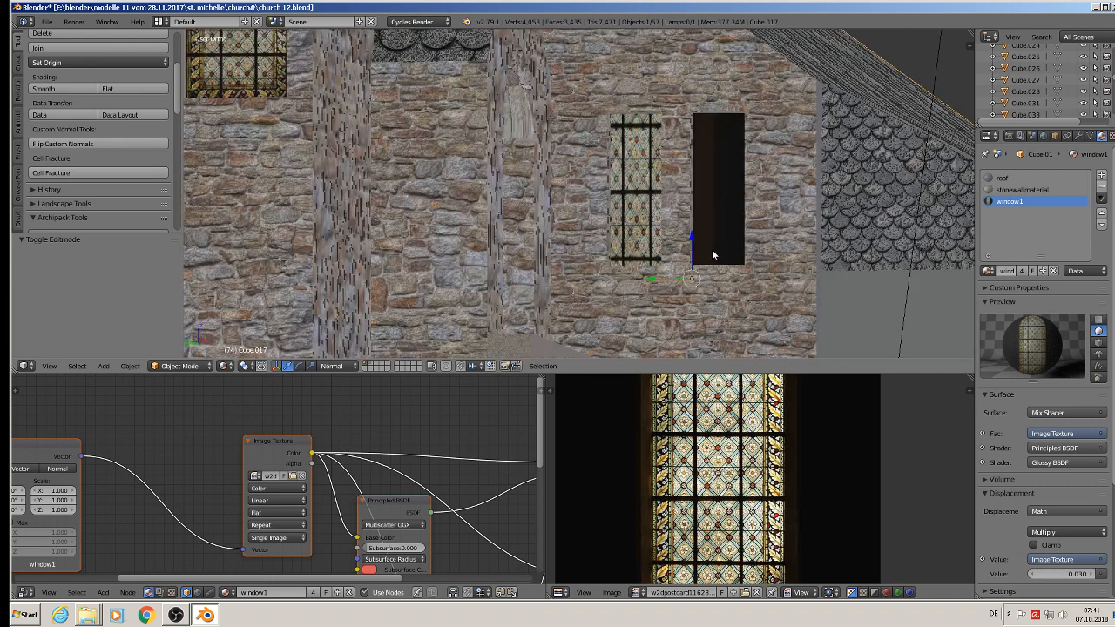
Switch to Windows Explorer and open the kirchenfenster folder under Komerzielle Texturen, Fenster.
{"action": "left_click", "coordinate": [1094, 7]}
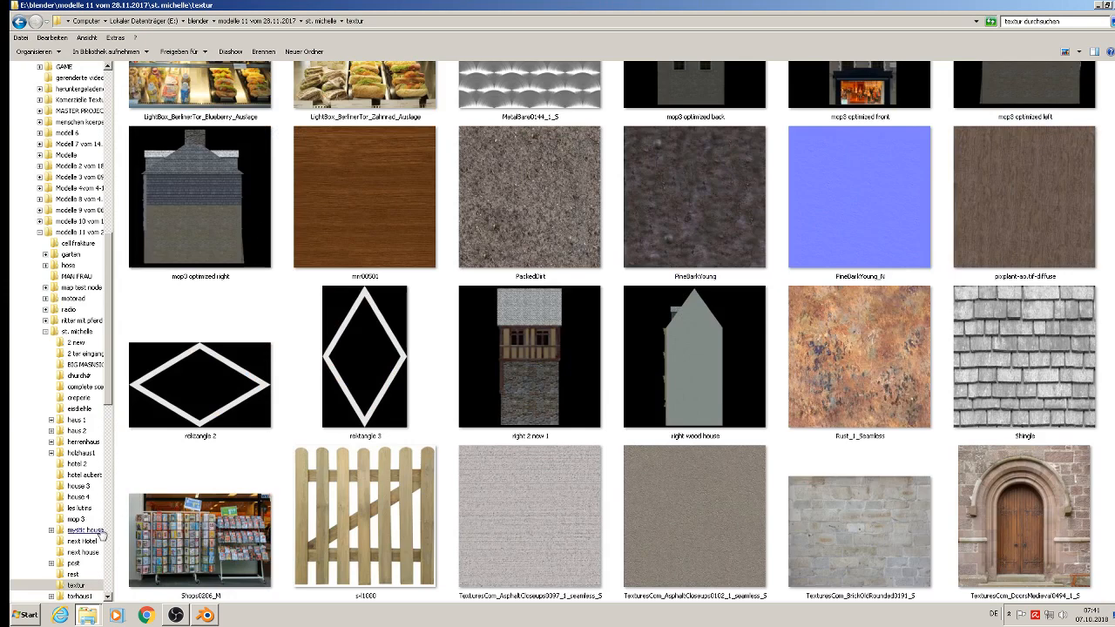
{"action": "left_click", "coordinate": [97, 612]}
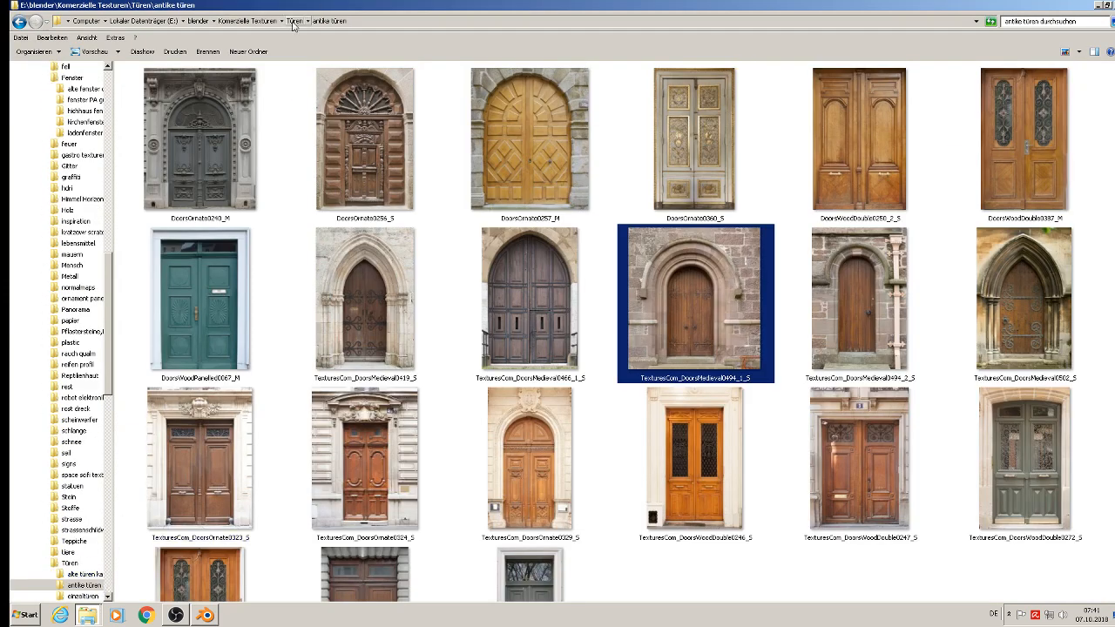
{"action": "left_click", "coordinate": [292, 21]}
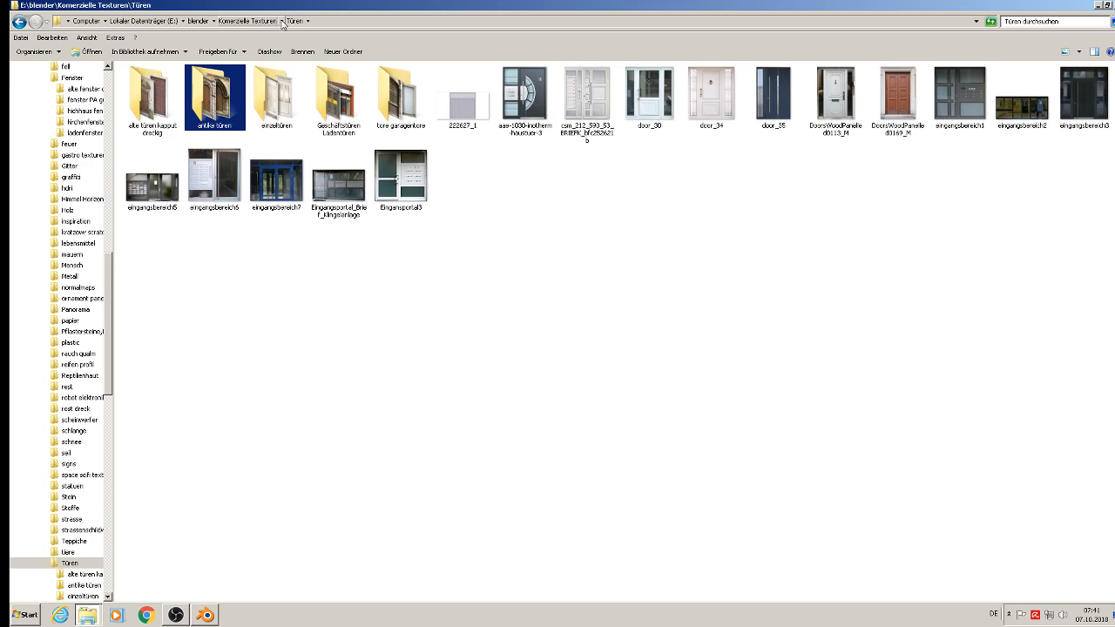
{"action": "left_click", "coordinate": [261, 21]}
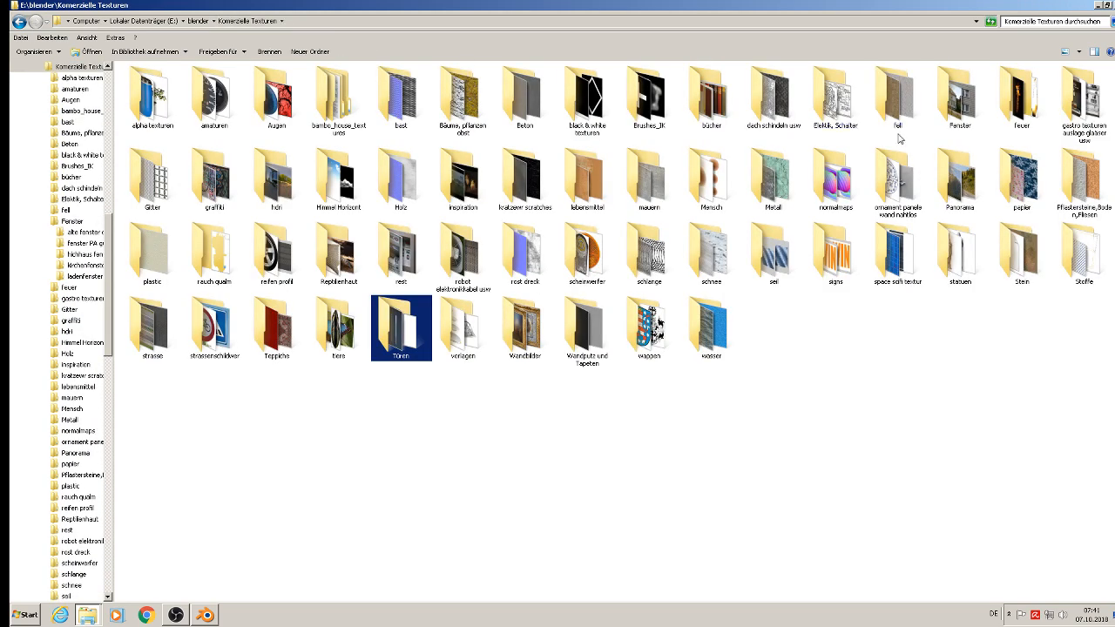
{"action": "double_click", "coordinate": [958, 131]}
{"action": "double_click", "coordinate": [706, 188]}
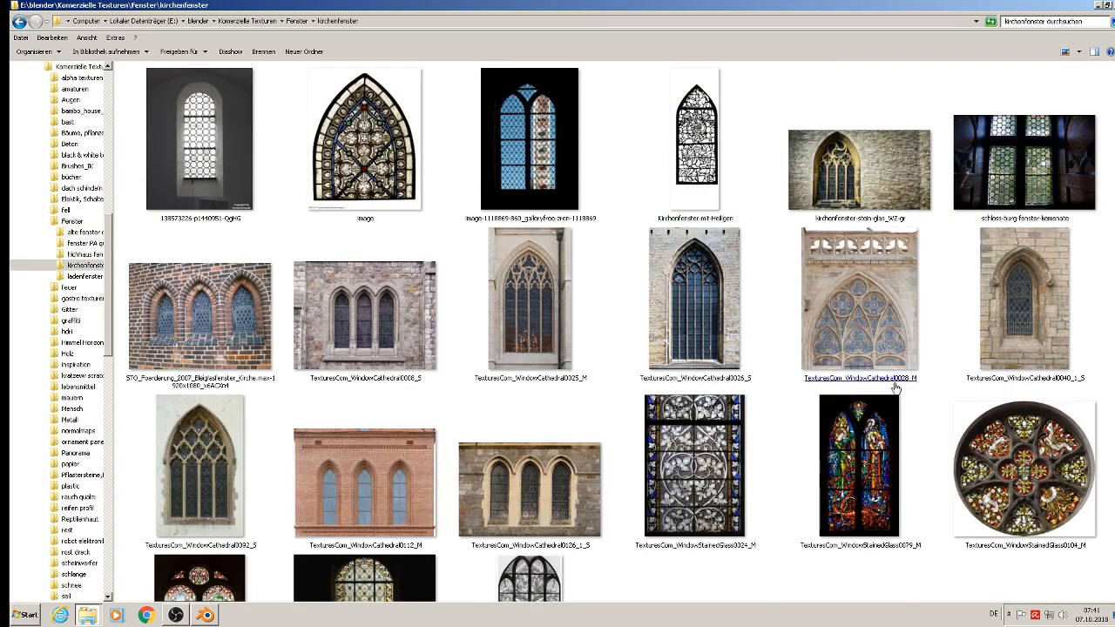
Examine the church window images, including WindowCathedral0126_1_S and WindowCathedral0040_1_S at full size, and return to Blender.
{"action": "scroll", "coordinate": [536, 577], "scroll_direction": "down", "scroll_amount": 3}
{"action": "left_click", "coordinate": [573, 593]}
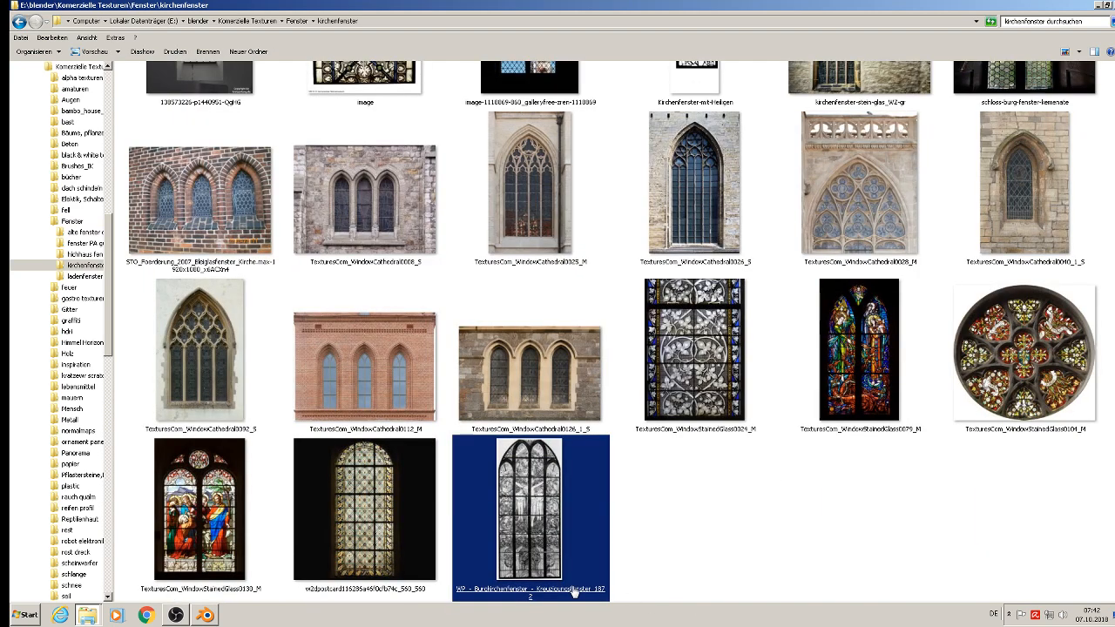
{"action": "left_click", "coordinate": [546, 394]}
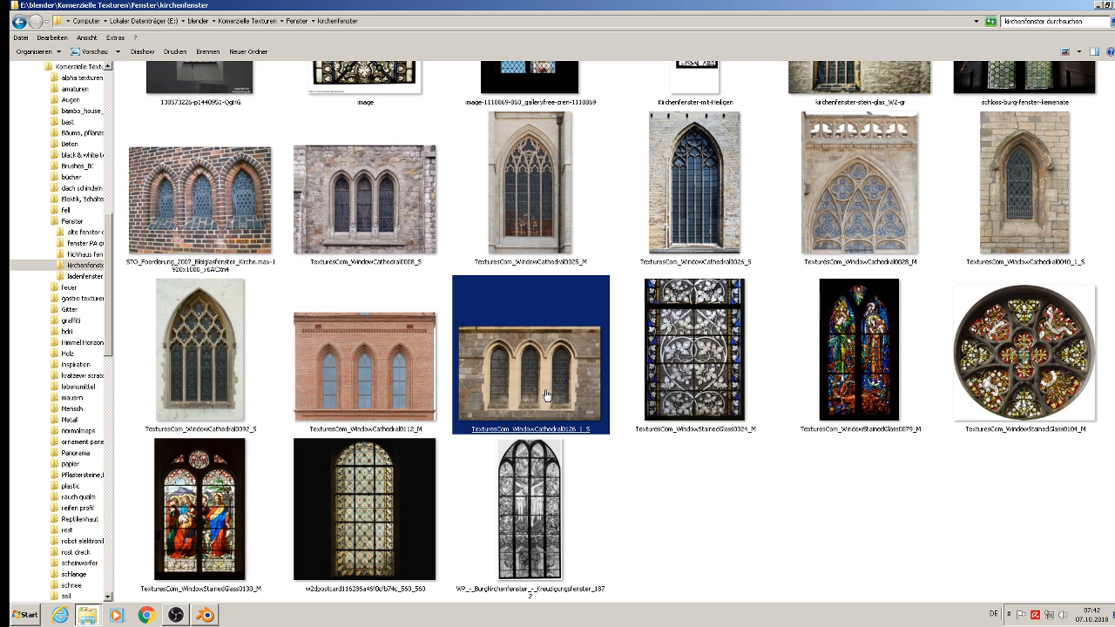
{"action": "double_click", "coordinate": [547, 395]}
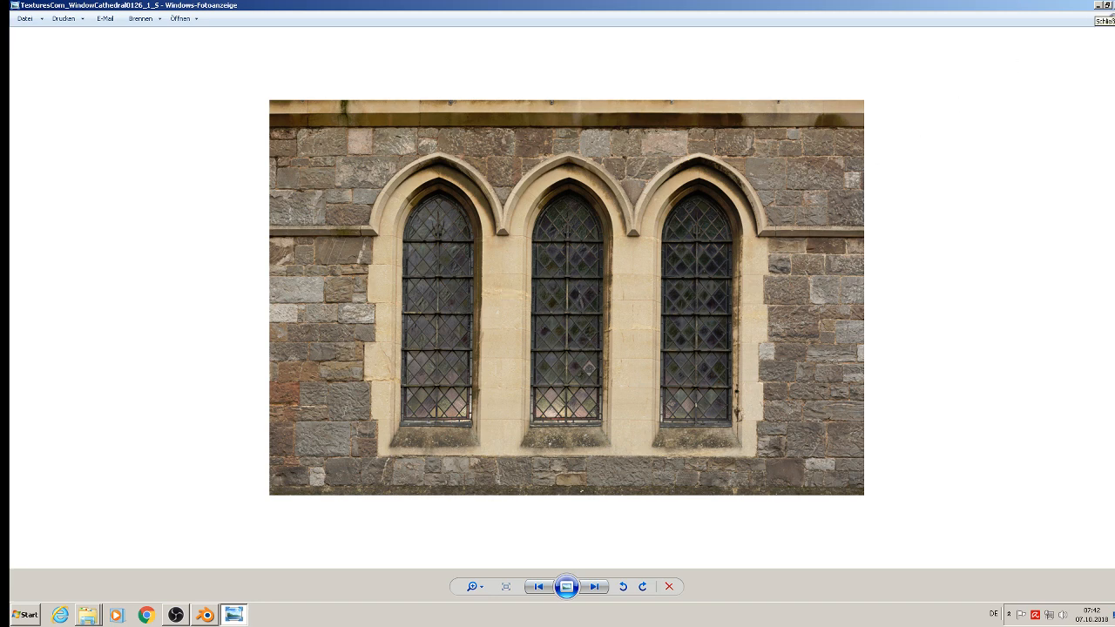
{"action": "left_click", "coordinate": [1109, 5]}
{"action": "double_click", "coordinate": [1034, 199]}
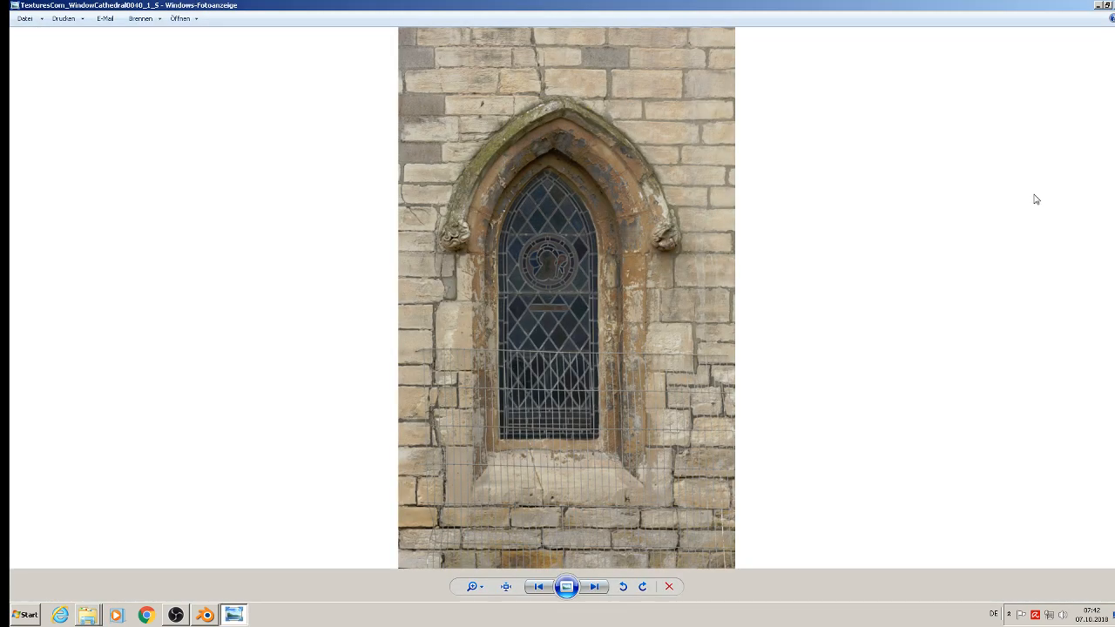
{"action": "left_click", "coordinate": [1113, 5]}
{"action": "scroll", "coordinate": [911, 301], "scroll_direction": "up", "scroll_amount": 1}
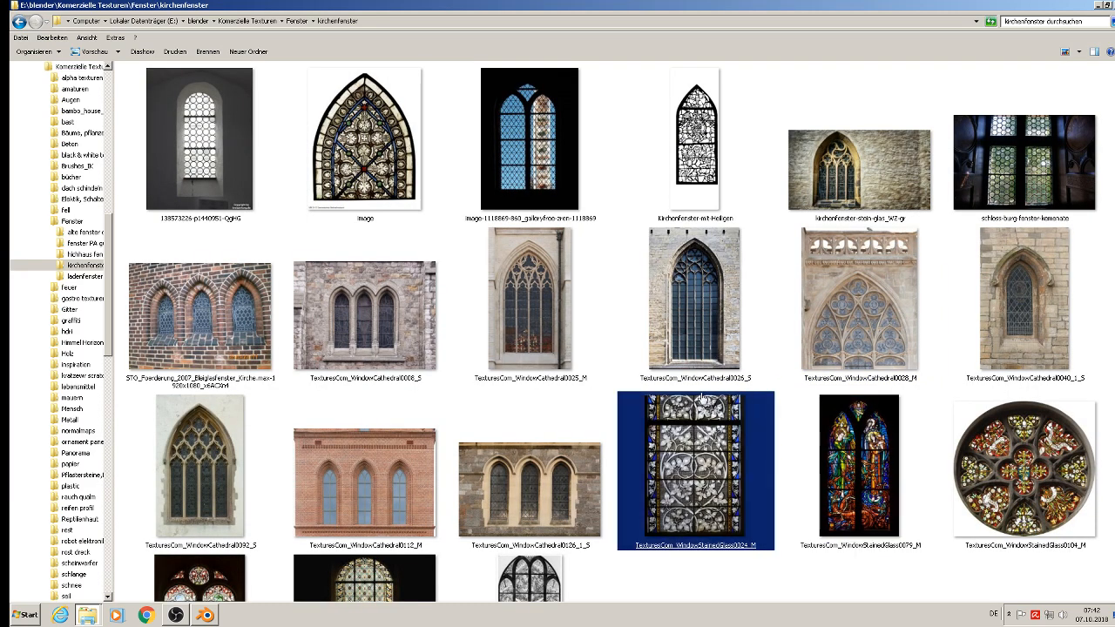
{"action": "scroll", "coordinate": [688, 397], "scroll_direction": "down", "scroll_amount": 1}
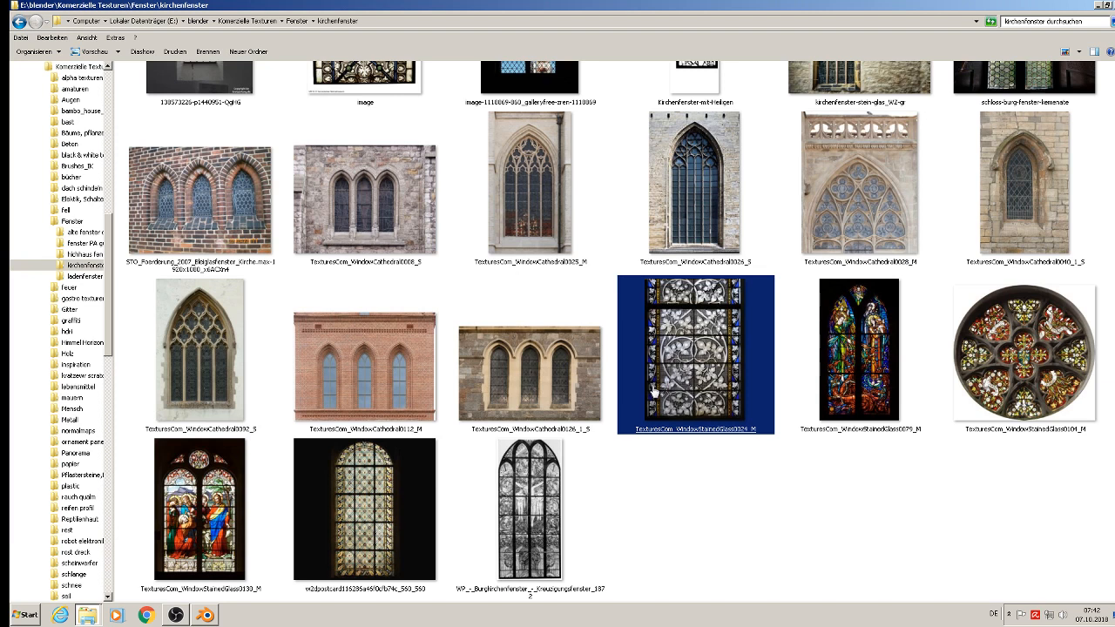
{"action": "left_click", "coordinate": [205, 615]}
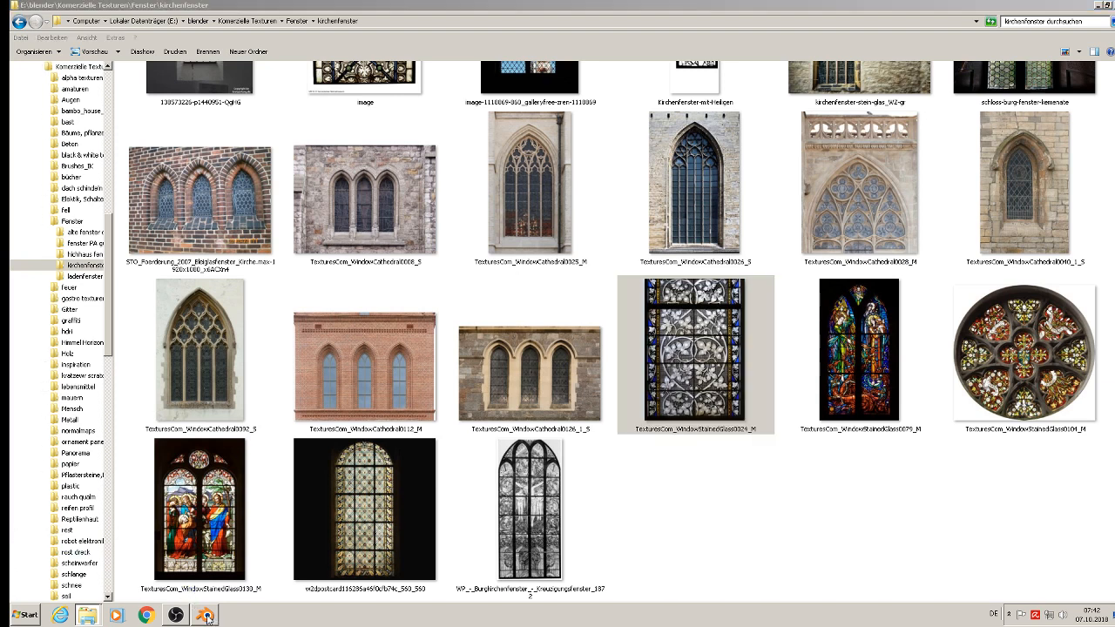
Extrude the textured narrow window's face in place and scale it inward to about 0.94 to form a border.
{"action": "scroll", "coordinate": [664, 175], "scroll_direction": "up", "scroll_amount": 3}
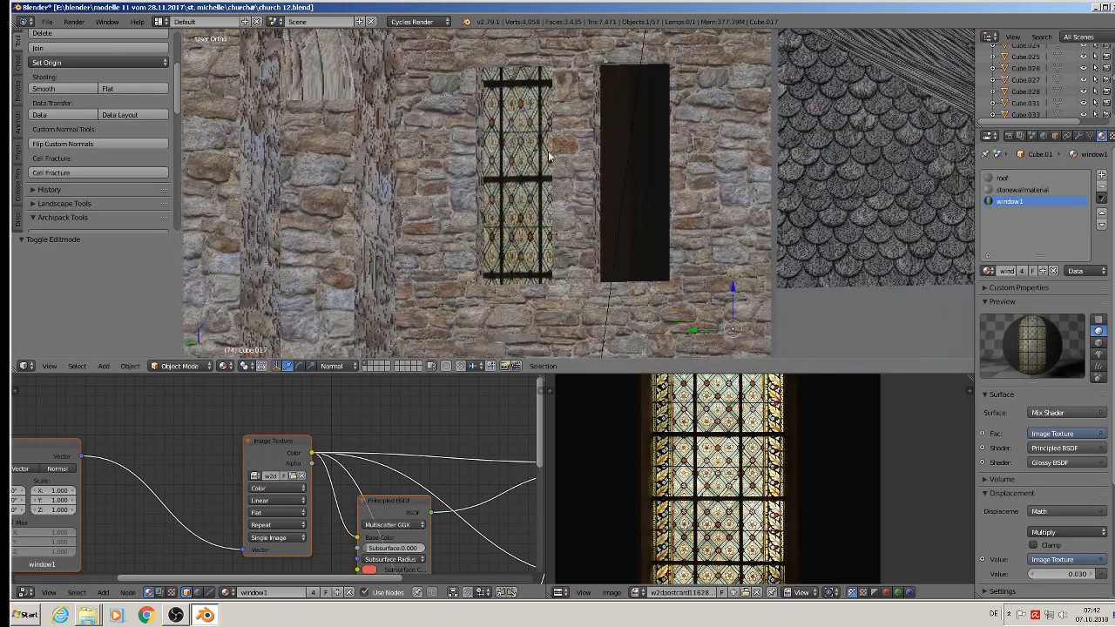
{"action": "scroll", "coordinate": [548, 157], "scroll_direction": "up", "scroll_amount": 2}
{"action": "key", "text": "Tab"}
{"action": "scroll", "coordinate": [549, 157], "scroll_direction": "up", "scroll_amount": 2}
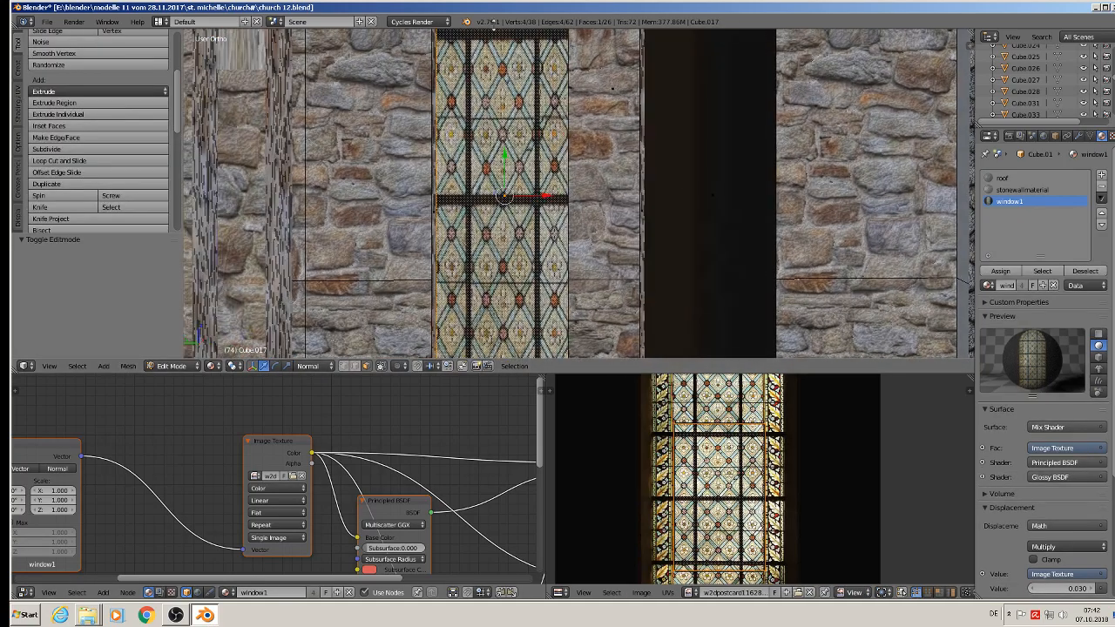
{"action": "scroll", "coordinate": [599, 201], "scroll_direction": "down", "scroll_amount": 3}
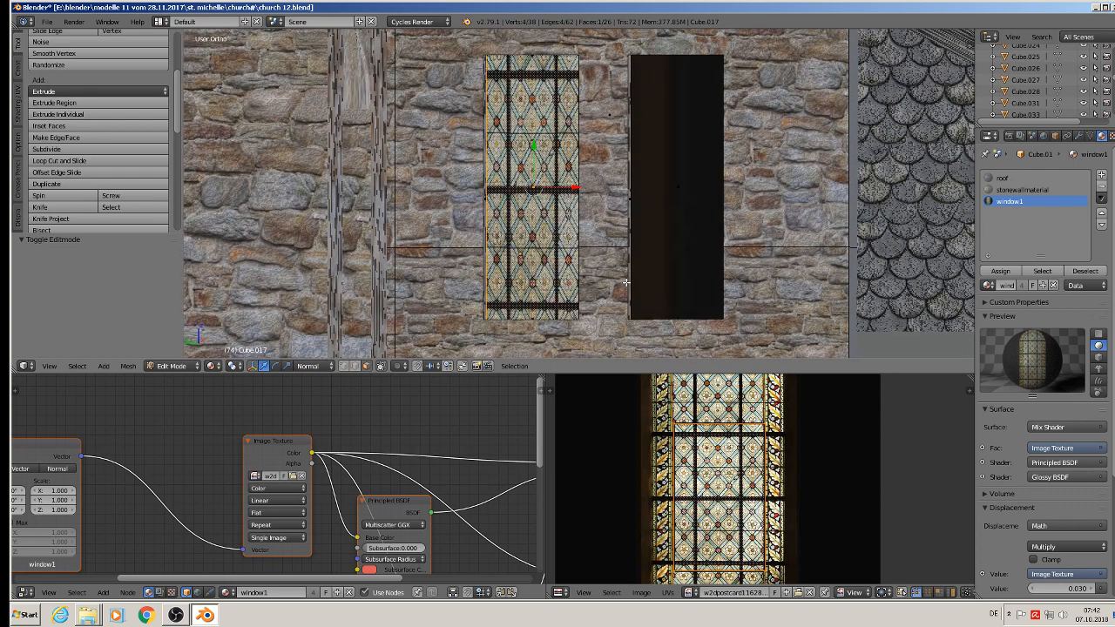
{"action": "key", "text": "e"}
{"action": "key", "text": "s"}
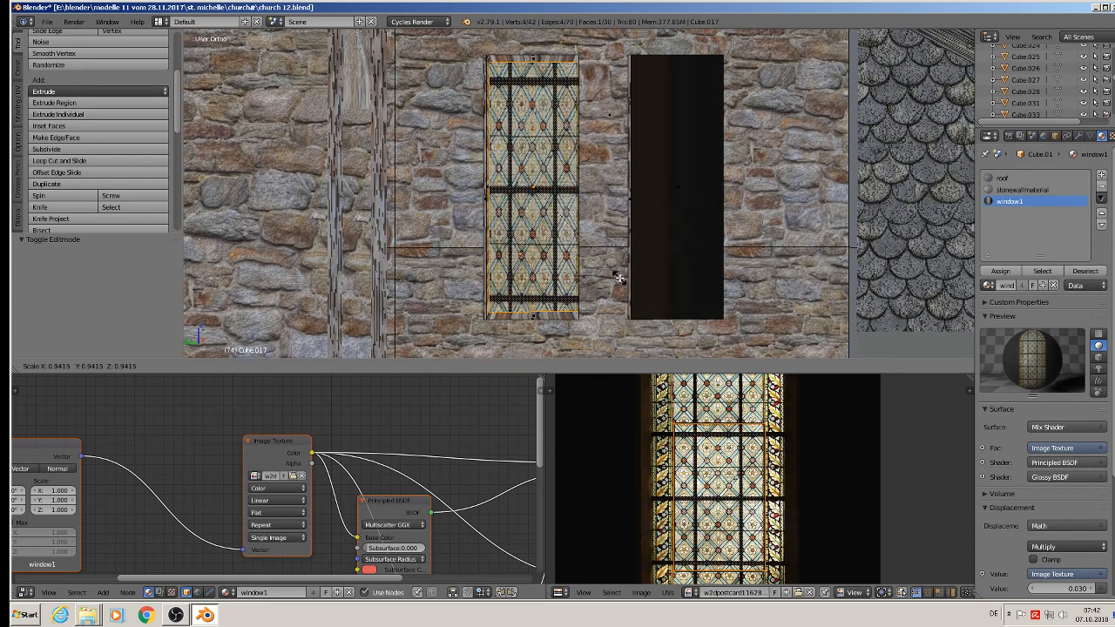
{"action": "left_click", "coordinate": [618, 277]}
{"action": "key", "text": "s"}
{"action": "key", "text": "x"}
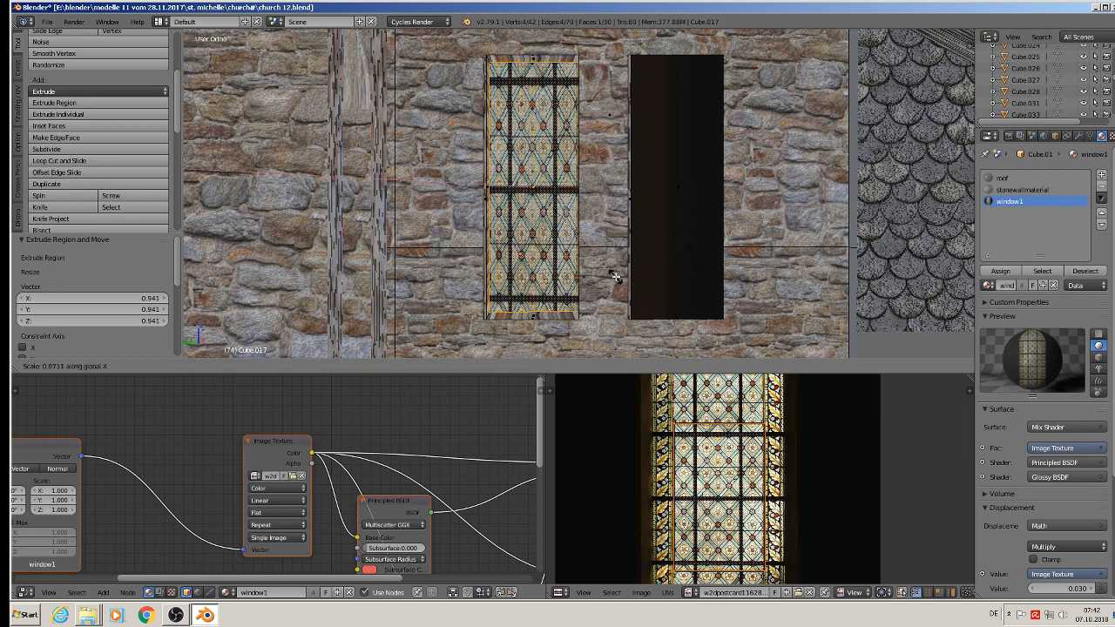
{"action": "key", "text": "Escape"}
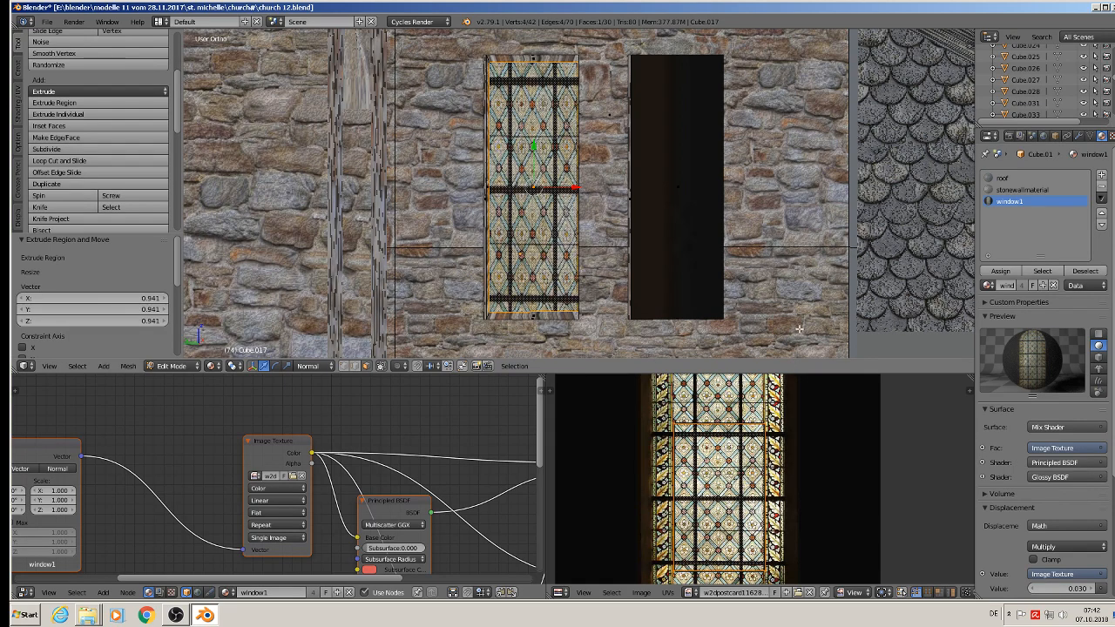
Set the transform orientation to Global and scale the inner window face along Y to about 0.88.
{"action": "middle_click_drag", "start_coordinate": [687, 232], "coordinate": [642, 242]}
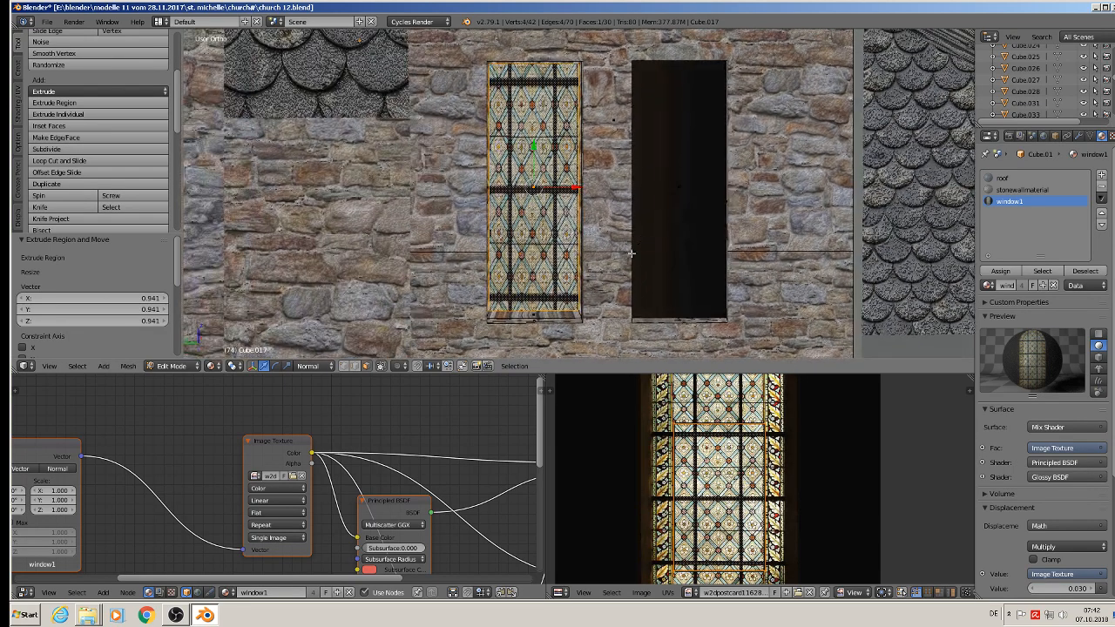
{"action": "left_click", "coordinate": [309, 366]}
{"action": "left_click", "coordinate": [327, 354]}
{"action": "key", "text": "s"}
{"action": "key", "text": "y"}
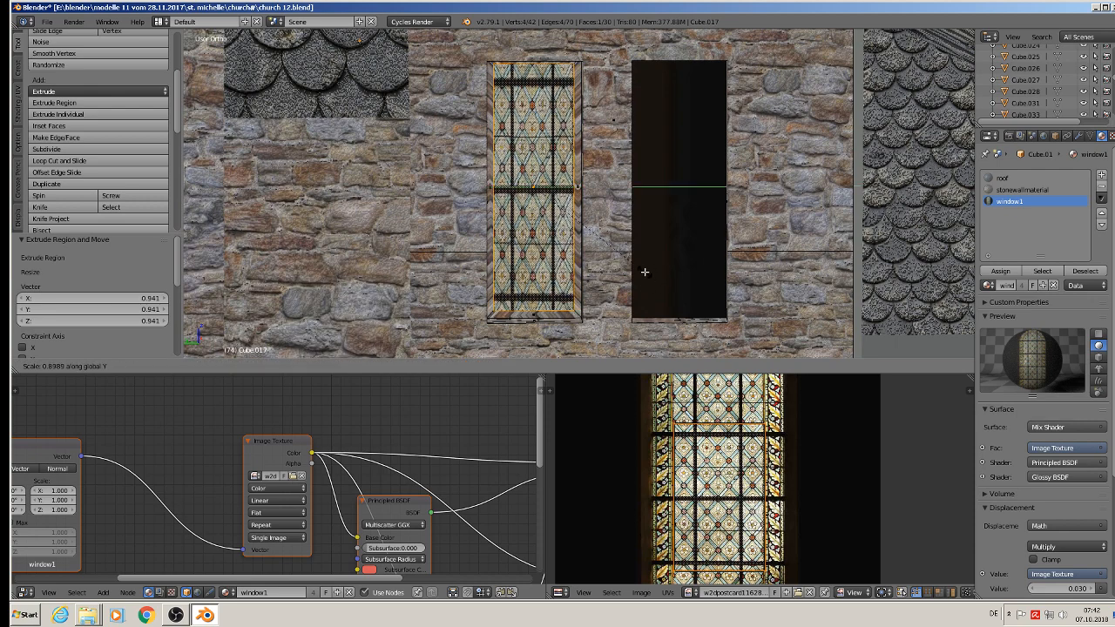
{"action": "left_click", "coordinate": [639, 265]}
{"action": "middle_click_drag", "start_coordinate": [637, 260], "coordinate": [615, 204]}
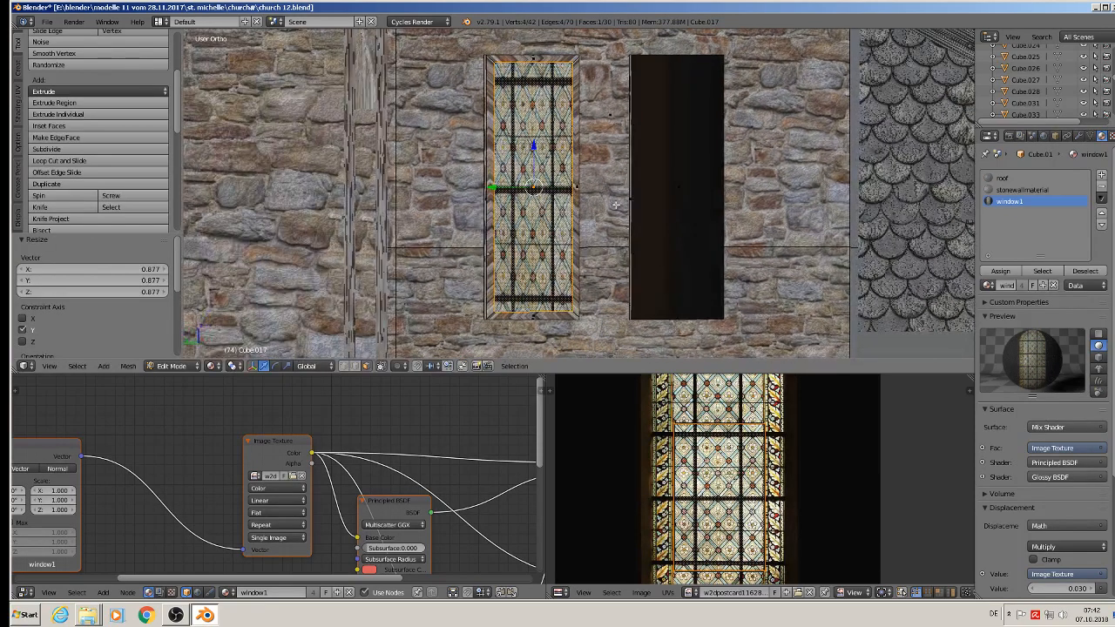
Select the ring of border faces around the window glass and add a new material named frame.
{"action": "right_click", "coordinate": [574, 59], "text": "alt"}
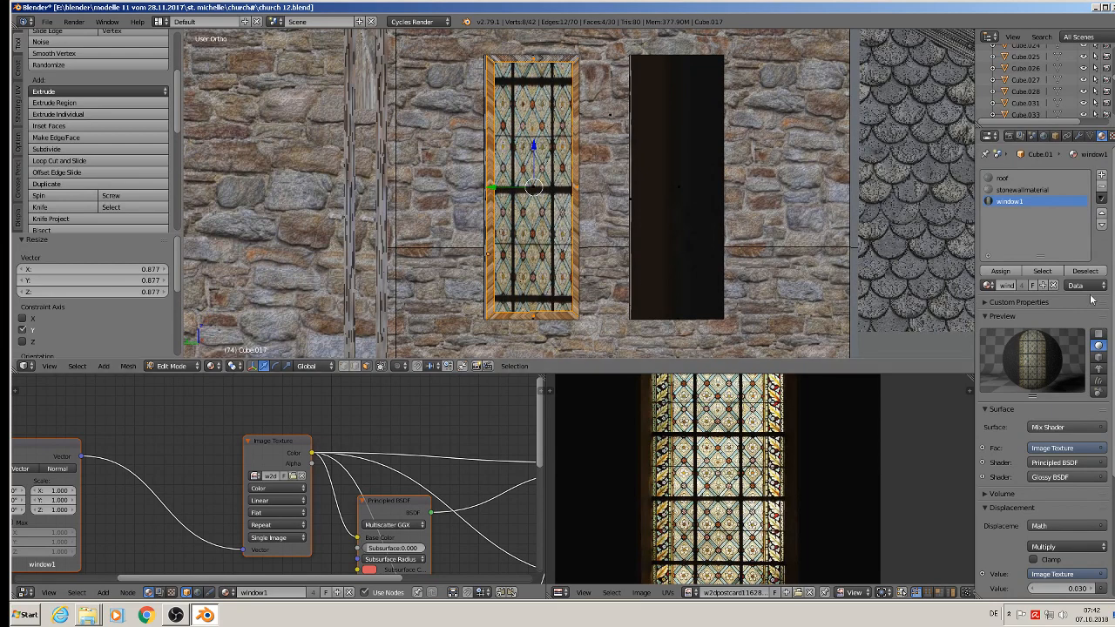
{"action": "left_click", "coordinate": [1101, 176]}
{"action": "left_click", "coordinate": [1036, 286]}
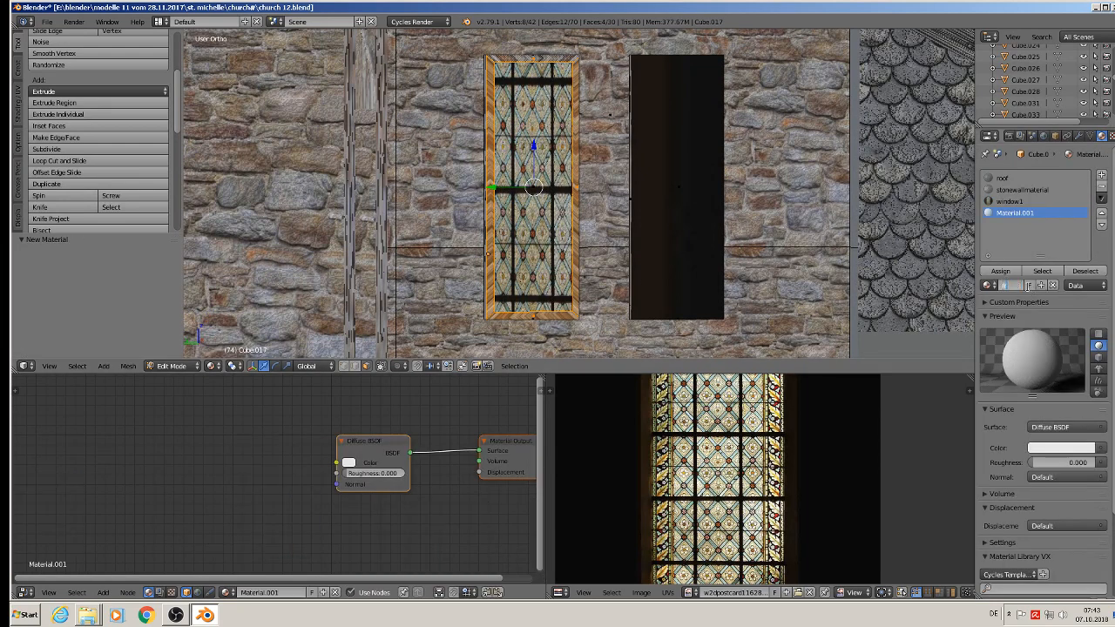
{"action": "type", "text": "e"}
{"action": "key", "text": "Return"}
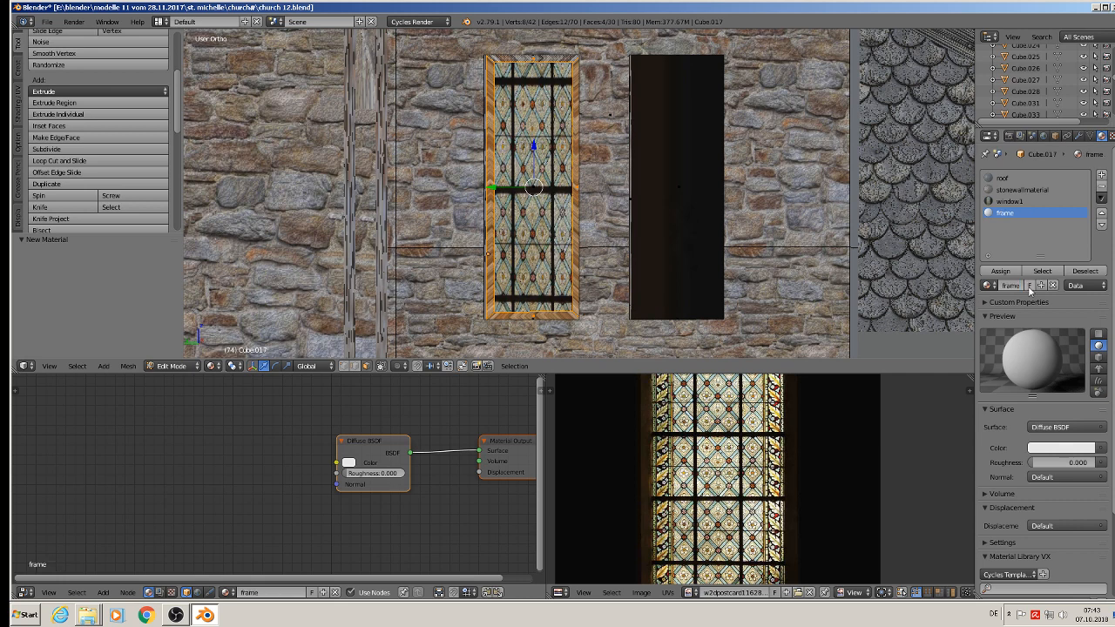
Set the frame material's diffuse colour to black, assign it to the border faces and leave Edit Mode.
{"action": "left_click", "coordinate": [1071, 448]}
{"action": "left_click_drag", "start_coordinate": [1085, 288], "coordinate": [1088, 372]}
{"action": "left_click", "coordinate": [998, 270]}
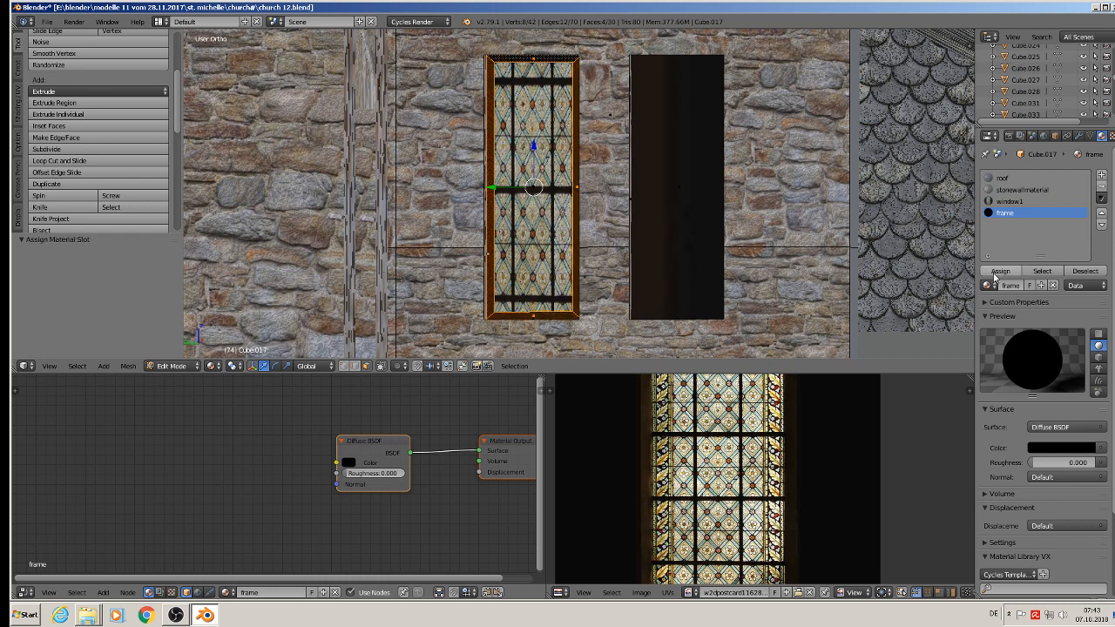
{"action": "key", "text": "Tab"}
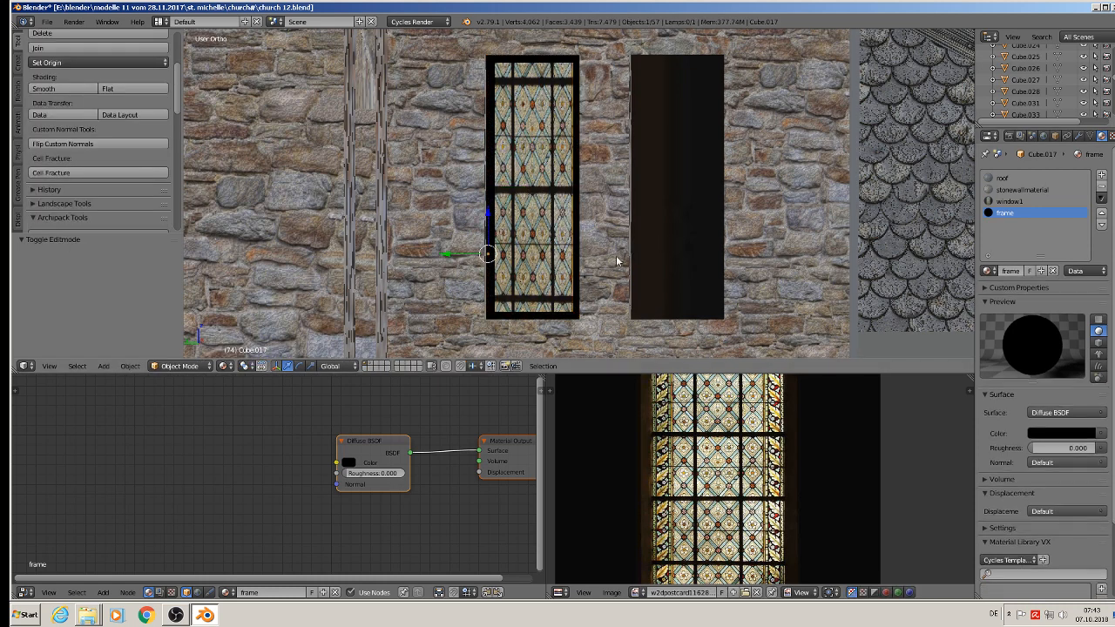
Stretch the framed narrow window glass's UV face along Y to about 1.65 and shift it to align with the window image, then leave Edit Mode.
{"action": "key", "text": "Tab"}
{"action": "right_click", "coordinate": [535, 186]}
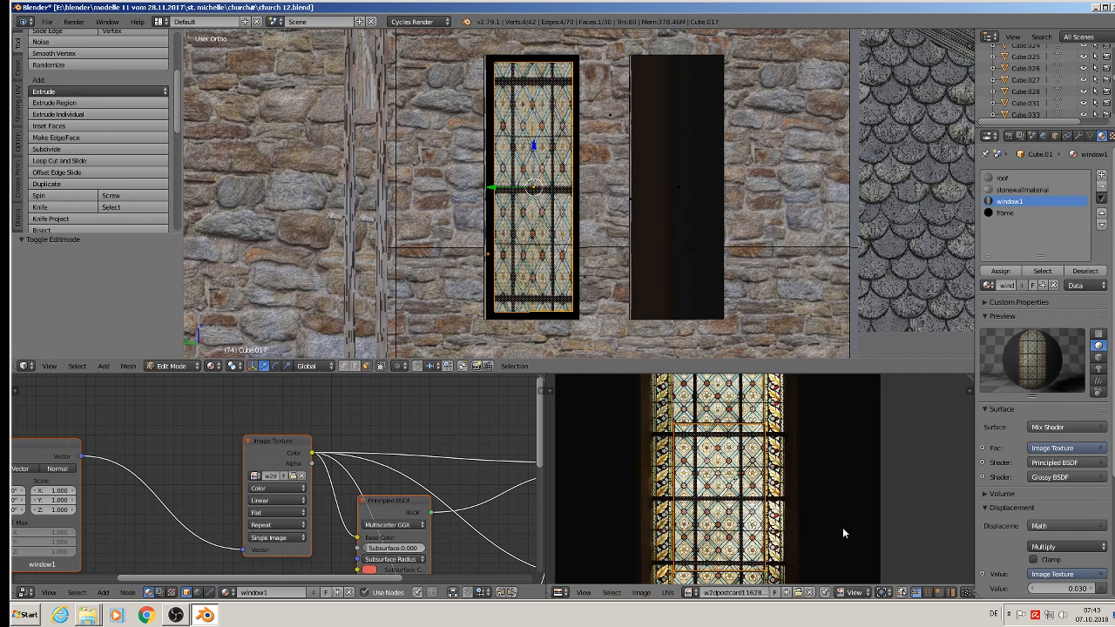
{"action": "key", "text": "s"}
{"action": "key", "text": "y"}
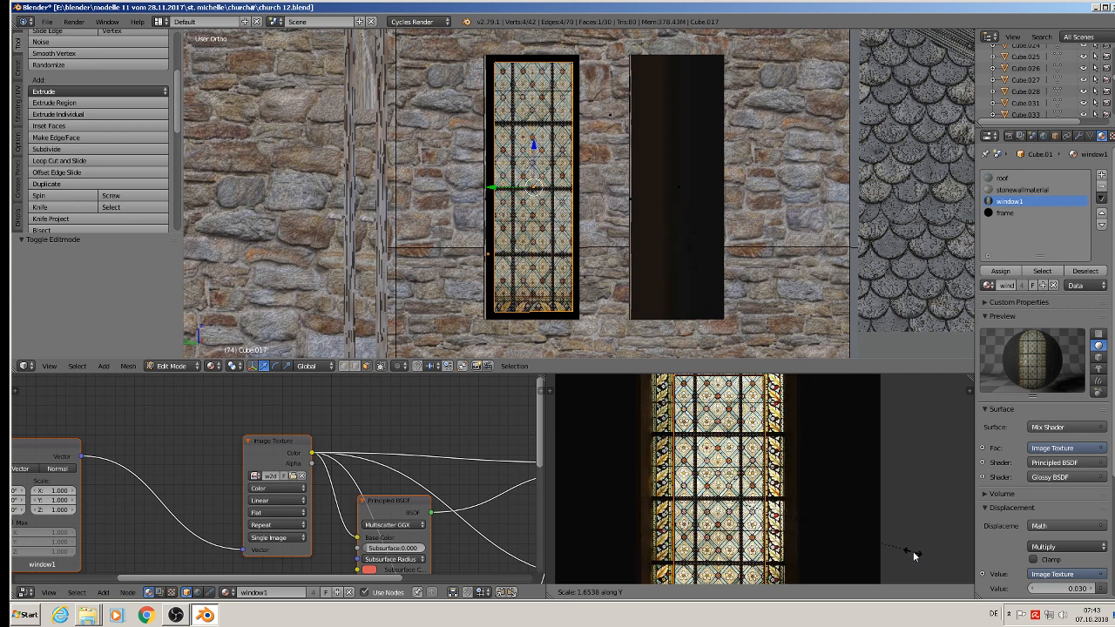
{"action": "left_click", "coordinate": [913, 551]}
{"action": "scroll", "coordinate": [890, 544], "scroll_direction": "down", "scroll_amount": 2}
{"action": "middle_click_drag", "start_coordinate": [890, 540], "coordinate": [882, 523]}
{"action": "key", "text": "g"}
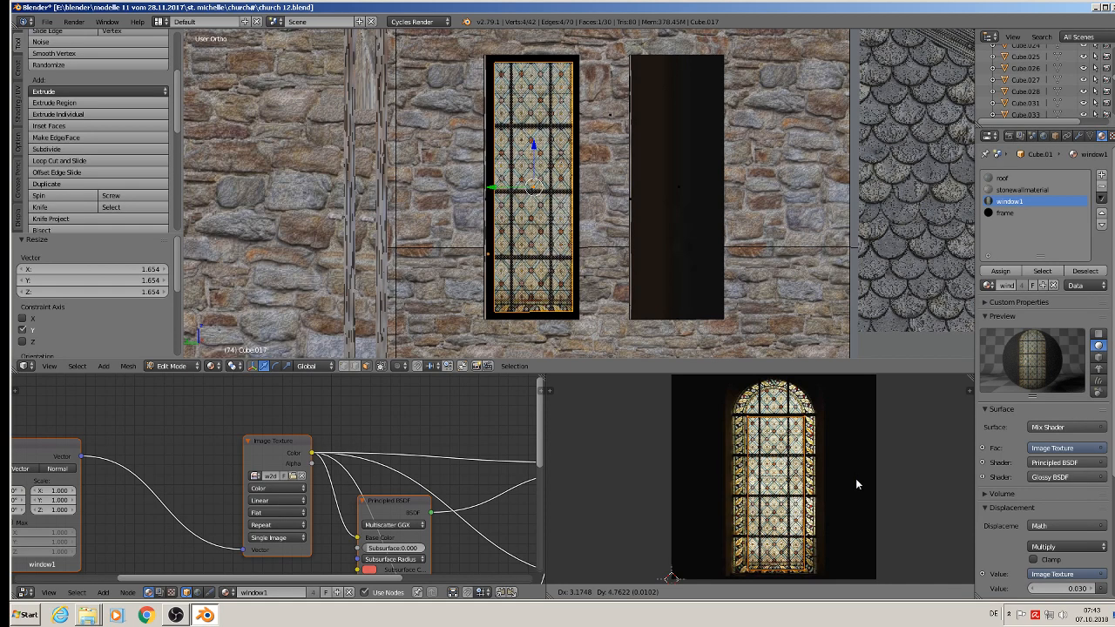
{"action": "left_click", "coordinate": [856, 478]}
{"action": "key", "text": "Tab"}
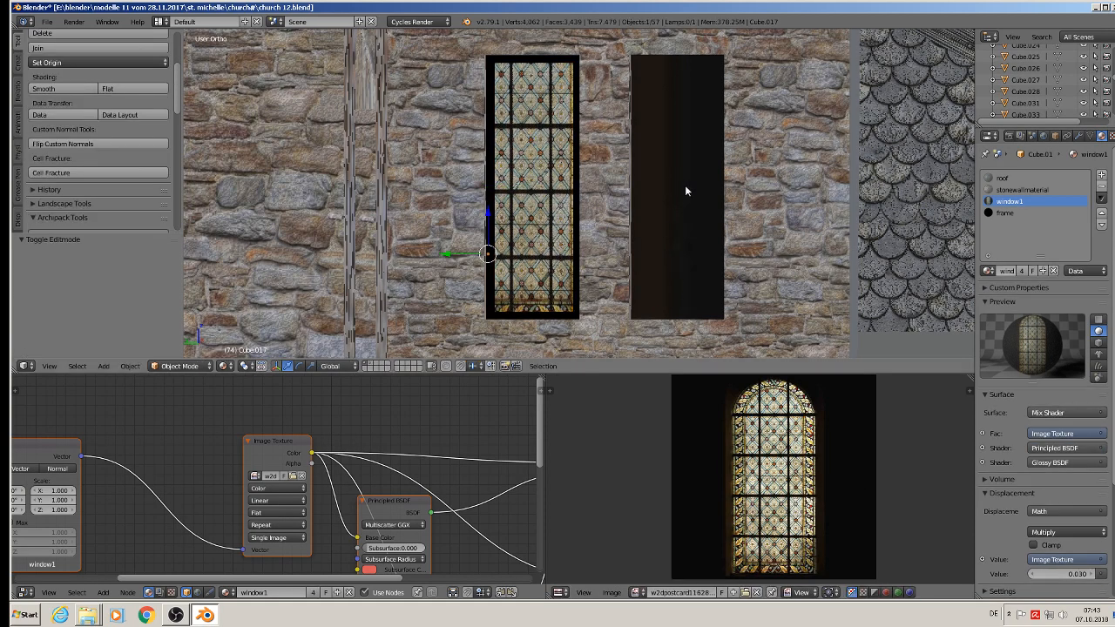
Extrude the second narrow window's face in place, scaling it inward to about 0.93 and along global Y to about 0.89.
{"action": "key", "text": "Tab"}
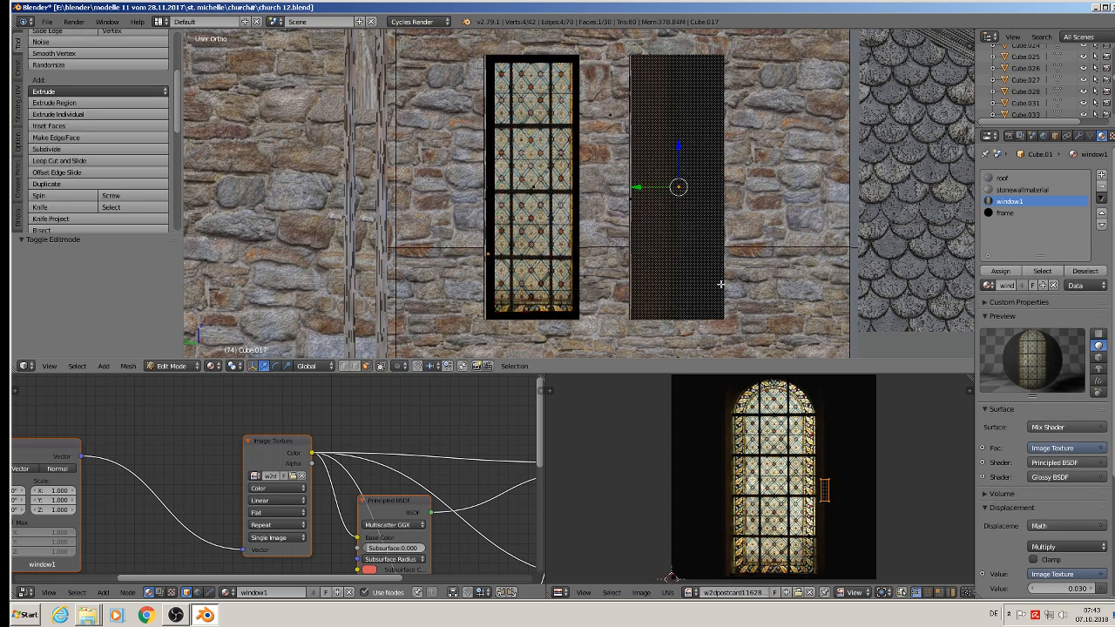
{"action": "key", "text": "s"}
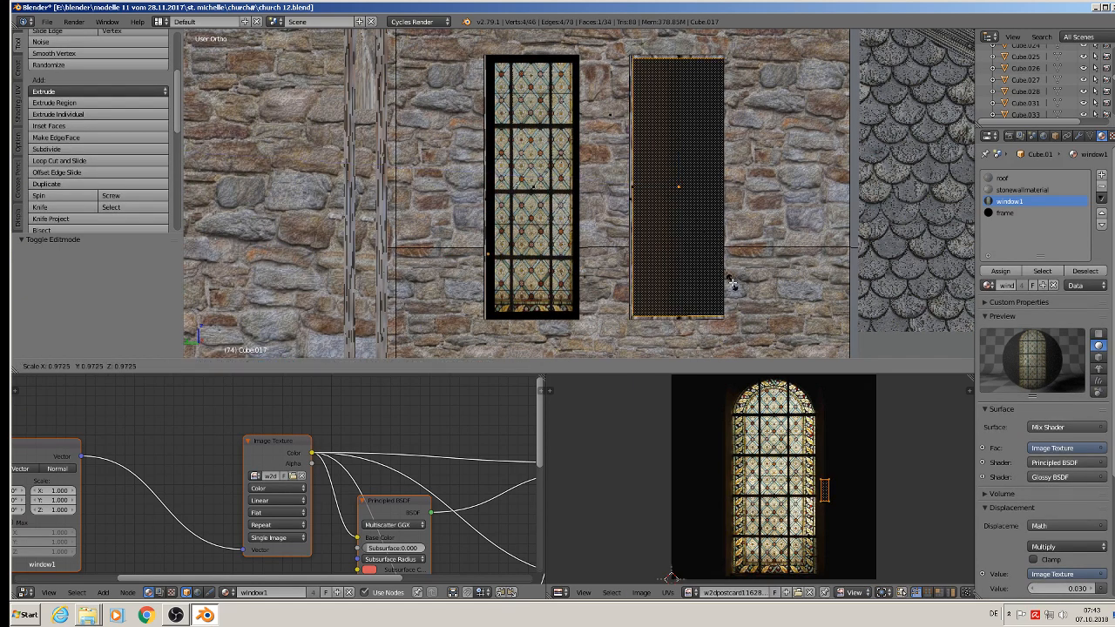
{"action": "left_click", "coordinate": [730, 279]}
{"action": "key", "text": "s"}
{"action": "key", "text": "y"}
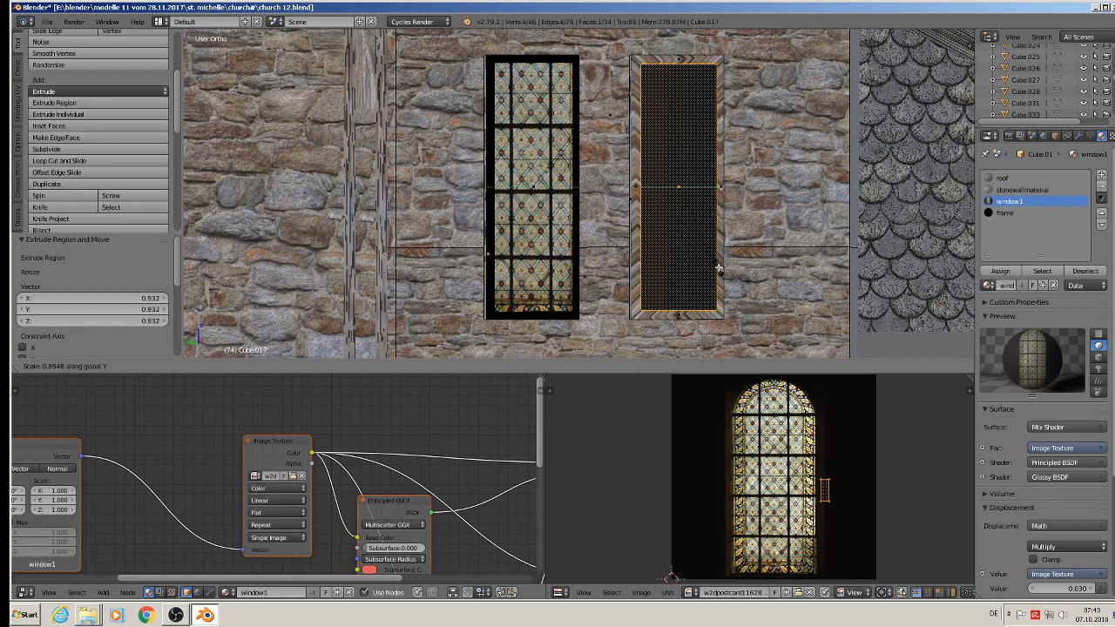
{"action": "left_click", "coordinate": [721, 271]}
Select the ring of border faces around the second narrow window and assign the frame material to it.
{"action": "middle_click_drag", "start_coordinate": [723, 268], "coordinate": [732, 112]}
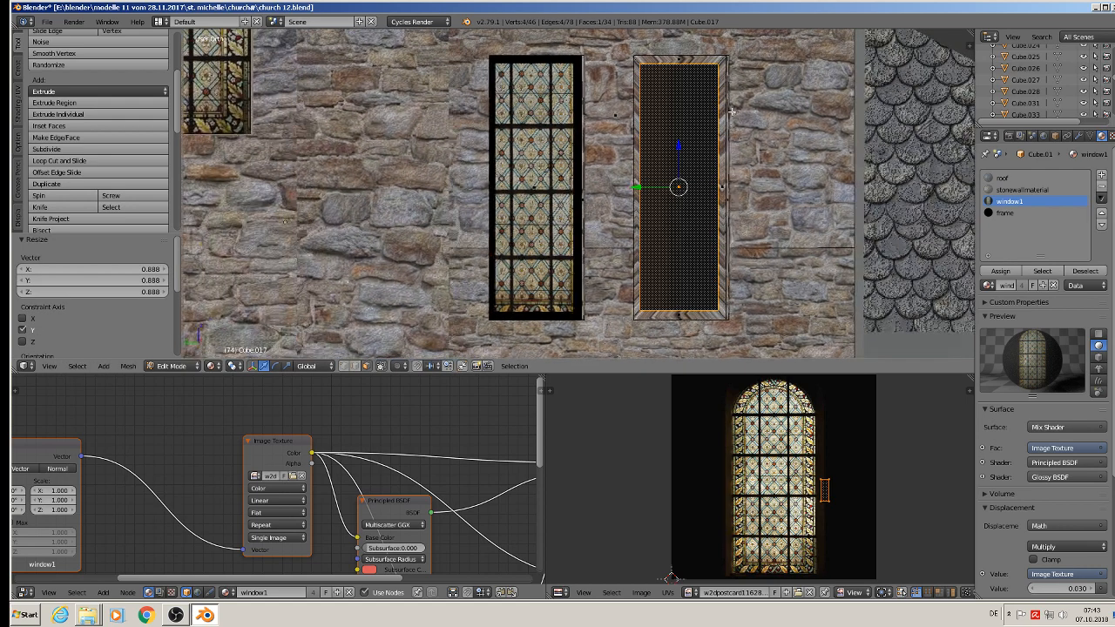
{"action": "right_click", "coordinate": [726, 59], "text": "alt"}
{"action": "left_click", "coordinate": [1006, 213]}
{"action": "left_click", "coordinate": [1007, 273]}
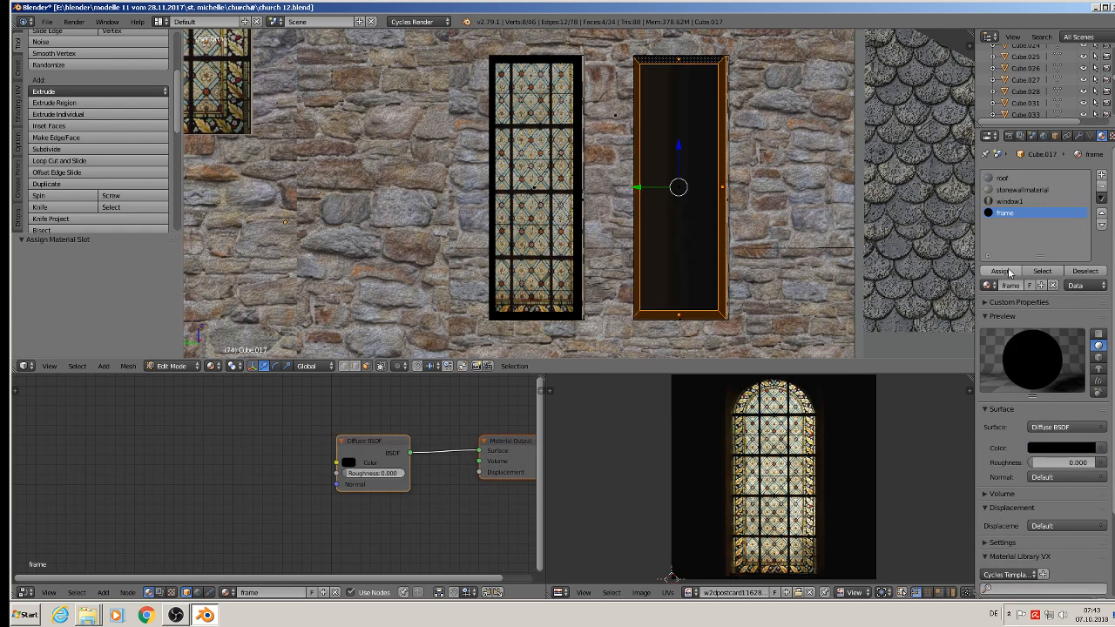
{"action": "middle_click_drag", "start_coordinate": [678, 245], "coordinate": [701, 237]}
Assign window1 to the second window's inner face, enlarge its UVs by about 4.75 and move them onto the window image.
{"action": "right_click", "coordinate": [688, 193]}
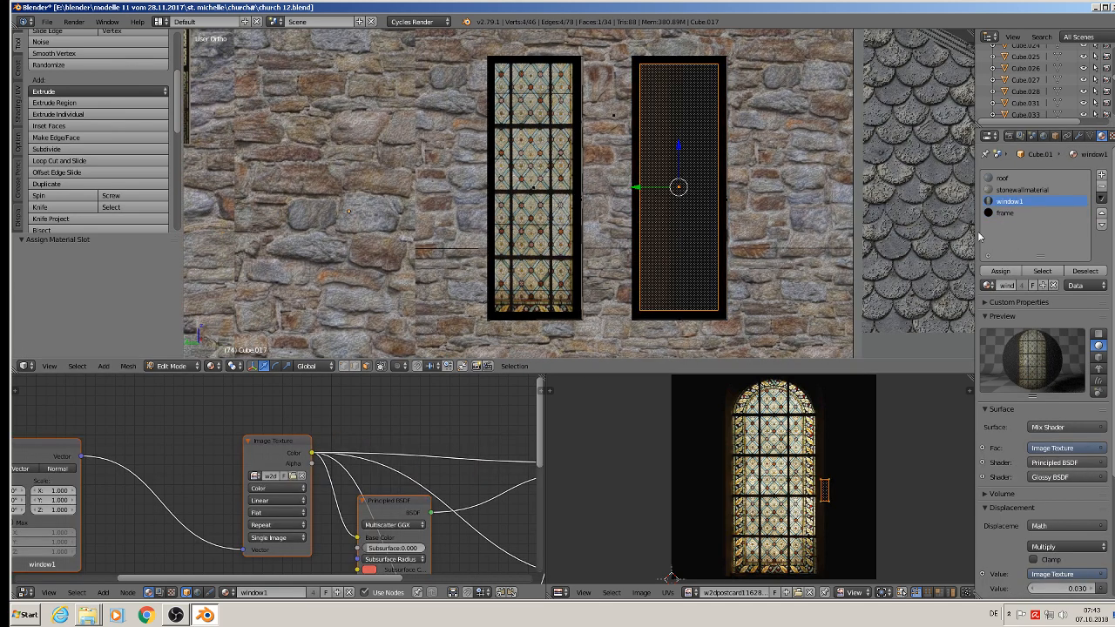
{"action": "left_click", "coordinate": [1001, 271]}
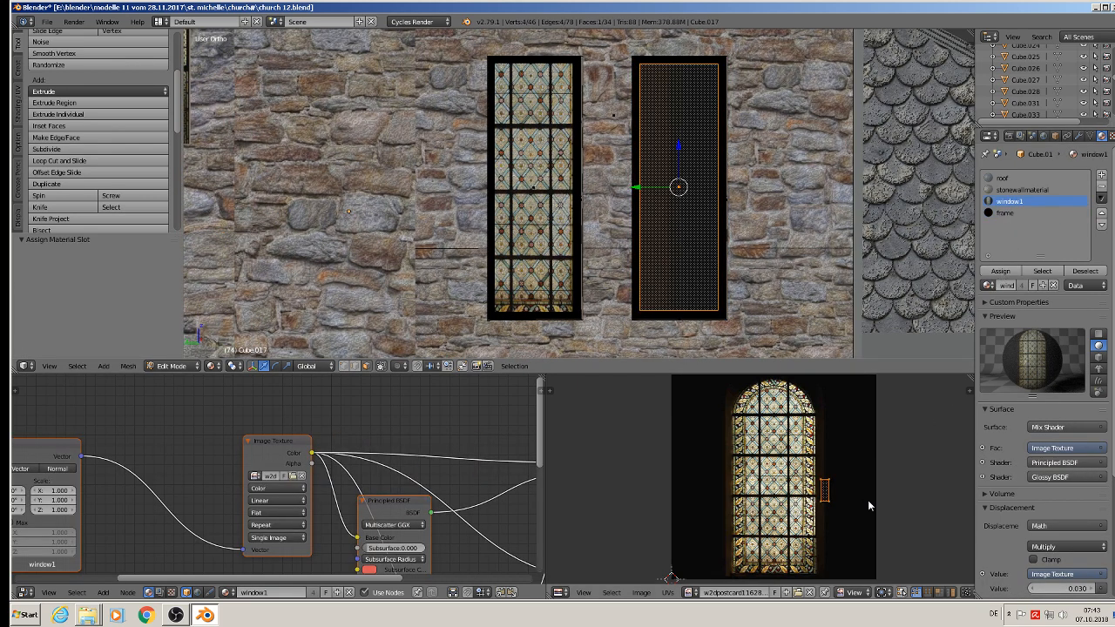
{"action": "key", "text": "s"}
{"action": "left_click", "coordinate": [601, 409]}
{"action": "key", "text": "g"}
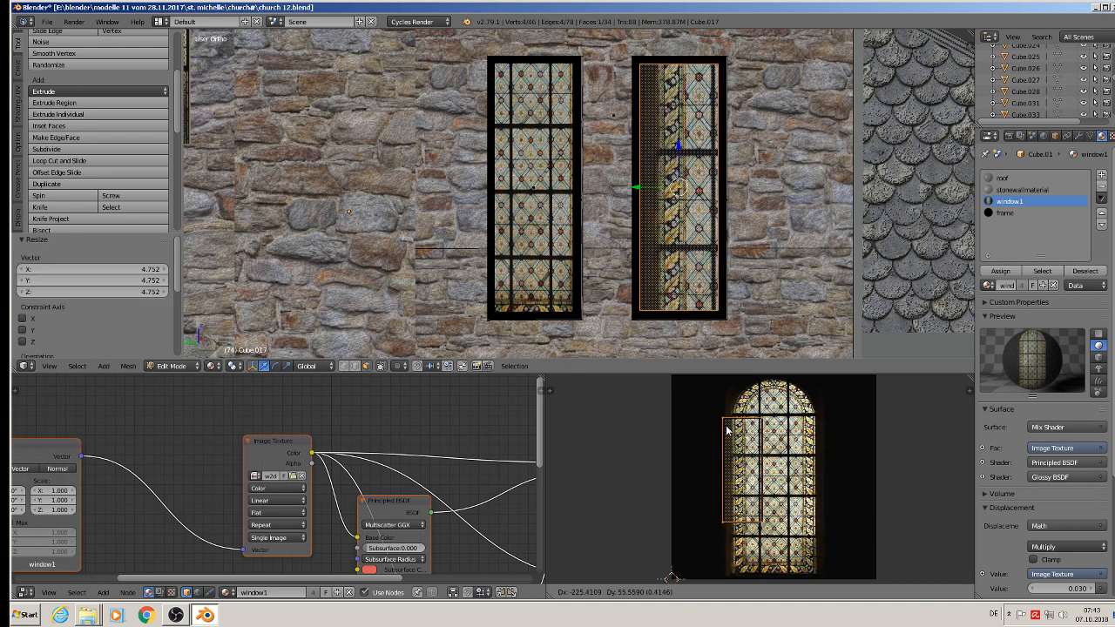
{"action": "left_click", "coordinate": [896, 455]}
Scale the second window's UV face by about 1.39, shift it slightly down the glass pattern and leave Edit Mode.
{"action": "key", "text": "s"}
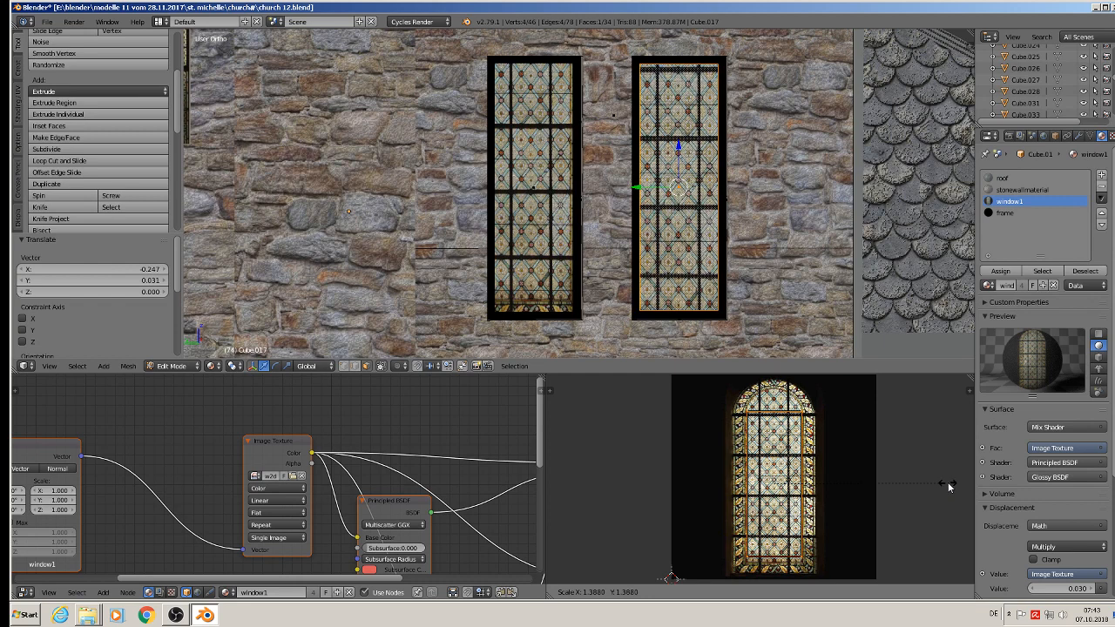
{"action": "left_click", "coordinate": [949, 485]}
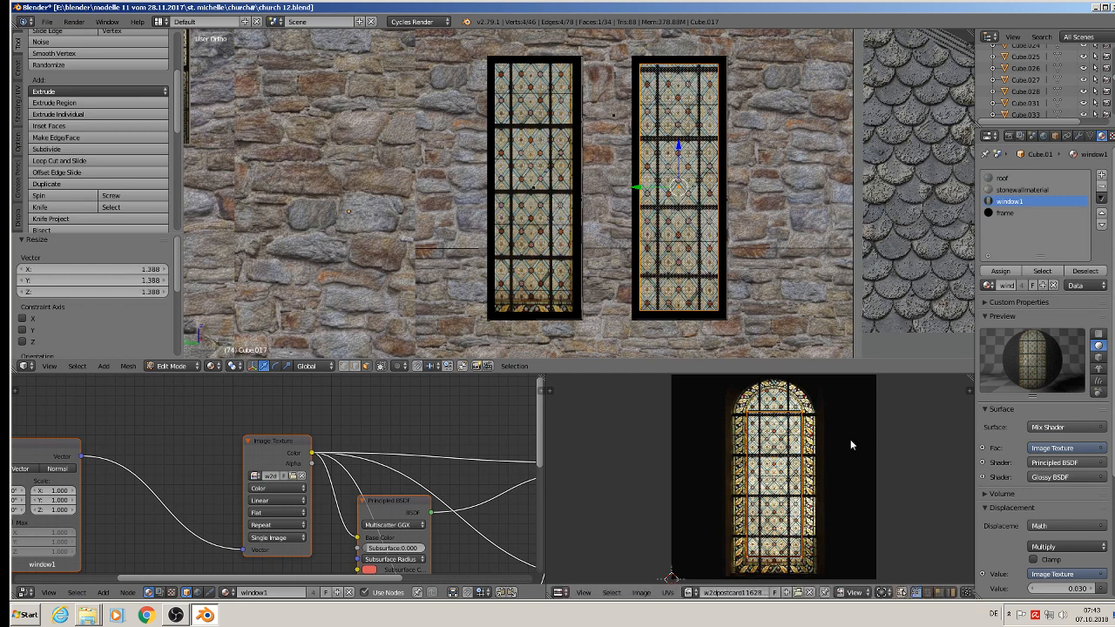
{"action": "key", "text": "g"}
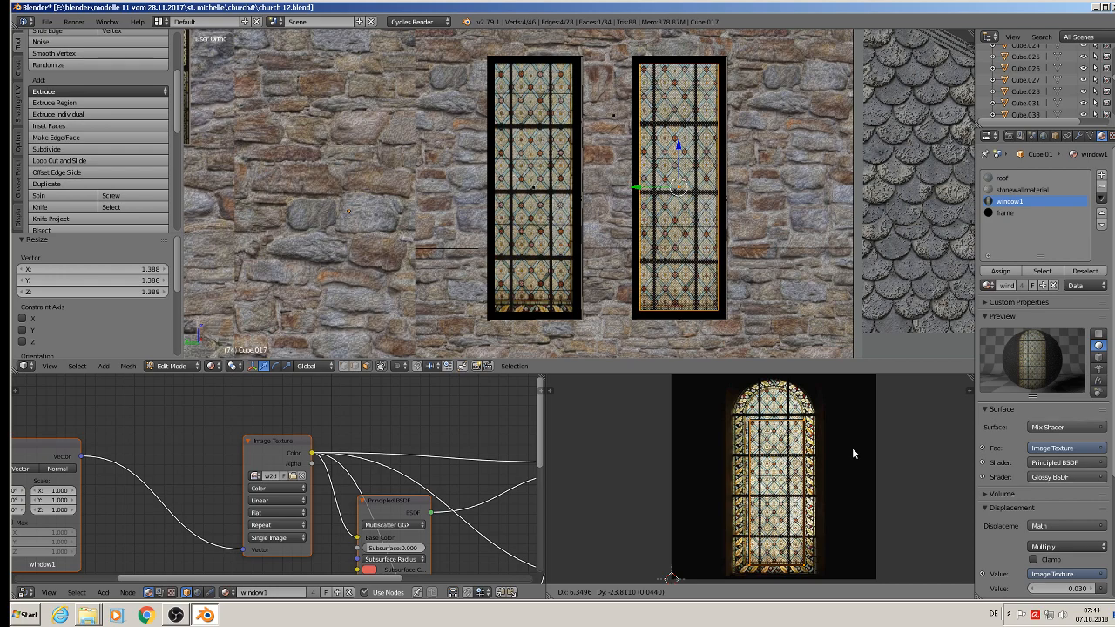
{"action": "left_click", "coordinate": [852, 449]}
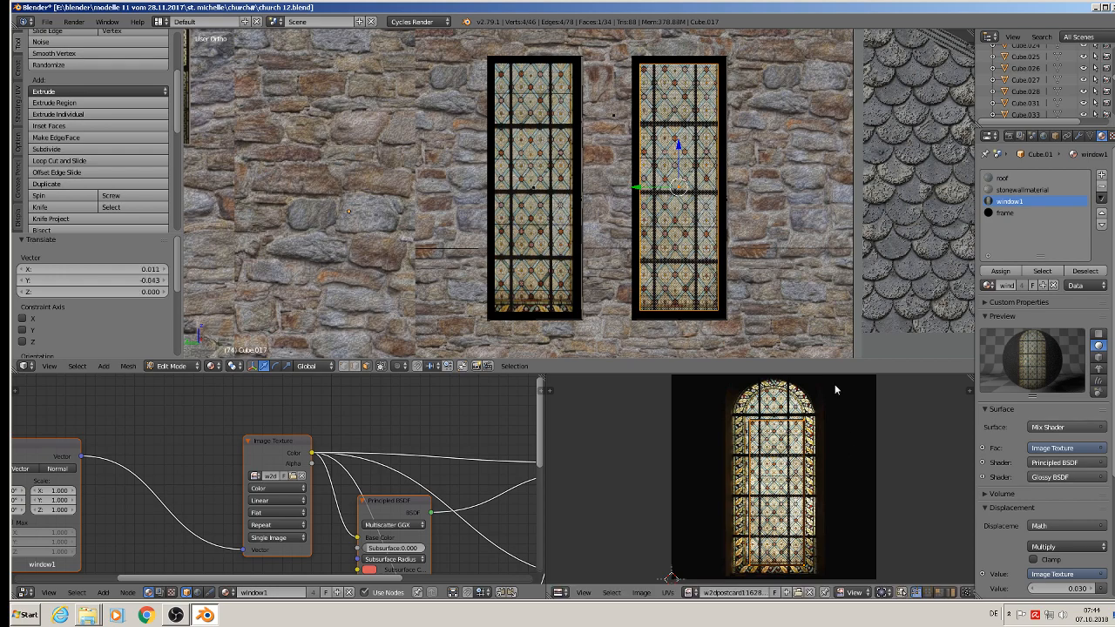
{"action": "key", "text": "Tab"}
Select the small untextured annex below the tiled roof beside the narrow windows and enter Edit Mode on it.
{"action": "scroll", "coordinate": [789, 225], "scroll_direction": "down", "scroll_amount": 3}
{"action": "key", "text": "a"}
{"action": "mouse_move", "coordinate": [789, 223]}
{"action": "middle_mouse_down"}
{"action": "mouse_move", "coordinate": [736, 266]}
{"action": "mouse_move", "coordinate": [675, 172]}
{"action": "mouse_move", "coordinate": [679, 207]}
{"action": "mouse_move", "coordinate": [800, 242]}
{"action": "middle_mouse_up"}
{"action": "right_click", "coordinate": [800, 242]}
{"action": "key", "text": "Tab"}
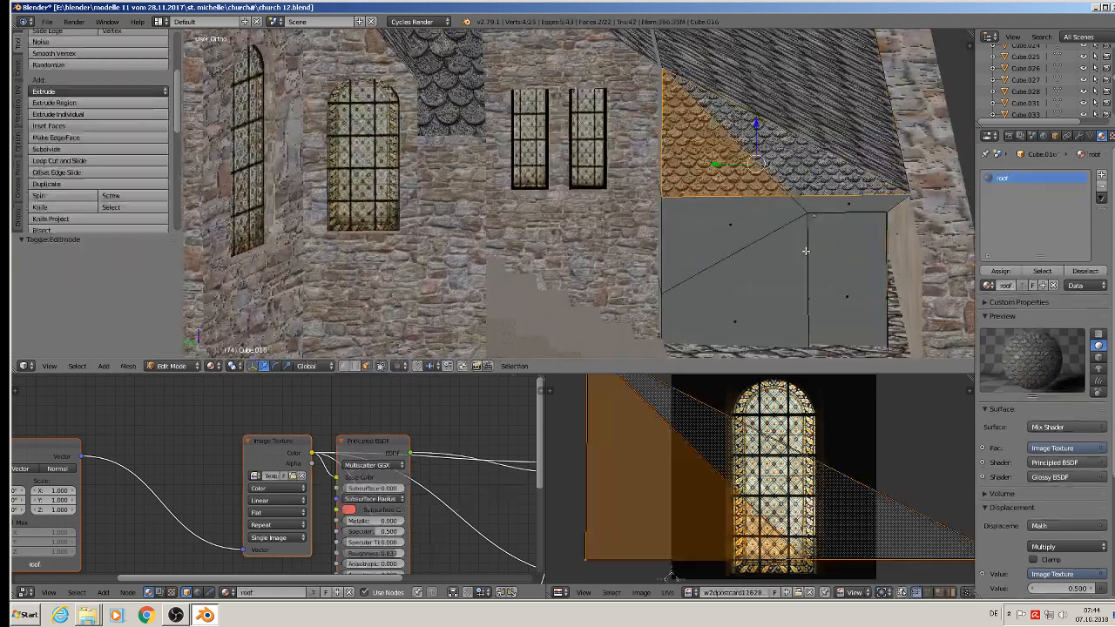
{"action": "scroll", "coordinate": [801, 261], "scroll_direction": "up", "scroll_amount": 4}
{"action": "middle_click_drag", "start_coordinate": [862, 280], "coordinate": [823, 195], "text": "shift"}
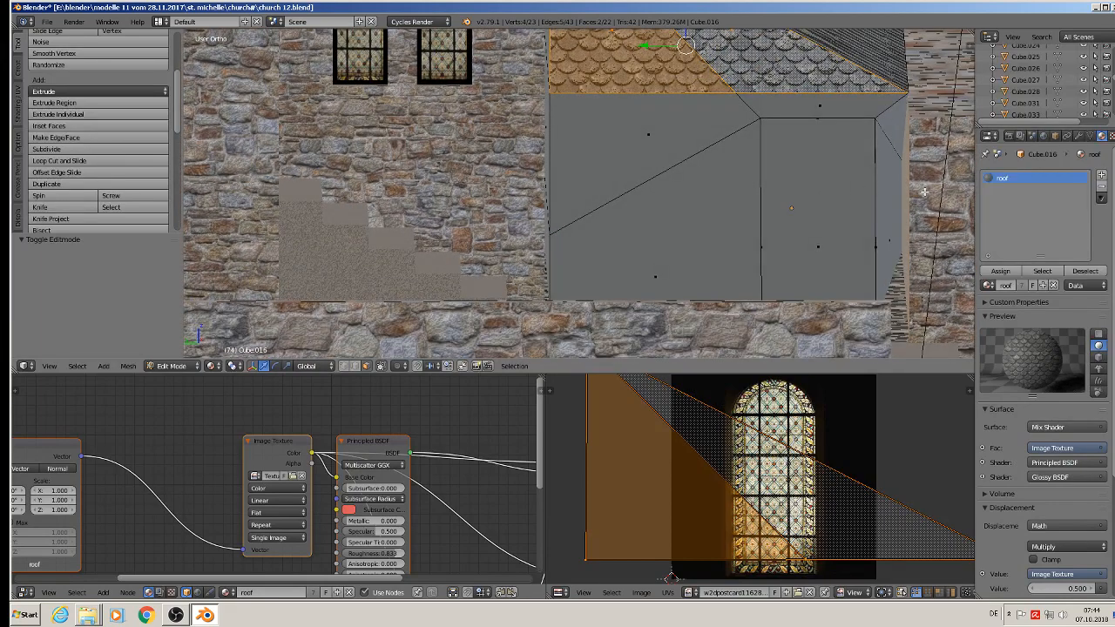
{"action": "middle_click_drag", "start_coordinate": [924, 191], "coordinate": [925, 200]}
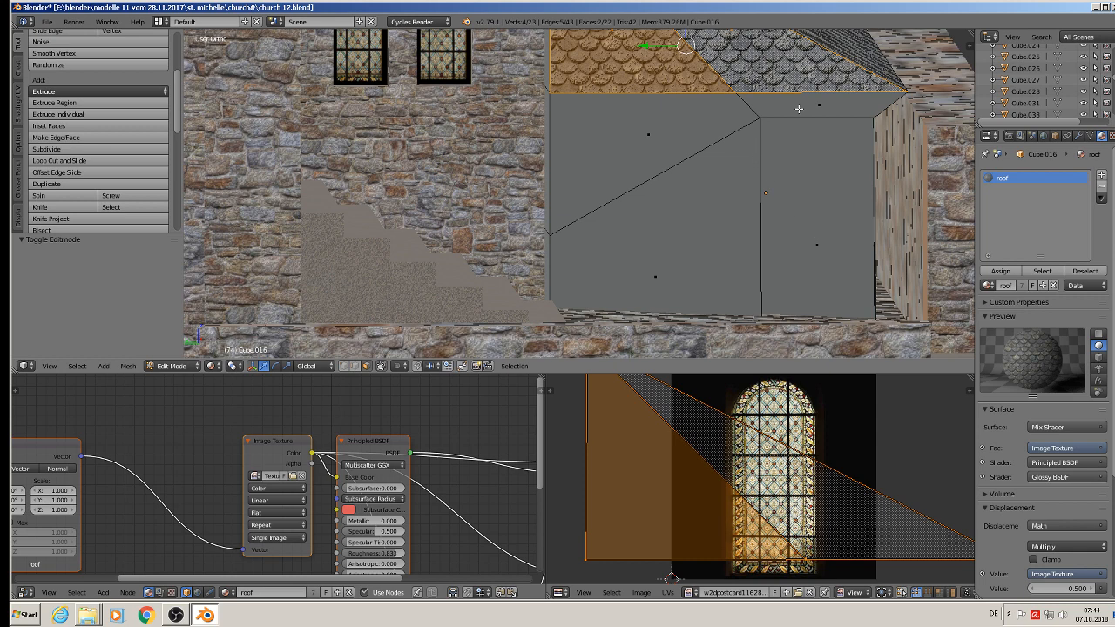
Select the three grey wall faces around the annex doorway and unwrap them with Project From View.
{"action": "key", "text": "a"}
{"action": "right_click", "coordinate": [694, 135]}
{"action": "right_click", "coordinate": [791, 104], "text": "shift"}
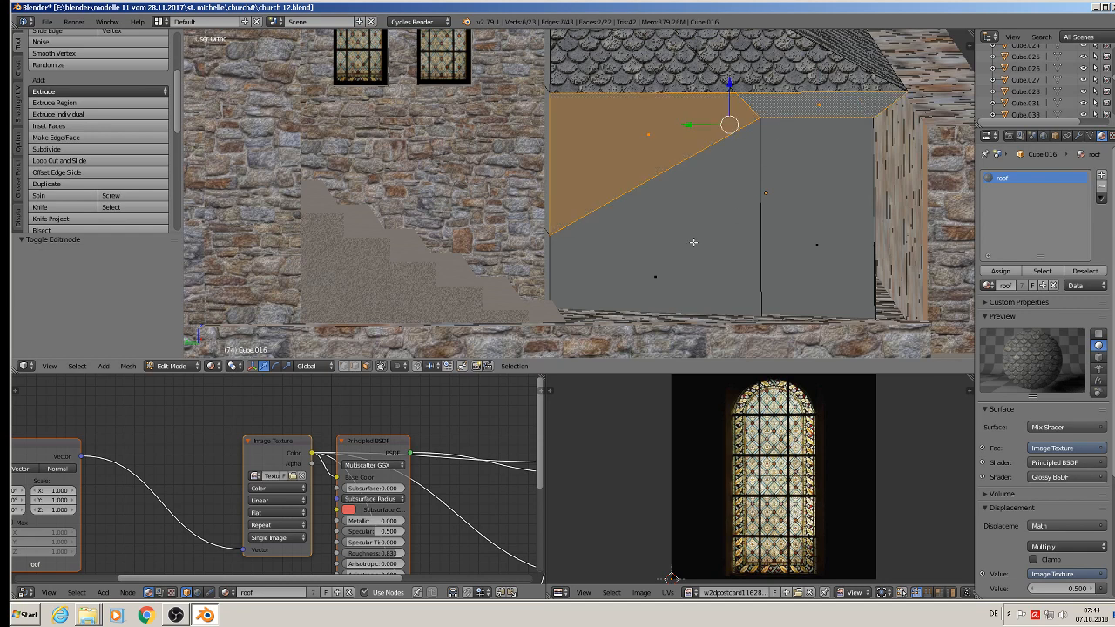
{"action": "right_click", "coordinate": [693, 242], "text": "shift"}
{"action": "middle_click_drag", "start_coordinate": [689, 248], "coordinate": [689, 240]}
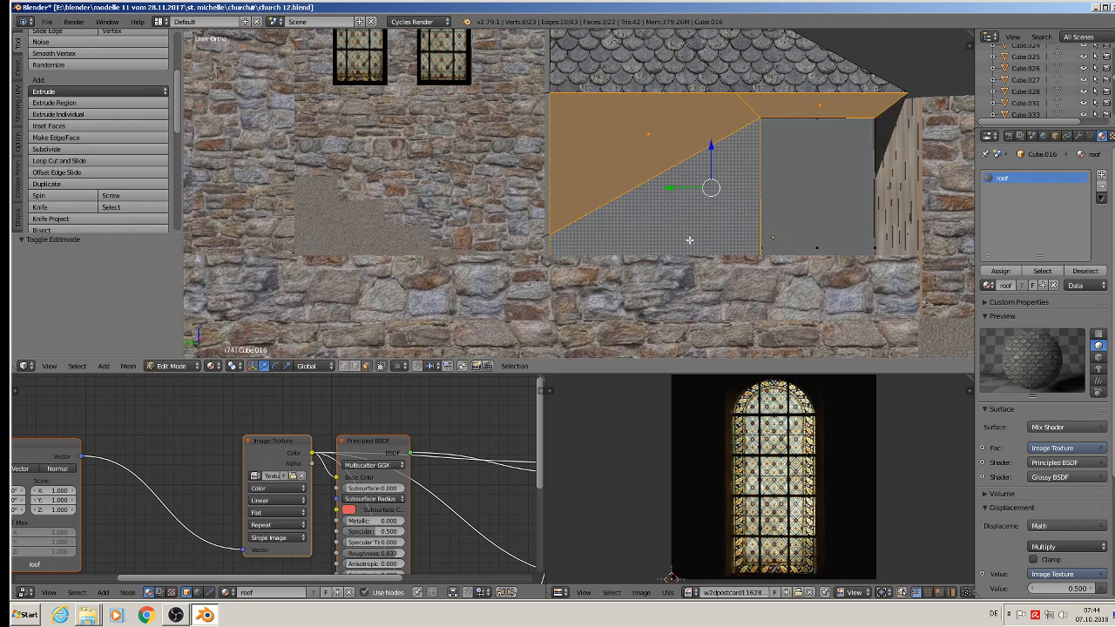
{"action": "key", "text": "u"}
{"action": "left_click", "coordinate": [689, 240]}
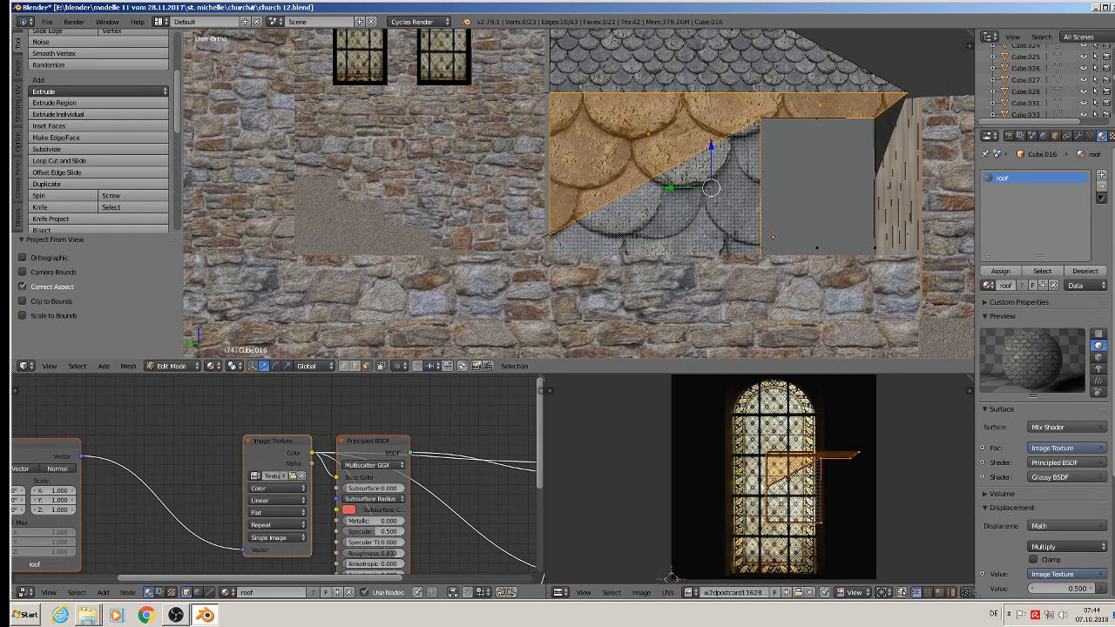
Add a material slot to the annex with stonewallmaterial and assign it to the selected wall faces.
{"action": "left_click", "coordinate": [1101, 176]}
{"action": "left_click", "coordinate": [988, 285]}
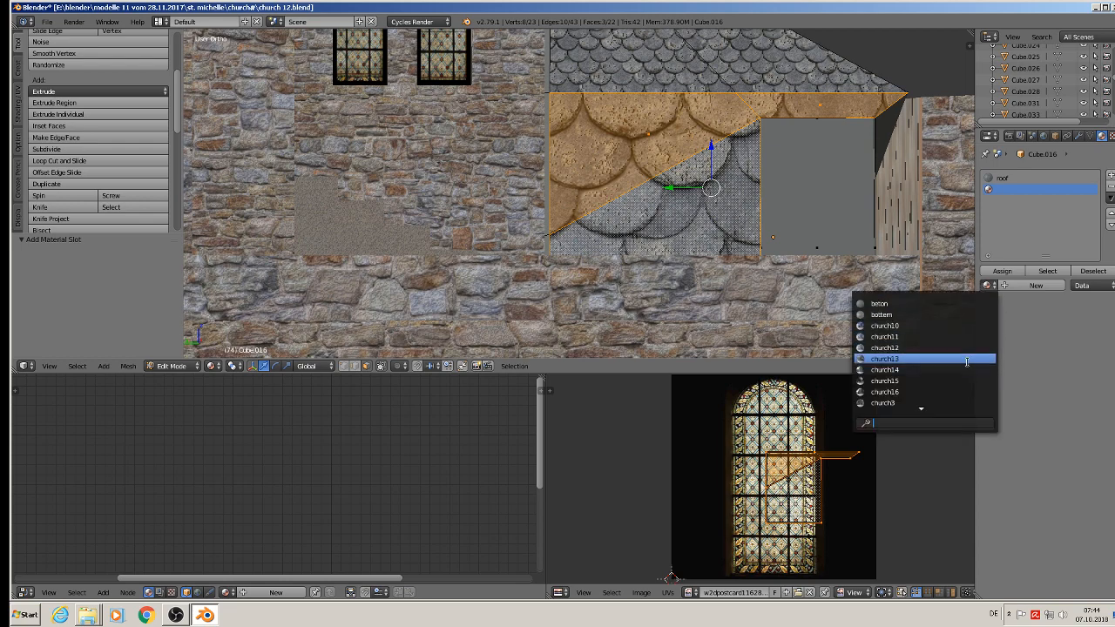
{"action": "scroll", "coordinate": [966, 362], "scroll_direction": "down", "scroll_amount": 3}
{"action": "left_click", "coordinate": [936, 393]}
{"action": "left_click", "coordinate": [999, 271]}
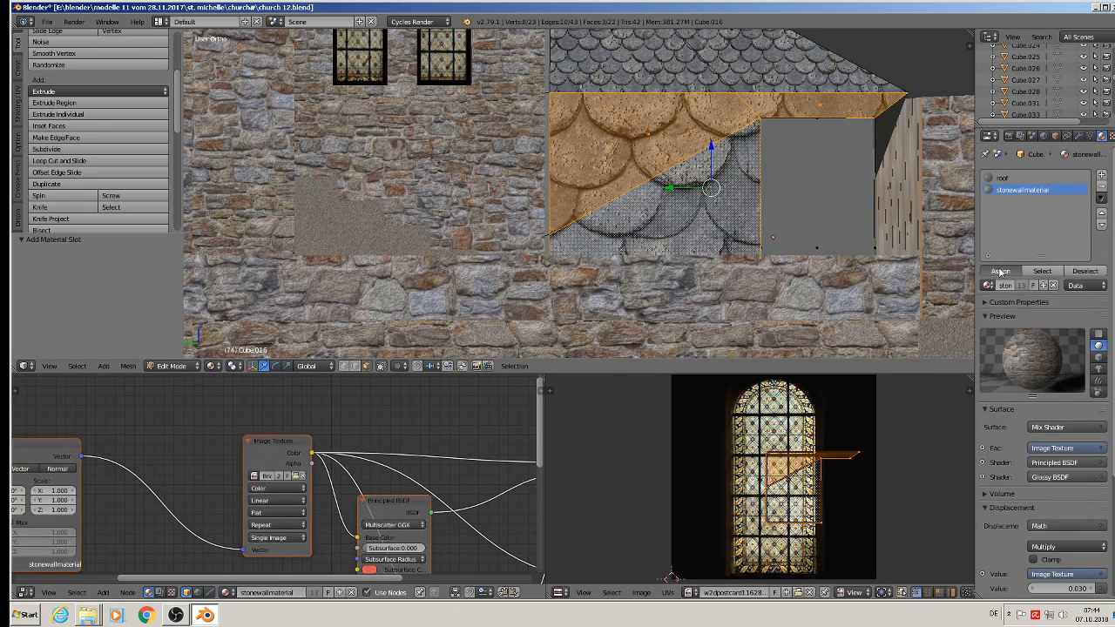
Scale the annex wall UVs up by about 3.6 to match the surrounding stonework and leave Edit Mode.
{"action": "key", "text": "s"}
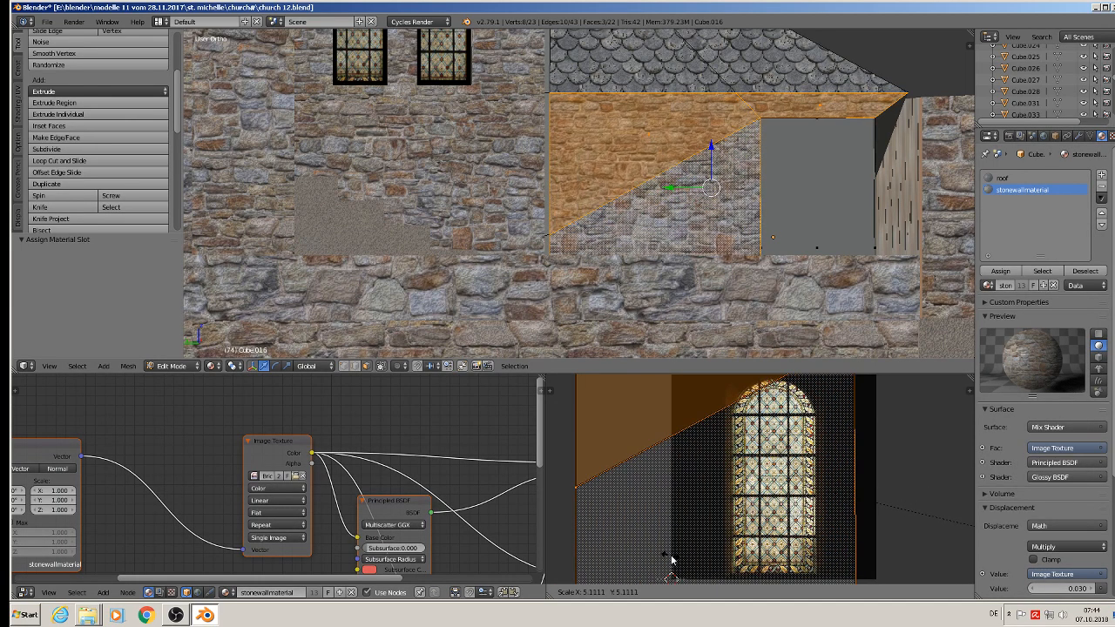
{"action": "left_click", "coordinate": [590, 534]}
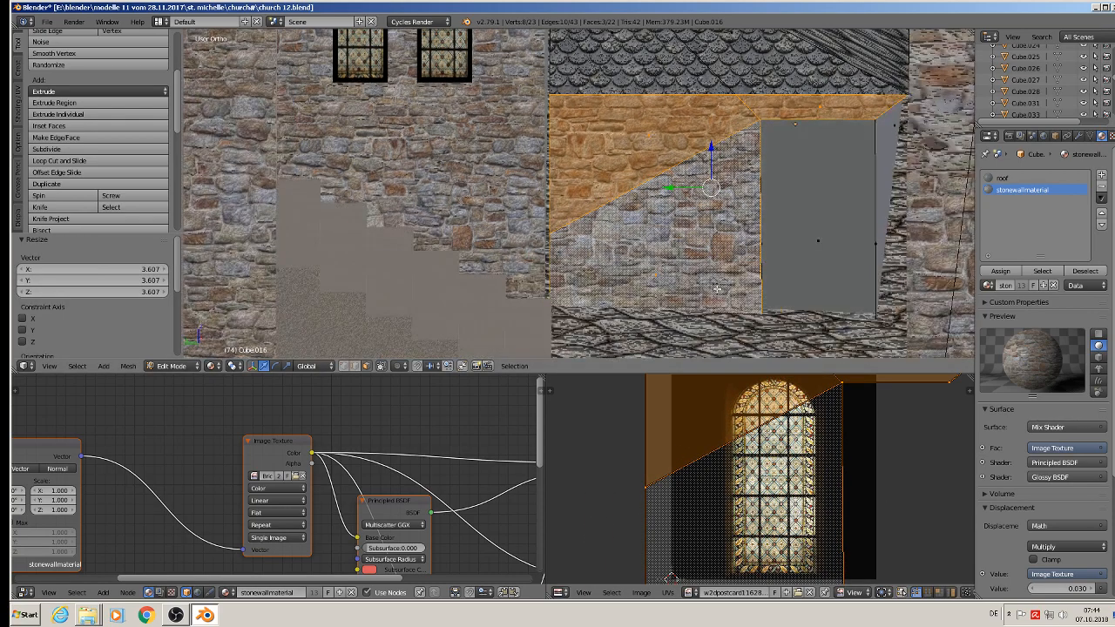
{"action": "key", "text": "Tab"}
Select the annex's door face in Edit Mode and add a material slot holding little door 2.
{"action": "scroll", "coordinate": [717, 290], "scroll_direction": "down", "scroll_amount": 2}
{"action": "key", "text": "Tab"}
{"action": "right_click", "coordinate": [792, 246]}
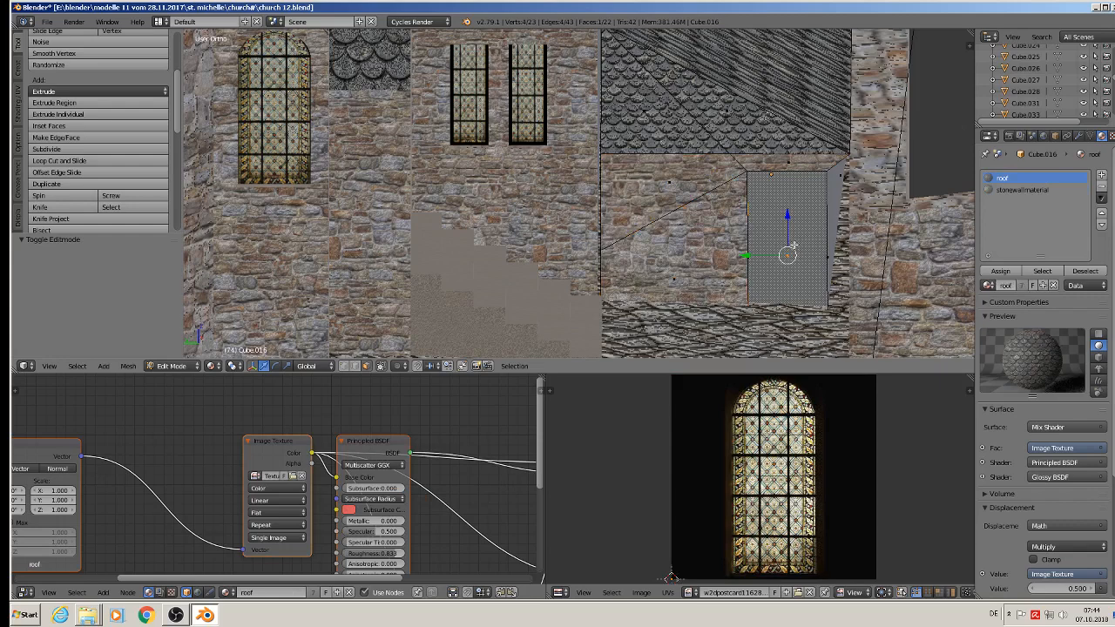
{"action": "left_click", "coordinate": [1101, 176]}
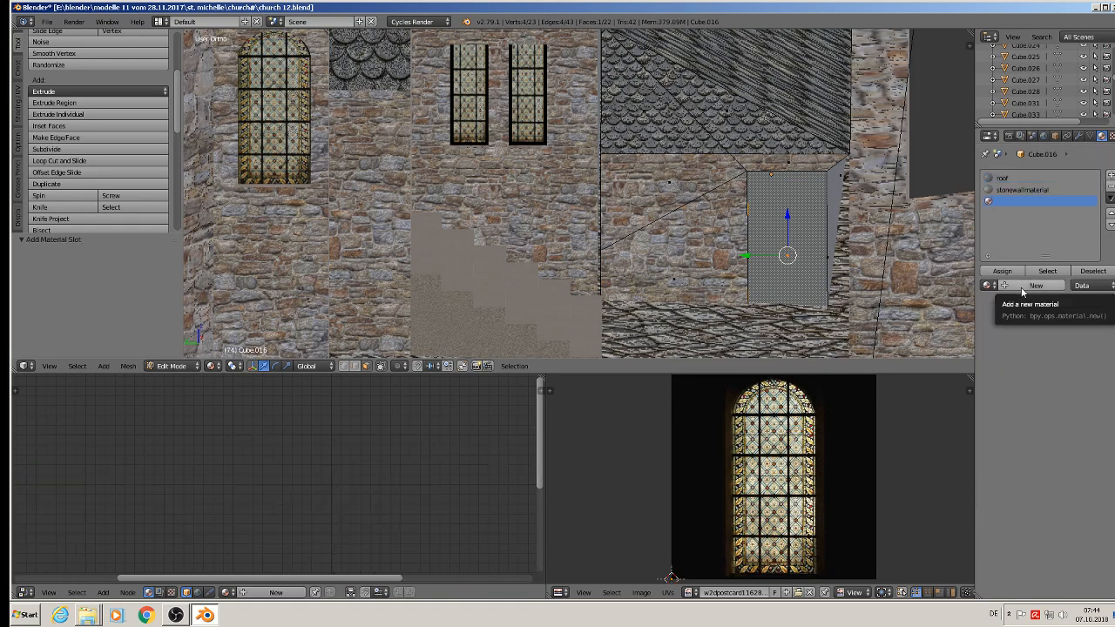
{"action": "left_click", "coordinate": [990, 286]}
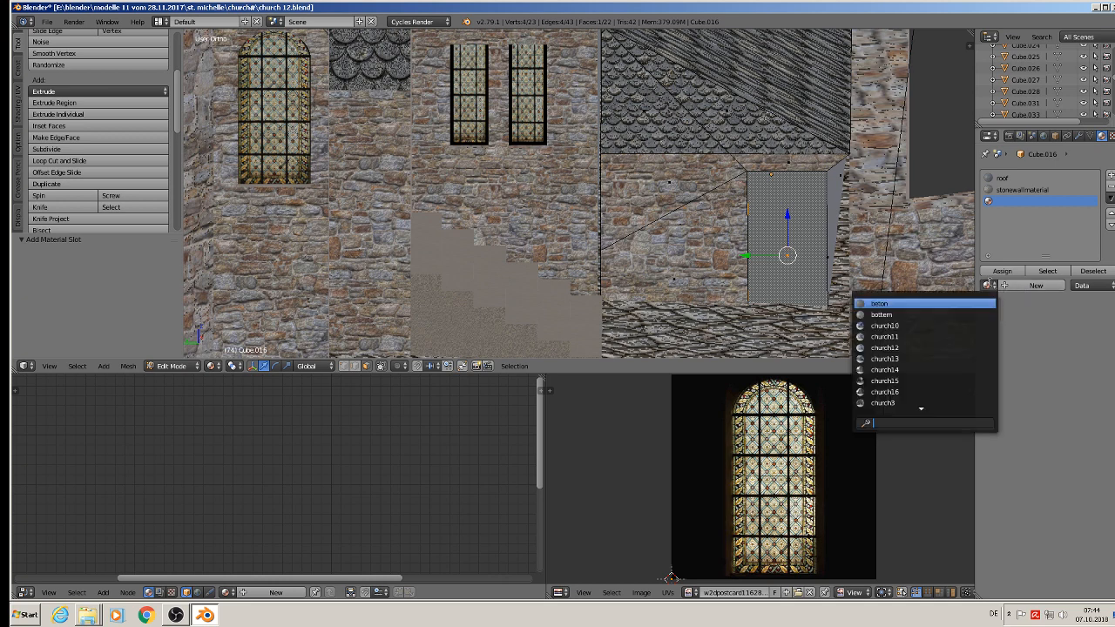
{"action": "type", "text": "d"}
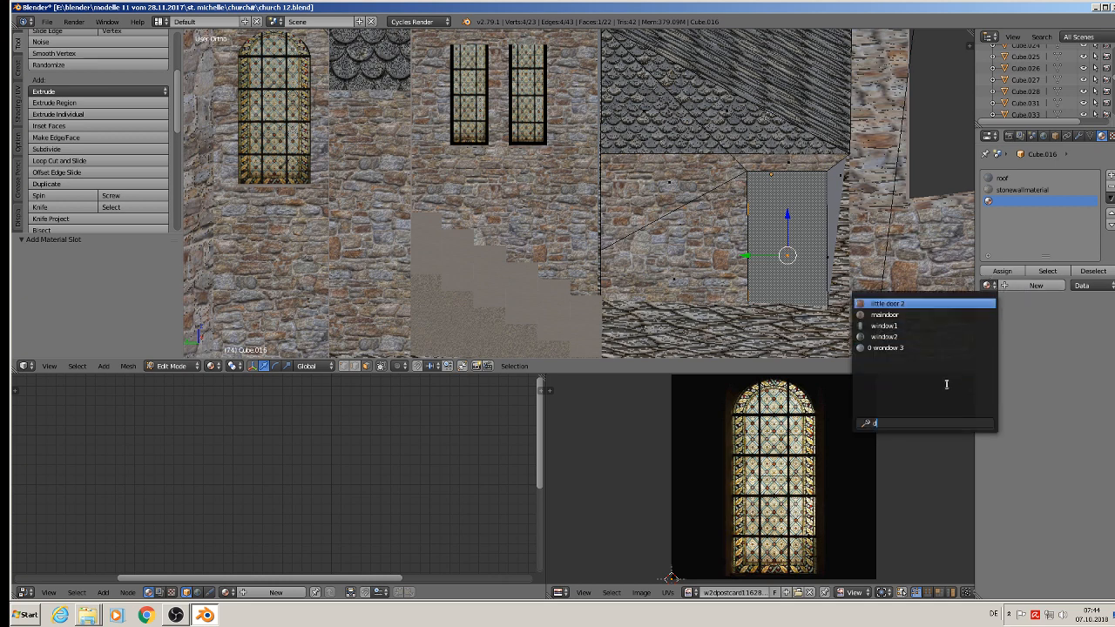
{"action": "left_click", "coordinate": [917, 303]}
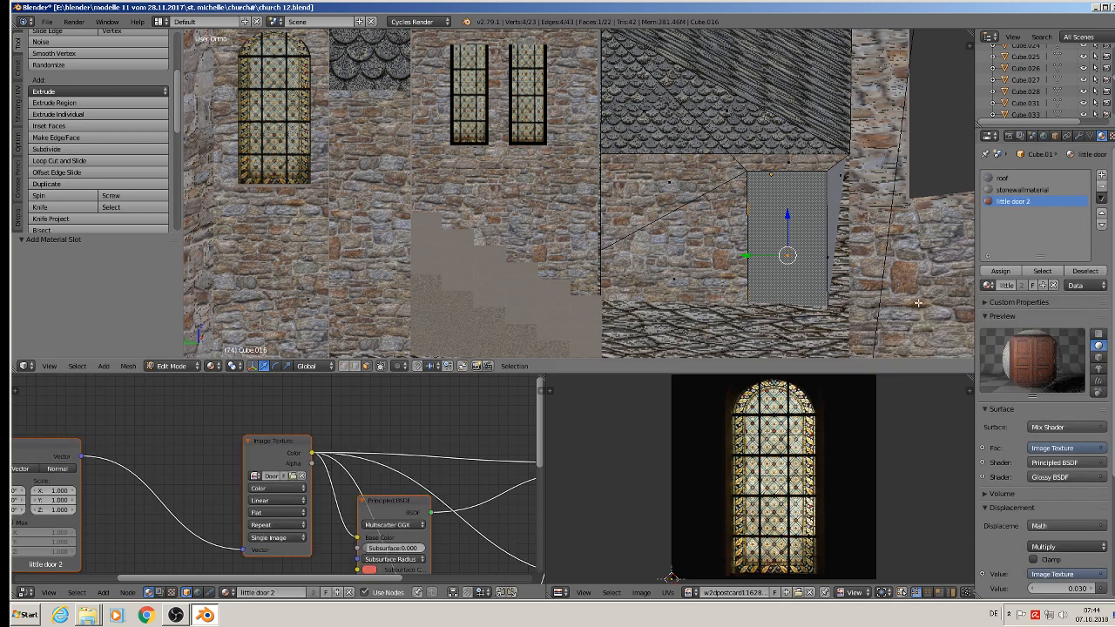
Unwrap the annex door face with Project From View and assign the little door 2 material to it.
{"action": "middle_click_drag", "start_coordinate": [908, 250], "coordinate": [766, 262]}
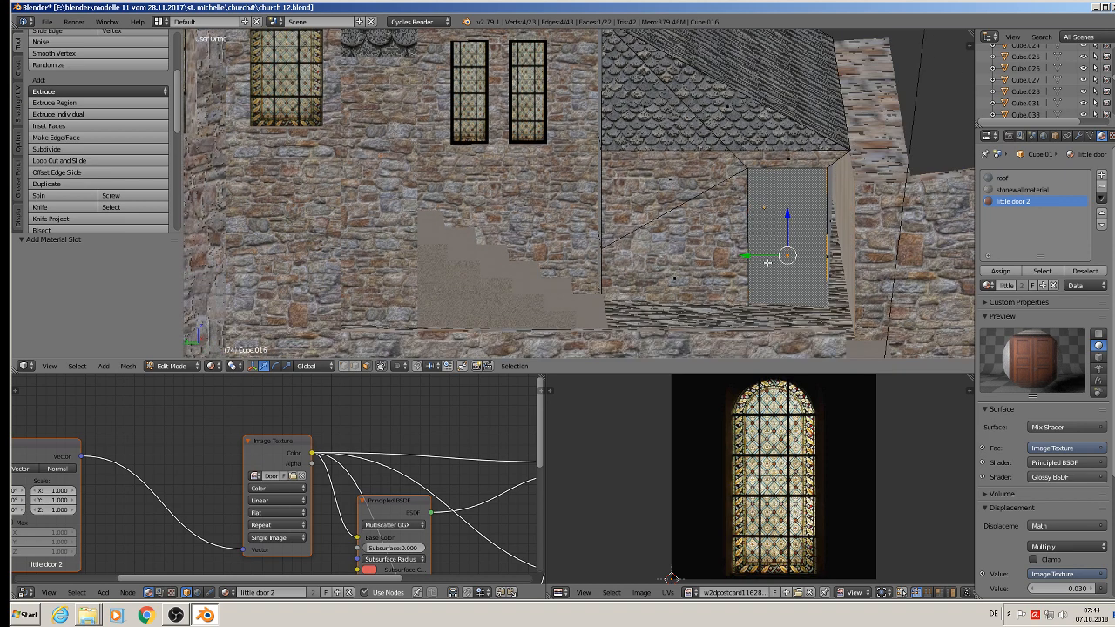
{"action": "key", "text": "u"}
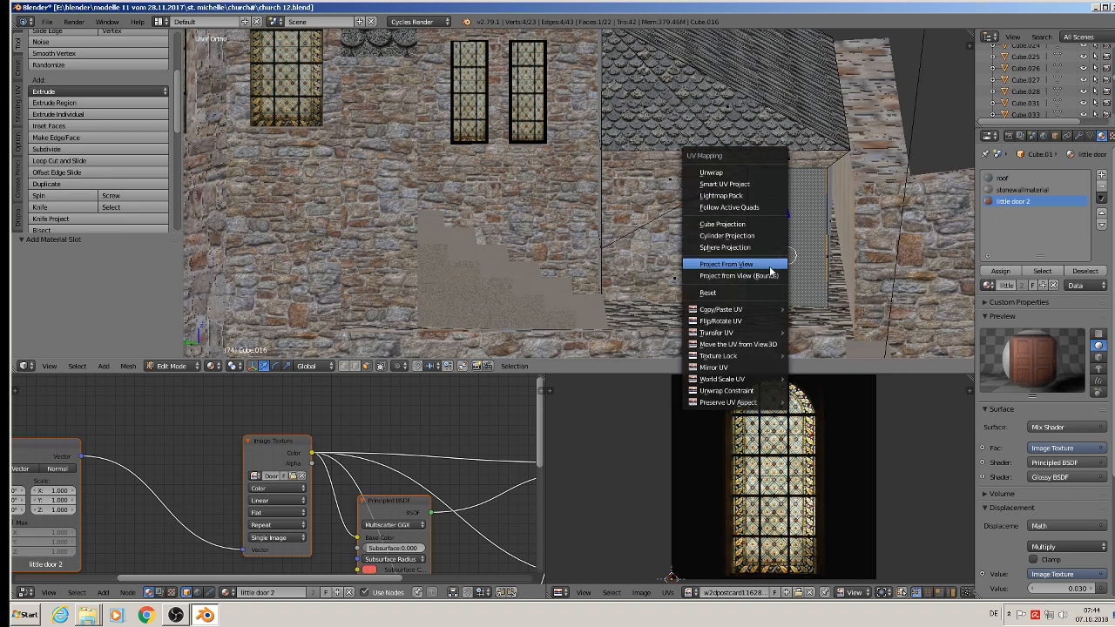
{"action": "left_click", "coordinate": [770, 266]}
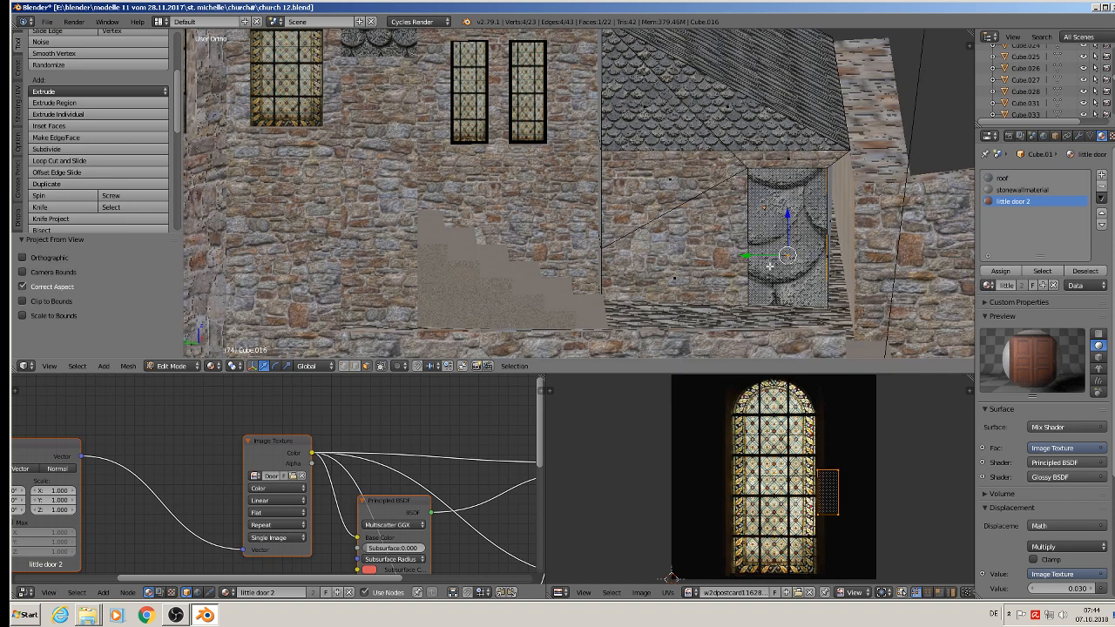
{"action": "left_click", "coordinate": [1000, 271]}
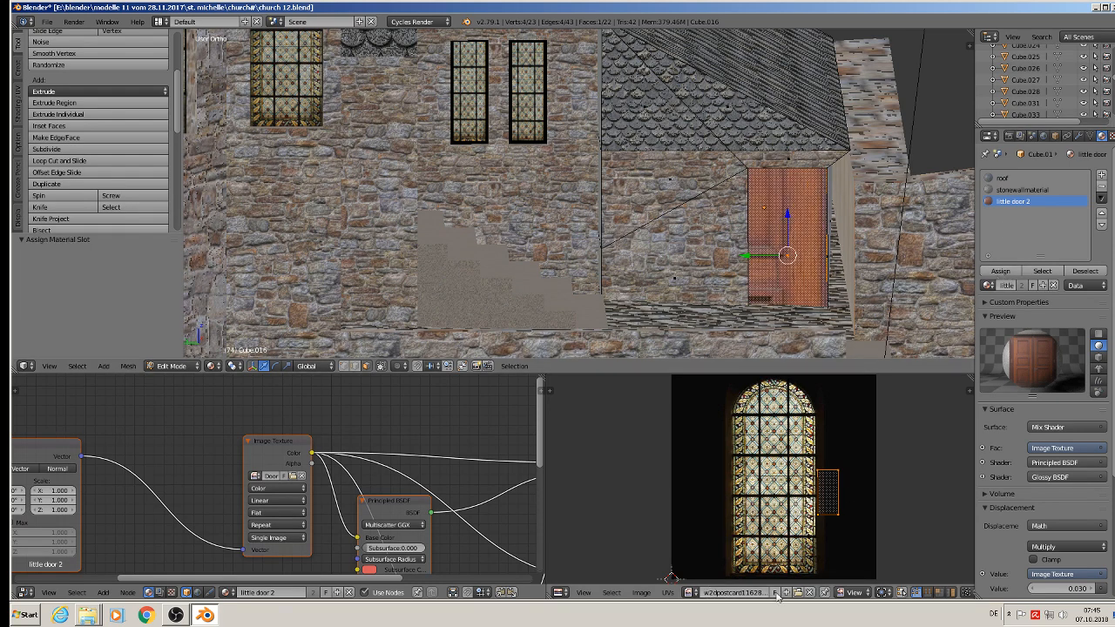
Replace the stained-glass picture in the UV editor with the DoorsWoodPanelled0169_M.jpg image.
{"action": "left_click", "coordinate": [809, 593]}
{"action": "left_click", "coordinate": [688, 593]}
{"action": "scroll", "coordinate": [730, 546], "scroll_direction": "down", "scroll_amount": 18}
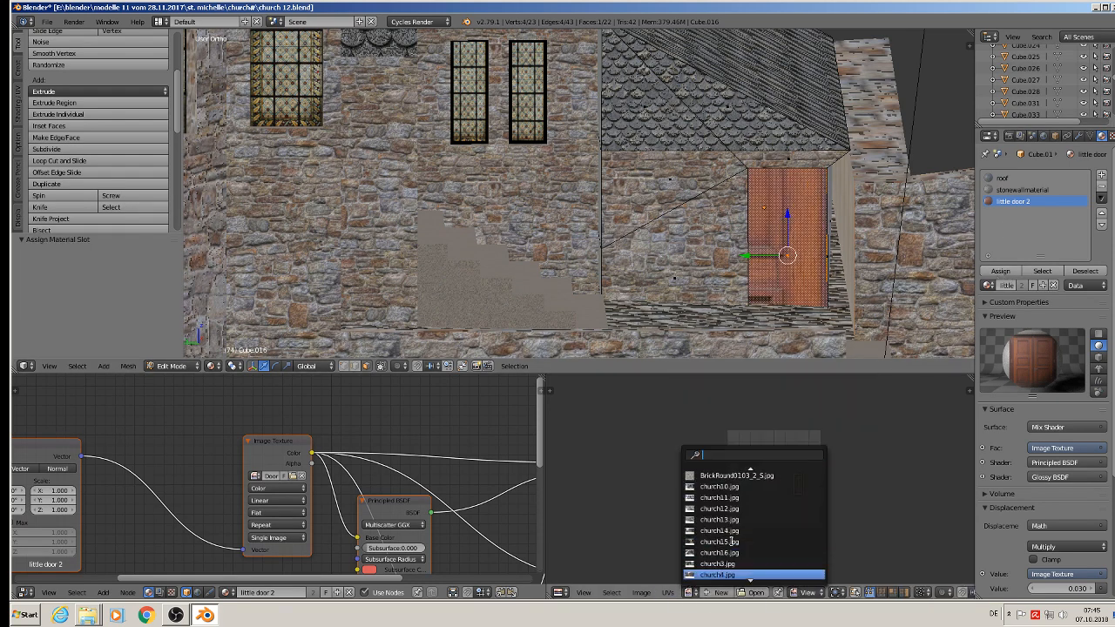
{"action": "left_click", "coordinate": [717, 497]}
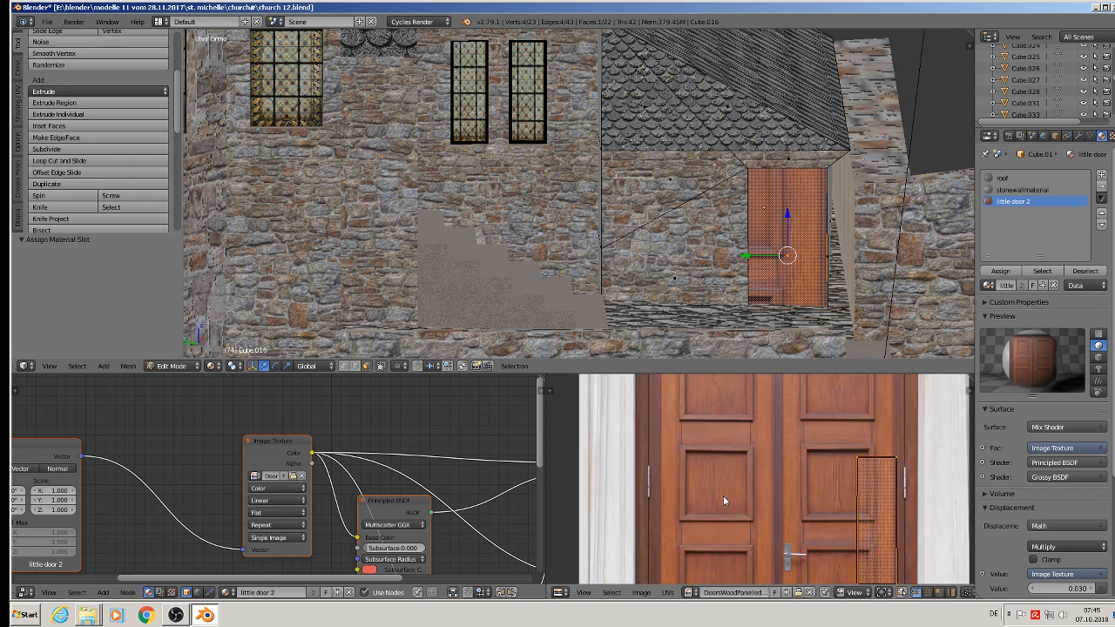
Scale the annex door's UVs by about 3.5, move them onto the pictured door and stretch them about 1.77 along X.
{"action": "scroll", "coordinate": [778, 498], "scroll_direction": "down", "scroll_amount": 4}
{"action": "key", "text": "s"}
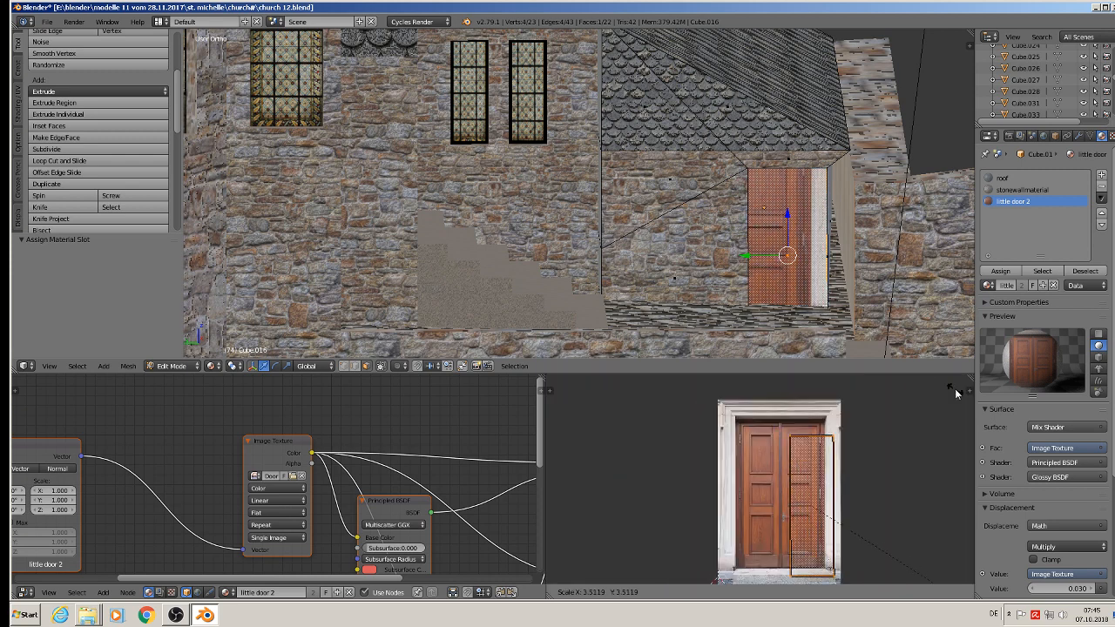
{"action": "left_click", "coordinate": [955, 388]}
{"action": "key", "text": "g"}
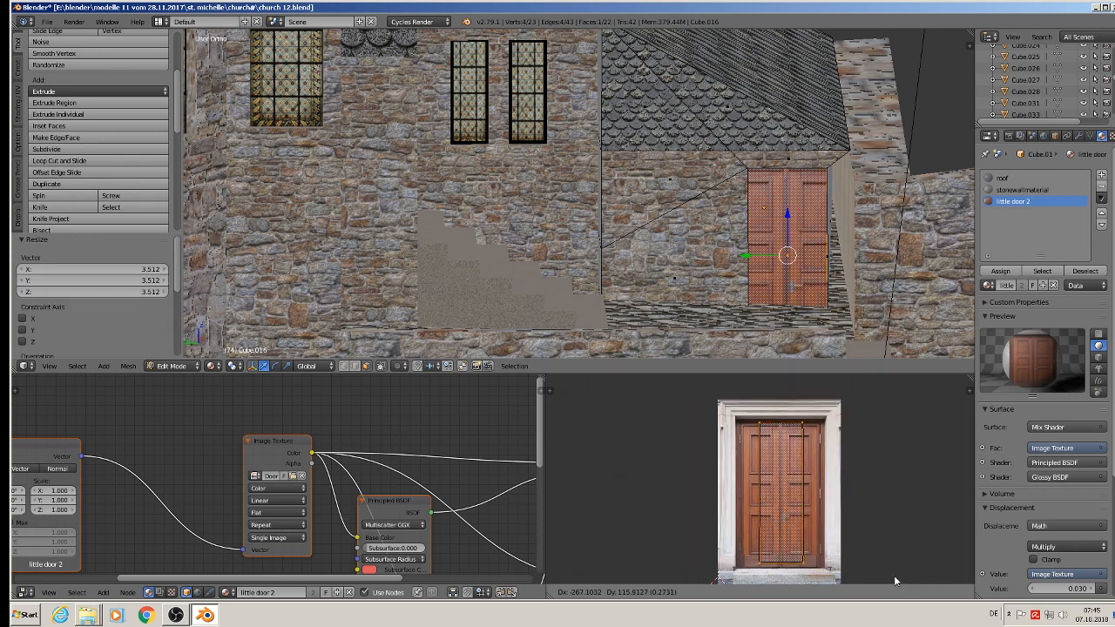
{"action": "left_click", "coordinate": [894, 580]}
{"action": "key", "text": "s"}
{"action": "key", "text": "x"}
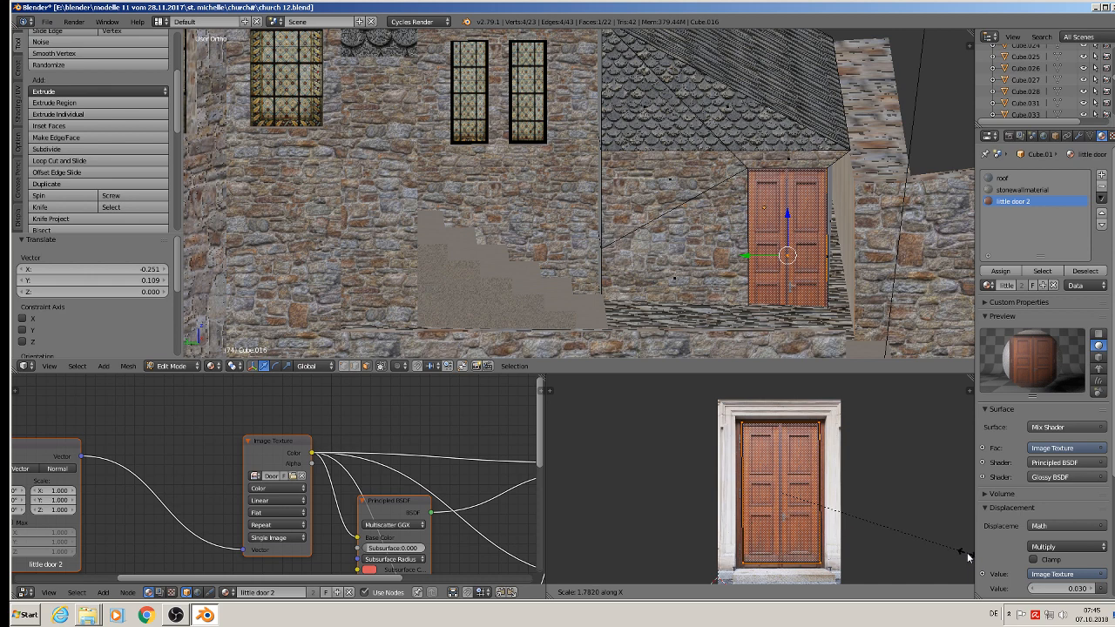
{"action": "left_click", "coordinate": [963, 558]}
Leave Edit Mode, remove the annex's little door 2 material slot and add a new slot with a material named door3.
{"action": "scroll", "coordinate": [363, 472], "scroll_direction": "down", "scroll_amount": 2}
{"action": "middle_click_drag", "start_coordinate": [364, 472], "coordinate": [481, 403]}
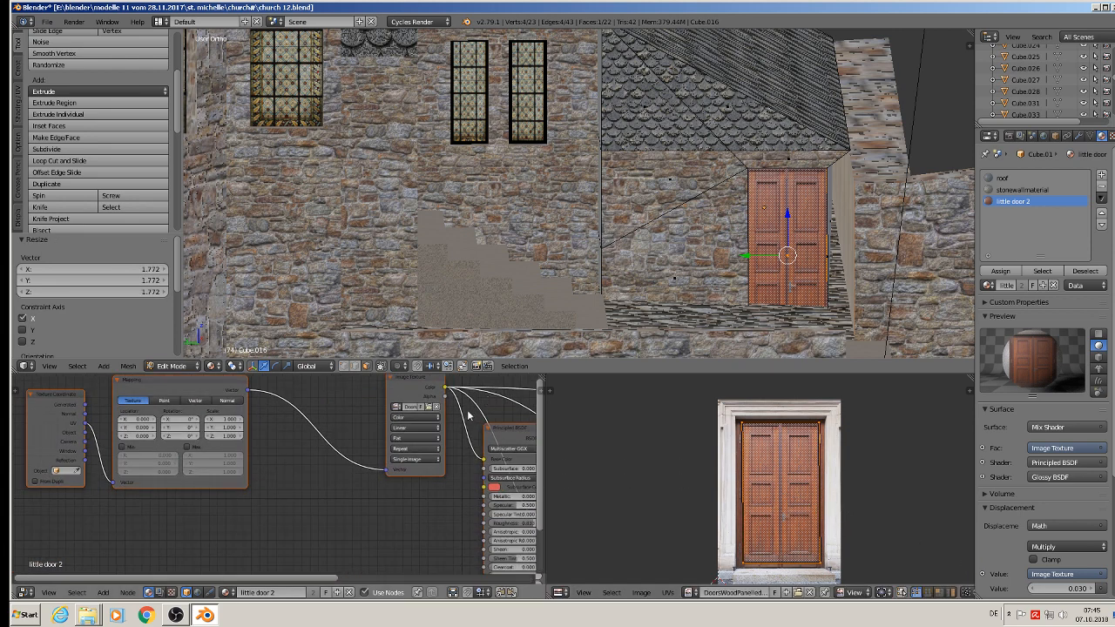
{"action": "left_click", "coordinate": [1101, 188]}
{"action": "key", "text": "Tab"}
{"action": "left_click", "coordinate": [1101, 187]}
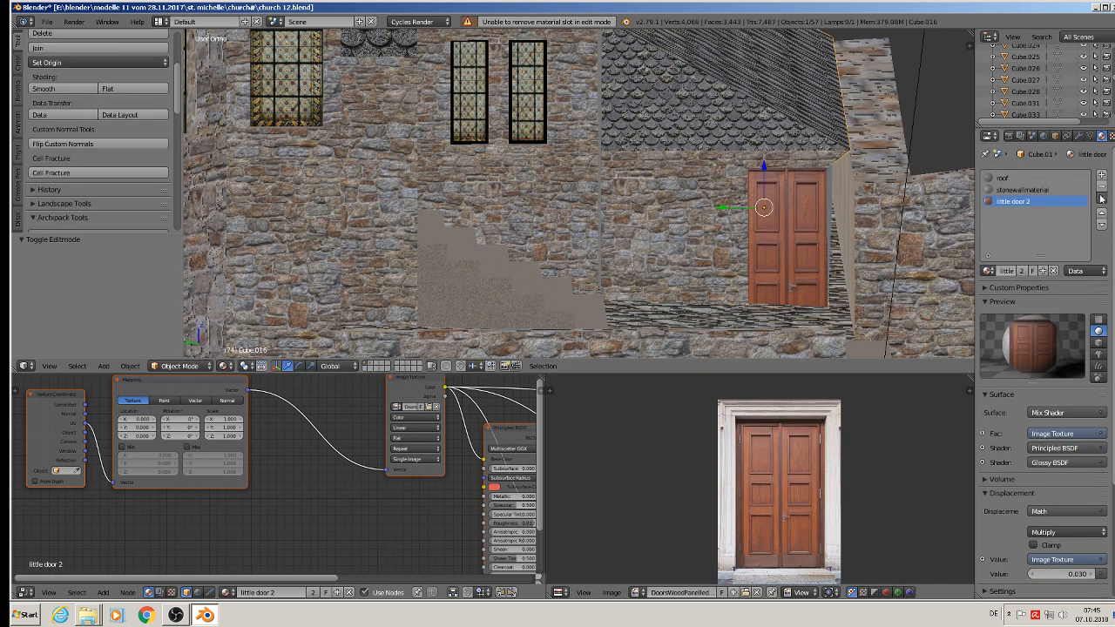
{"action": "left_click", "coordinate": [1101, 176]}
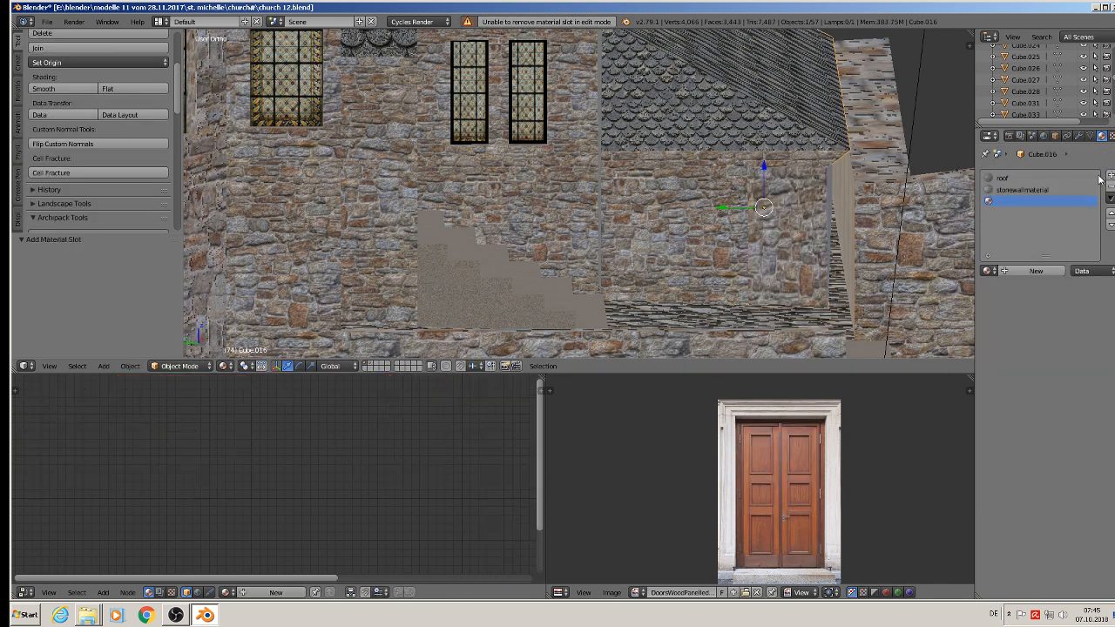
{"action": "left_click", "coordinate": [1025, 272]}
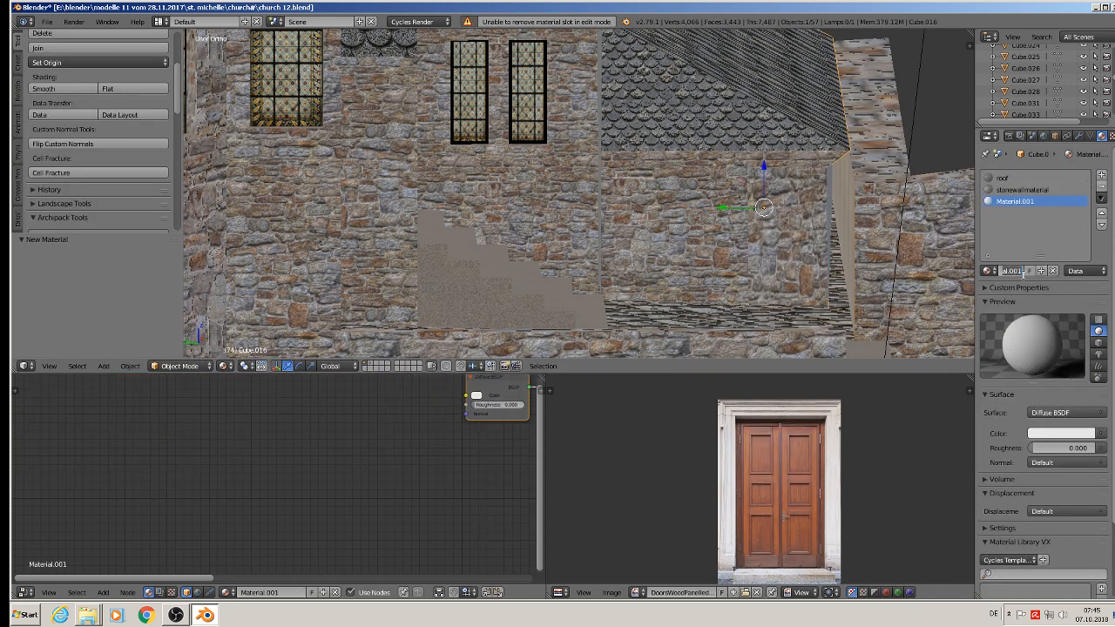
{"action": "left_click", "coordinate": [1025, 271]}
{"action": "type", "text": "door3"}
{"action": "key", "text": "Return"}
Paste the copied door node setup into door3 and load TexturesCom_DoorsWoodSingleOld0156_M.jpg into its Image Texture node.
{"action": "scroll", "coordinate": [450, 447], "scroll_direction": "down", "scroll_amount": 2}
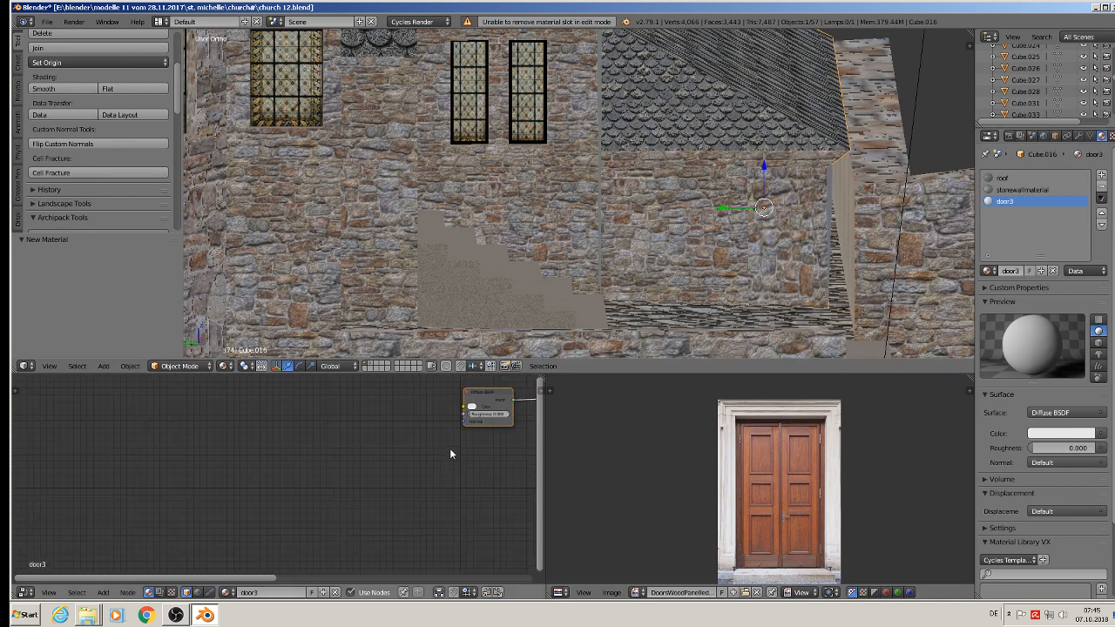
{"action": "key", "text": "ctrl+v"}
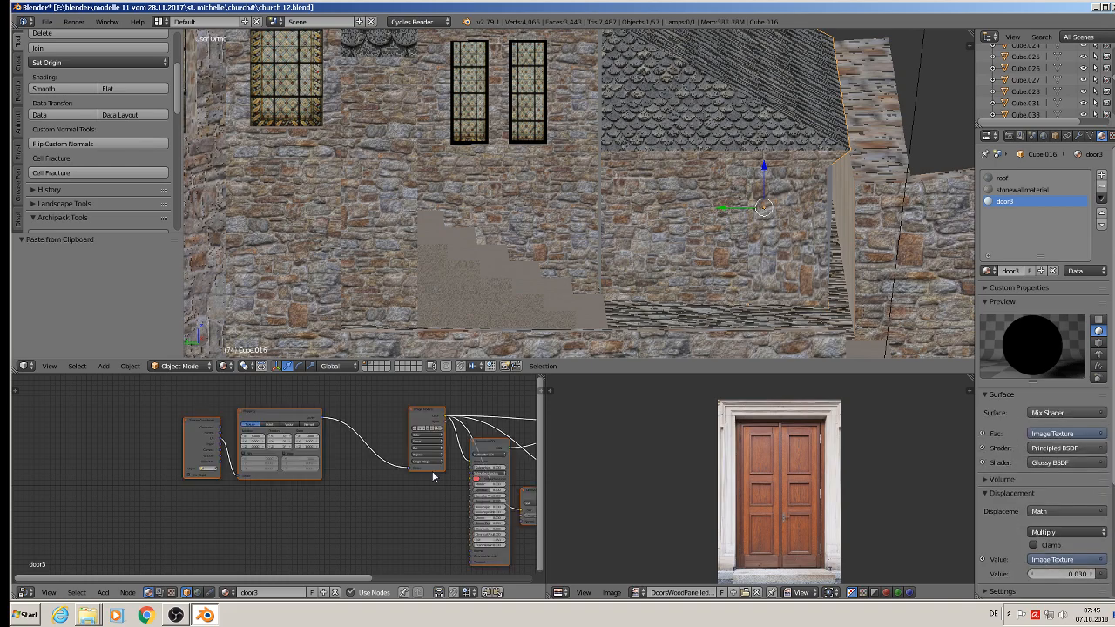
{"action": "scroll", "coordinate": [436, 427], "scroll_direction": "up", "scroll_amount": 3}
{"action": "left_click", "coordinate": [441, 431]}
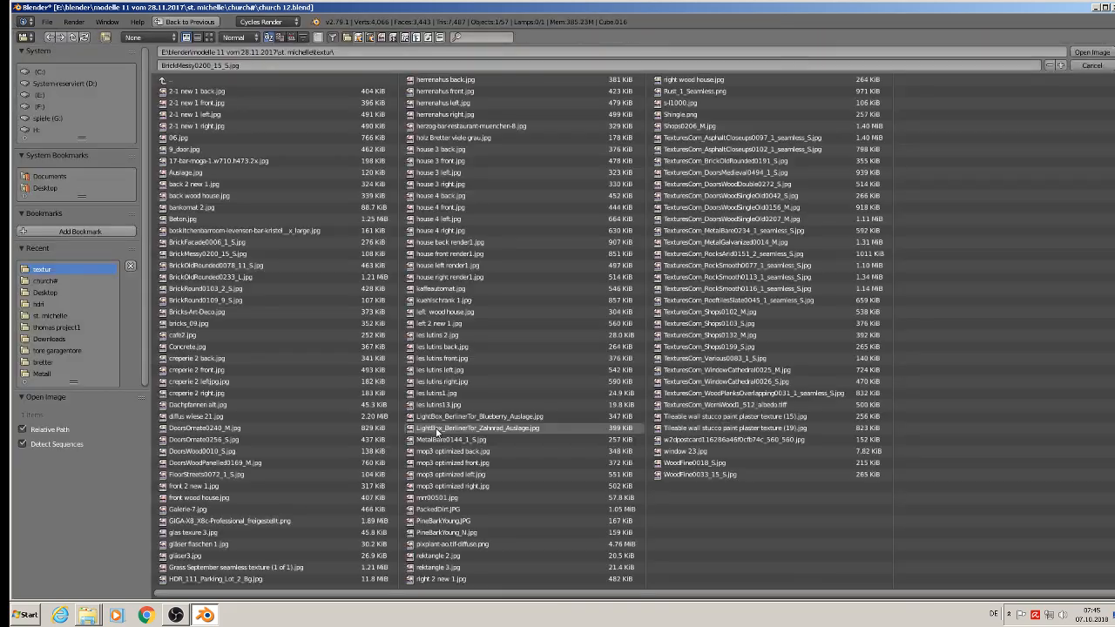
{"action": "left_click", "coordinate": [209, 37]}
{"action": "scroll", "coordinate": [1088, 409], "scroll_direction": "down", "scroll_amount": 6}
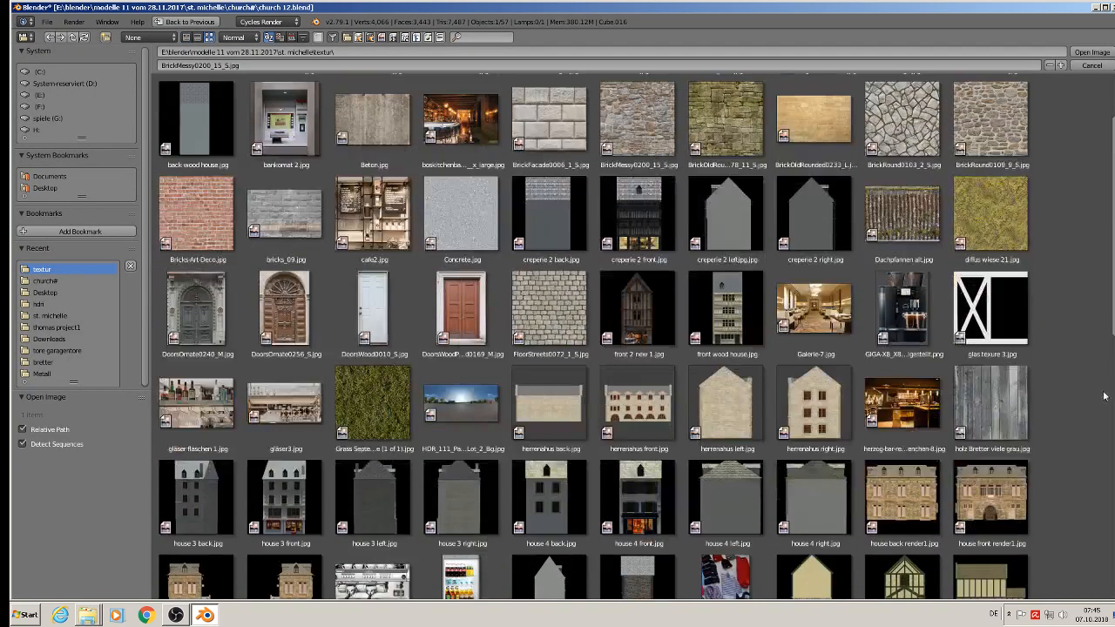
{"action": "scroll", "coordinate": [1088, 416], "scroll_direction": "down", "scroll_amount": 4}
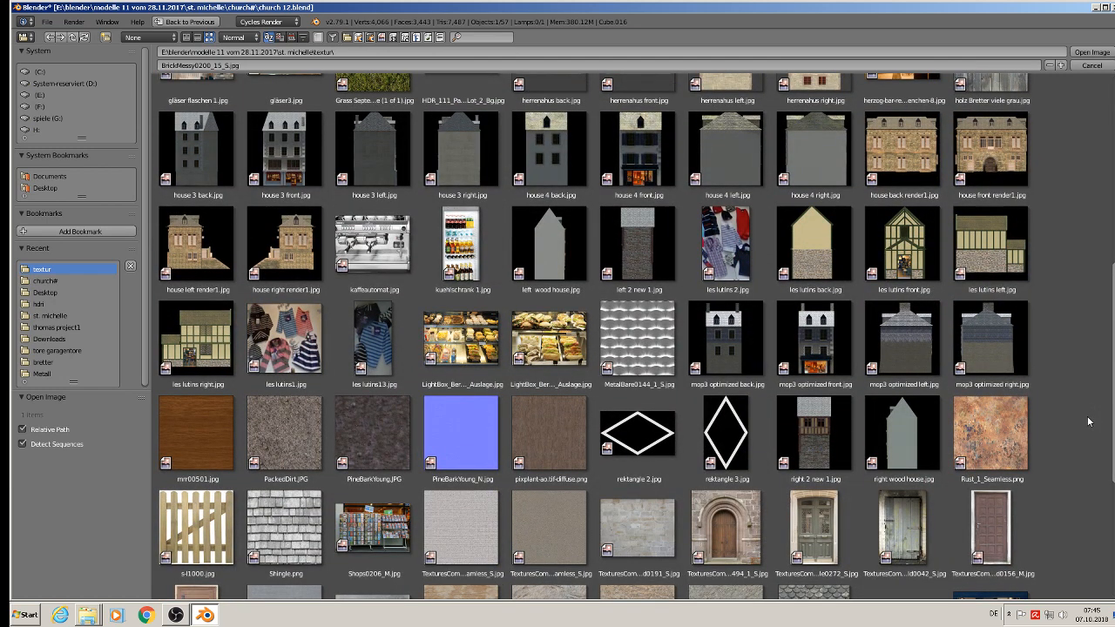
{"action": "scroll", "coordinate": [1088, 422], "scroll_direction": "down", "scroll_amount": 2}
{"action": "double_click", "coordinate": [993, 442]}
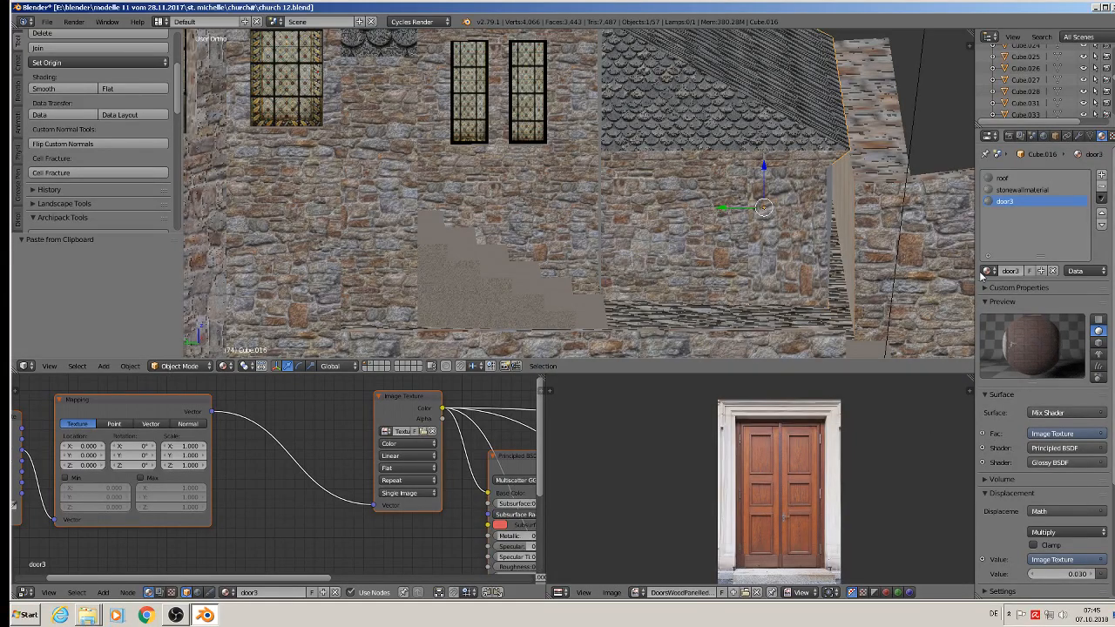
Assign the door3 material to the annex's door face in Edit Mode.
{"action": "key", "text": "Tab"}
{"action": "mouse_move", "coordinate": [889, 277]}
{"action": "middle_mouse_down"}
{"action": "mouse_move", "coordinate": [873, 242]}
{"action": "mouse_move", "coordinate": [878, 262]}
{"action": "middle_mouse_up"}
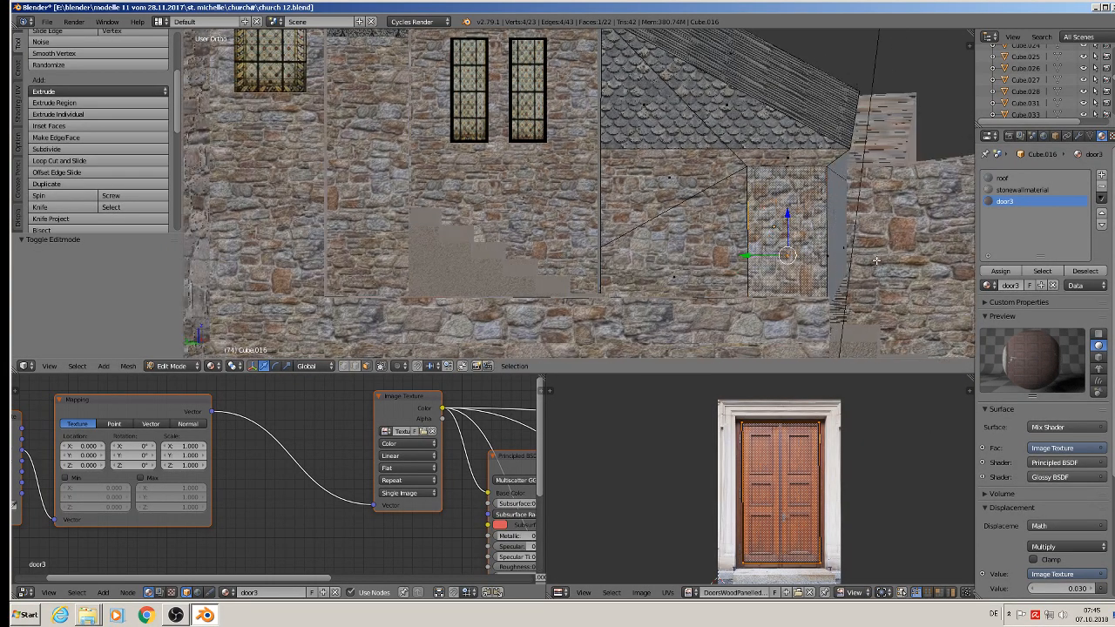
{"action": "left_click", "coordinate": [1000, 273]}
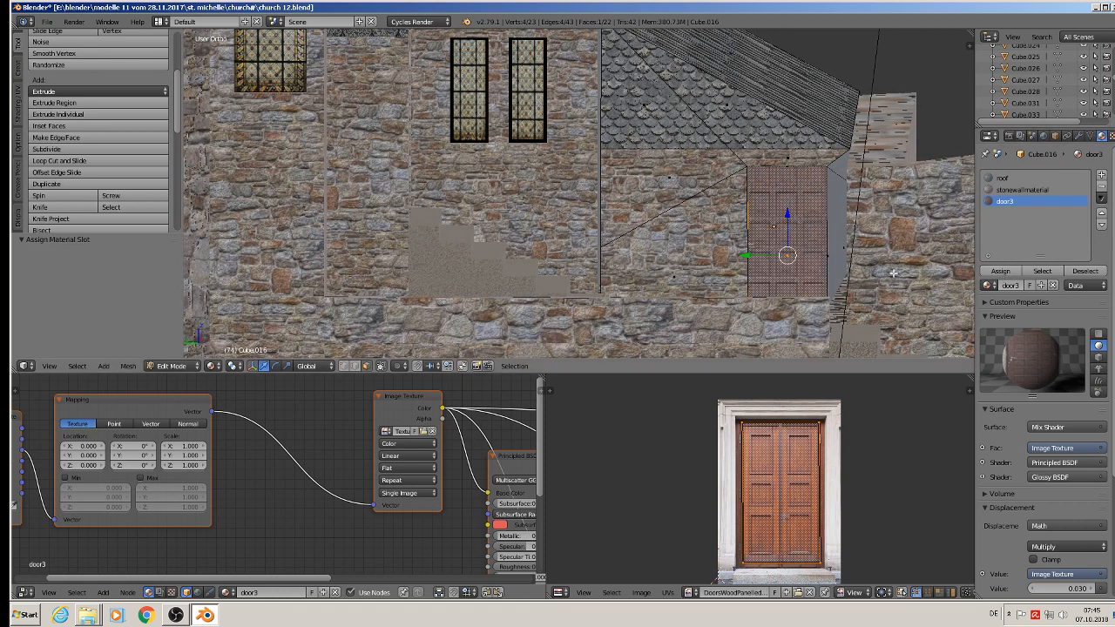
Scale the door UVs by about 1.37, narrow them slightly along X, stretch them about 1.22 along Y, reposition them and leave Edit Mode.
{"action": "key", "text": "s"}
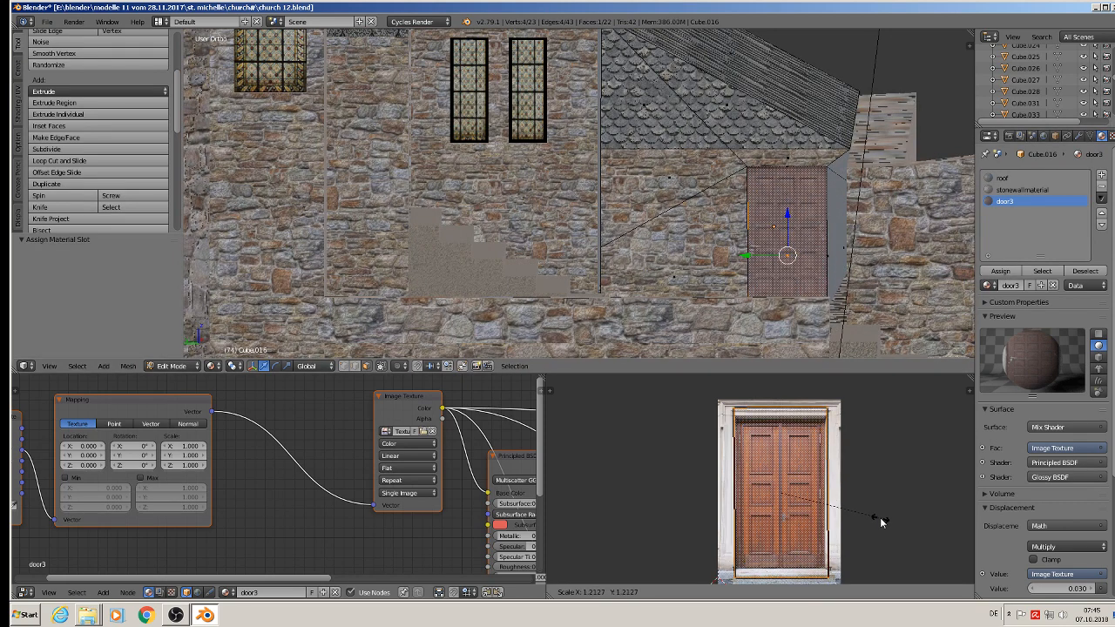
{"action": "left_click", "coordinate": [890, 523]}
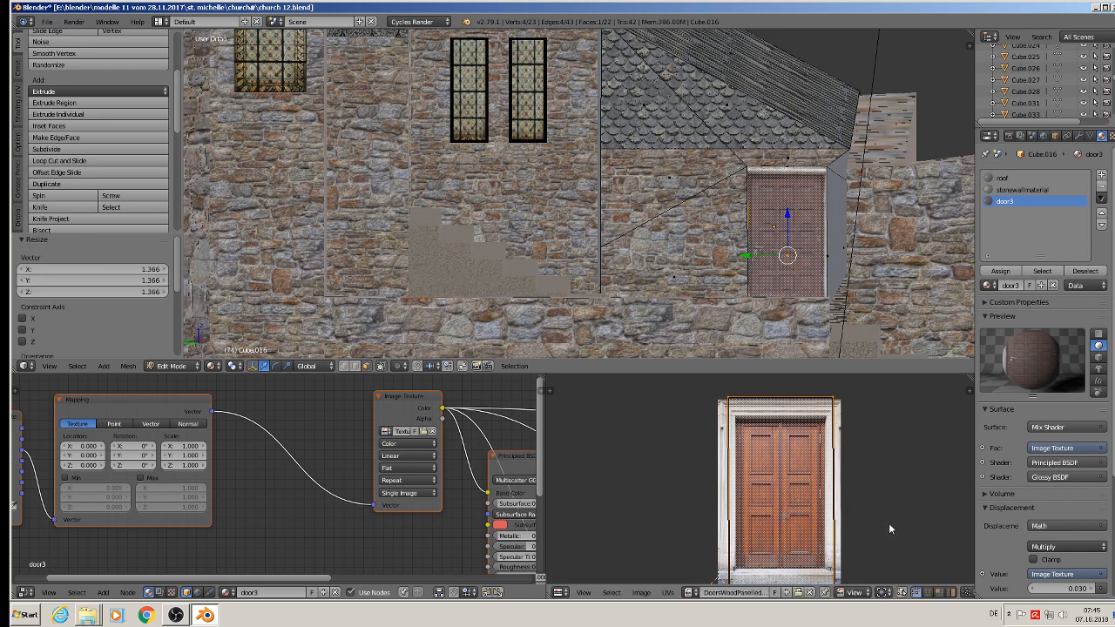
{"action": "key", "text": "g"}
{"action": "left_click", "coordinate": [888, 529]}
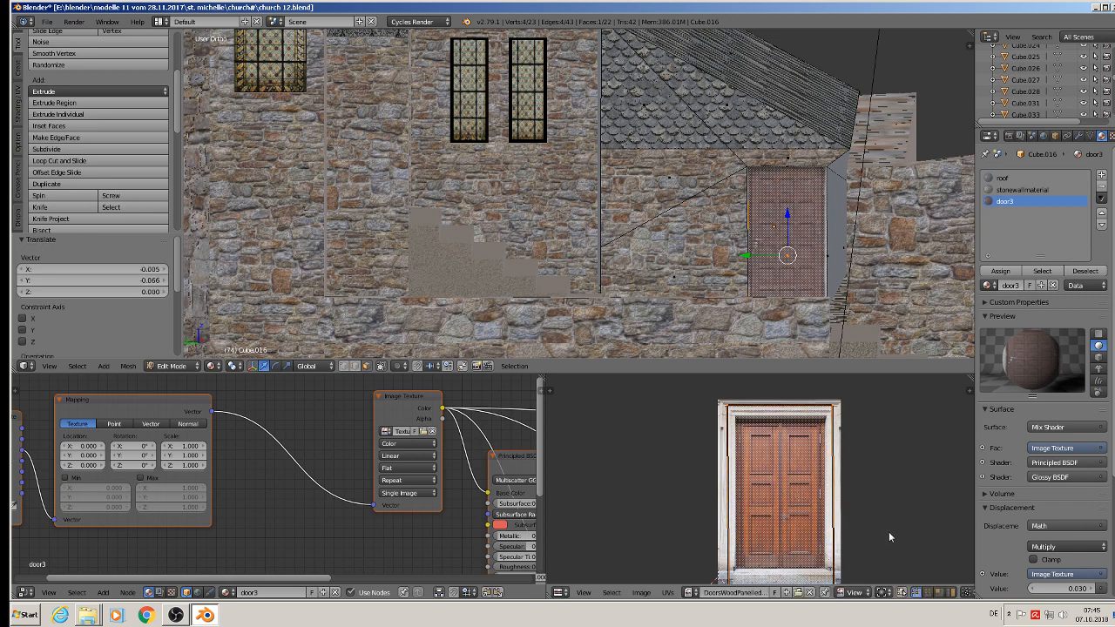
{"action": "key", "text": "s"}
{"action": "key", "text": "x"}
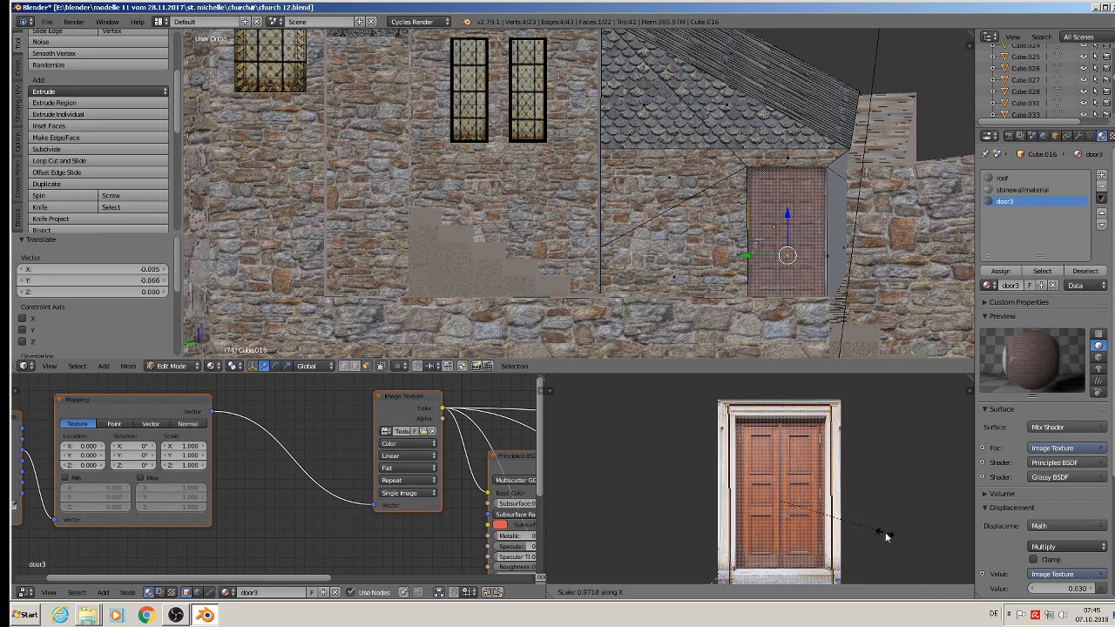
{"action": "left_click", "coordinate": [881, 537]}
{"action": "key", "text": "s"}
{"action": "key", "text": "y"}
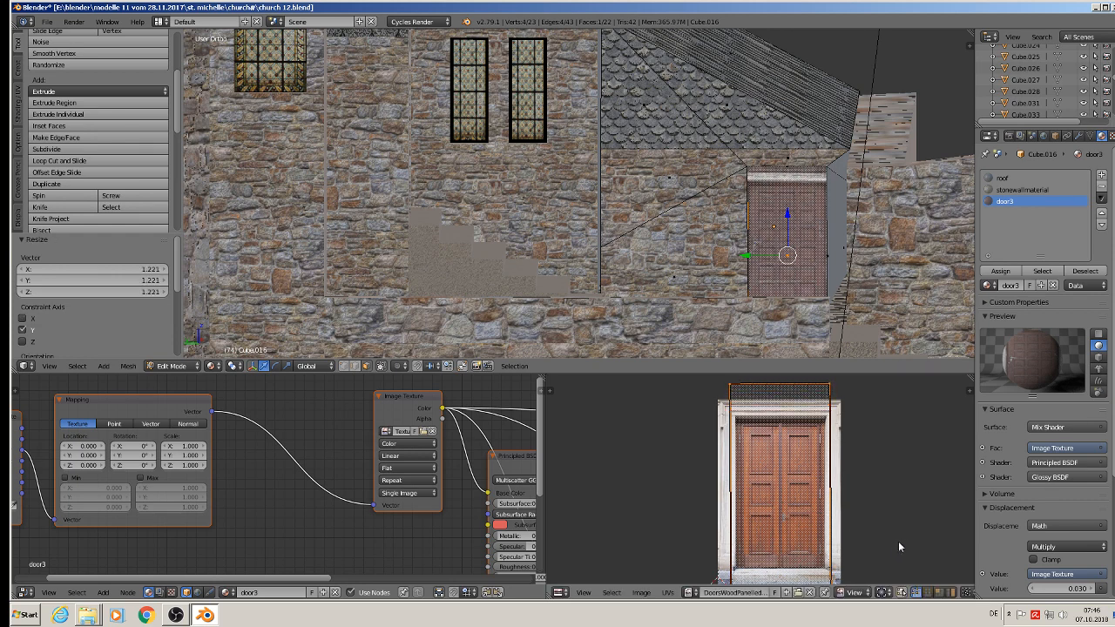
{"action": "left_click", "coordinate": [898, 541]}
{"action": "key", "text": "g"}
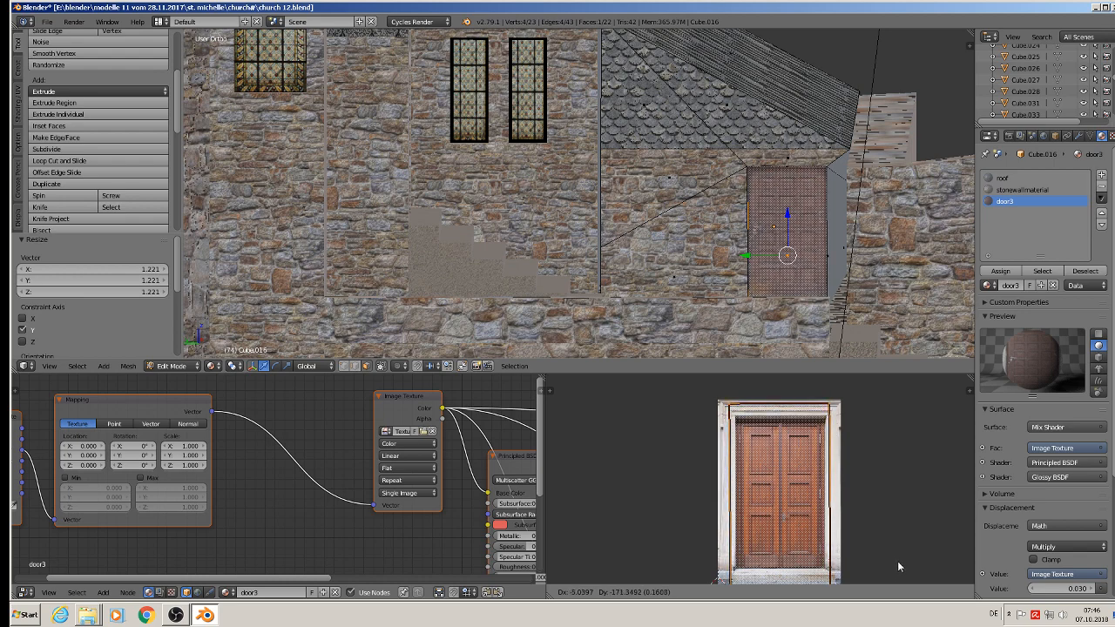
{"action": "left_click", "coordinate": [898, 565]}
{"action": "key", "text": "Tab"}
Deselect everything and save the church 12.blend file.
{"action": "key", "text": "a"}
{"action": "middle_click_drag", "start_coordinate": [789, 312], "coordinate": [685, 211]}
{"action": "left_click", "coordinate": [47, 22]}
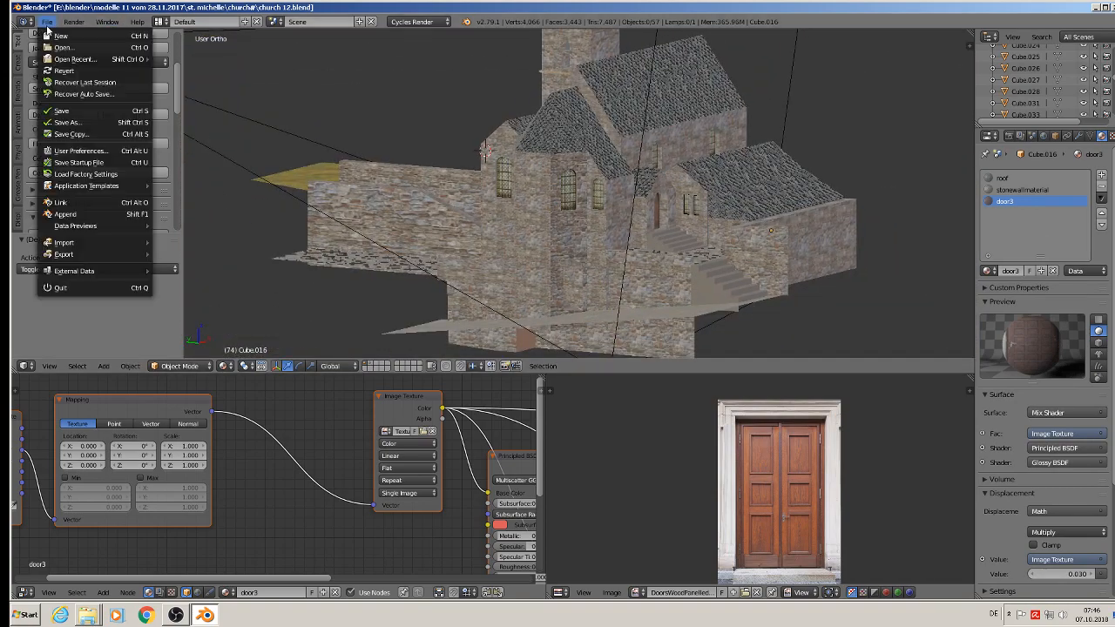
{"action": "left_click", "coordinate": [58, 113]}
Enlarge the 3D viewport and examine the whole textured church from several sides in Rendered shading.
{"action": "middle_click_drag", "start_coordinate": [325, 159], "coordinate": [517, 162]}
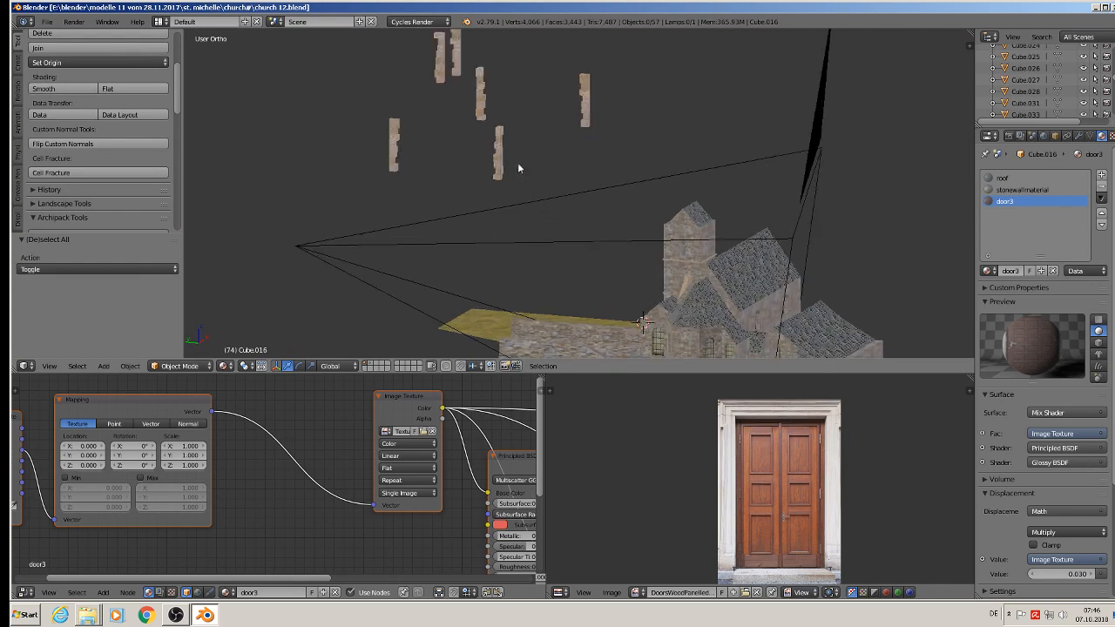
{"action": "middle_click_drag", "start_coordinate": [767, 347], "coordinate": [711, 215], "text": "shift"}
{"action": "scroll", "coordinate": [685, 215], "scroll_direction": "up", "scroll_amount": 3}
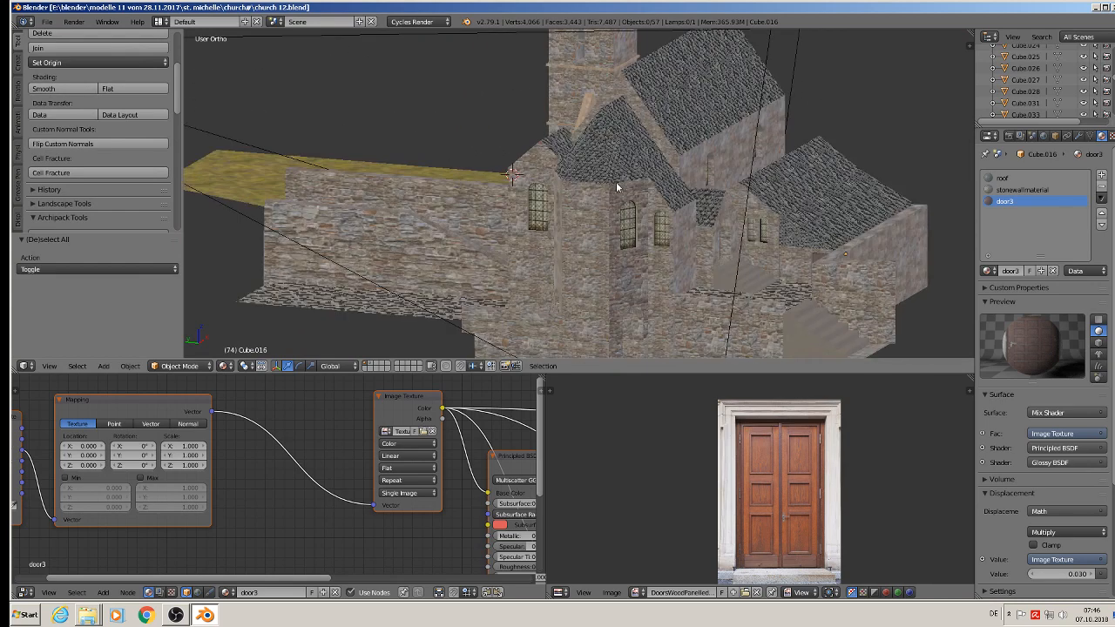
{"action": "scroll", "coordinate": [674, 211], "scroll_direction": "up", "scroll_amount": 3}
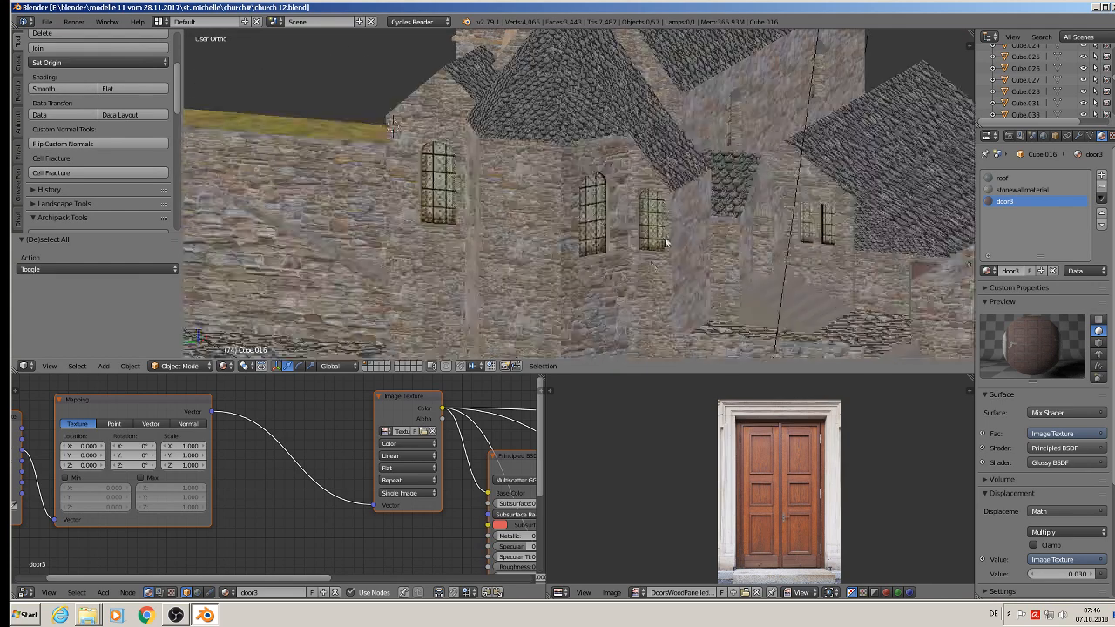
{"action": "scroll", "coordinate": [712, 277], "scroll_direction": "down", "scroll_amount": 3}
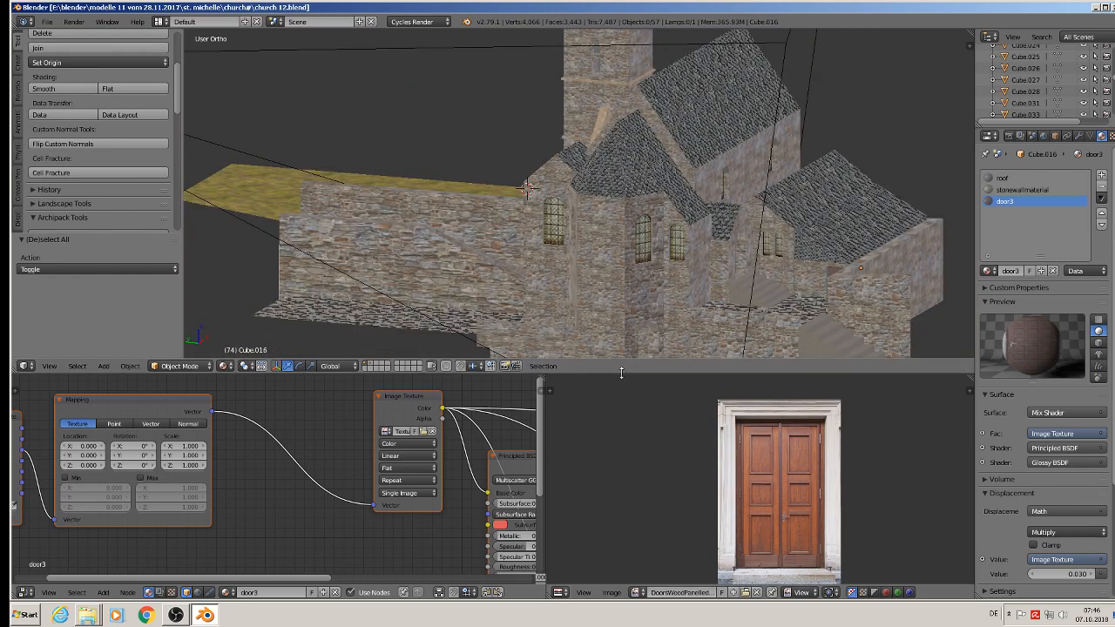
{"action": "left_click_drag", "start_coordinate": [621, 373], "coordinate": [488, 485]}
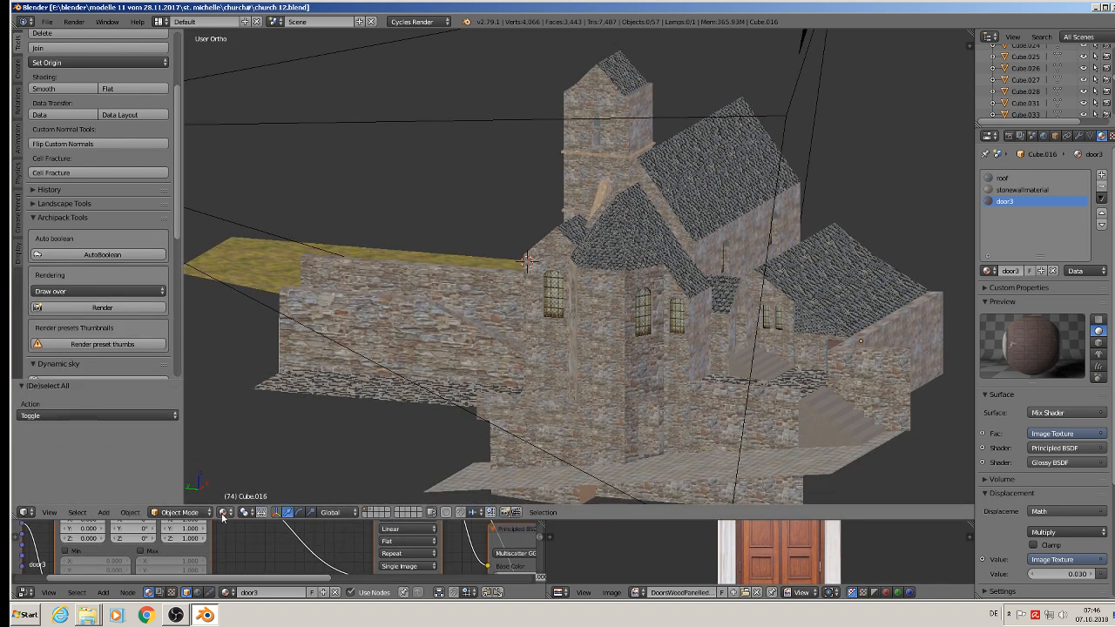
{"action": "left_click", "coordinate": [222, 515]}
{"action": "left_click", "coordinate": [255, 439]}
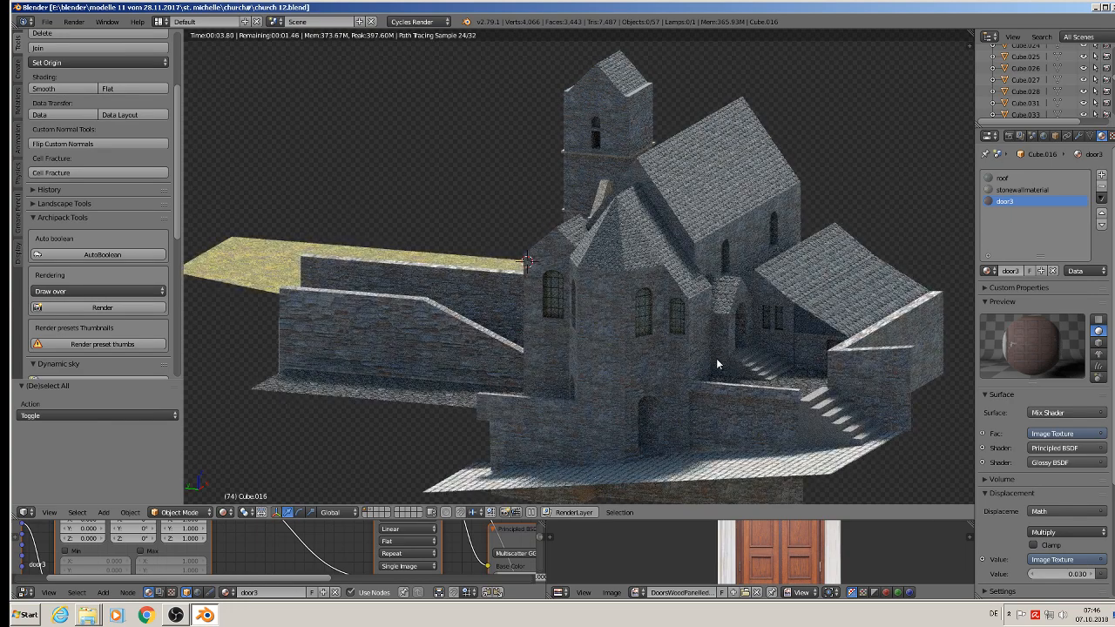
{"action": "middle_click_drag", "start_coordinate": [716, 364], "coordinate": [849, 378]}
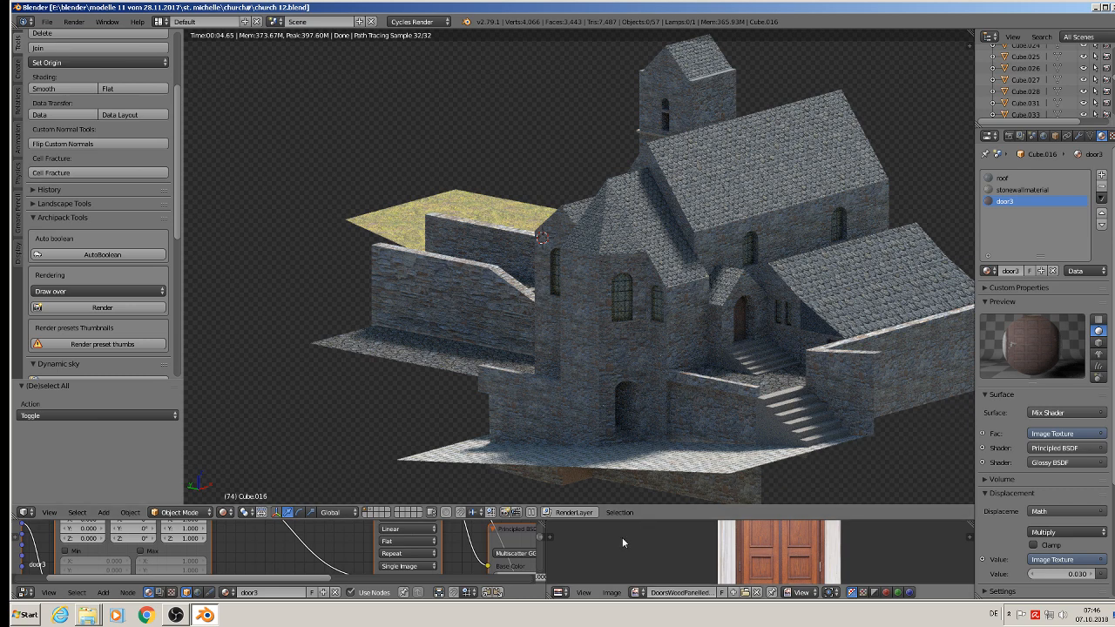
{"action": "scroll", "coordinate": [631, 437], "scroll_direction": "up", "scroll_amount": 5}
{"action": "middle_click_drag", "start_coordinate": [803, 435], "coordinate": [911, 399]}
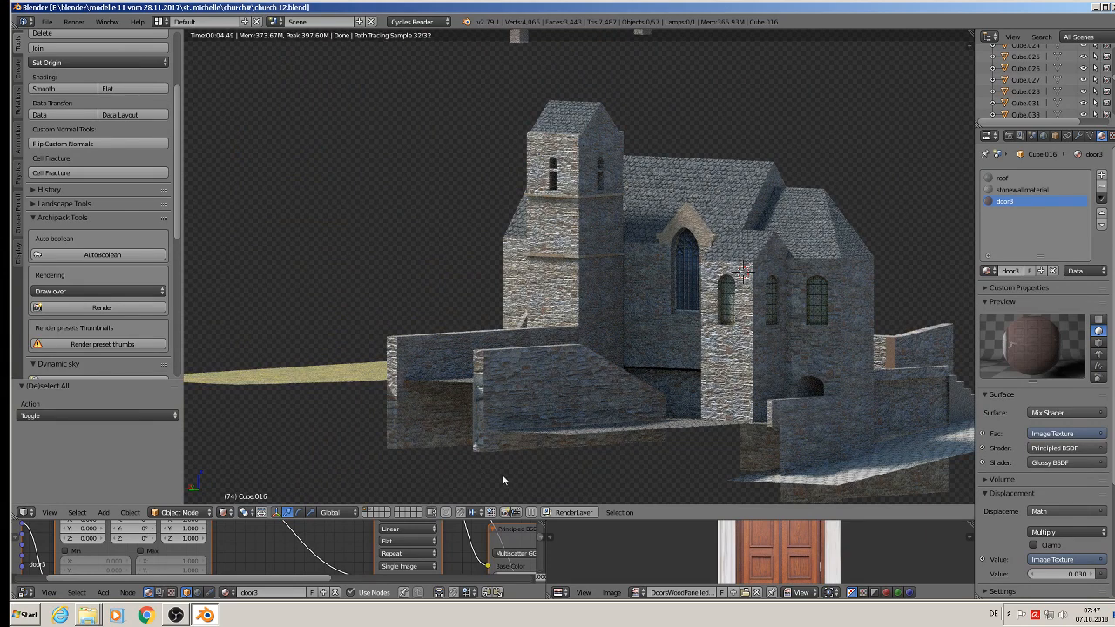
Return the 3D viewport to Material shading and view the church from its staircase side.
{"action": "left_click", "coordinate": [222, 512]}
{"action": "left_click", "coordinate": [253, 448]}
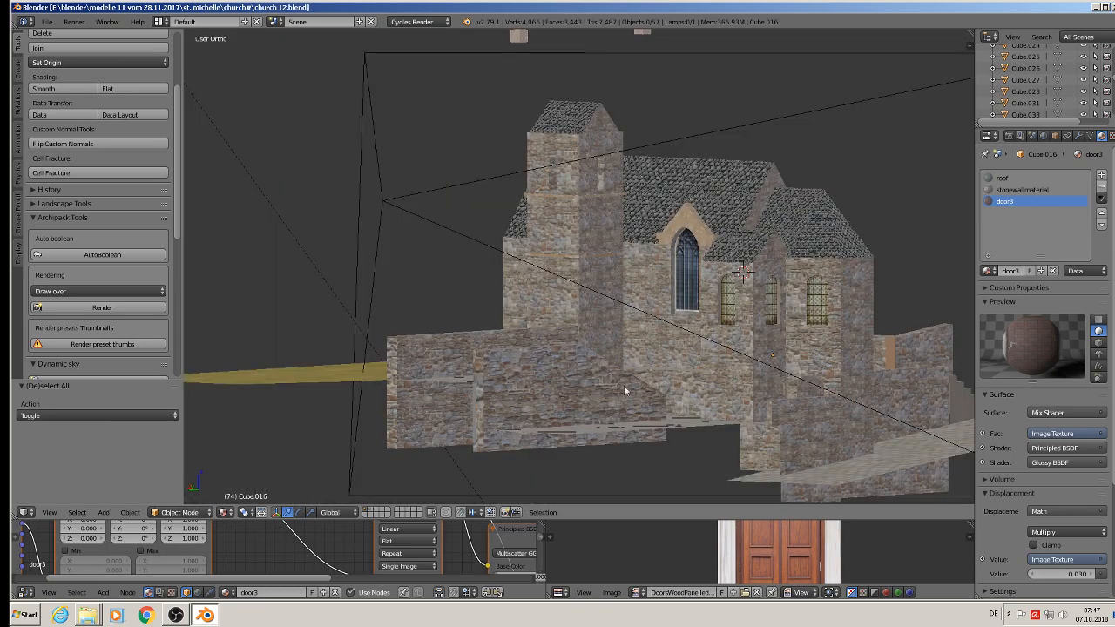
{"action": "middle_click_drag", "start_coordinate": [624, 391], "coordinate": [488, 408]}
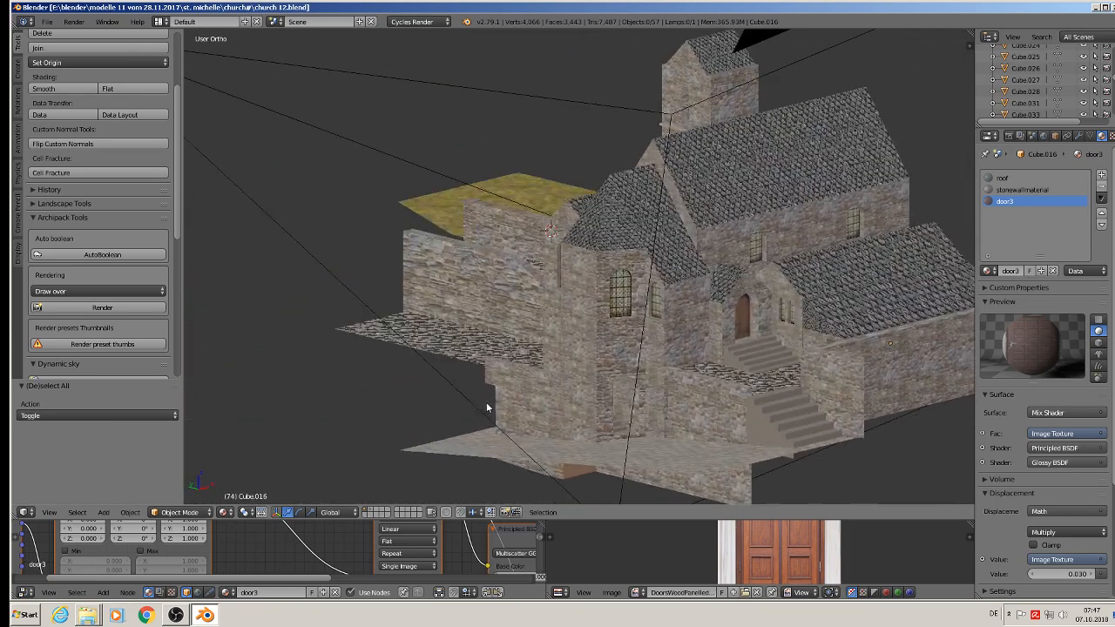
{"action": "left_click", "coordinate": [175, 615]}
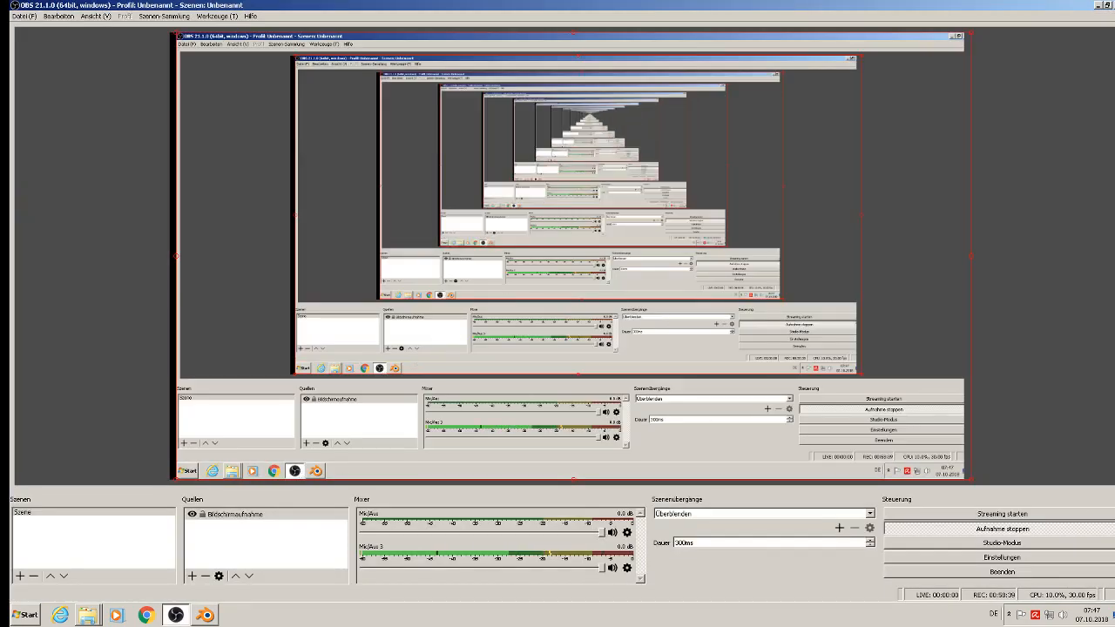